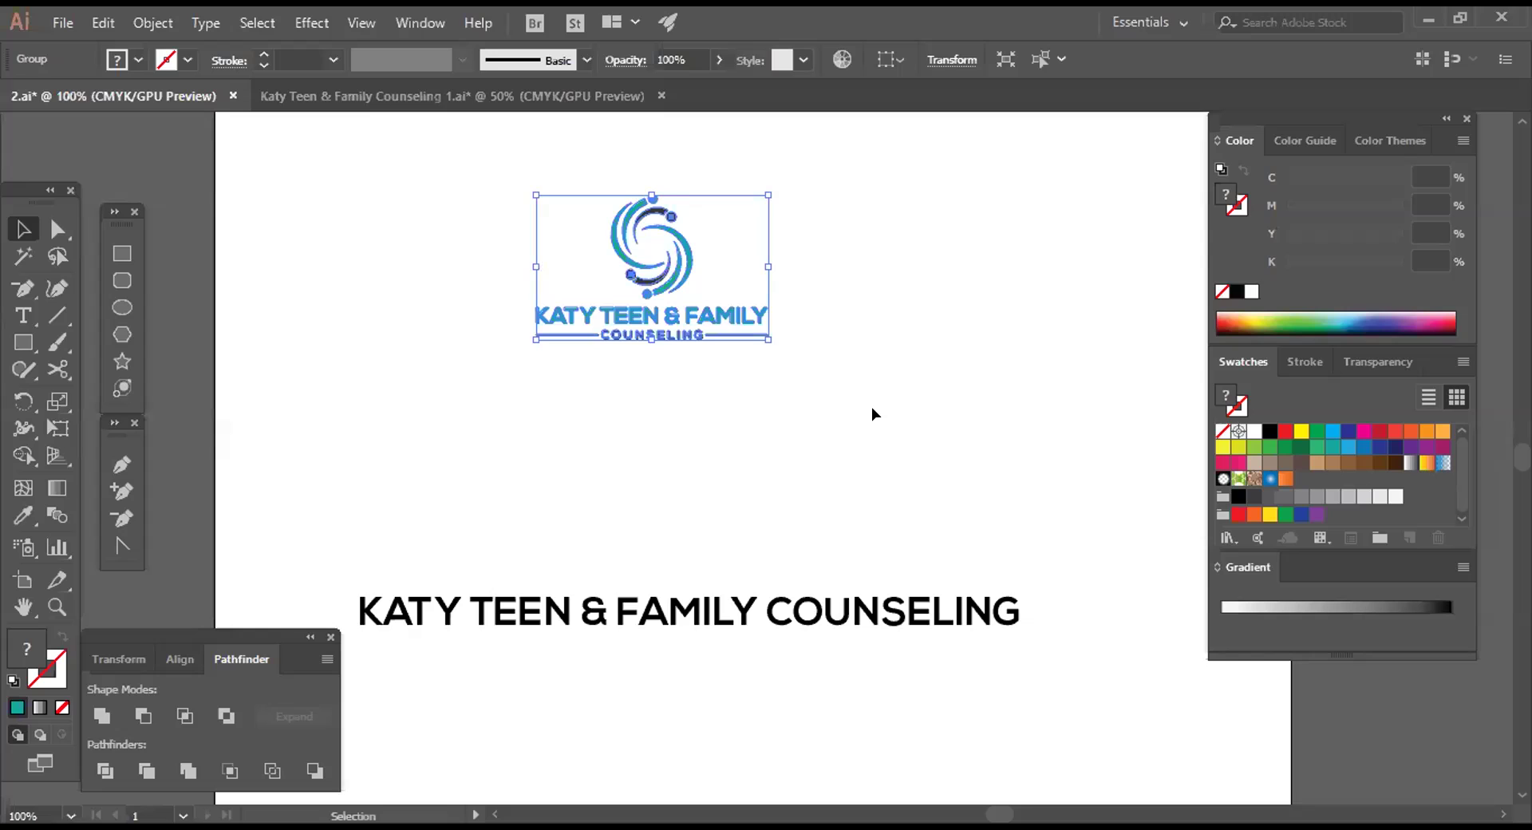
left_click(490, 533)
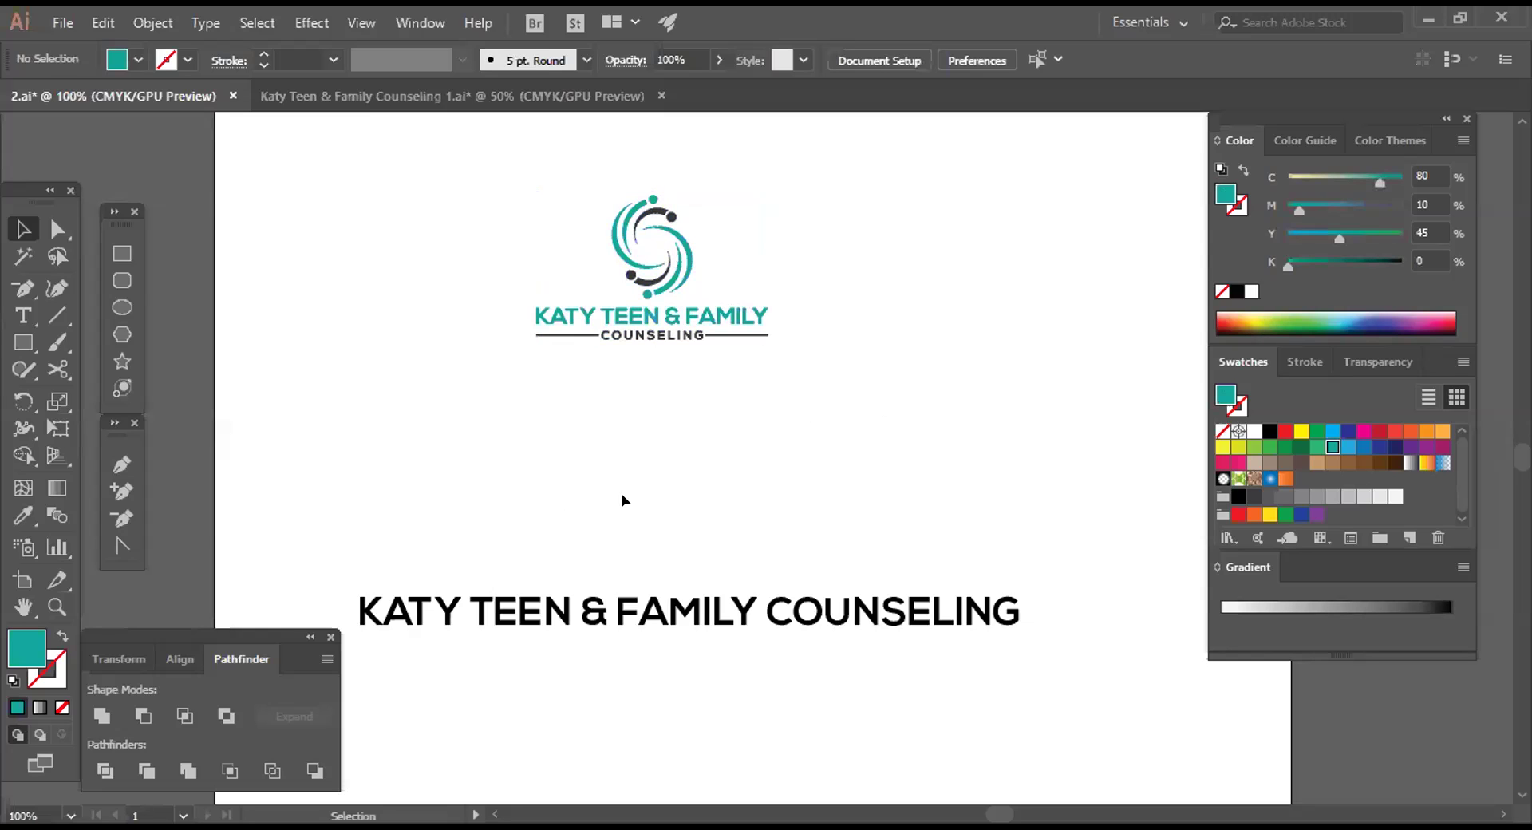
left_click(664, 275)
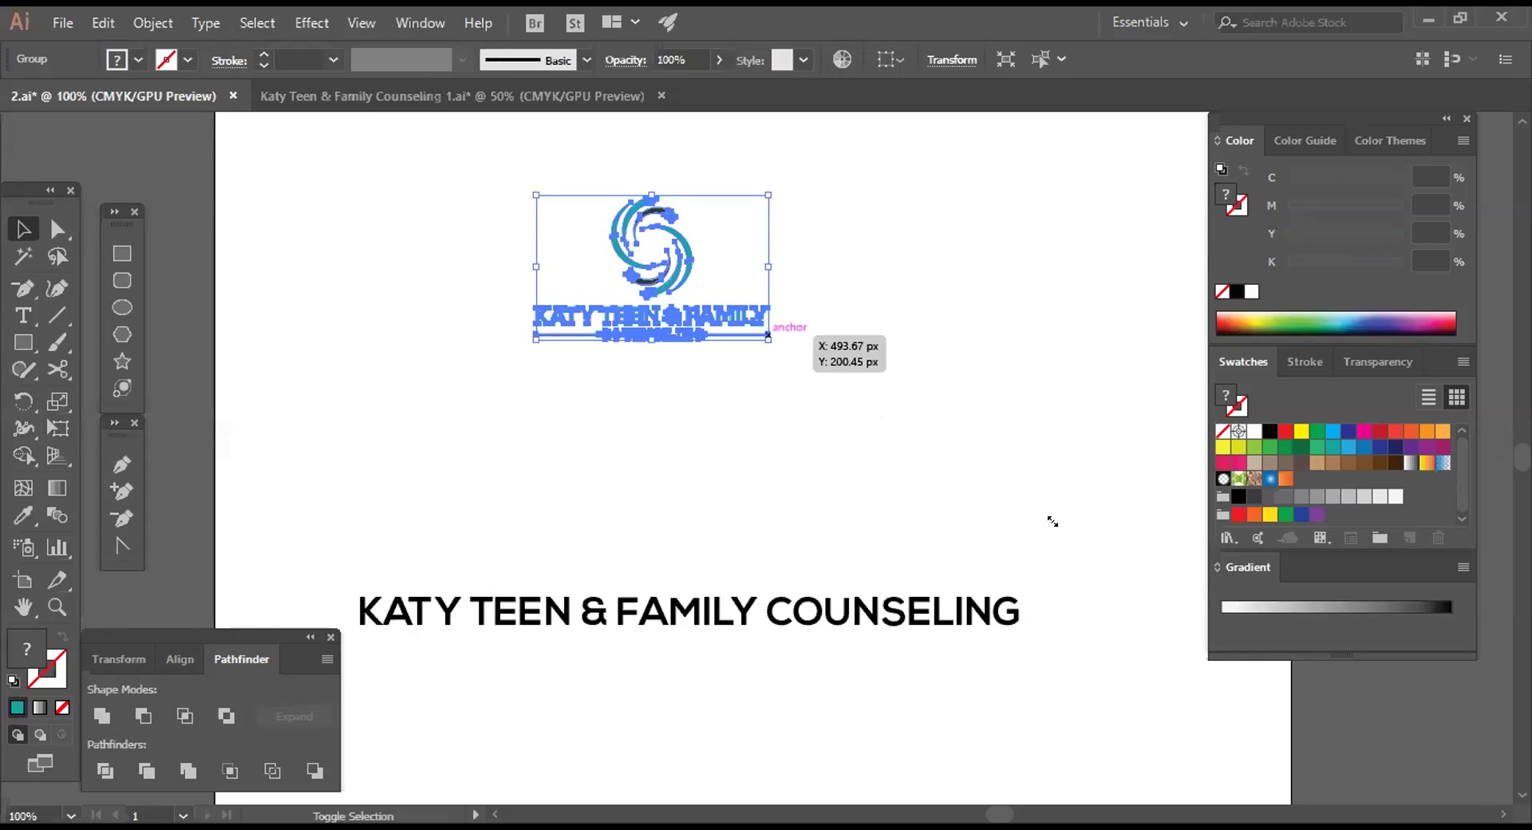
left_click_drag(768, 335, 1064, 531)
left_click_drag(582, 482, 504, 476)
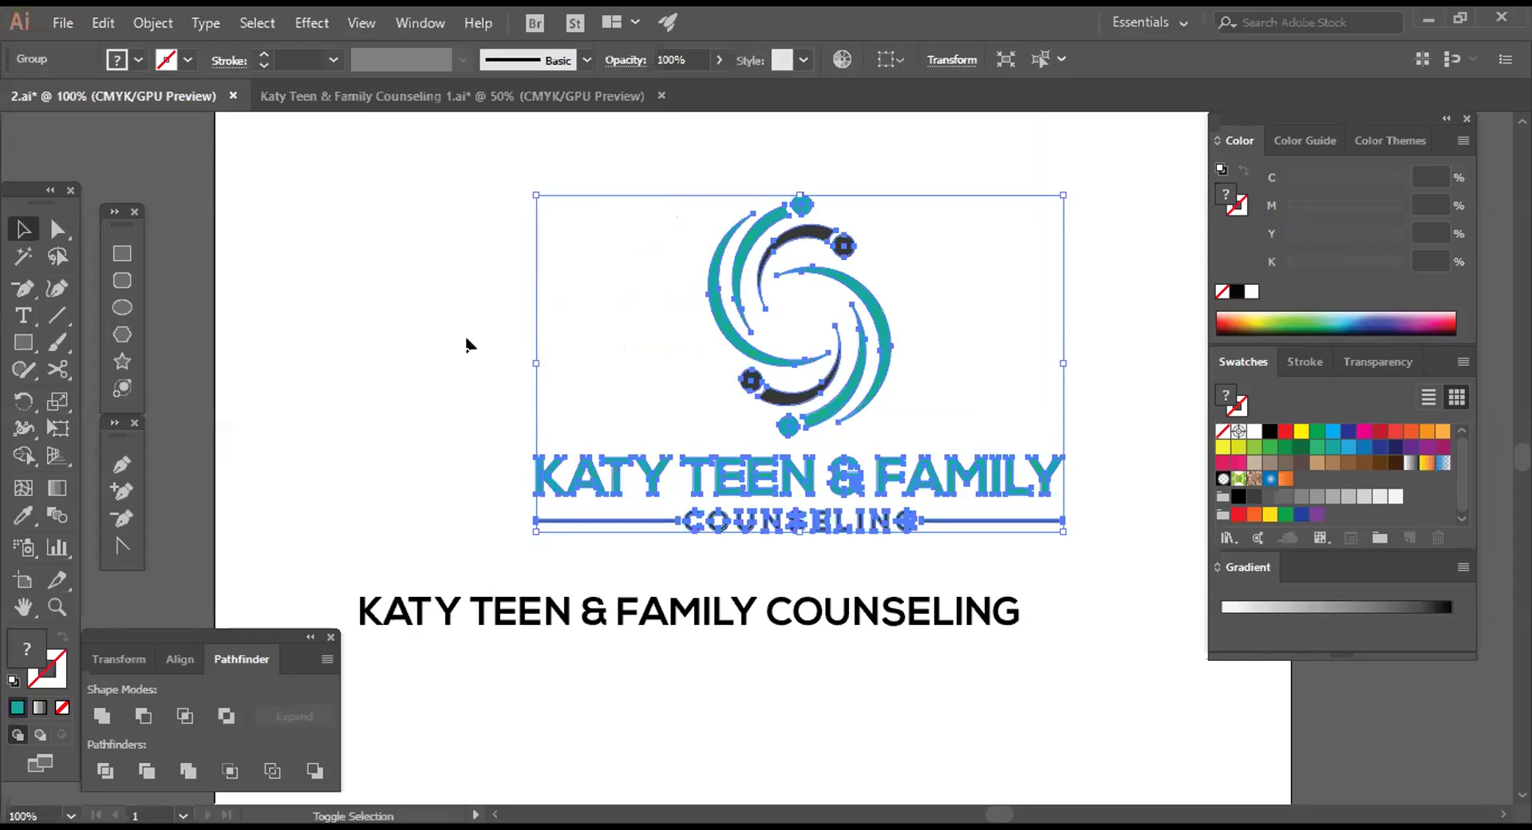
key("ctrl+z")
Scale the reference logo group up proportionally from its centre to about twice its size
left_click_drag(764, 340, 958, 413)
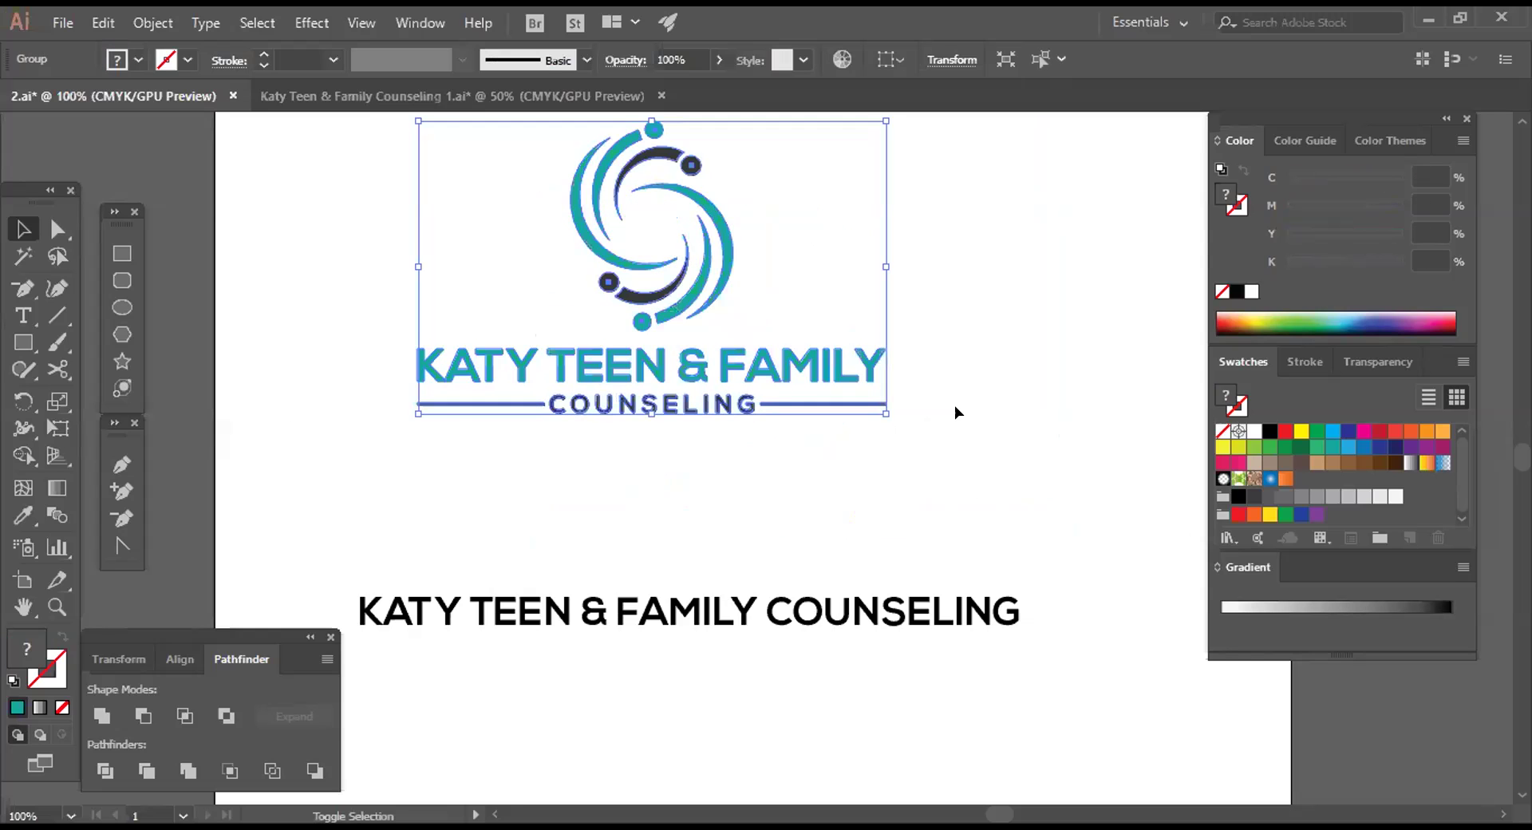
left_click(772, 366)
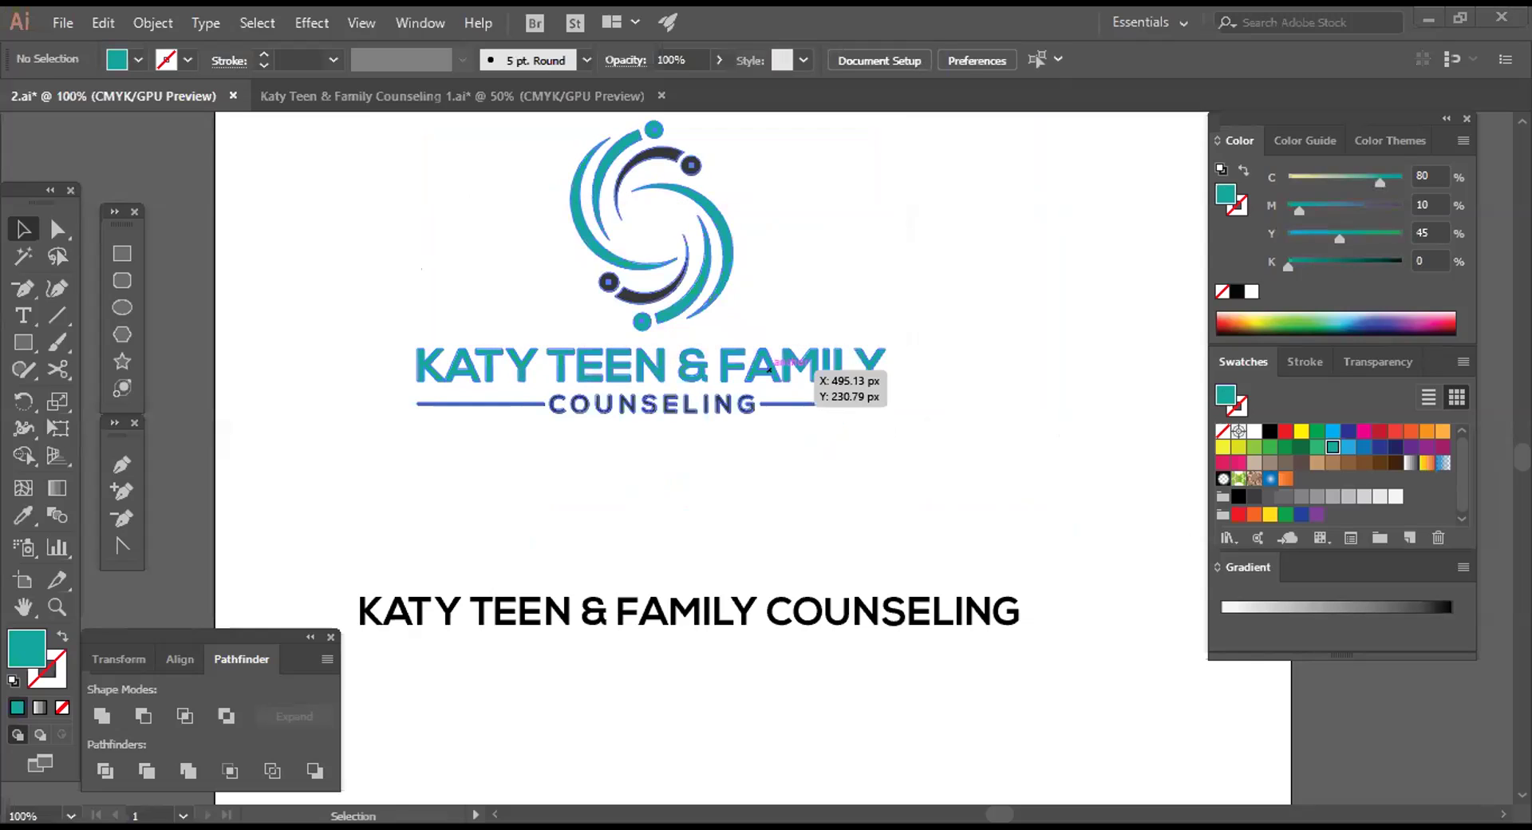
left_click(769, 370)
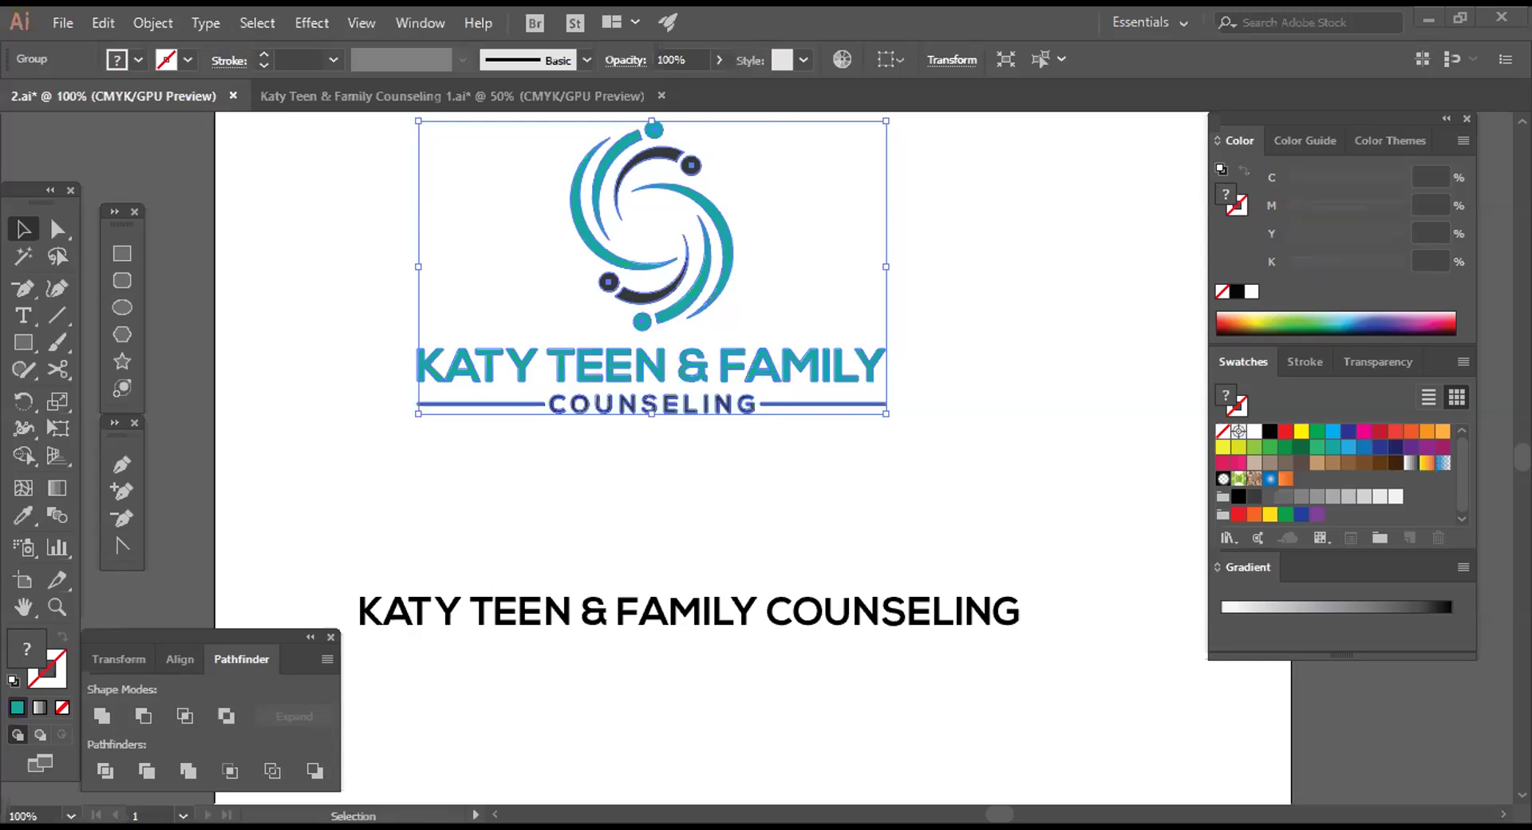
left_click(812, 521)
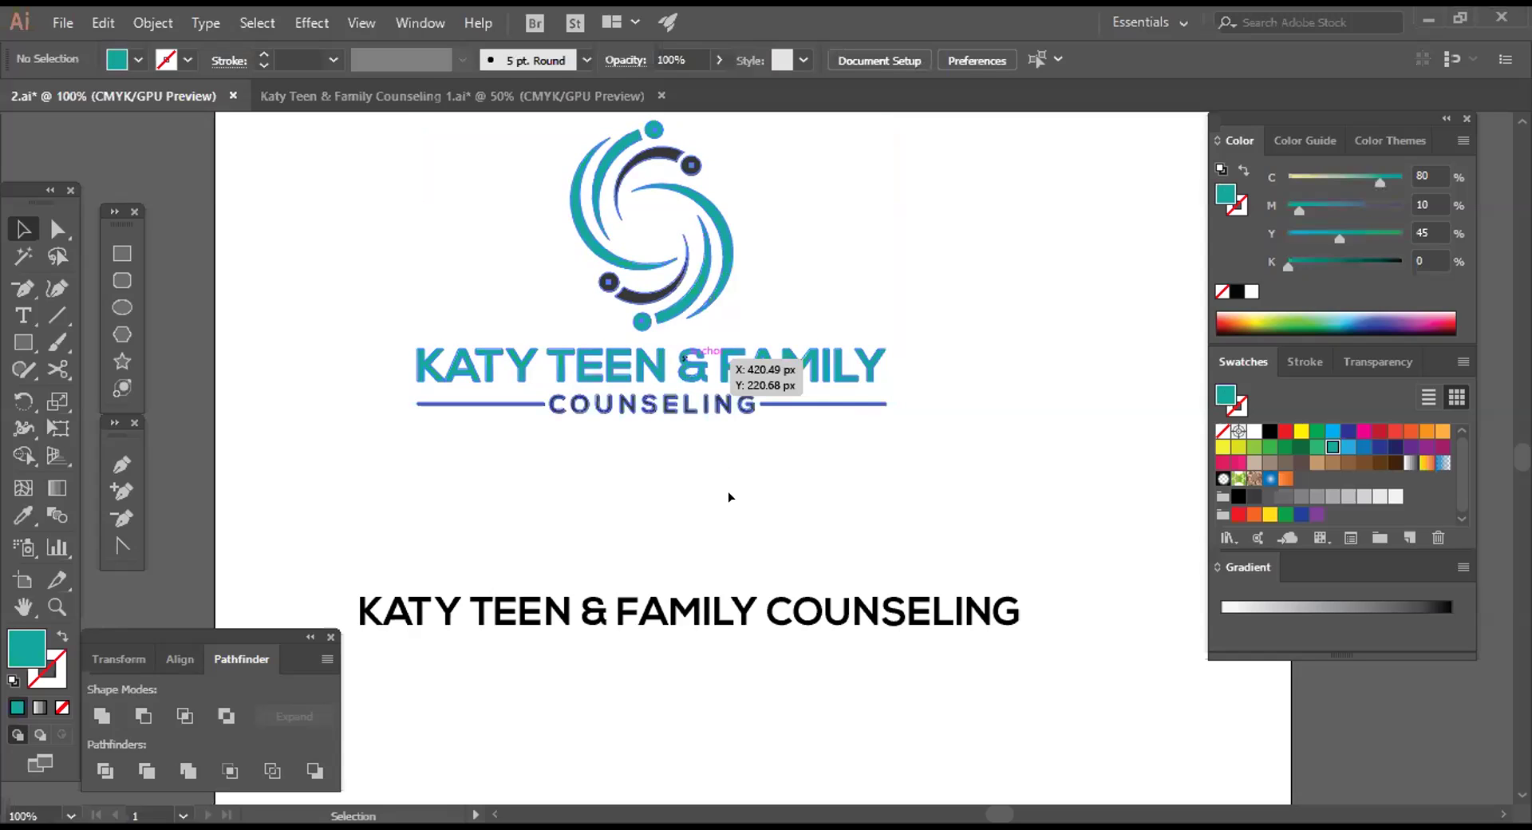
Move the enlarged logo down until its lettering overlaps the black name text, leaving the upper artboard free
left_click_drag(725, 391, 726, 395)
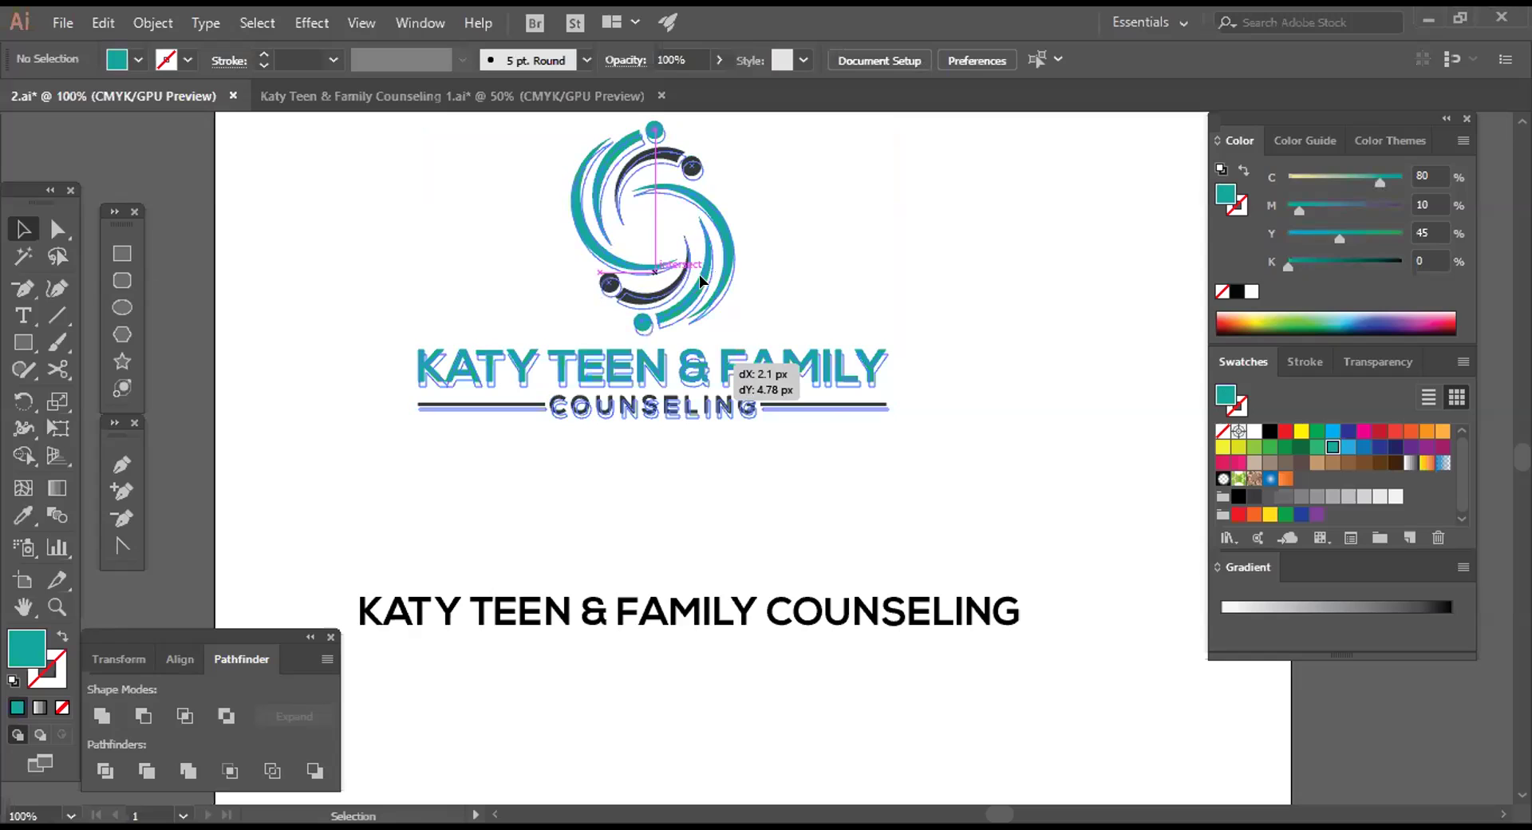
left_click_drag(699, 274, 701, 276)
left_click_drag(719, 360, 713, 605)
left_click(827, 250)
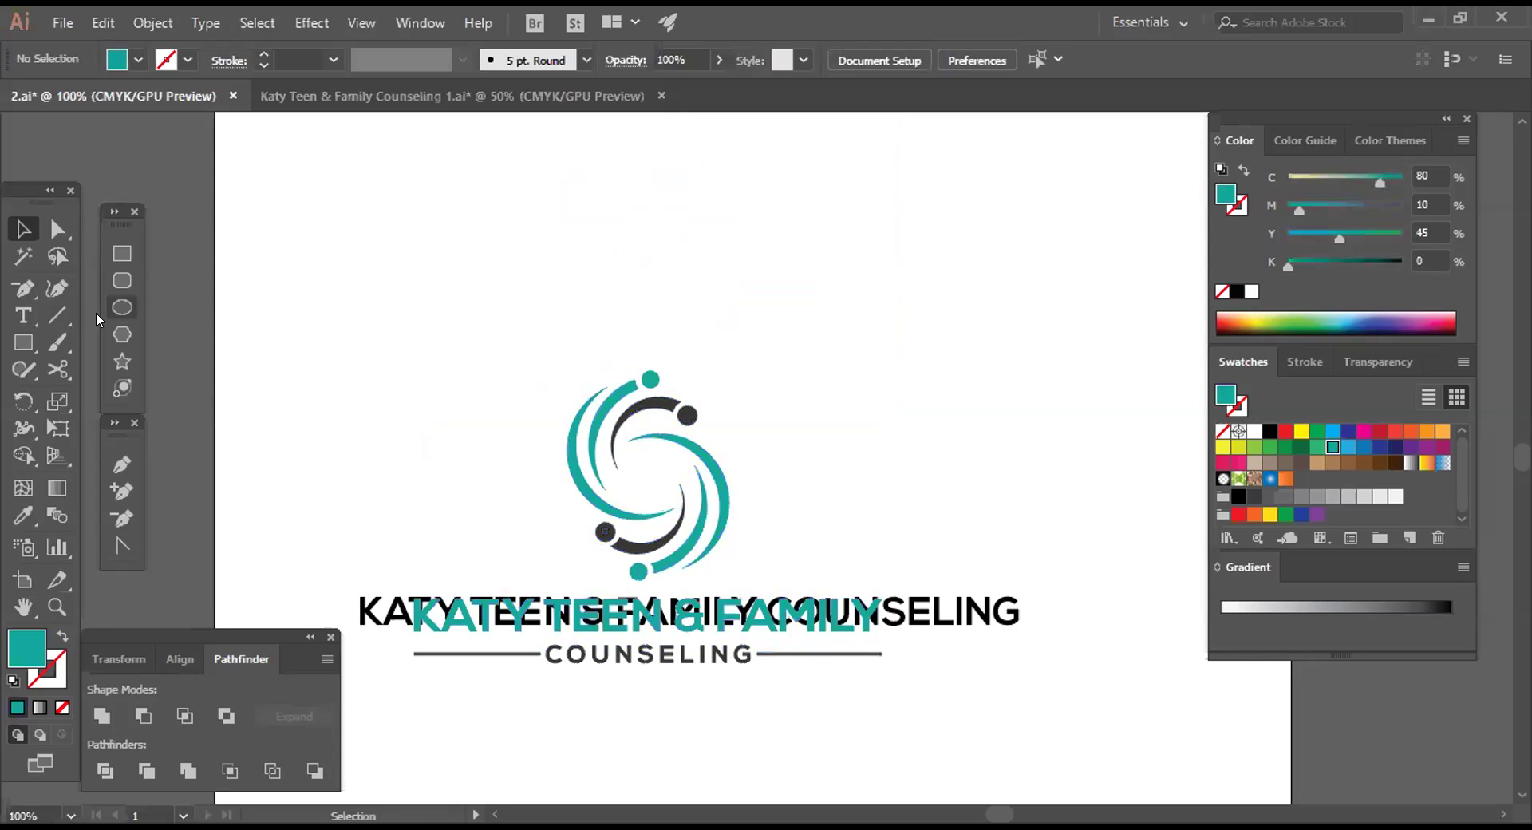
Draw a teal circle about 164 px in diameter in the empty area above and beside the logo
key("l")
left_click_drag(513, 254, 606, 337)
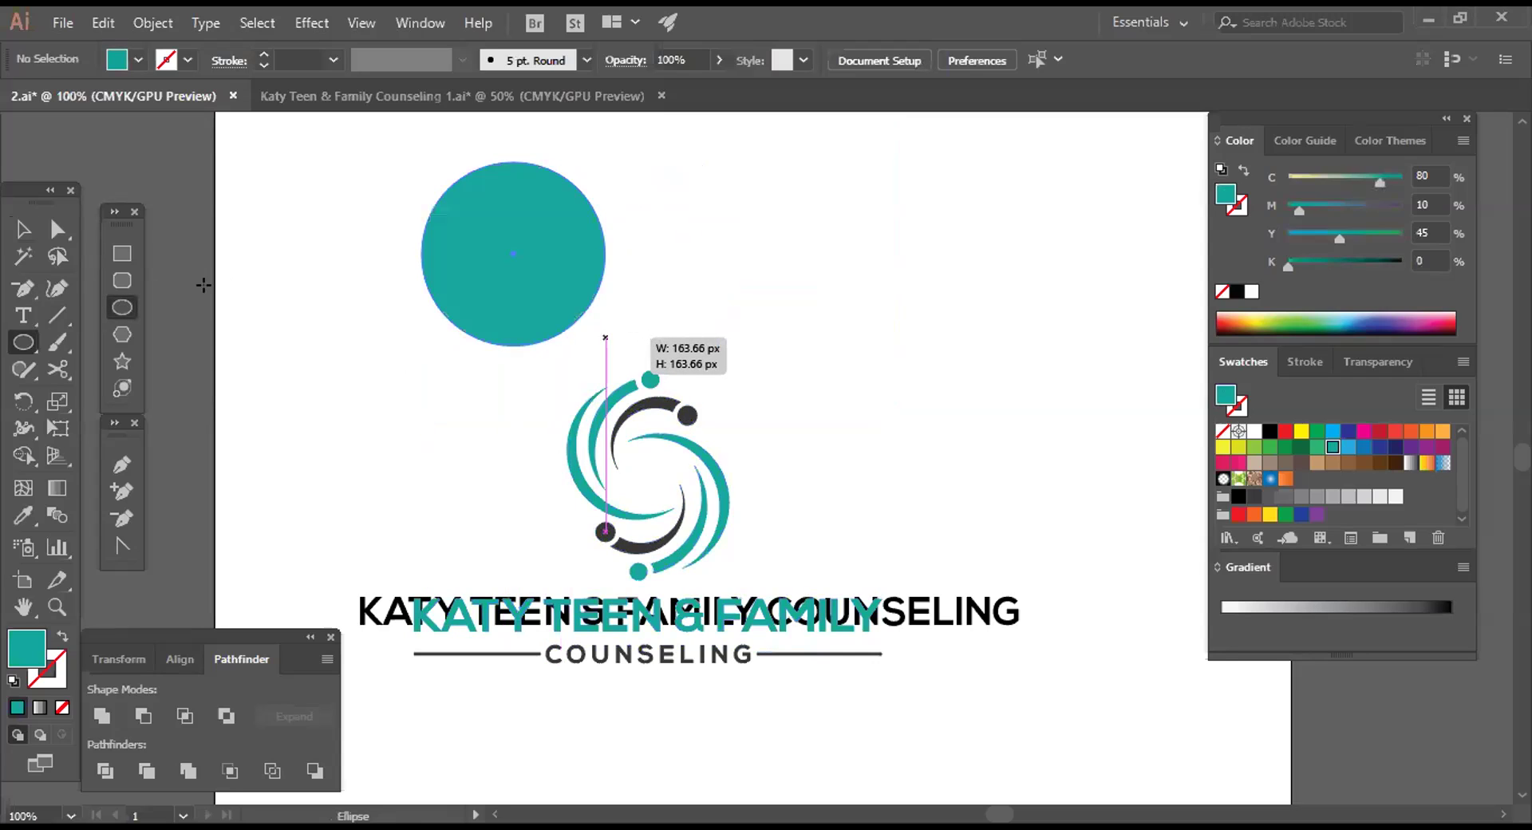
left_click(22, 231)
left_click(728, 257)
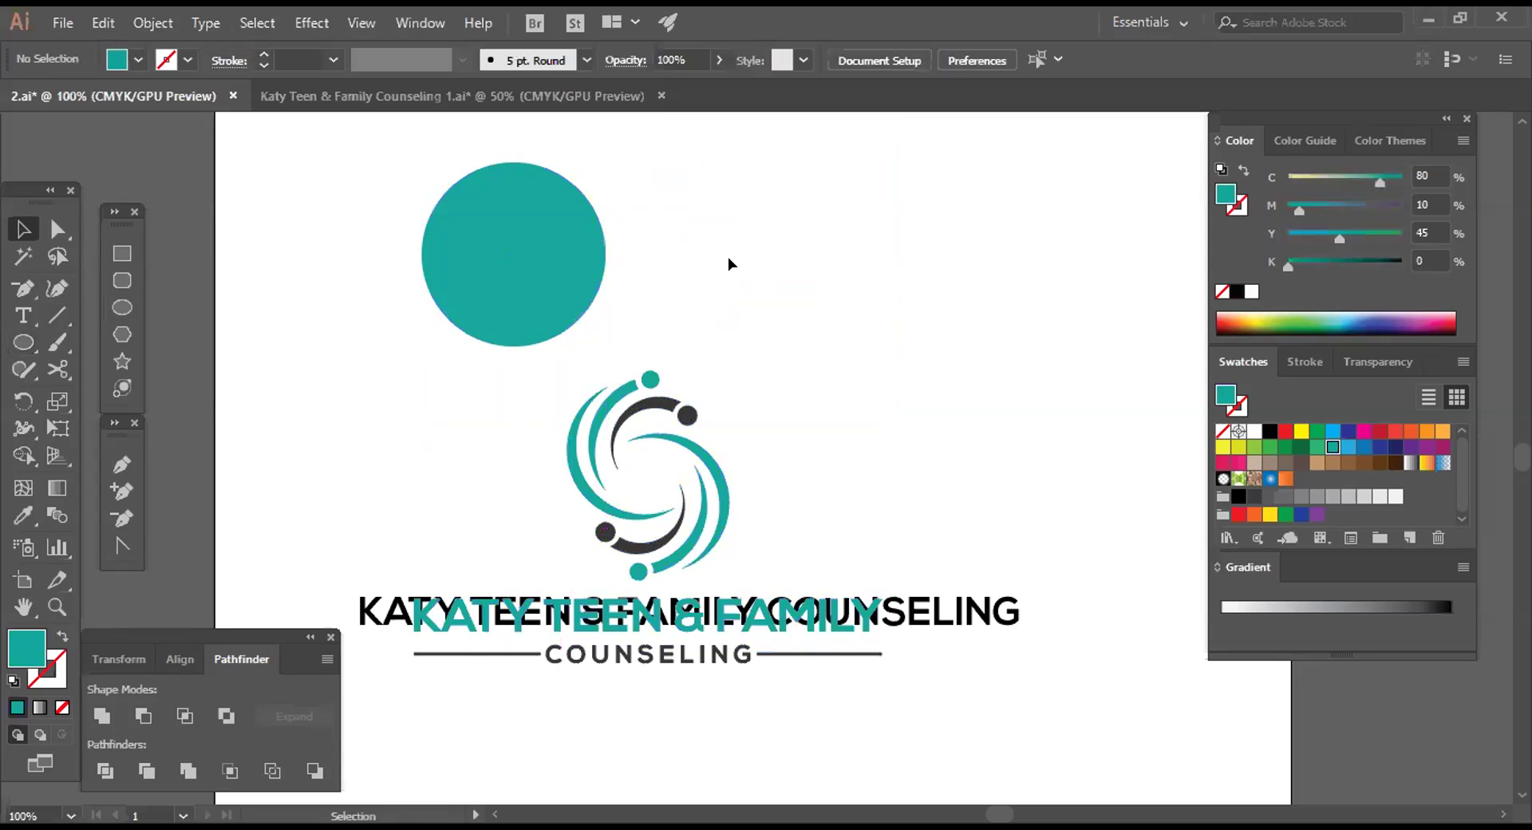
Duplicate the teal circle with a slight offset up and to the right, and fill the copy white
left_click_drag(486, 264, 487, 261)
key("alt")
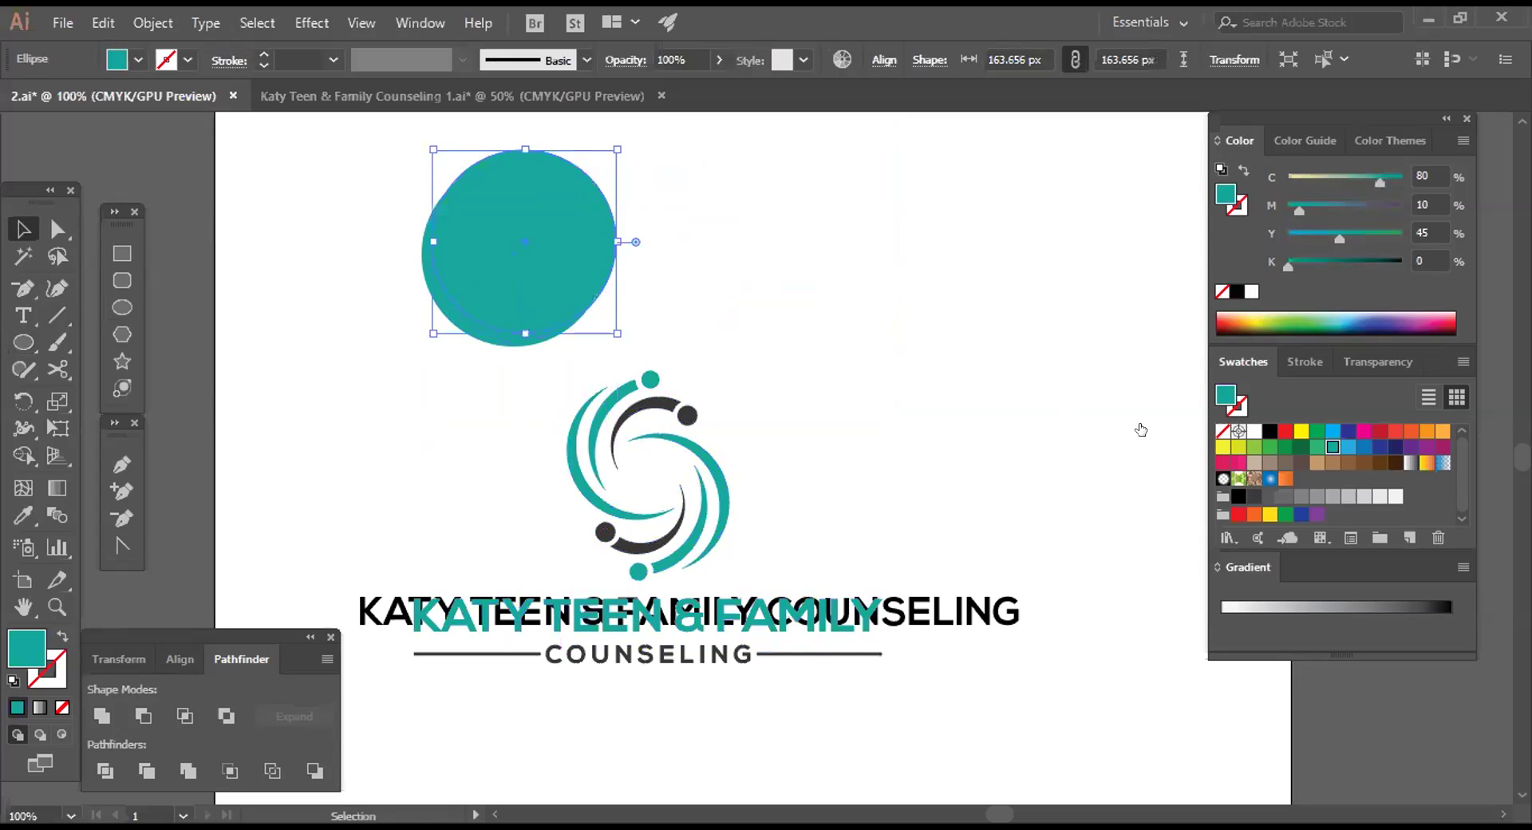
left_click(1254, 435)
left_click(706, 262)
Nudge the white circle down by one increment to refine the crescent left uncovered
left_click_drag(344, 201, 518, 301)
left_click(719, 260)
left_click(563, 253)
left_click(711, 264)
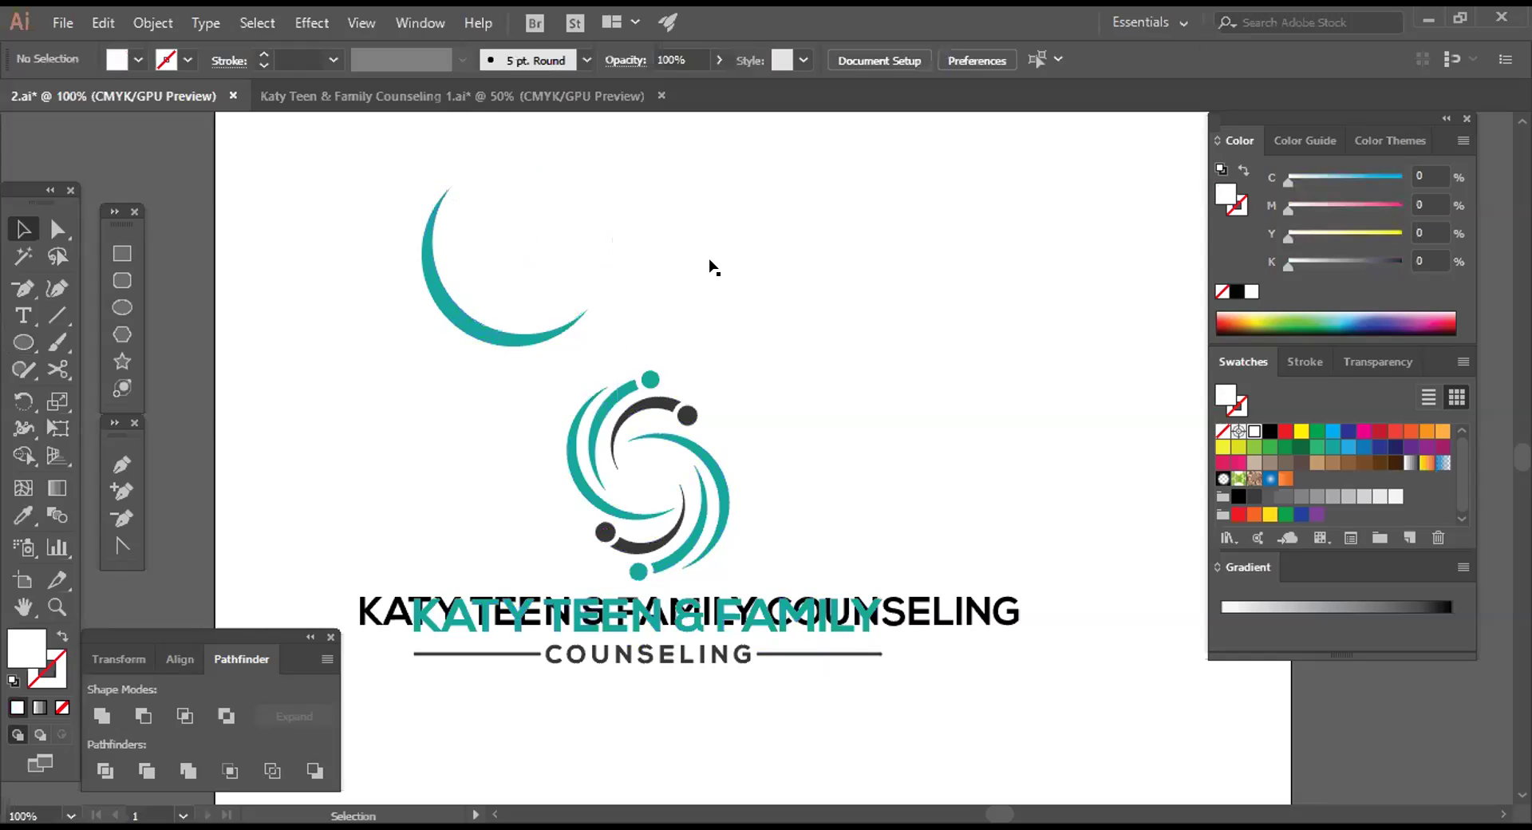
left_click(506, 274)
key("Down")
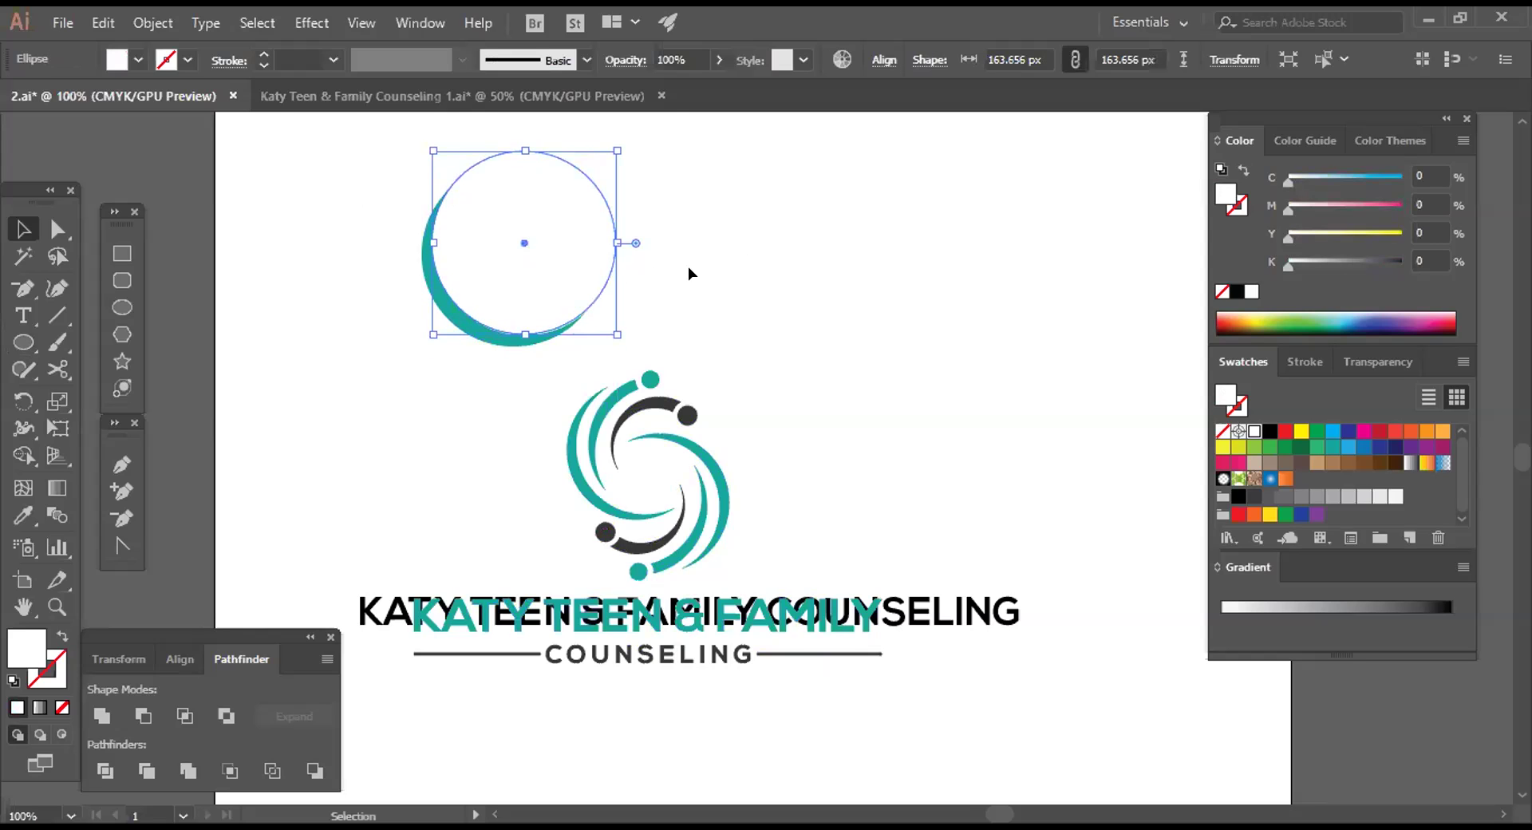
left_click(686, 270)
left_click(619, 247)
left_click_drag(609, 238, 617, 241)
left_click(707, 239)
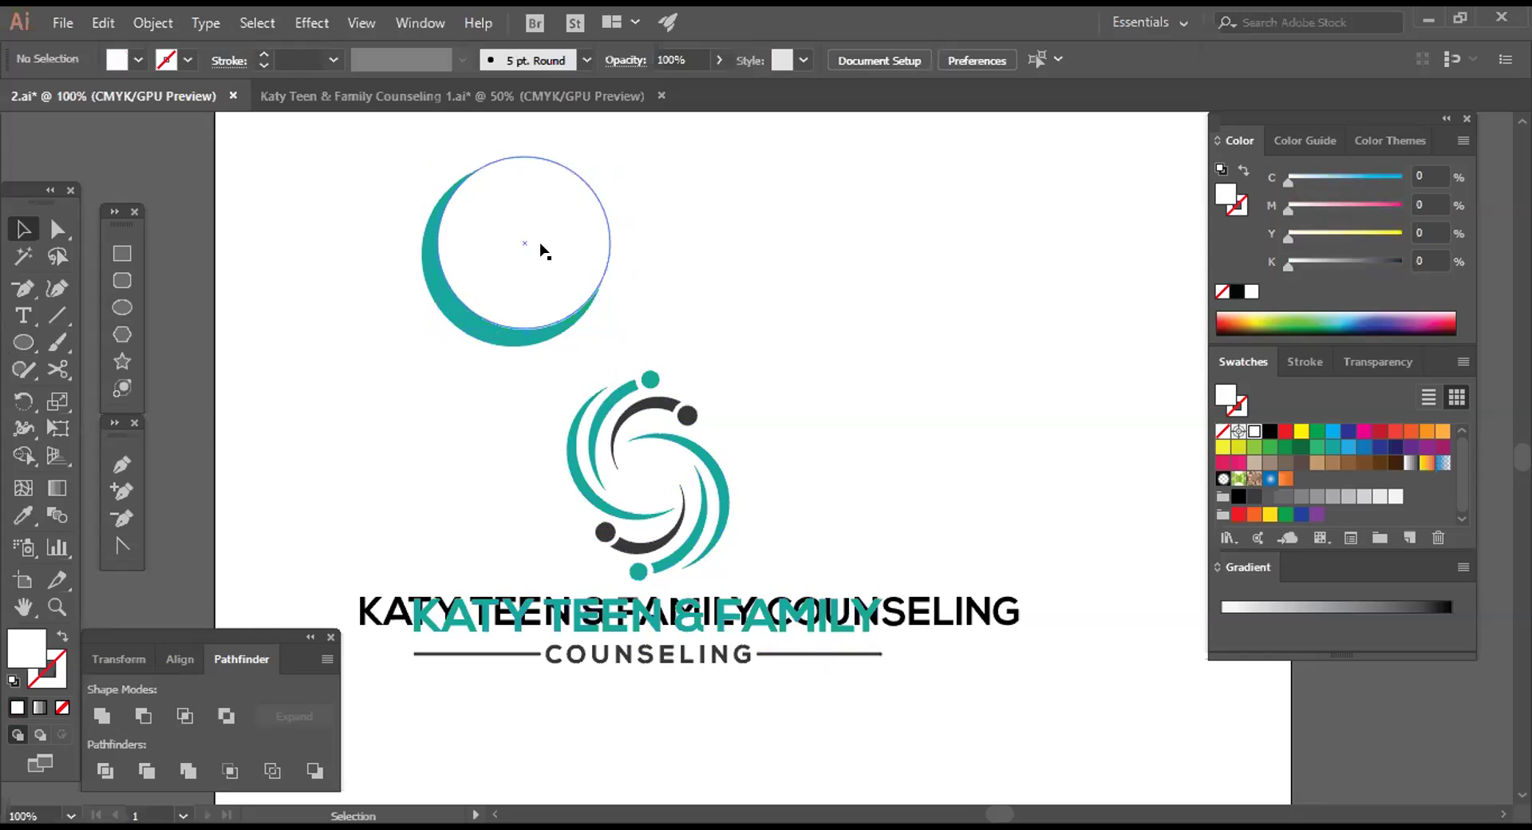
left_click(537, 246)
left_click(718, 246)
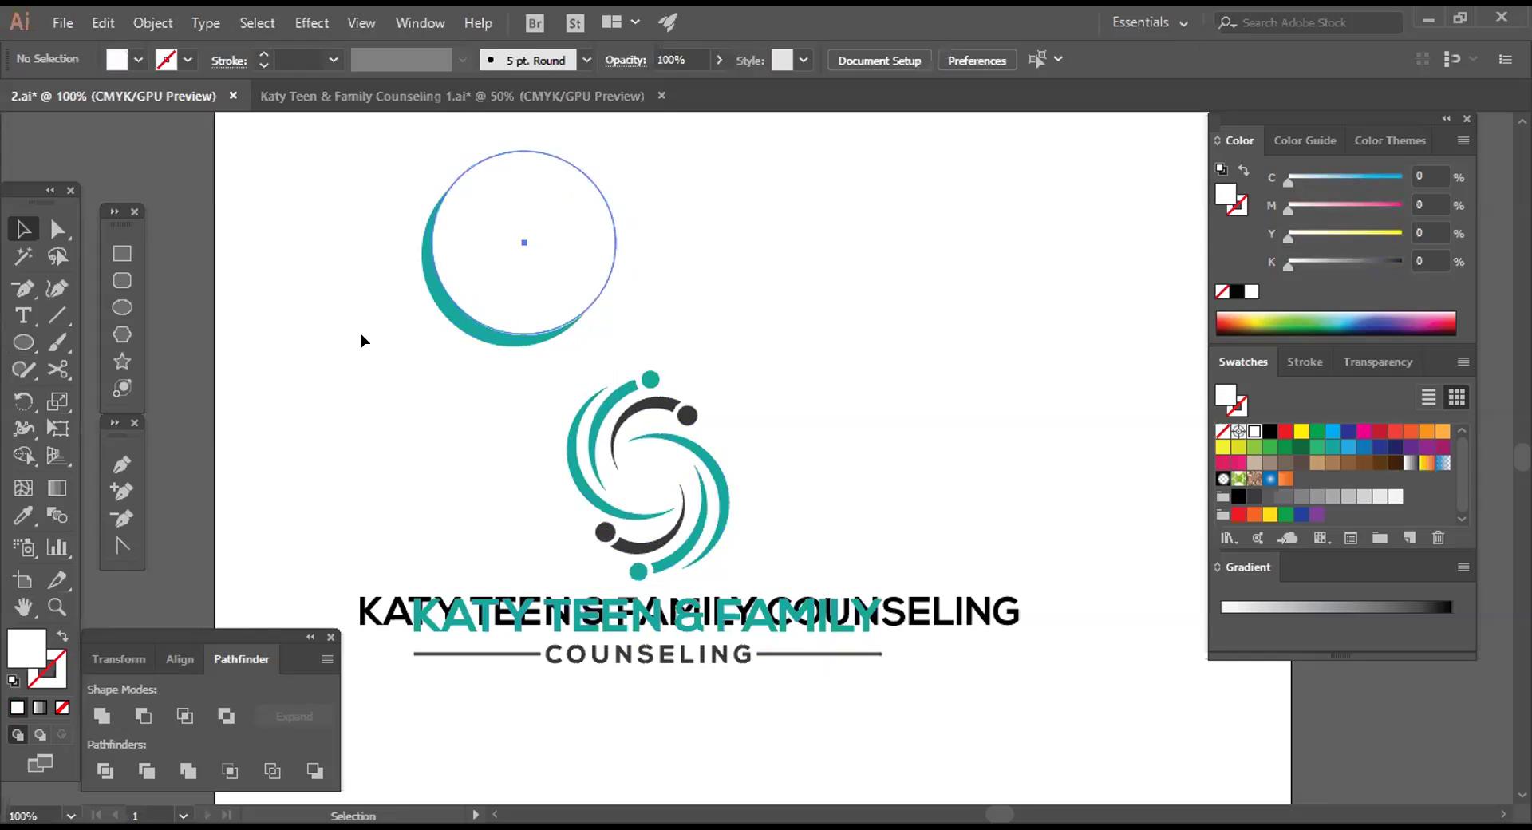
left_click_drag(360, 407, 545, 233)
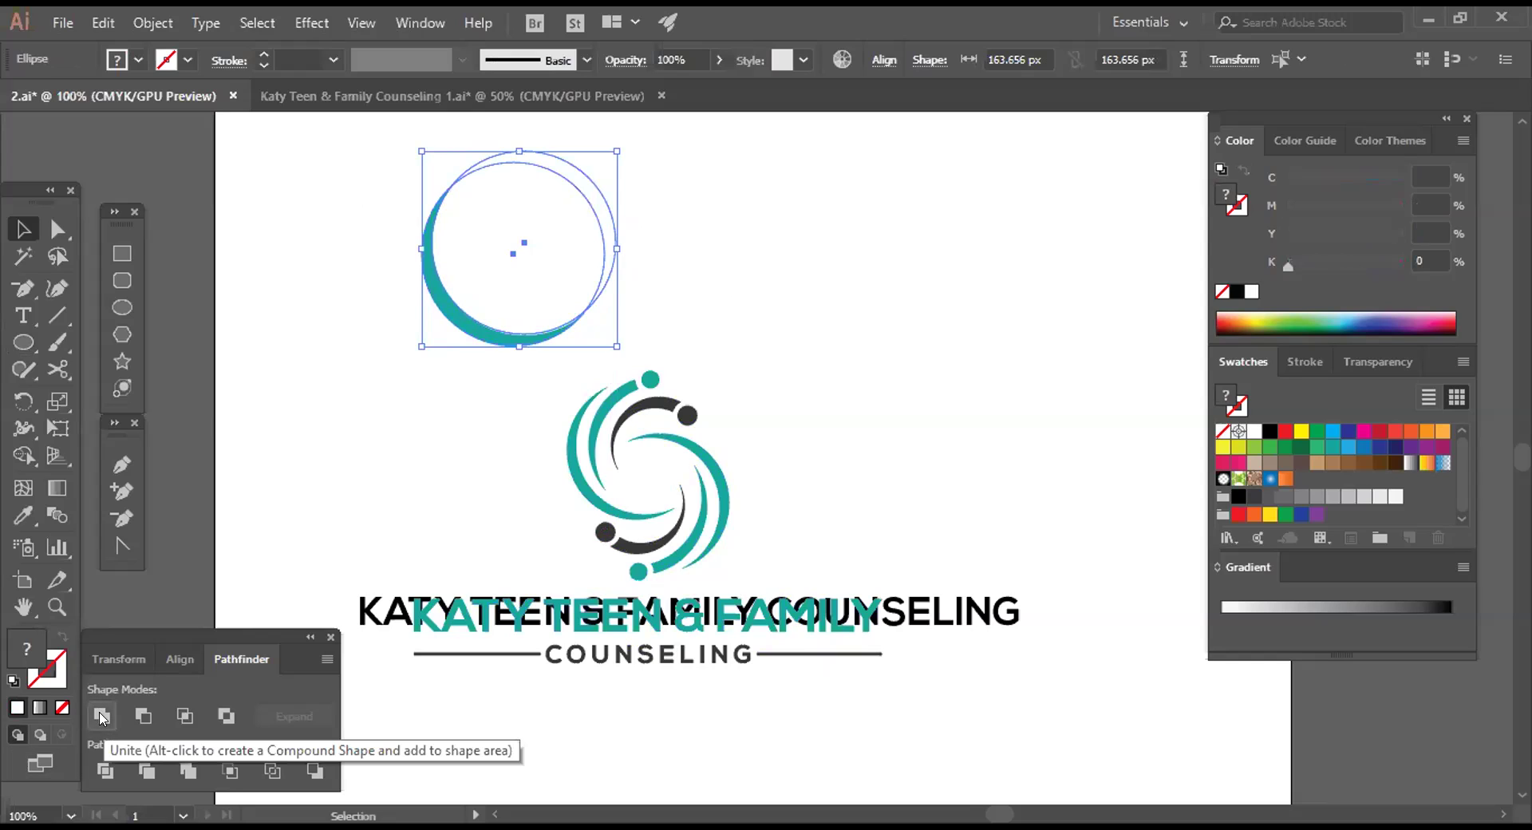
left_click(141, 716)
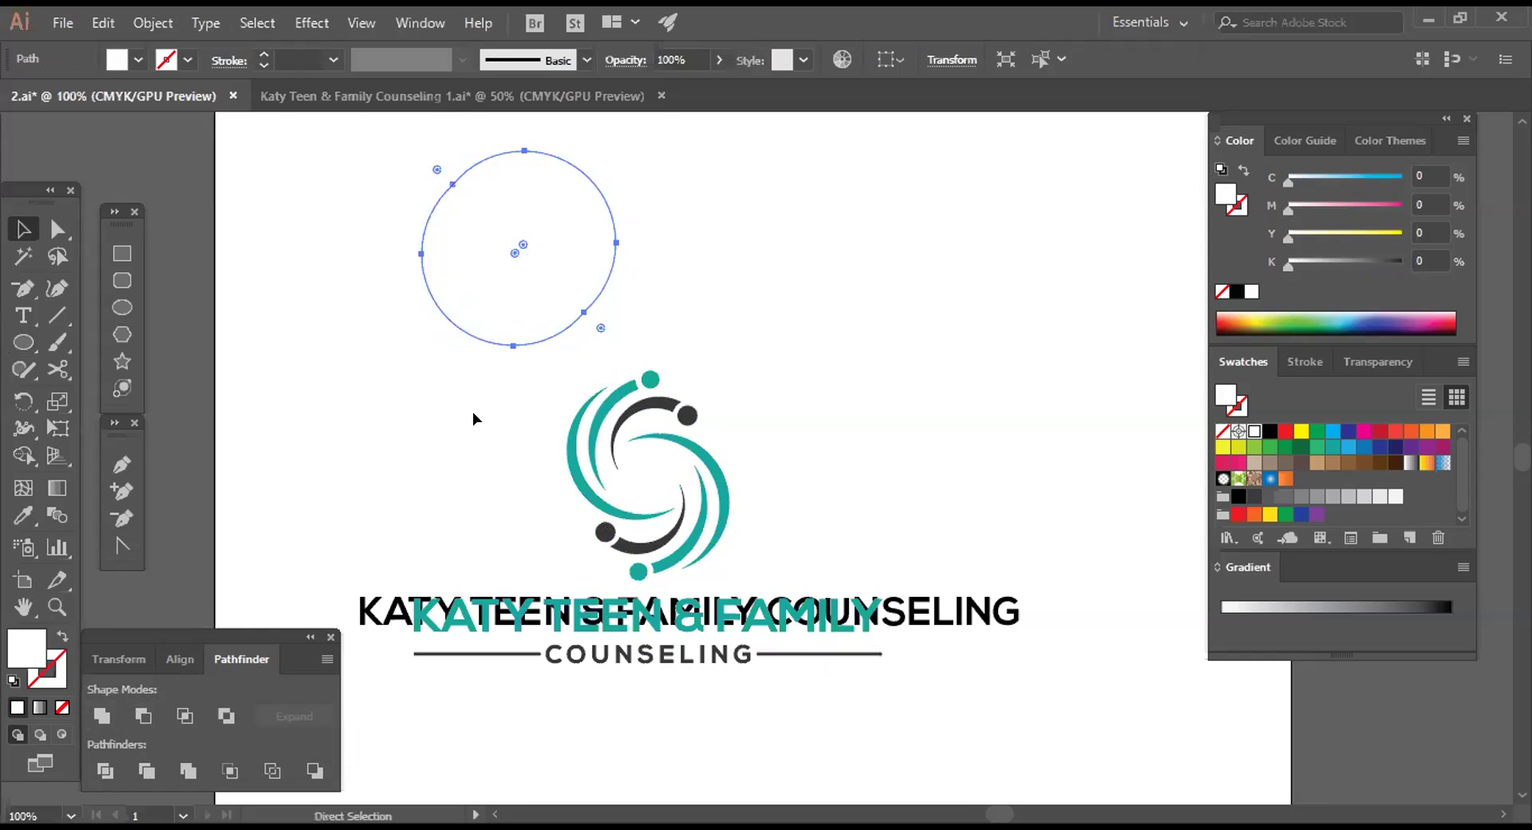
key("ctrl+z")
Subtract the white circle from the teal circle with Minus Front to leave a teal crescent
left_click_drag(419, 415, 520, 210)
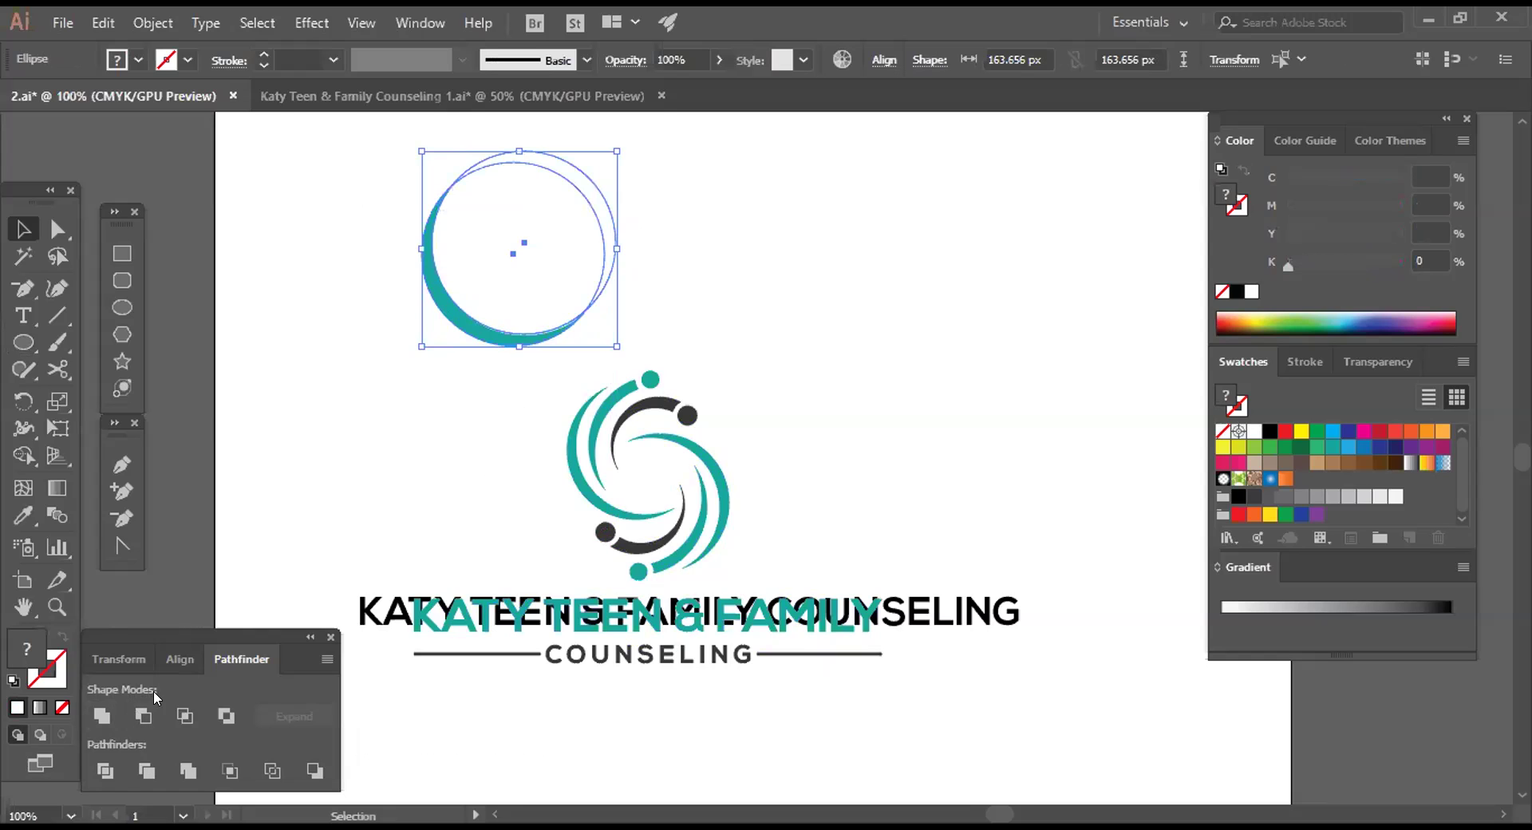
left_click(144, 716)
left_click(485, 315)
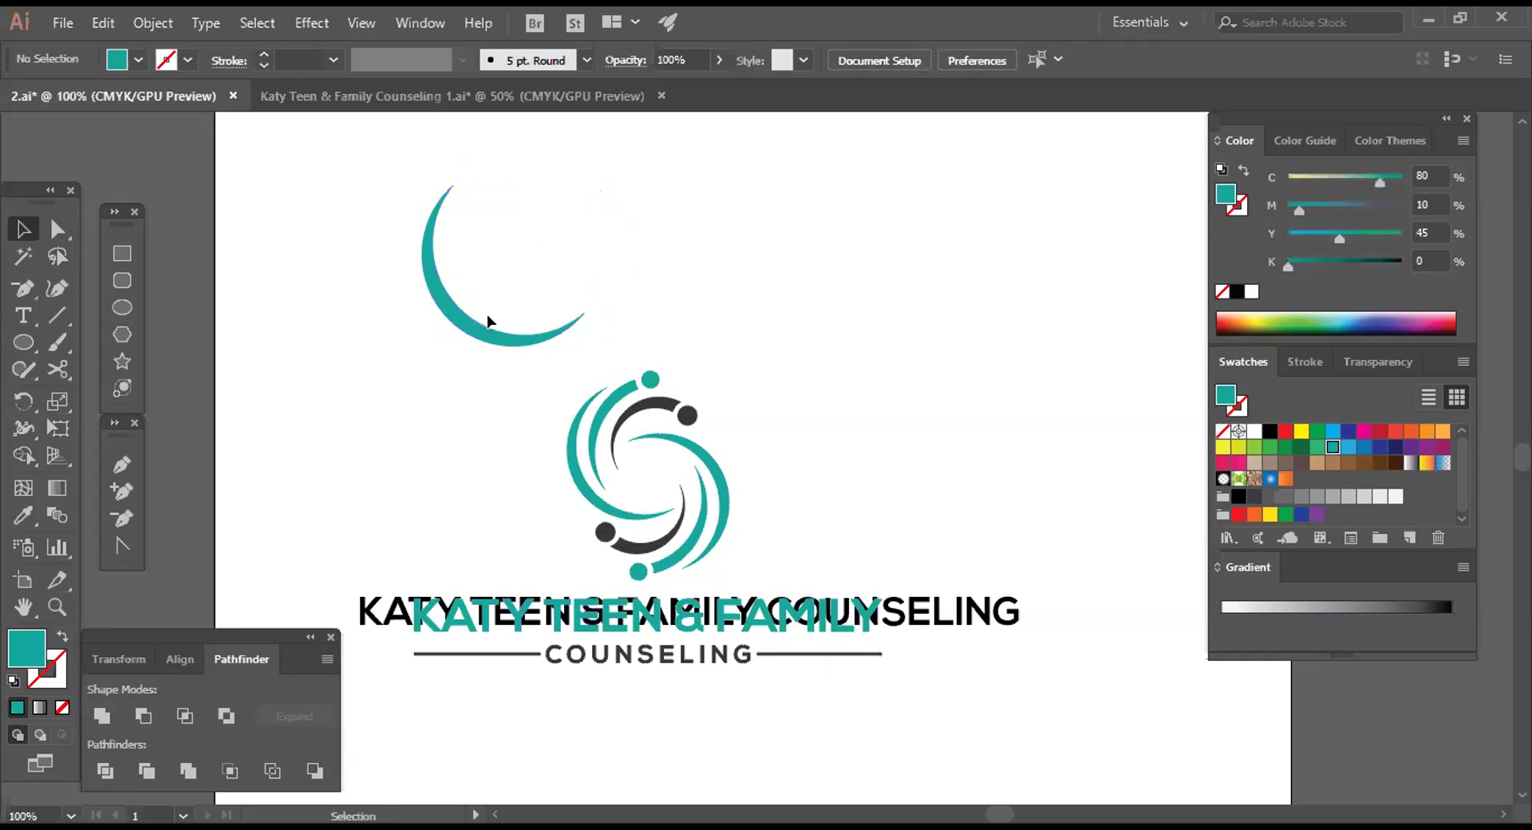
Duplicate the teal crescent, rotate the copy clockwise and place it inside the original
left_click(476, 319)
left_click(633, 239)
left_click(475, 333)
left_click(391, 356)
left_click_drag(469, 321, 574, 176)
left_click_drag(693, 211, 679, 274)
left_click_drag(601, 177, 608, 244)
left_click(722, 249)
left_click_drag(477, 327, 640, 290)
left_click(601, 286)
left_click(455, 263)
left_click(726, 266)
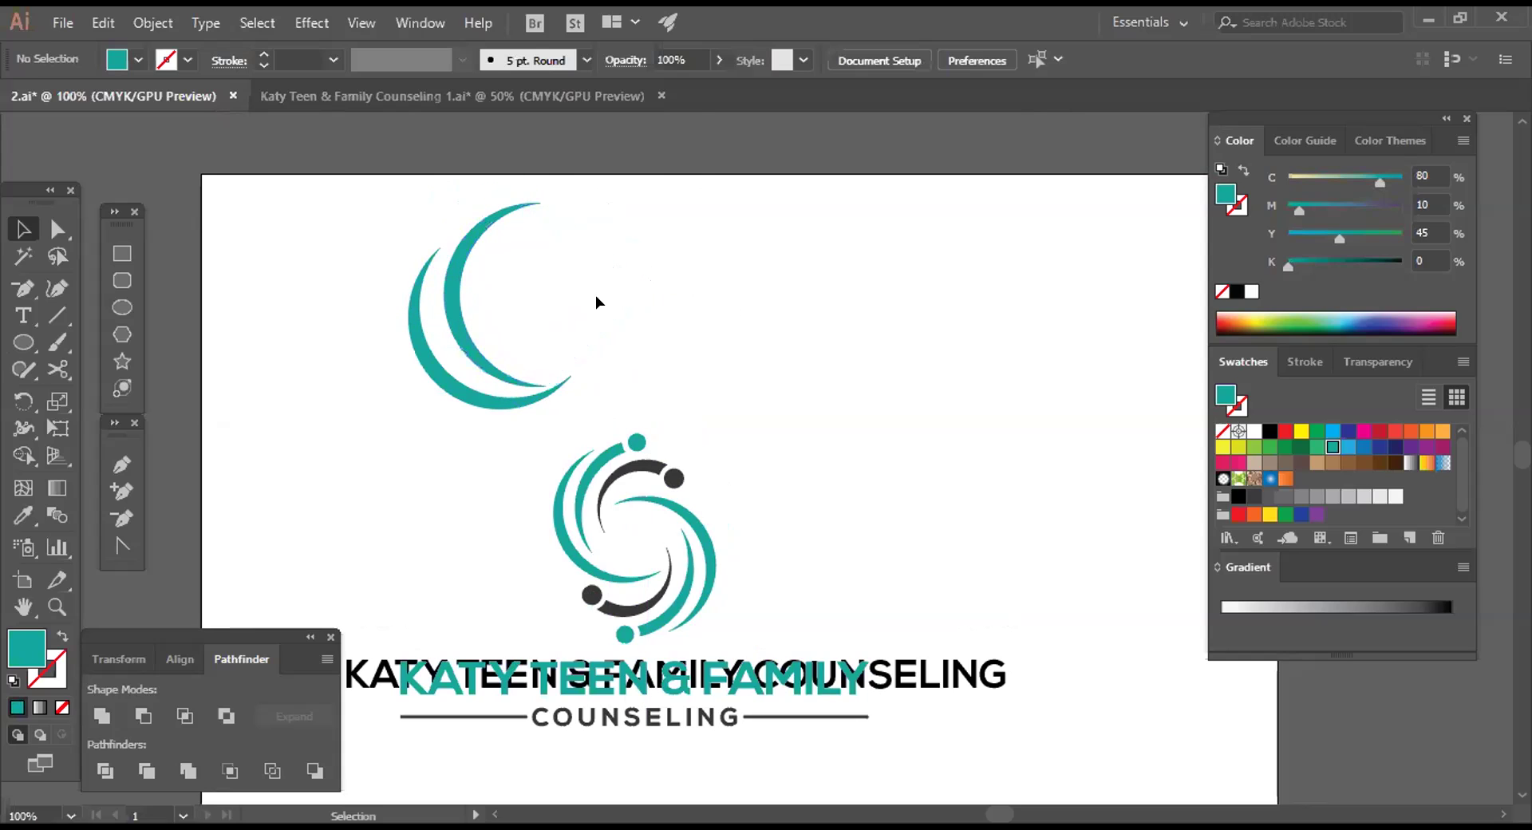
Rotate the inner crescent counterclockwise and nudge it up from the outer crescent
left_click(479, 330)
left_click_drag(641, 286, 632, 247)
left_click(709, 303)
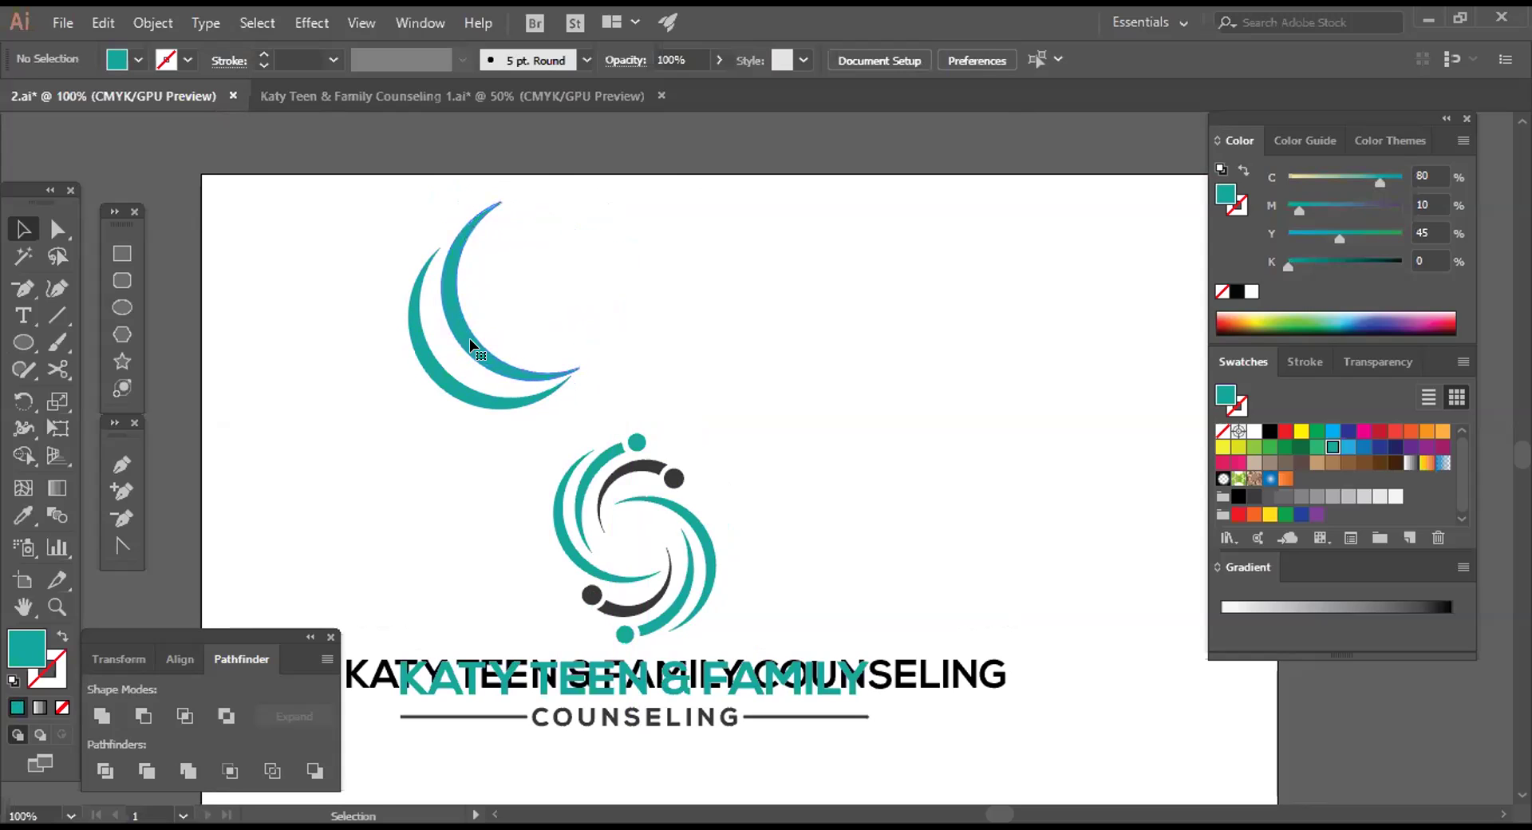
left_click(468, 339)
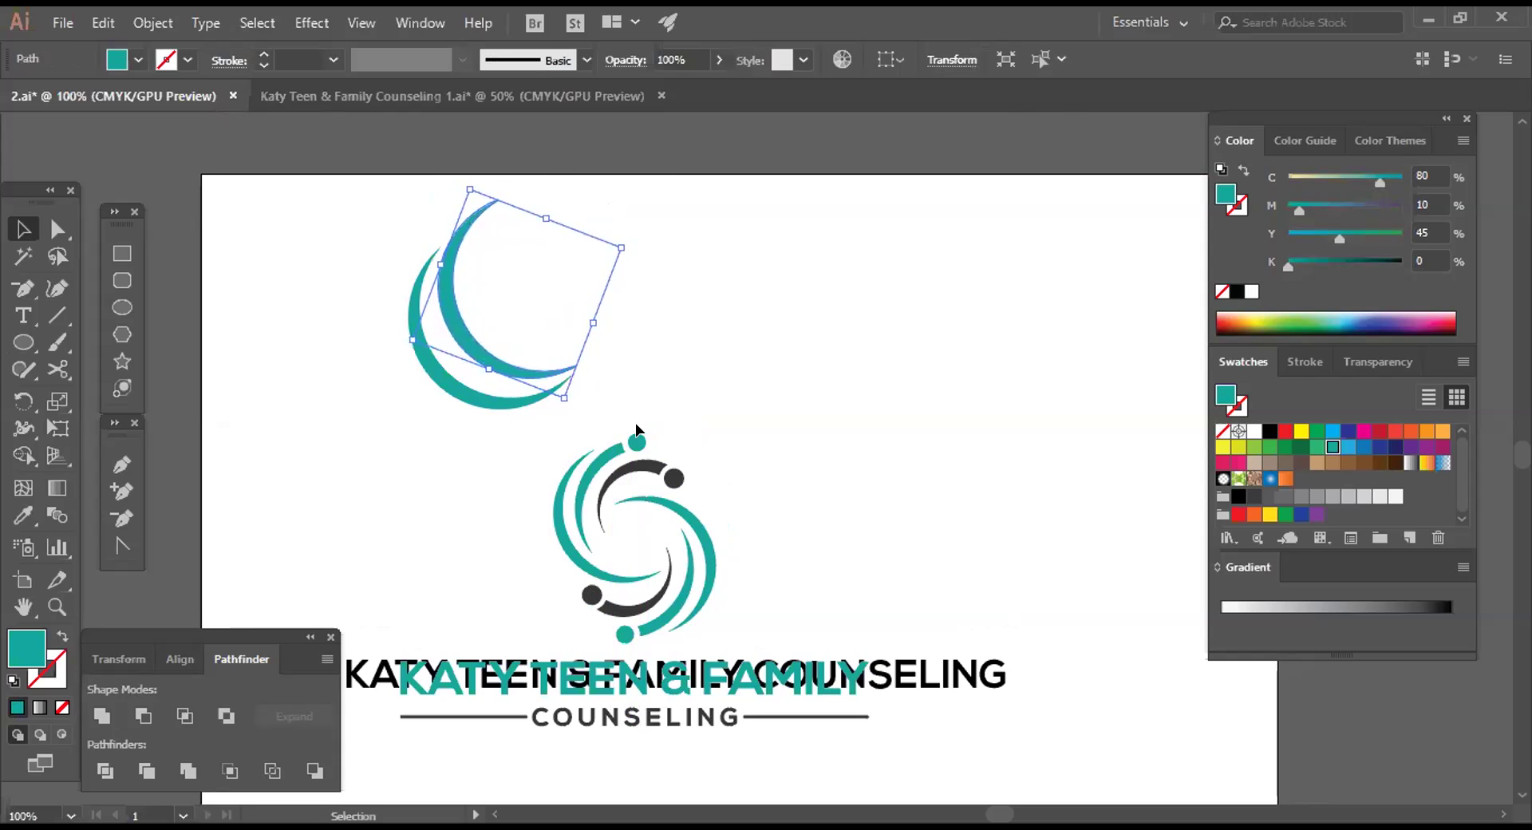
left_click(599, 356)
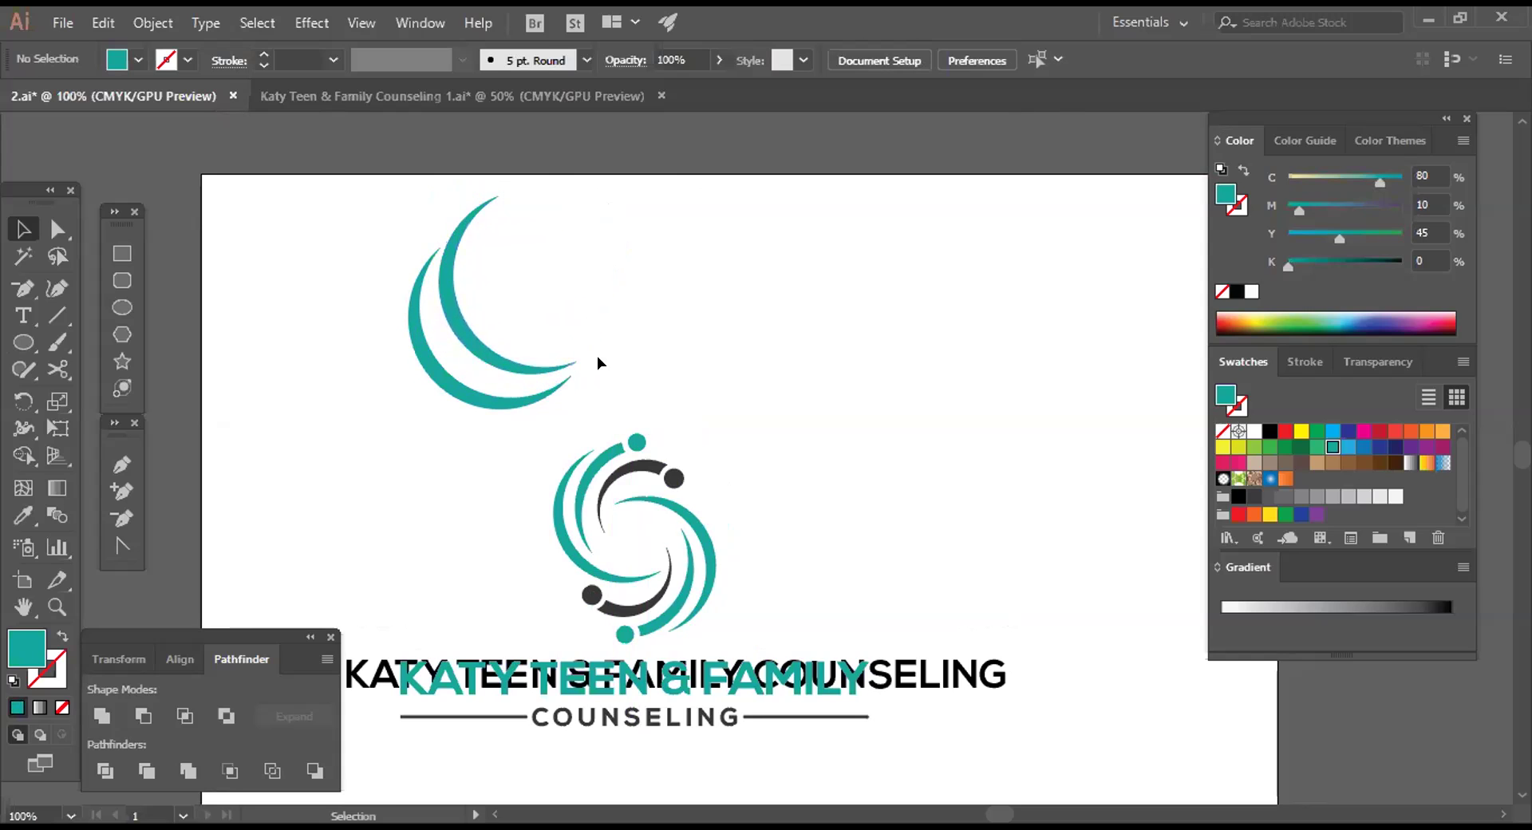
Rotate the inner crescent slightly clockwise and nudge it down so its lower tip meets the outer crescent's tip
left_click(468, 341)
left_click(523, 320)
left_click(466, 224)
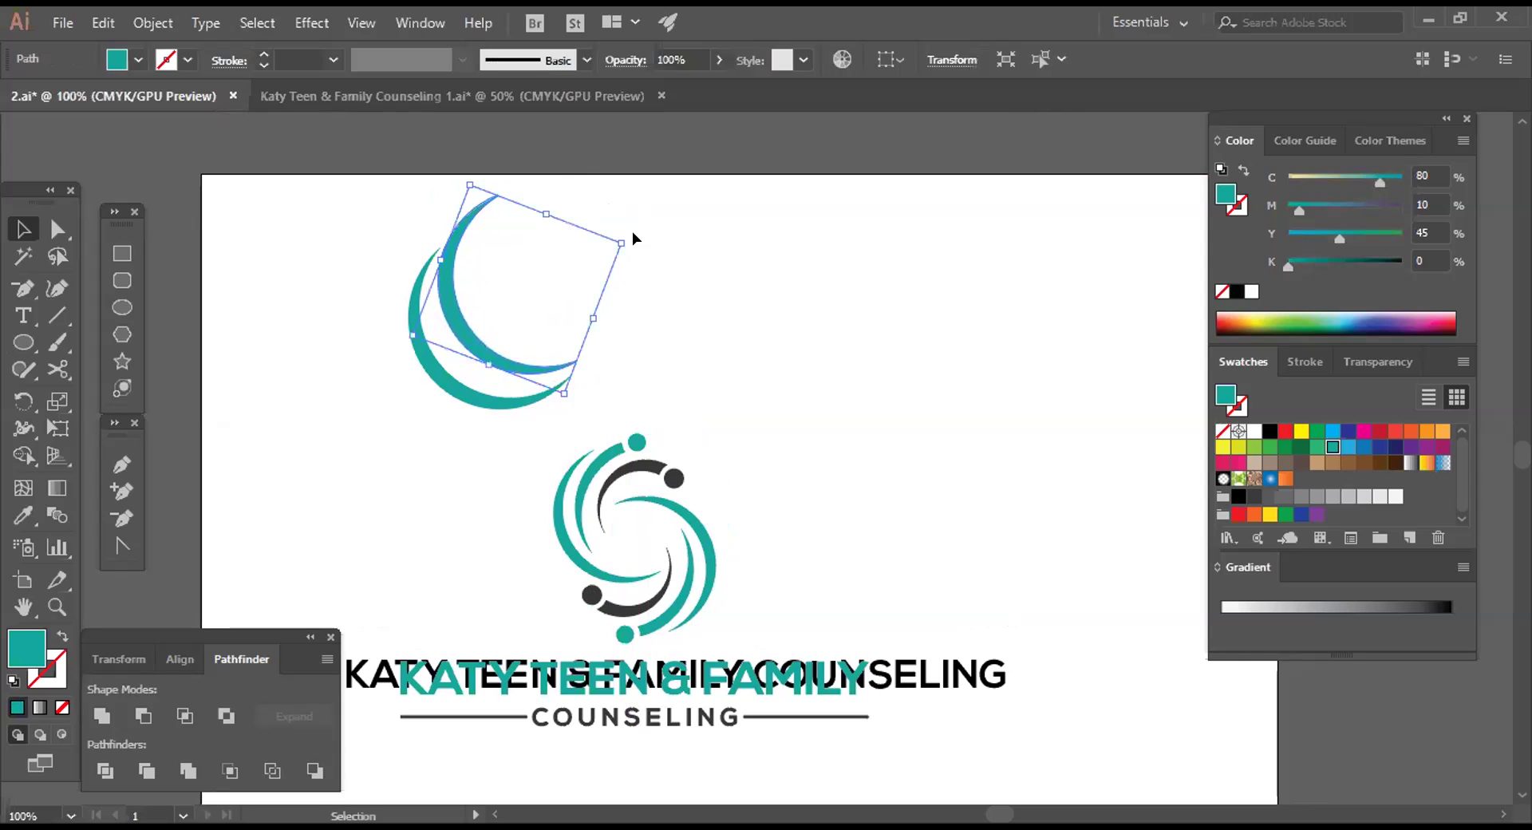
left_click_drag(637, 247, 739, 262)
left_click(502, 319)
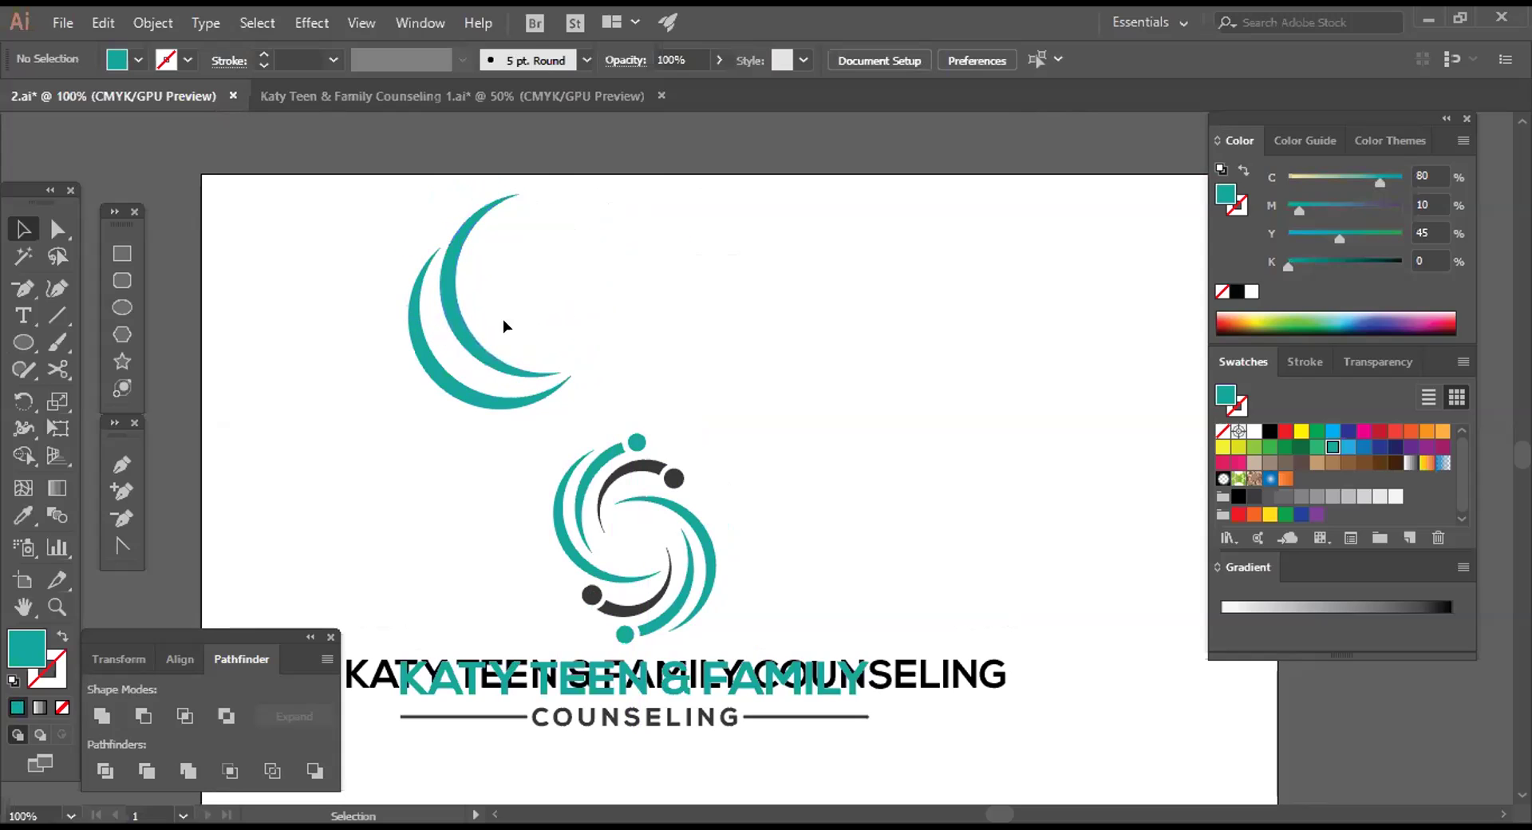
left_click(485, 347)
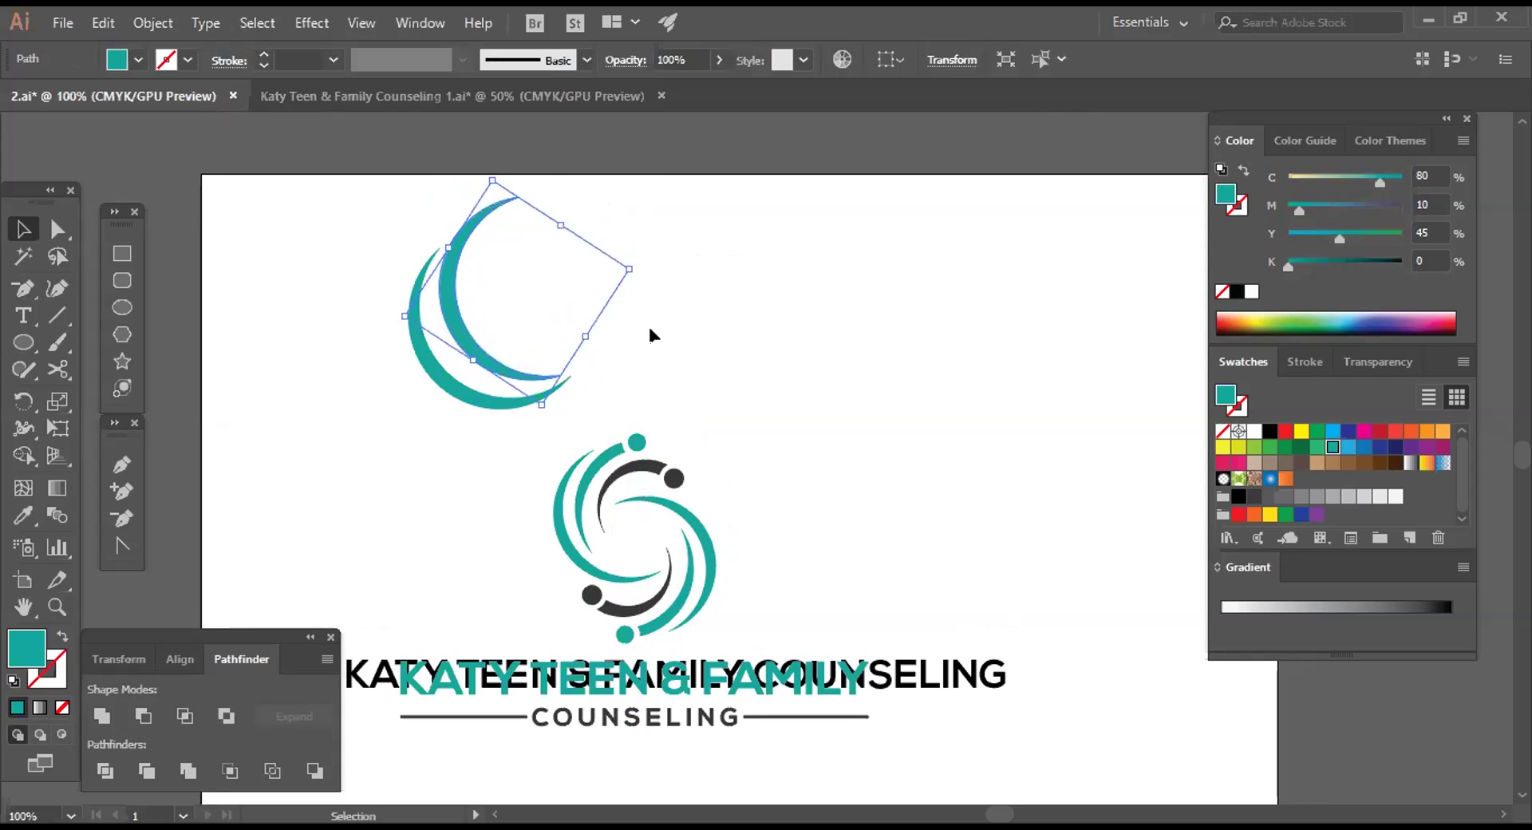
left_click(706, 324)
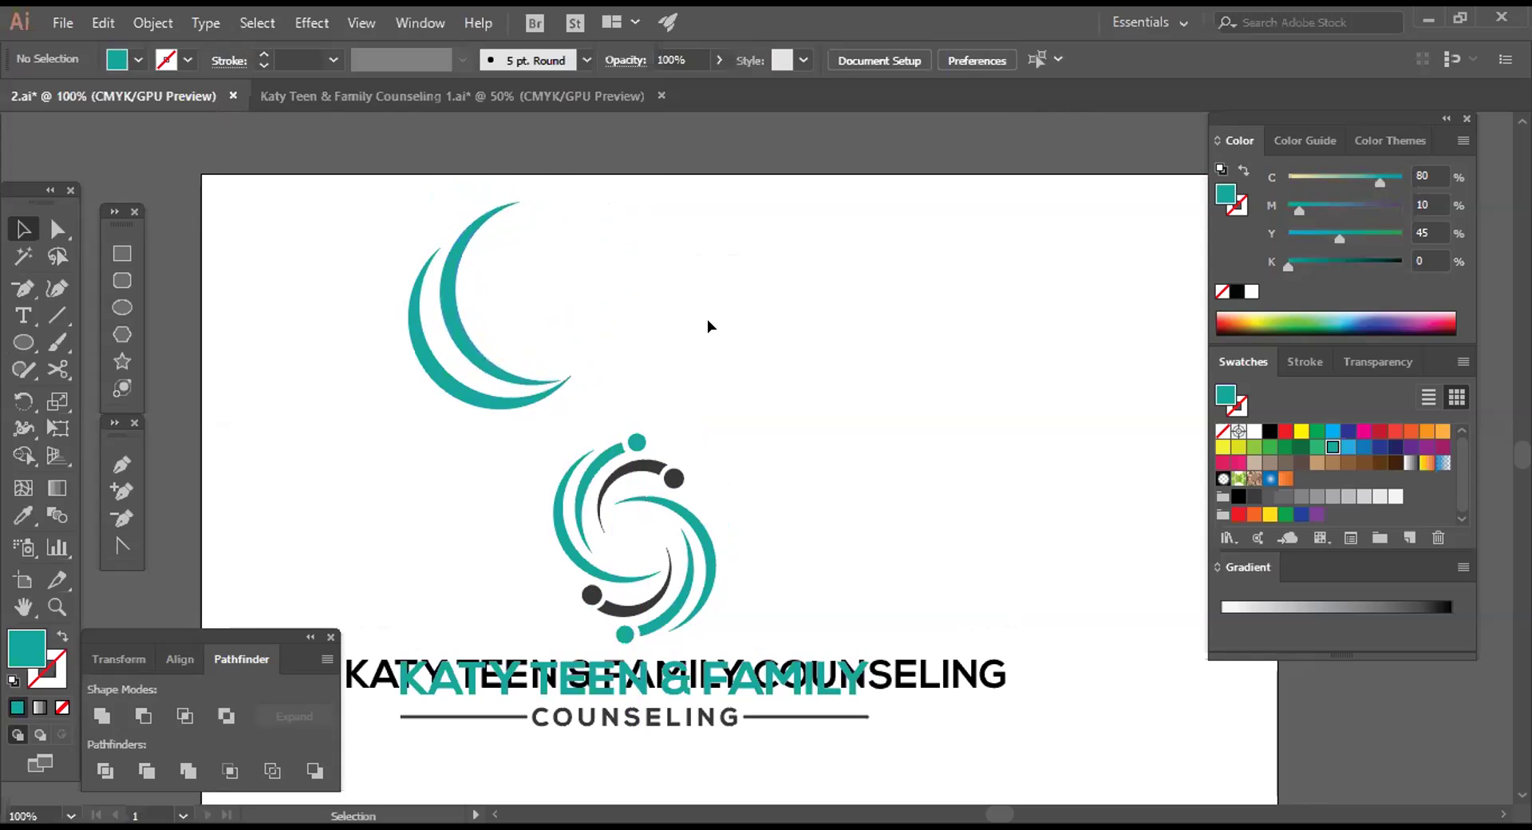
Draw a teal circle about 31 px in diameter over the upper arm of the inner crescent and keep it selected
left_click(120, 309)
left_click_drag(471, 216, 496, 240)
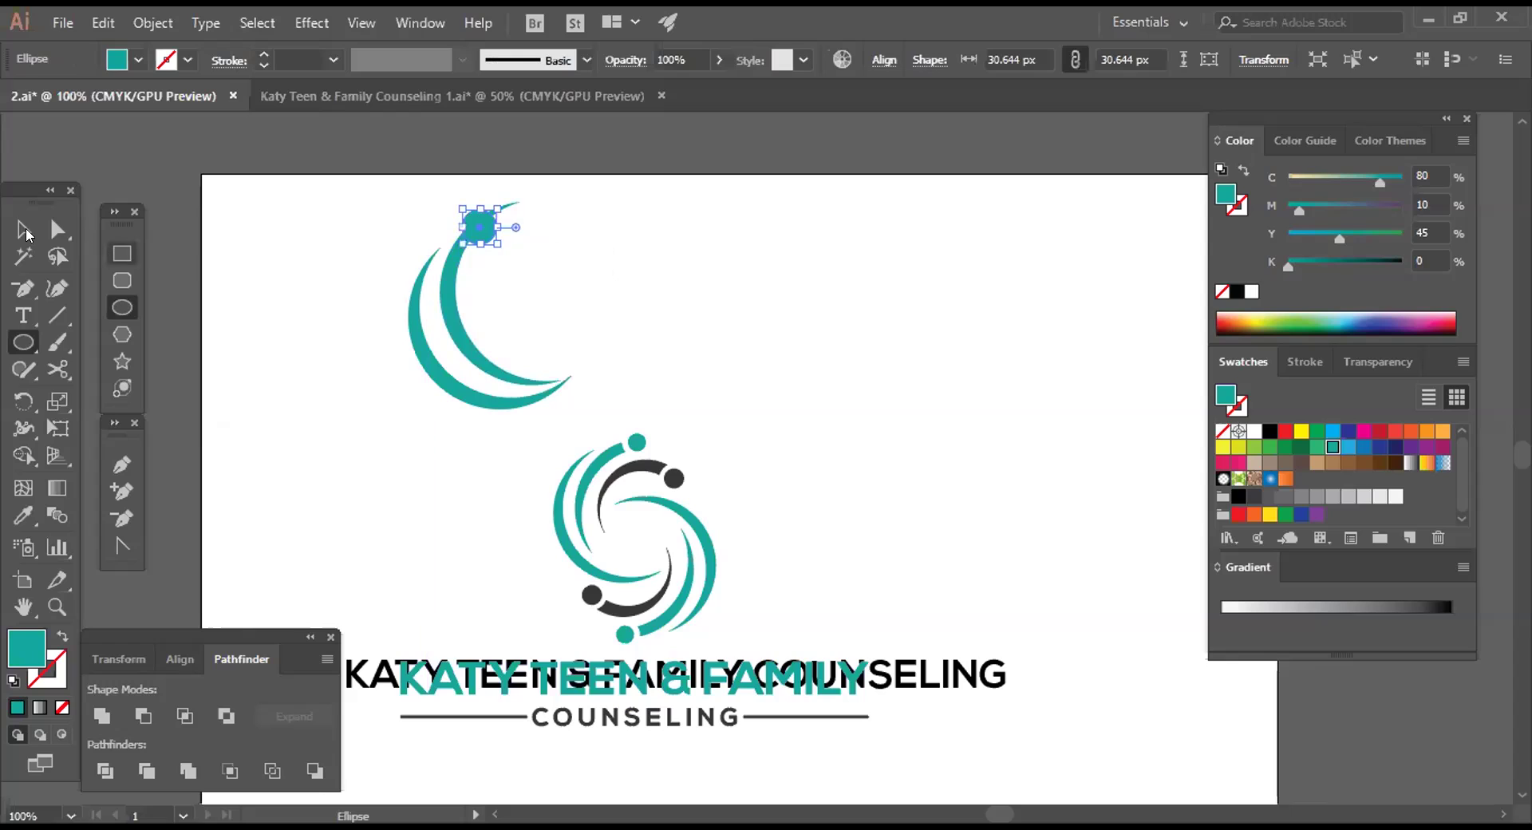
key("v")
left_click(291, 193)
key("a")
left_click(473, 230)
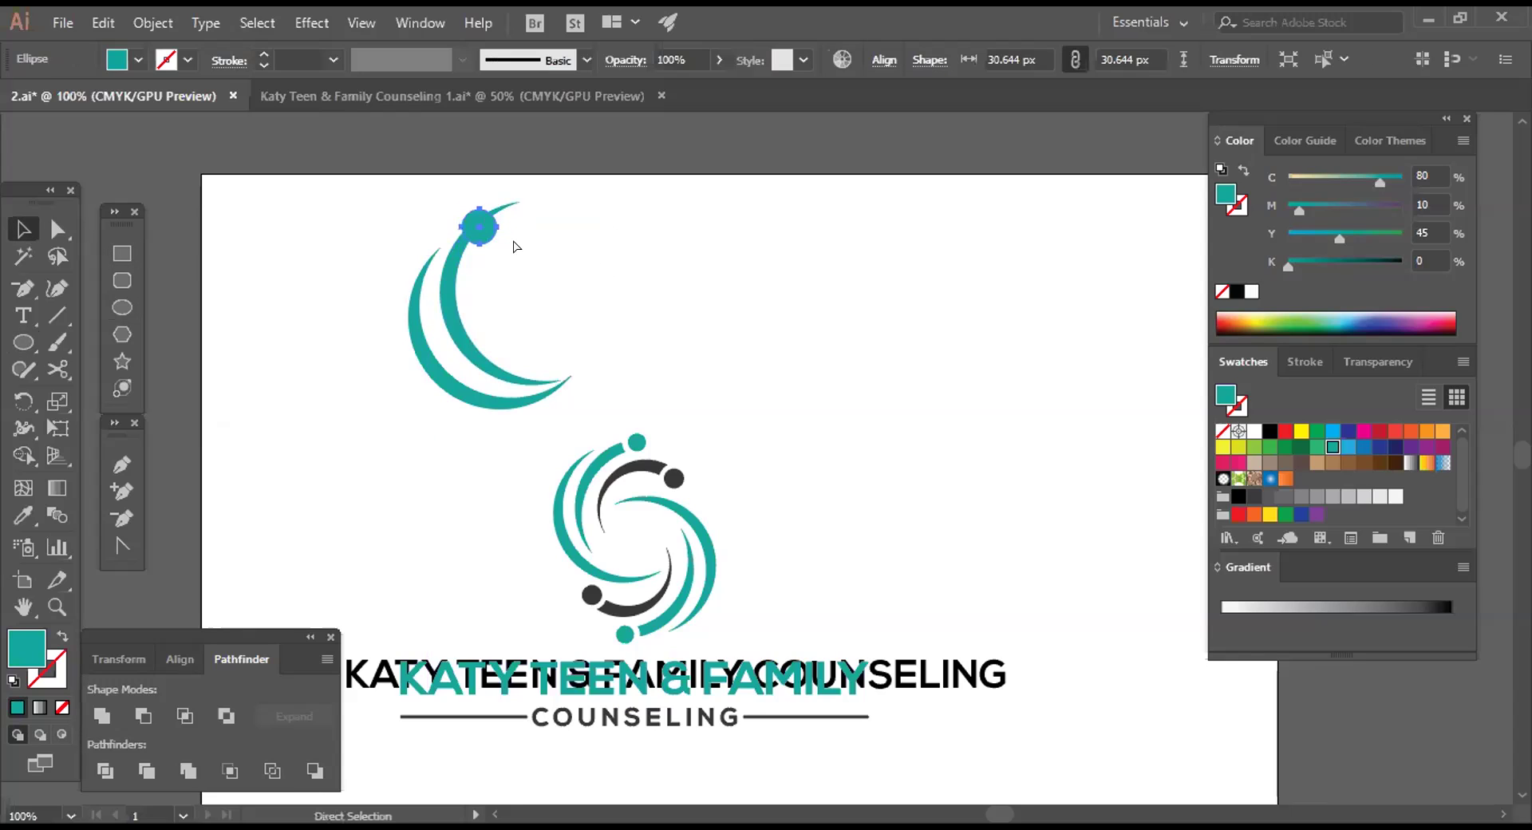
key("v")
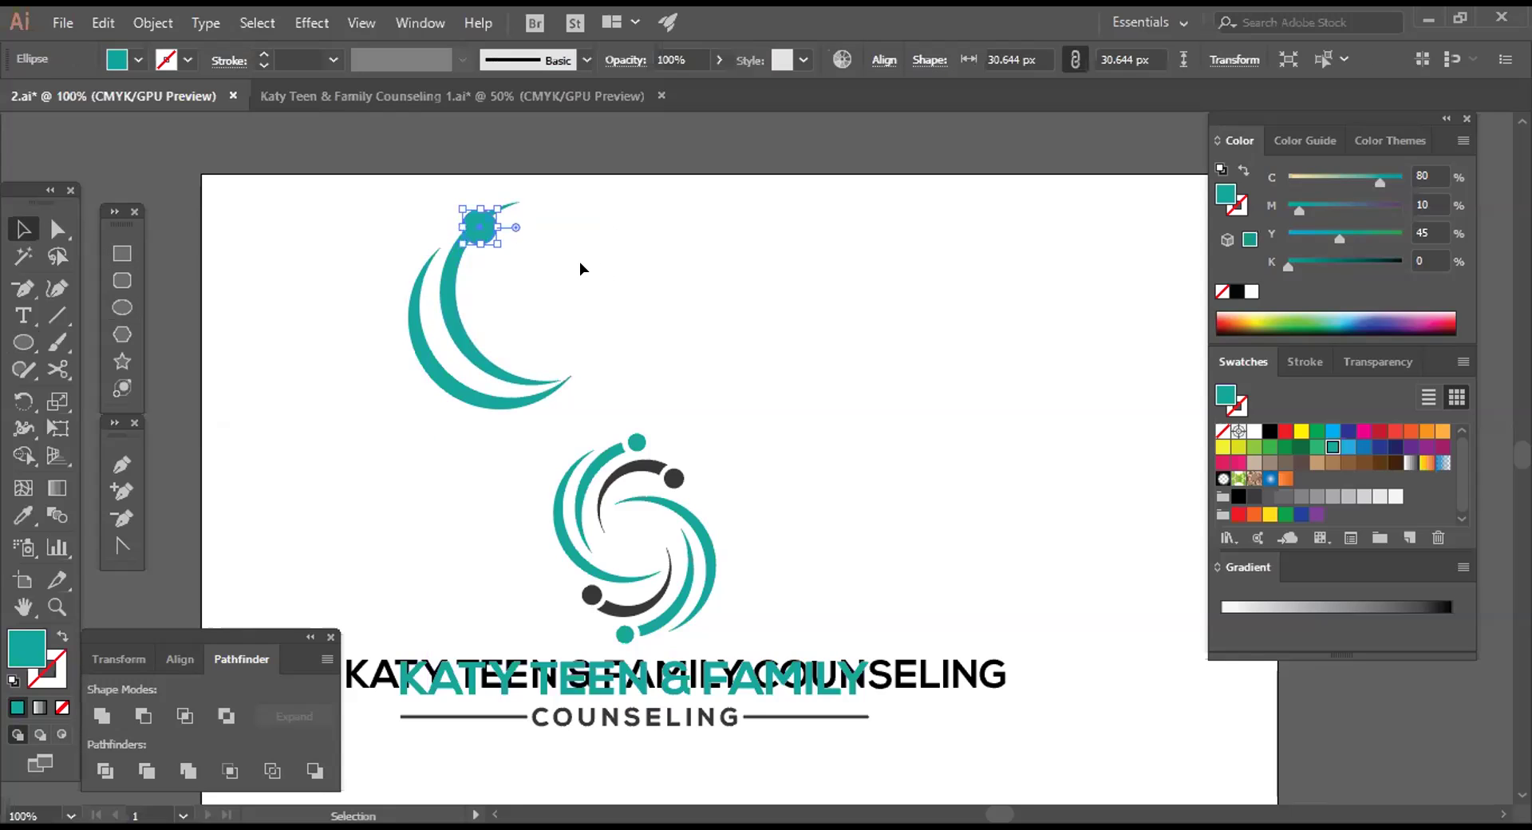
key("a")
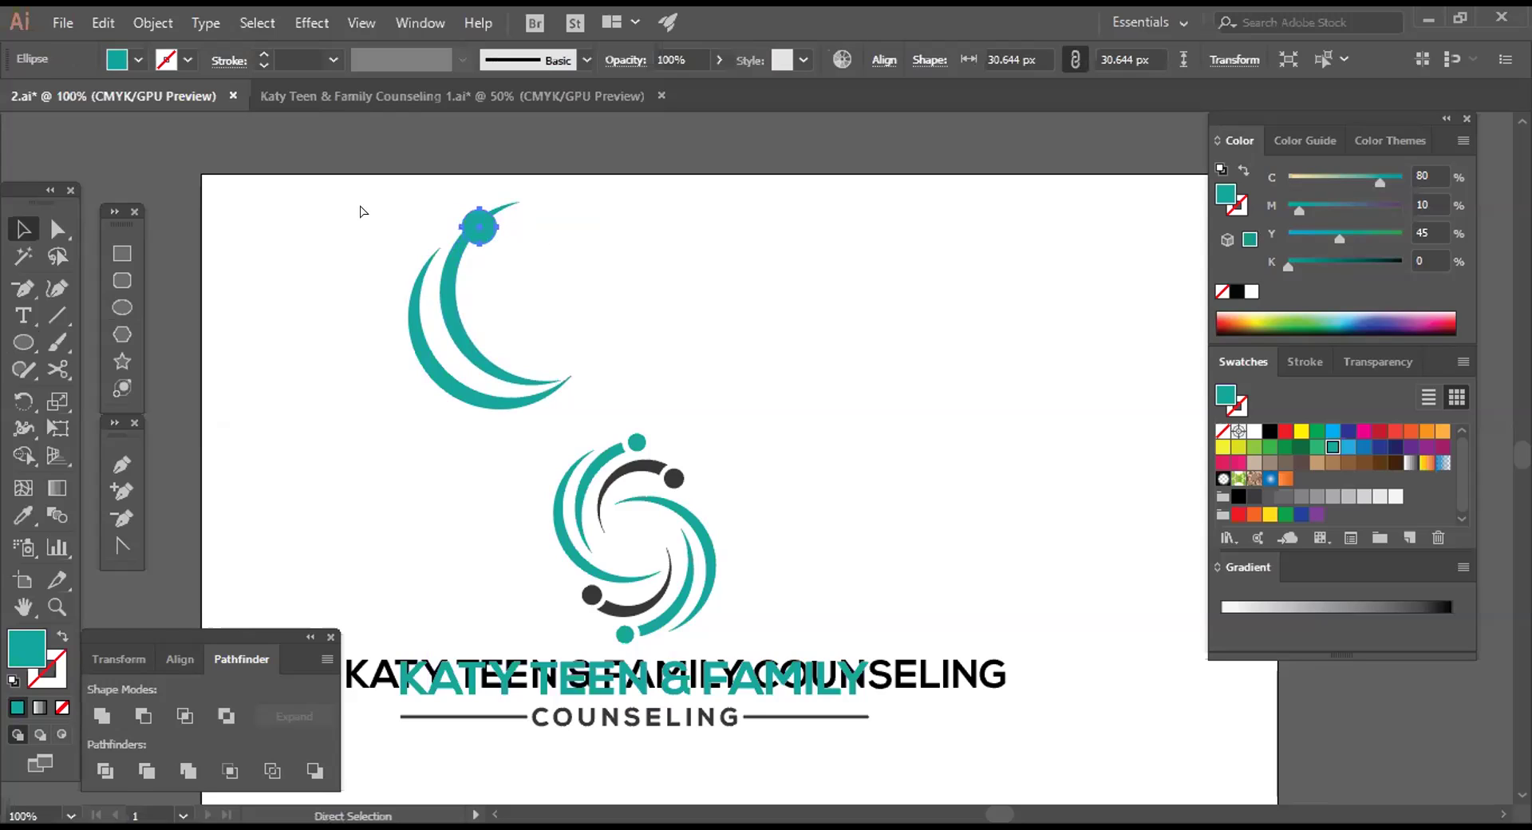
key("v")
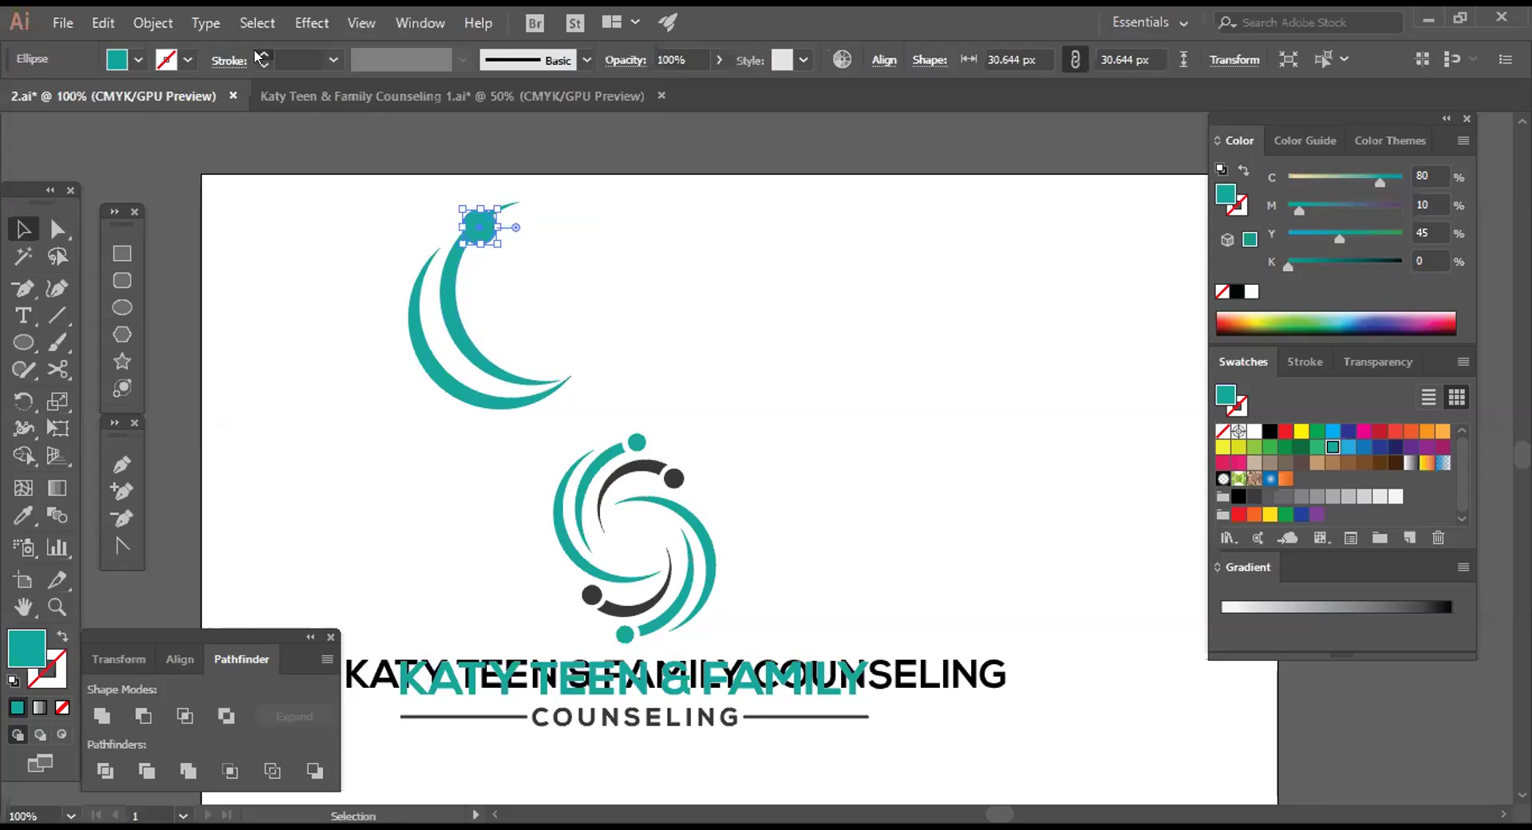
Give the small circle a 19 pt black stroke
left_click(256, 51)
left_click(256, 51)
left_click(256, 51)
left_click(256, 51)
left_click(256, 51)
left_click(256, 51)
left_click(256, 51)
left_click(256, 51)
left_click(256, 51)
left_click(256, 51)
left_click(256, 51)
left_click(257, 51)
left_click(256, 51)
left_click(257, 51)
left_click(256, 51)
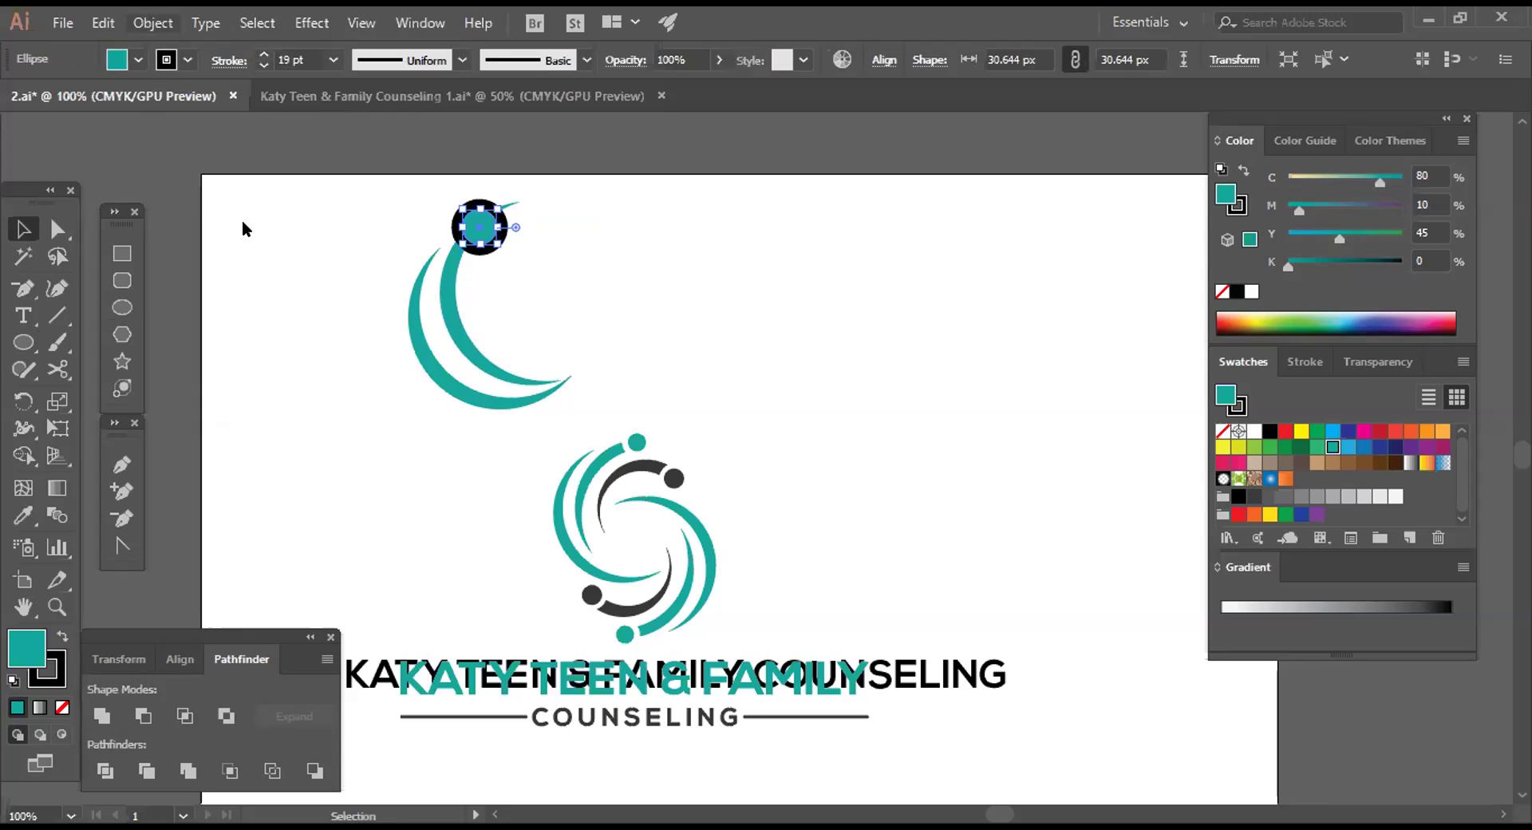
Expand the small circle's fill and stroke into separate shapes and fill its outer ring with white
key("alt+o")
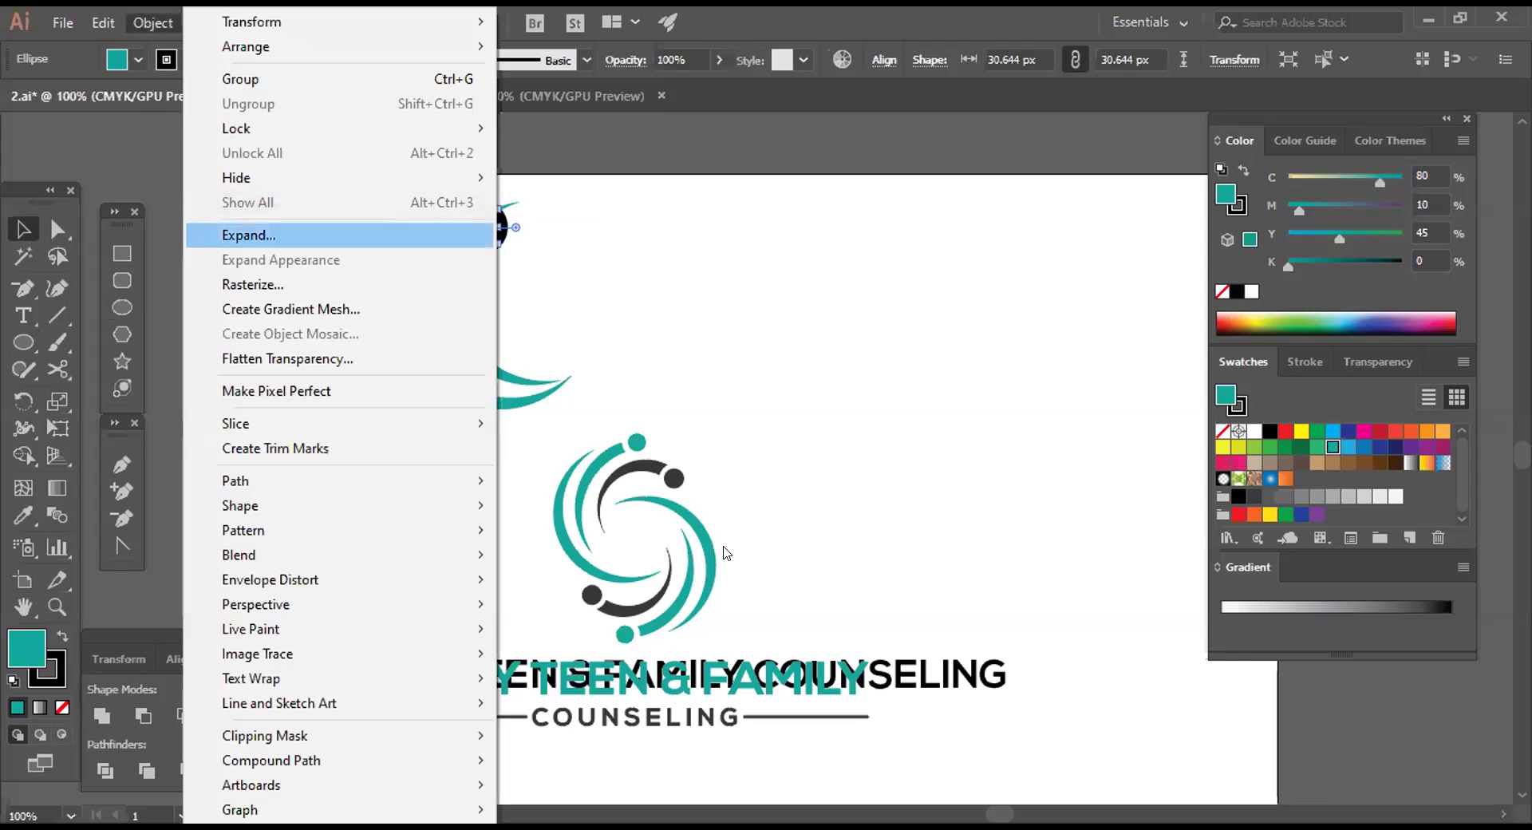
key("Return")
key("Return")
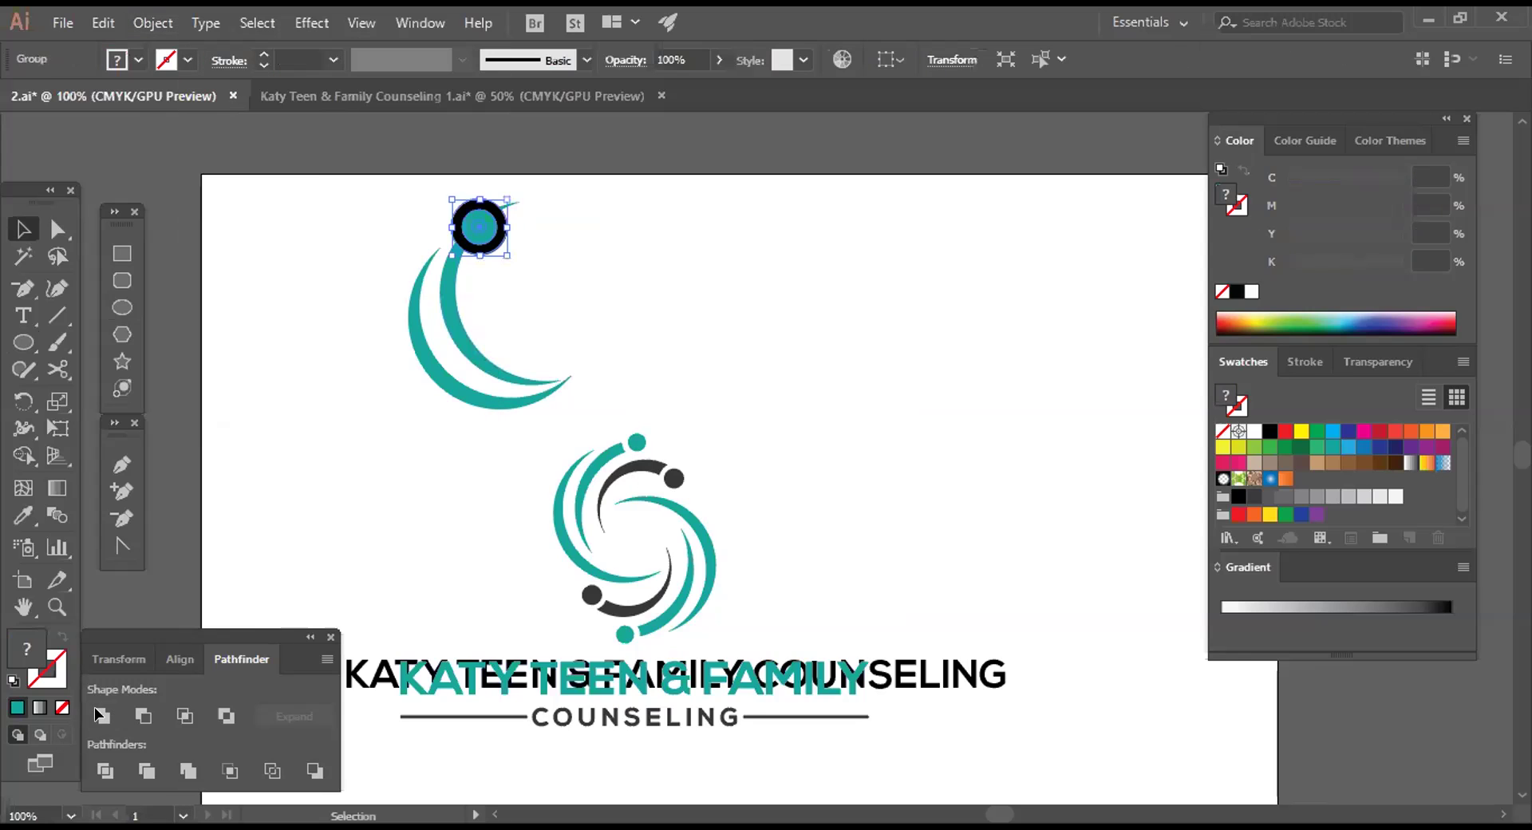
left_click(1255, 431)
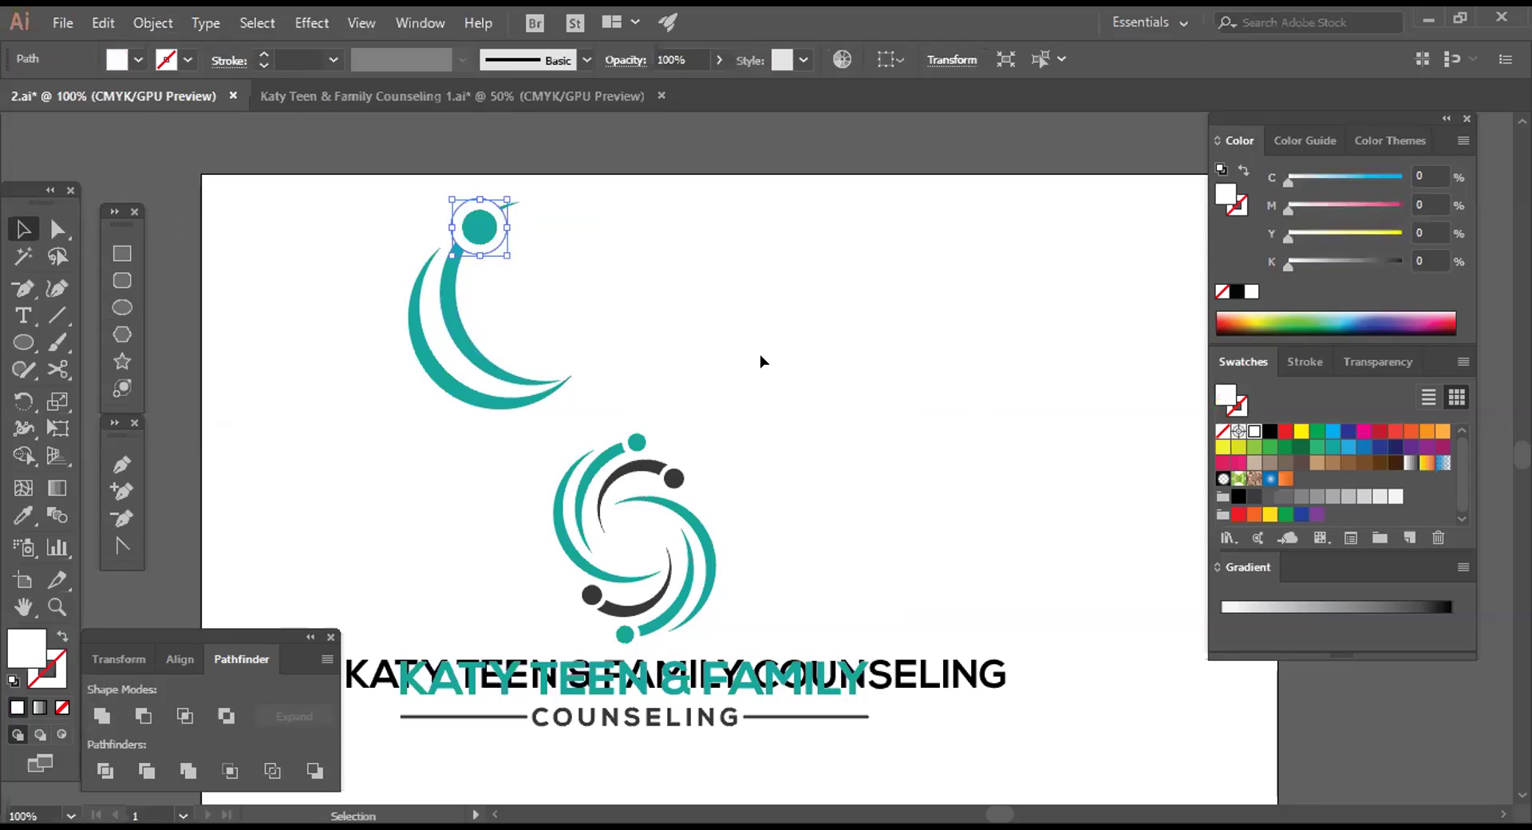
left_click(760, 355)
Cut the white ring out of the inner crescent with Minus Front and delete the cut-off tip
left_click(57, 229)
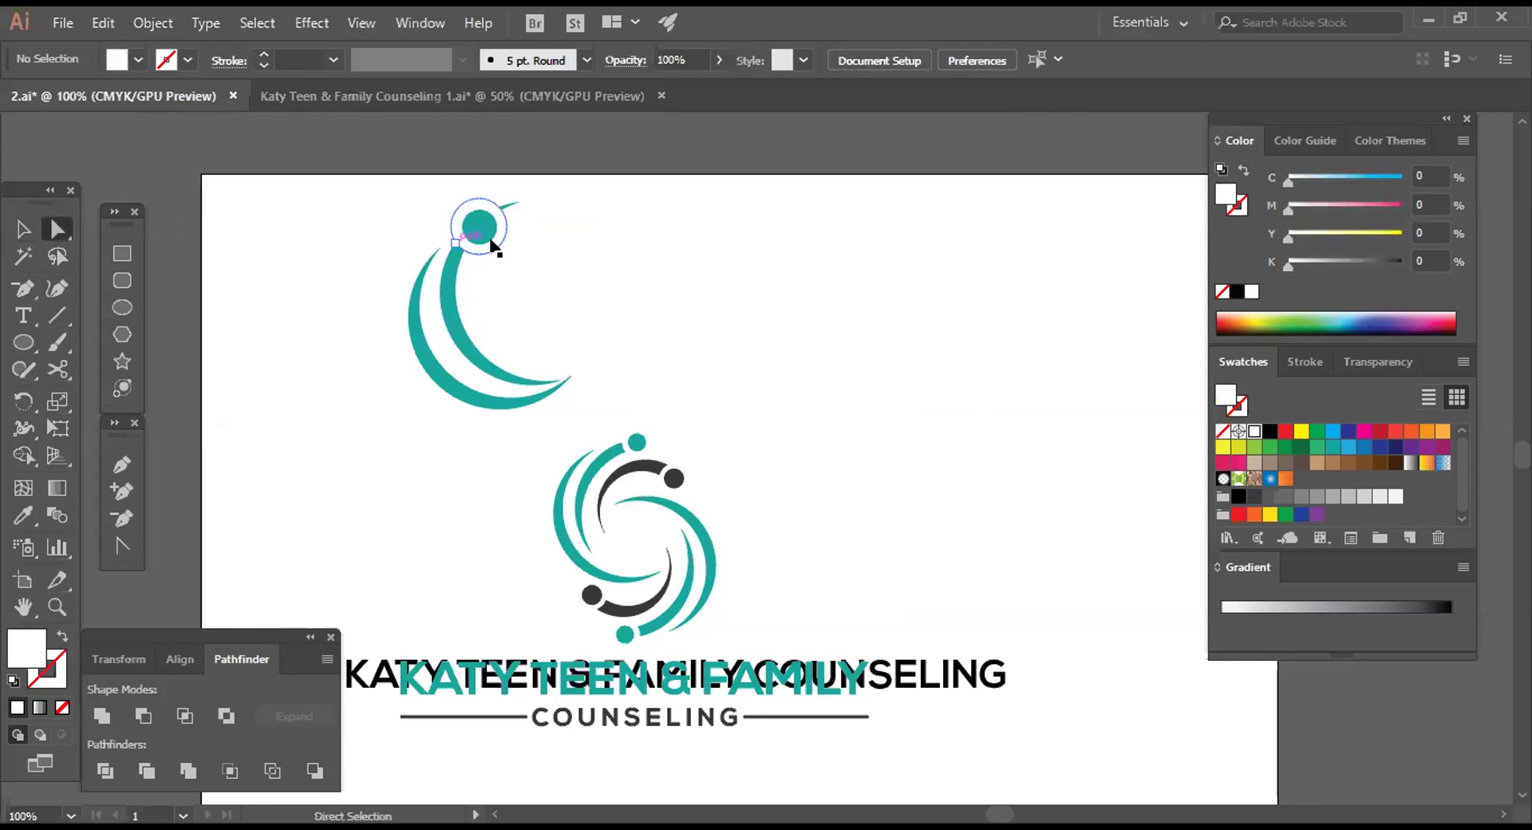
left_click(451, 295)
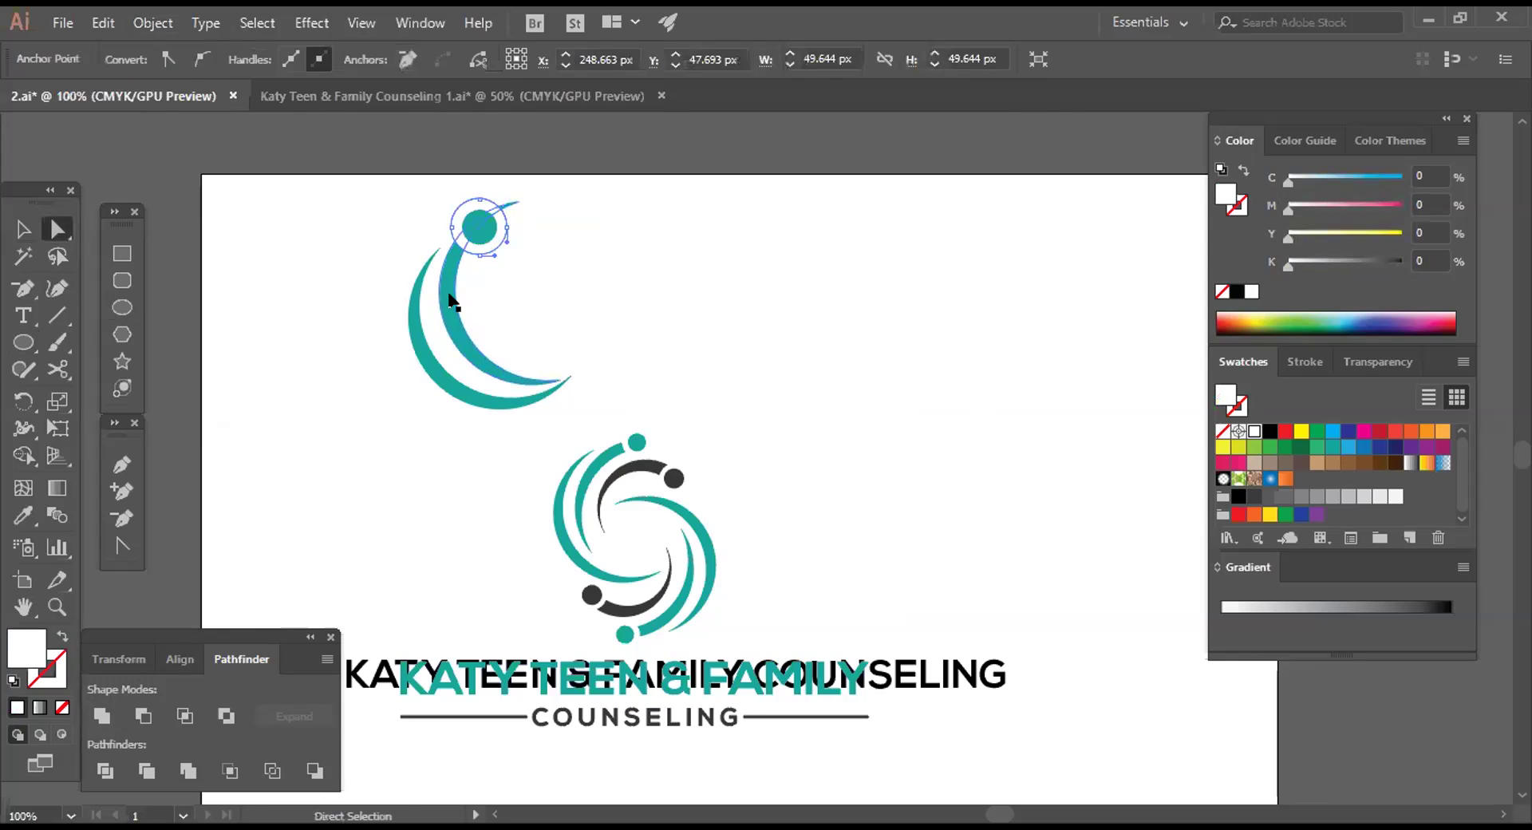
left_click(467, 241, "shift")
left_click(142, 716)
left_click(563, 307)
left_click_drag(533, 212, 548, 216)
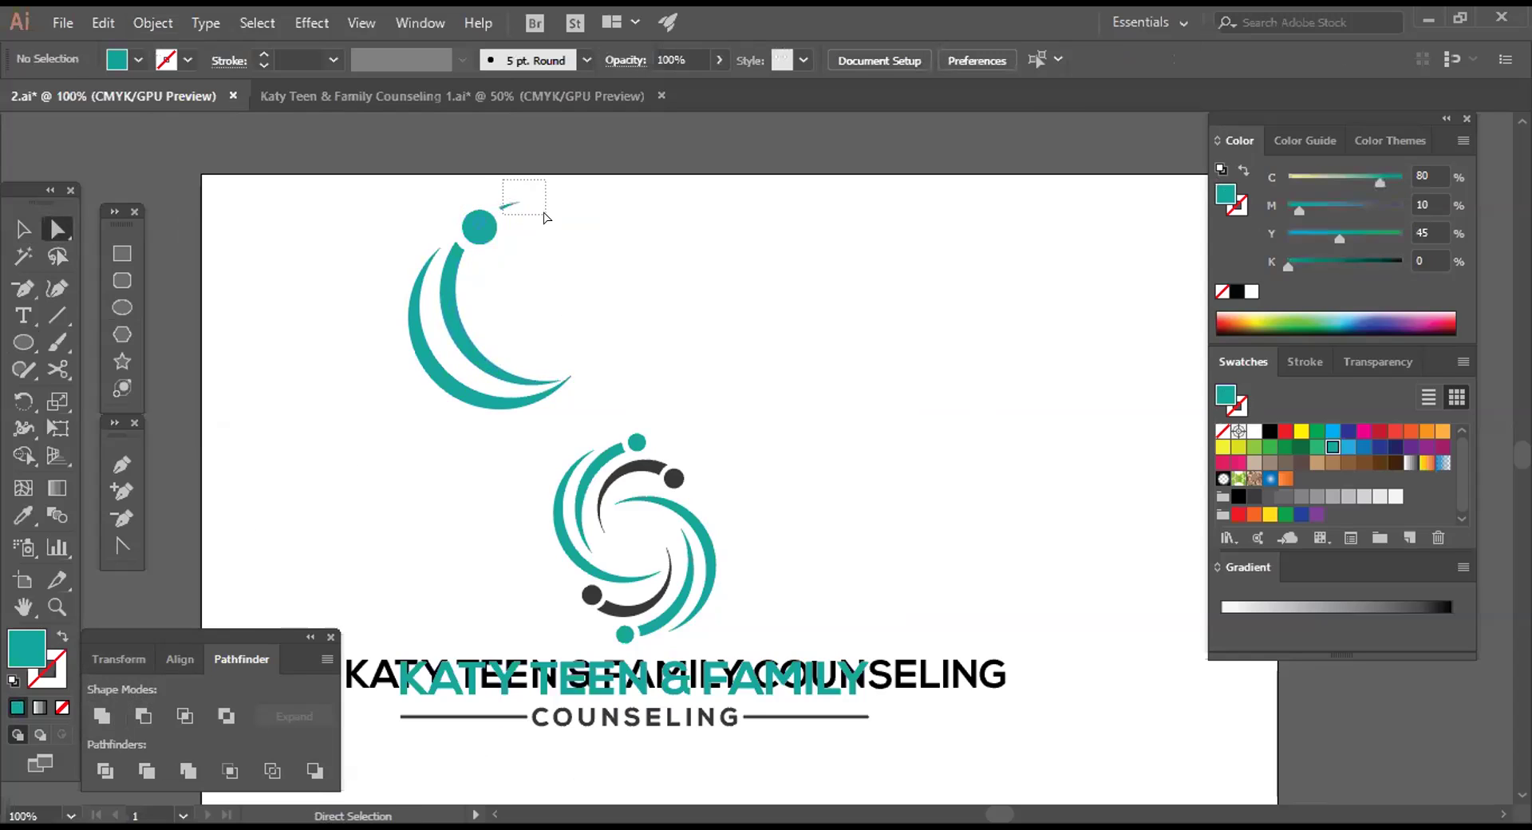
key("Delete")
key("v")
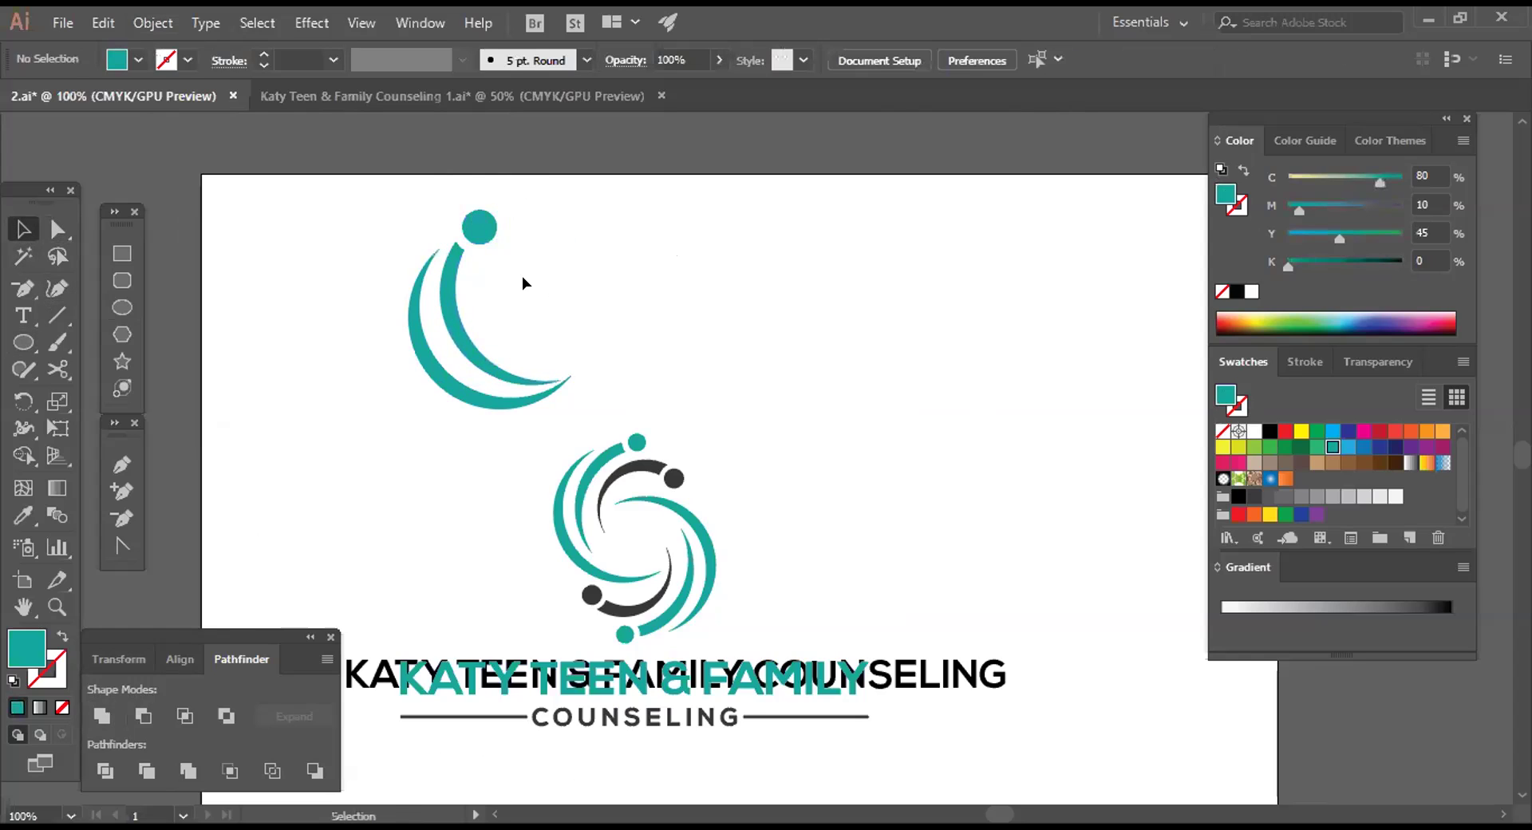
Nudge the inner crescent and its circle left and up, and rotate them clockwise inside the outer crescent
left_click_drag(445, 177, 518, 279)
key("Left")
key("Left")
key("Left")
key("Left")
key("Up")
key("Up")
key("Up")
key("Up")
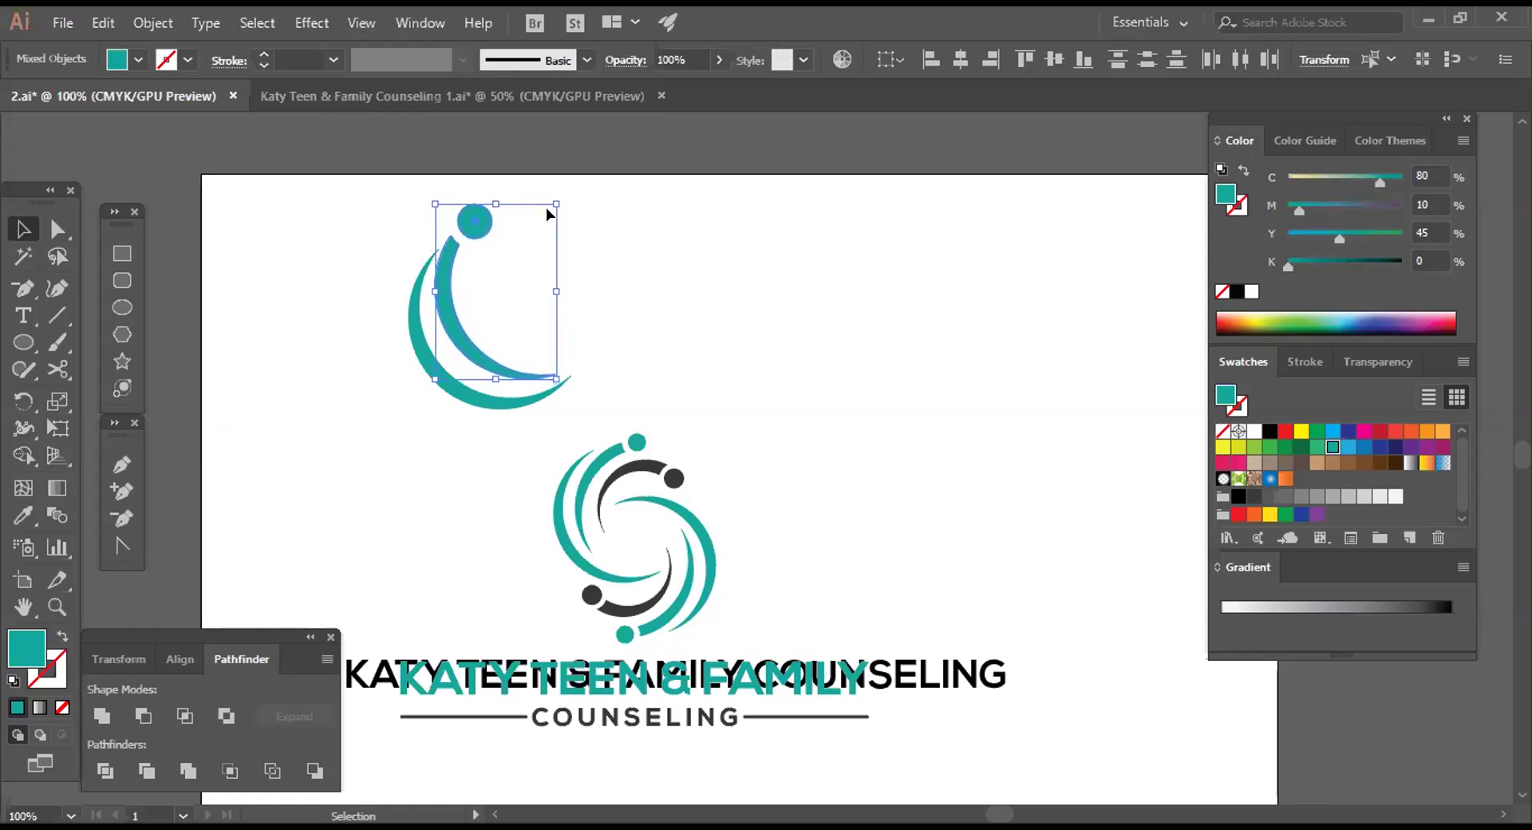
left_click_drag(561, 184, 684, 264)
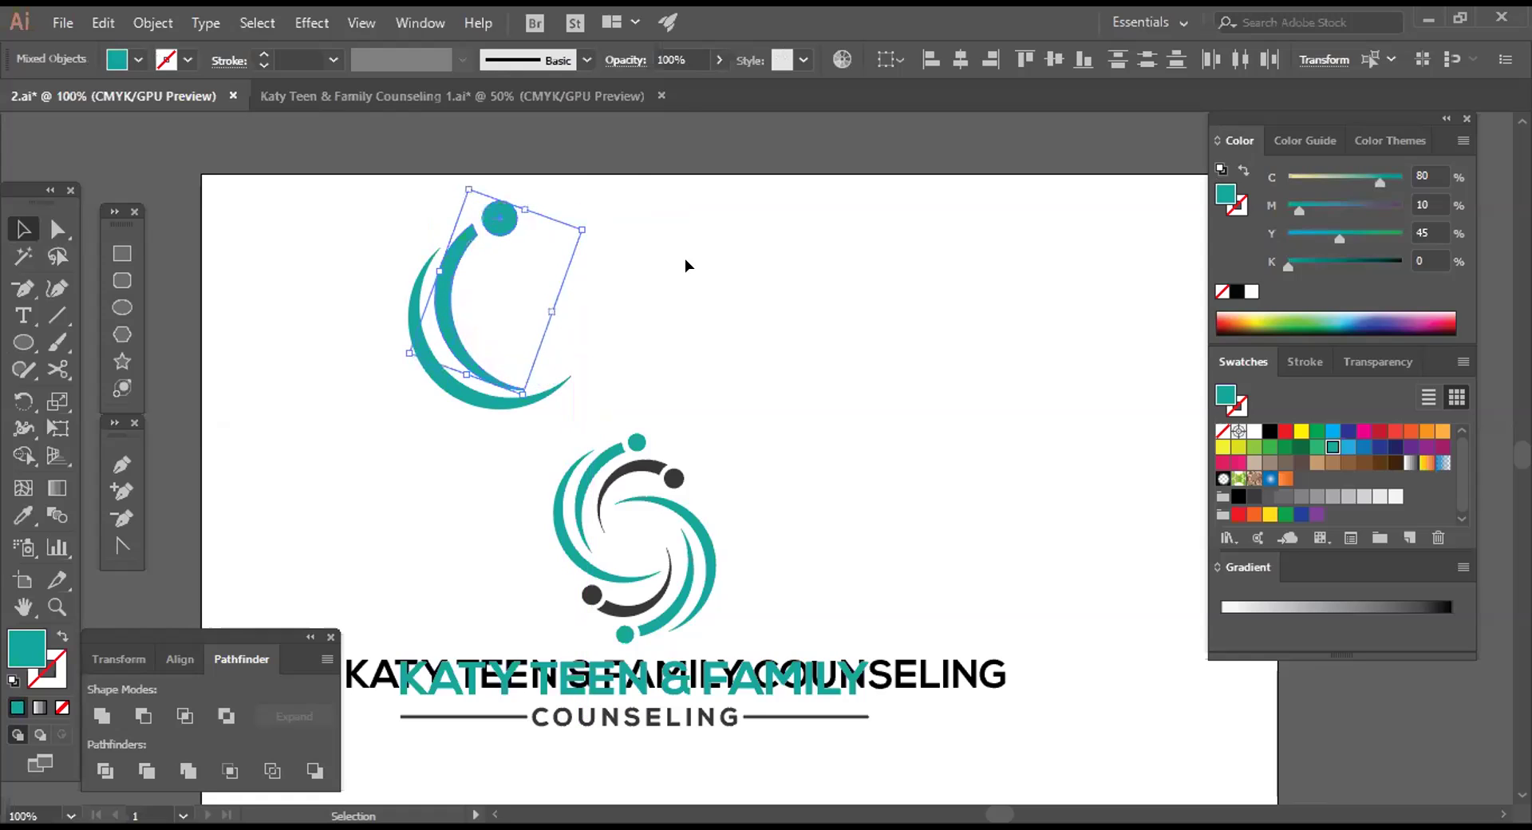
left_click(725, 250)
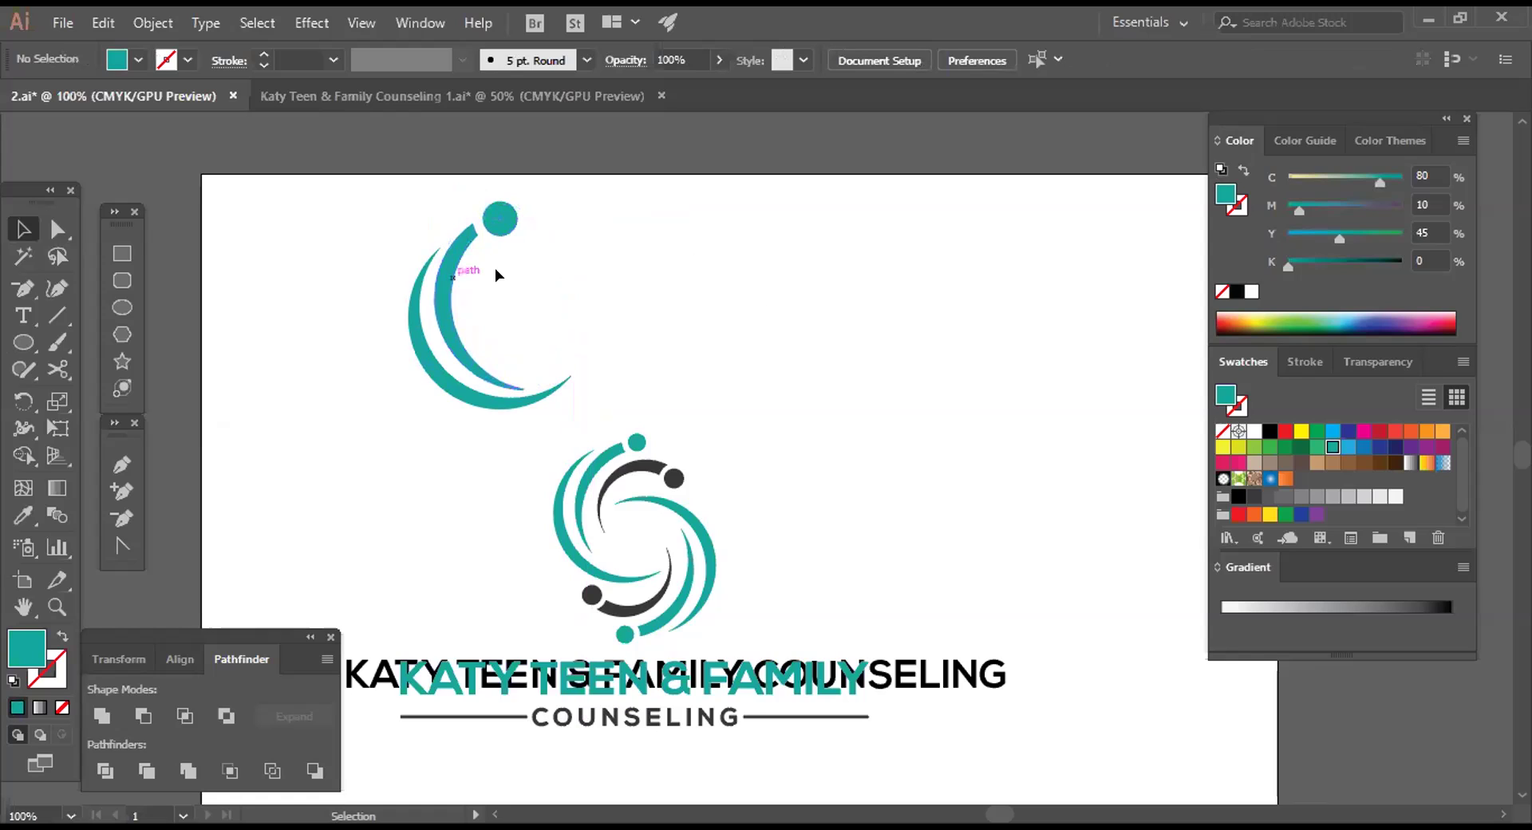
Duplicate the inner crescent with its circle and place the copy to the right of the original
left_click(453, 251)
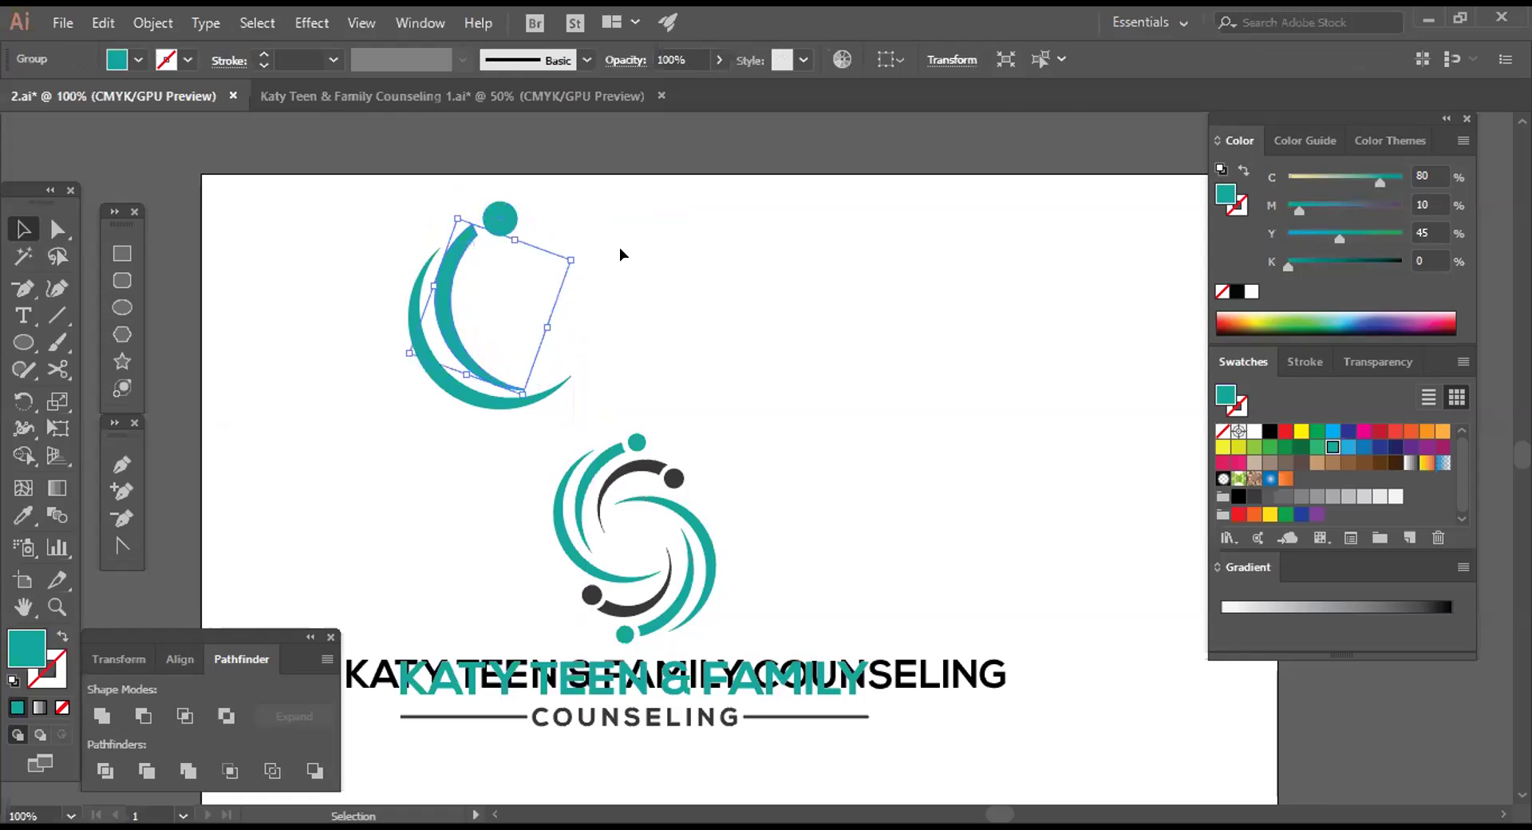
left_click(691, 246)
left_click(472, 240)
left_click(483, 230)
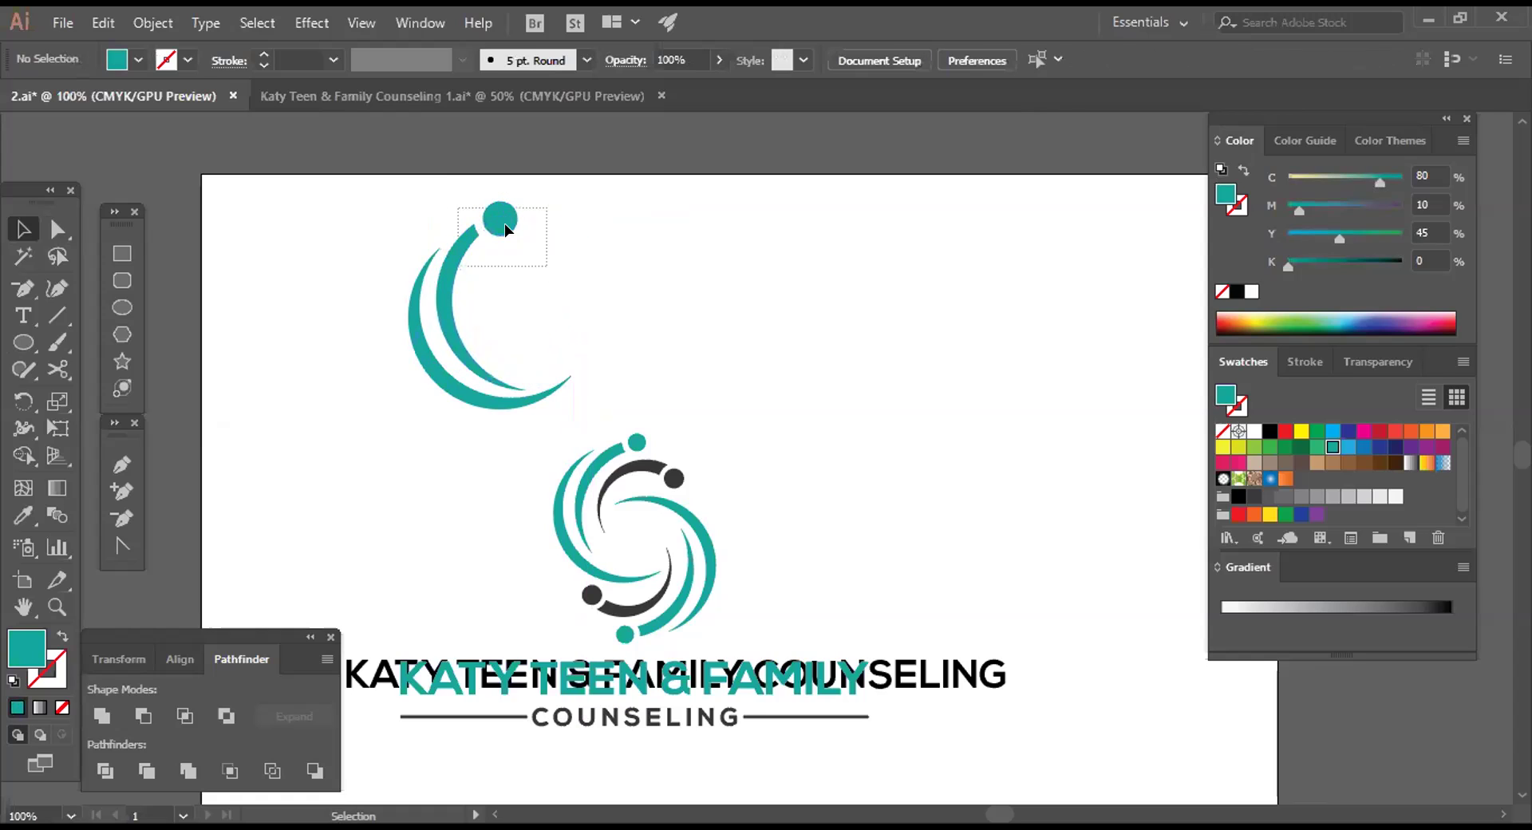
left_click(505, 225, "shift")
left_click_drag(504, 224, 613, 201)
Scale the original inner crescent and its circle down slightly
left_click(469, 180)
left_click_drag(469, 181, 488, 250)
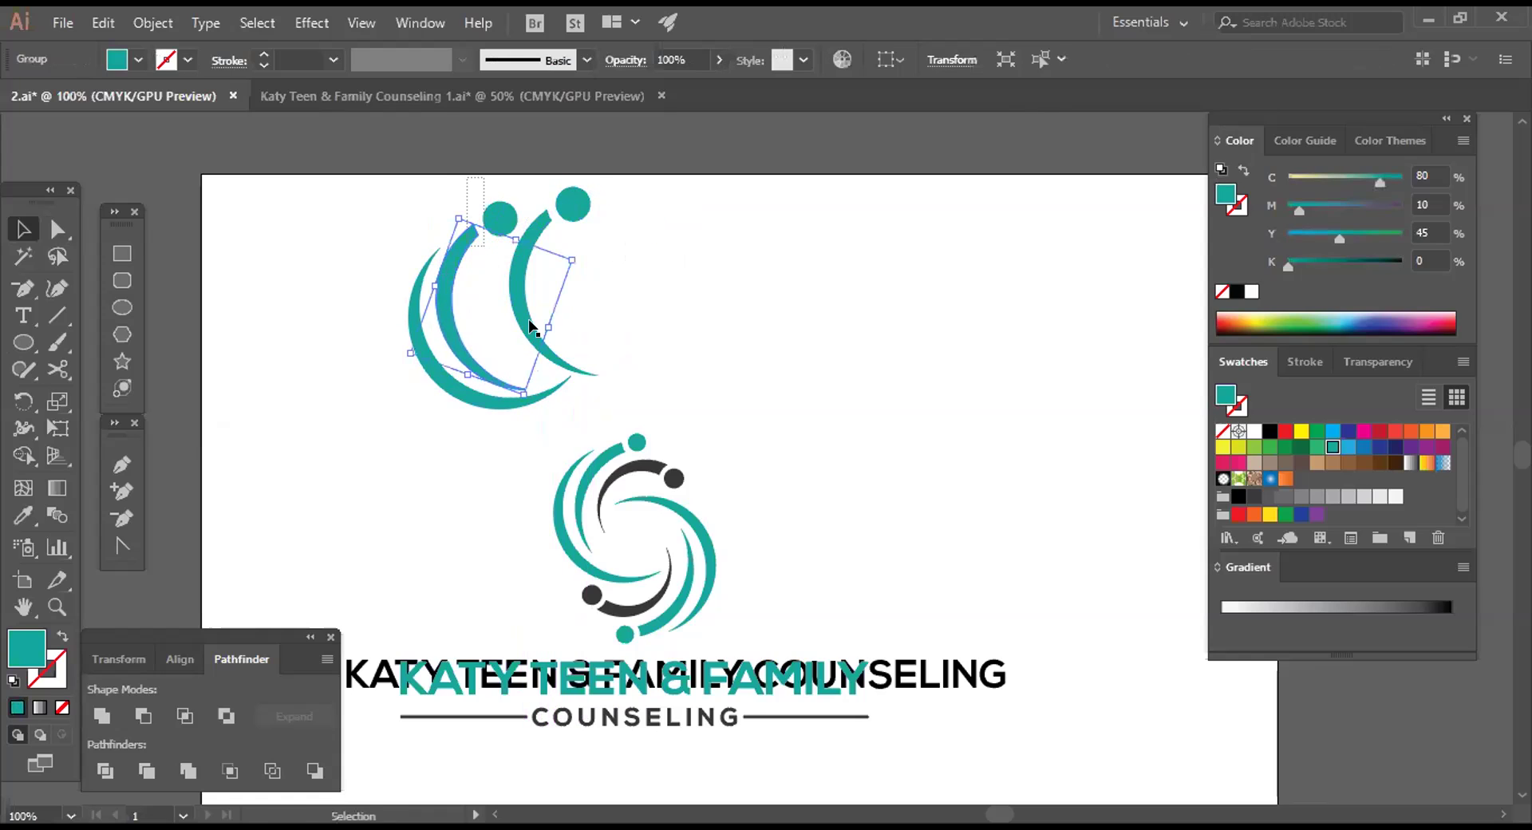
left_click_drag(515, 381, 716, 375)
key("ctrl+z")
key("ctrl+z")
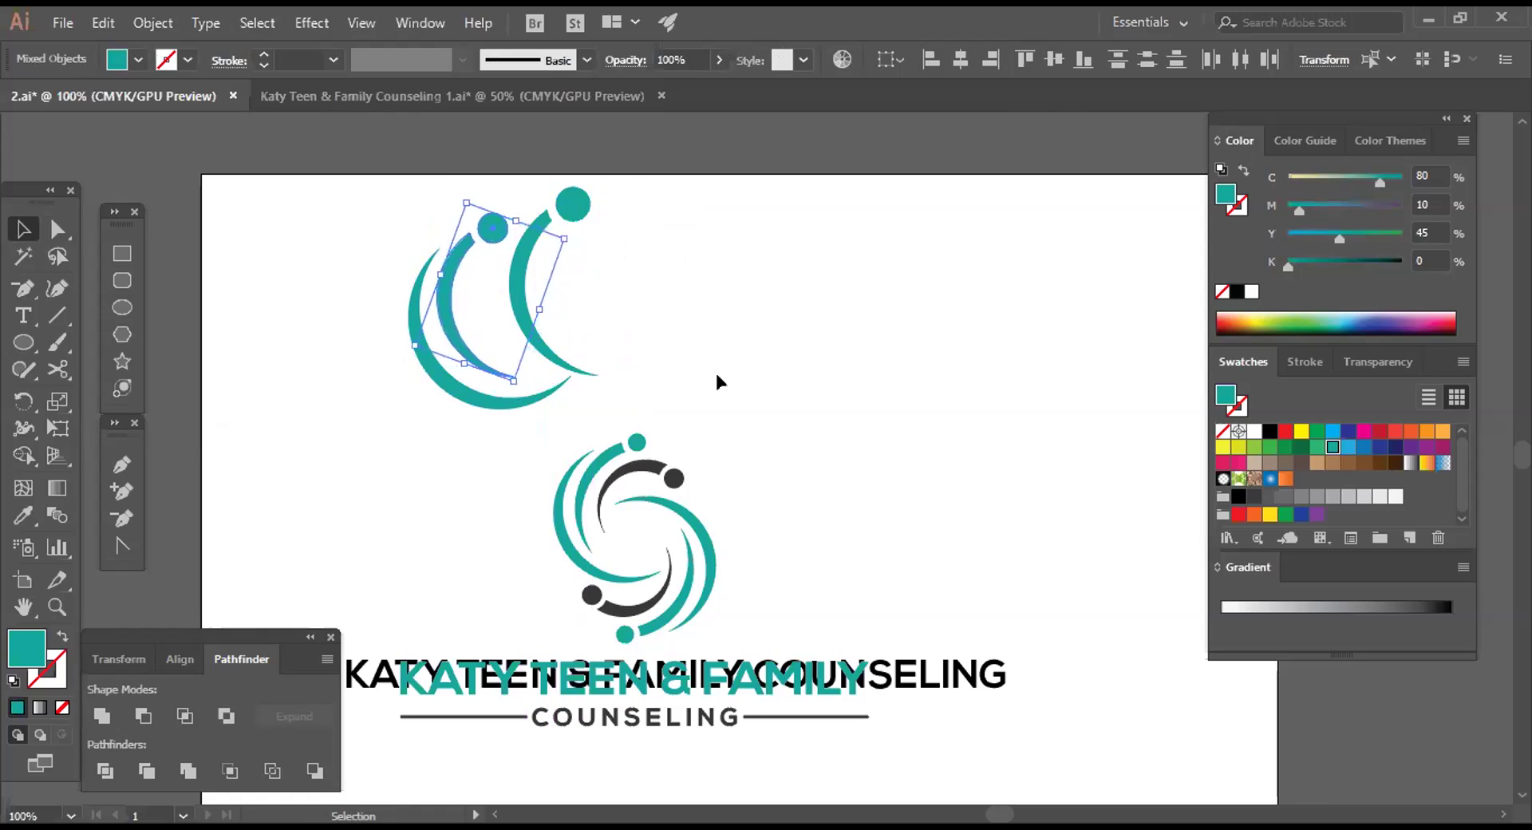
Delete the duplicate crescent and circle on the right
left_click(590, 204)
left_click(594, 260)
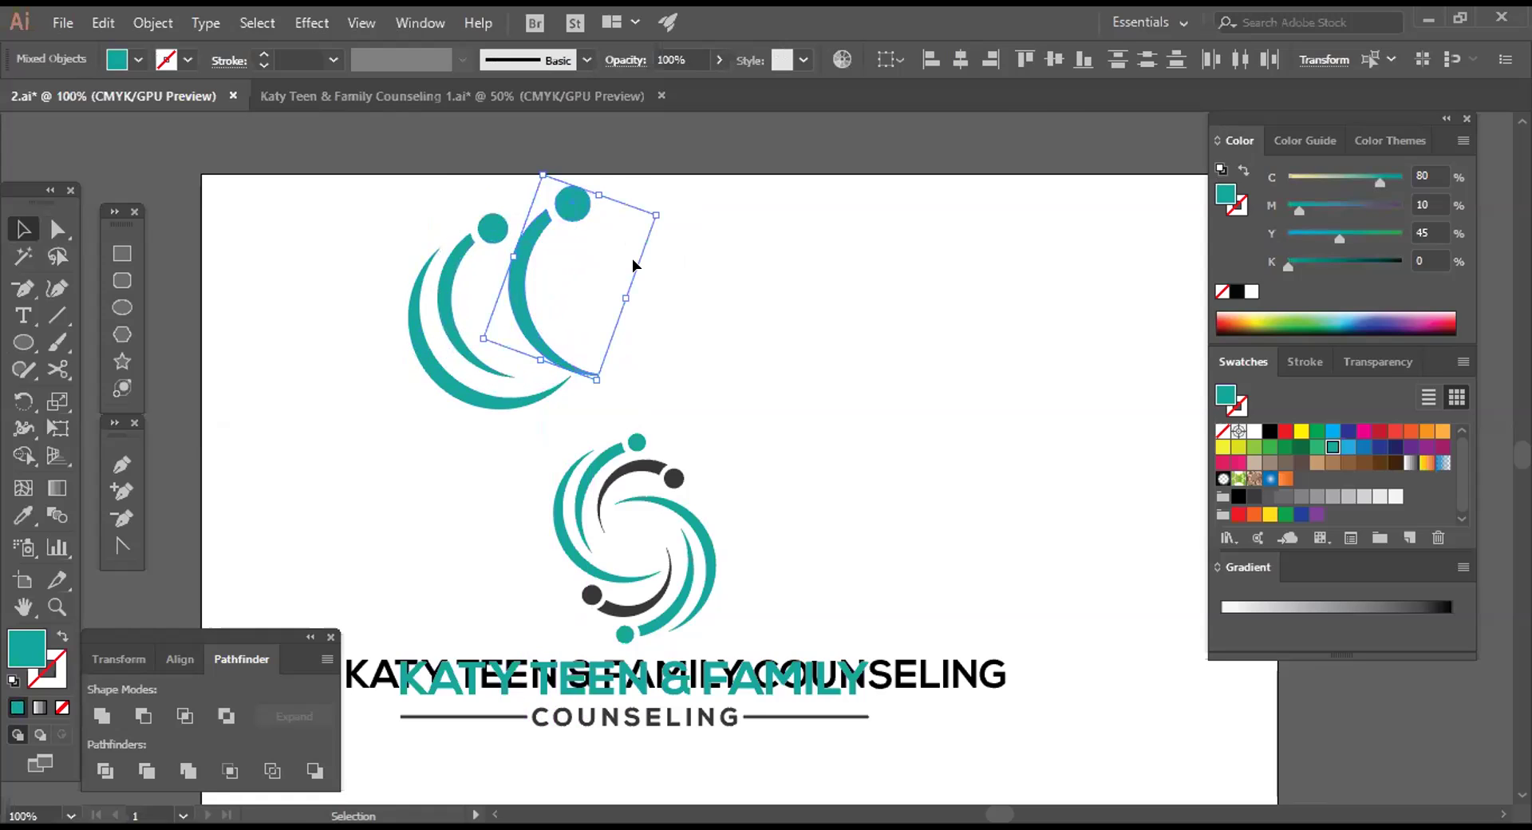
key("Delete")
Rotate the inner crescent and its circle slightly clockwise
left_click_drag(511, 267, 439, 177)
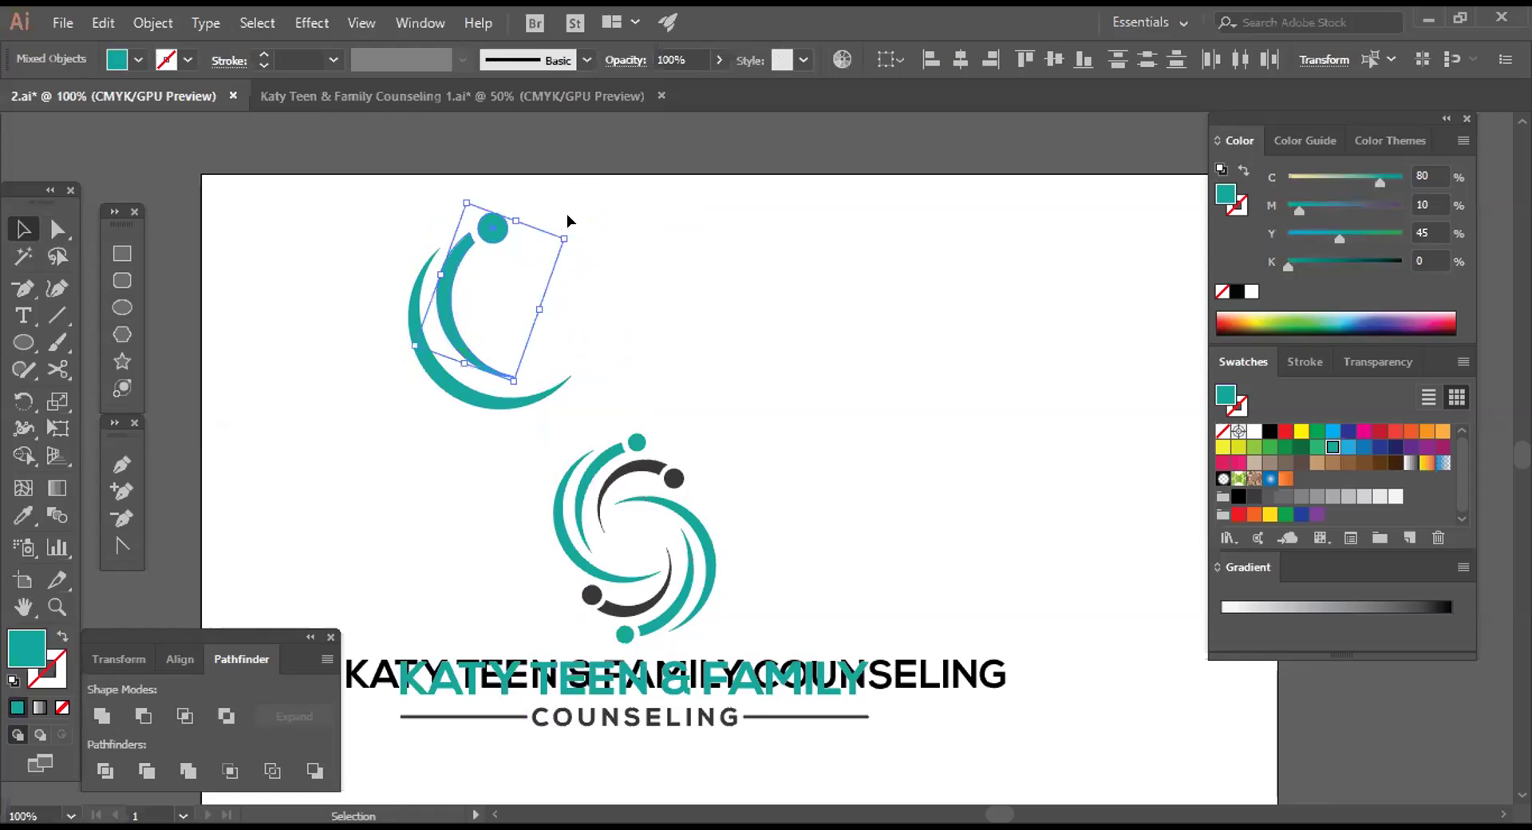
left_click_drag(569, 228, 664, 217)
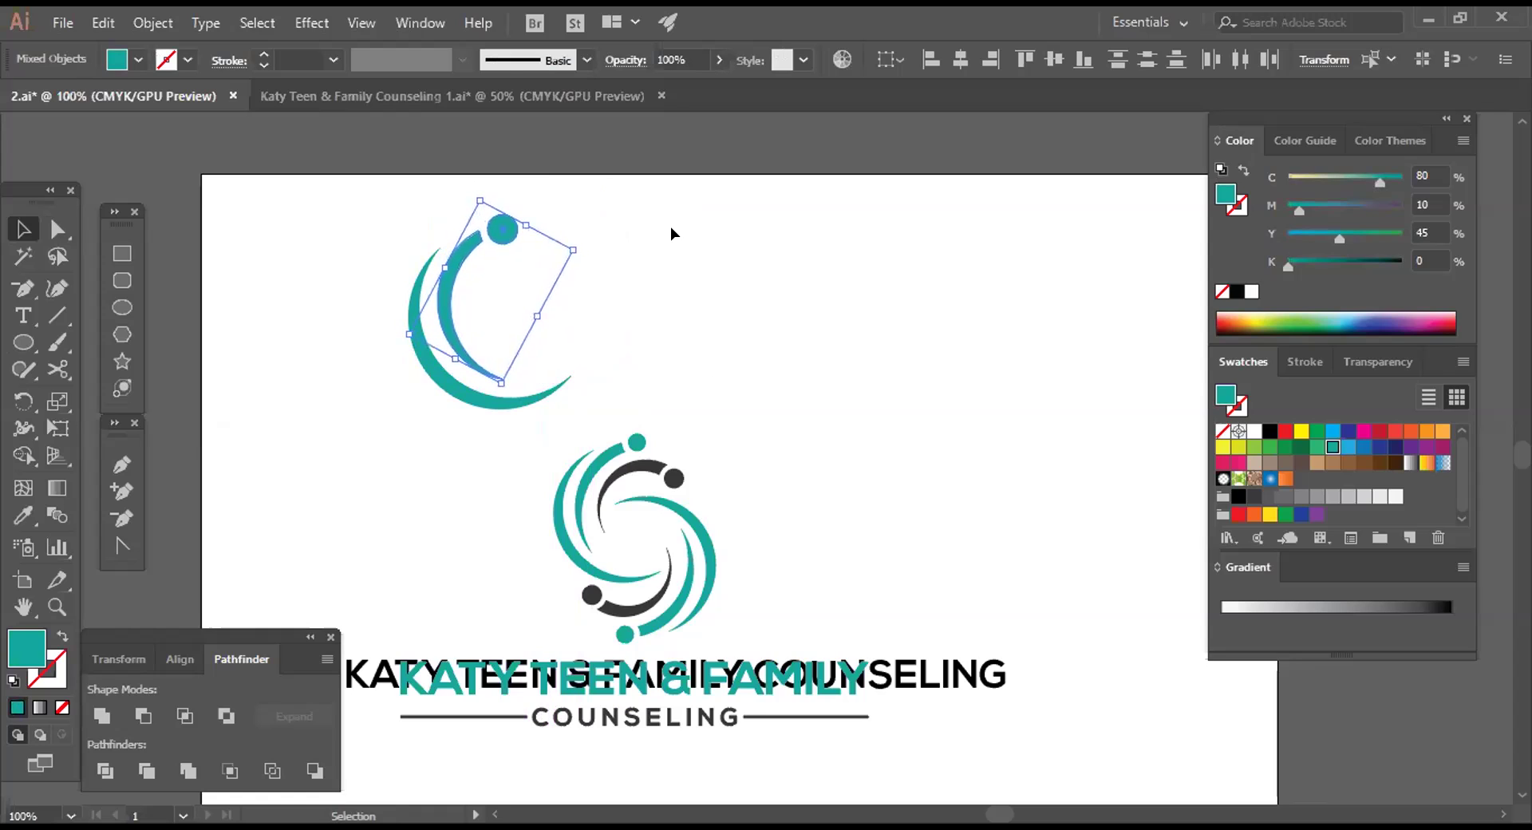
Duplicate the inner crescent with its circle to the right and rotate the copy clockwise
left_click(519, 259)
left_click(470, 239)
left_click(542, 295)
left_click(479, 249)
mouse_move(489, 249)
left_mouse_down()
mouse_move(527, 250)
mouse_move(503, 253)
left_mouse_up()
left_click_drag(622, 267, 693, 313)
left_click_drag(565, 233, 576, 229)
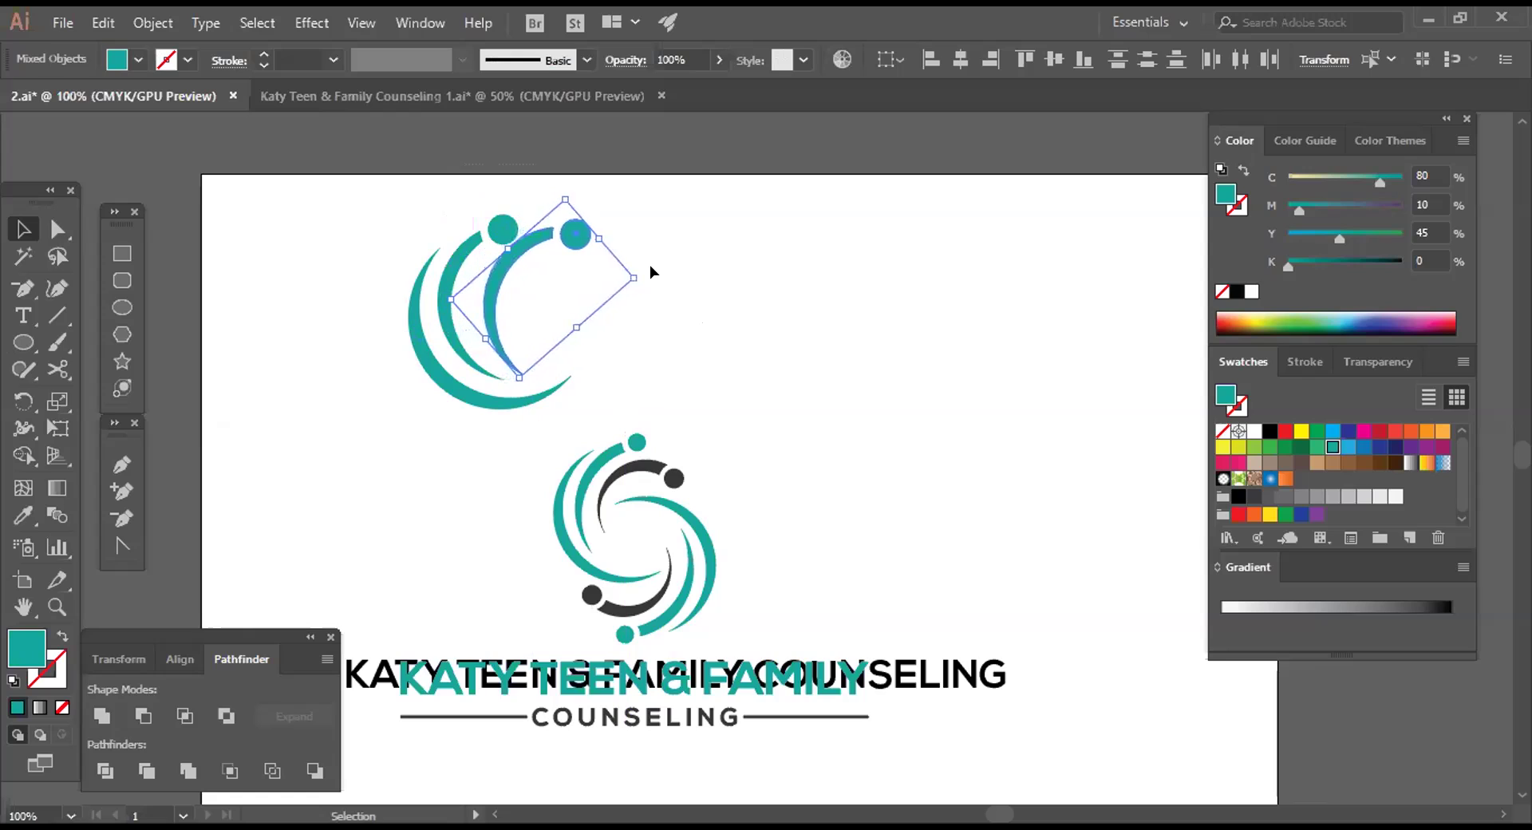
Scale the copied crescent and circle down and nudge them left and down inside the middle crescent
key("Right")
left_click_drag(629, 271, 615, 281)
key("Left")
key("Left")
key("Left")
key("Left")
key("Left")
key("Left")
key("Left")
key("Left")
key("Left")
key("Left")
key("Left")
key("Left")
key("Left")
key("Left")
key("Left")
key("Down")
key("Down")
key("Down")
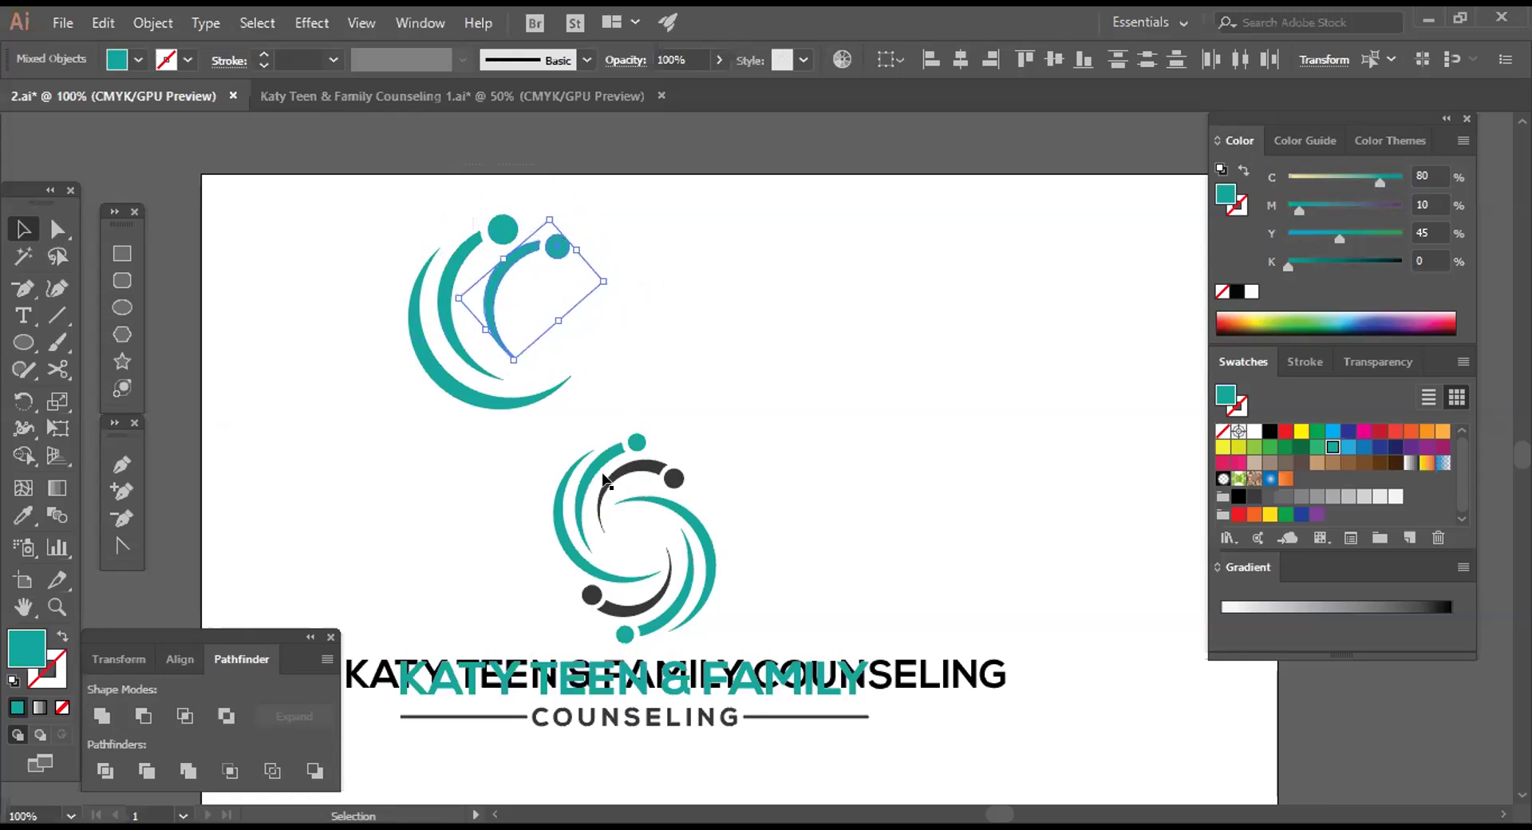
left_click(562, 443)
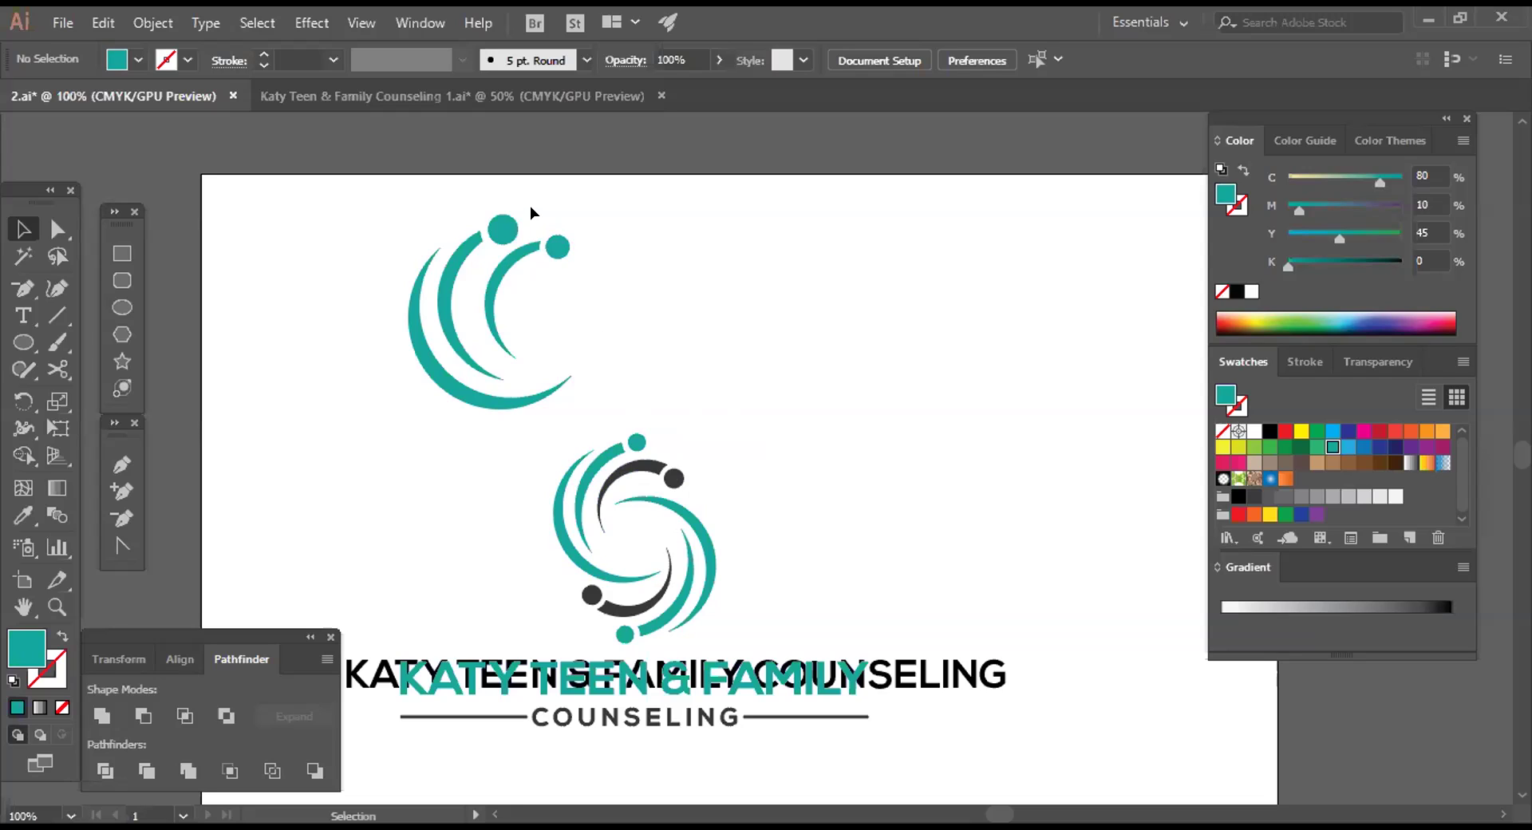
Nudge the innermost crescent and its circle further left and down, and rotate them slightly clockwise
left_click_drag(515, 212, 629, 302)
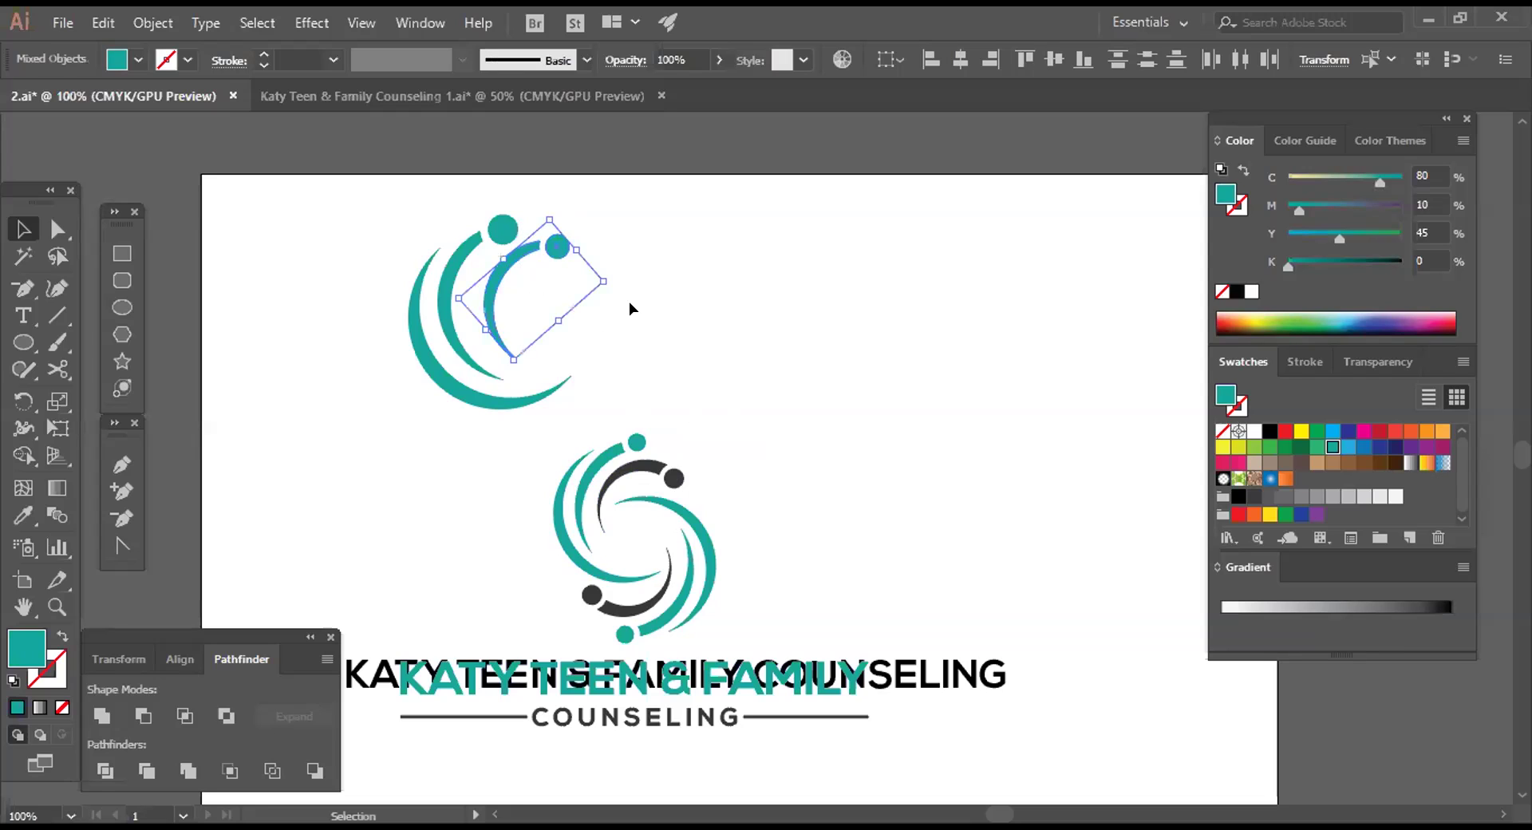
key("Left")
key("Left")
key("Left")
key("Left")
key("Left")
key("Down")
key("Down")
key("Down")
key("Down")
left_click_drag(605, 275, 620, 306)
key("Up")
key("Up")
key("Up")
key("Down")
key("Down")
key("Down")
key("Down")
left_click(675, 299)
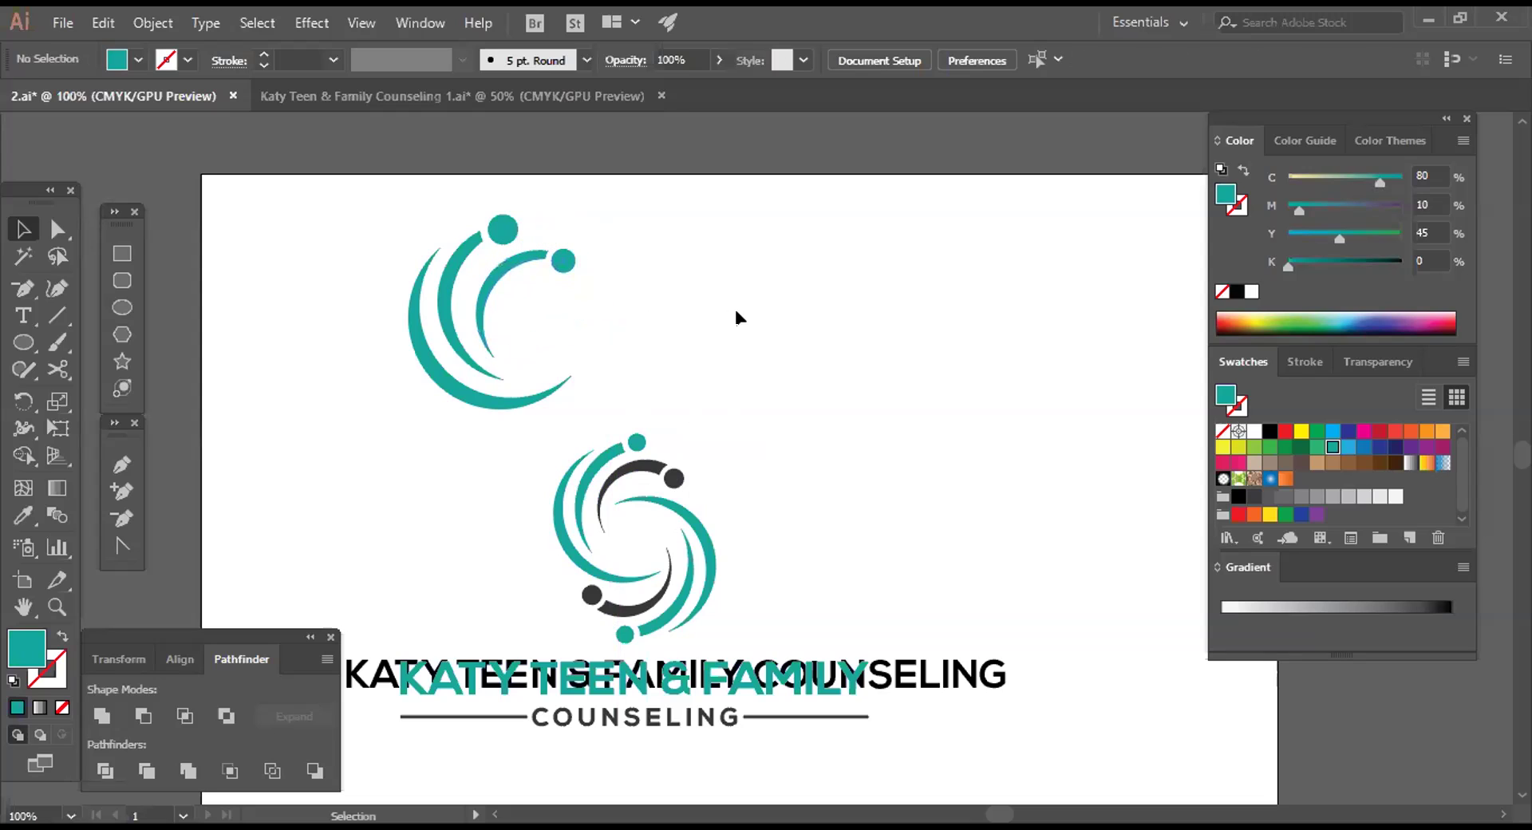
Group the innermost crescent with its circle and shift the pair slightly left
left_click(564, 264)
left_click(543, 229)
right_click(558, 250)
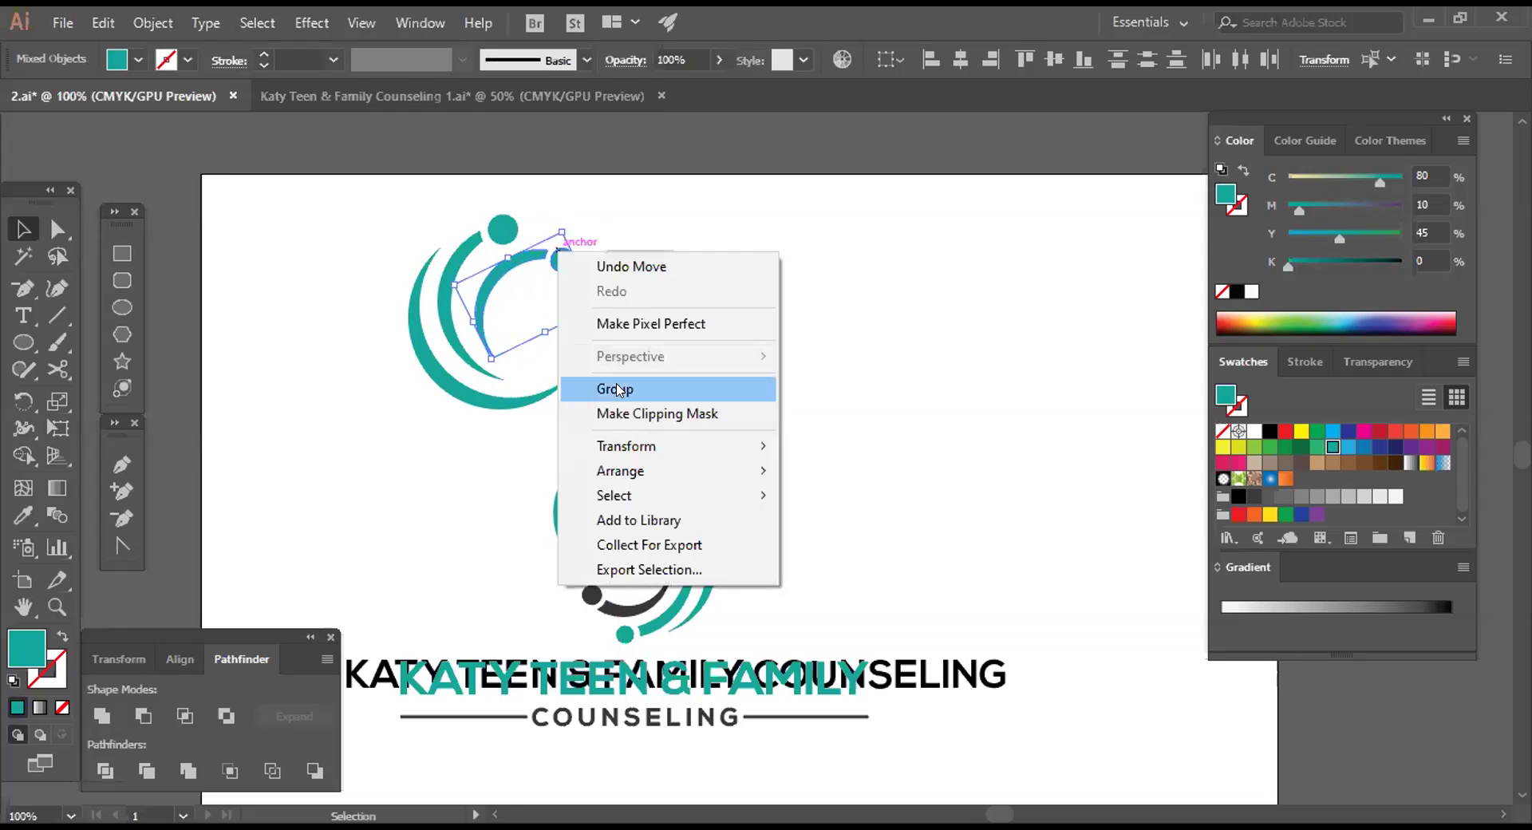
left_click(530, 254)
left_click_drag(509, 244, 510, 244)
right_click(489, 214)
left_click(702, 343)
left_click(615, 295)
left_click(546, 263)
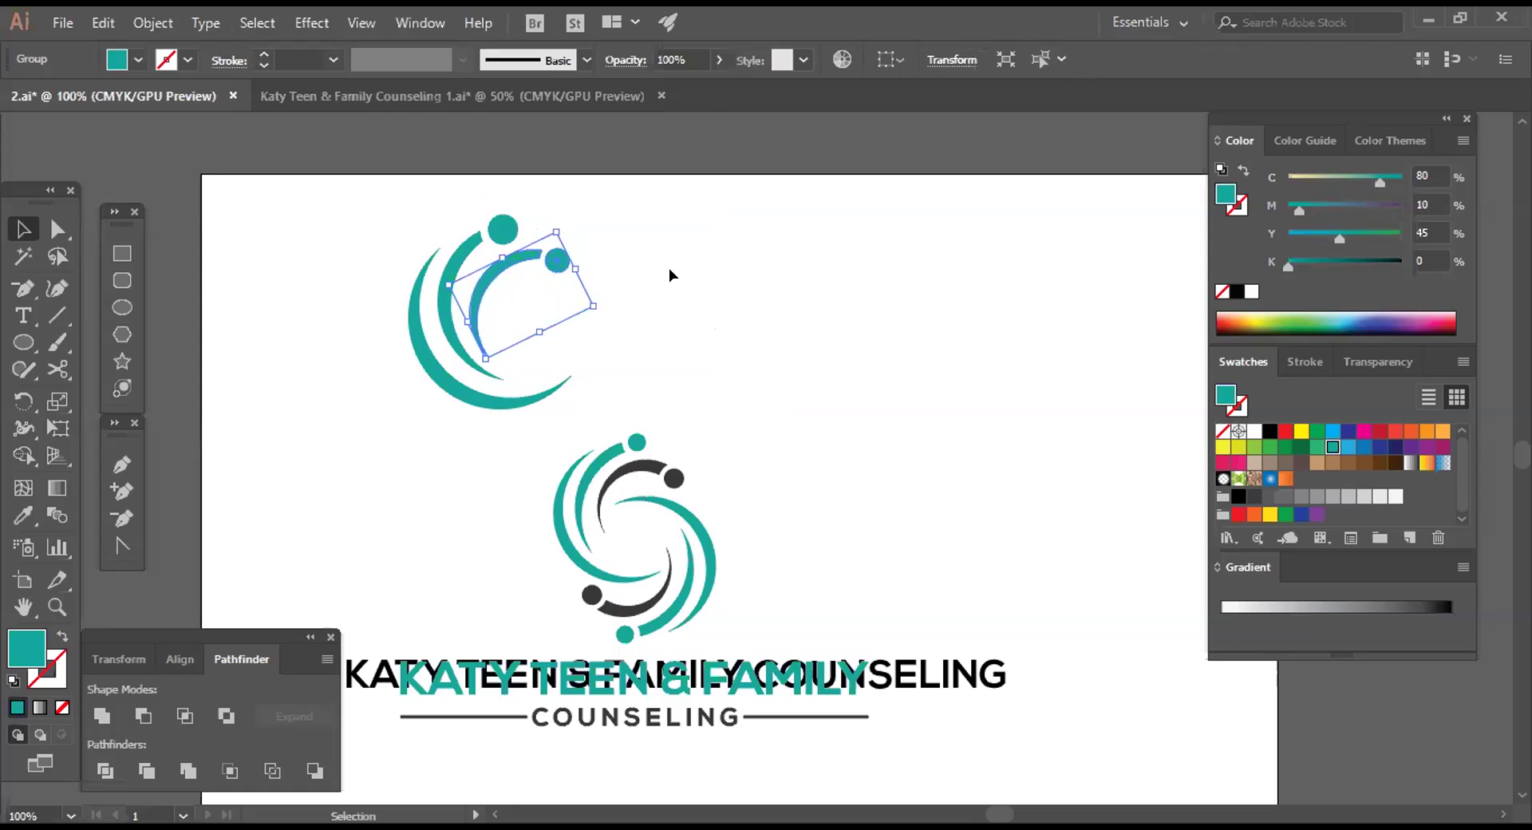
left_click(707, 281)
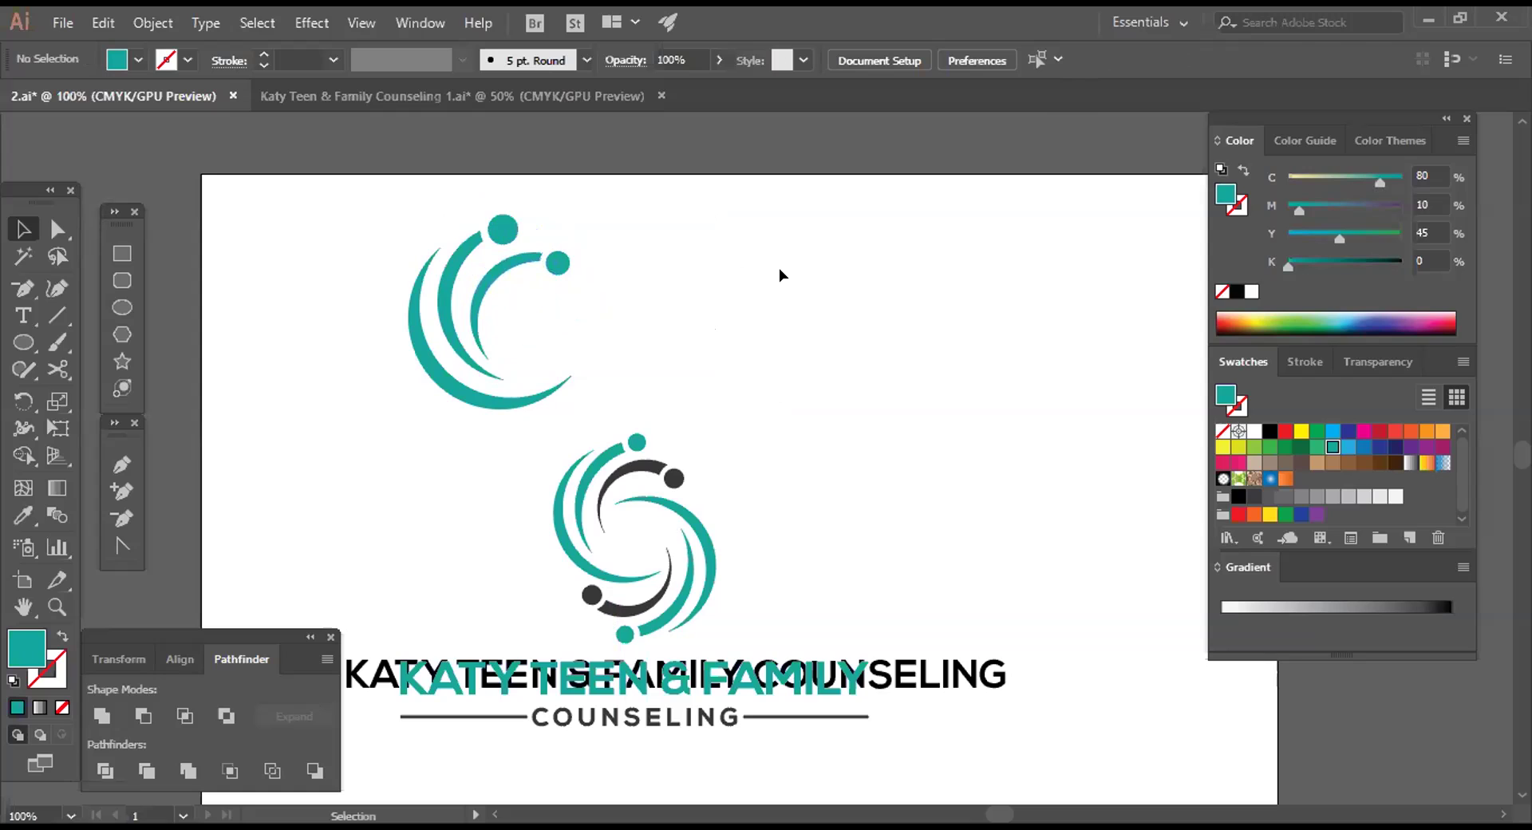
Group all three crescents and both circles together
left_click_drag(355, 230, 535, 395)
left_click(694, 283)
left_click_drag(349, 207, 560, 396)
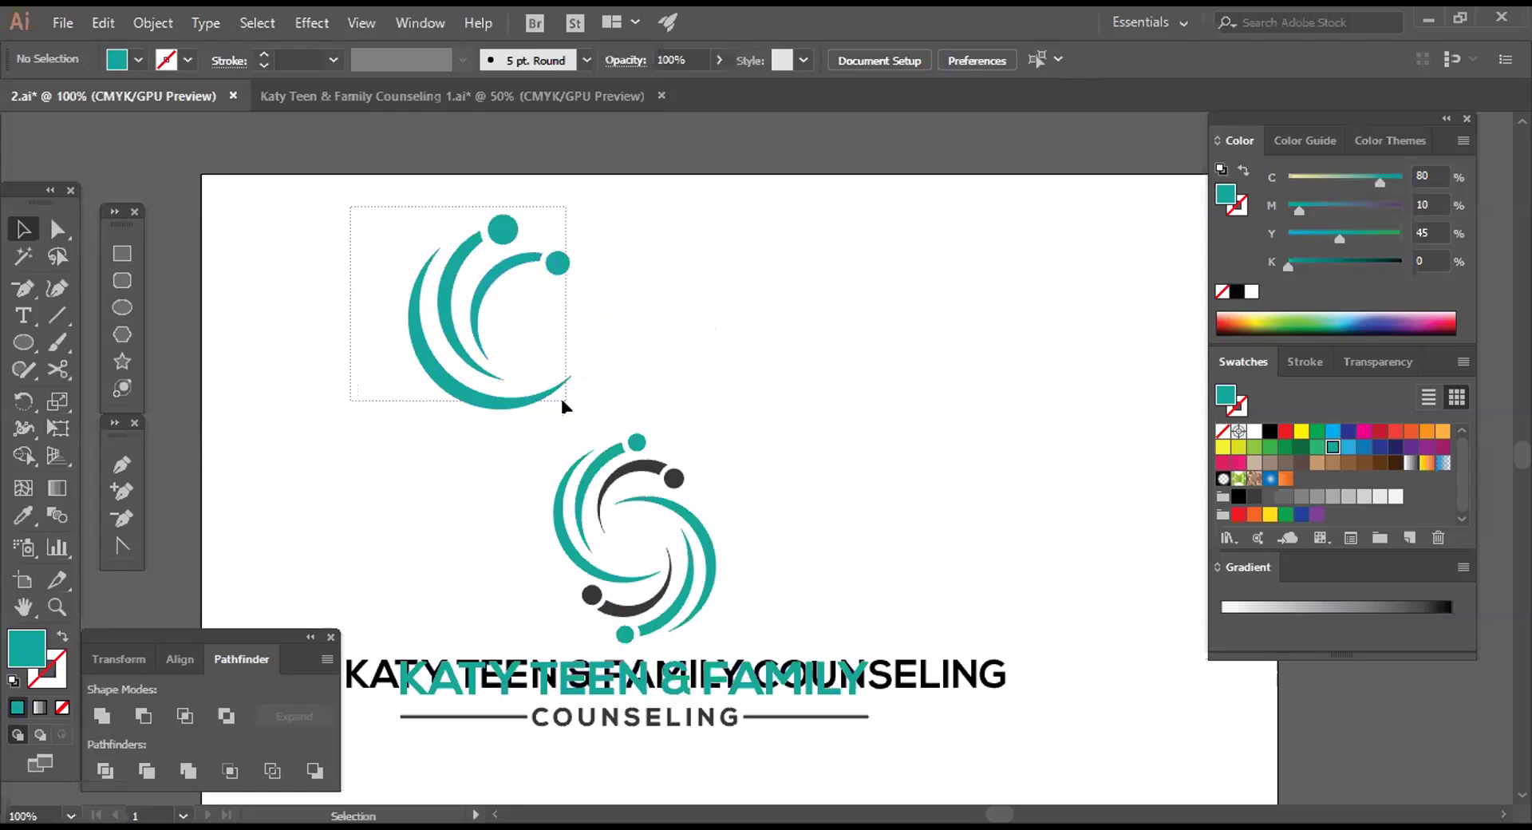
left_click(648, 332)
left_click_drag(331, 207, 543, 382)
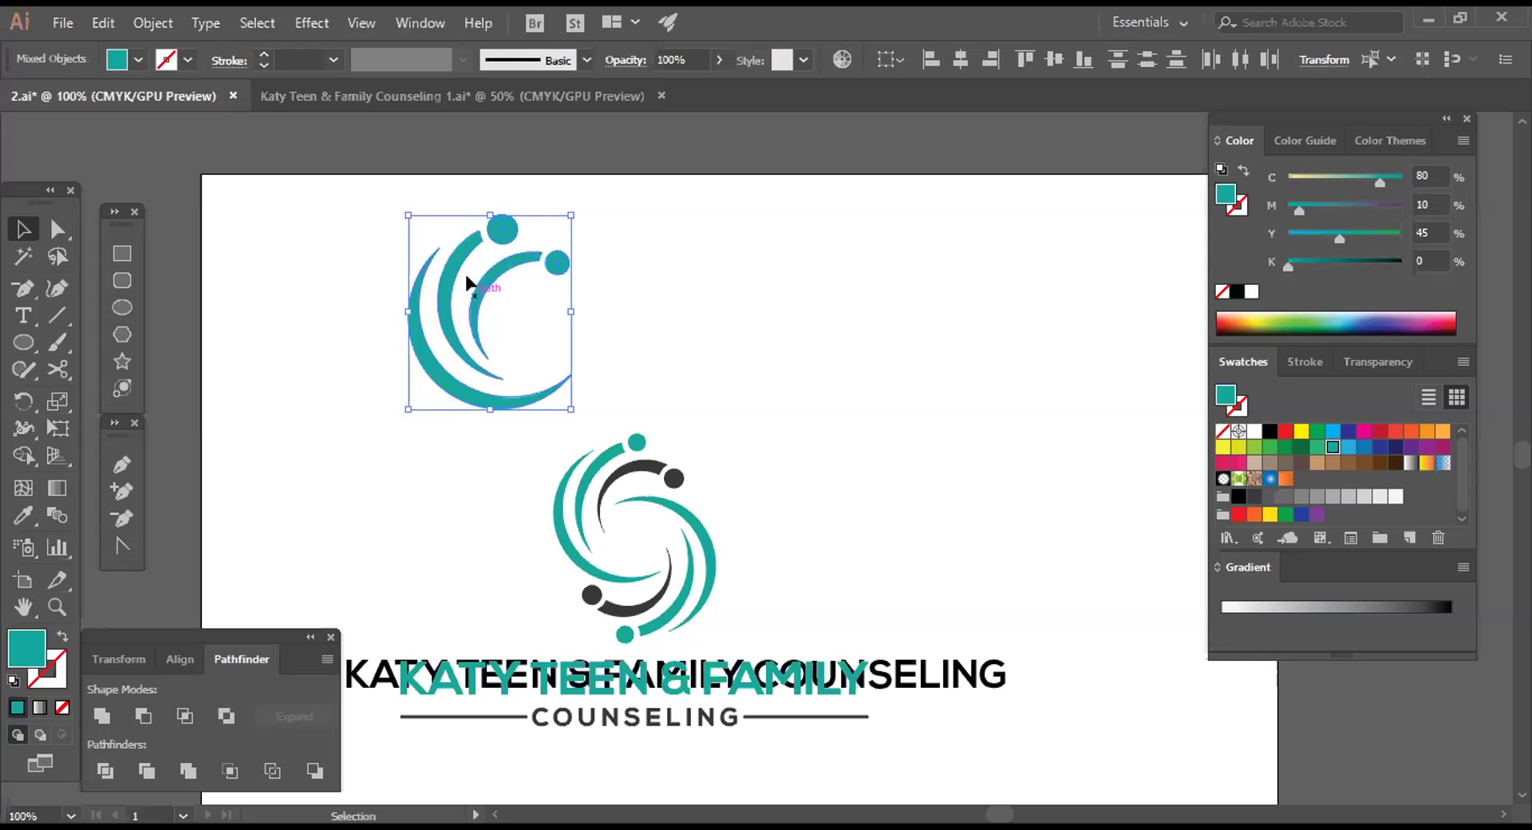
right_click(469, 282)
left_click(528, 418)
Reflect a copy of the crescent group across the vertical axis and place it below and to the right of the original
right_click(463, 283)
mouse_move(542, 477)
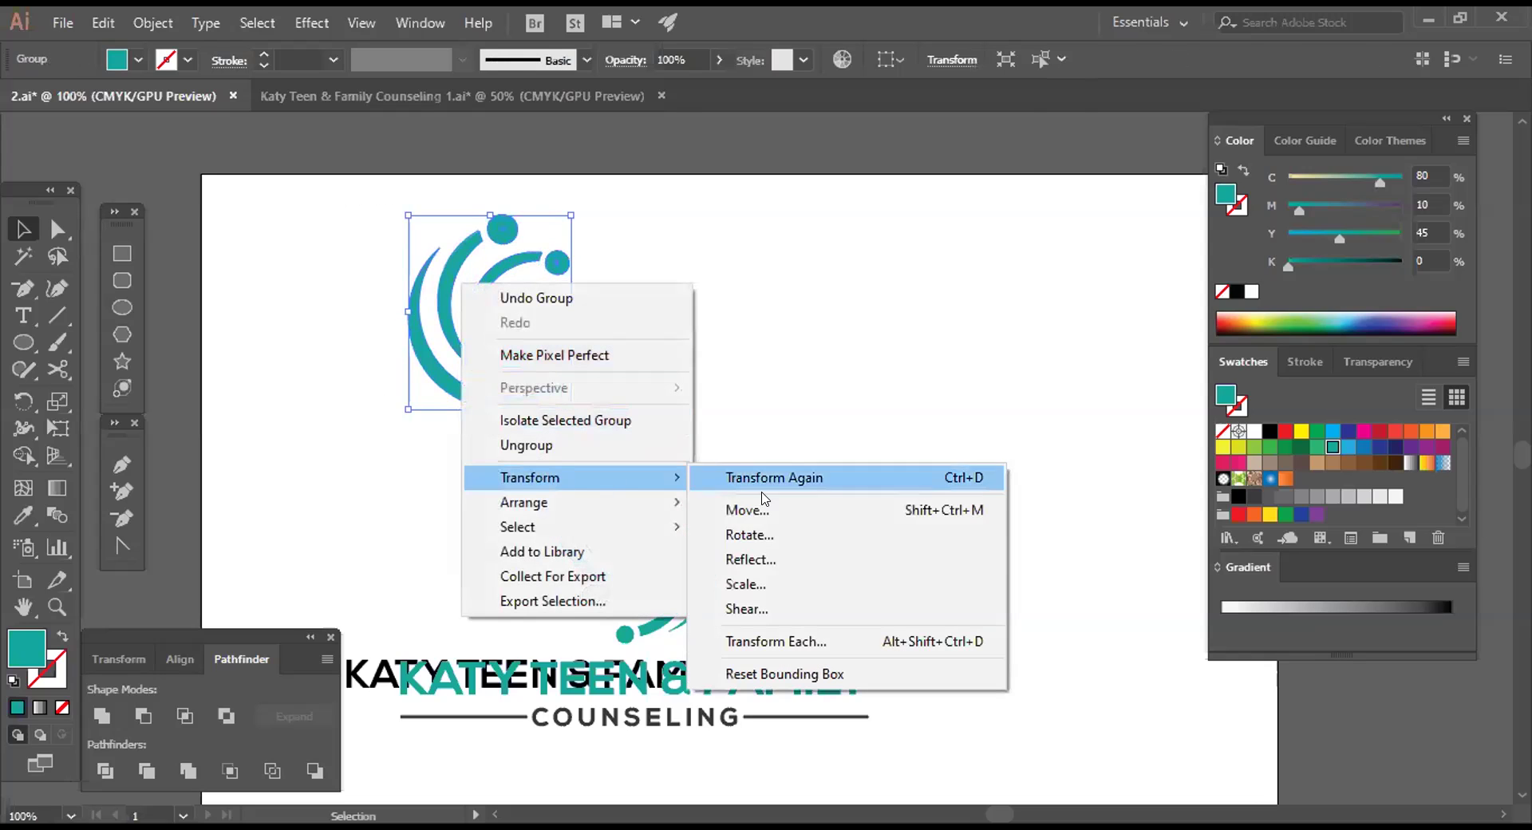
left_click(757, 558)
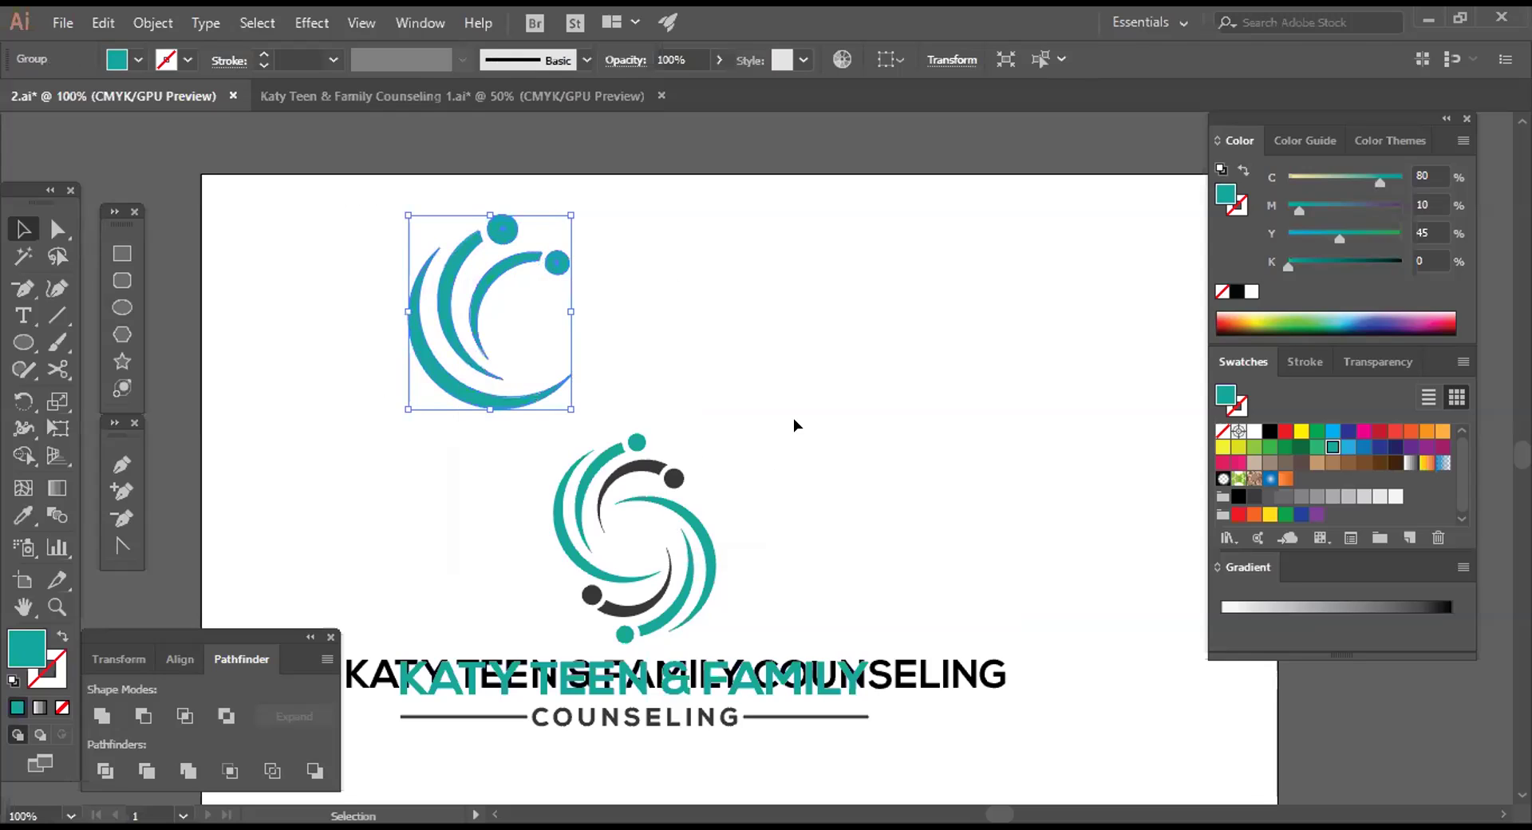
left_click(977, 628)
left_click(759, 325)
left_click_drag(598, 336, 695, 374)
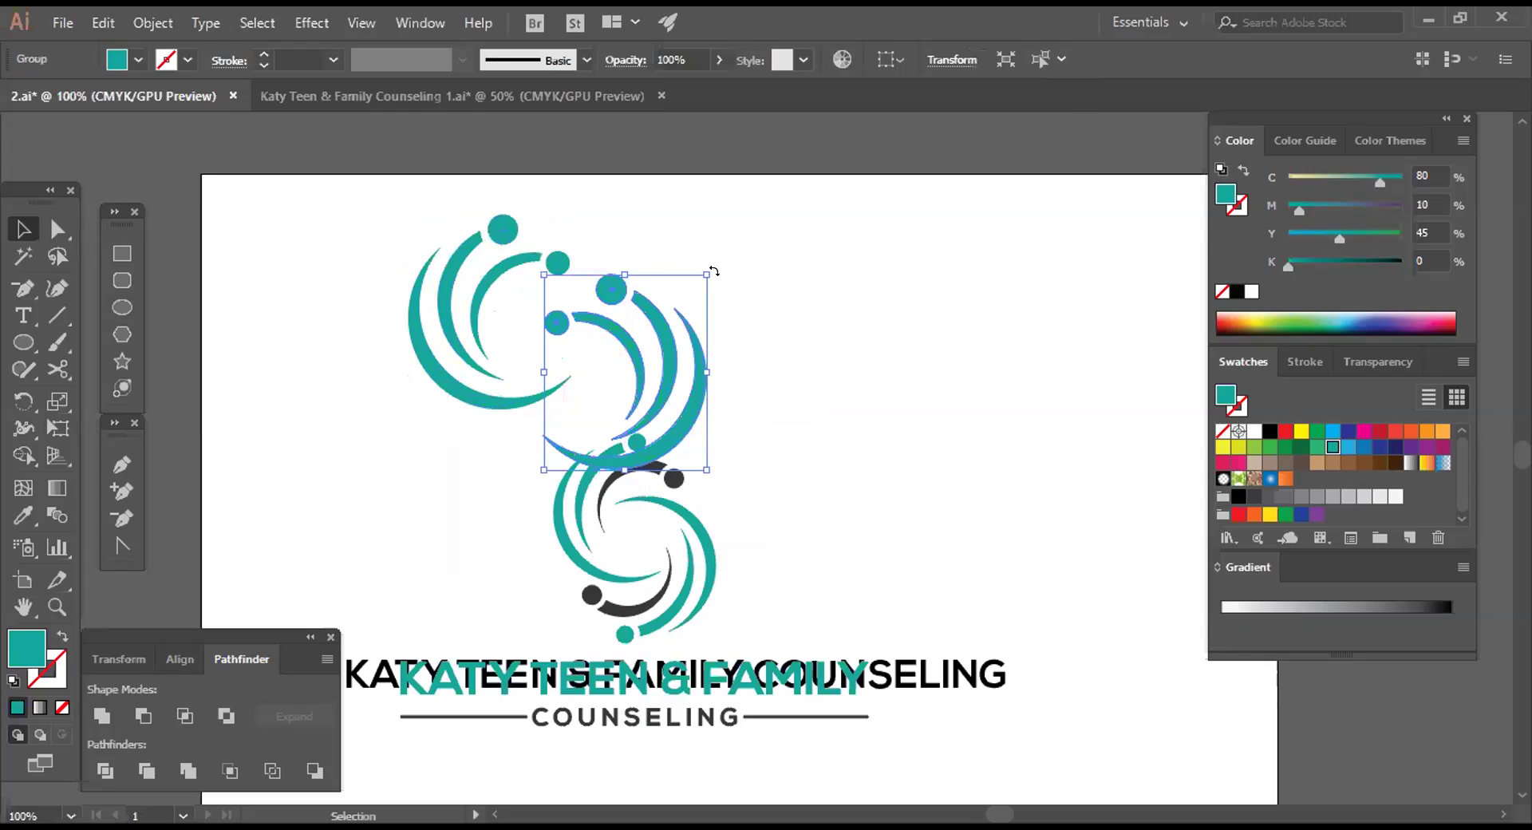
Rotate the mirrored group 180° and reflect it across the vertical axis so its crescents open left
left_click_drag(712, 260, 517, 490)
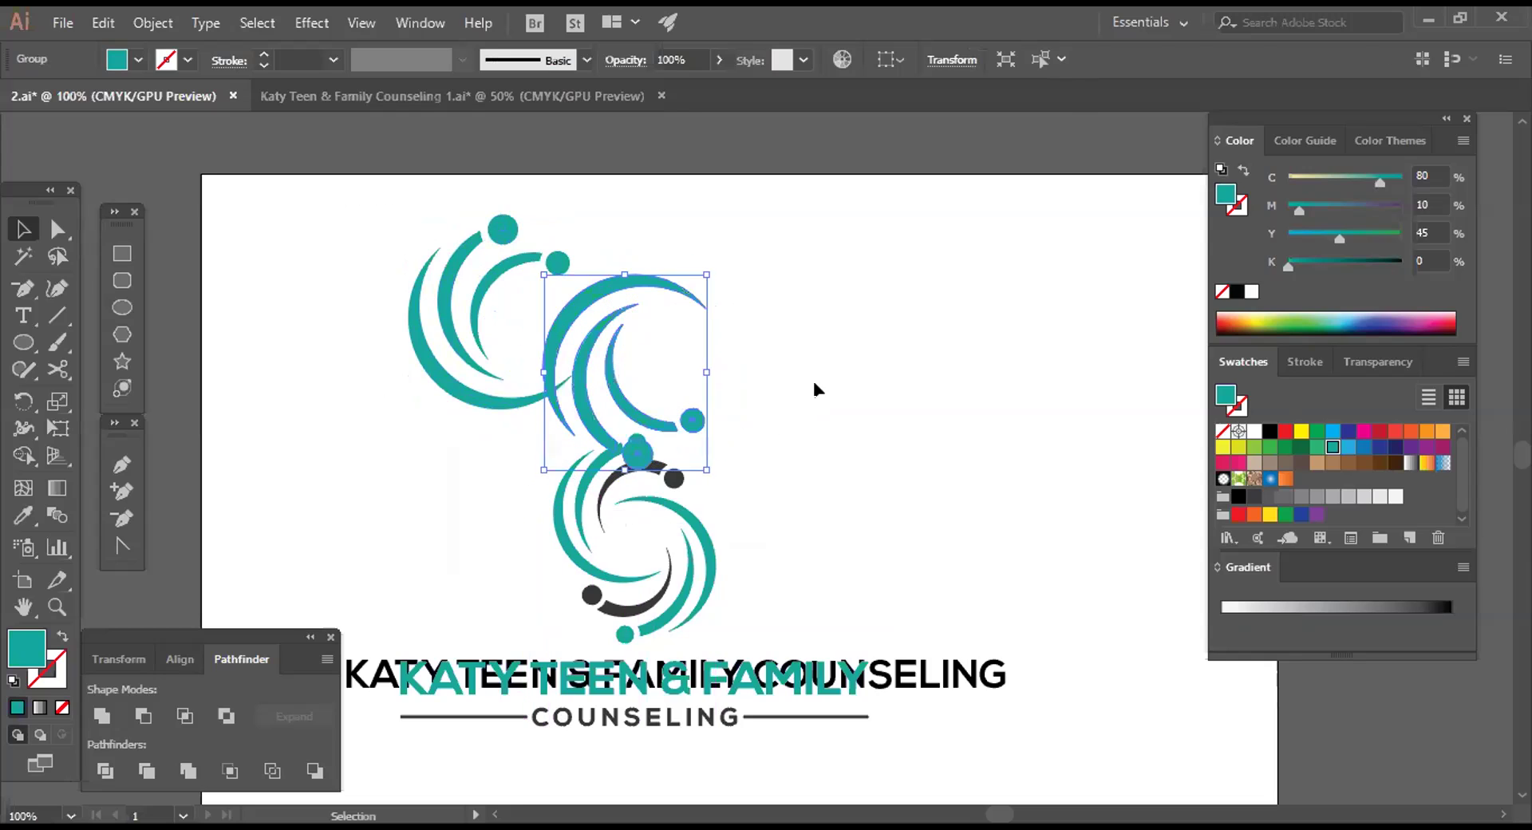
right_click(616, 368)
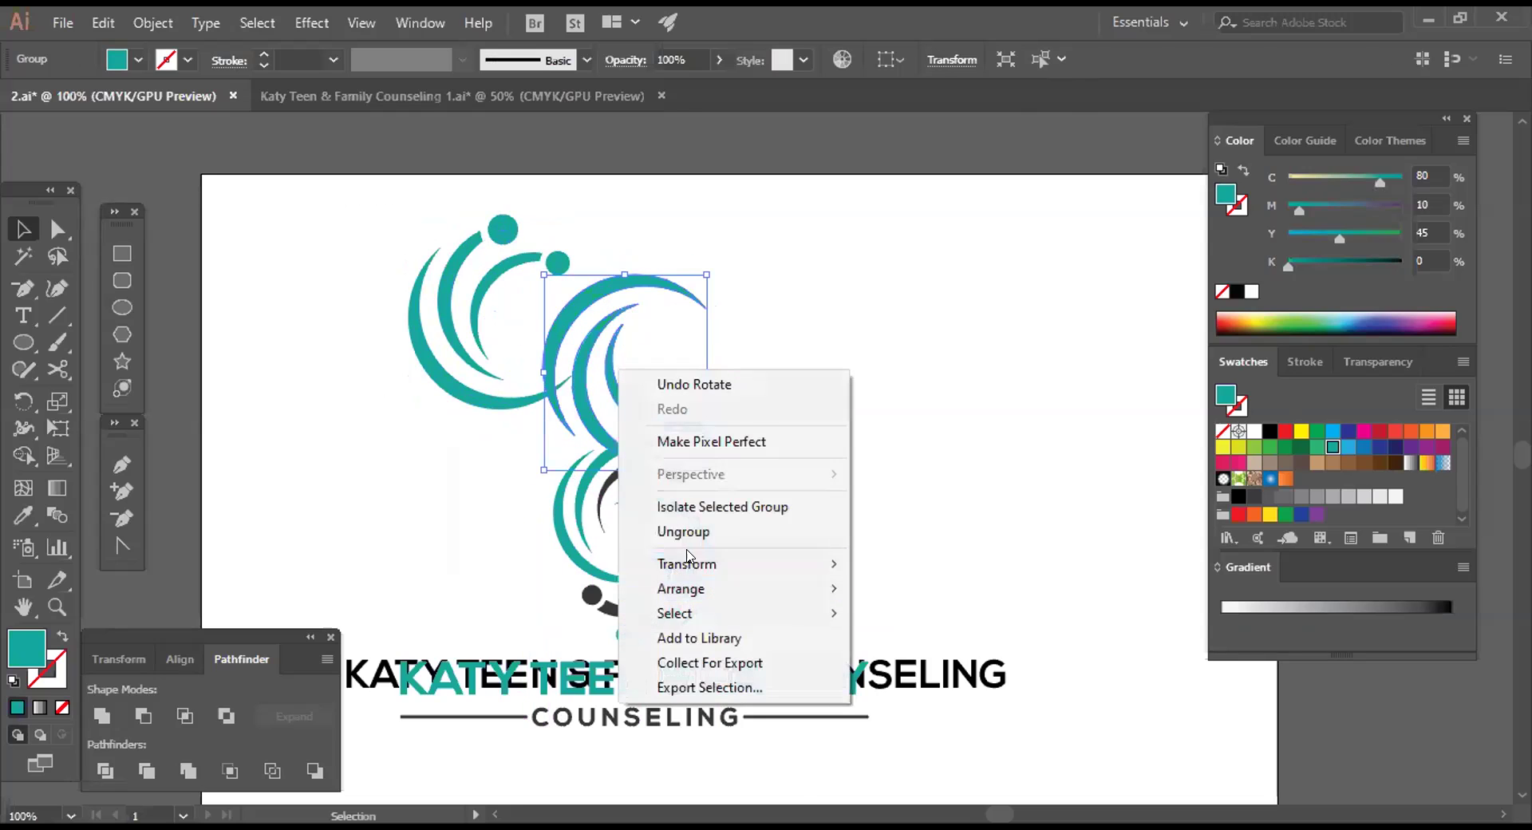
mouse_move(688, 563)
left_click(918, 645)
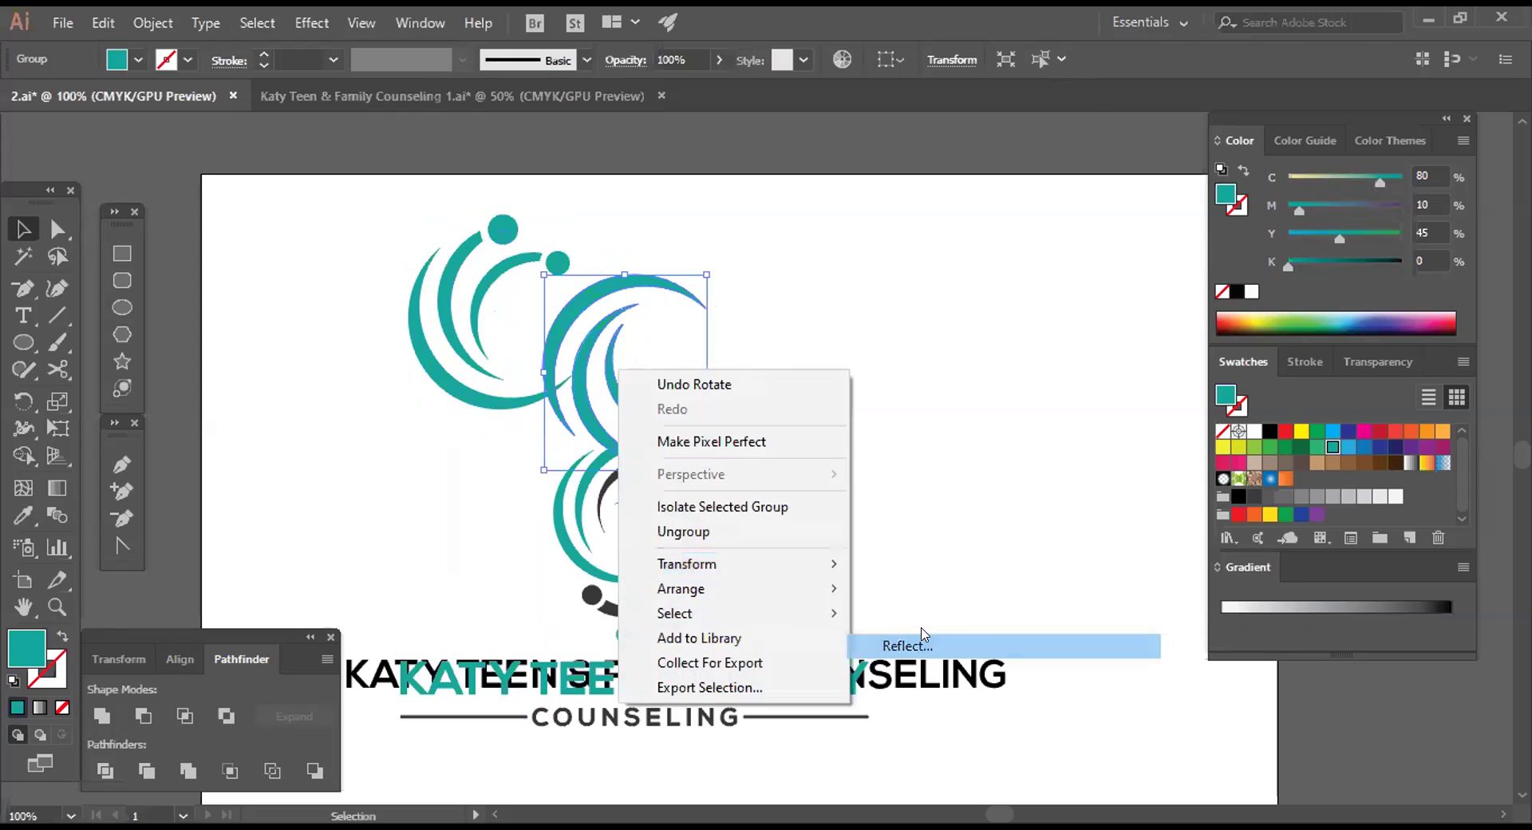
left_click(1075, 621)
left_click(593, 340)
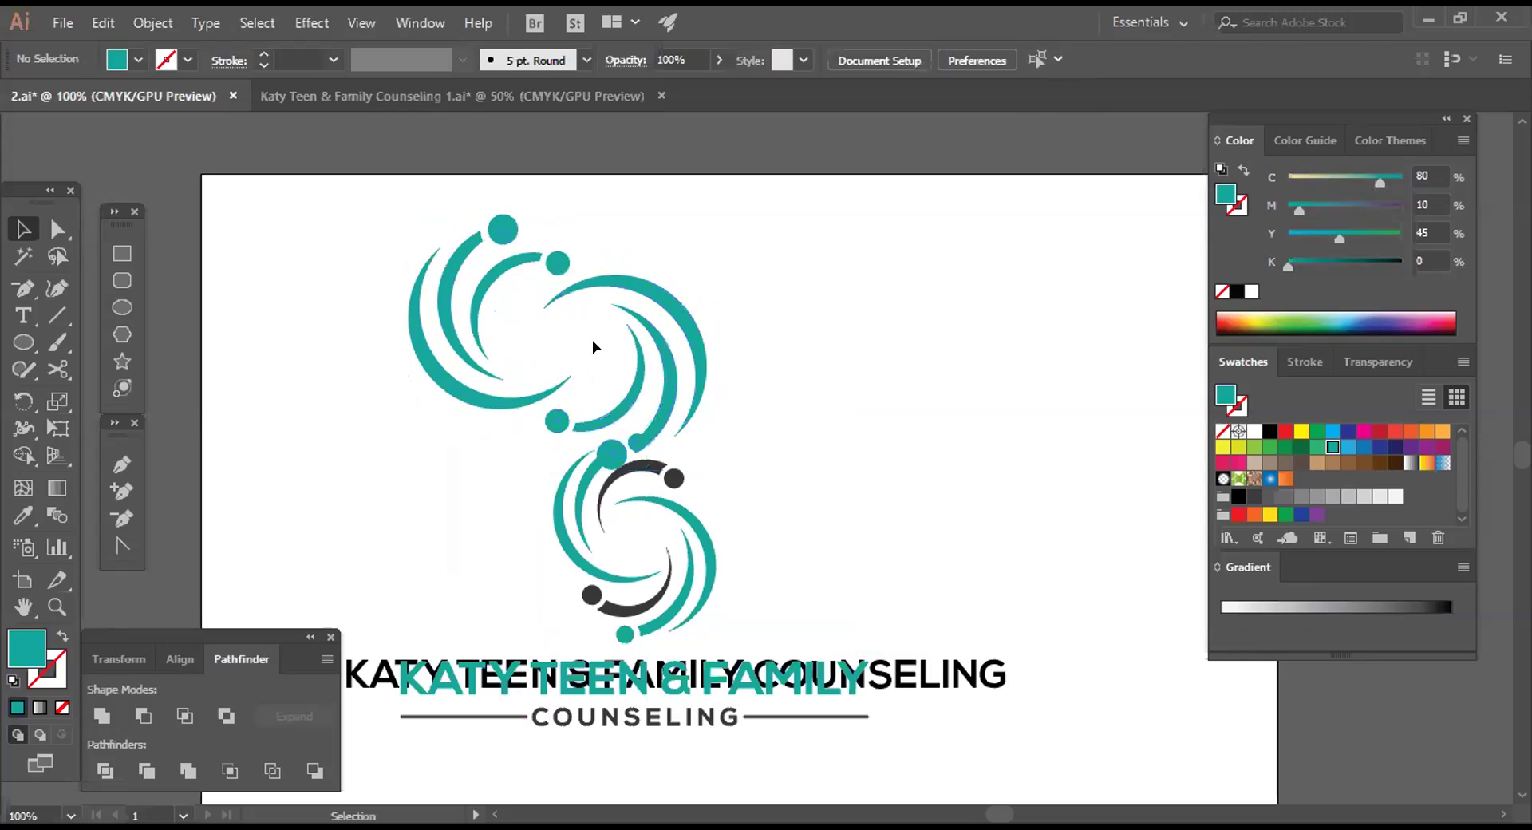
Move both crescent groups to the empty area above and right of the reference logo, interlocking them into a swirl
left_click_drag(658, 396, 1042, 348)
left_click(1132, 538)
left_click(1026, 374)
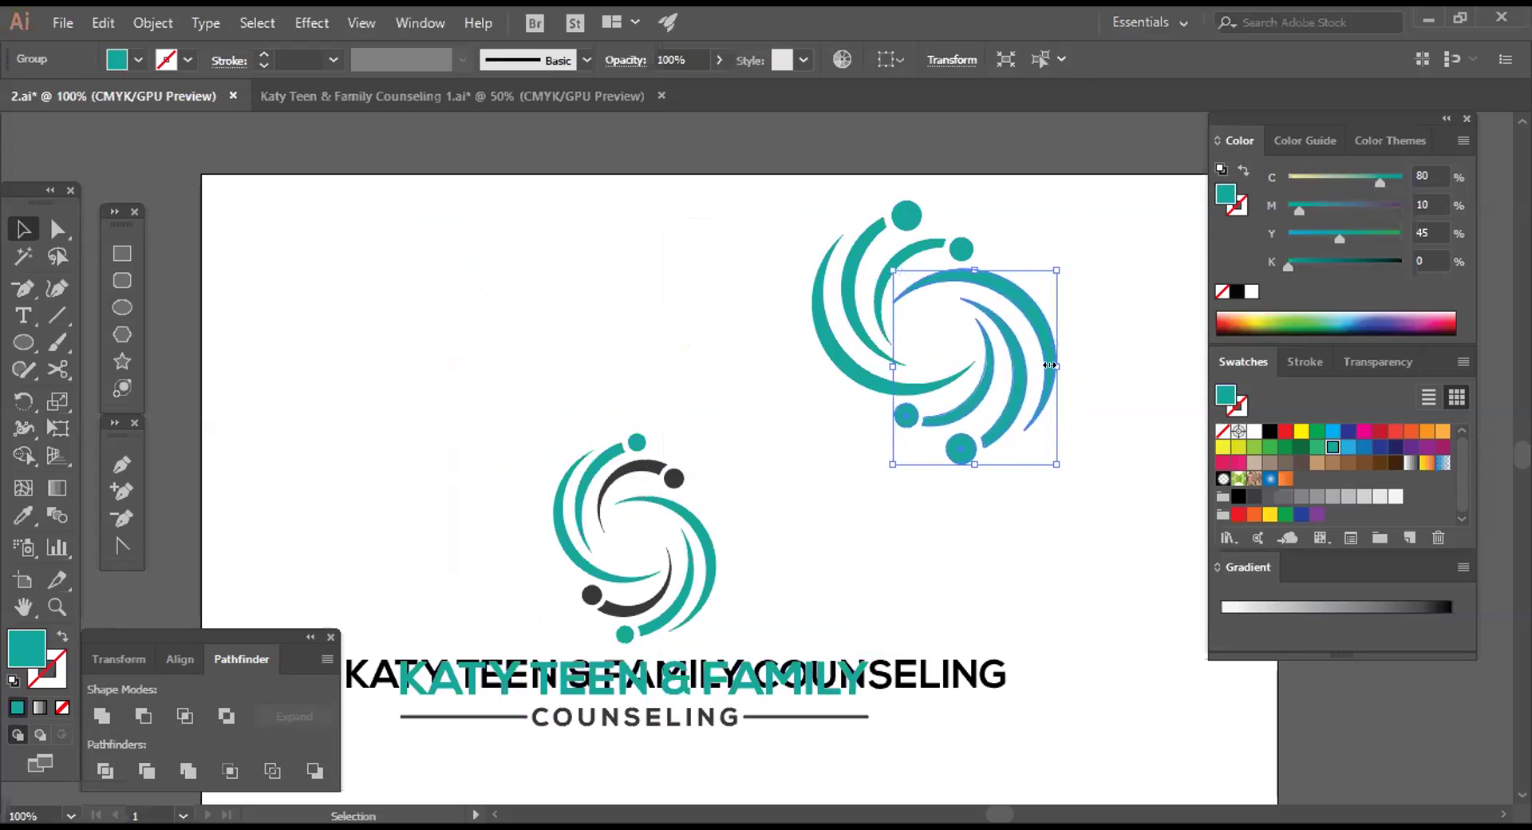
left_click(1075, 239)
left_click_drag(573, 232, 1104, 532)
left_click(1103, 494)
left_click_drag(761, 192, 1130, 547)
left_click(1130, 548)
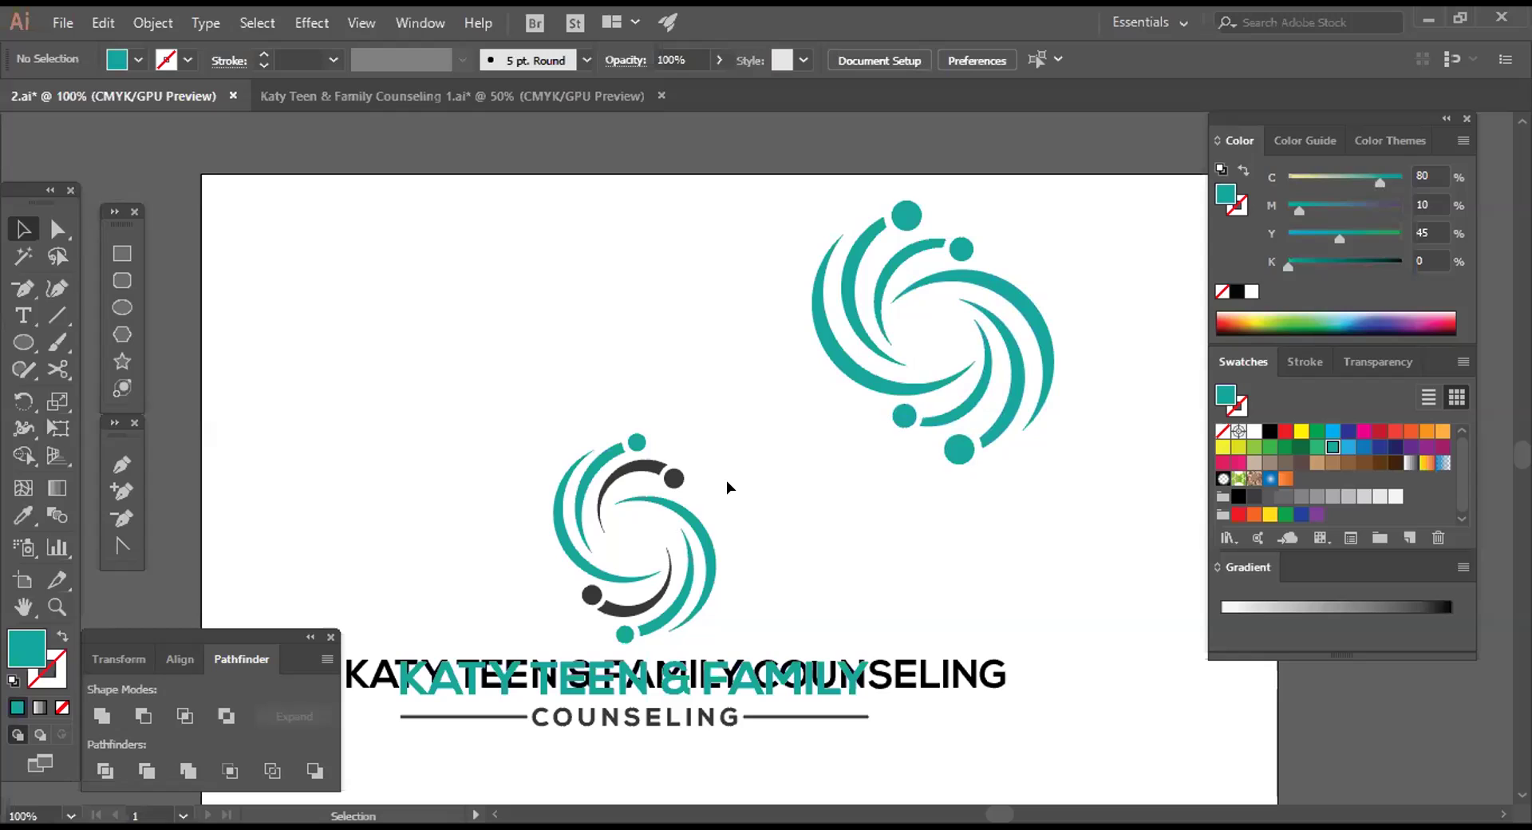
Move the reference logo's swirl and lettering up to the artboard's upper-left area, clear of the black KATY TEEN & FAMILY COUNSELING text
left_click_drag(530, 388, 746, 527)
left_click(675, 592)
left_click_drag(683, 581, 589, 374)
left_click(864, 587)
left_click_drag(685, 463, 594, 416)
left_click(827, 520)
left_click_drag(810, 228, 1063, 521)
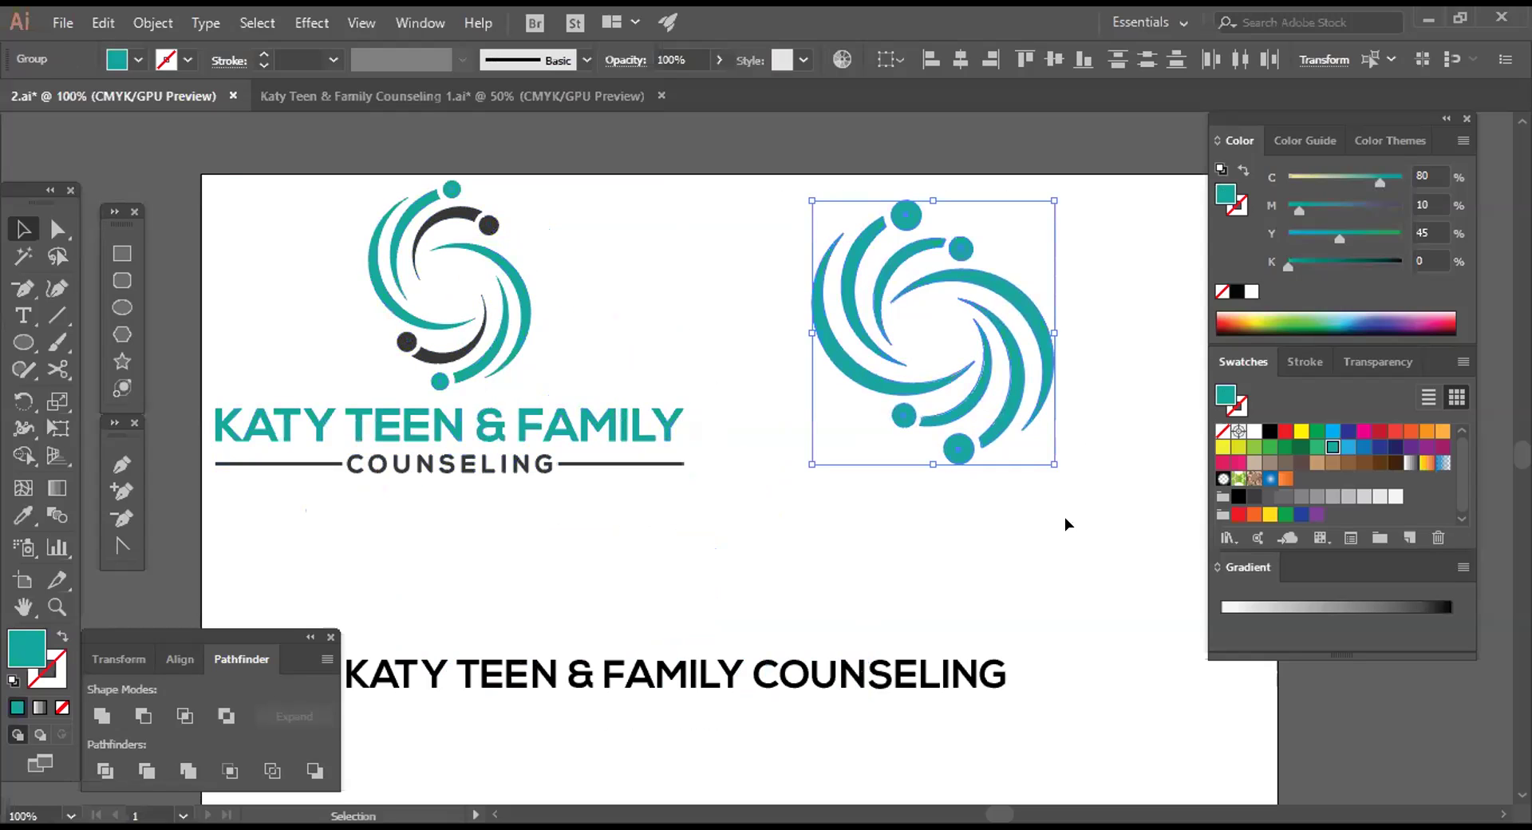
left_click(1065, 518)
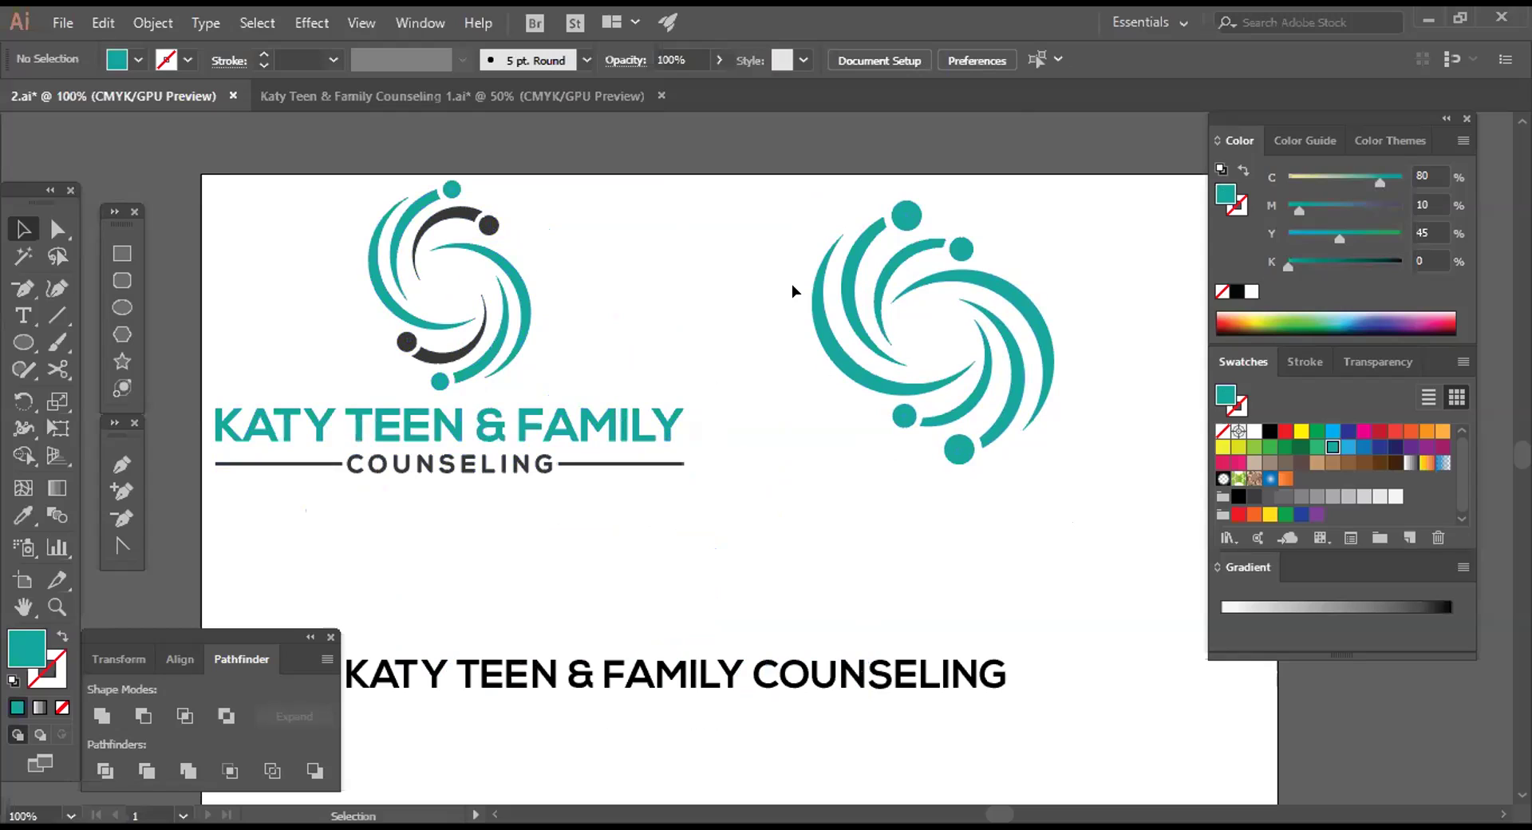
left_click_drag(775, 228, 1031, 536)
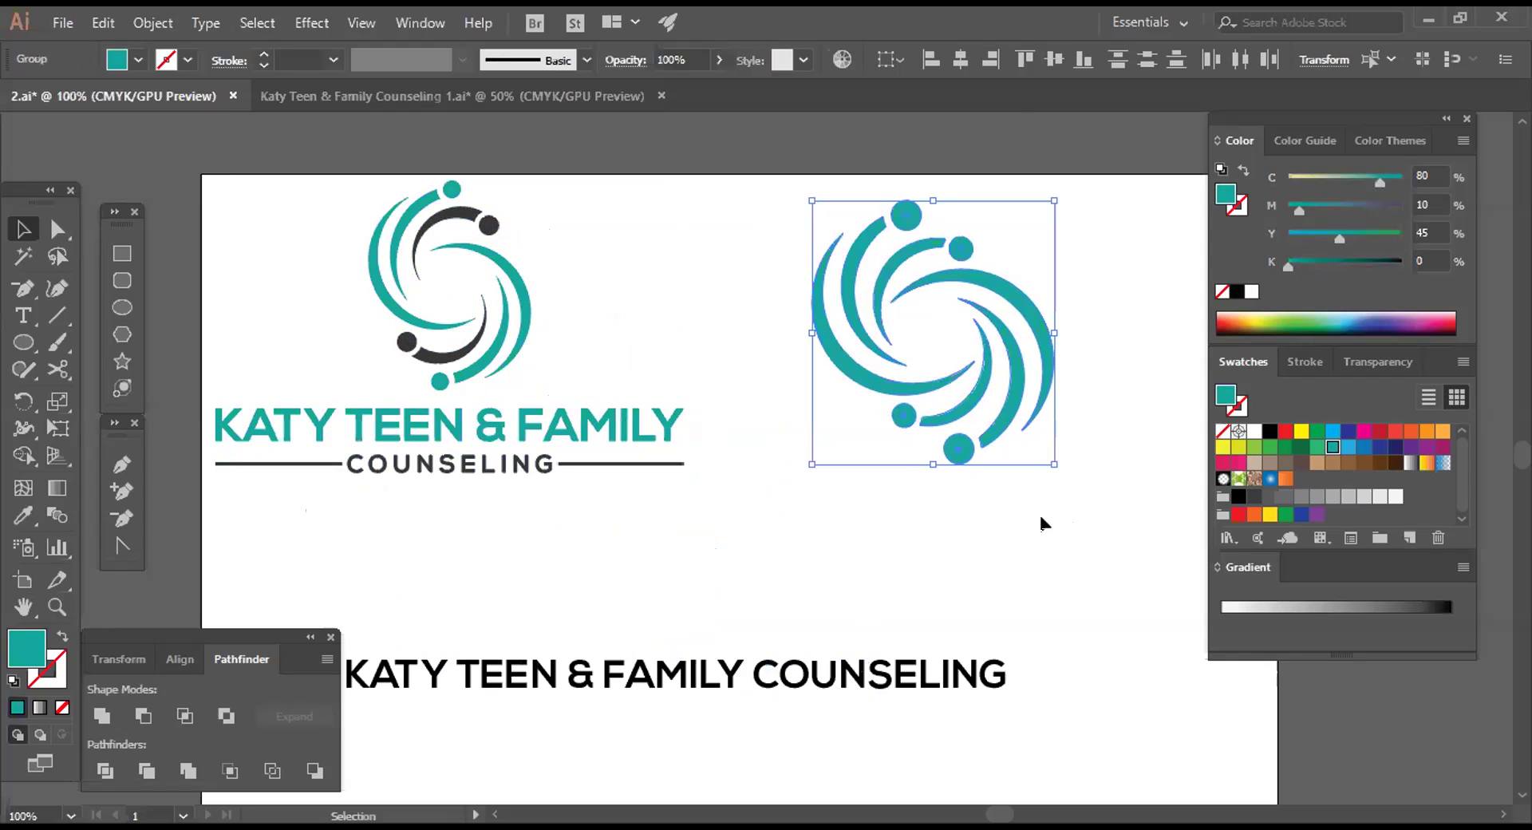
left_click(1041, 517)
left_click_drag(756, 232, 1069, 471)
left_click(1087, 497)
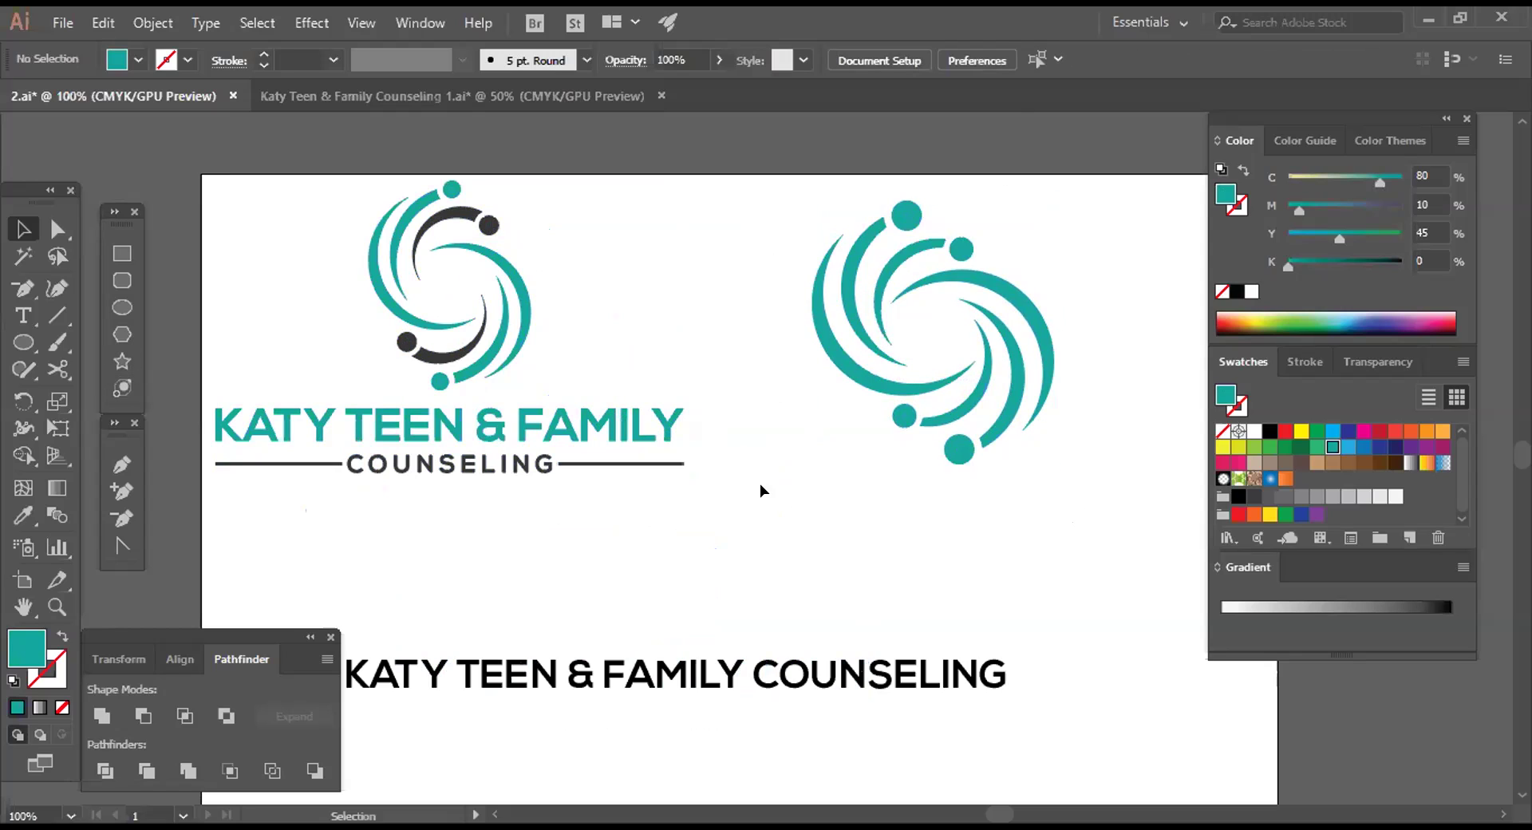
Group both halves of the recreated swirl and move it up to free the space below
left_click_drag(752, 201, 998, 427)
right_click(948, 321)
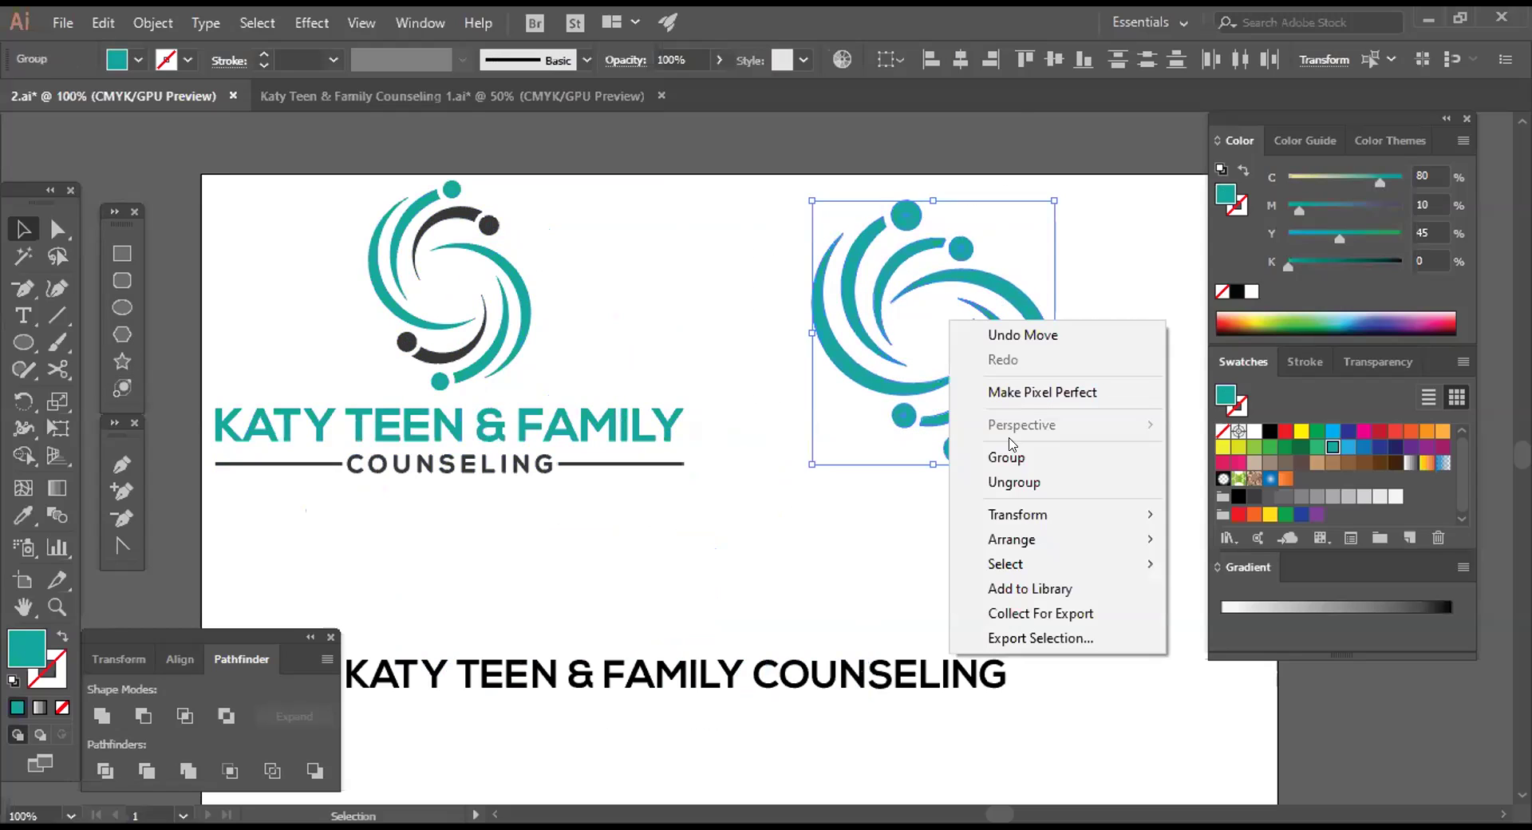
left_click(1008, 456)
left_click_drag(1014, 372, 1027, 276)
Draw a teal circle about 198 px in diameter below the recreated swirl
left_click(123, 307)
key("ctrl+shift+a")
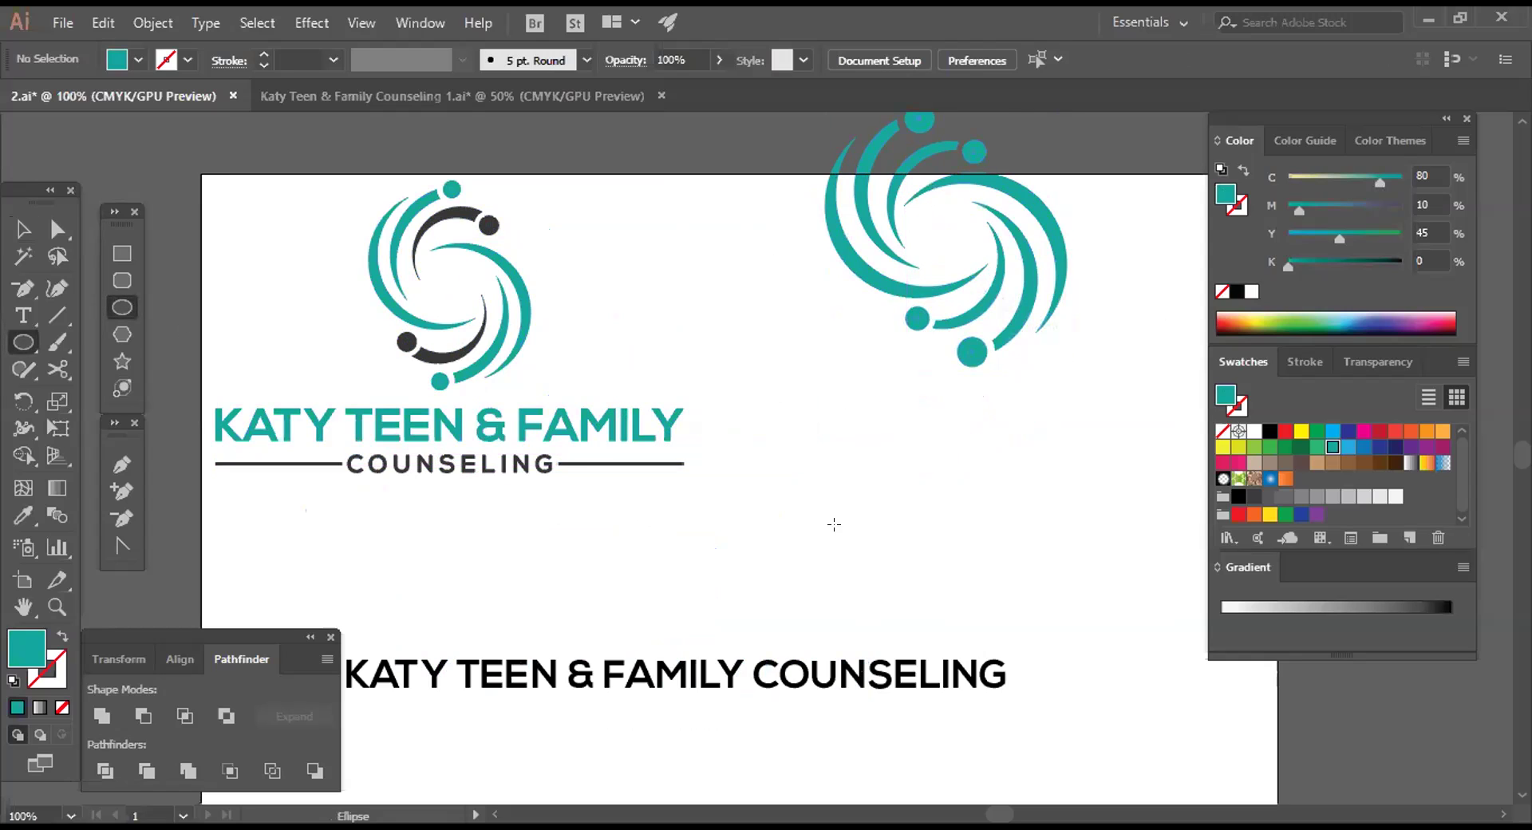
left_click_drag(917, 513, 971, 620)
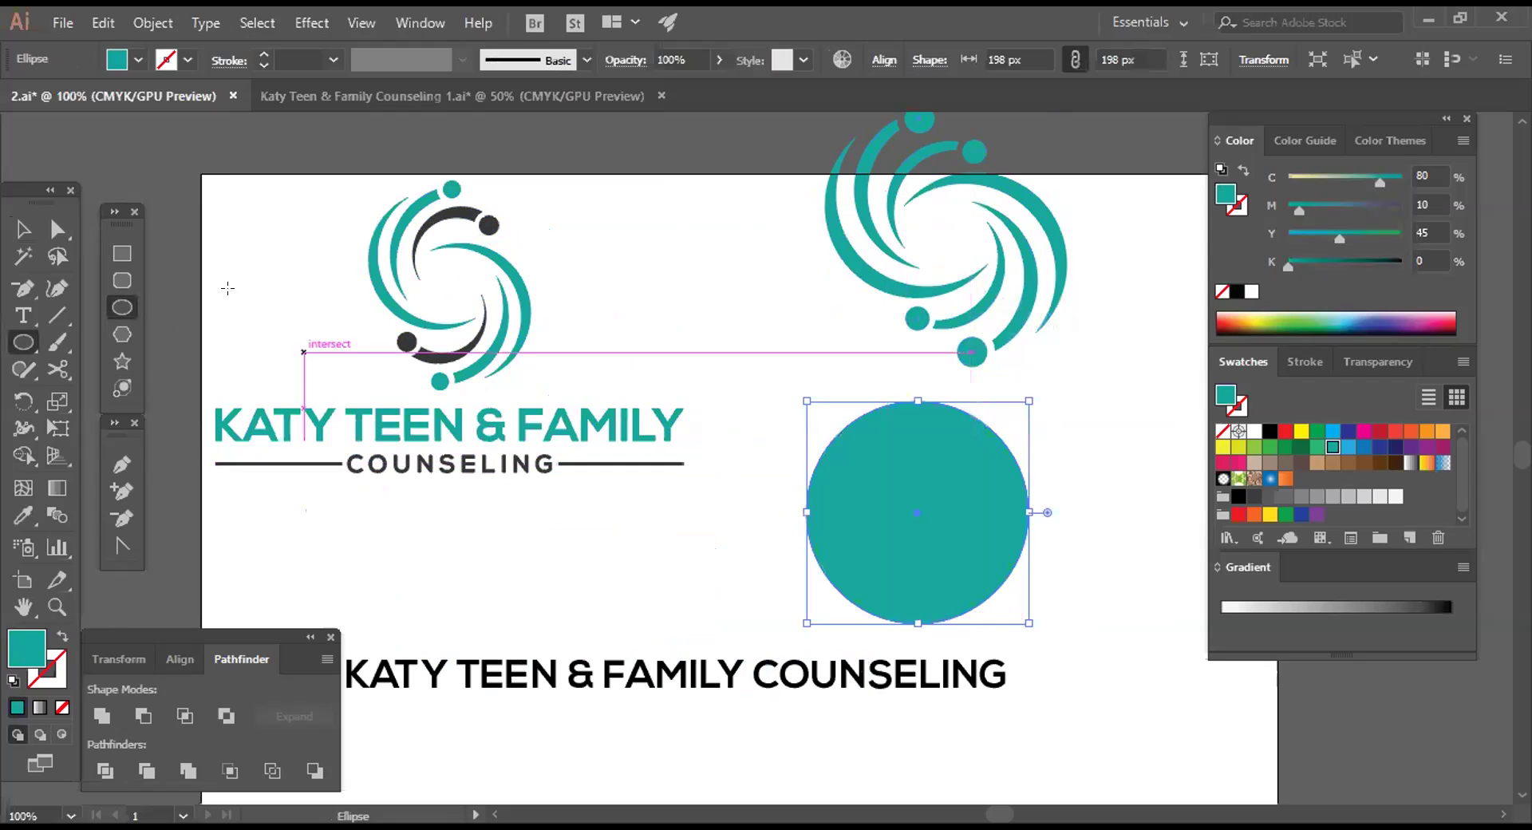
left_click(27, 230)
left_click(672, 301)
left_click(902, 530)
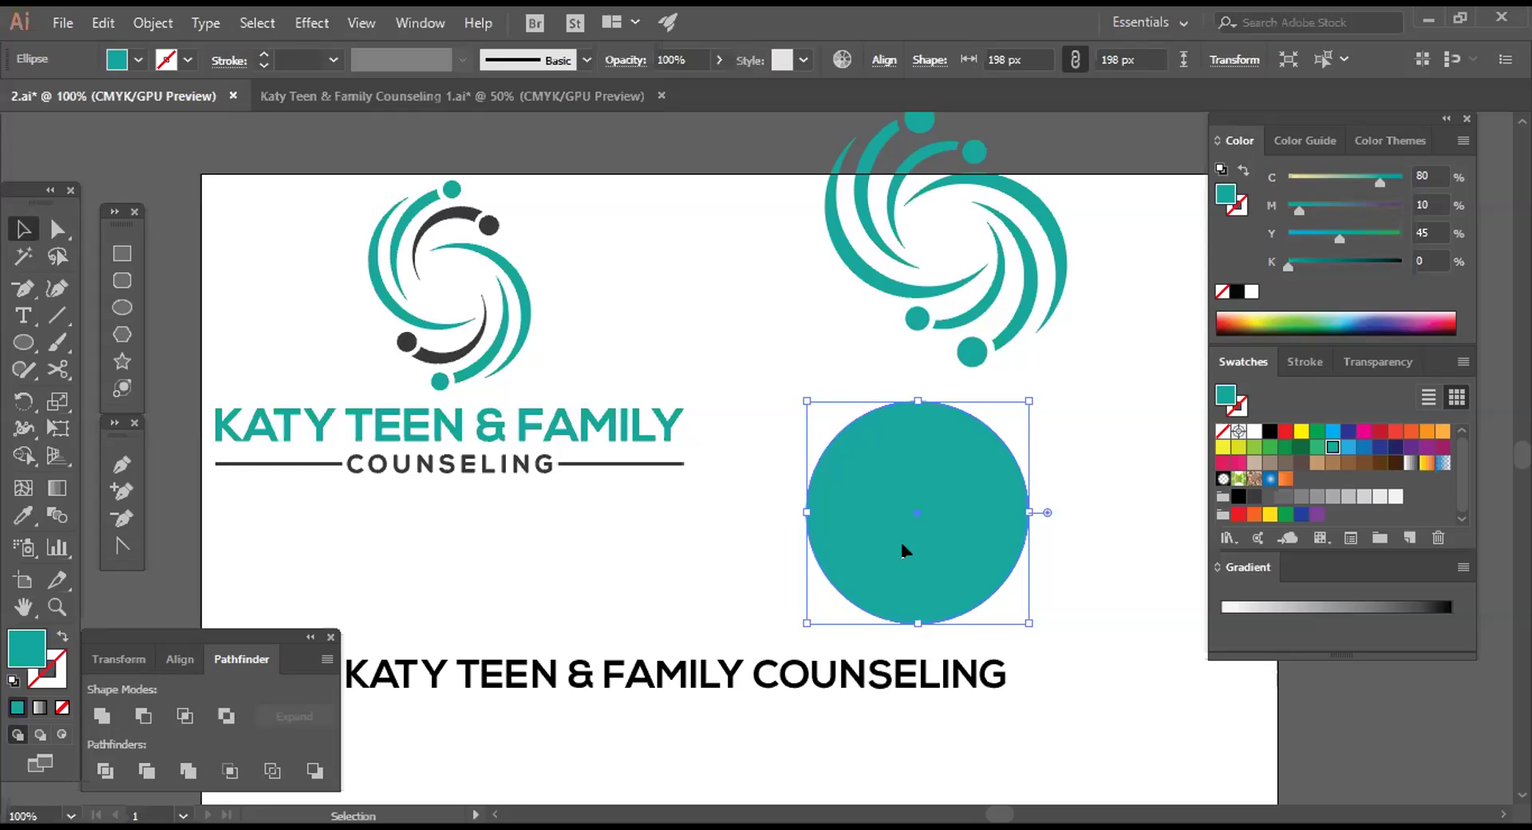
Place a copy of the teal circle slightly to its right and fill the copy white
left_click_drag(886, 547, 914, 551)
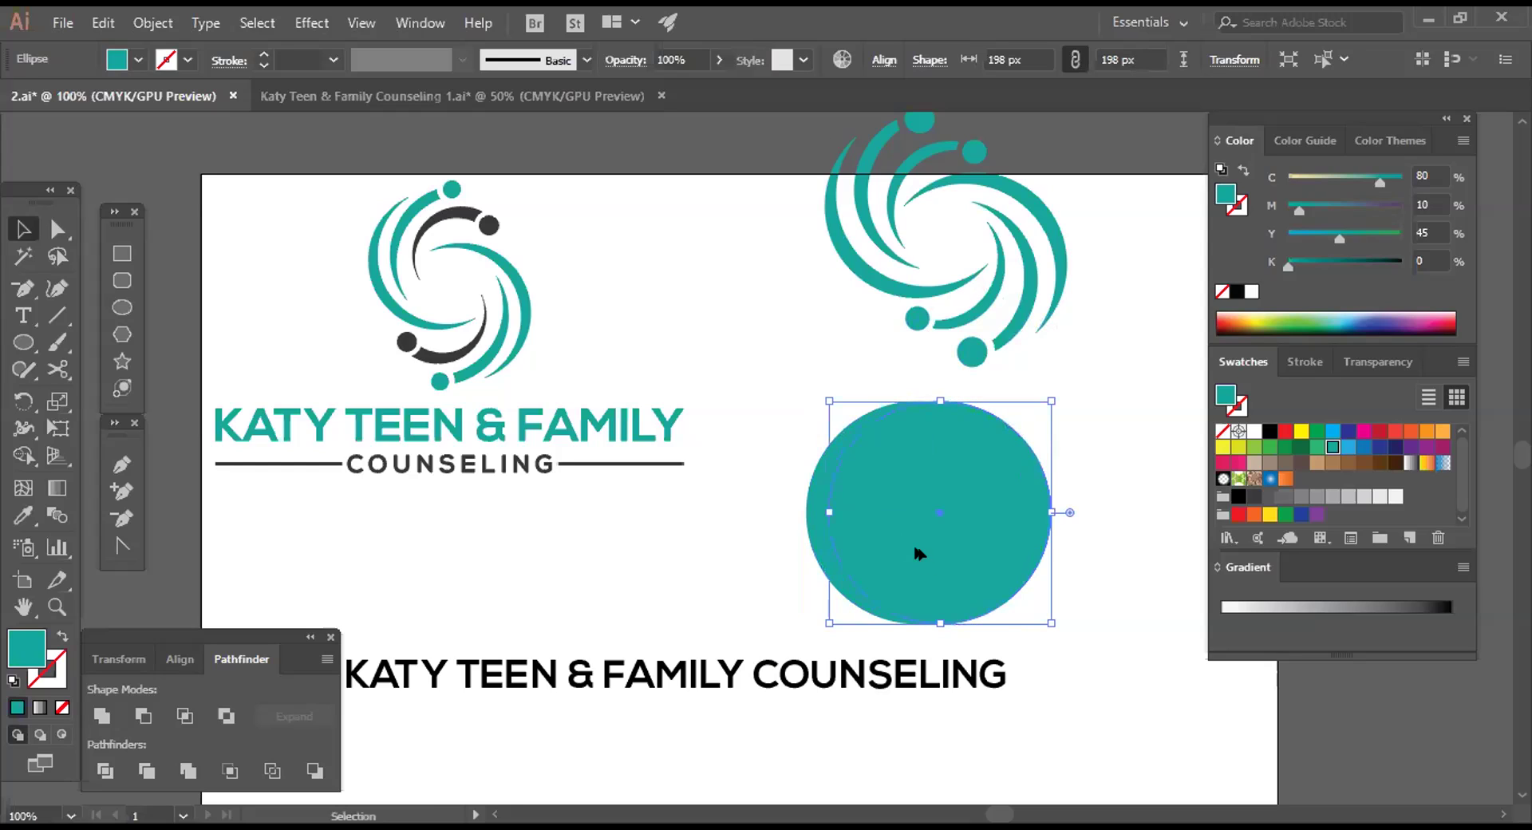
left_click(1255, 431)
left_click(1105, 475)
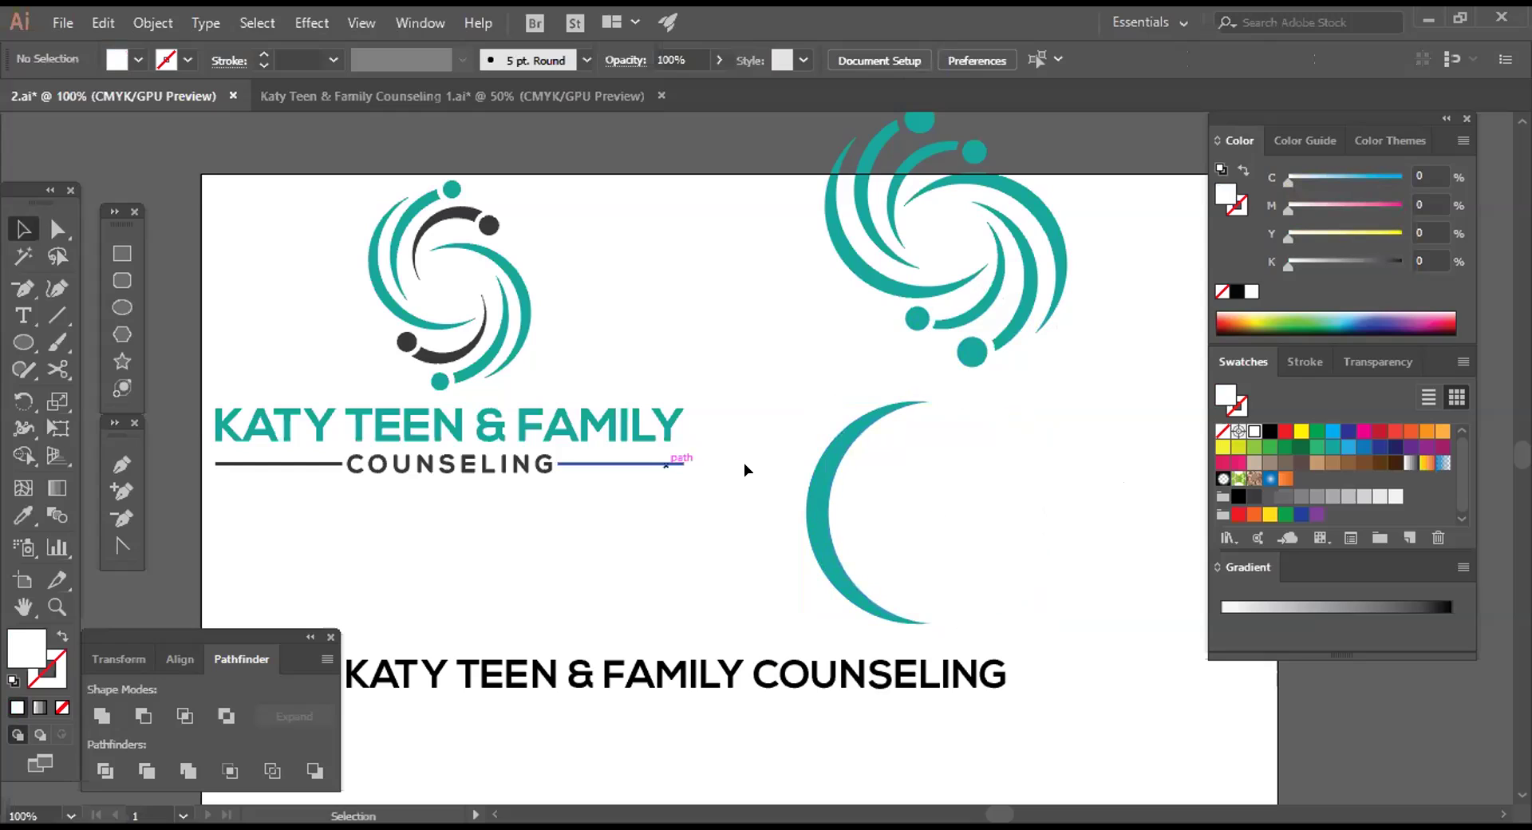
Subtract the white circle from the teal one to form a crescent, and move the crescent to the left
left_click_drag(757, 433, 903, 578)
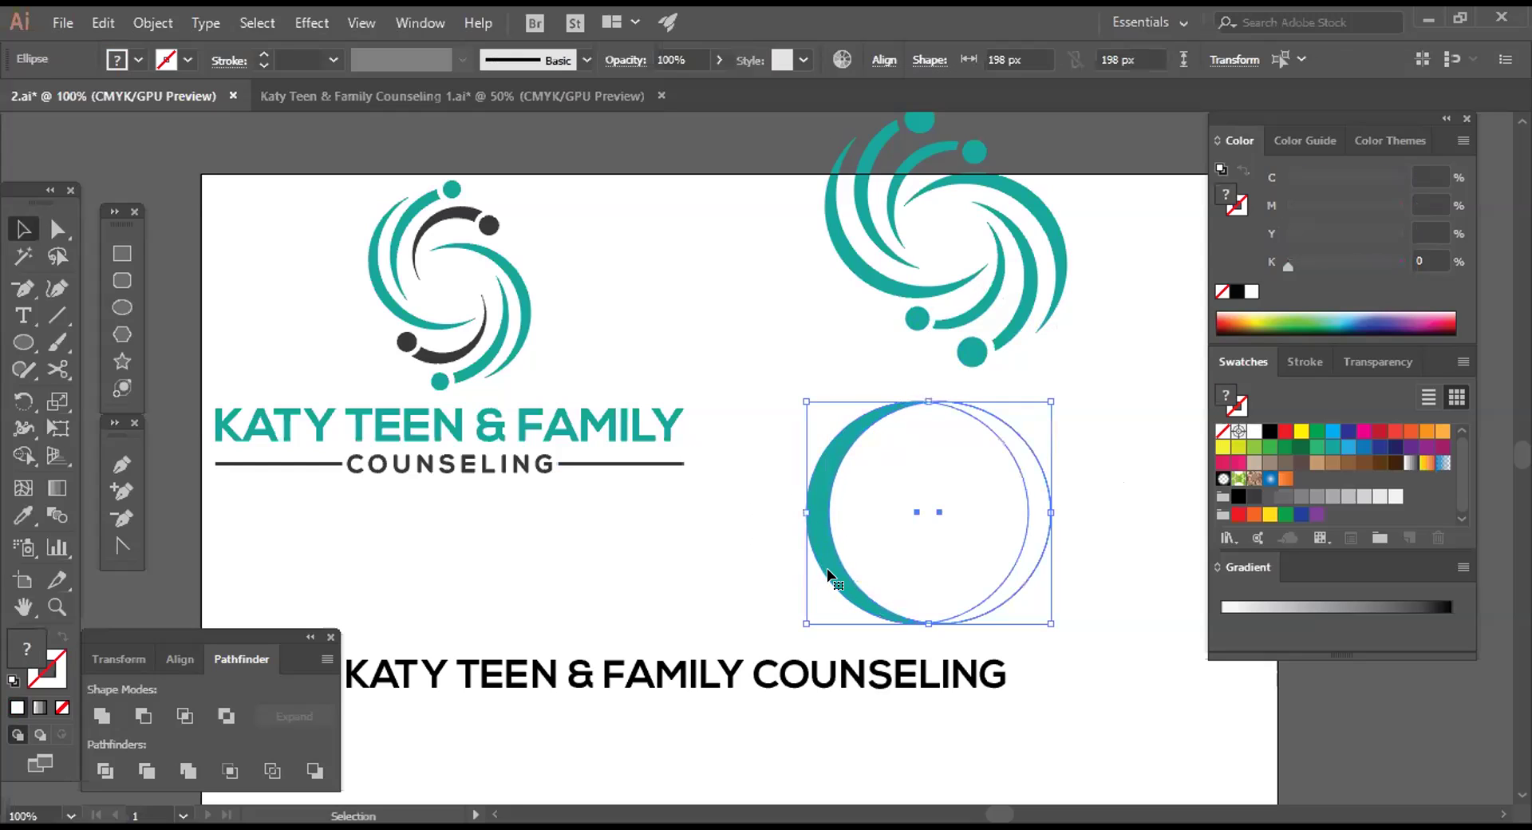
left_click(144, 714)
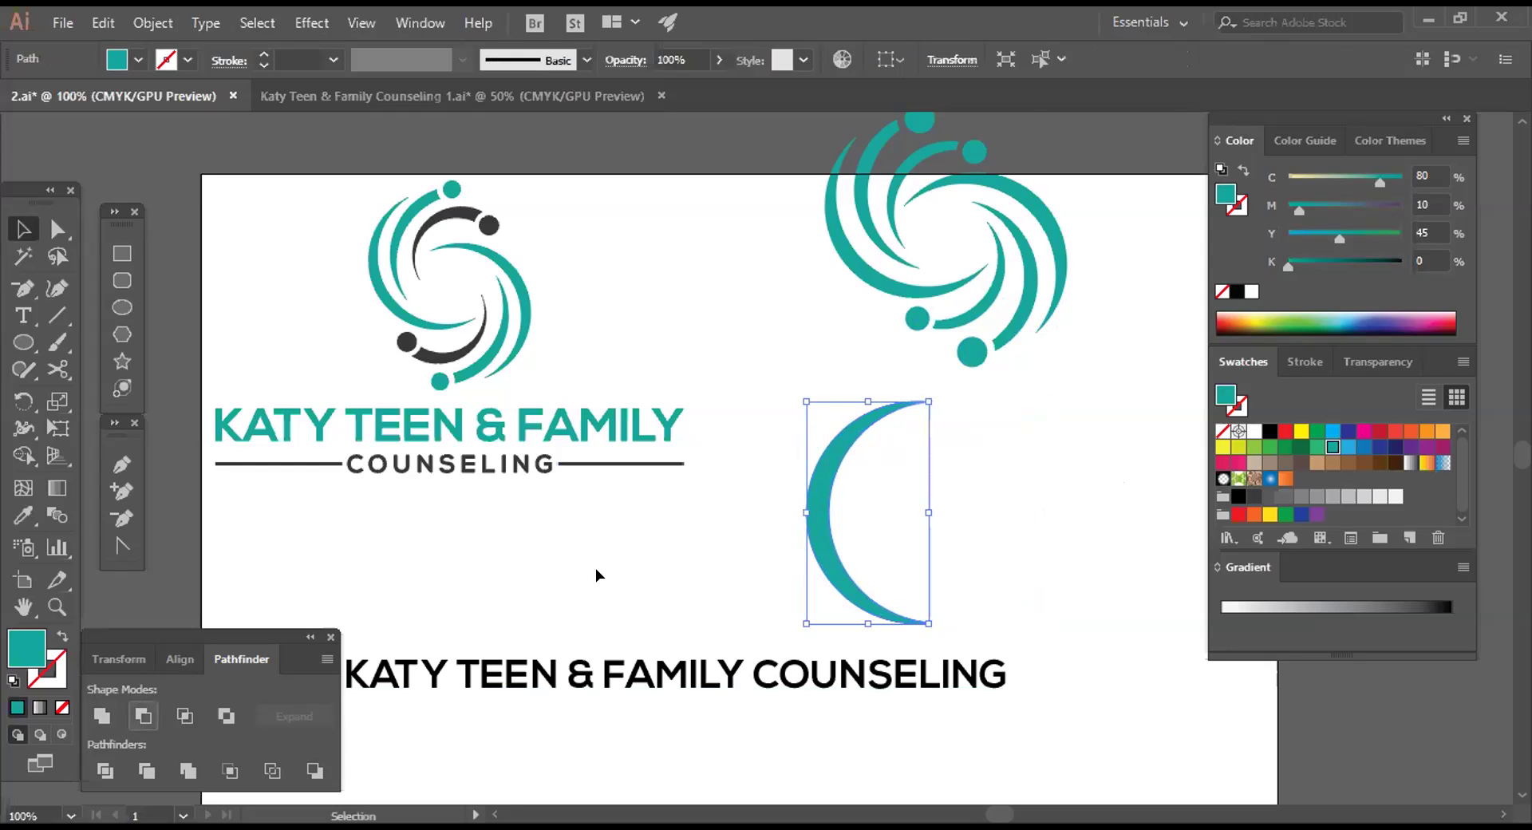
left_click(601, 552)
left_click_drag(811, 520, 769, 521)
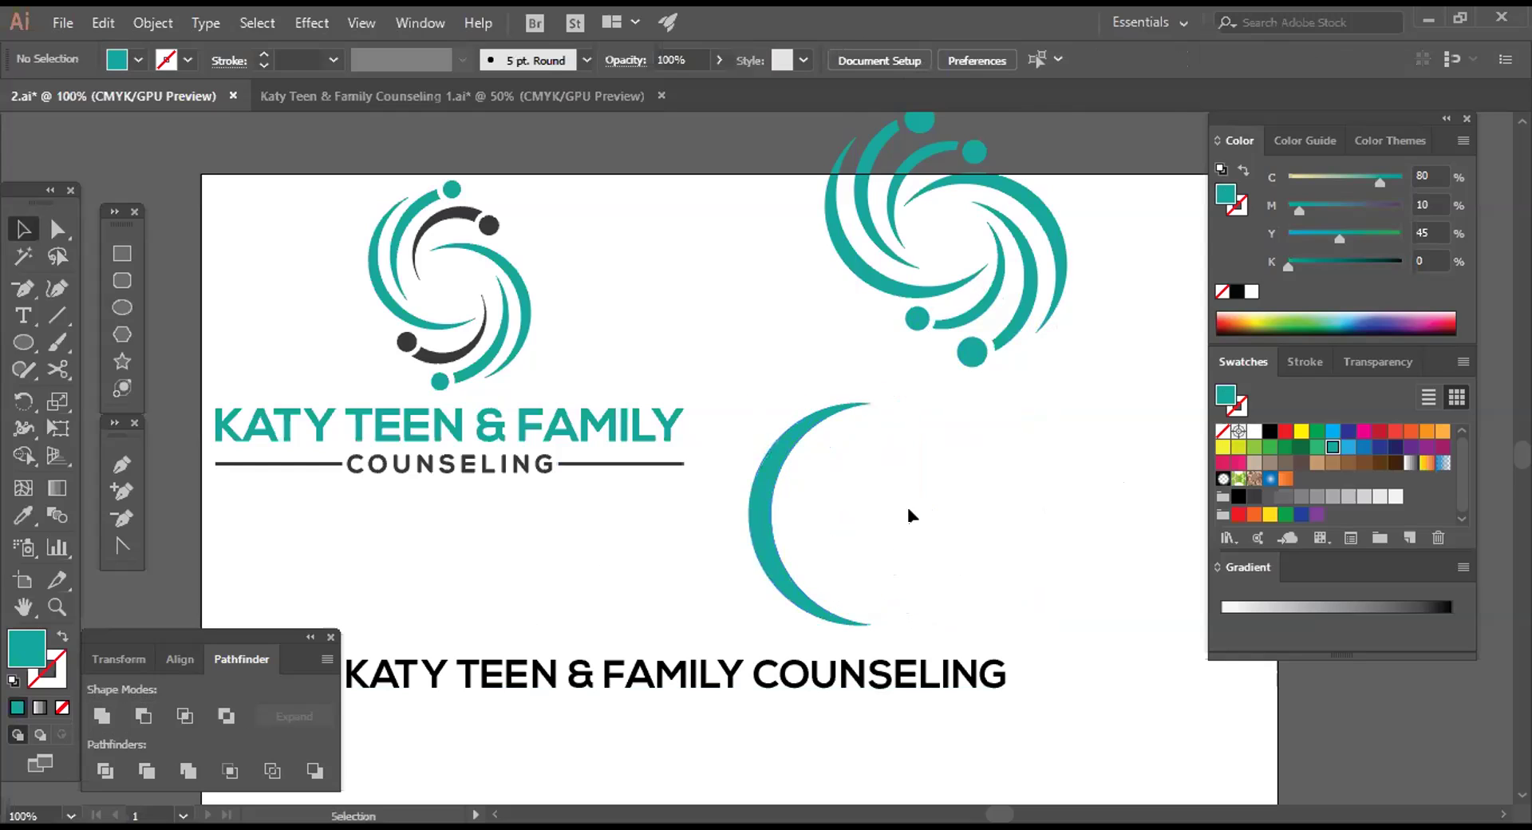
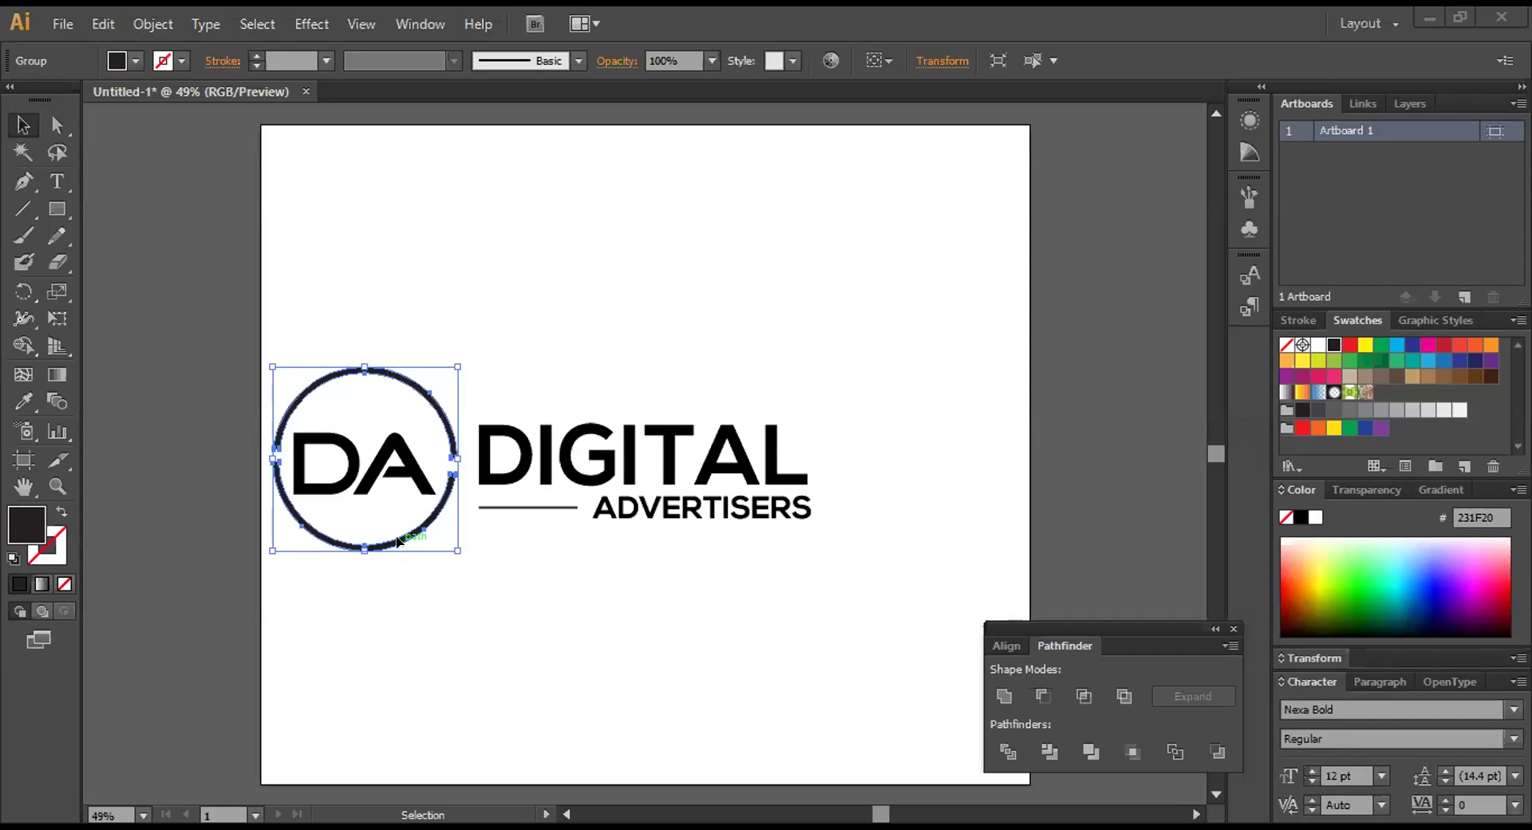
Try moving the split ring away from the DA letters to below ADVERTISERS, and undo the move
left_click_drag(398, 542, 904, 664)
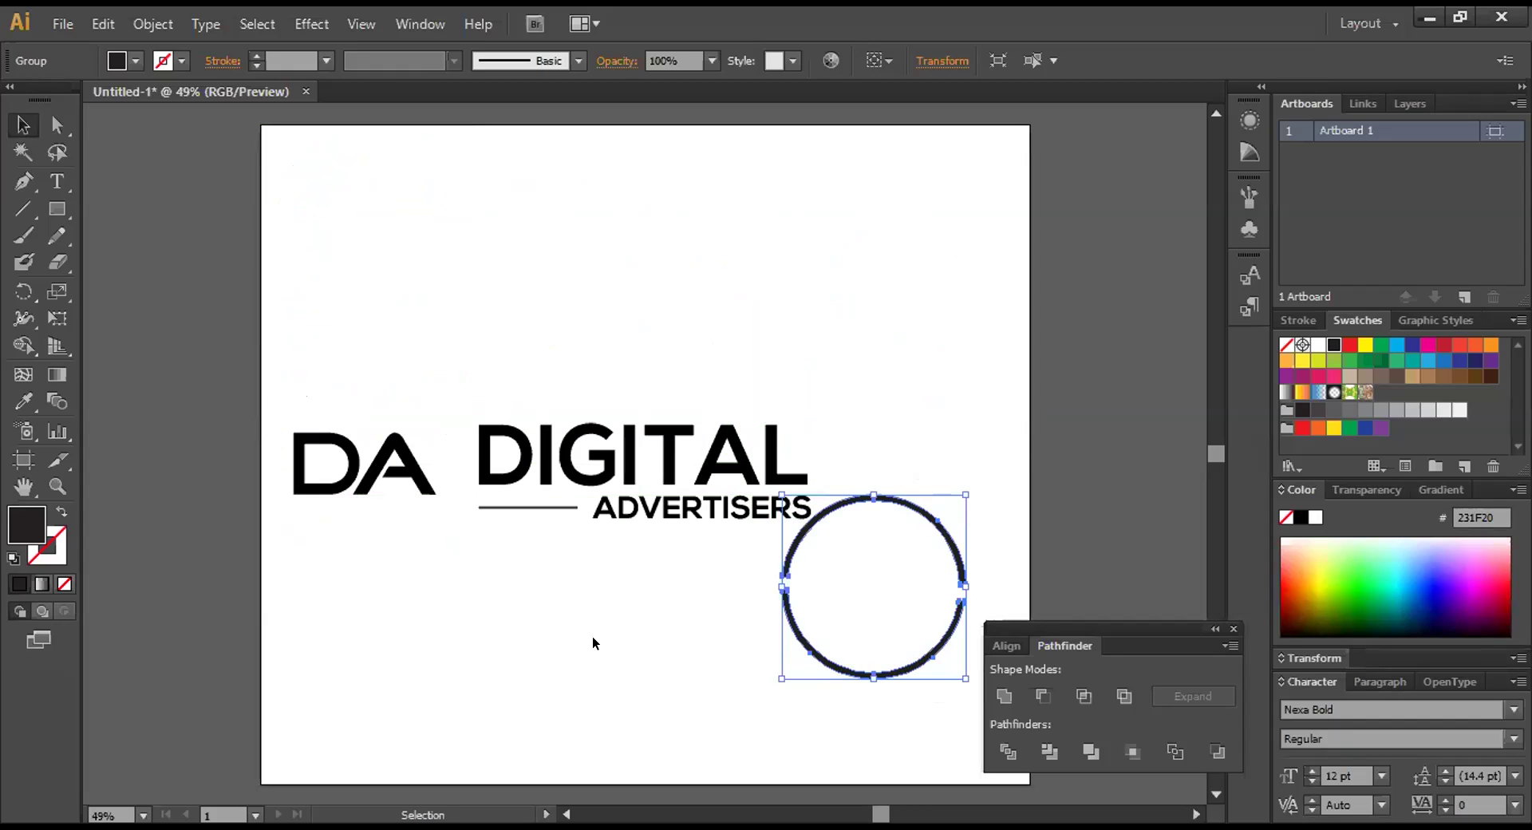
left_click(717, 628)
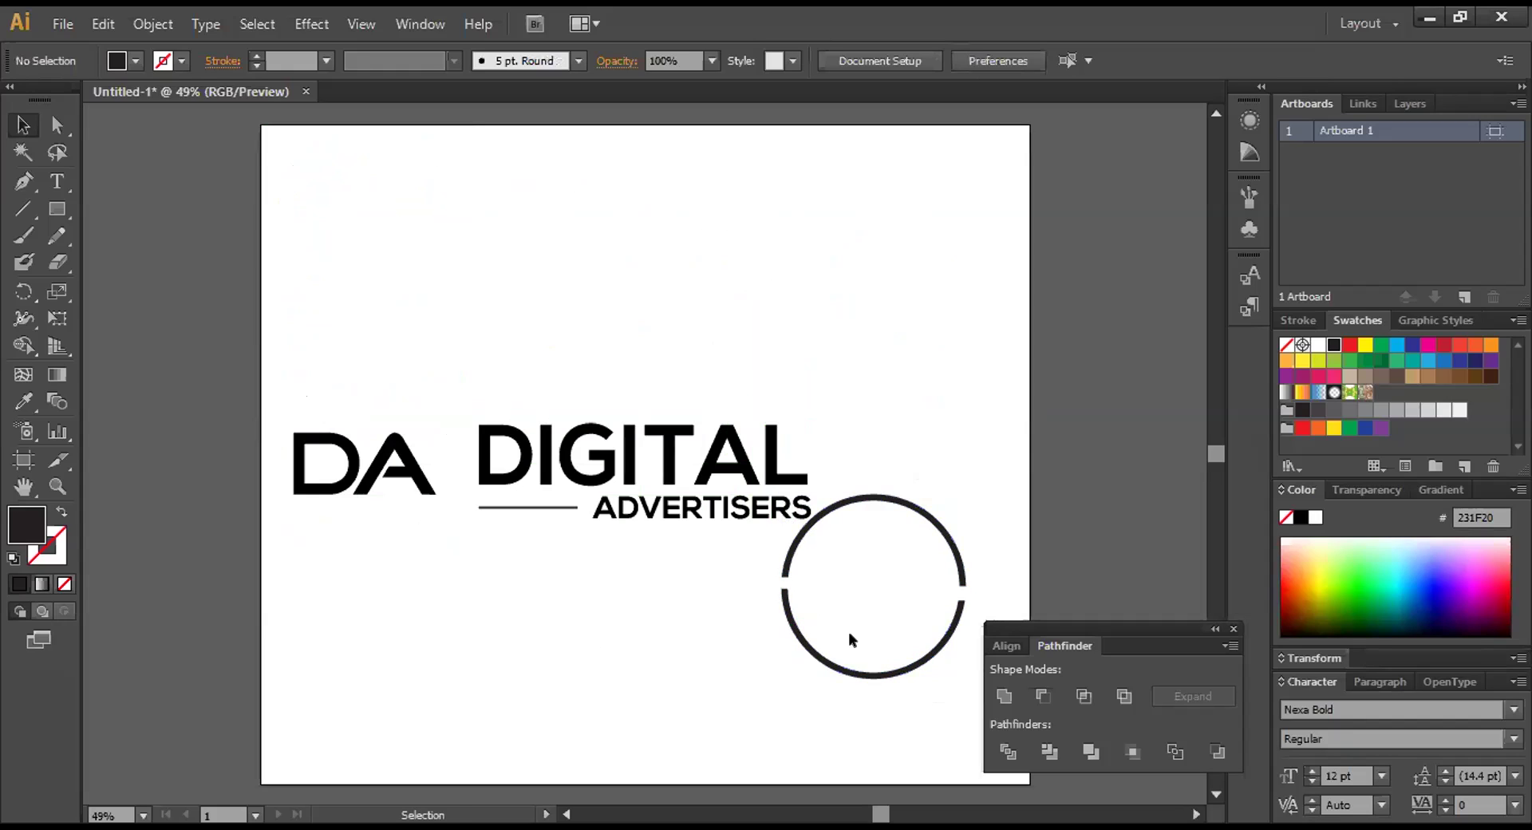
key("ctrl+z")
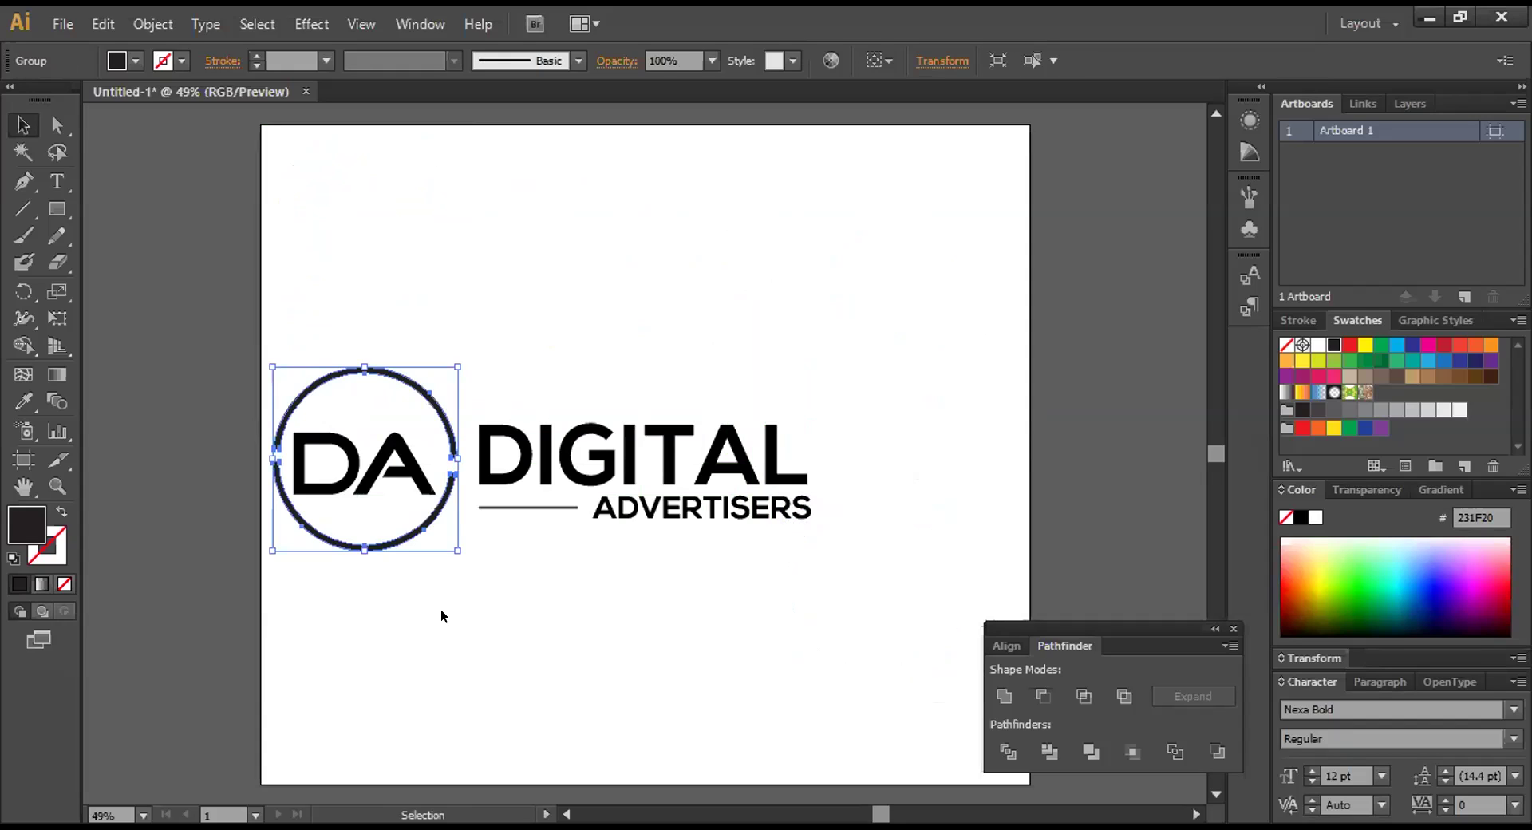
Select the split ring together with the DA letters and activate the Rotate tool on them
left_click(388, 536)
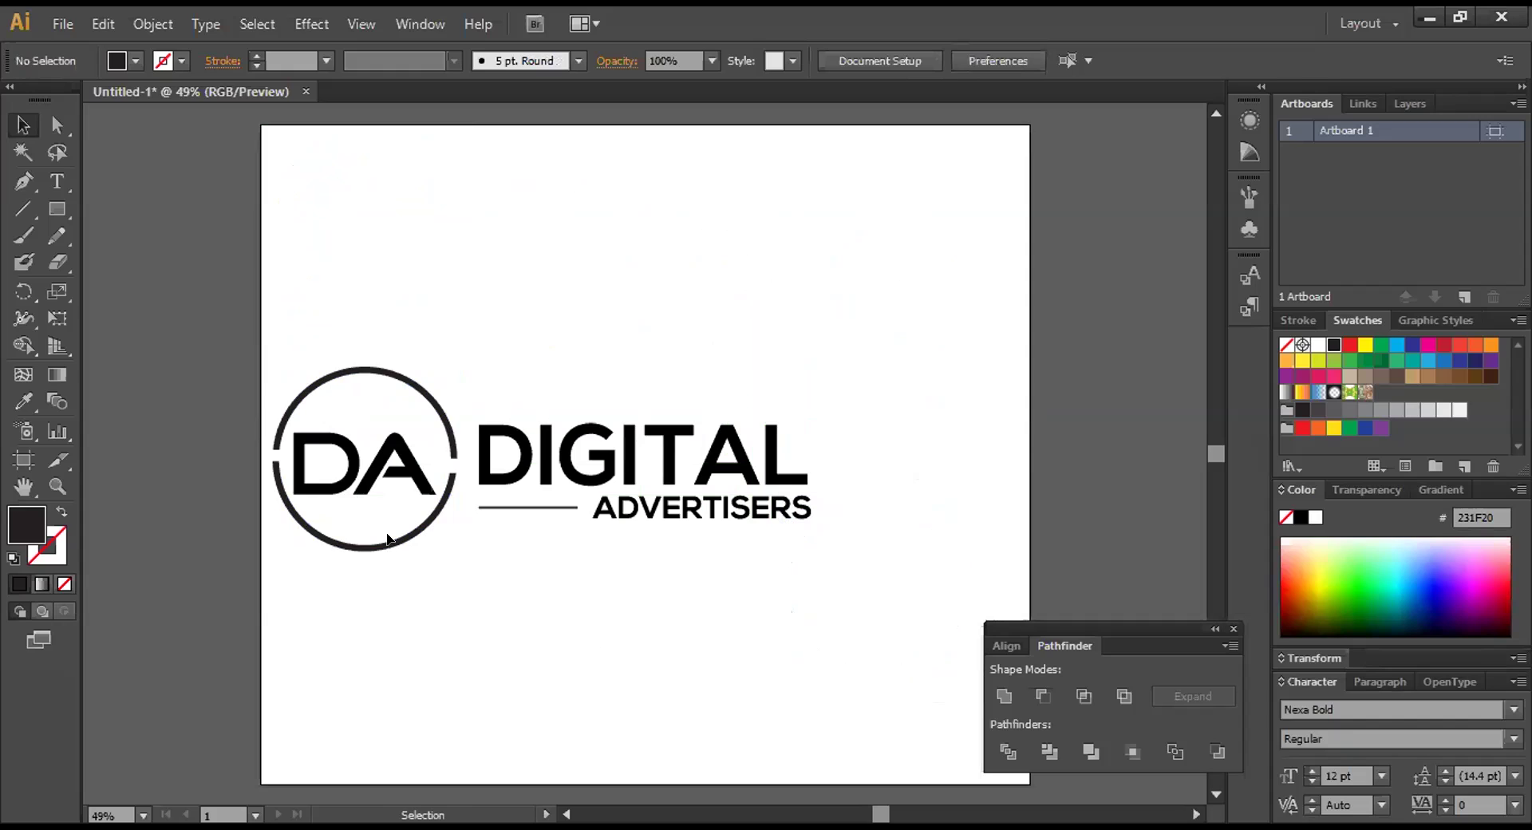
left_click(397, 547)
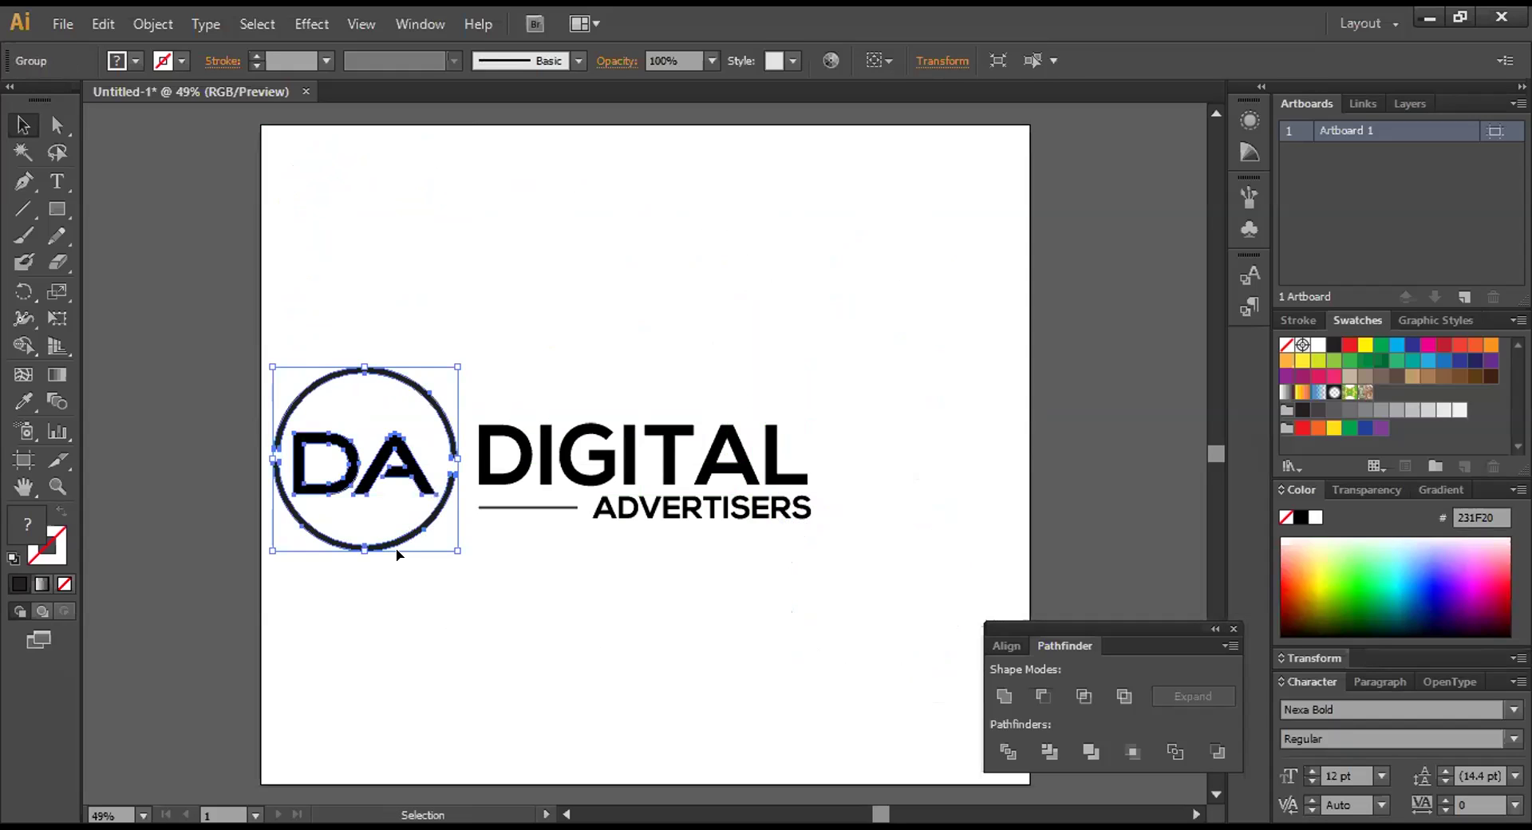
left_click(406, 504)
key("ctrl+z")
left_click(24, 292)
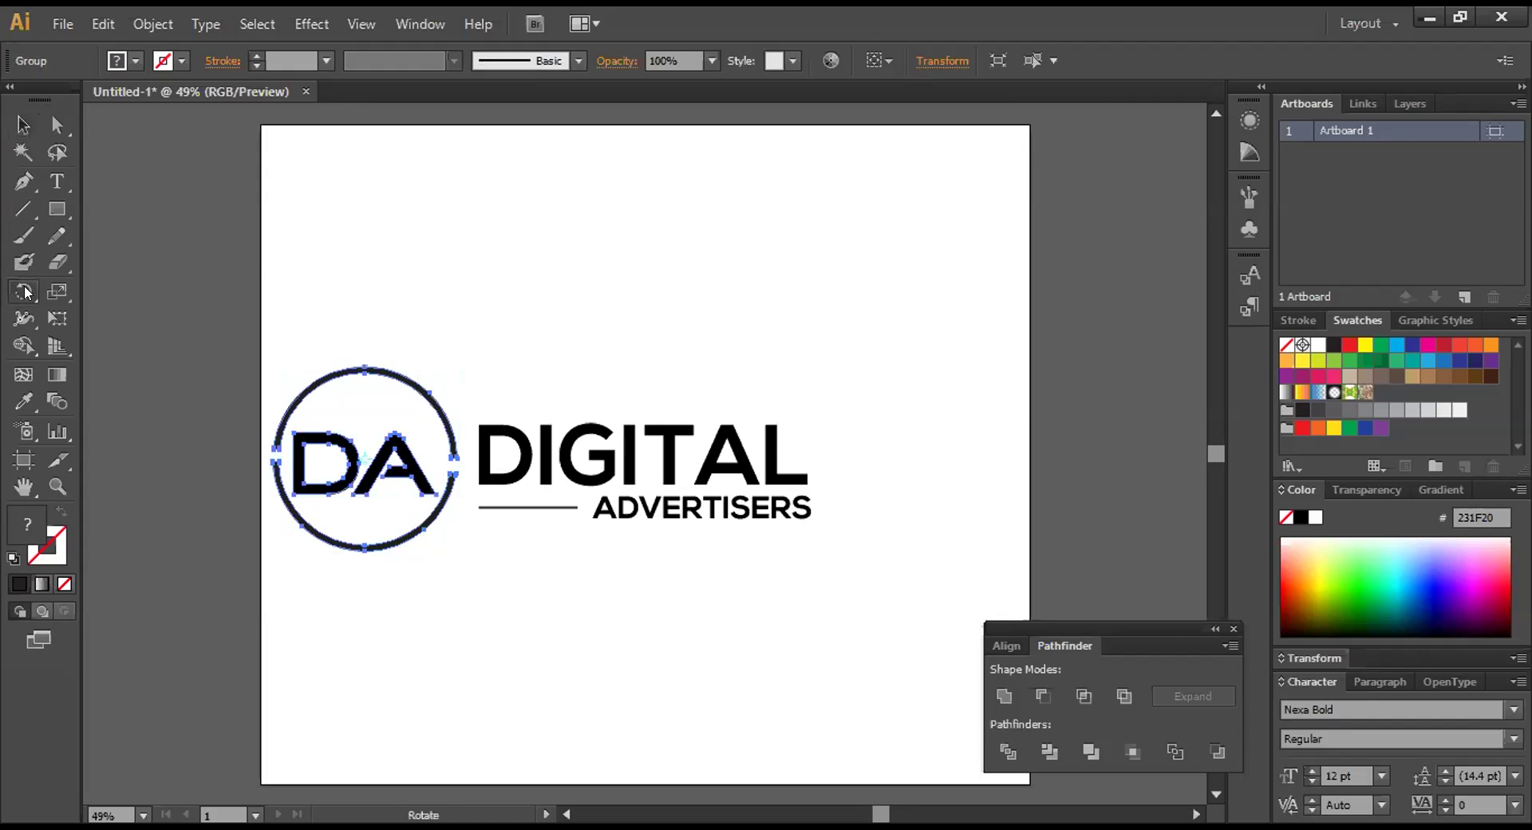
left_click(28, 297)
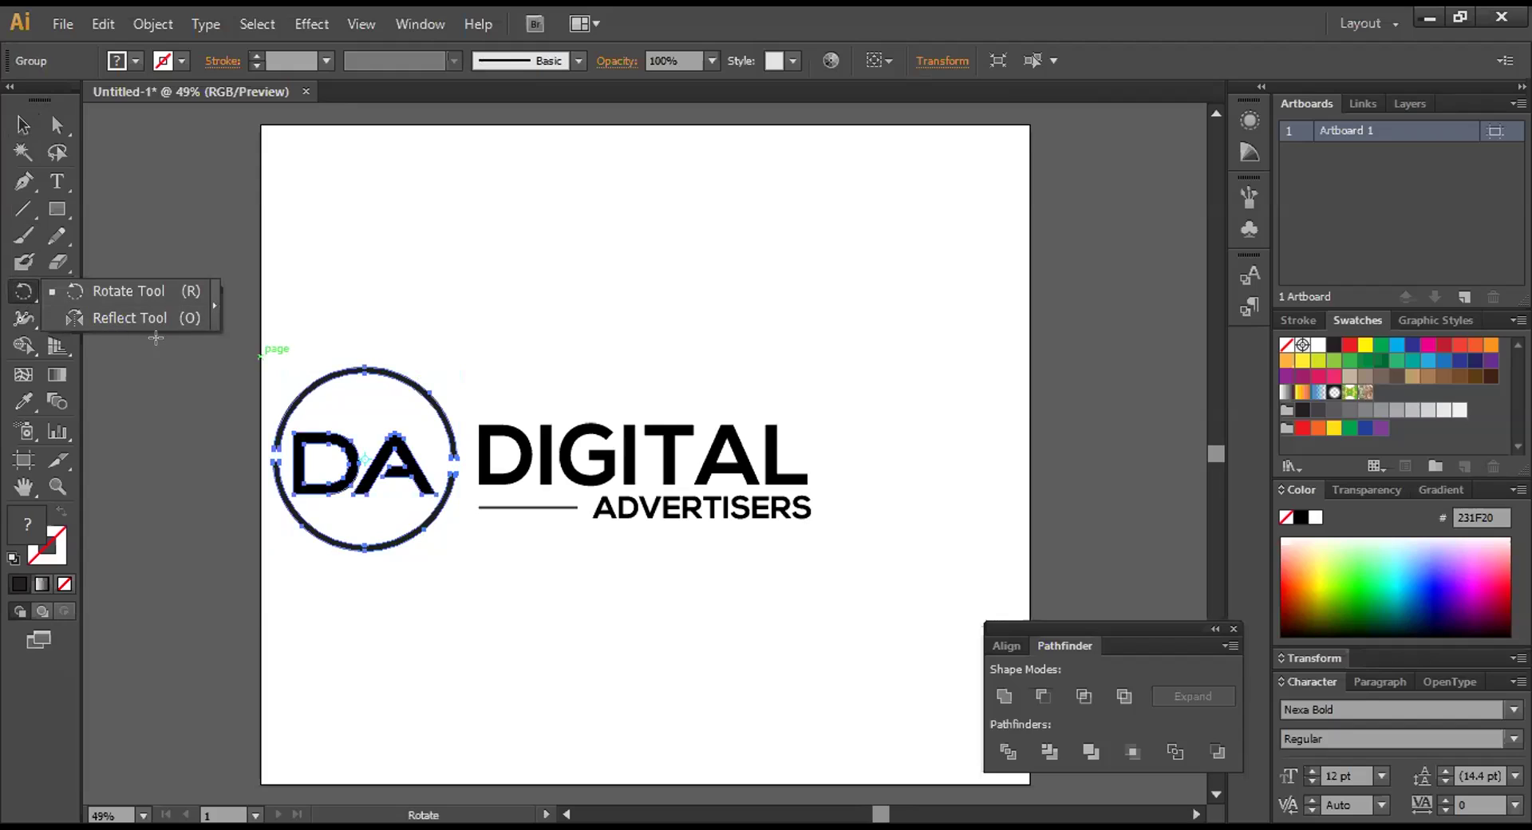
left_click(82, 292)
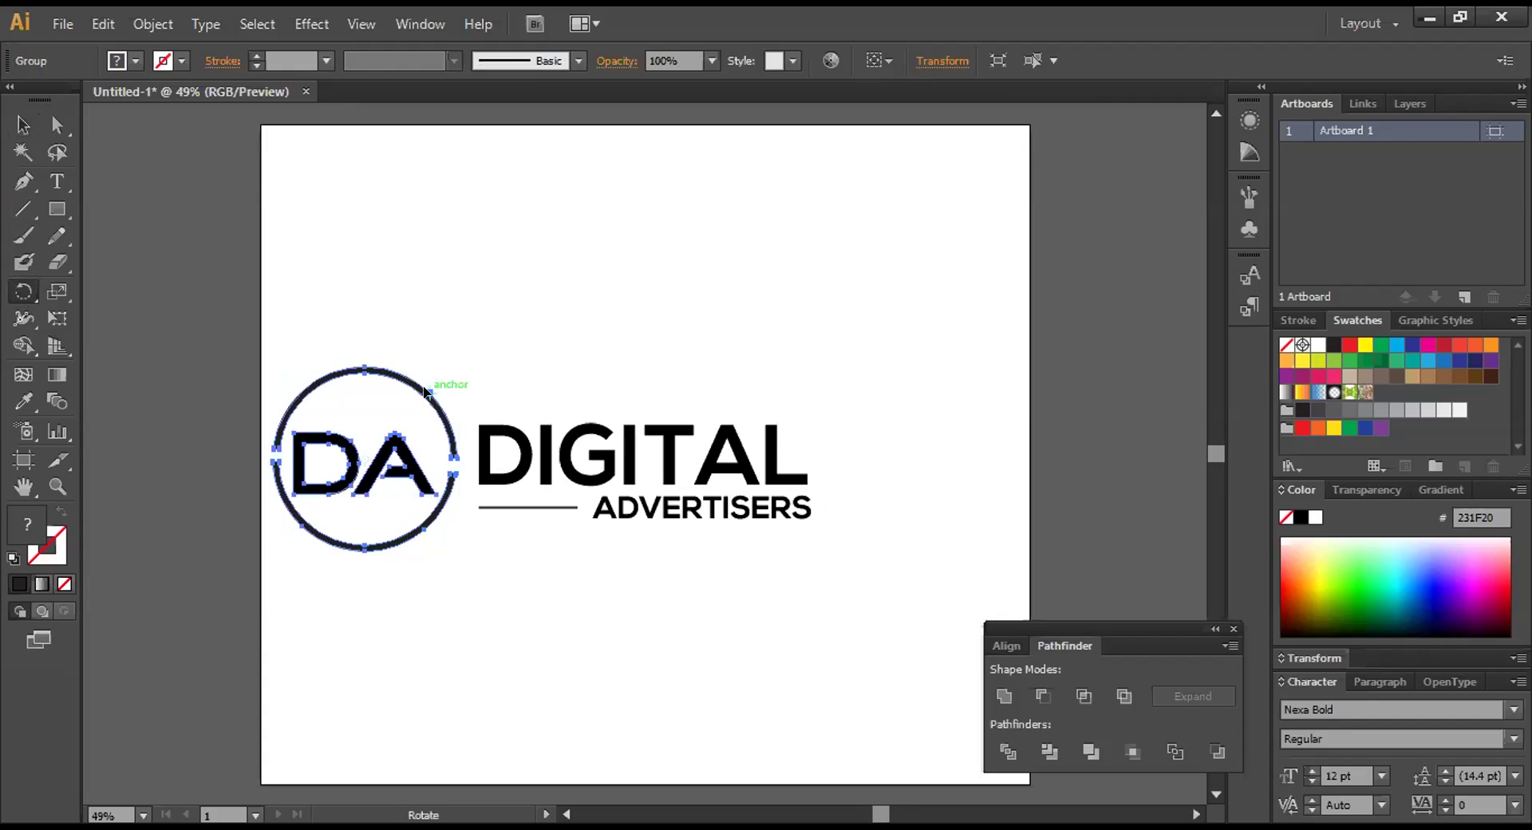
mouse_move(438, 381)
left_mouse_down()
mouse_move(439, 360)
mouse_move(407, 360)
mouse_move(441, 335)
mouse_move(479, 383)
mouse_move(457, 394)
left_mouse_up()
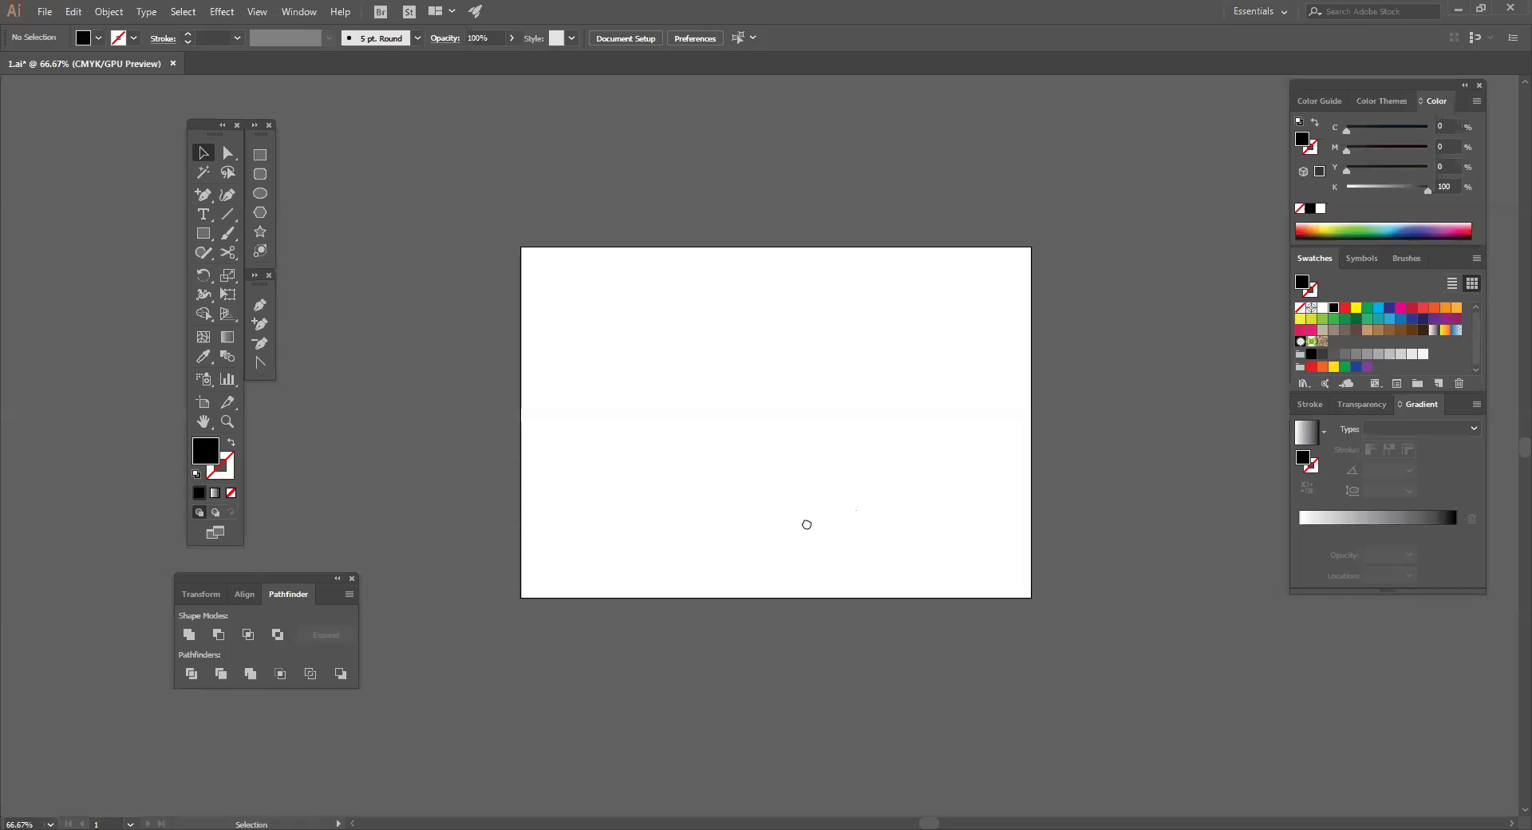
Draw a black circle about 390 pt in diameter and move it near the middle of the blank artboard
left_click_drag(807, 523, 787, 530)
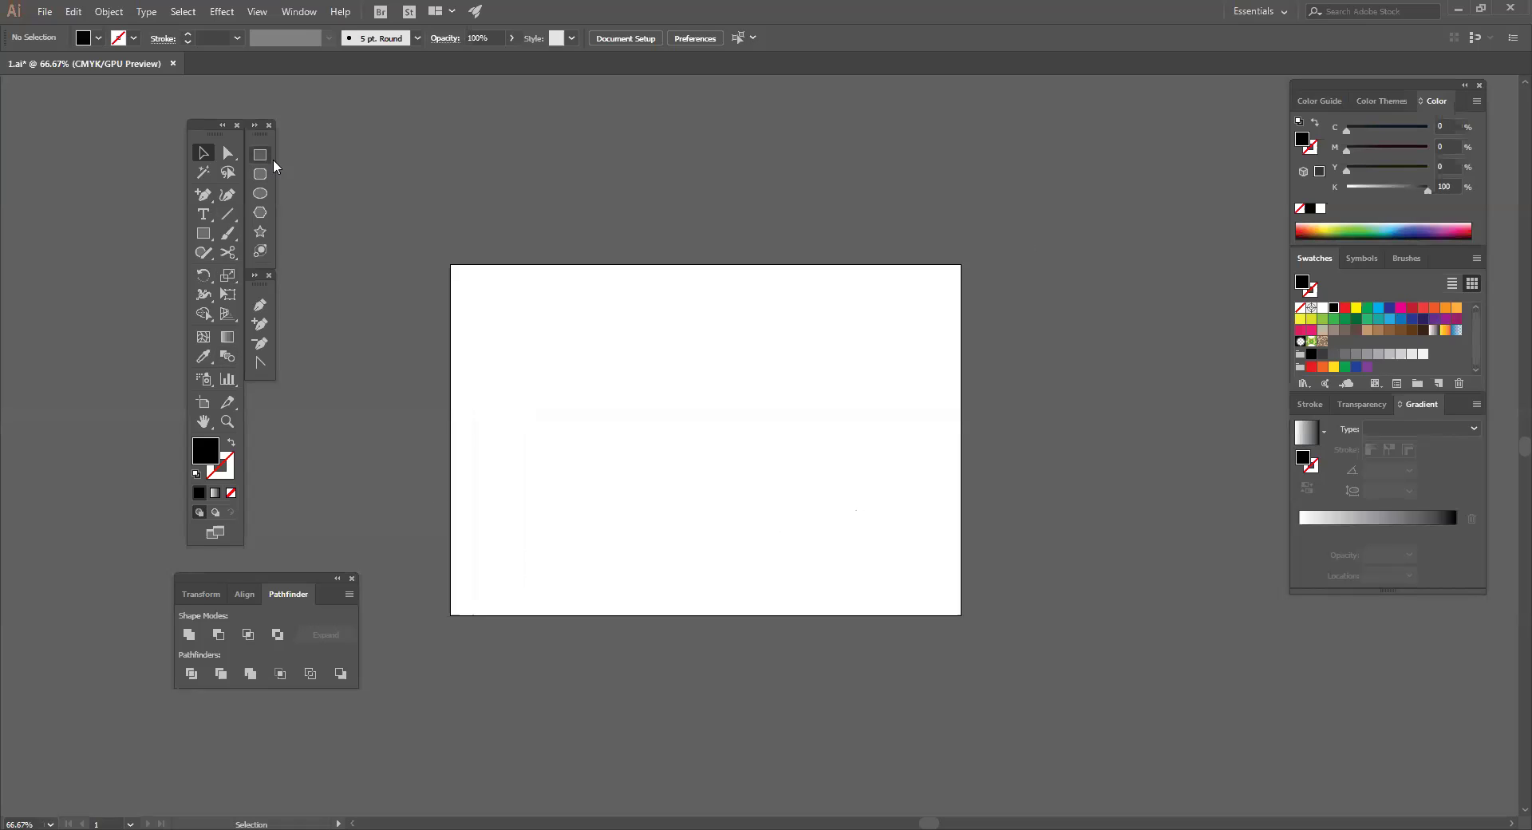
left_click(251, 195)
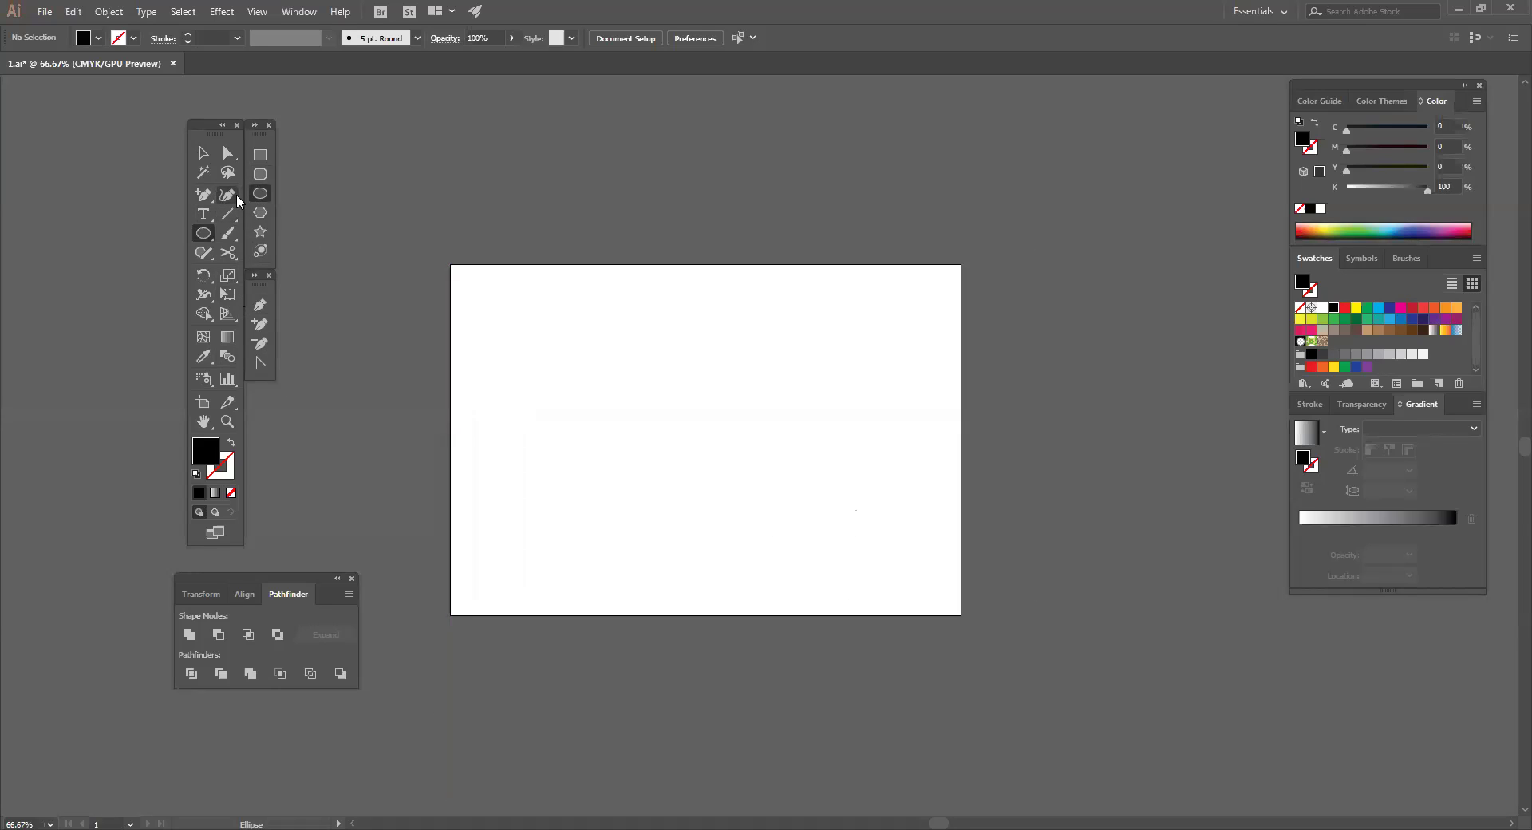
left_click_drag(738, 332, 780, 500)
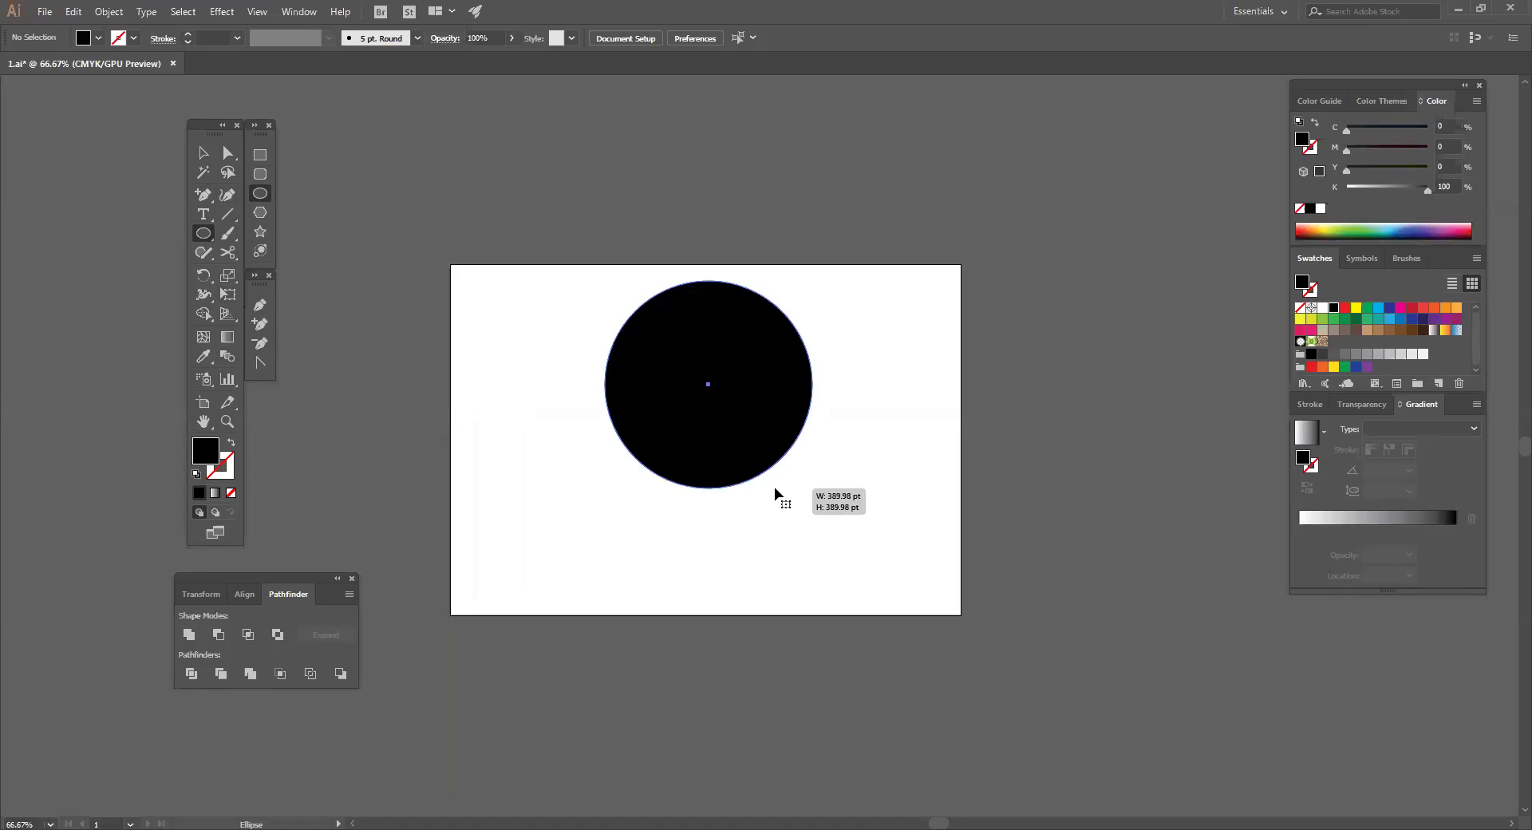
key("v")
left_click_drag(701, 439, 690, 462)
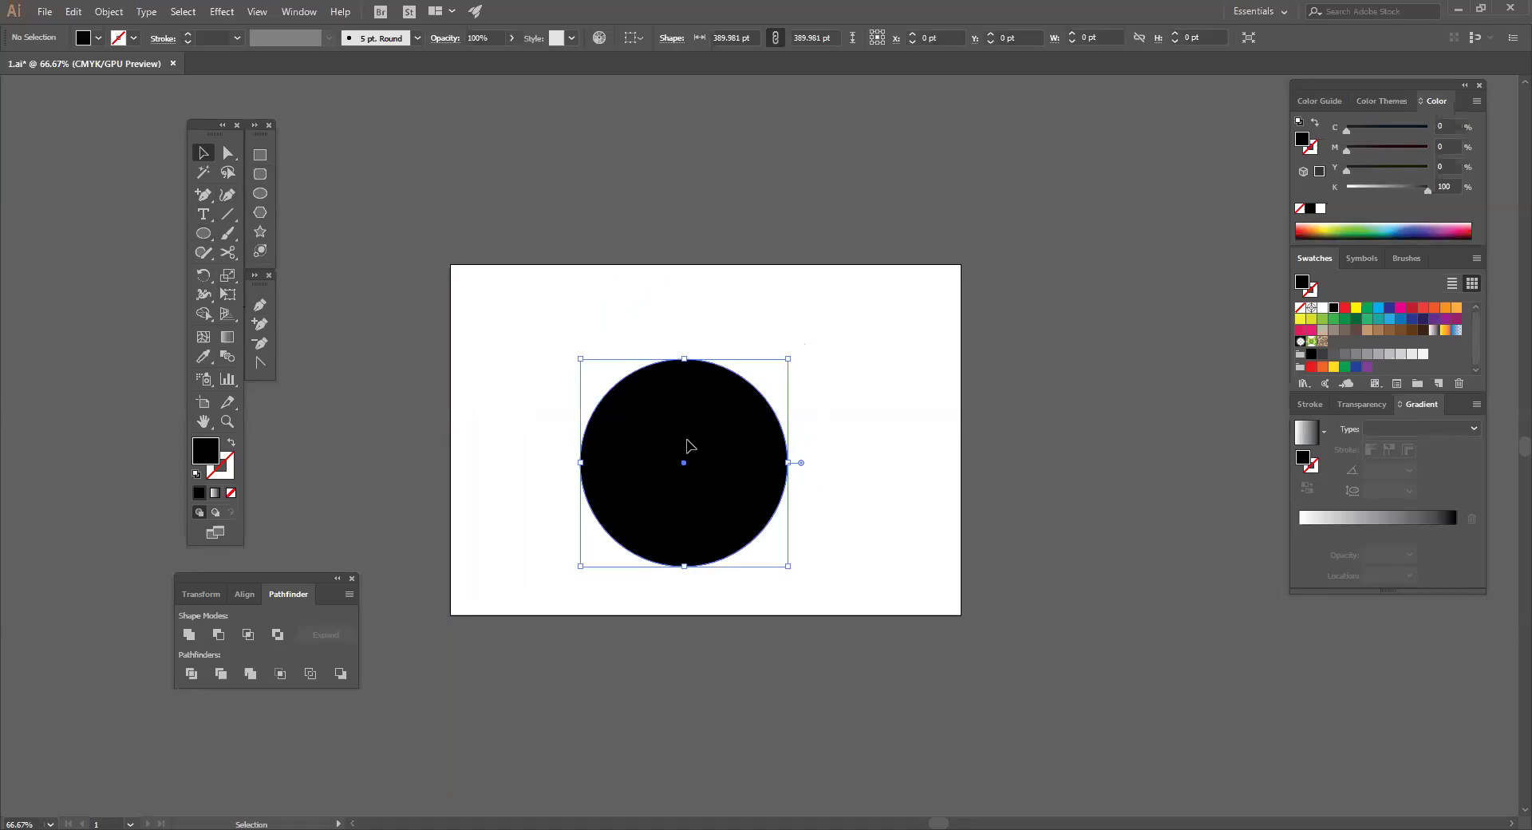
Add a slightly smaller concentric copy of the circle and combine both into a compound path to form a ring
left_click(719, 451)
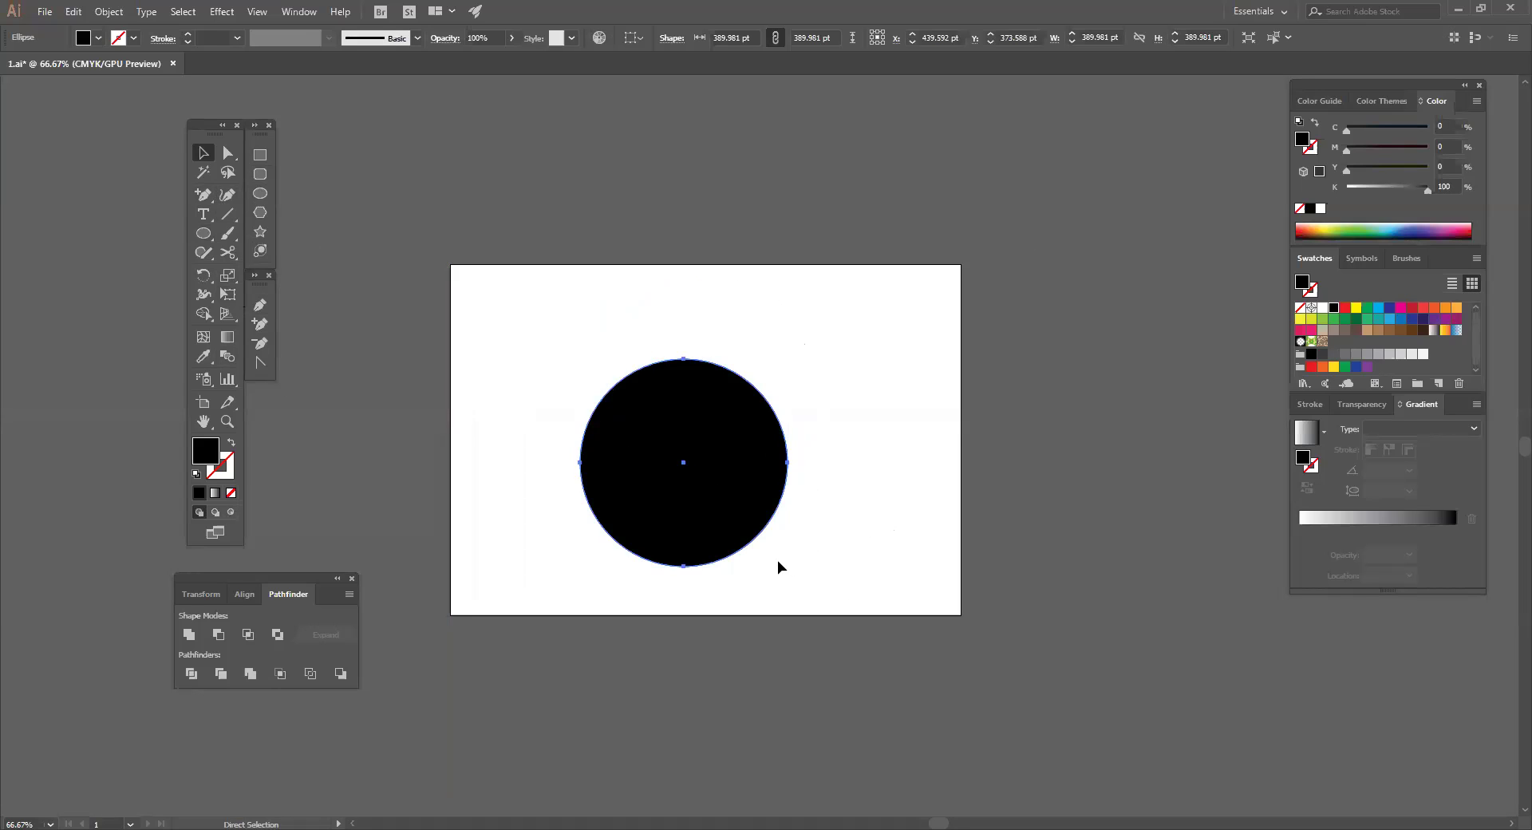
key("v")
left_click_drag(768, 548, 757, 537)
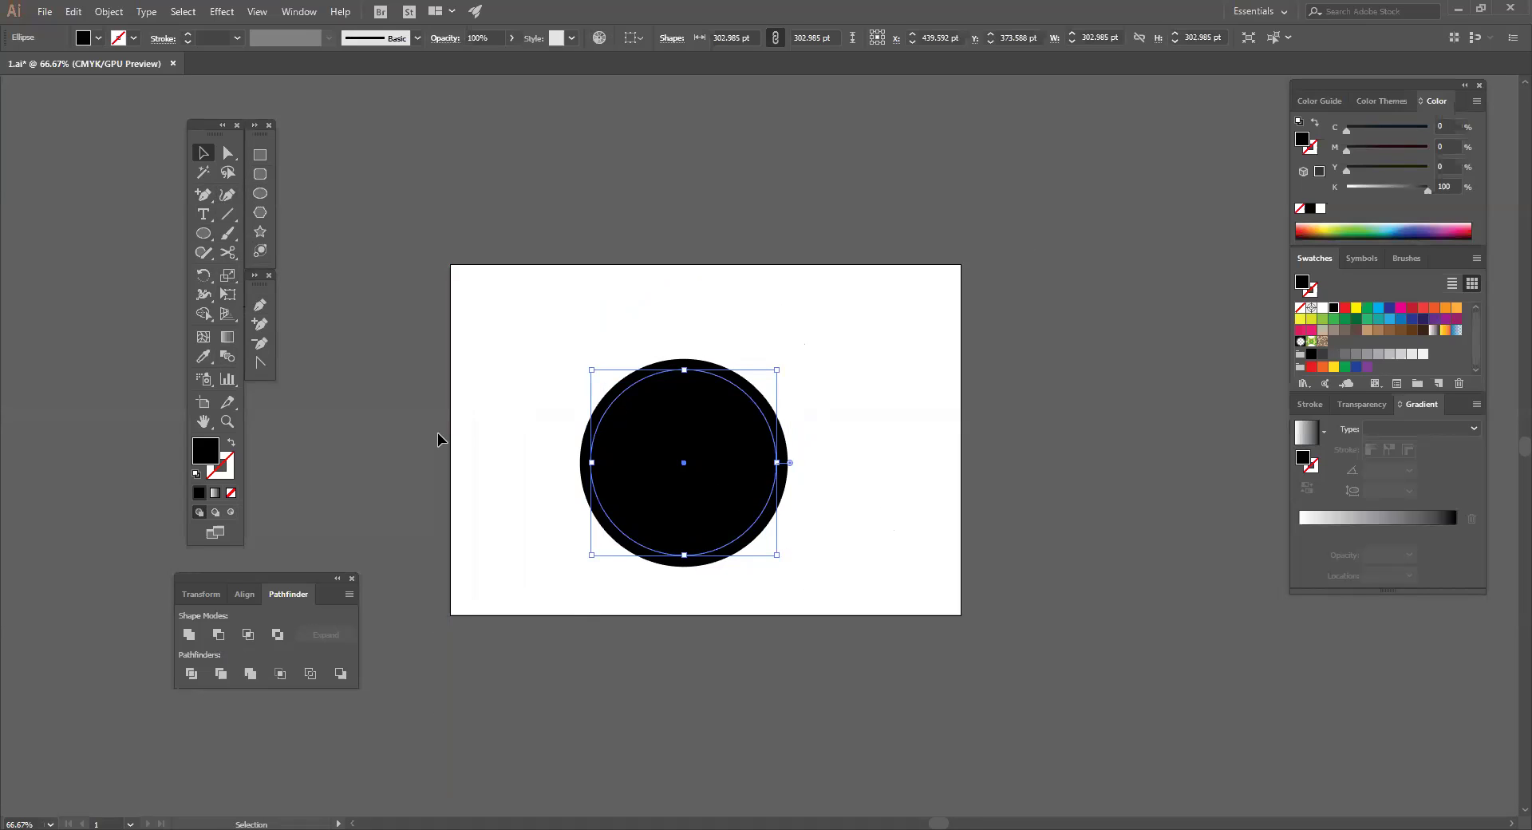
key("ctrl+a")
key("ctrl+8")
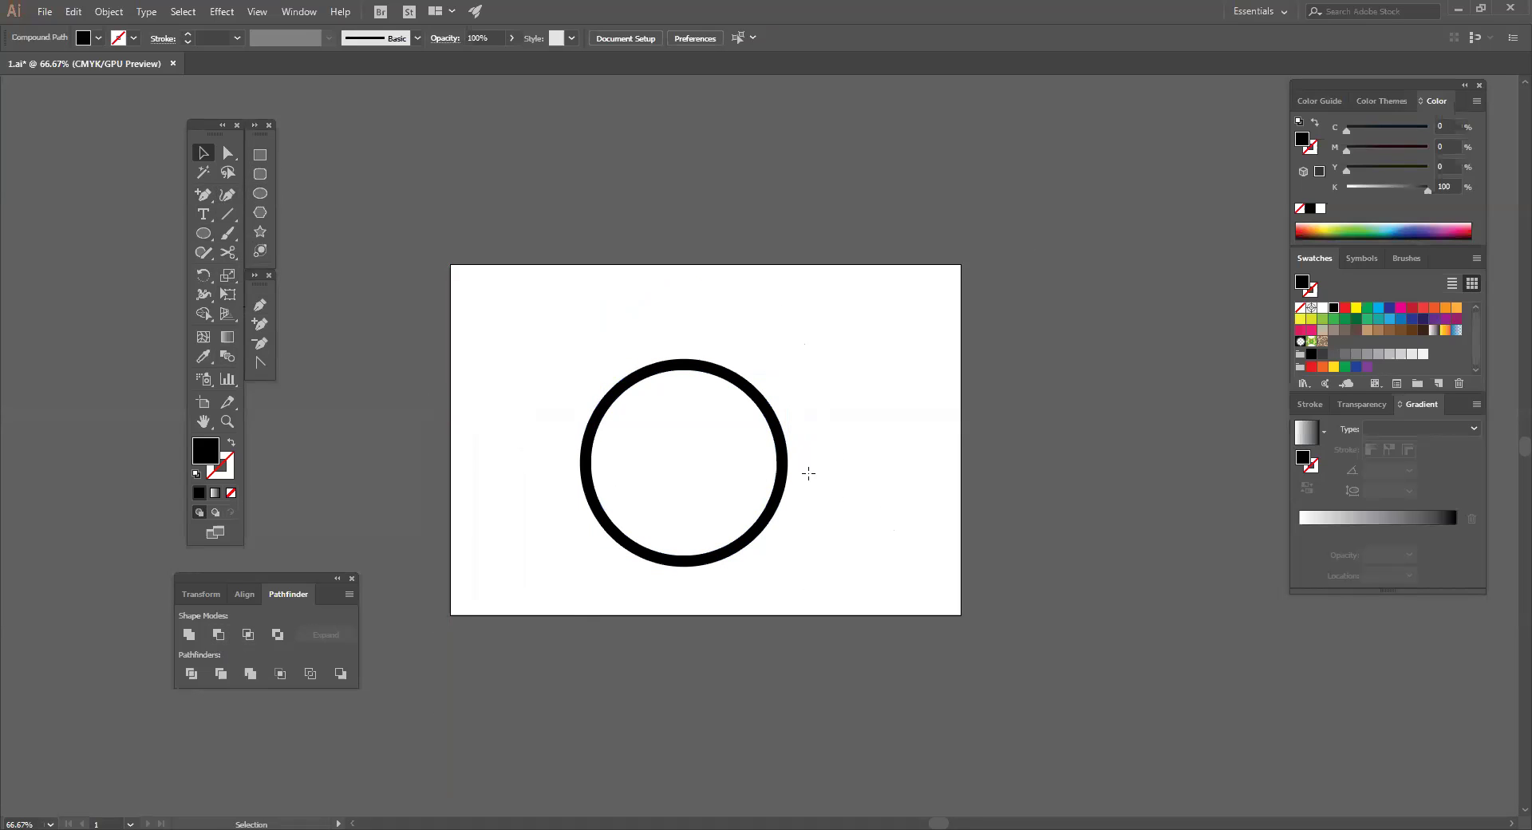
Draw a horizontal bar about 567 × 25.5 pt across the ring and align both shapes to their vertical centre
key("m")
left_click_drag(529, 449, 830, 462)
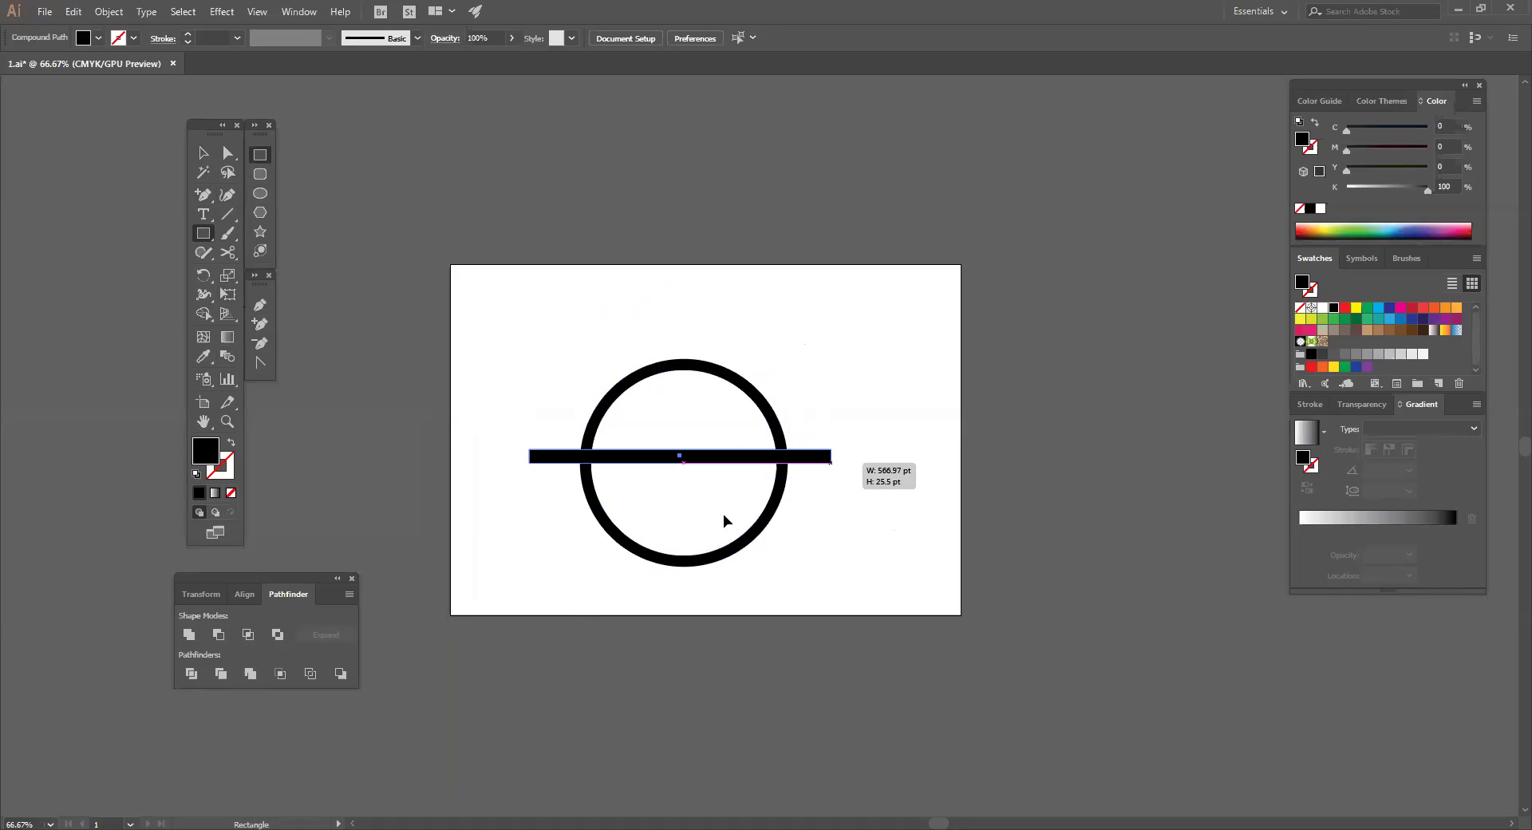
key("v")
left_click_drag(407, 572, 937, 87)
left_click(749, 37)
Subtract the bar from the ring to cut gaps on both sides
left_click(214, 635)
left_click(730, 686)
left_click(787, 511)
left_click(873, 490)
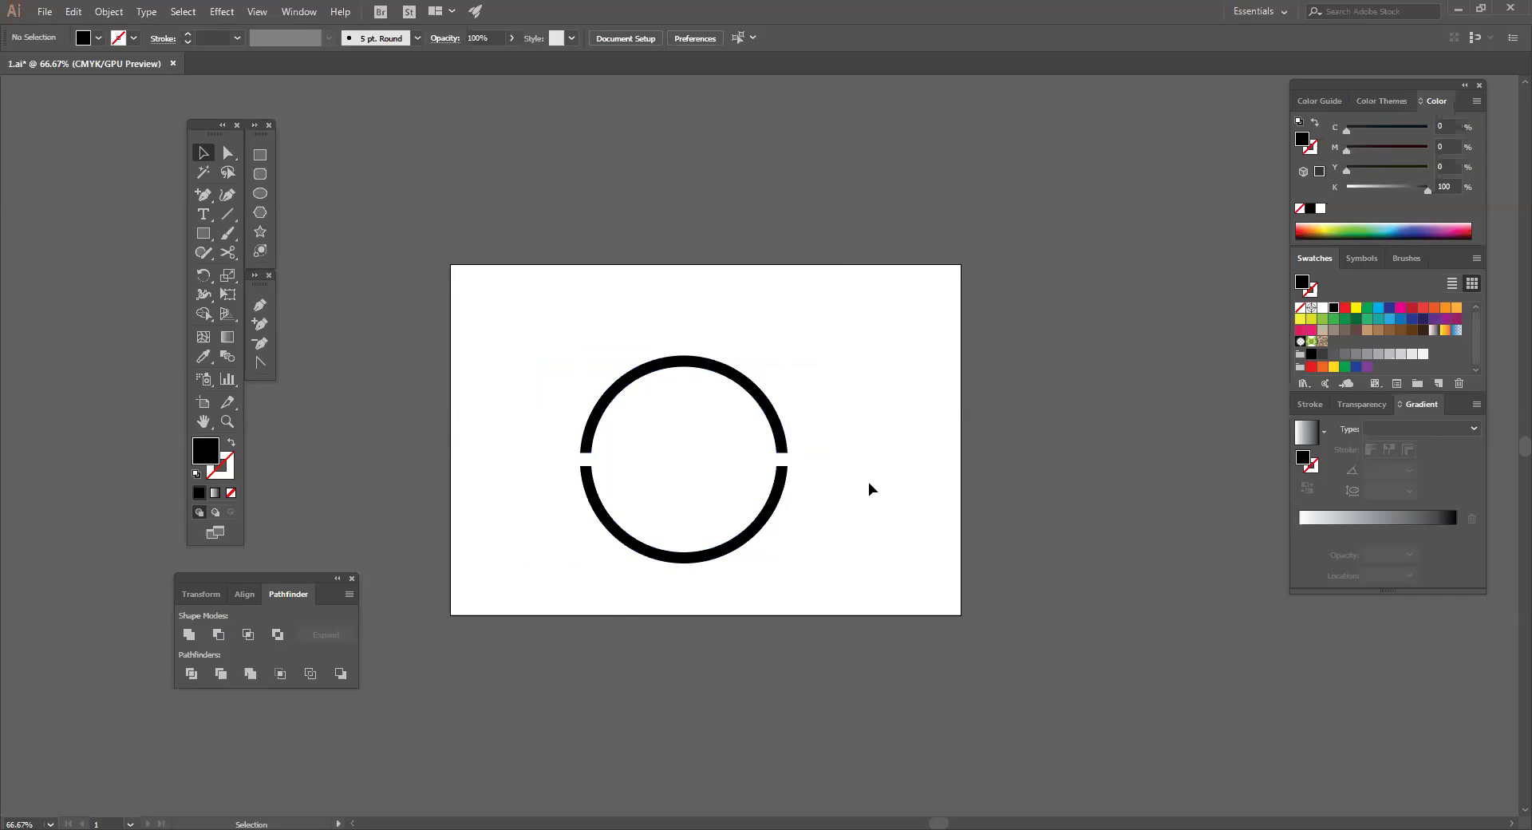
Rotate the split ring exactly 45° counterclockwise so its two gaps lie on the diagonal
left_click(787, 433)
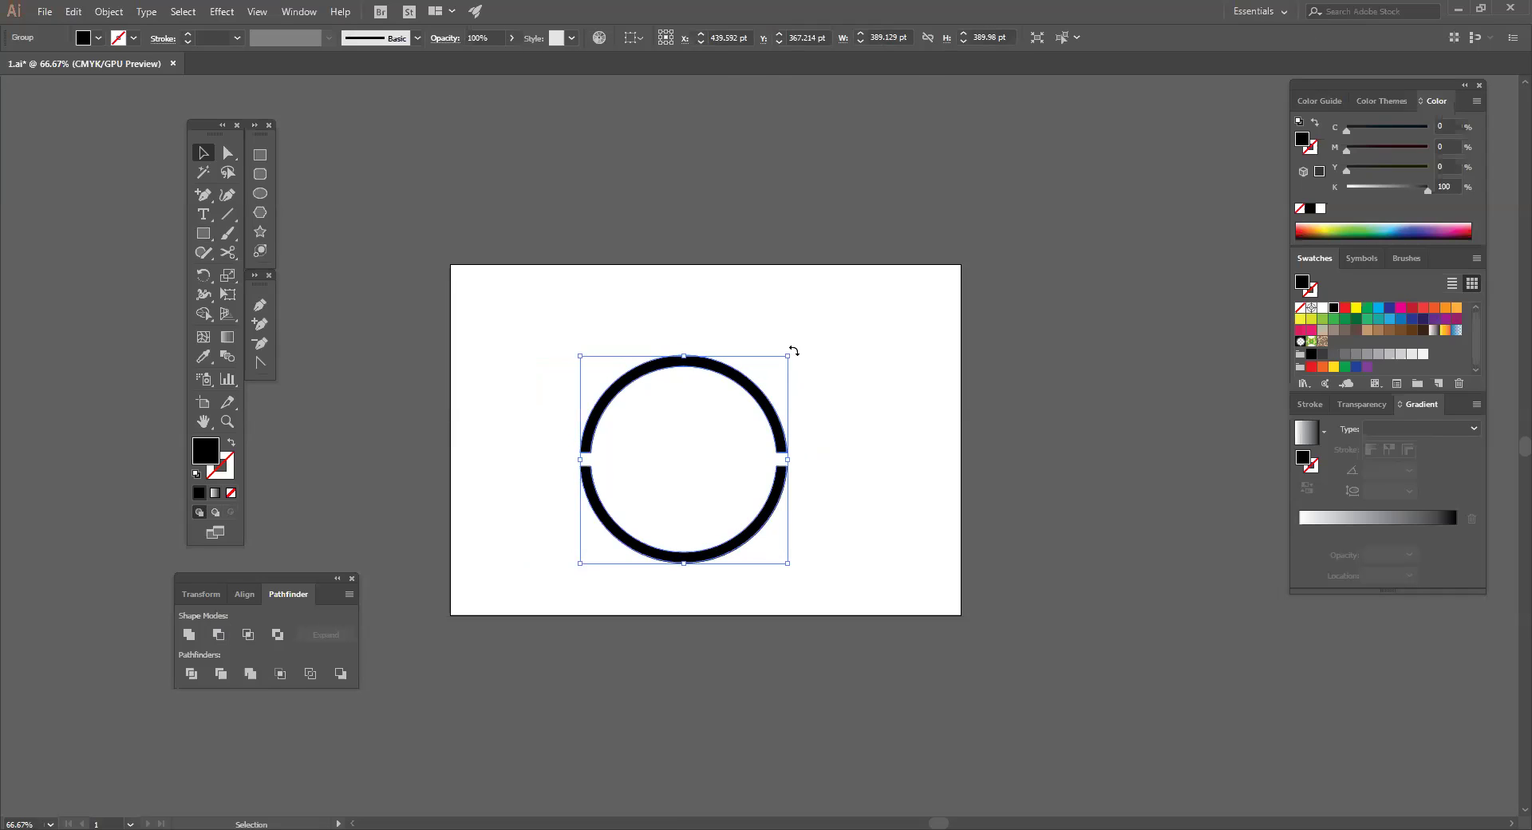
left_click_drag(794, 350, 689, 285)
left_click_drag(783, 357, 705, 266)
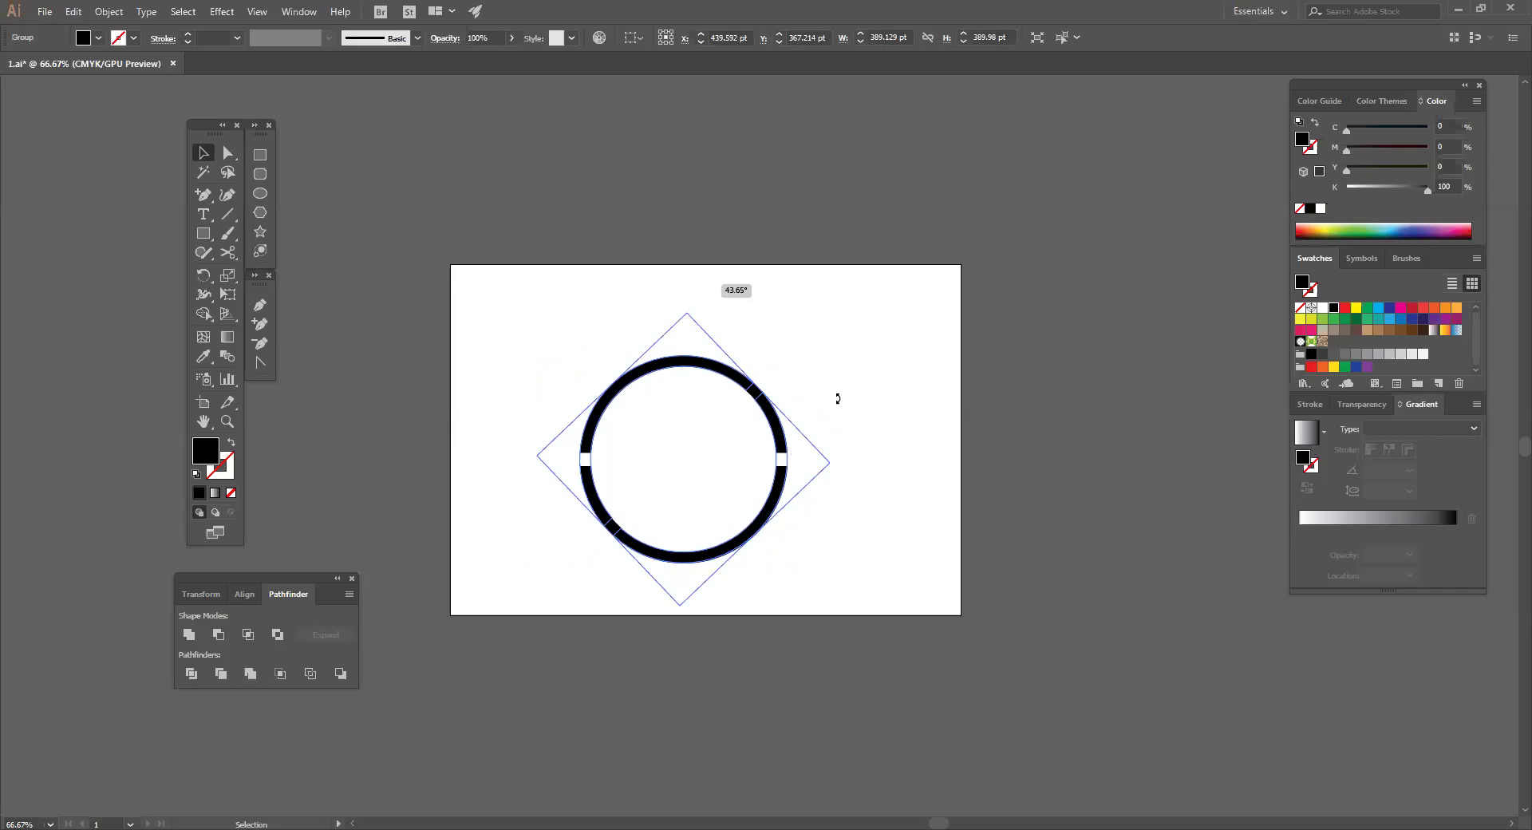
left_click_drag(837, 398, 837, 482)
key("ctrl+z")
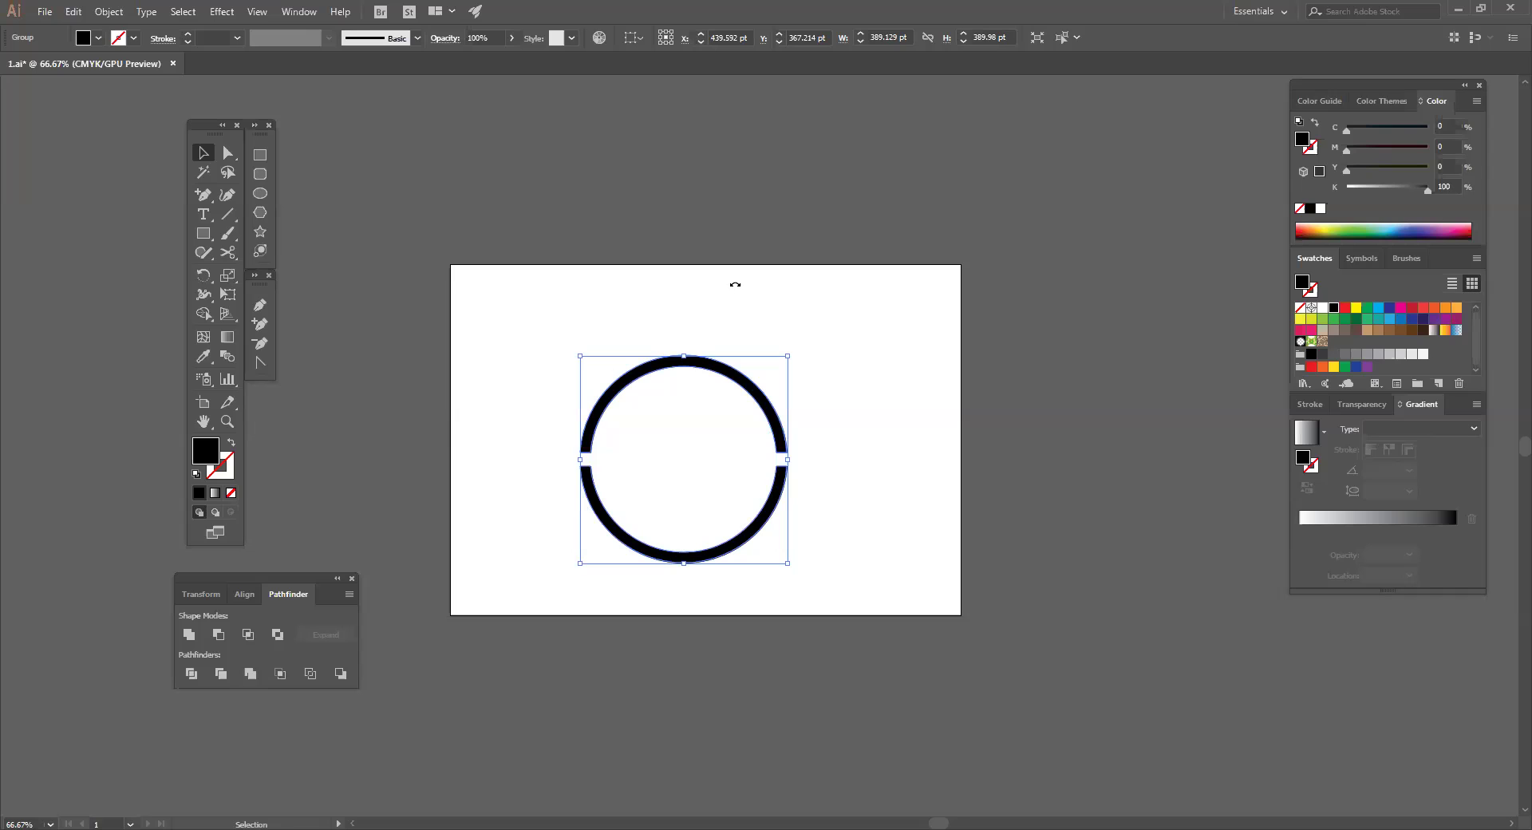
mouse_move(728, 281)
left_mouse_down()
mouse_move(769, 318)
mouse_move(729, 281)
left_mouse_up()
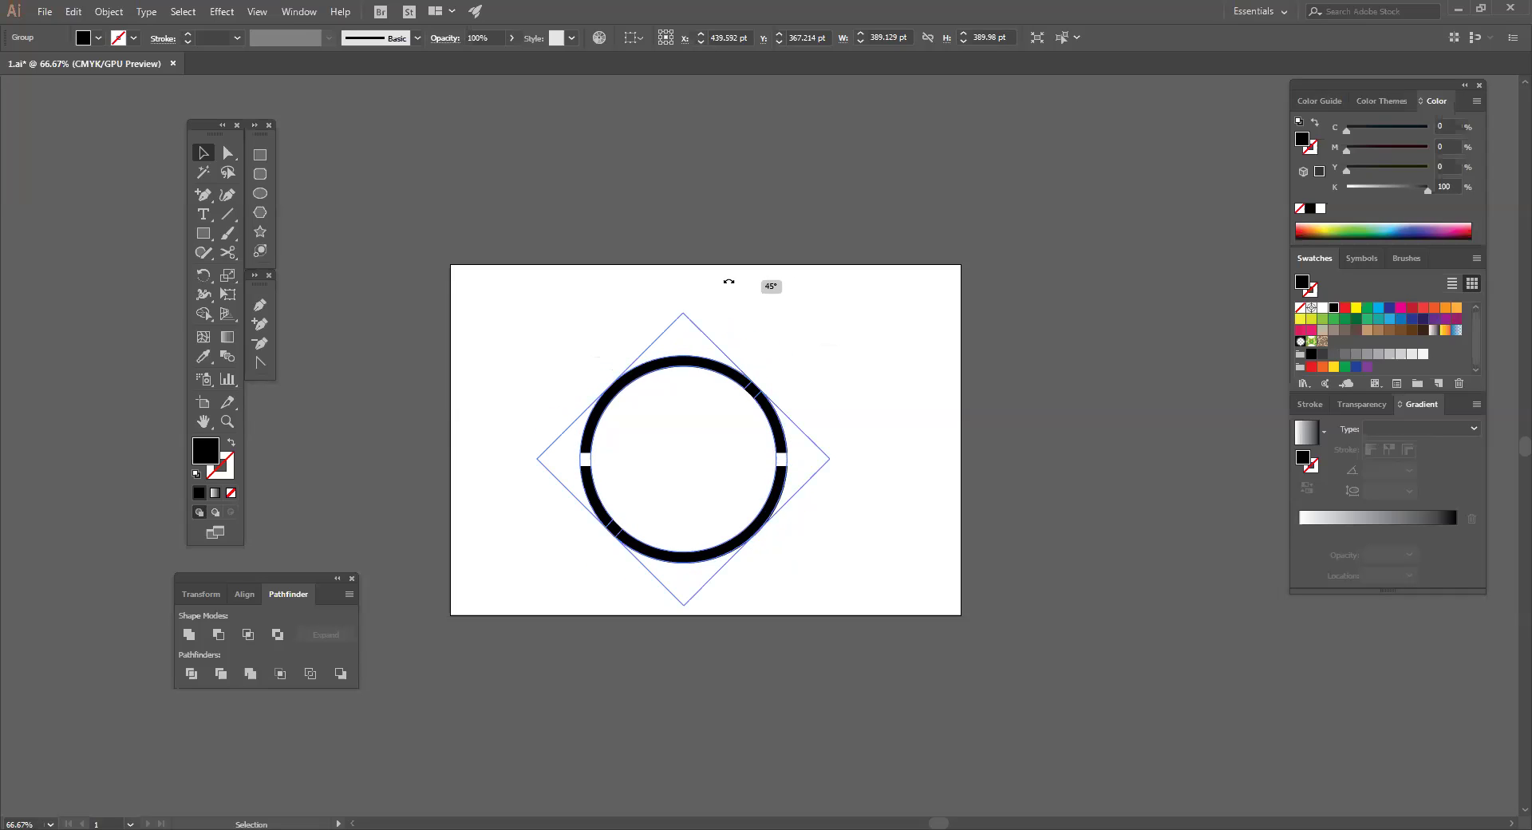
left_click_drag(728, 281, 728, 283)
left_click(867, 554)
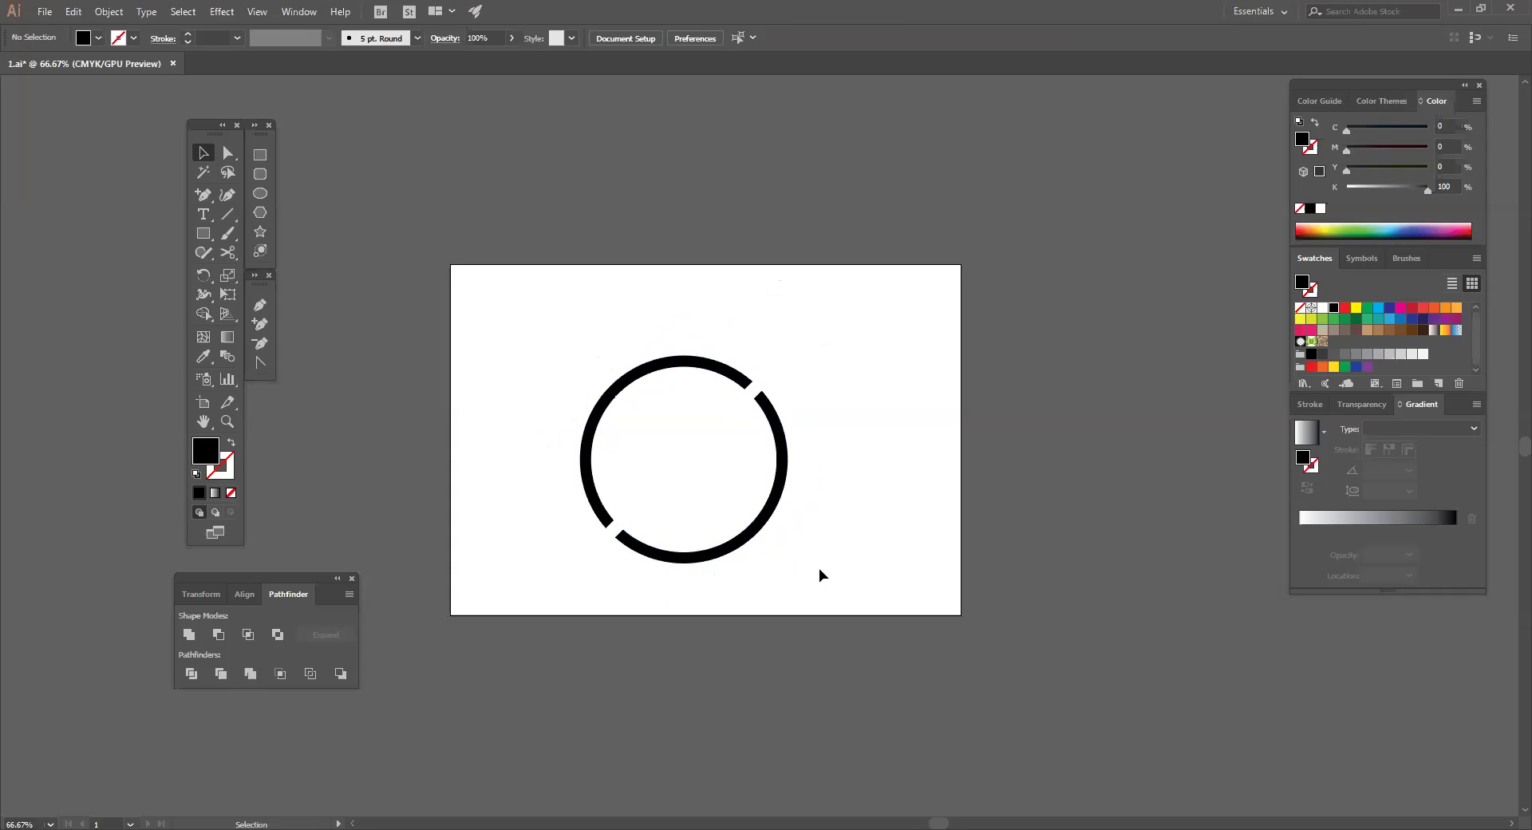
left_click_drag(847, 372, 608, 624)
left_click_drag(831, 417, 897, 573)
left_click(853, 280)
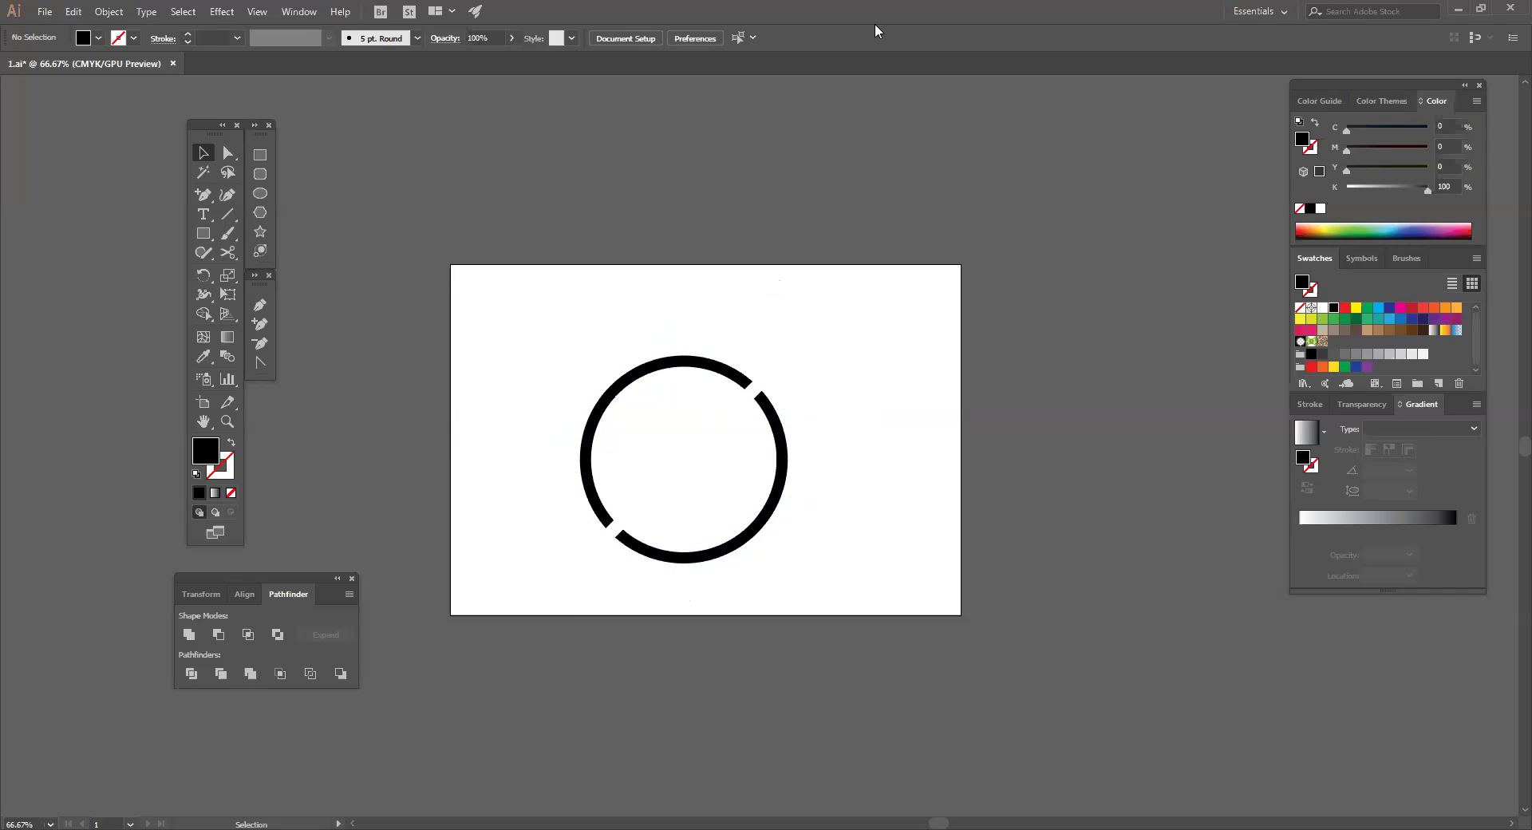
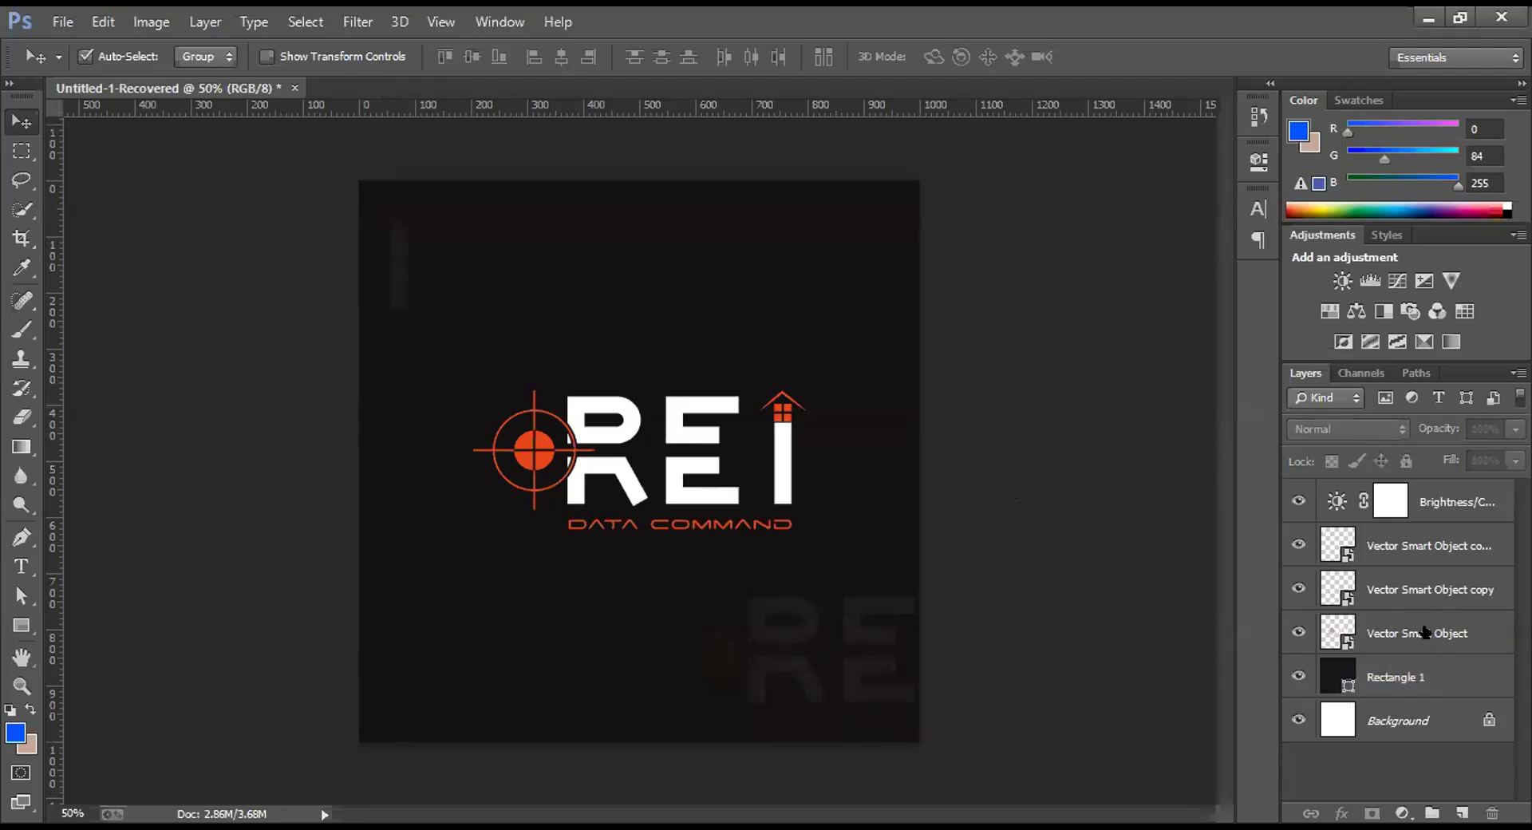
Toggle the Vector Smart Object copy layer's visibility and hide both faint copies of the REI logo
left_click(1412, 591)
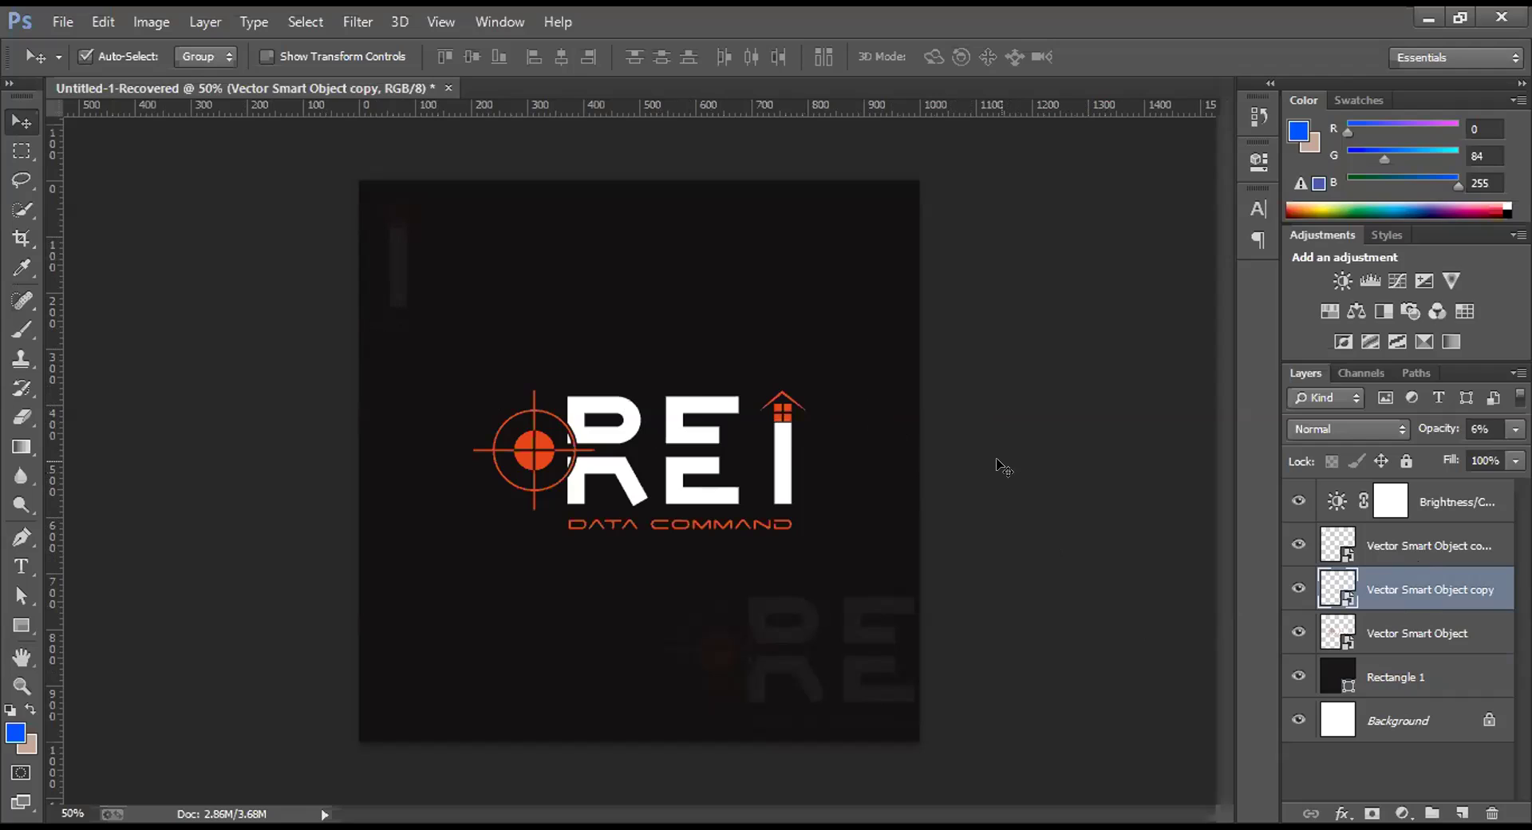
left_click(1293, 590)
left_click(1292, 590)
left_click(1292, 590)
left_click(1292, 590)
left_click(1292, 590)
left_click(1294, 547)
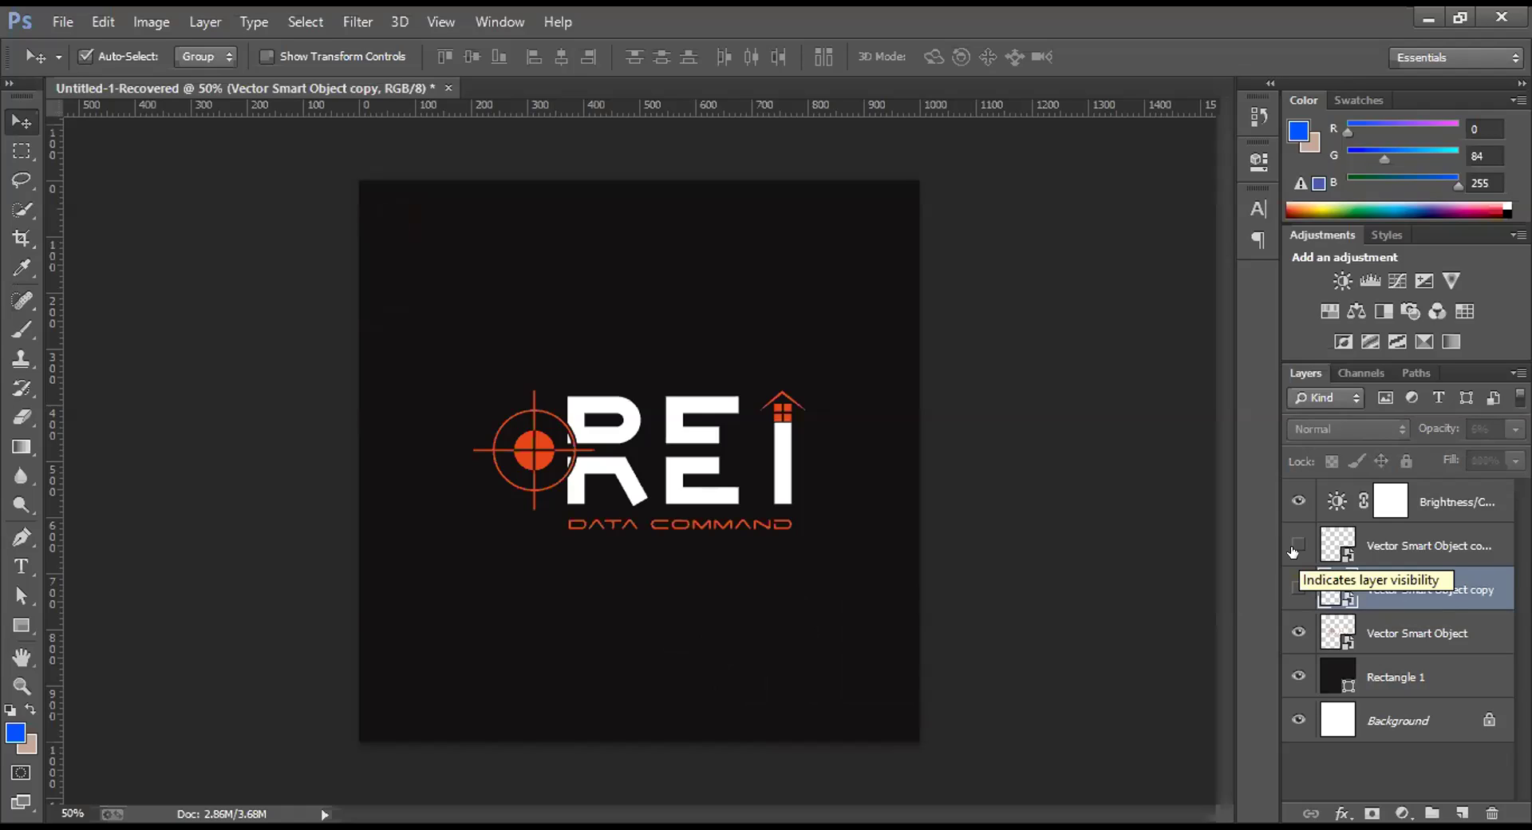
left_click(1142, 619)
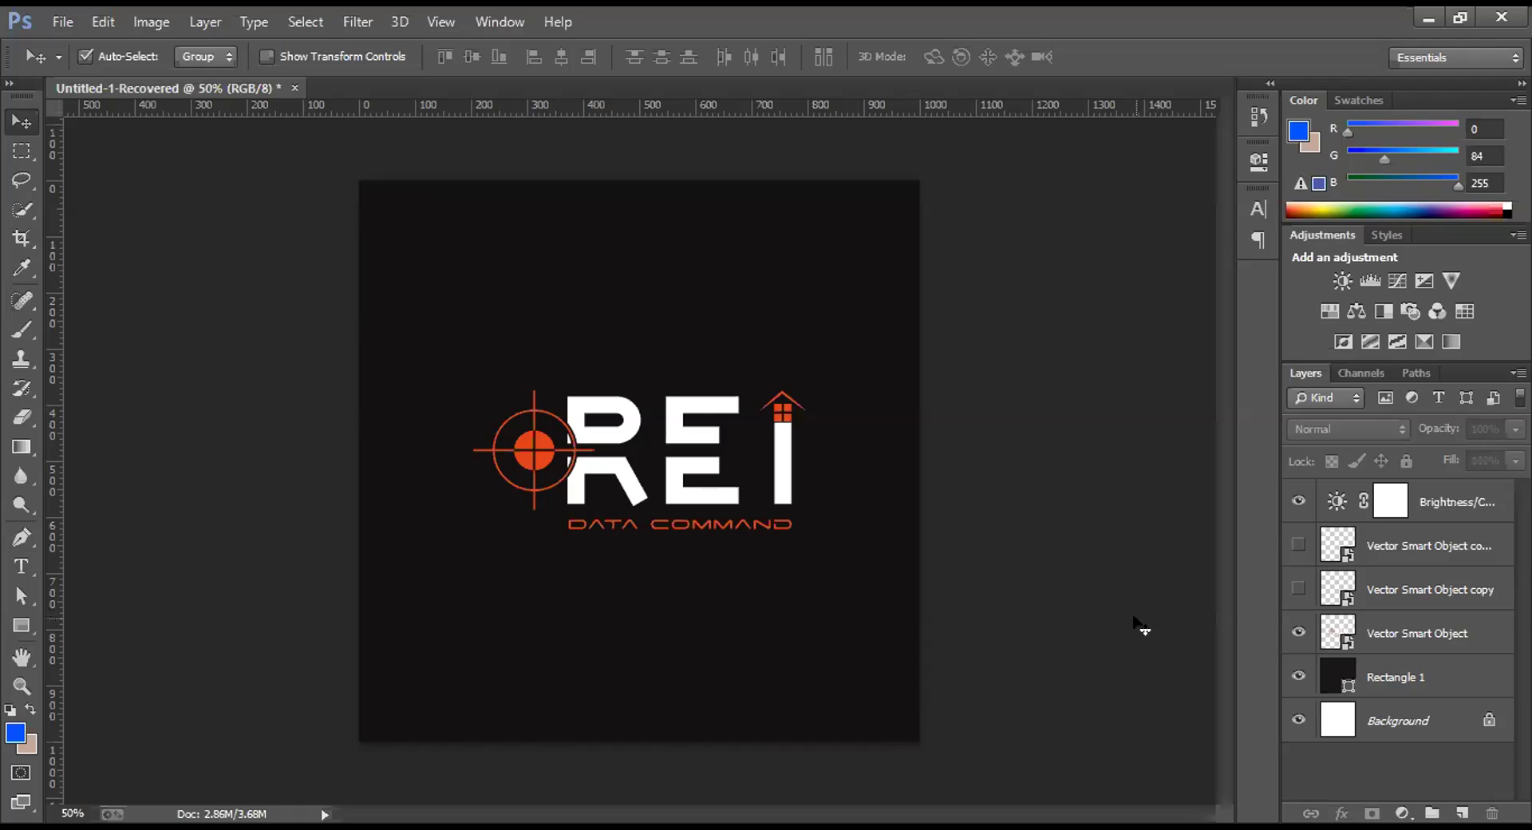
Make both faint background copies of the REI logo visible again
left_click(1299, 589)
left_click(1299, 589)
left_click(1299, 589)
left_click(1298, 545)
left_click(1299, 545)
left_click(1295, 545)
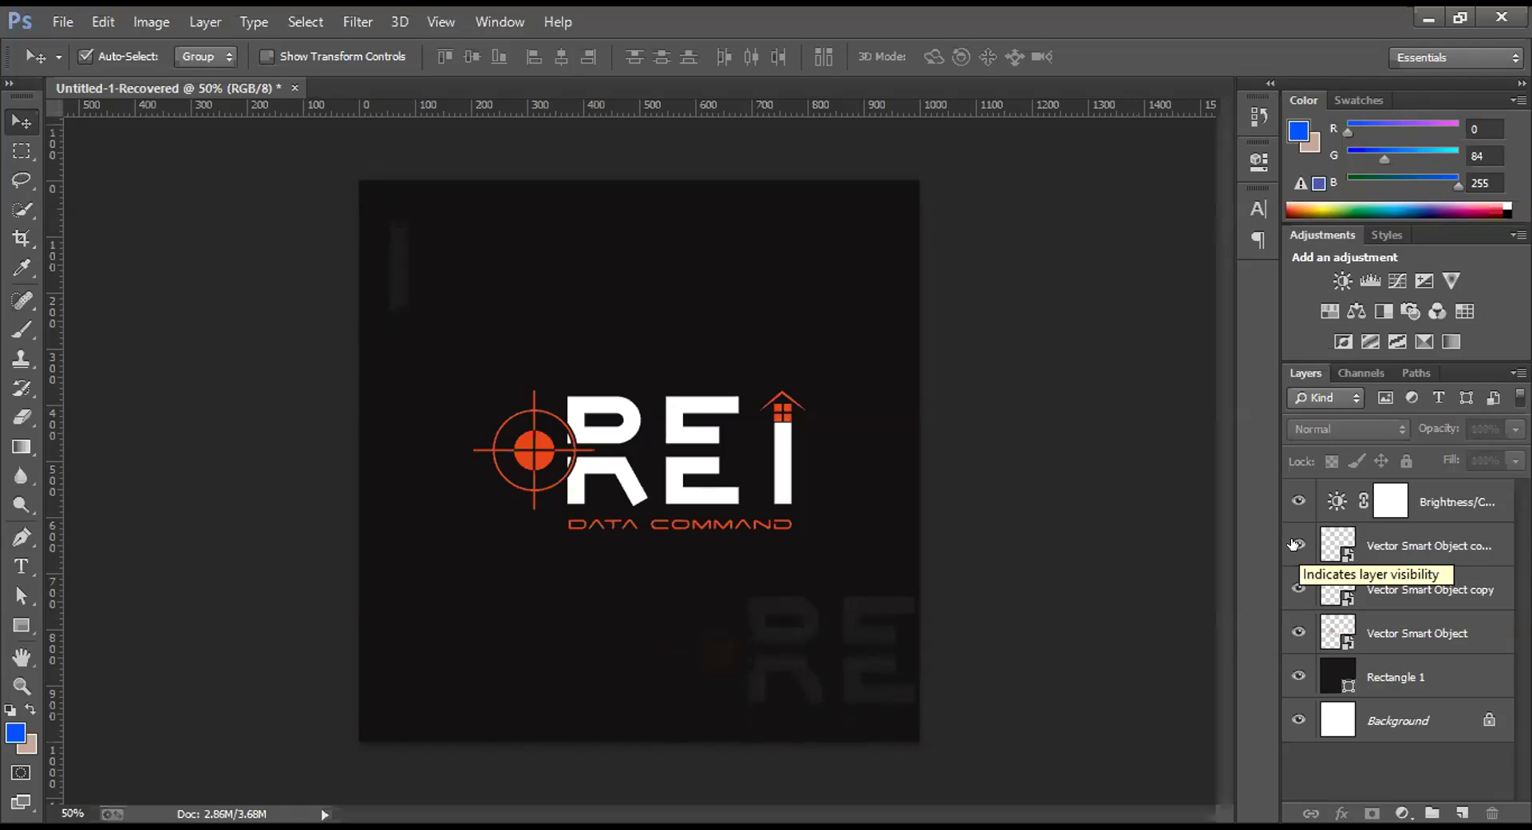
Lower the opacity of the Vector Smart Object copy 2 layer and set the Vector Smart Object copy layer to 2%
left_click(1379, 545)
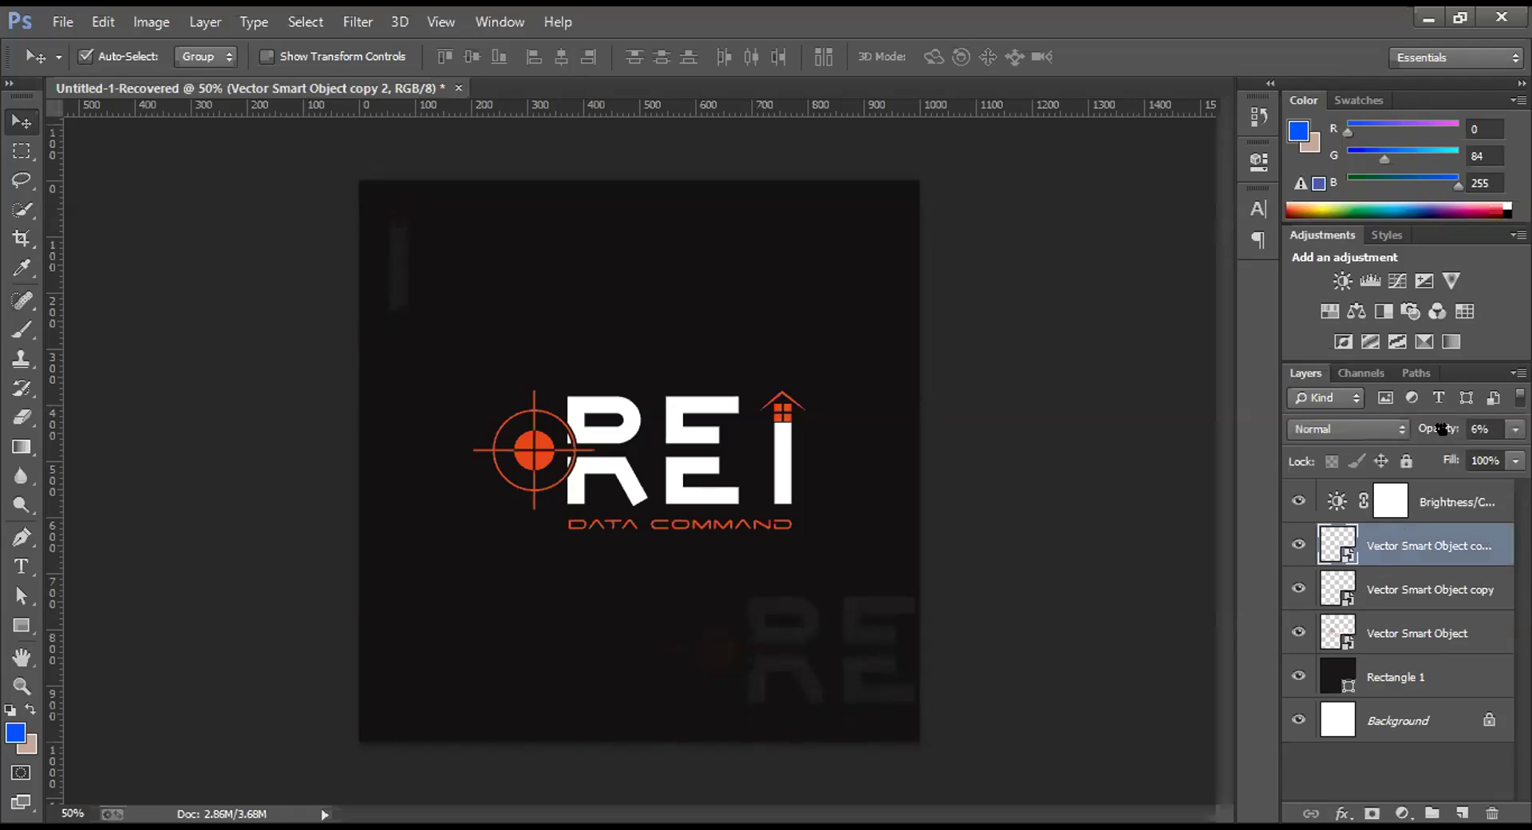
left_click_drag(1433, 432, 1430, 433)
left_click(1401, 594)
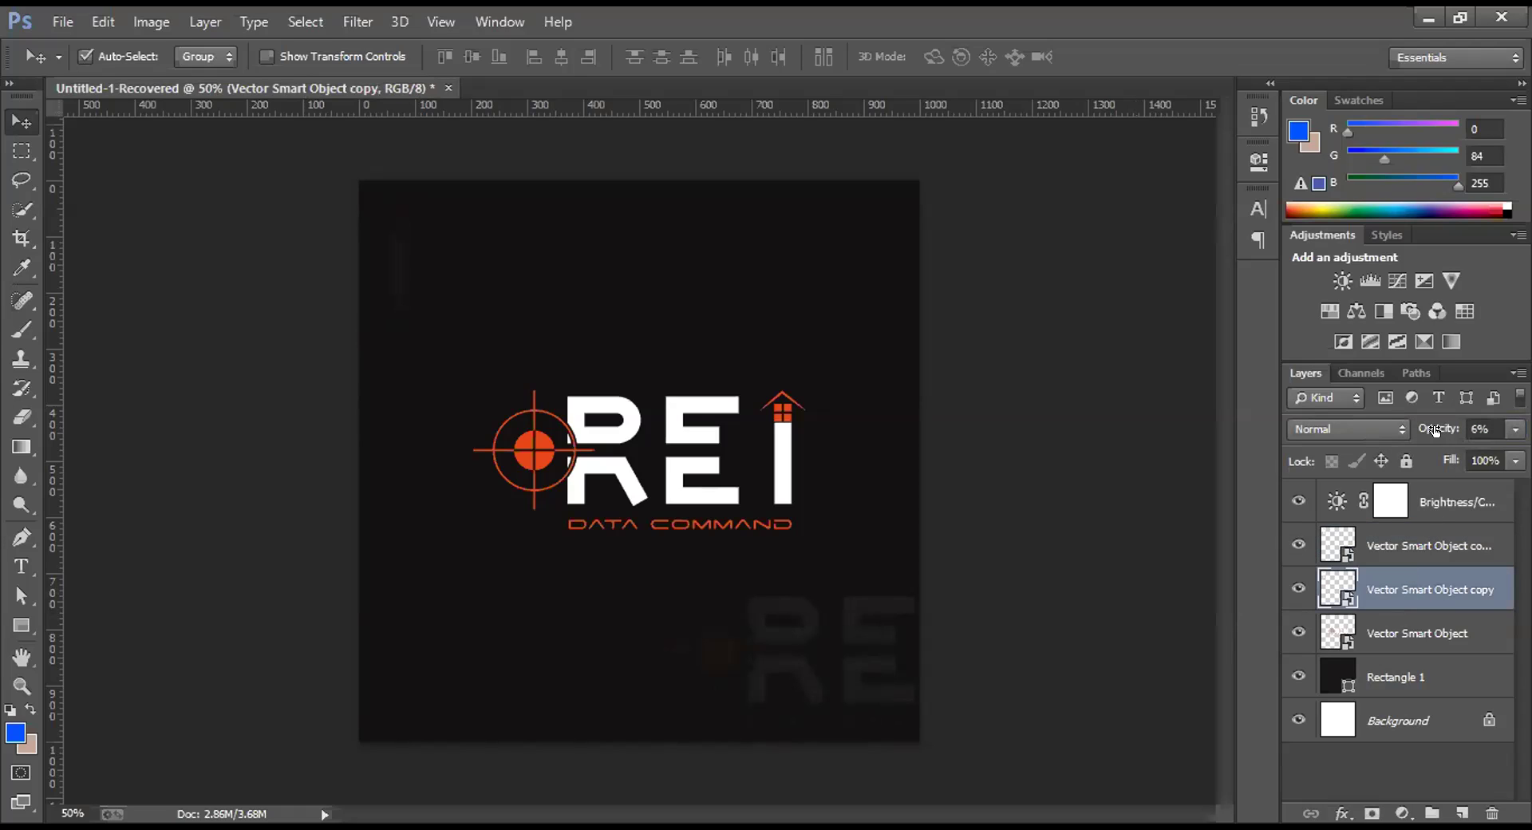
left_click_drag(1434, 431, 1428, 431)
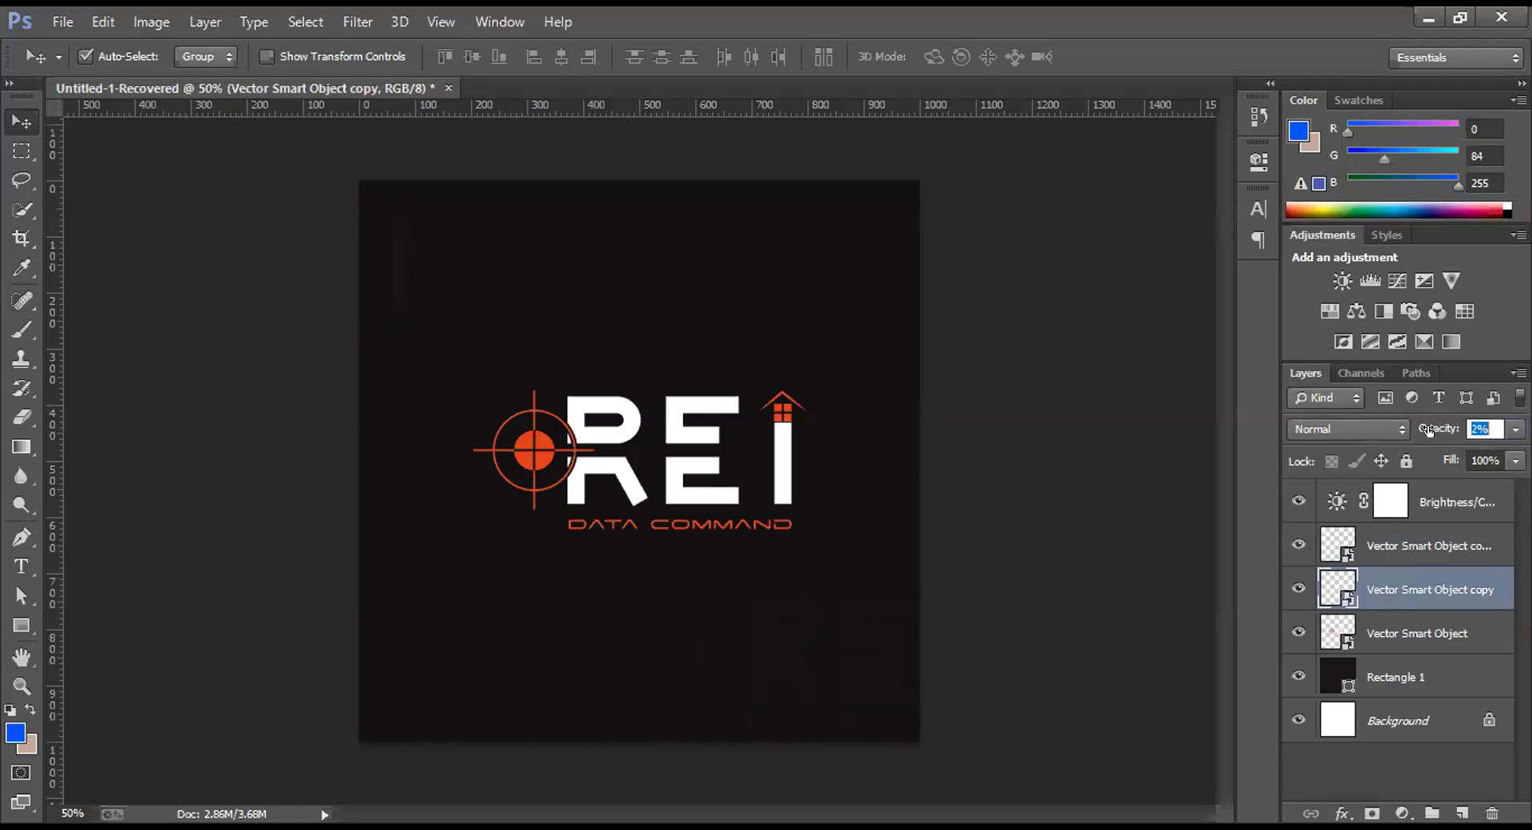
key("Return")
Raise the Vector Smart Object copy layer's opacity to 6% and the Vector Smart Object copy 2 layer's to about 5%
left_click_drag(1430, 428, 1432, 429)
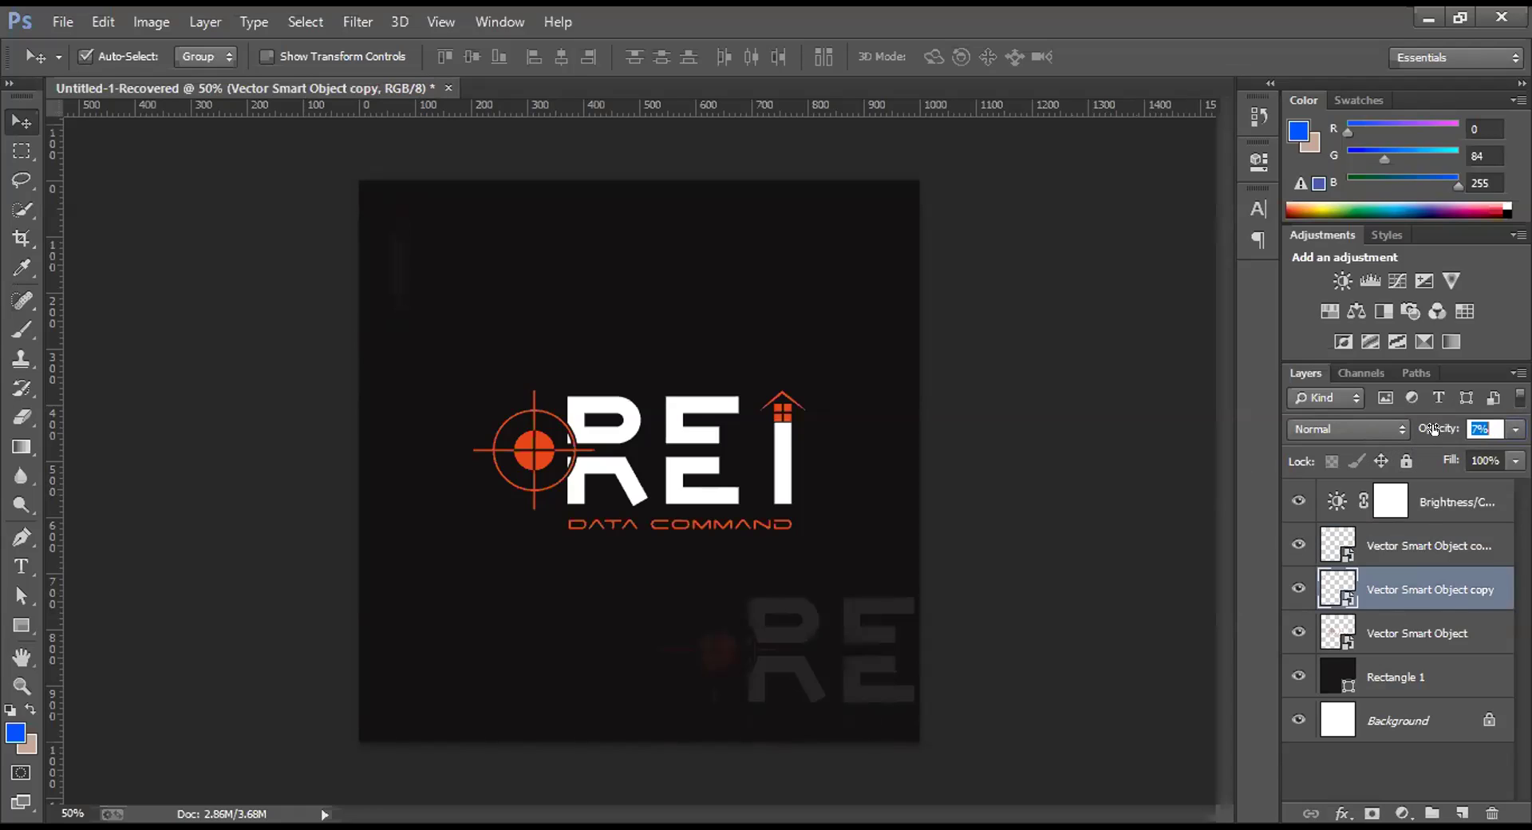
key("Return")
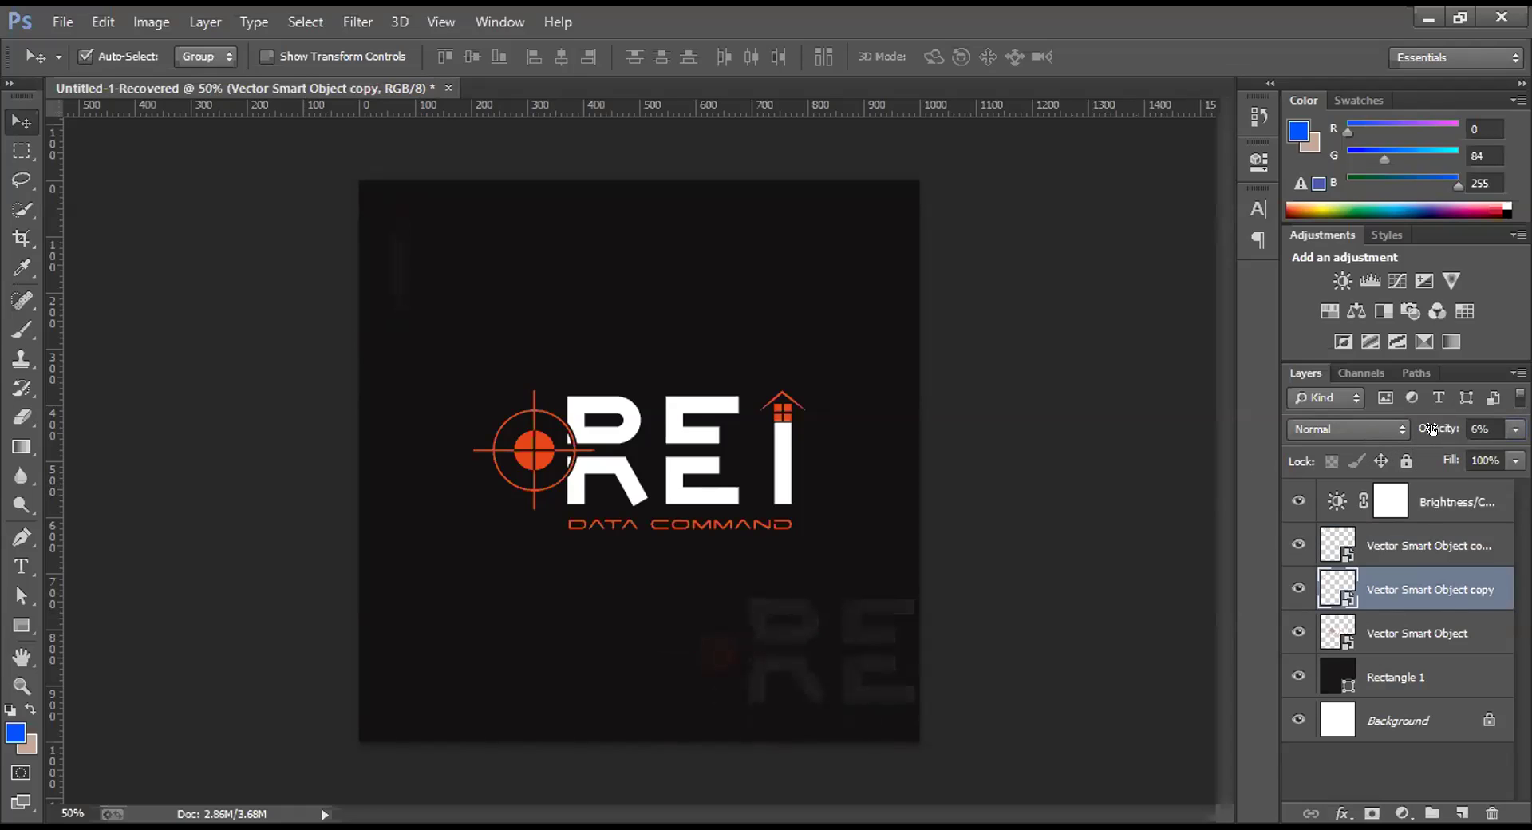
left_click(1406, 543)
left_click_drag(1431, 430, 1431, 431)
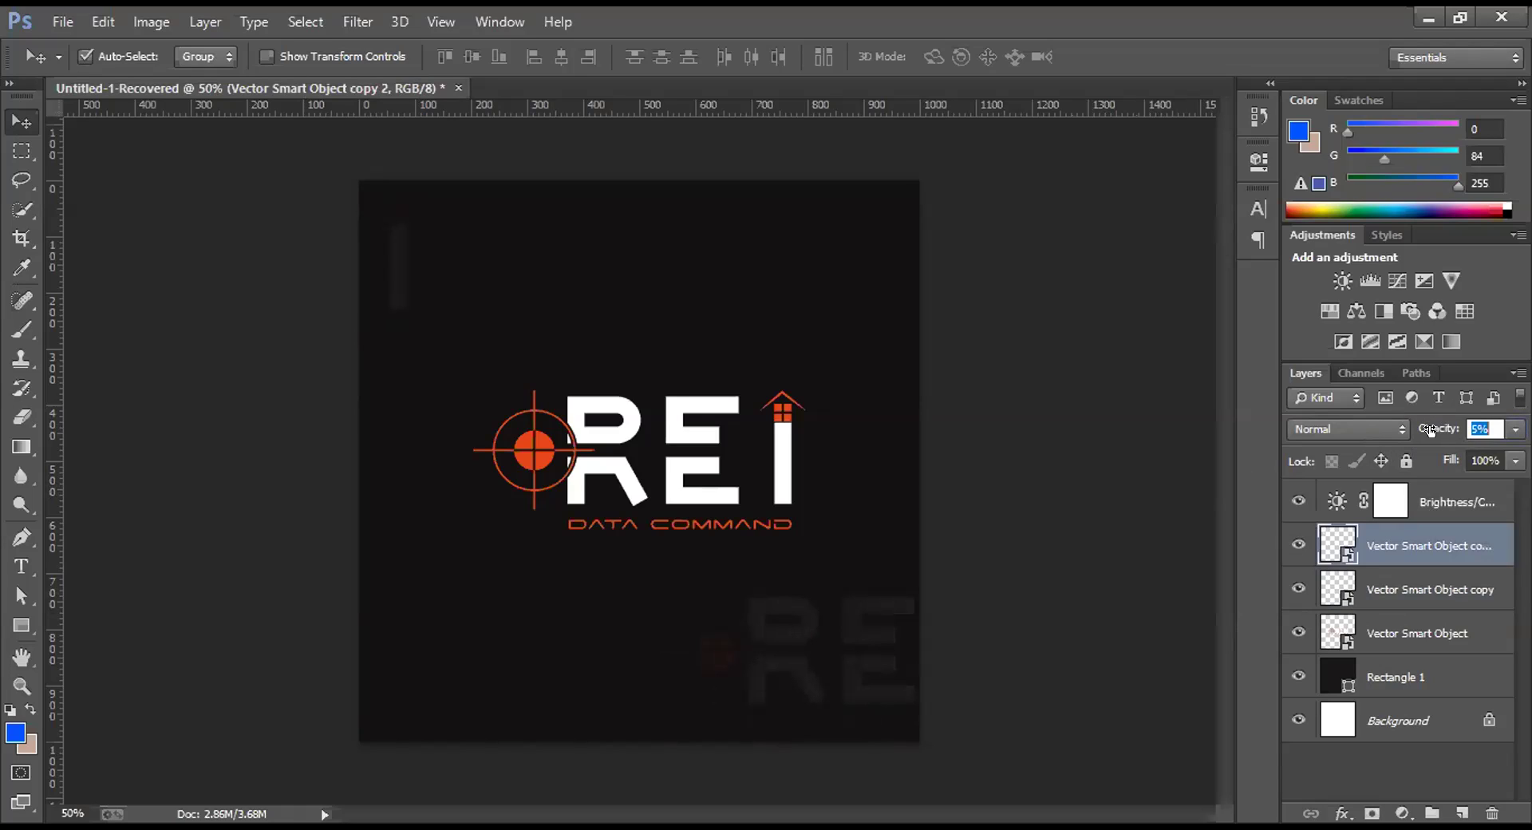
left_click_drag(1431, 431, 1432, 431)
key("Return")
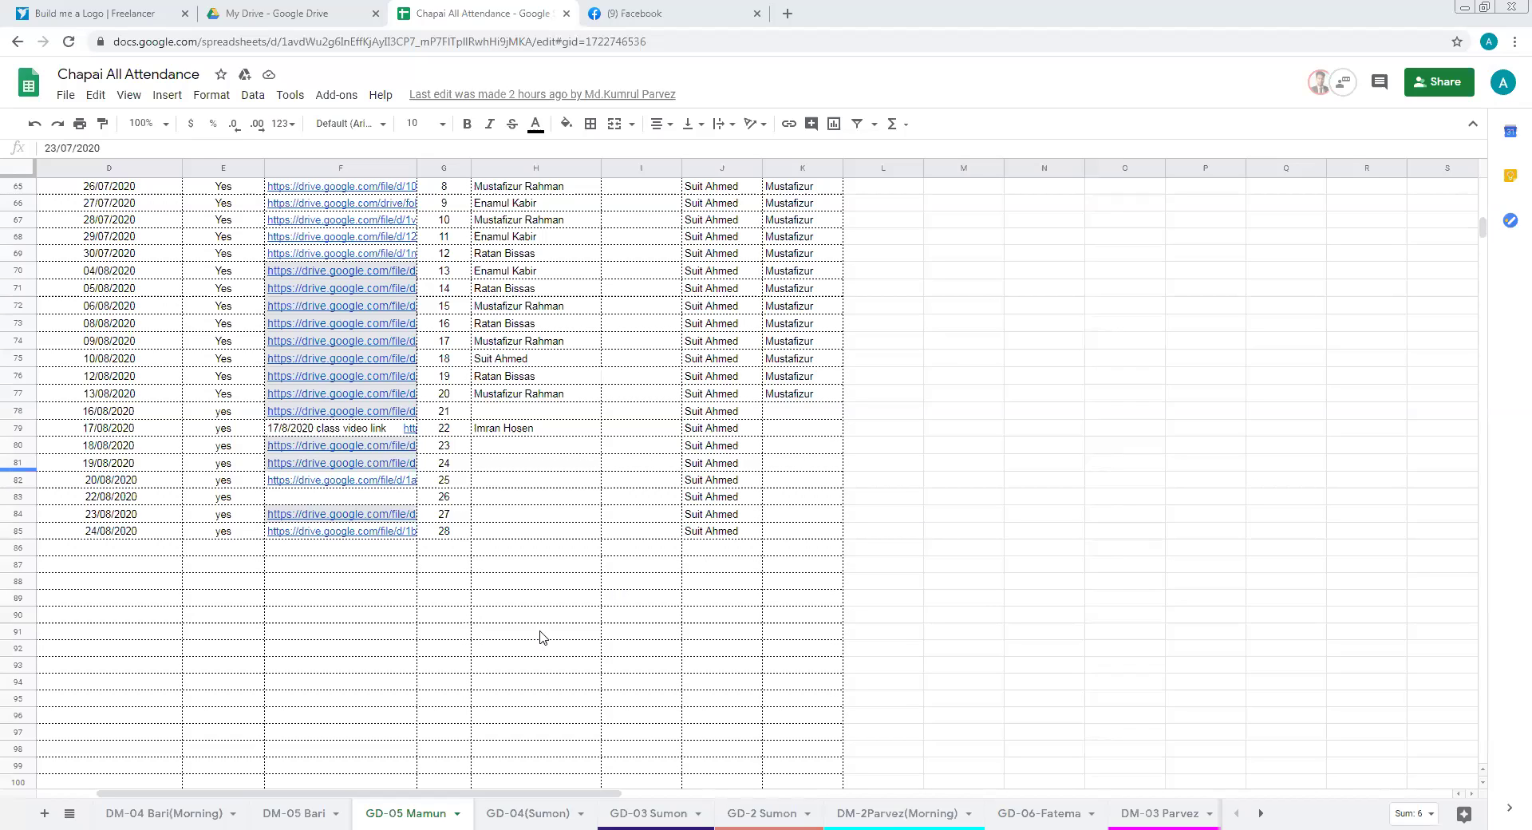
In the Chapai All Attendance spreadsheet, enter "no" for the first two students under Class-31, in cells AM8 and AM9
scroll(471, 790, "up", 7)
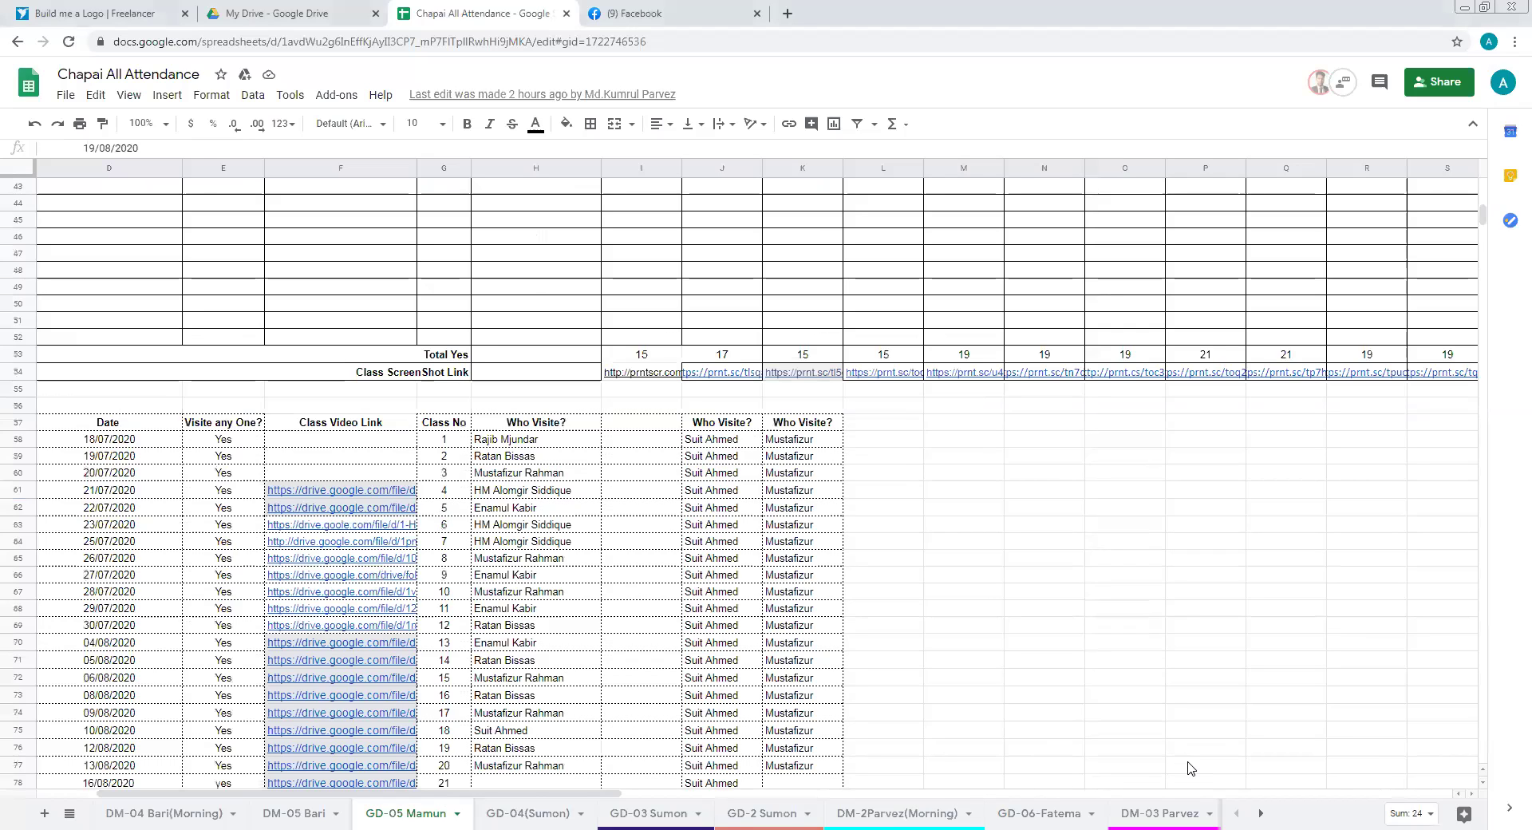
scroll(1133, 727, "up", 6)
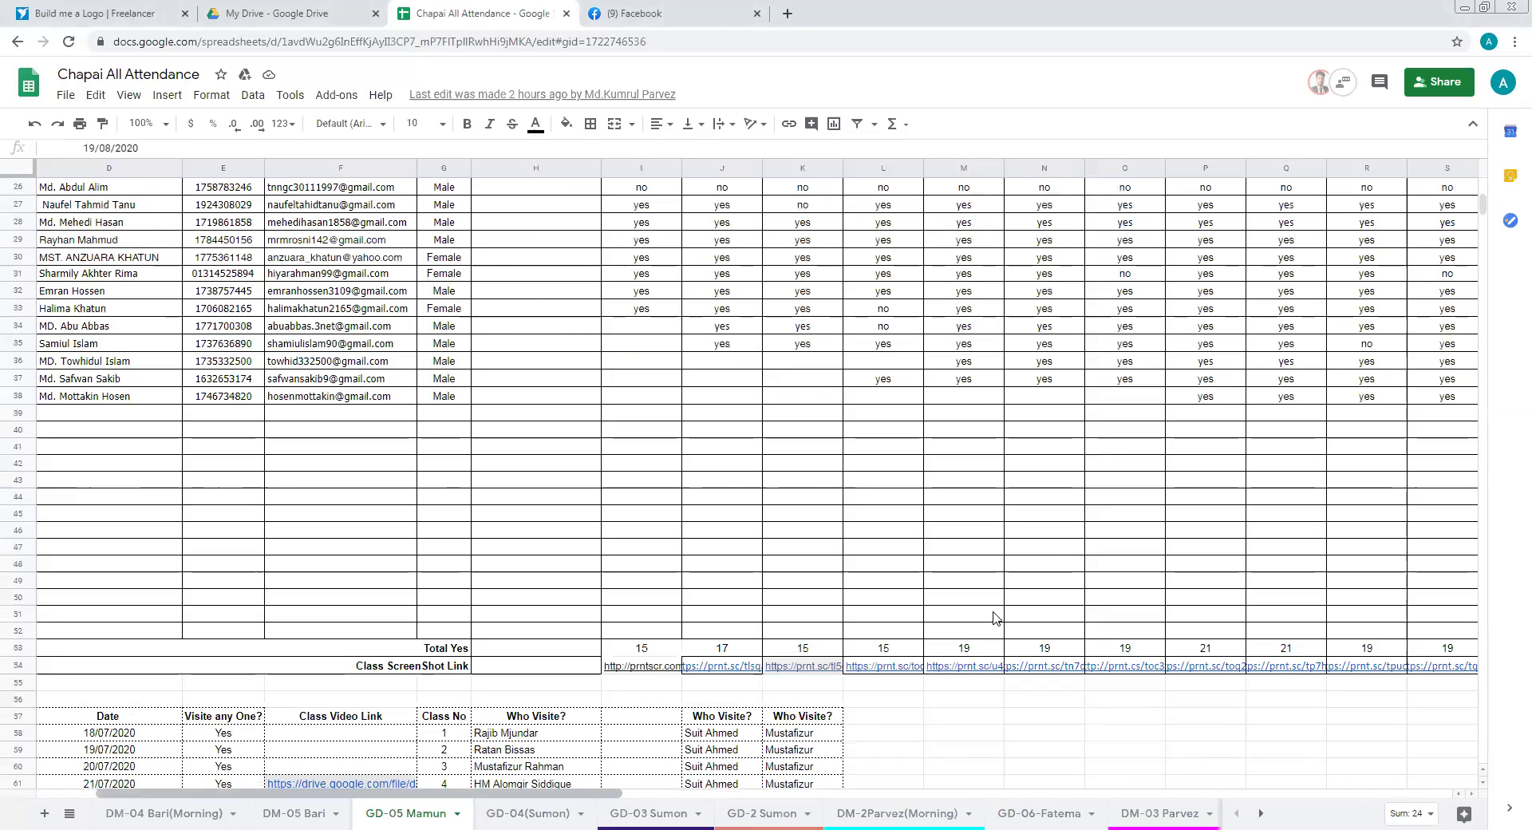
scroll(1057, 534, "right", 10)
scroll(1058, 536, "up", 8)
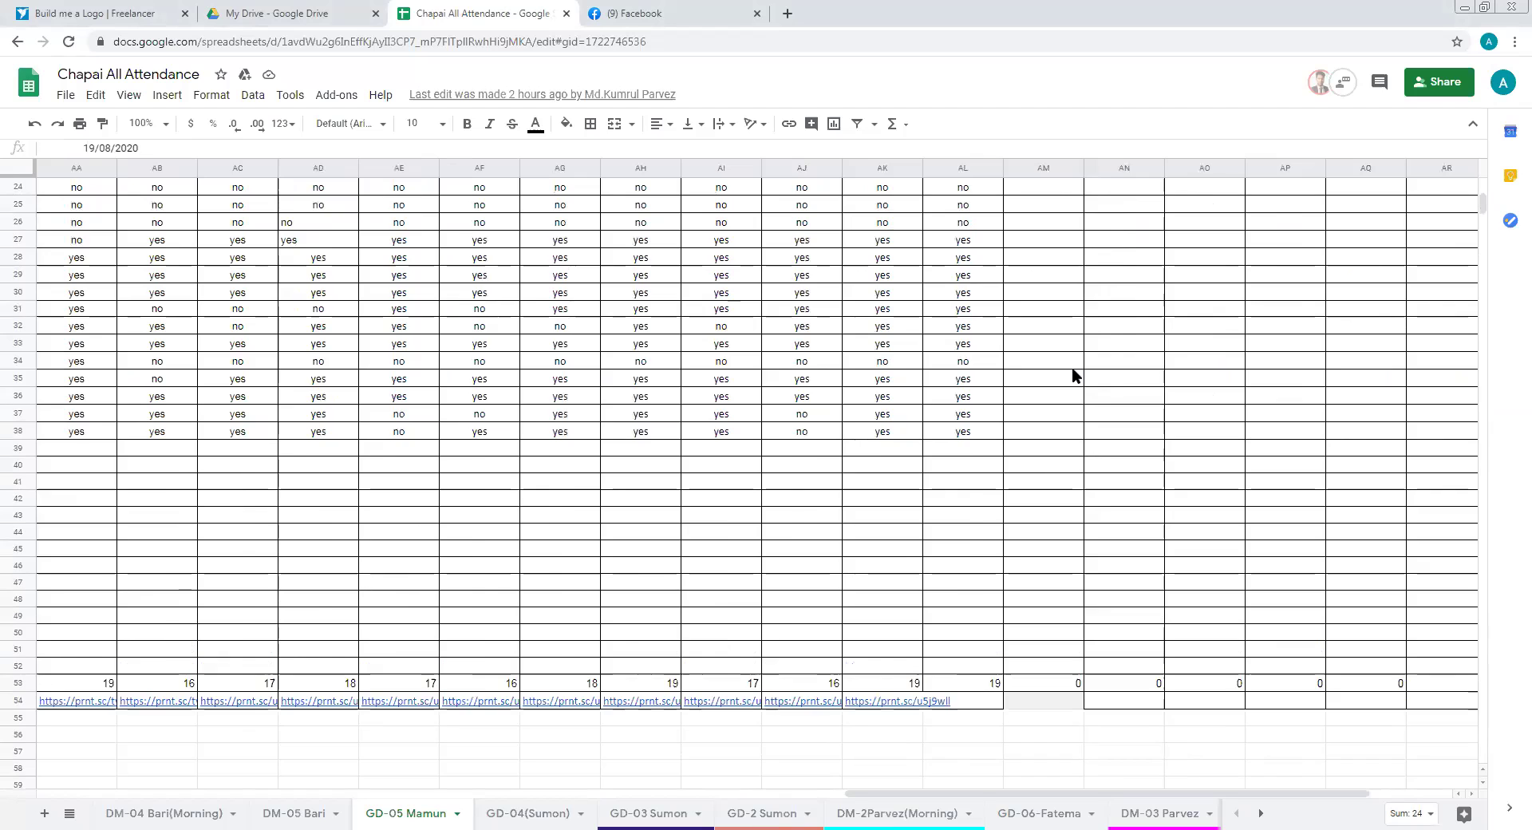
left_click(1050, 329)
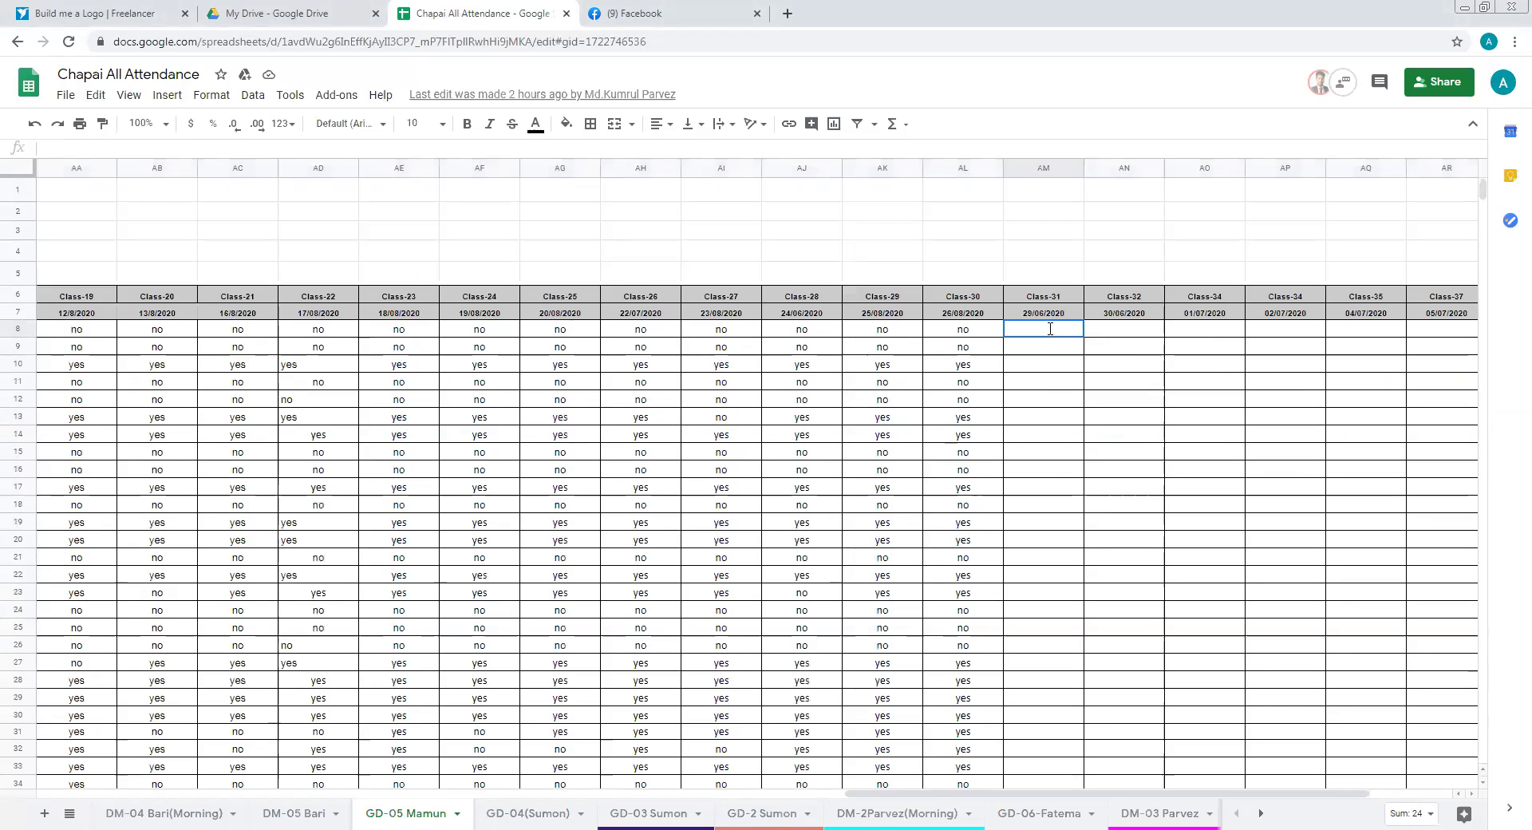
type("n")
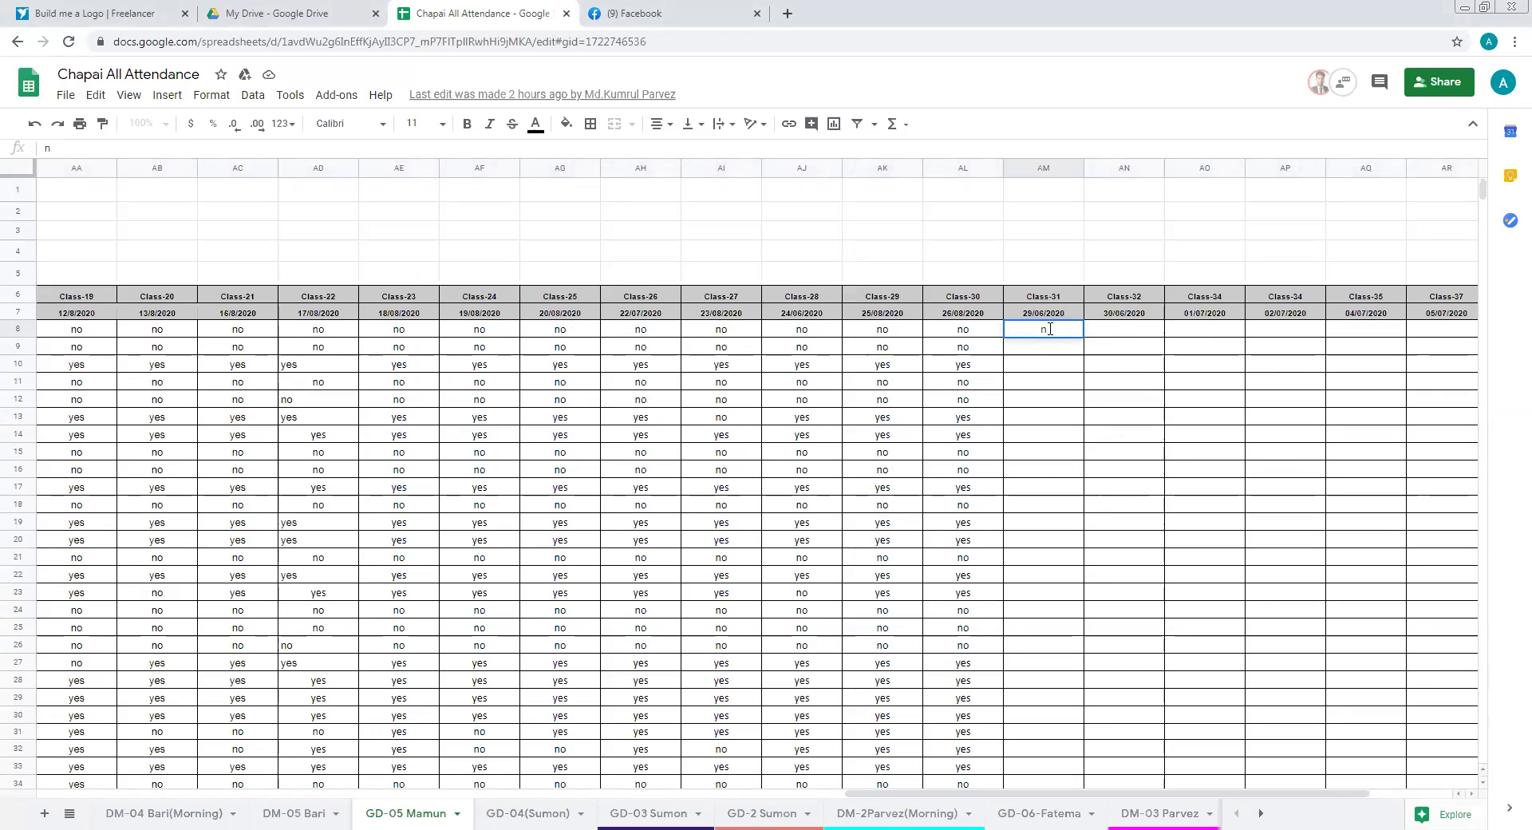
type("o")
left_click(1058, 349)
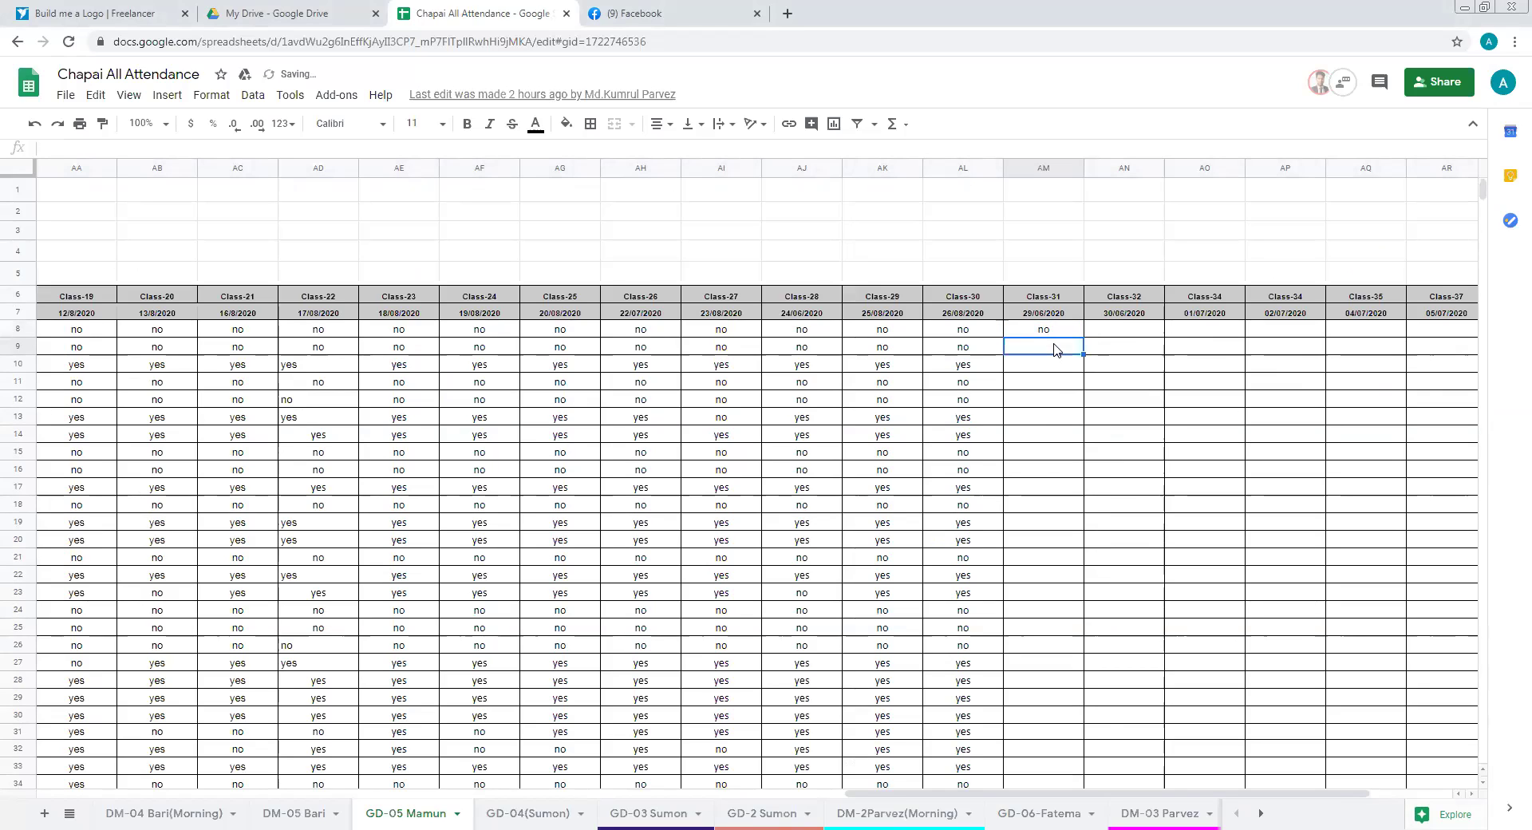
type("n")
type("o")
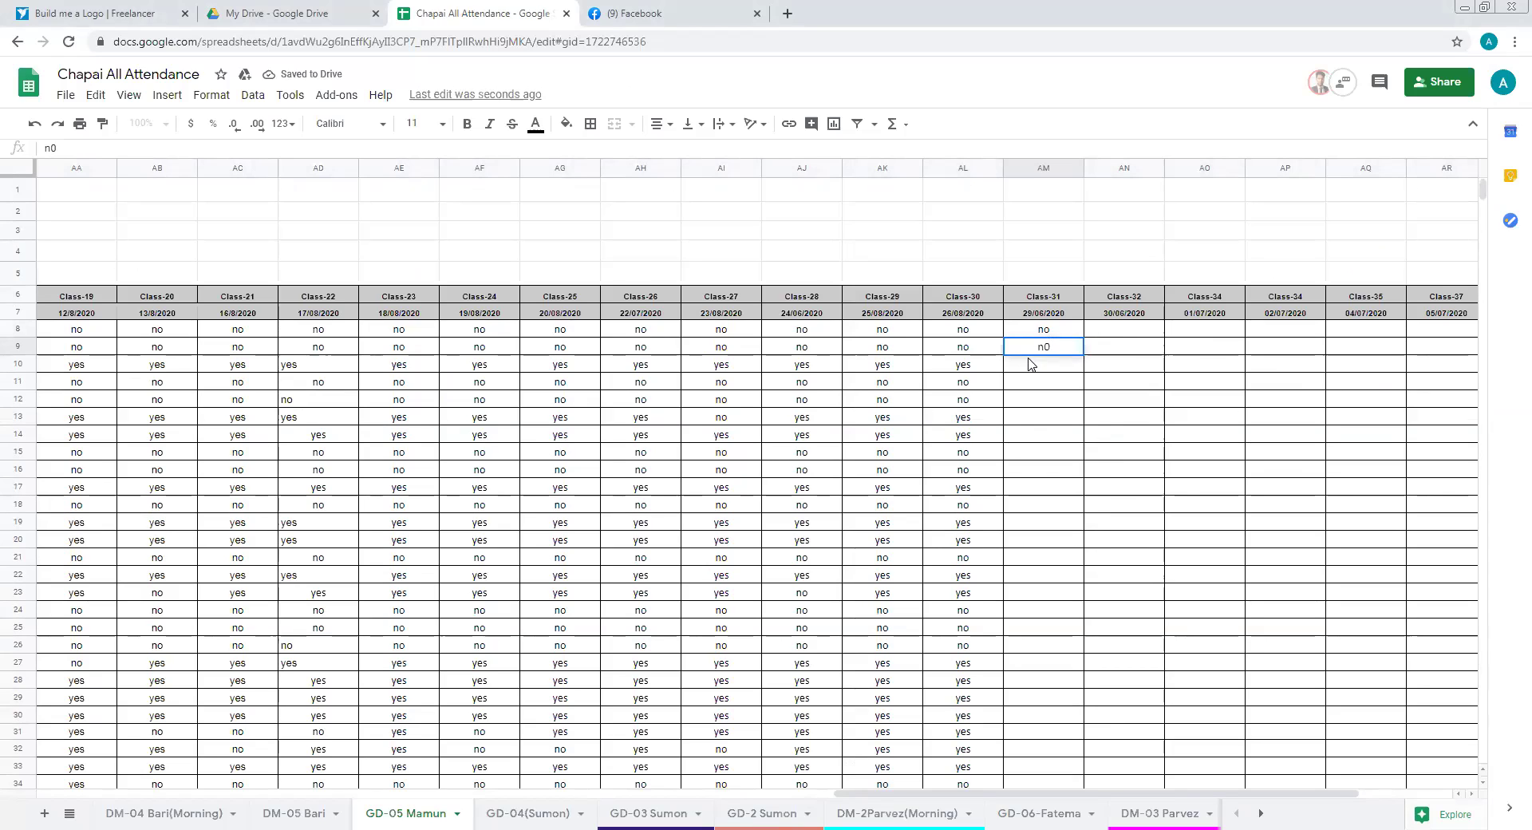
type("no")
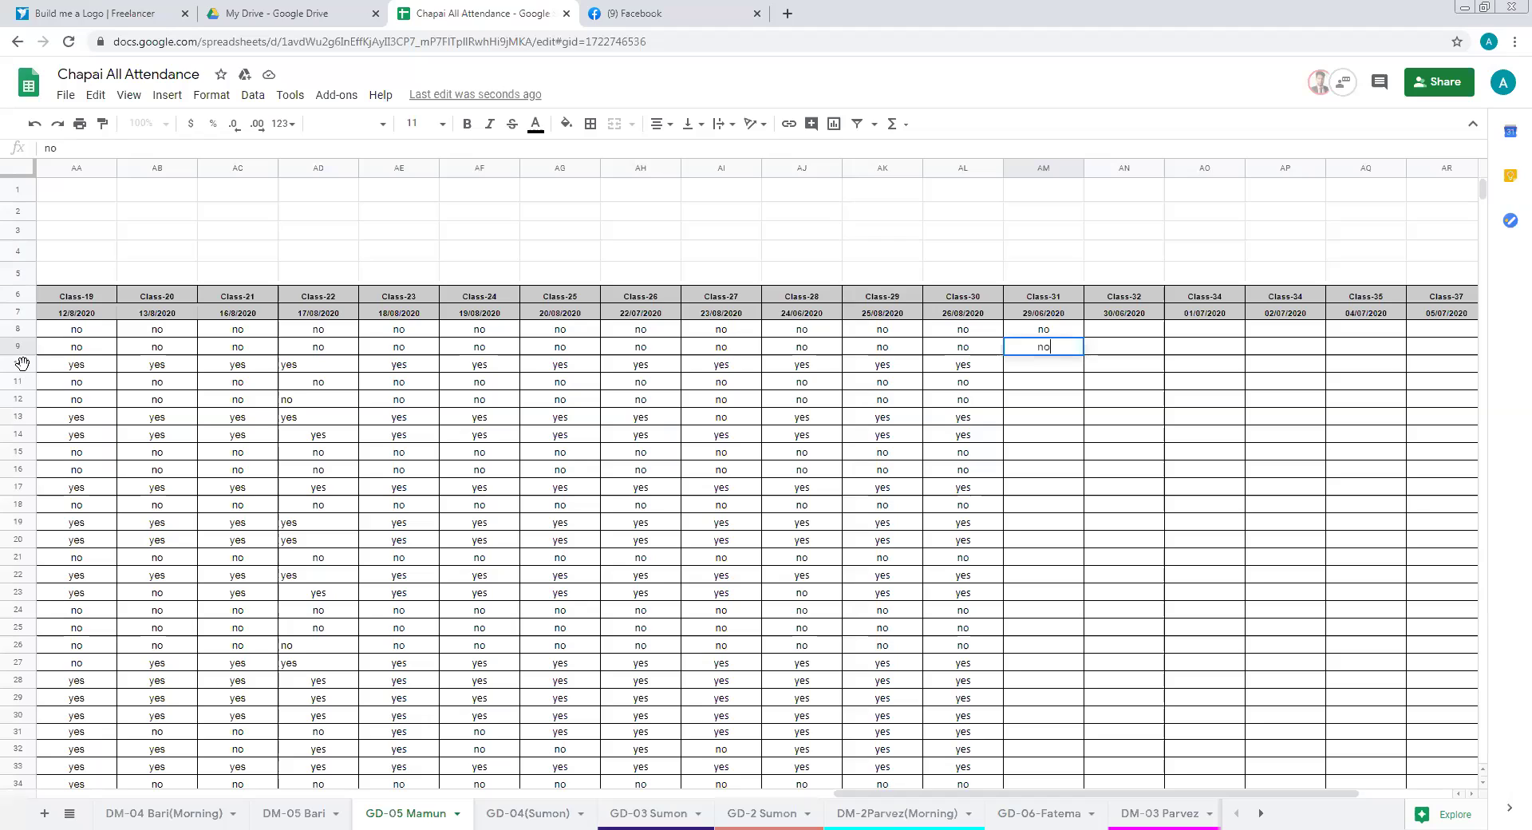
Fill the Class-31 attendance in cells AM10 to AM12 with "yes", "no" and "no"
left_click(1028, 365)
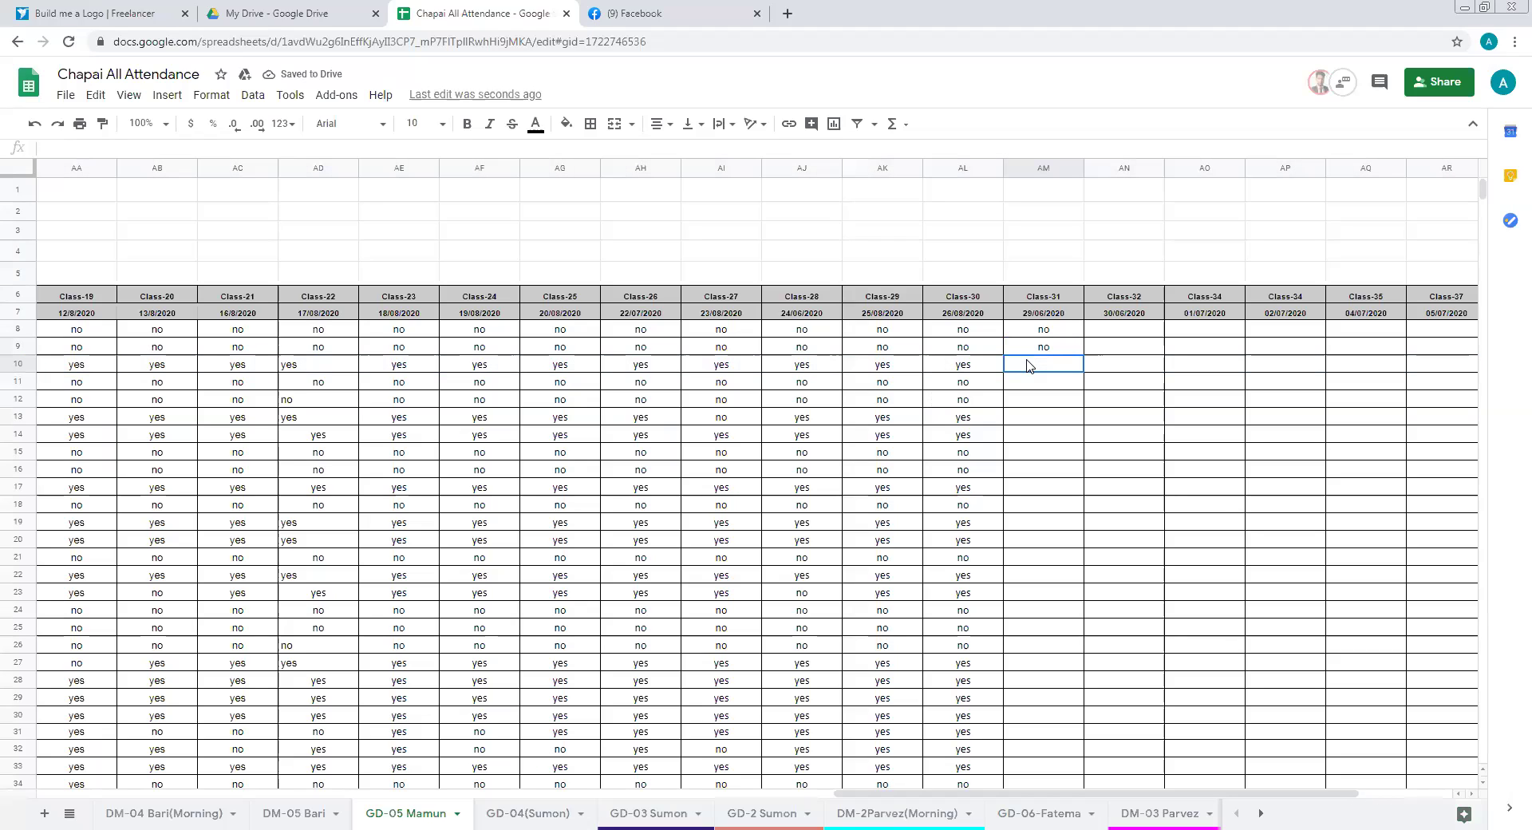
type("yes")
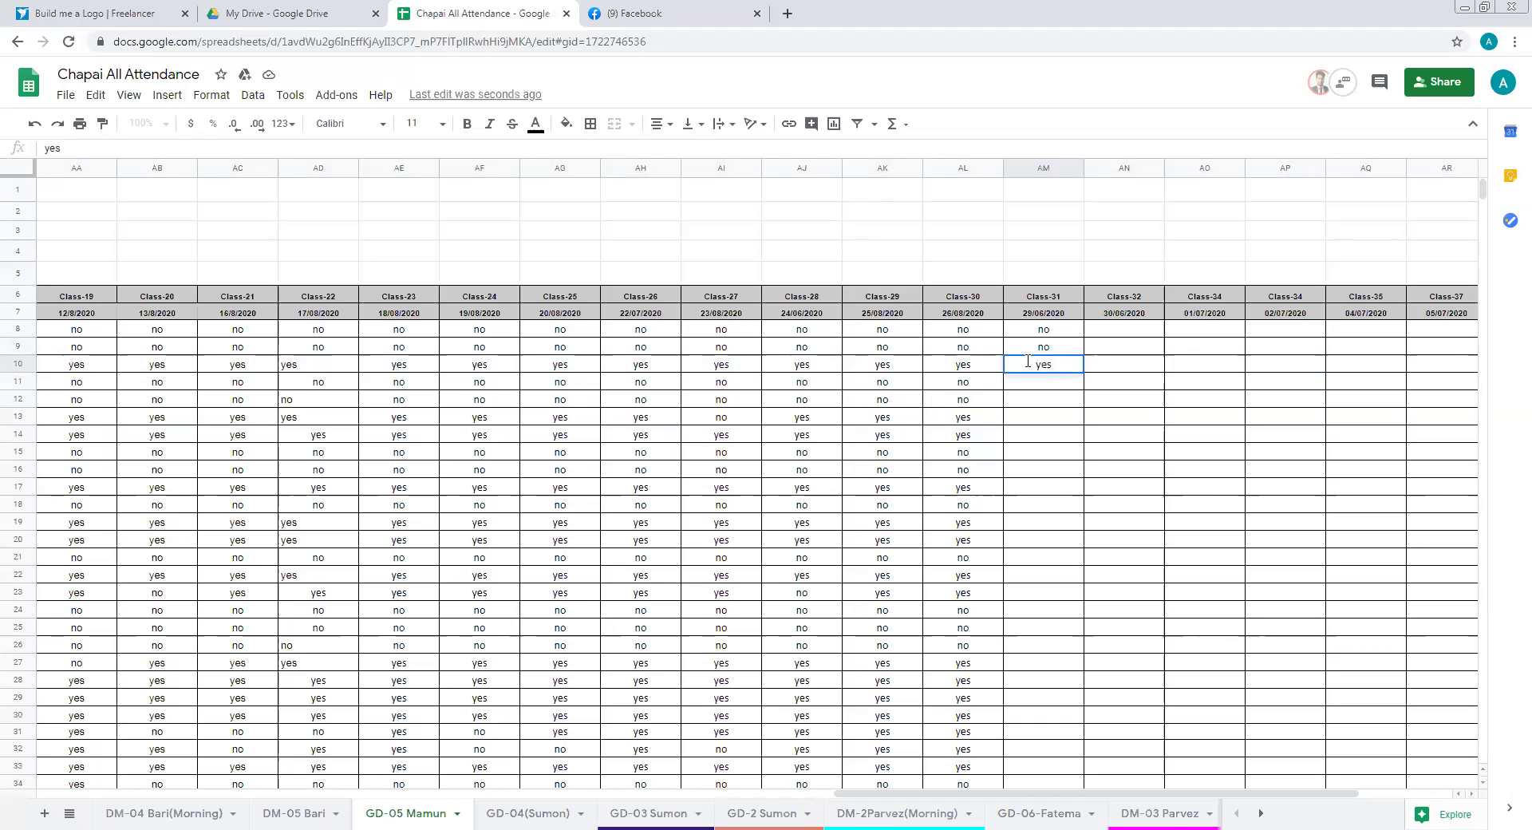
key("Return")
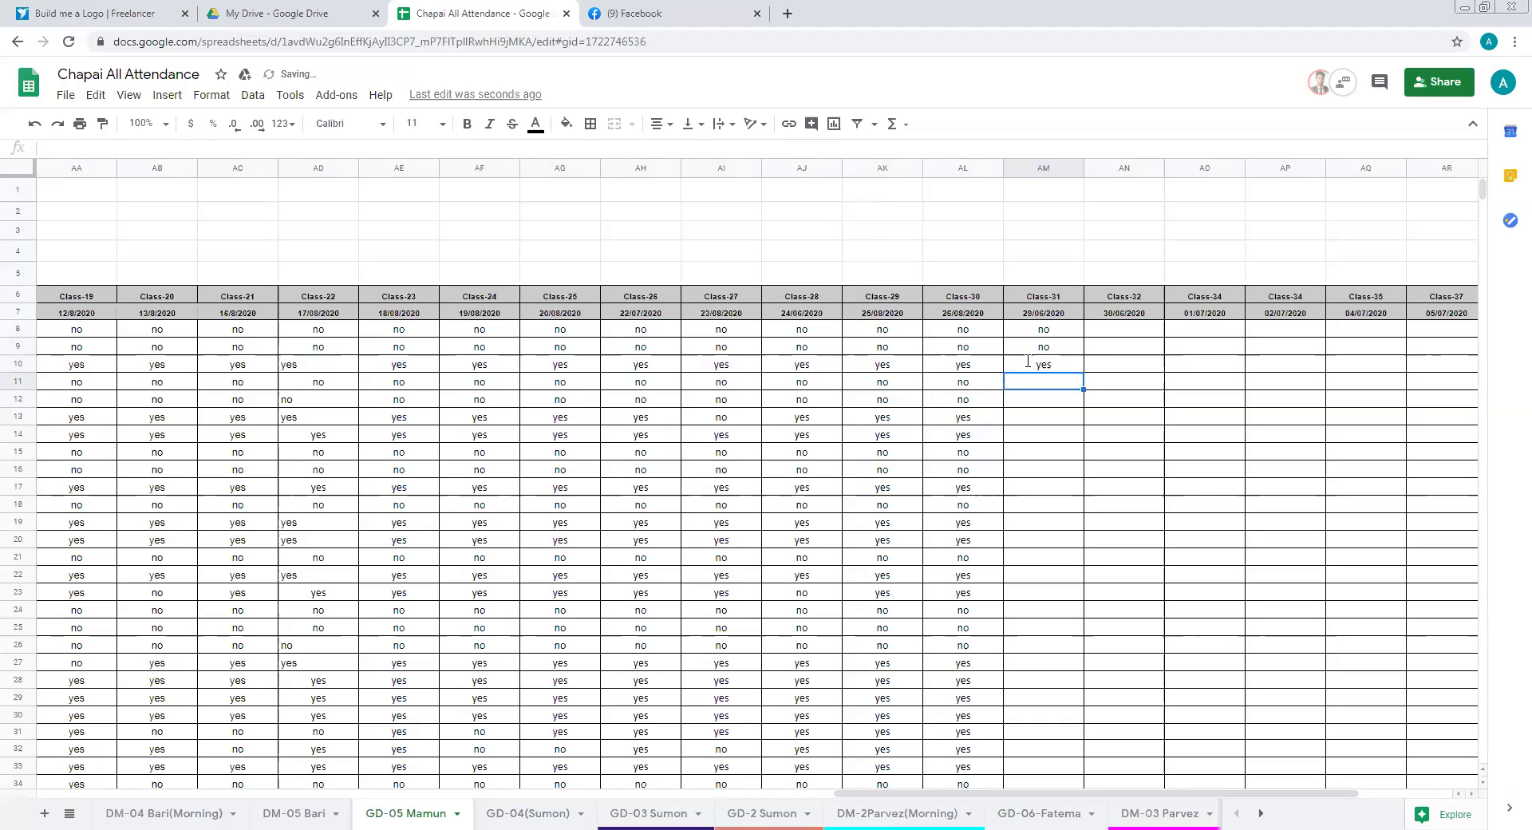
type("no")
key("Return")
type("no")
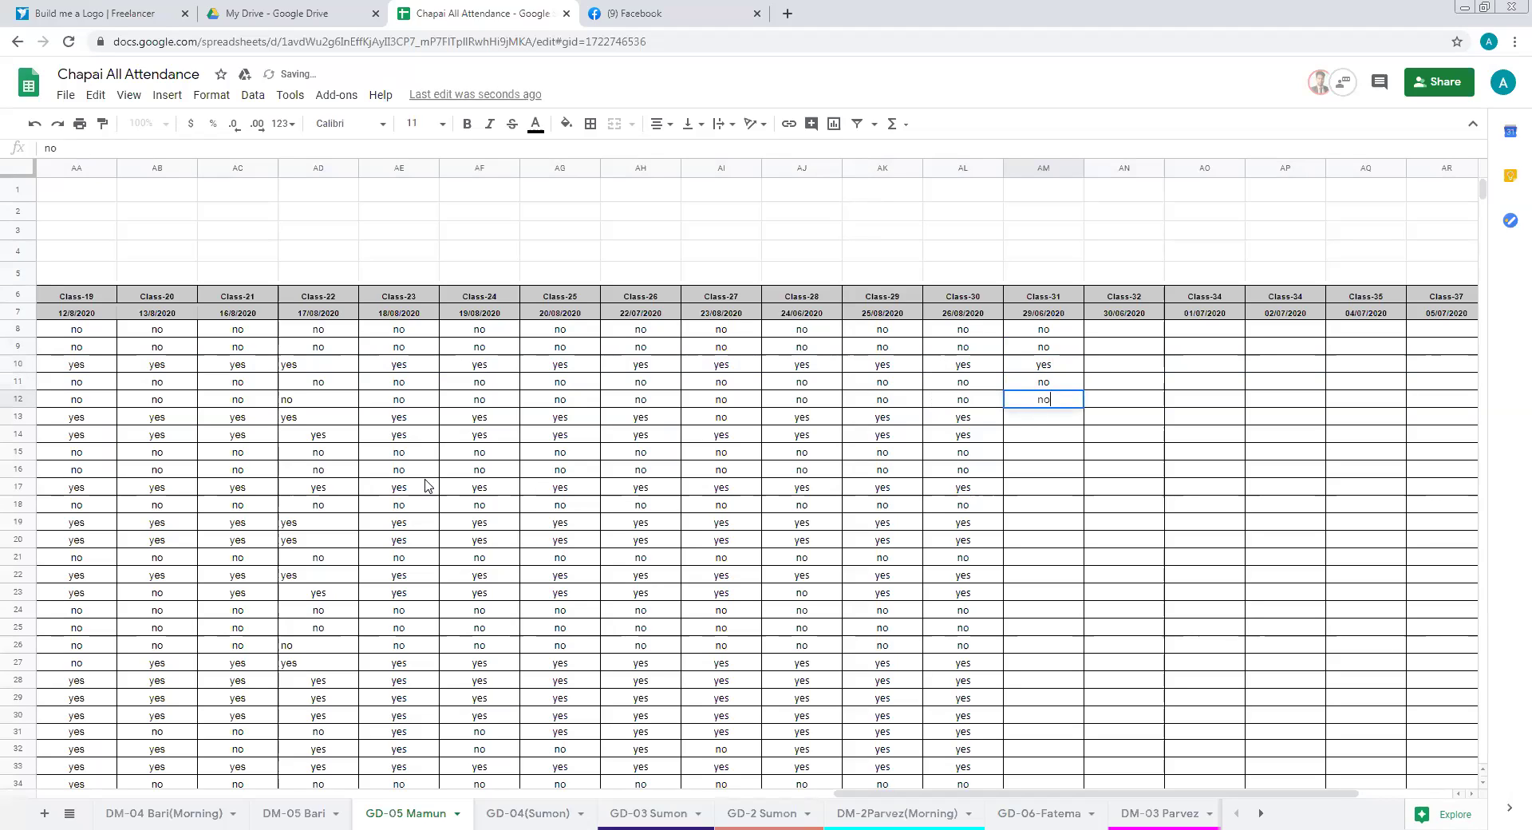
key("Return")
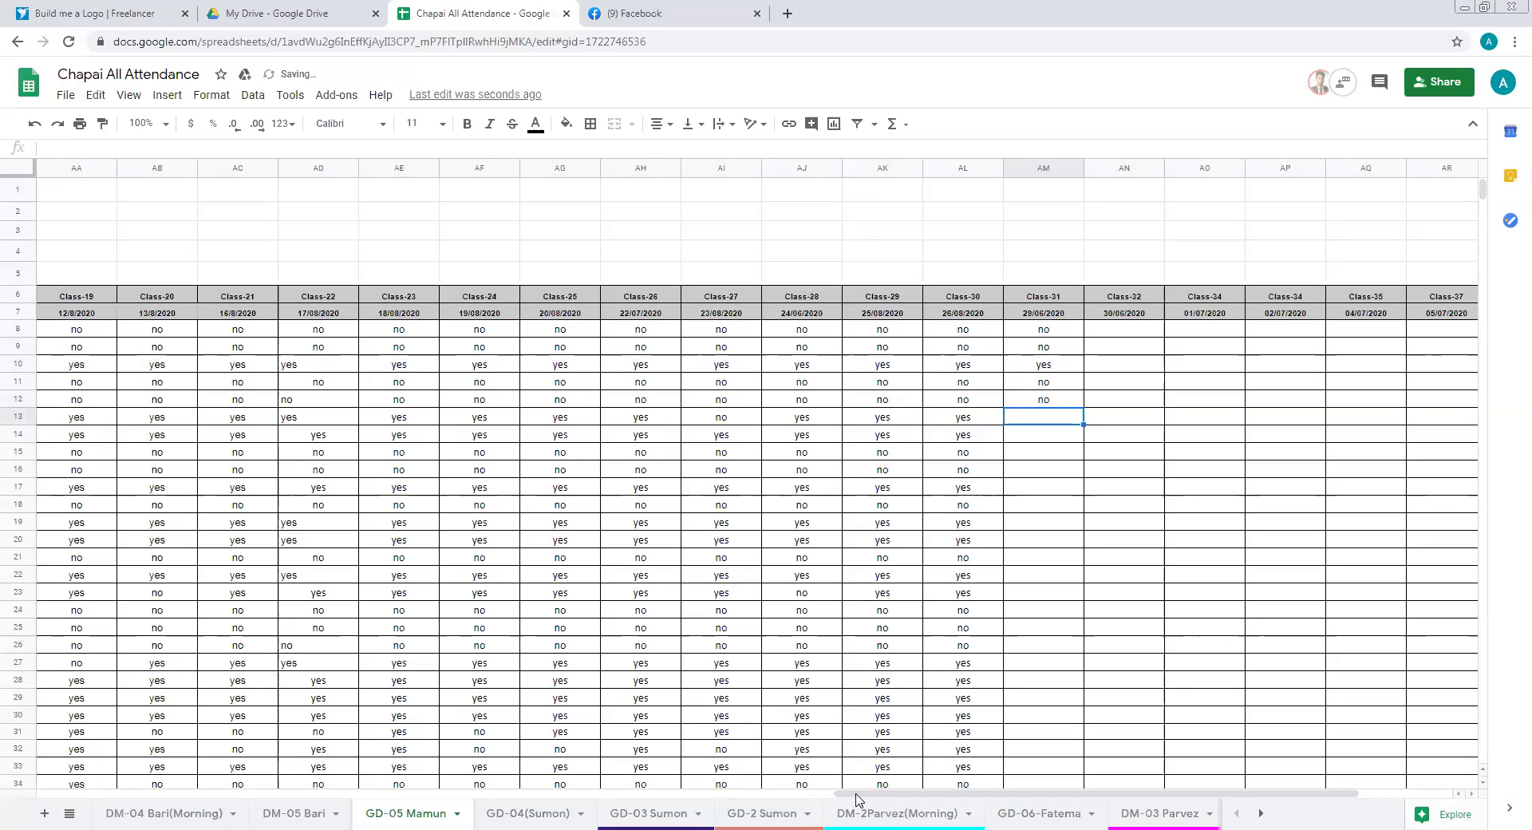
Select row 13 and examine that student's details and earlier attendance entries
key("shift+space")
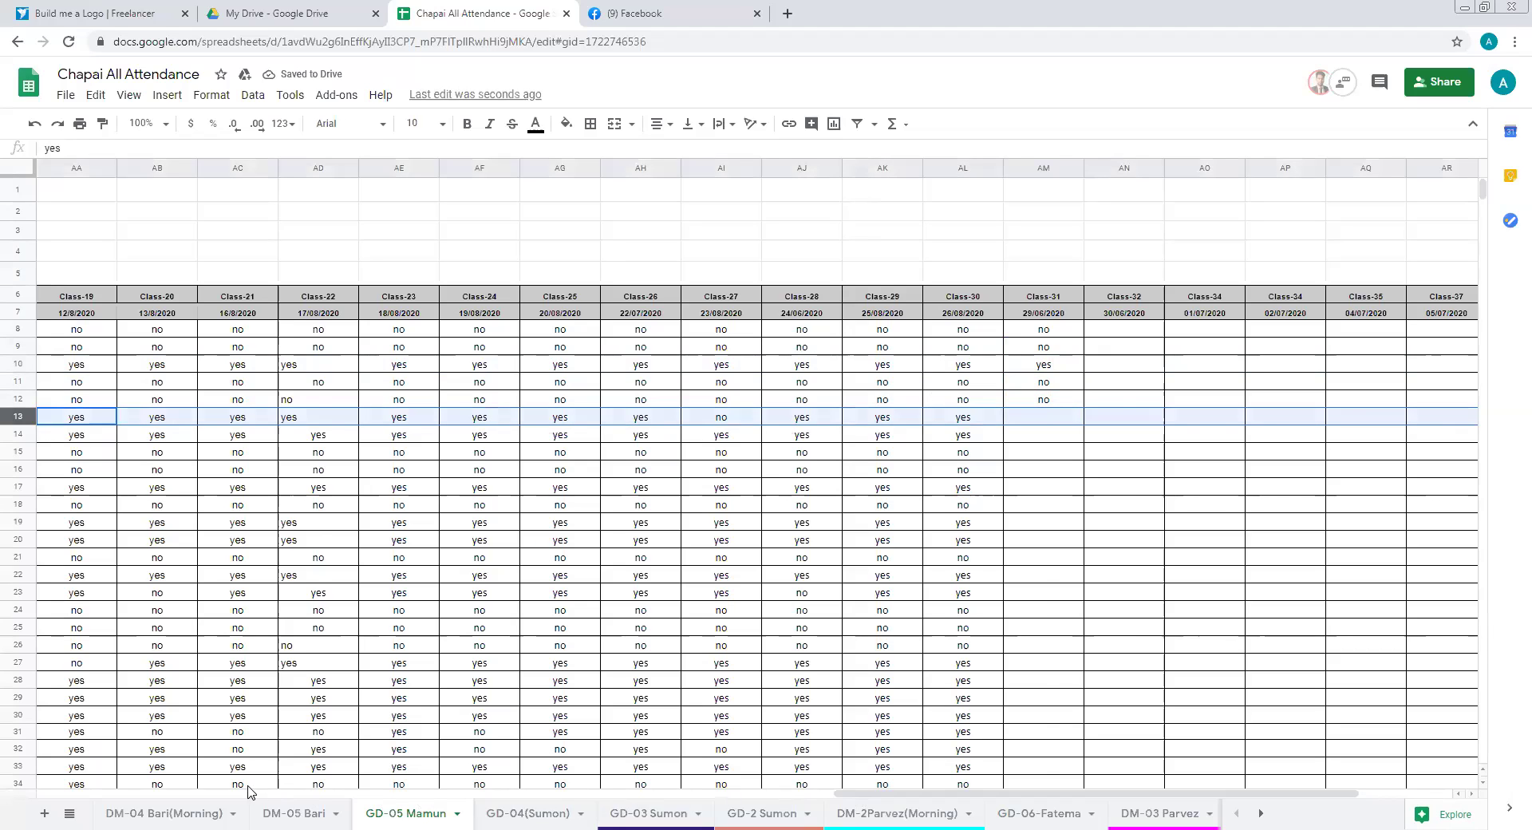
scroll(188, 782, "left", 4)
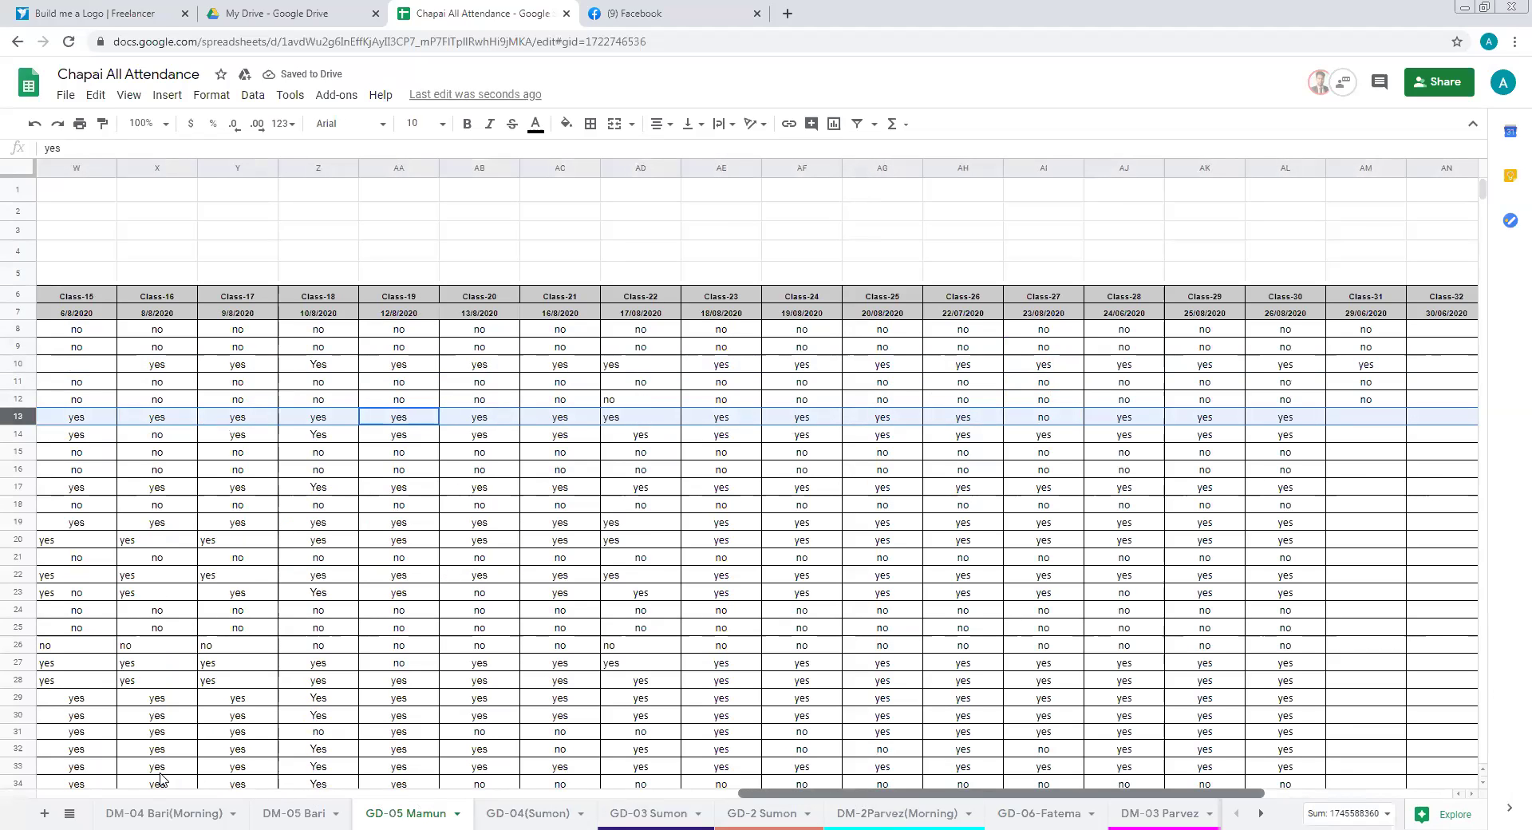
scroll(160, 778, "left", 15)
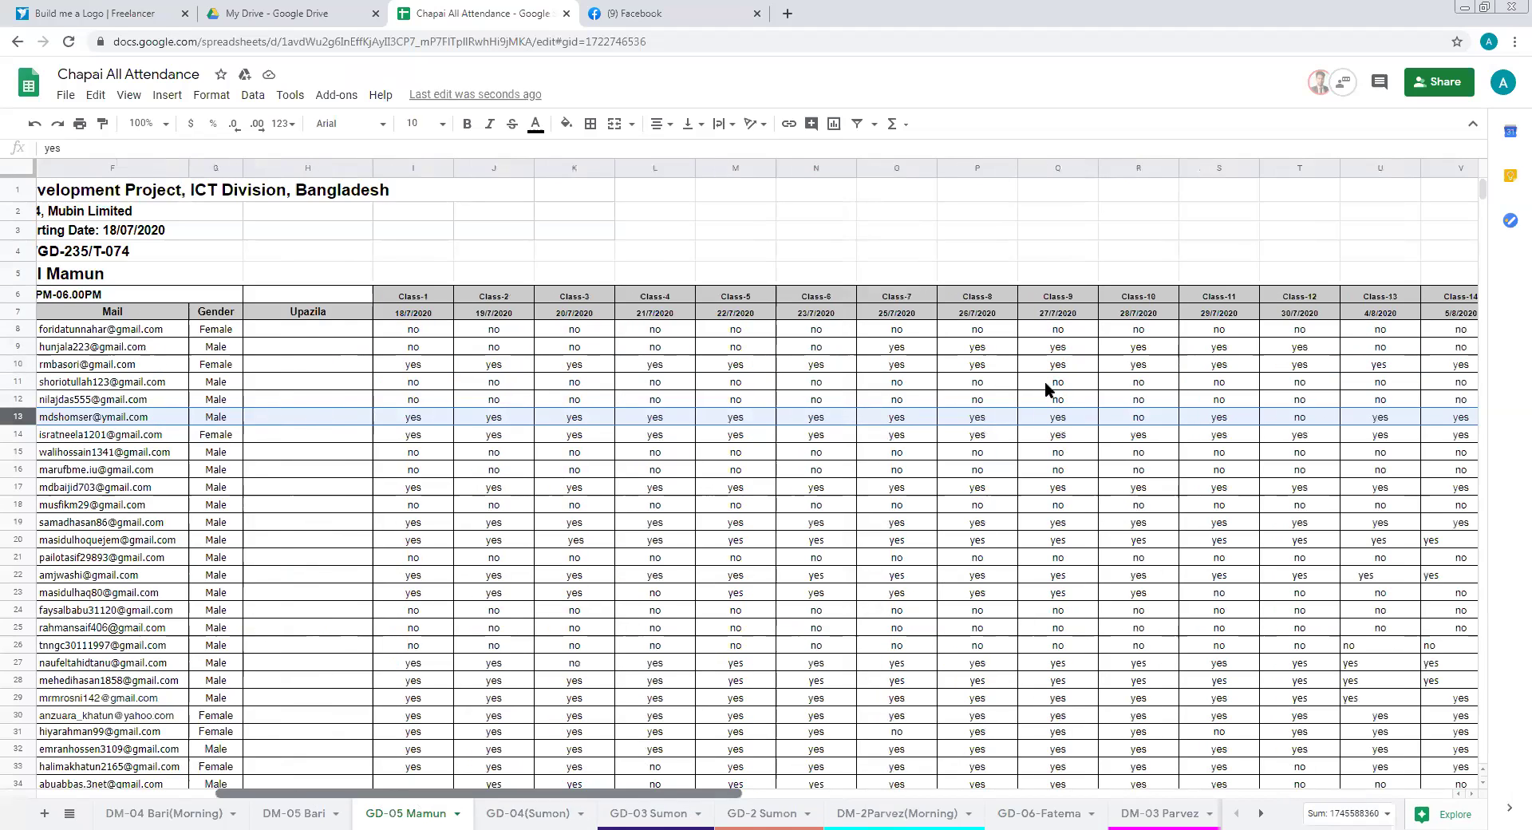
scroll(1056, 429, "left", 3)
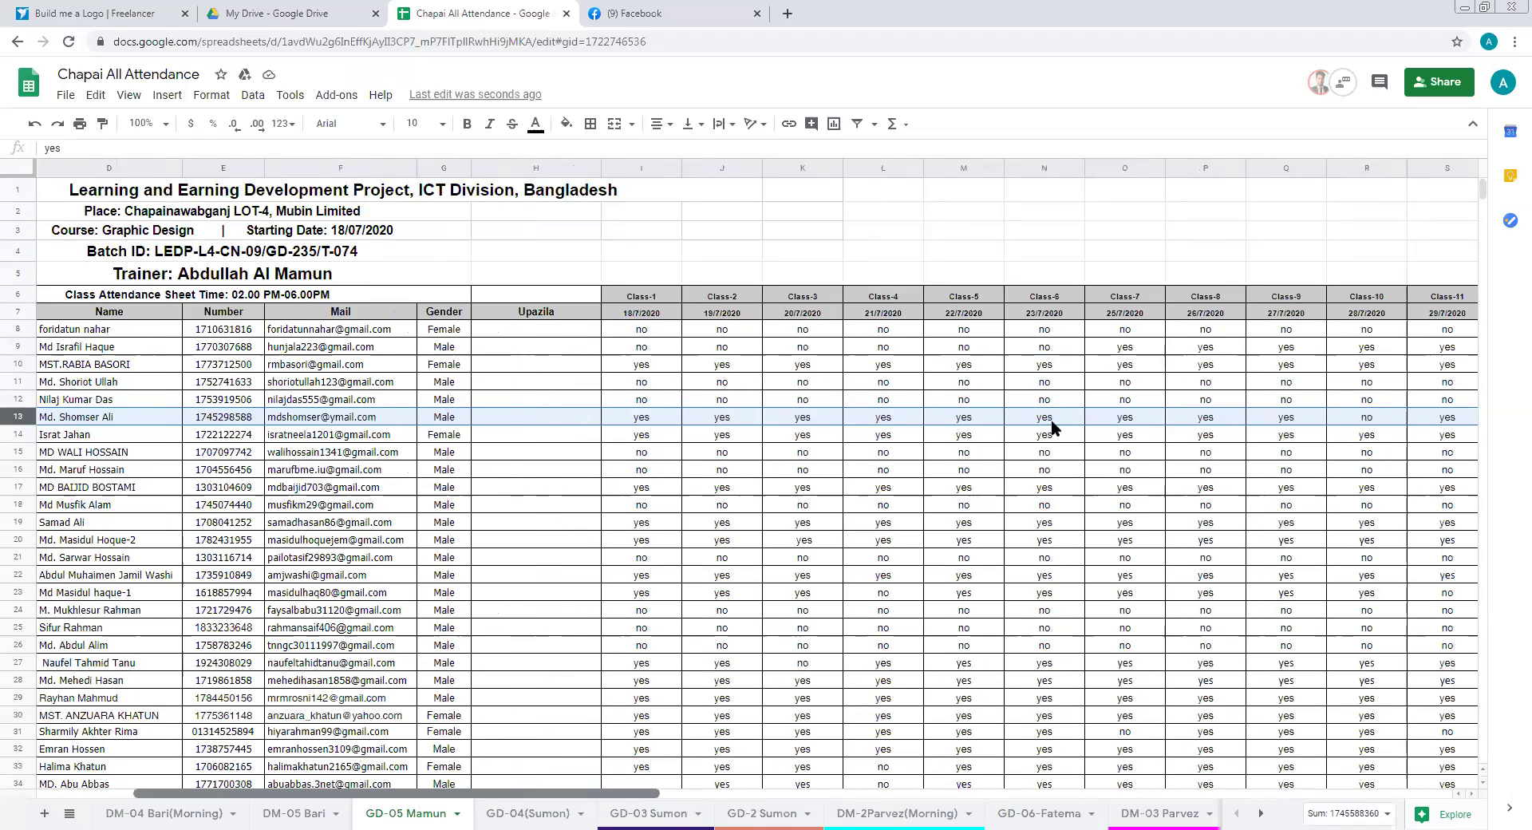
Enter "yes" in cell AM13 for the row 13 student's Class-31 attendance
scroll(1052, 419, "right", 20)
left_click(1051, 419)
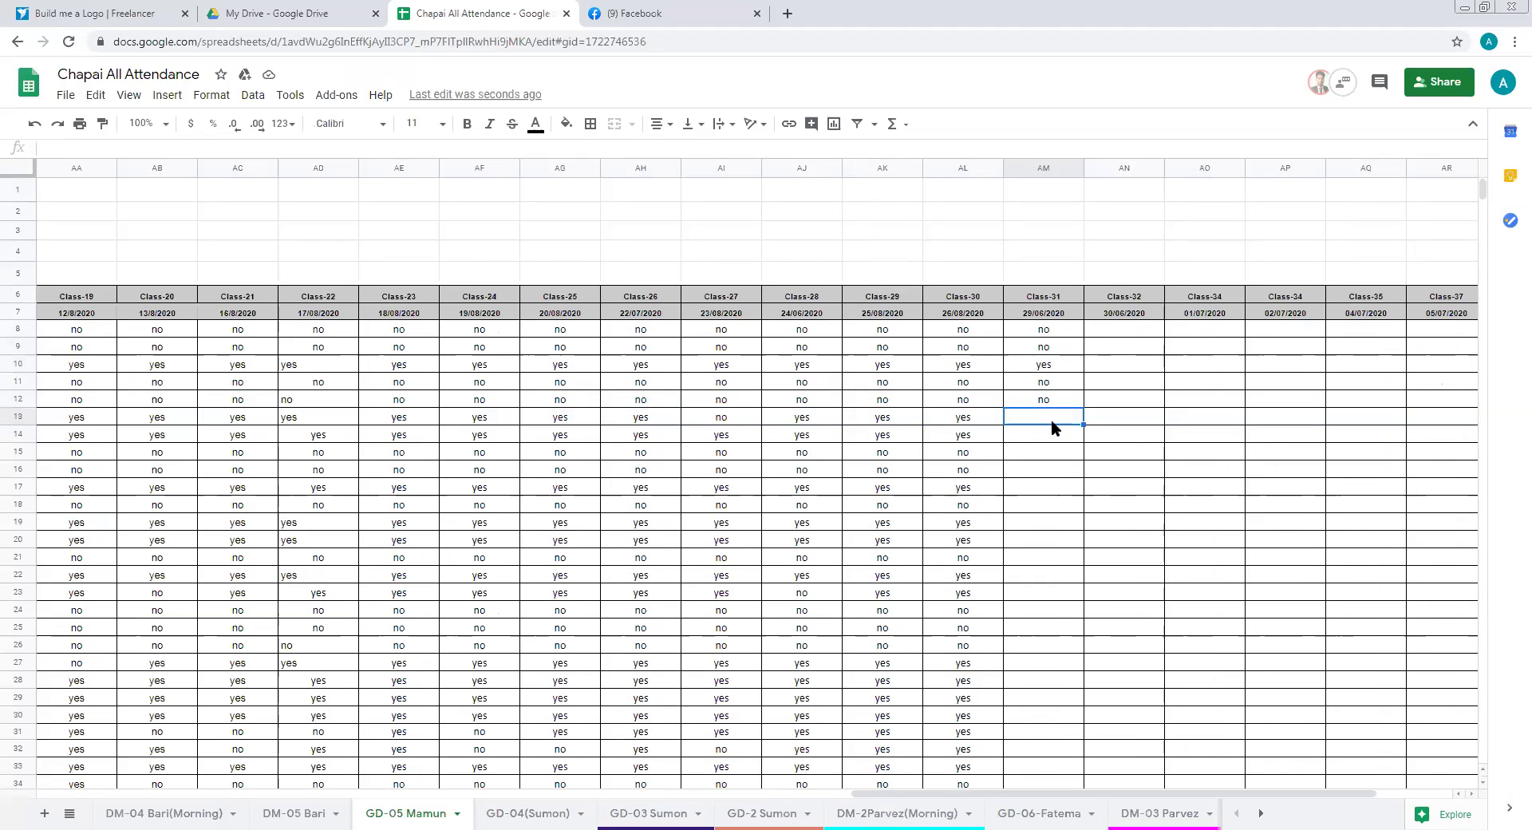
type("yes")
key("Return")
Check the row 14 student's details and earlier attendance, and enter "yes" under Class-31 in cell AM14
key("shift+space")
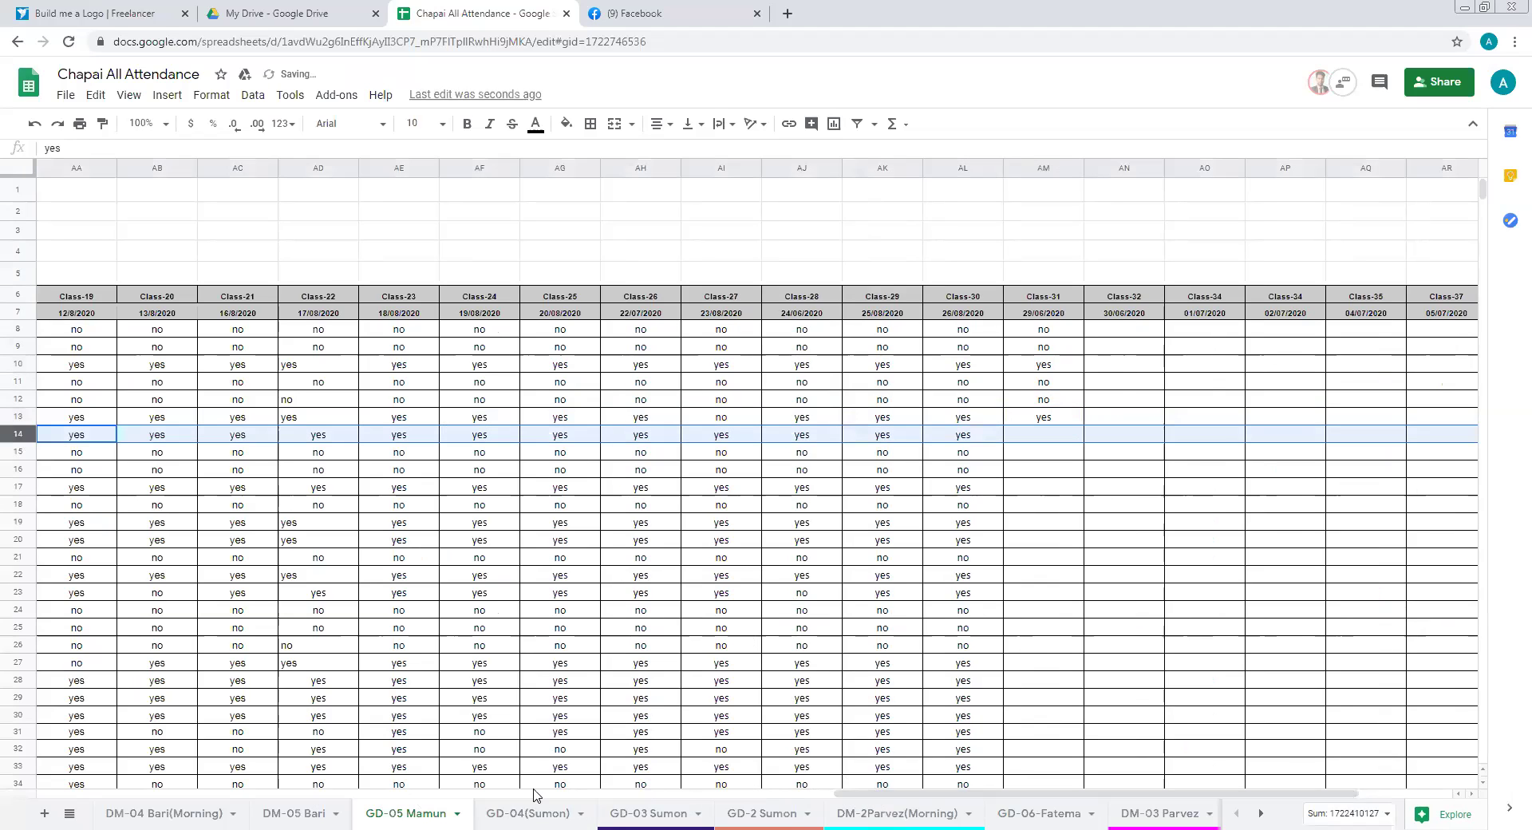
scroll(316, 787, "left", 3)
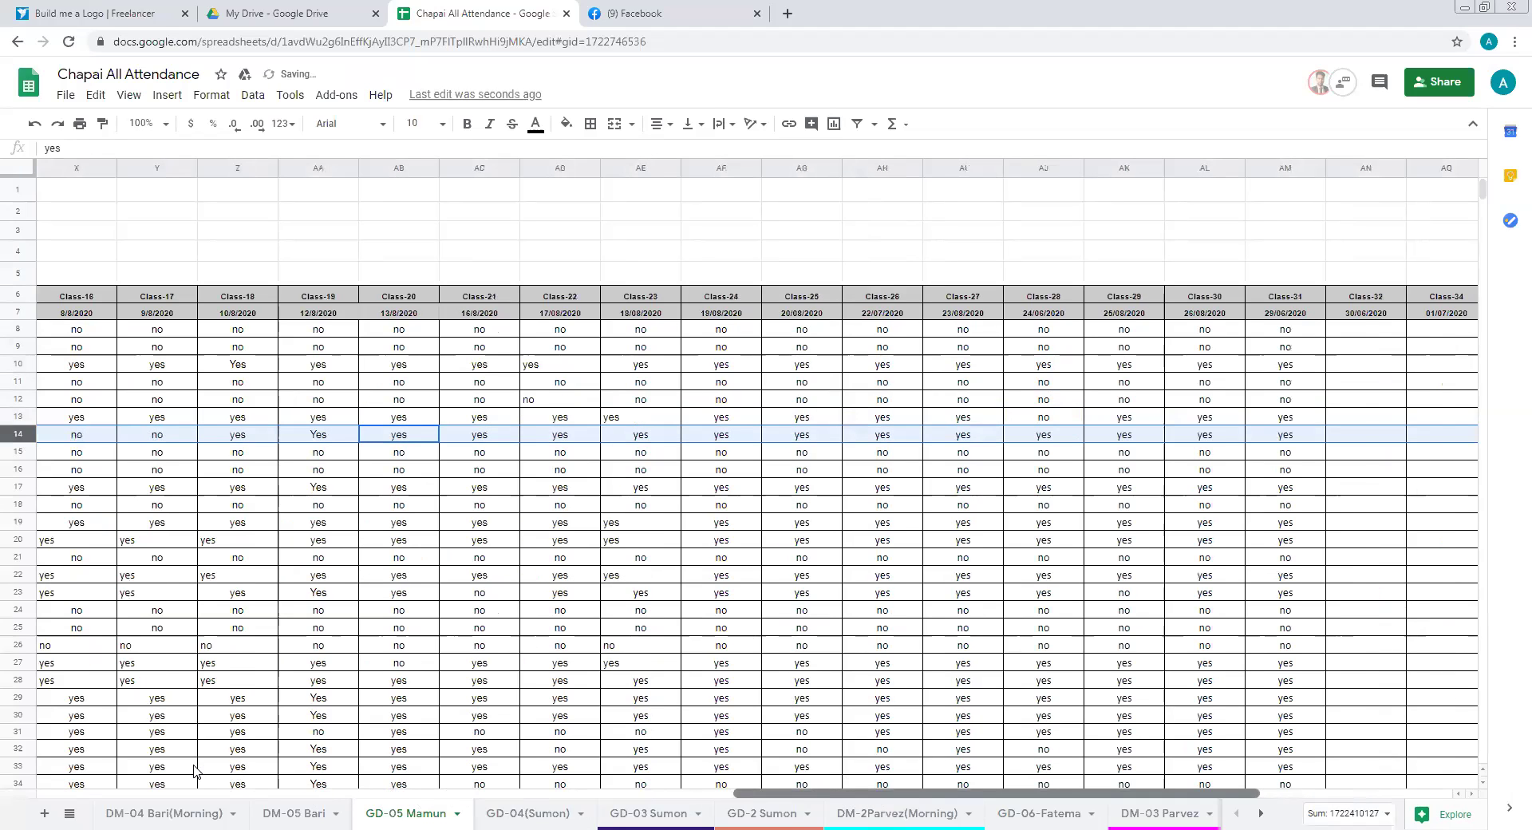
scroll(194, 770, "left", 6)
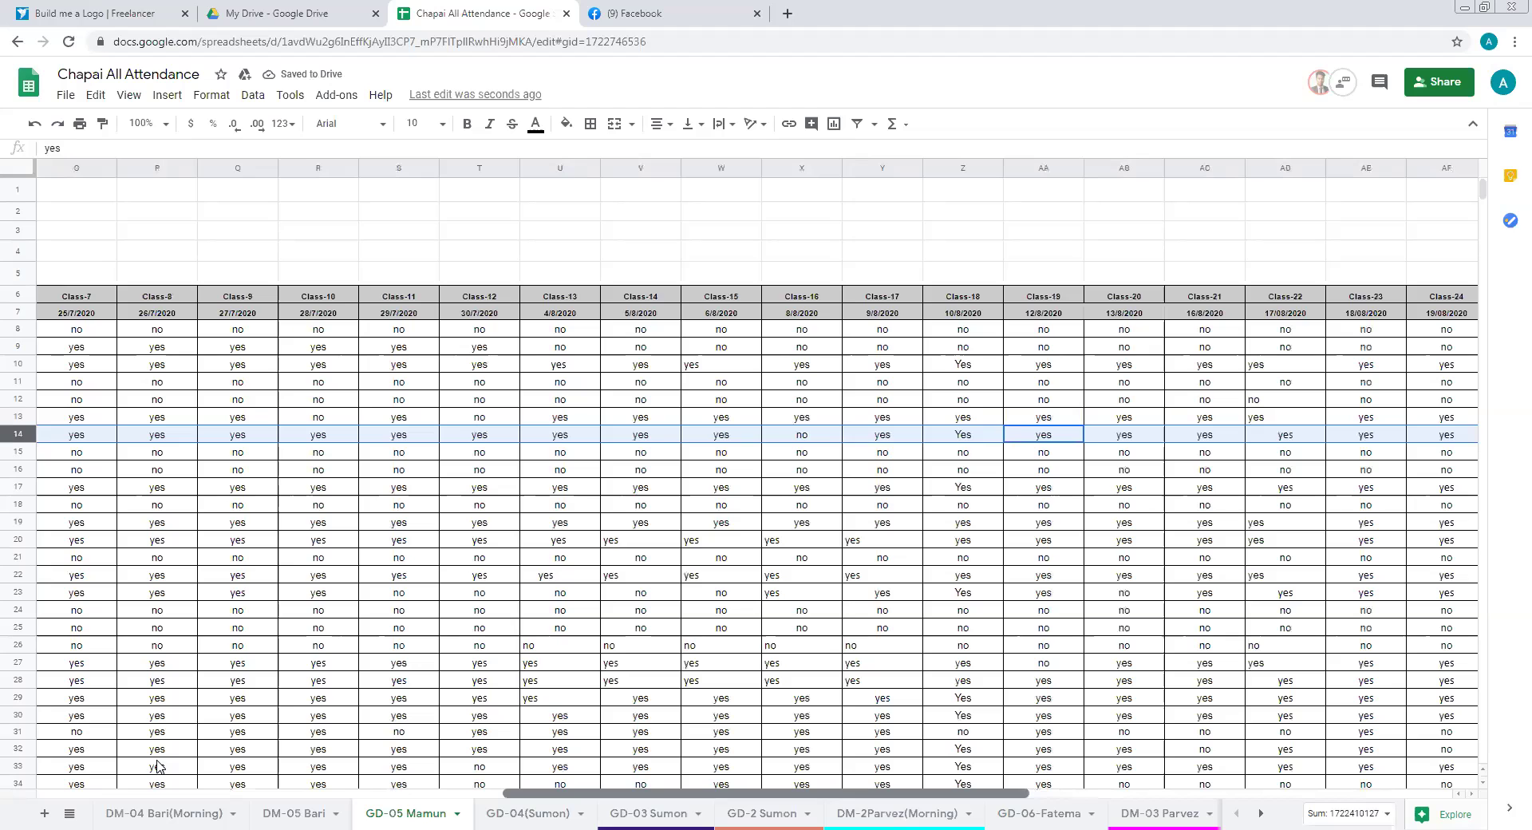
scroll(812, 775, "left", 6)
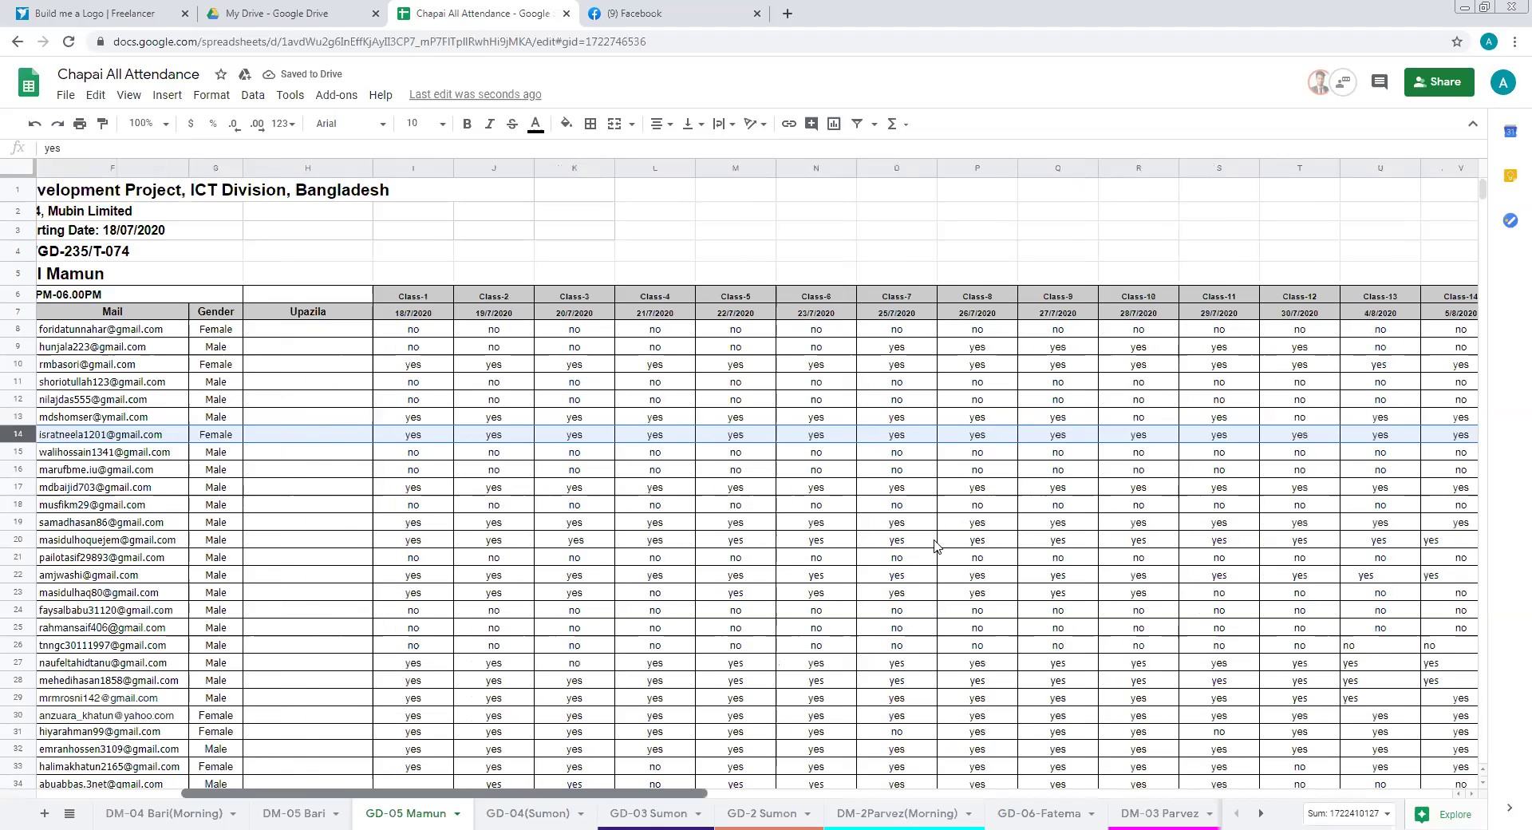
scroll(906, 451, "left", 2)
scroll(899, 438, "right", 15)
left_click(899, 435)
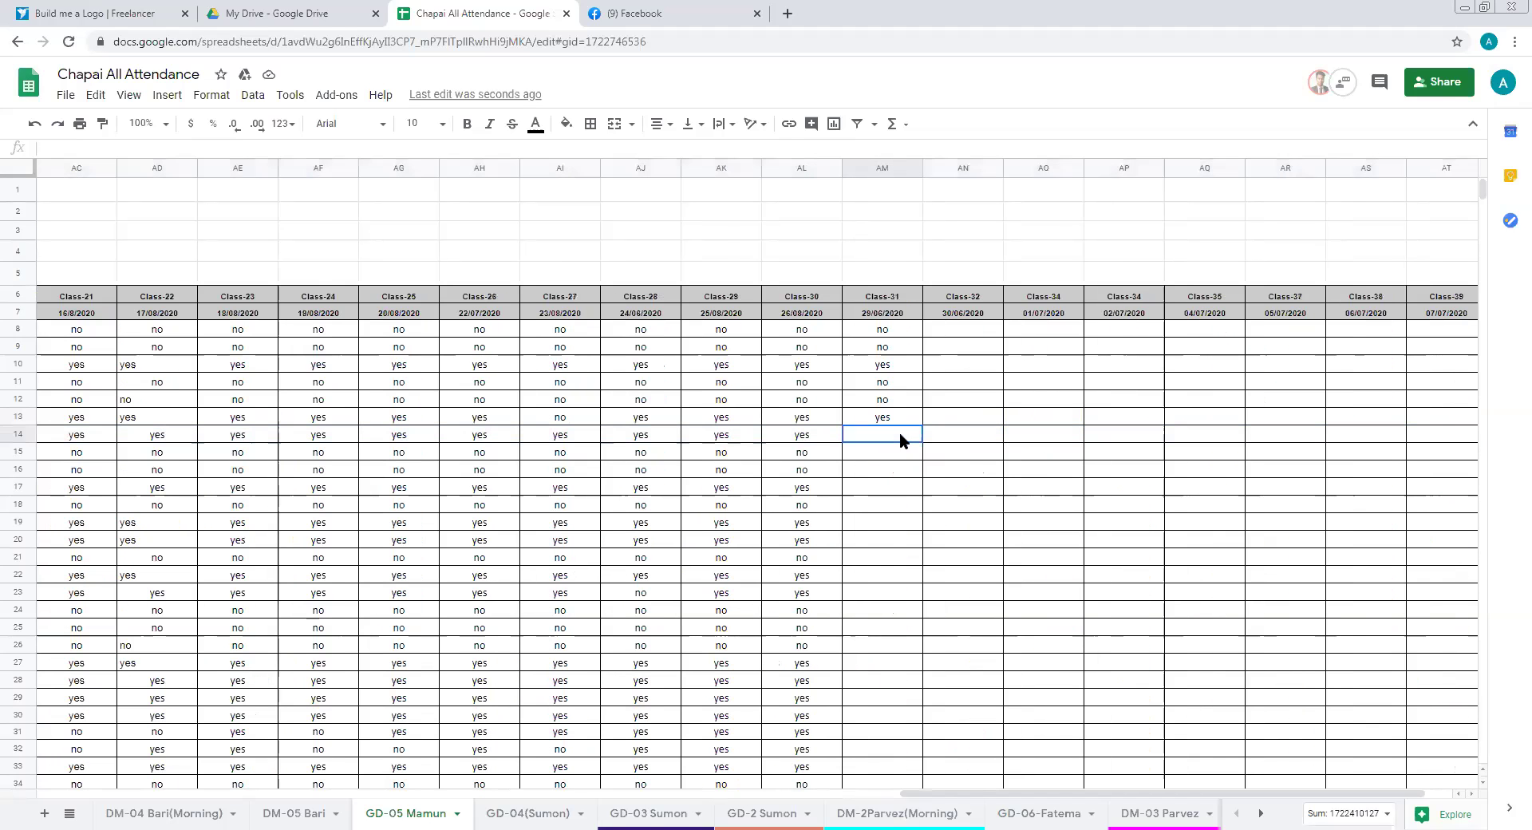
type("yes")
key("Return")
Enter "no" for the students in rows 15 and 16 under Class-31, in cells AM15 and AM16
type("no")
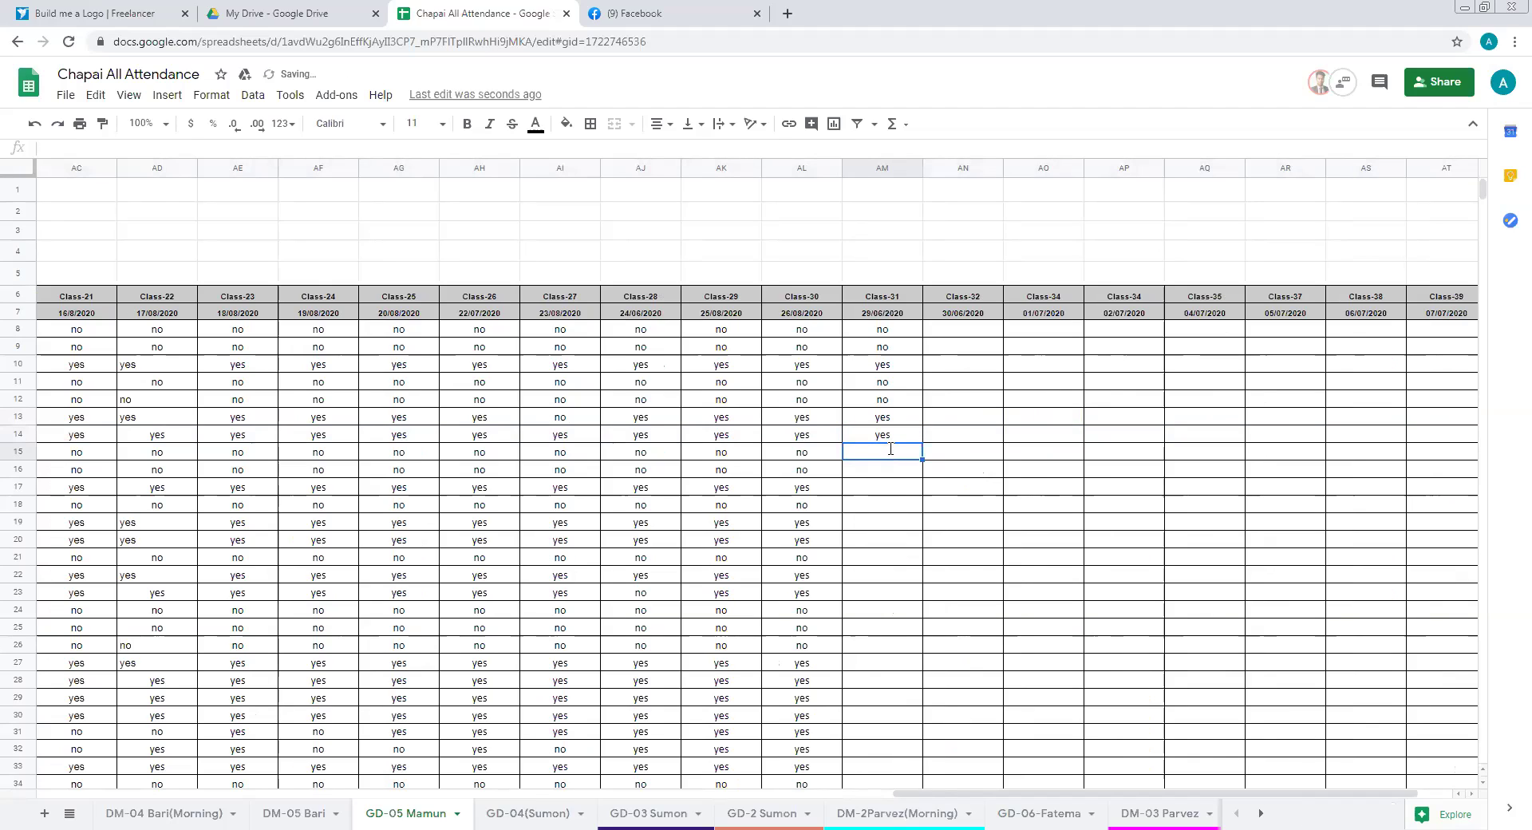
key("Return")
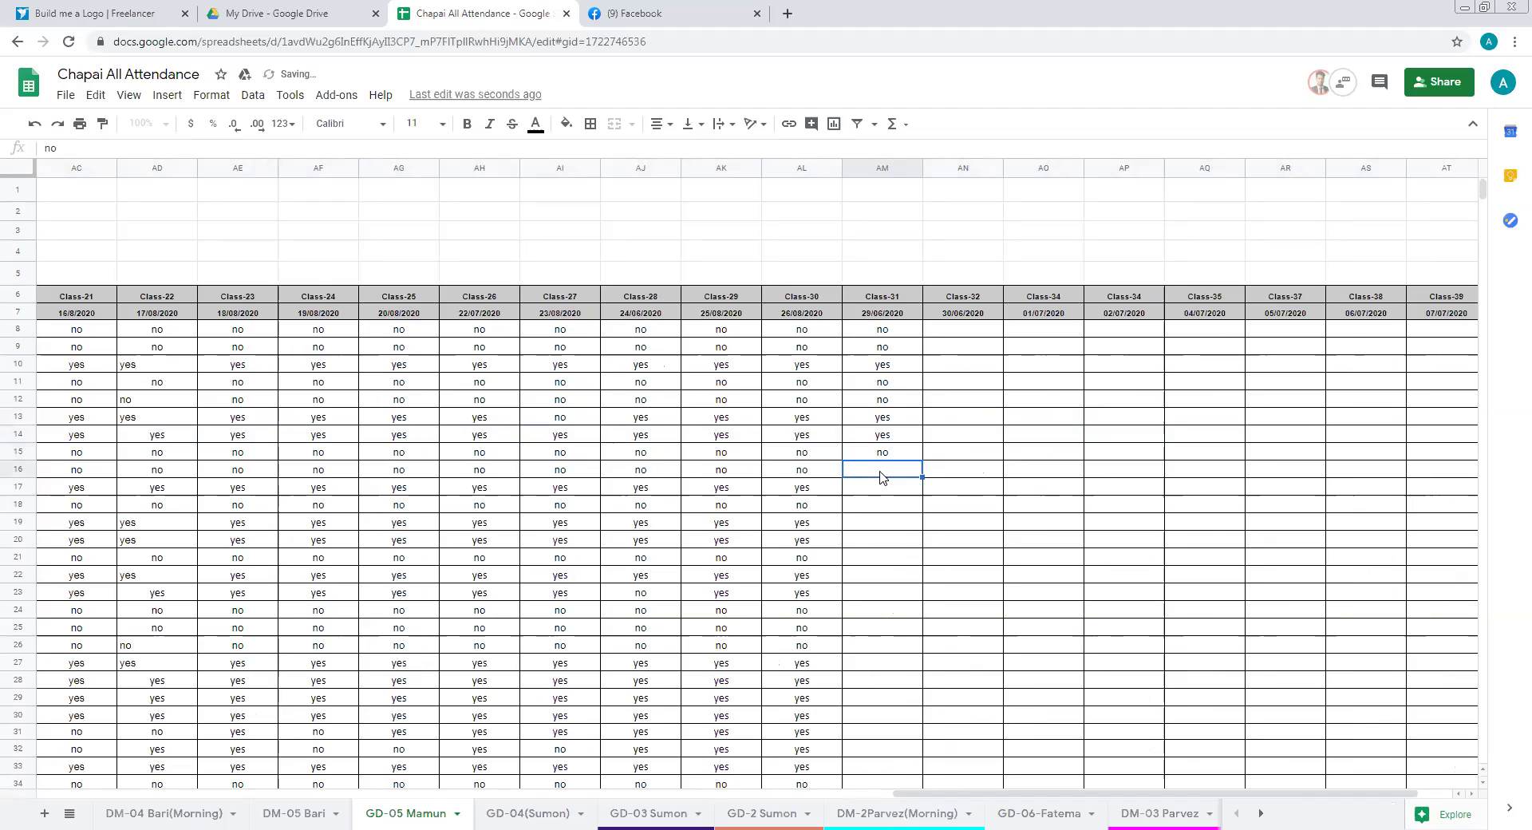
type("no")
Check the row 17 student's record, and fill the Class-31 attendance with "yes" in AM17 and "no" in AM18
left_click(14, 492)
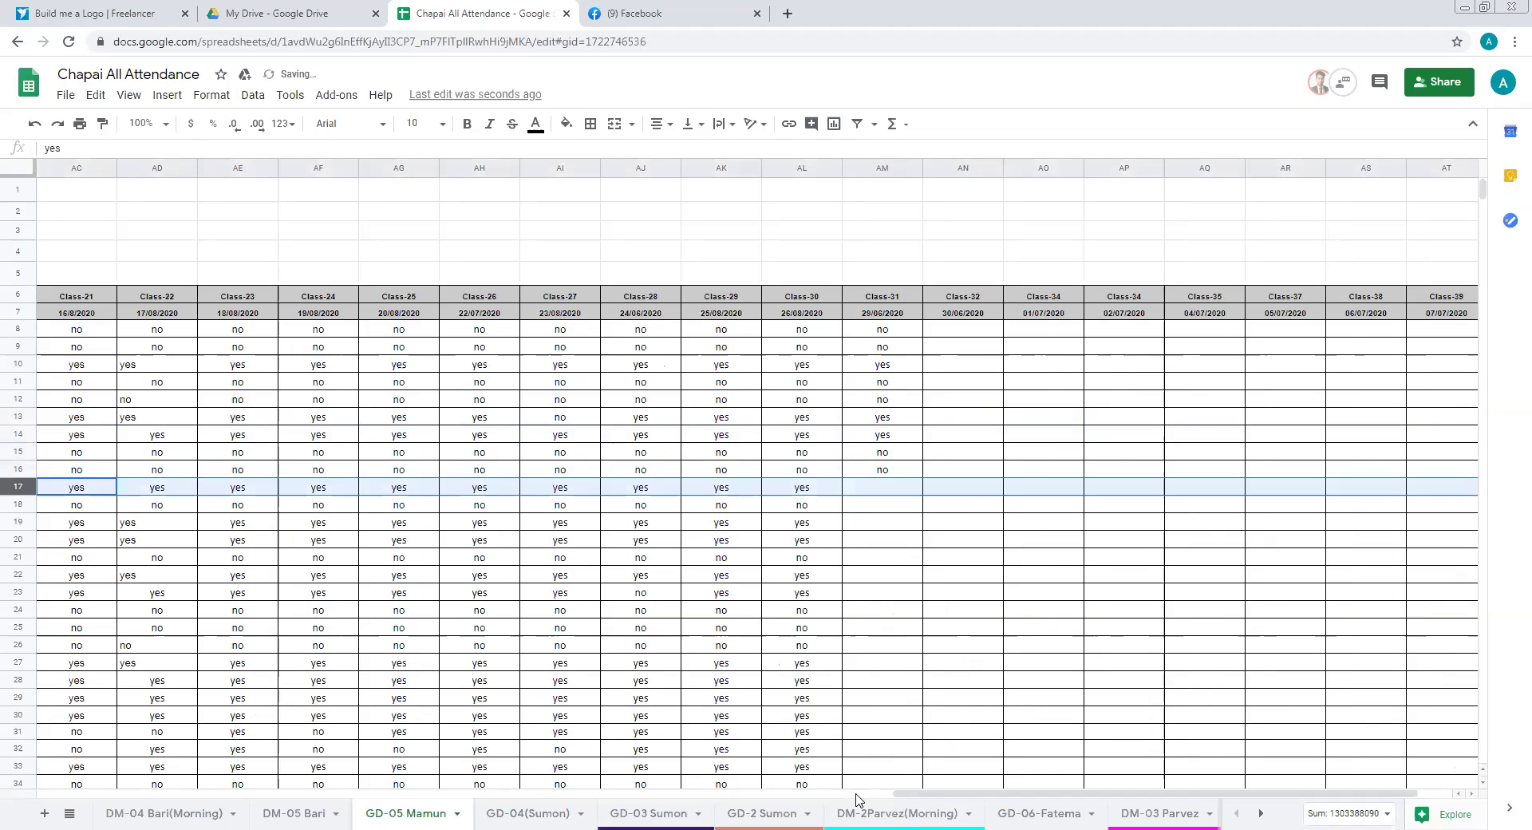
scroll(279, 791, "left", 3)
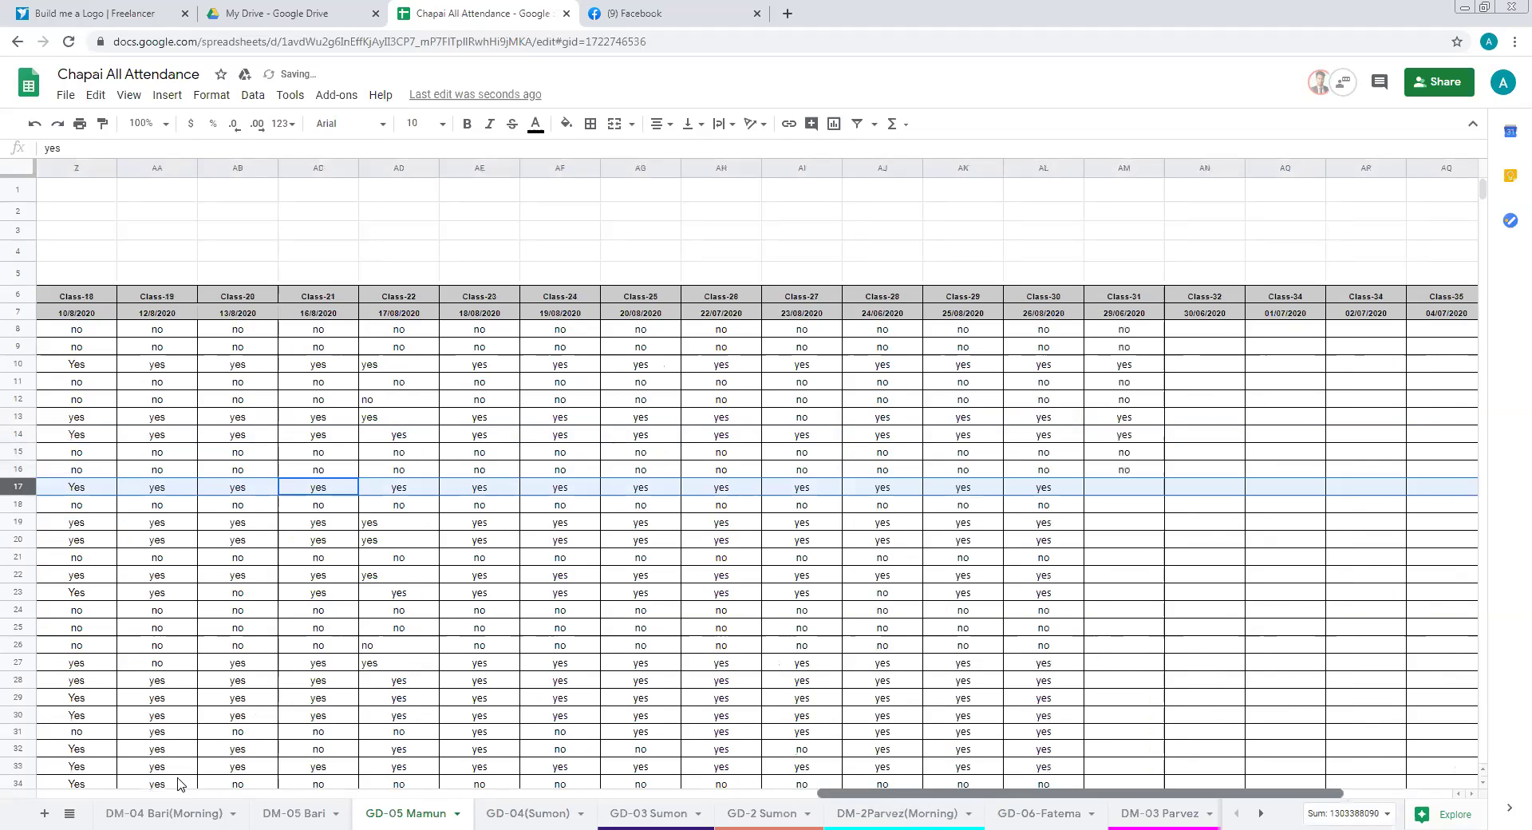
scroll(179, 785, "left", 7)
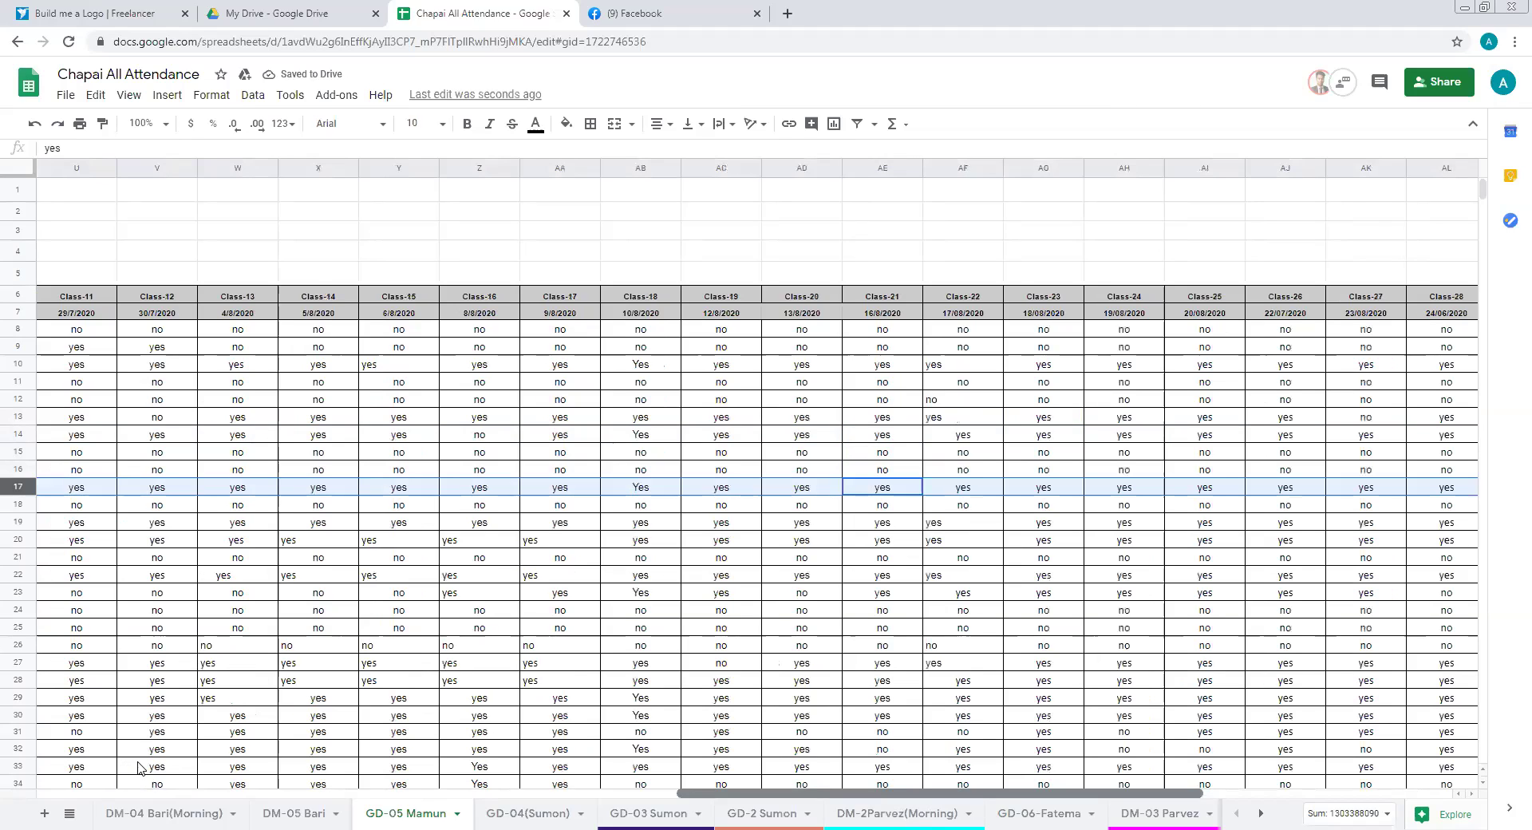
scroll(687, 811, "left", 10)
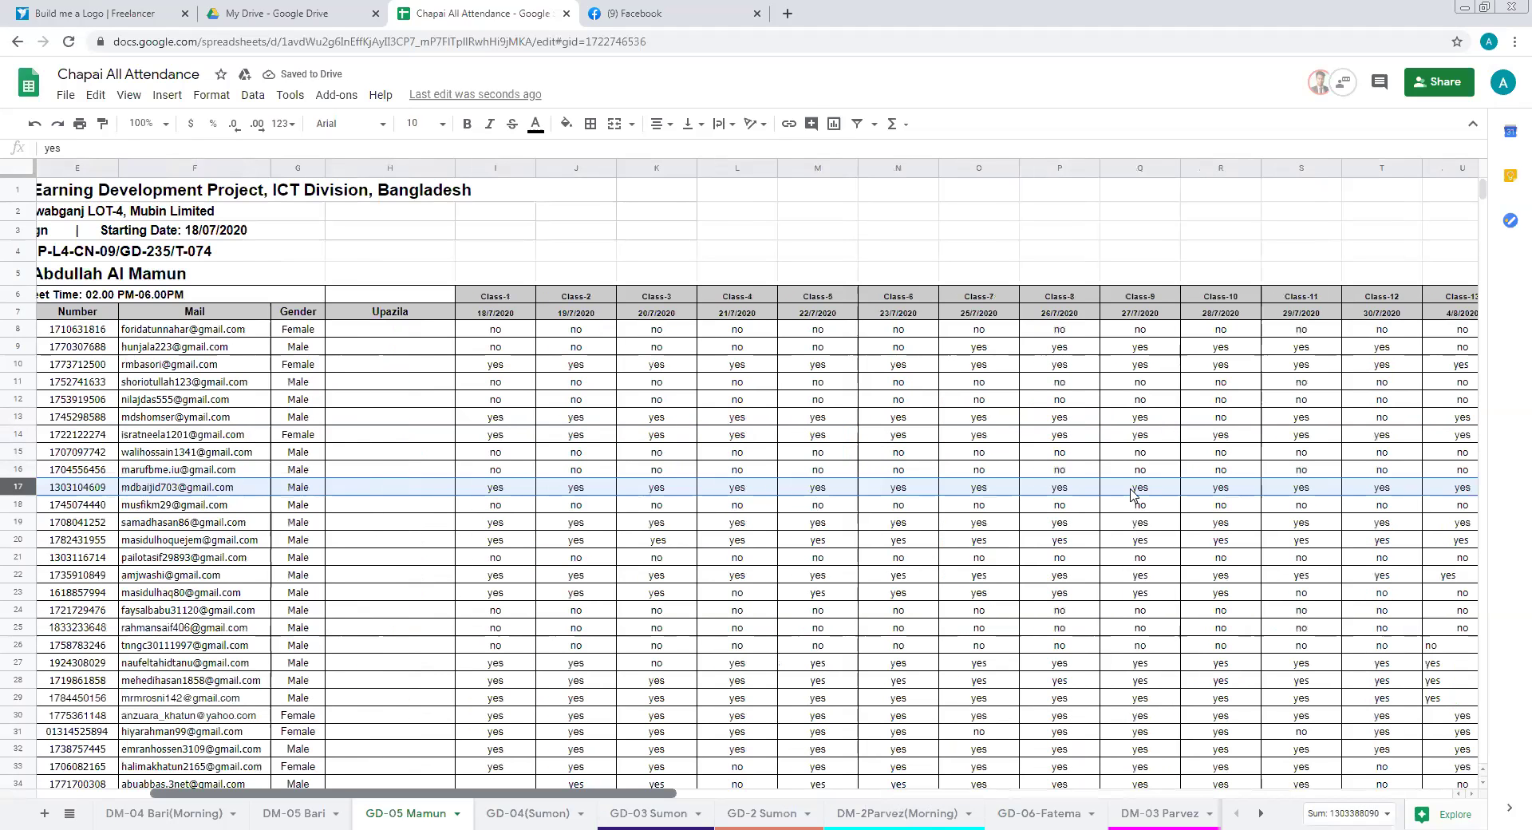
scroll(1131, 495, "right", 5)
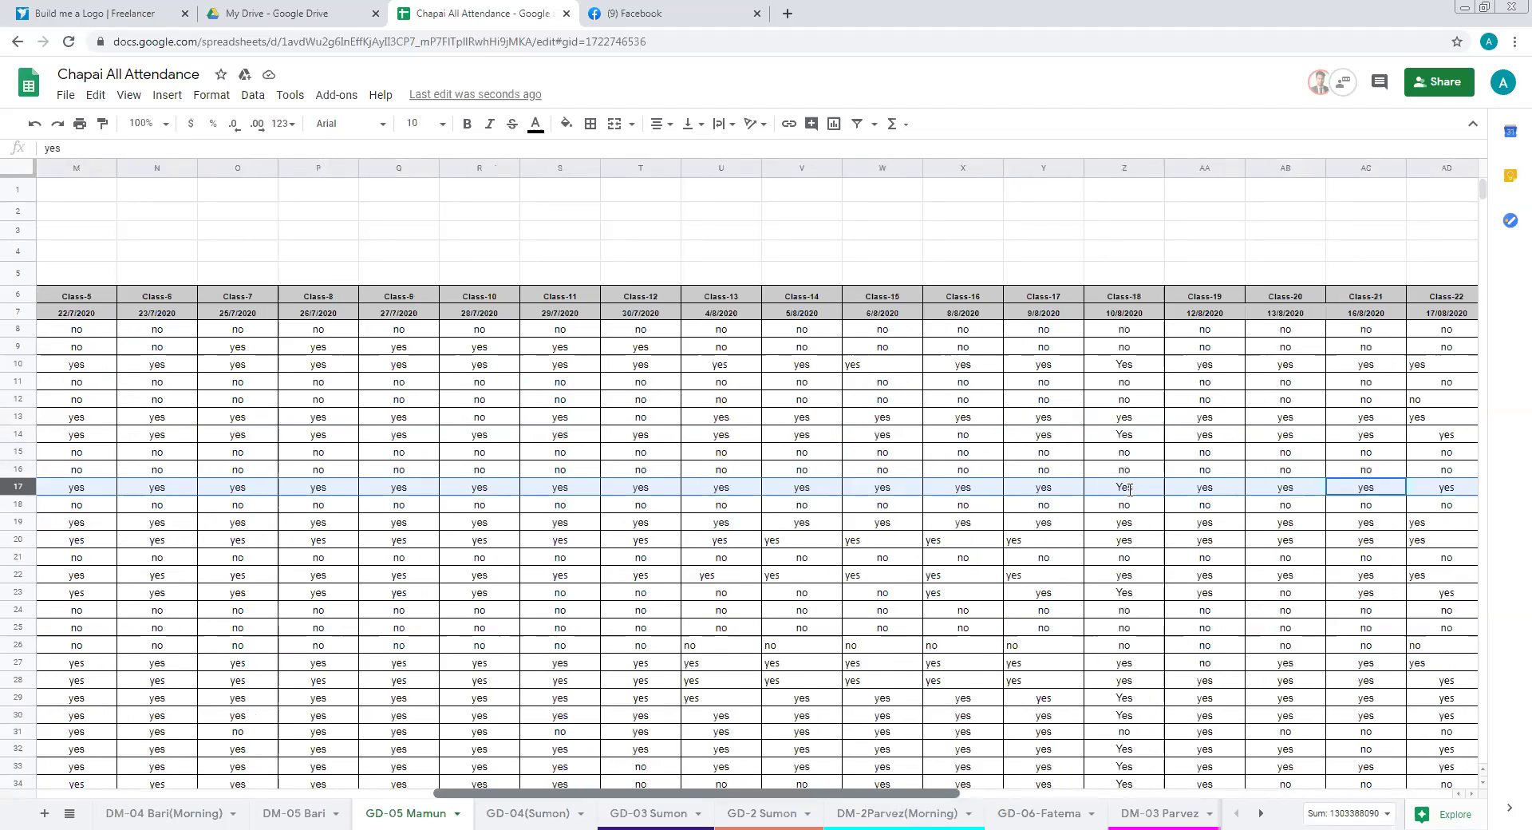
scroll(1129, 489, "right", 8)
left_click(1129, 488)
type("y")
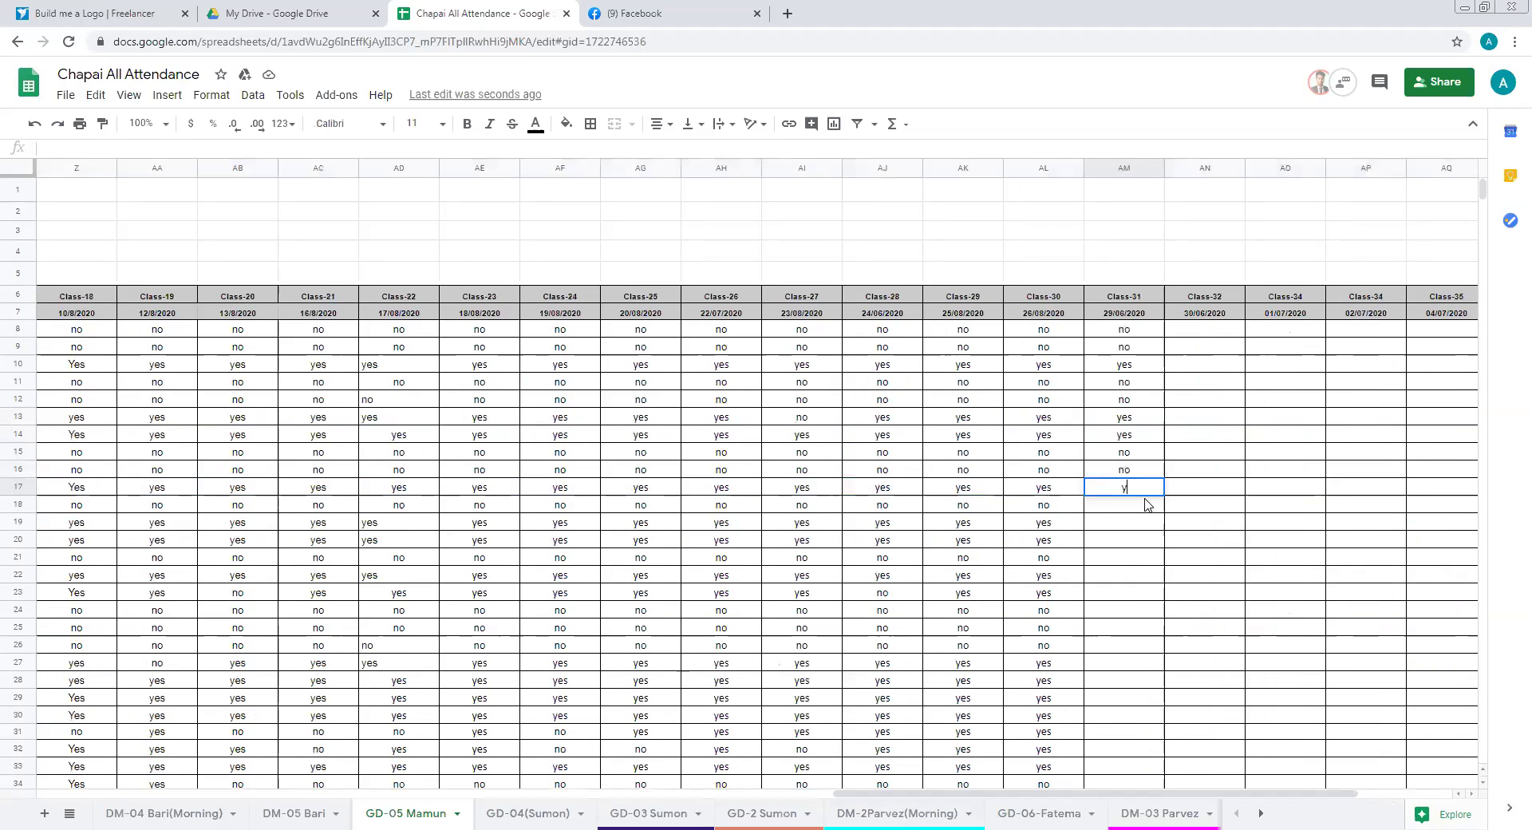
key("Return")
type("no")
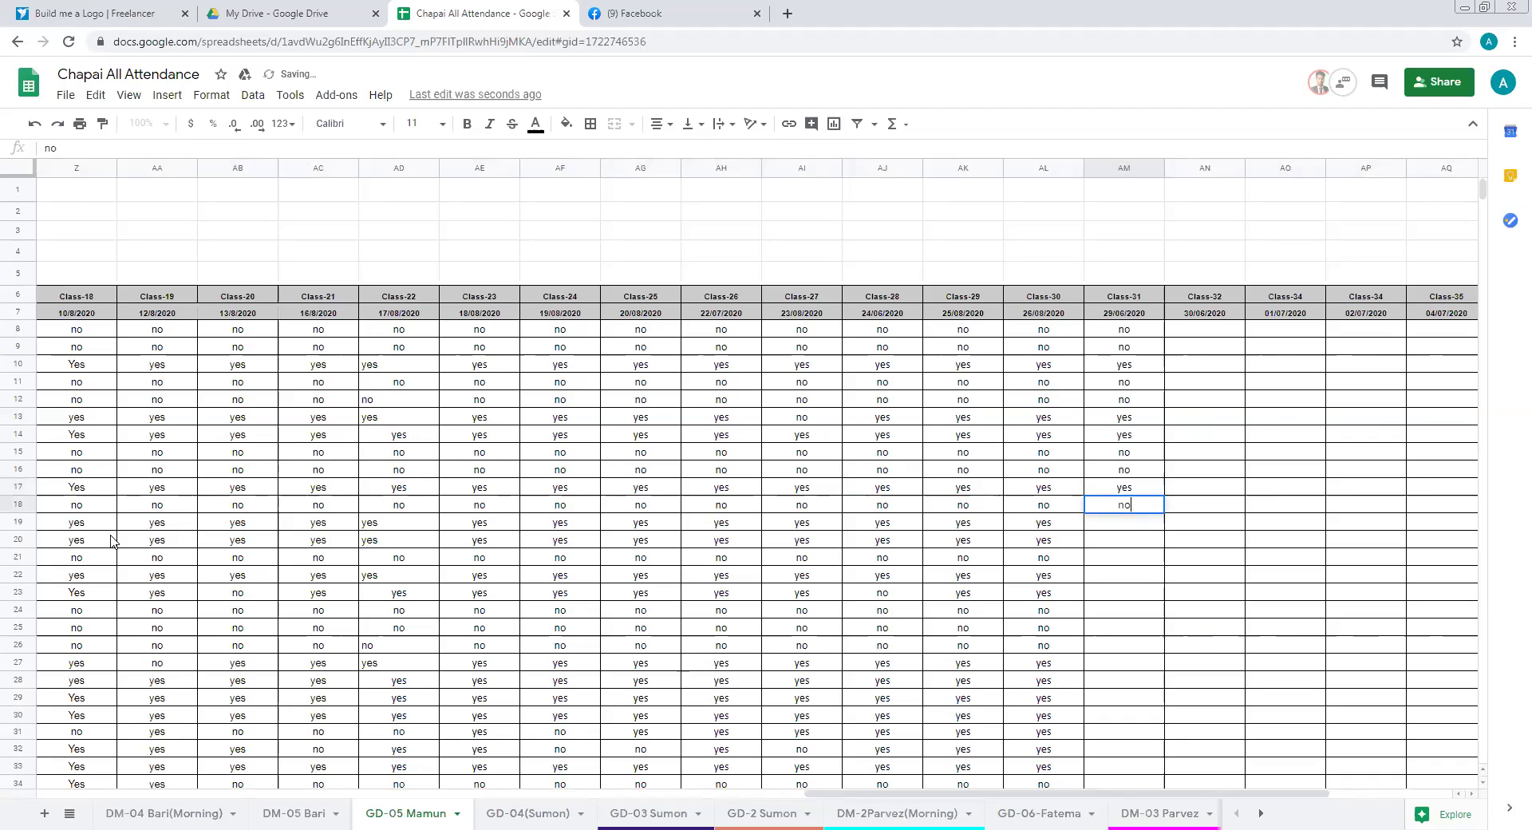
key("Return")
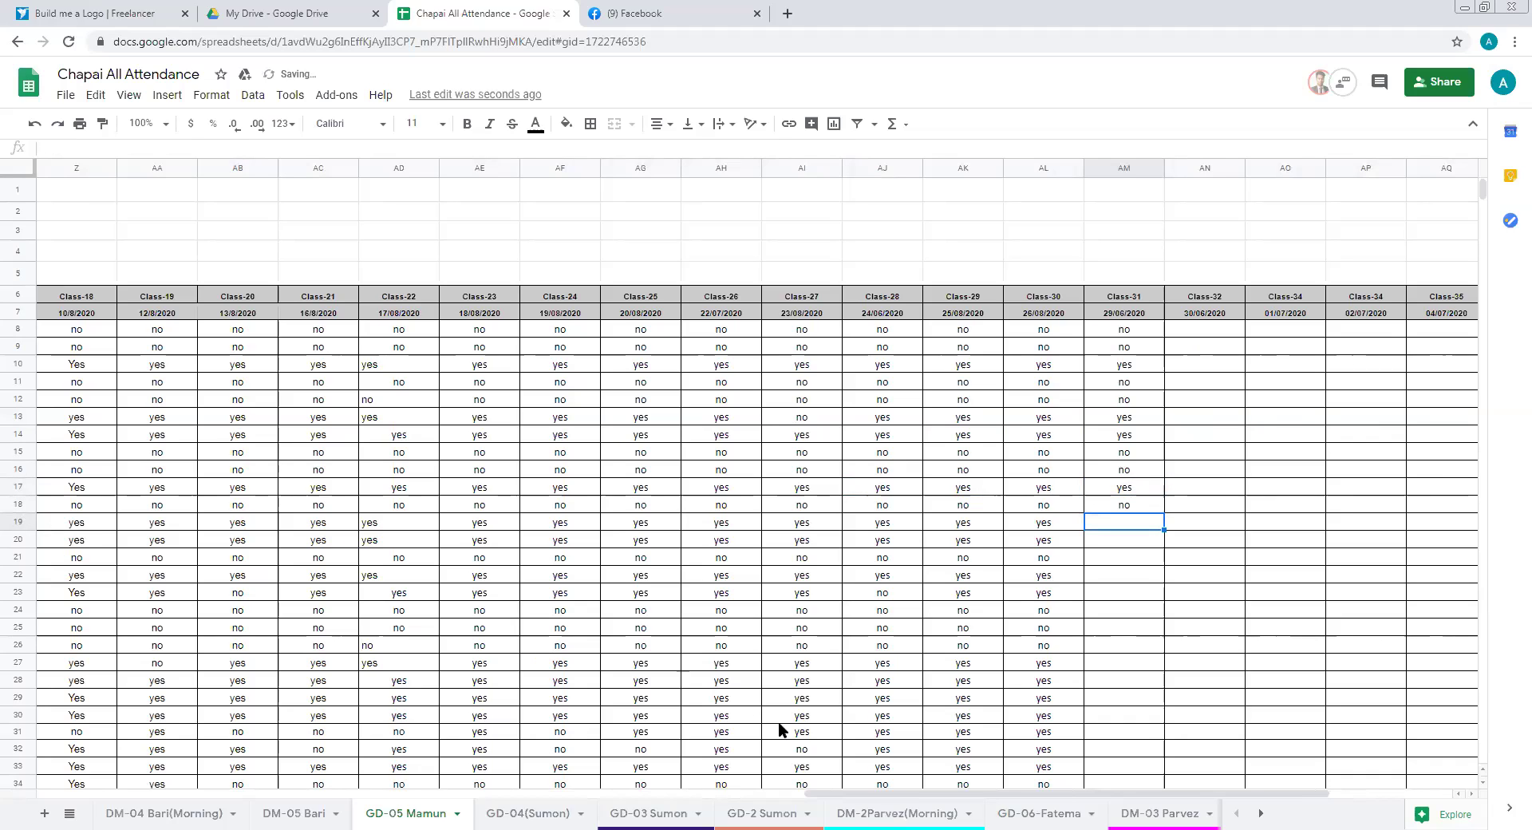
Check the row 19 student's record and enter "yes" under Class-31 in cell AM19
key("shift+space")
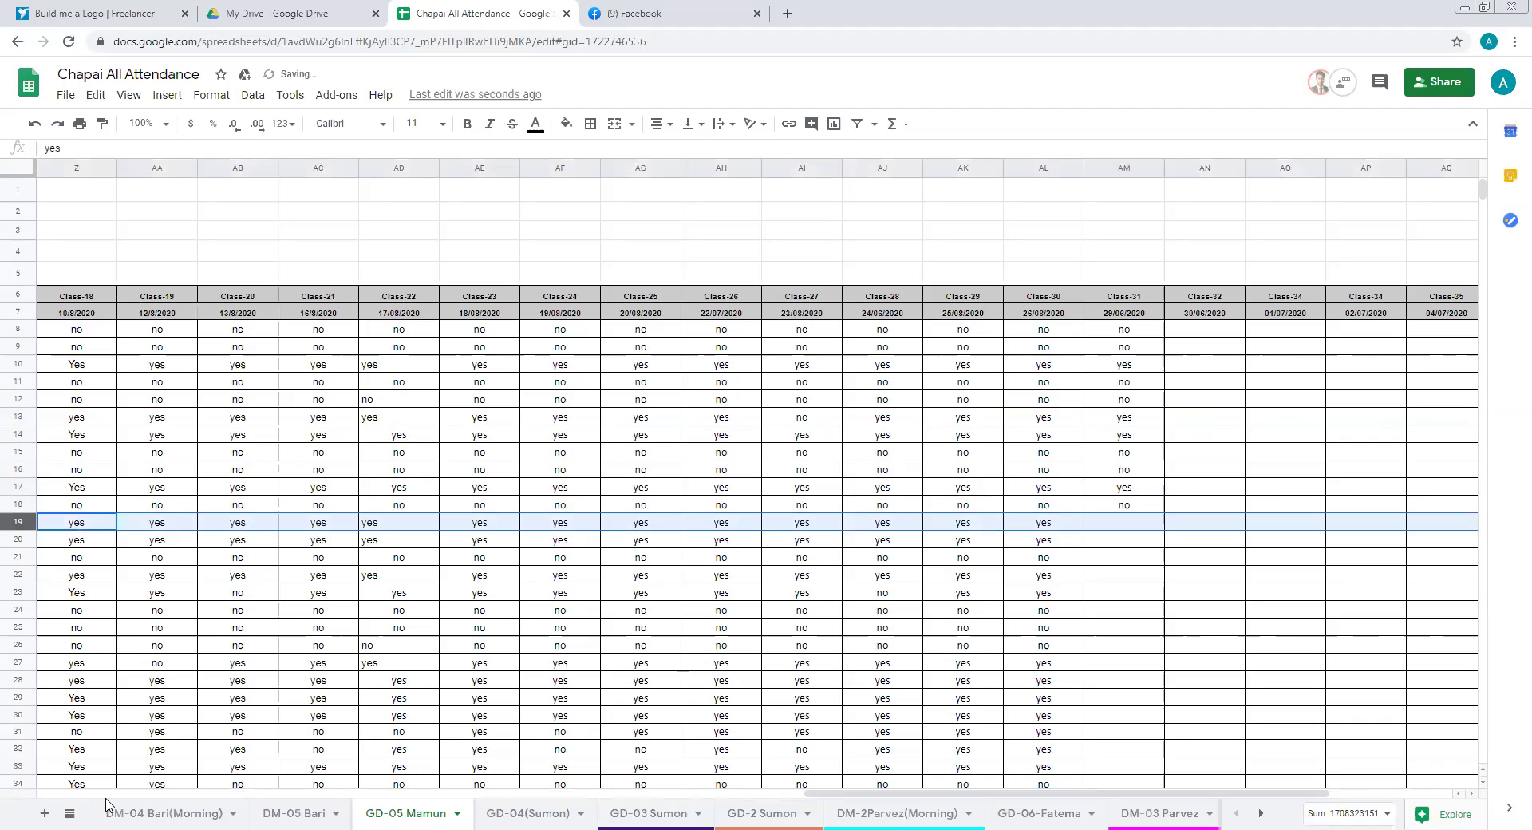
left_click(1291, 524)
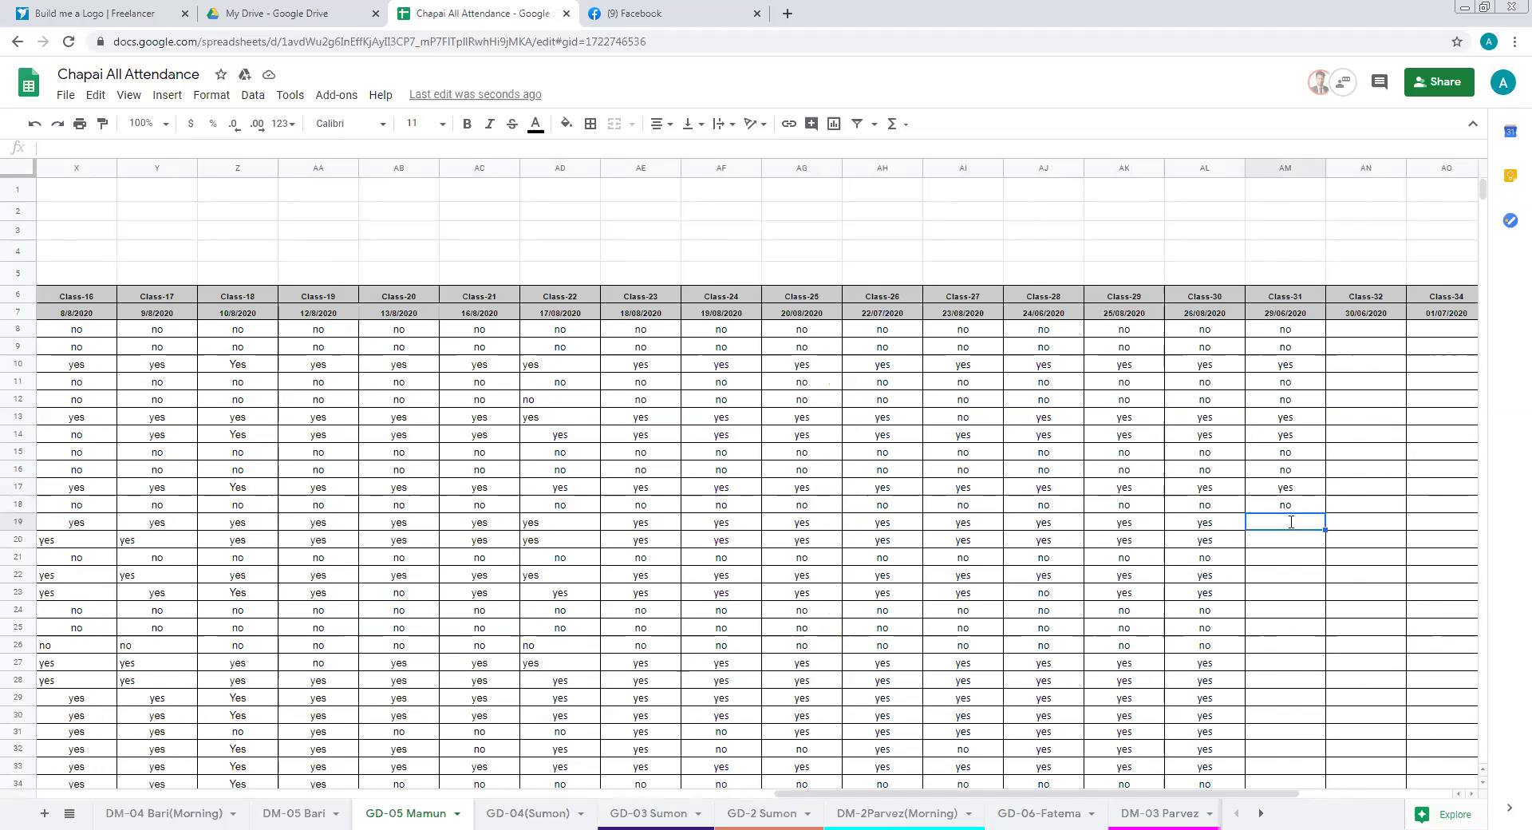
type("yes")
Review row 20's earlier attendance, and enter "yes" in AM20 and "no" in AM21 under Class-31
left_click(19, 539)
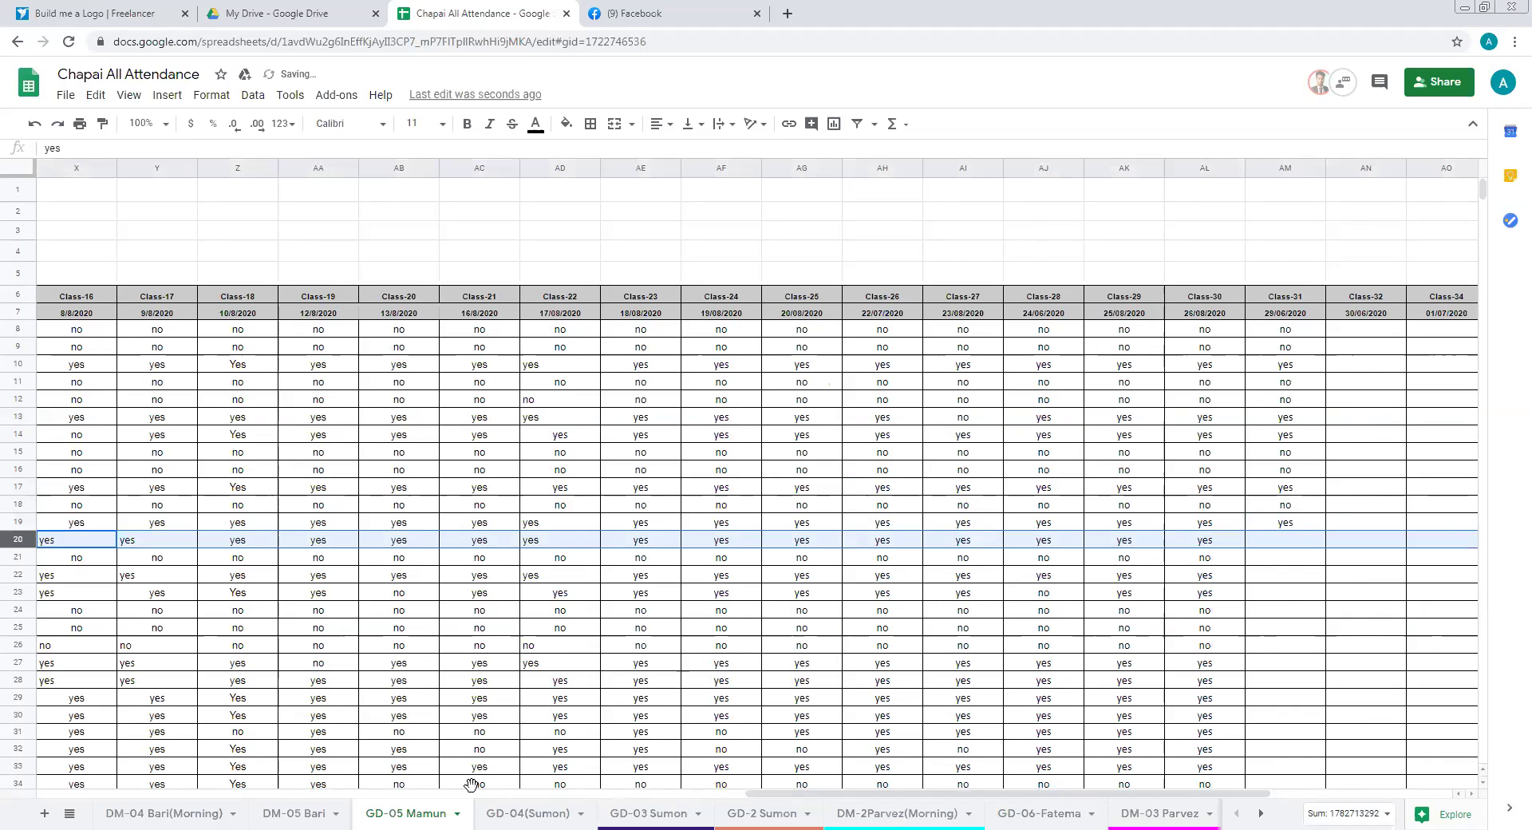
left_click(723, 792)
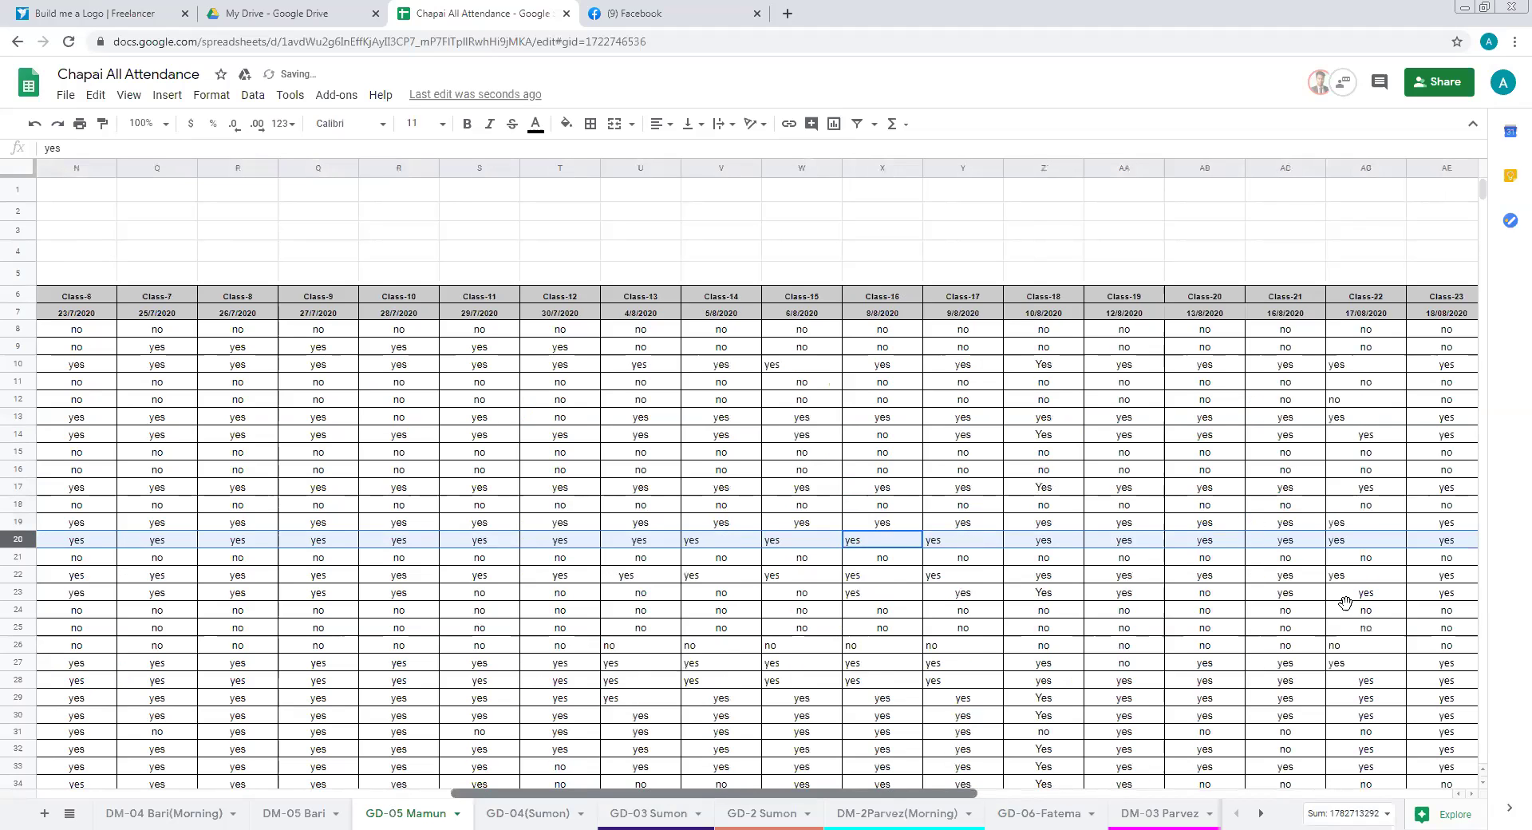
scroll(1290, 535, "right", 5)
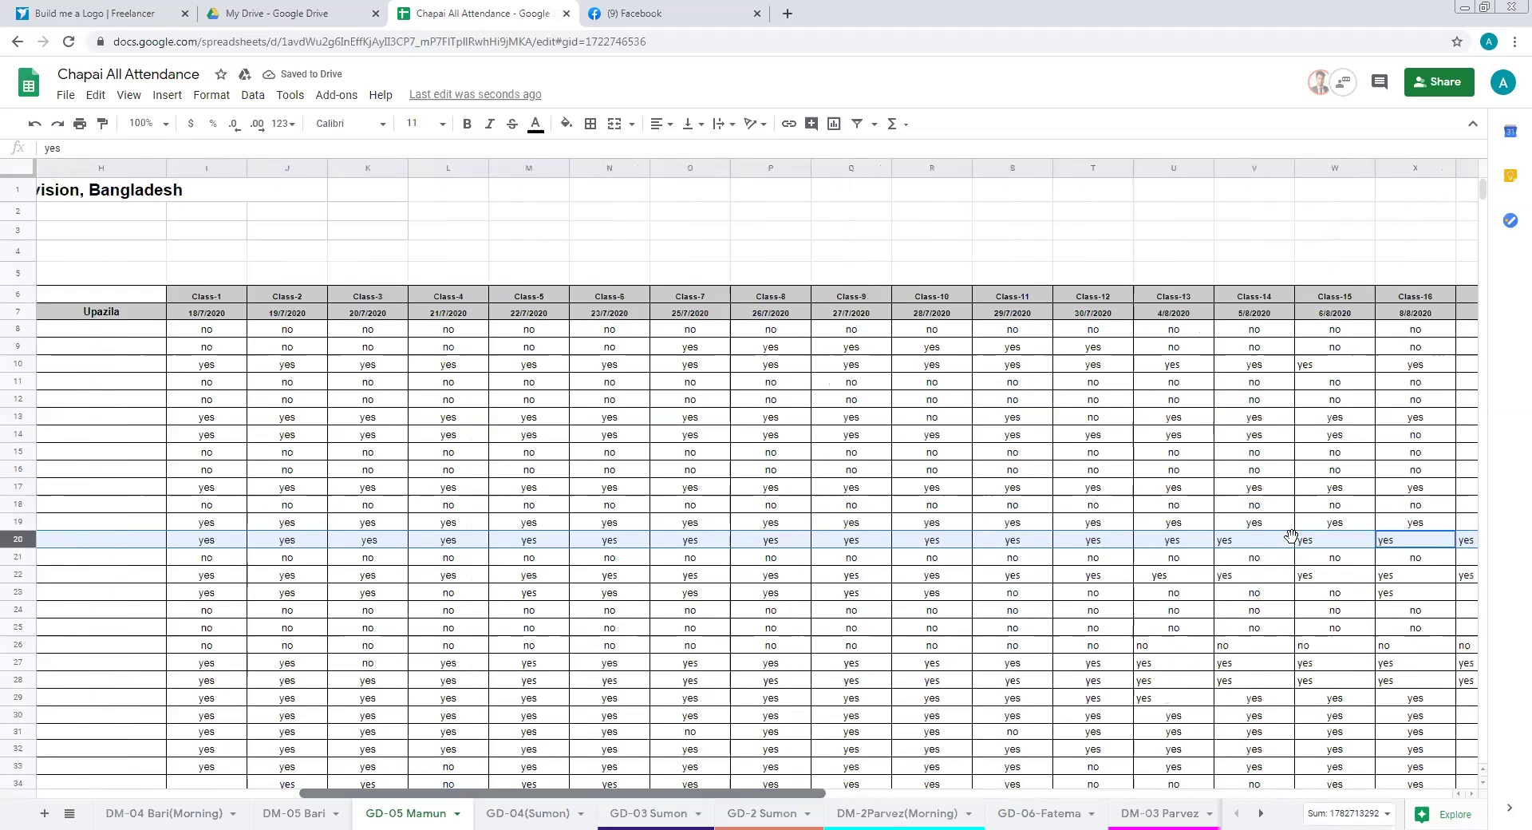
left_click(1292, 541)
type("yes")
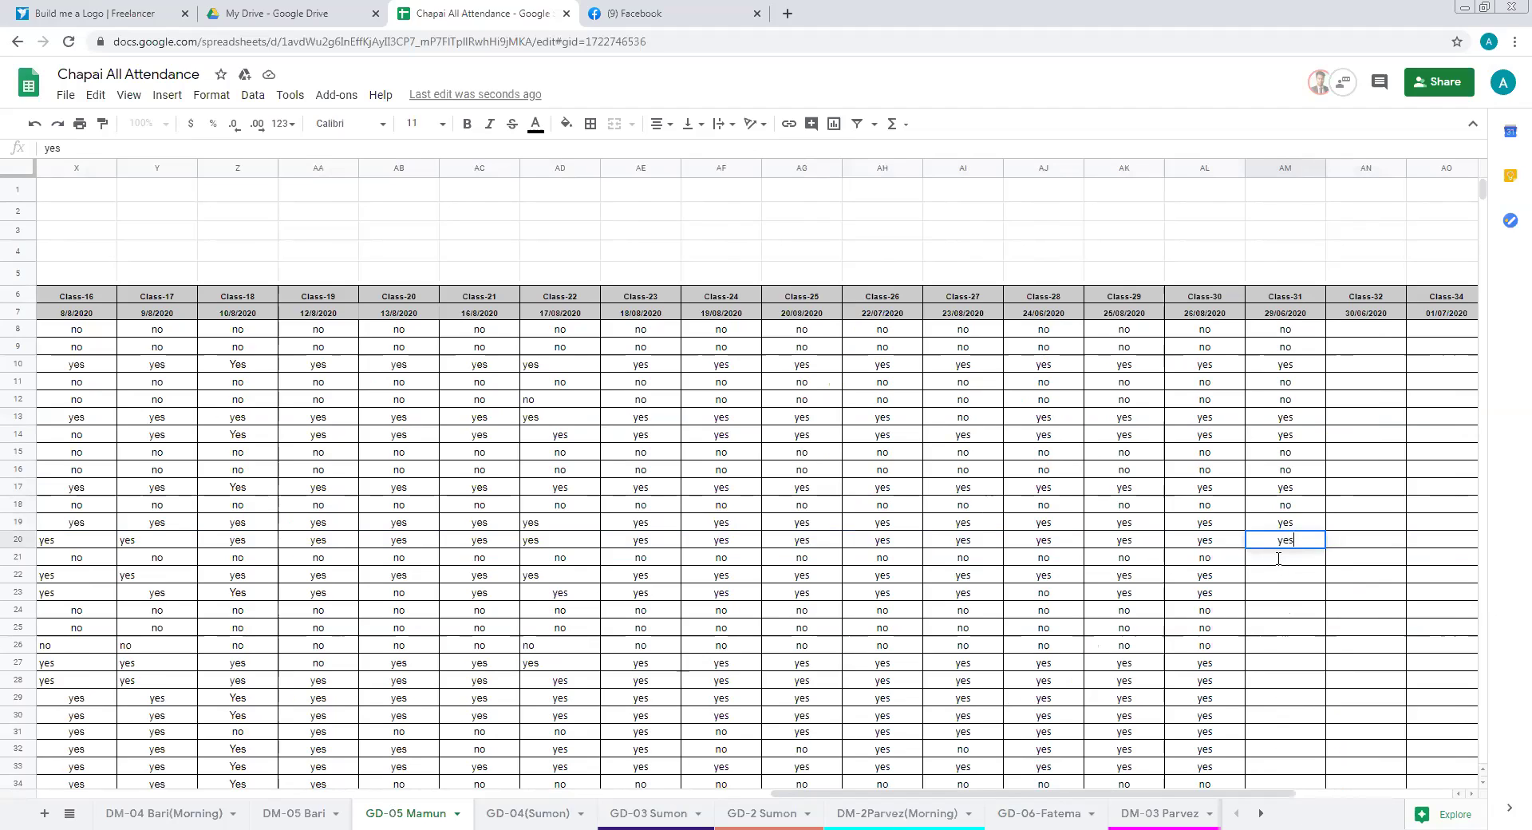
key("Return")
type("no")
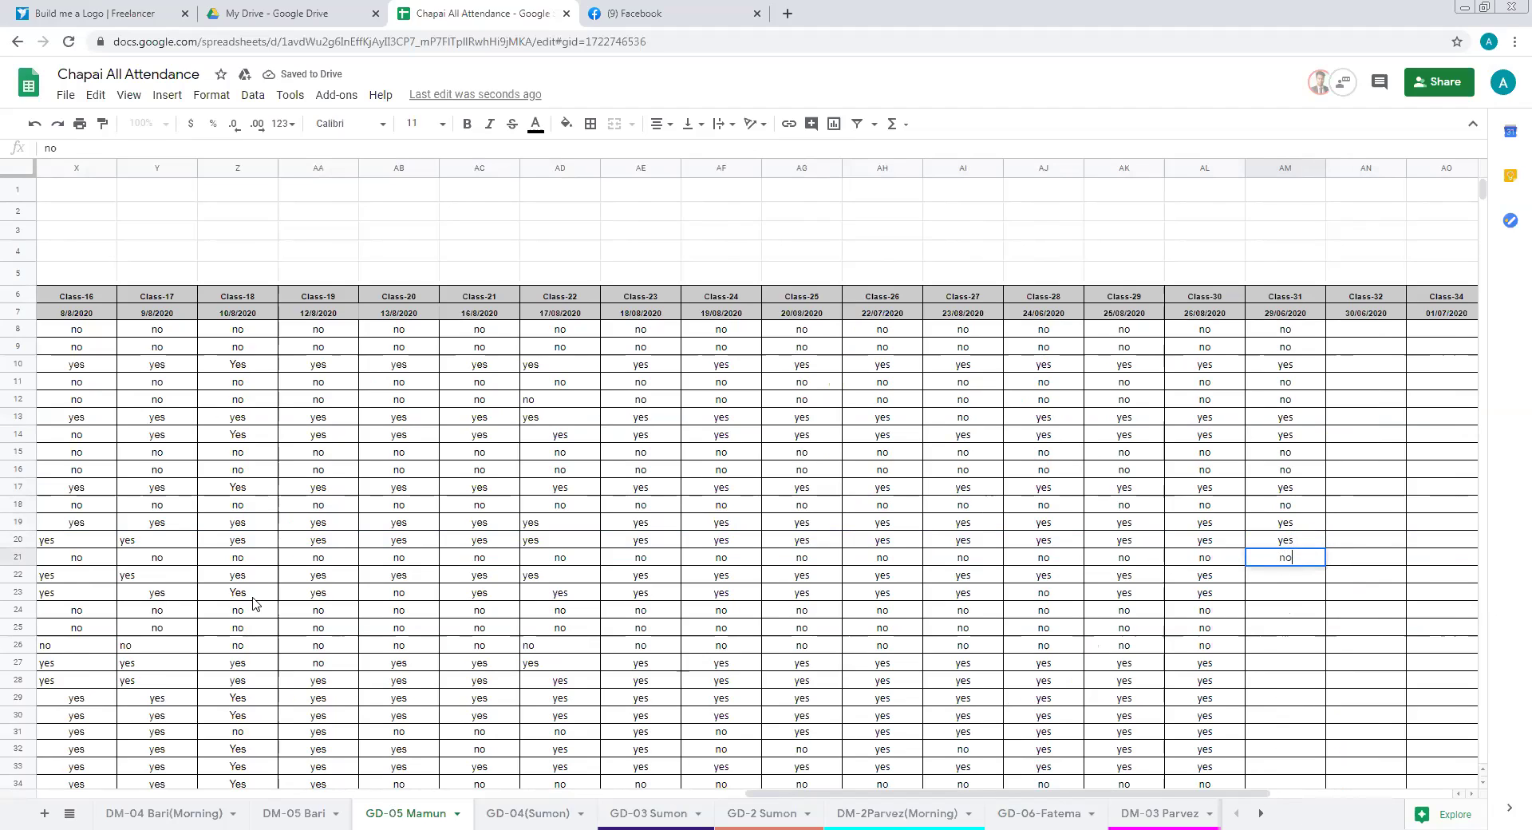
Review the row 22 student's earlier attendance and enter "yes" under Class-31 in cell AM22
left_click(17, 575)
left_click_drag(1010, 795, 447, 800)
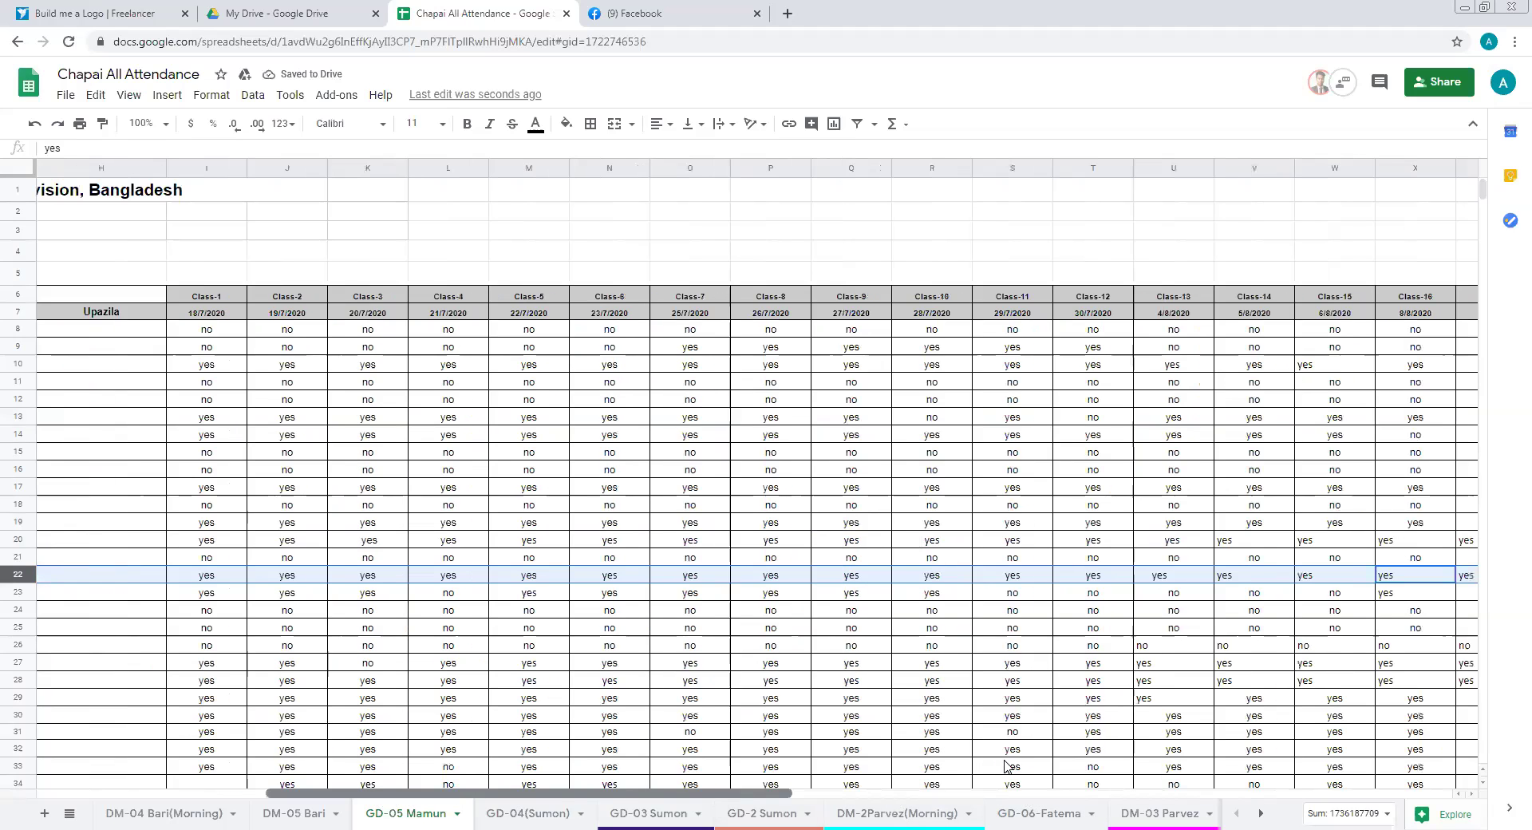
scroll(1385, 582, "right", 5)
left_click(1376, 576)
type("yes")
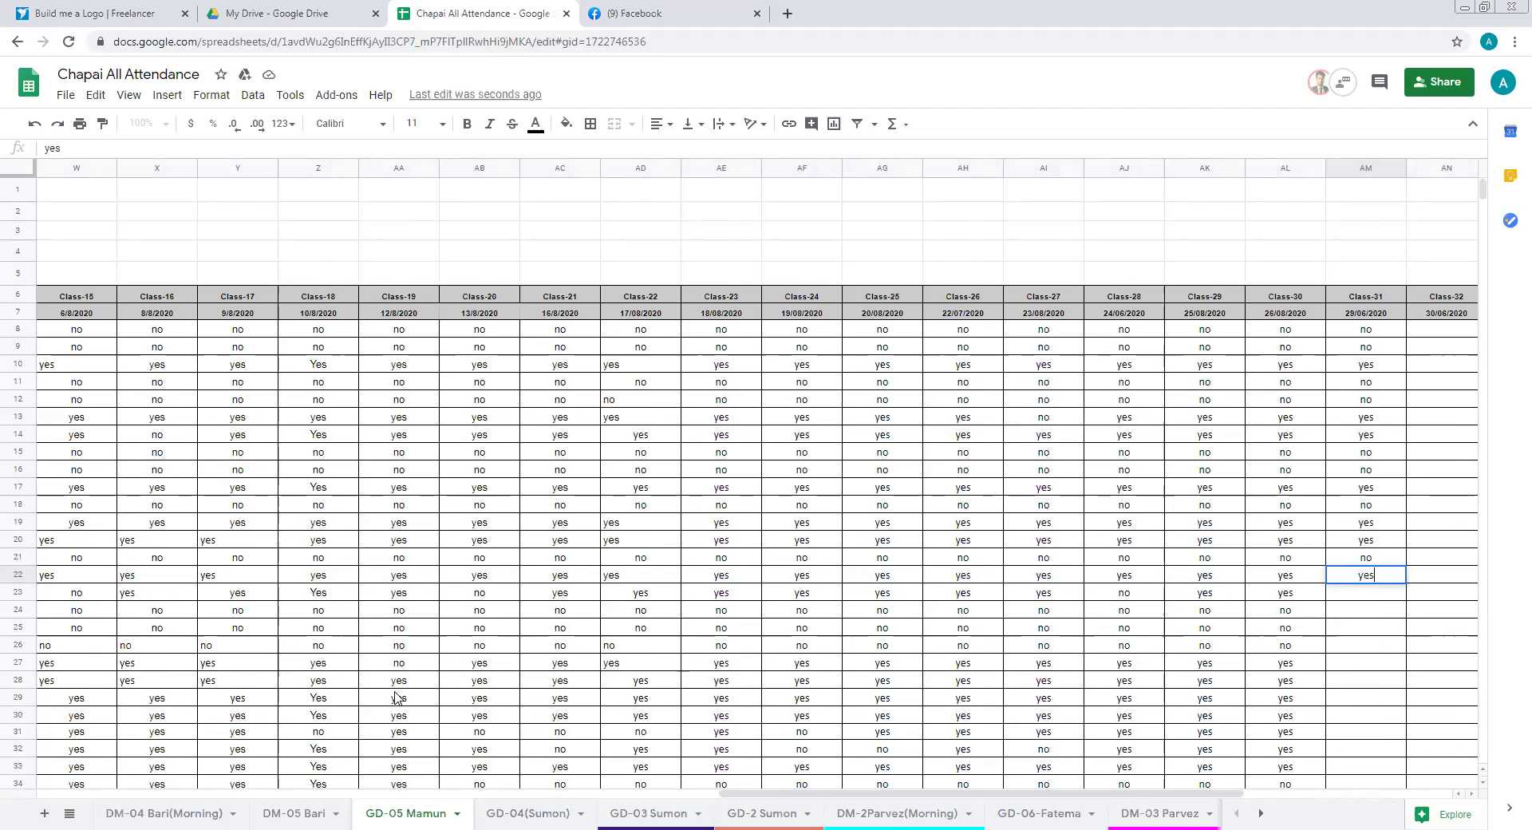
key("Return")
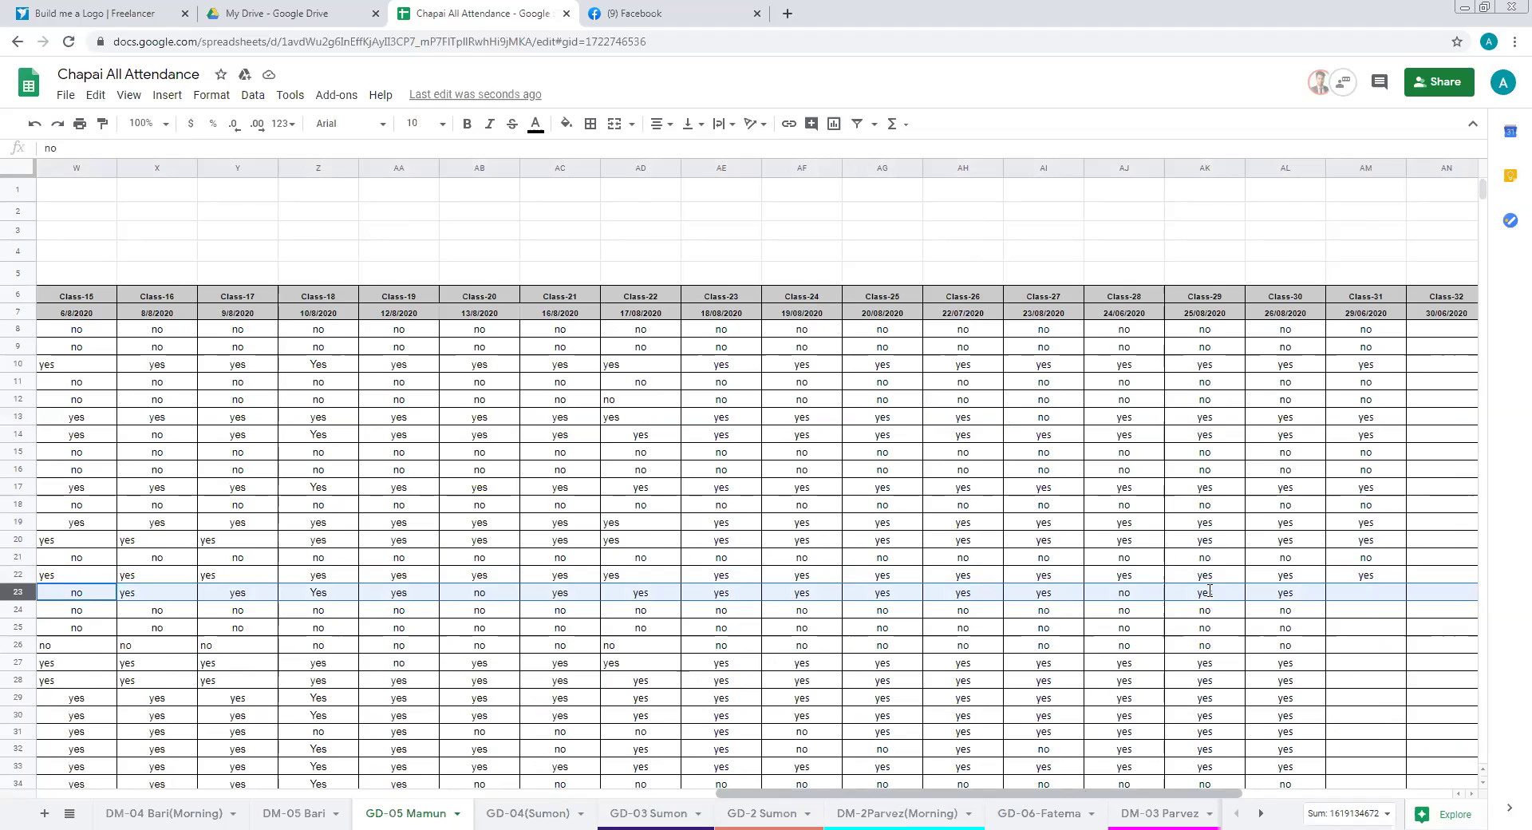
Enter "no" under Class-31 for the four students in rows 23 to 26, in cells AM23 to AM26
scroll(1209, 590, "right", 2)
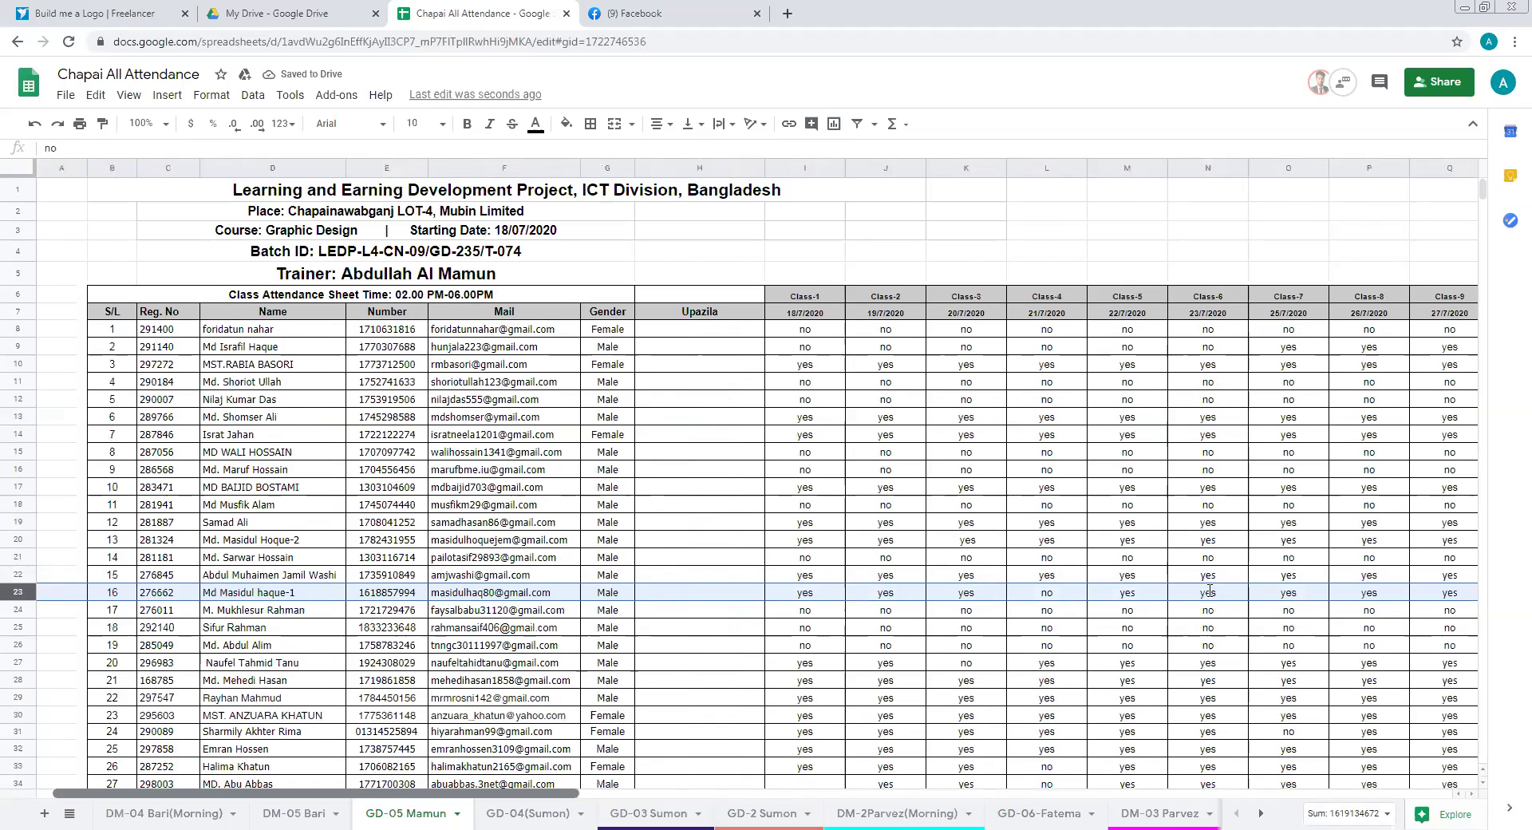
left_click(1205, 592)
type("no")
key("Return")
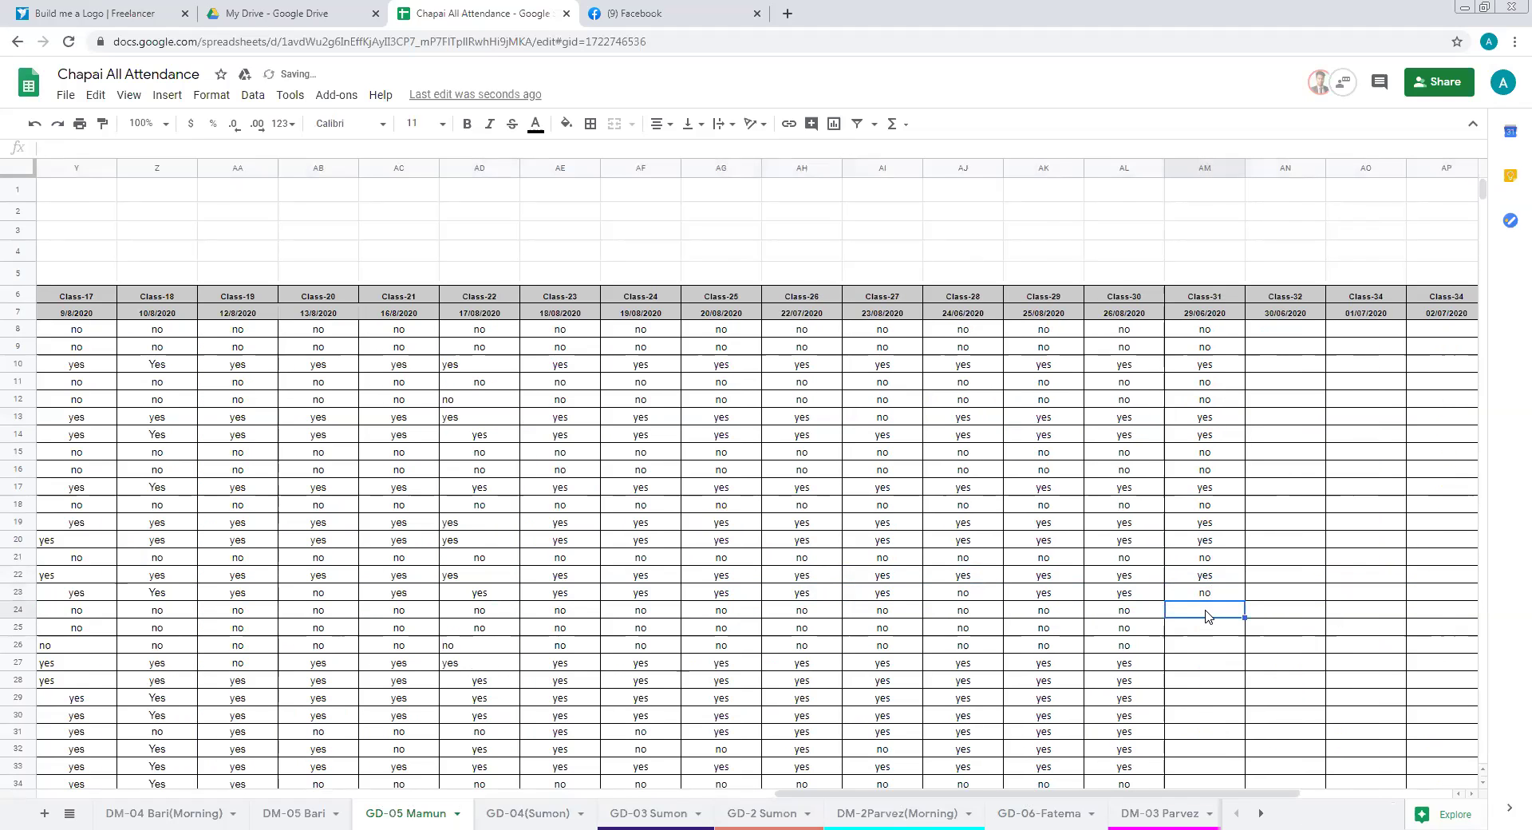
type("no")
key("Return")
type("no")
key("Return")
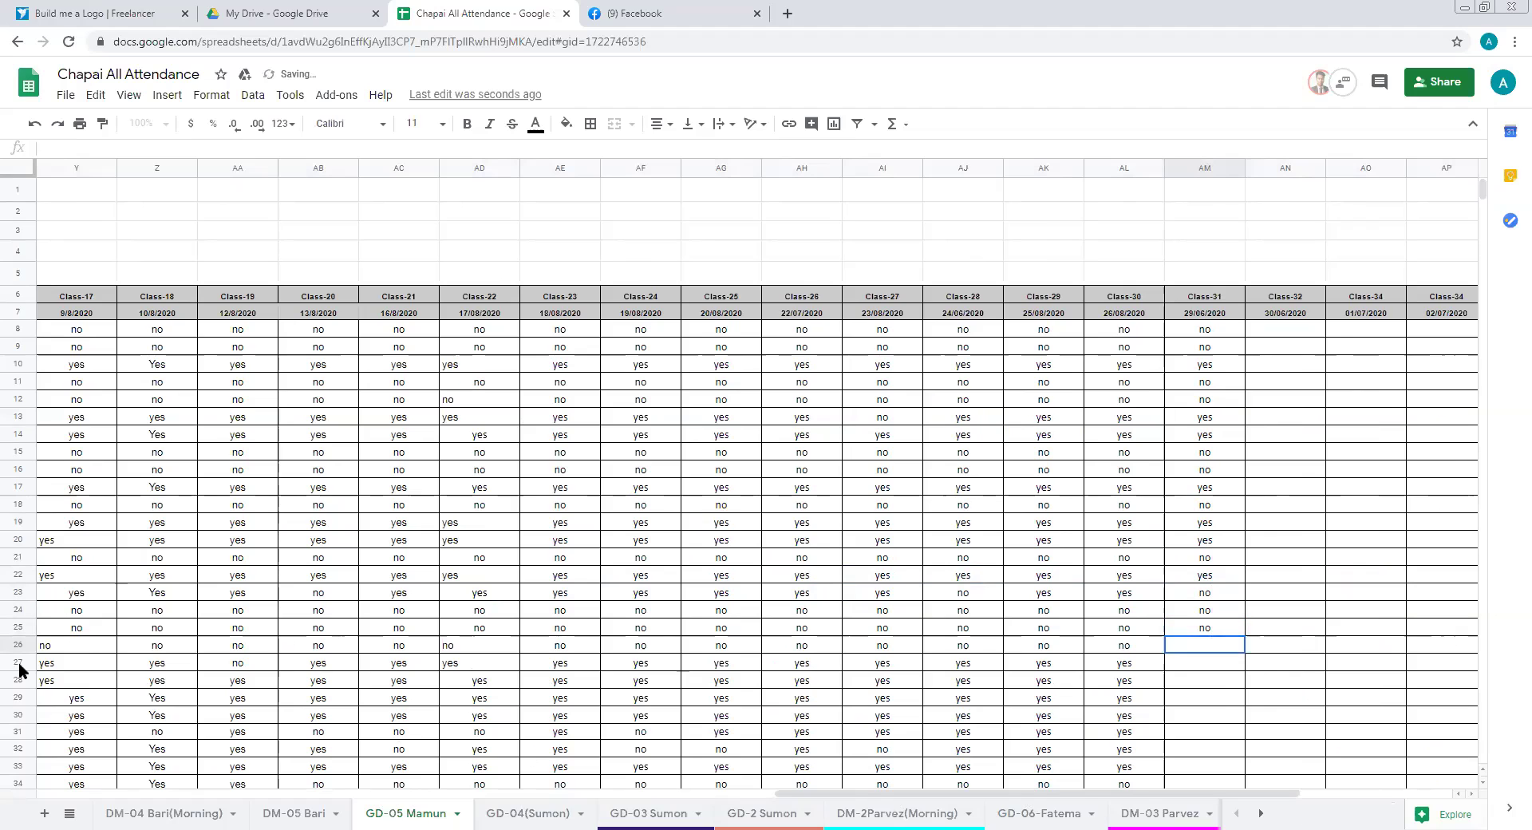
type("no")
Check the row 27 student's details and earlier attendance, and enter "yes" under Class-31 in cell AM27
left_click(10, 664)
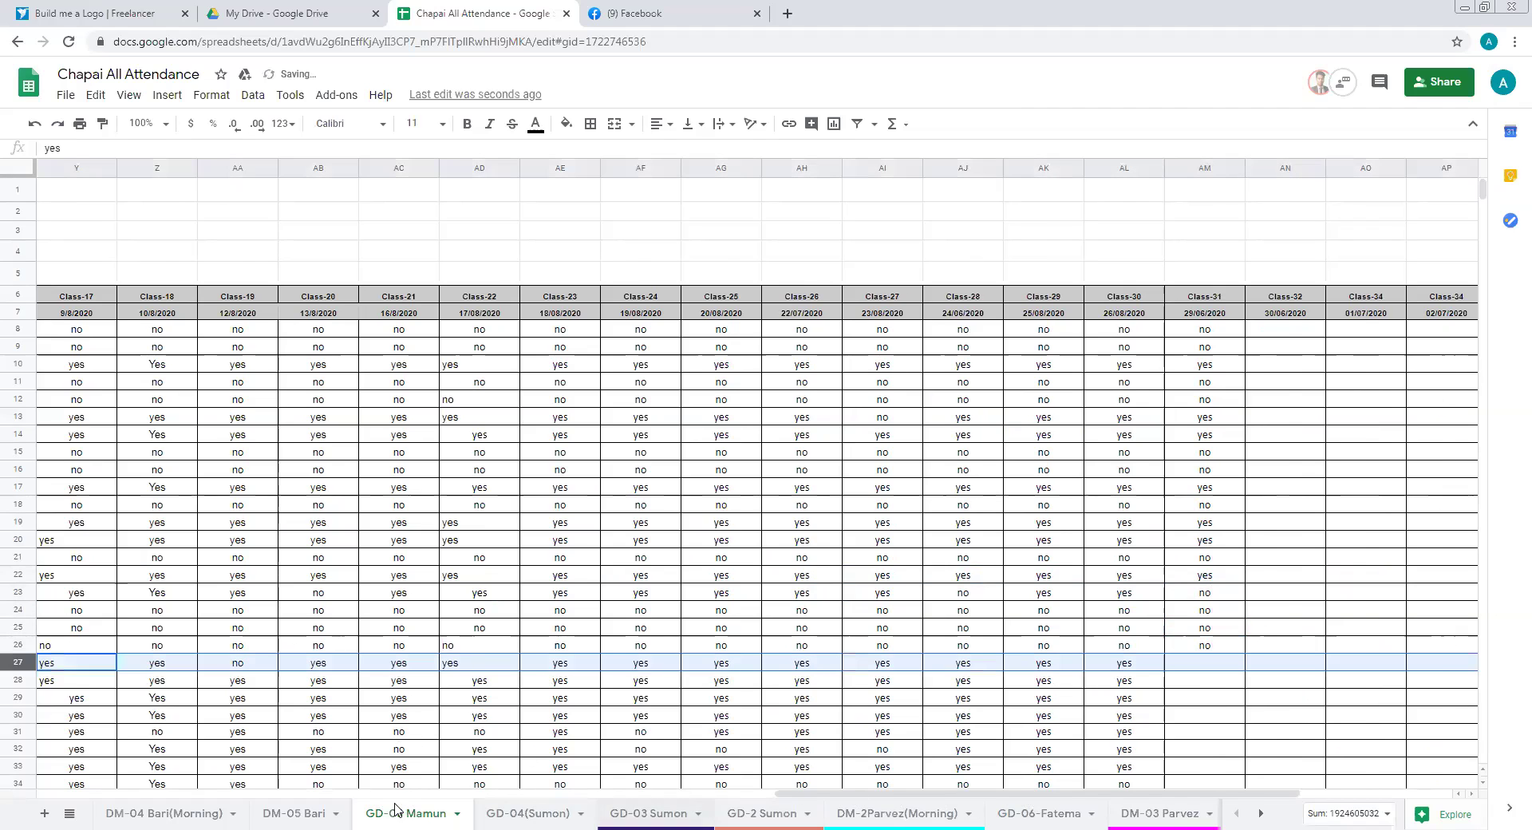
left_click_drag(989, 793, 574, 795)
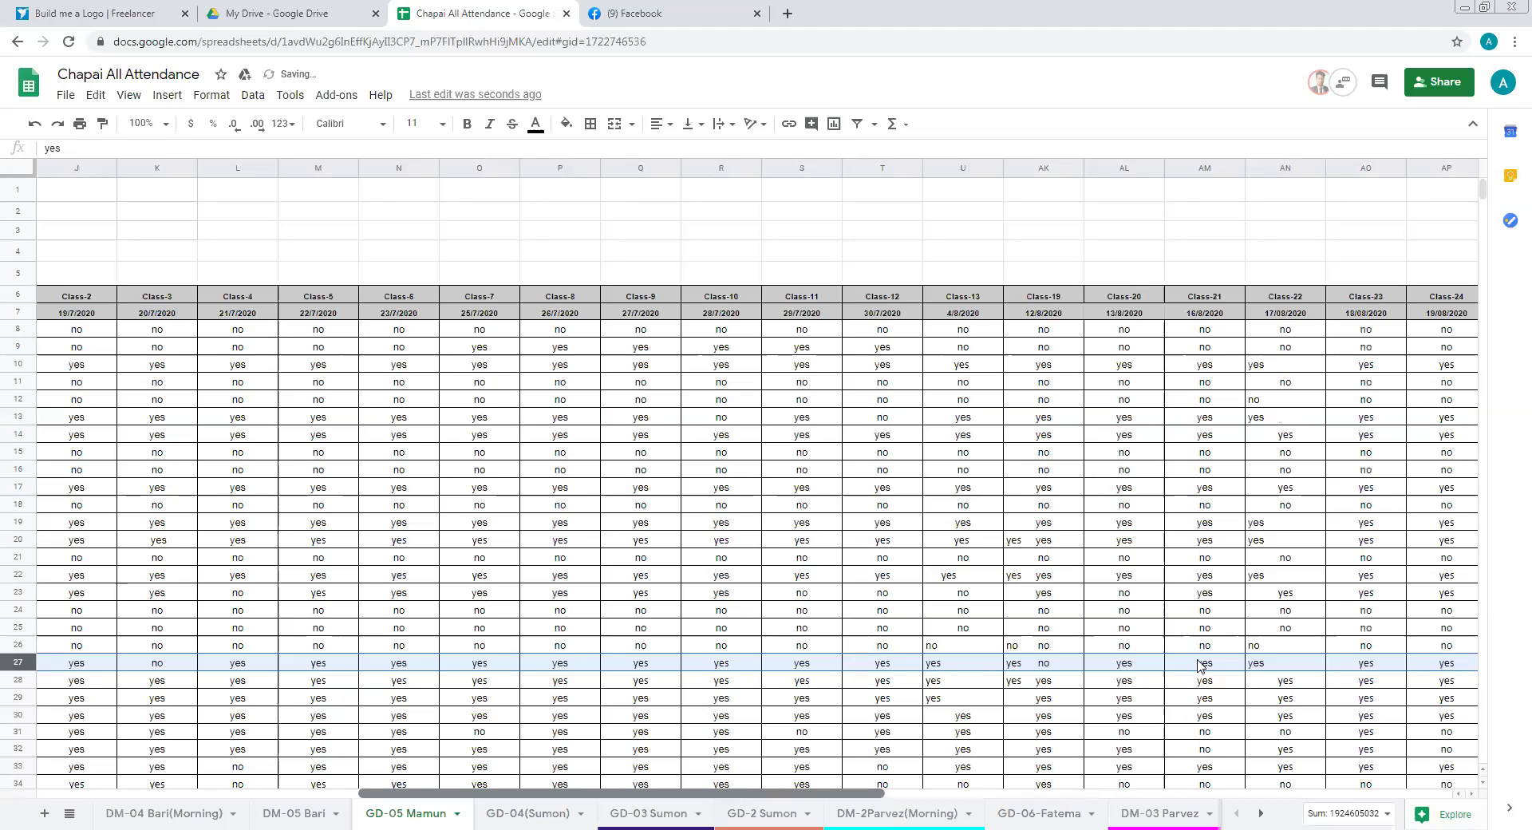
scroll(1200, 665, "left", 5)
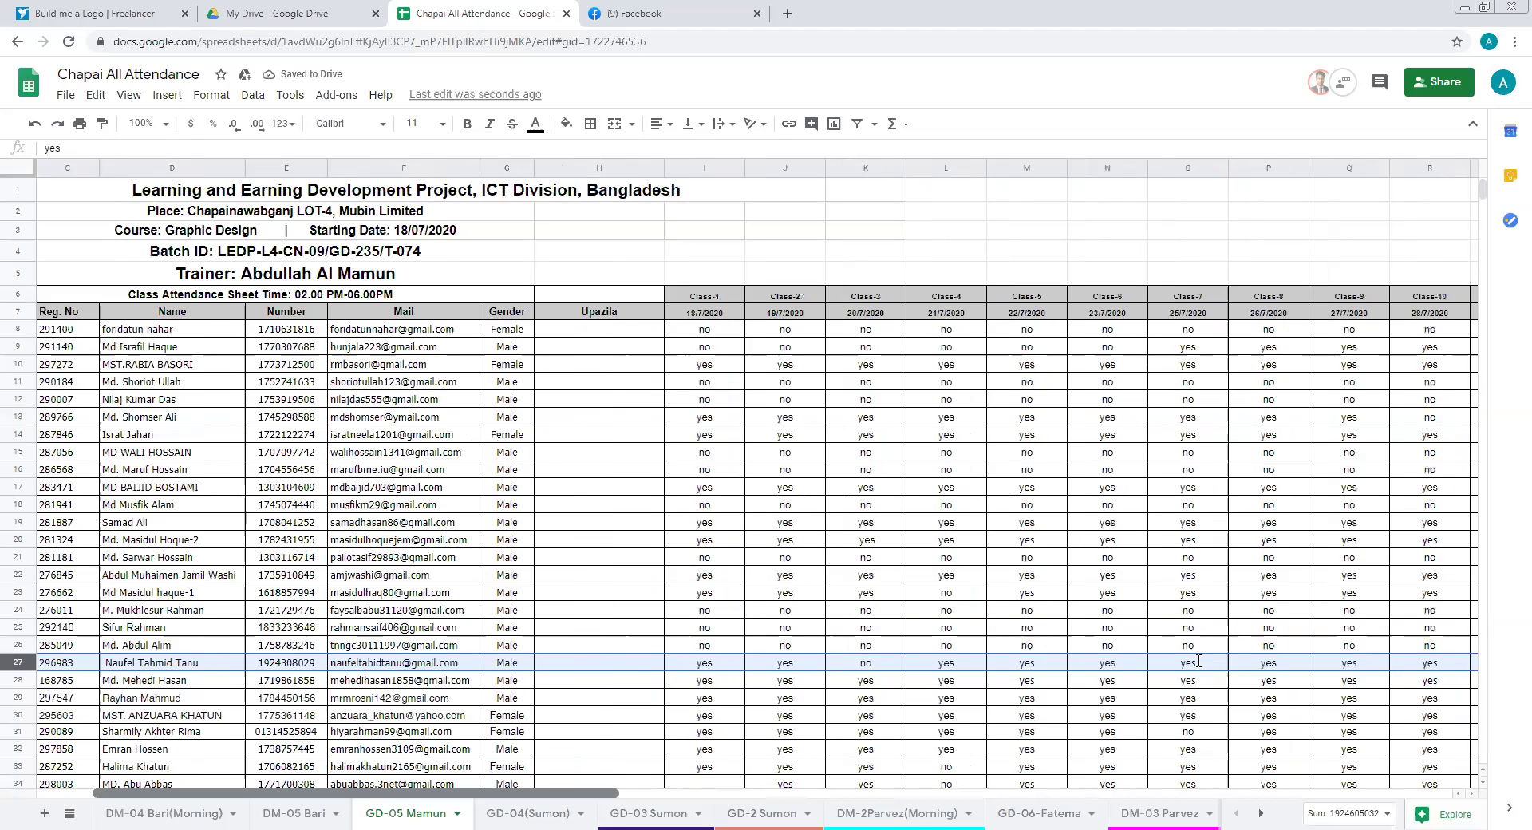
scroll(1199, 661, "right", 15)
double_click(1200, 661)
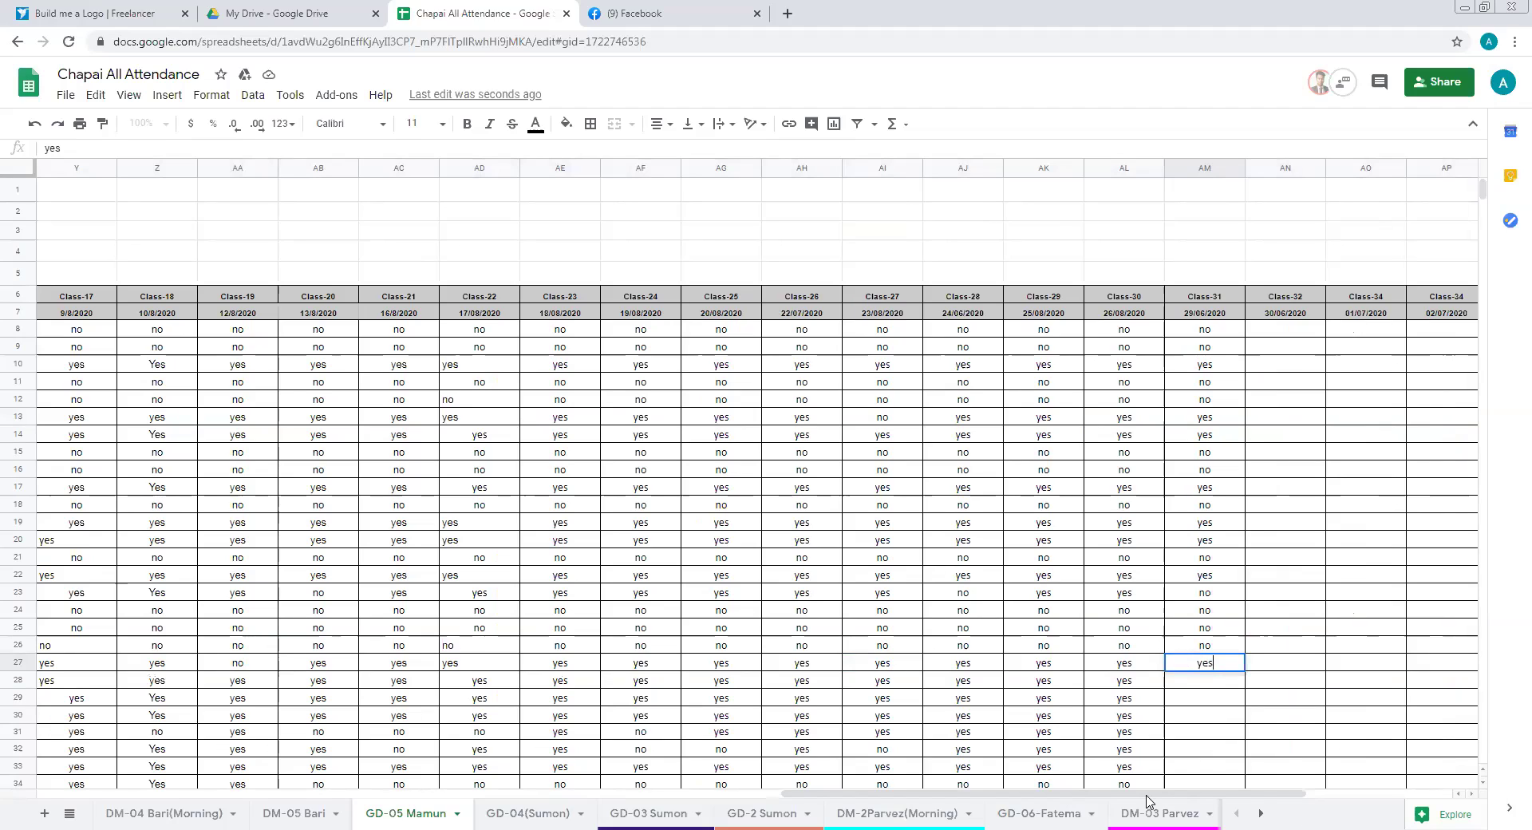
key("Return")
Check the row 28 student's details and earlier attendance, and enter "yes" under Class-31 in cell AM28
key("shift+space")
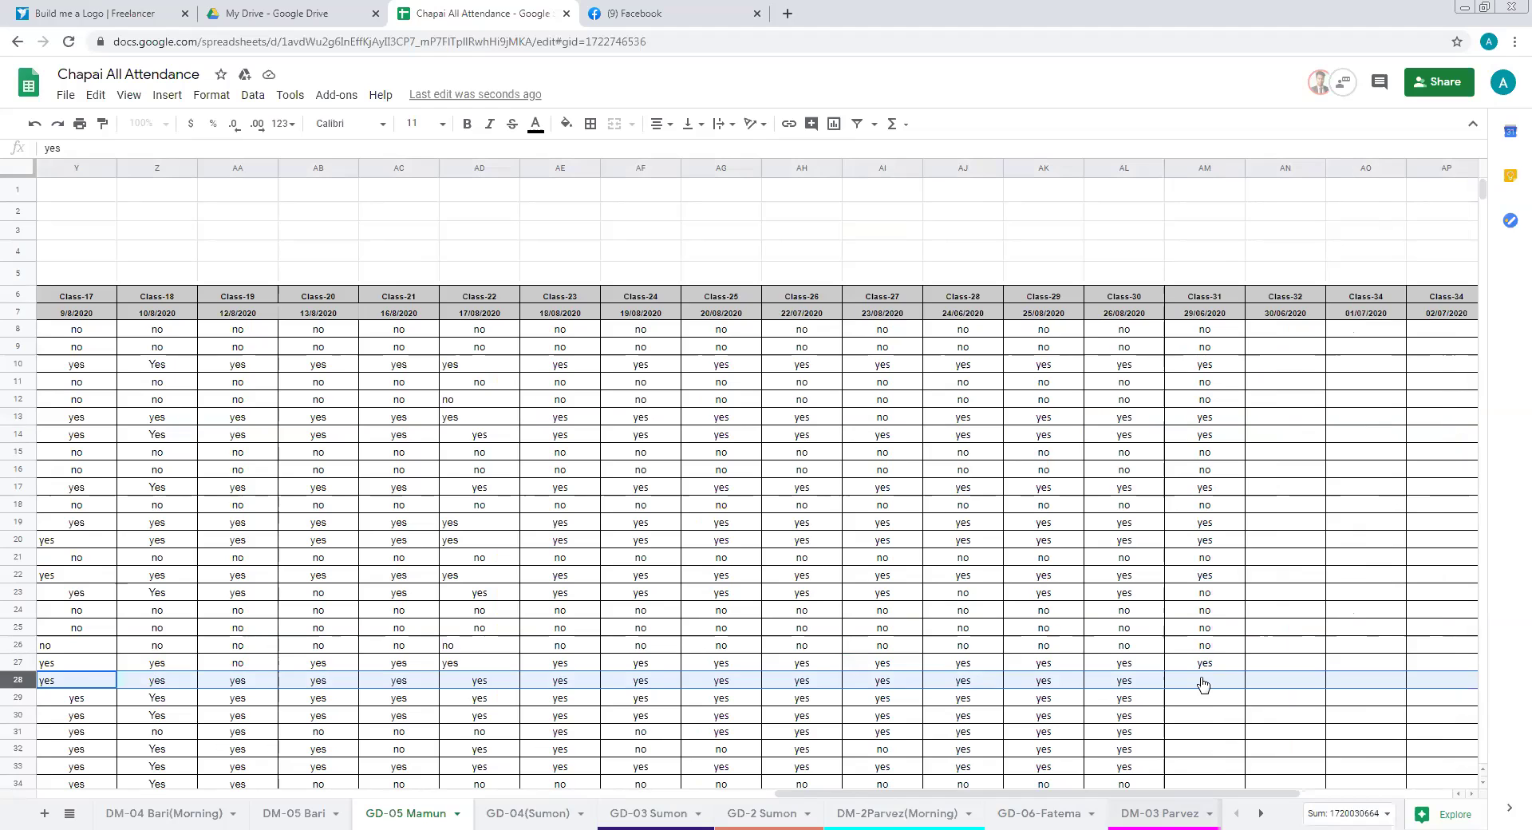
scroll(1203, 684, "left", 10)
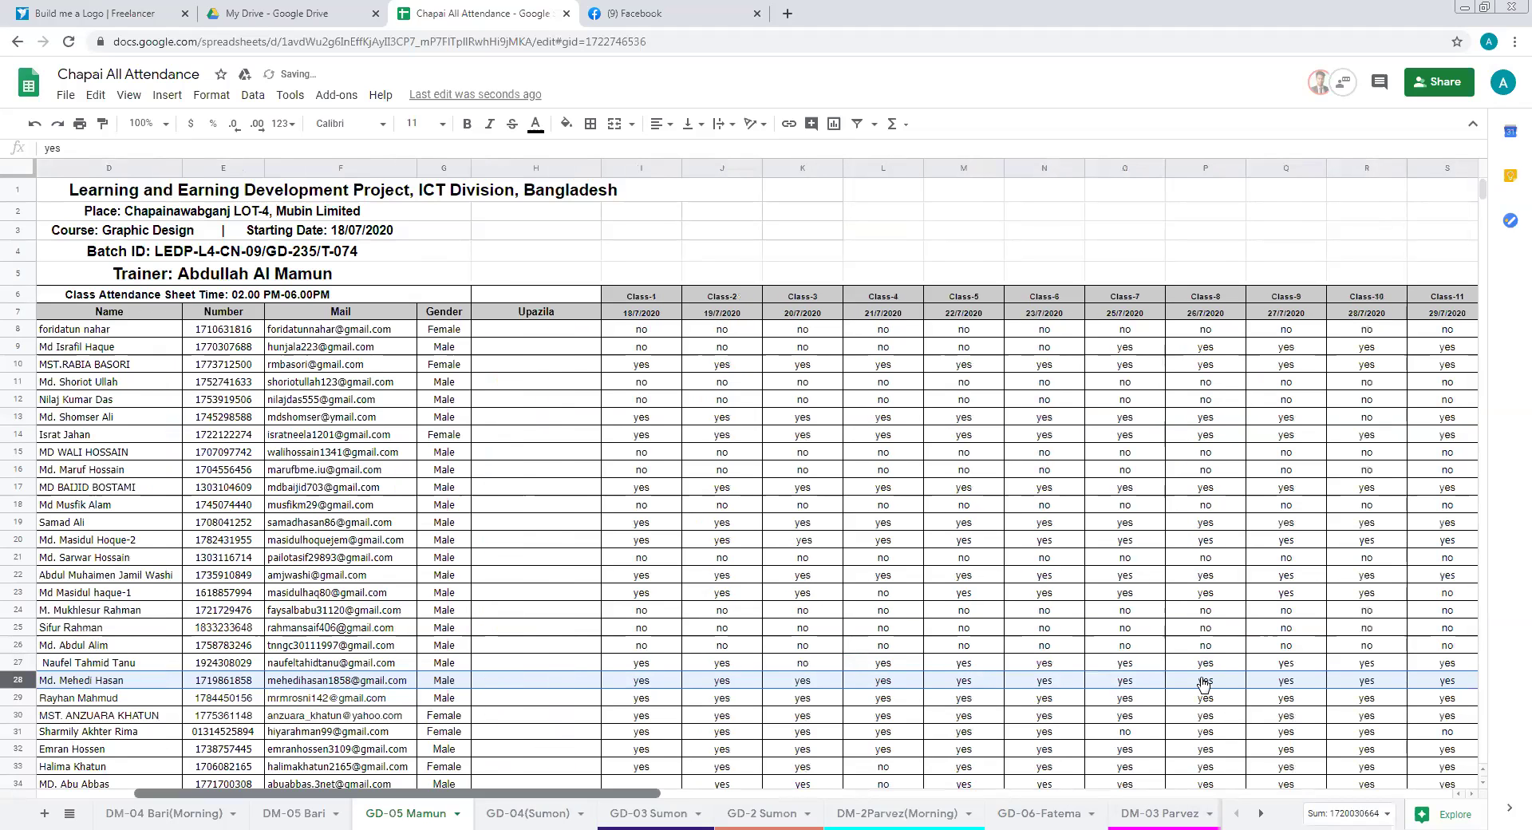
key("Delete")
type("yes")
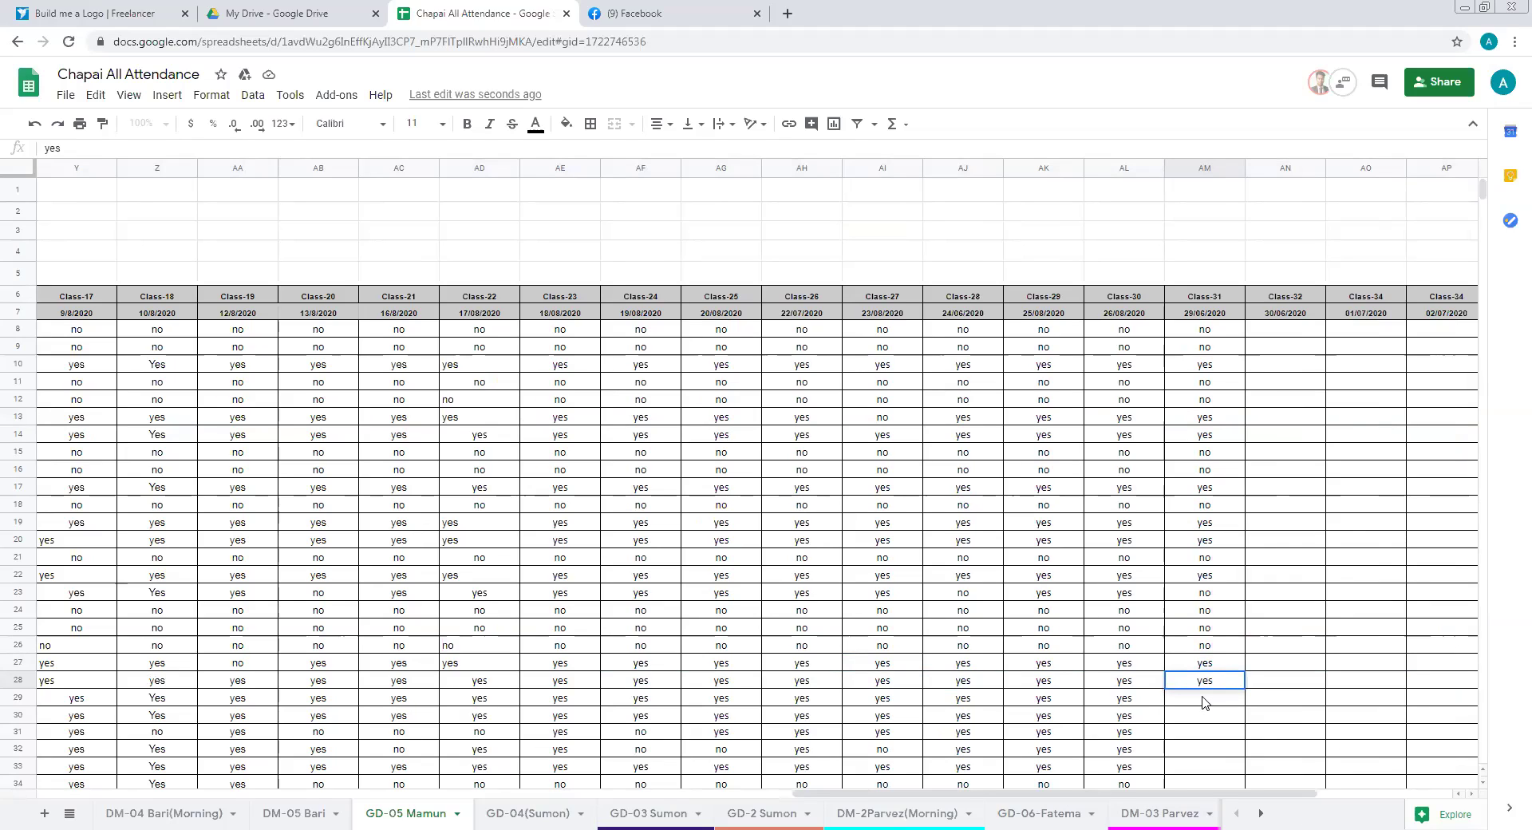
key("Return")
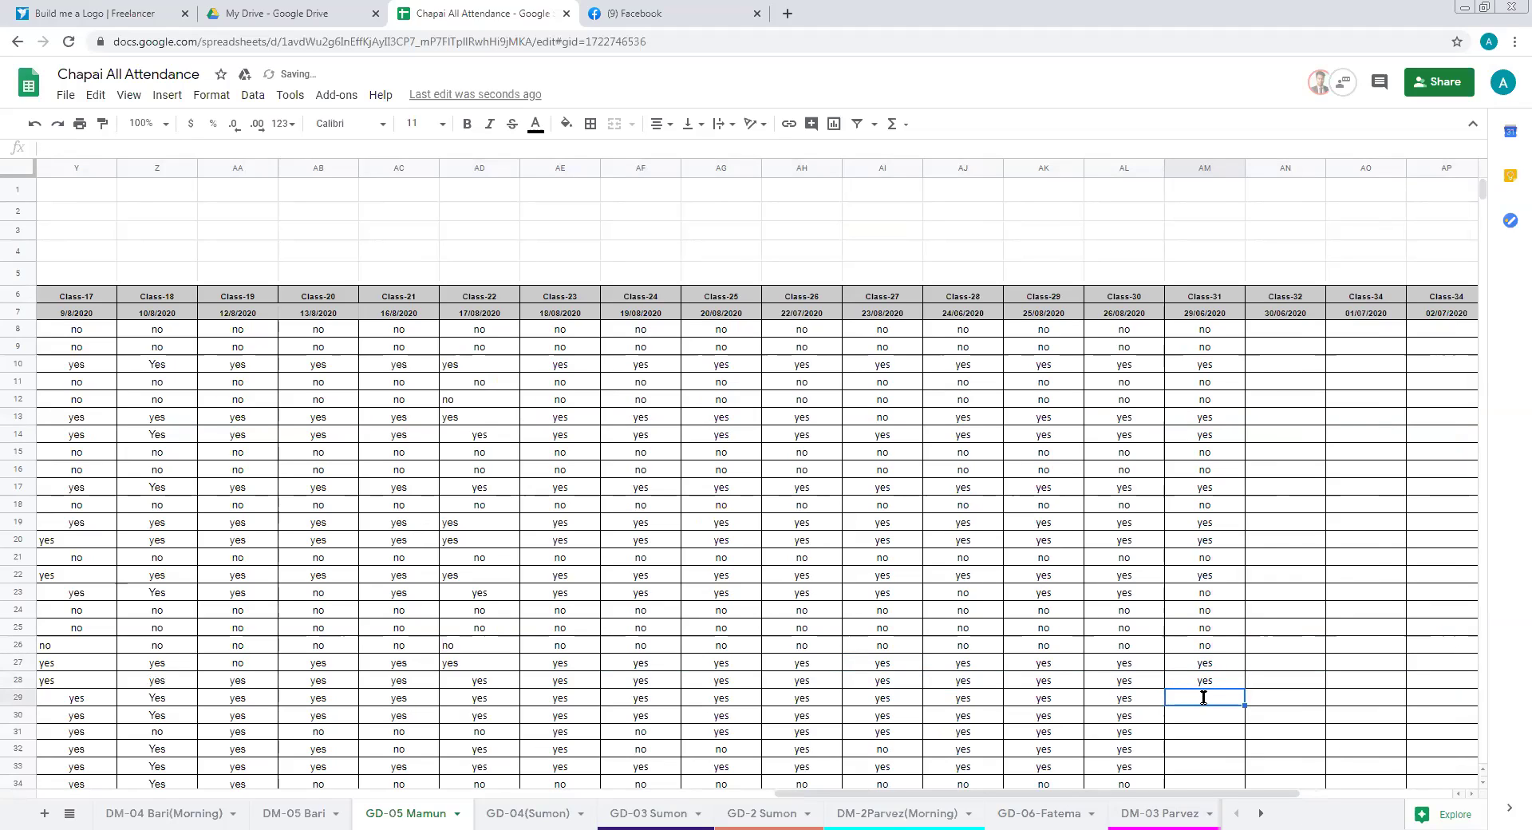
Enter "yes" under Class-31 in cell AM29 and review the row 29 student's earlier attendance
type("yes")
key("Return")
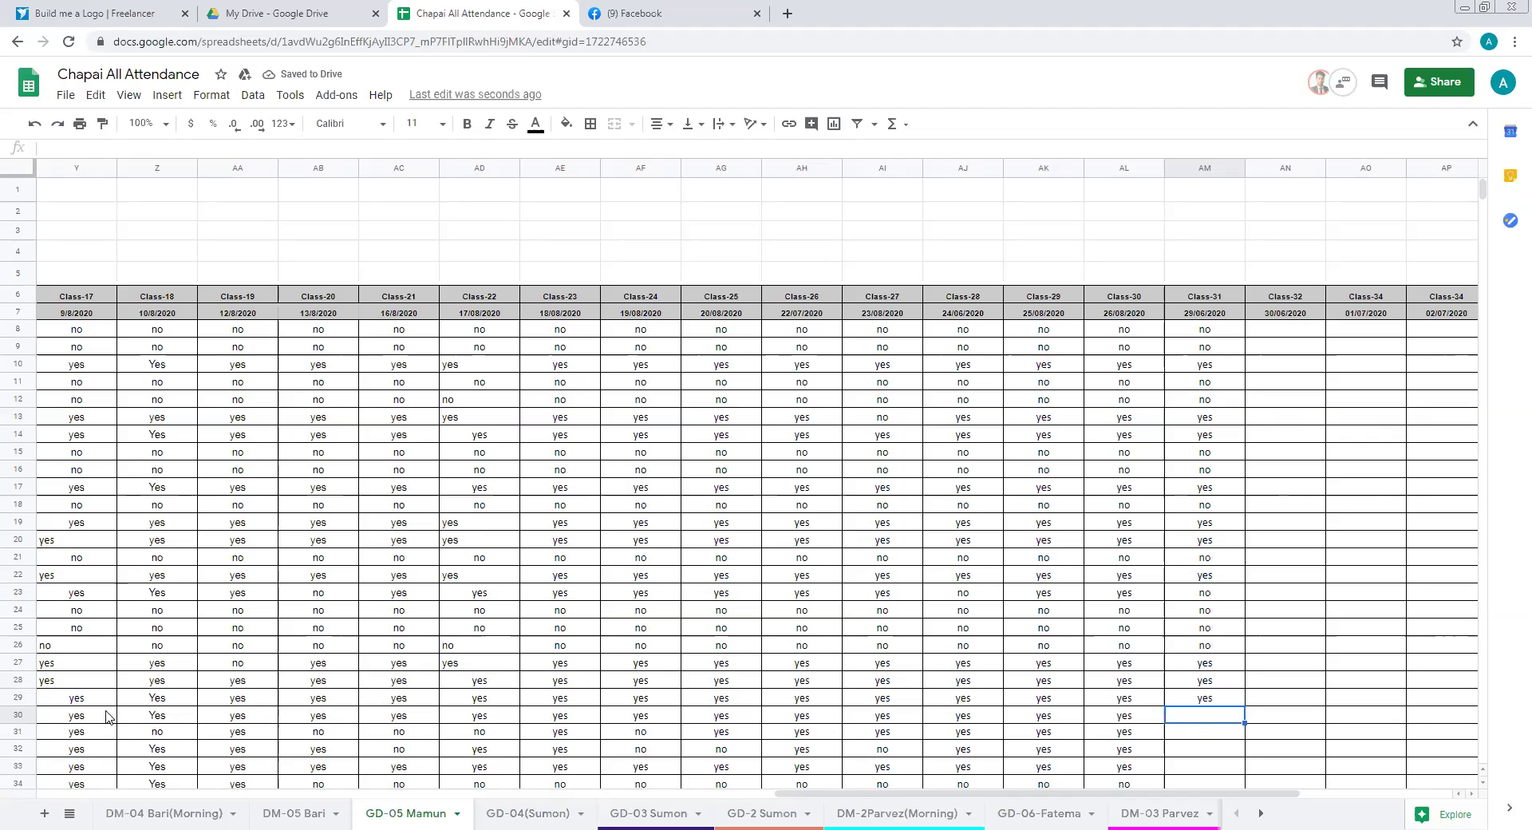
left_click(24, 698)
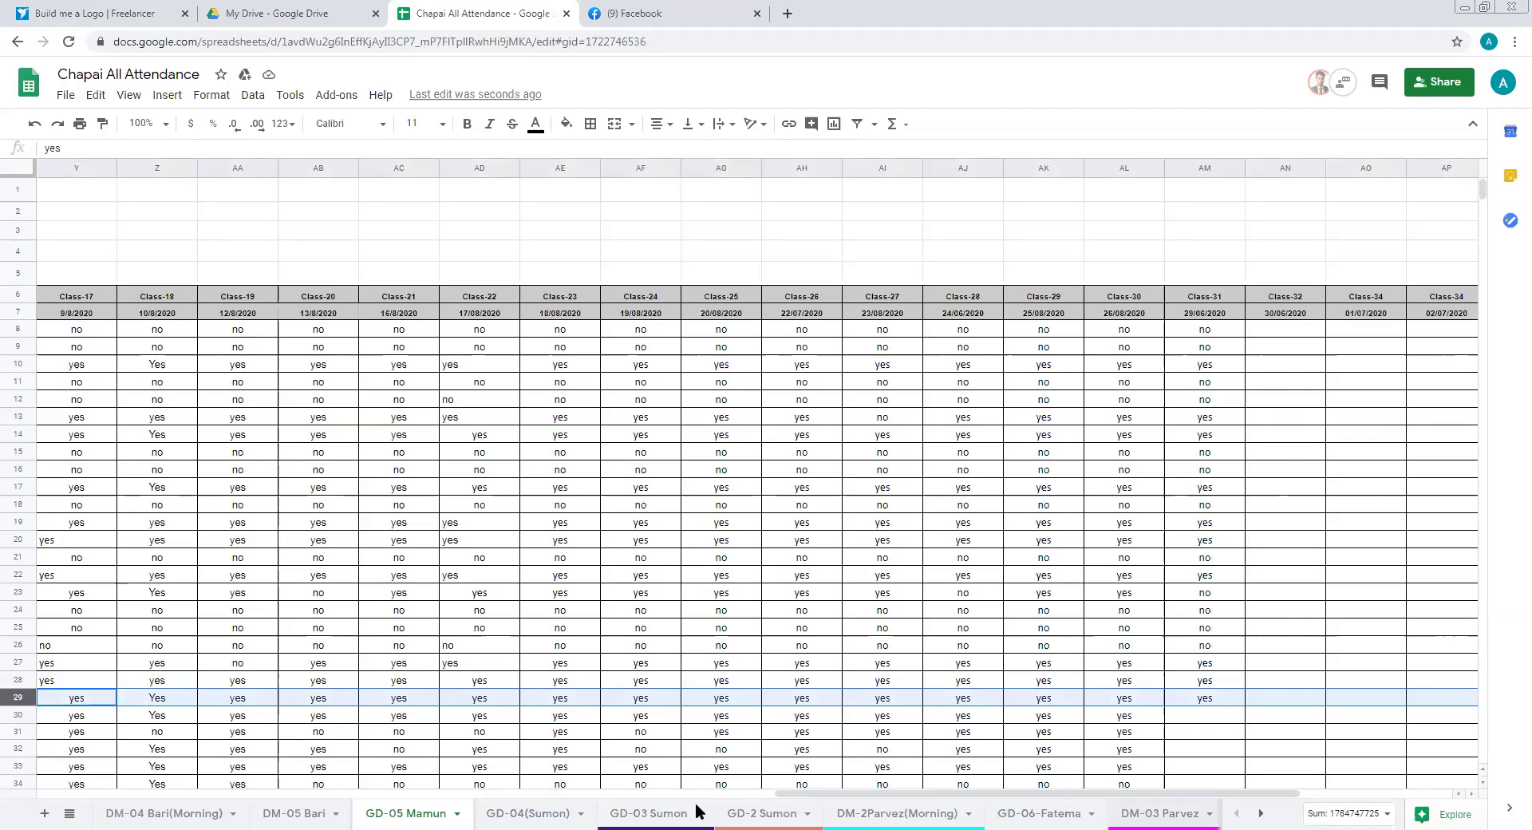
scroll(454, 787, "left", 1)
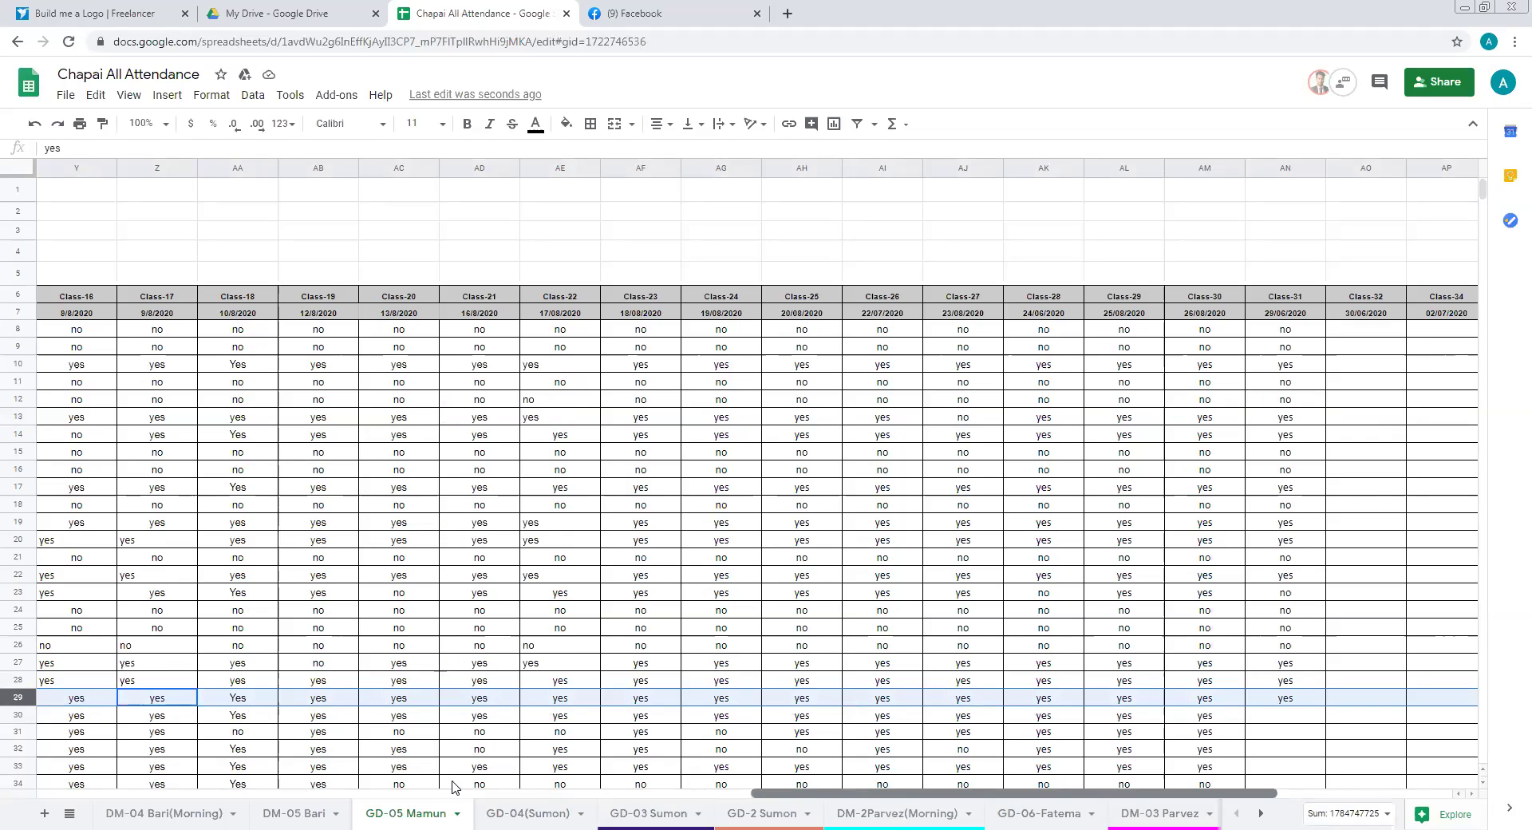
scroll(362, 797, "left", 3)
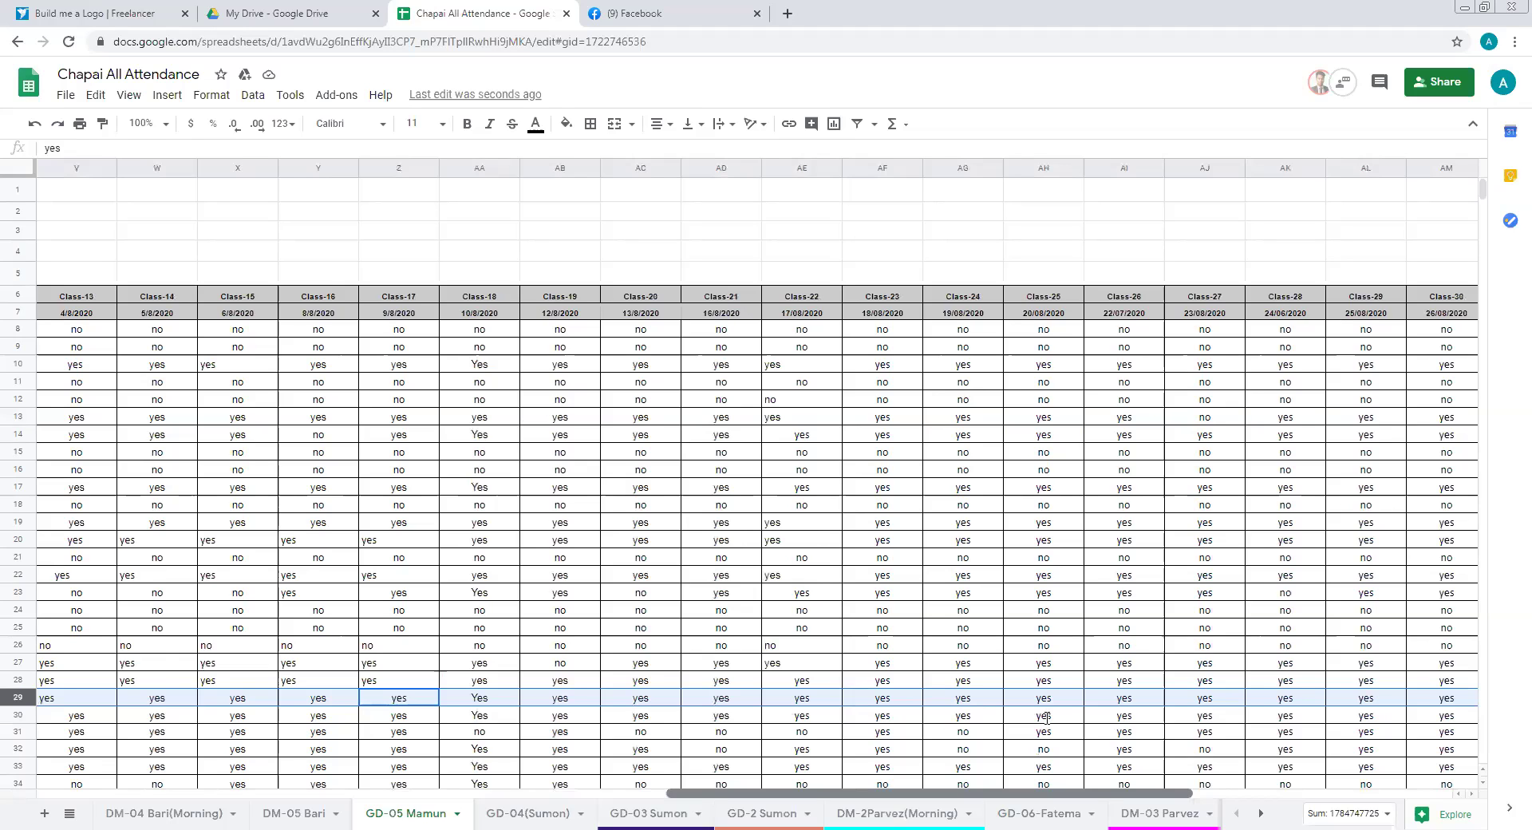
scroll(1045, 716, "left", 10)
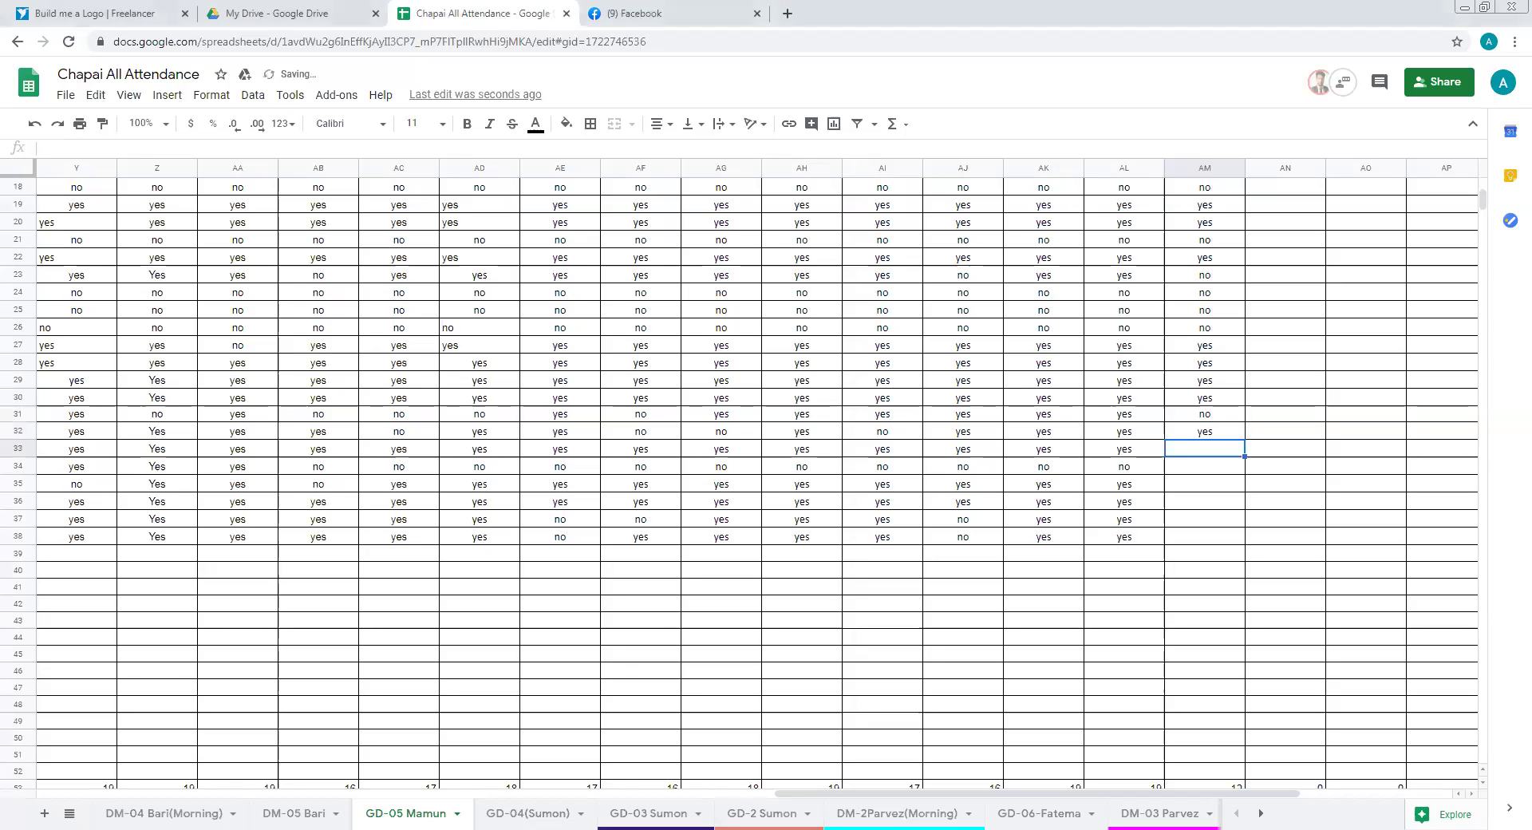
Enter "yes" in AM33 and "no" in AM34 under Class-31
left_click(1205, 449)
type("yes")
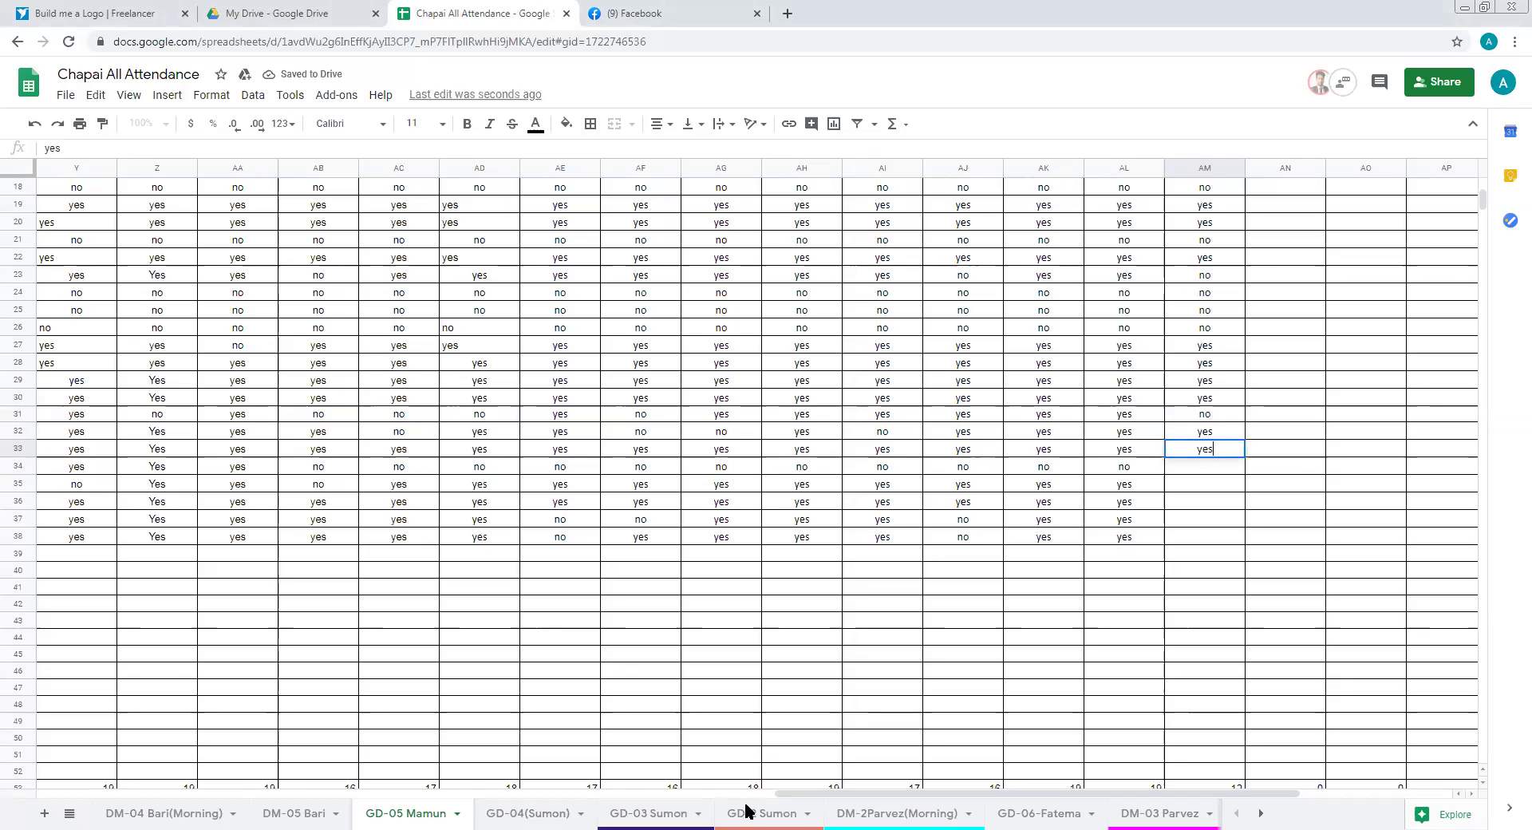
key("Return")
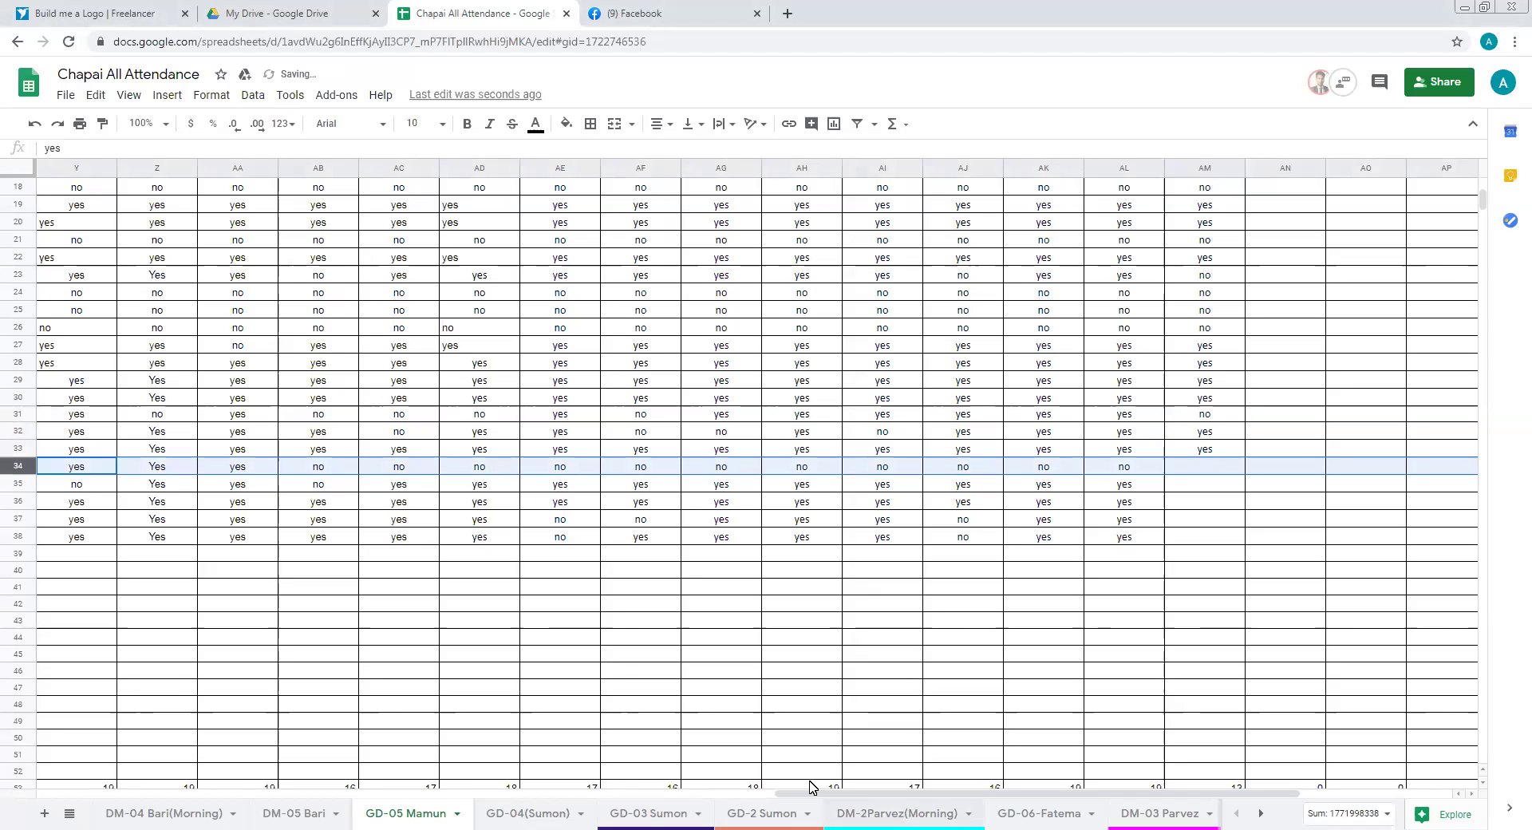
left_click(1277, 471)
type("no")
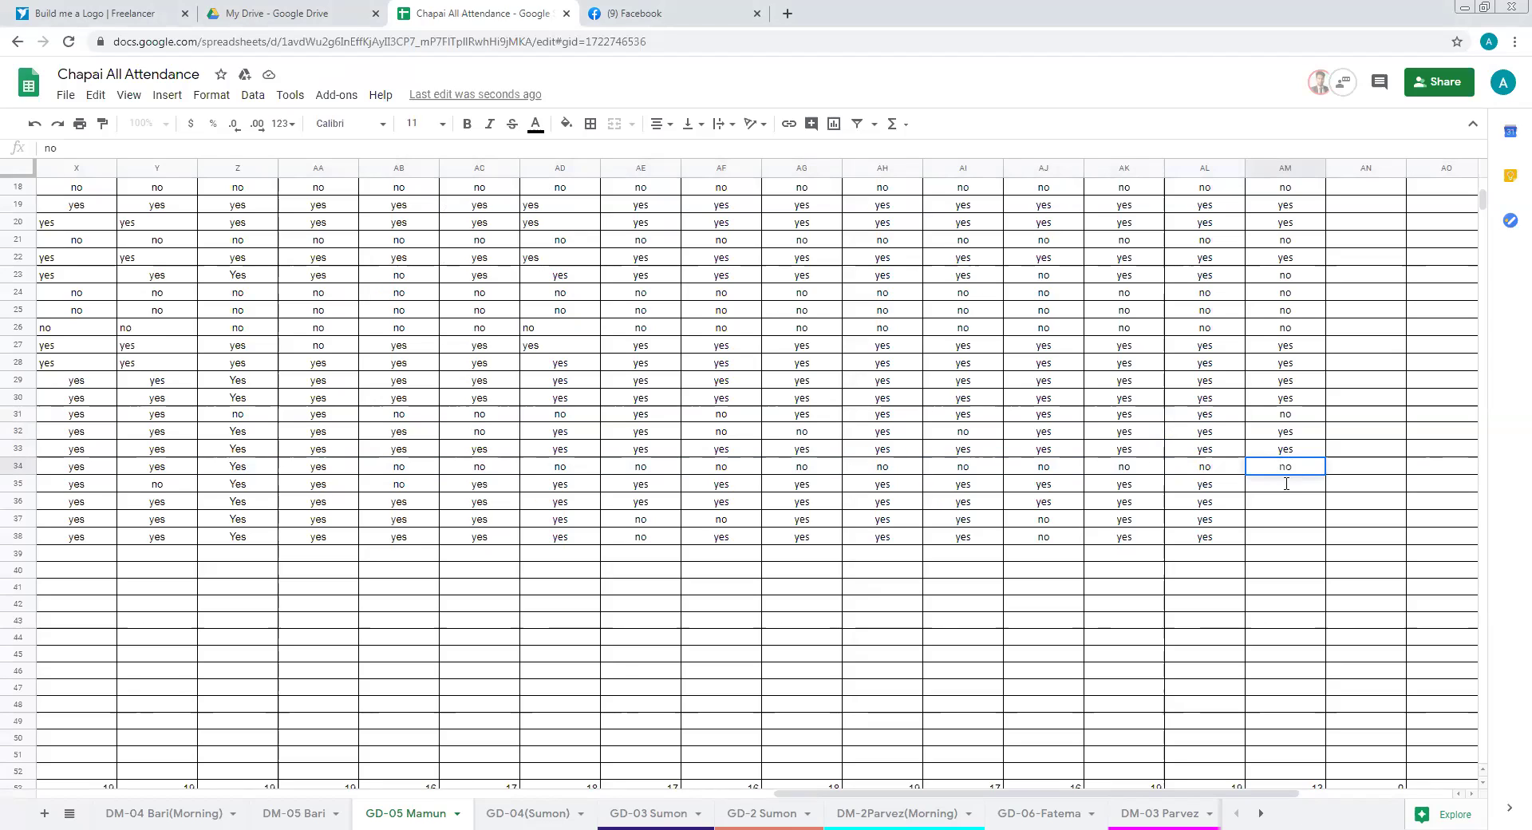
Review the row 35 student's earlier attendance and enter "yes" under Class-31 in cell AM35
left_click(19, 489)
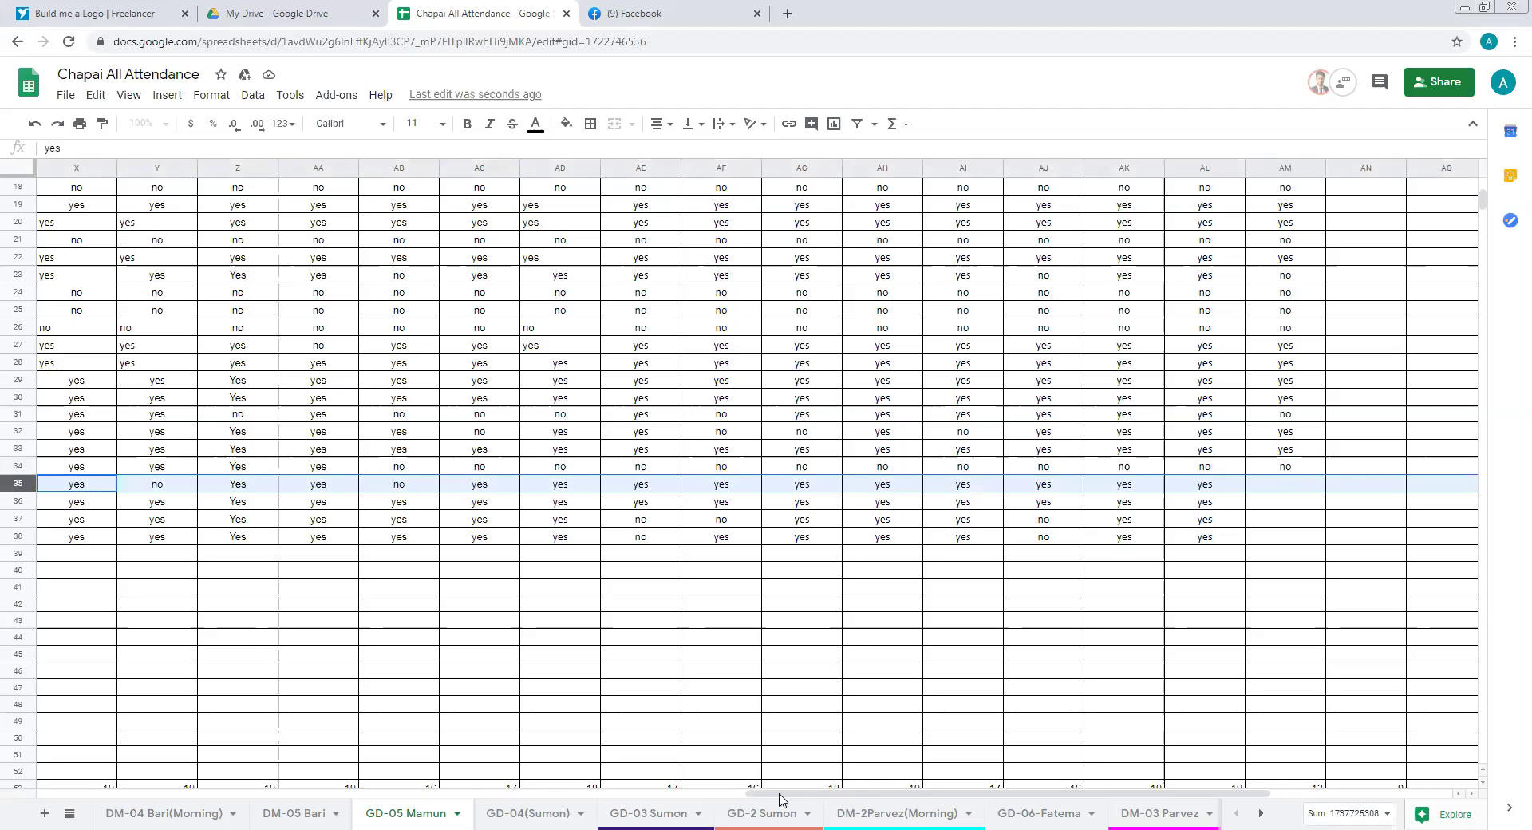
scroll(504, 794, "left", 3)
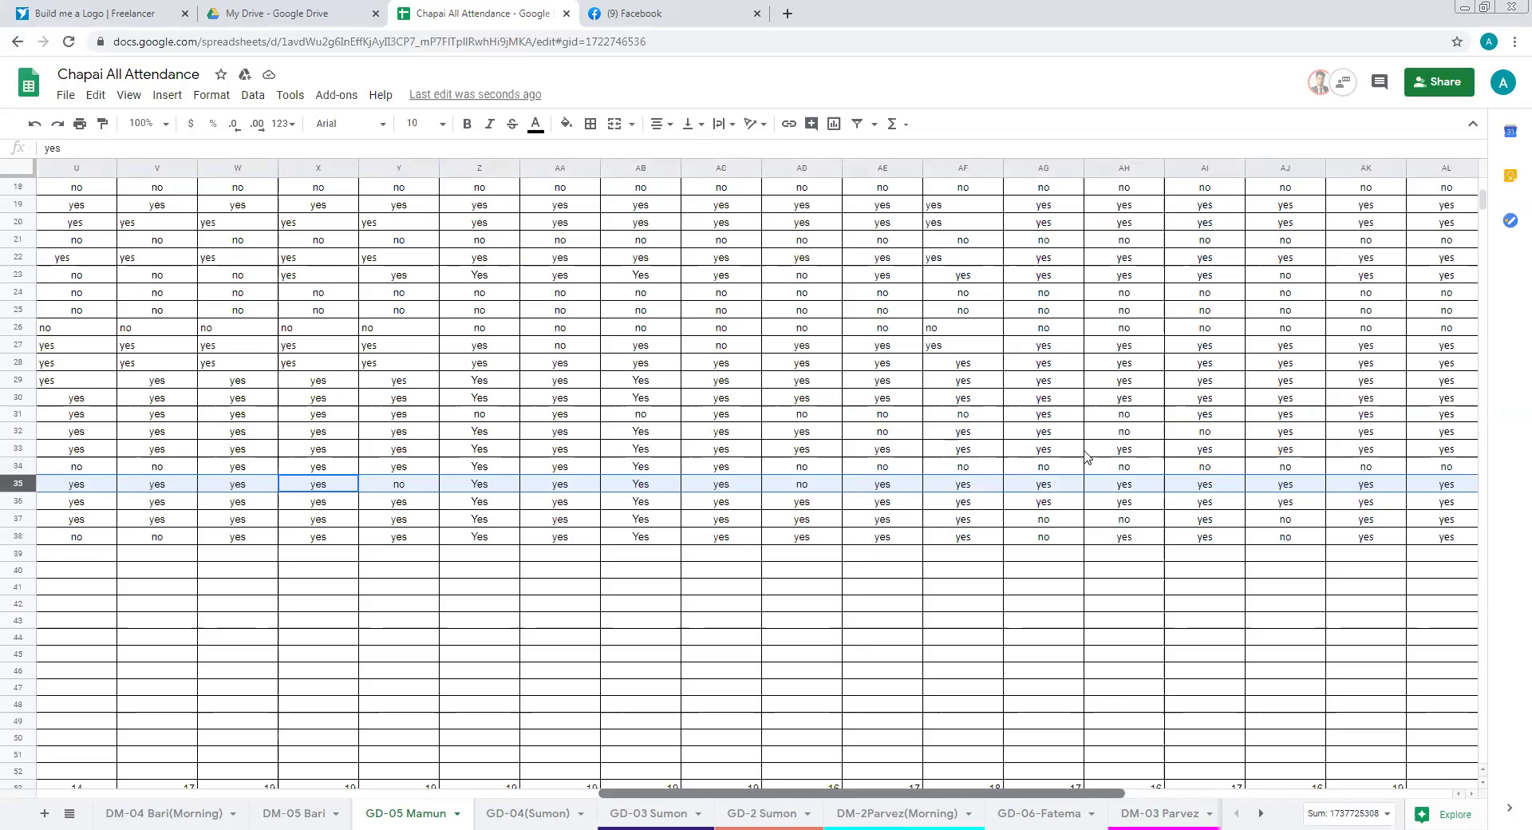
scroll(919, 276, "left", 5)
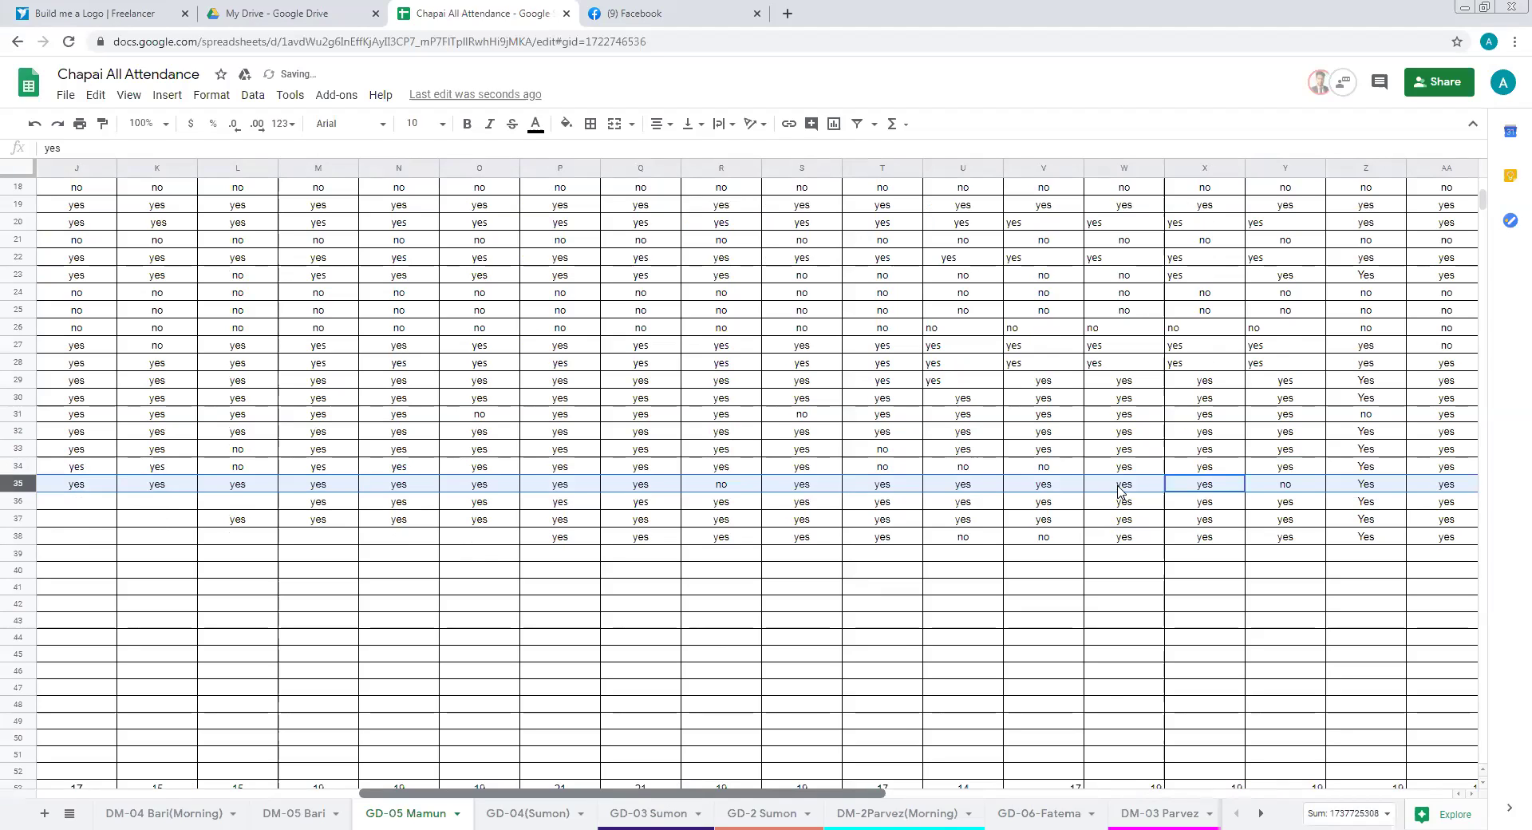
scroll(1120, 490, "right", 1)
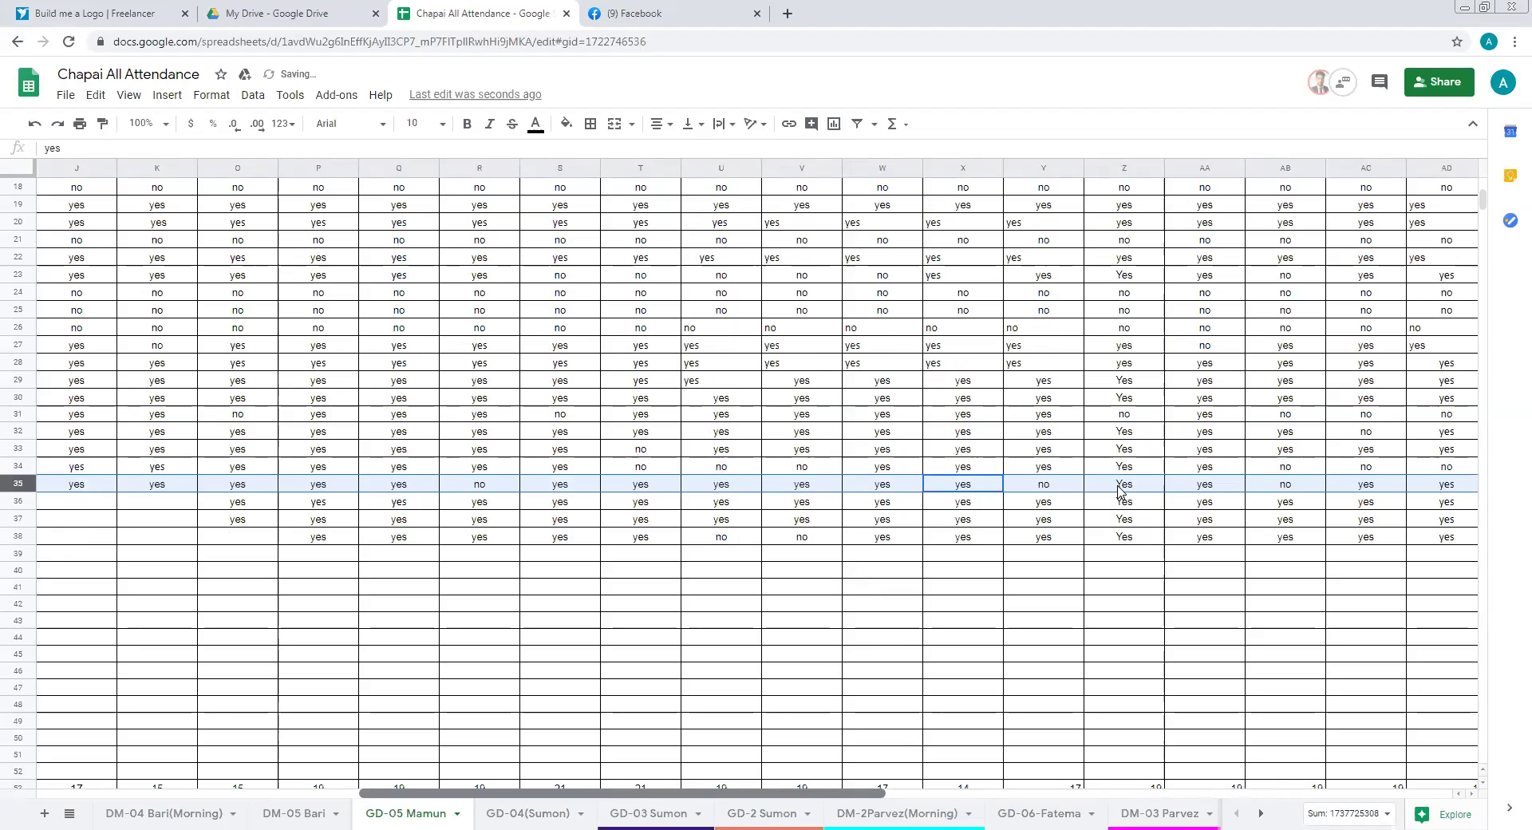
scroll(1121, 491, "right", 4)
left_click(1121, 484)
type("yes")
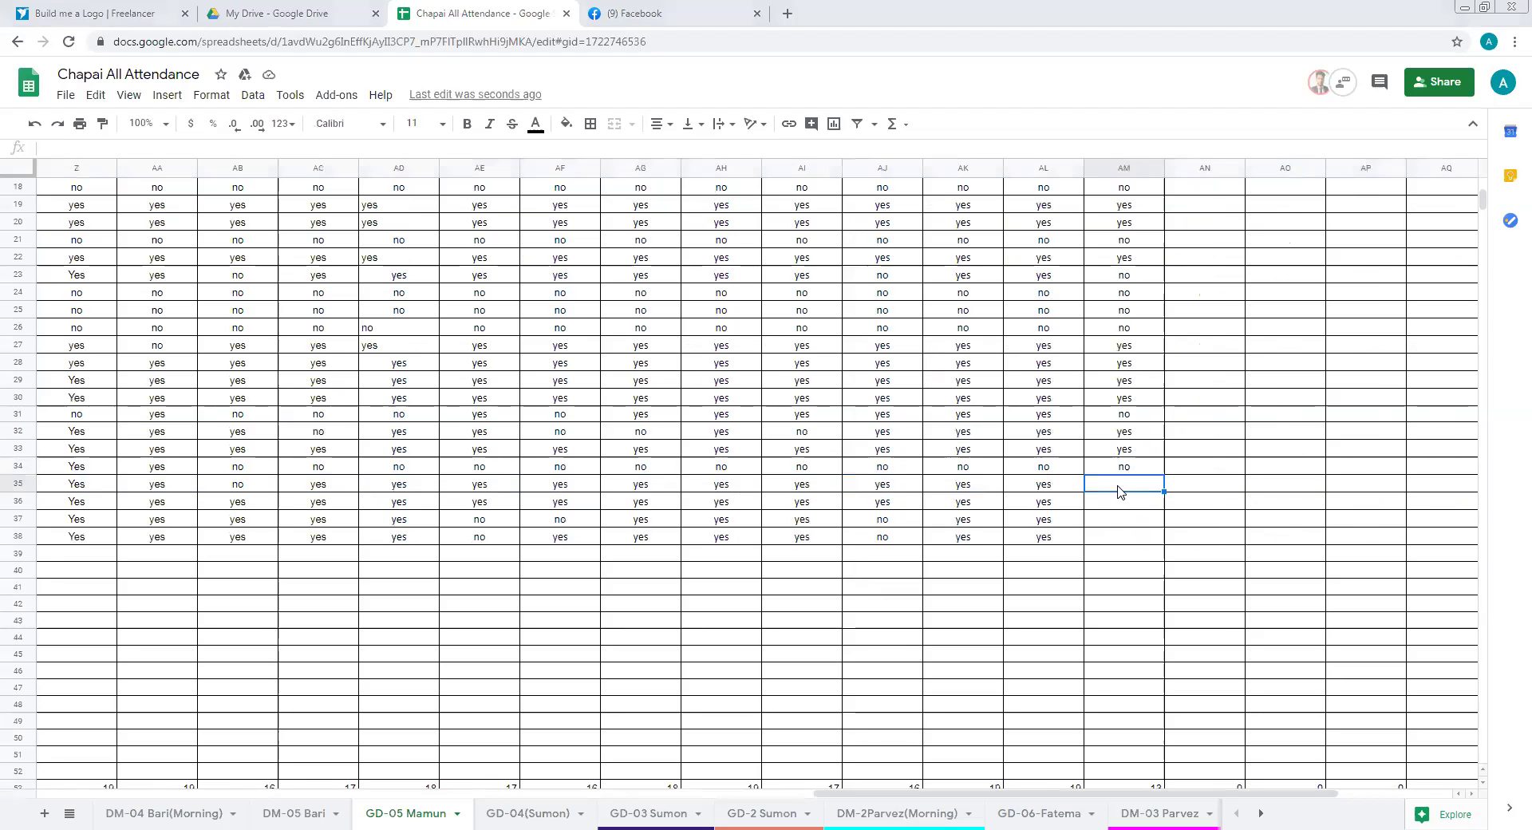
key("Return")
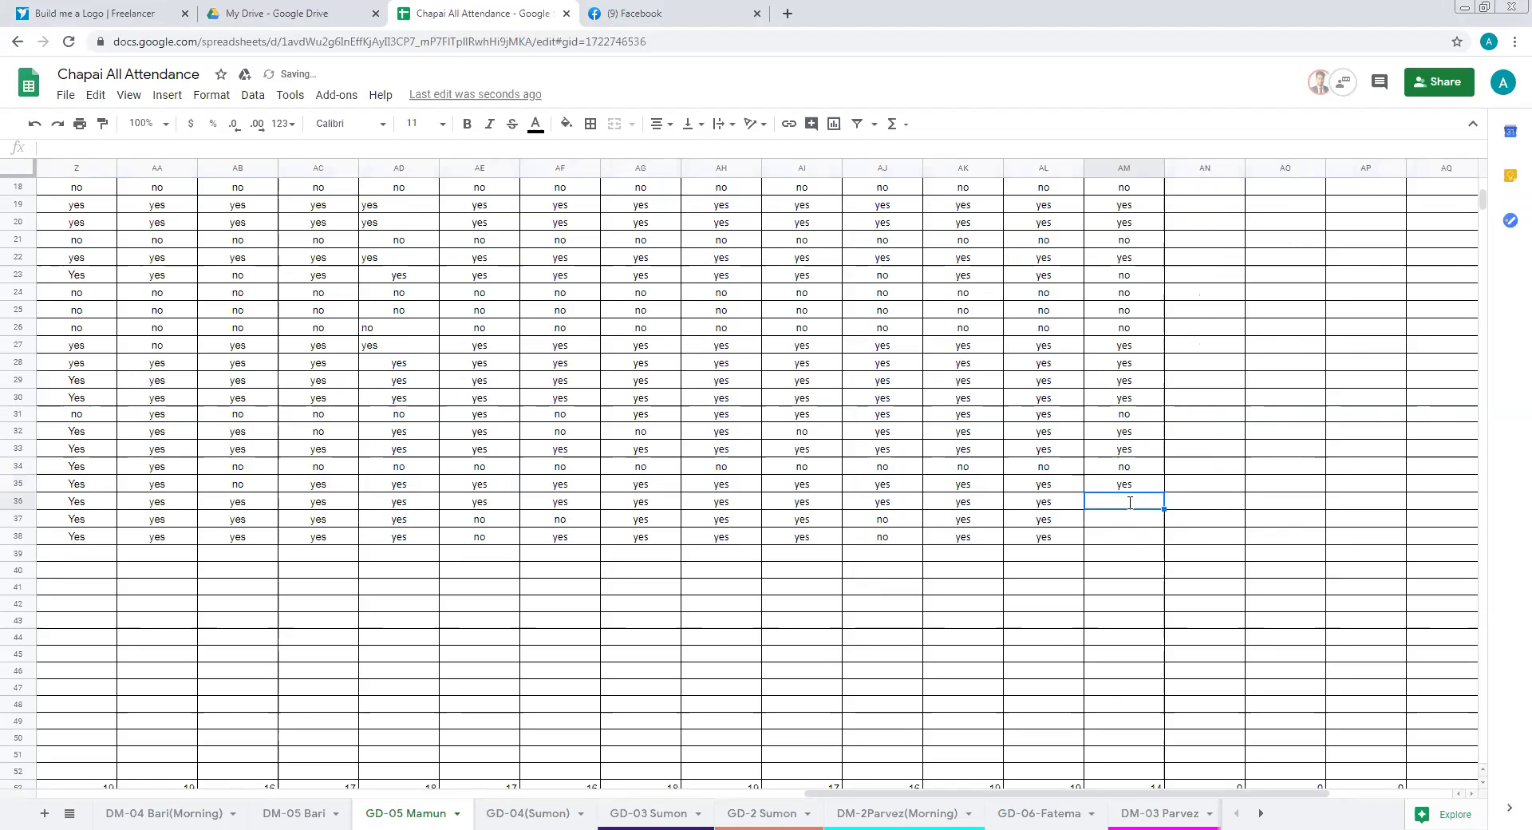
Enter "yes" under Class-31 in cell AM36, and check the row 36 student's details and earlier attendance
type("yes")
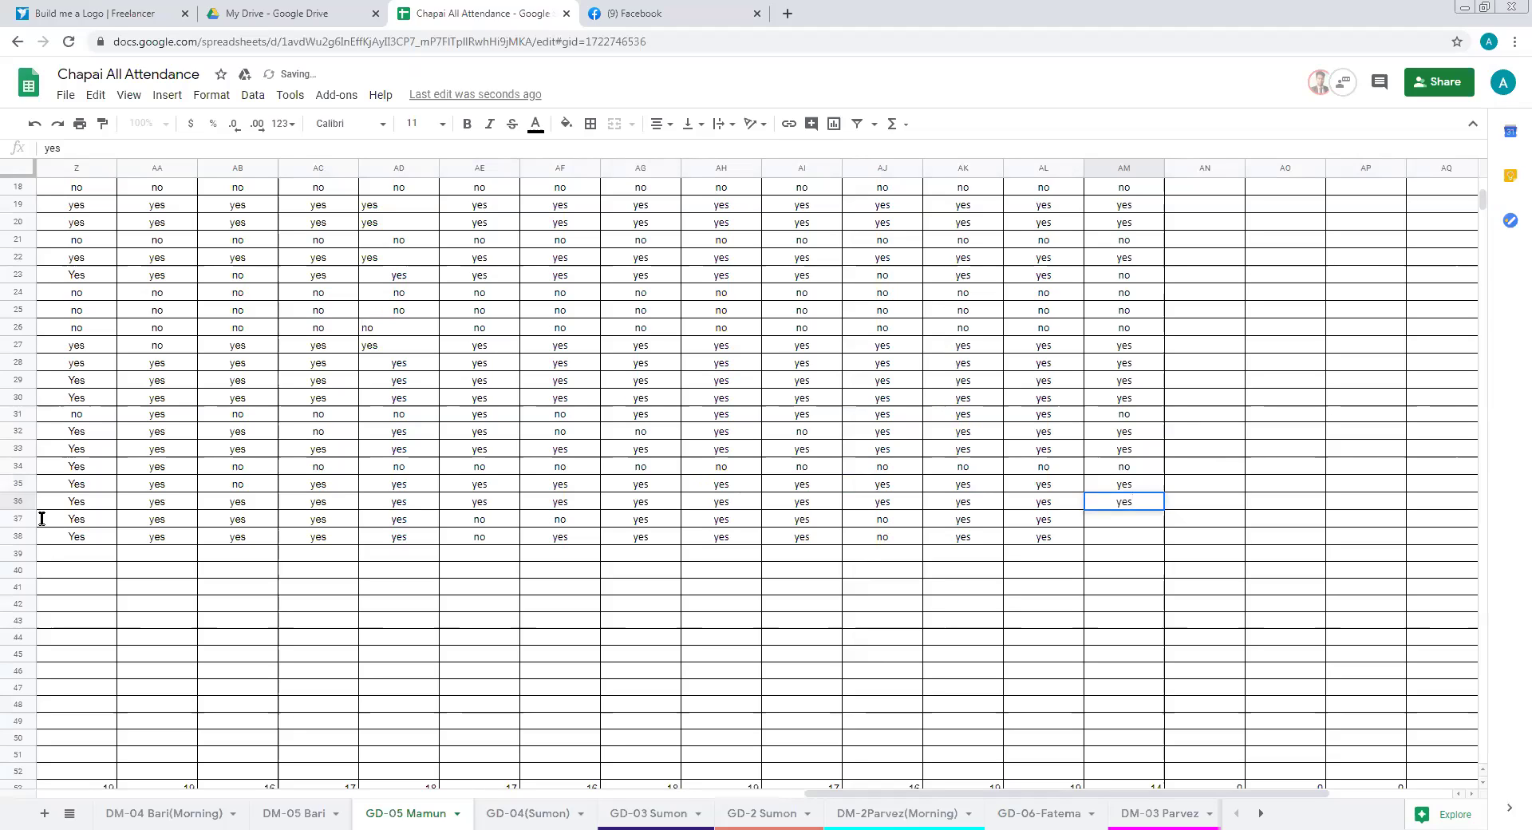
key("shift+space")
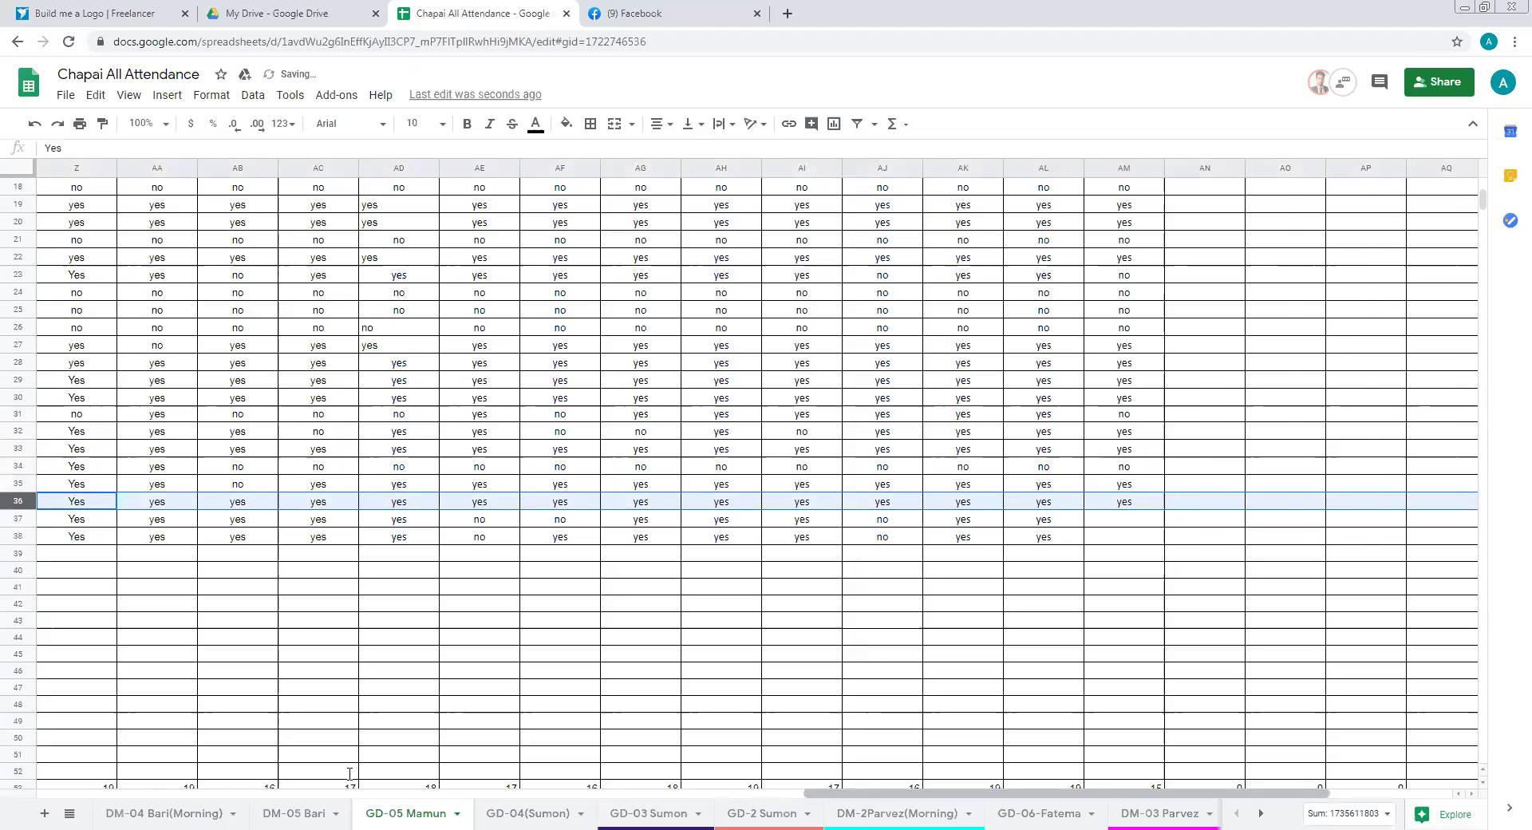
scroll(350, 773, "left", 5)
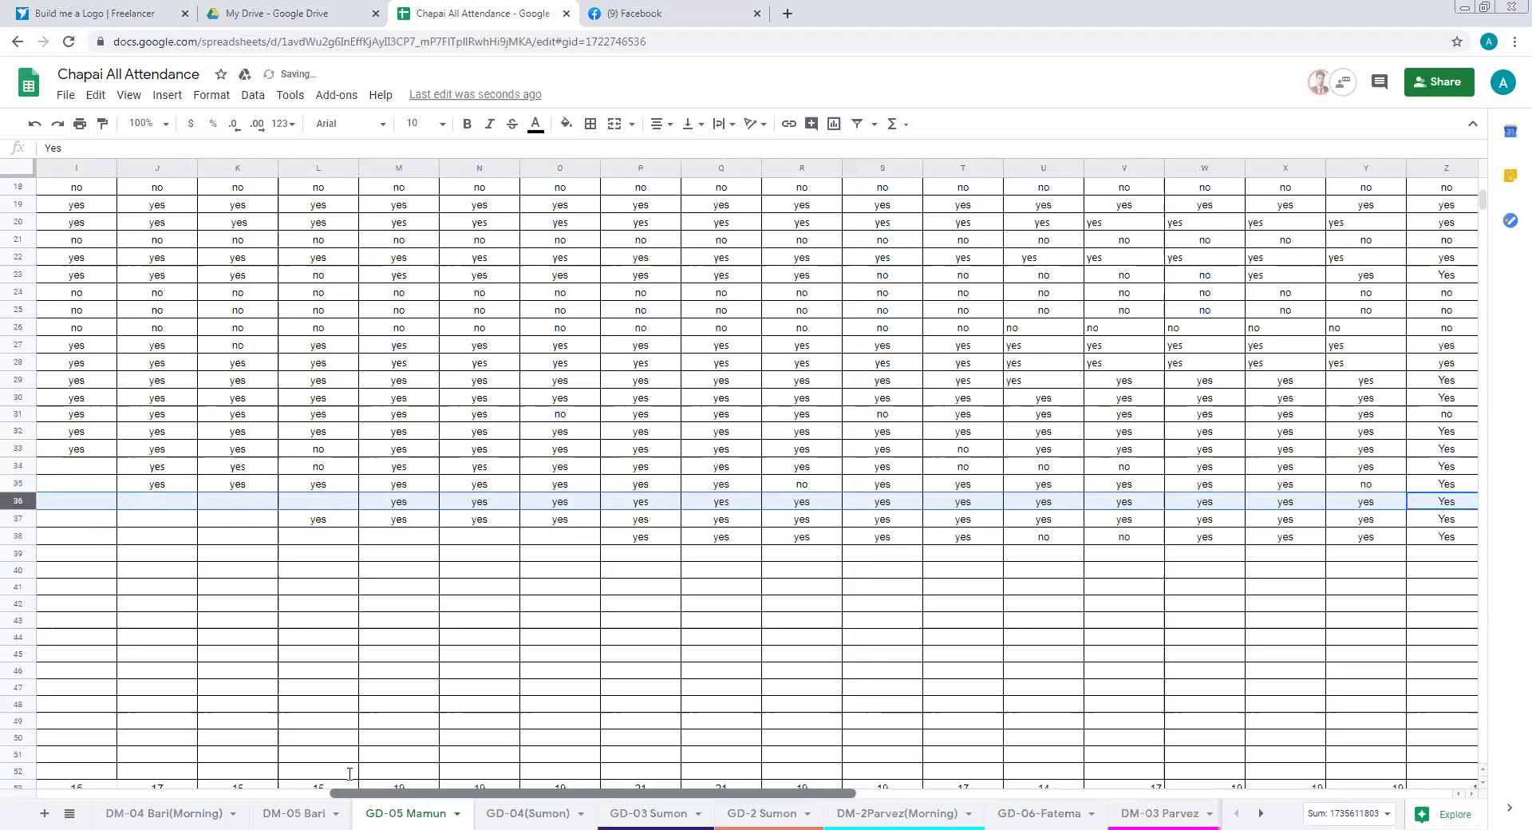
scroll(349, 773, "left", 2)
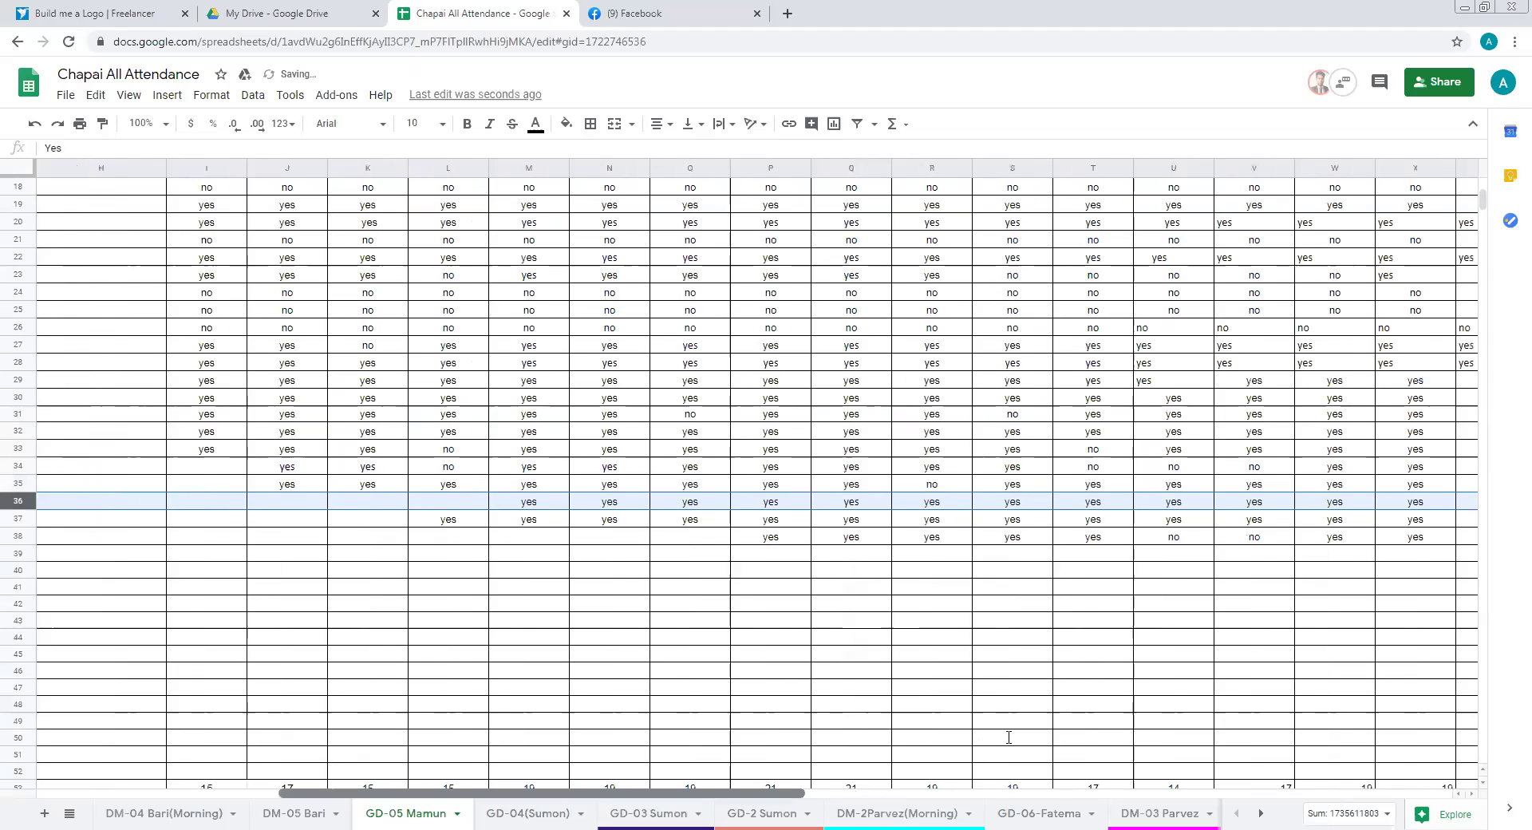
scroll(1009, 738, "left", 4)
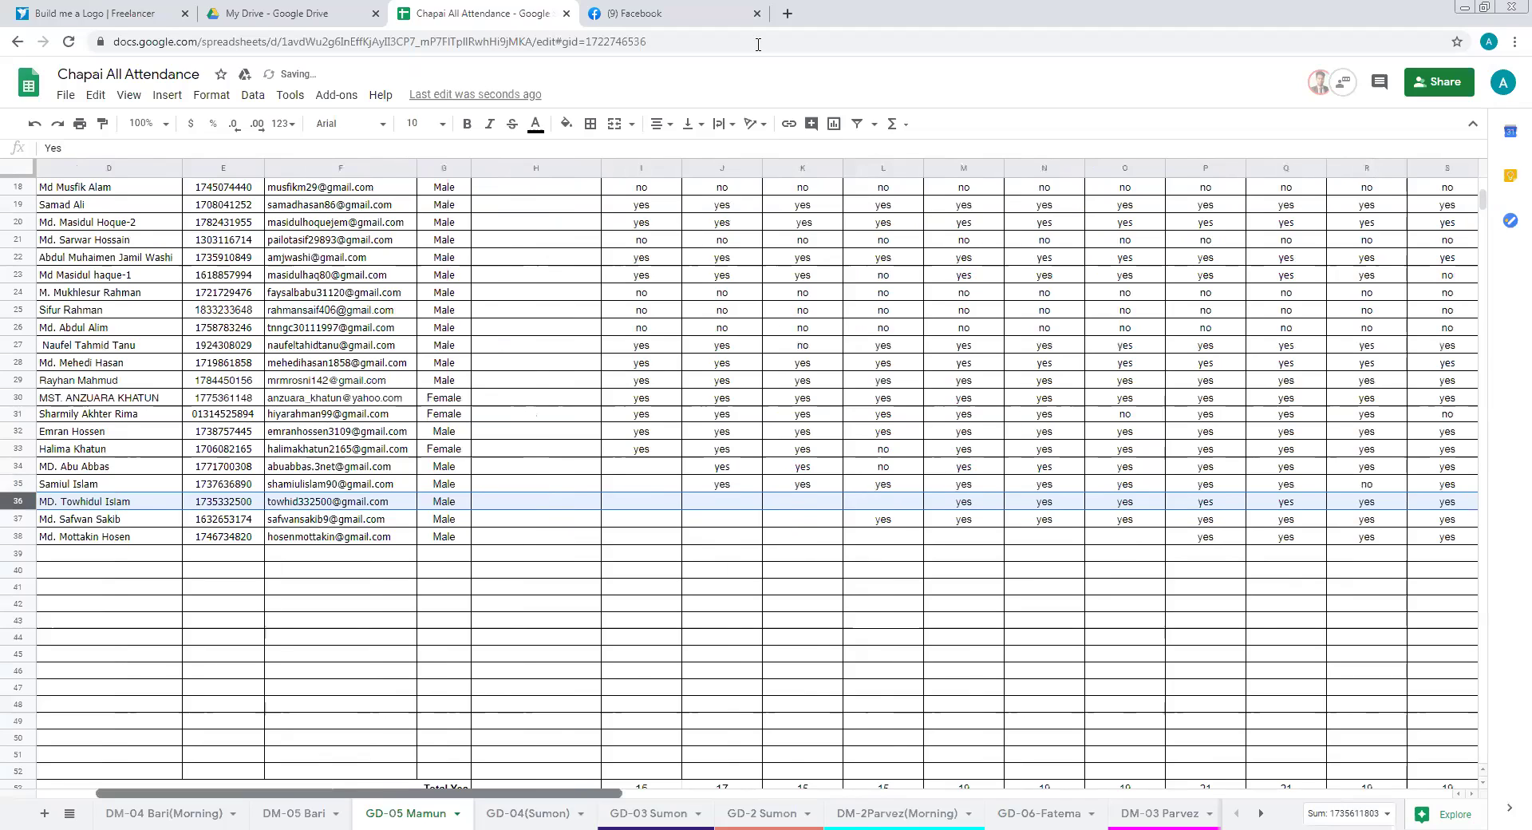
key("Down")
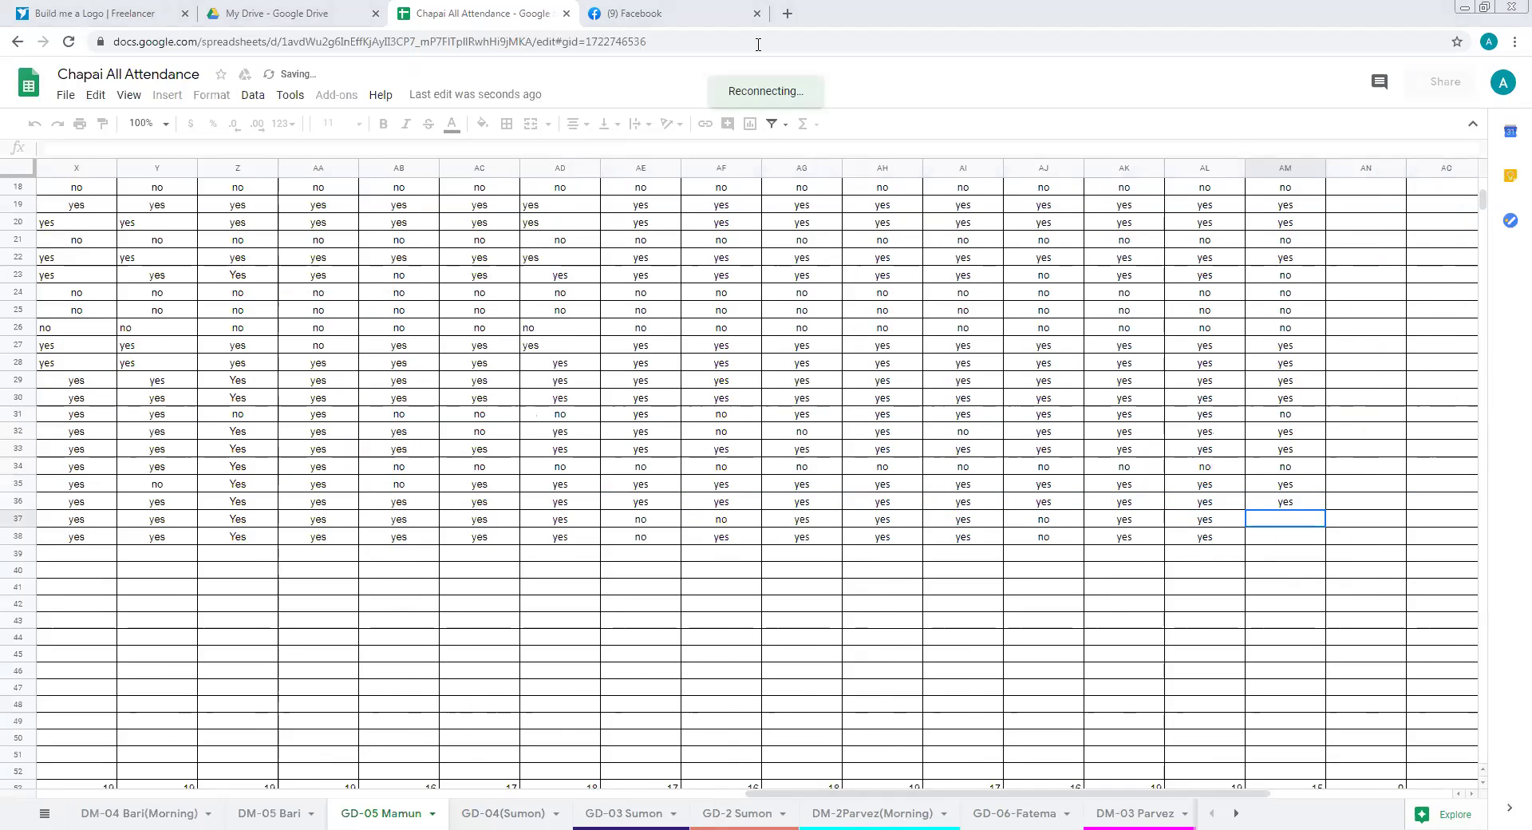
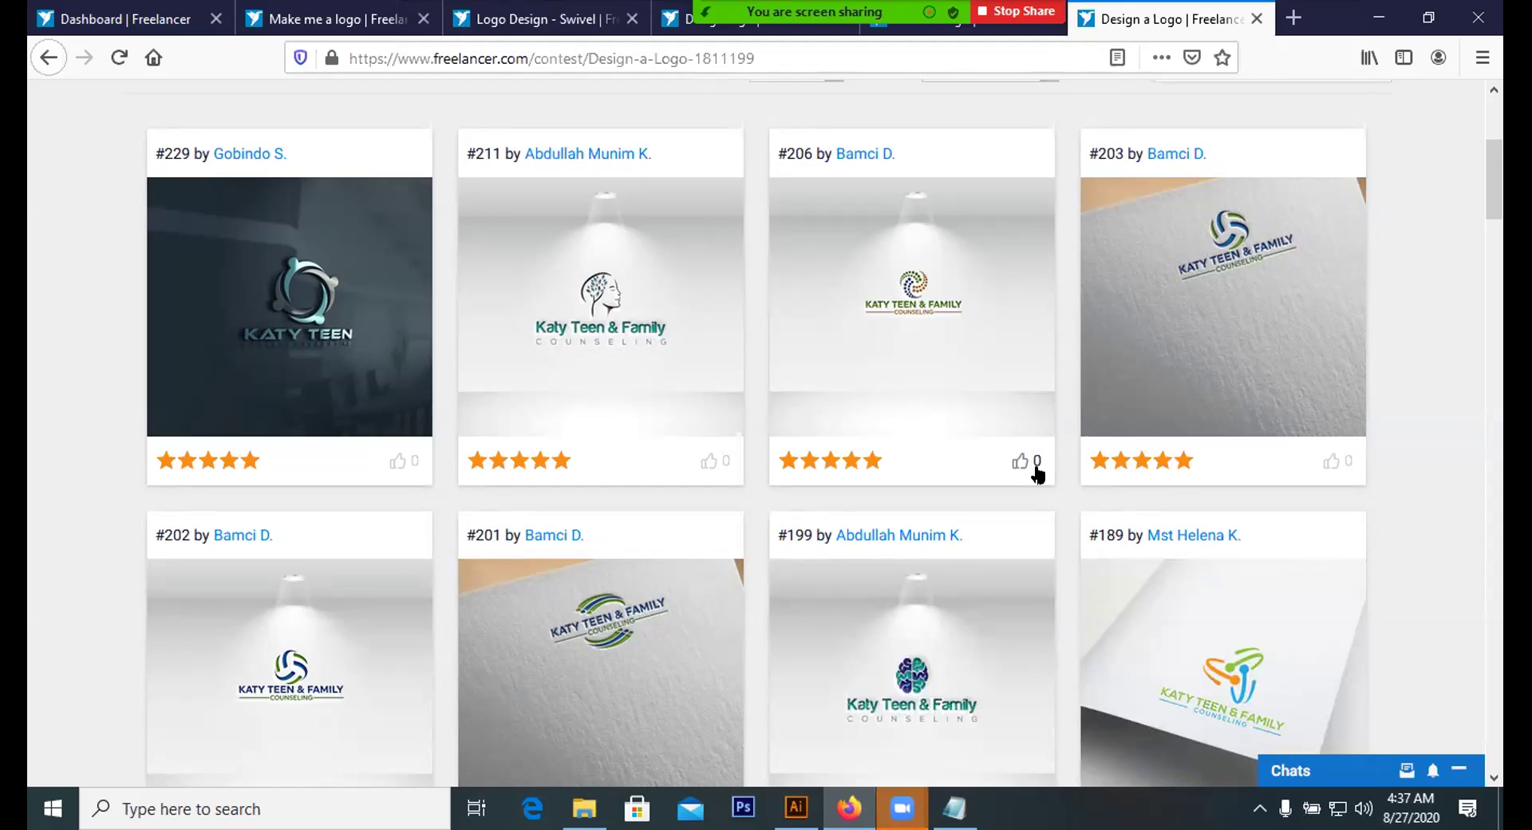
Switch from the Freelancer contest entries to Illustrator and undo the placement of the small coloured BUSBOOKING logo
scroll(988, 288, "up", 4)
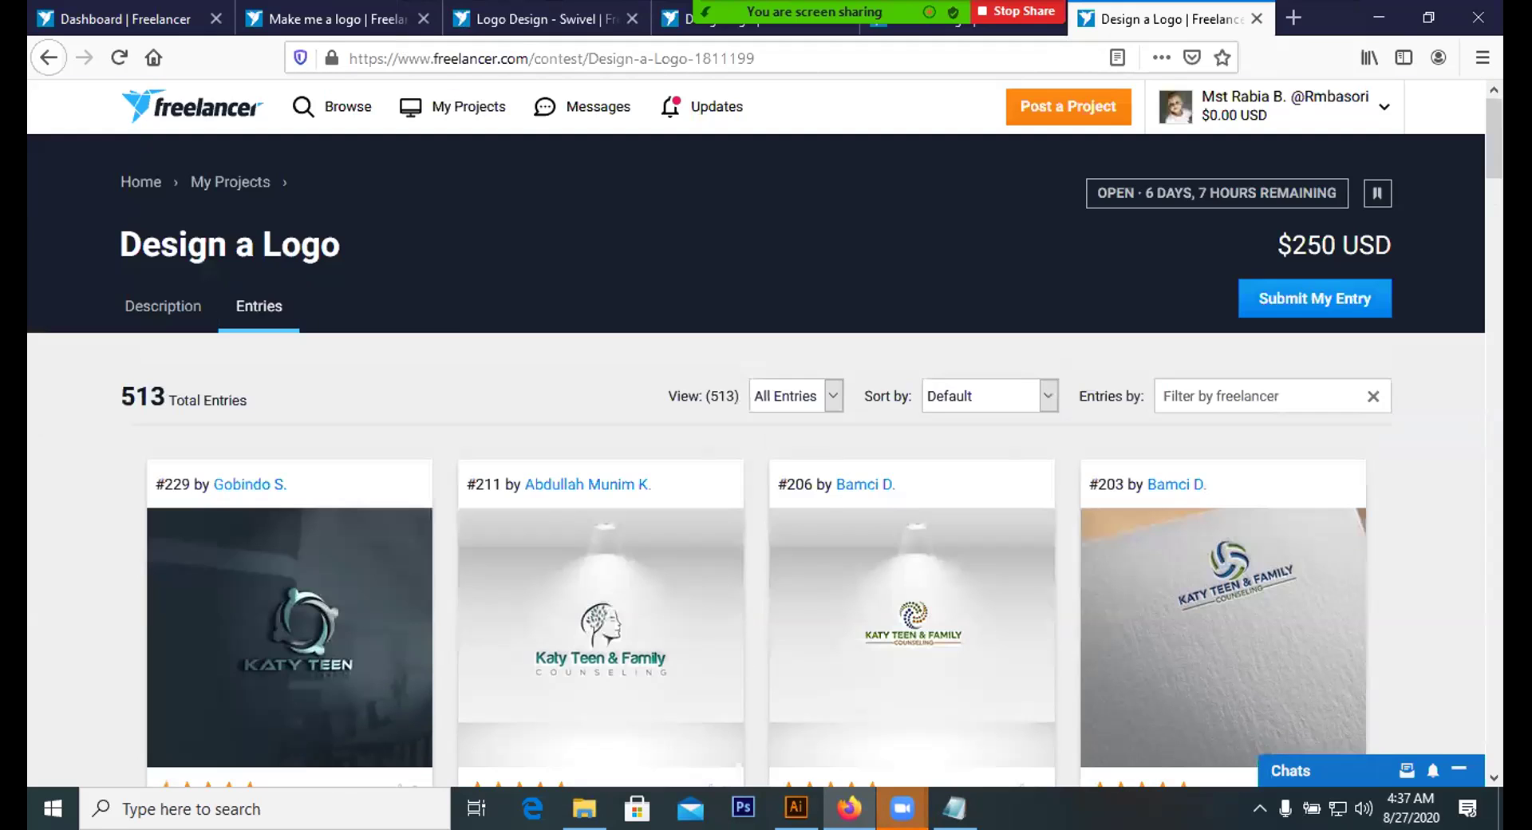
key("alt+Tab")
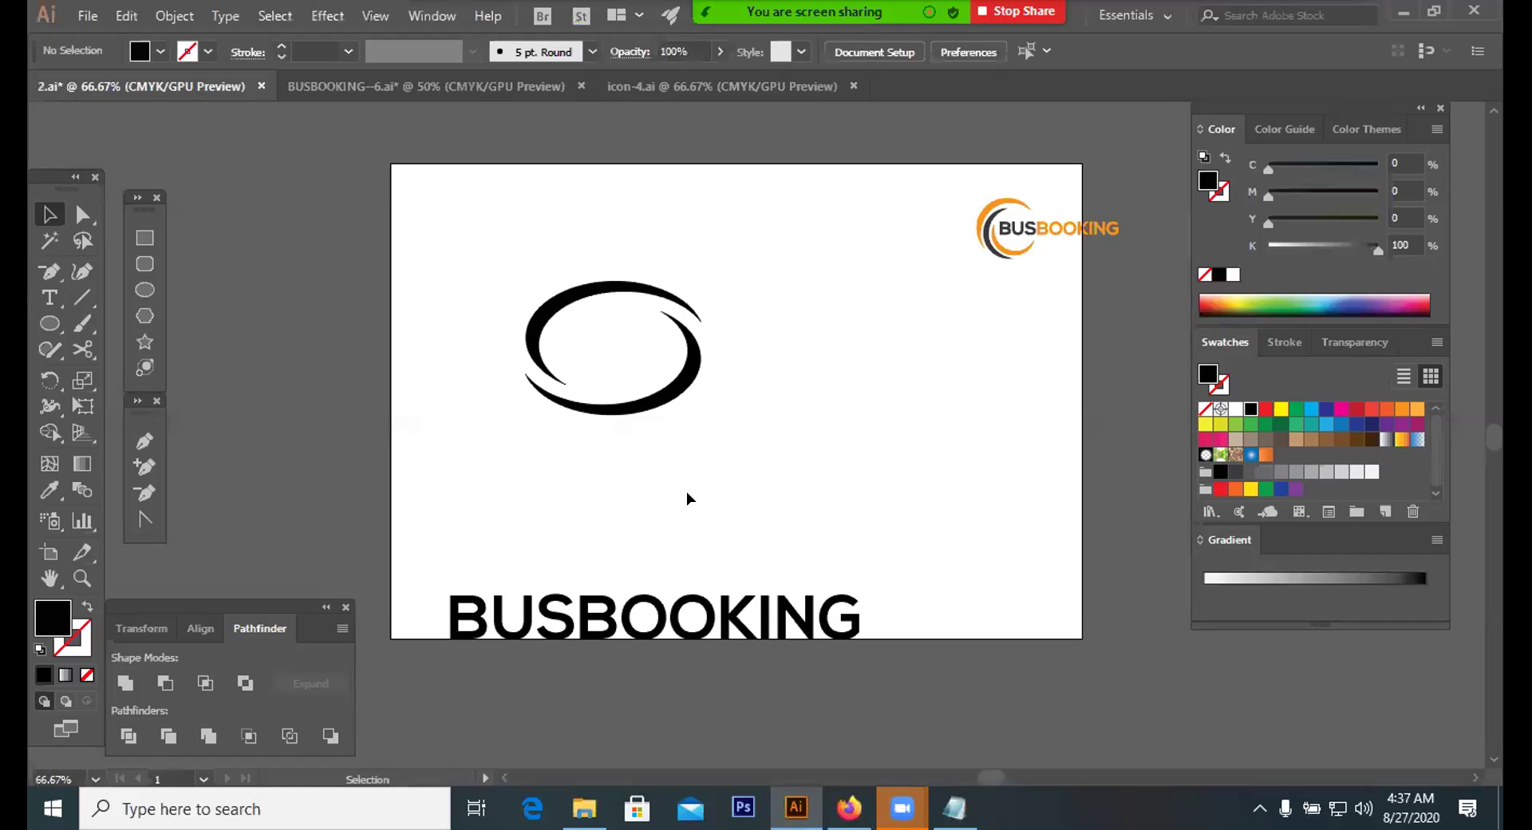
left_click_drag(852, 216, 1000, 249)
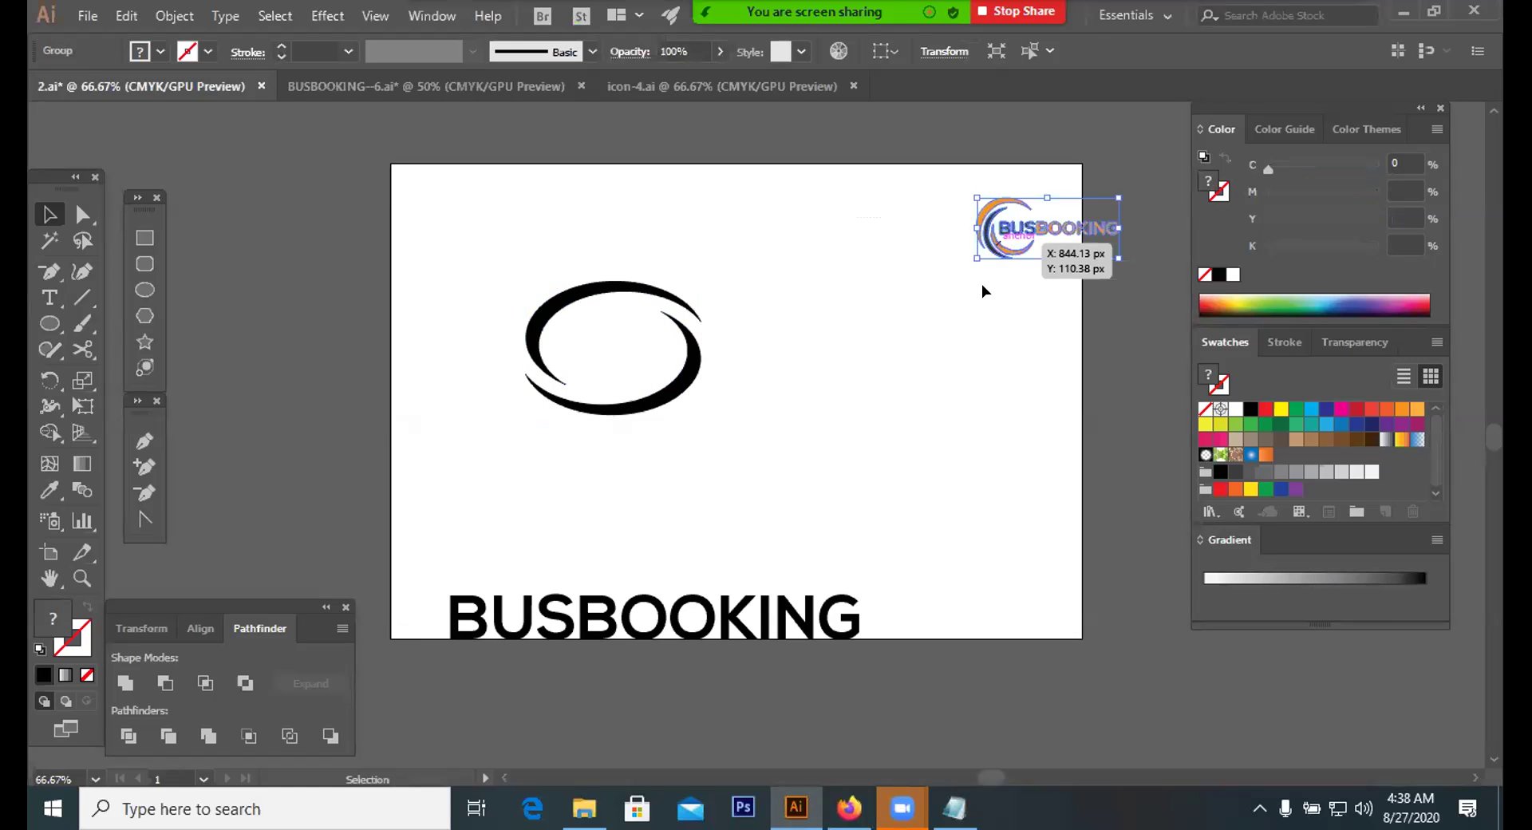
key("ctrl+z")
key("ctrl+z")
key("ctrl+z")
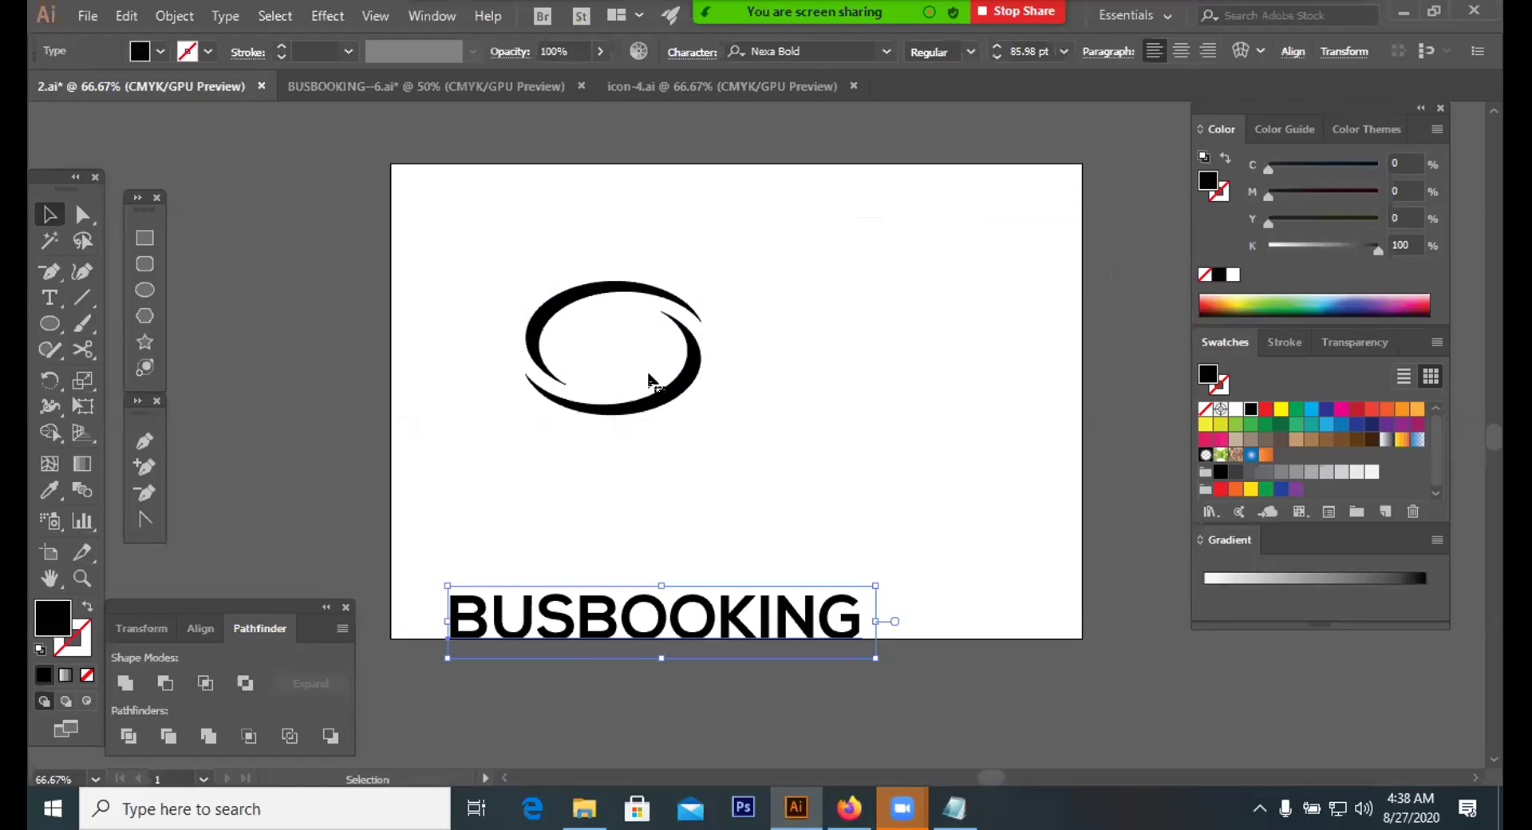
Delete the black crescent ring and the large BUSBOOKING text to empty the artboard
key("BackSpace")
key("BackSpace")
key("BackSpace")
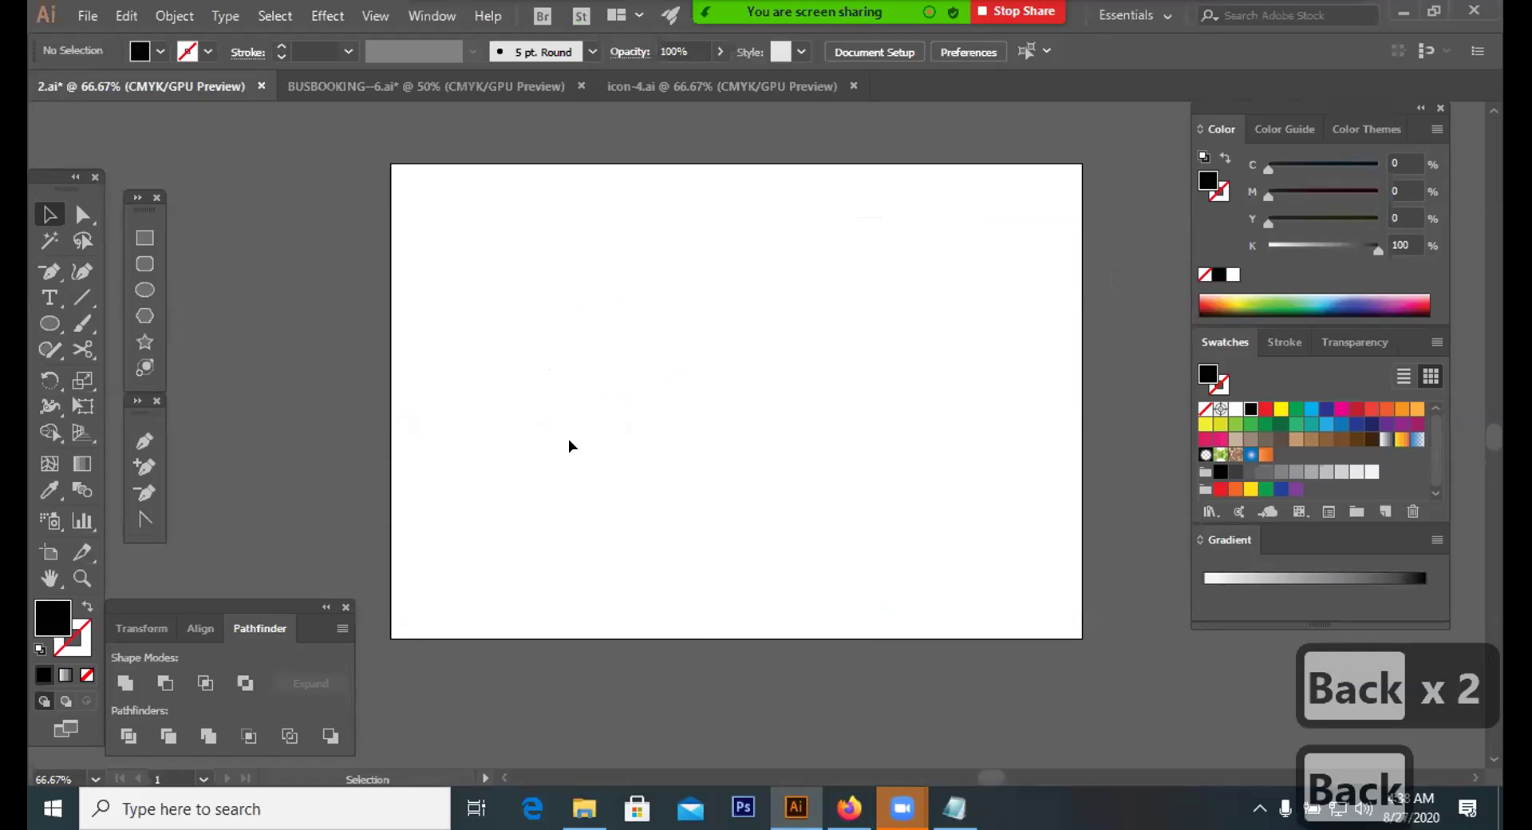
Draw a black circle about 219 px in diameter and overlay a copy about 199 px wide, offset toward its lower right
left_click(145, 290)
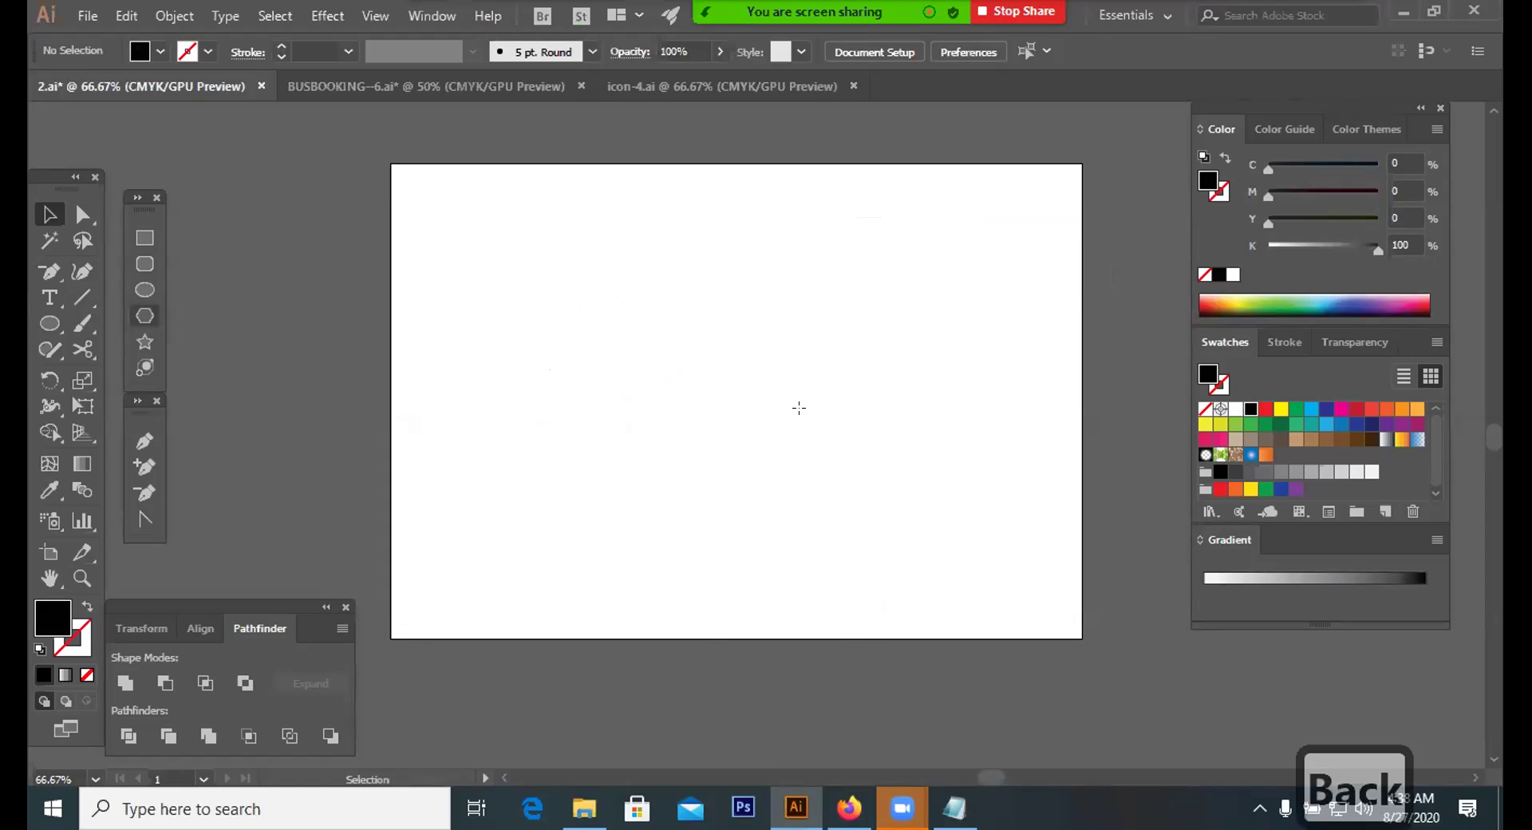
left_click_drag(692, 290, 831, 429)
key("v")
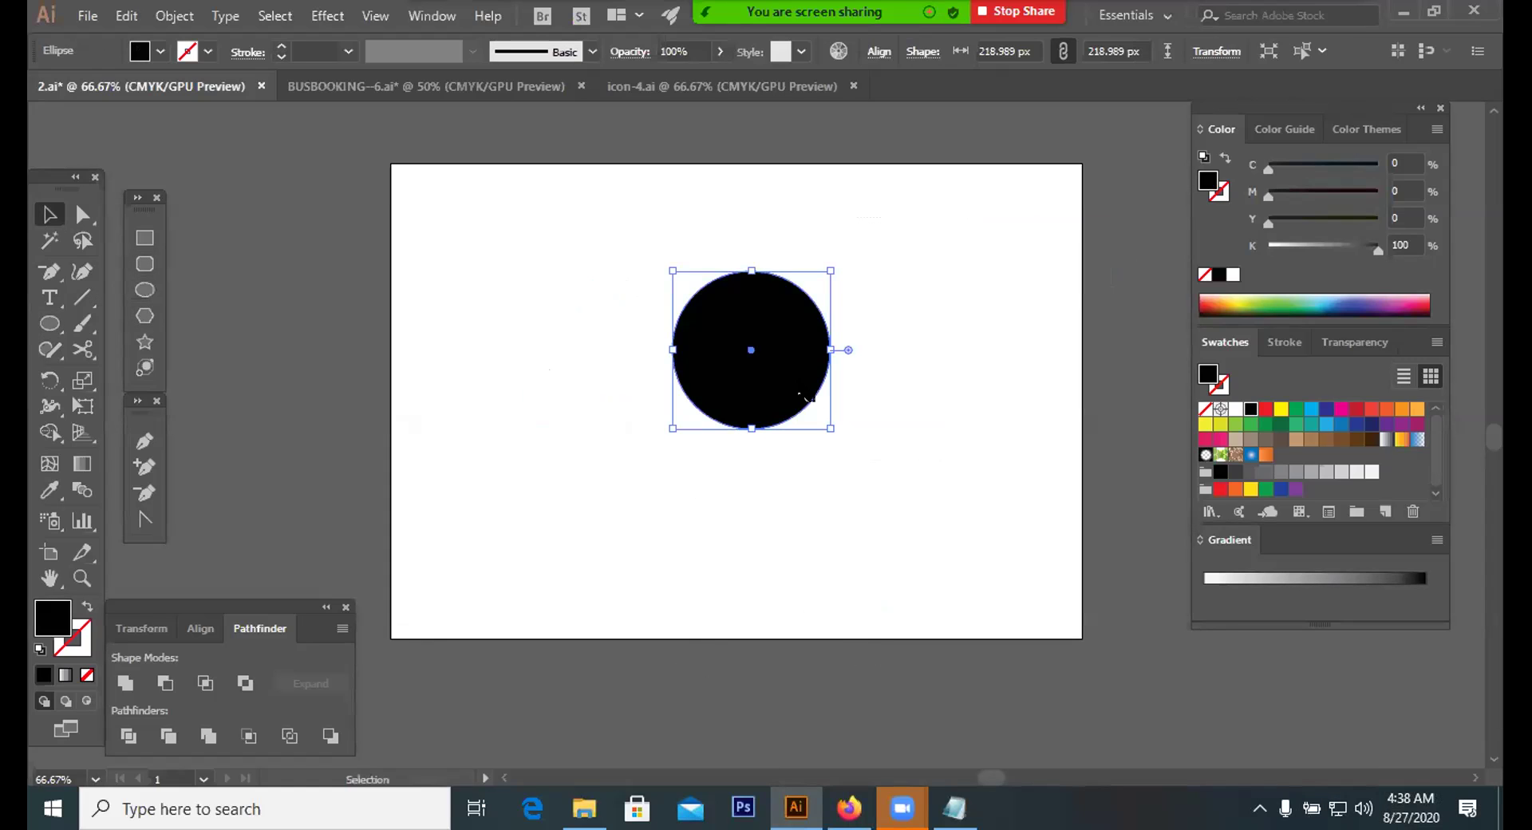
left_click(772, 389)
left_click_drag(771, 385, 772, 387)
left_click_drag(843, 440, 913, 451)
left_click_drag(806, 392, 796, 389)
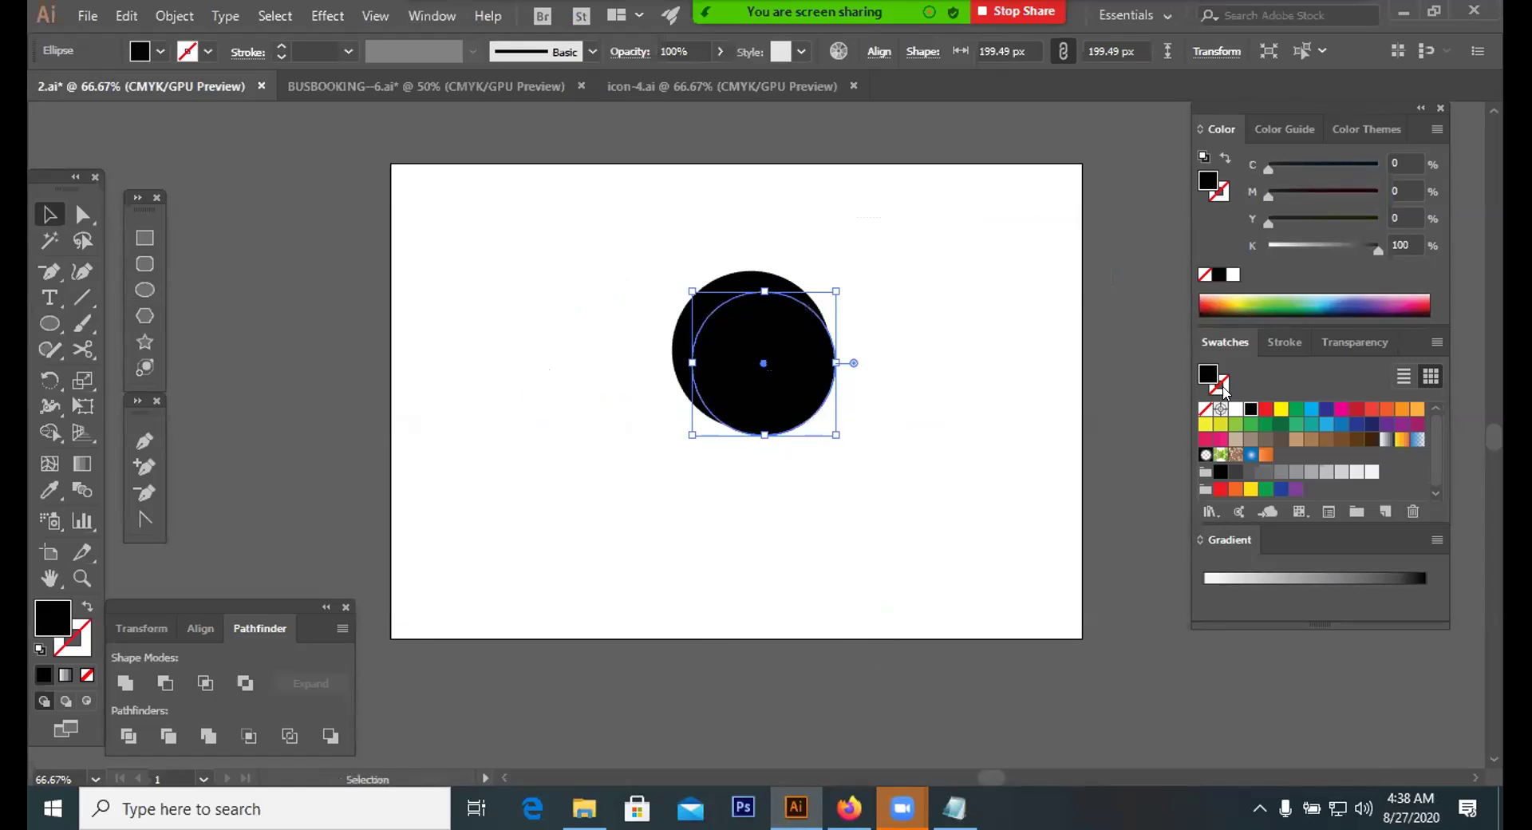
Fill the smaller circle with white and select both overlapping circles
left_click(1235, 409)
left_click(952, 547)
left_click_drag(872, 247, 650, 440)
Switch to the Zoom meeting controls and open the list of participants
left_click(903, 808)
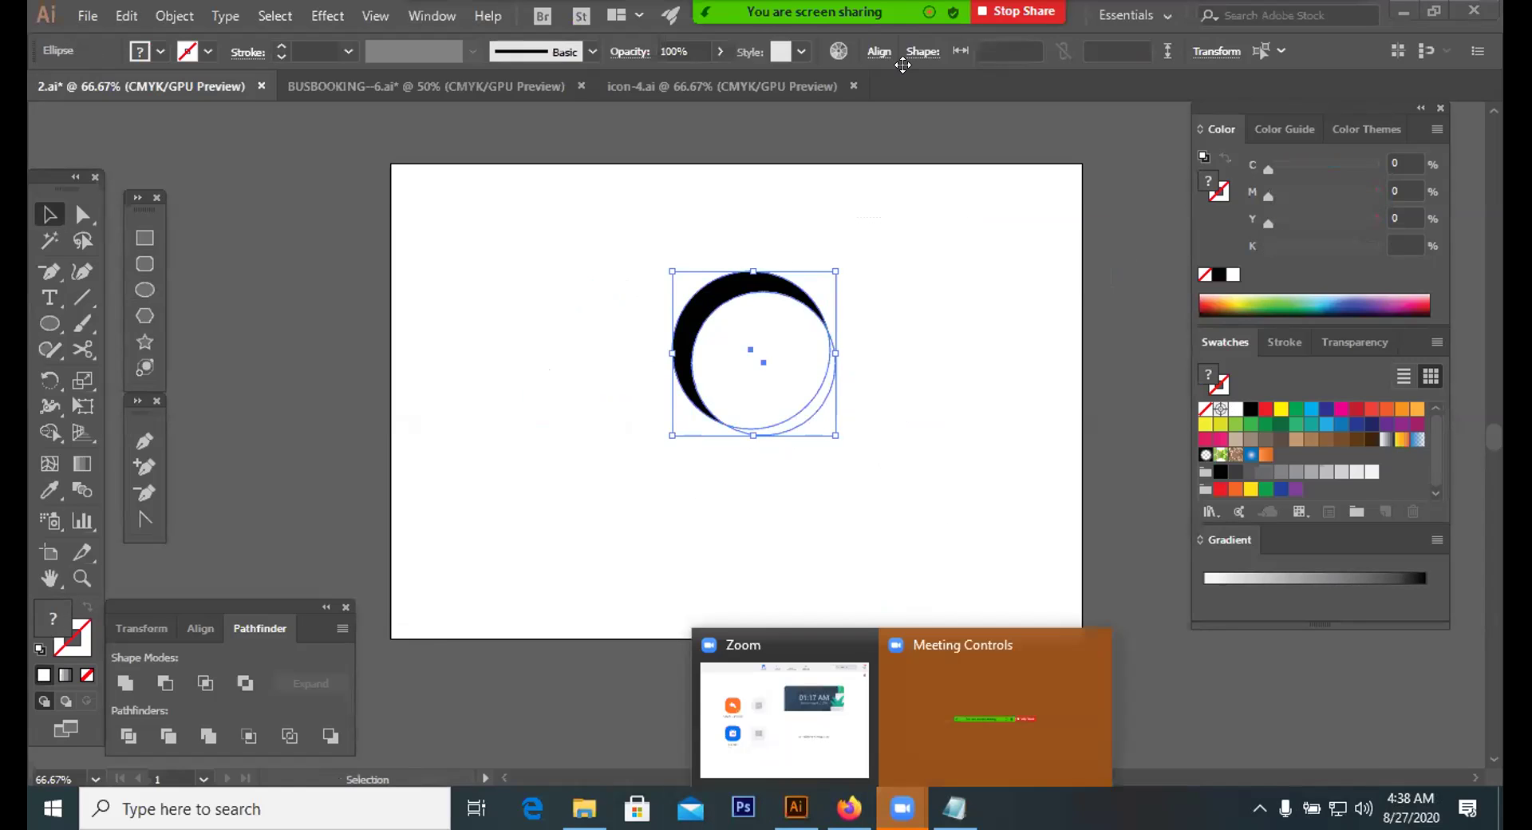
left_click(792, 32)
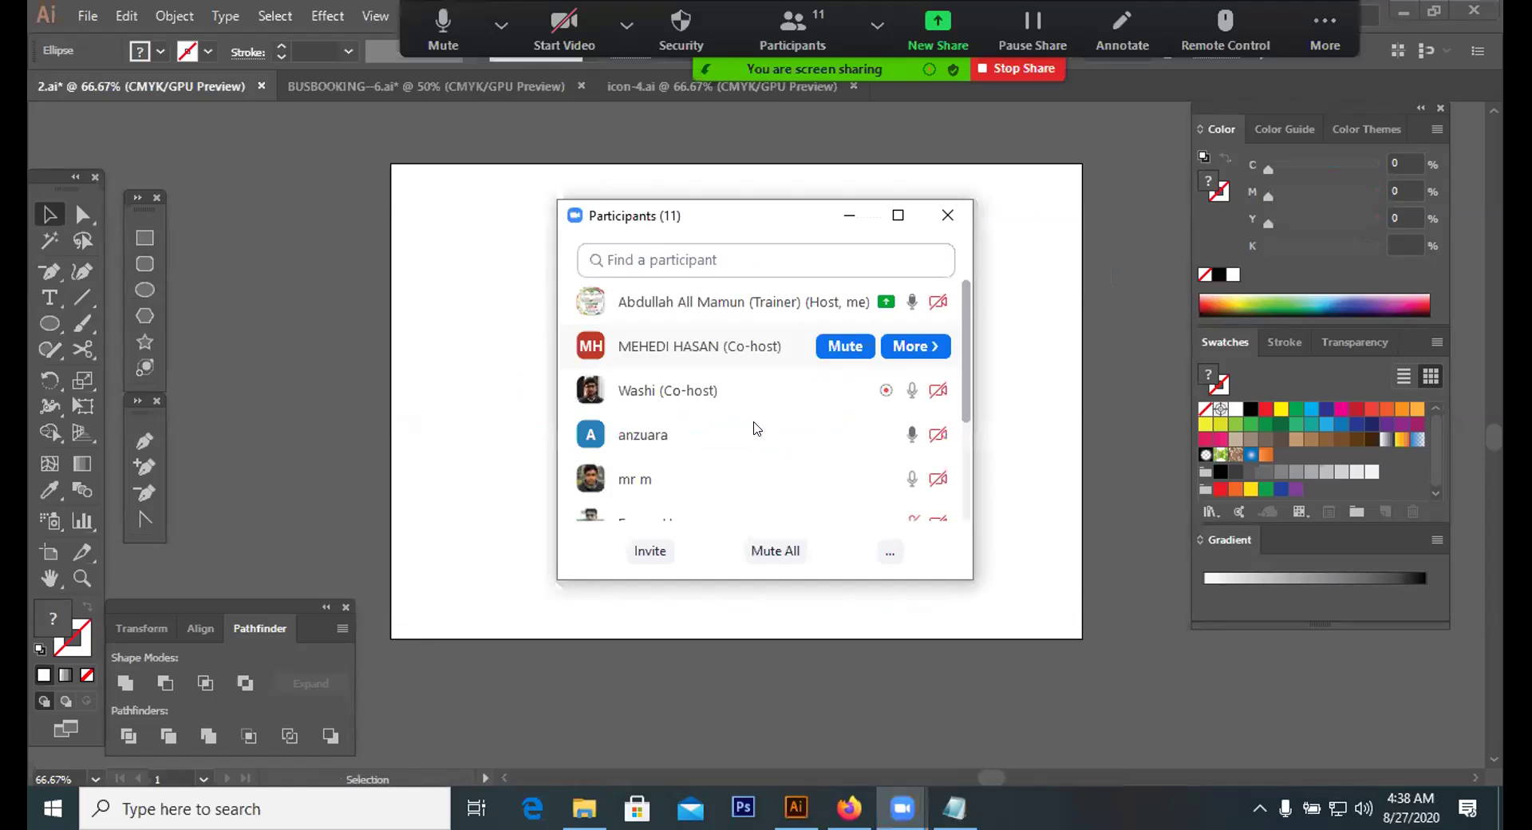
Look through the Zoom participants list and minimize its window
scroll(675, 435, "down", 5)
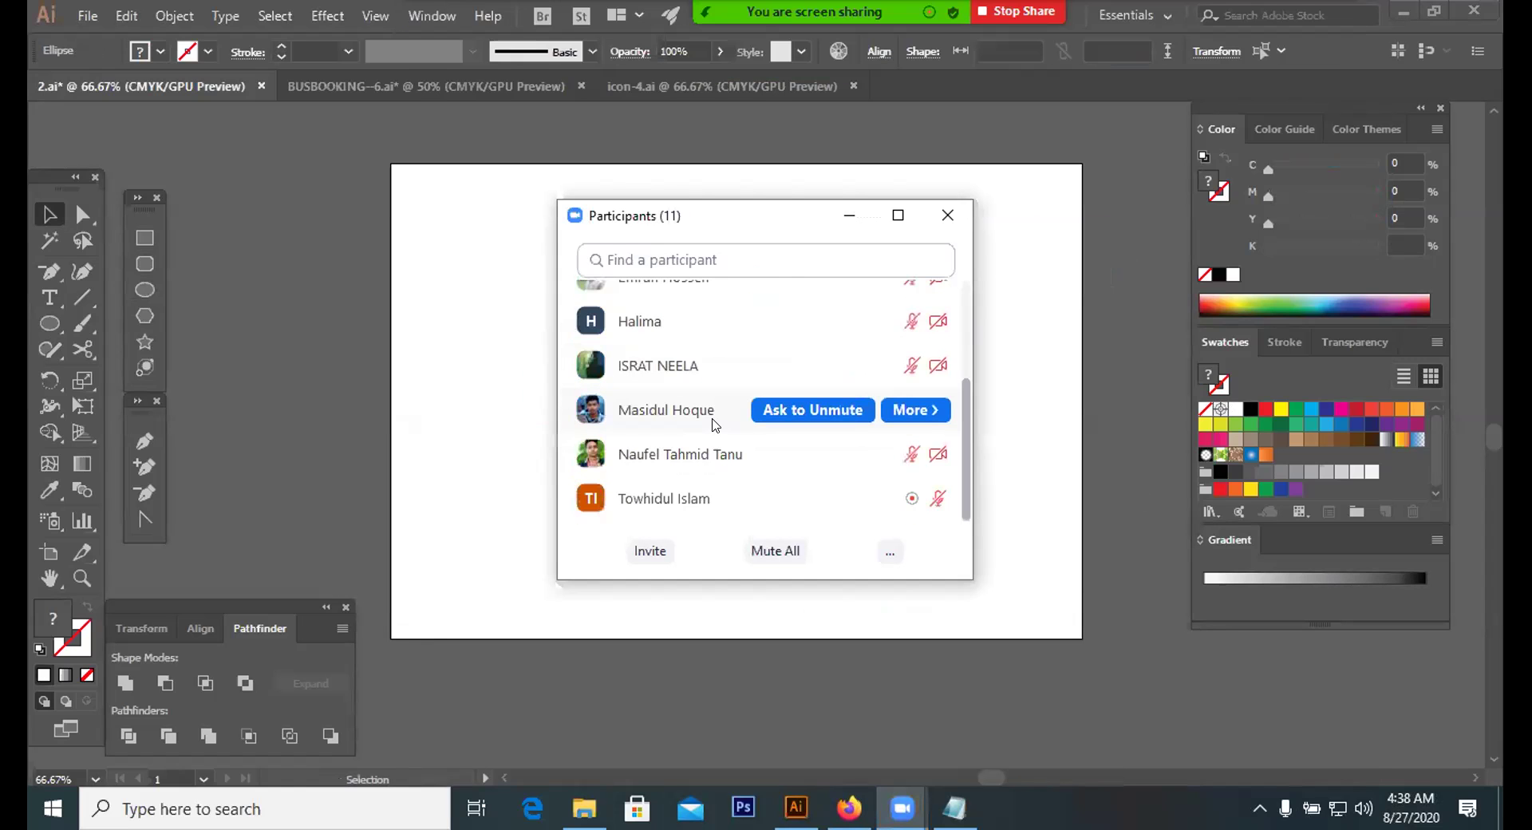
scroll(713, 399, "up", 2)
left_click(849, 215)
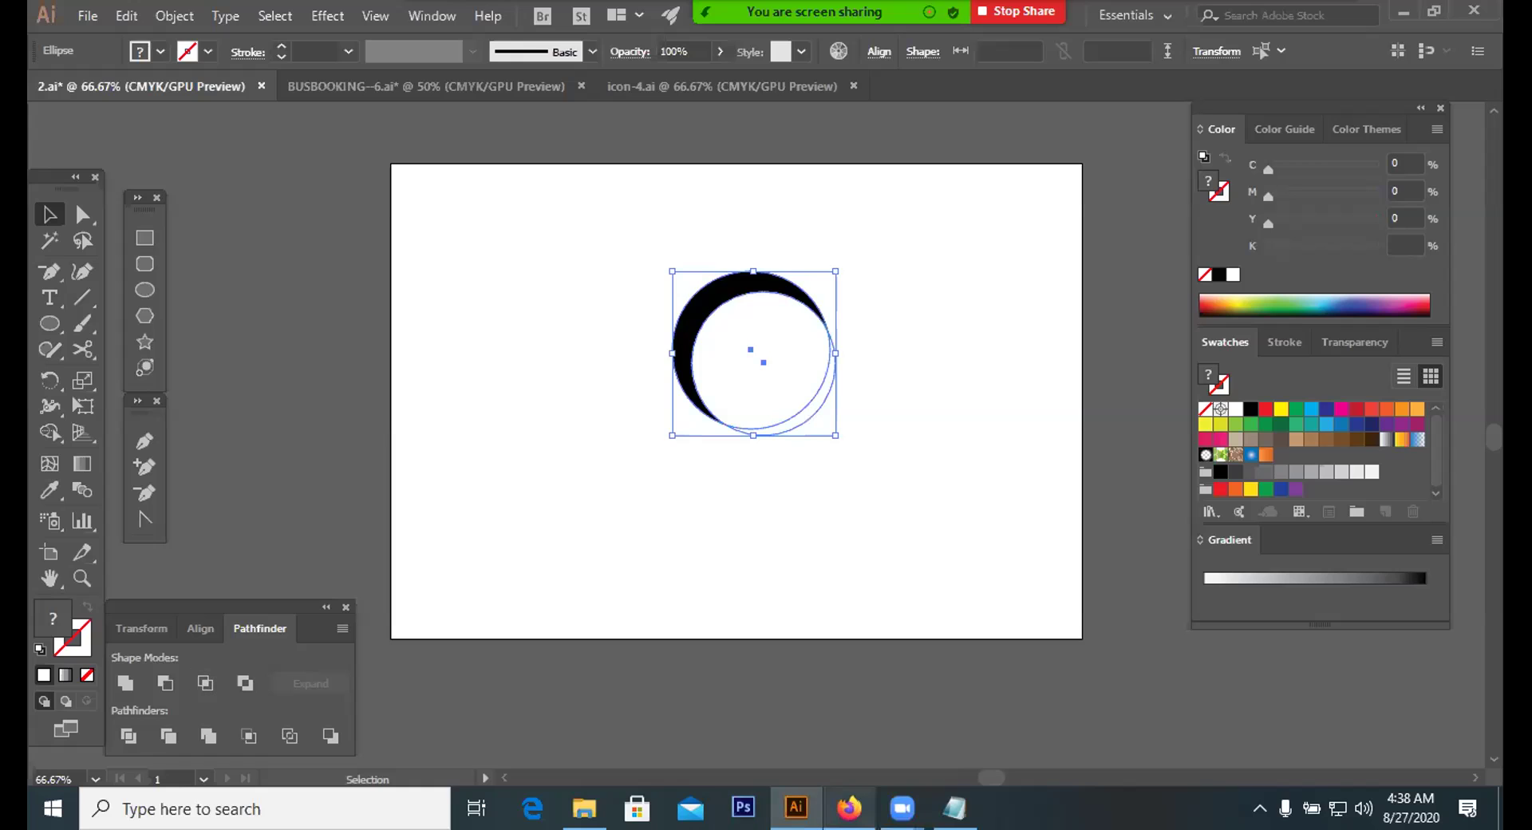
Enlarge the white circle slightly and shift it toward the lower right over the black circle
key("alt+Tab")
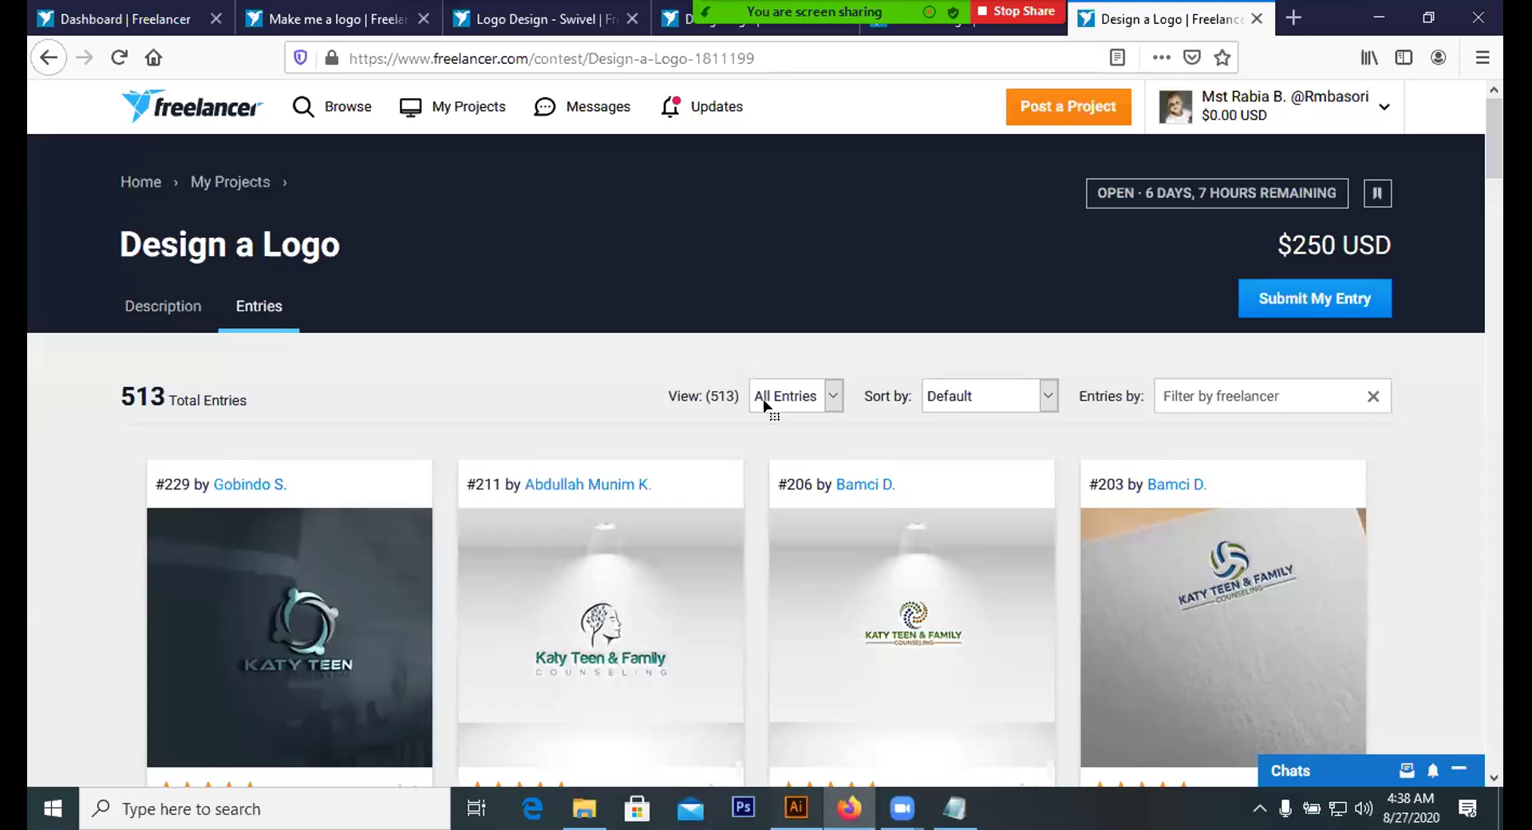
key("alt+Tab")
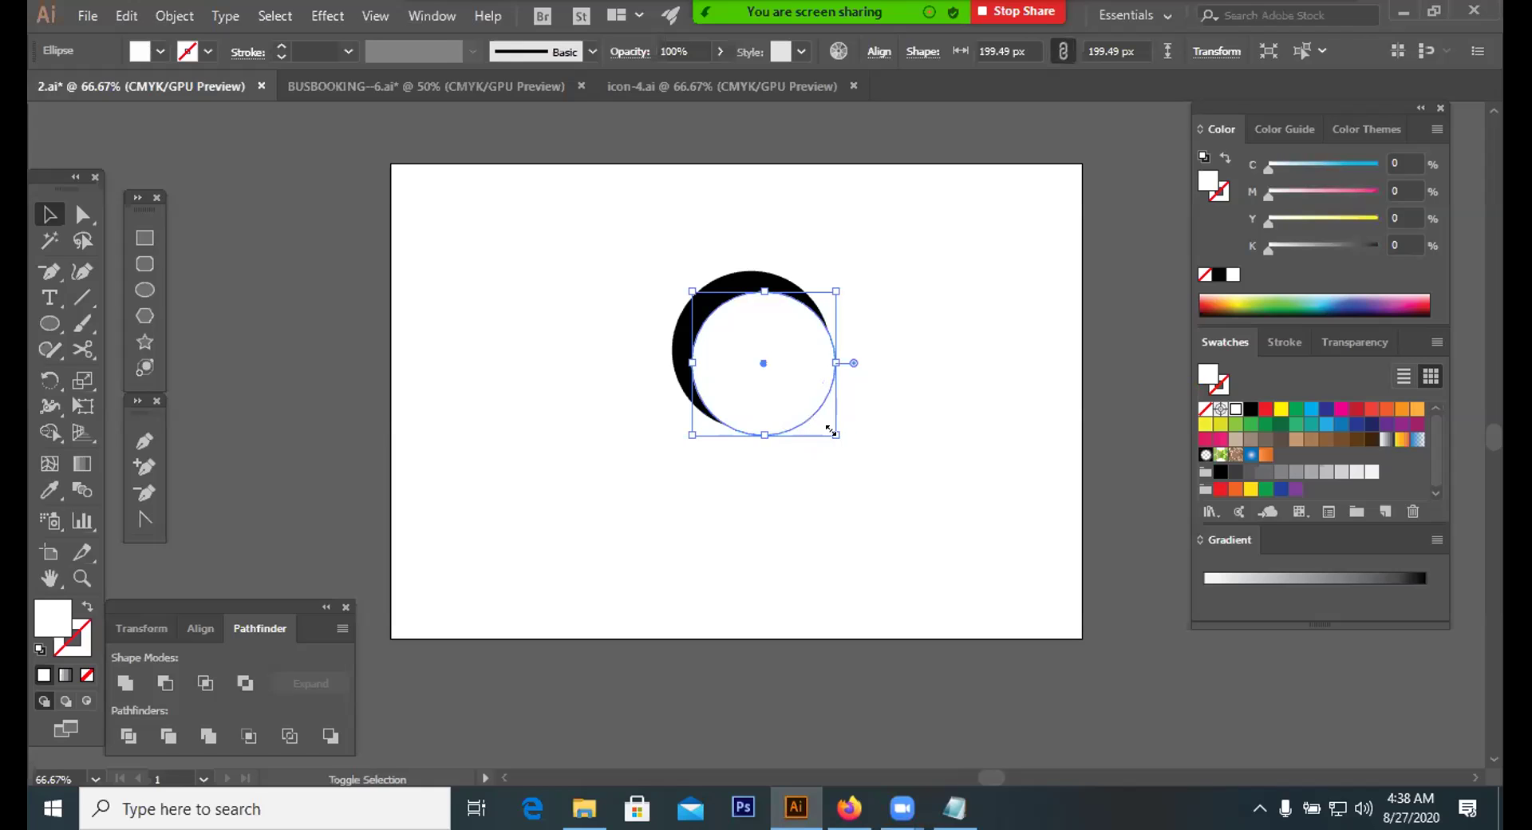
left_click_drag(841, 438, 889, 444)
left_click(889, 444)
left_click_drag(799, 395, 801, 408)
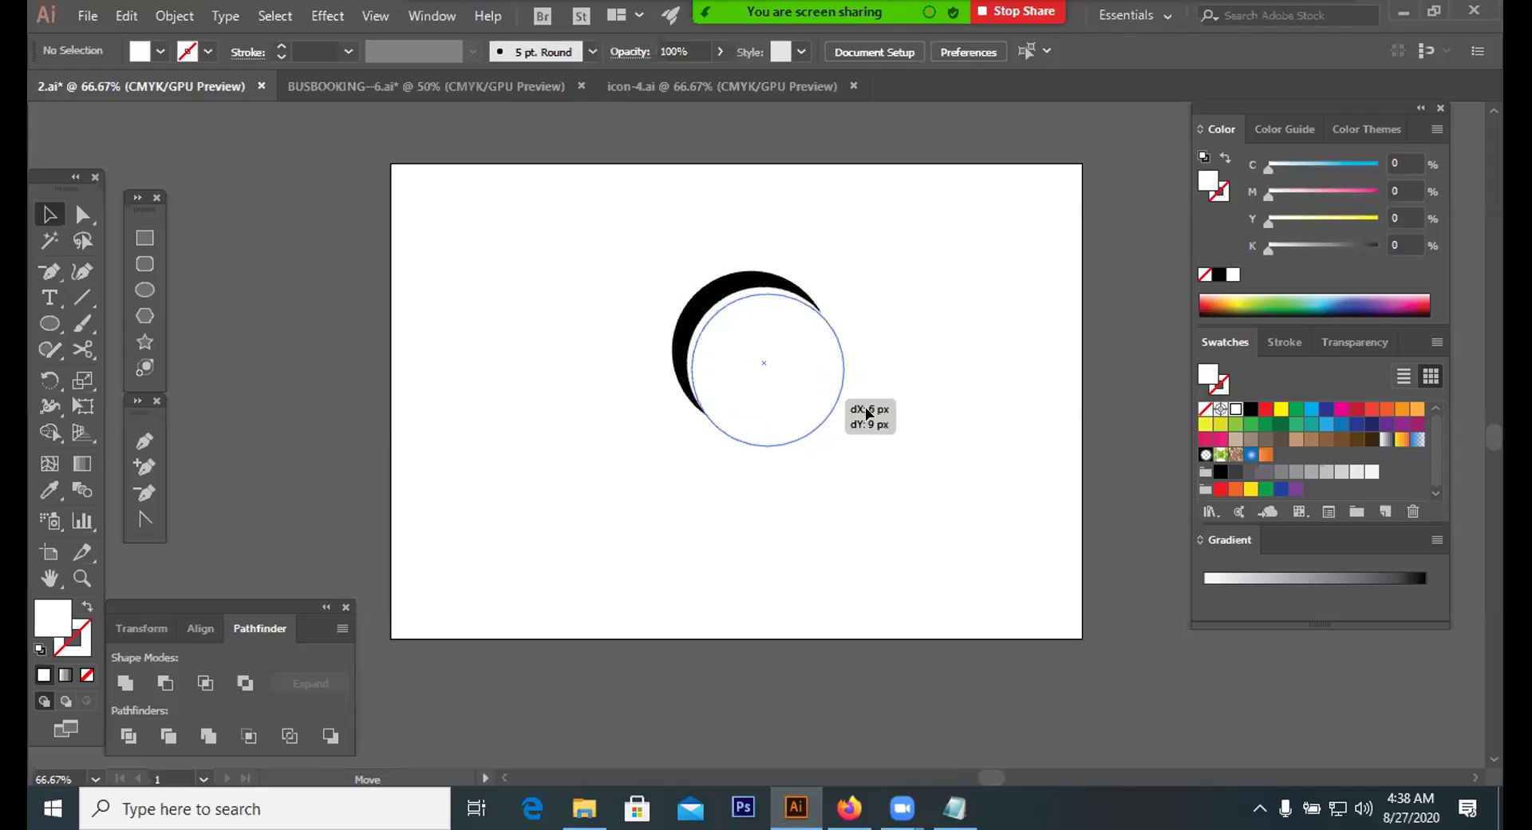
left_click(913, 423)
Subtract the white circle from the black one with Minus Front and move the crescent toward the artboard's lower left
left_click_drag(895, 278, 640, 460)
left_click(165, 683)
left_click(725, 310)
left_click_drag(753, 300, 654, 353)
left_click(435, 337)
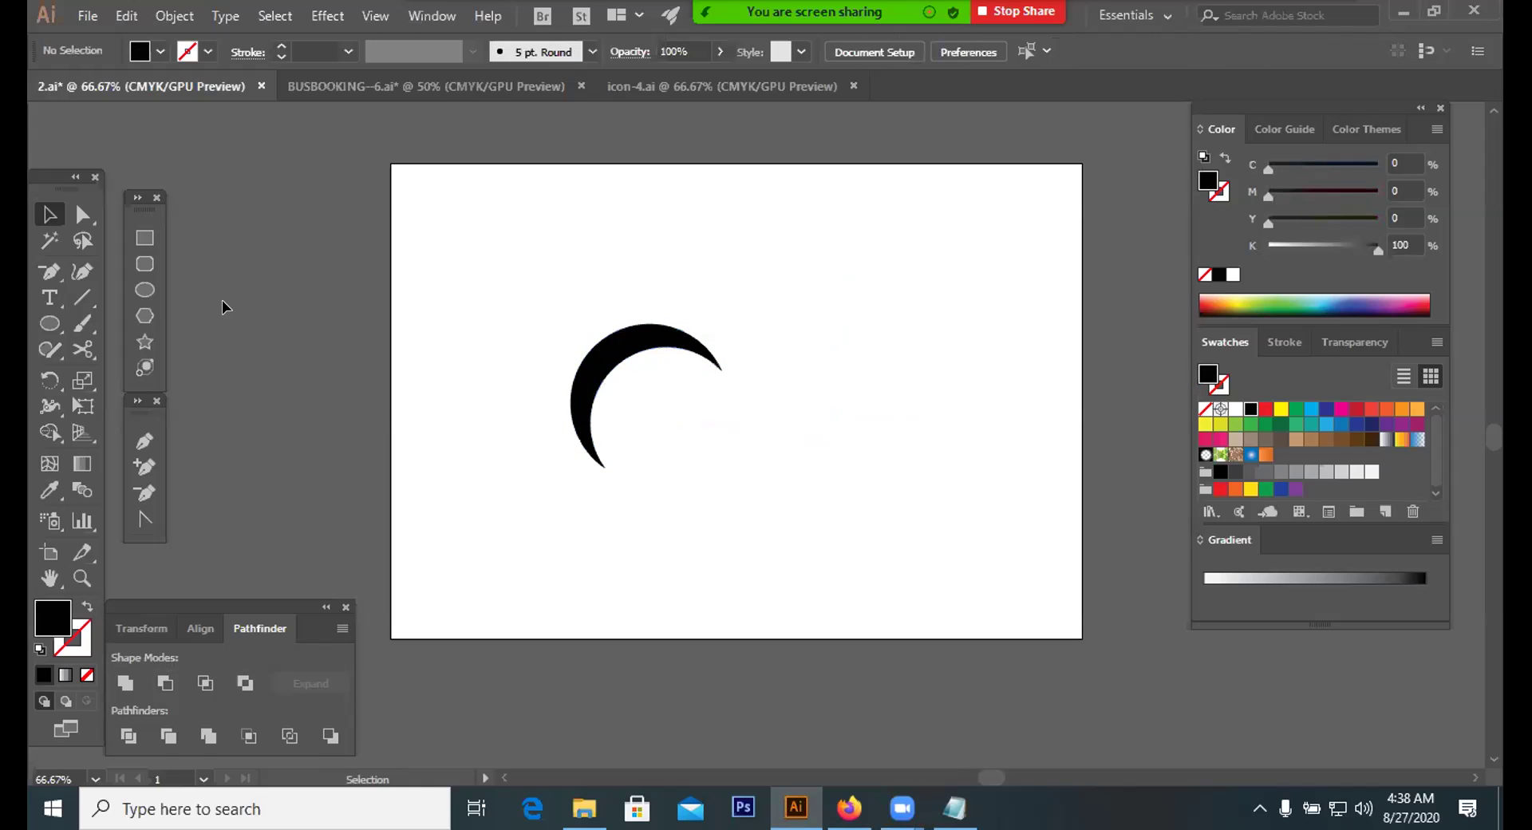
Draw a small black circle and position it touching the crescent's upper-left outer edge
left_click(134, 285)
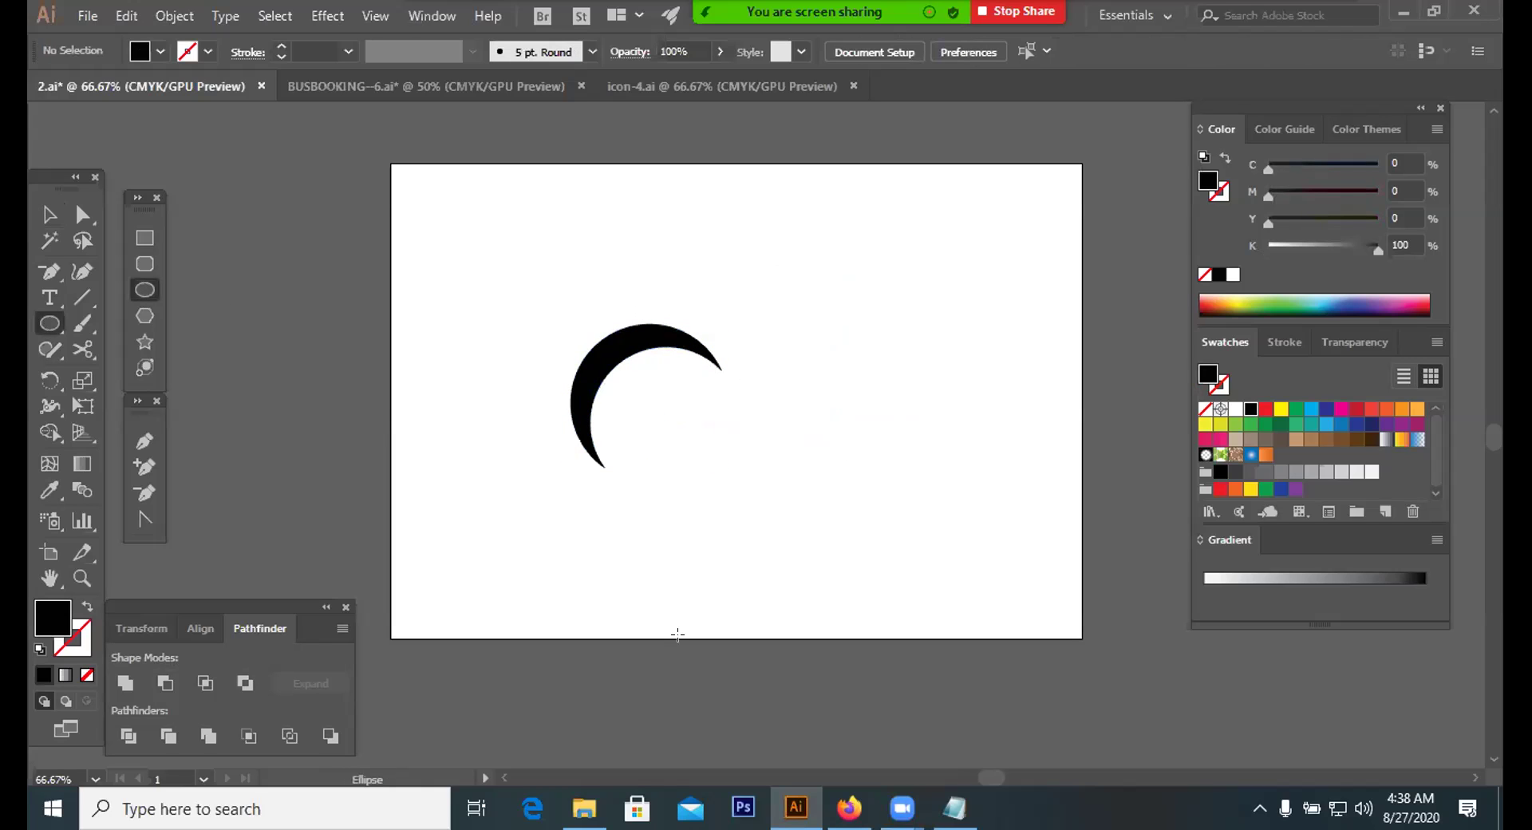
left_click_drag(588, 322, 591, 340)
key("v")
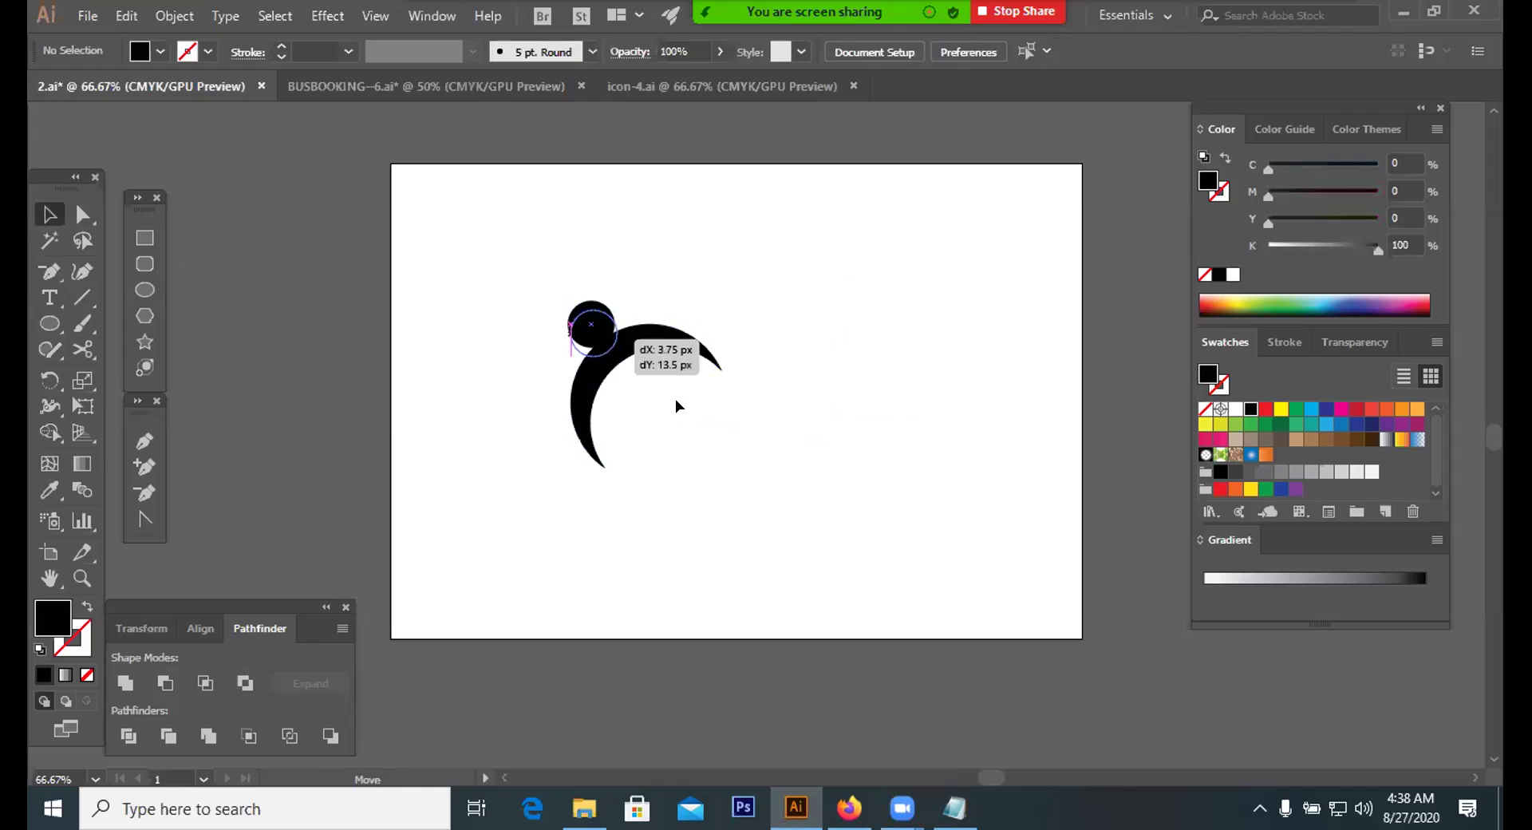
left_click(544, 266)
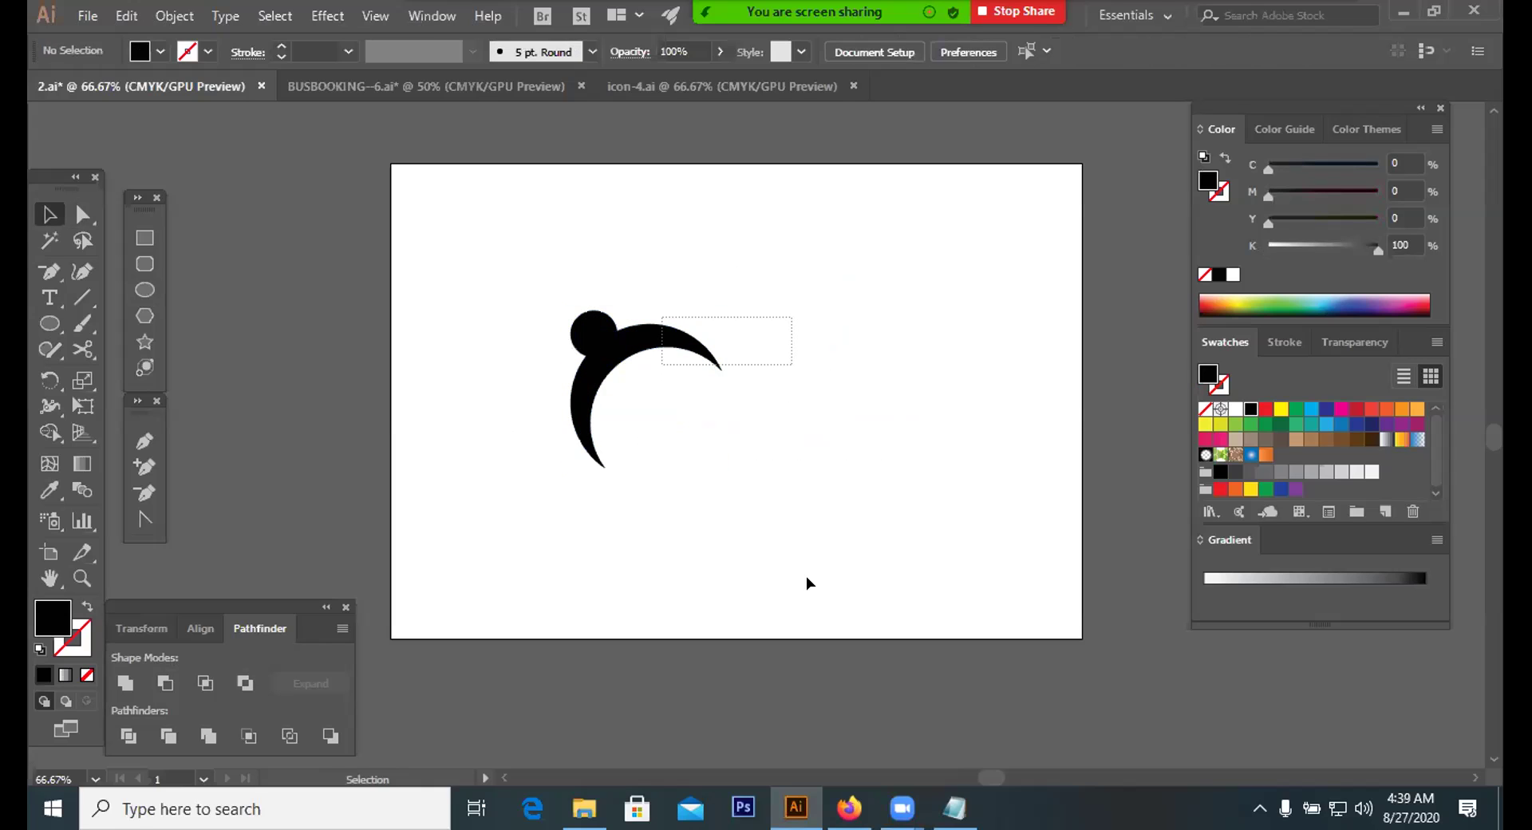
Group the small circle with the crescent and move them to the upper middle of the artboard
left_click_drag(541, 280, 711, 427)
left_click_drag(654, 343, 686, 259)
left_click_drag(568, 208, 634, 386)
left_click(709, 363)
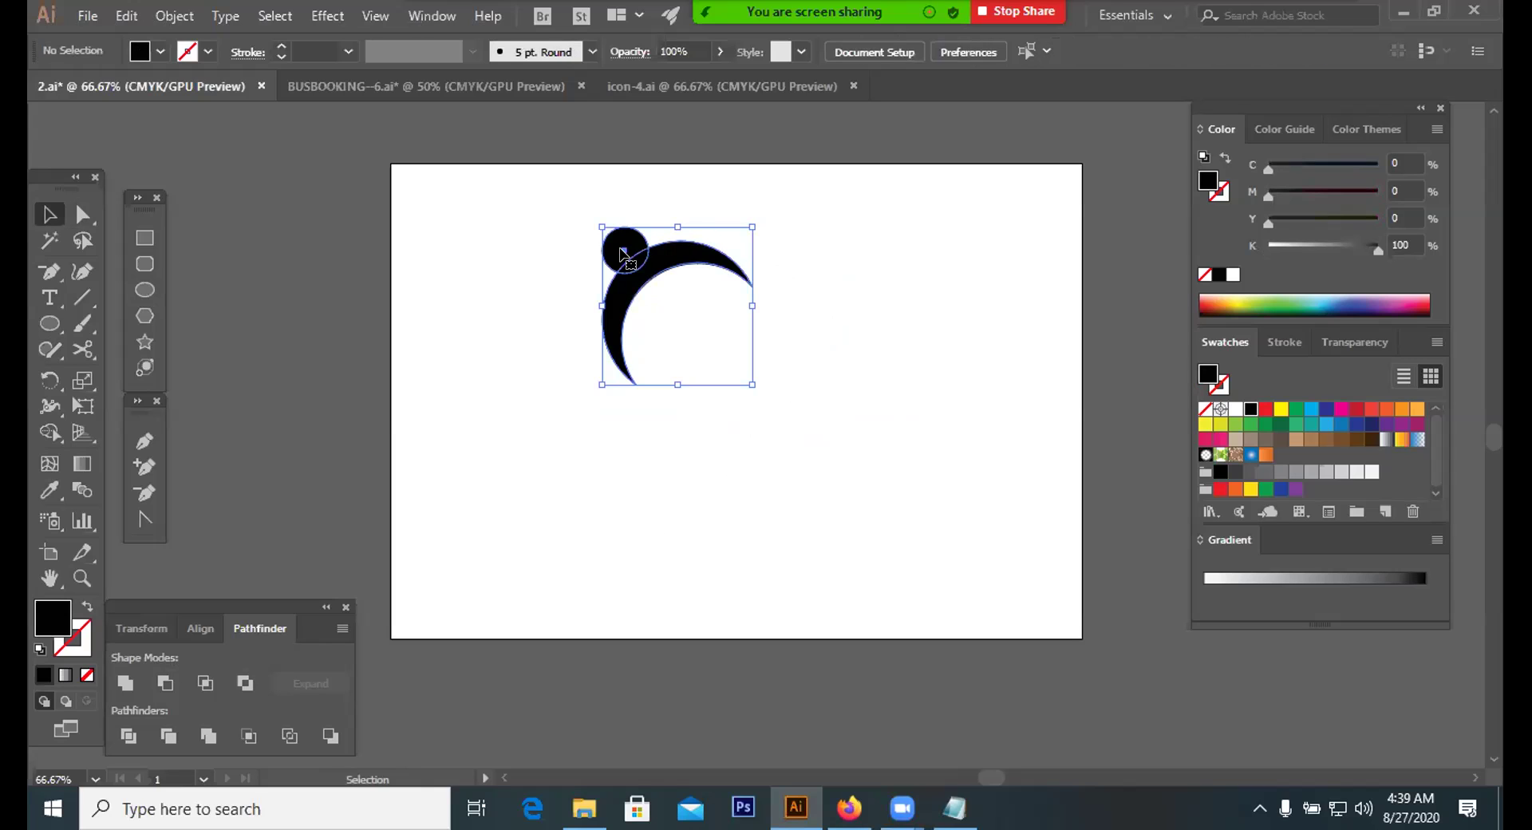
left_click(626, 250)
right_click(624, 252)
left_click(707, 380)
left_click(709, 360)
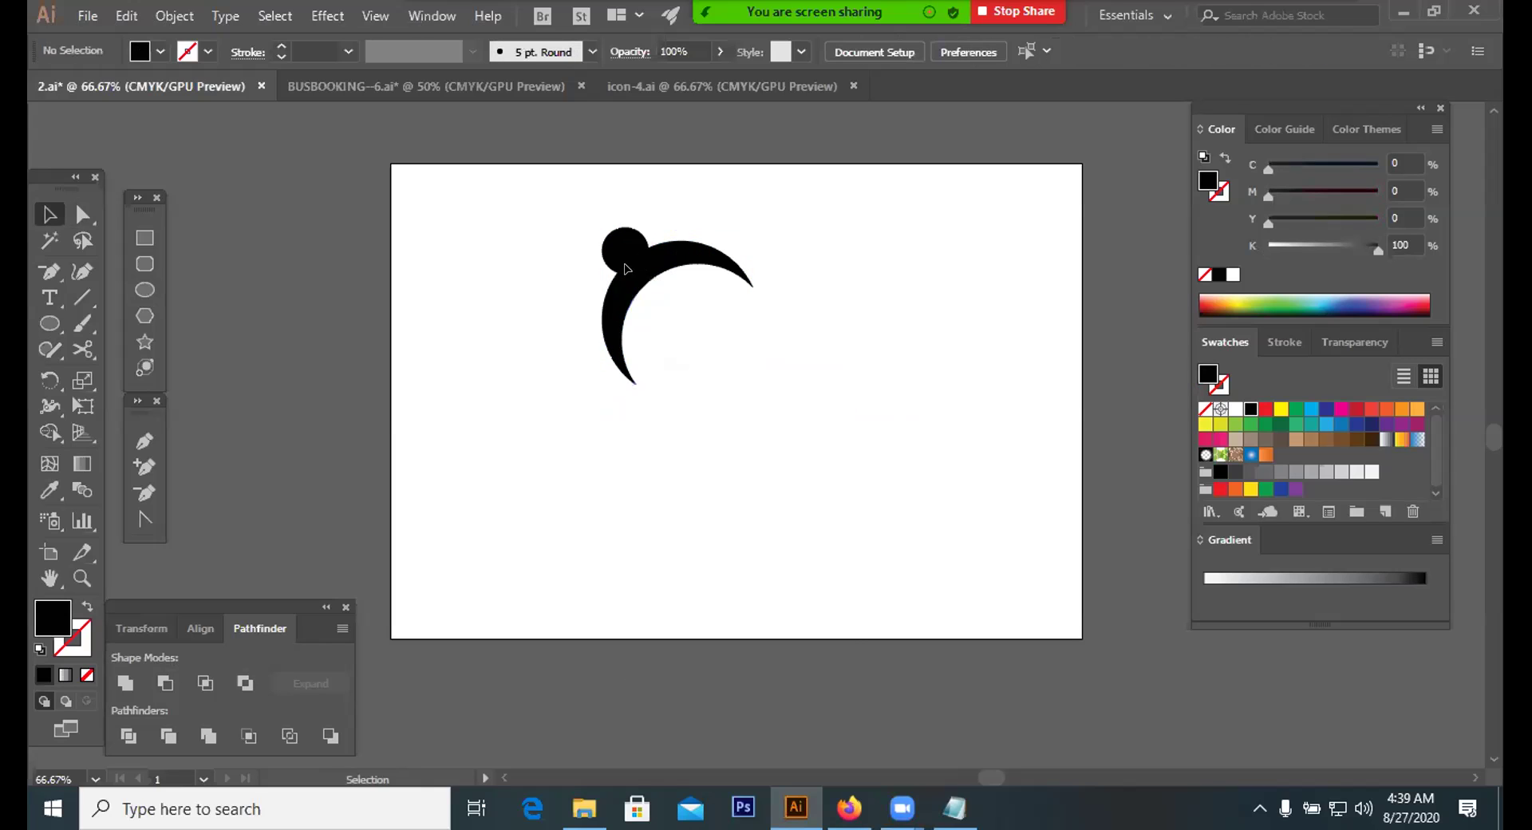
left_click_drag(640, 267, 630, 291)
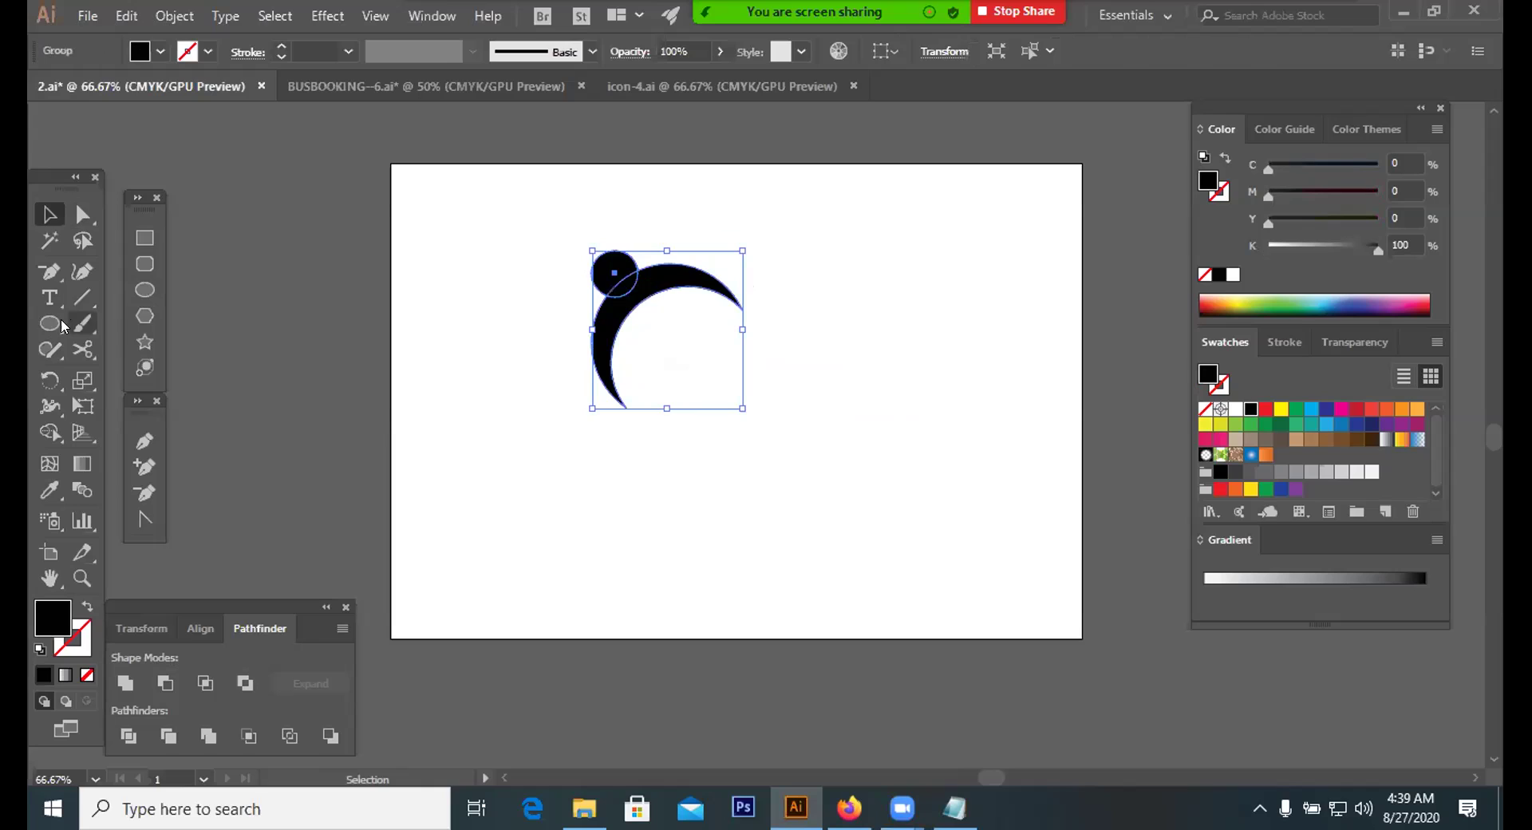
Switch to the browser to examine the KATY TEEN logo among the Design a Logo contest entries, and return to Illustrator
key("r")
left_click(724, 387)
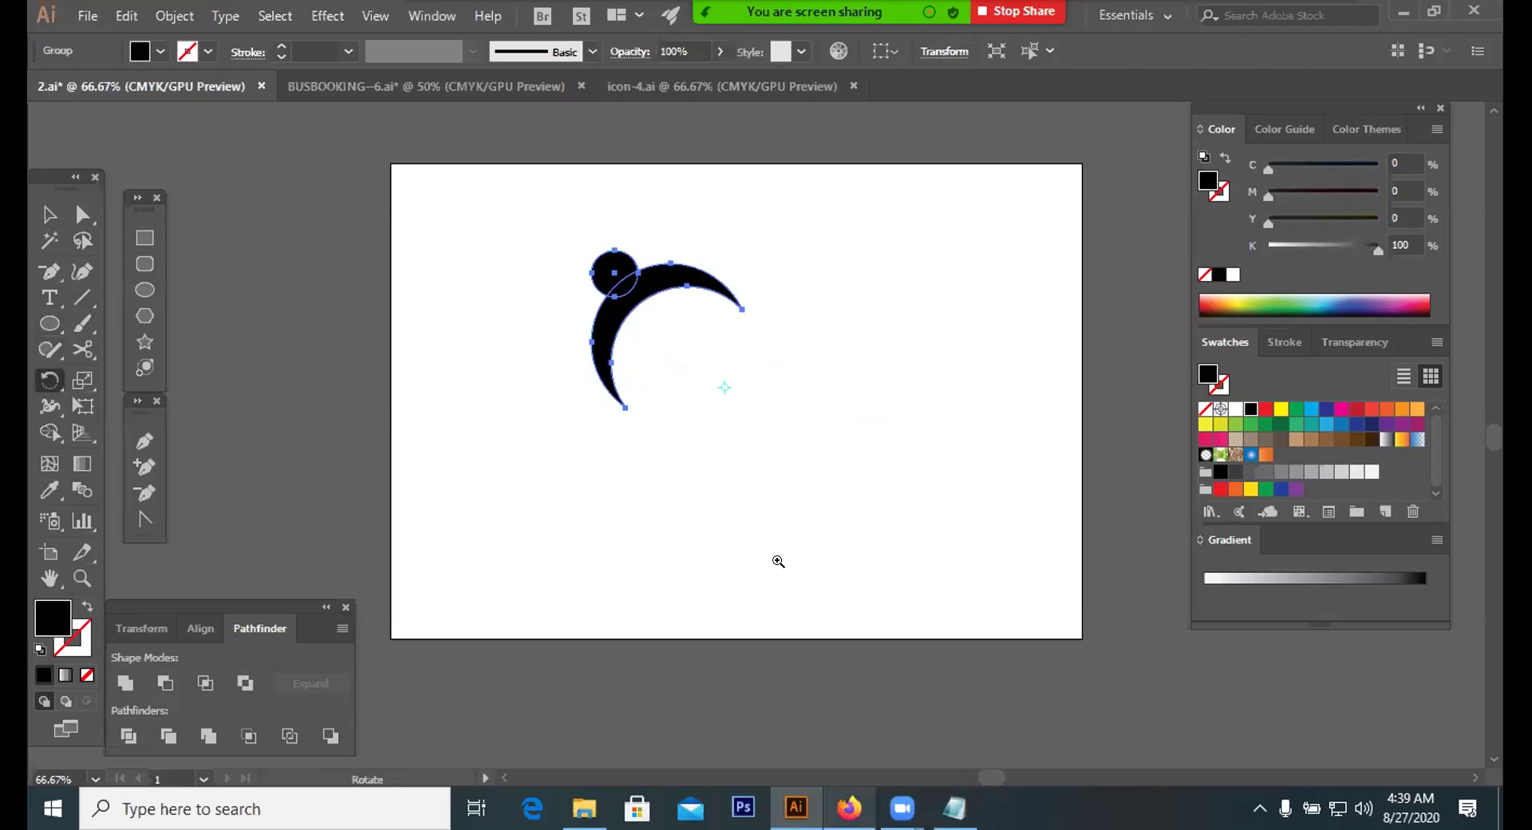
key("alt+Tab")
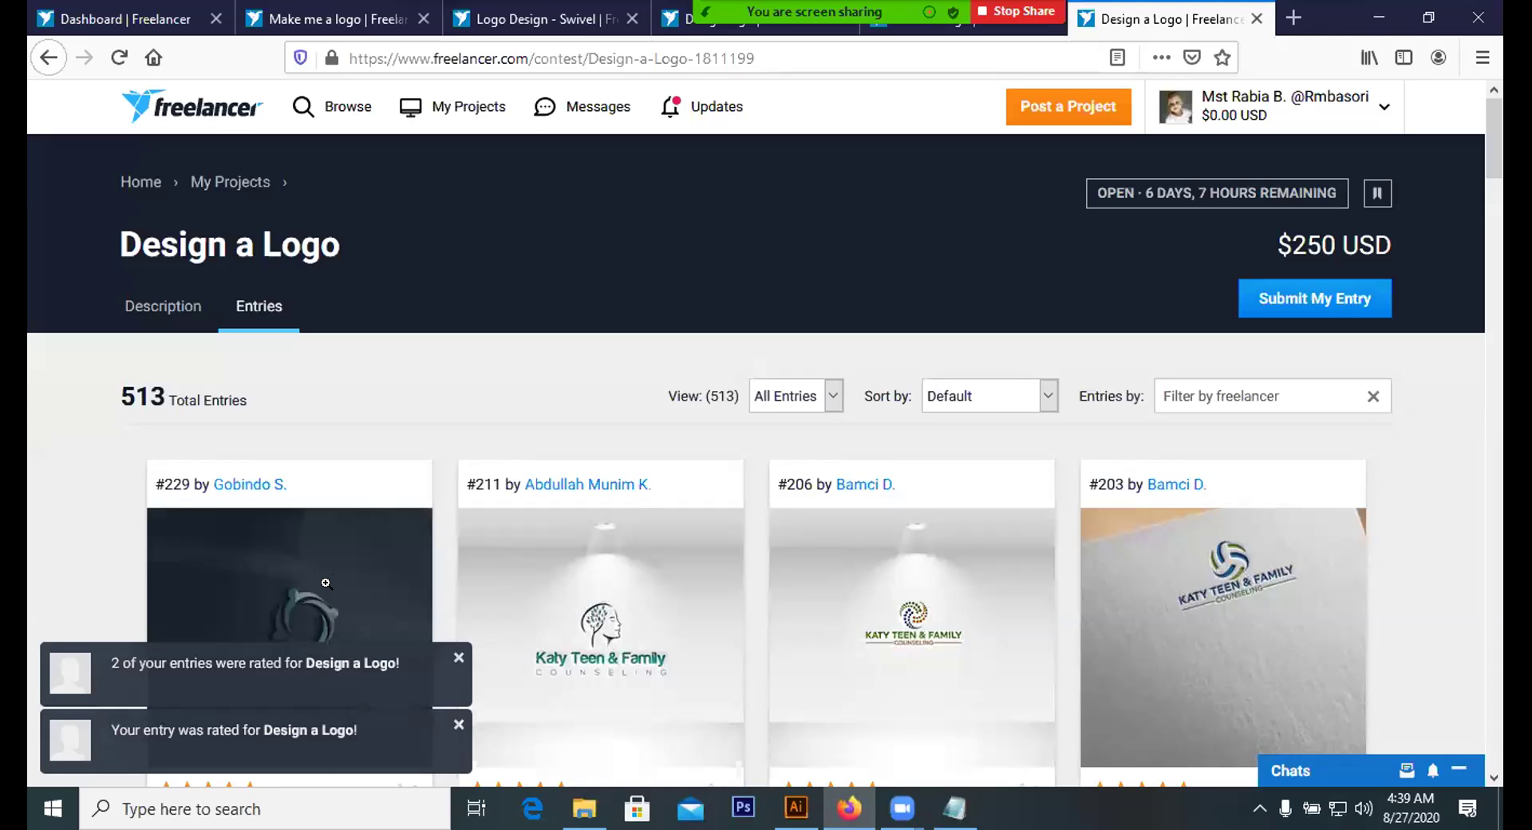
scroll(506, 594, "down", 2)
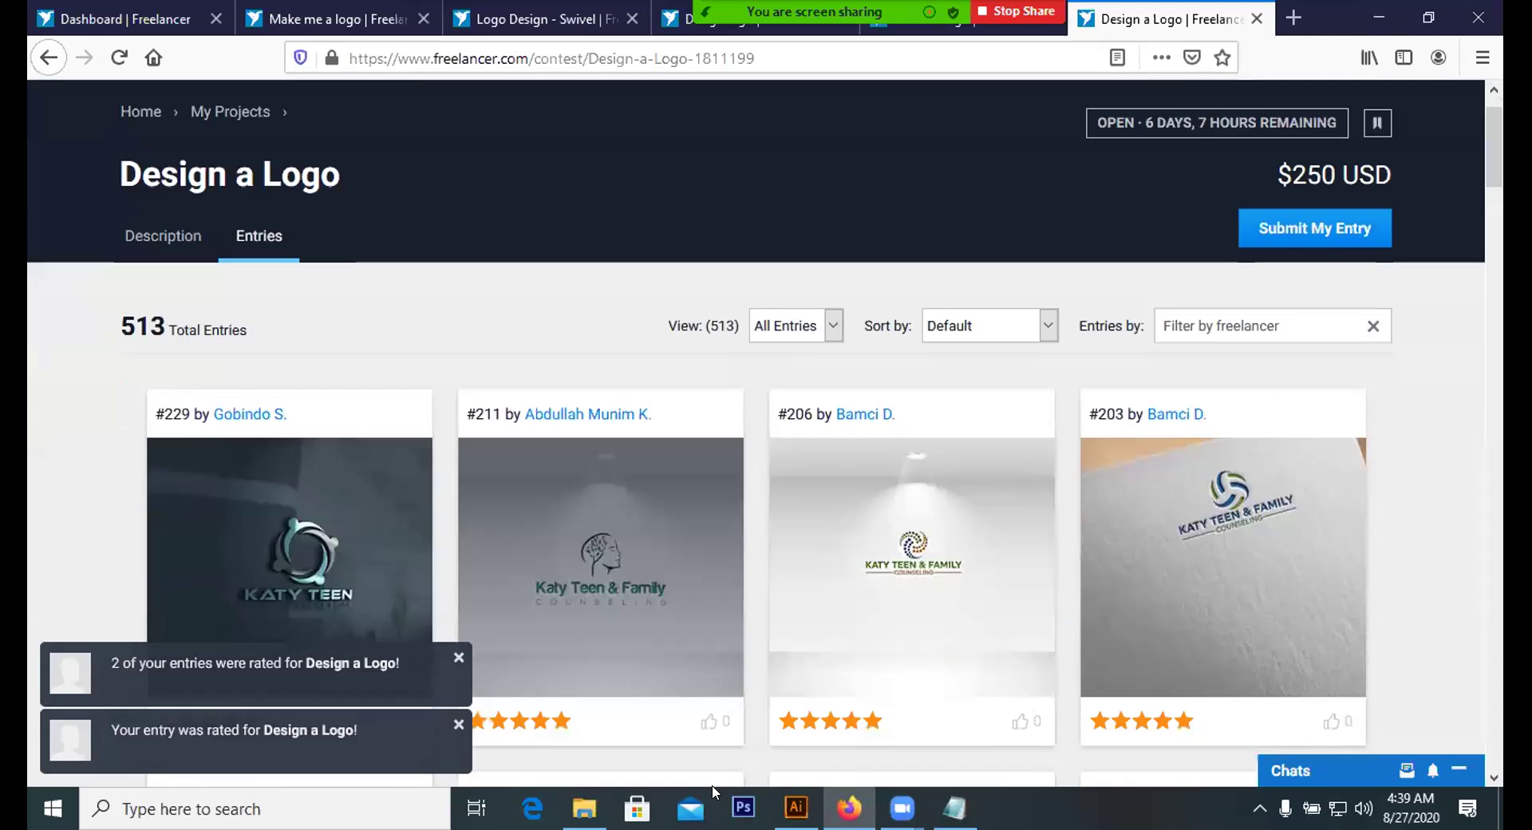
key("alt+Tab")
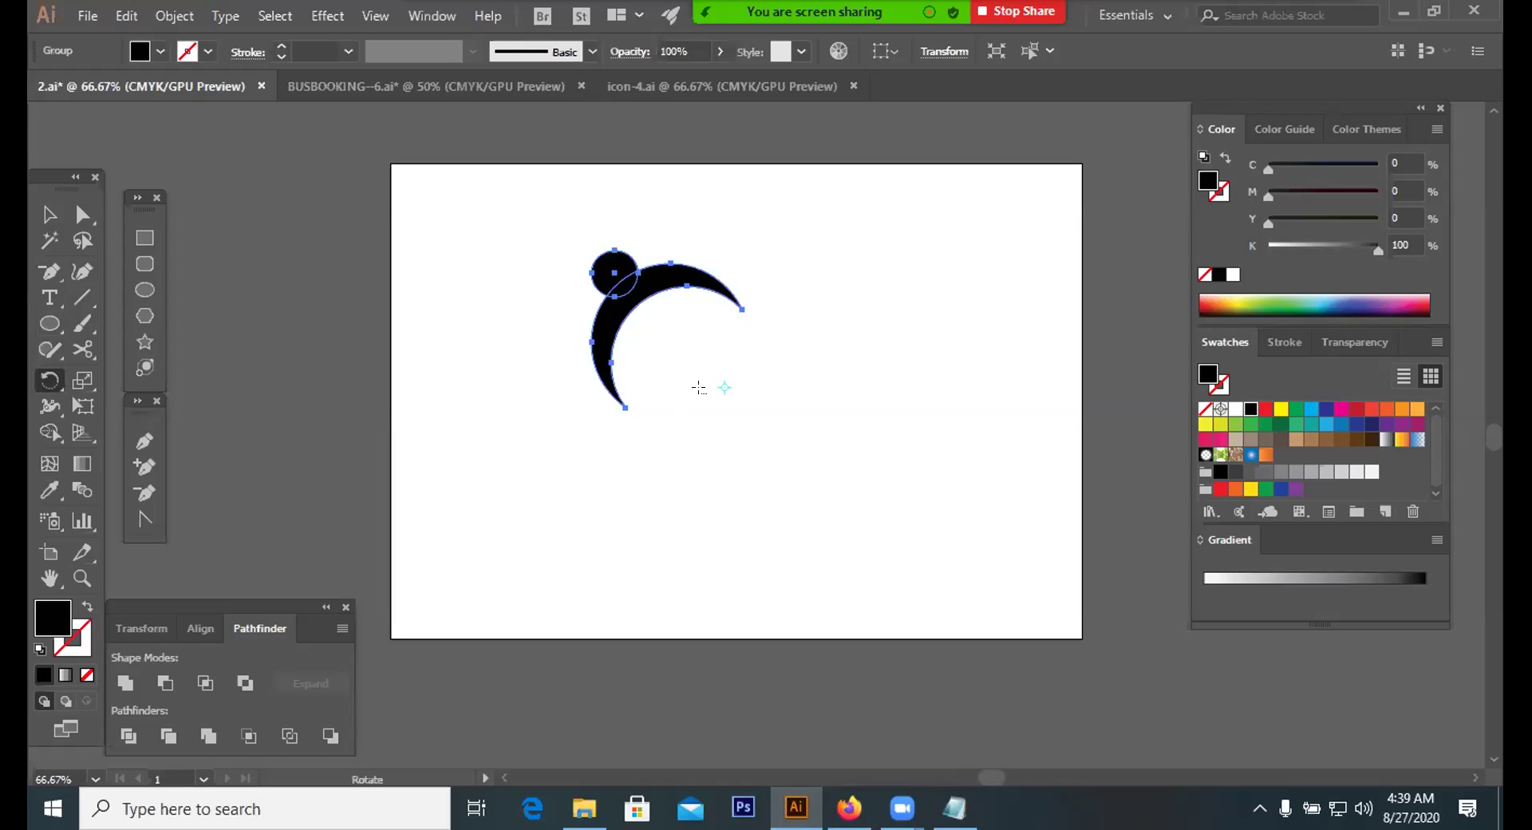
Make a copy of the group rotated 90° about a pivot below the crescent's opening
left_click(705, 391)
key("Return")
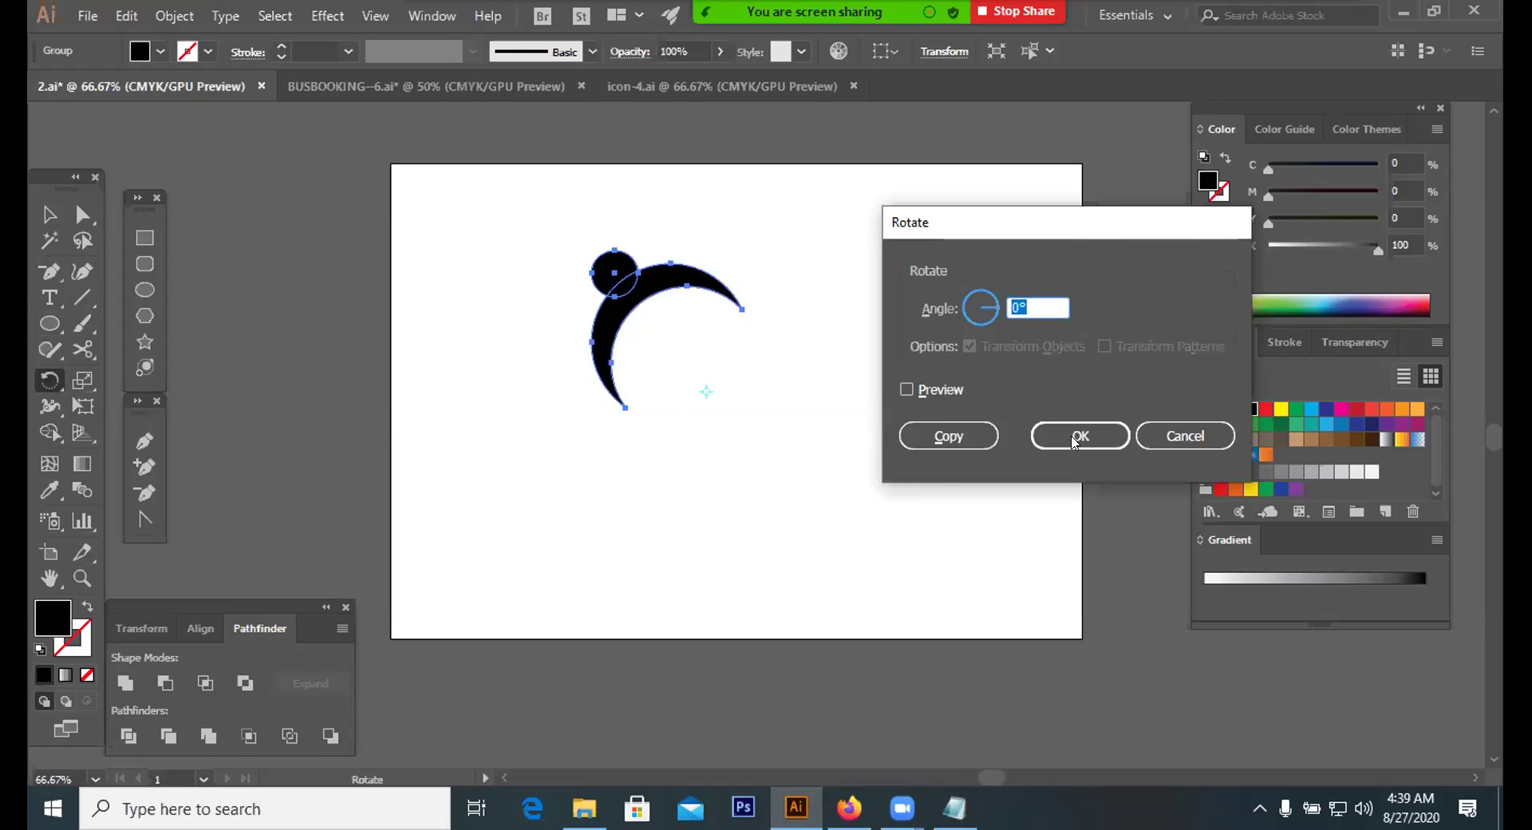
left_click(1017, 304)
left_click_drag(1018, 305, 1002, 313)
type("90")
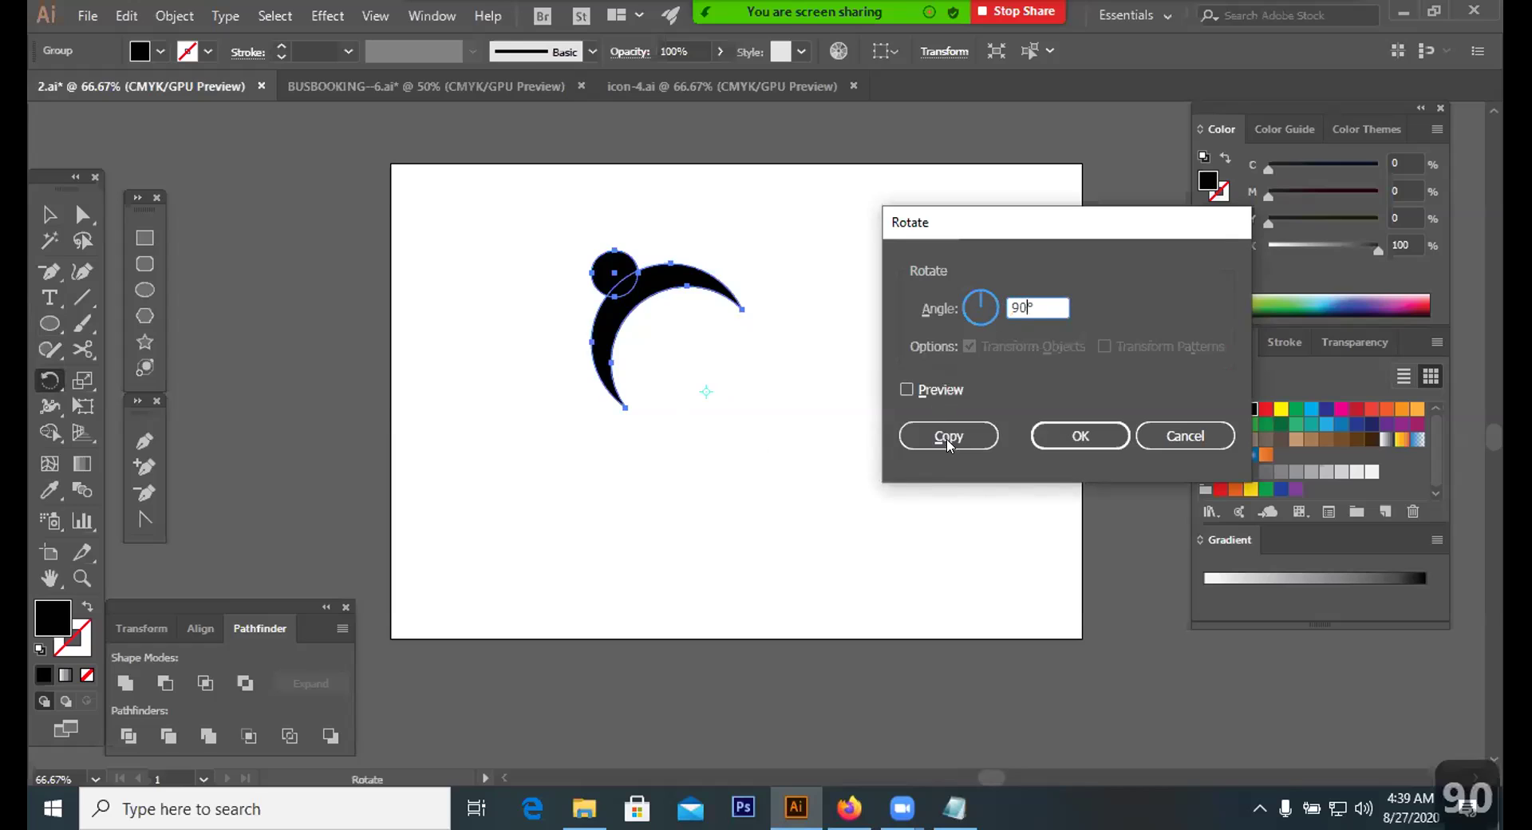
left_click(908, 390)
left_click(950, 437)
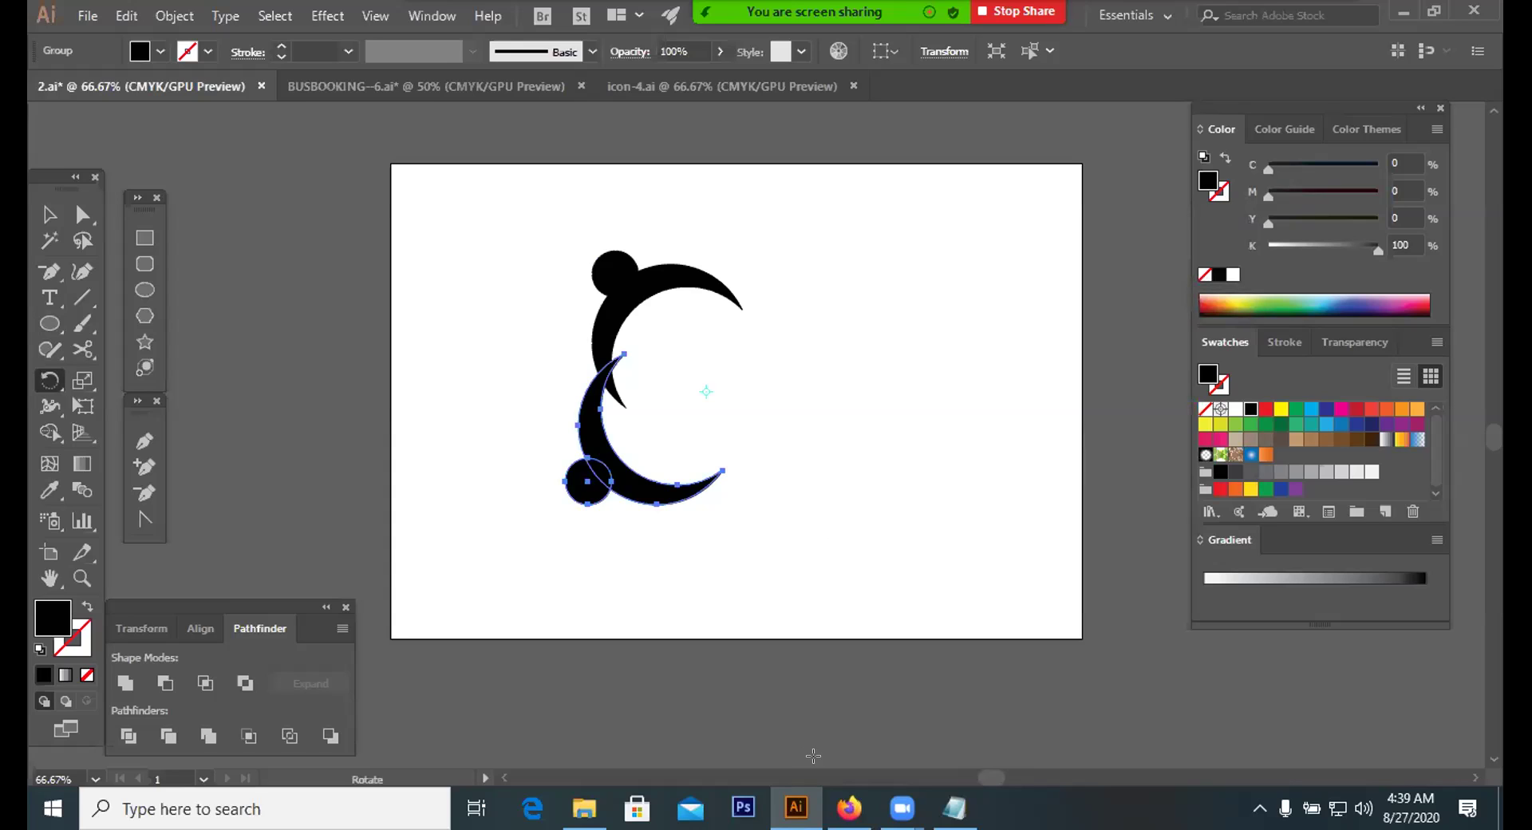
Compare the shapes with the contest logo entries in the browser, and undo the rotated copy in Illustrator
mouse_move(849, 807)
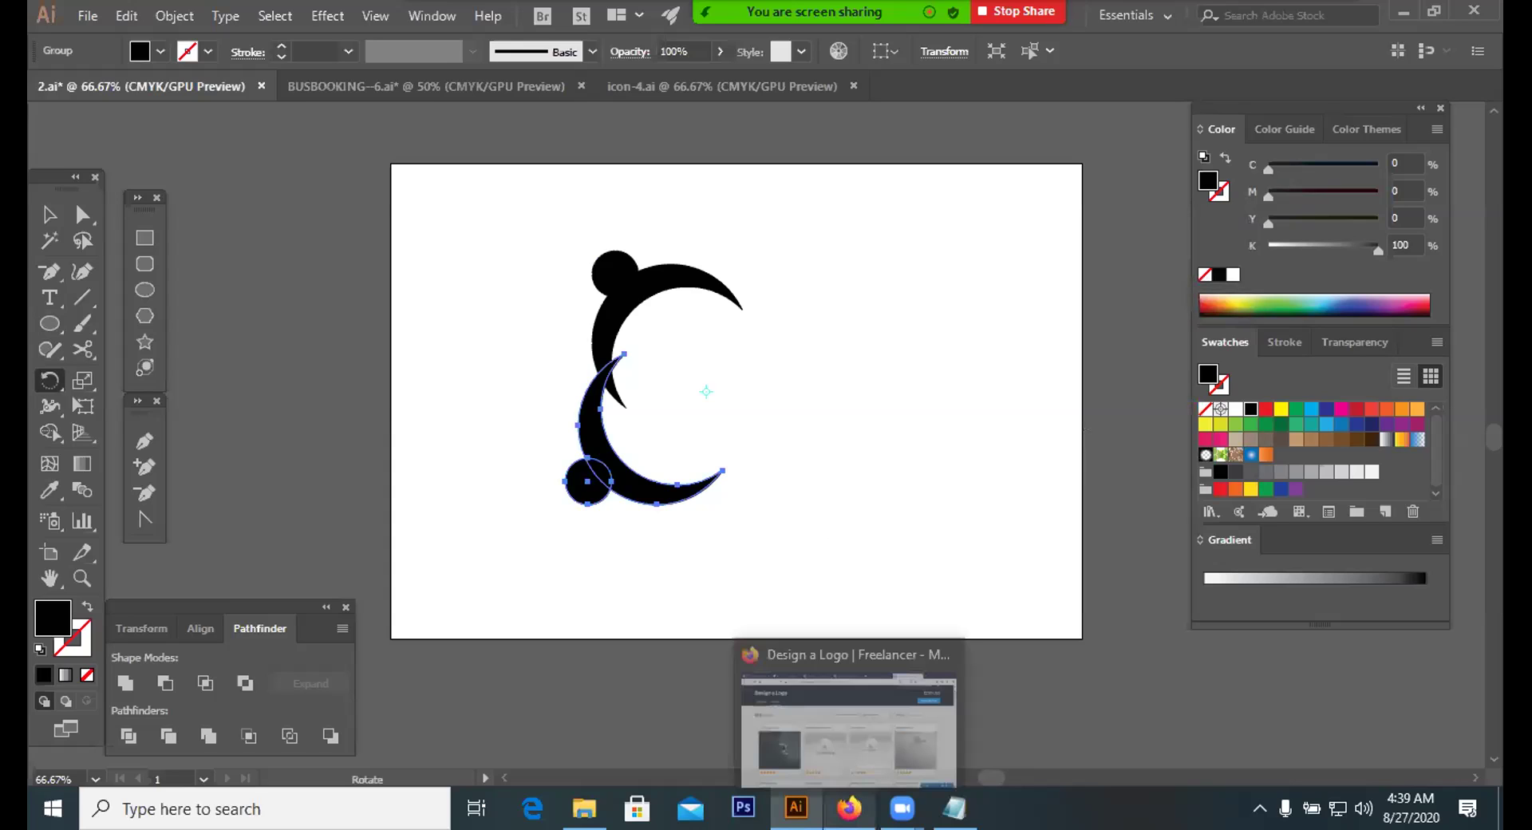
left_click(814, 774)
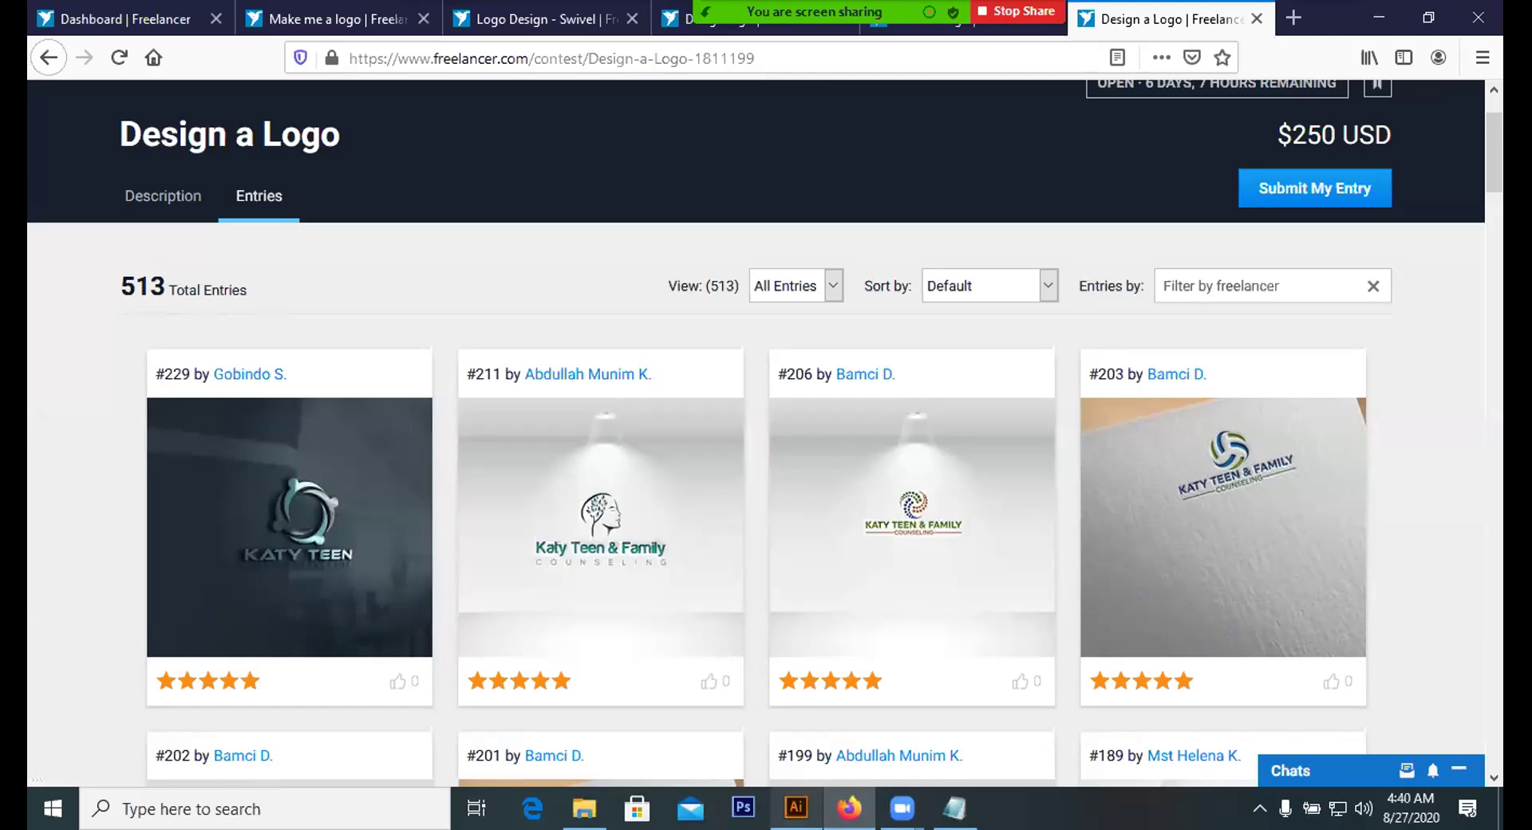
key("alt+Tab")
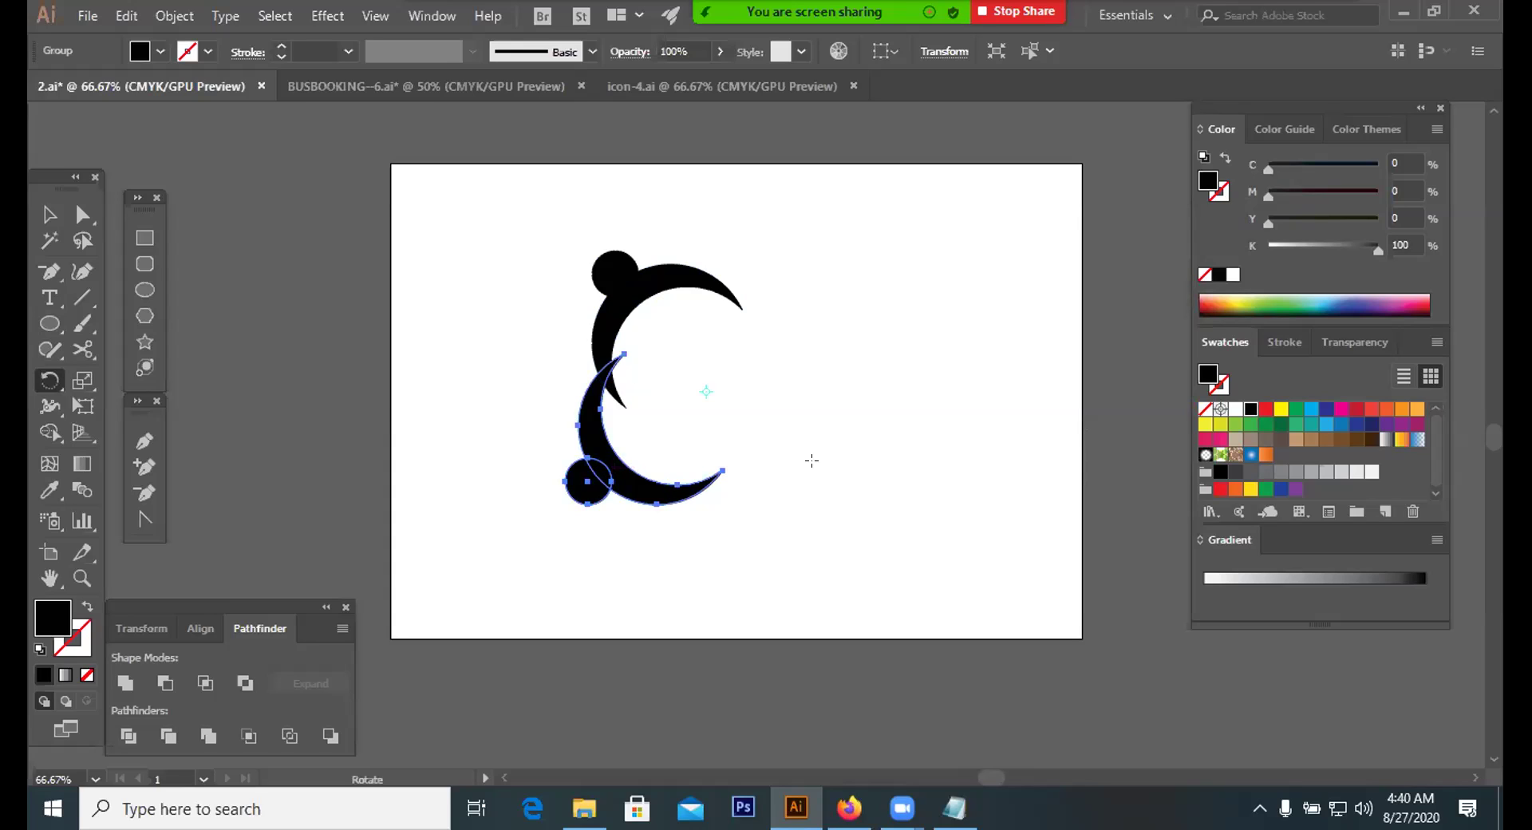
key("ctrl")
key("ctrl")
key("ctrl+z")
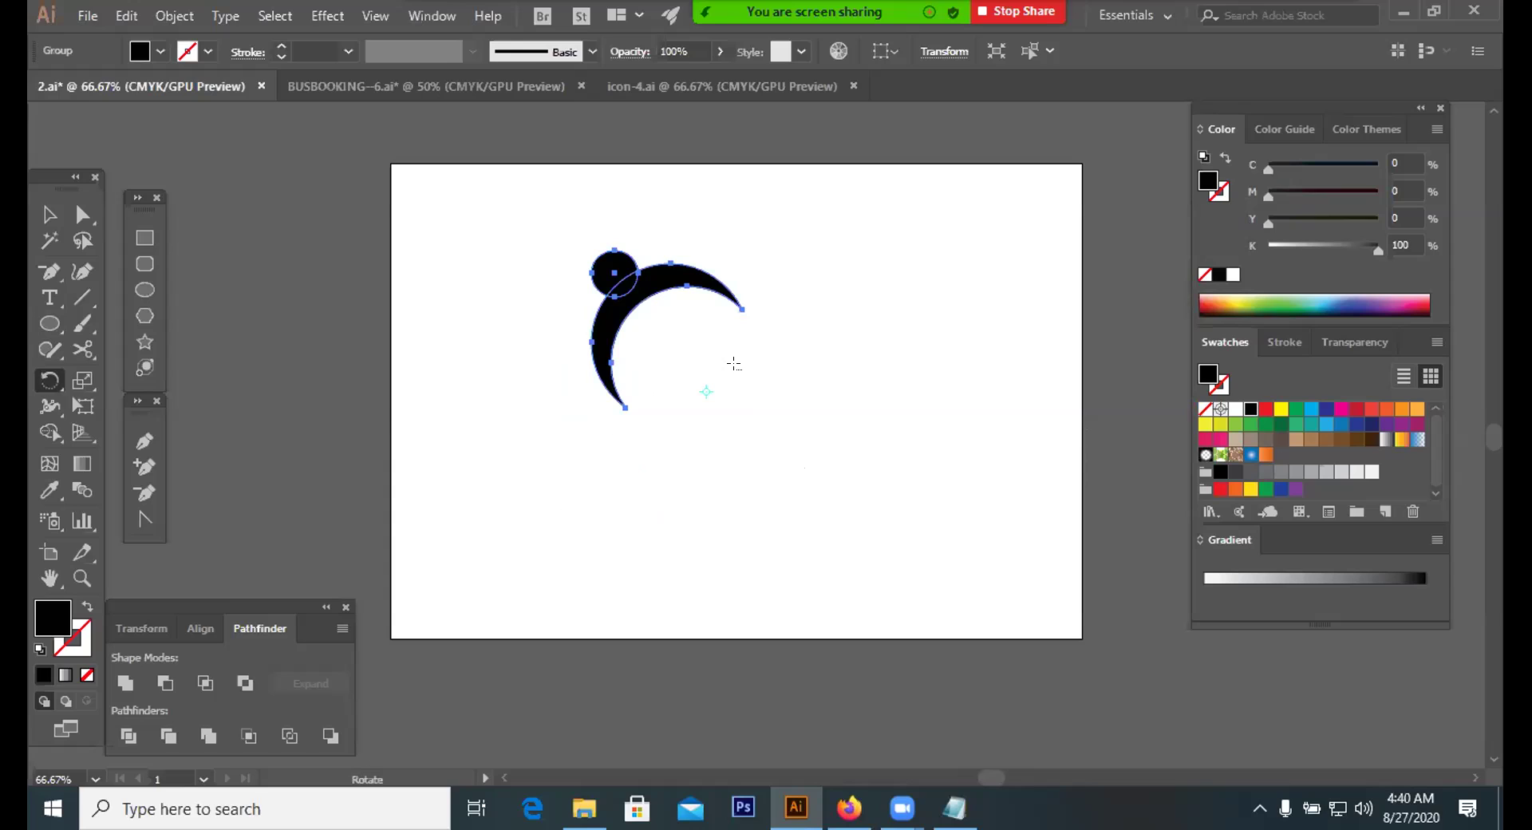
Try a copy of the group rotated 90° about a pivot just below the crescent's right tip, and undo it
left_click(739, 371, "alt")
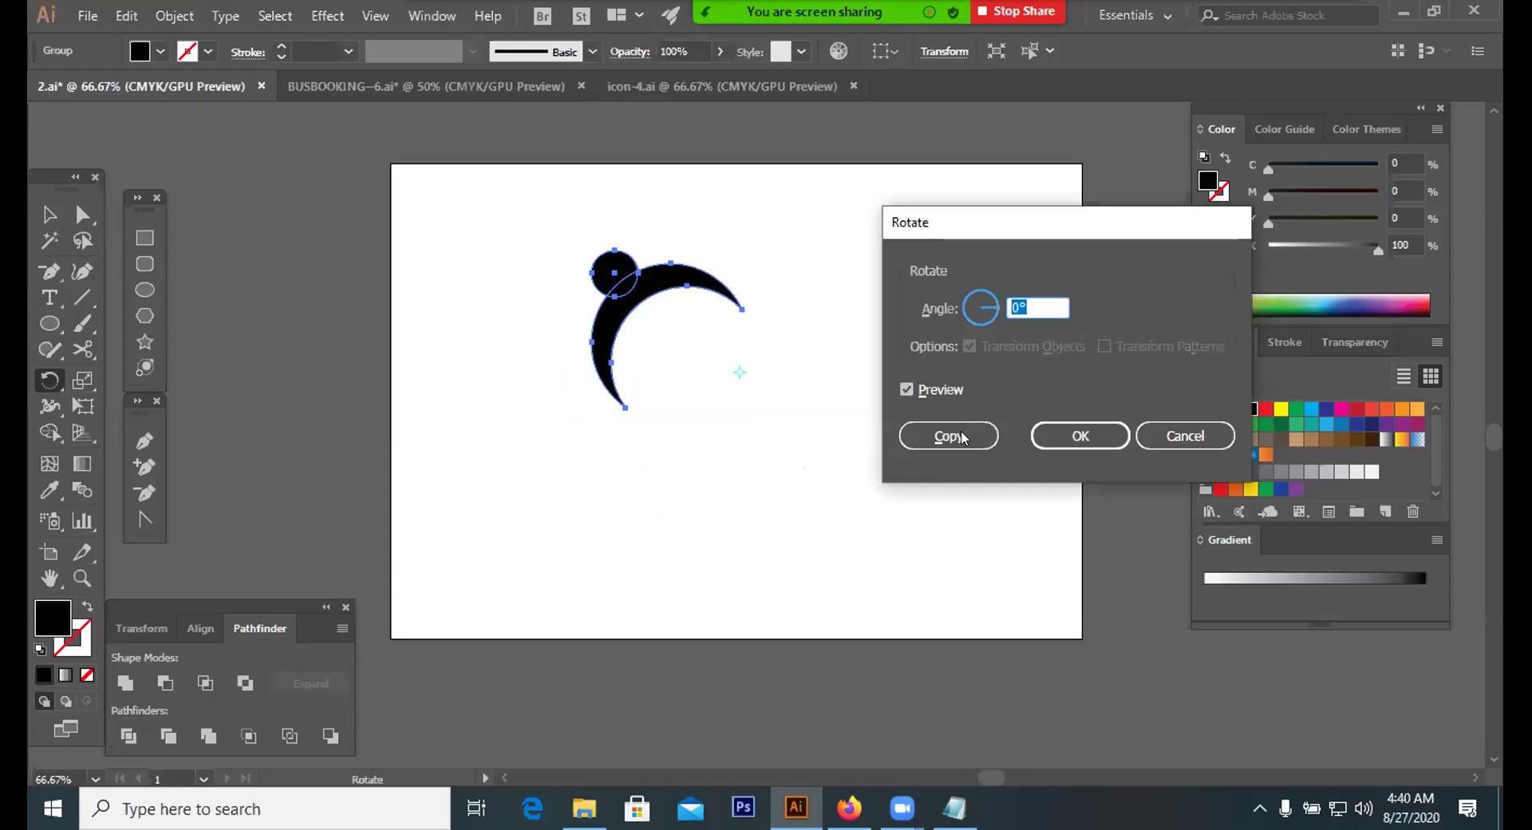
double_click(1008, 304)
type("90")
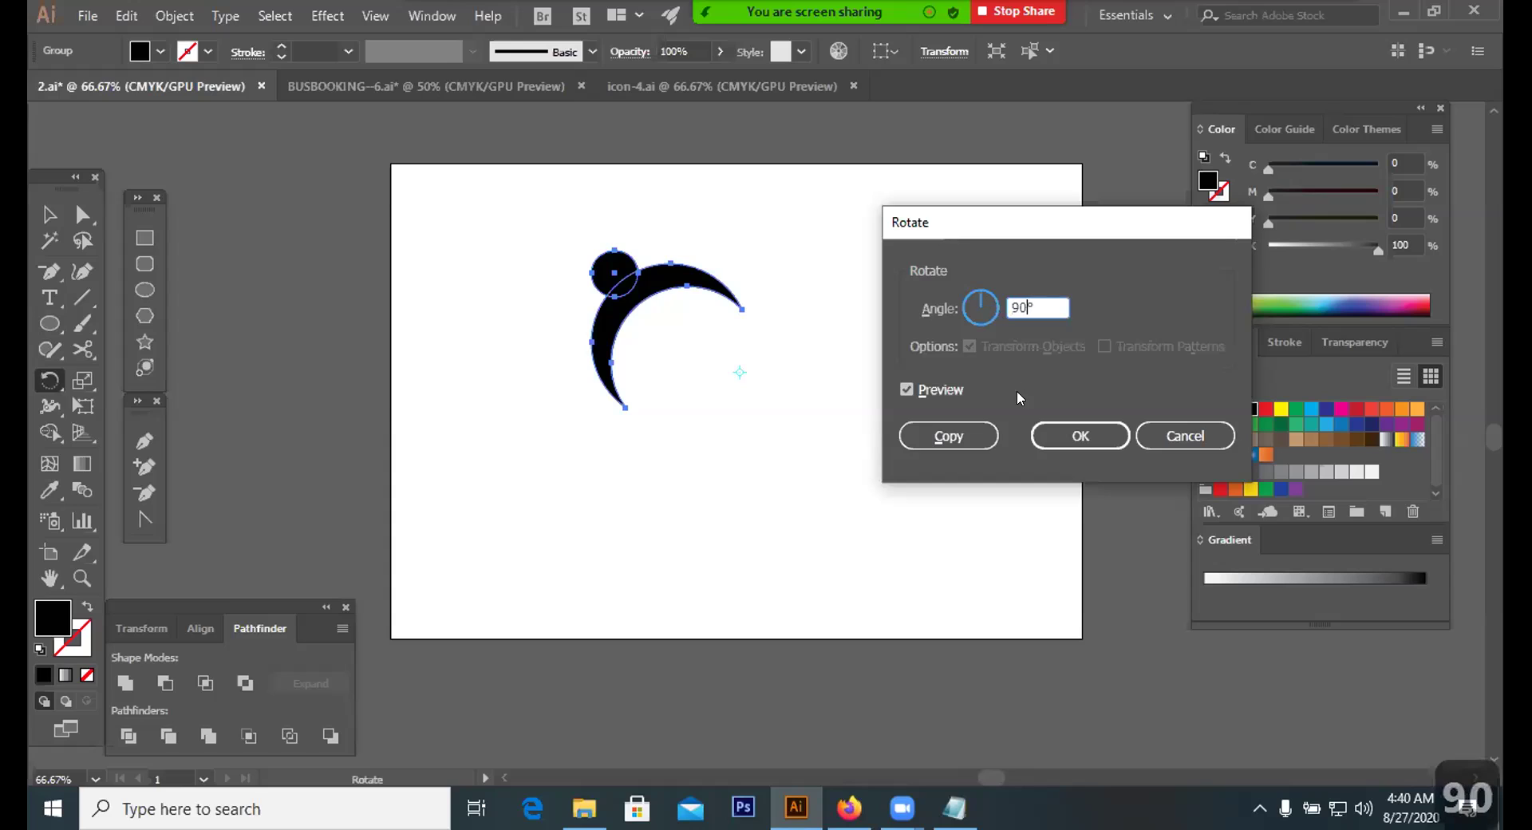
left_click(948, 439)
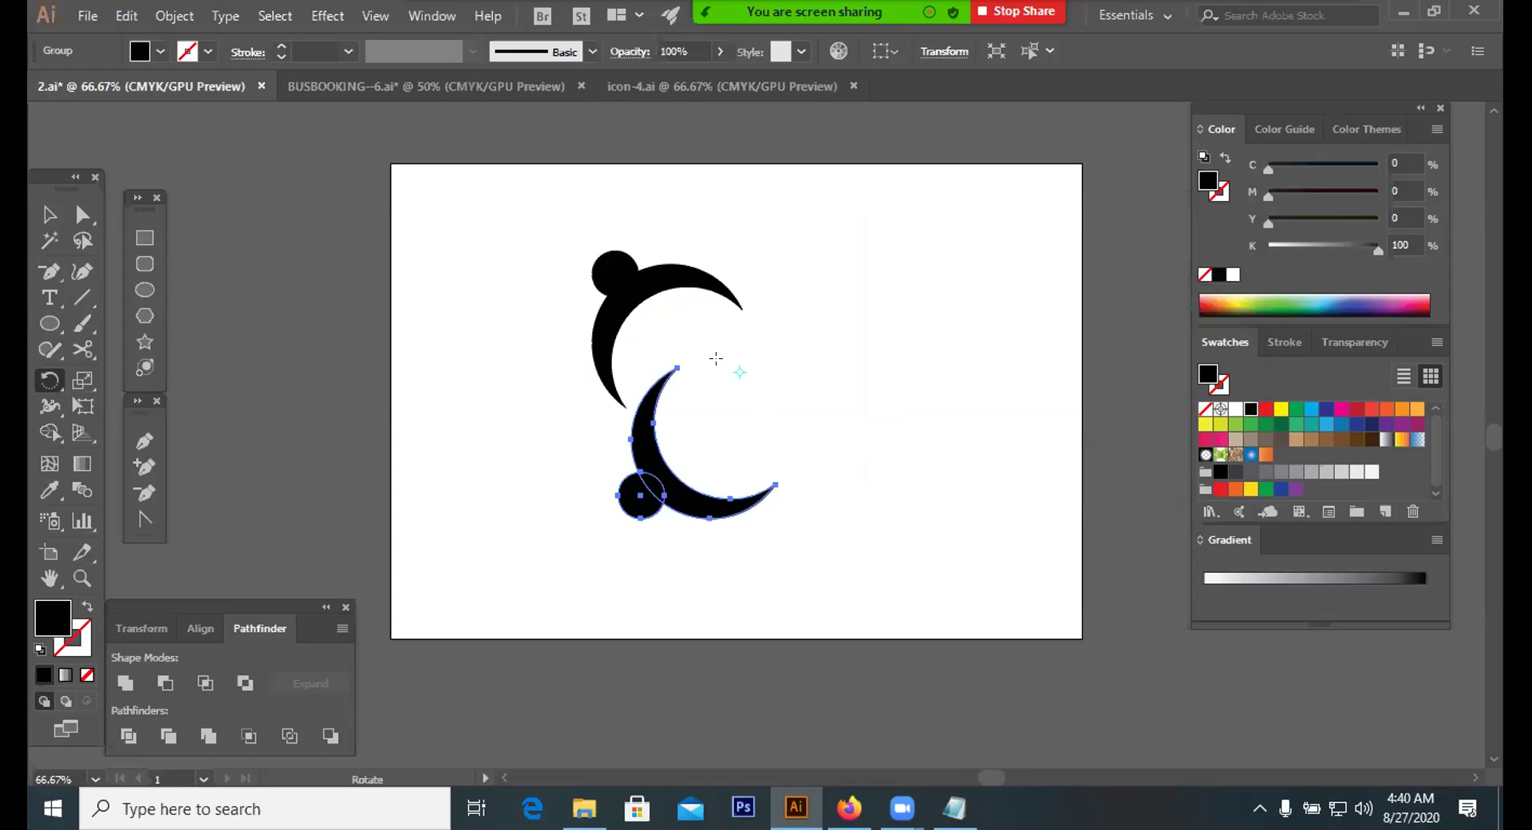
key("ctrl+z")
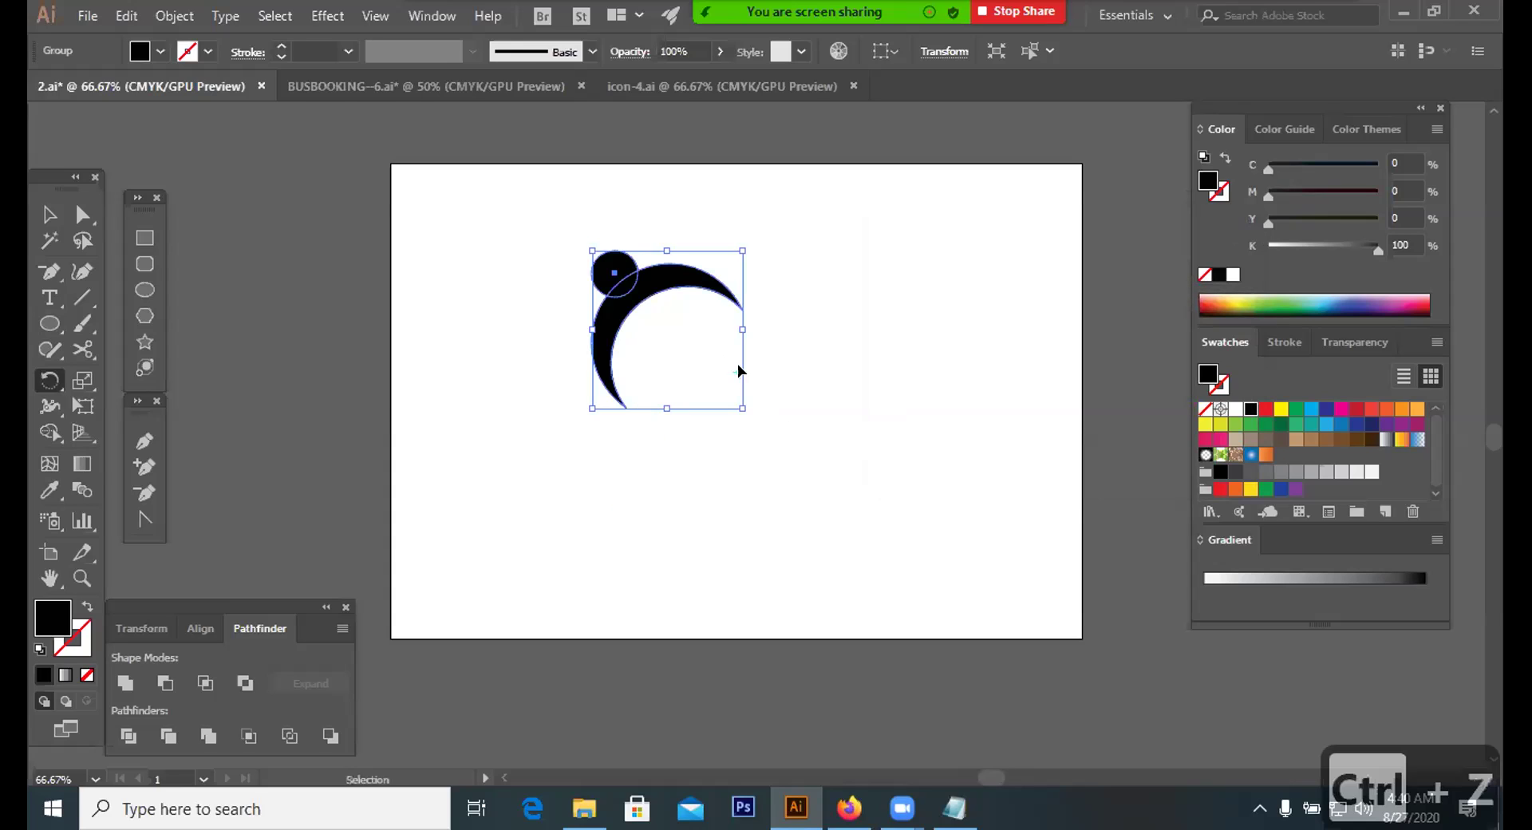
Try a 90° rotated copy pivoted inside the crescent's opening, close to its right tip, and undo it
left_click(704, 316, "alt")
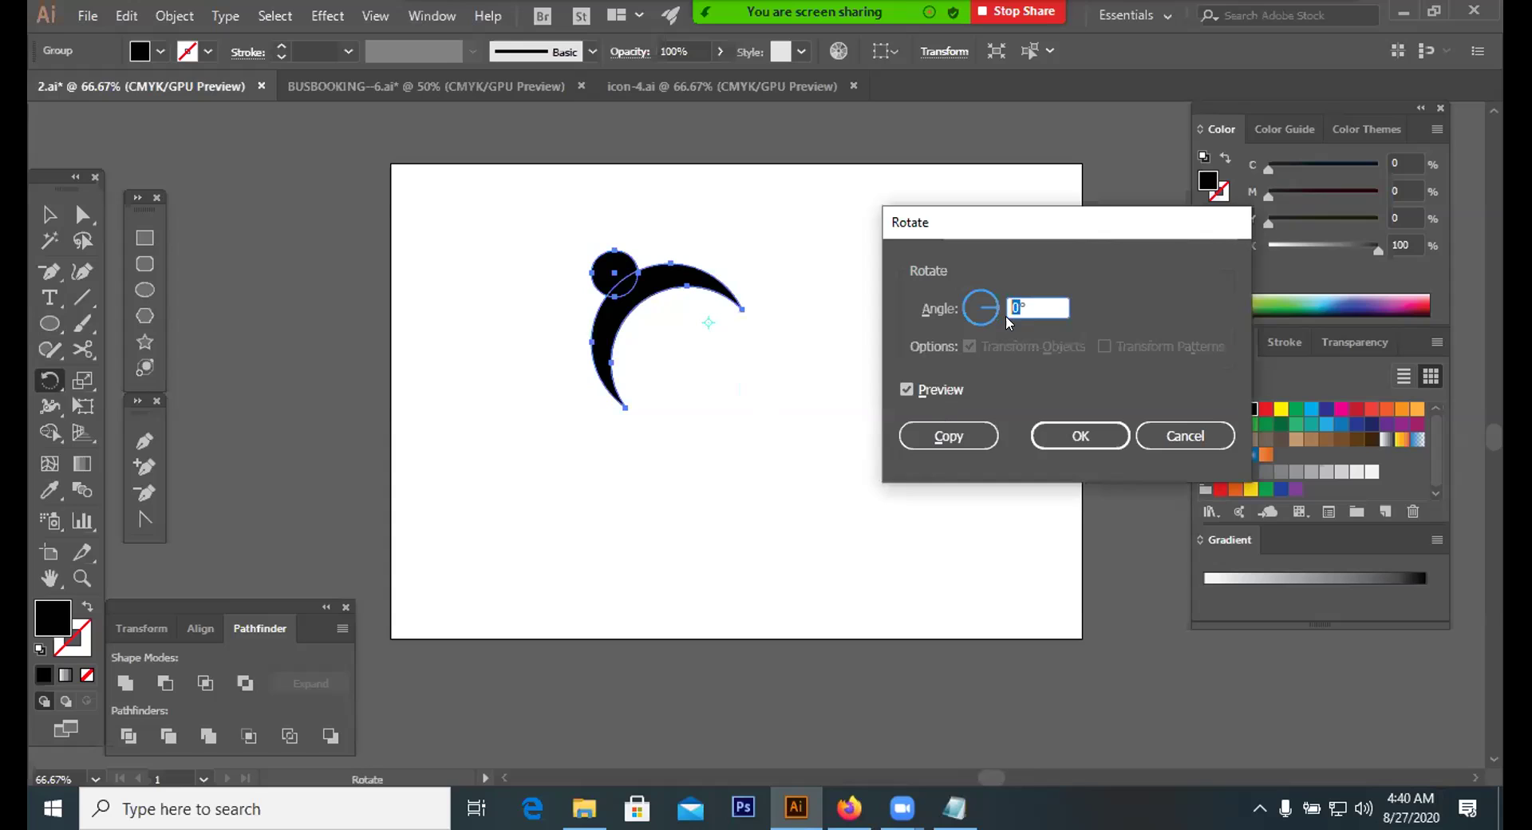
type("90")
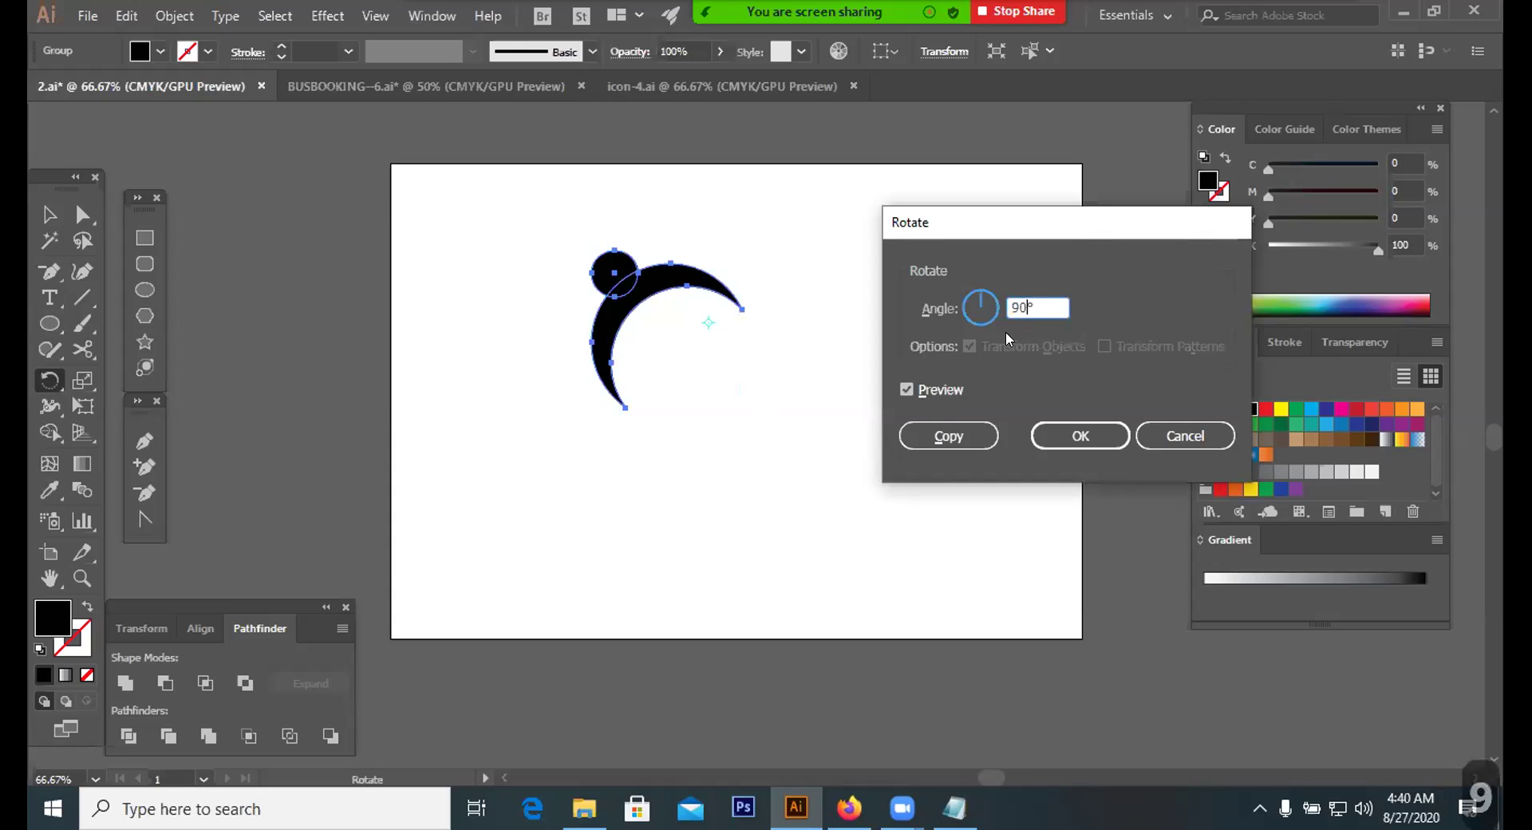
left_click(935, 436)
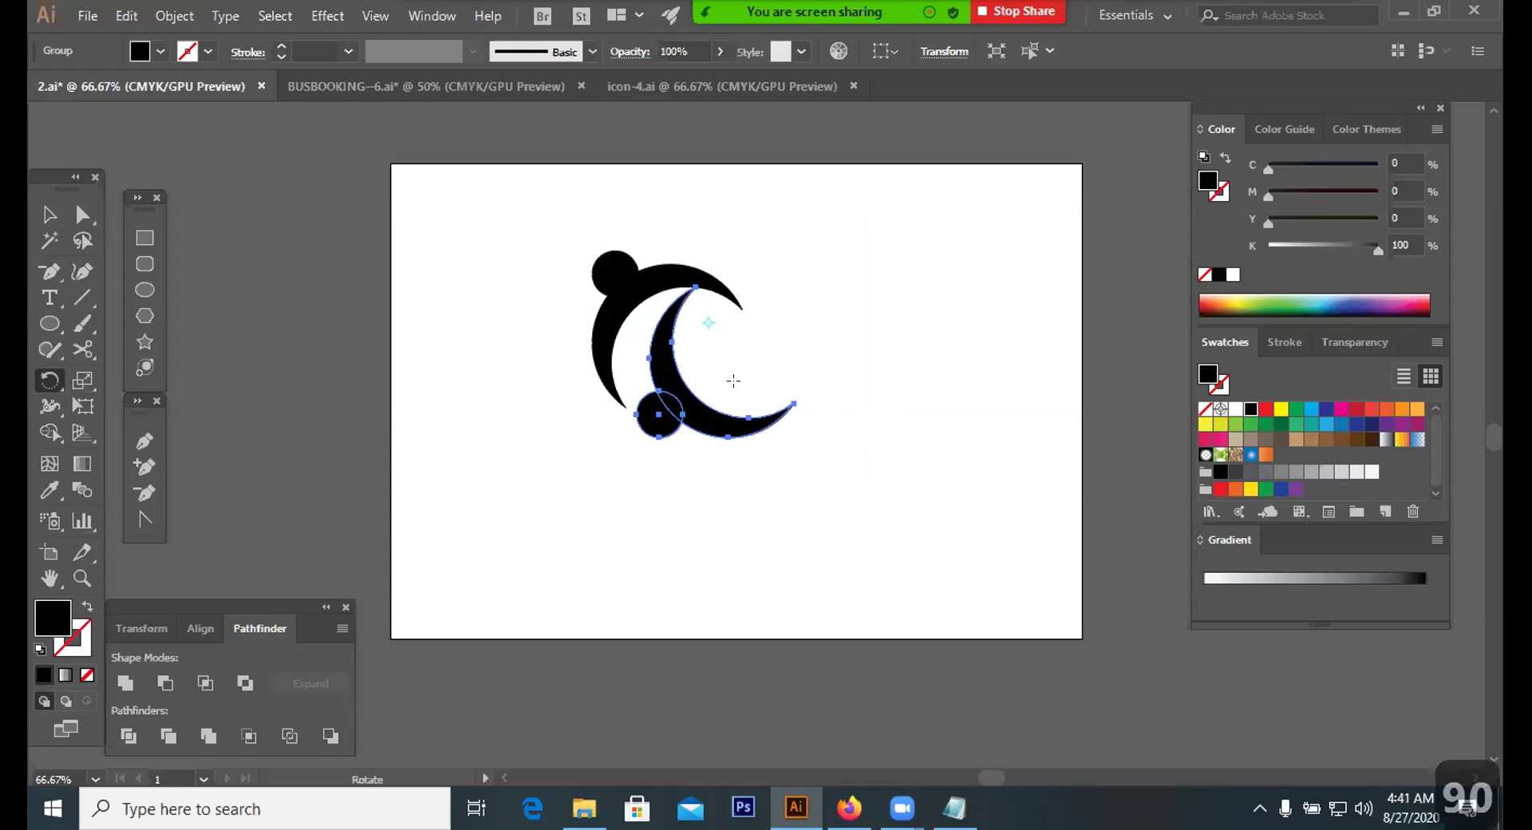
key("ctrl+z")
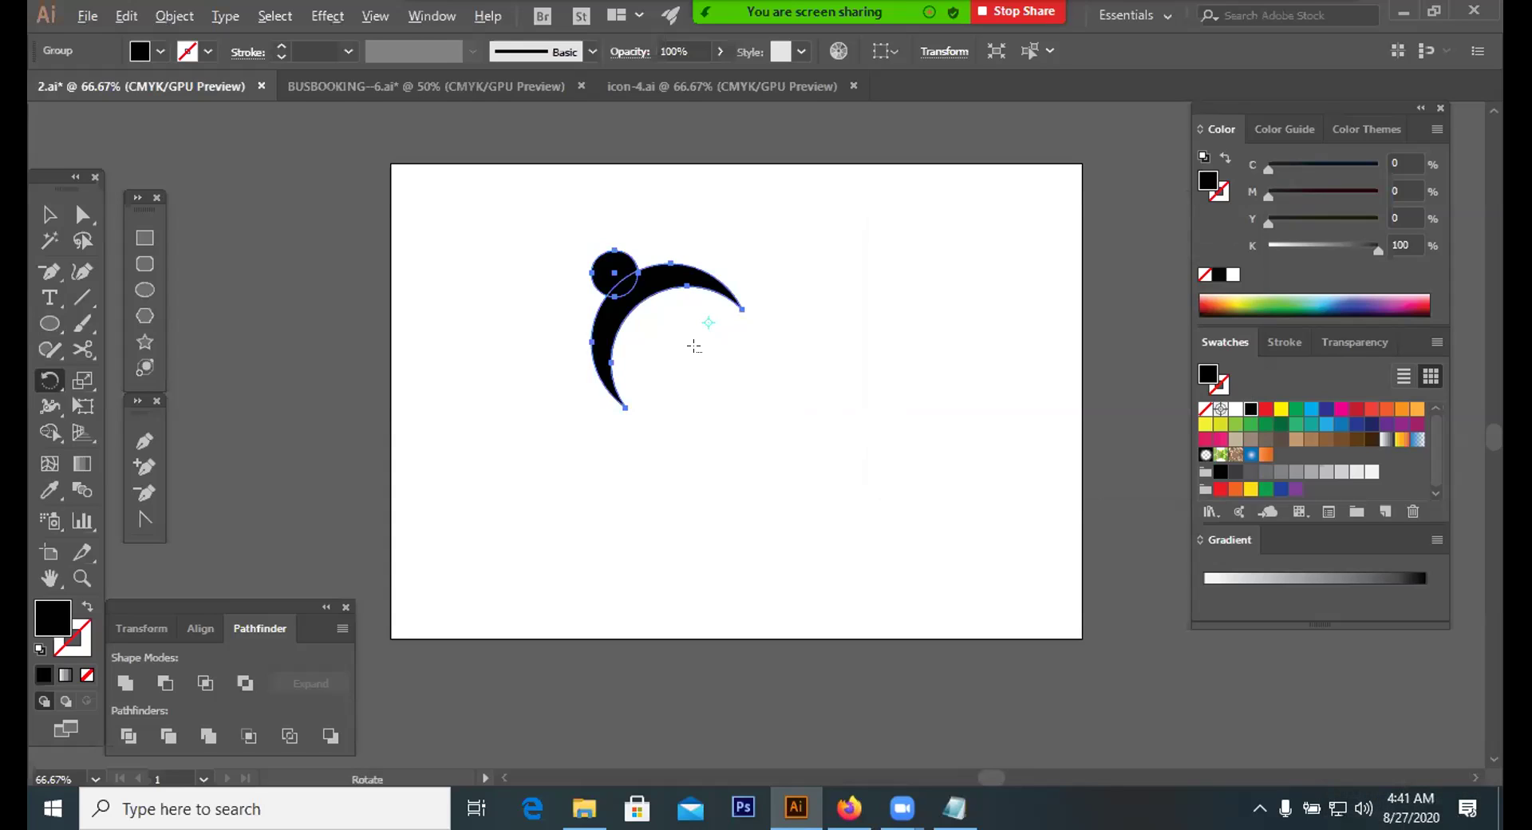
Try a 90° rotated copy pivoted slightly lower and nearer the middle of the crescent's opening, and undo it
left_click(698, 353, "alt")
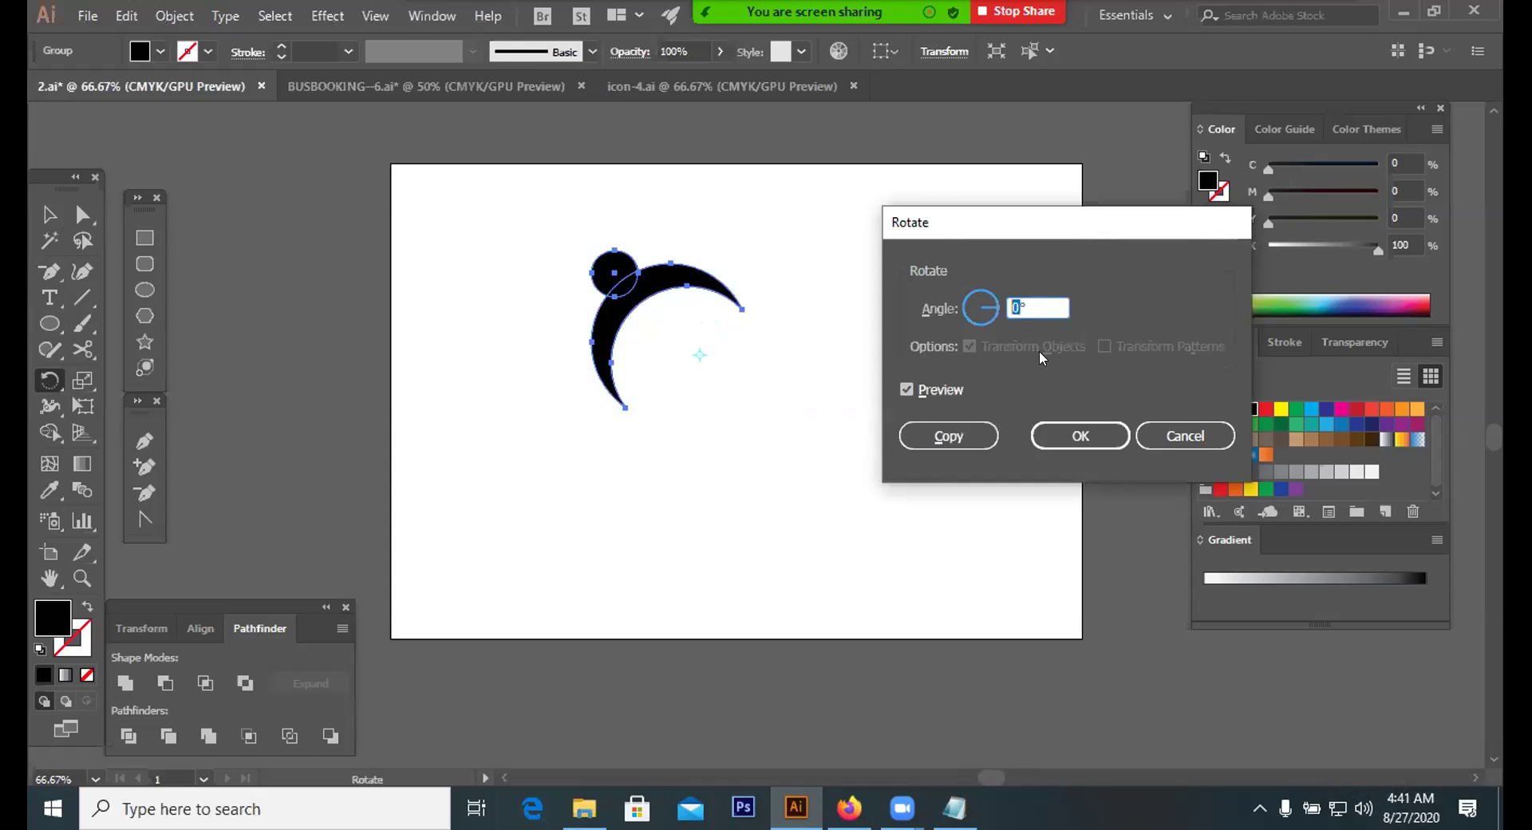
type("90")
left_click(942, 435)
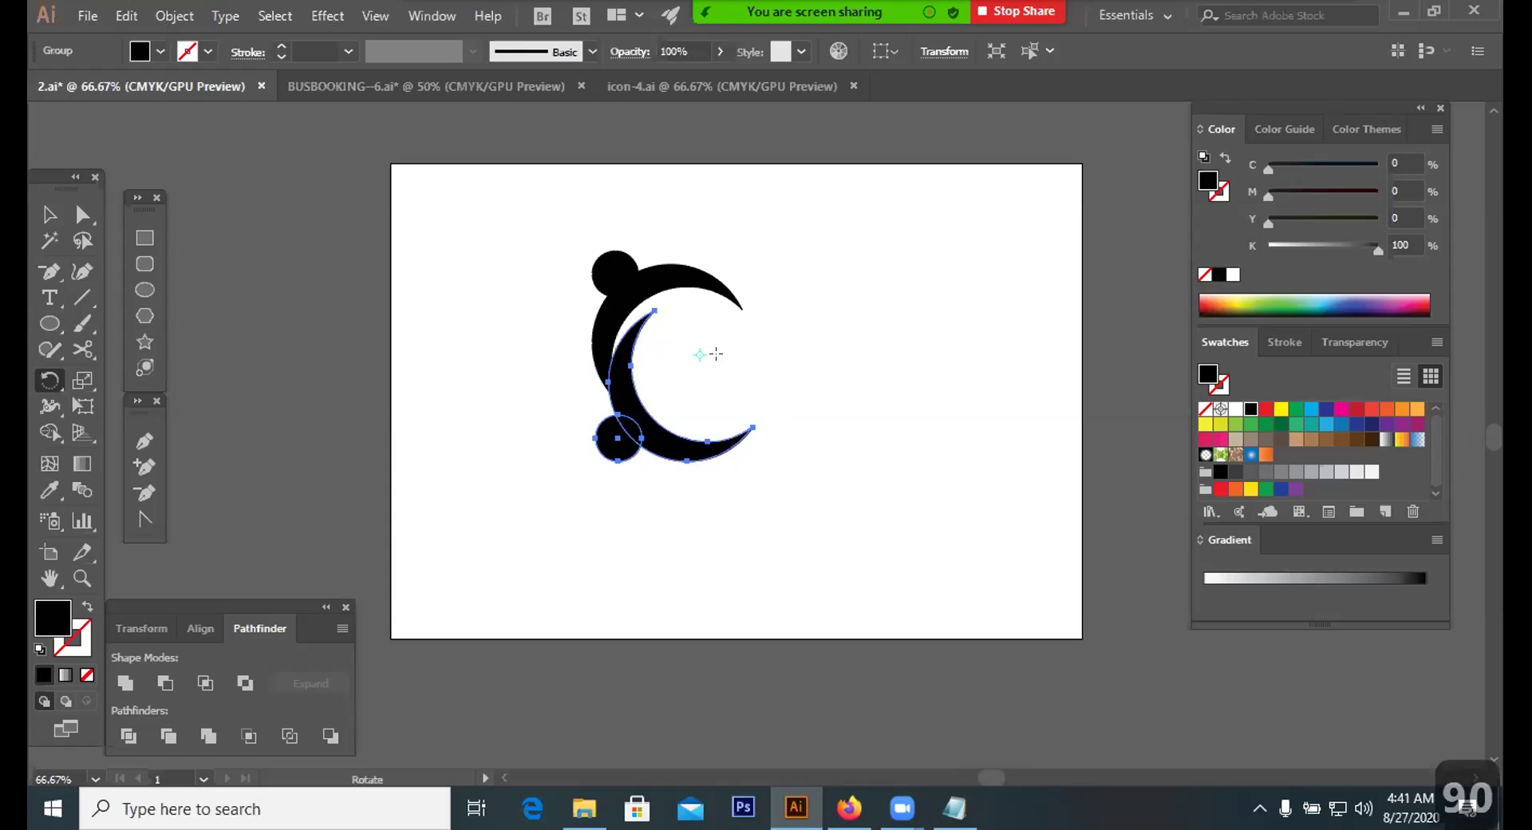
key("ctrl+z")
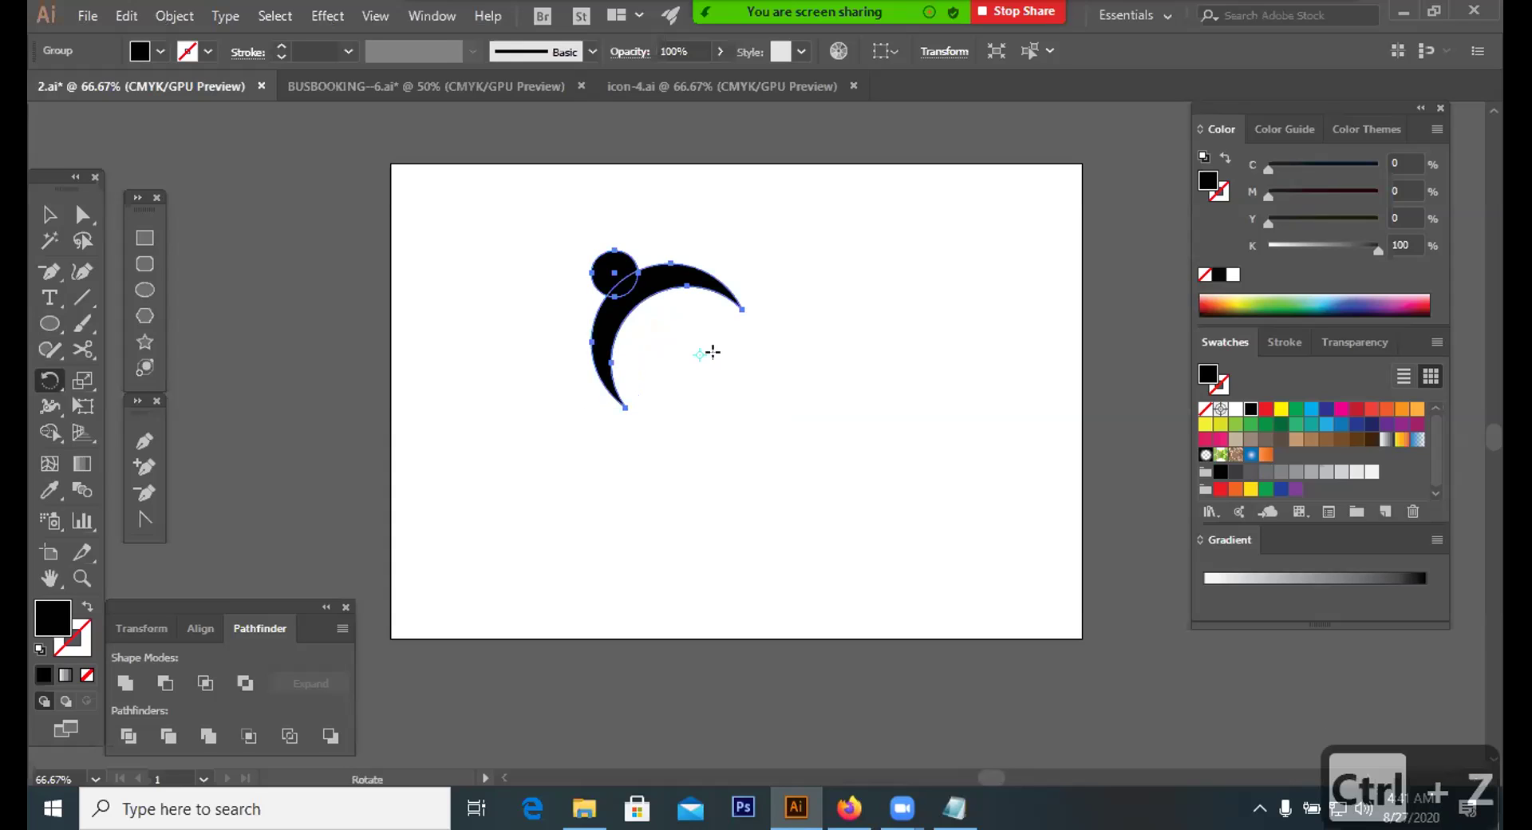
Try a 90° rotated copy of the group pivoted just outside the crescent's opening, below its upper-right tip, and undo it
left_click(720, 352, "alt")
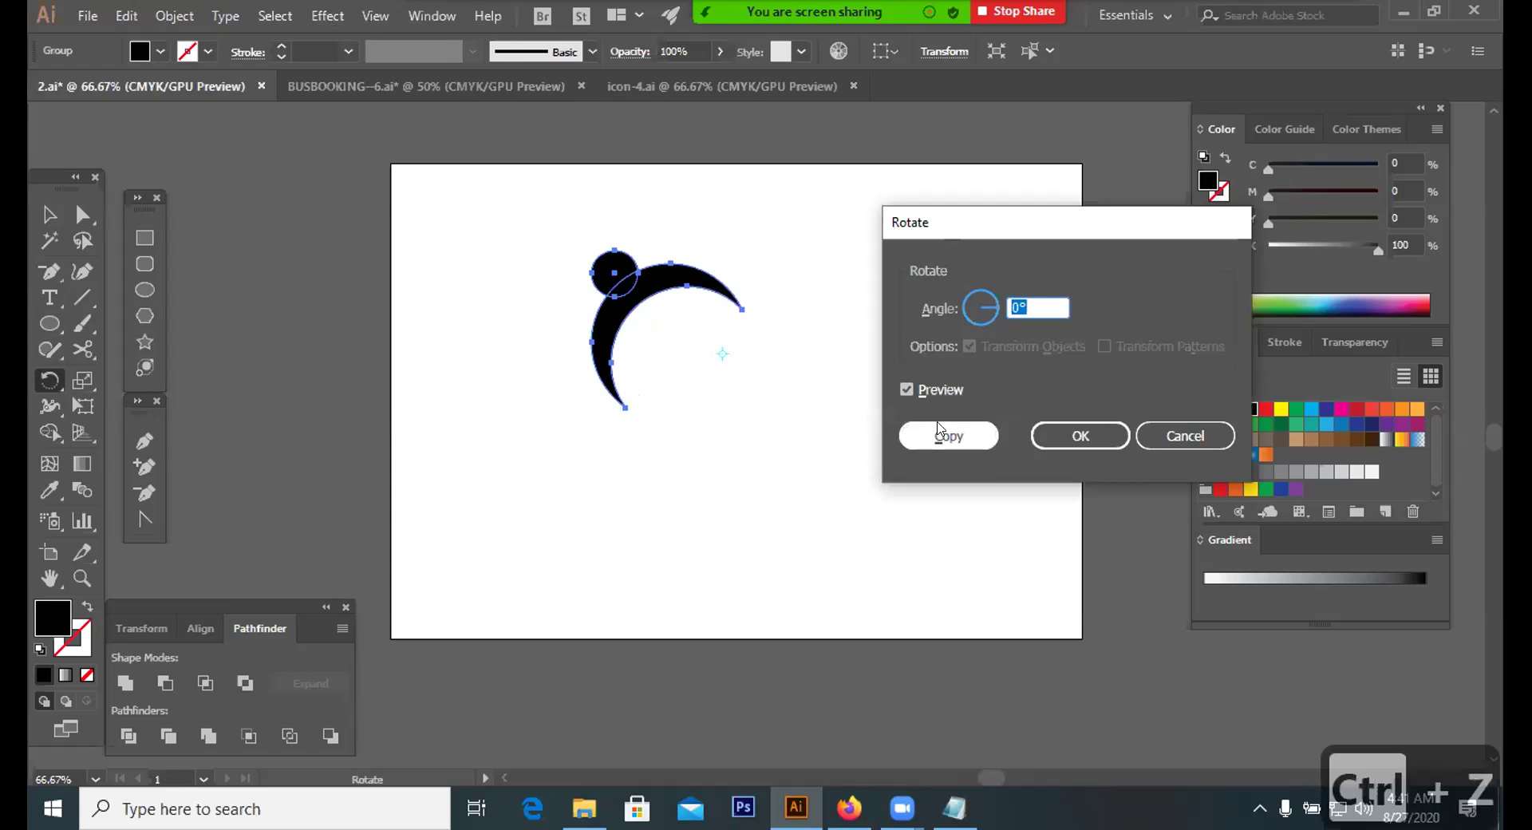
double_click(1008, 306)
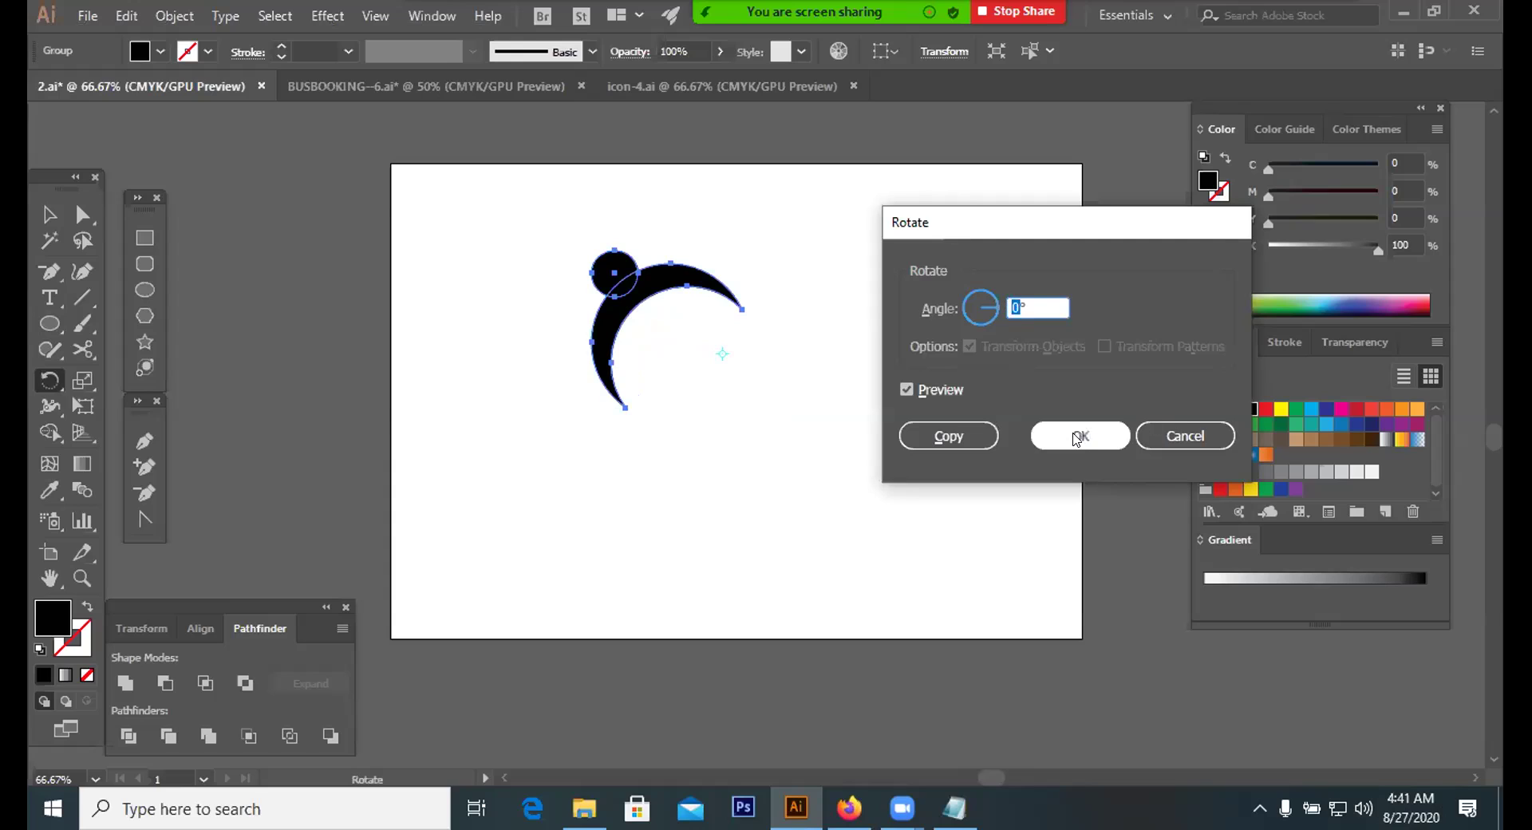
type("90")
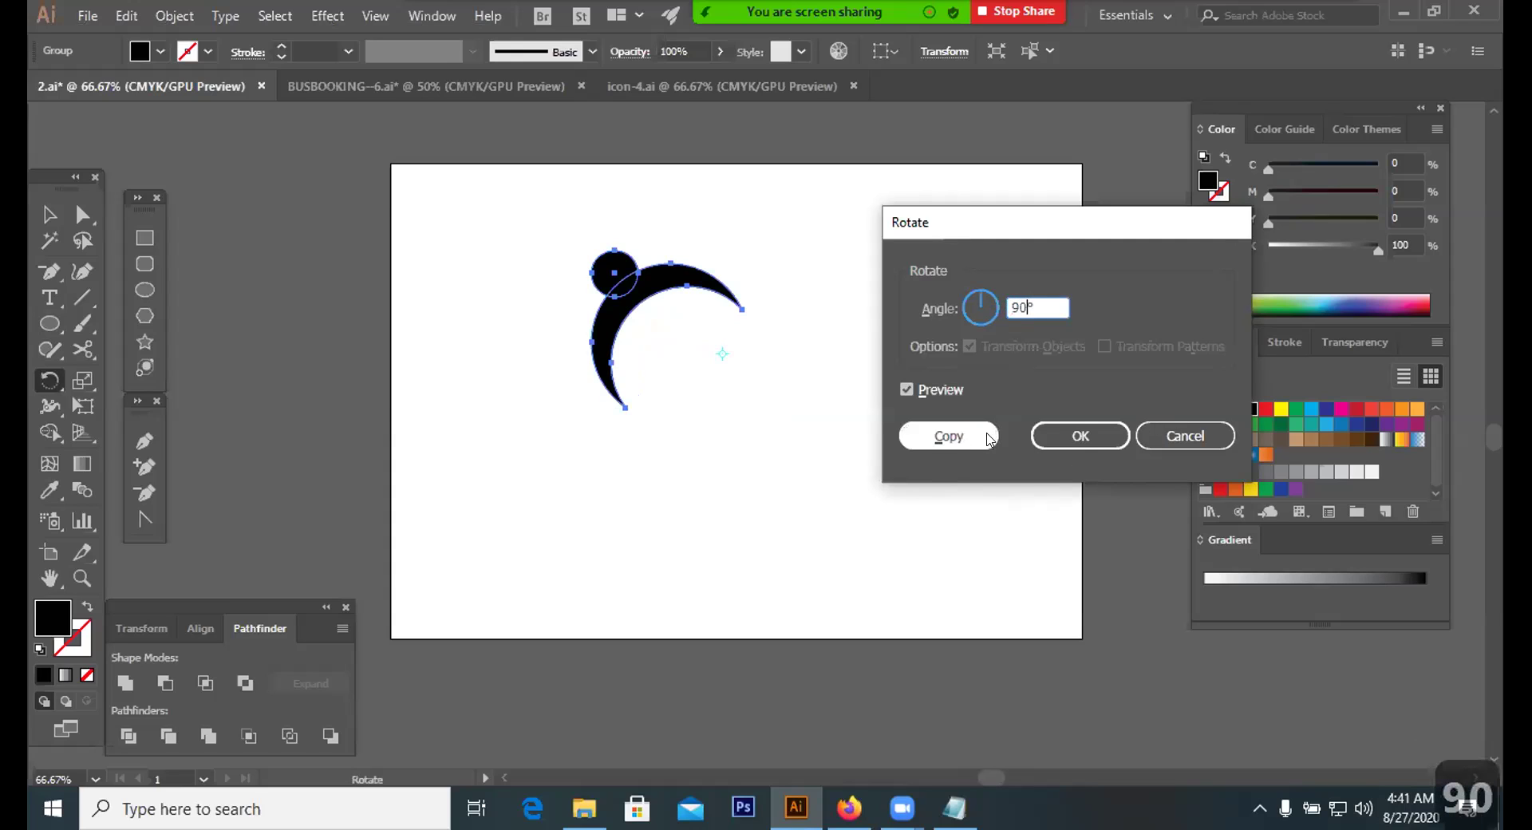
left_click(948, 436)
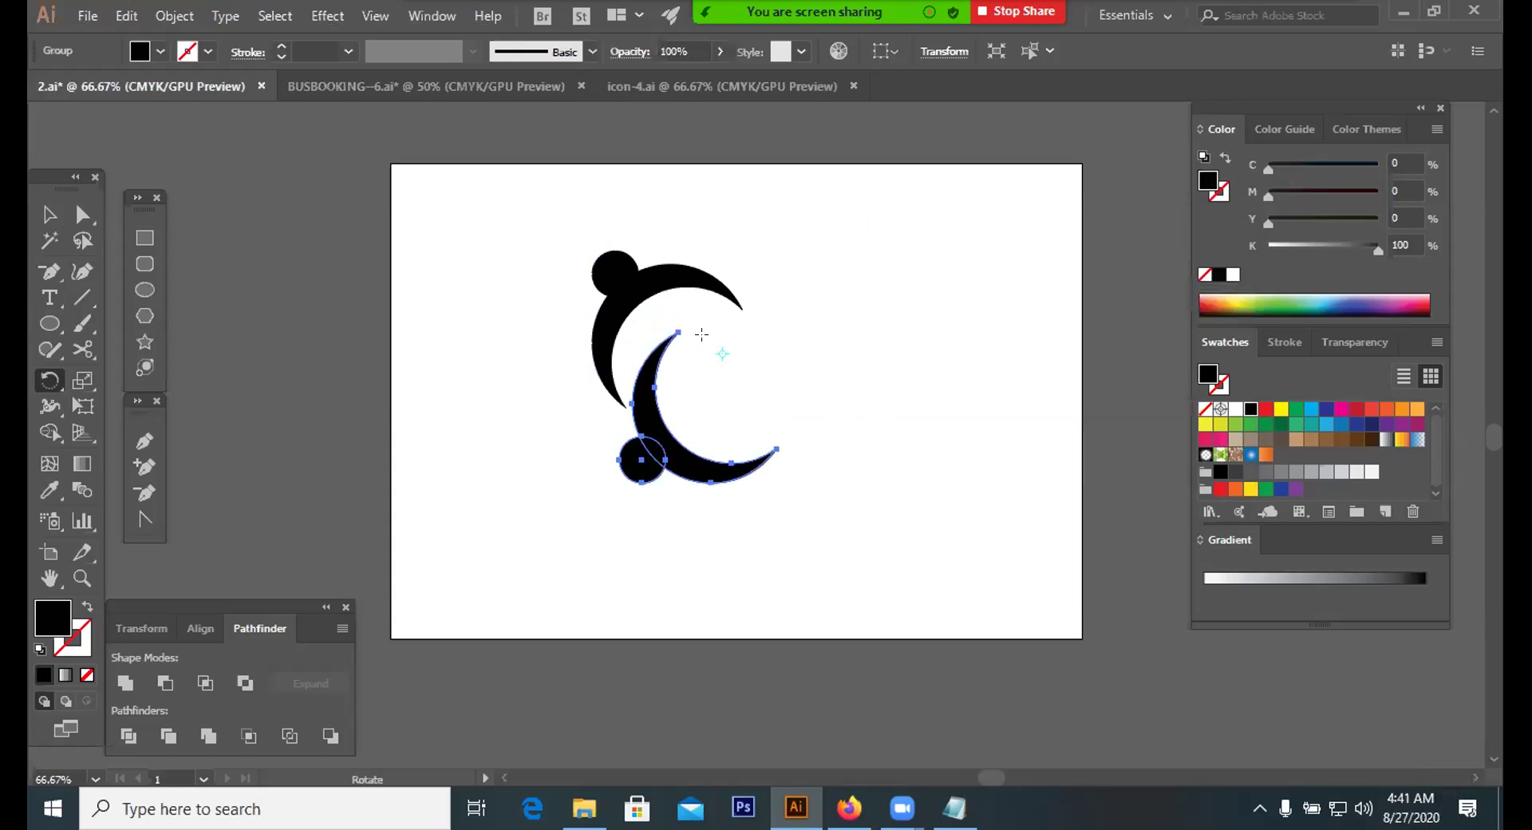
key("ctrl+z")
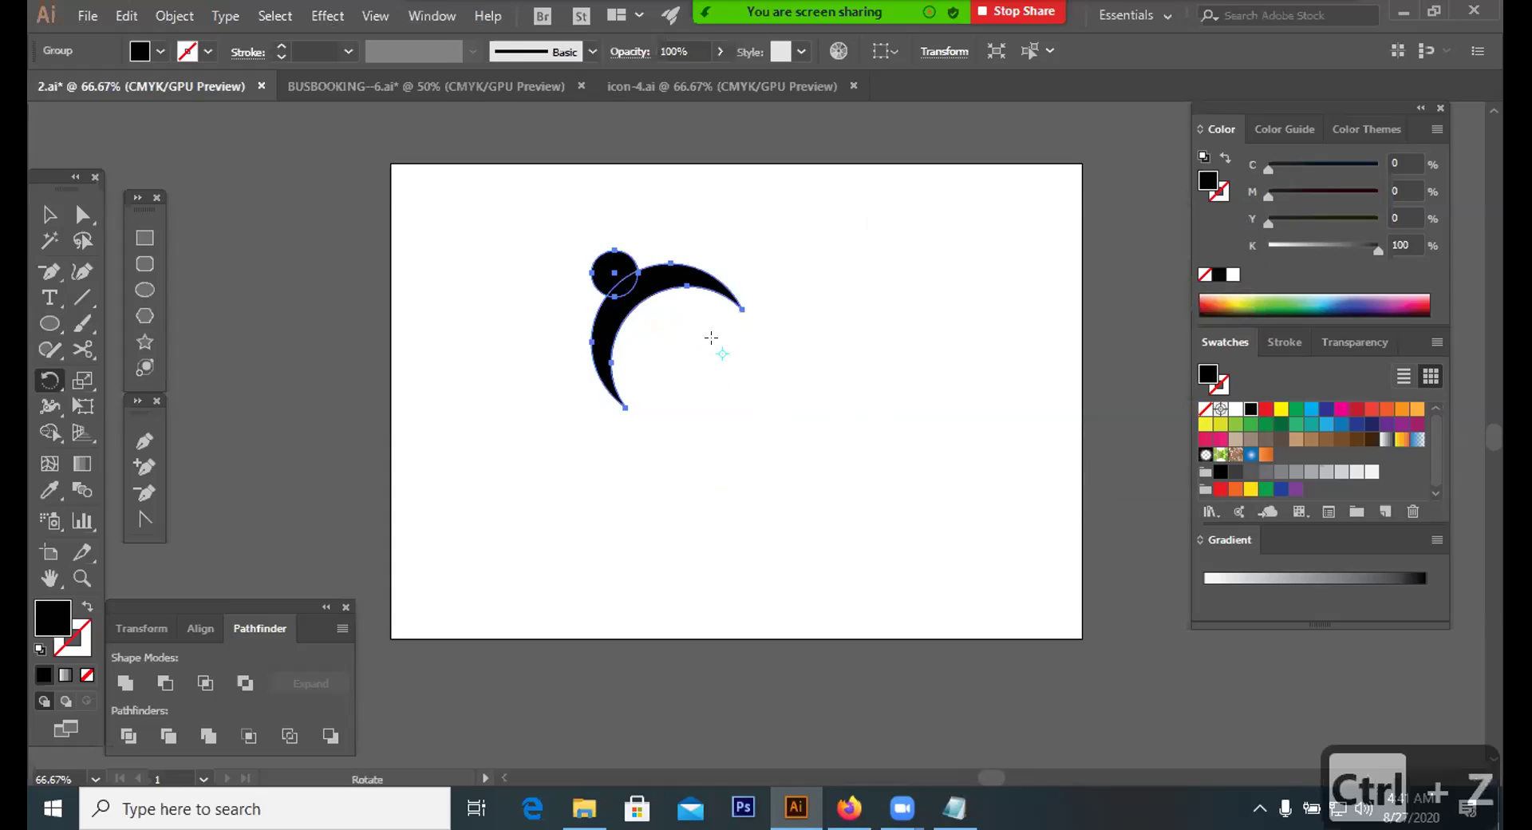
Try a 90° rotated copy pivoted slightly closer to the line between the crescent's tips, inspect it enlarged, and undo it
left_click(711, 337, "alt")
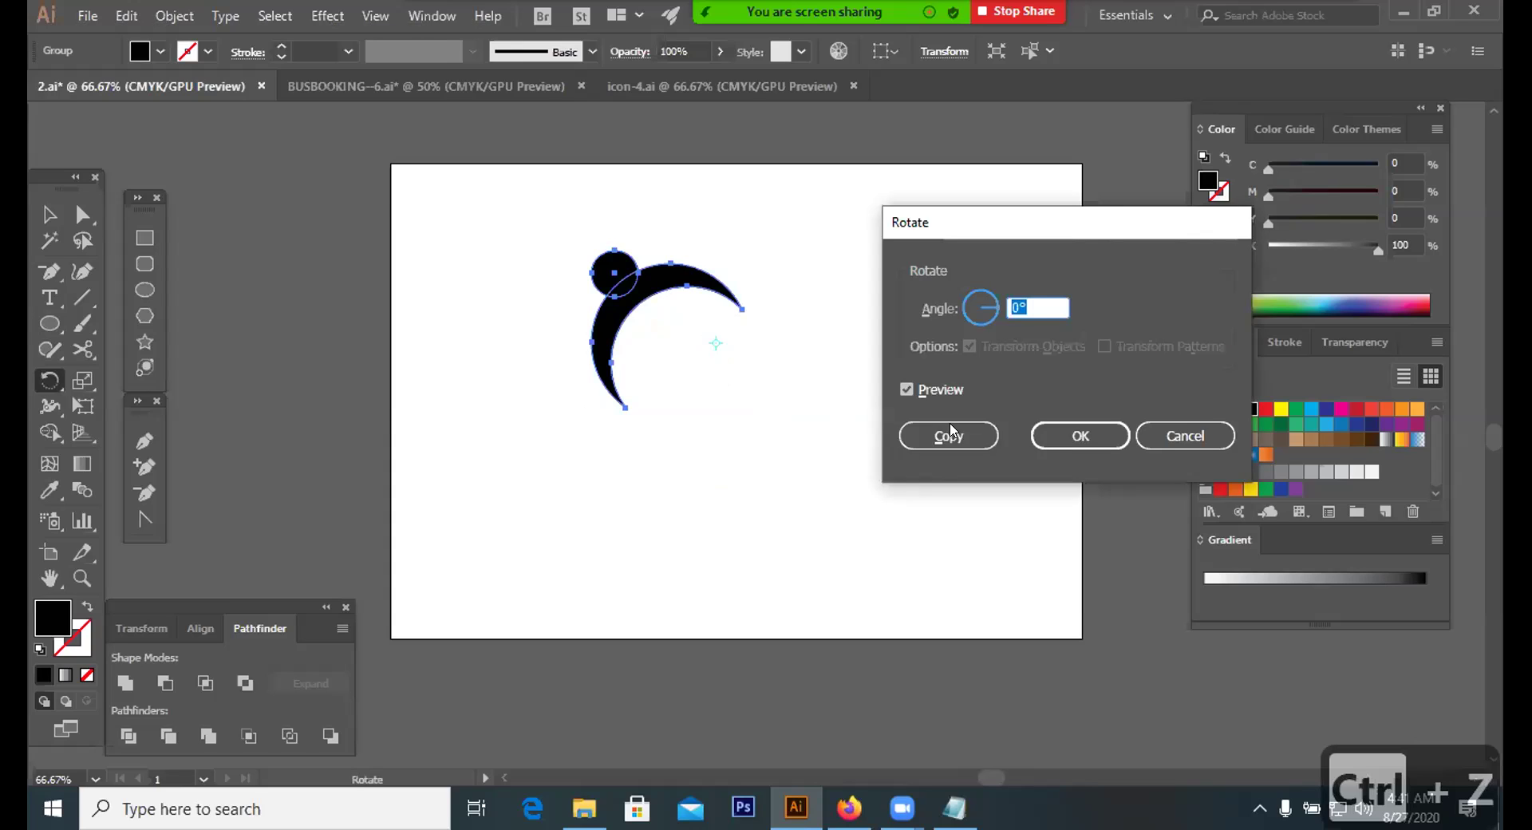
type("90")
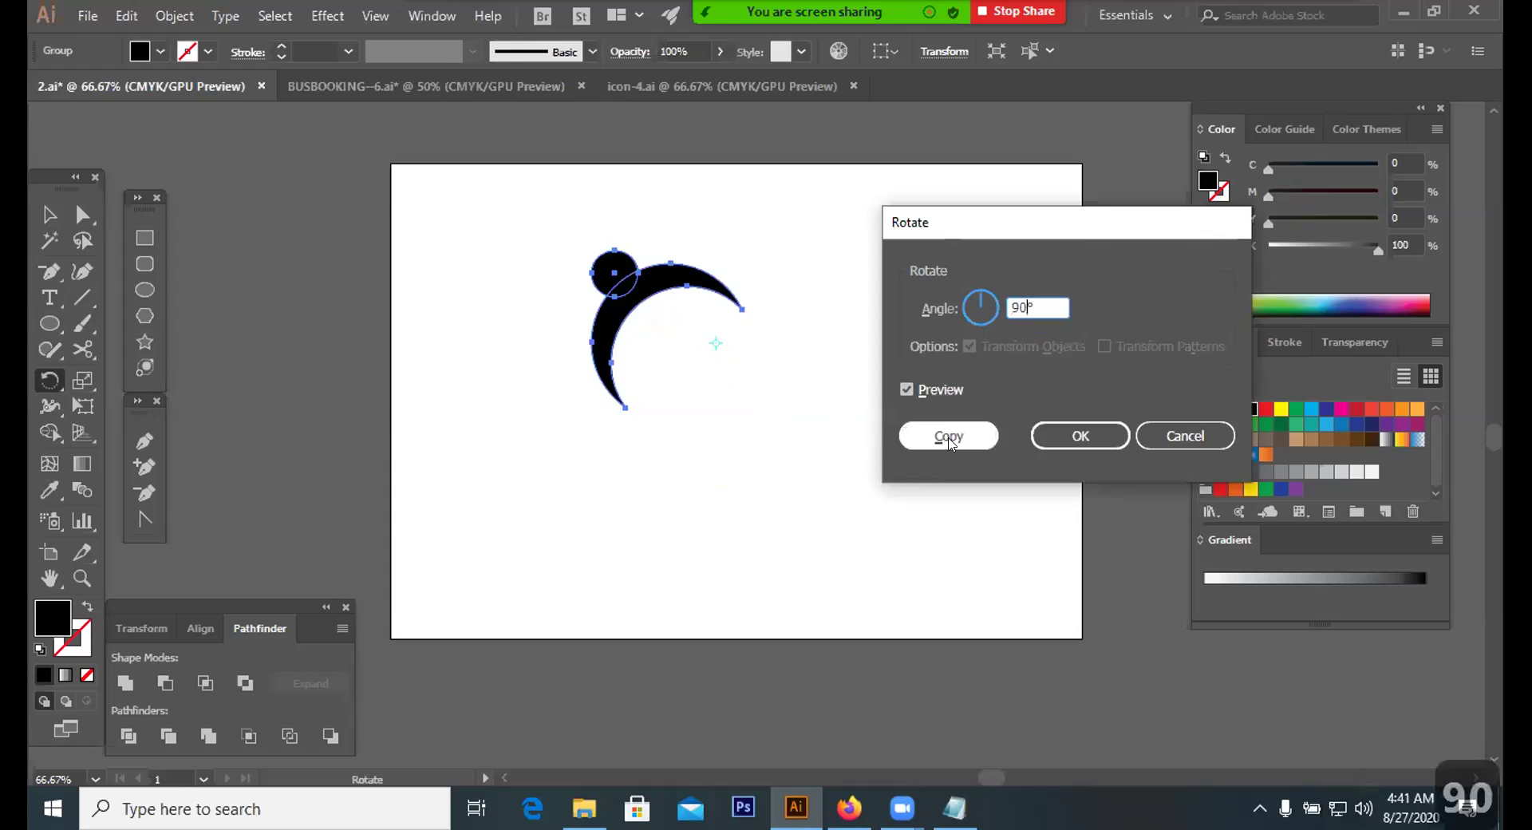
left_click(949, 444)
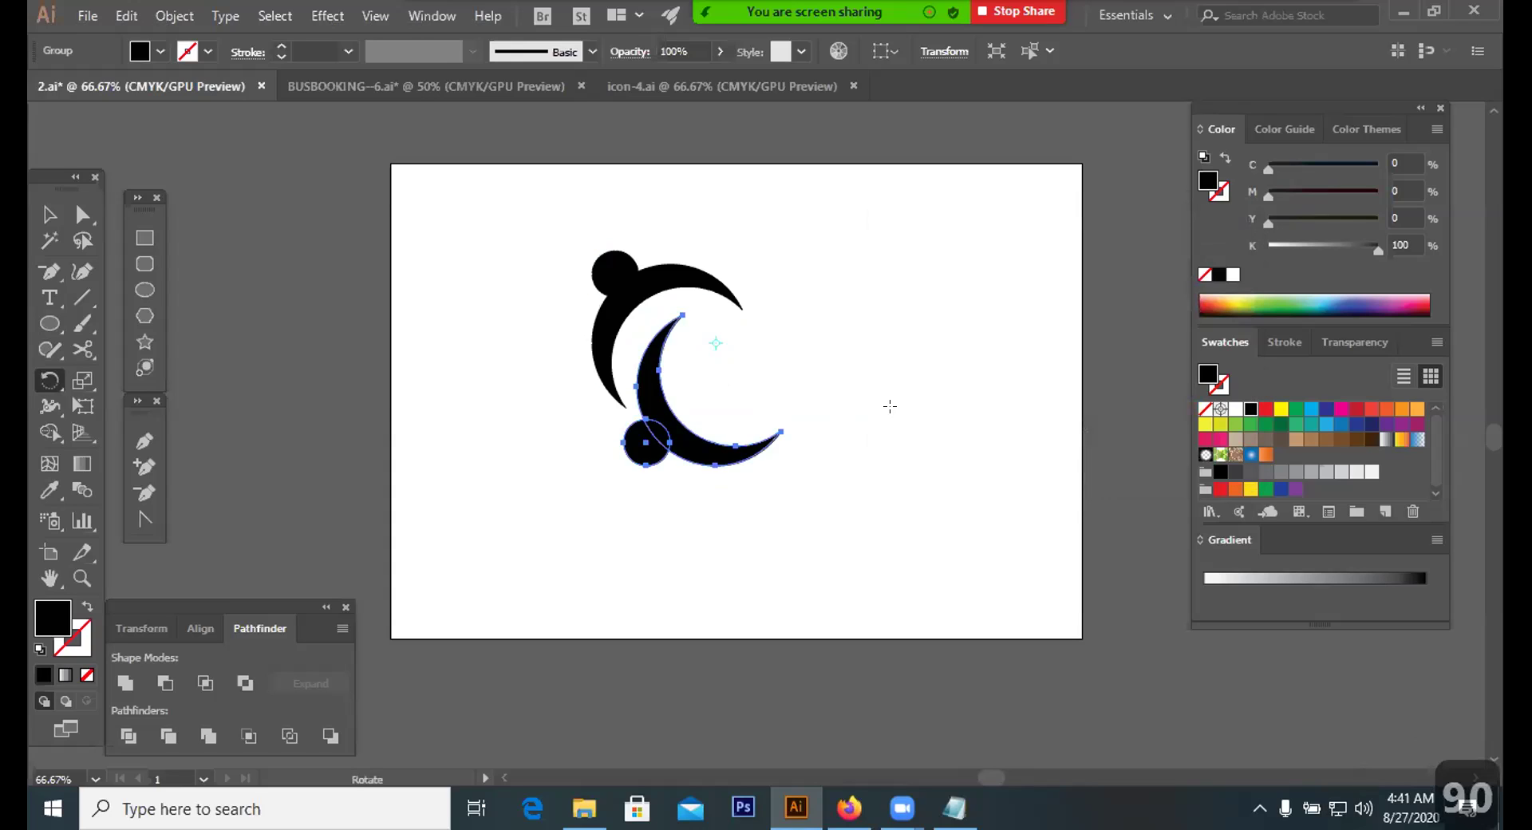
key("ctrl")
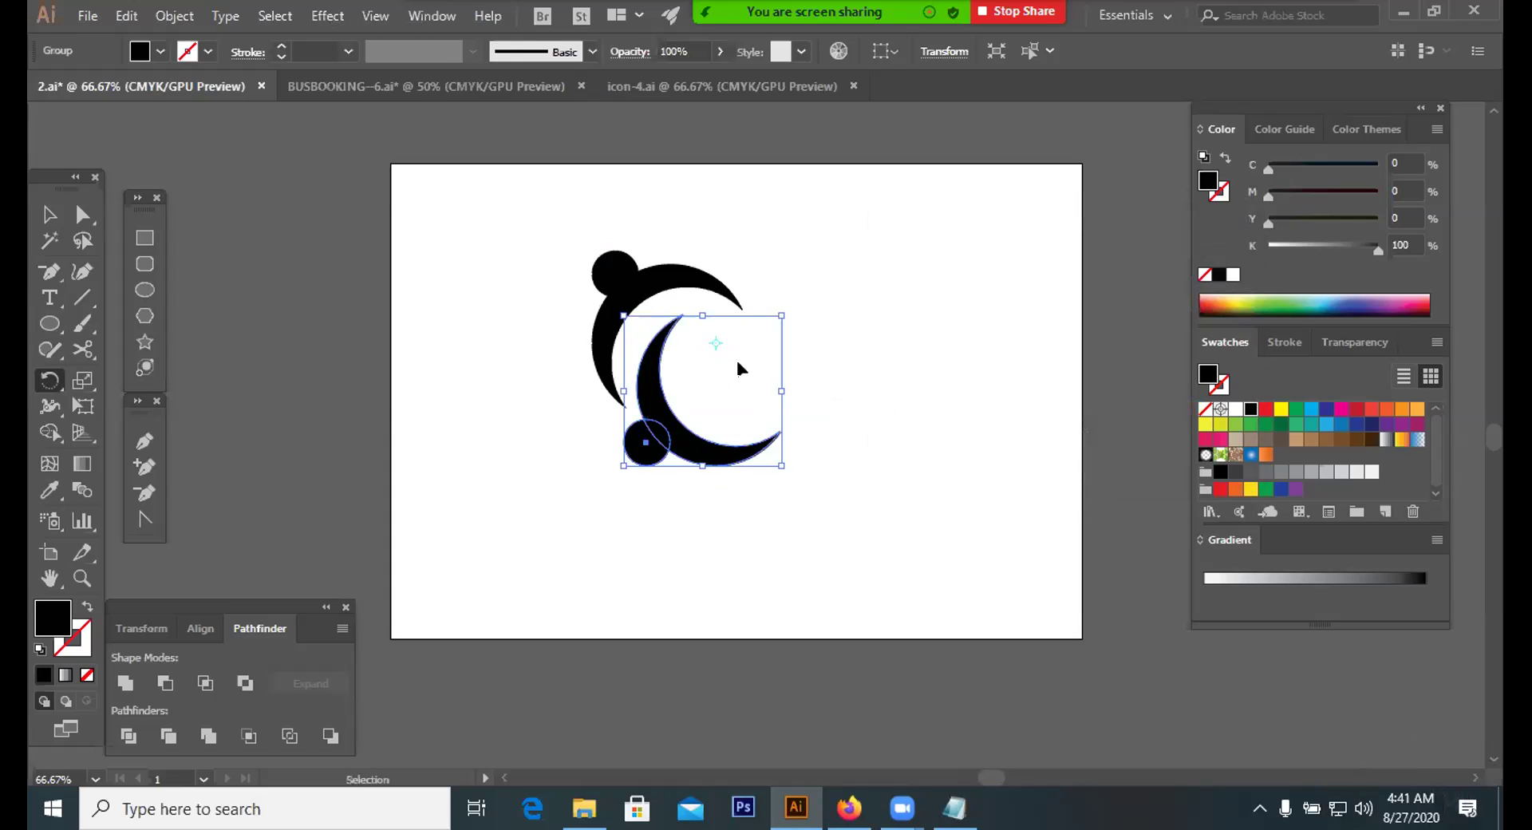
key("ctrl+equal")
key("ctrl+equal")
key("ctrl+equal")
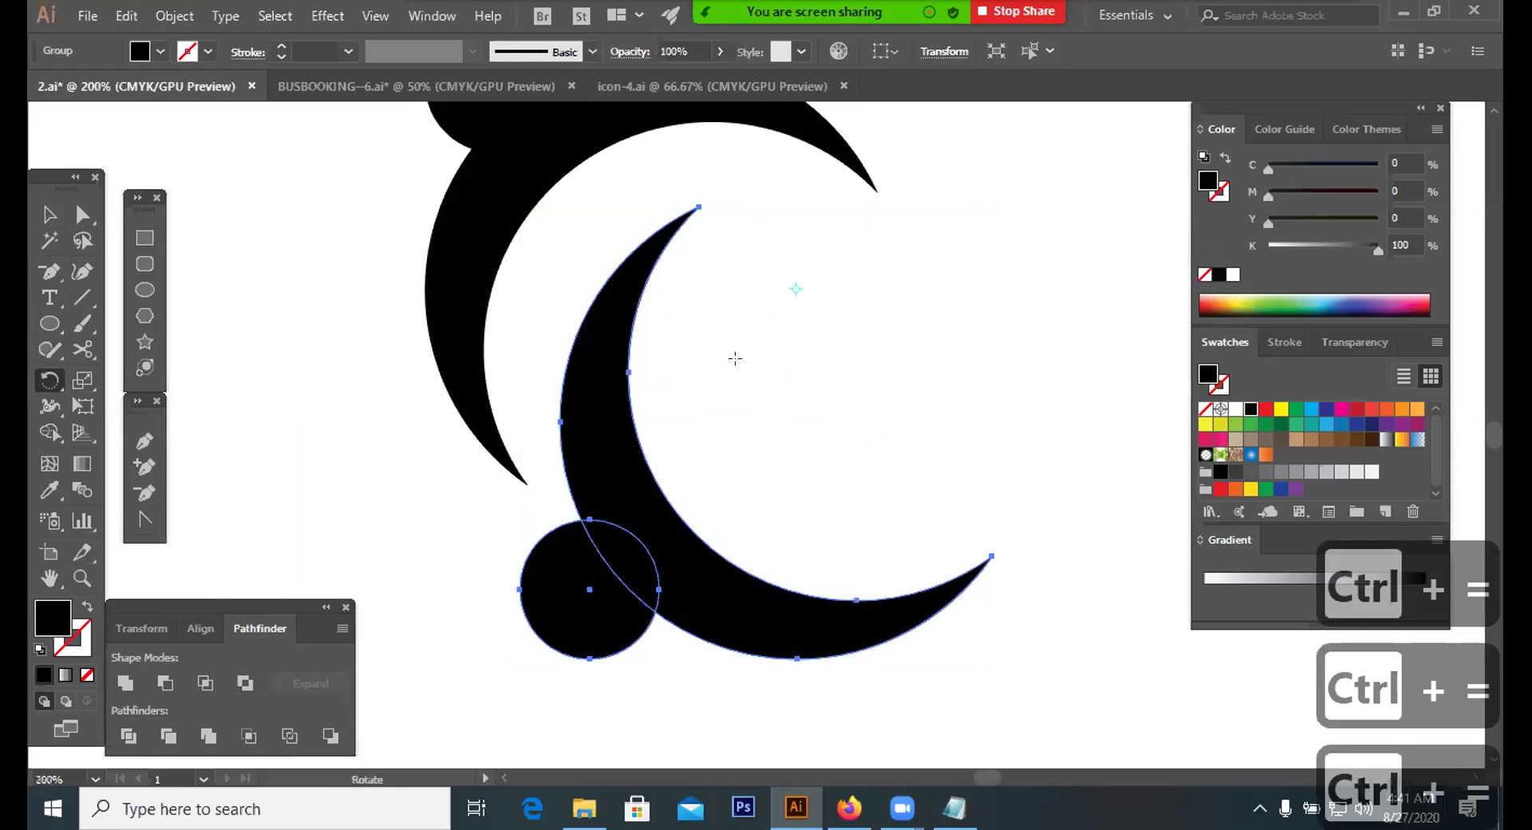
scroll(761, 351, "up", 3)
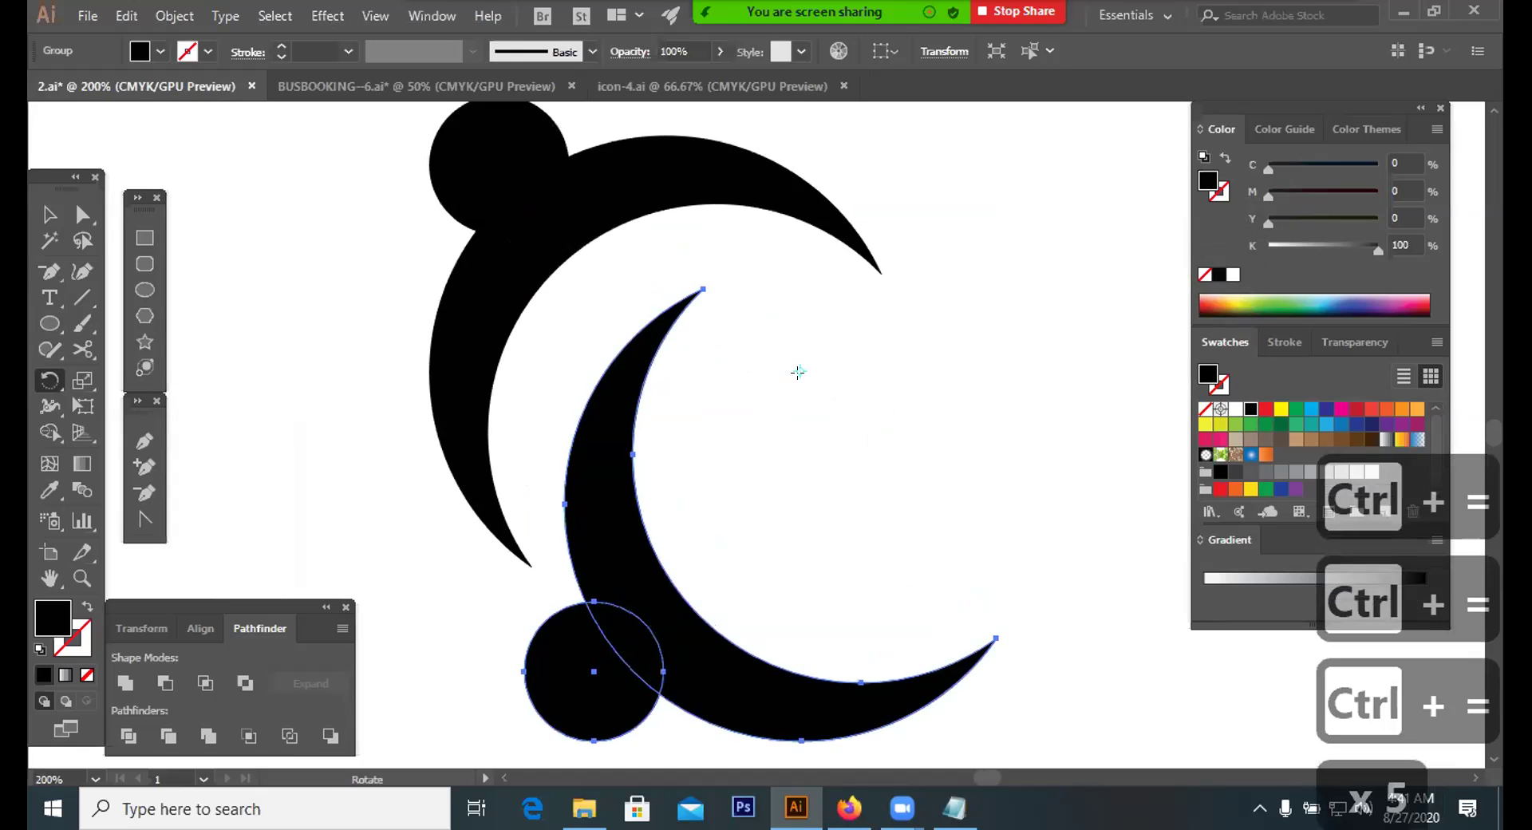
key("ctrl+z")
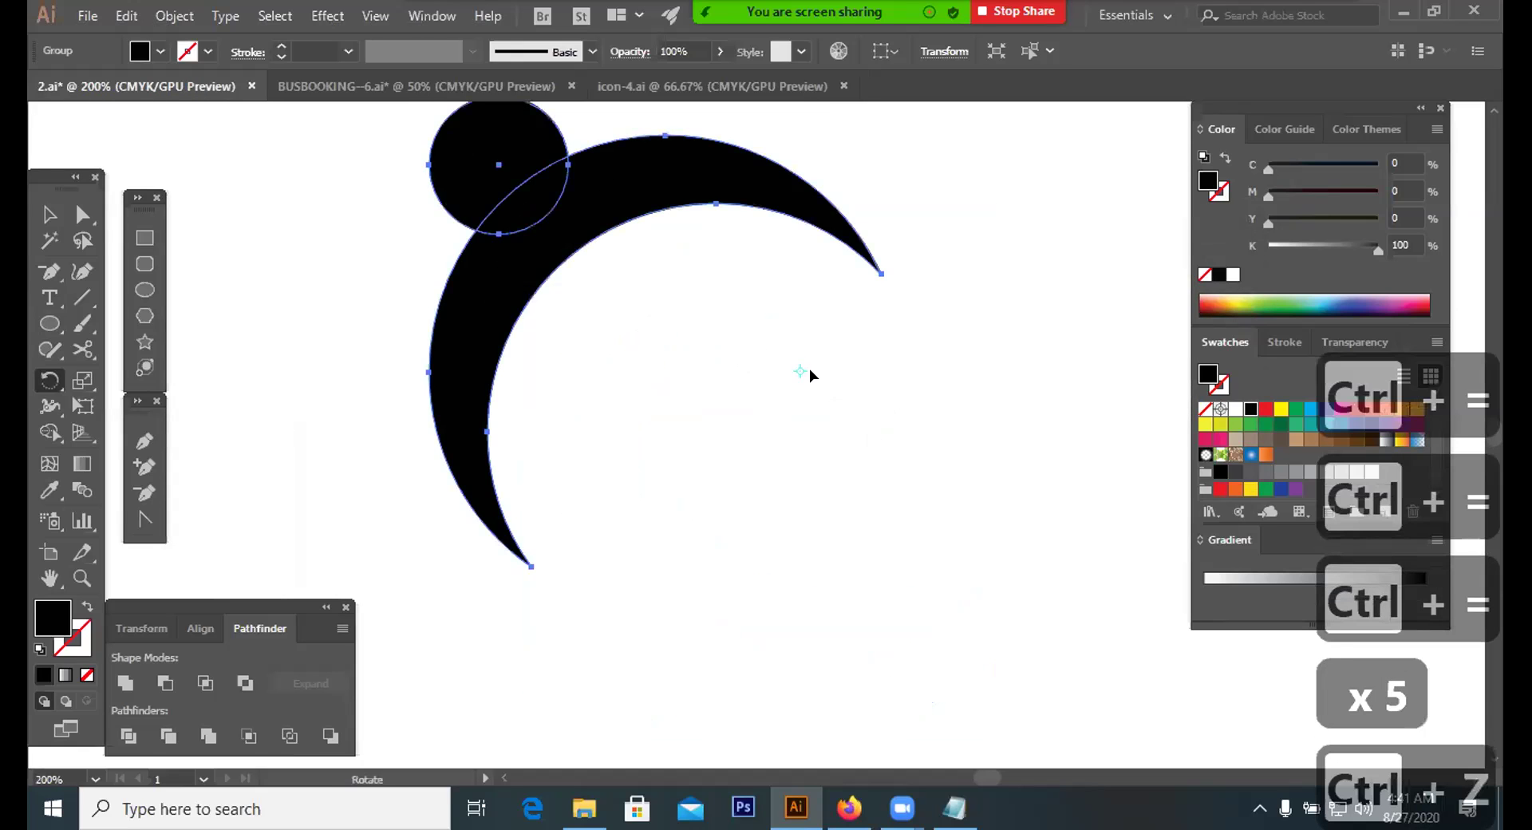
key("ctrl+z")
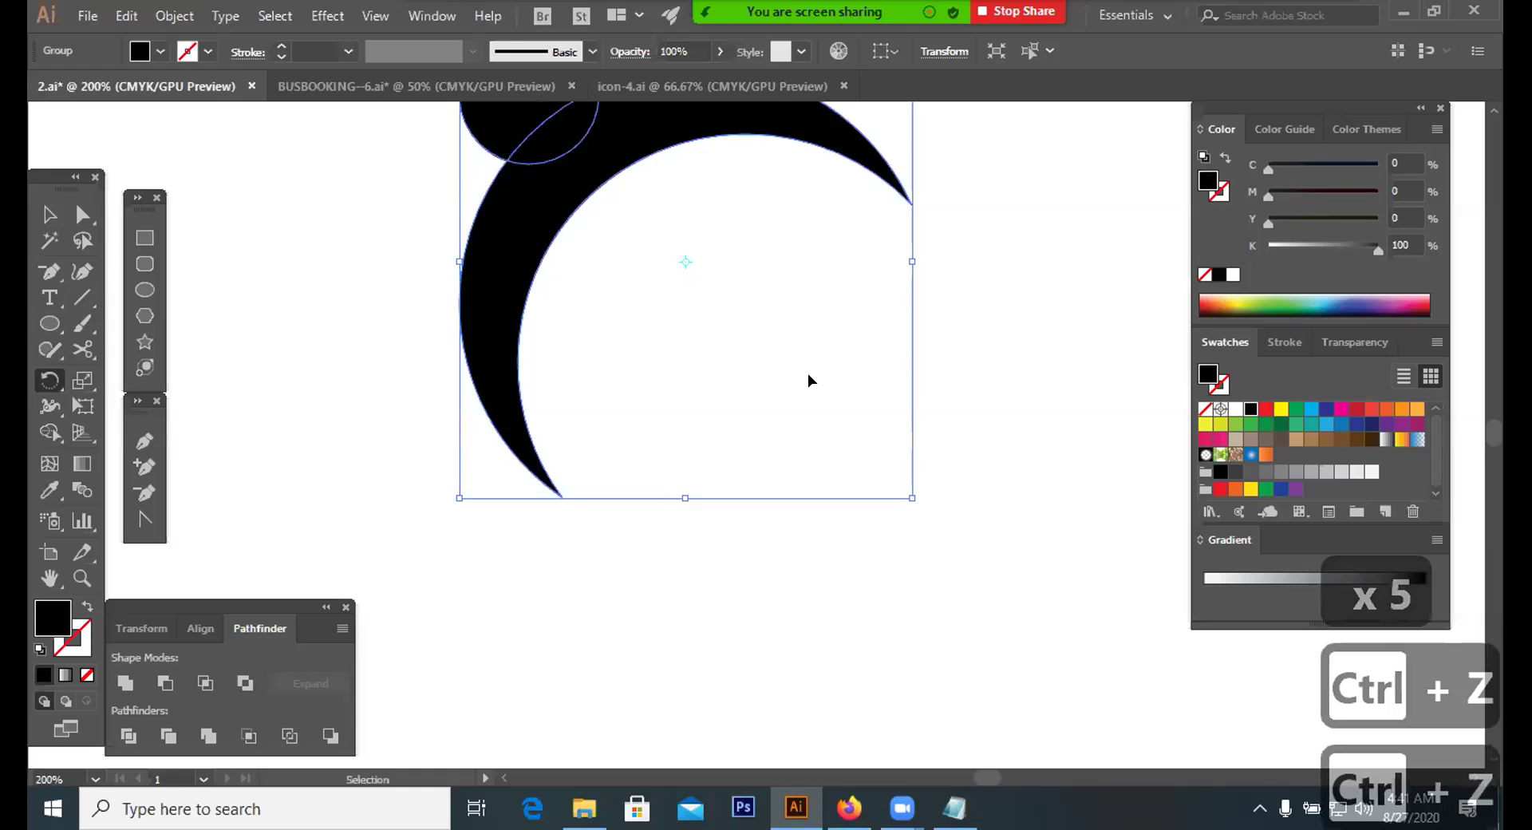
key("ctrl+shift+z")
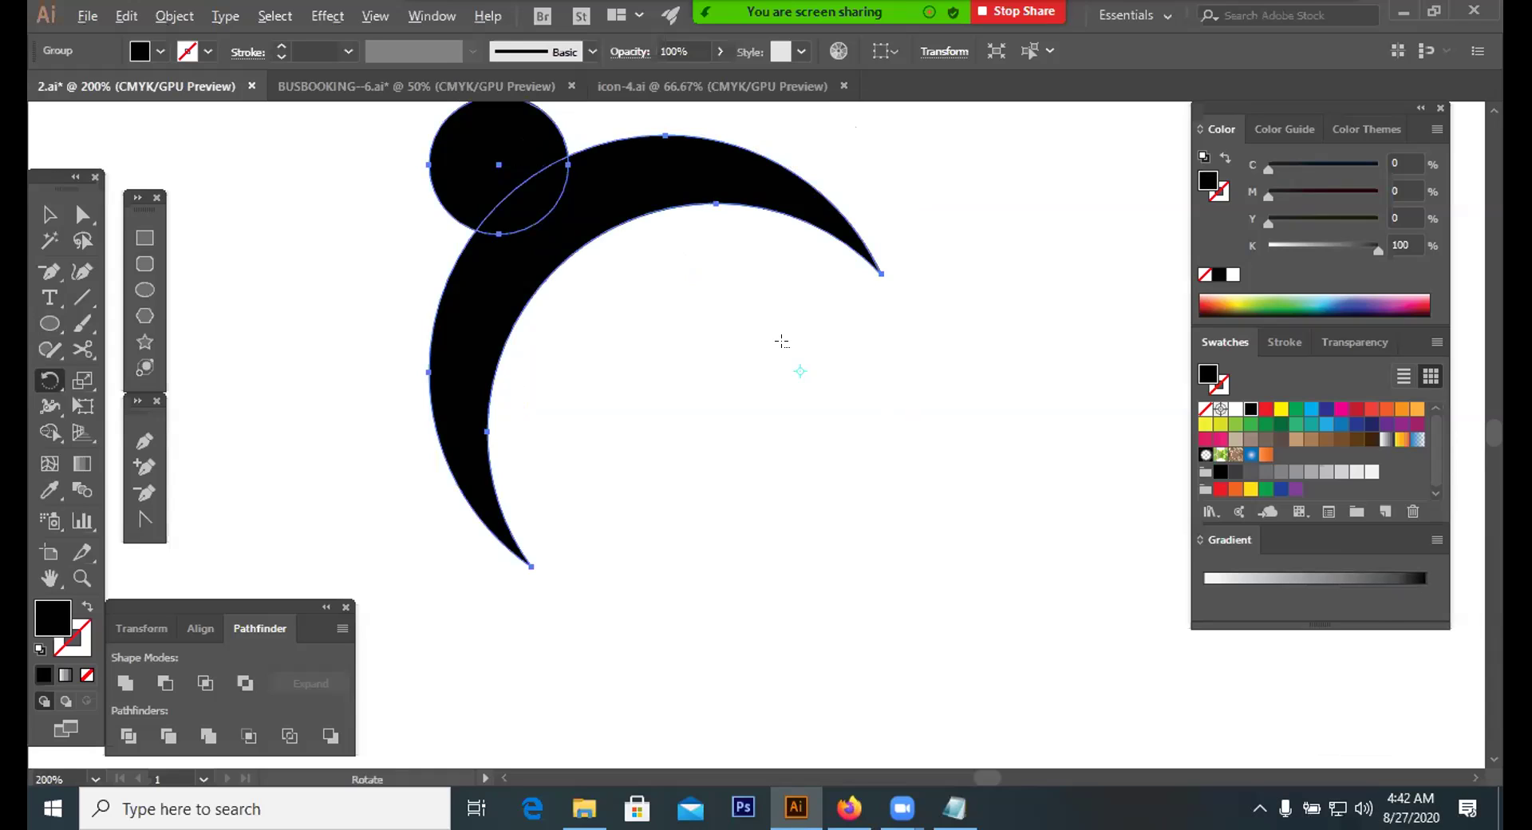
Make three copies of the figure at 90° intervals, pivoted on the line between the crescent's tips, a quarter of the way from the upper tip
left_click(787, 348, "alt")
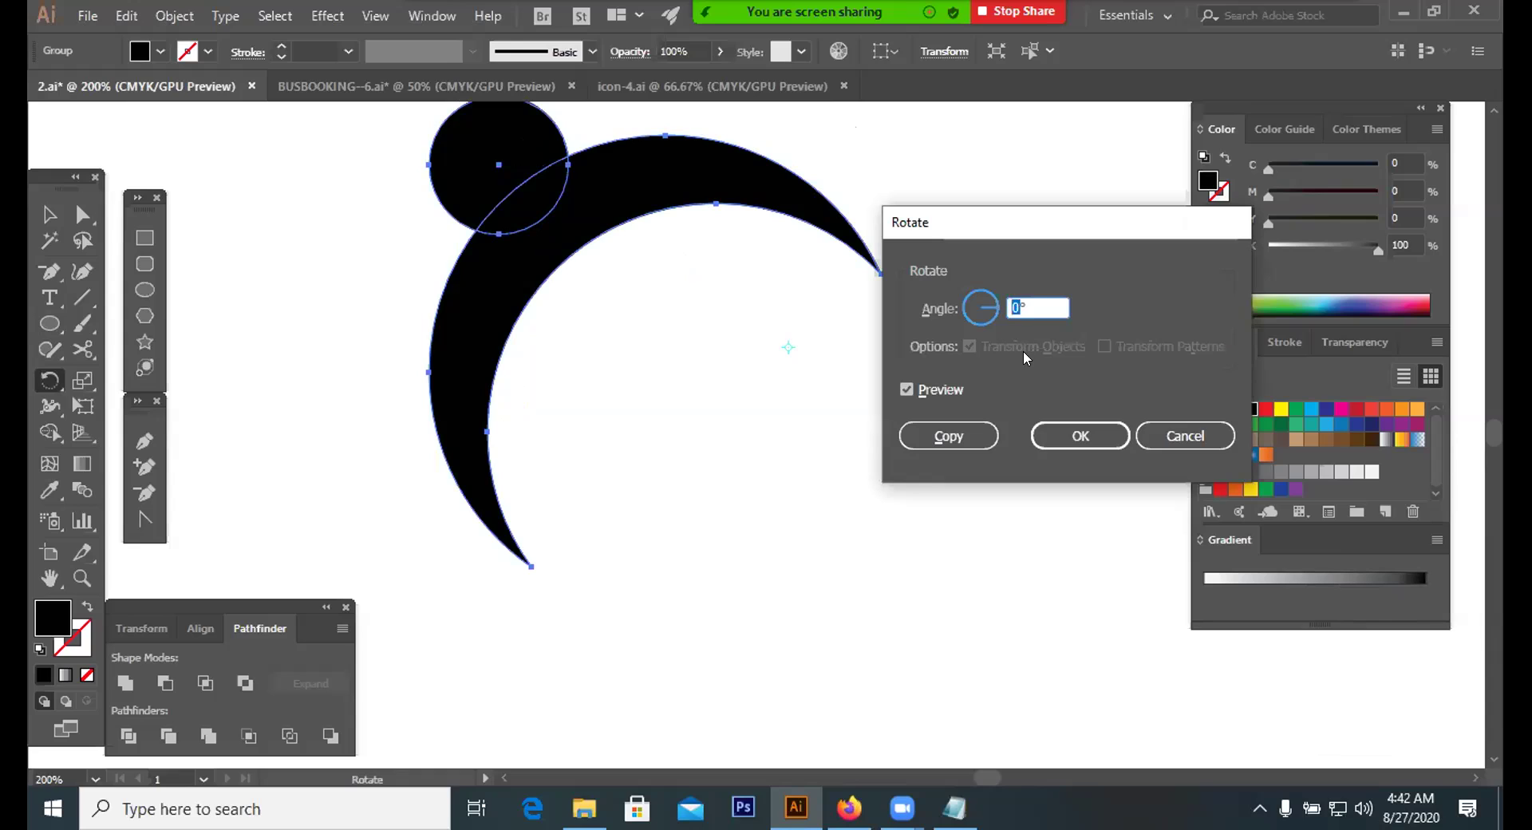
type("90")
left_click(966, 431)
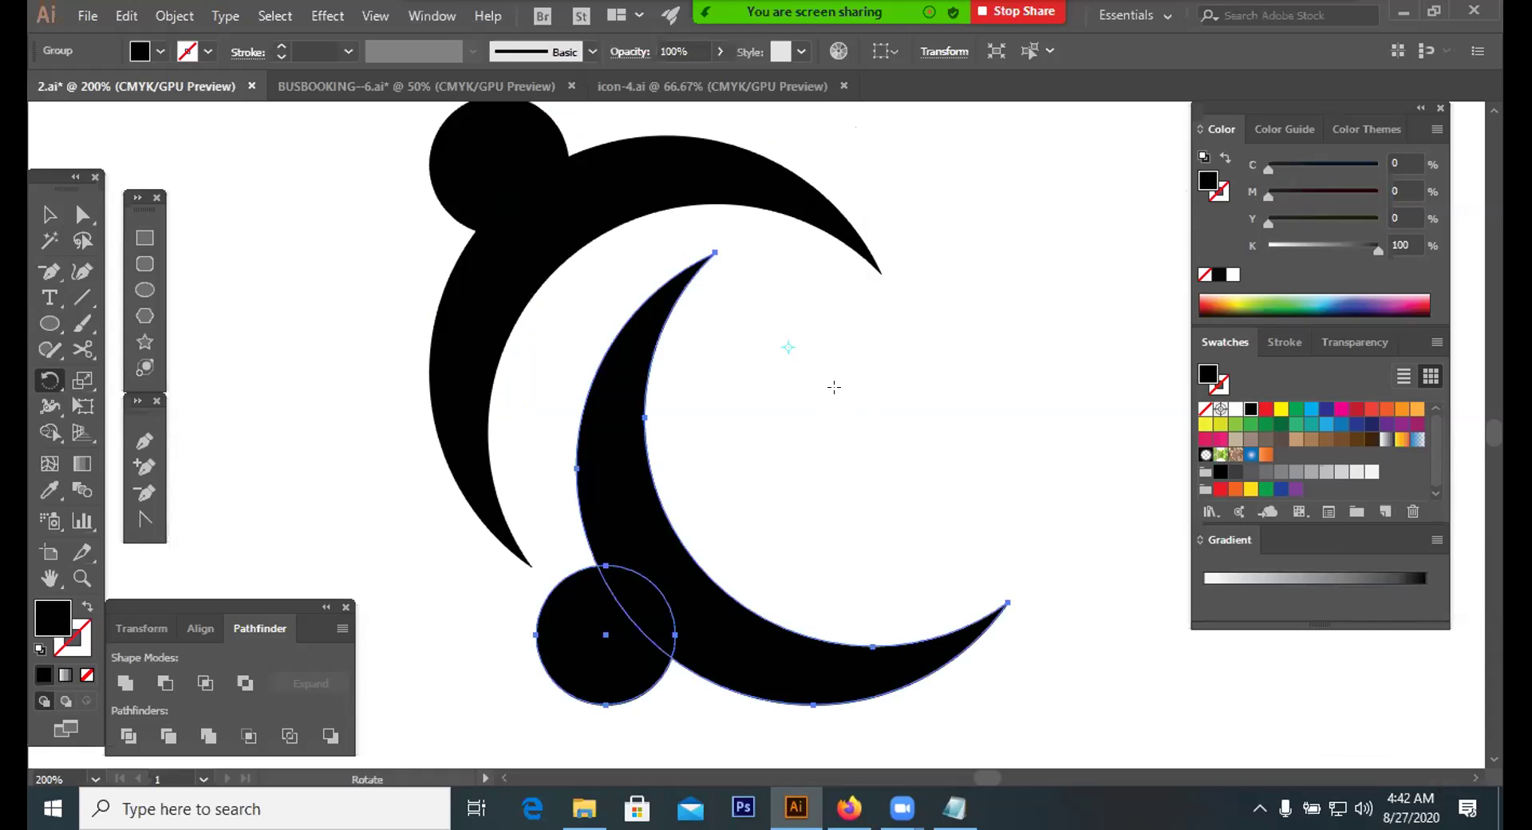
key("ctrl+d")
key("ctrl+d")
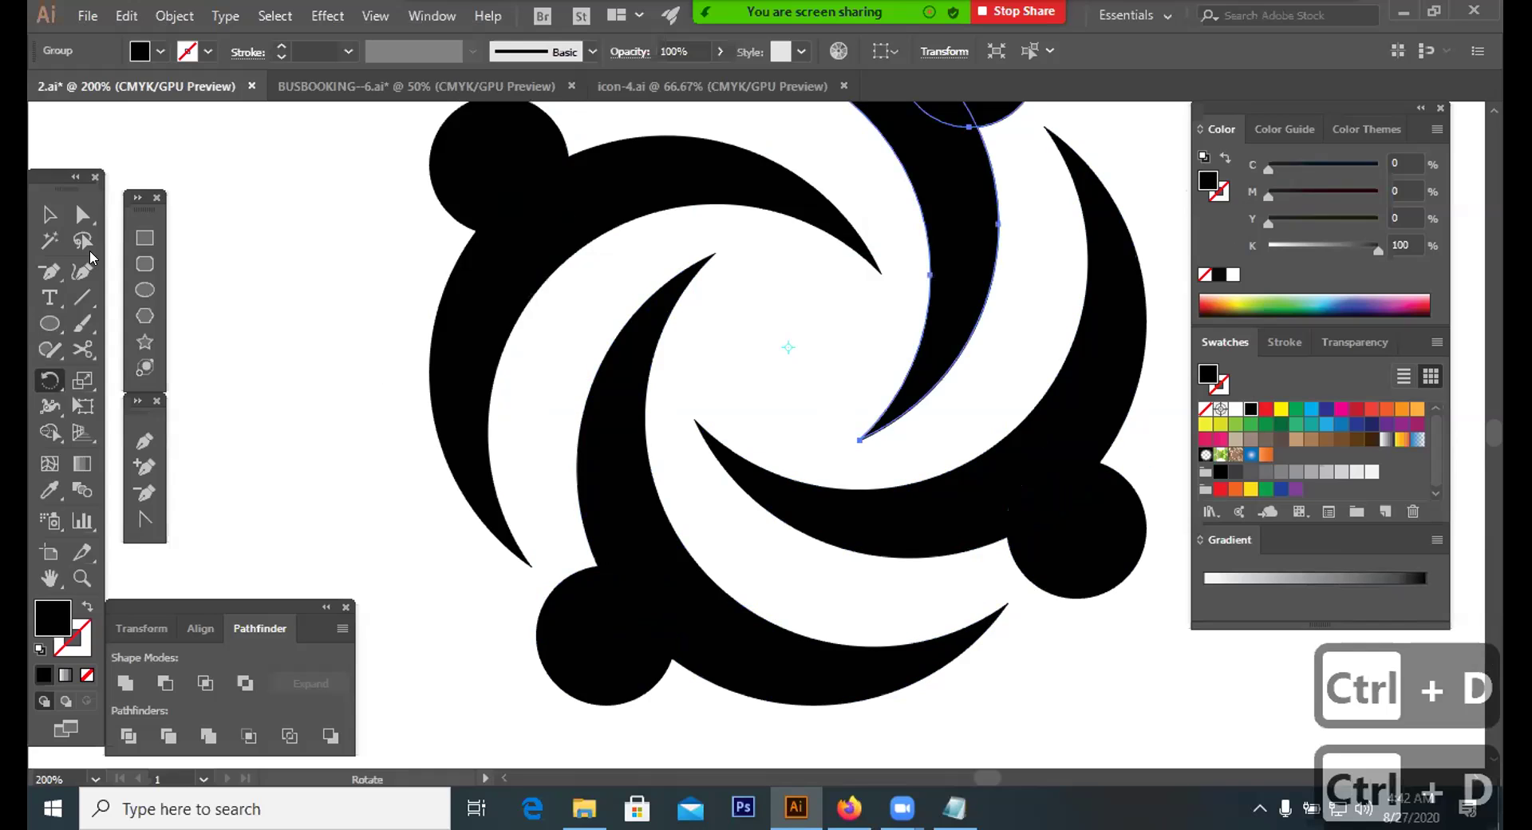
left_click(49, 214)
left_click(325, 247)
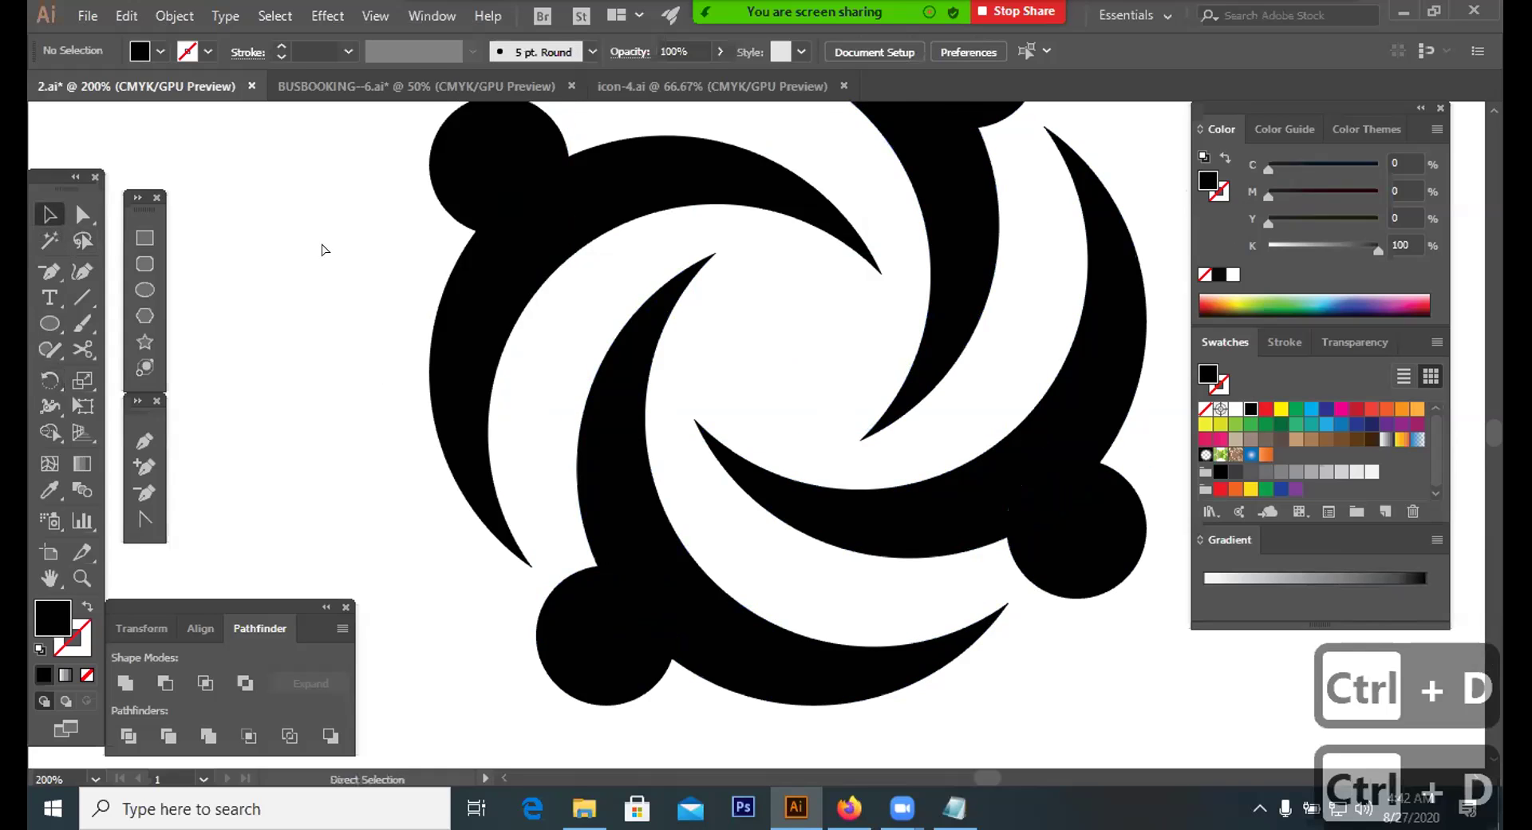
Shrink the four-figure logo to check it small, and enlarge it to about half the artboard's width
key("ctrl+minus")
key("ctrl+minus")
left_click_drag(424, 188, 820, 437)
left_click(877, 554)
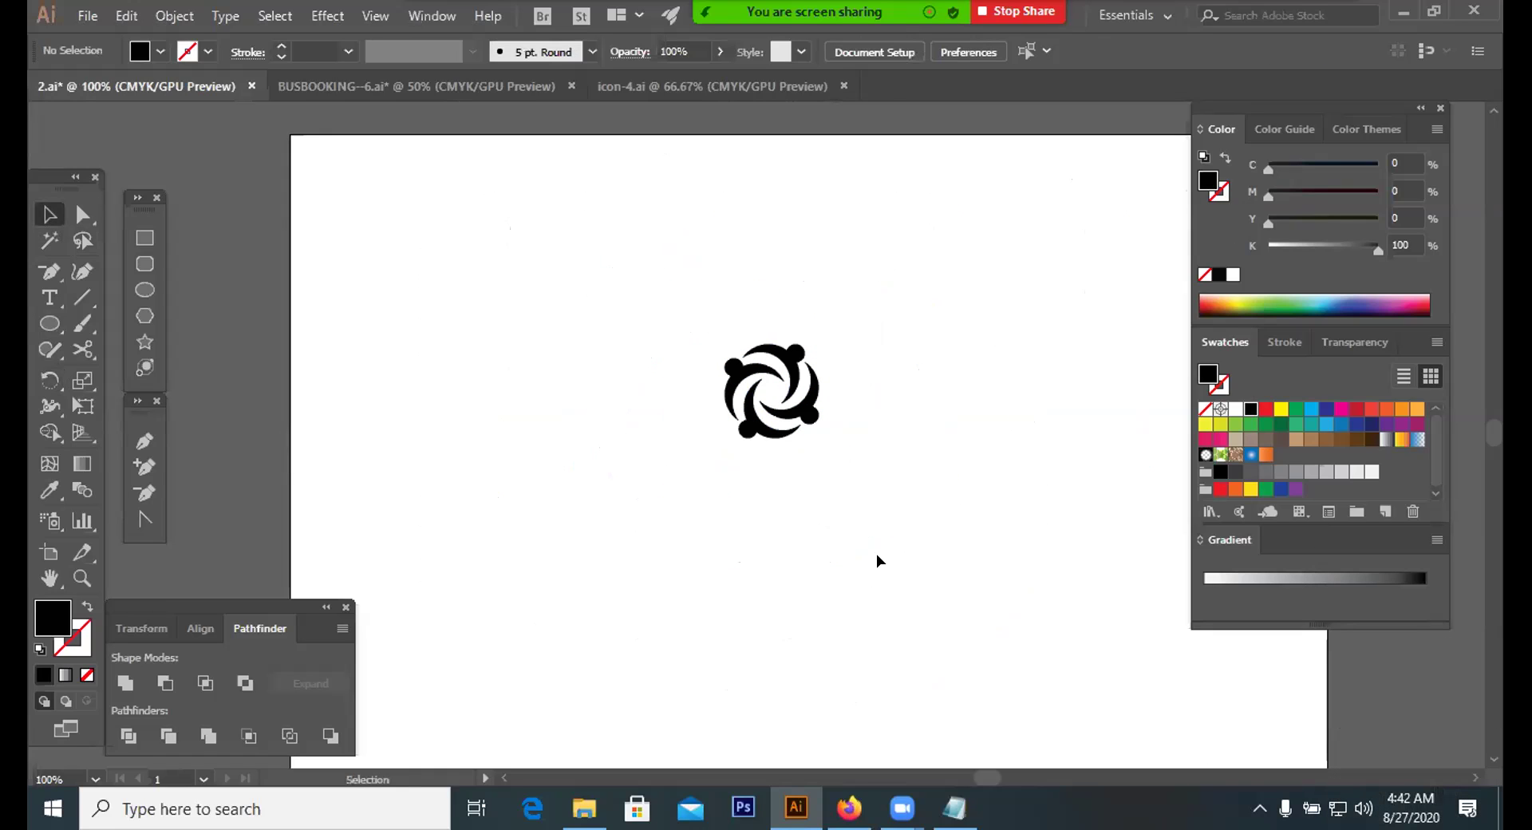
left_click_drag(882, 283, 750, 463)
left_click(857, 477)
left_click_drag(906, 302, 1018, 636)
left_click(649, 691)
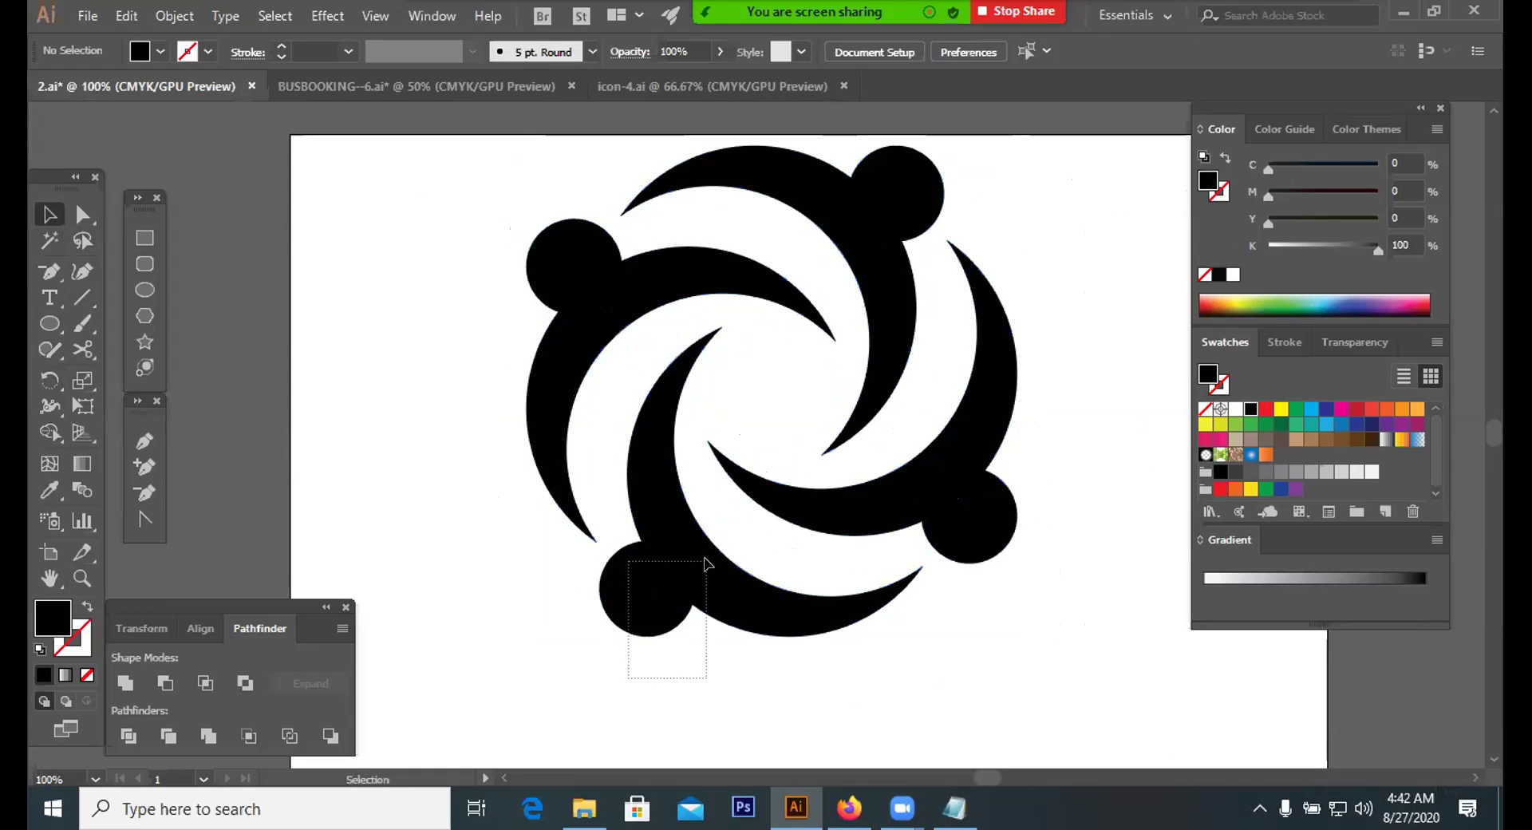
Nudge the lower-left figure of the logo slightly to the left
left_click(726, 551)
left_click(708, 564)
left_click(726, 554)
left_click(694, 563)
left_click(758, 538)
left_click(711, 571)
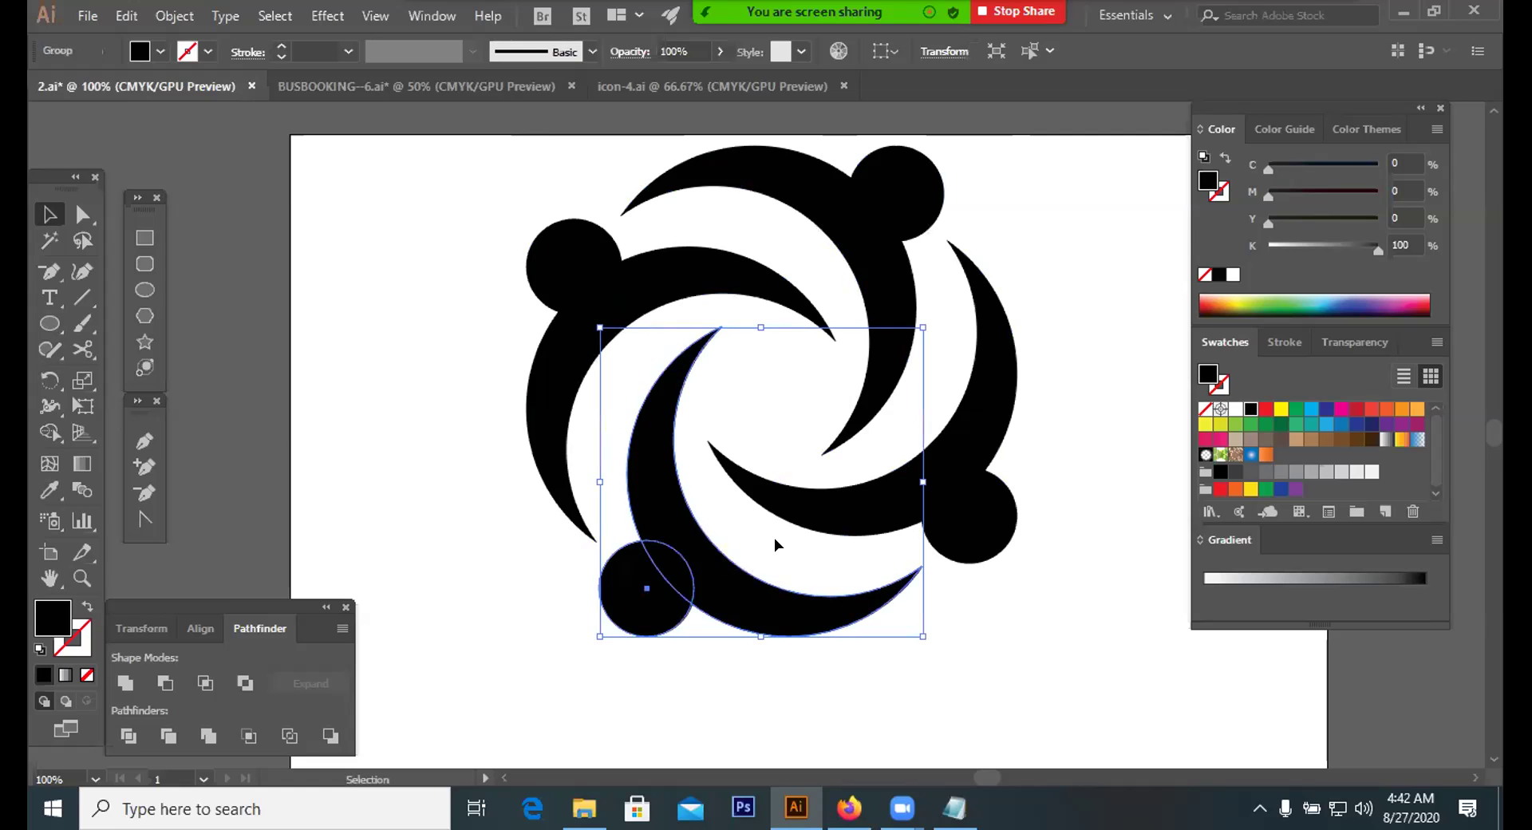
key("Left")
key("Left")
key("Left")
key("Left")
key("Left")
key("Left")
key("Left")
key("Left")
key("Left")
key("Left")
key("Left")
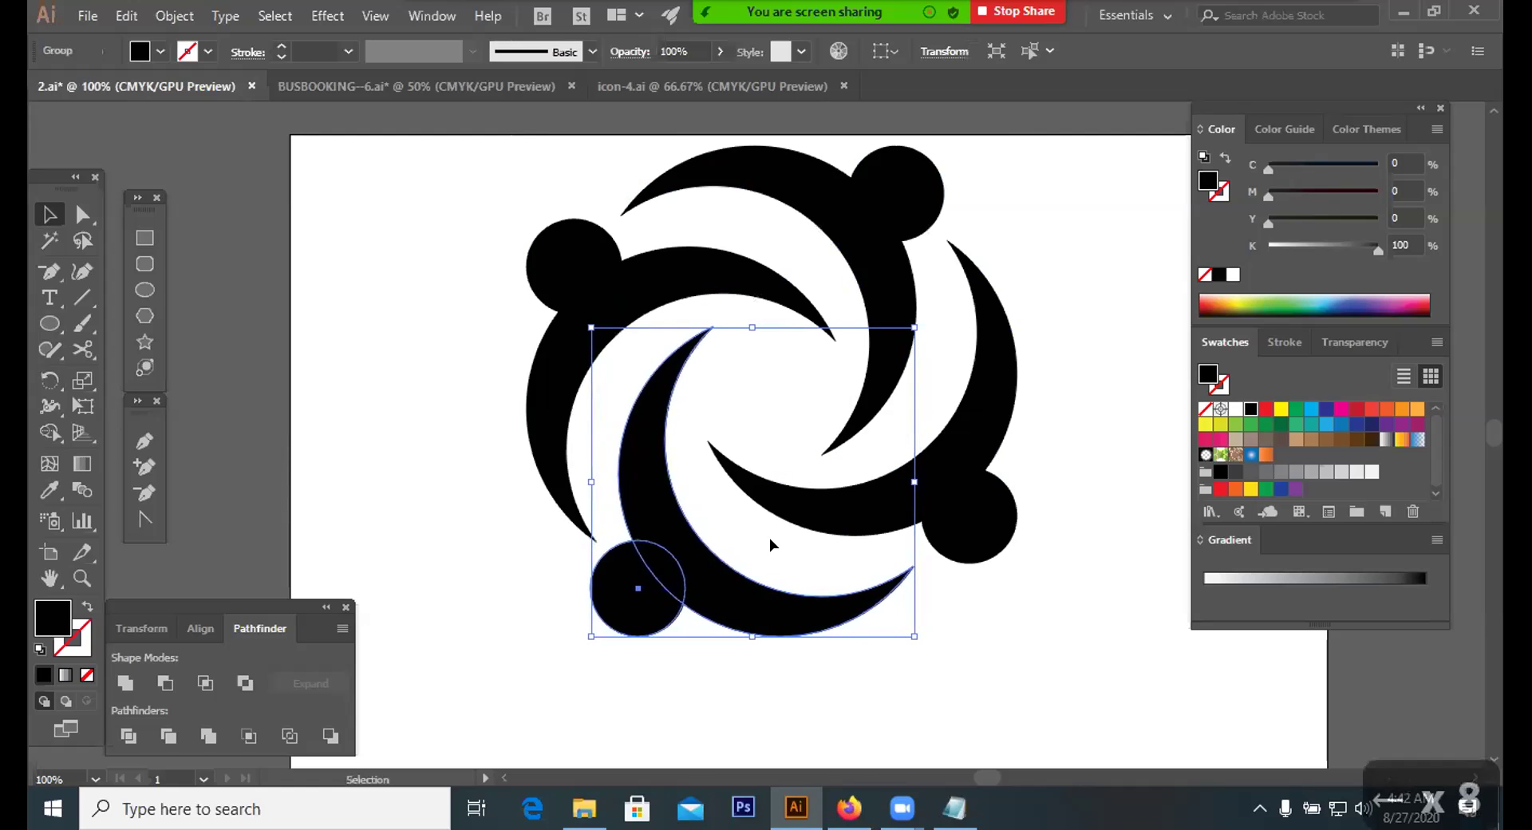
Nudge the lower-right figure of the logo down by 11 increments
left_click(901, 514)
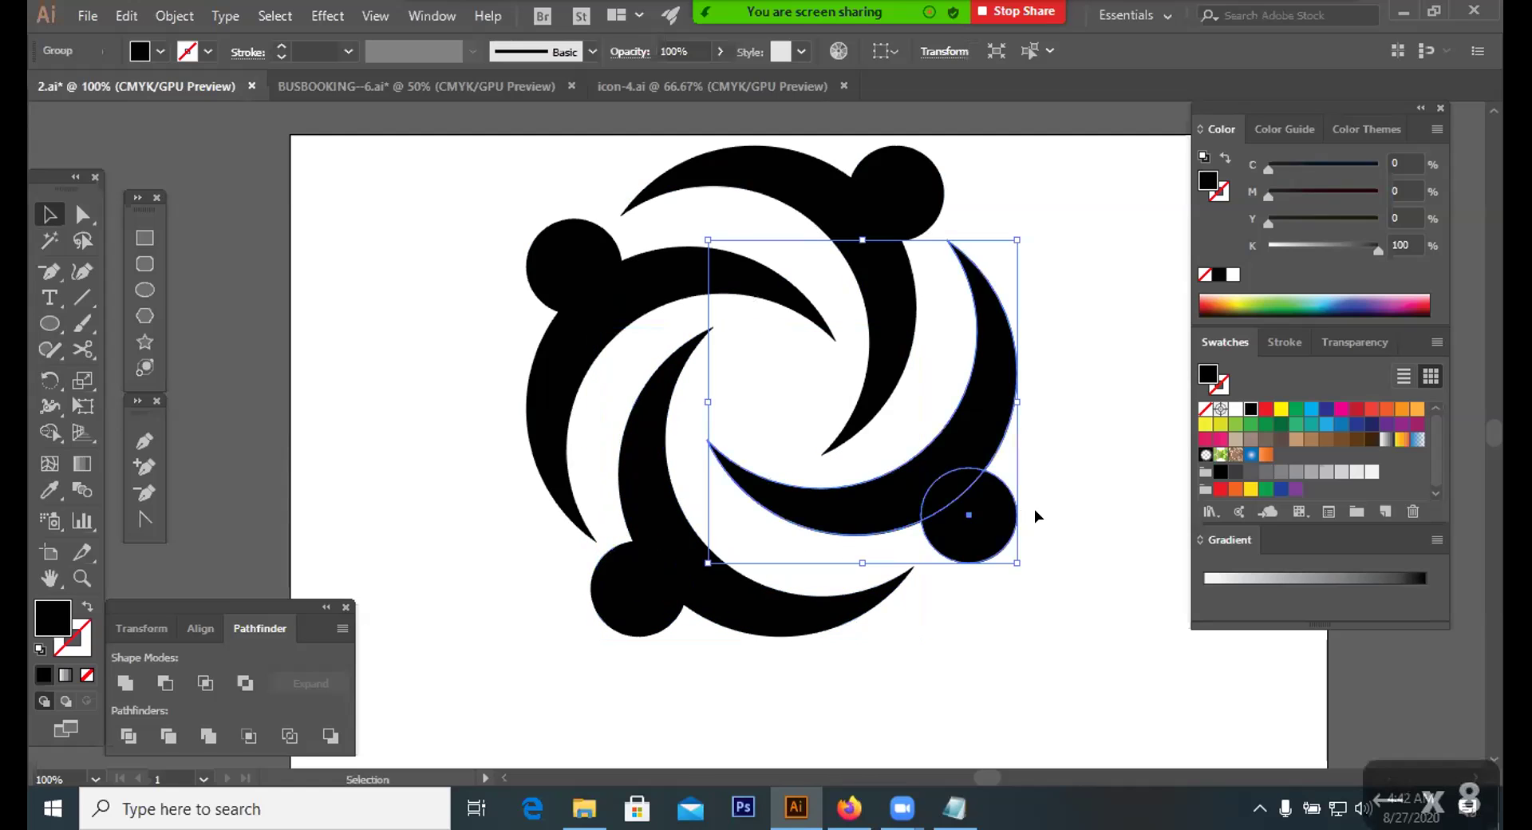
key("Down")
key("Down")
key("Down")
key("Down")
key("Down")
key("Down")
key("Down")
key("Down")
key("Down")
key("Down")
key("Down")
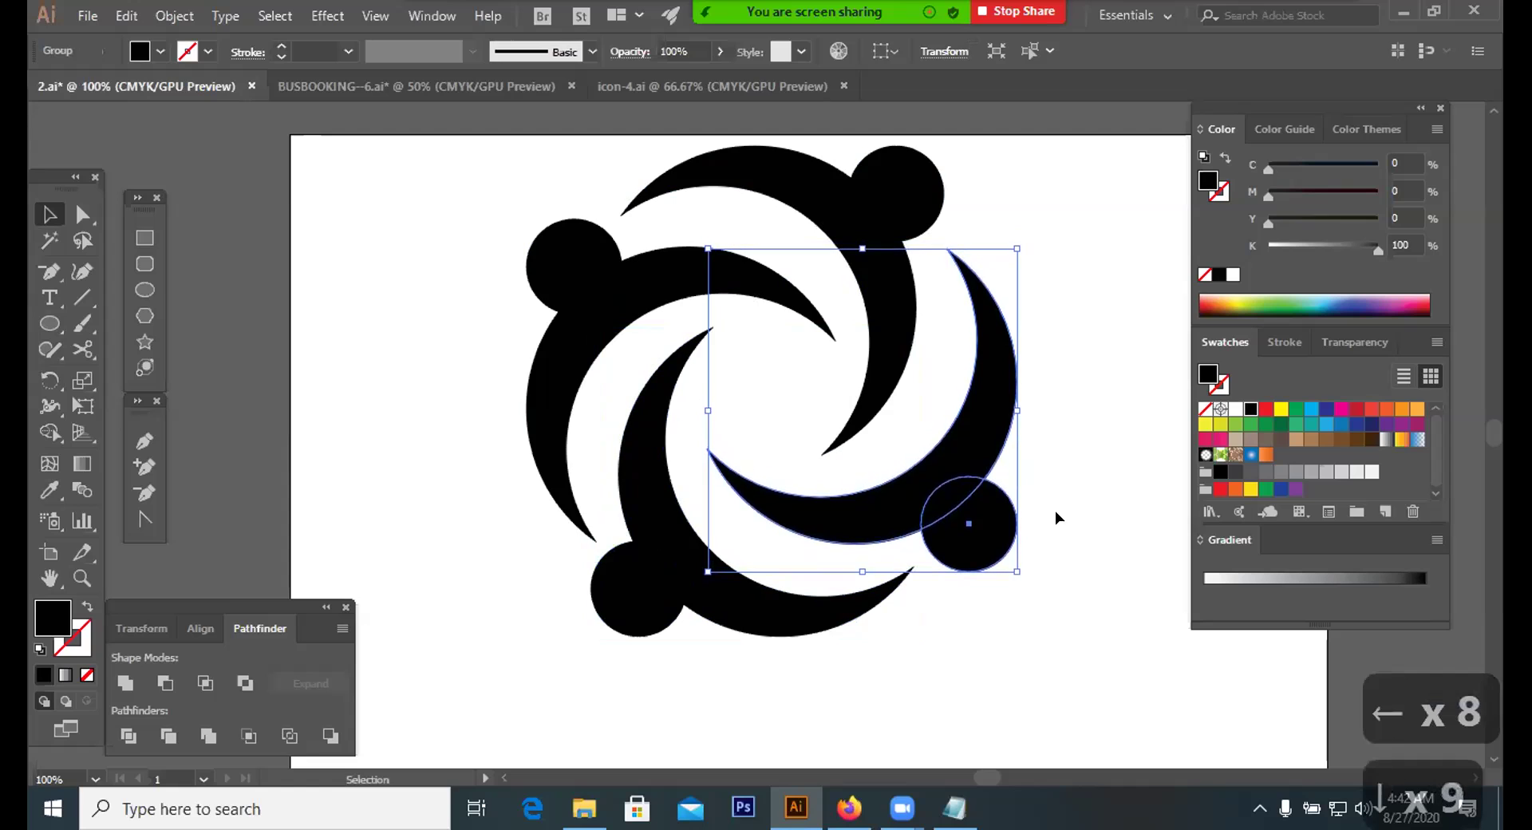
left_click(1070, 511)
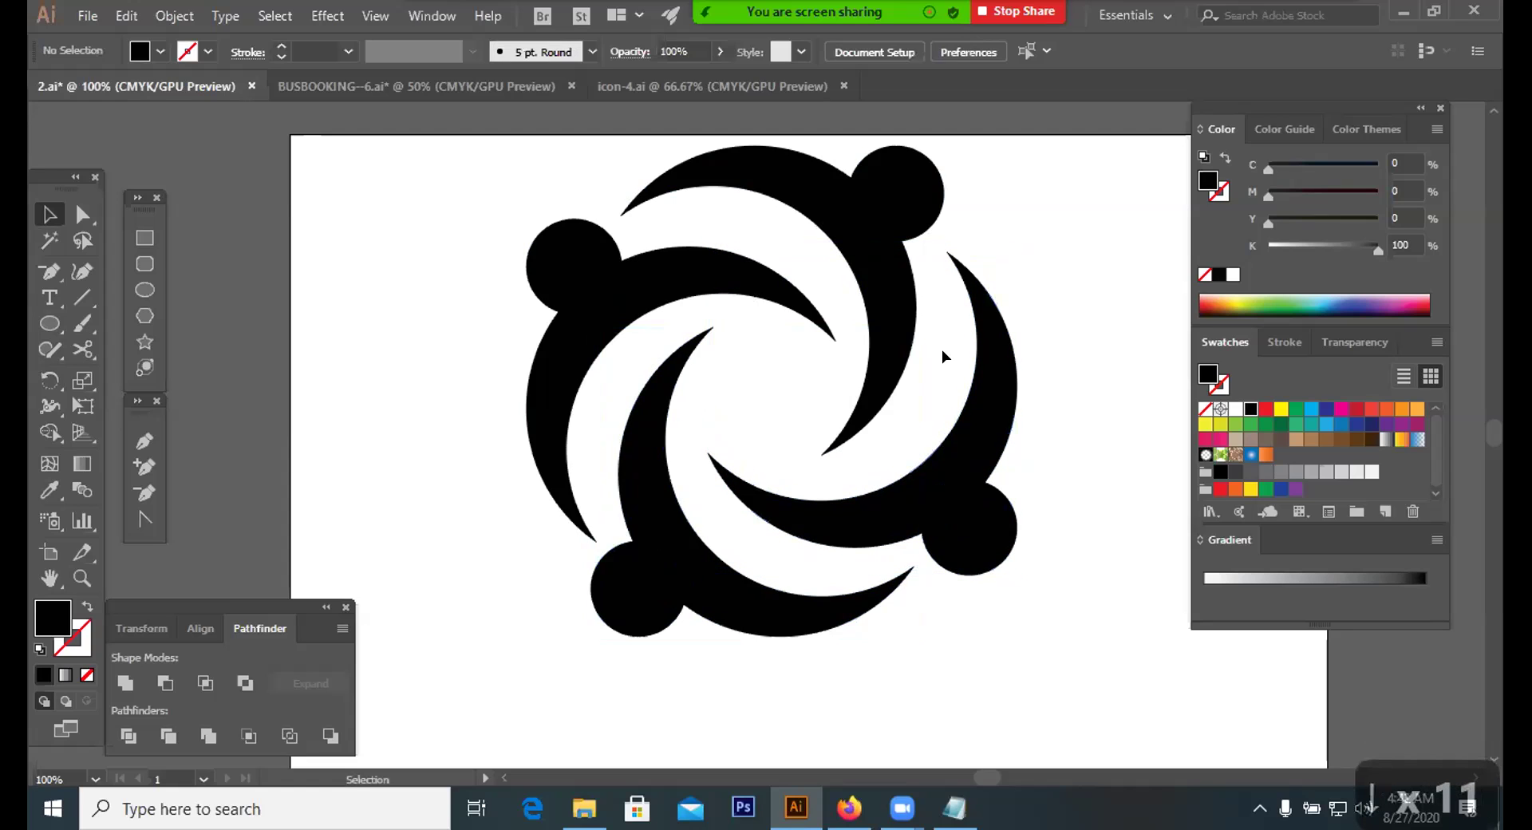
Nudge the upper-right figure of the logo to the right by 7 increments
left_click(901, 308)
key("Right")
key("Right")
key("Right")
key("Right")
key("Right")
key("Right")
key("Right")
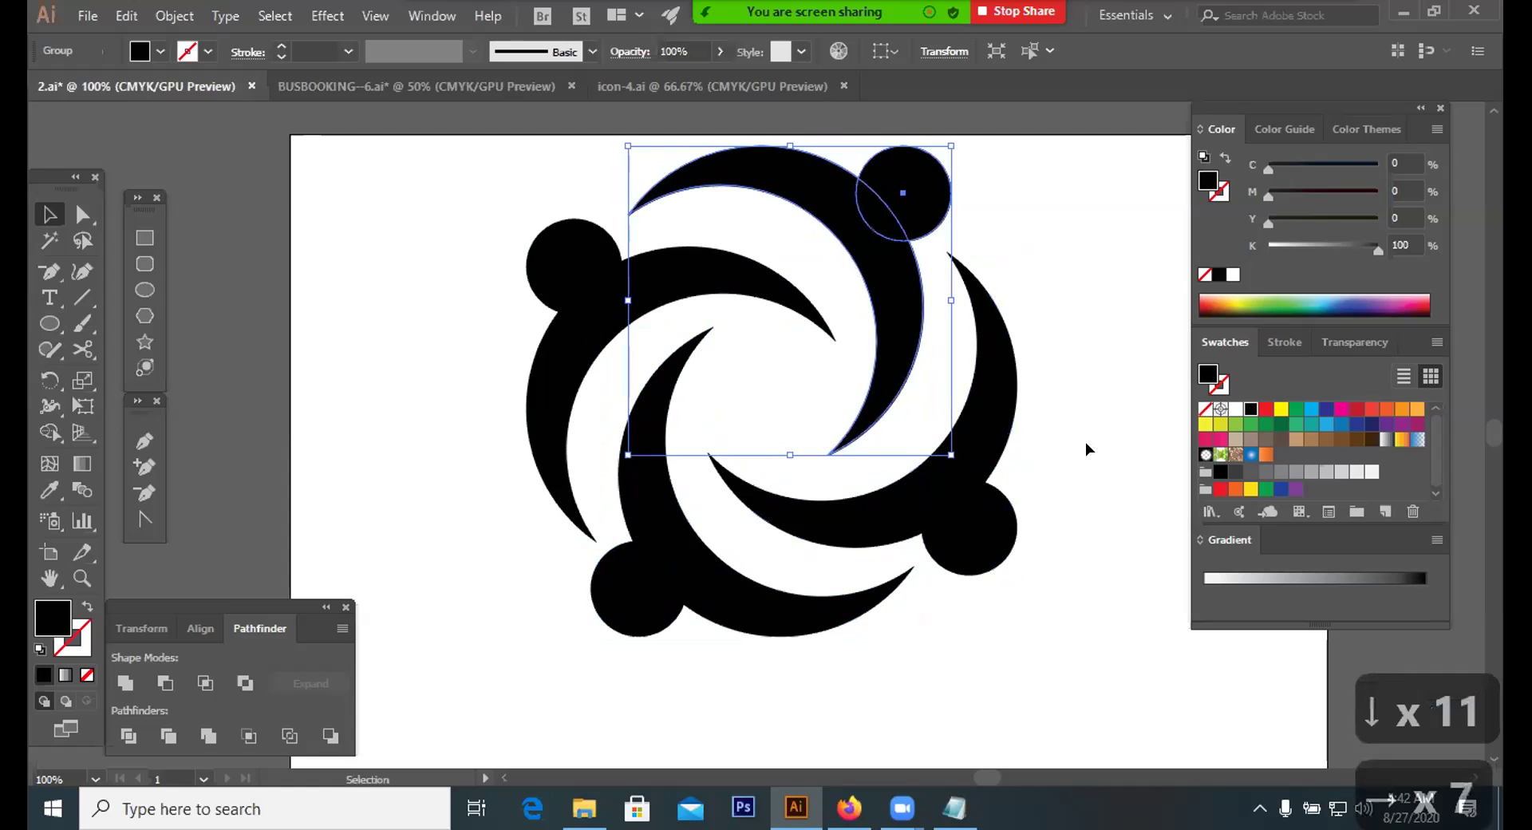
Shrink all four figures together about their centre to check the adjusted logo at a tiny size
left_click_drag(458, 184, 1064, 634)
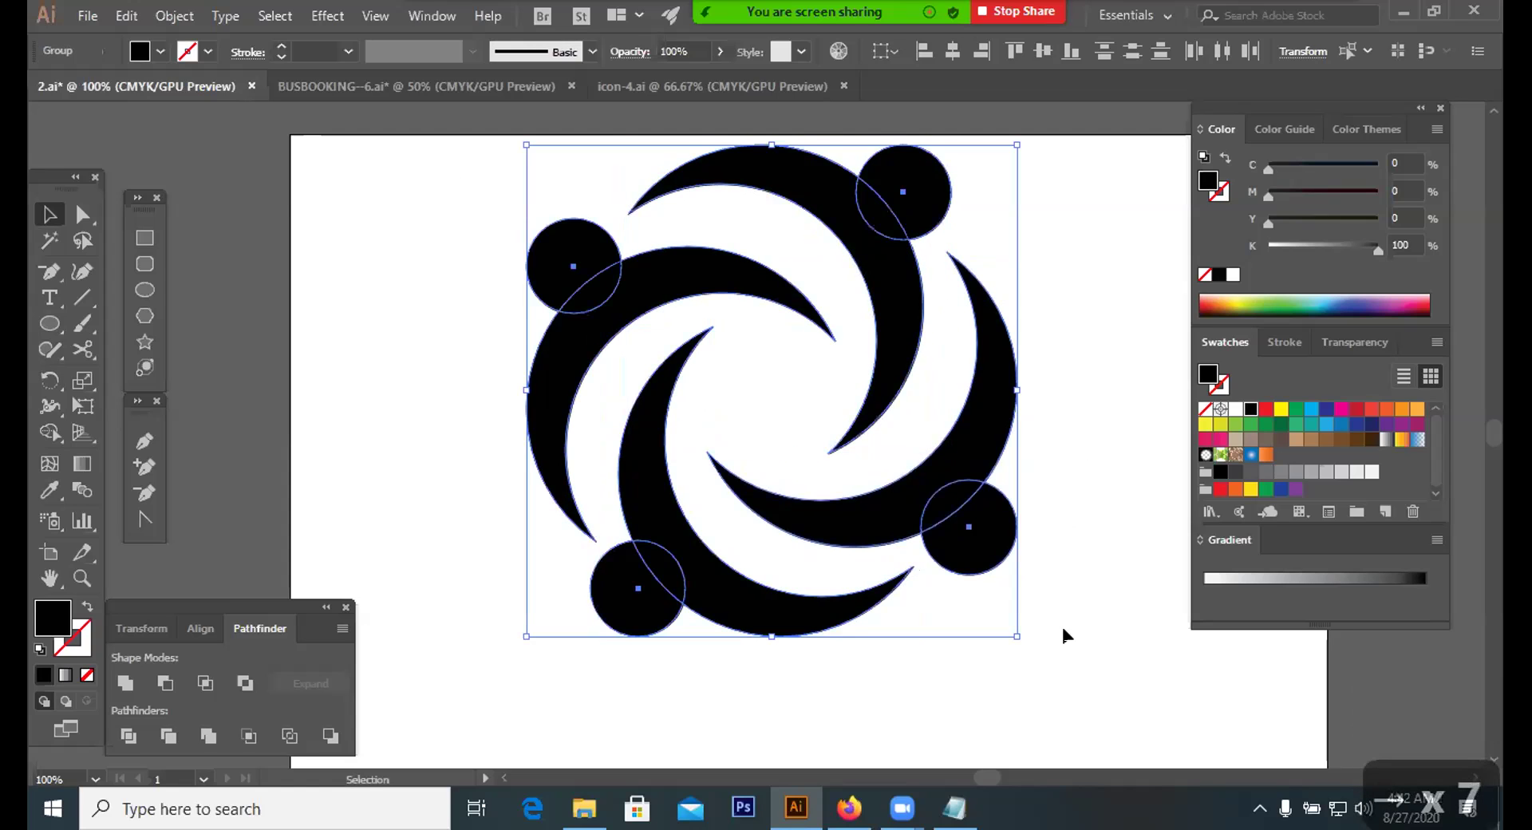
left_click_drag(922, 549, 781, 478)
left_click(783, 471)
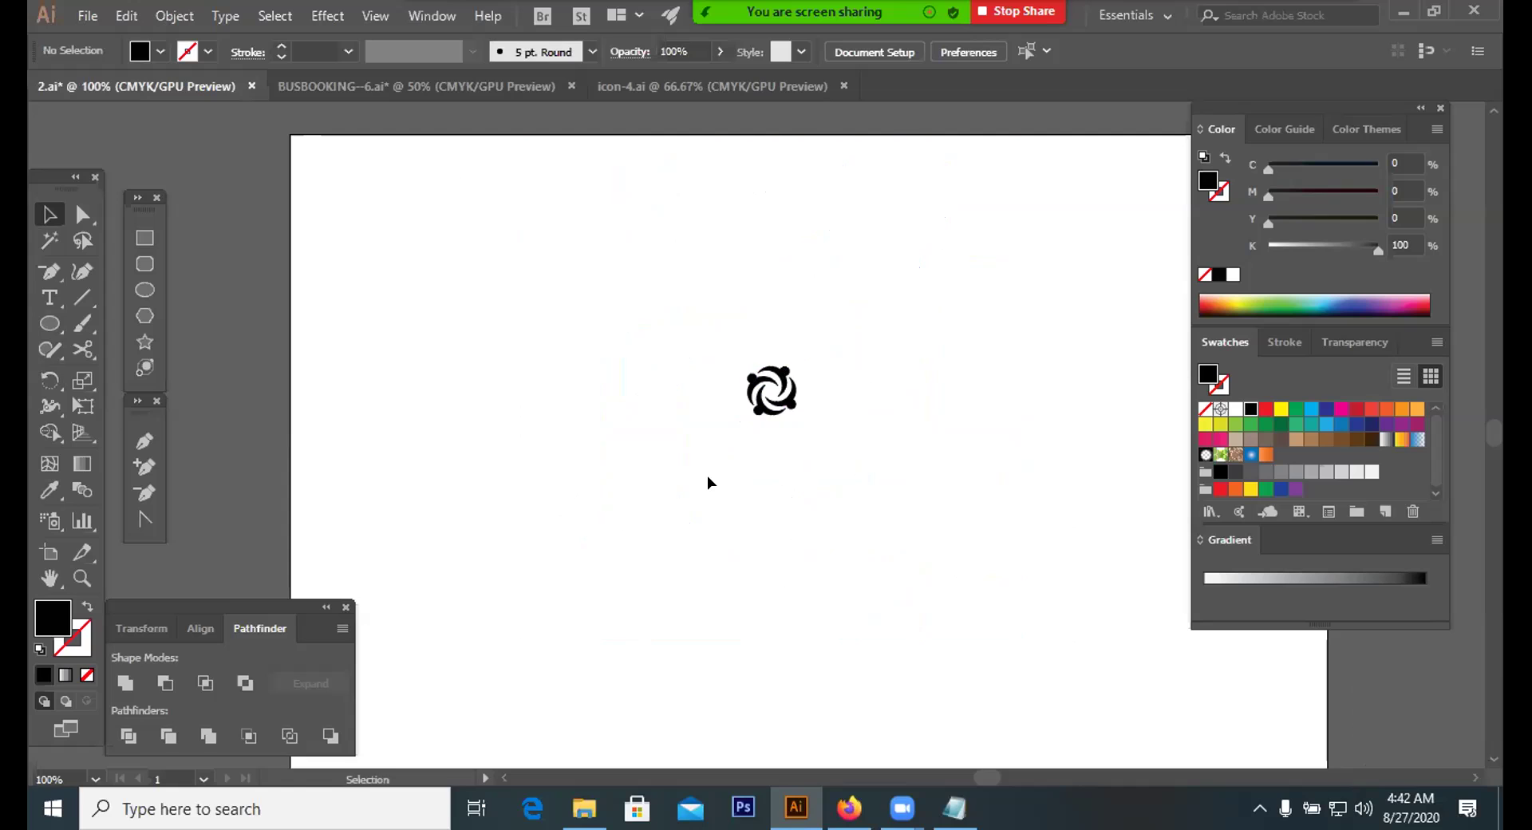
key("ctrl+minus")
key("ctrl+minus")
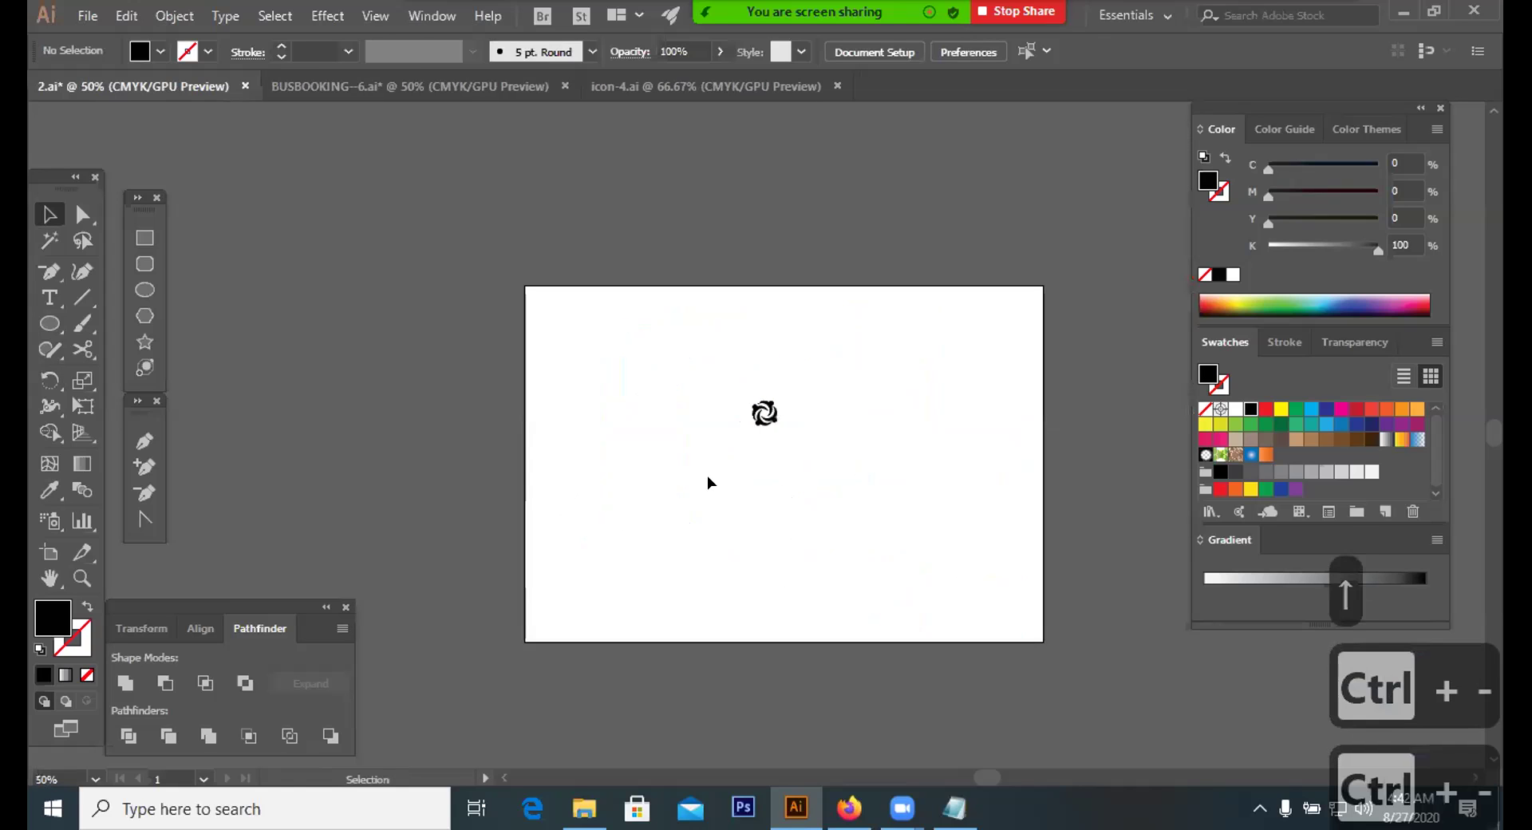
Enlarge the whole logo about its centre in stages to about 60% of the artboard's height
left_click_drag(726, 465, 815, 422)
left_click(730, 357)
left_click(814, 415)
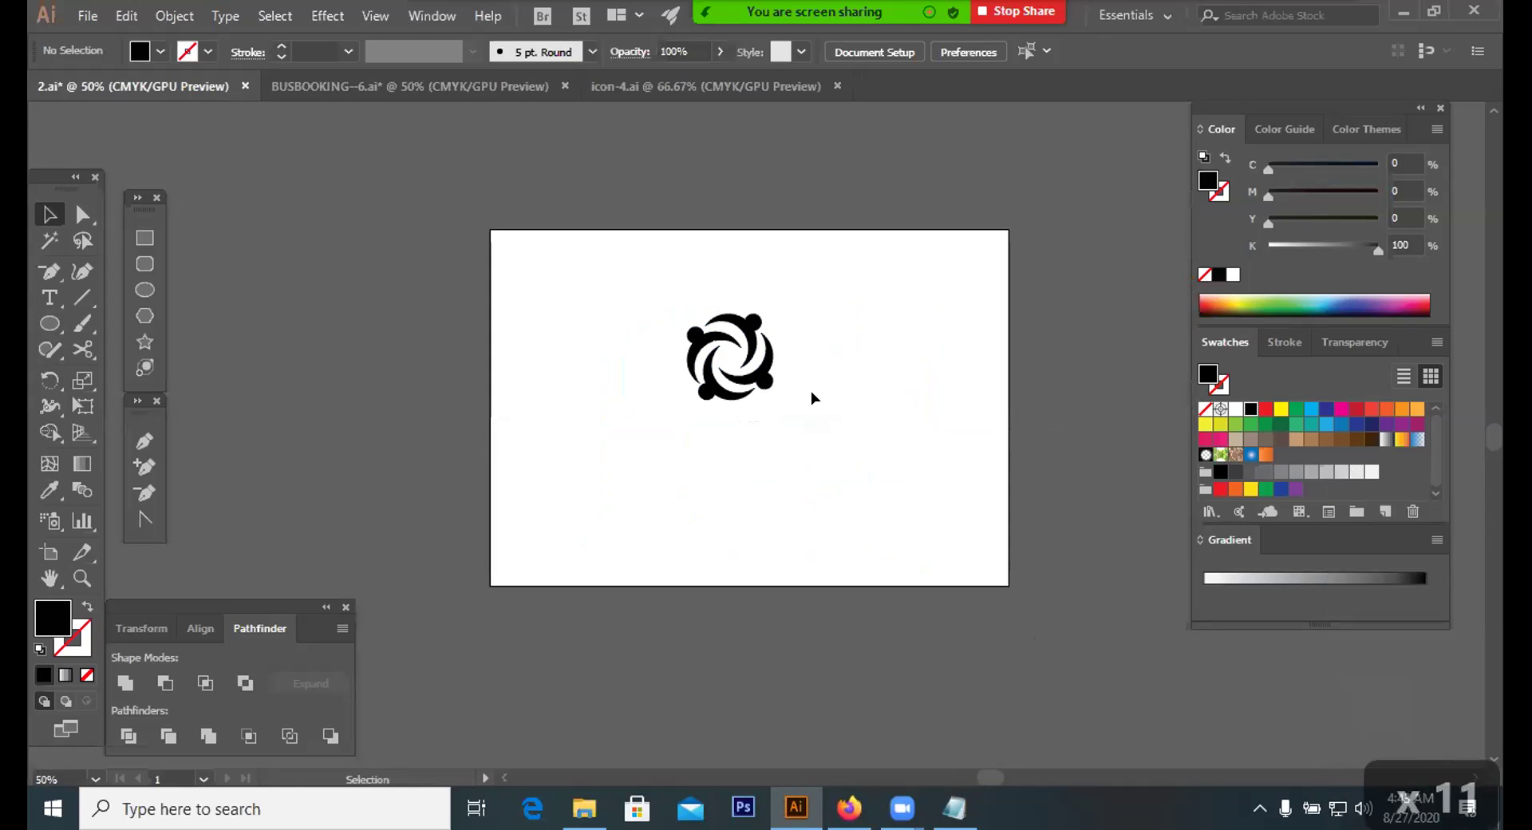
left_click_drag(856, 300, 856, 448)
left_click(858, 452)
key("ctrl")
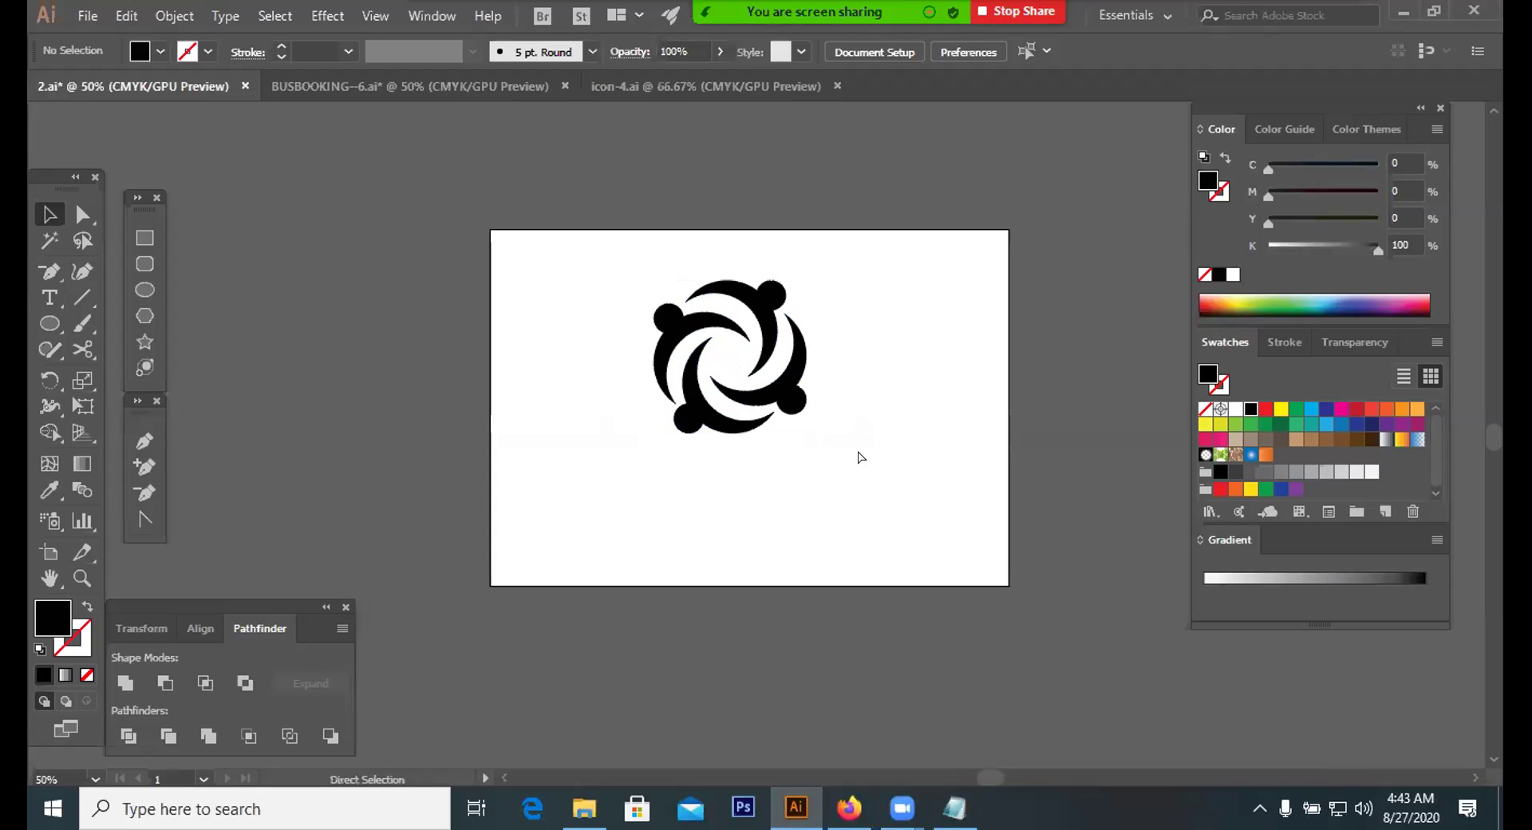
key("ctrl+minus")
left_click(739, 406)
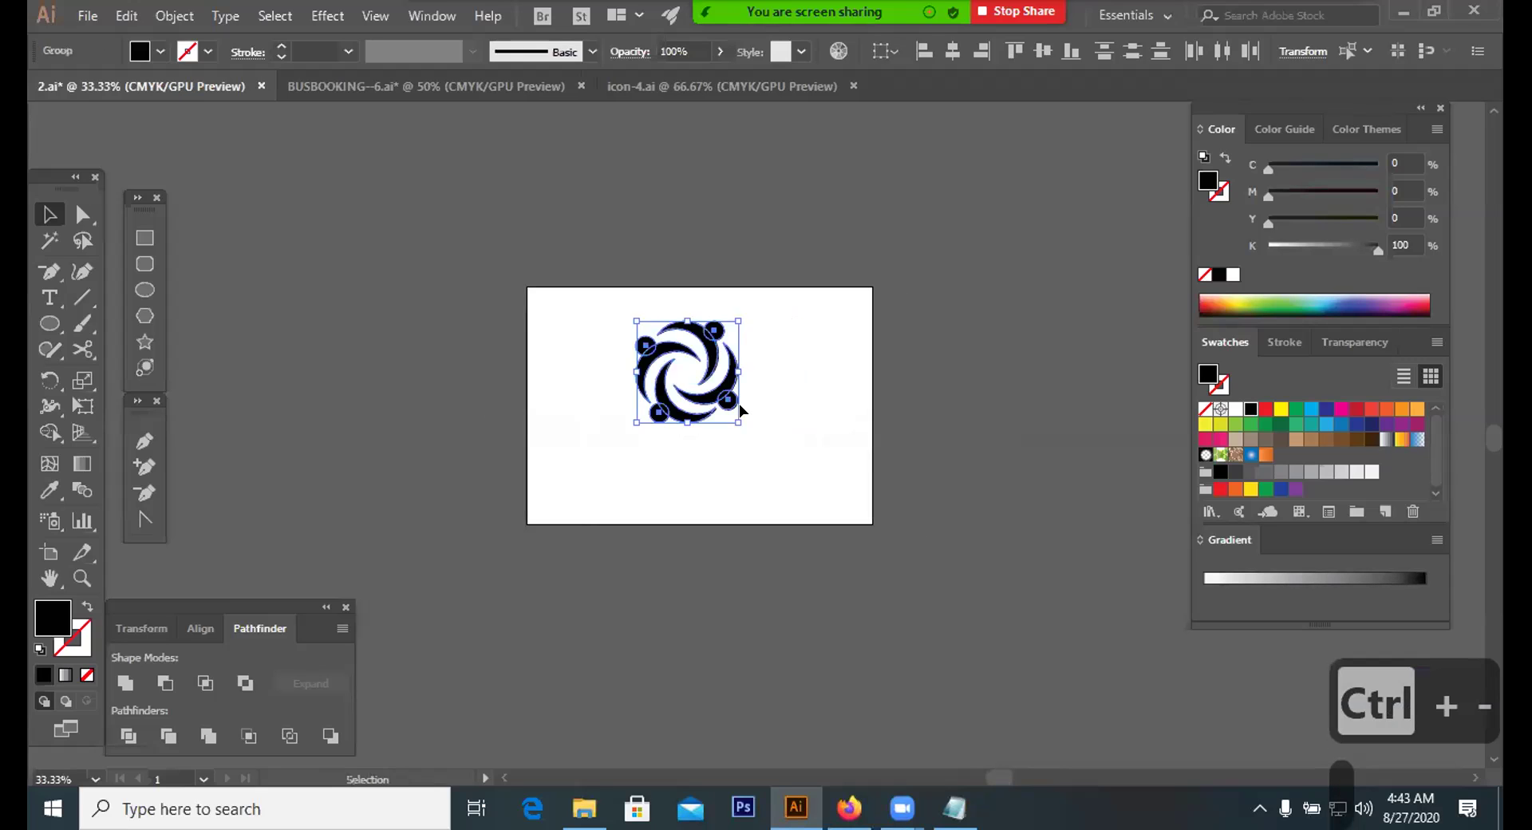
left_click_drag(735, 421, 762, 447)
left_click(798, 575)
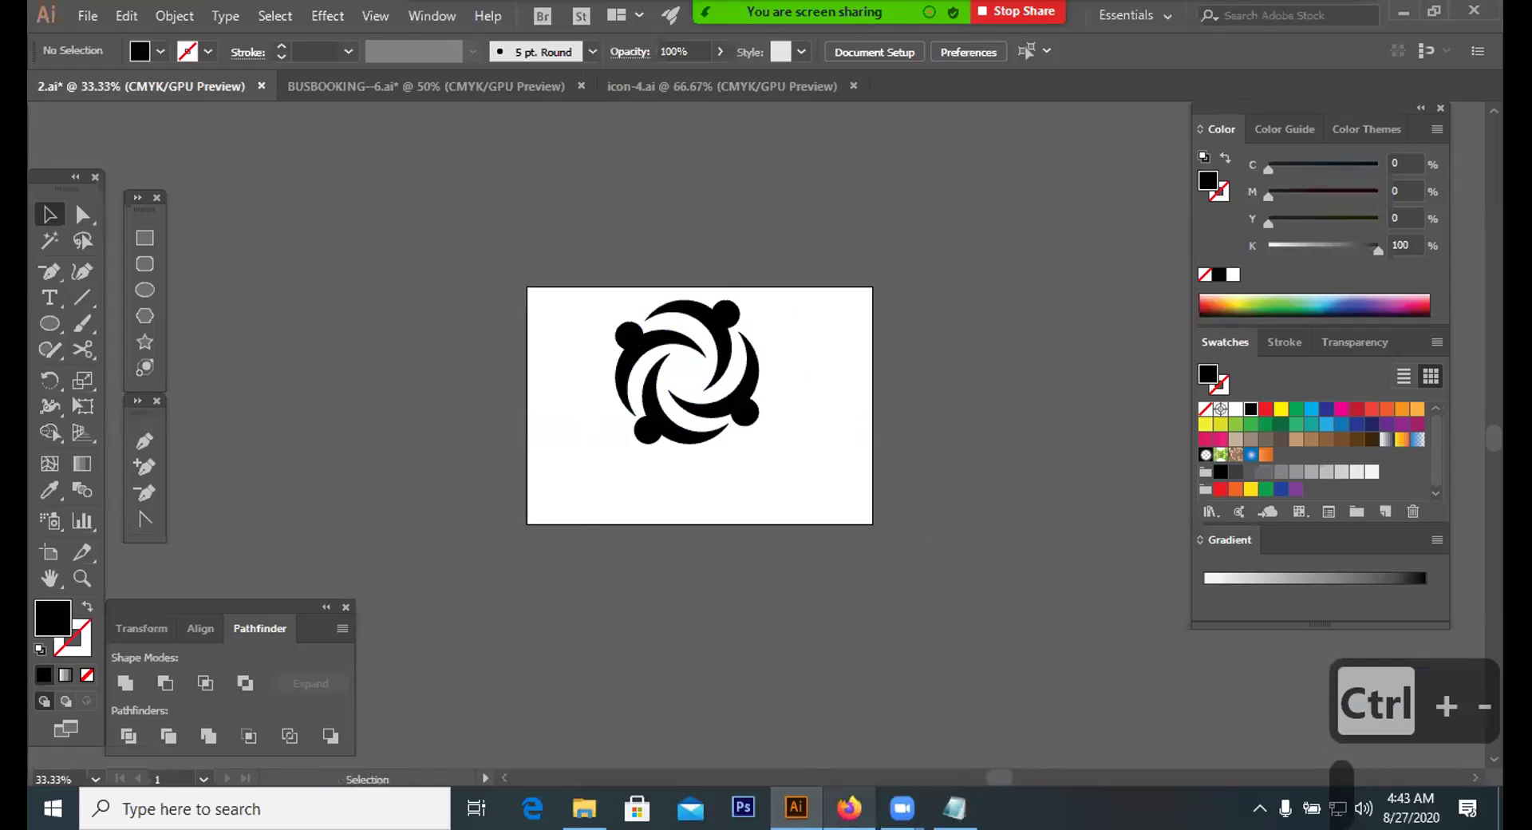
Switch to the Design a Logo contest in Firefox and examine the Katy Teen & Family Counseling entries
mouse_move(850, 807)
left_click(846, 703)
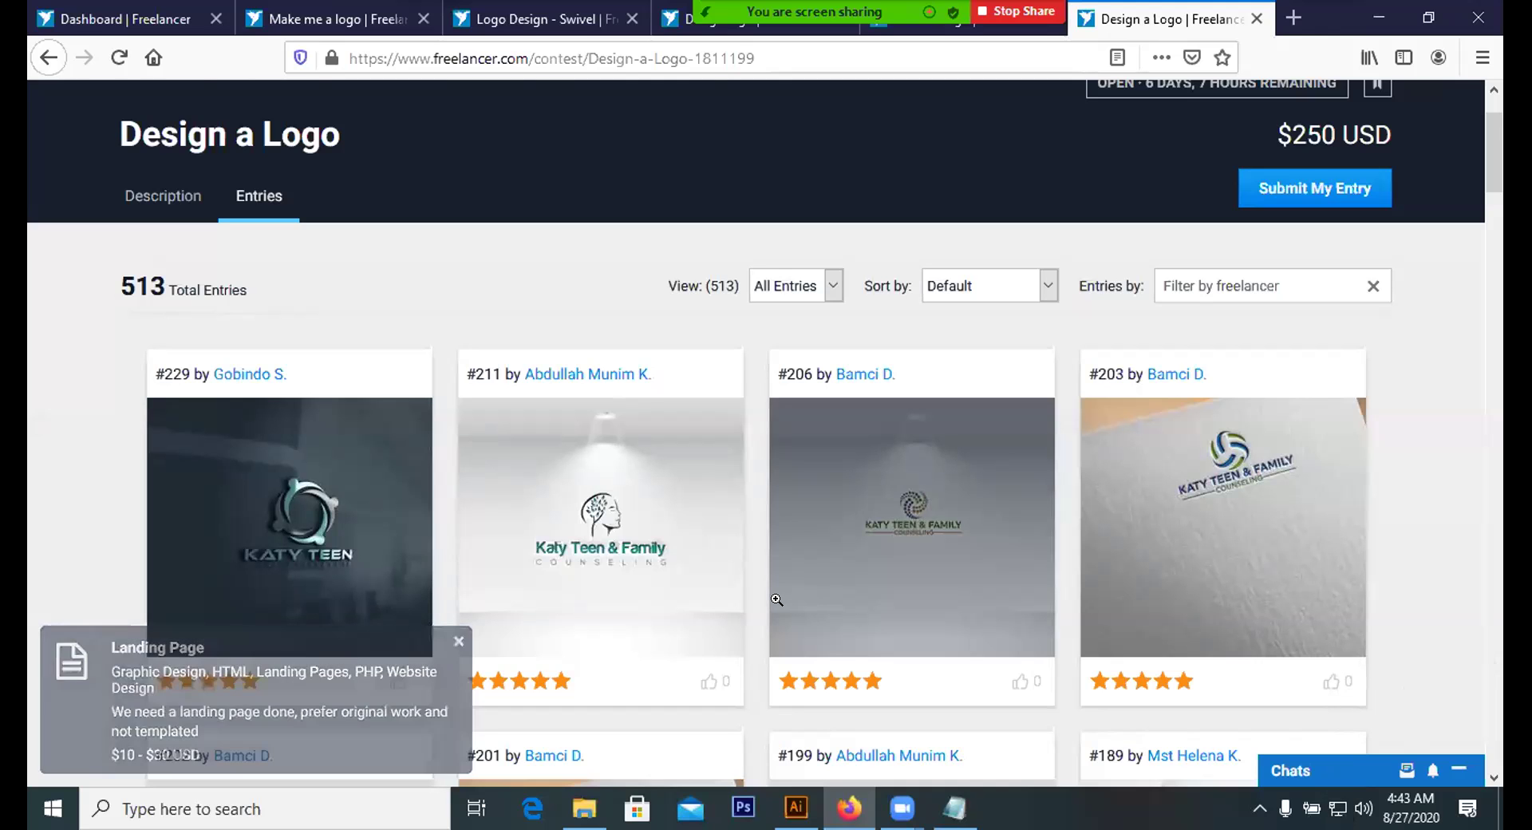
scroll(779, 604, "down", 2)
scroll(780, 605, "down", 2)
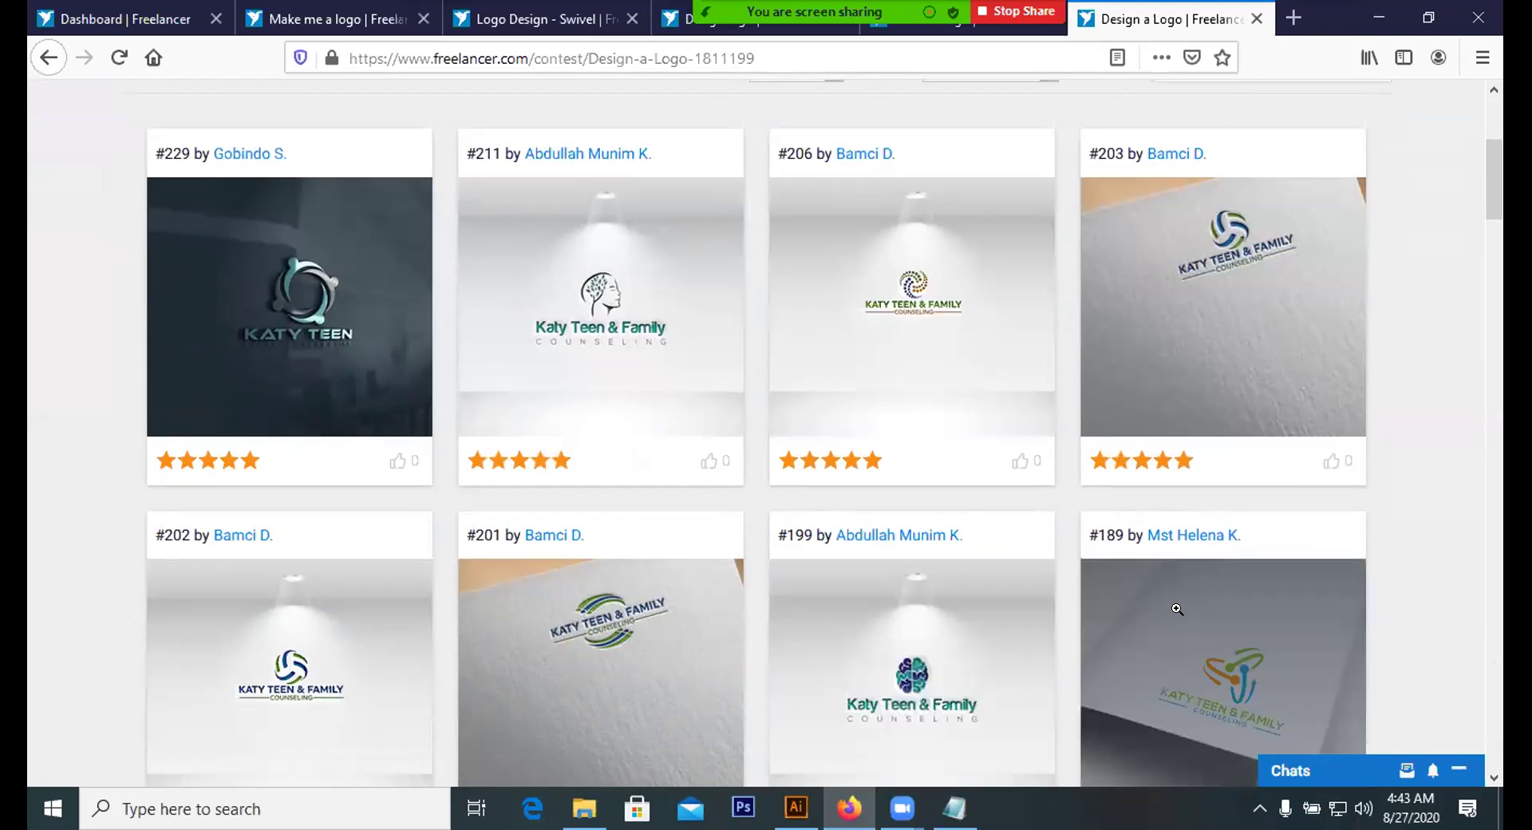
Switch to Illustrator, shrink the circular logo to about a quarter of the artboard's height and move it to the artboard's upper-right corner
scroll(1178, 609, "down", 4)
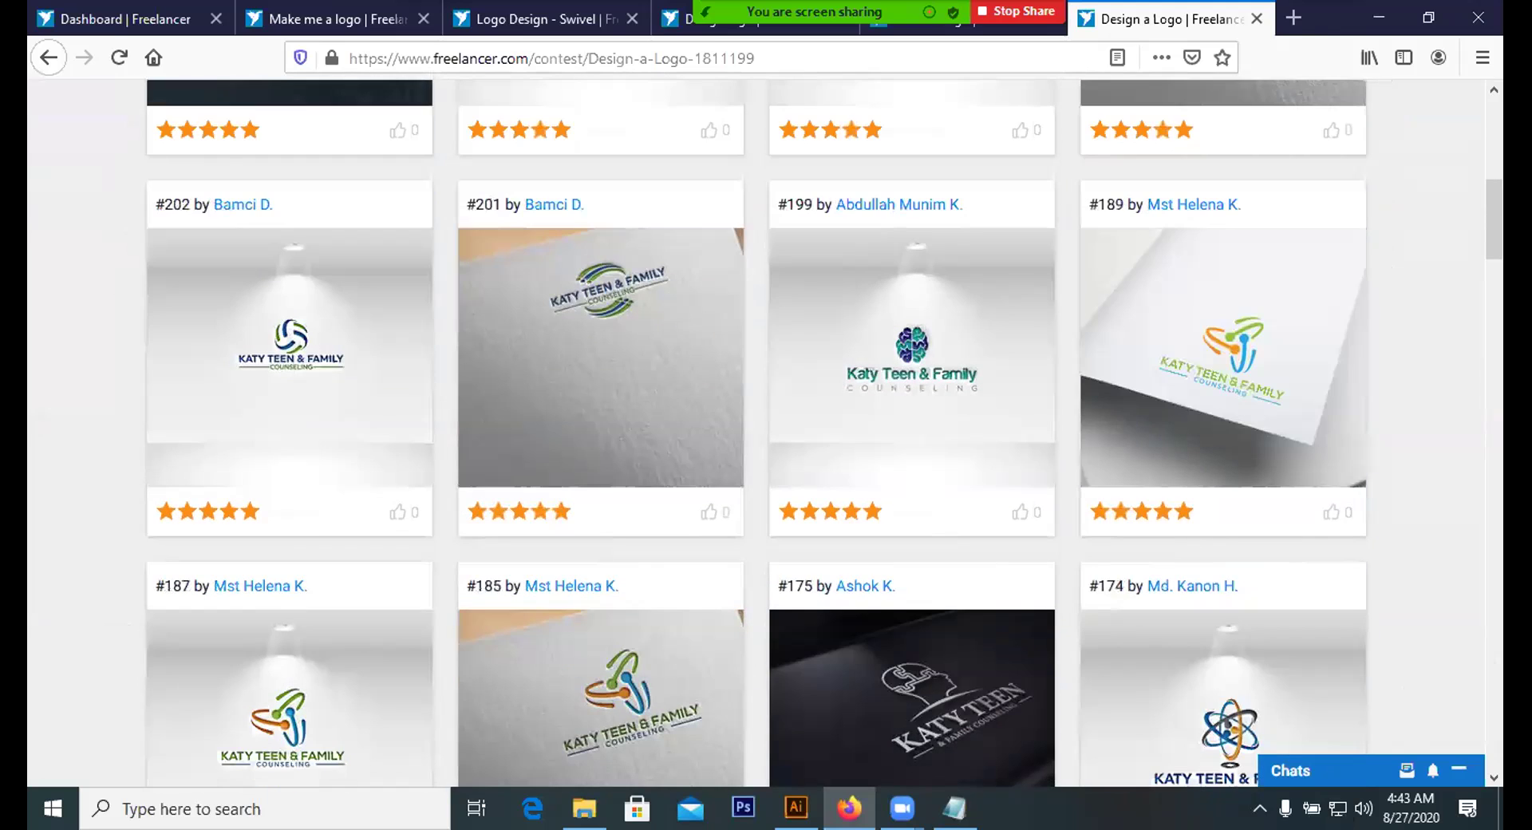
mouse_move(795, 808)
key("alt+Tab")
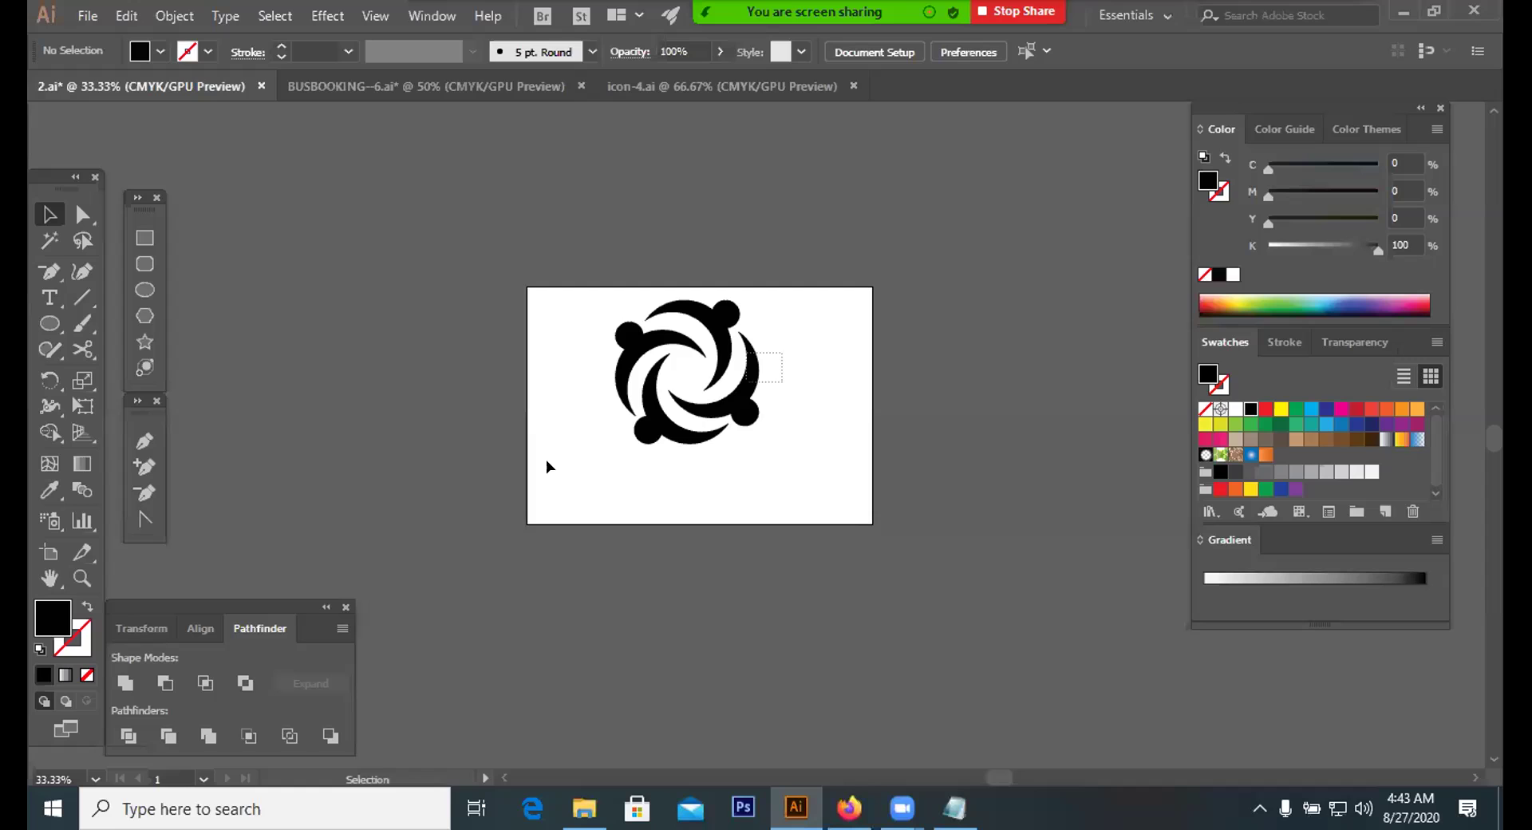
left_click_drag(764, 444, 879, 331)
right_click(688, 389)
left_click(764, 521)
left_click(718, 410)
left_click(774, 419)
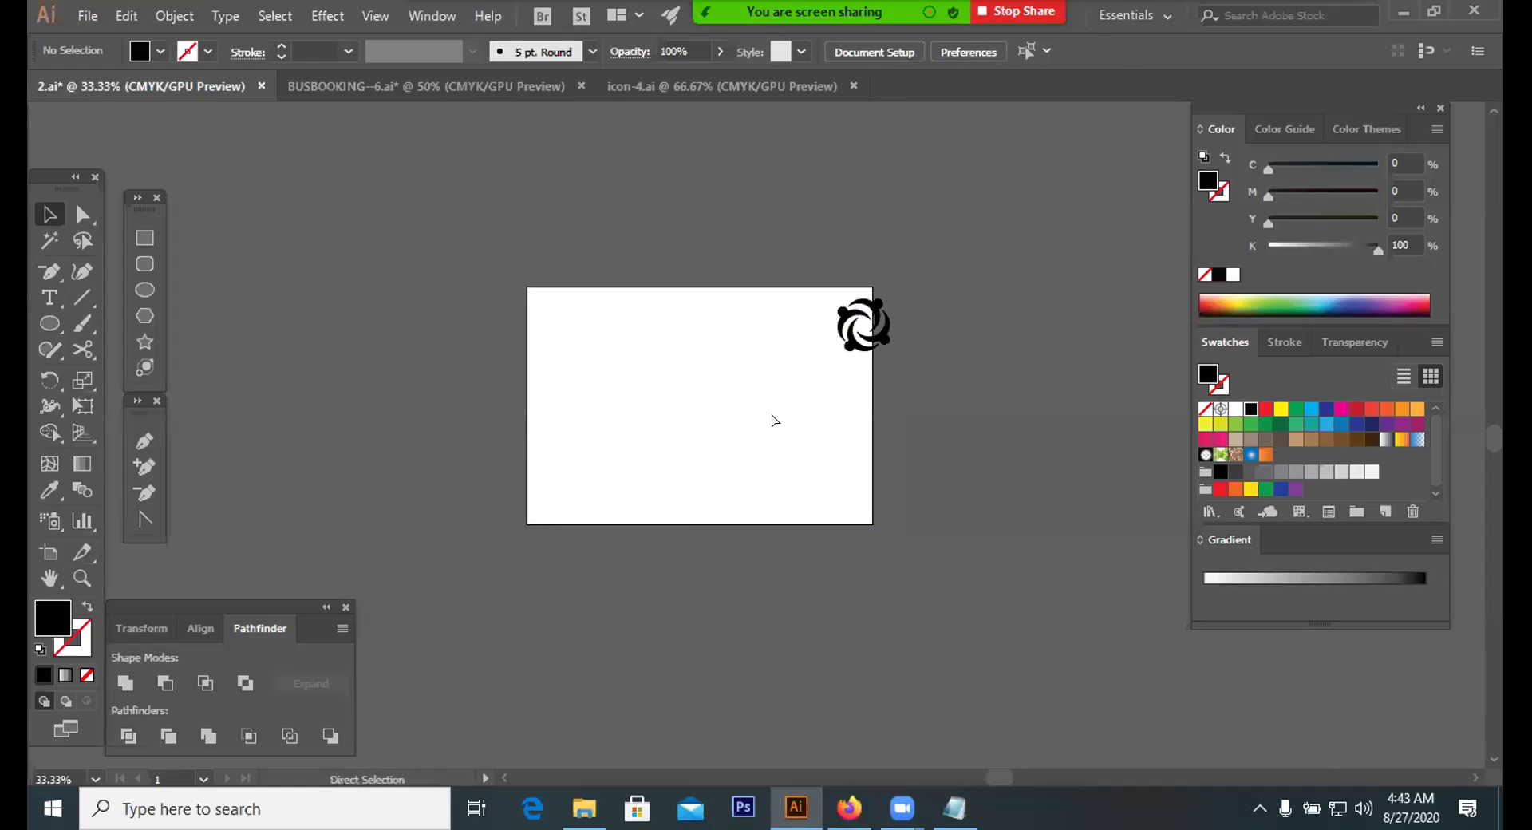
Draw an open two-point curve bulging to the left near the artboard's centre with the Pen tool
key("ctrl+equal")
key("ctrl+equal")
key("space")
left_click_drag(745, 399, 770, 506)
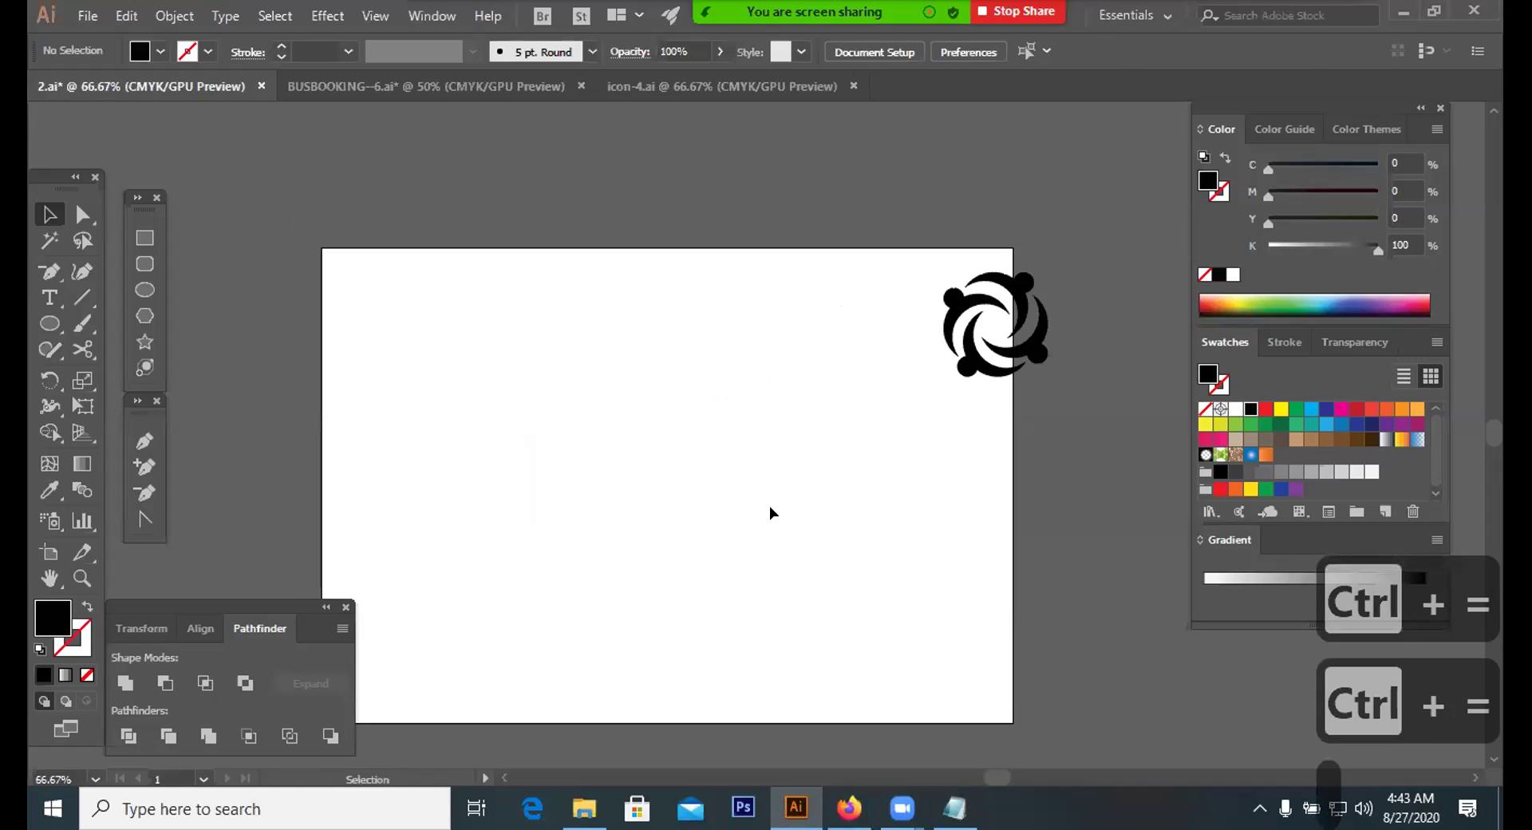
left_click(145, 441)
left_click_drag(649, 471, 630, 430)
key("ctrl+z")
left_click(702, 516)
left_click_drag(695, 324, 745, 292)
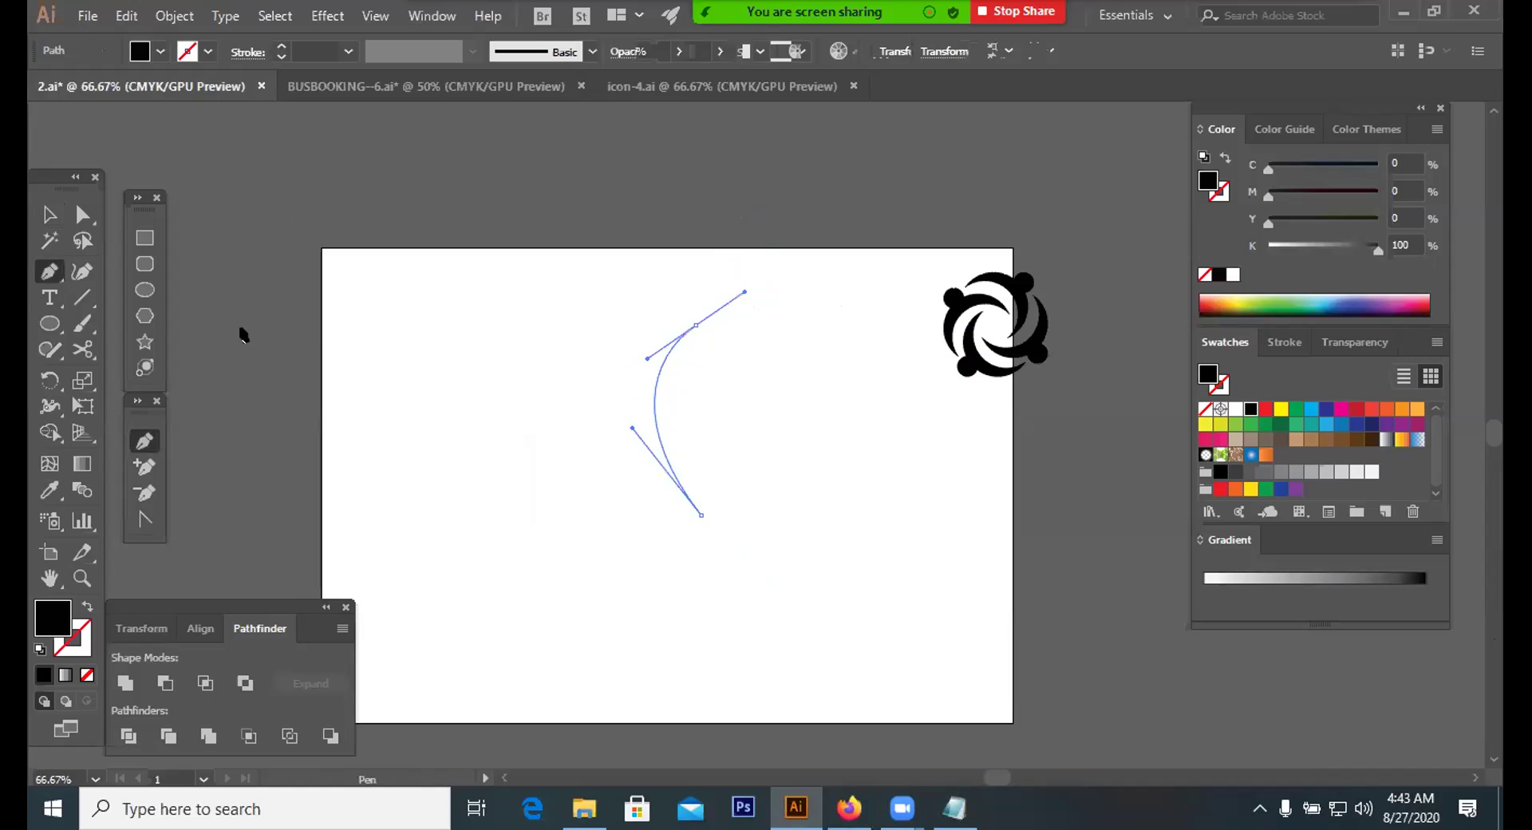
Give the new curve a 20 pt black stroke and no fill
left_click(772, 413, "ctrl")
key("v")
left_click(679, 415)
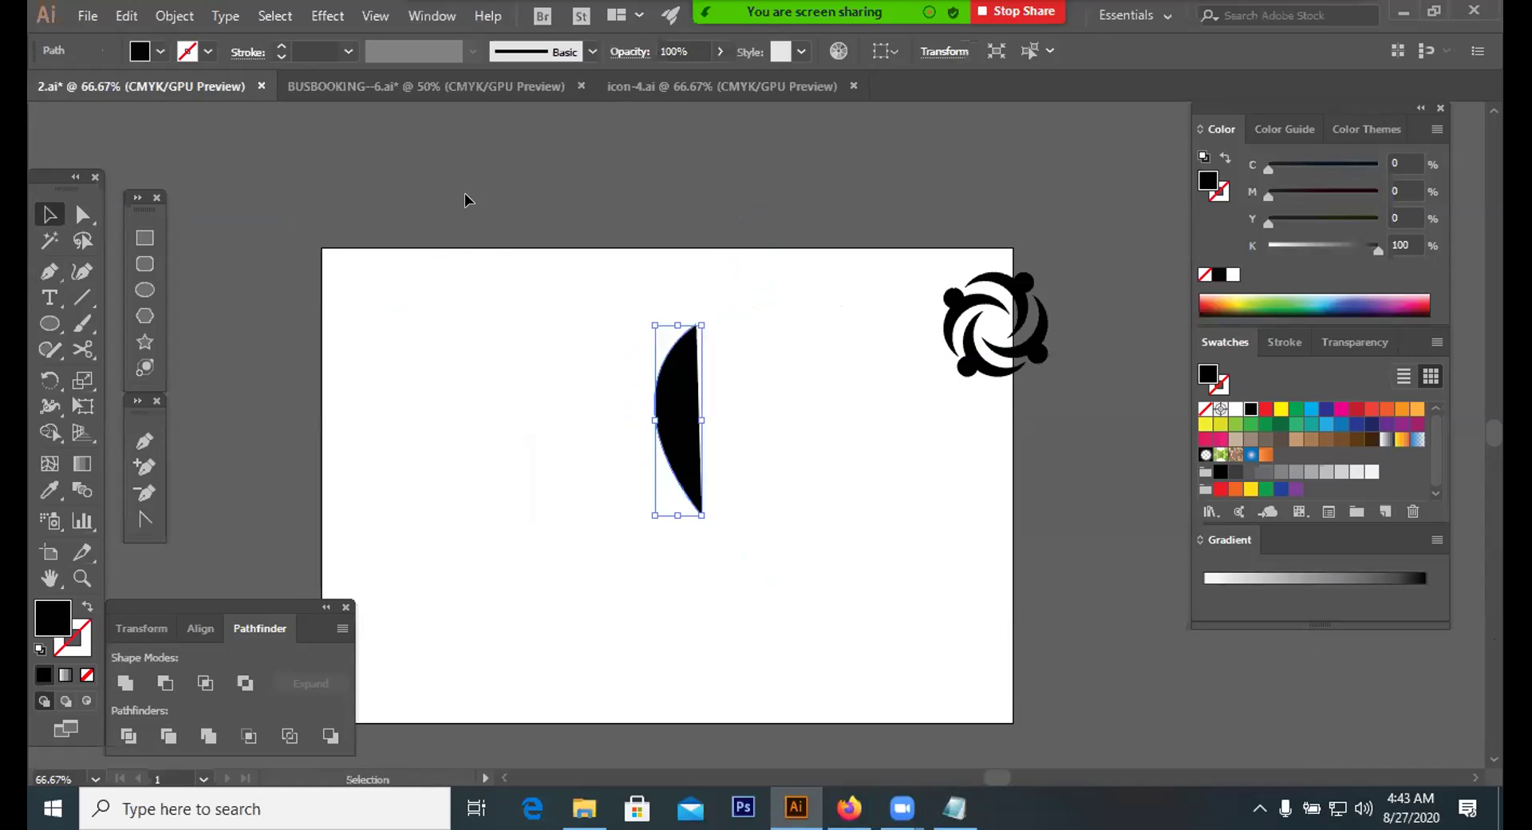
key("ctrl+z")
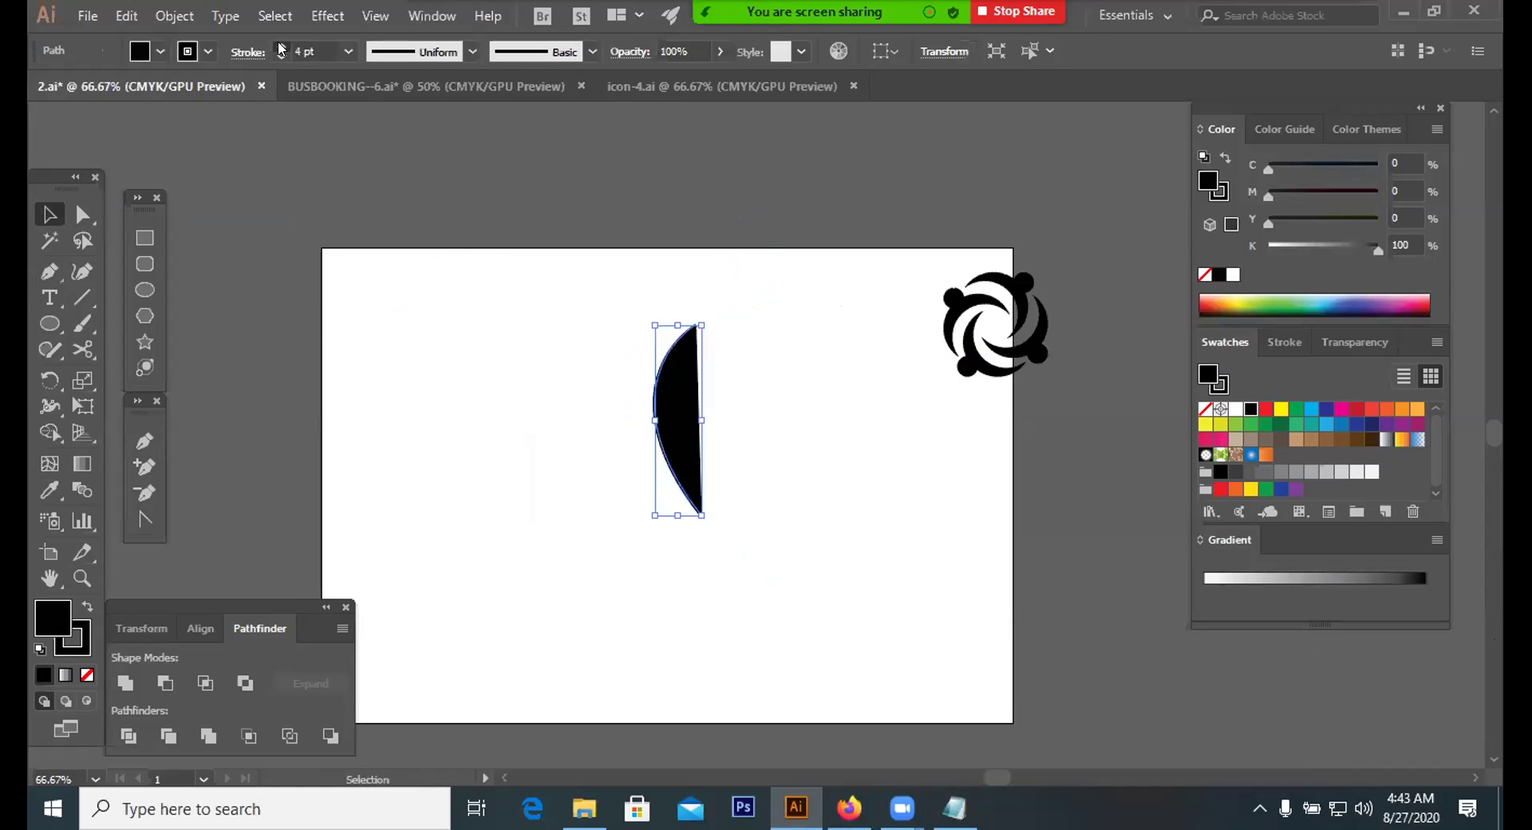
left_click(281, 46)
left_click(281, 46)
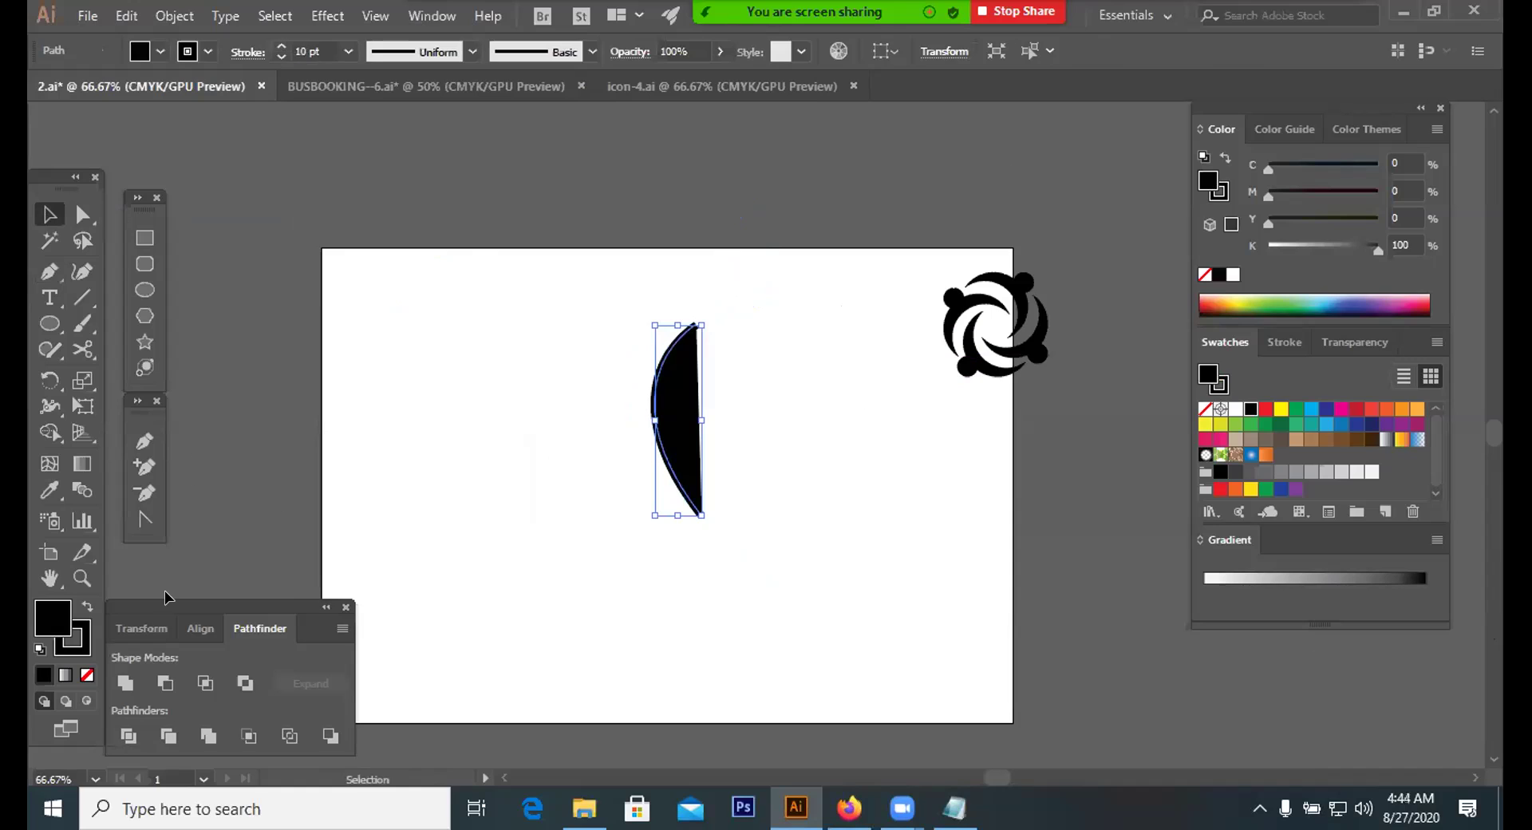
left_click(87, 675)
left_click(776, 409)
left_click(681, 343)
left_click(279, 44)
left_click(342, 54)
left_click(528, 195)
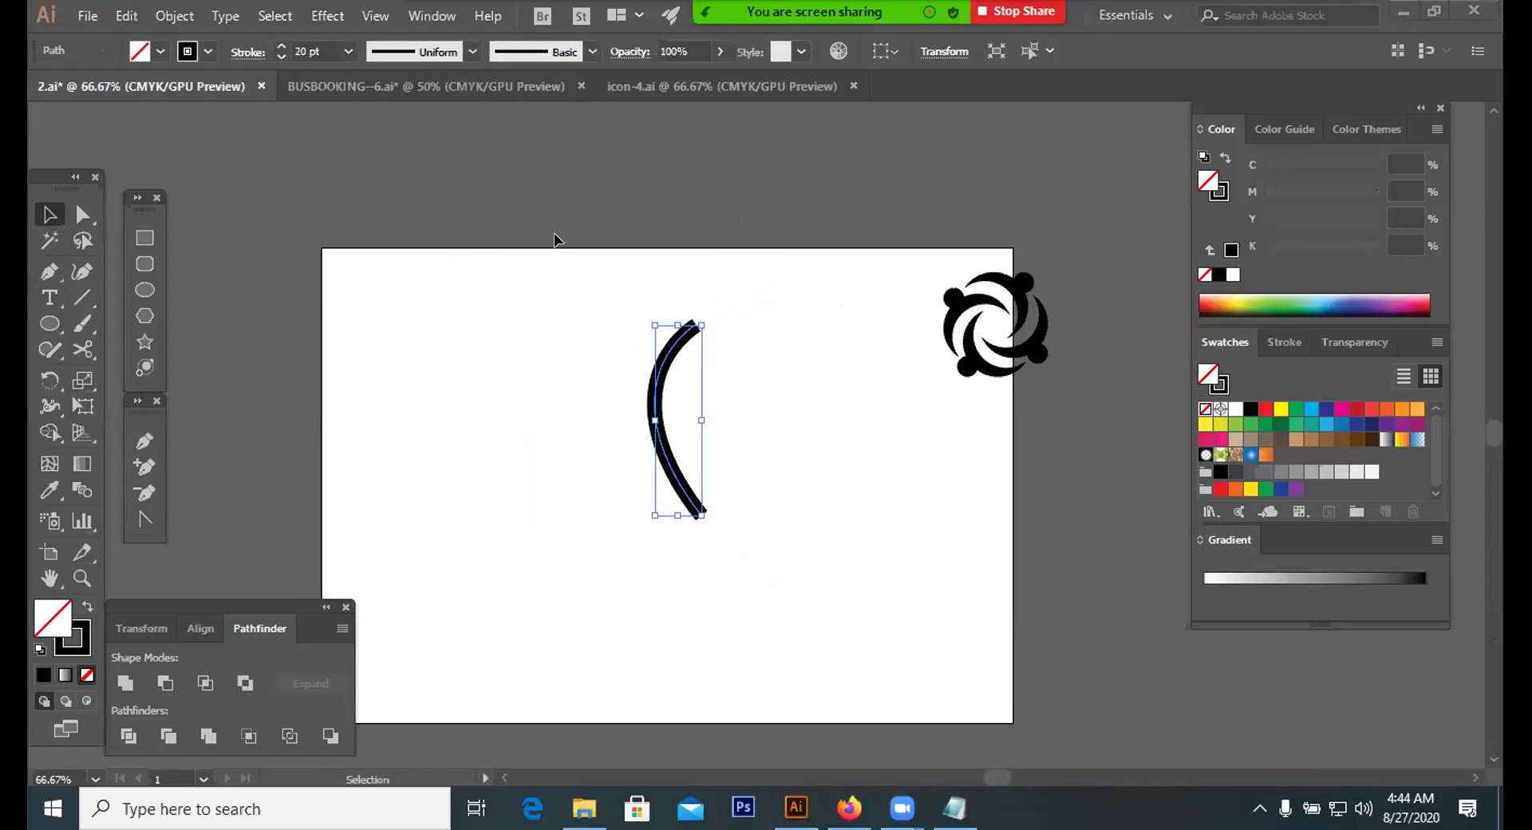
Apply the triangular tapered width profile to the curve and set its stroke to a round cap and round join
left_click(471, 52)
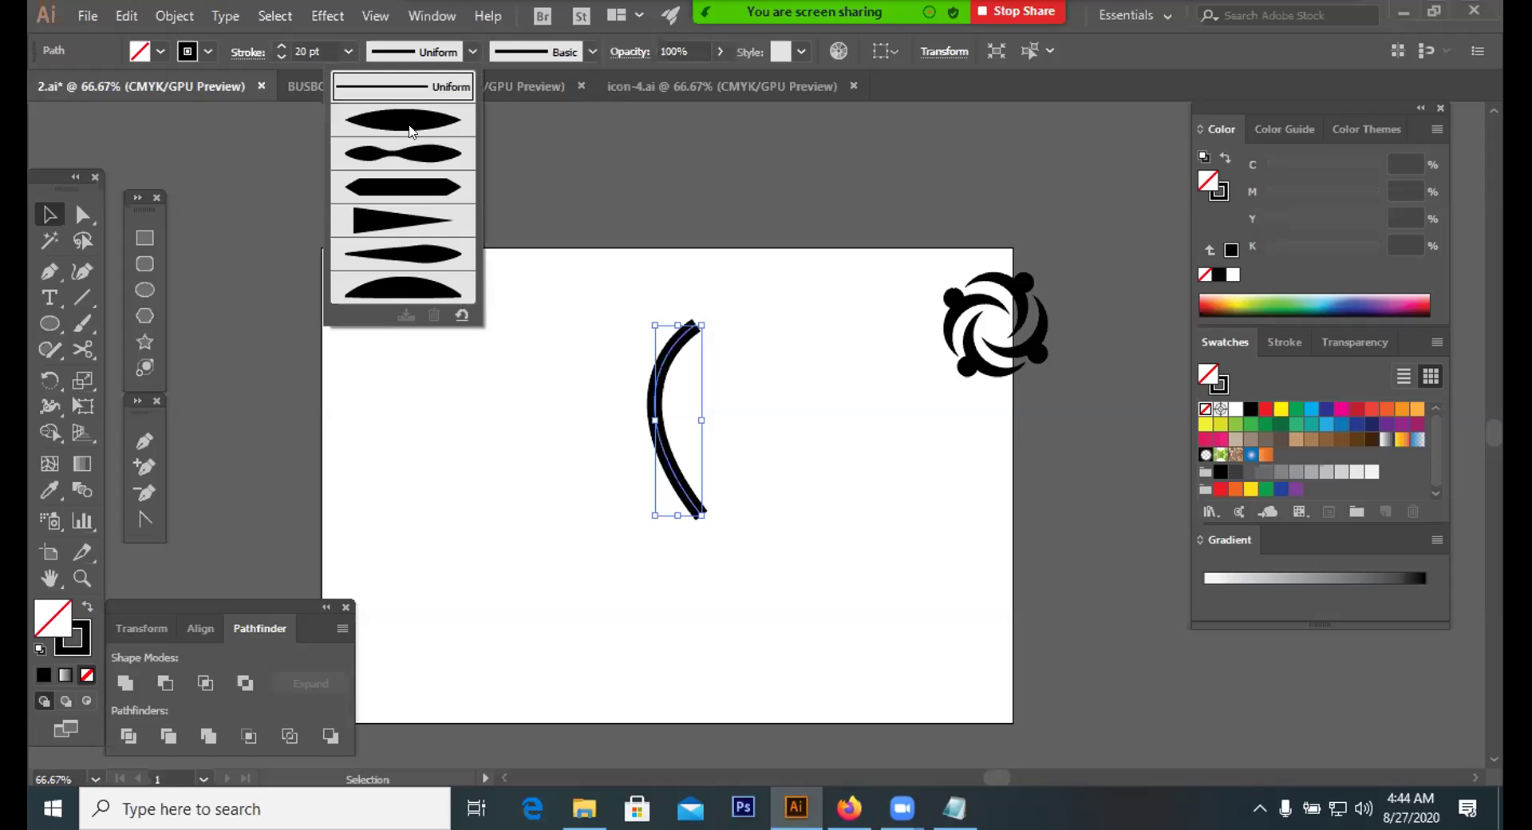
left_click(769, 399)
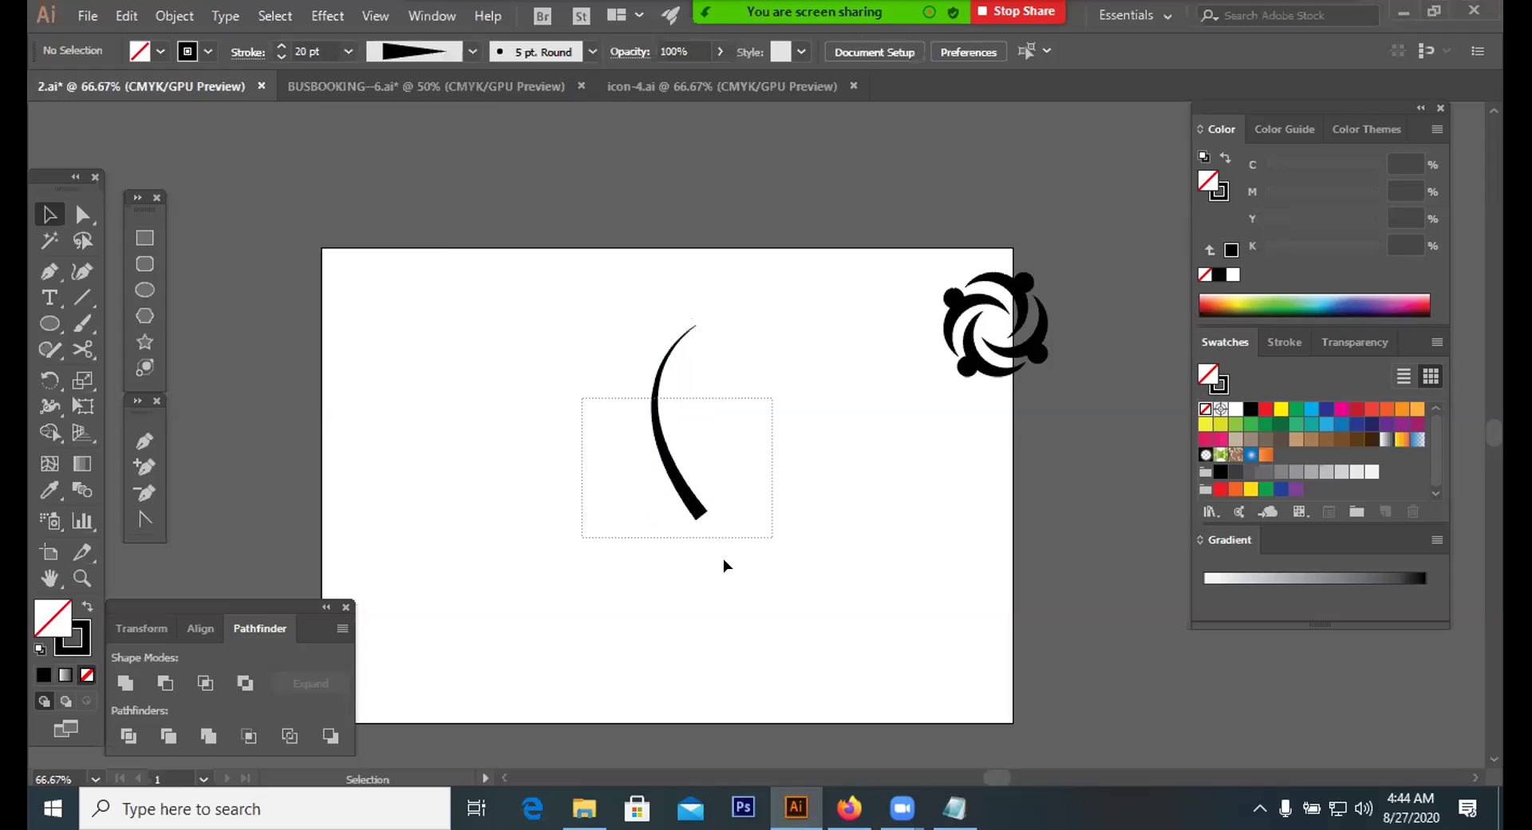
key("ctrl+a")
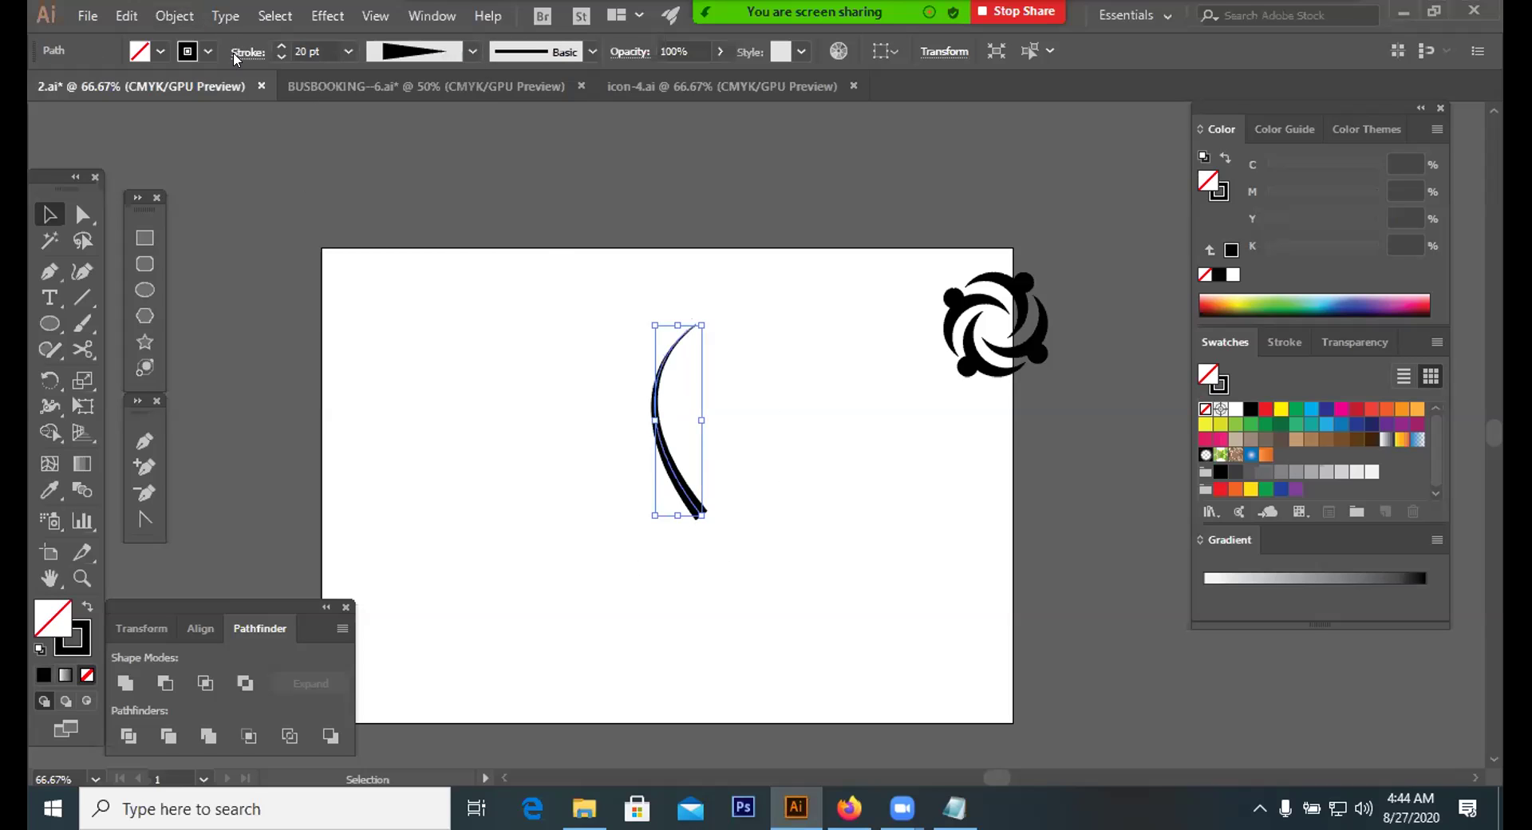
left_click(235, 53)
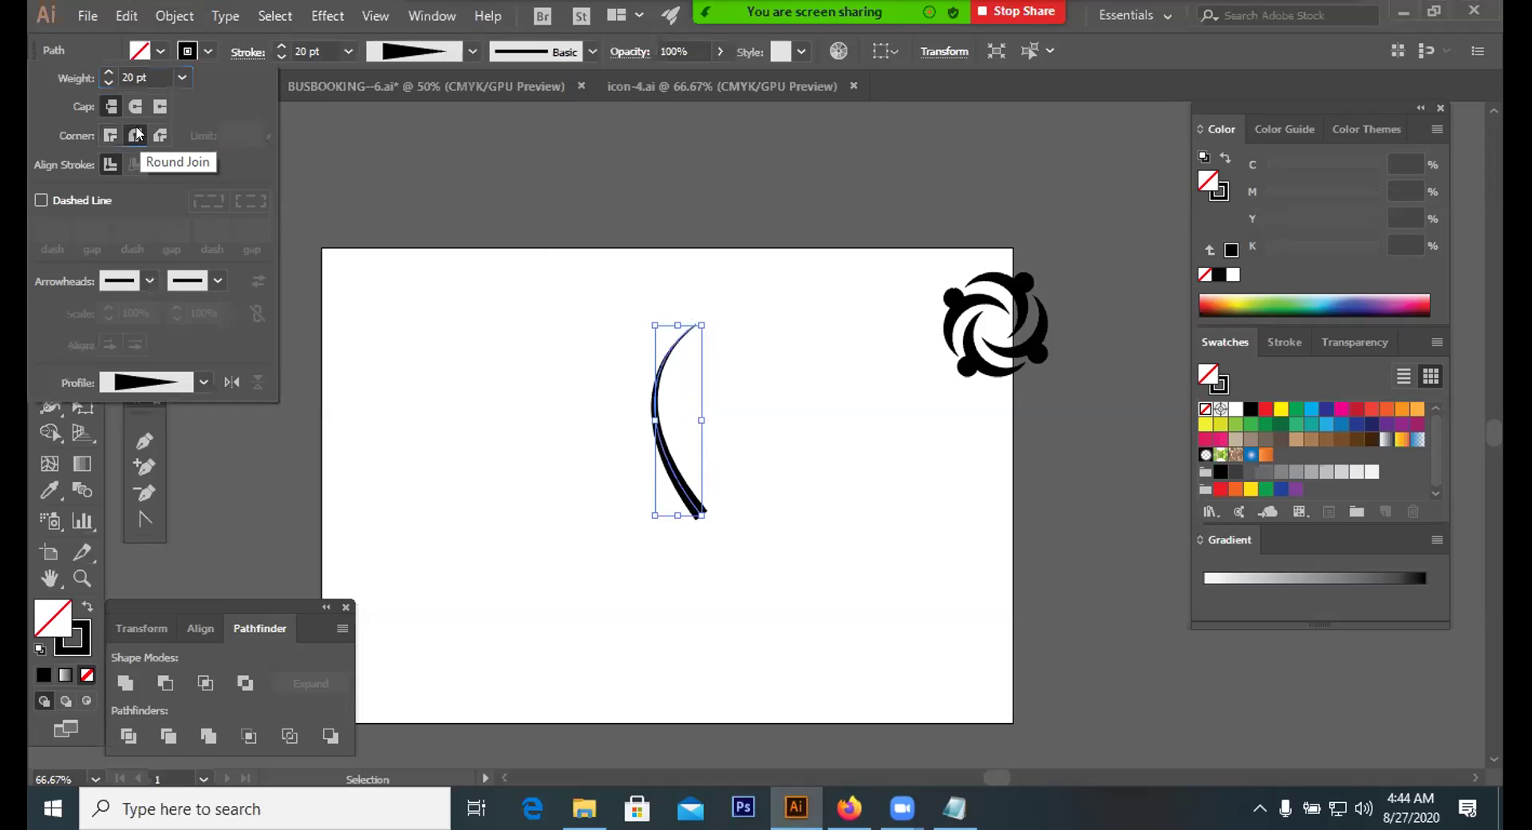
left_click(137, 134)
left_click(135, 106)
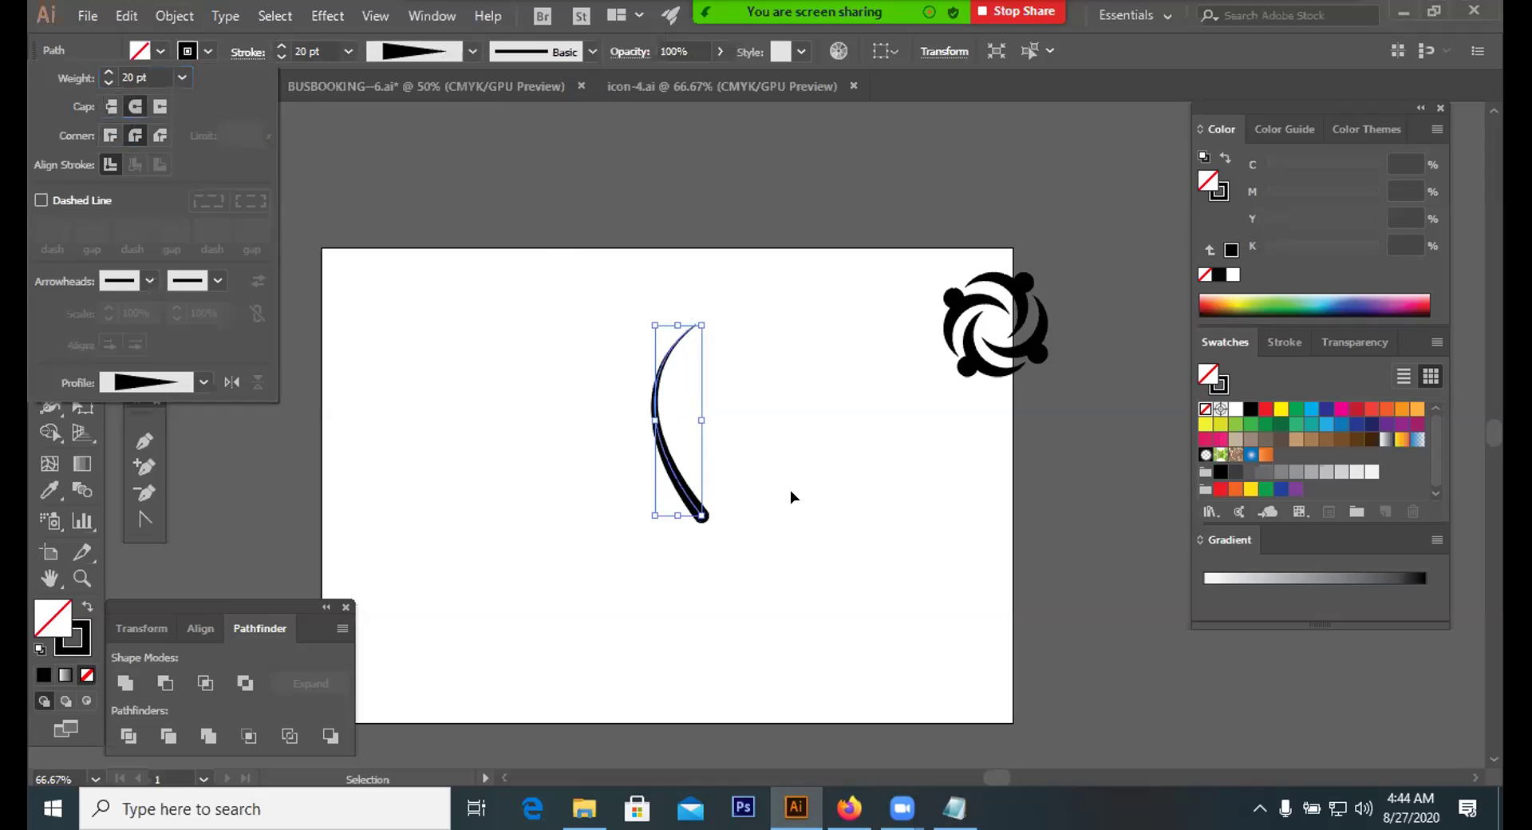
left_click(812, 597)
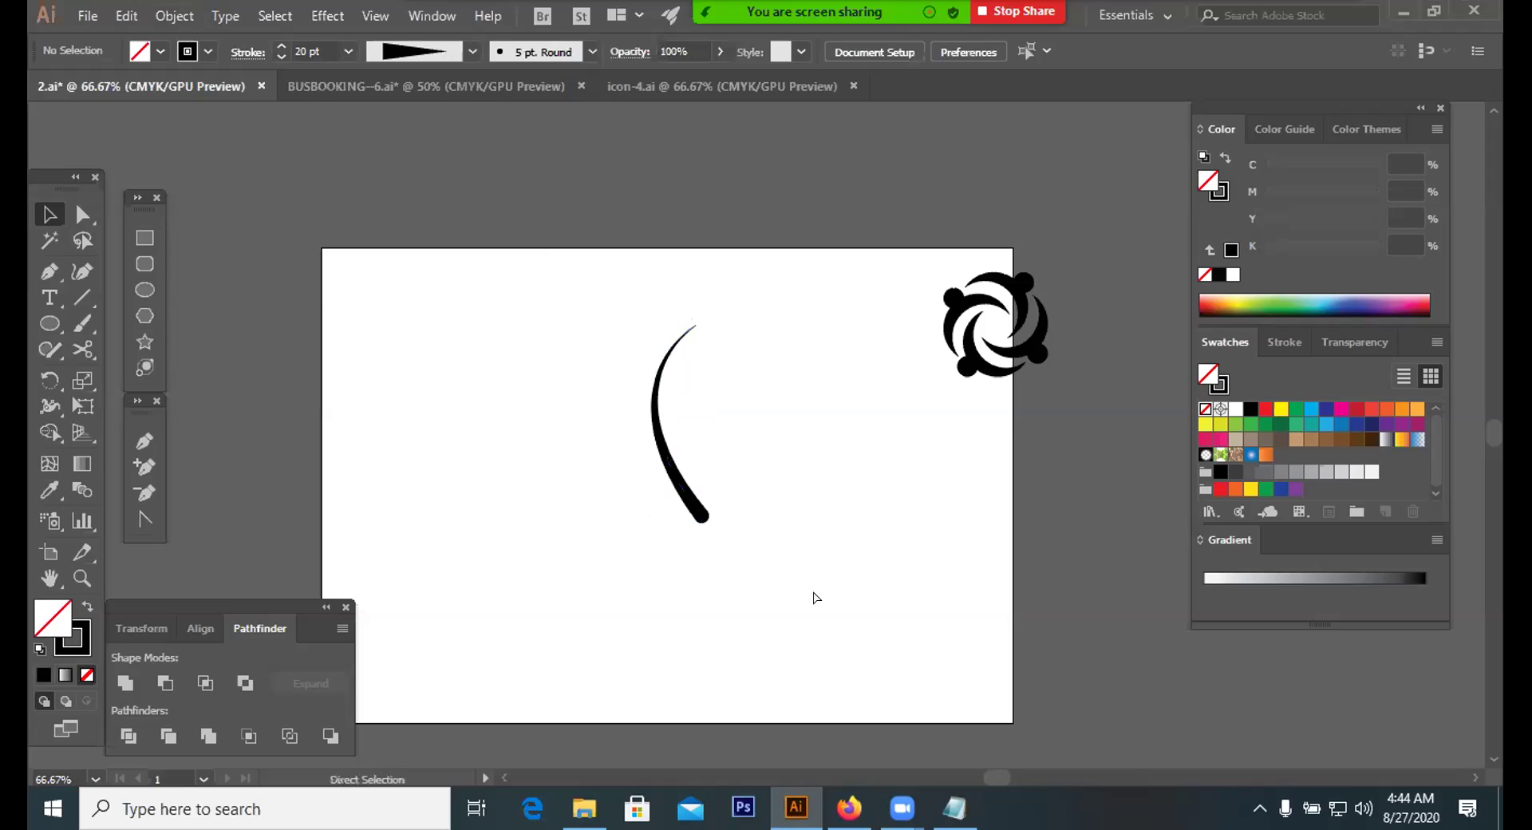
Increase the tapered curve's stroke weight to 36 pt
key("ctrl+equal")
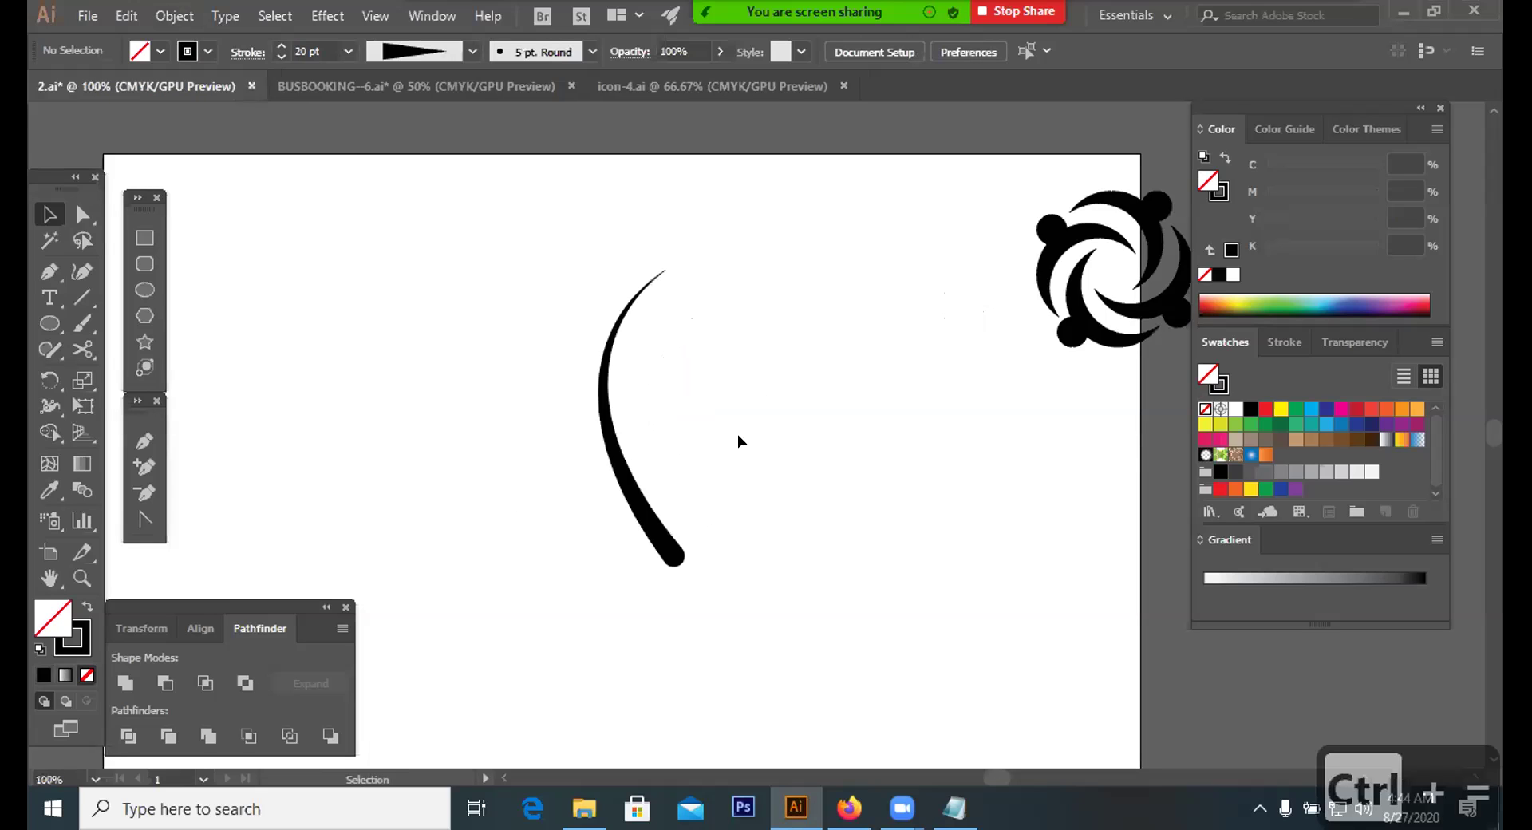
left_click_drag(738, 435, 395, 218)
left_click(280, 45)
left_click(281, 46)
left_click(280, 46)
left_click(280, 46)
left_click(867, 581)
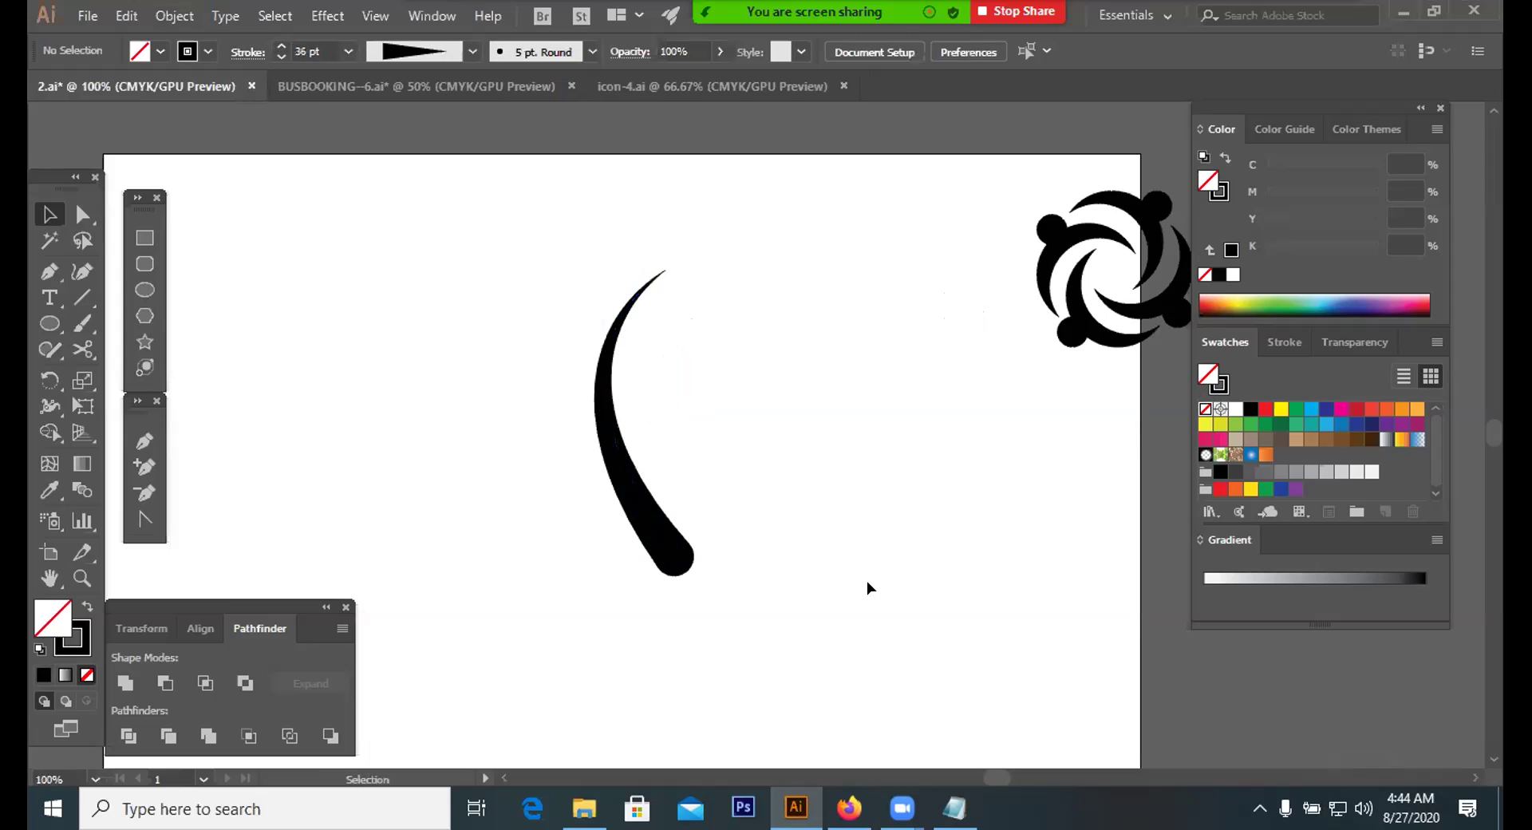
Place a copy of the tapered curve to its left, rotate it slightly clockwise and shift it upward
mouse_move(661, 547)
left_mouse_down()
mouse_move(688, 490)
mouse_move(580, 503)
mouse_move(576, 469)
left_mouse_up()
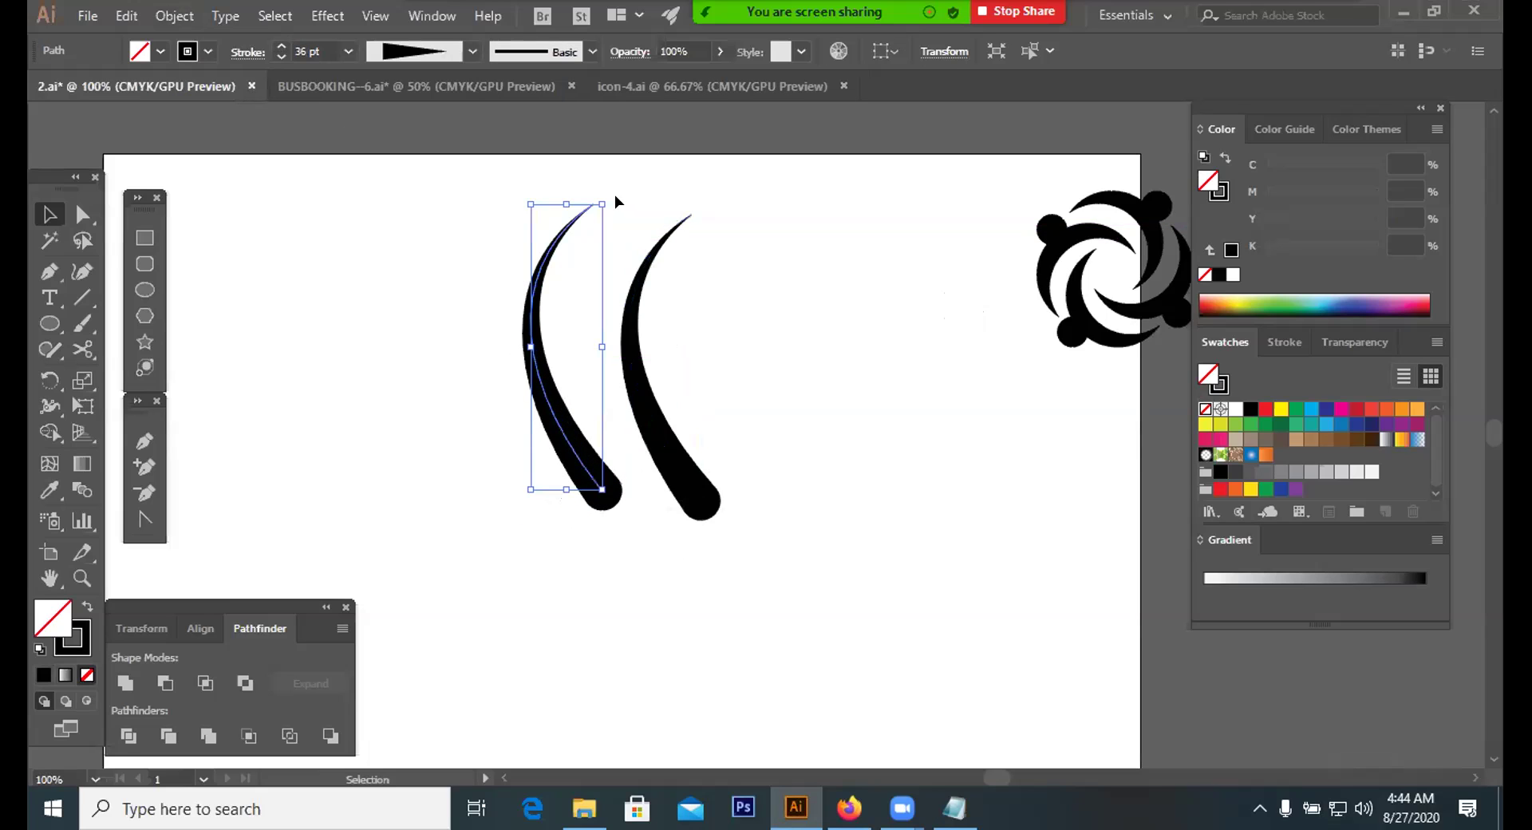
left_click_drag(620, 200, 639, 210)
left_click_drag(564, 413, 576, 373)
left_click(785, 434)
left_click(706, 515)
left_click(791, 571)
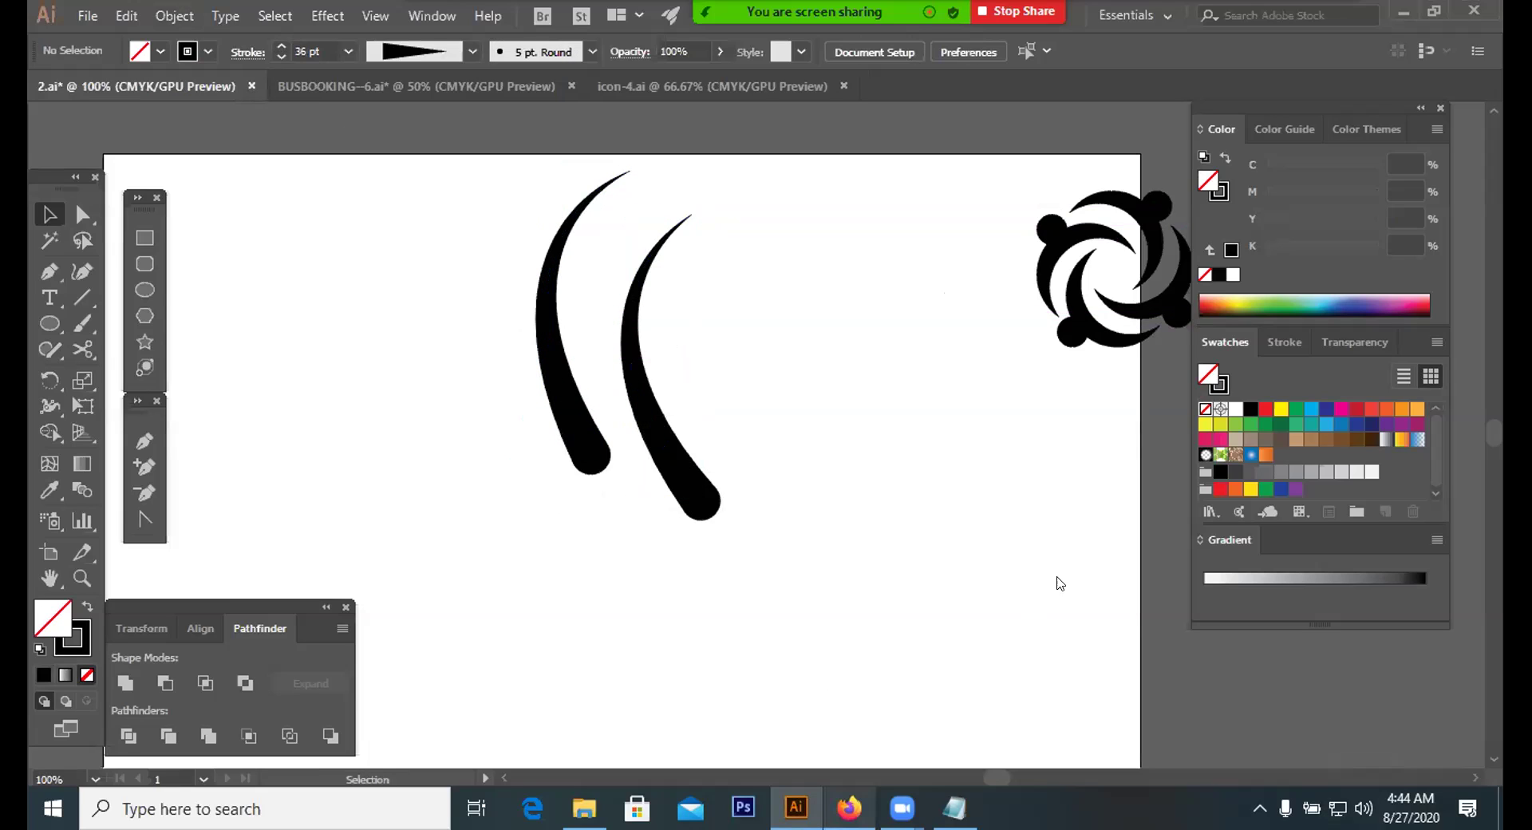
Switch to the contest in Firefox and open entry #189 to examine its three-colour figure logo
key("alt+Tab")
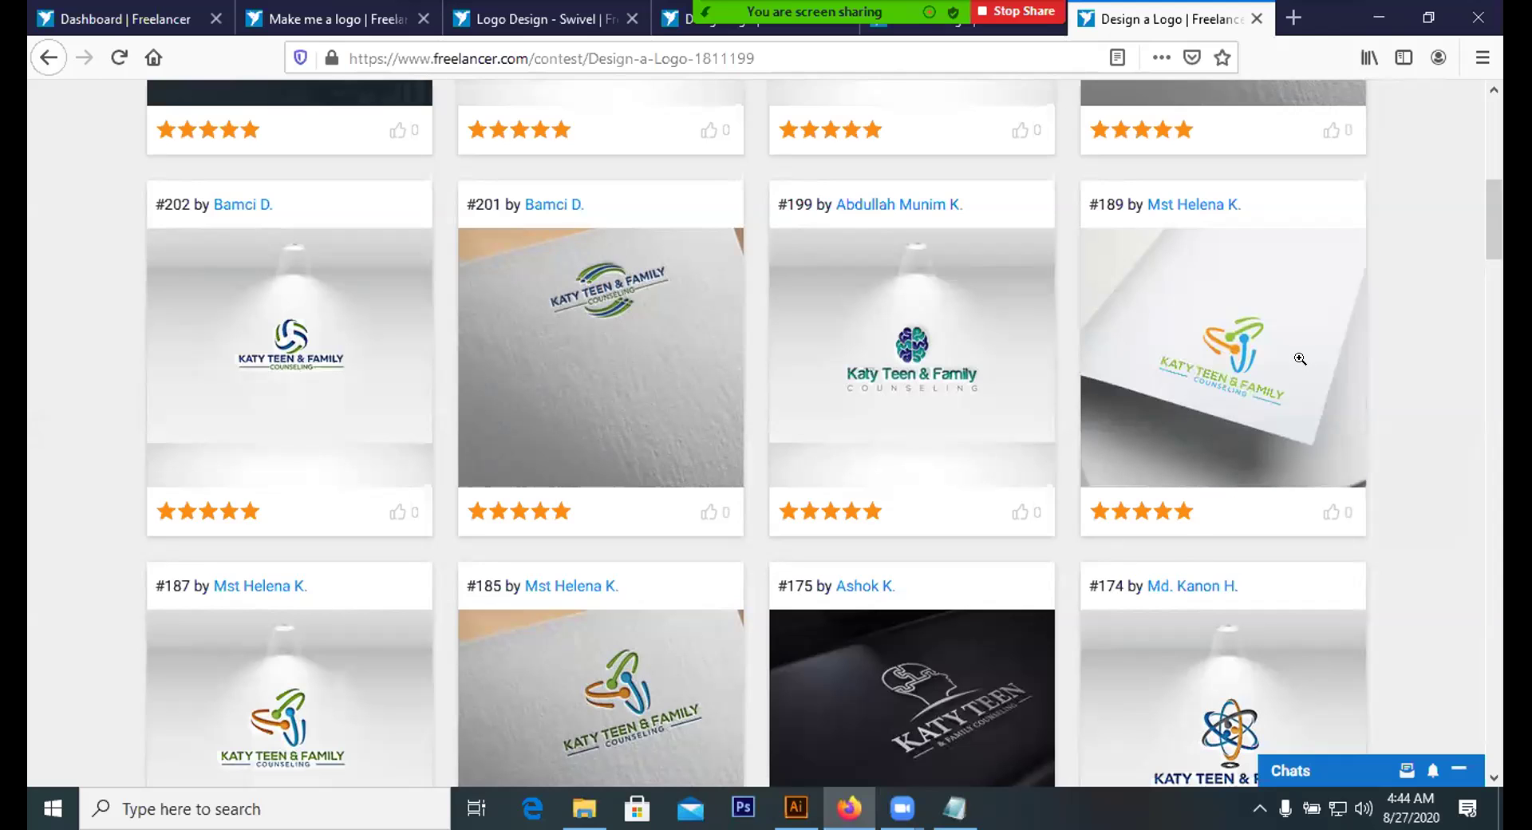
left_click(1300, 357)
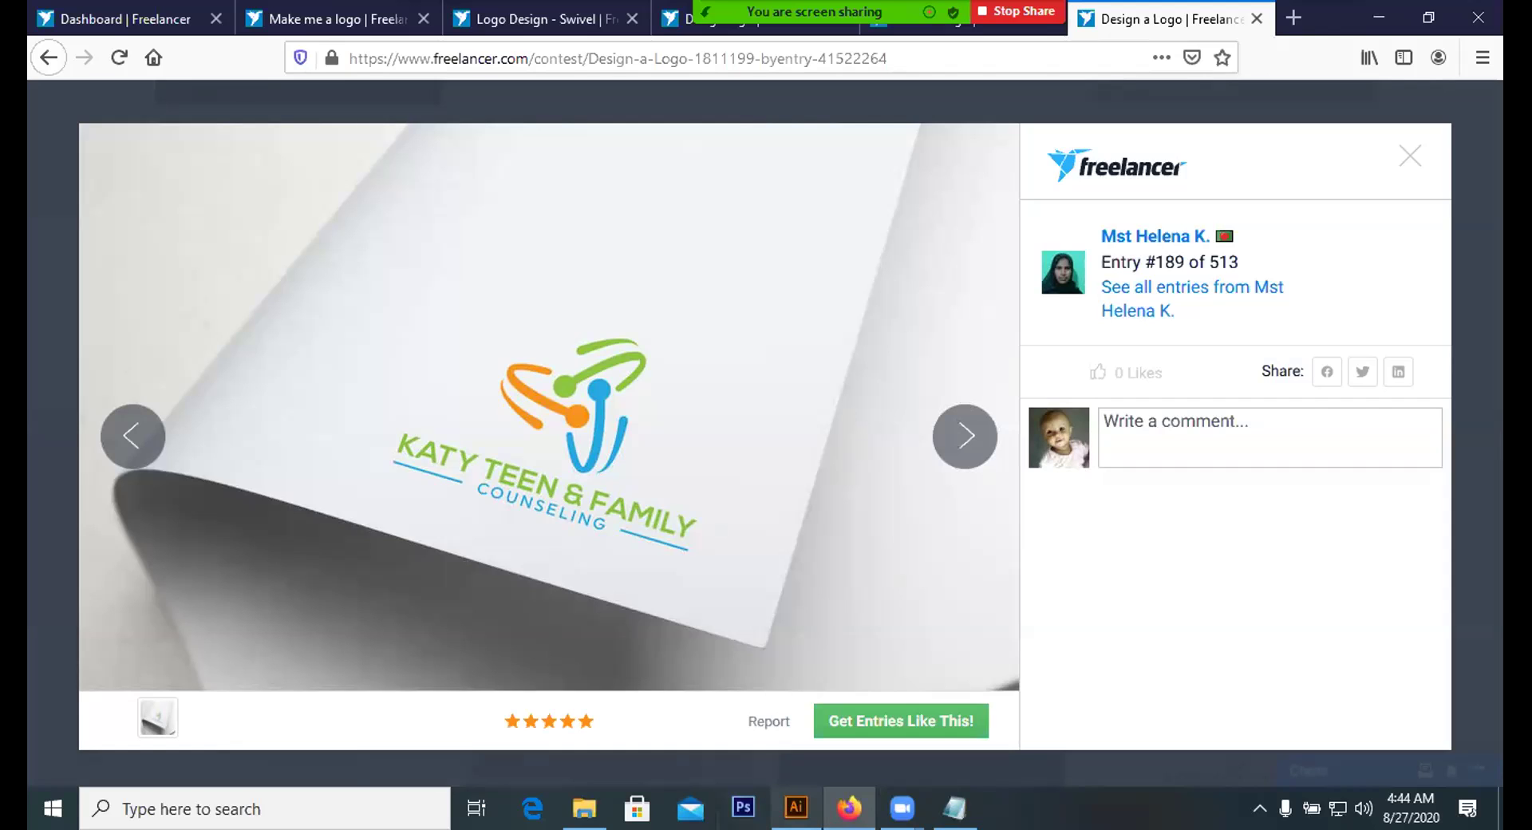
Return to Illustrator and delete the rotated left-hand curve
left_click(83, 214)
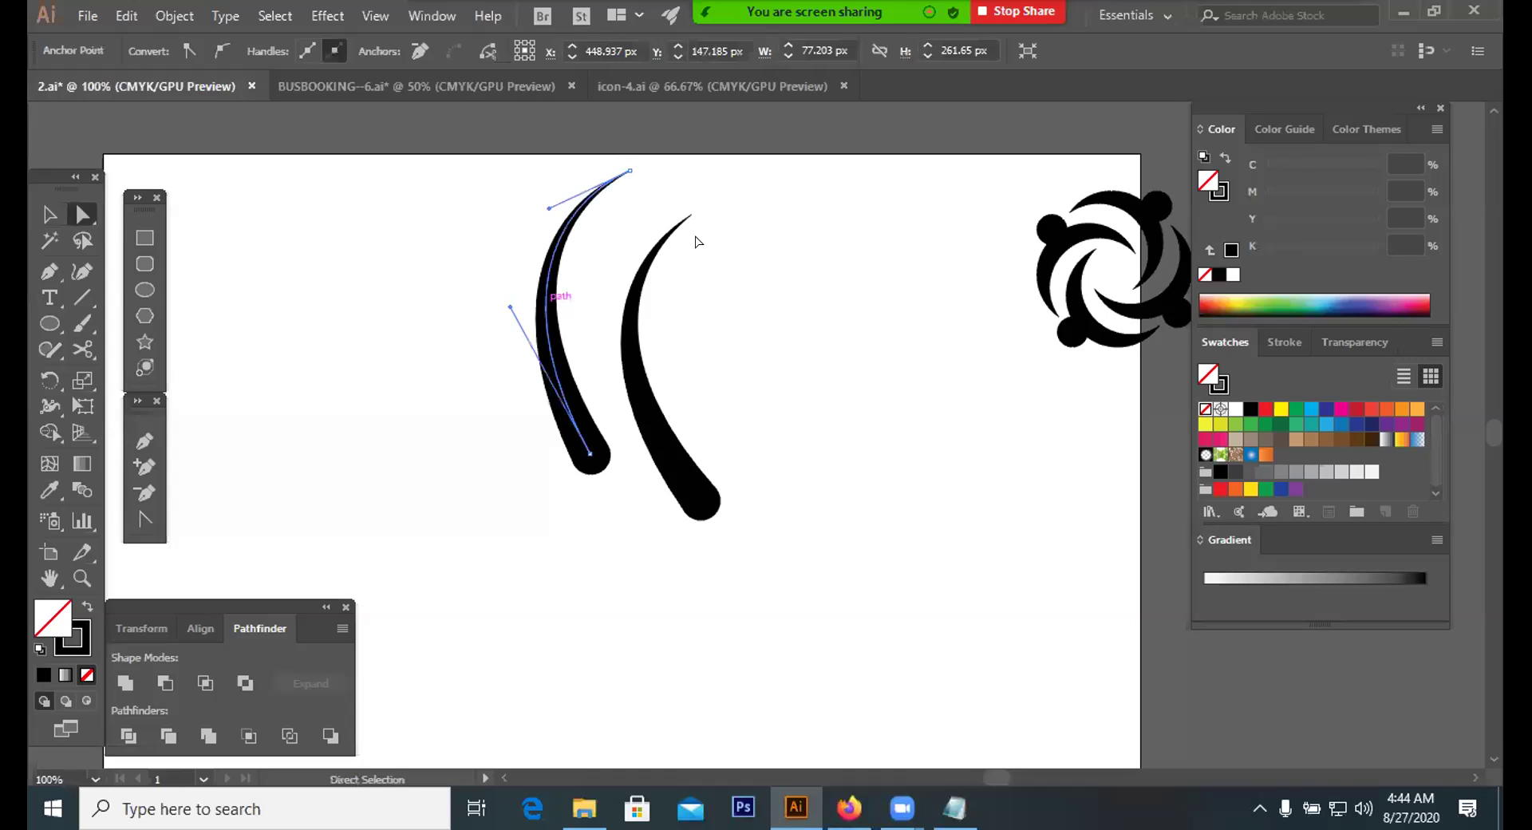
key("BackSpace")
key("BackSpace")
Bend the remaining curve into a hook by moving its thin upper end down to the right and adjusting its direction handle
left_click_drag(691, 214, 750, 346)
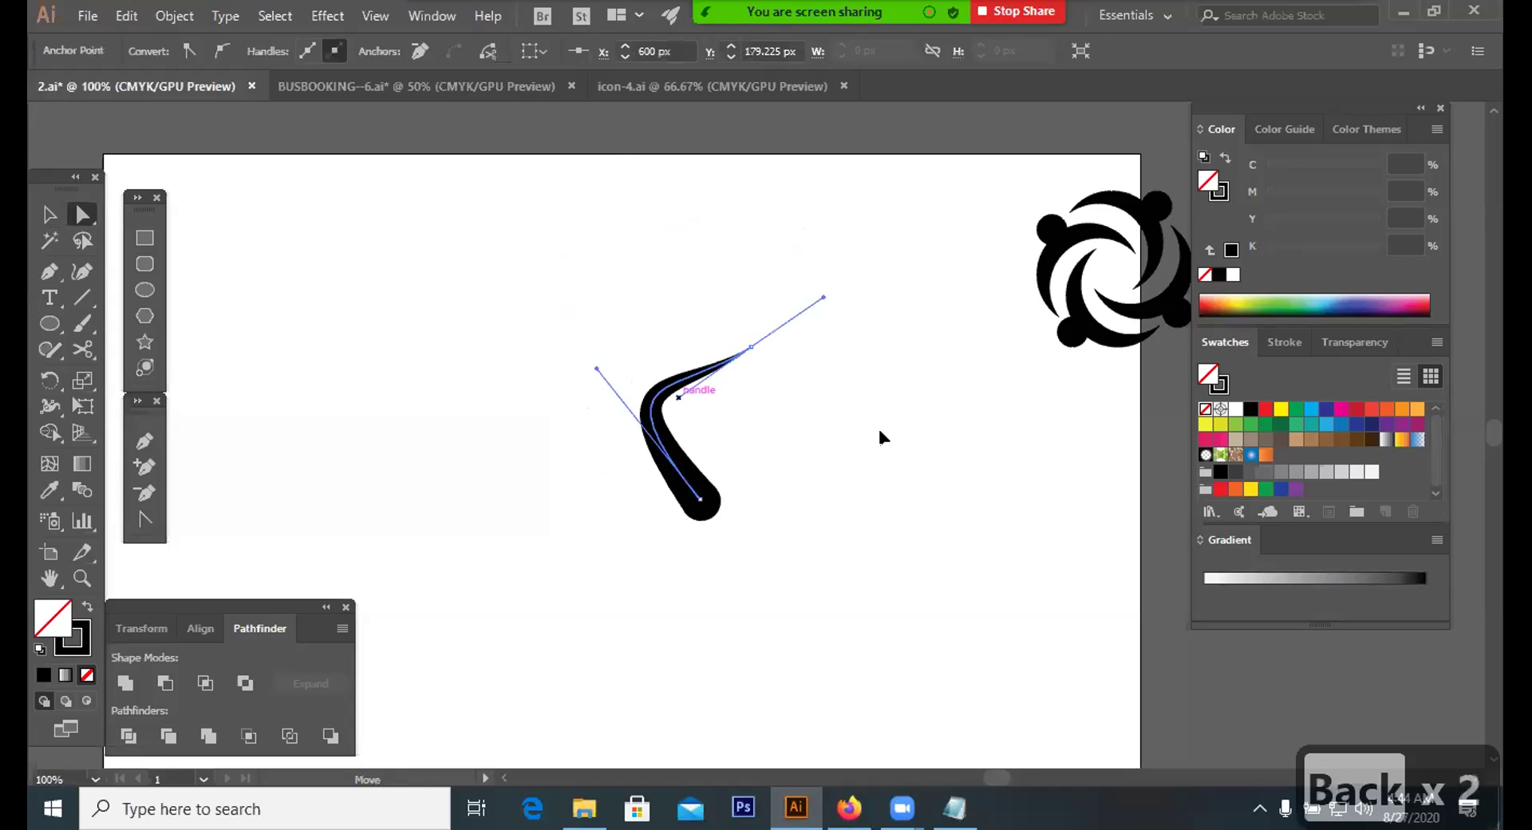
left_click(783, 356)
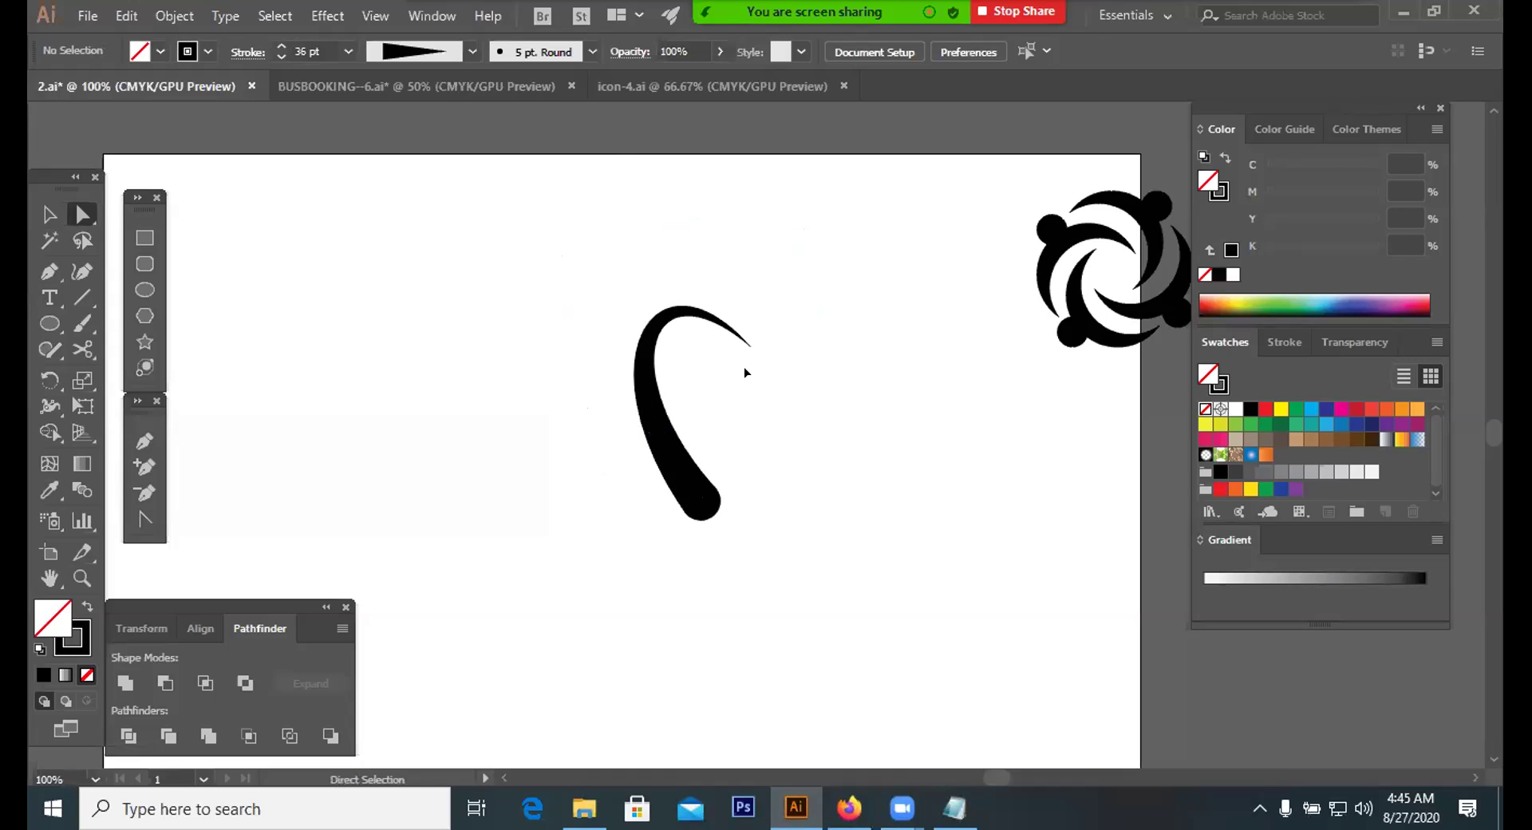
left_click(747, 339)
left_click_drag(747, 338, 750, 386)
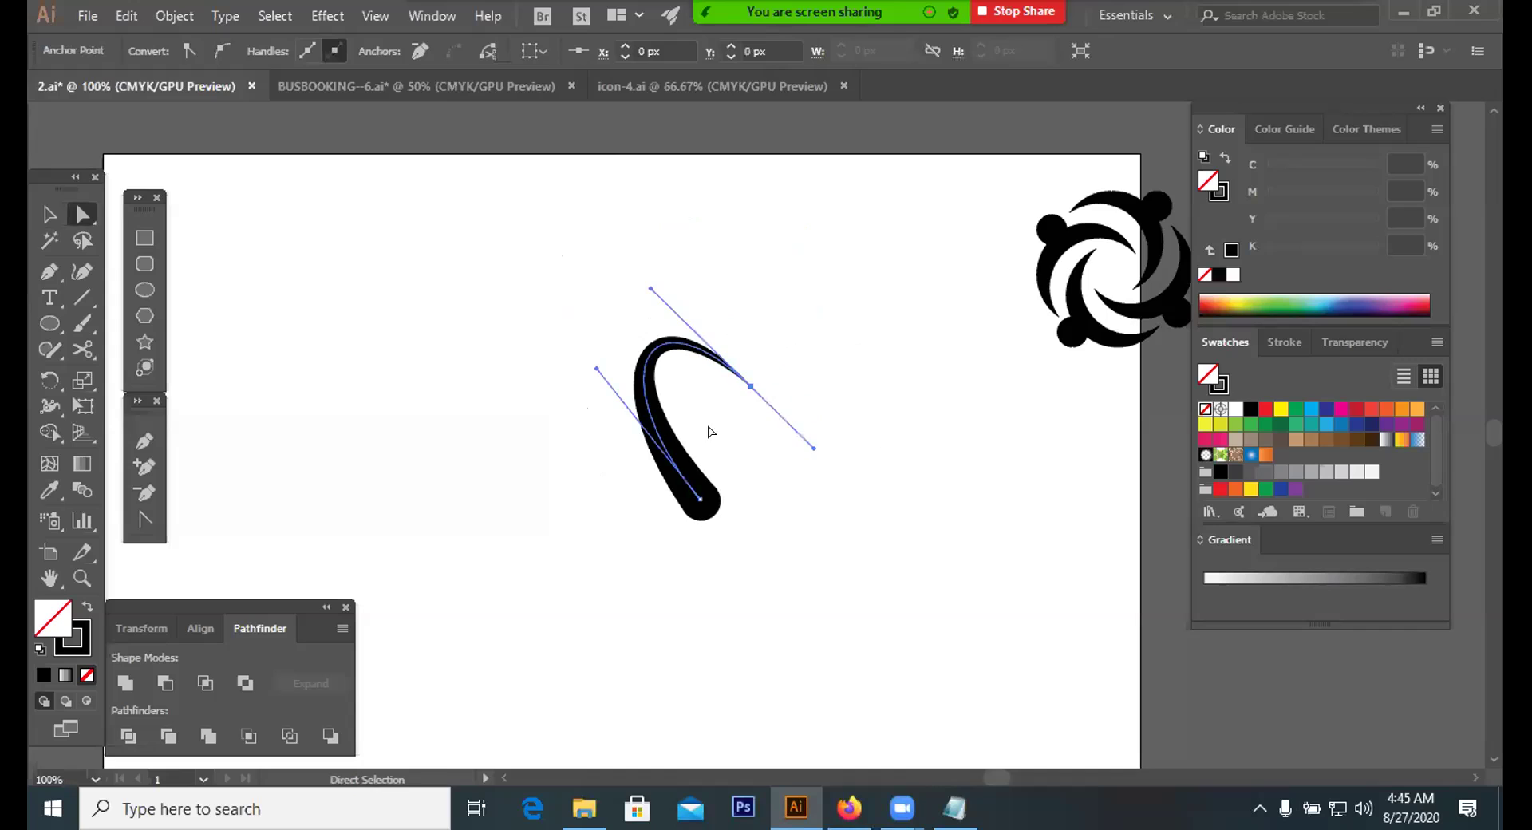
left_click(650, 292)
left_click(674, 339)
key("ctrl+z")
key("ctrl+shift+z")
key("v")
left_click(747, 471)
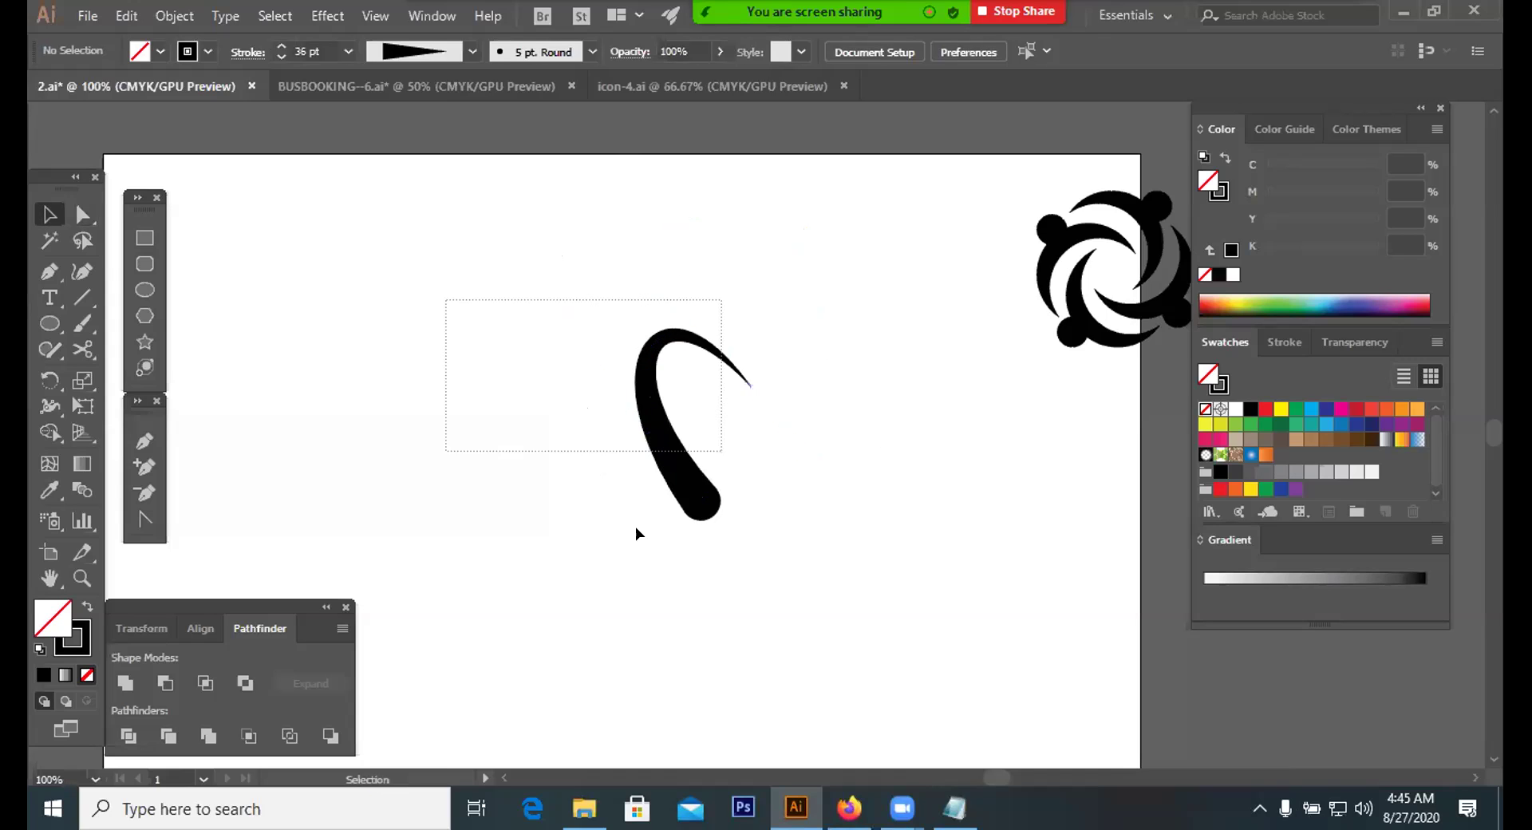
Set the hook's stroke to the Uniform width profile at 16 pt
left_click_drag(636, 527, 636, 529)
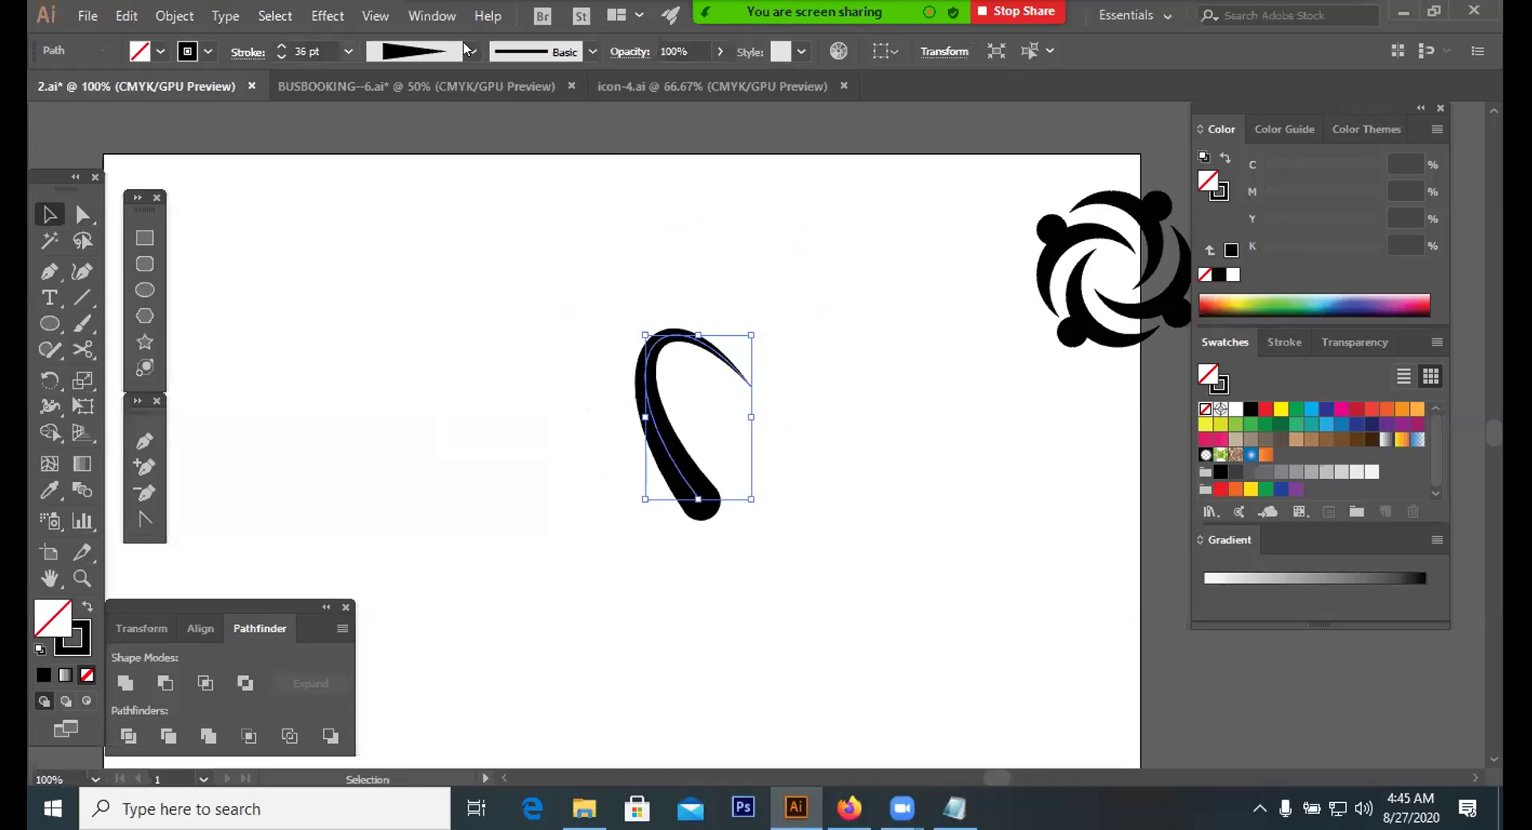
left_click(414, 52)
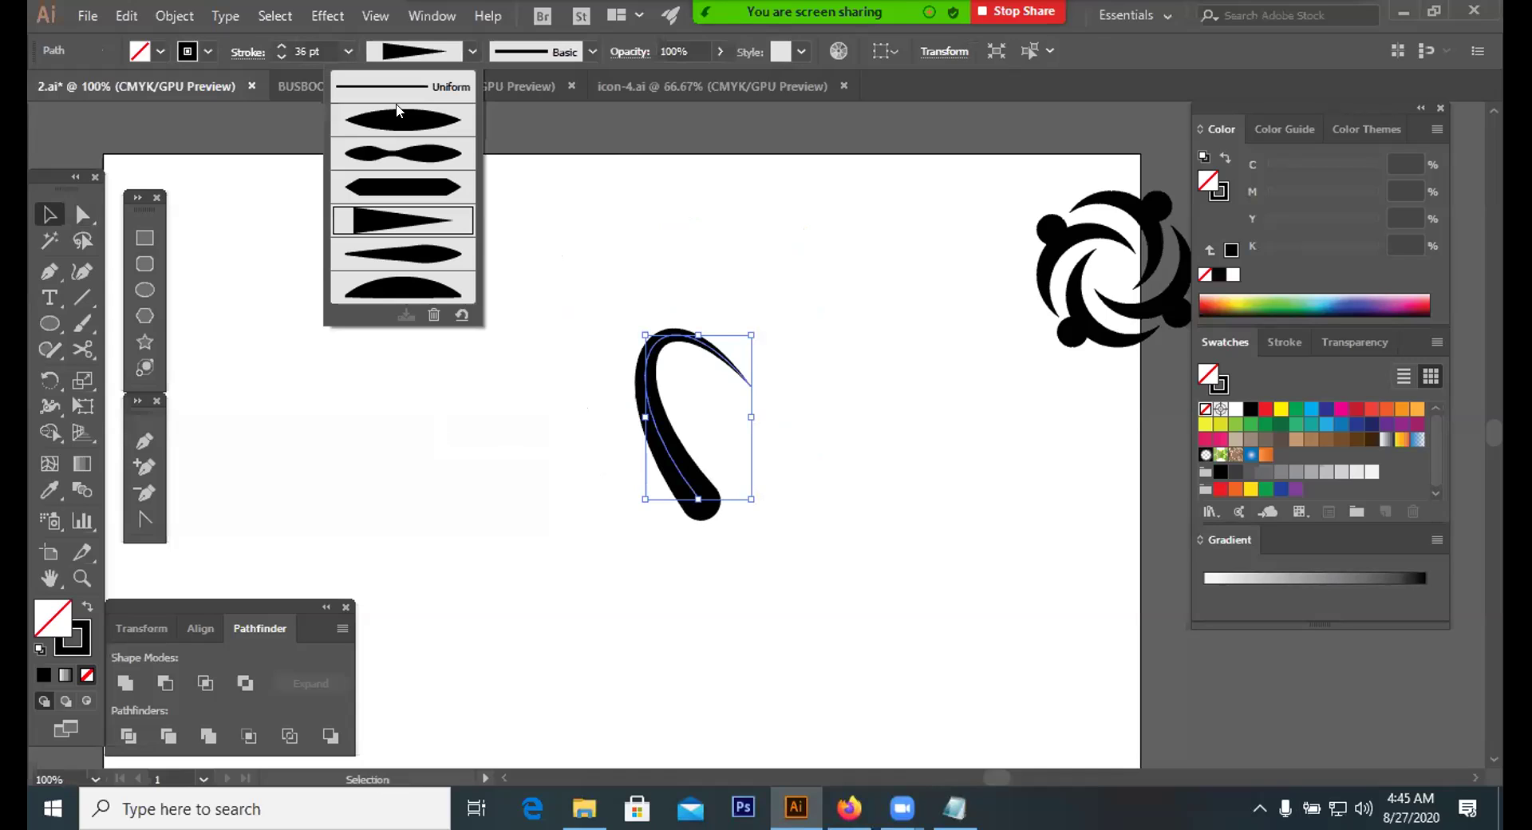
left_click(274, 54)
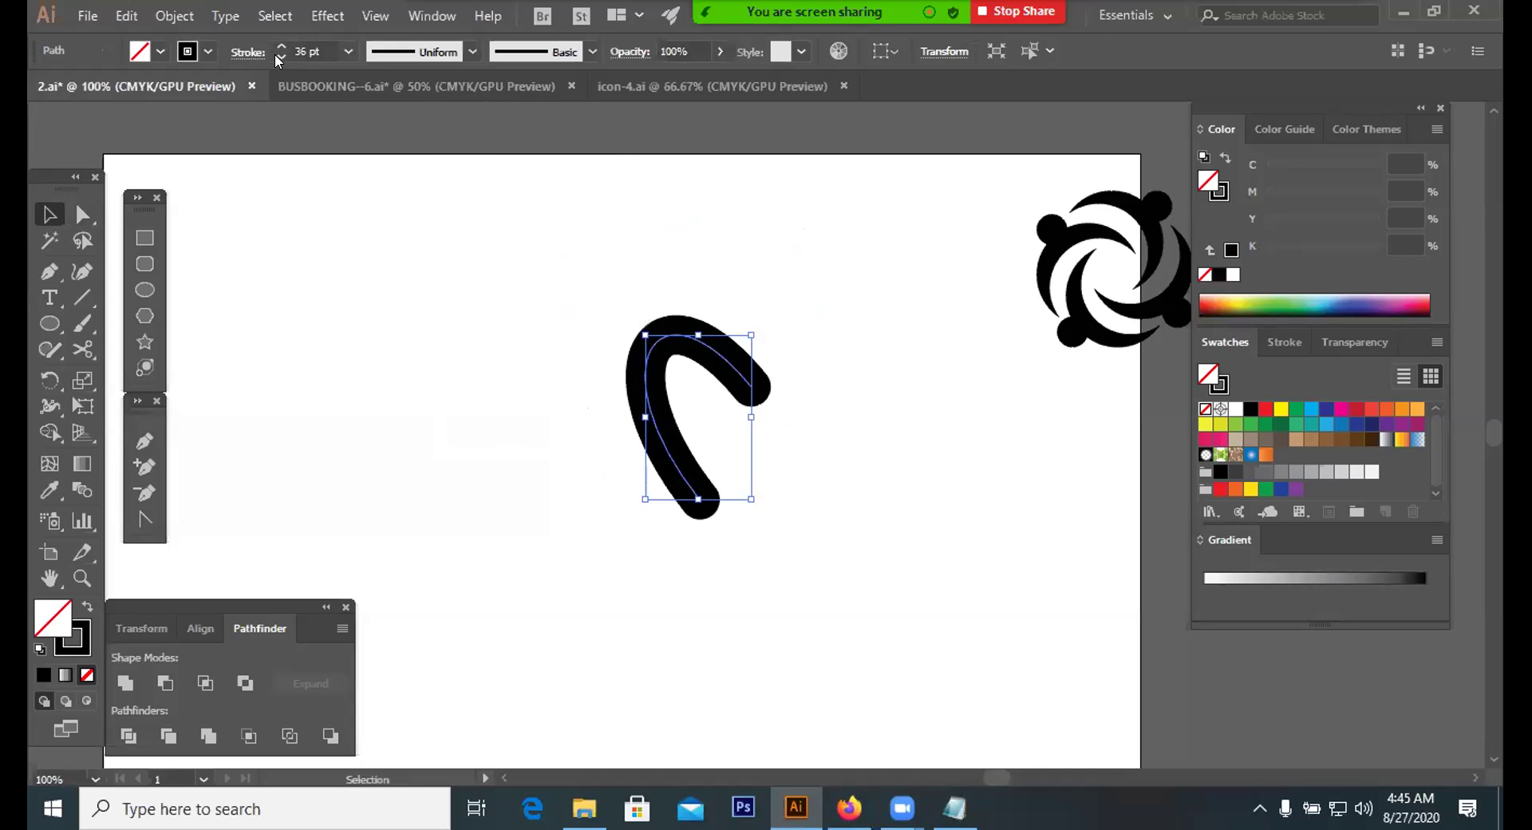
left_click(275, 54)
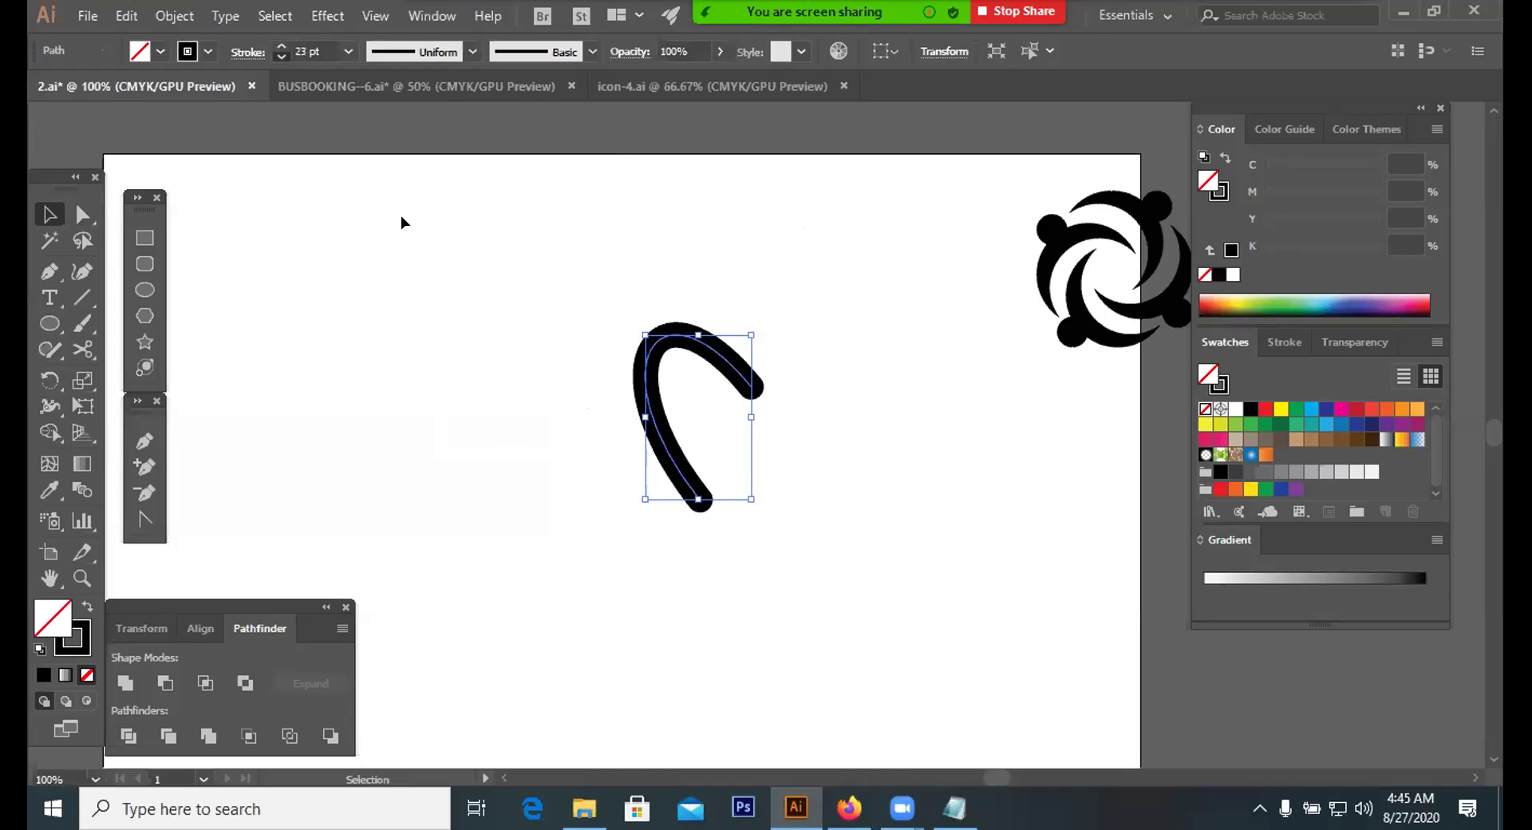
left_click(667, 512)
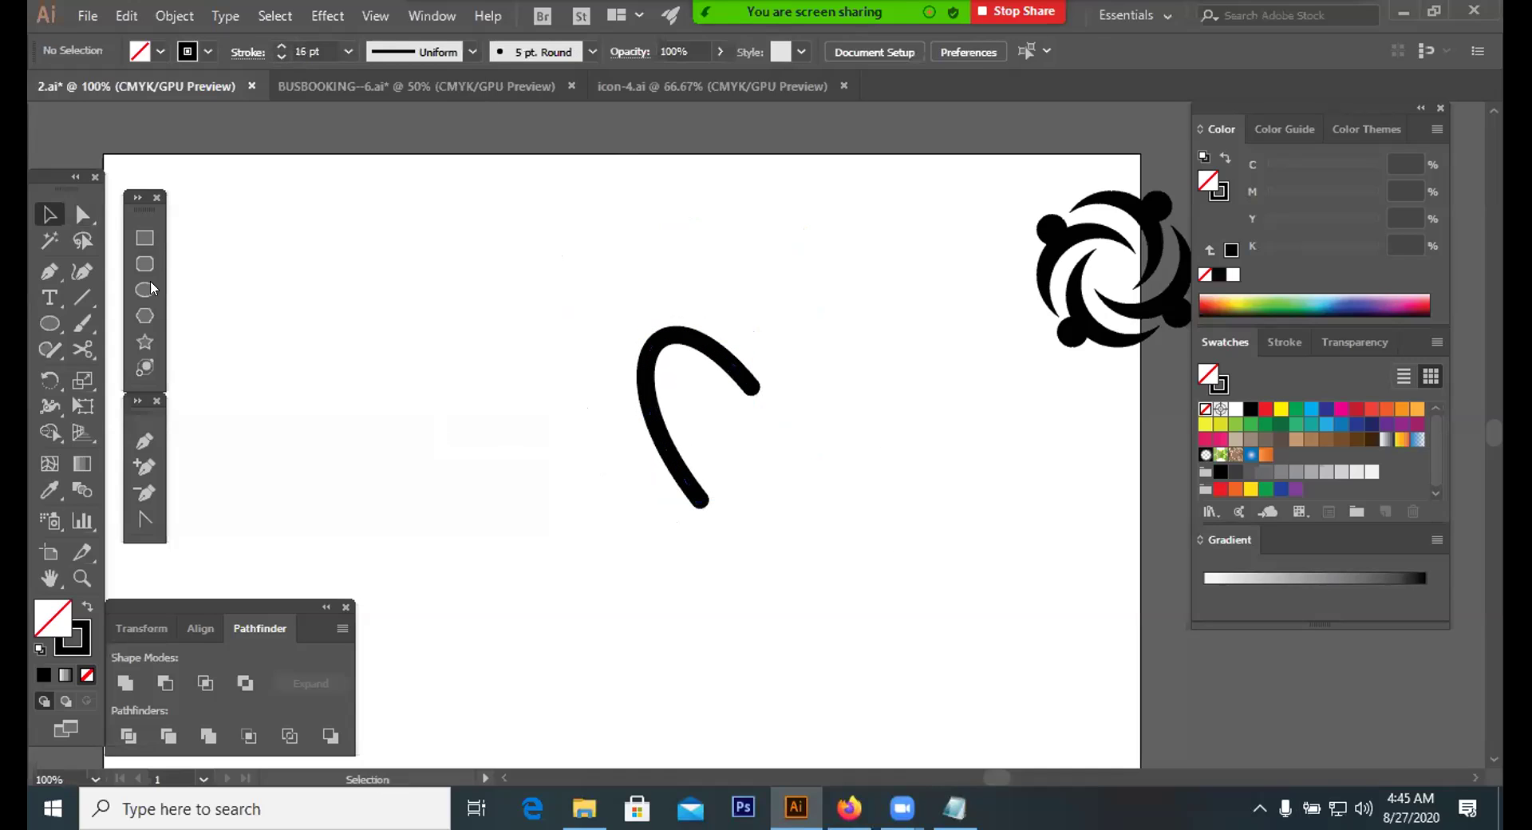
Draw a circle about 46 px in diameter centred on the hook's lower end, with a black fill and no stroke
key("l")
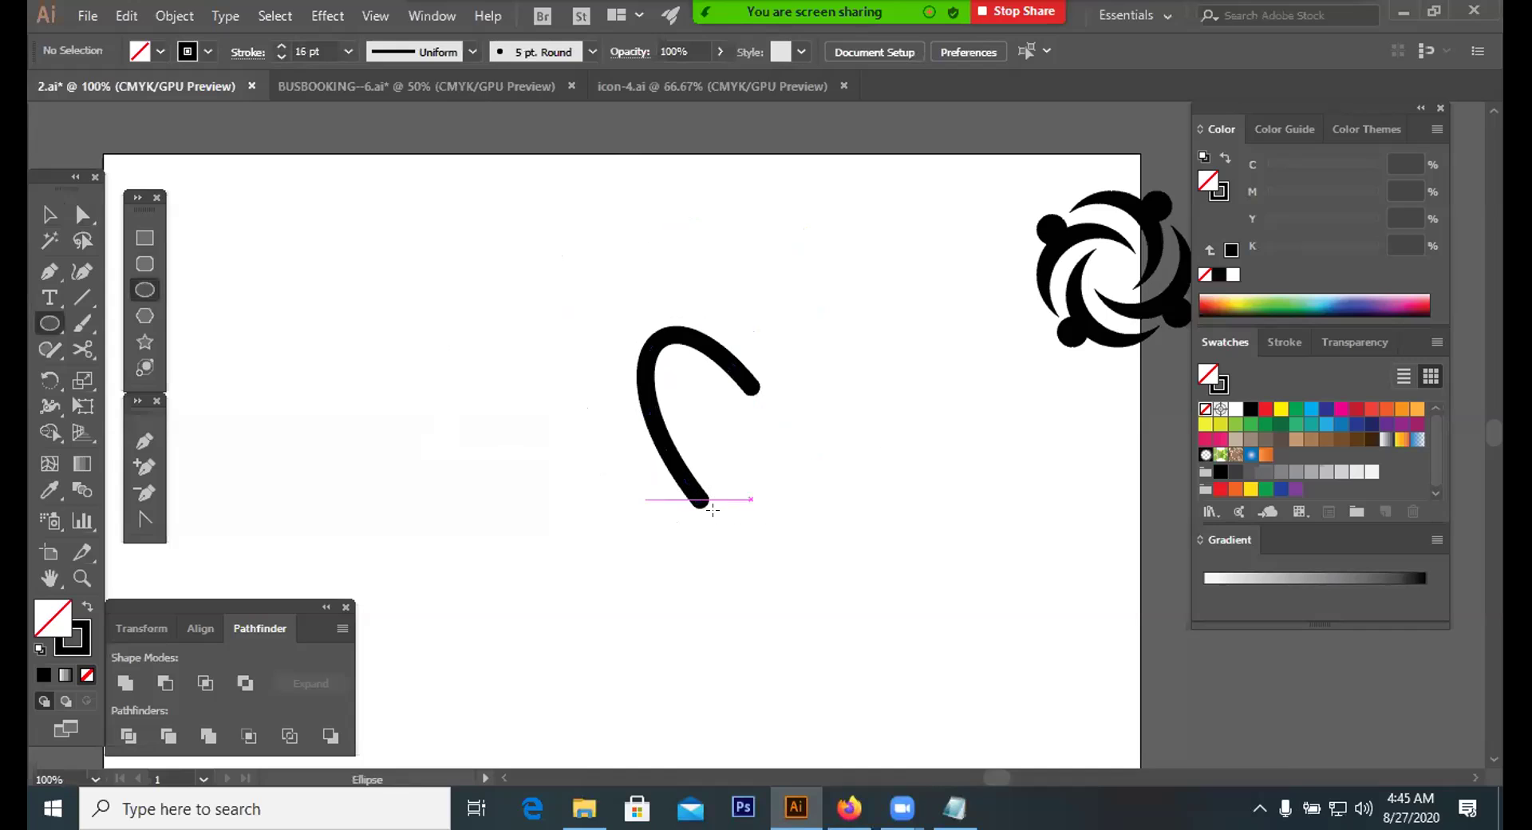
left_click_drag(699, 500, 724, 524)
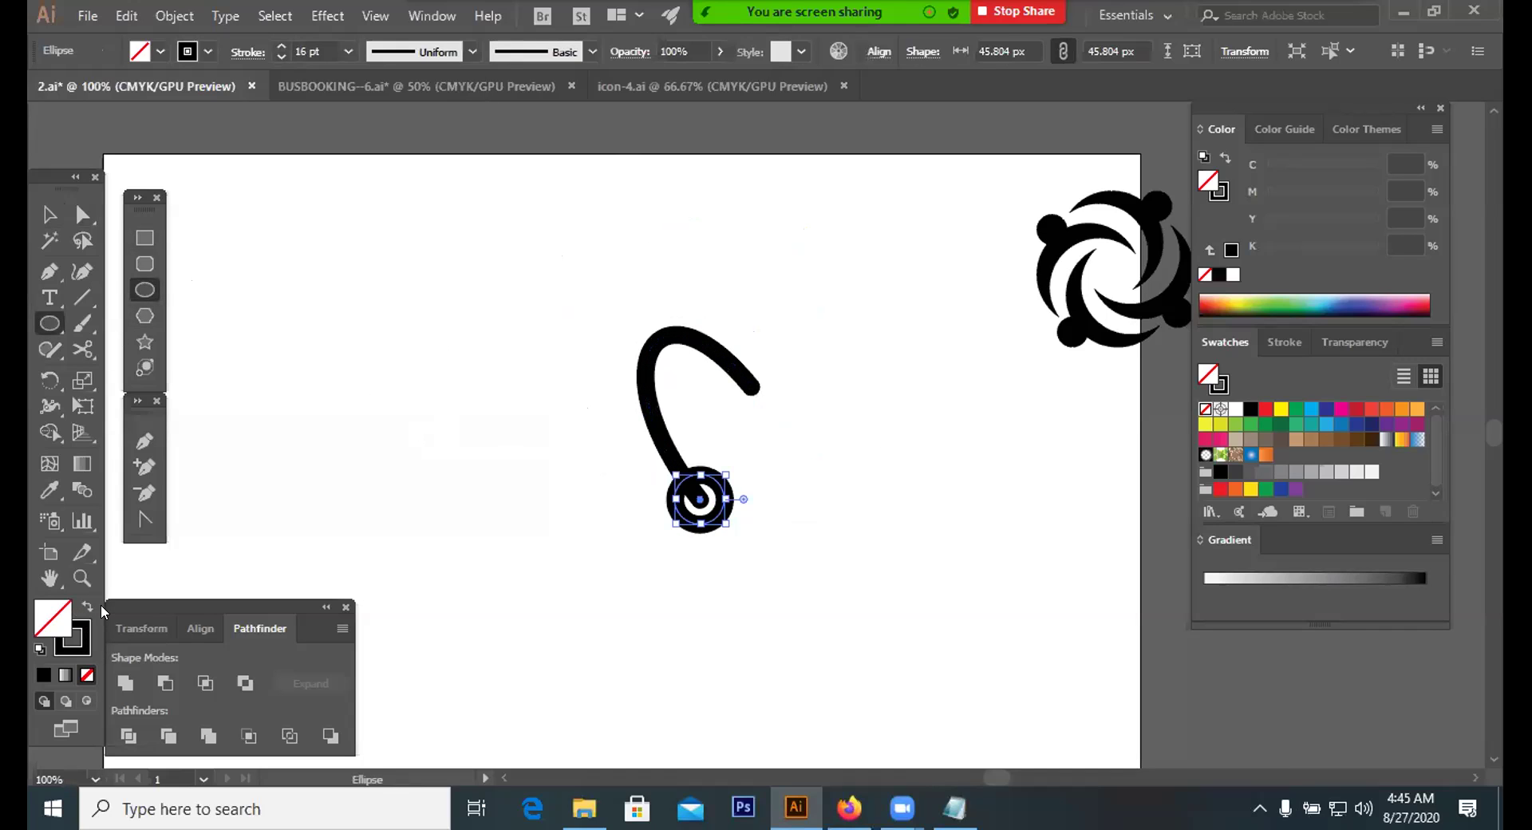
left_click(87, 607)
left_click(44, 212)
left_click(798, 576)
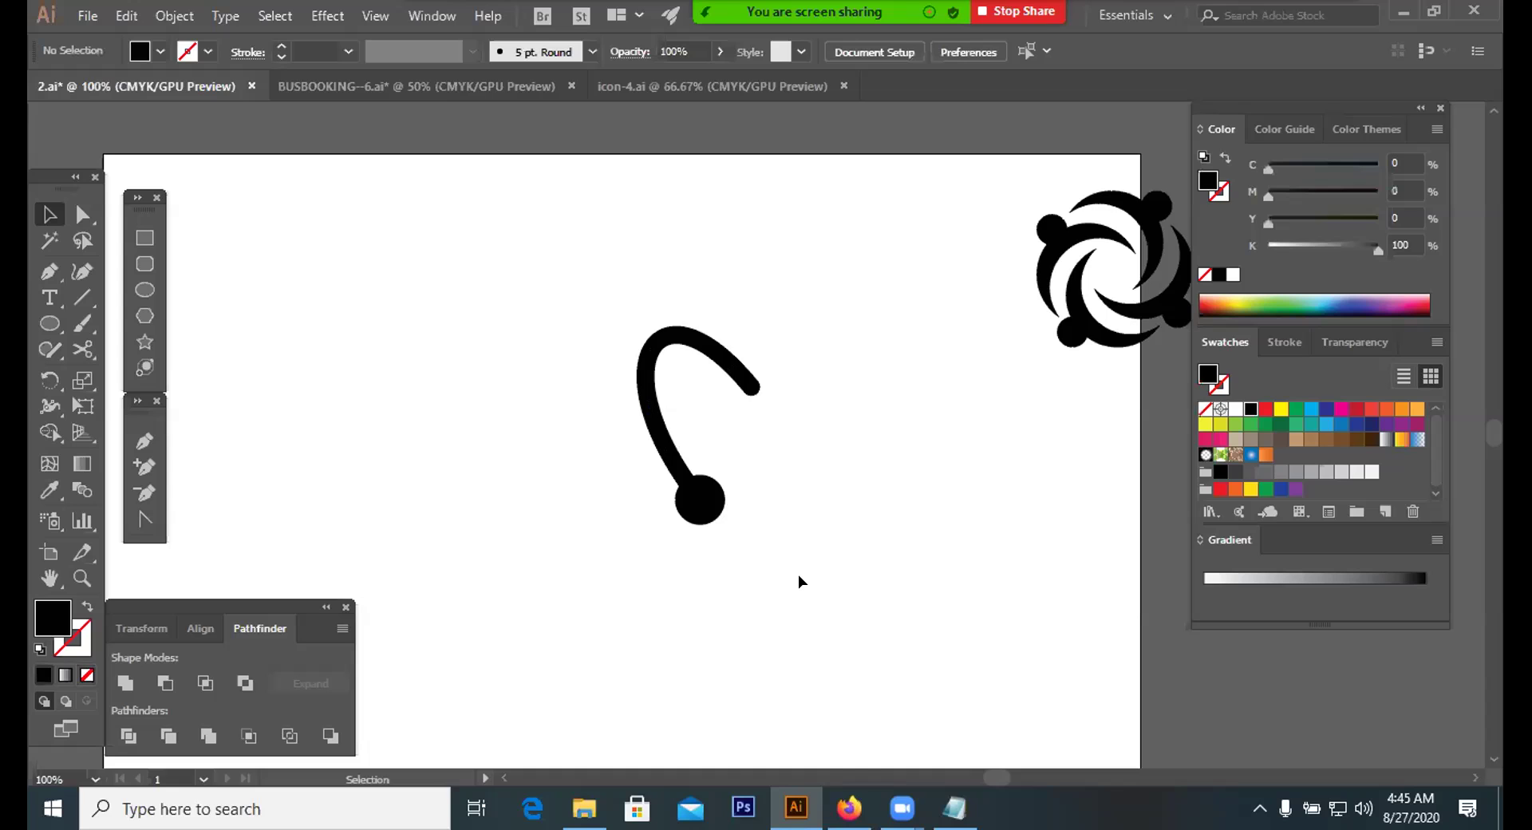
Switch back to Firefox to compare the drawn figure with the logo in entry #189
left_click(850, 808)
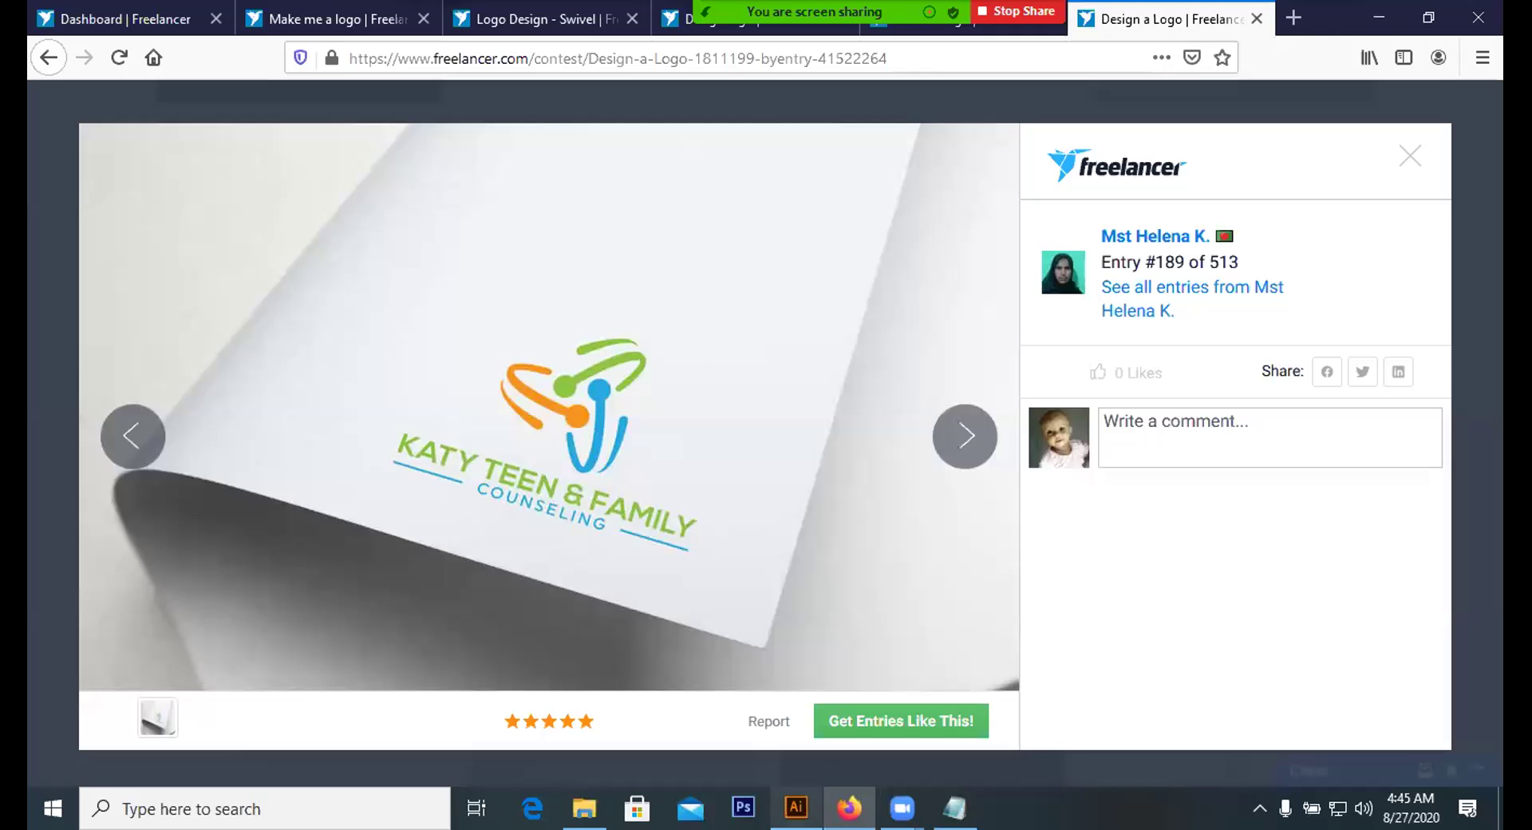
Switch back to Illustrator and widen the hook's bend by moving the direction handle of its round-headed lower end up and left
left_click(796, 808)
left_click(82, 214)
left_click_drag(651, 541, 793, 474)
left_click_drag(700, 499, 733, 561)
left_click(724, 428)
left_click(679, 461)
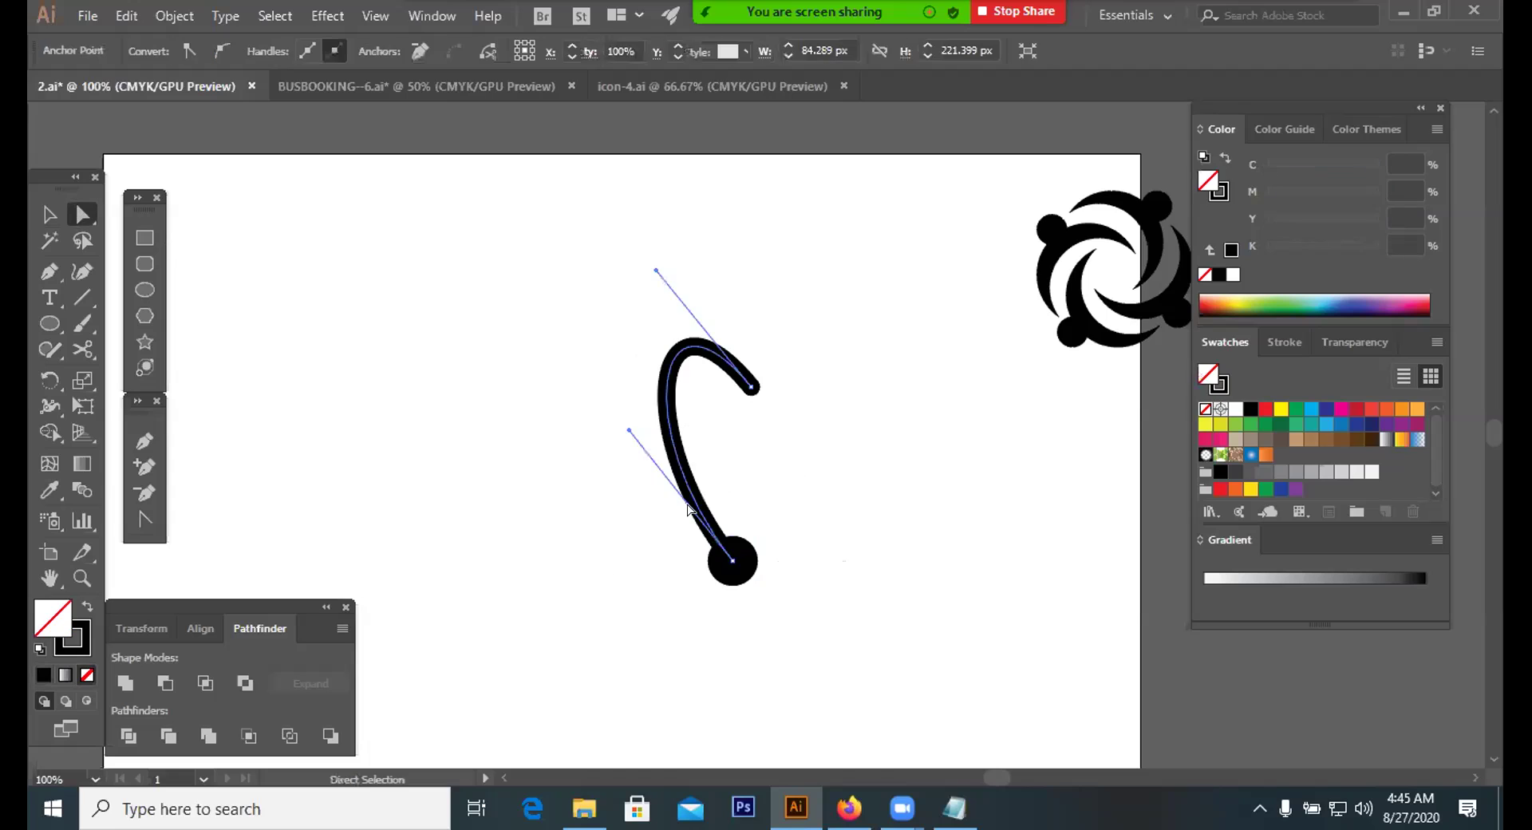
left_click_drag(629, 435, 600, 385)
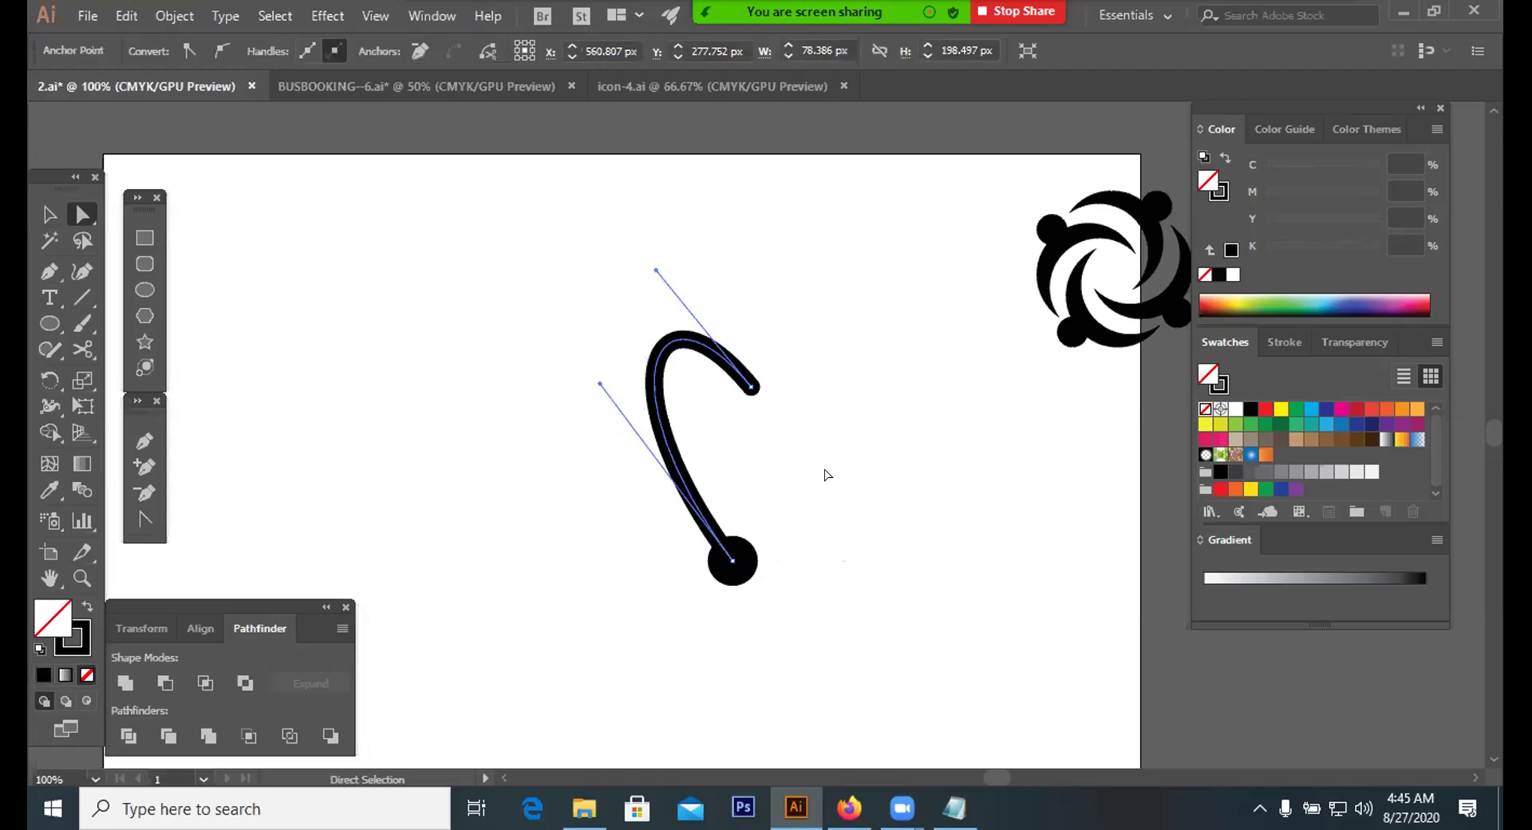
left_click(828, 473)
Apply the tapered width profile to the hook's stroke so it narrows from the round head toward its free end
left_click_drag(496, 330, 779, 402)
left_click(476, 313)
left_click(50, 214)
left_click_drag(367, 279, 661, 390)
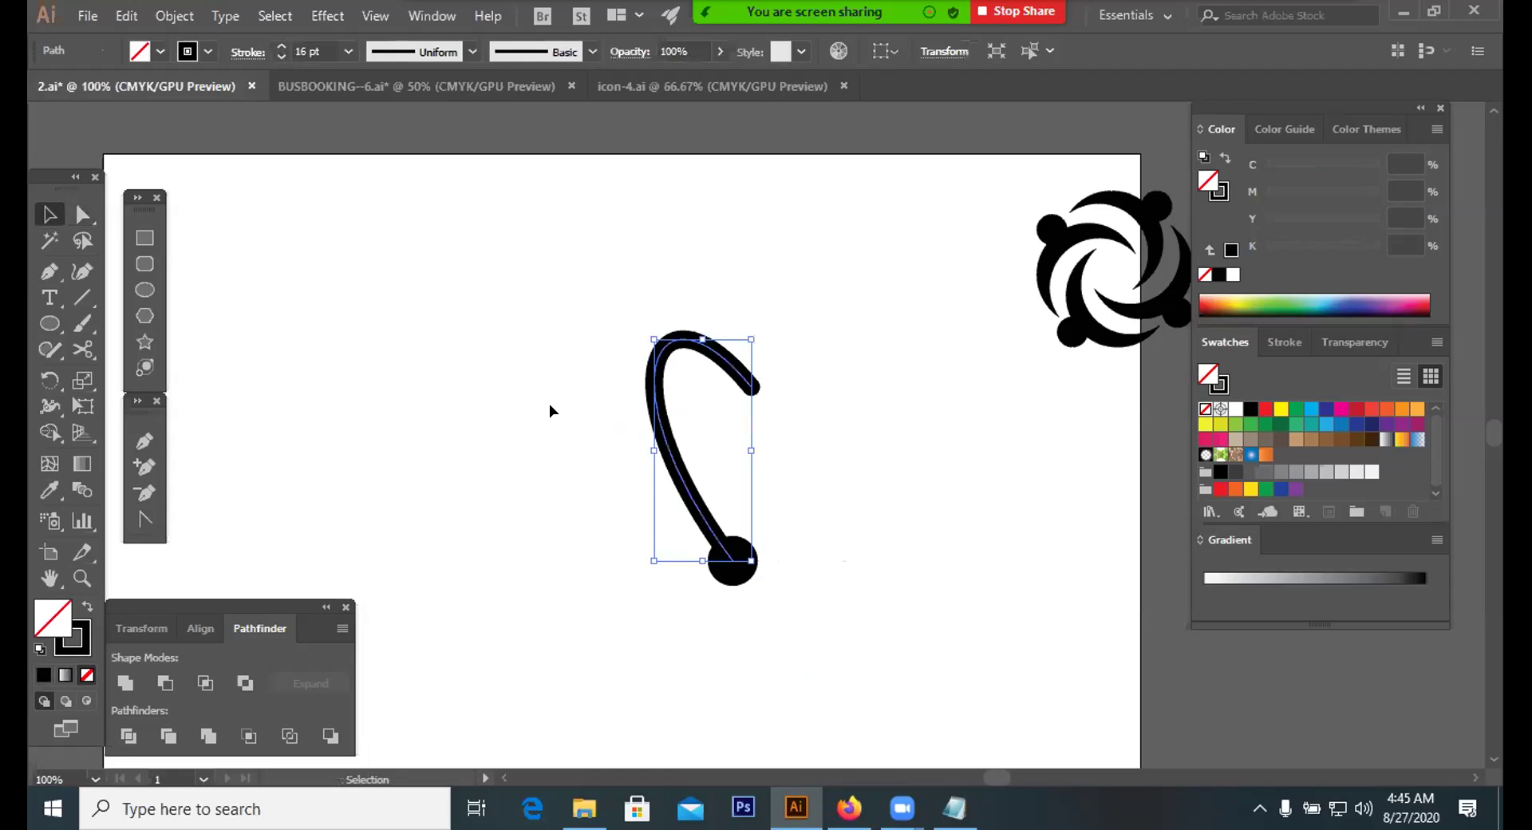
left_click(468, 51)
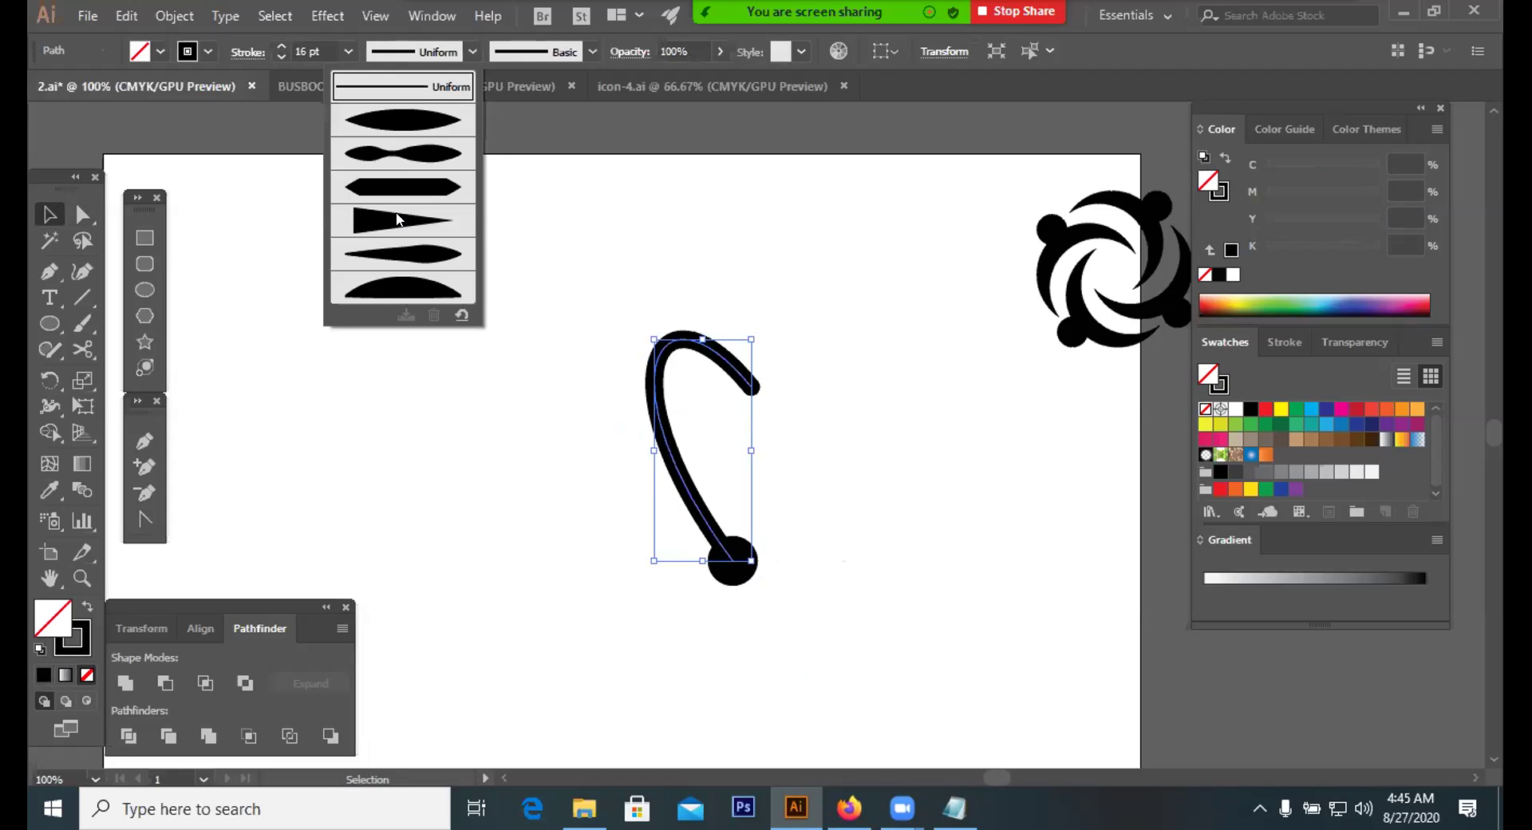
left_click(398, 220)
Set the hook's stroke weight to 25 pt and deselect it
left_click(280, 46)
left_click(280, 47)
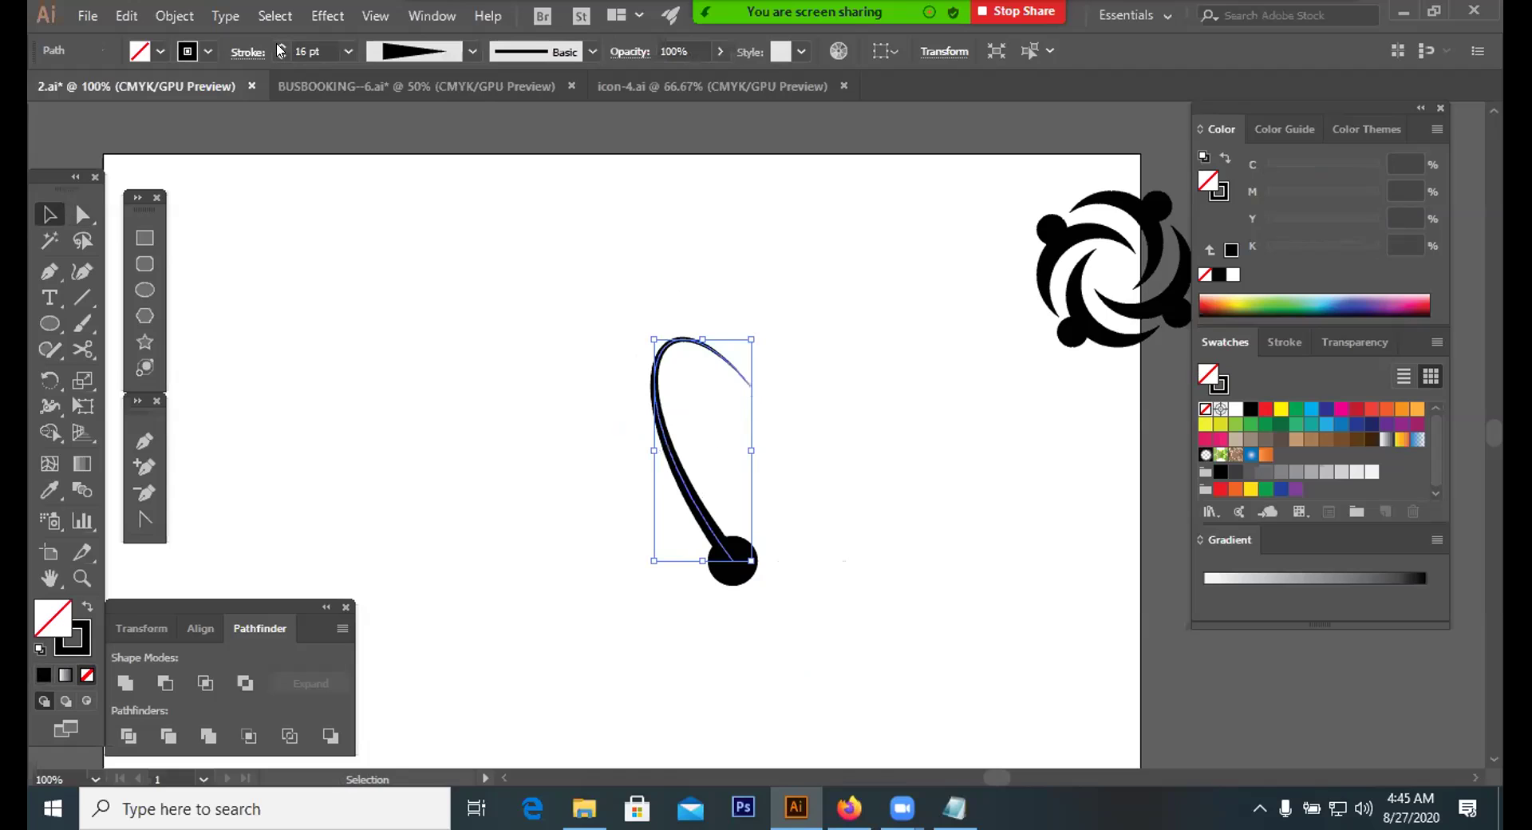
left_click(280, 47)
left_click(280, 46)
left_click(280, 46)
left_click(280, 47)
left_click(281, 46)
left_click(280, 46)
left_click(281, 46)
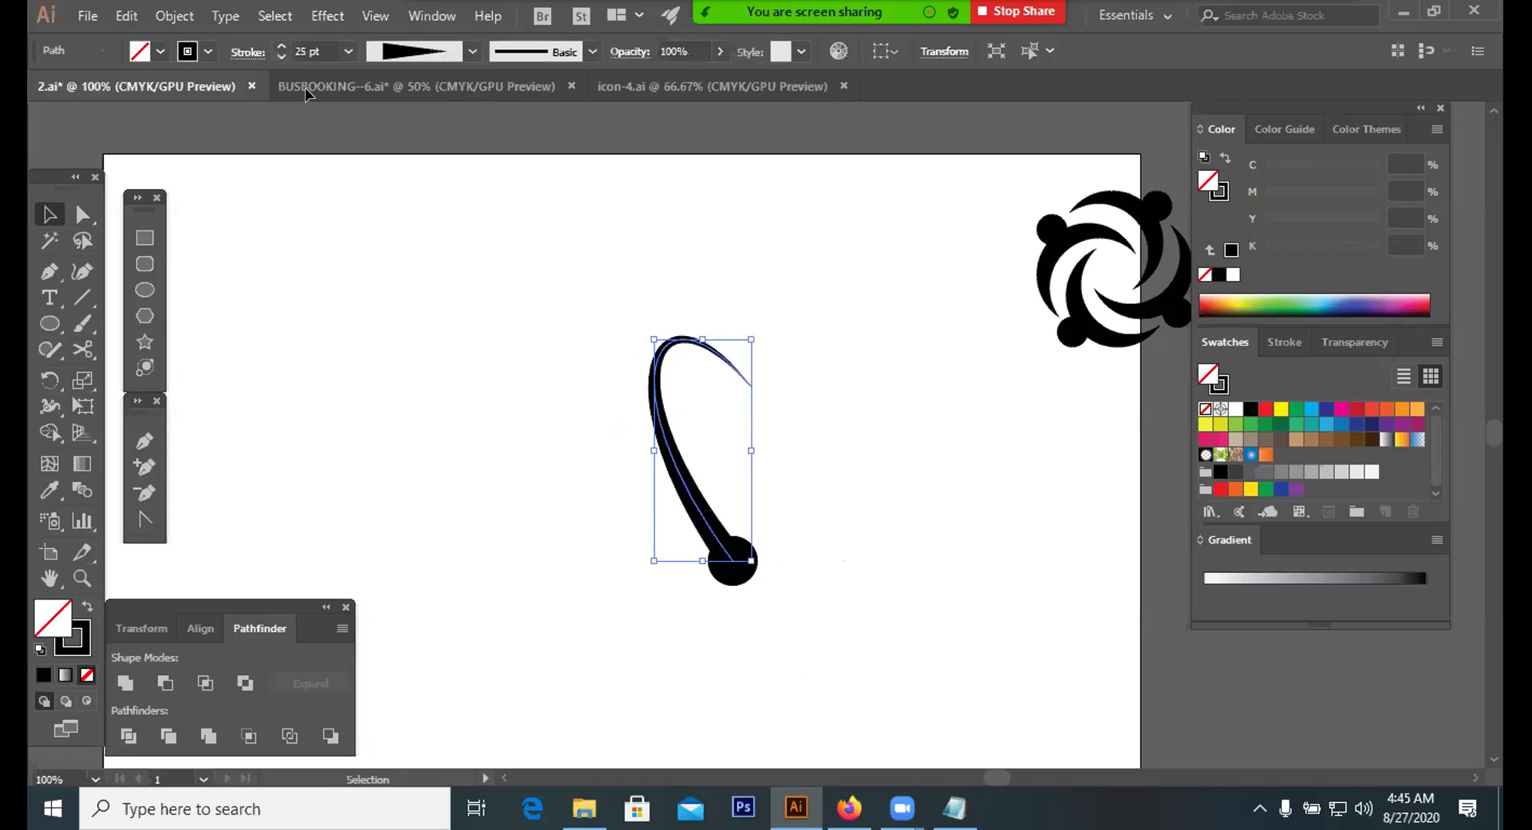
left_click(410, 252)
left_click_drag(411, 247, 900, 486)
left_click(902, 485)
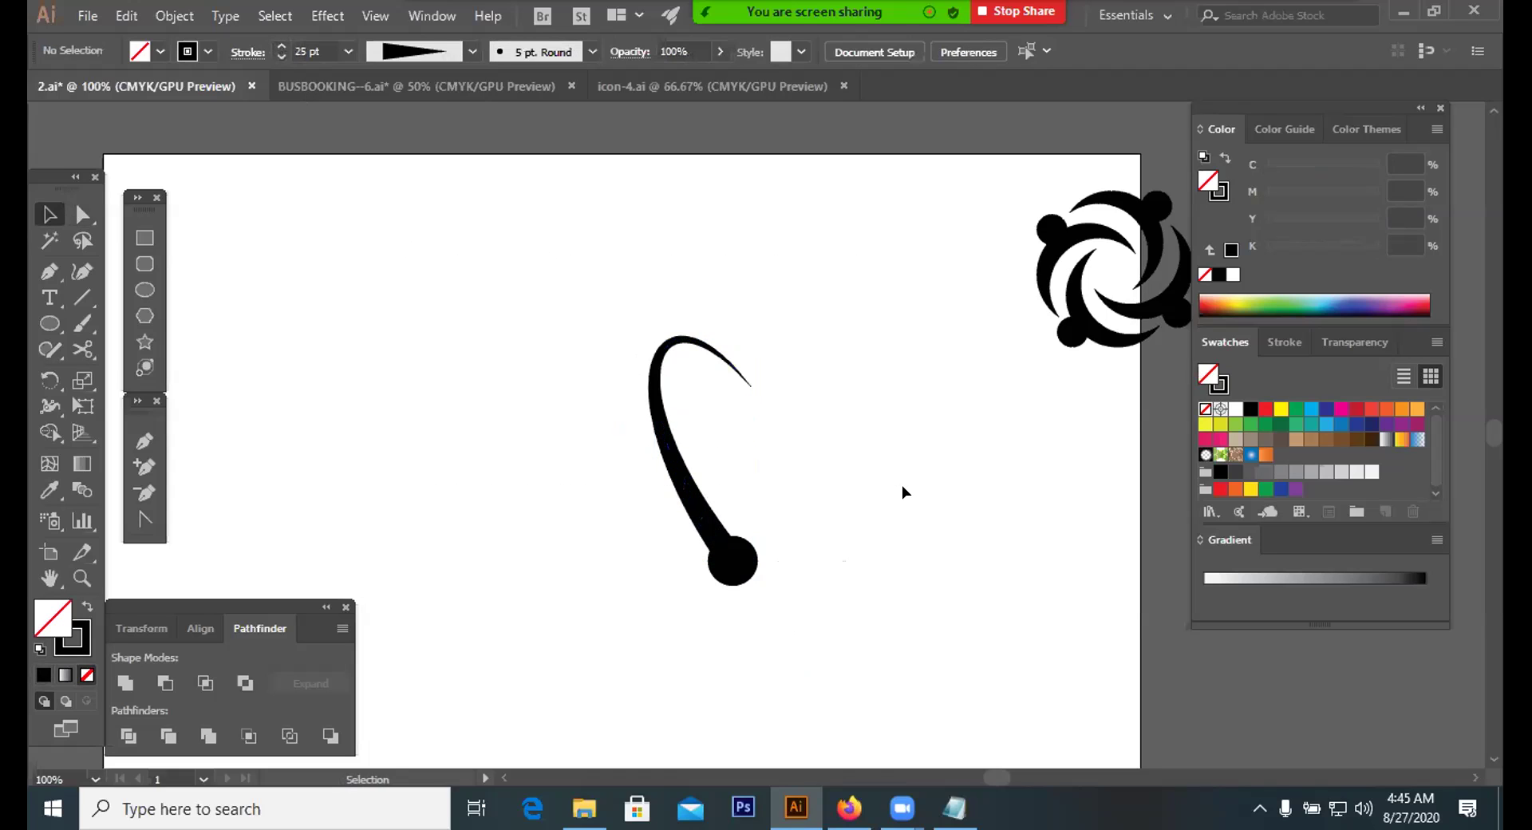
Move the hook's thin end down and right and lengthen its upper direction handle to raise the bend
left_click(82, 214)
left_click(752, 388)
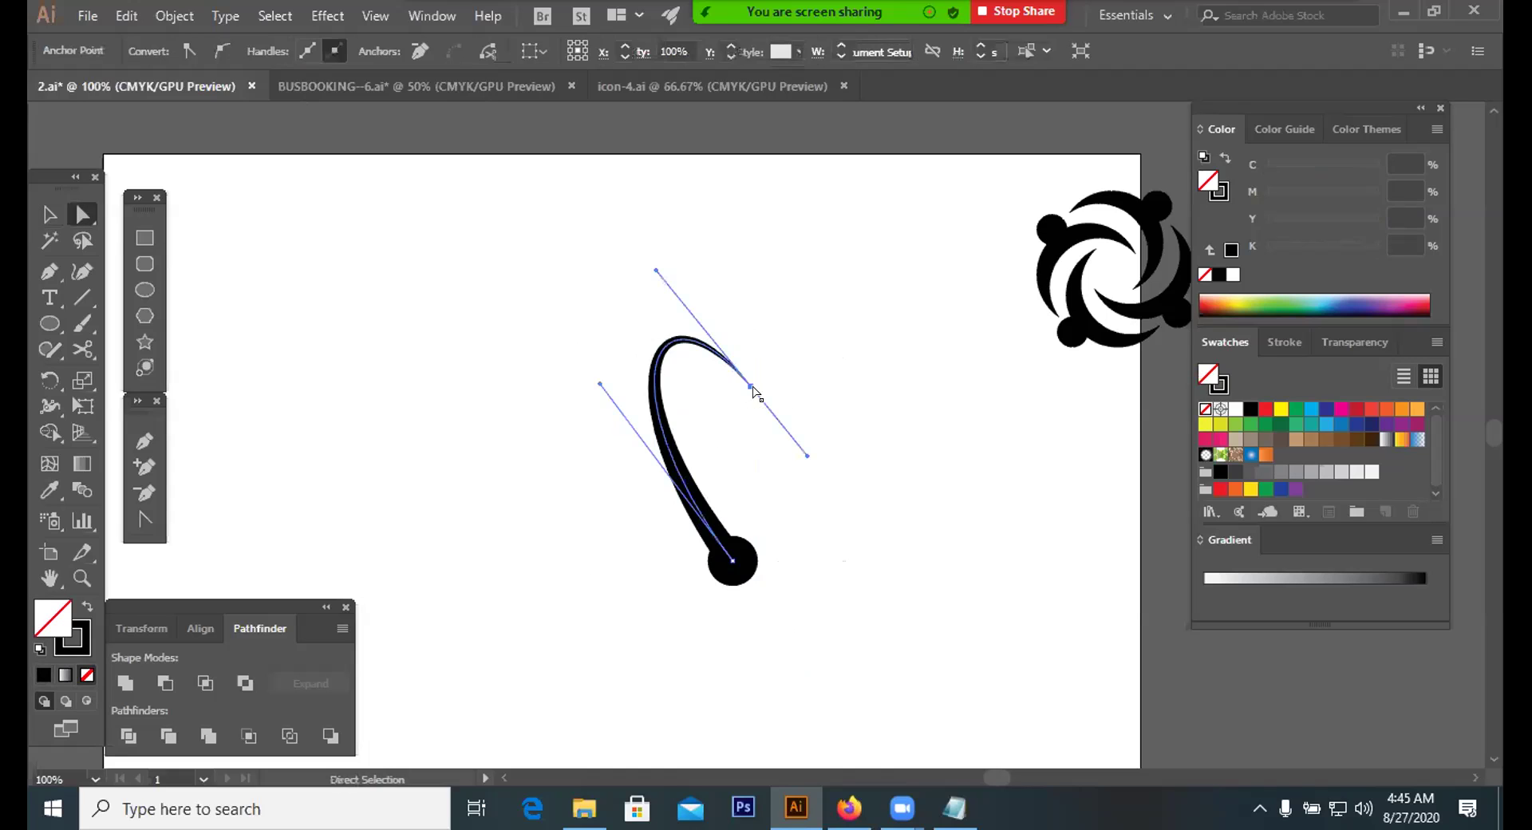
left_click_drag(751, 386, 767, 417)
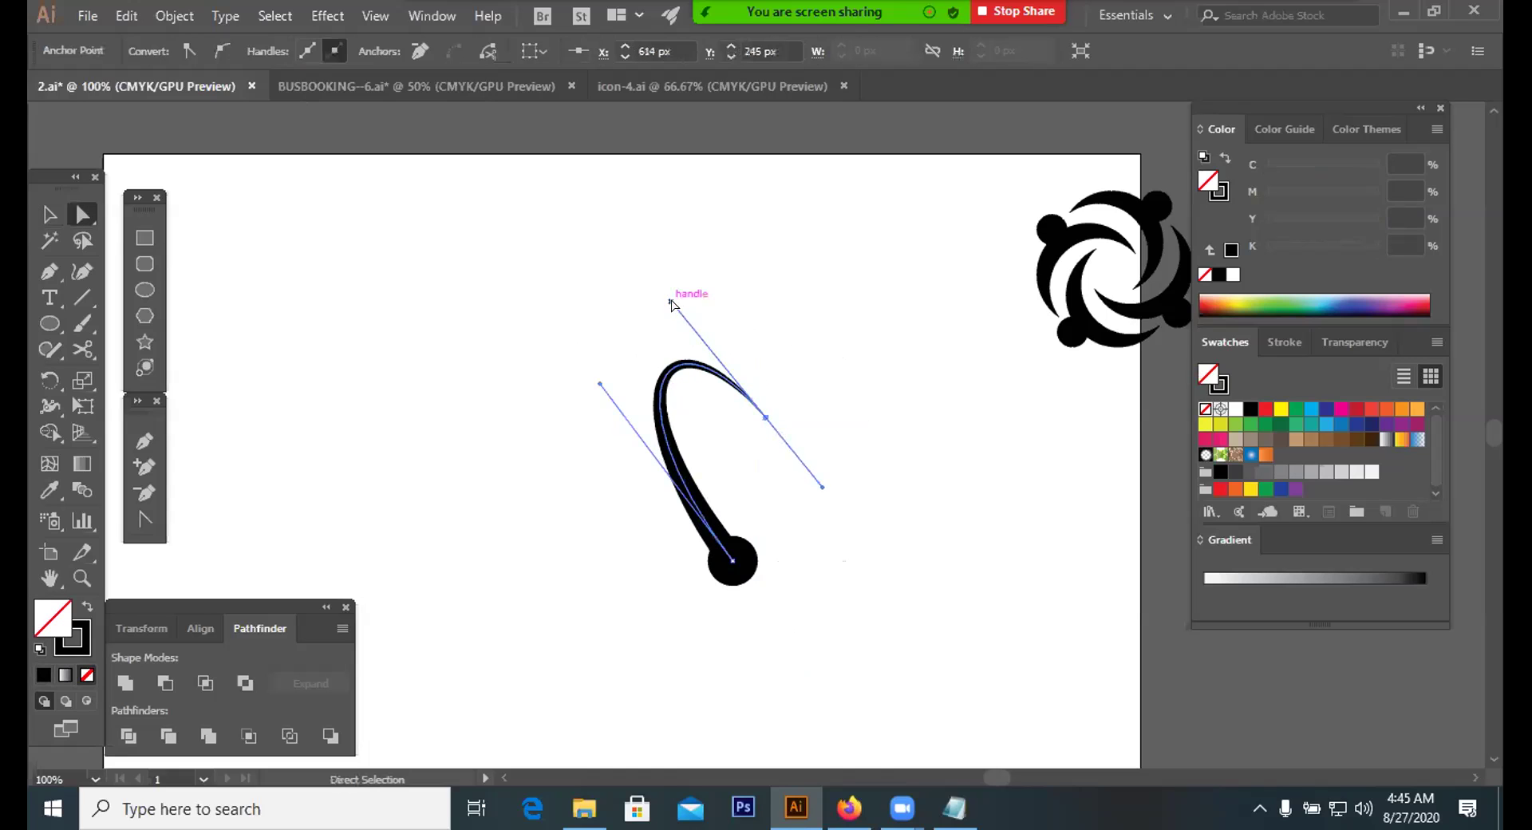
left_click_drag(655, 264, 645, 251)
left_click(896, 444)
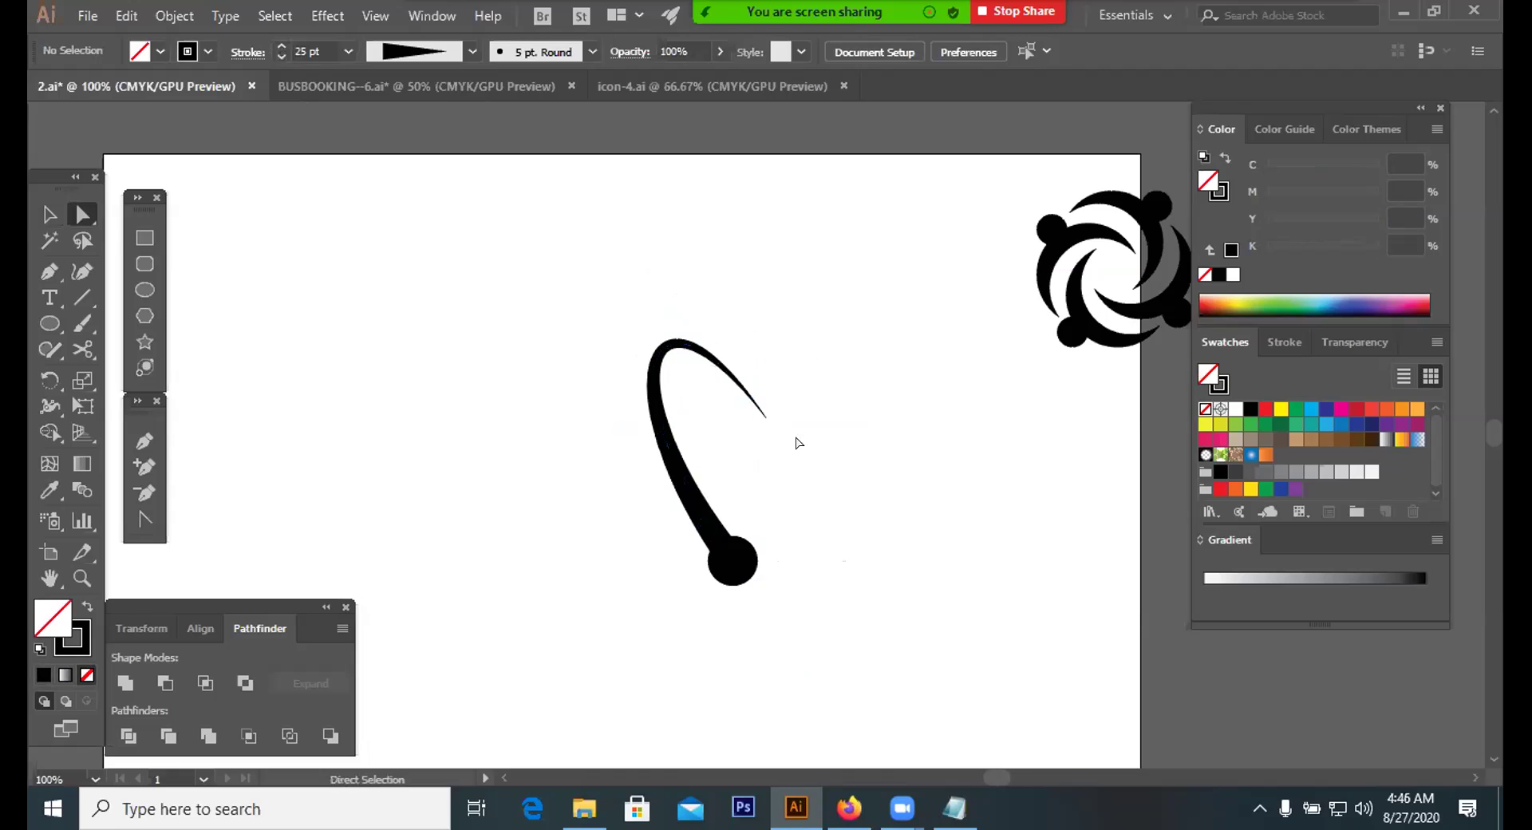
Draw a short curved path with the Pen tool just outside the hook's left side, roughly following its curve
scroll(881, 431, "down", 3)
scroll(881, 431, "right", 1)
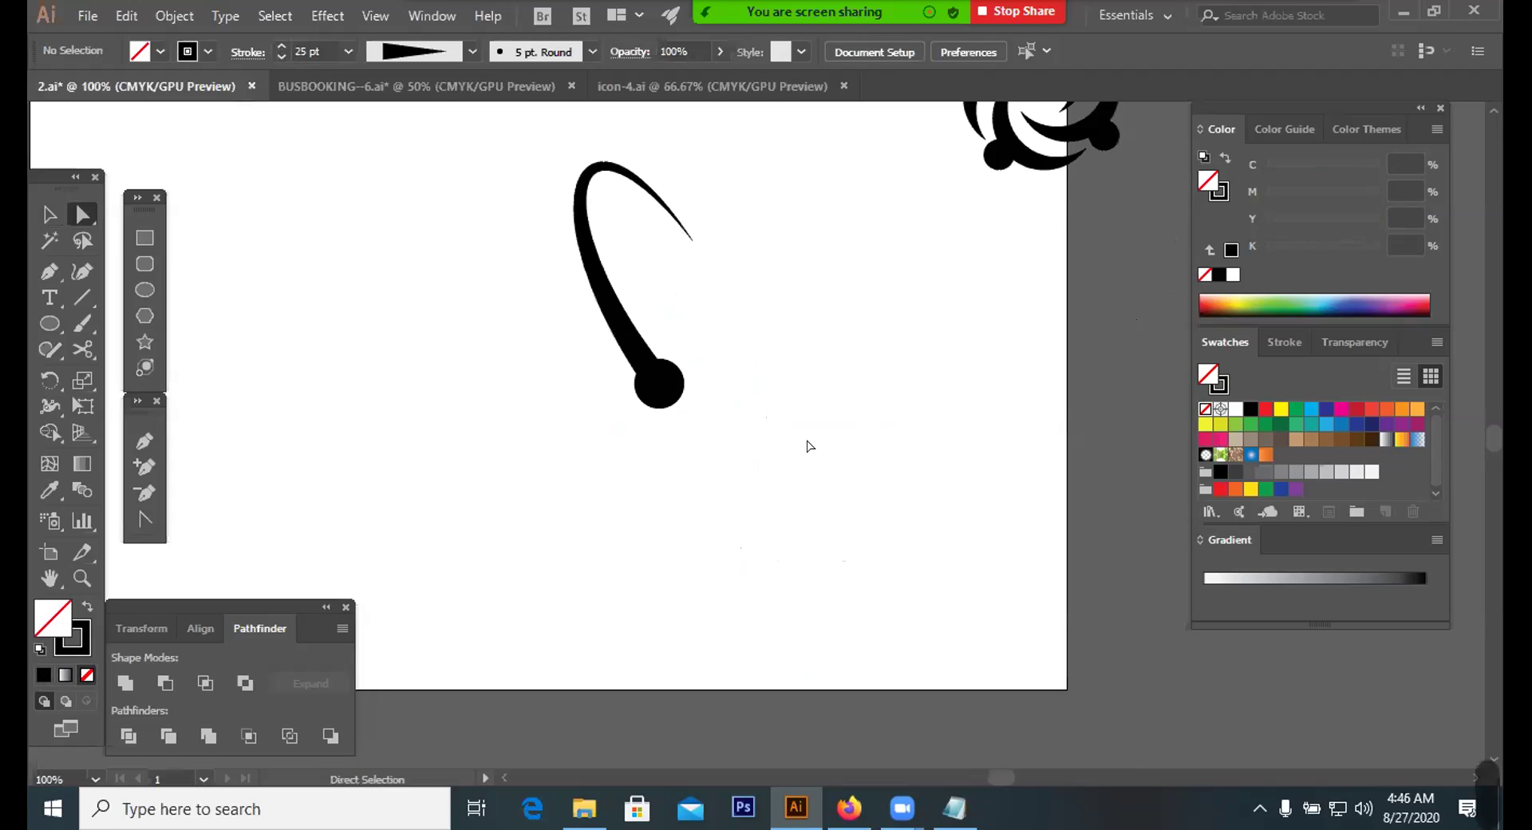
left_click(37, 212)
left_click_drag(463, 339, 732, 419)
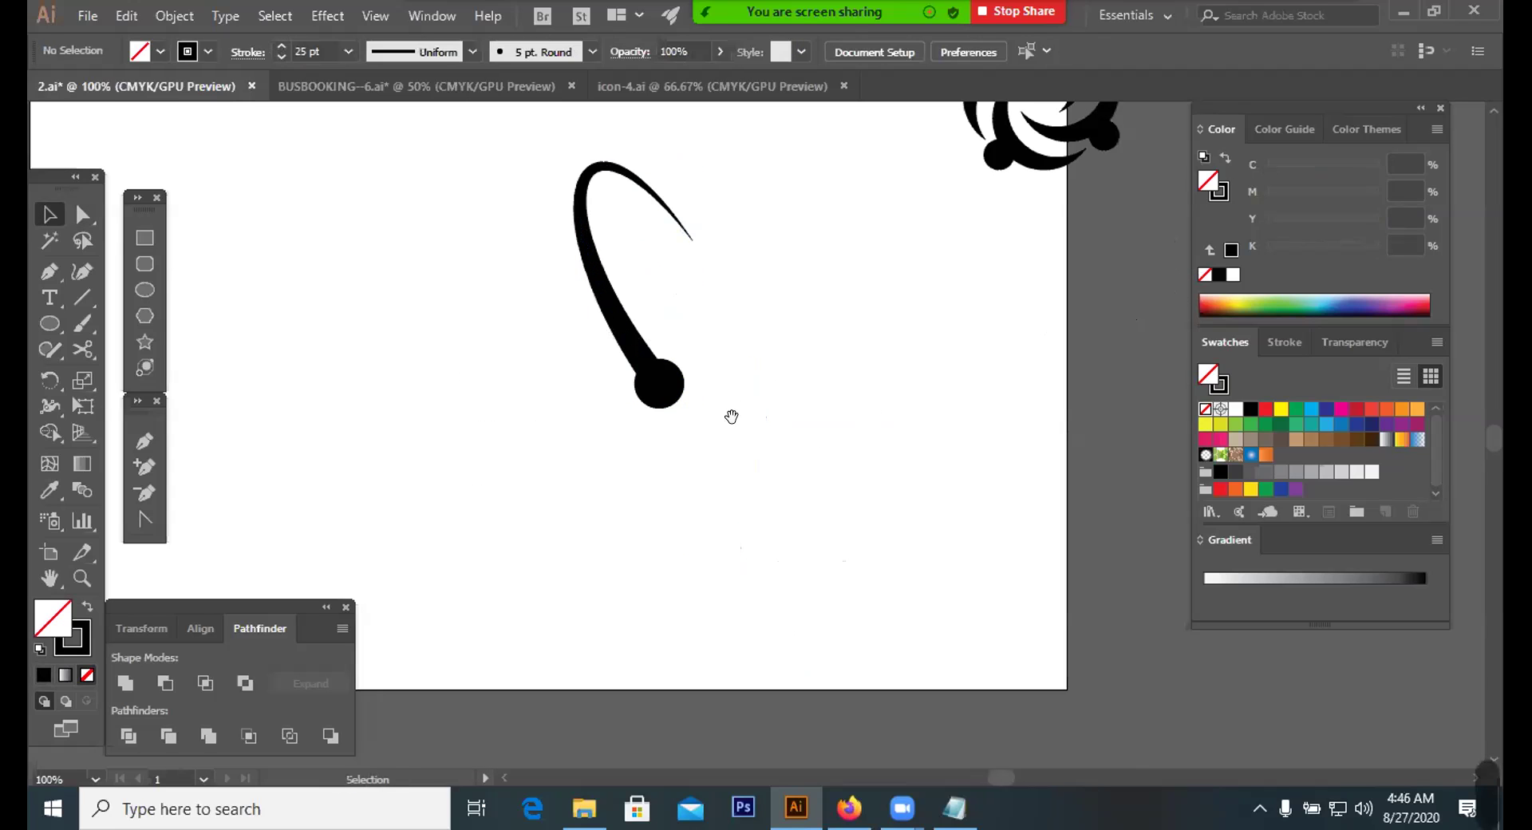
scroll(732, 414, "up", 1)
scroll(732, 414, "left", 1)
left_click(653, 356)
left_click(742, 448)
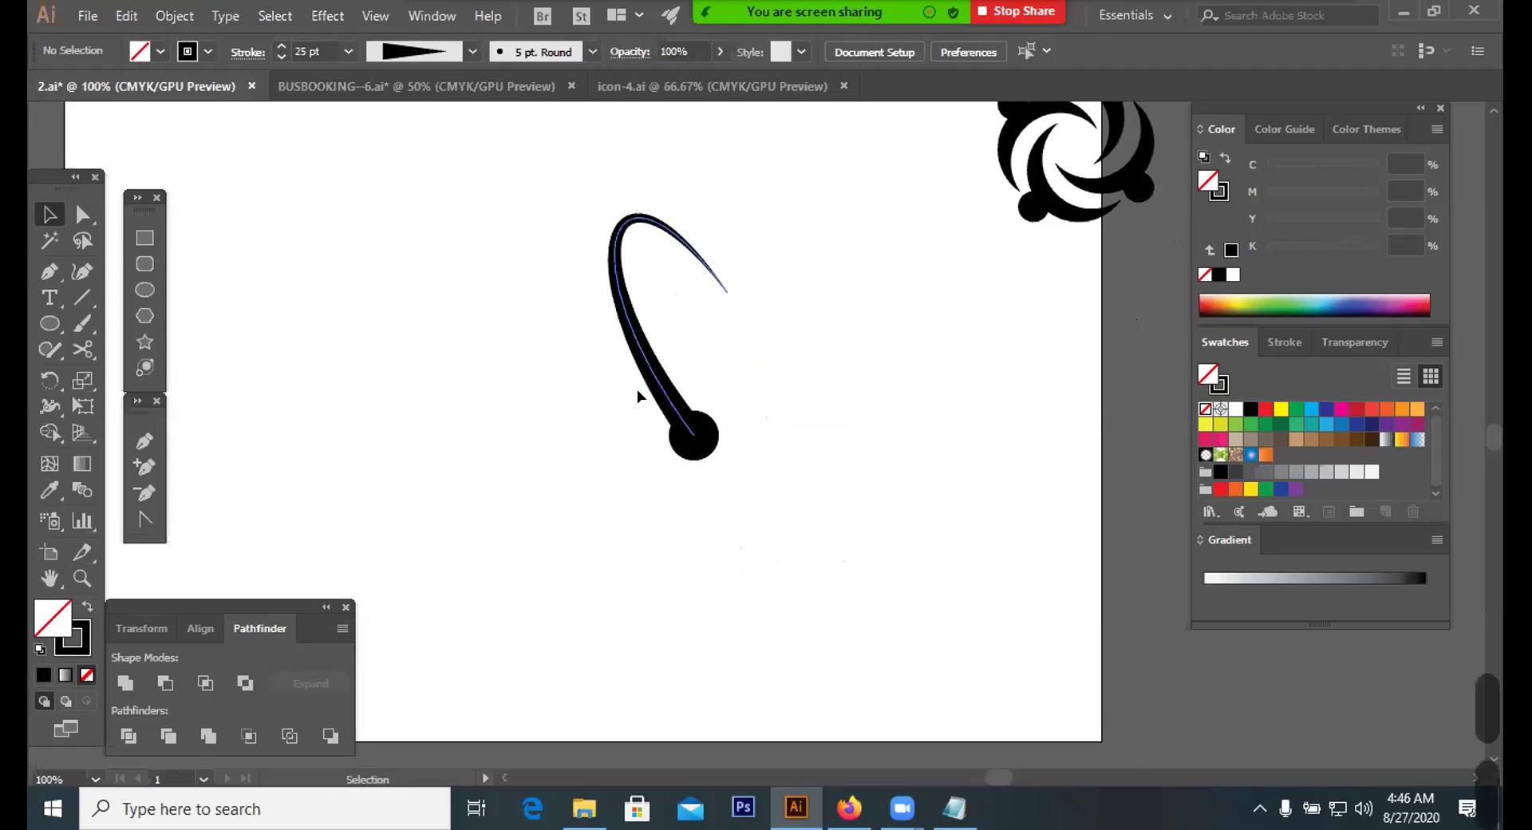
left_click(145, 441)
left_click_drag(600, 383, 594, 170)
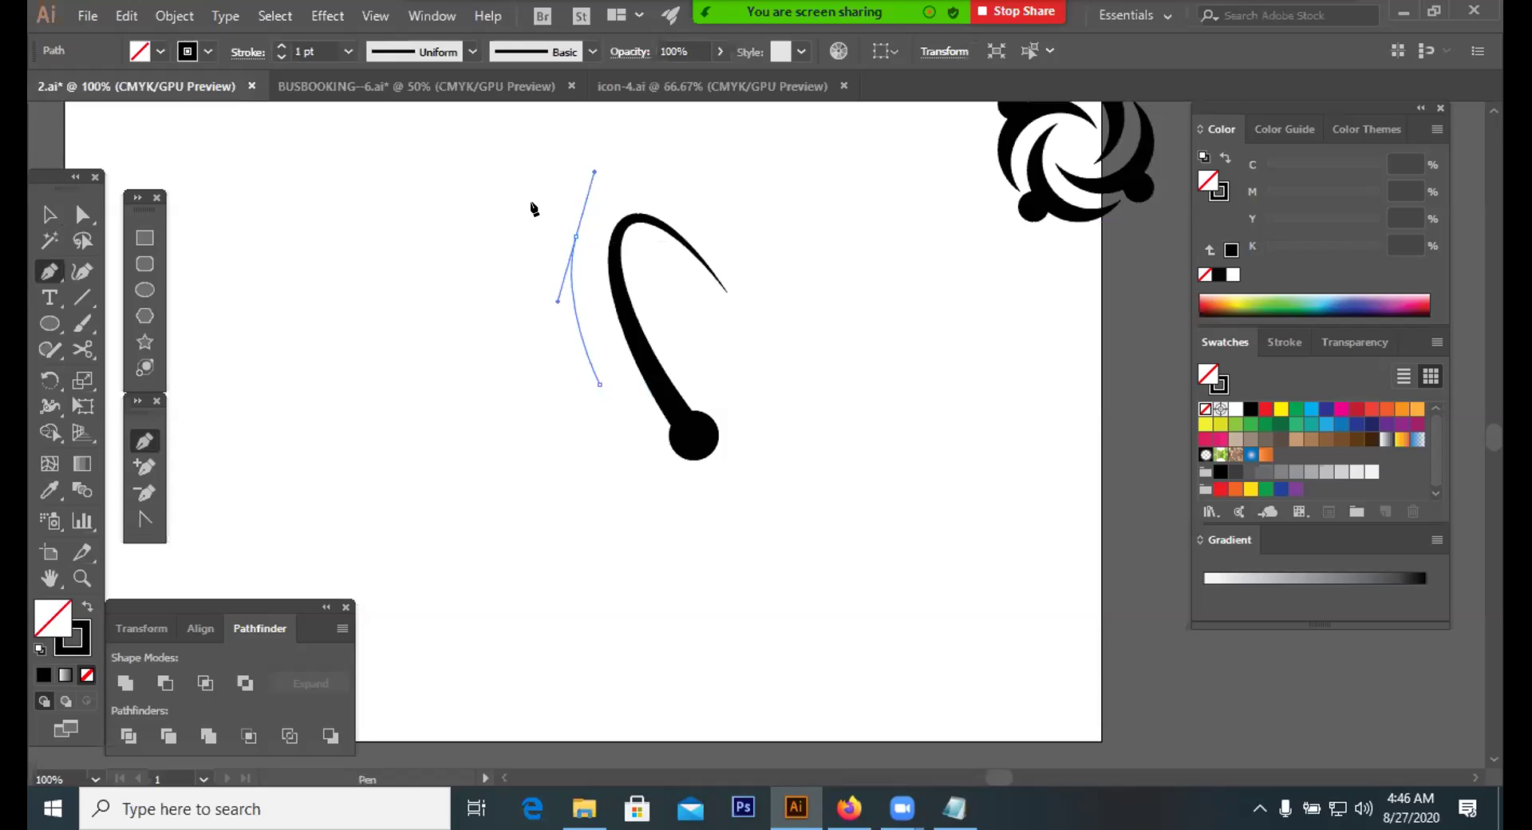
key("v")
left_click(619, 466)
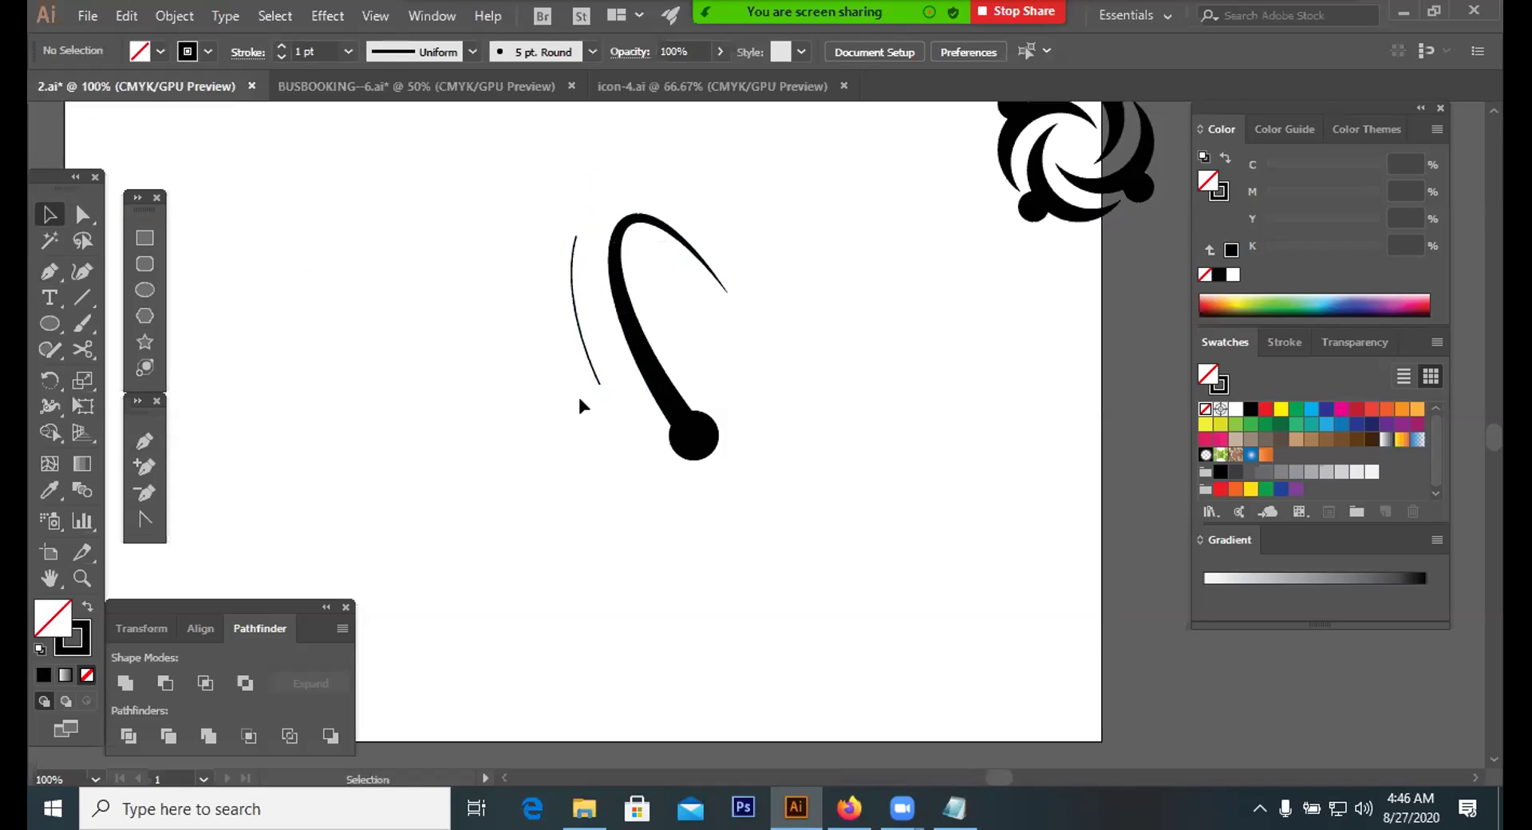
Give the short curve the tapered width profile, thin at its upper end, with a 19 pt stroke
left_click(594, 359)
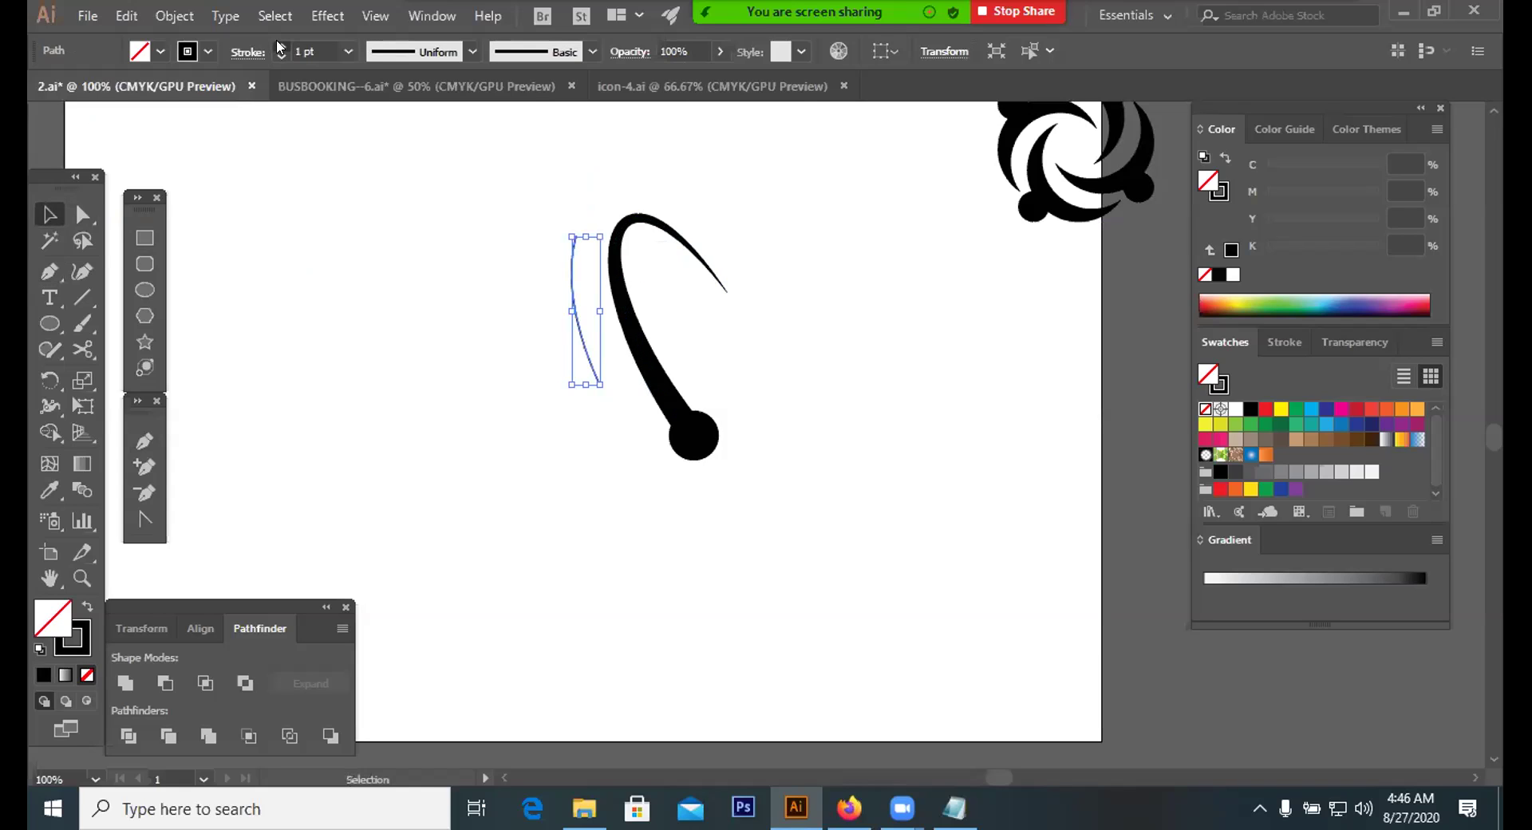
scroll(280, 50, "up", 6)
scroll(459, 54, "up", 5)
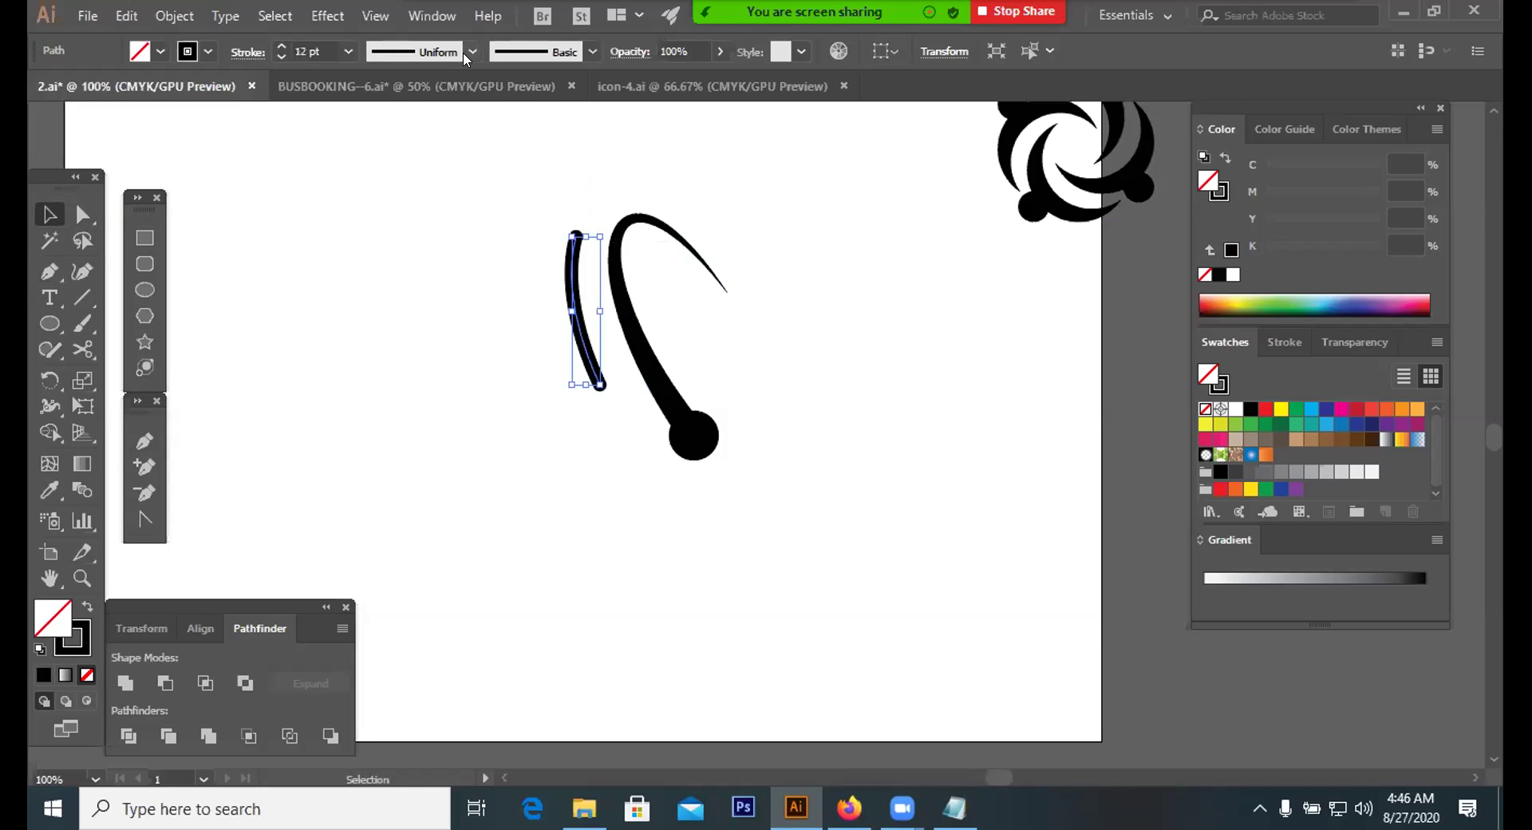
left_click(469, 51)
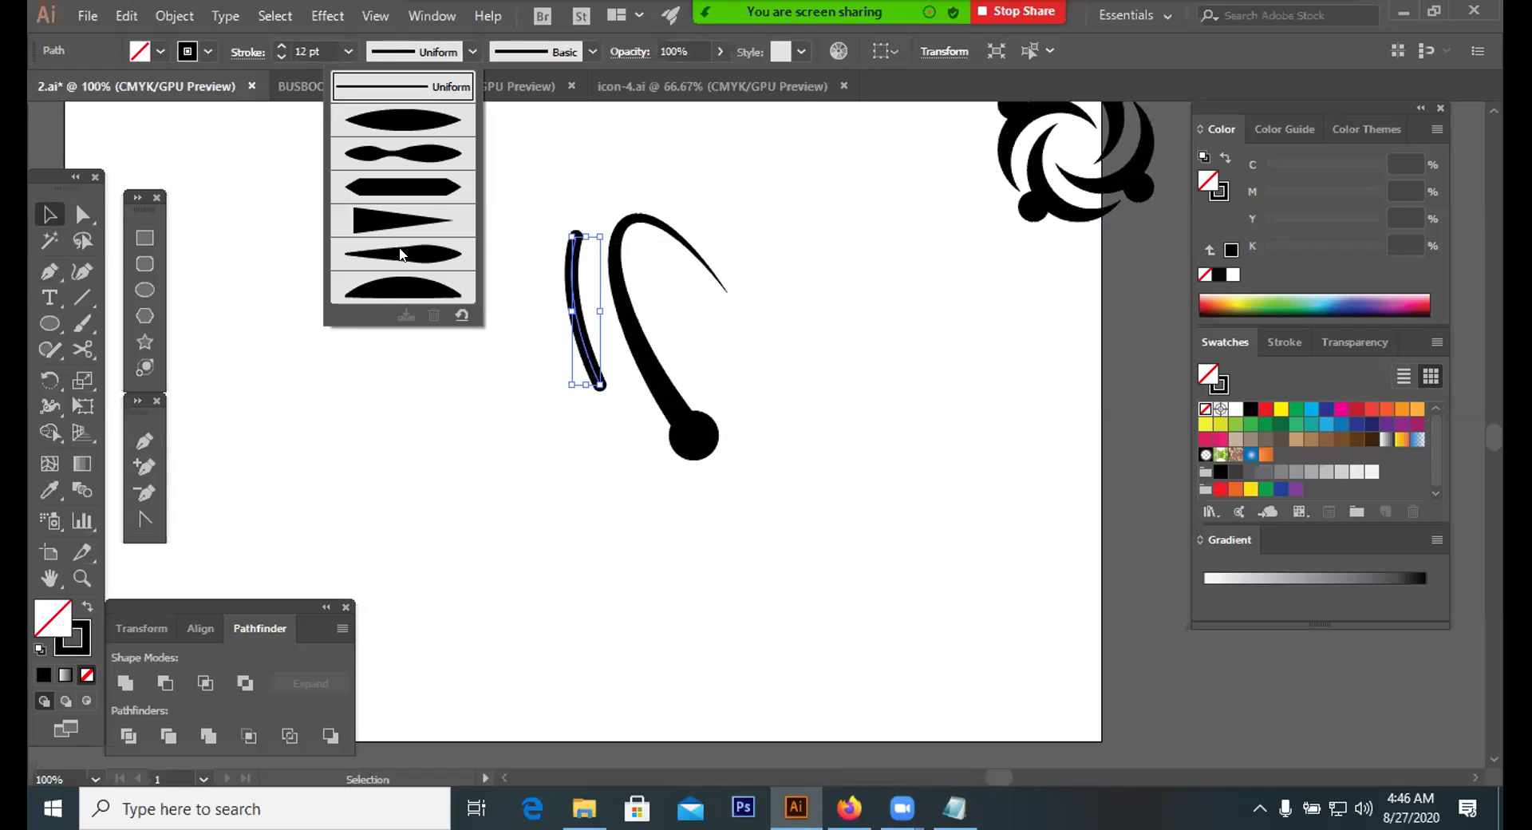
left_click(403, 221)
scroll(288, 46, "up", 5)
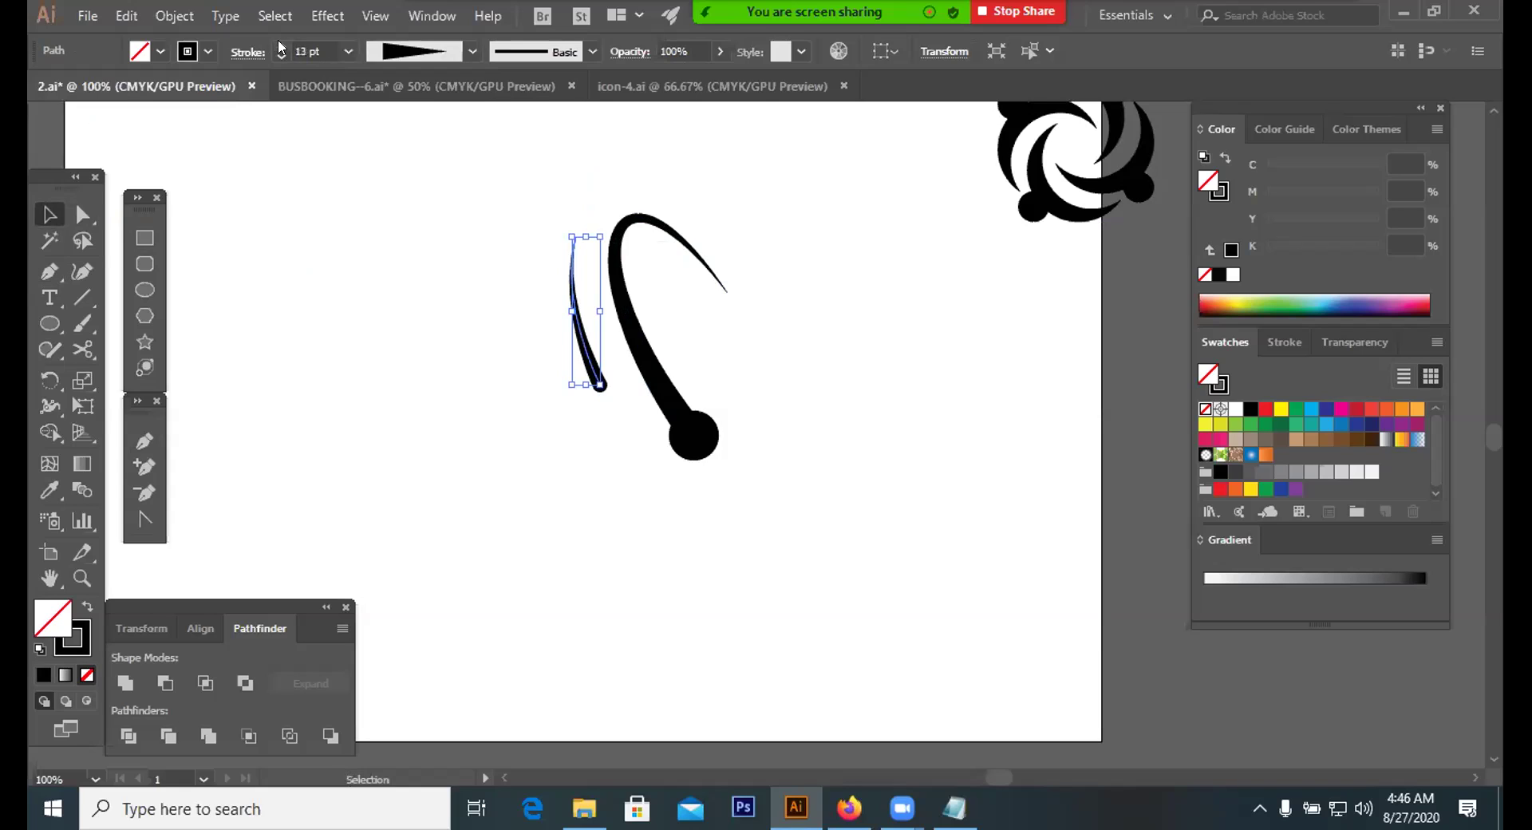
left_click(843, 368)
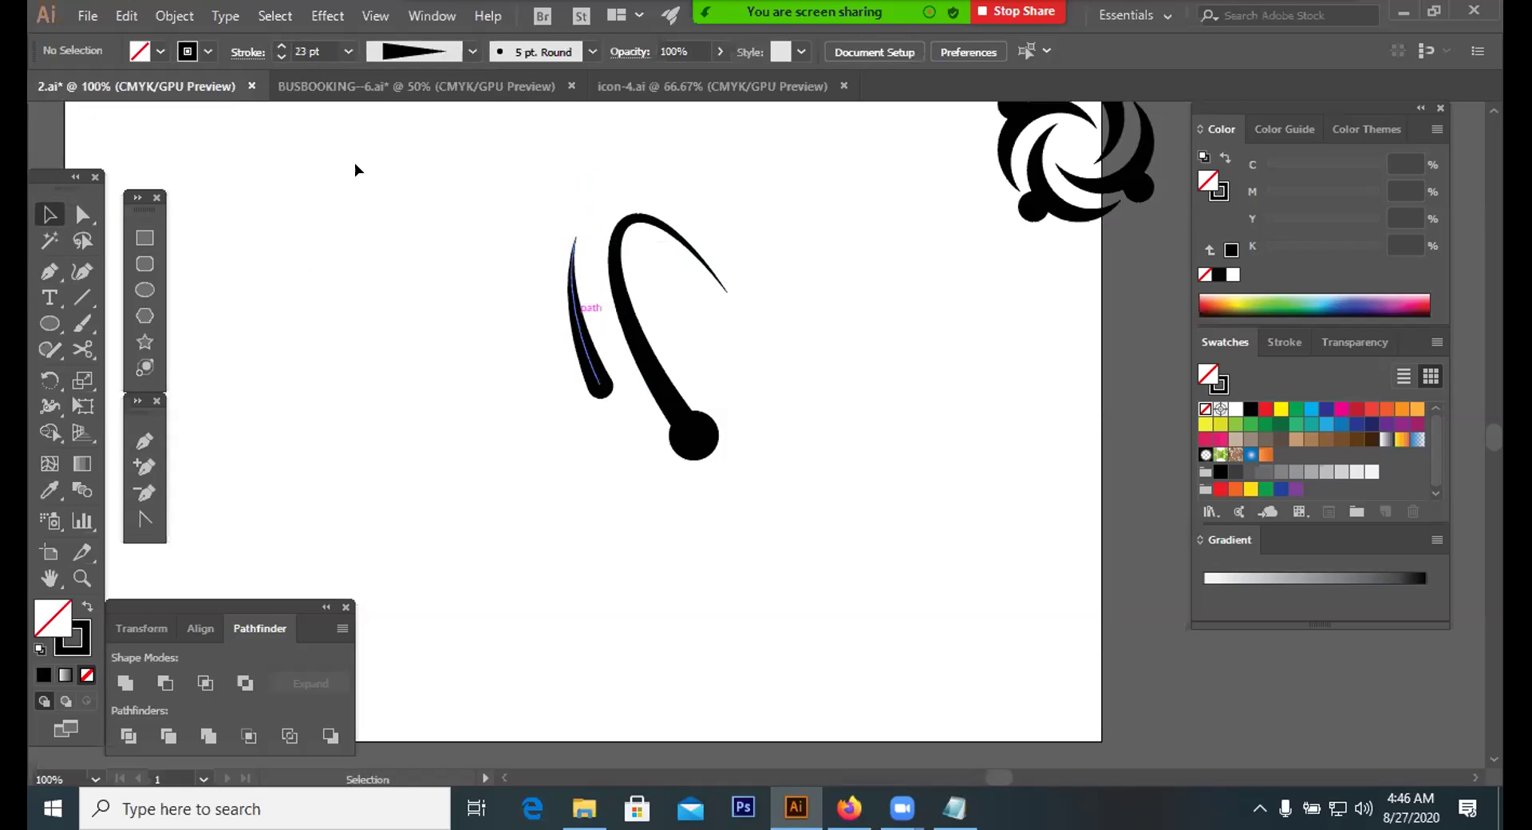
key("ctrl+z")
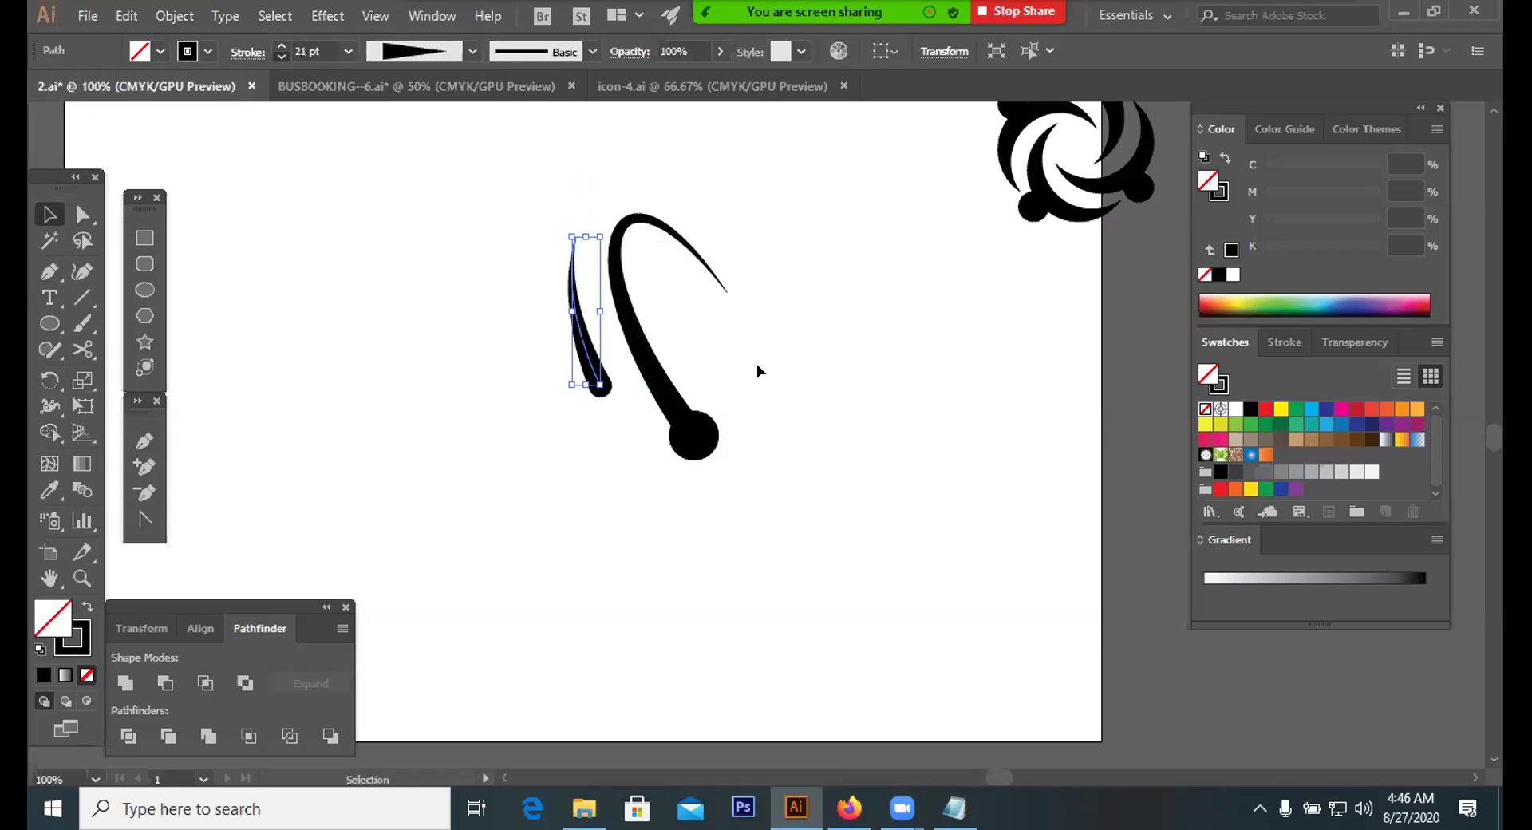
left_click(481, 292)
Nudge the short curve's thick lower end about 13 px down and 5 px left
key("a")
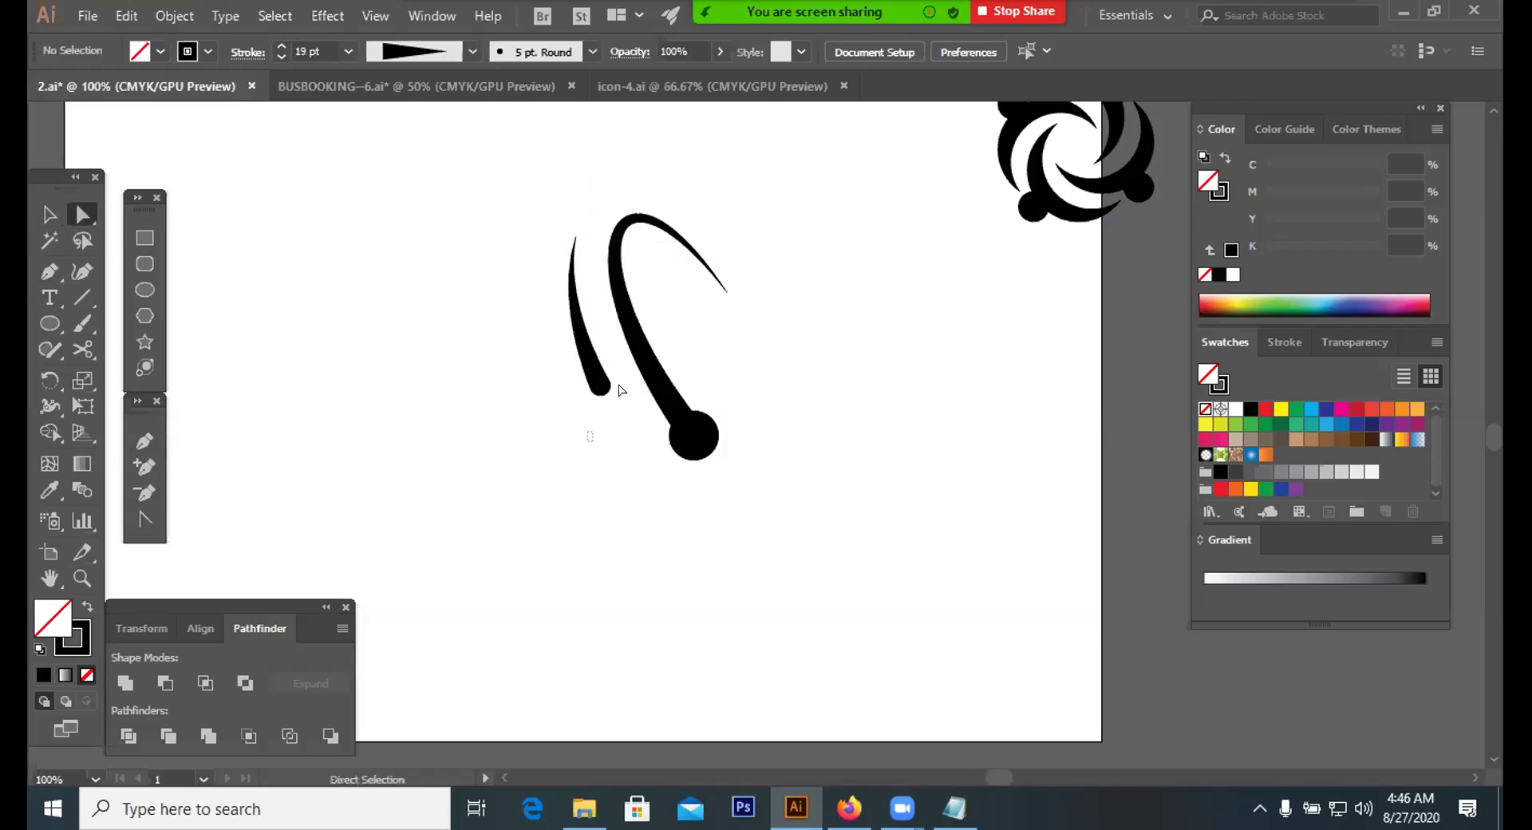
left_click(601, 385)
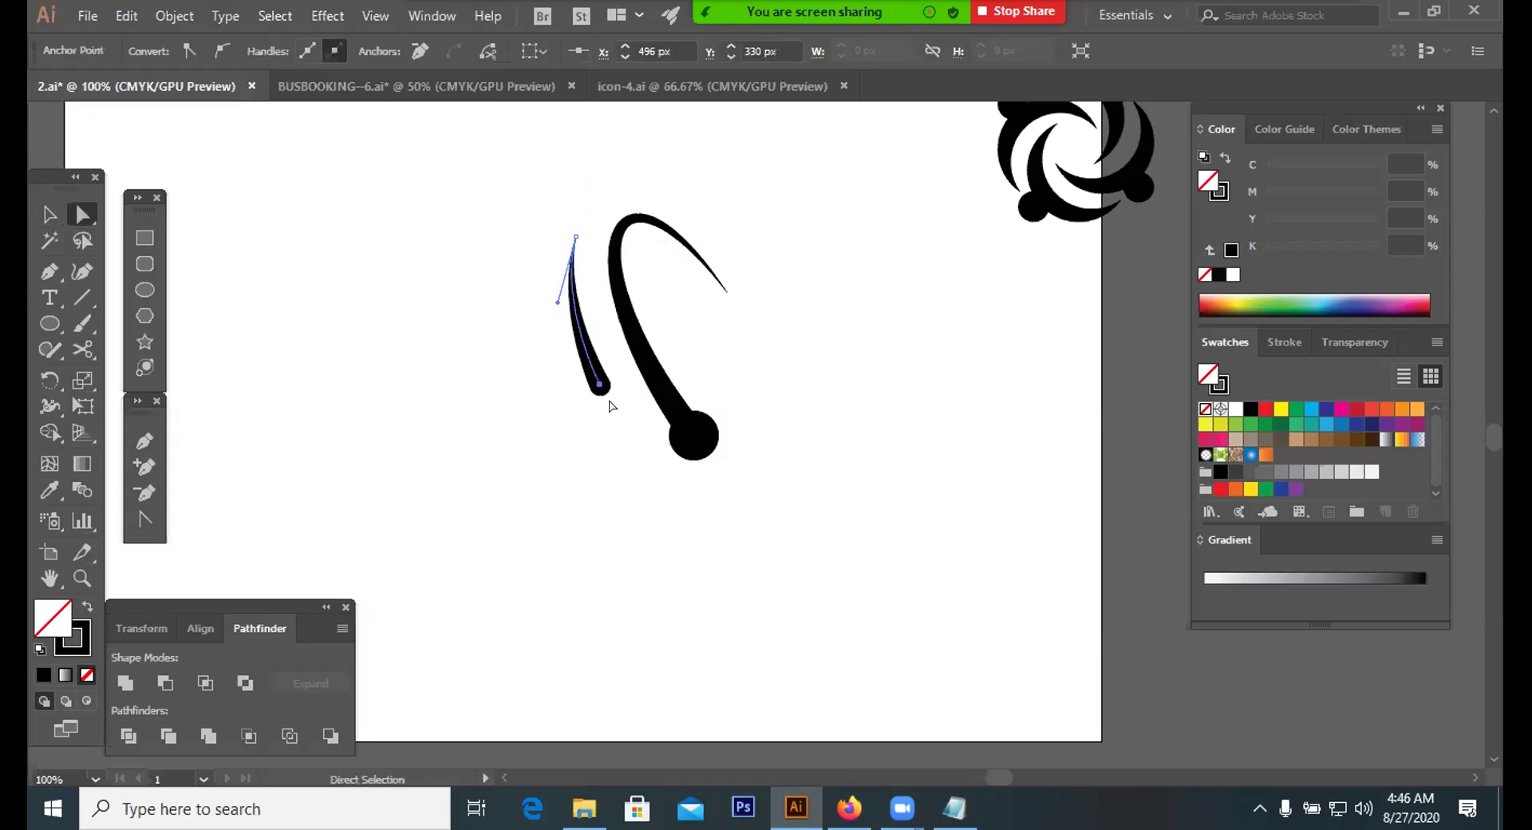
key("Left")
key("Down")
key("Down")
key("Down")
key("Down")
key("Down")
key("Down")
key("Down")
key("Down")
key("Down")
key("Down")
key("Down")
key("Down")
key("Down")
key("Down")
key("Down")
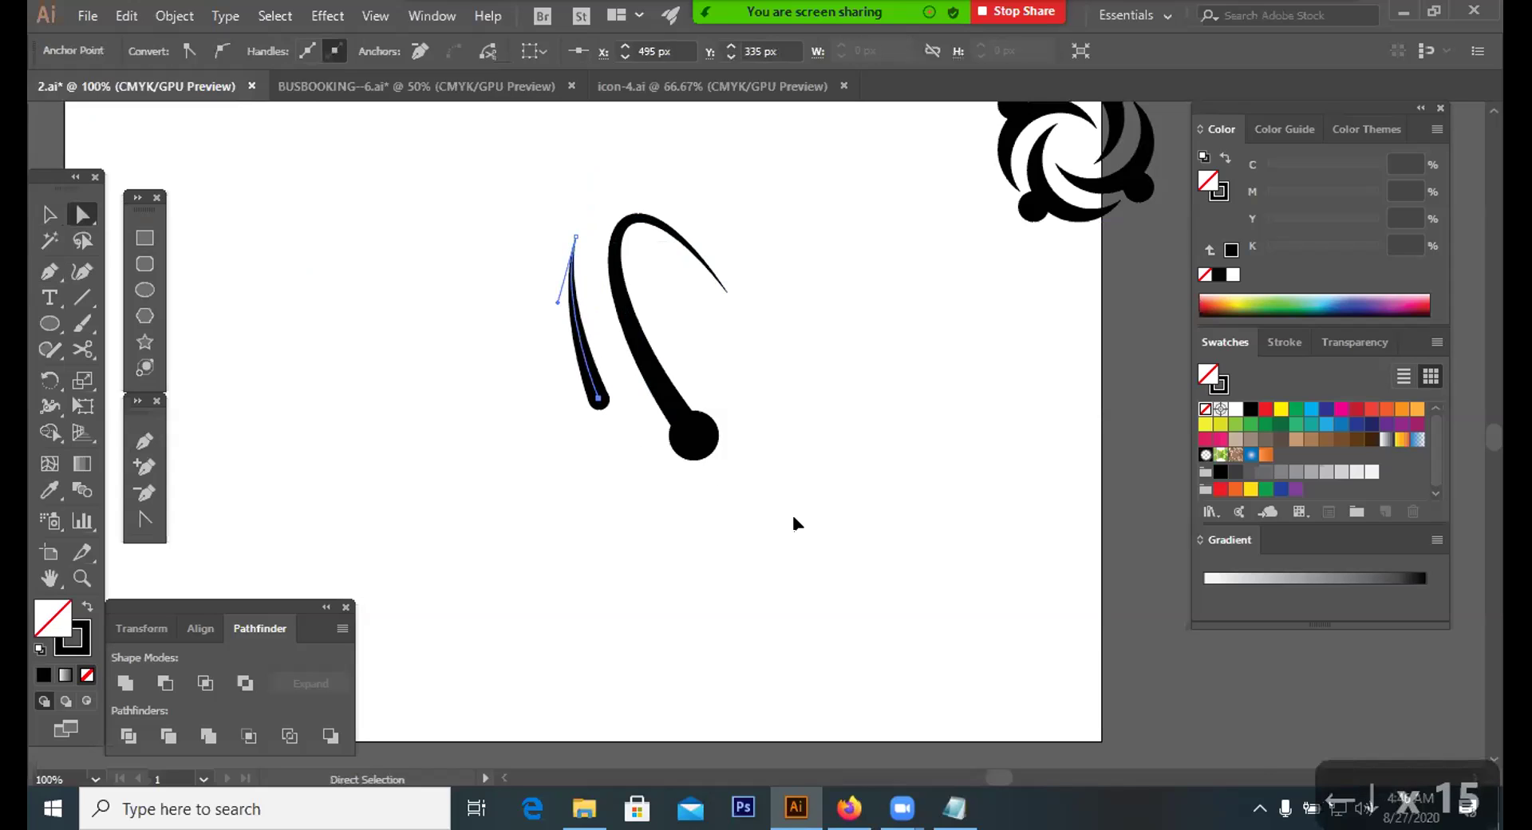
key("Left")
key("Left")
key("Left")
key("Left")
Move the short curve's thin upper end up and right, and swing its lower direction handle left to increase the bend
left_click(568, 248)
left_click_drag(575, 237, 588, 217)
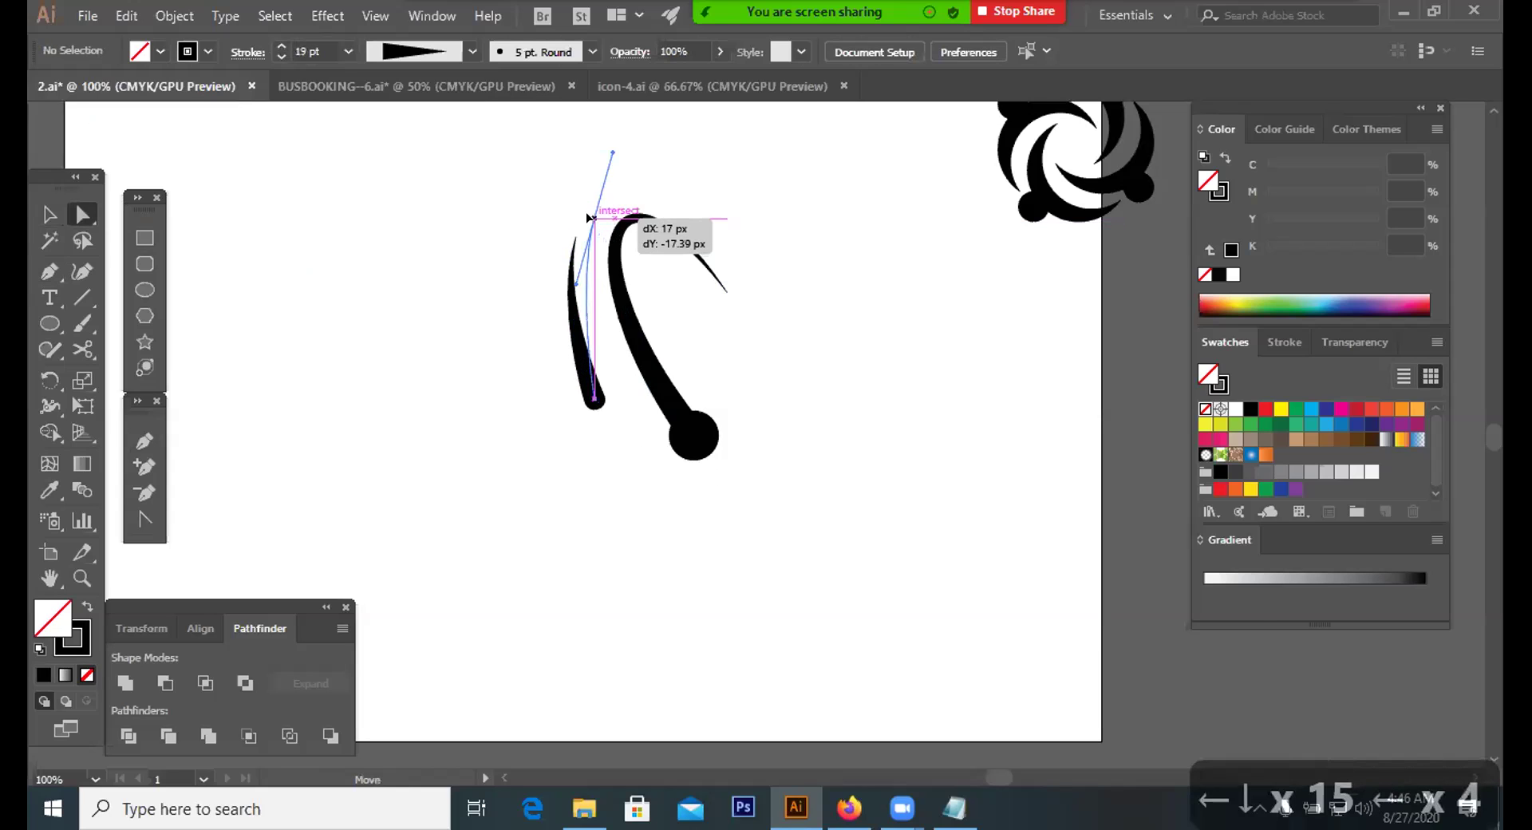
left_click_drag(592, 301, 540, 270)
left_click(835, 389)
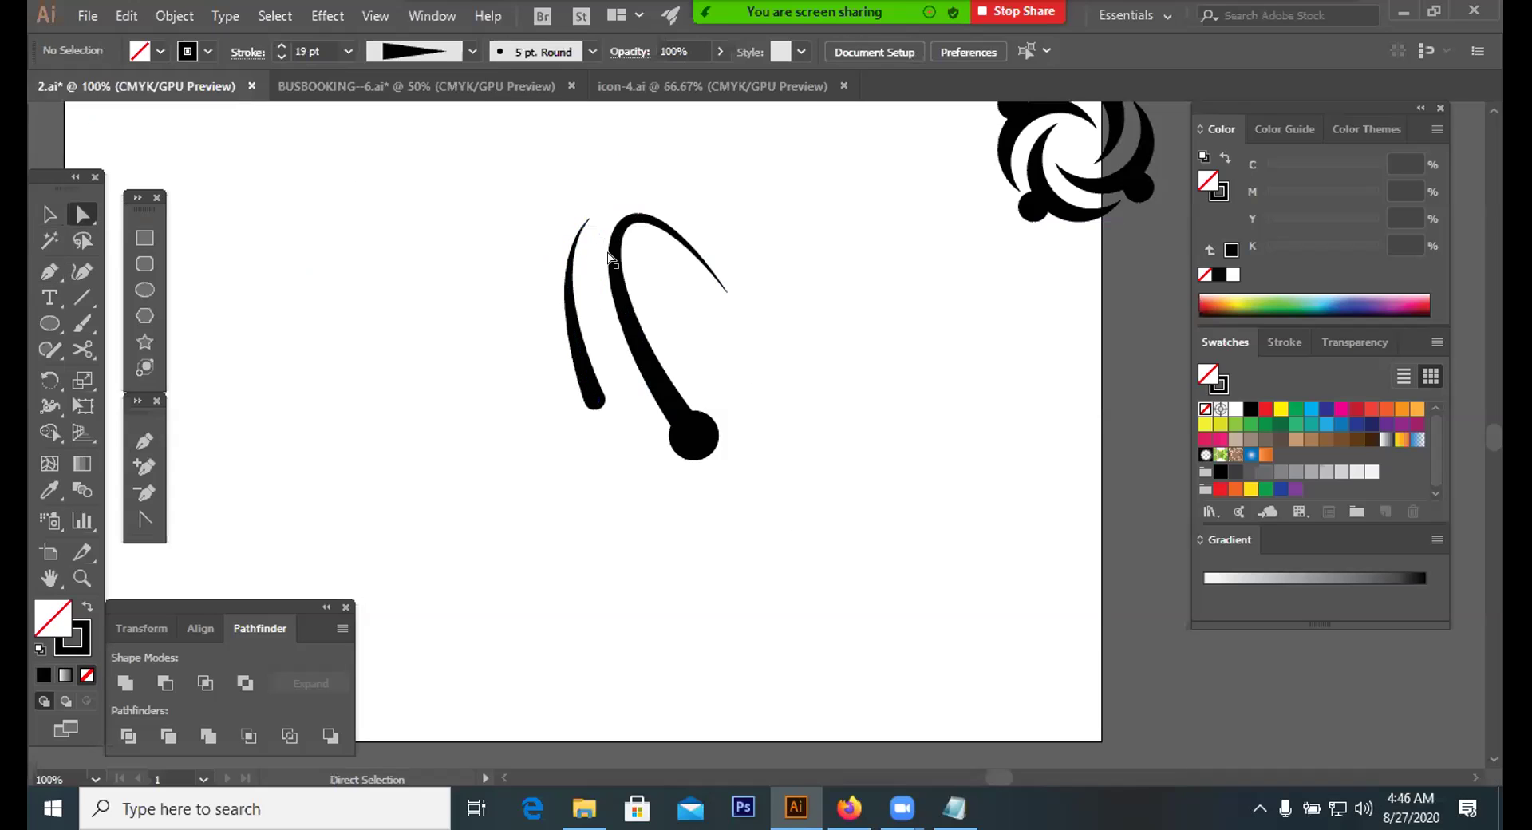
Shift the short curve's upper and lower ends slightly right, closer to the hook
left_click(589, 219)
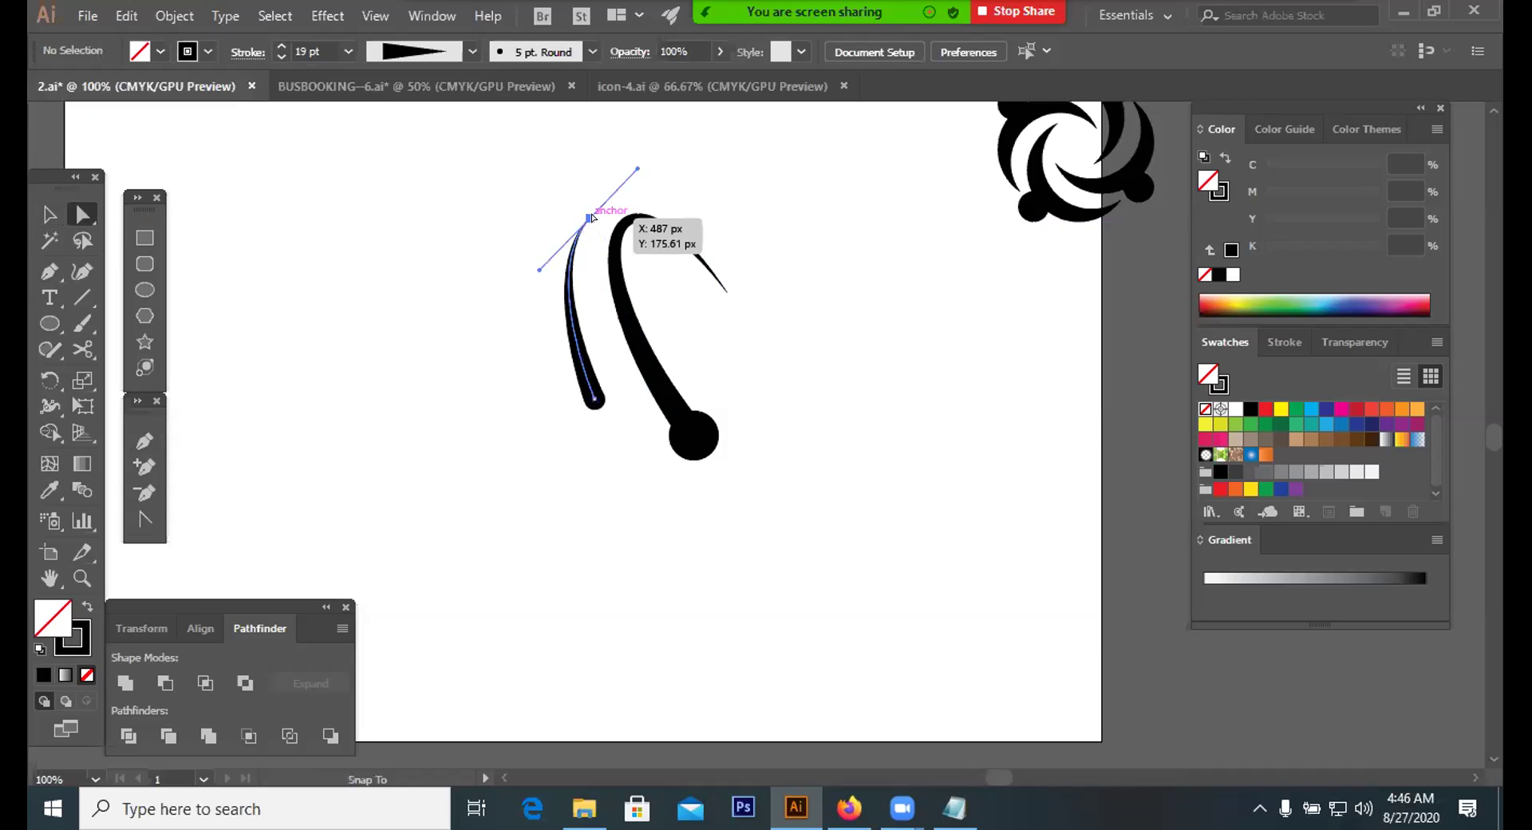
left_click(735, 356)
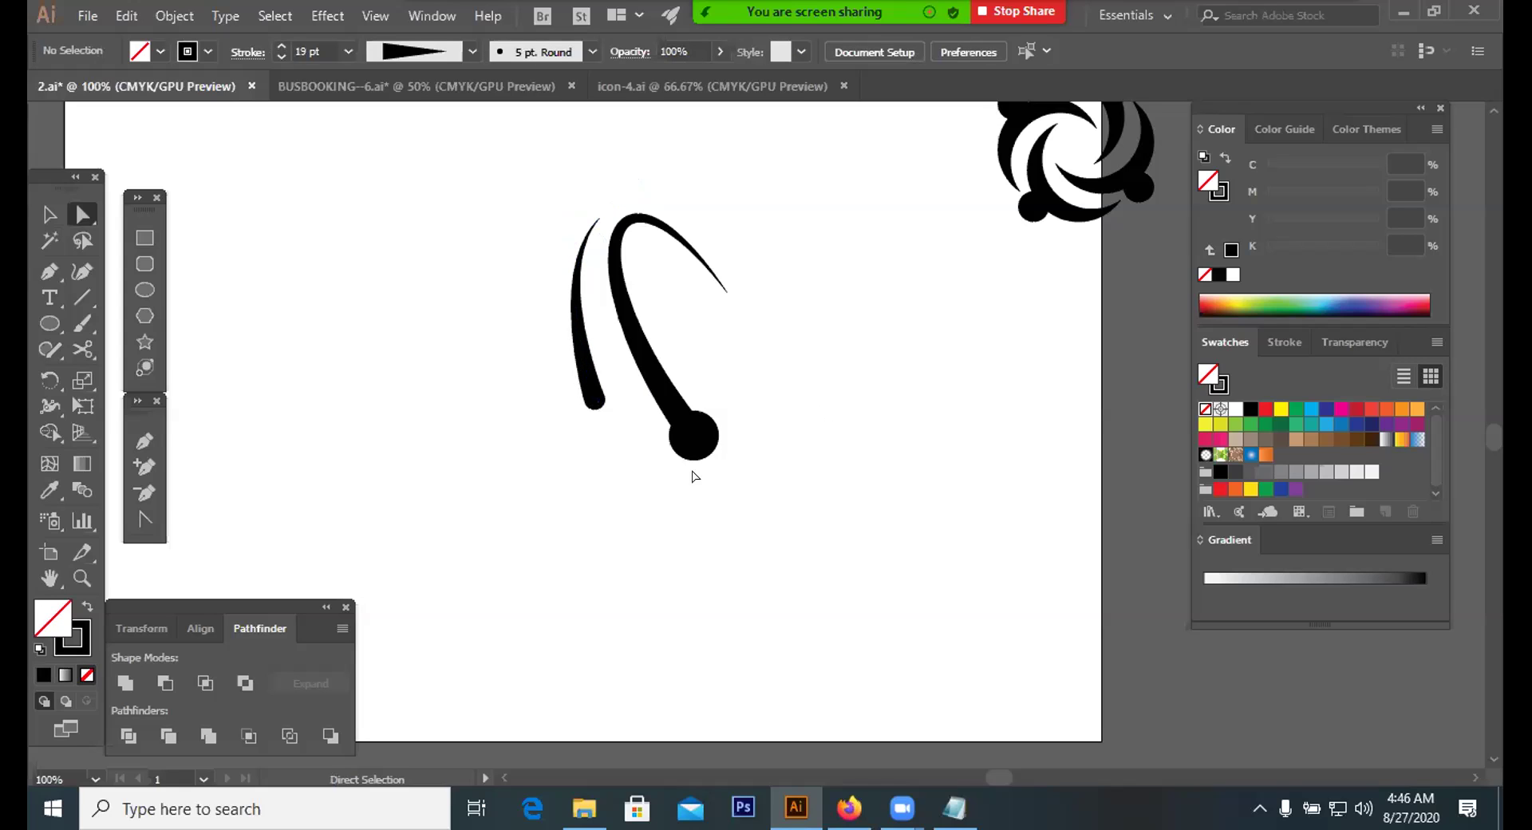
left_click(600, 406)
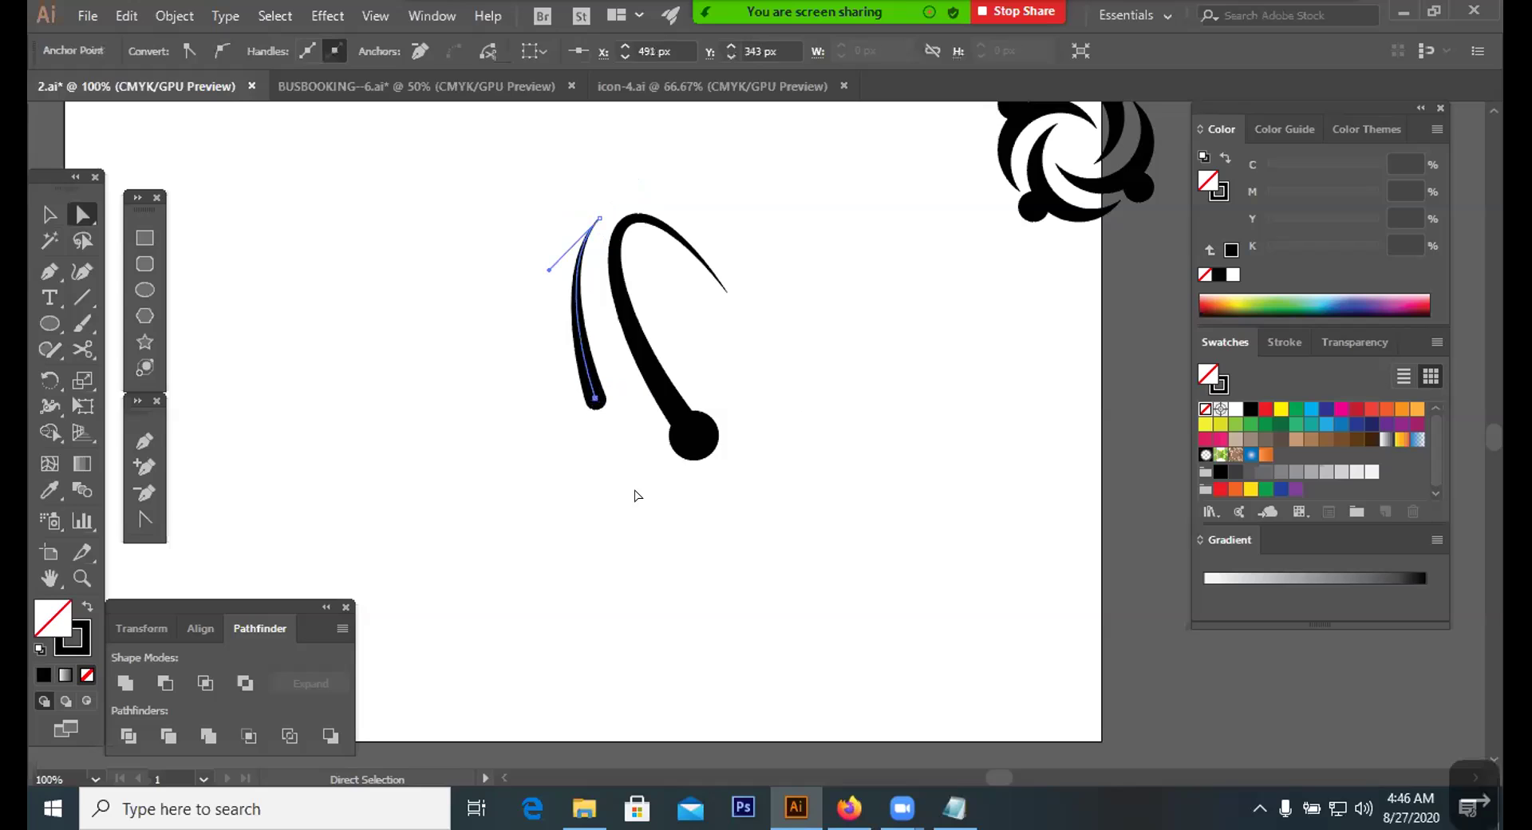
left_click(639, 491)
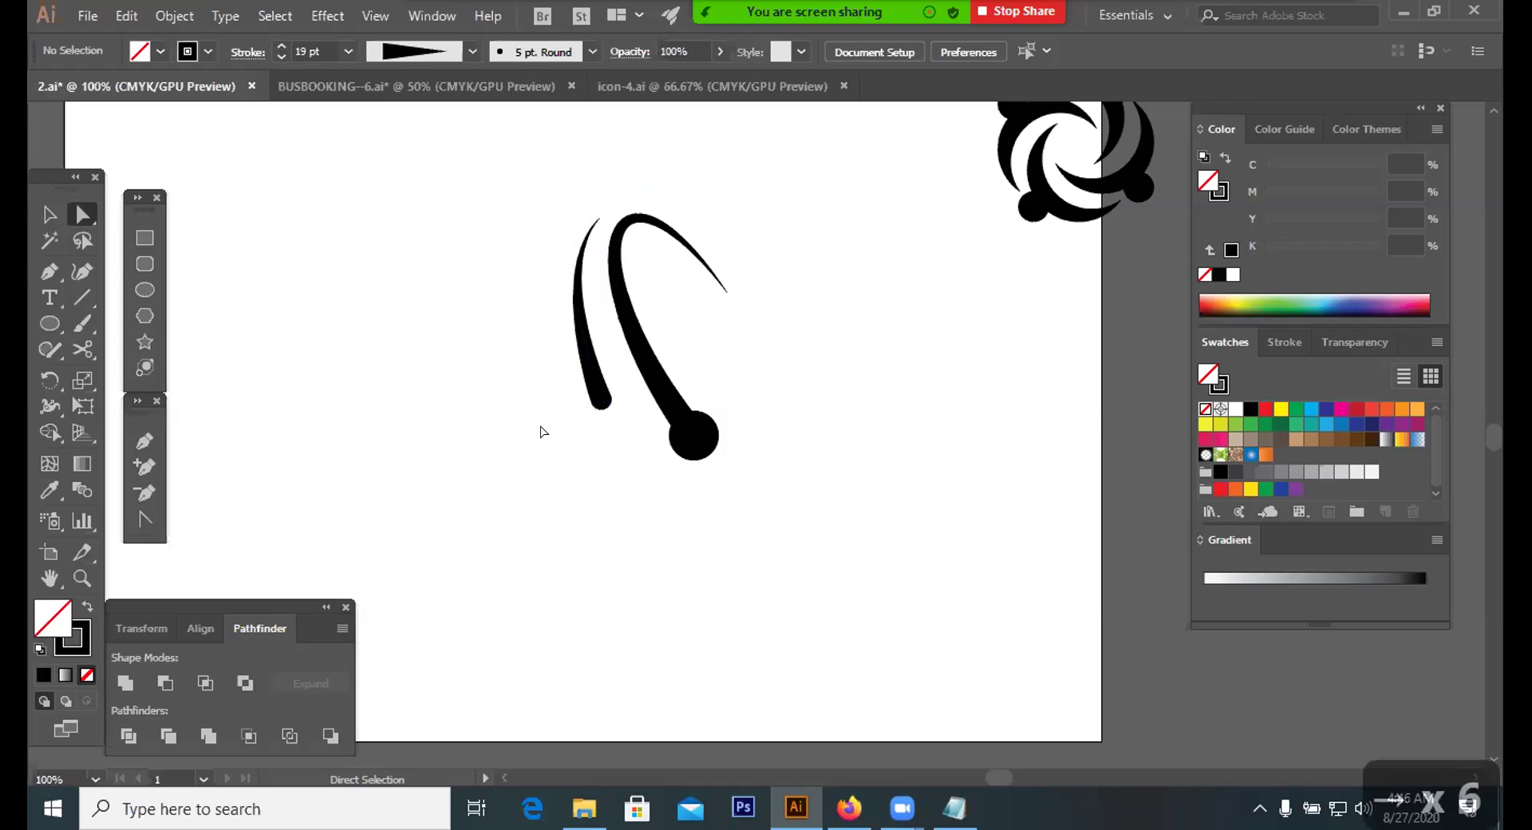
left_click(41, 214)
left_click_drag(414, 249, 587, 371)
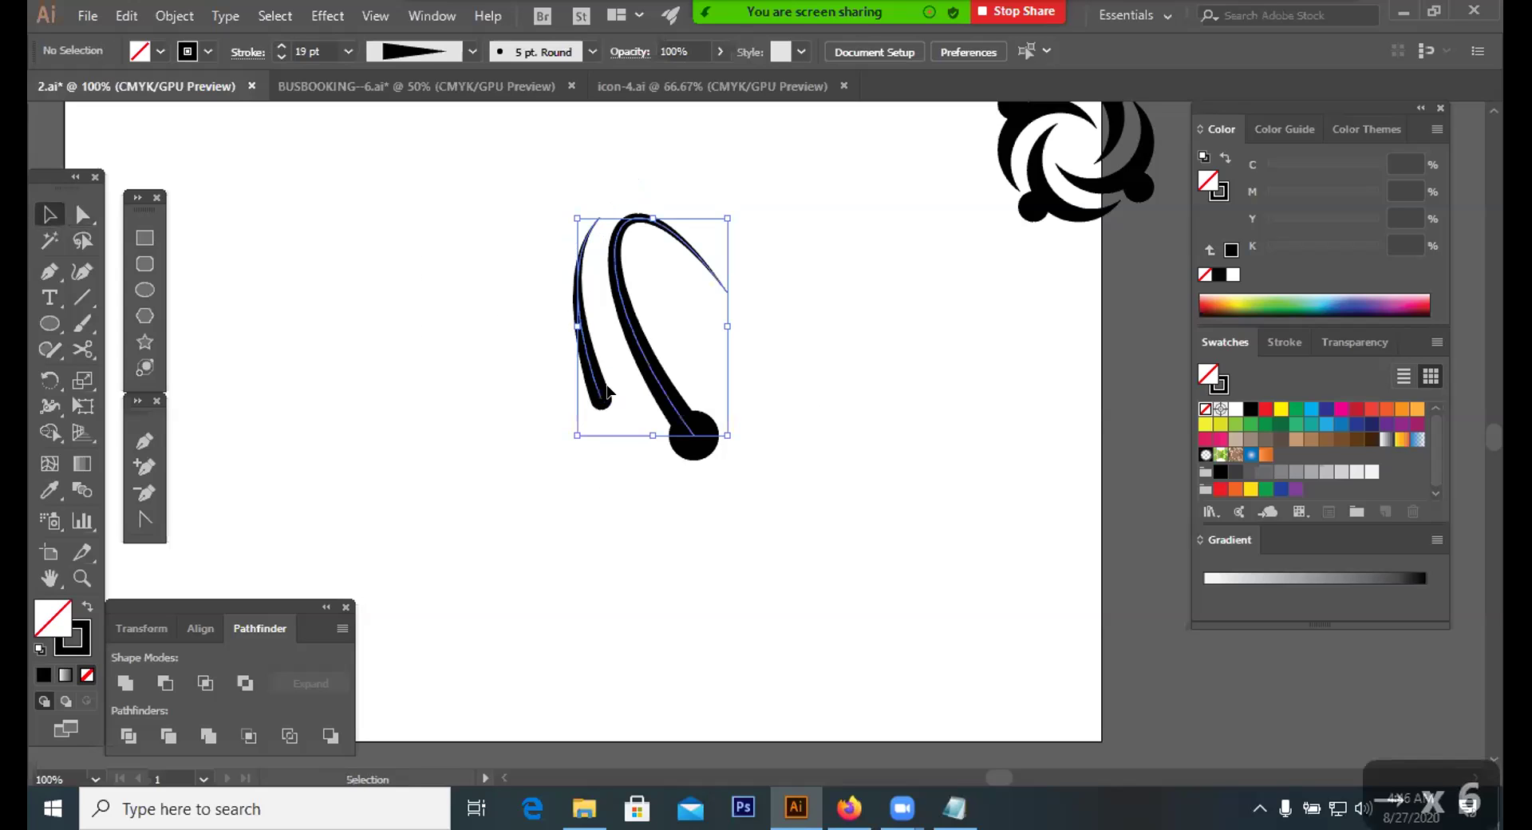
left_click(565, 411)
left_click(577, 378)
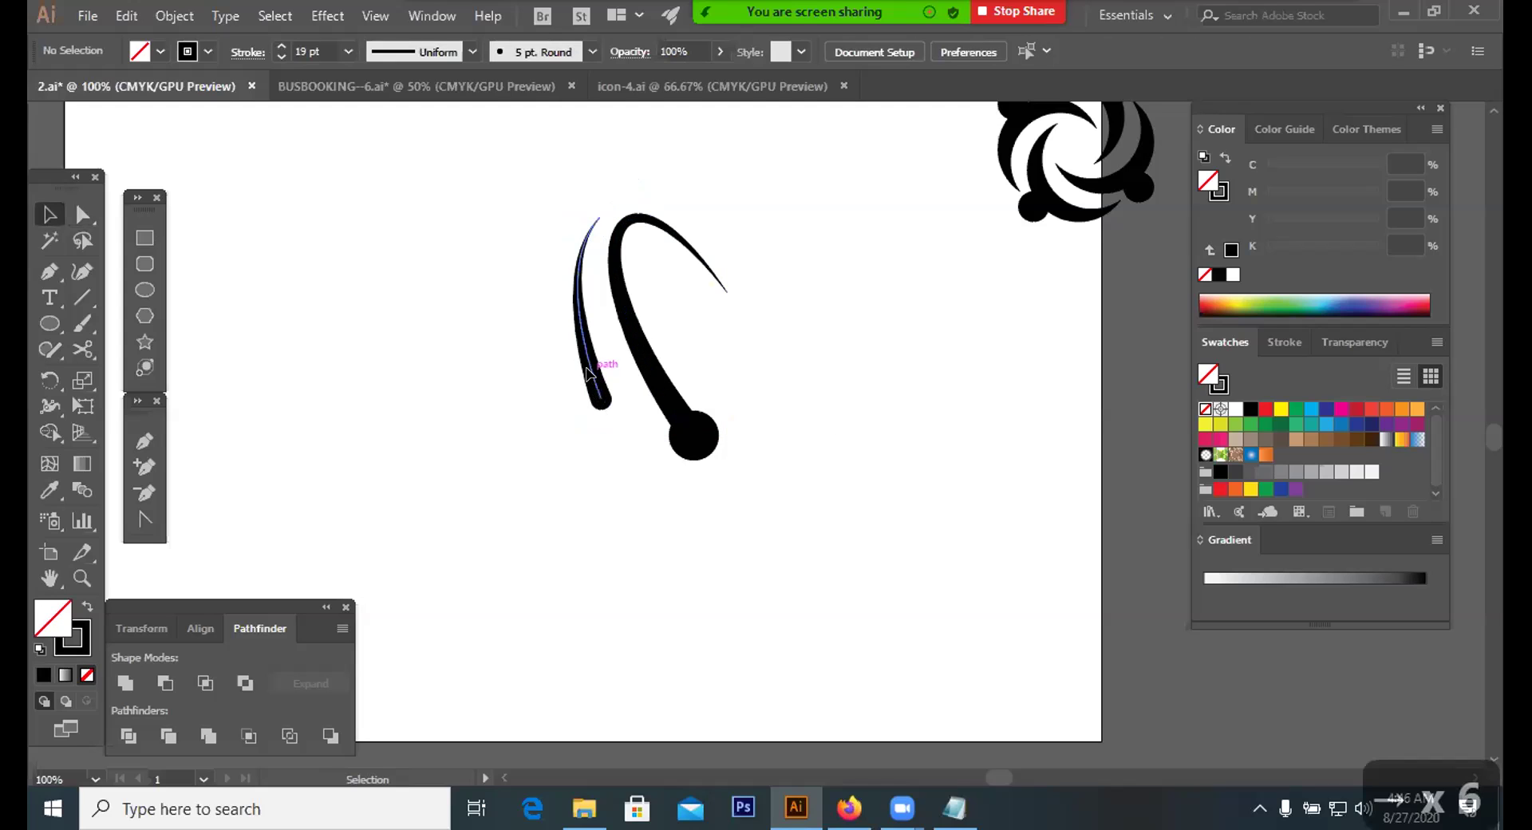
left_click(651, 331)
left_click(626, 353)
left_click(625, 353)
left_click(603, 468)
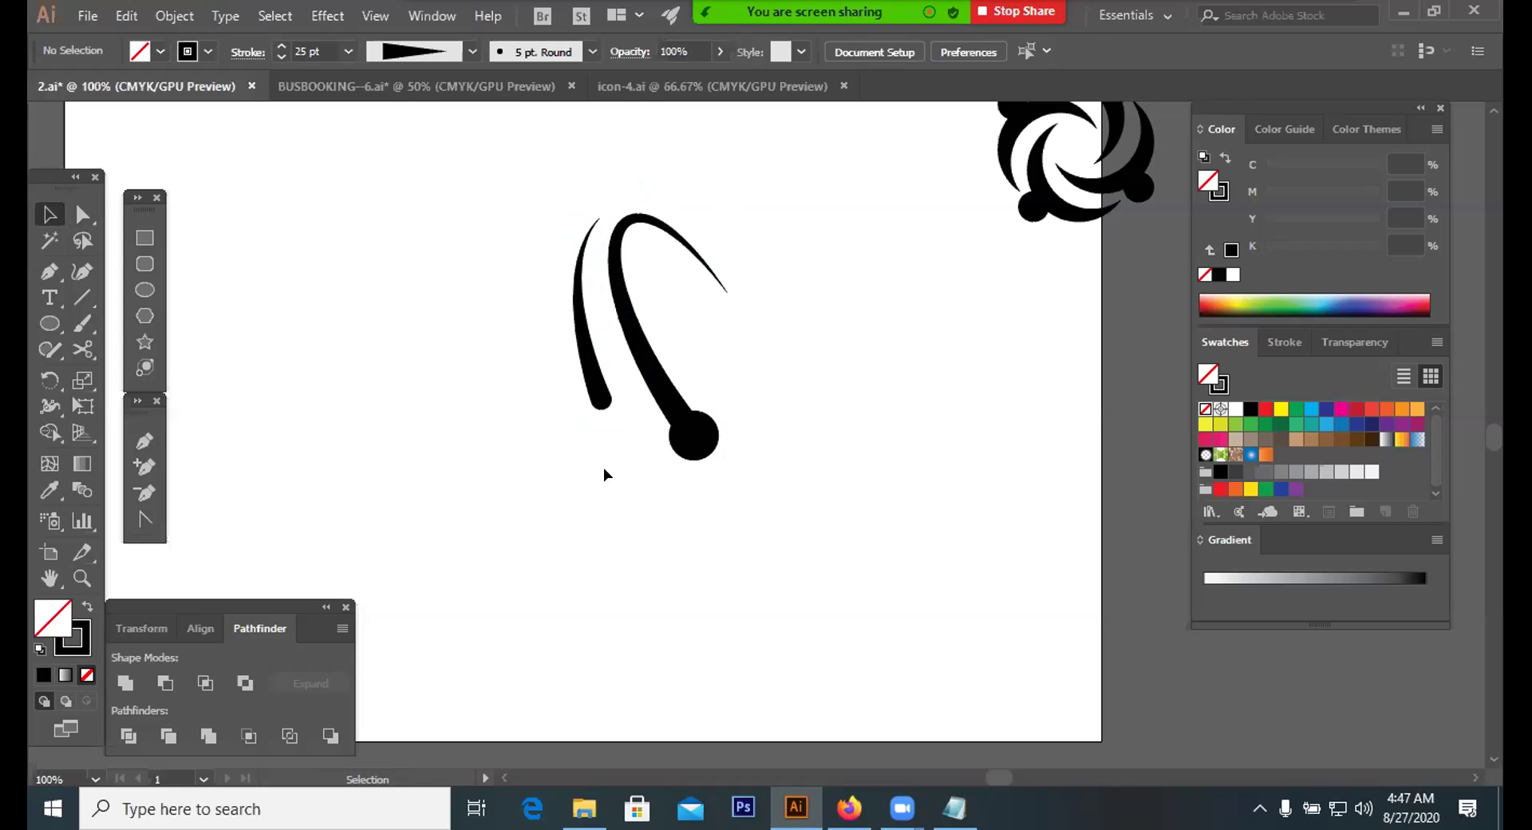
Expand the appearance of the two tapered strokes into filled shapes
left_click_drag(522, 285, 840, 511)
left_click(834, 511)
mouse_move(663, 322)
left_mouse_down()
mouse_move(496, 370)
mouse_move(506, 274)
left_mouse_up()
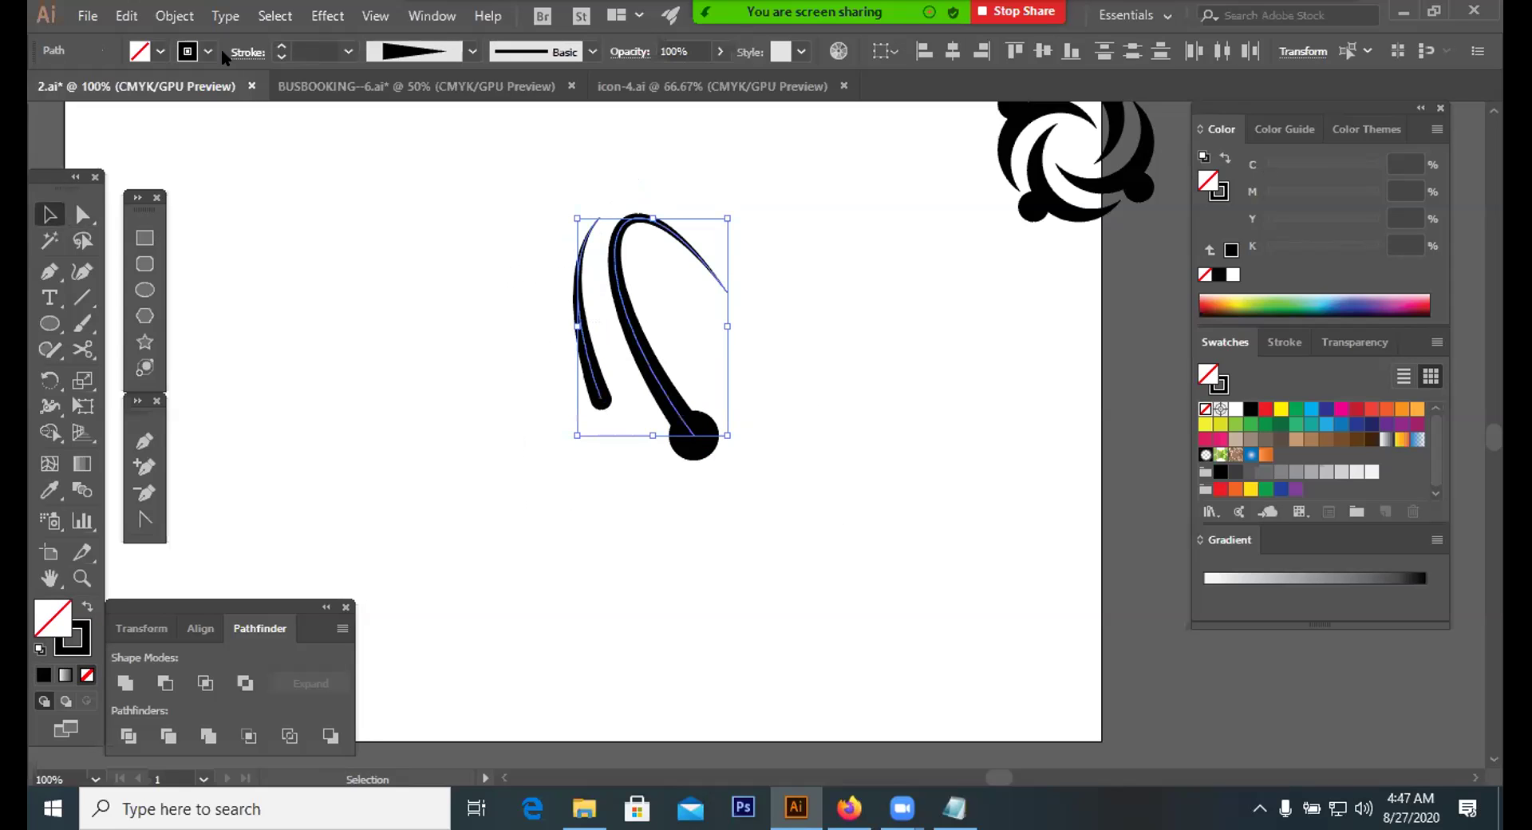
left_click(174, 18)
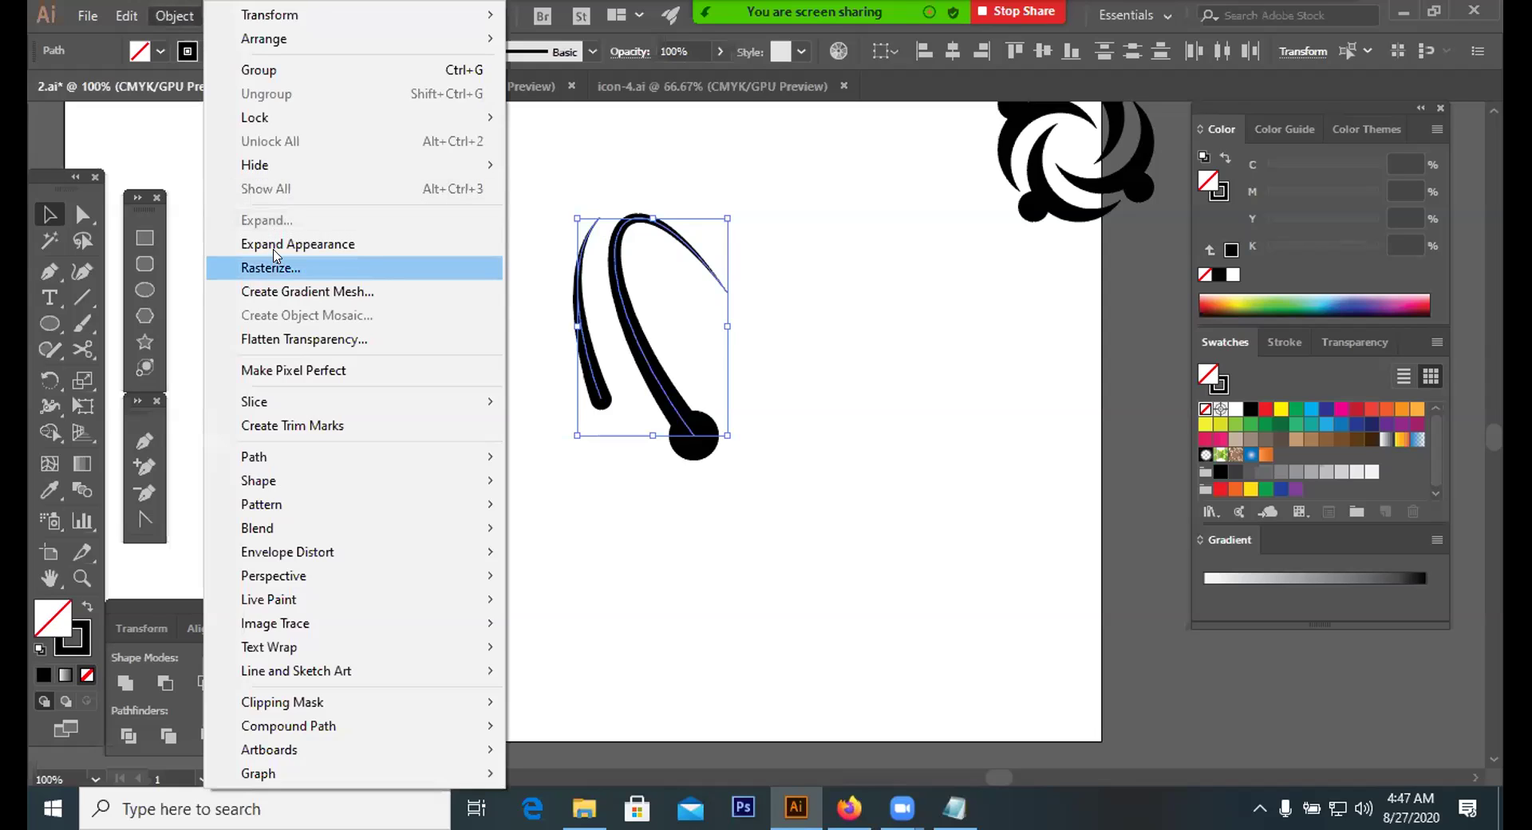
left_click(279, 243)
left_click(726, 516)
left_click(694, 435)
left_click(779, 471)
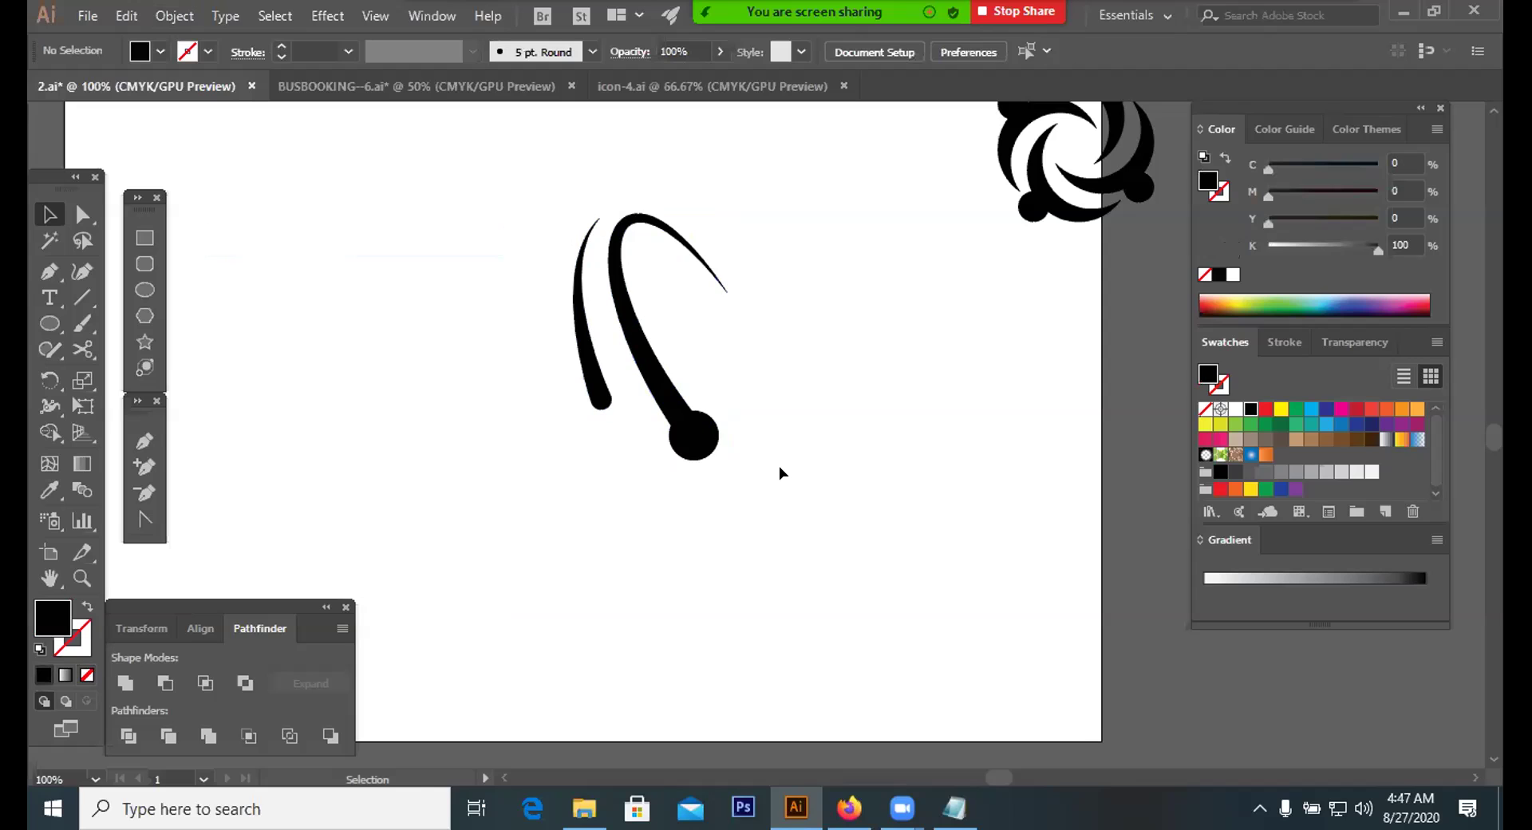
Group the two strokes with the round head and move the figure left
left_click_drag(780, 466, 511, 277)
right_click(623, 324)
left_click(780, 468)
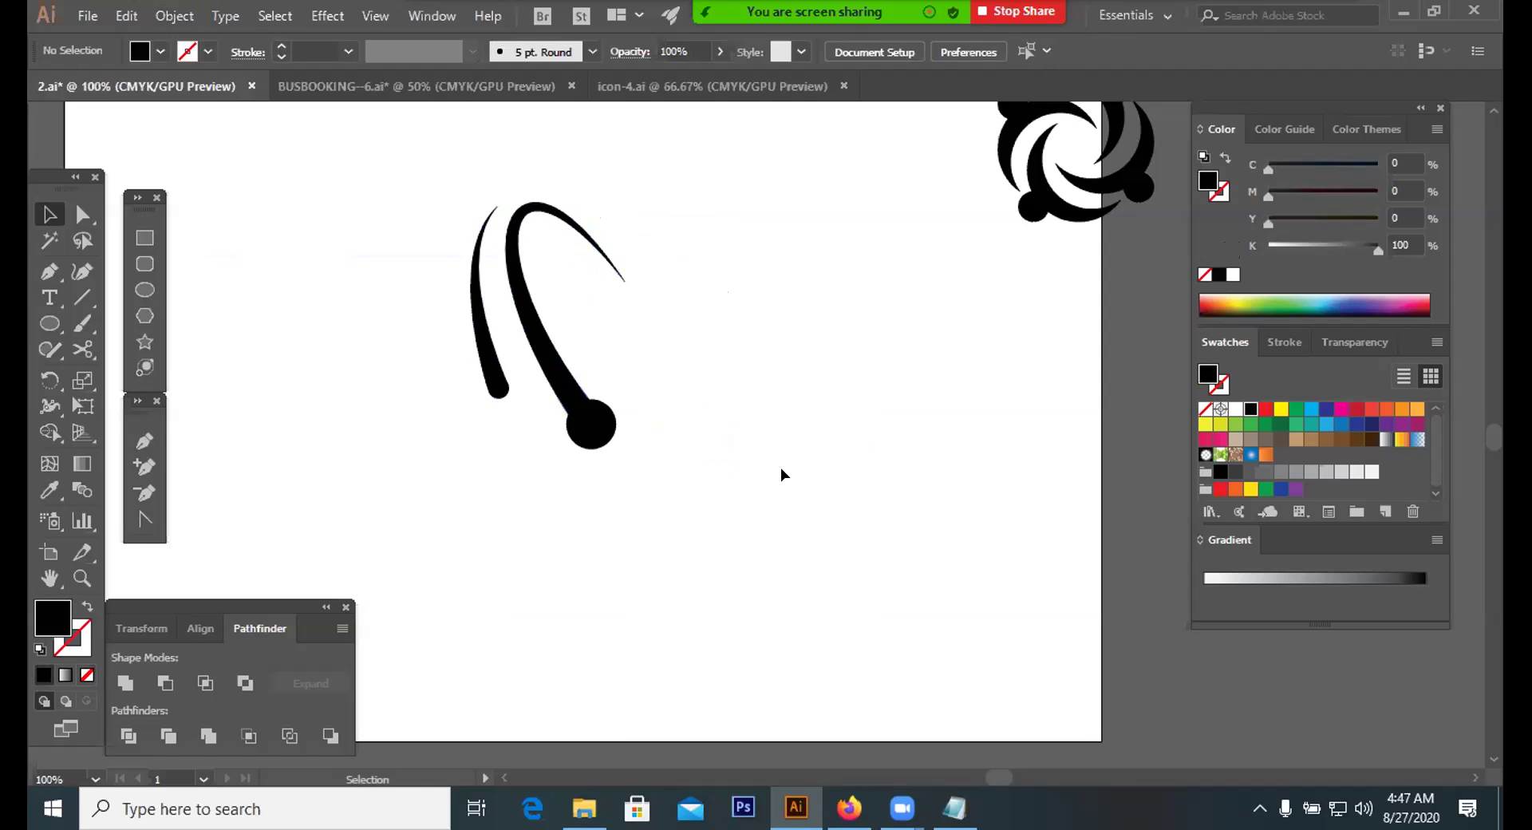
left_click(591, 423)
left_click_drag(695, 499, 503, 321)
left_click(672, 496)
left_click_drag(597, 425, 582, 440)
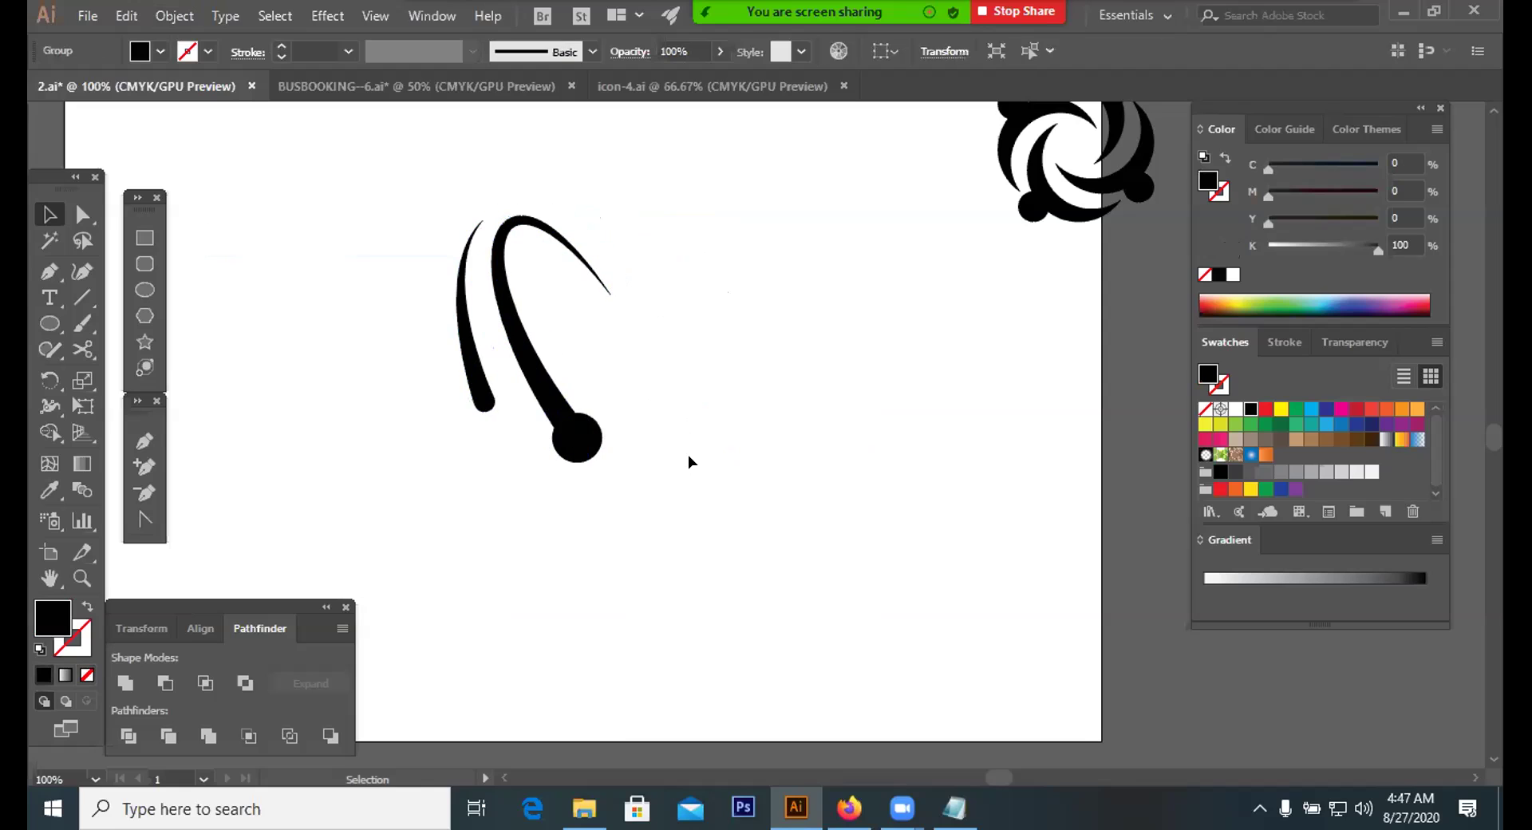
Enlarge the four-headed pinwheel logo to about 1.7 times its size and place it over the artboard's upper-right corner
key("ctrl+minus")
key("ctrl+minus")
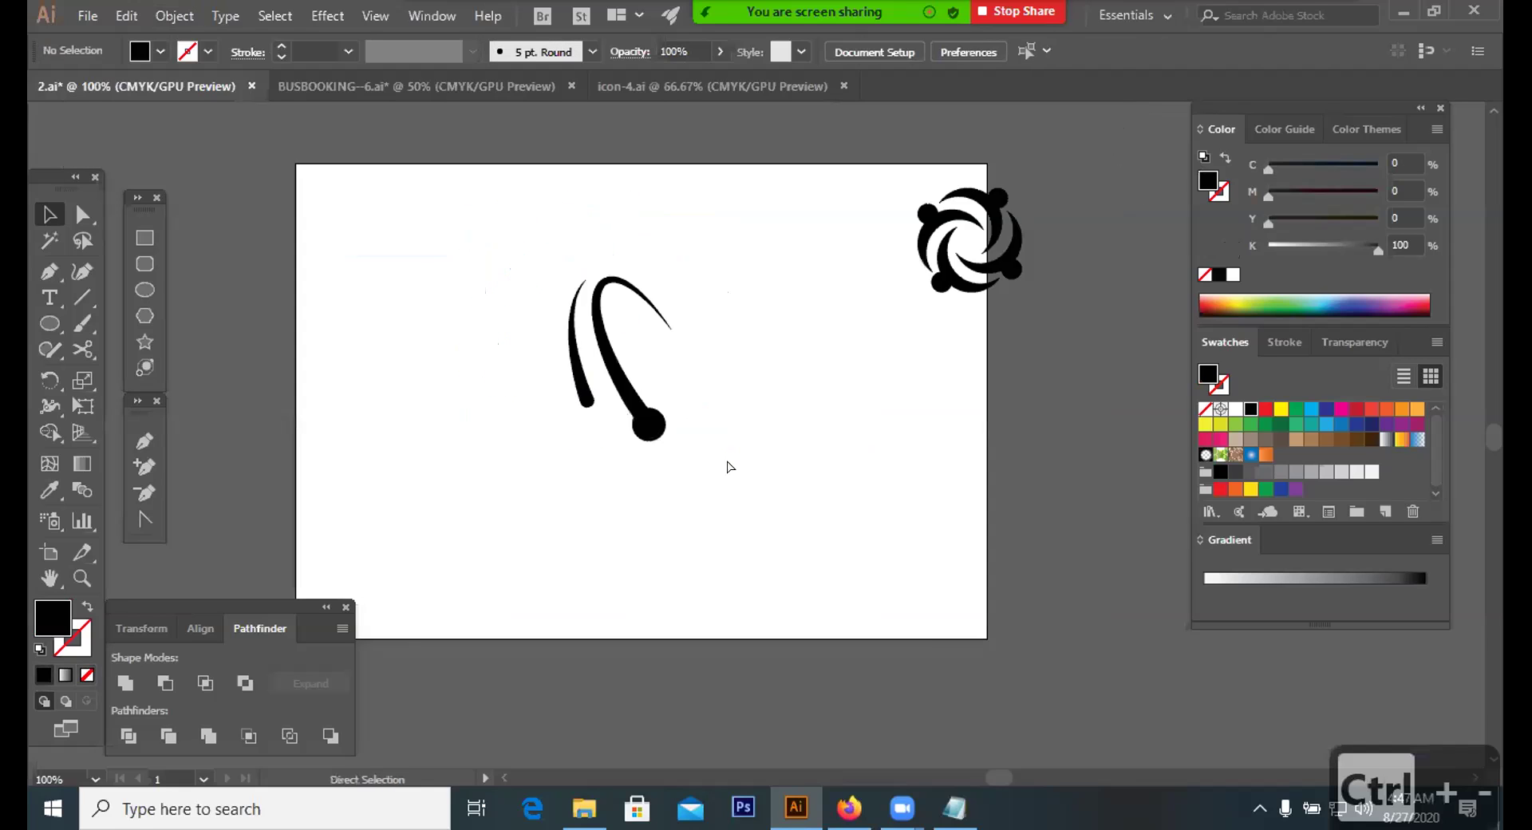
key("ctrl+plus")
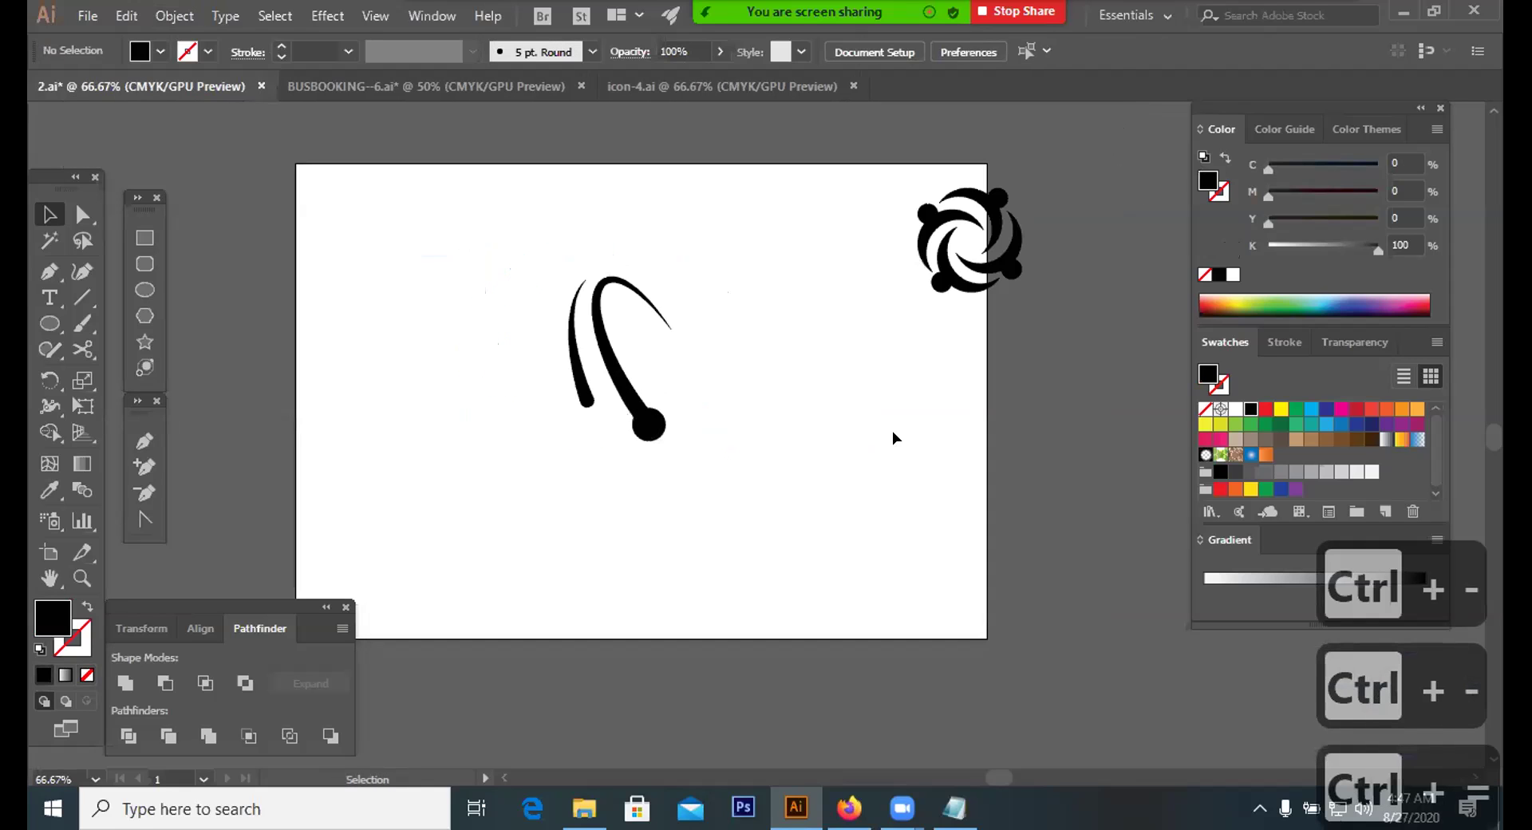
left_click_drag(946, 287, 985, 235)
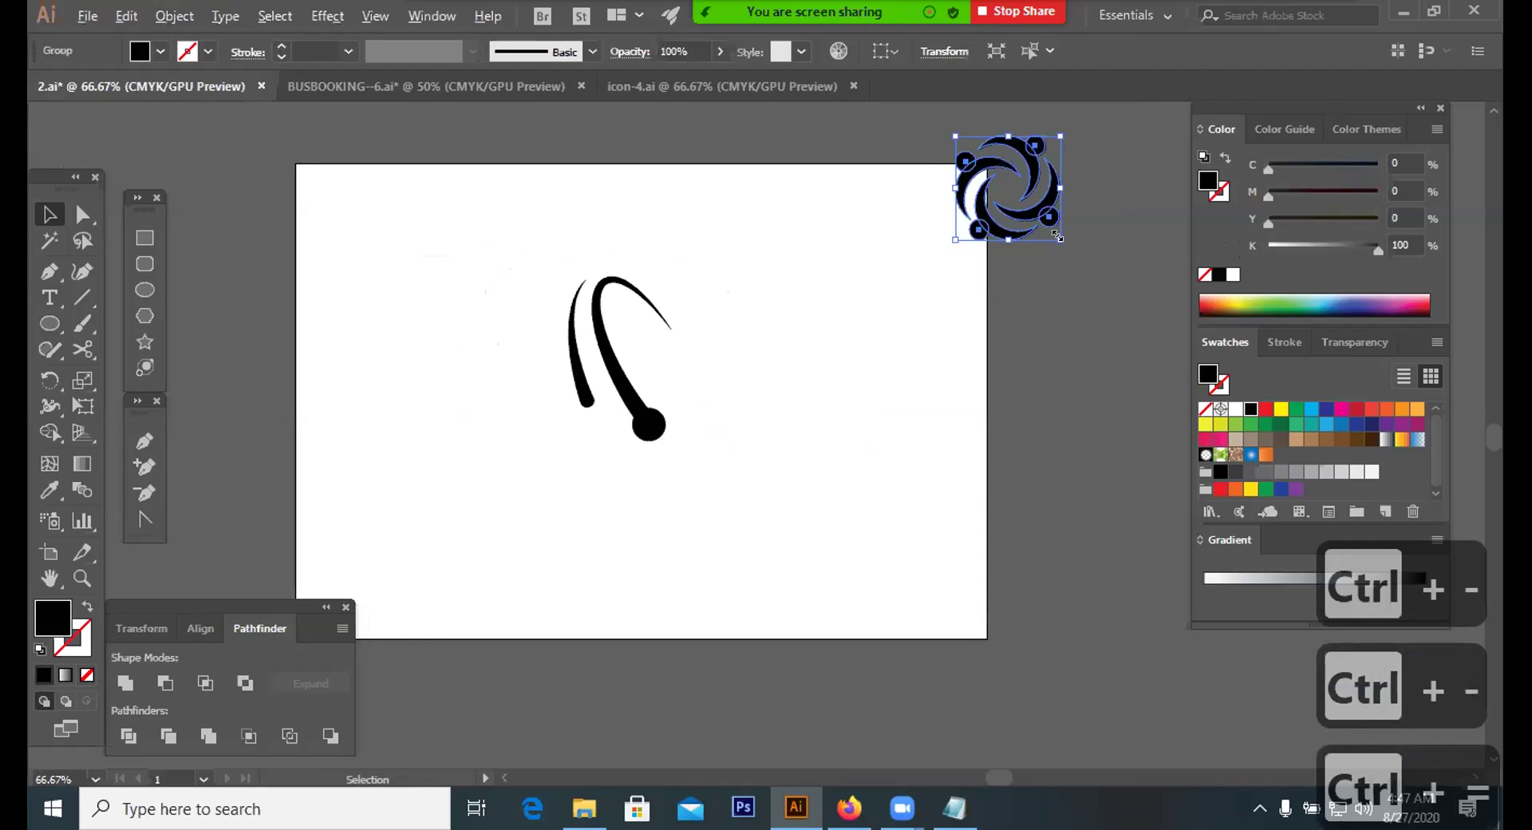
left_click_drag(1088, 256, 1026, 406)
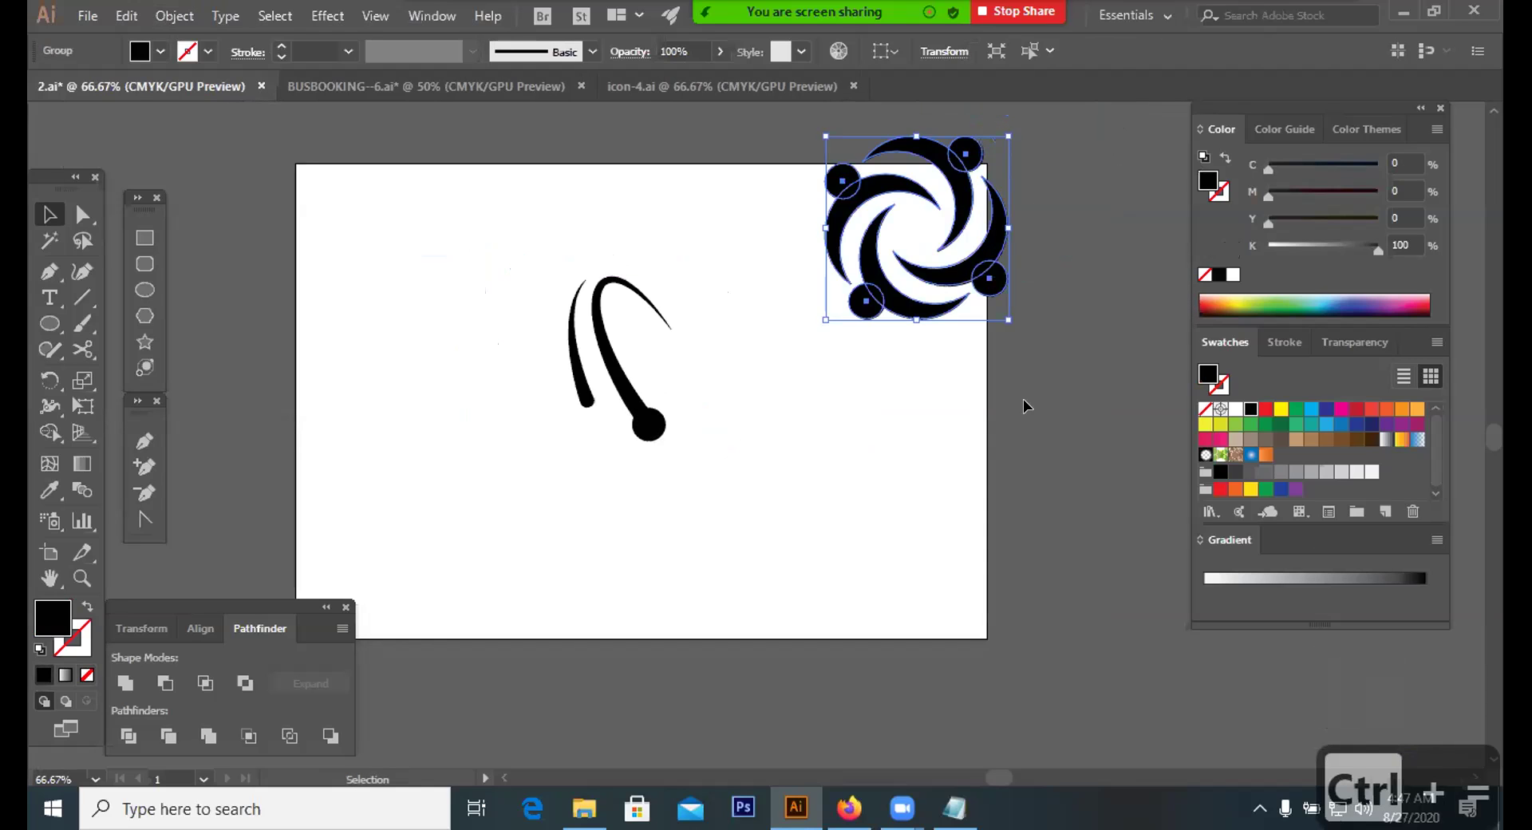
left_click_drag(978, 283, 1053, 215)
left_click(1084, 337)
left_click_drag(1084, 337, 1034, 417)
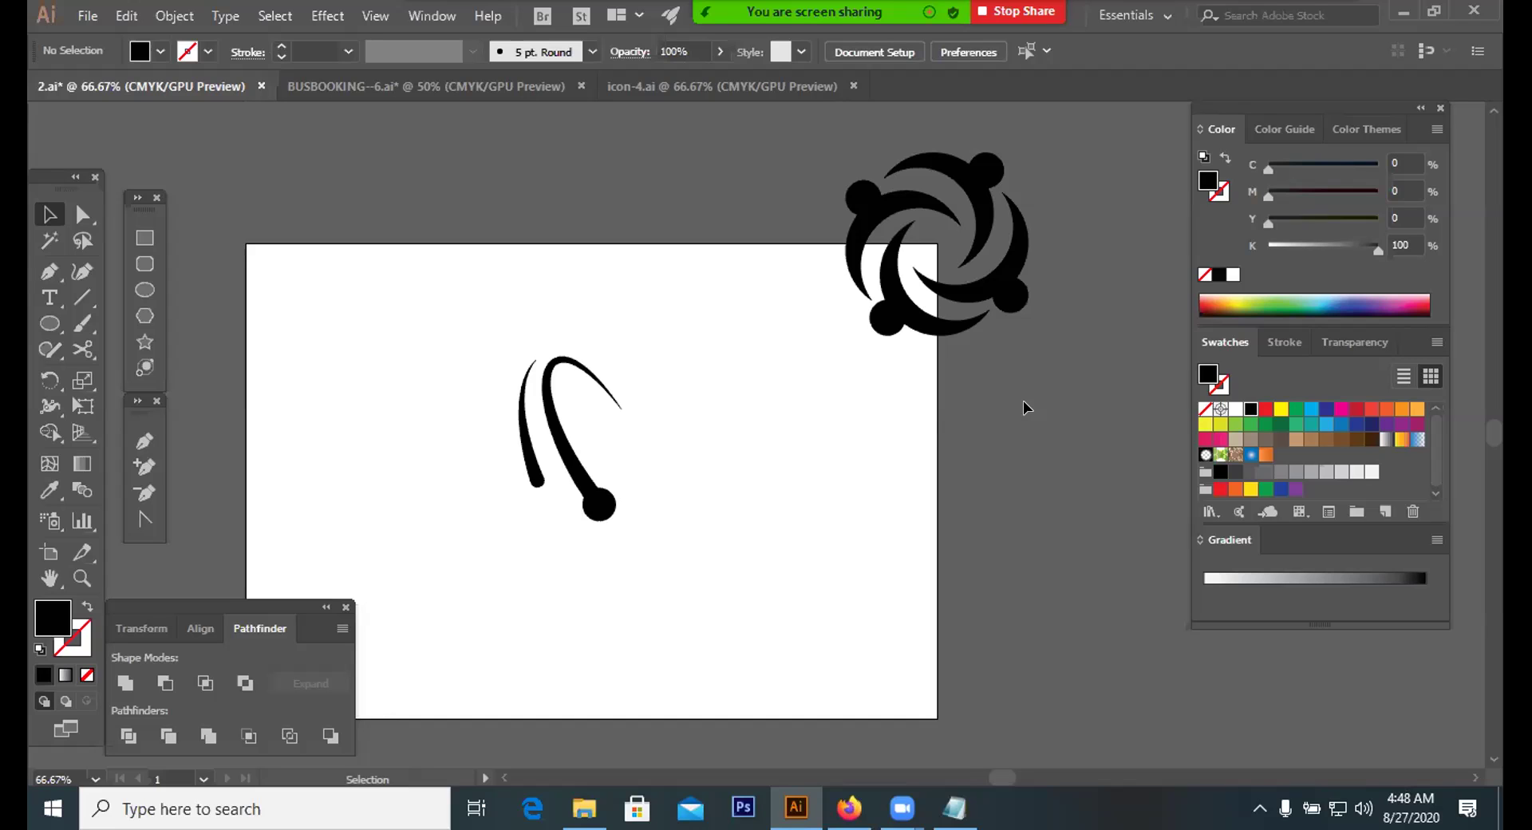
Move the grouped figure up and left on the artboard
left_click_drag(757, 384, 527, 523)
left_click(672, 487)
left_click(597, 501)
left_click_drag(643, 494, 711, 519)
left_click(597, 502)
left_click_drag(595, 492, 553, 472)
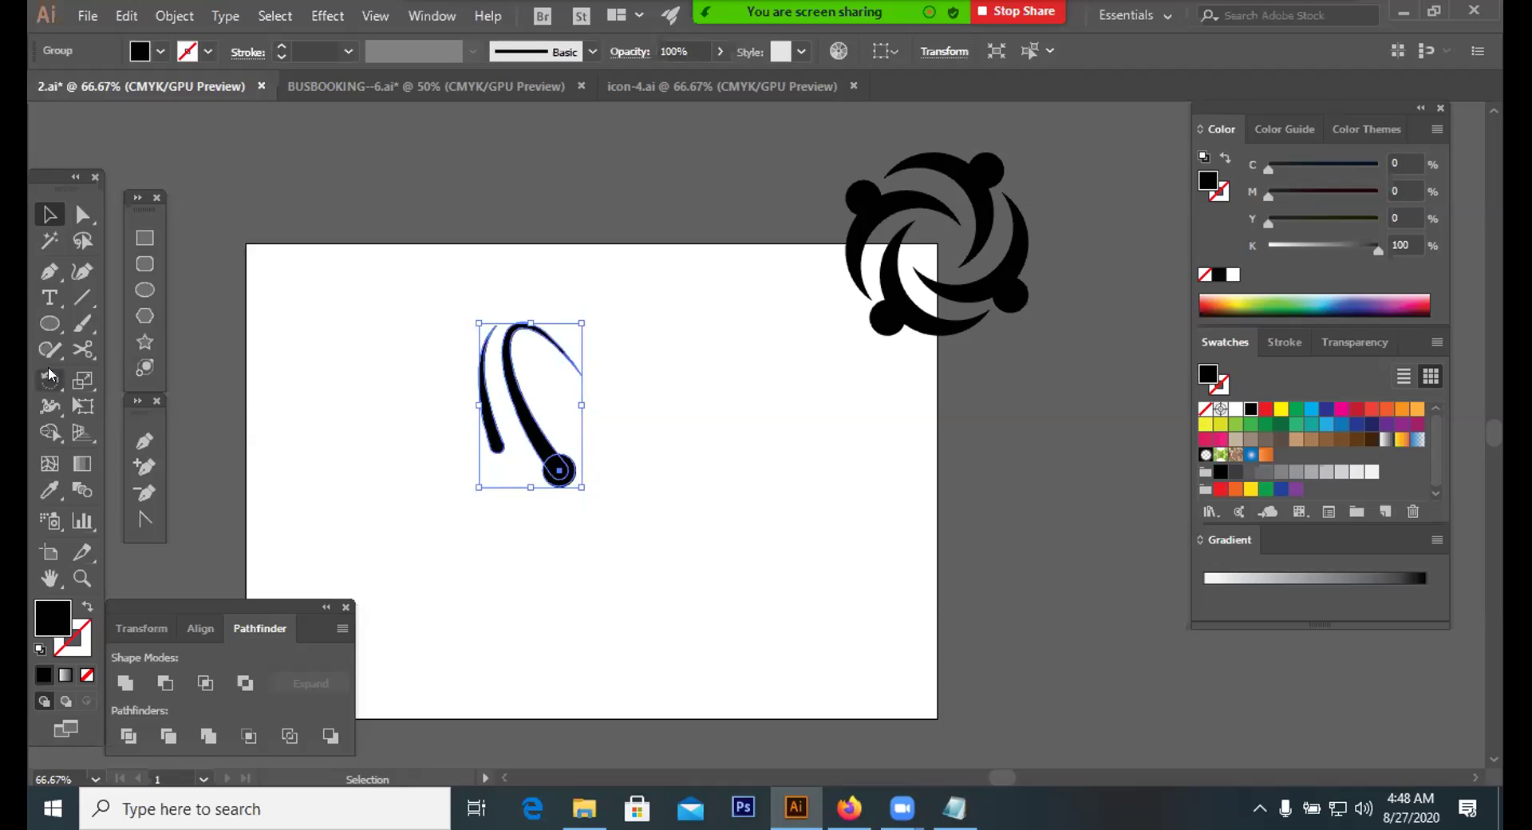
Try rotating the figure 90° about a point below and right of its head, and undo the rotation
left_click(49, 380)
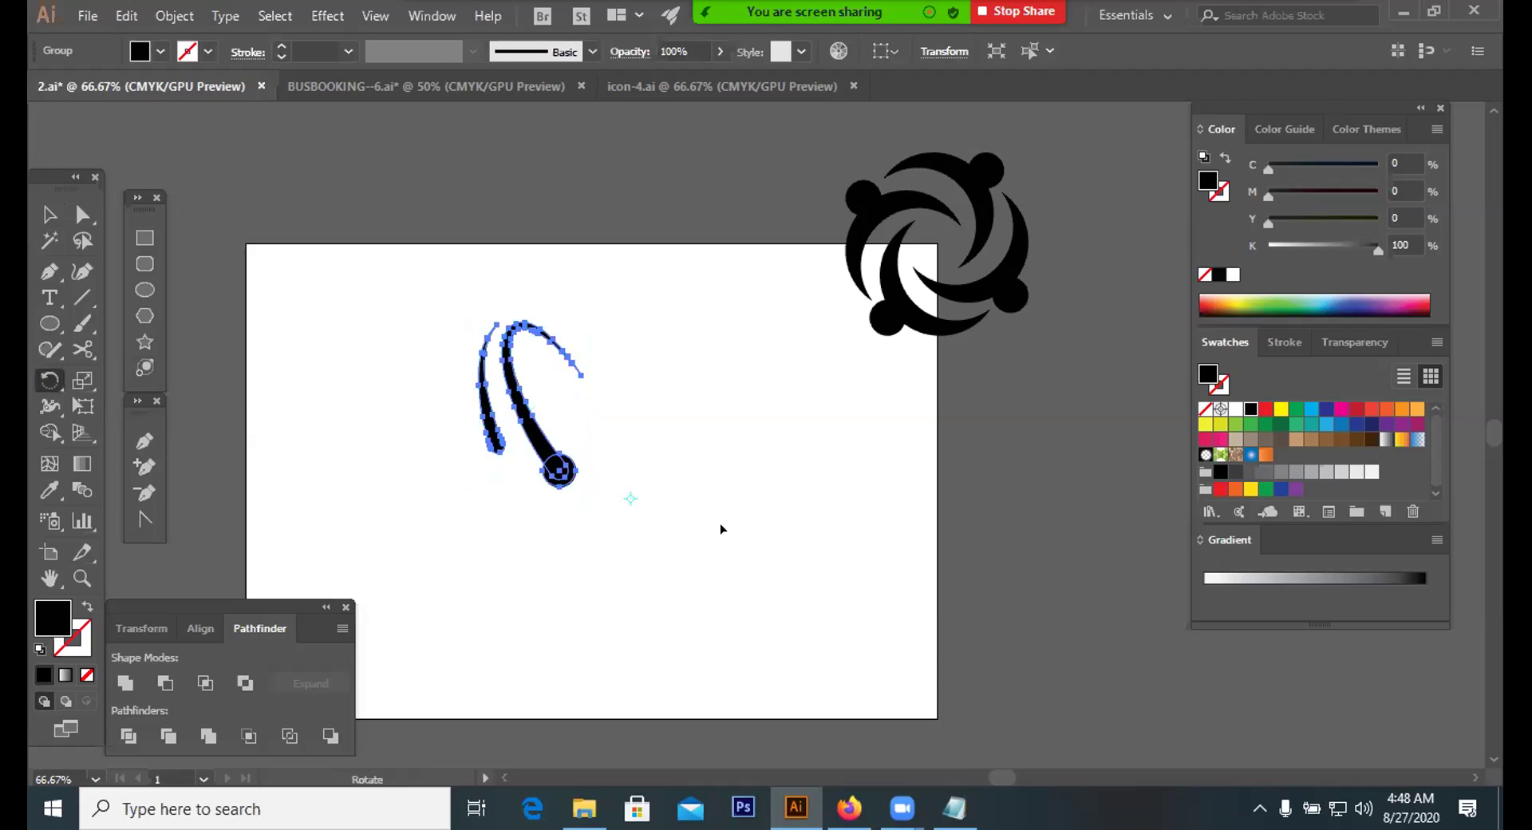
left_click(641, 488, "alt")
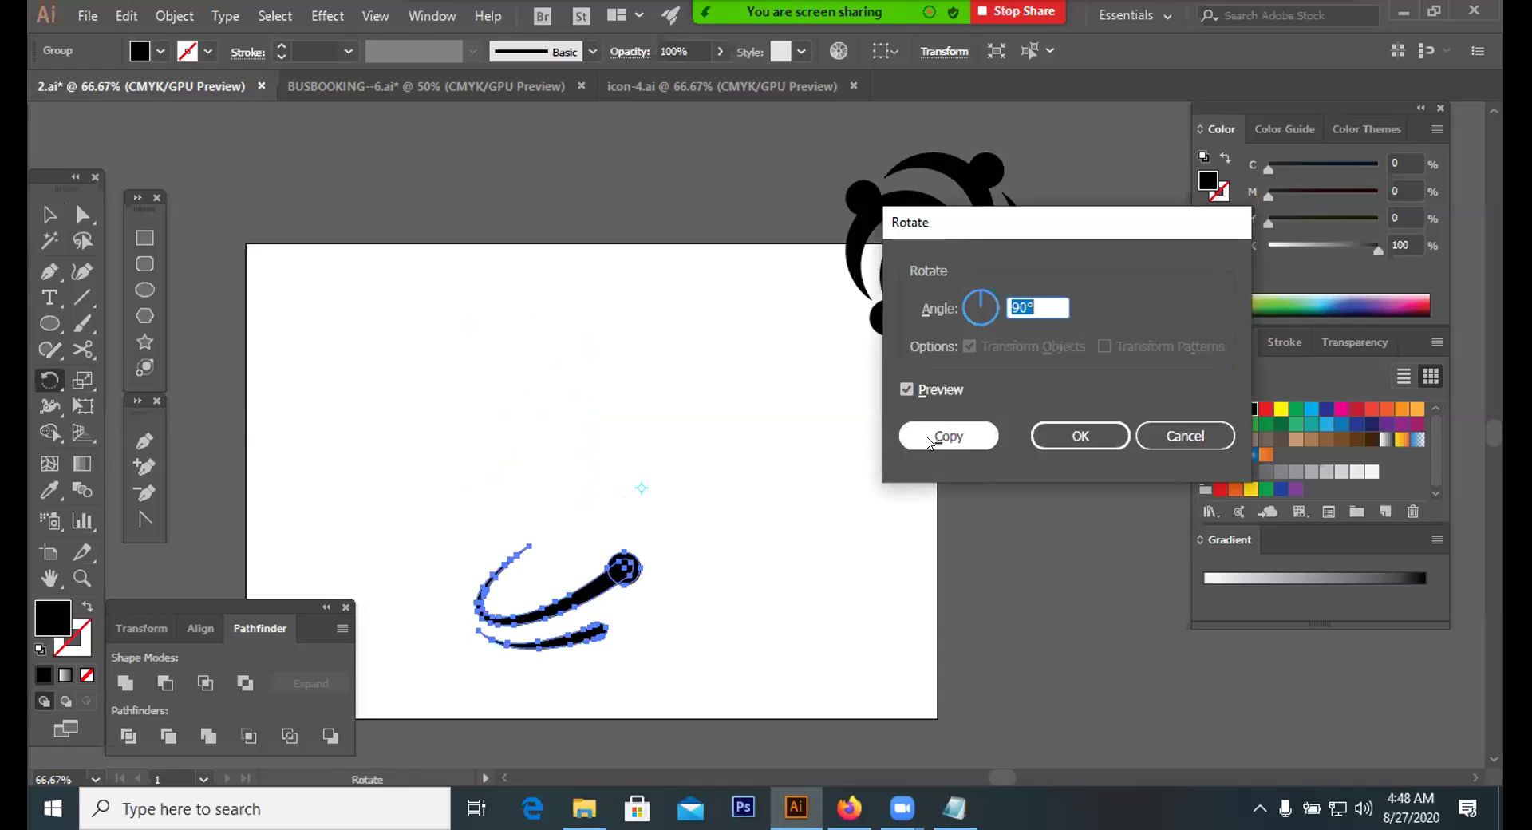
left_click(1081, 436)
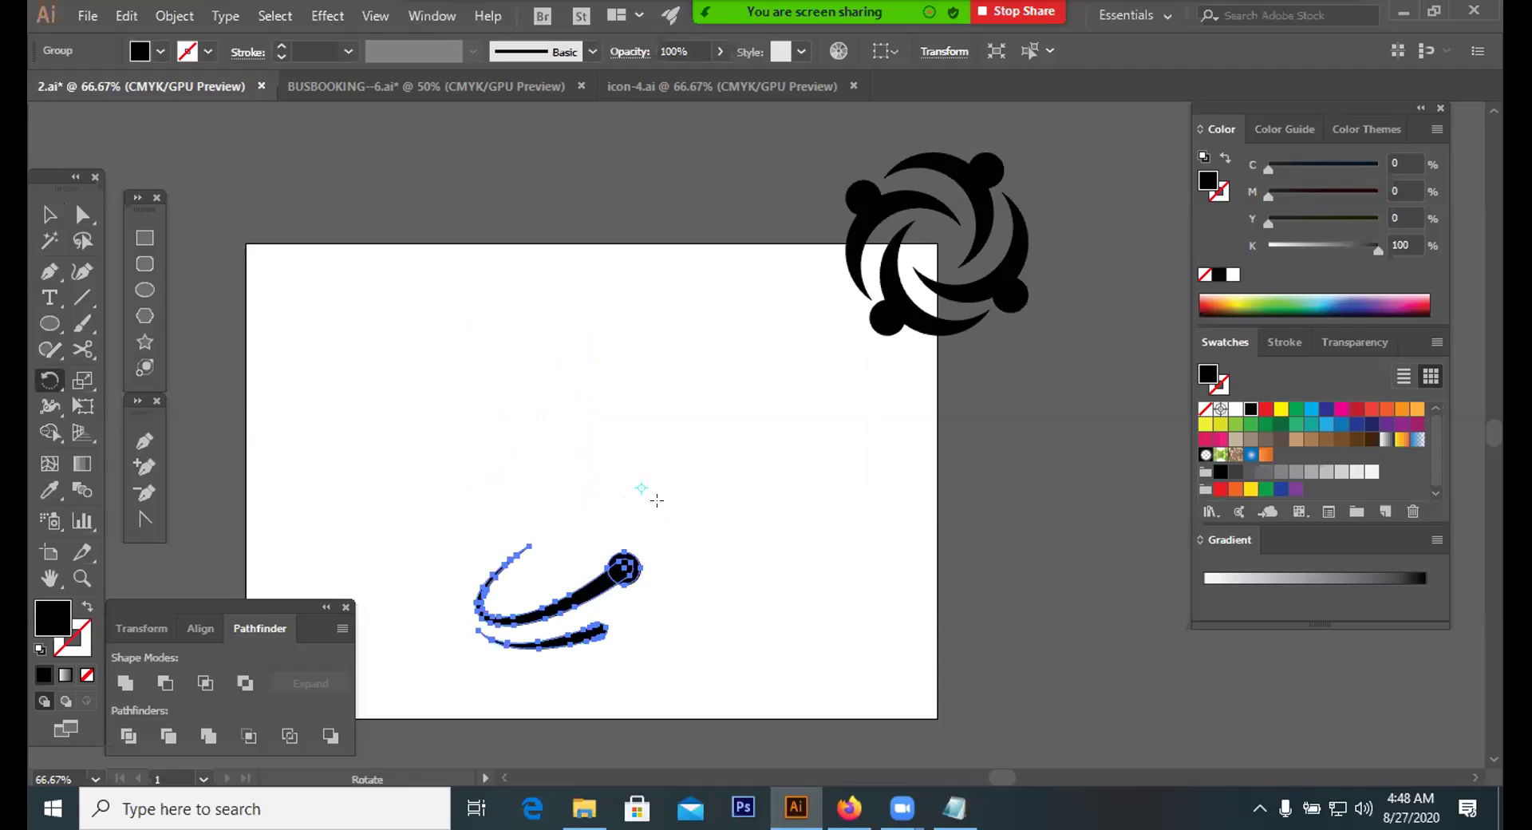
key("ctrl+z")
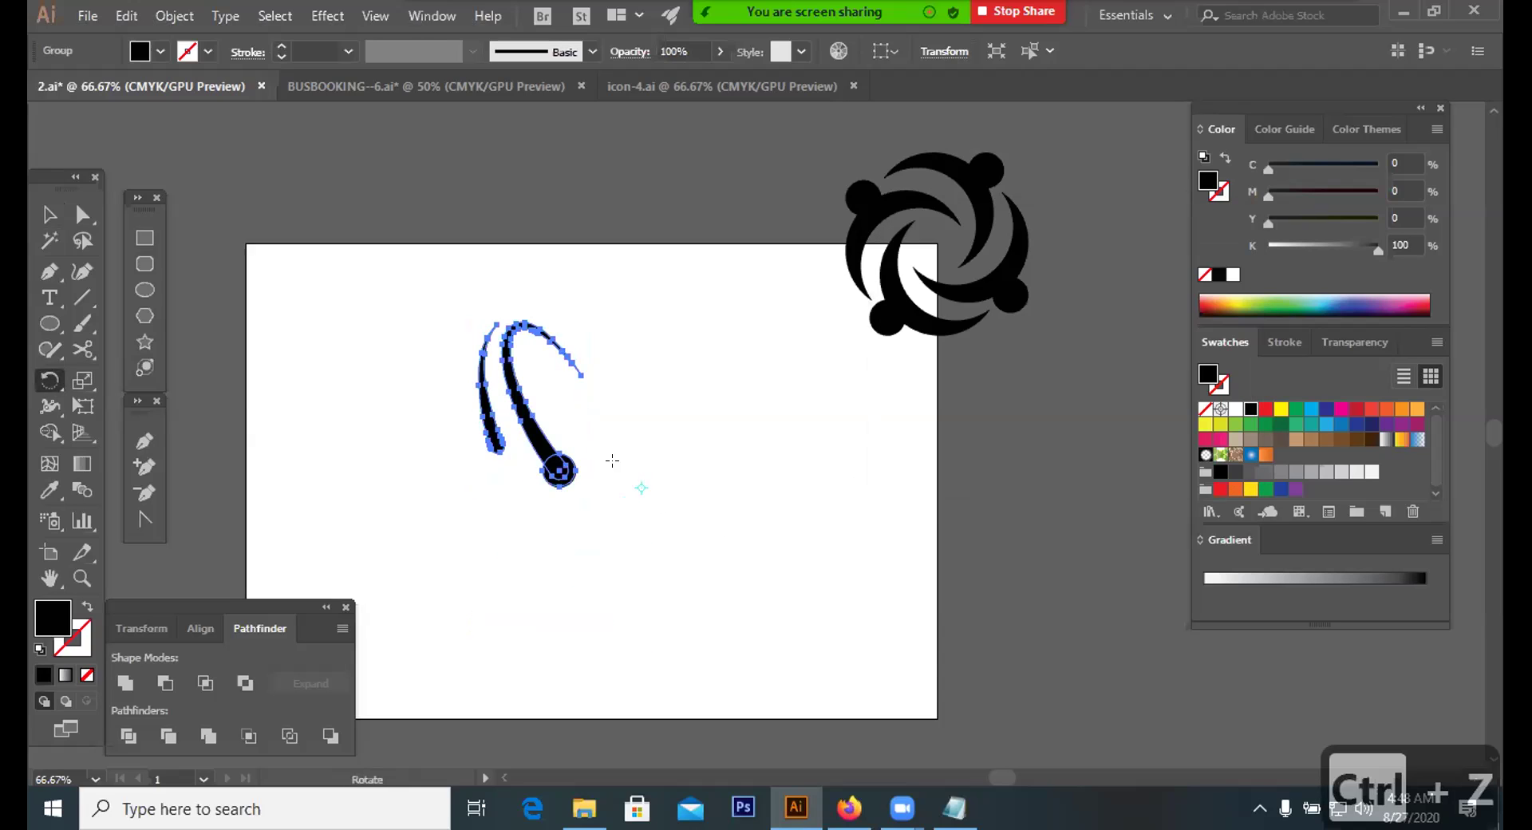
Try a 120° rotated copy of the figure about a point directly right of its head, and undo it
left_click(624, 468, "alt")
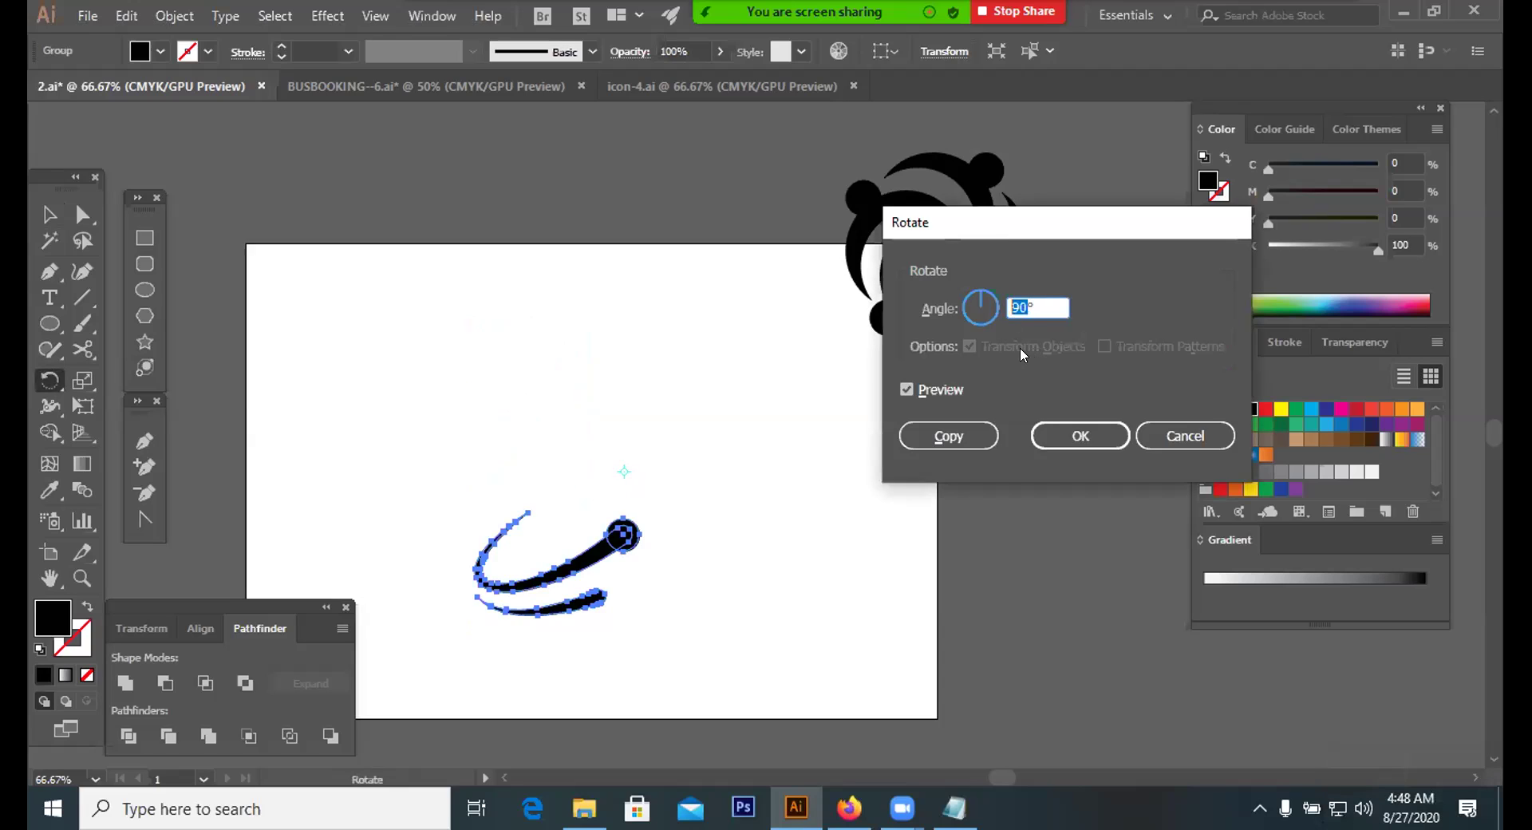
type("120")
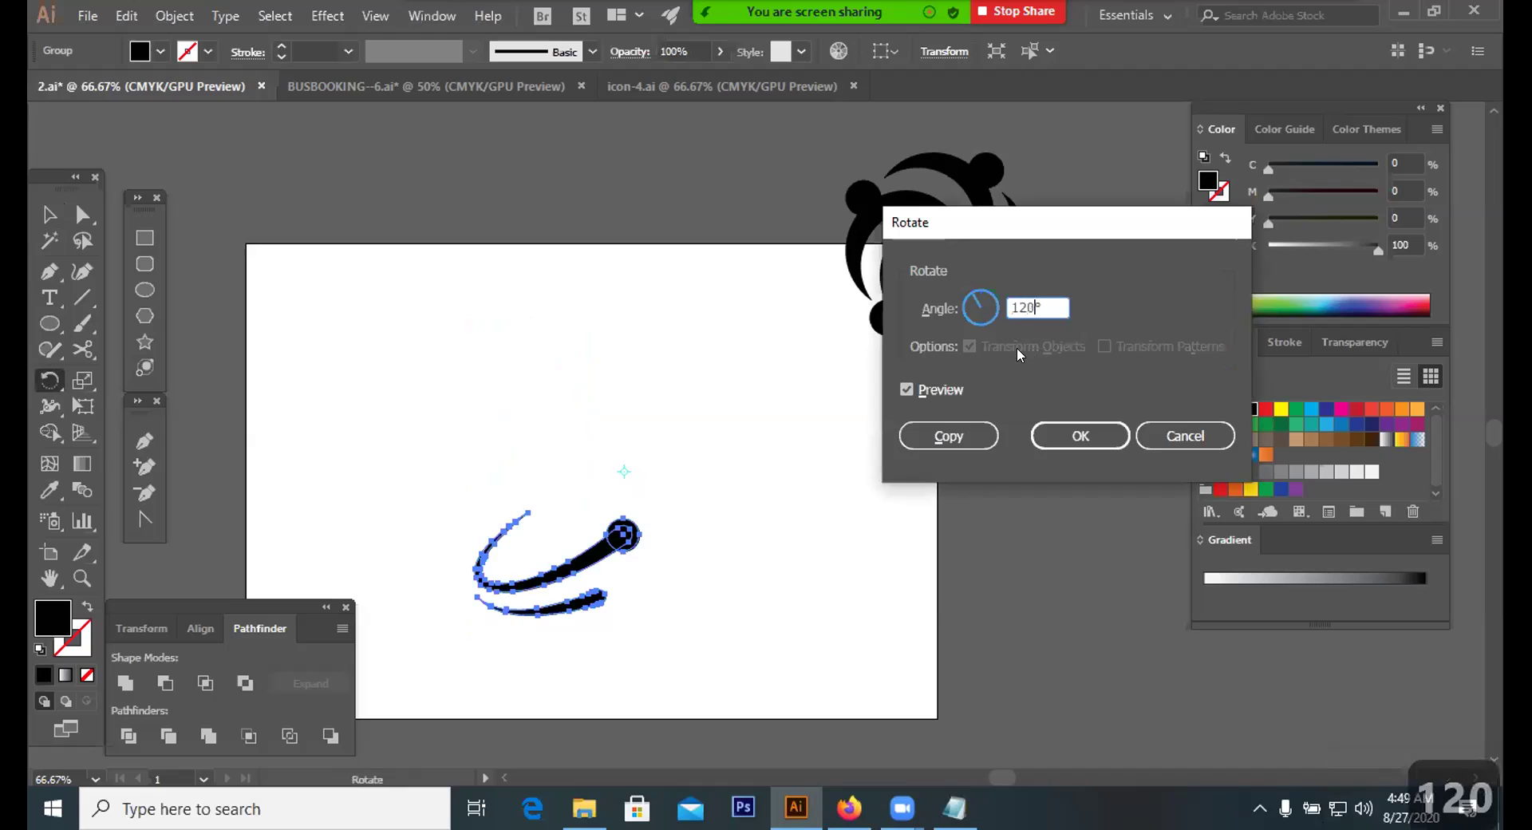
left_click(939, 435)
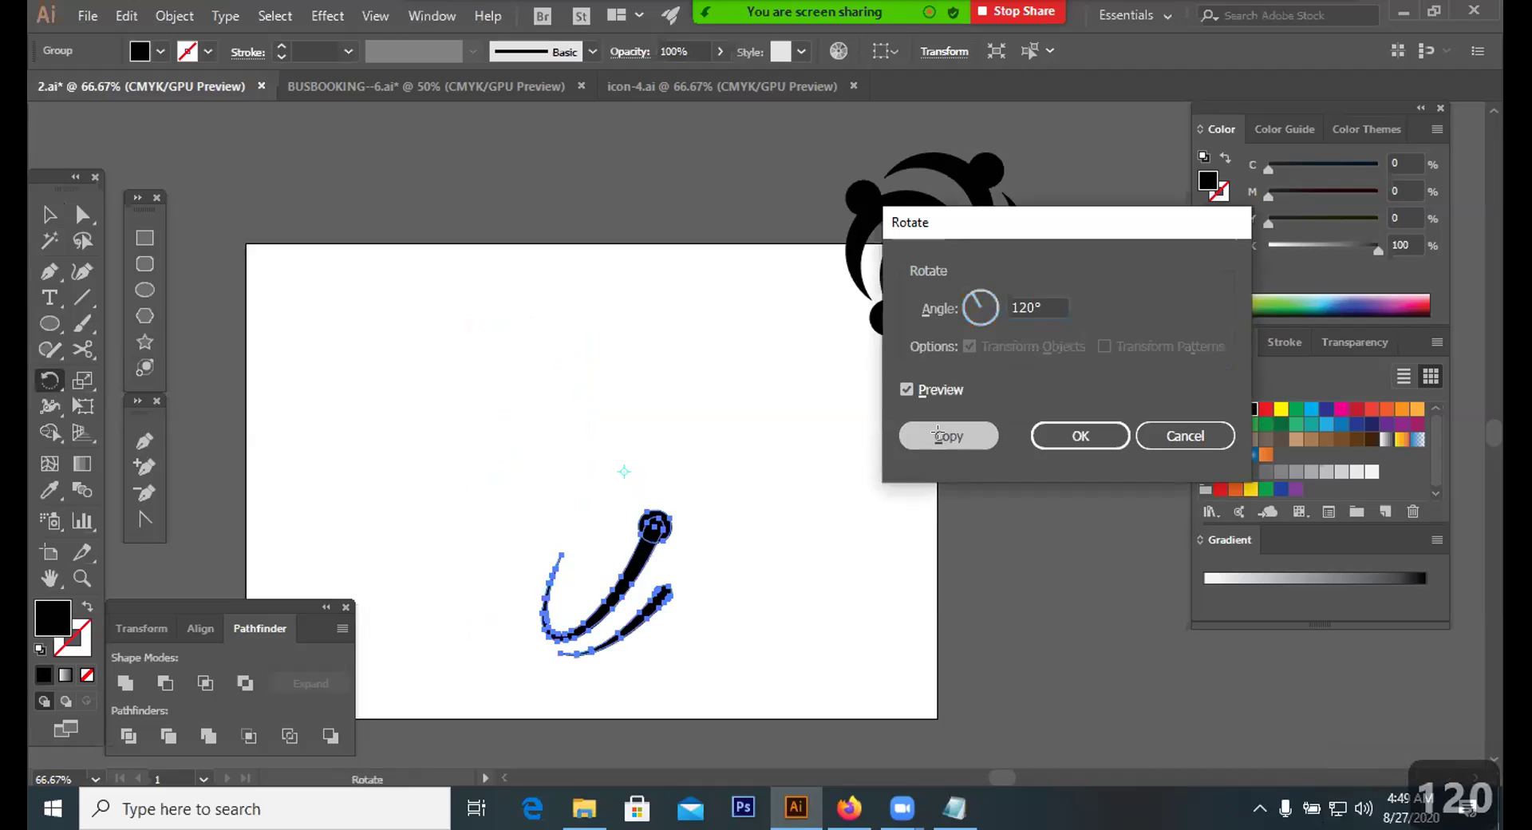
key("v")
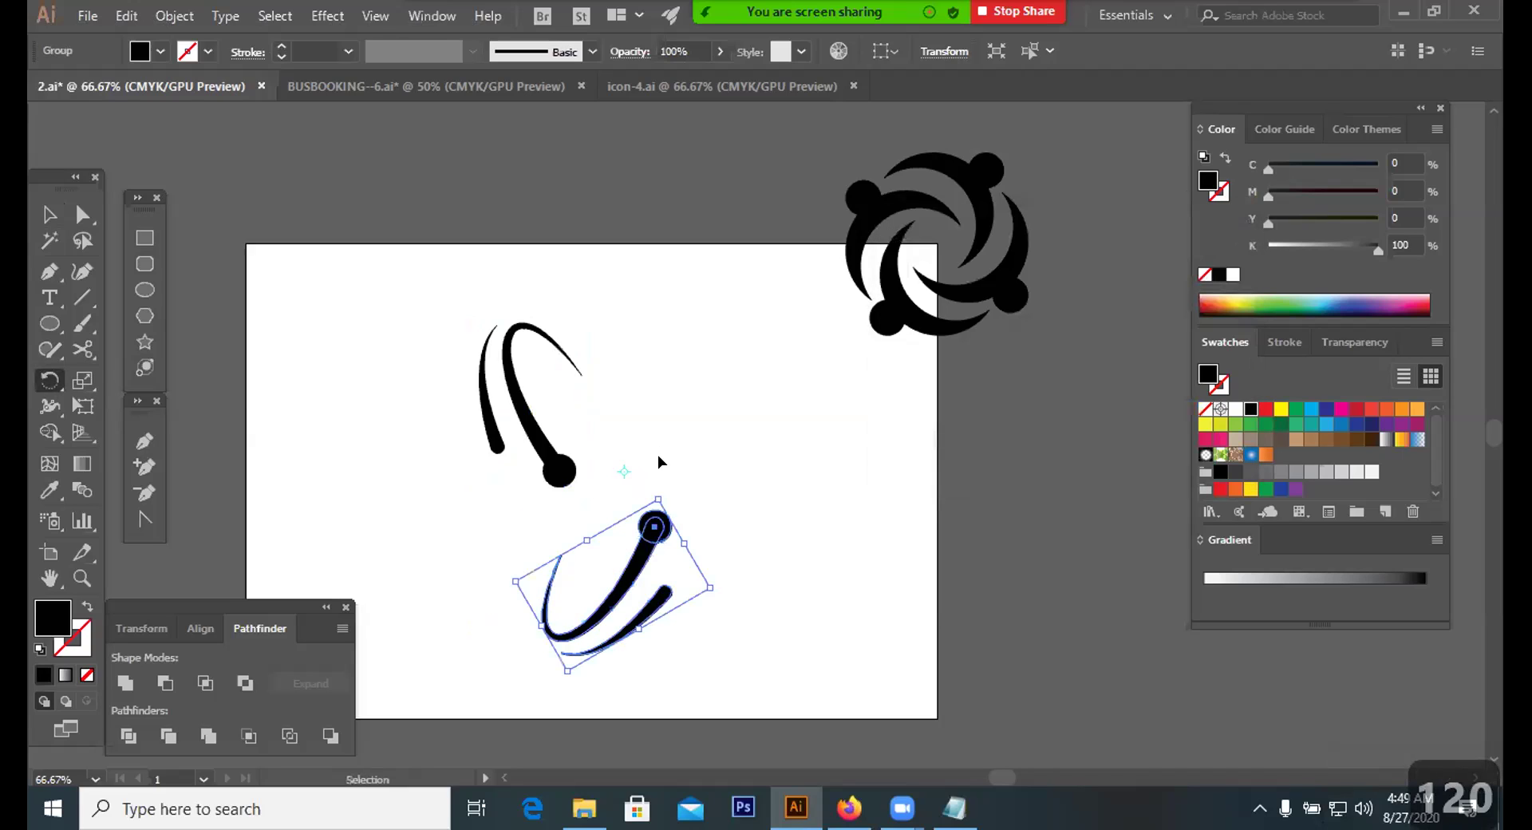
key("ctrl+z")
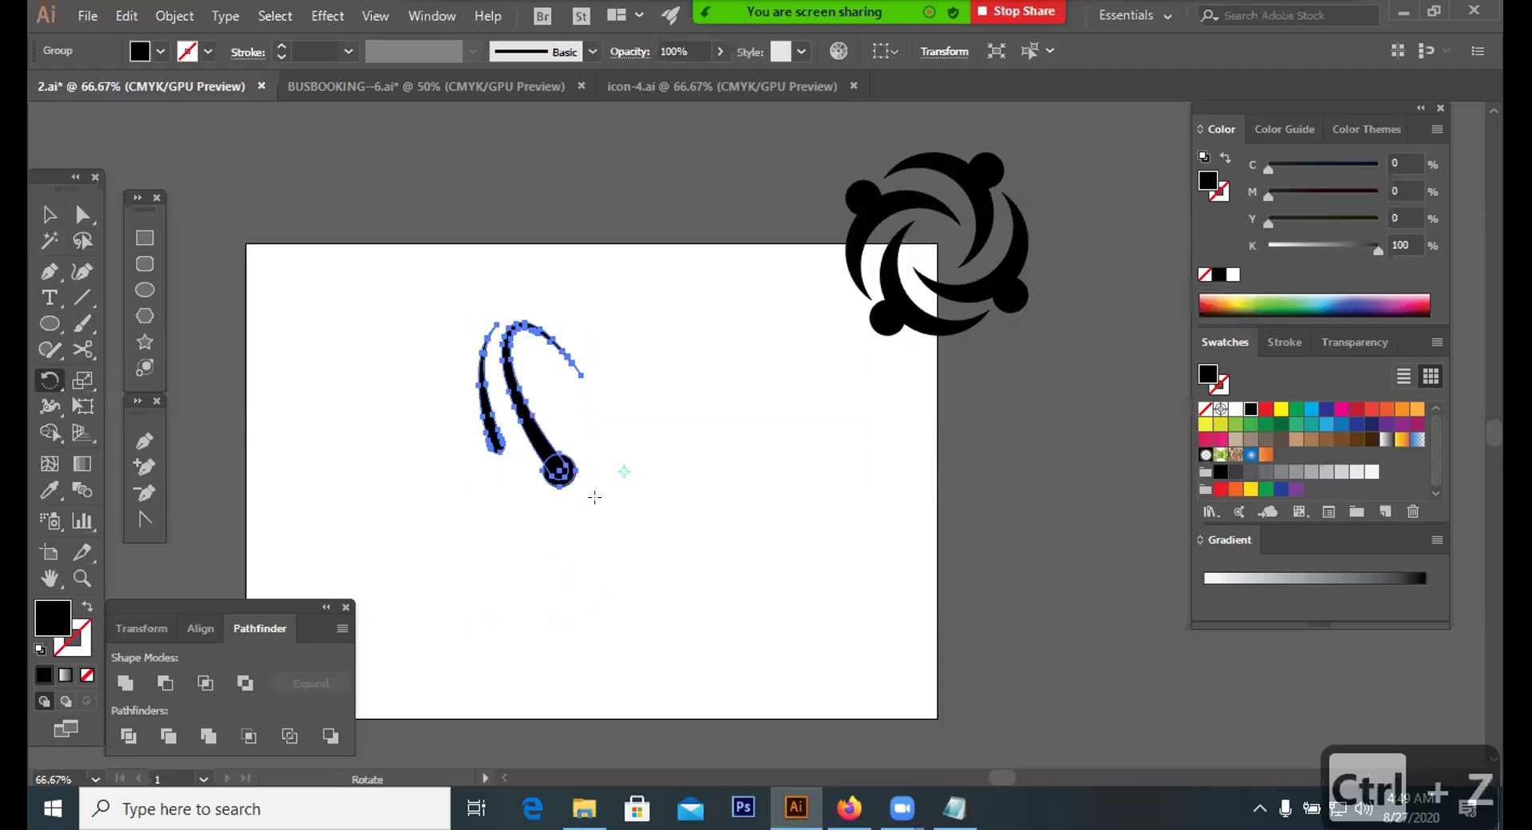
Try a 120° rotated copy of the figure about a point close below and right of its head
left_click(602, 503, "alt")
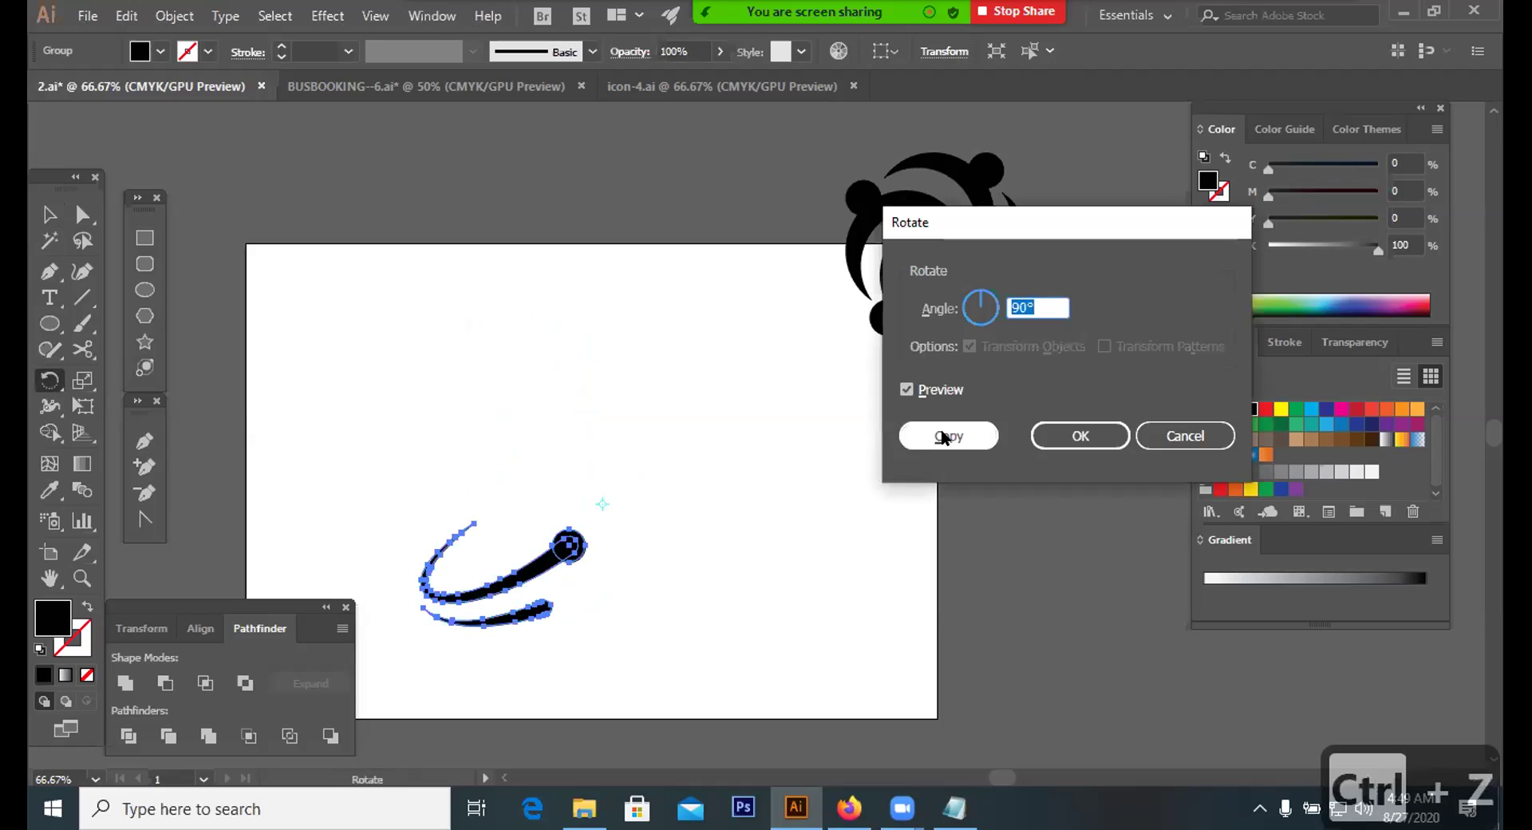
double_click(1021, 306)
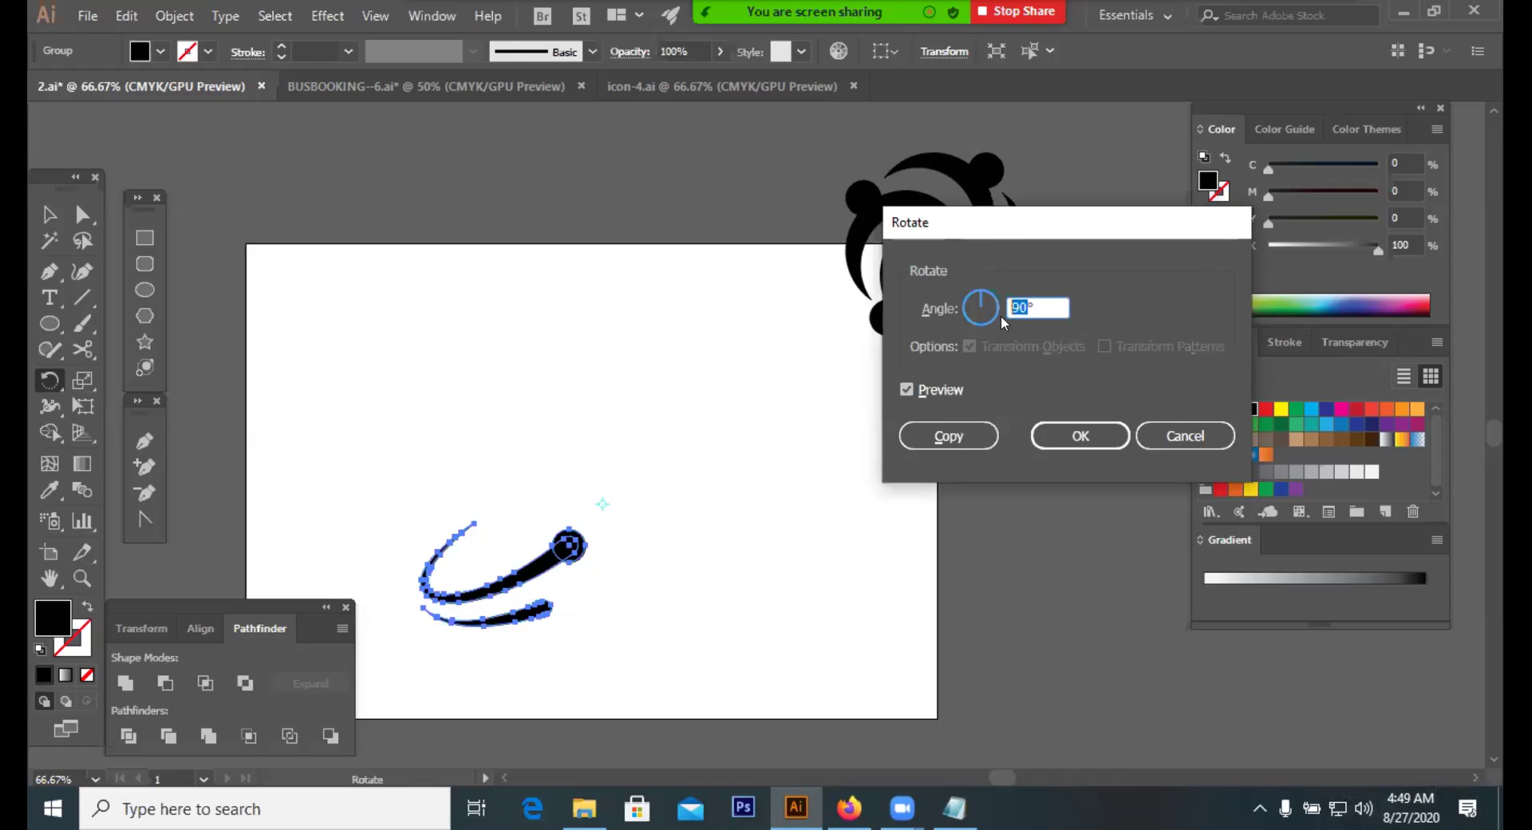
type("120")
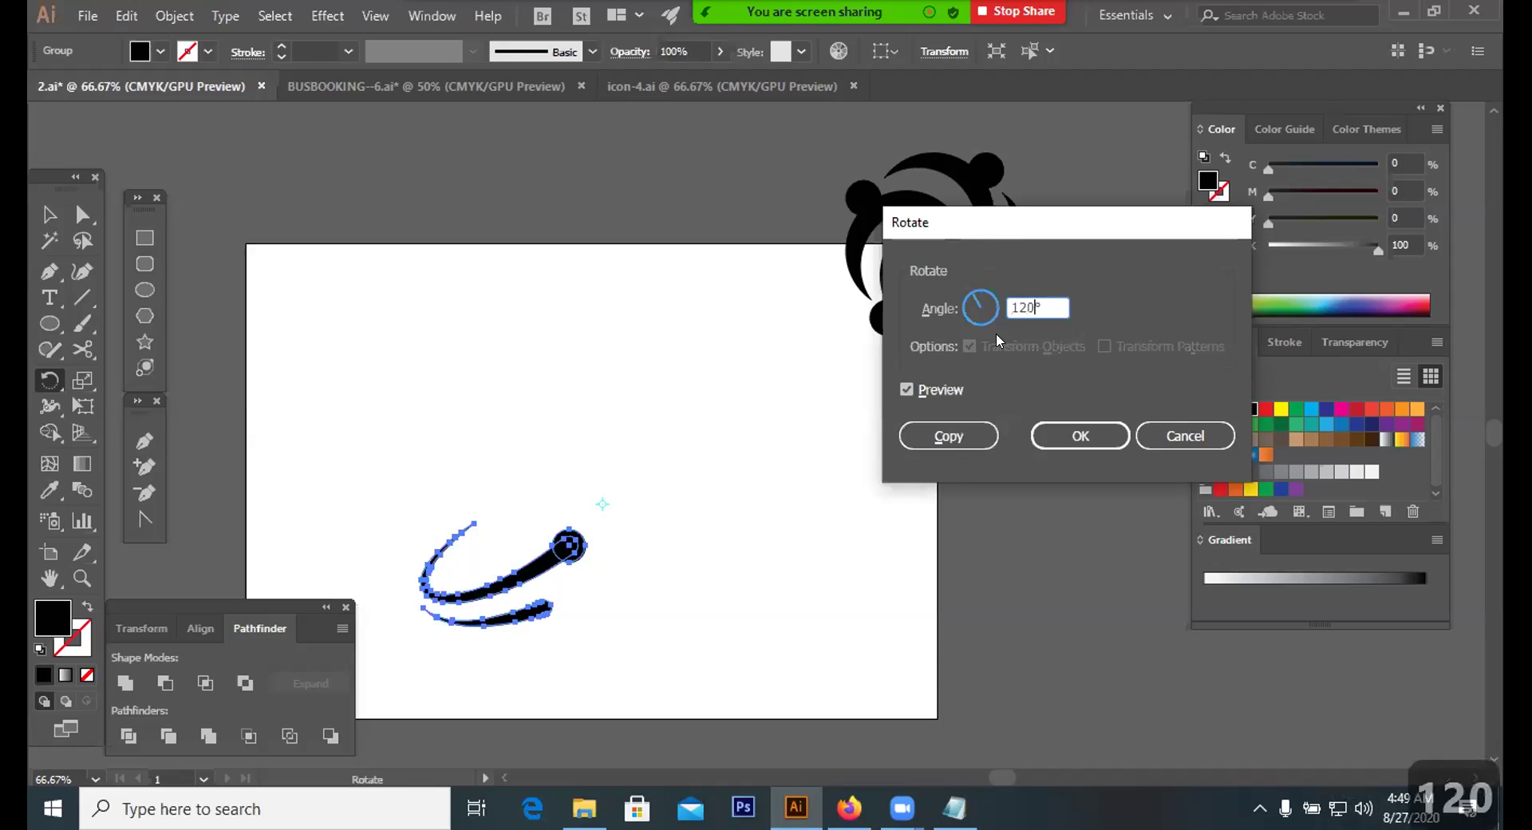
left_click(950, 439)
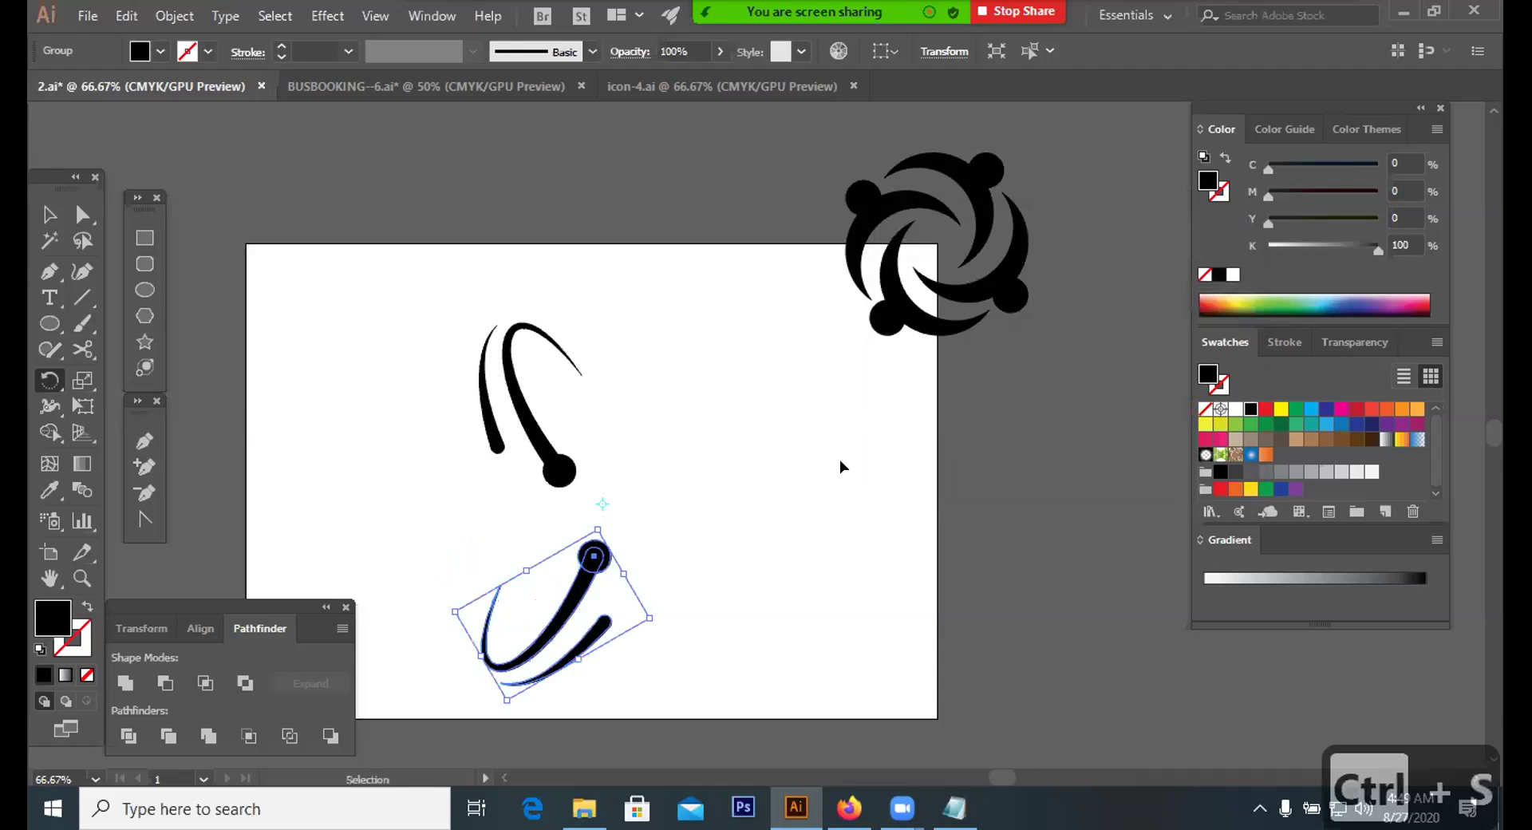
Repeat the 120° rotated copy to form a three-figure ring, cancelling the legacy-format save, and undo both copies
key("ctrl+d")
key("ctrl+s")
key("ctrl+d")
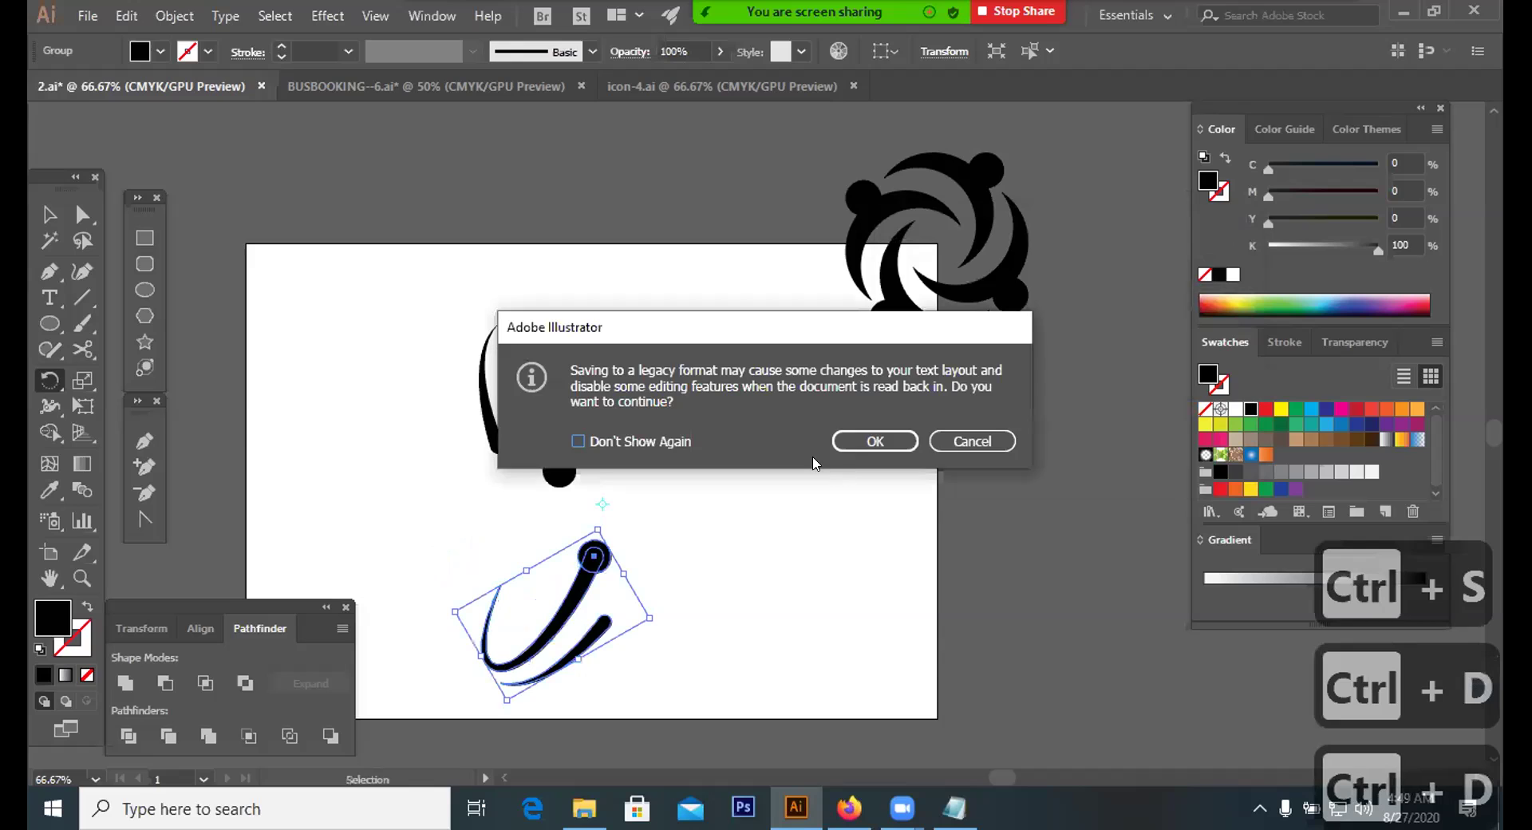
left_click(966, 447)
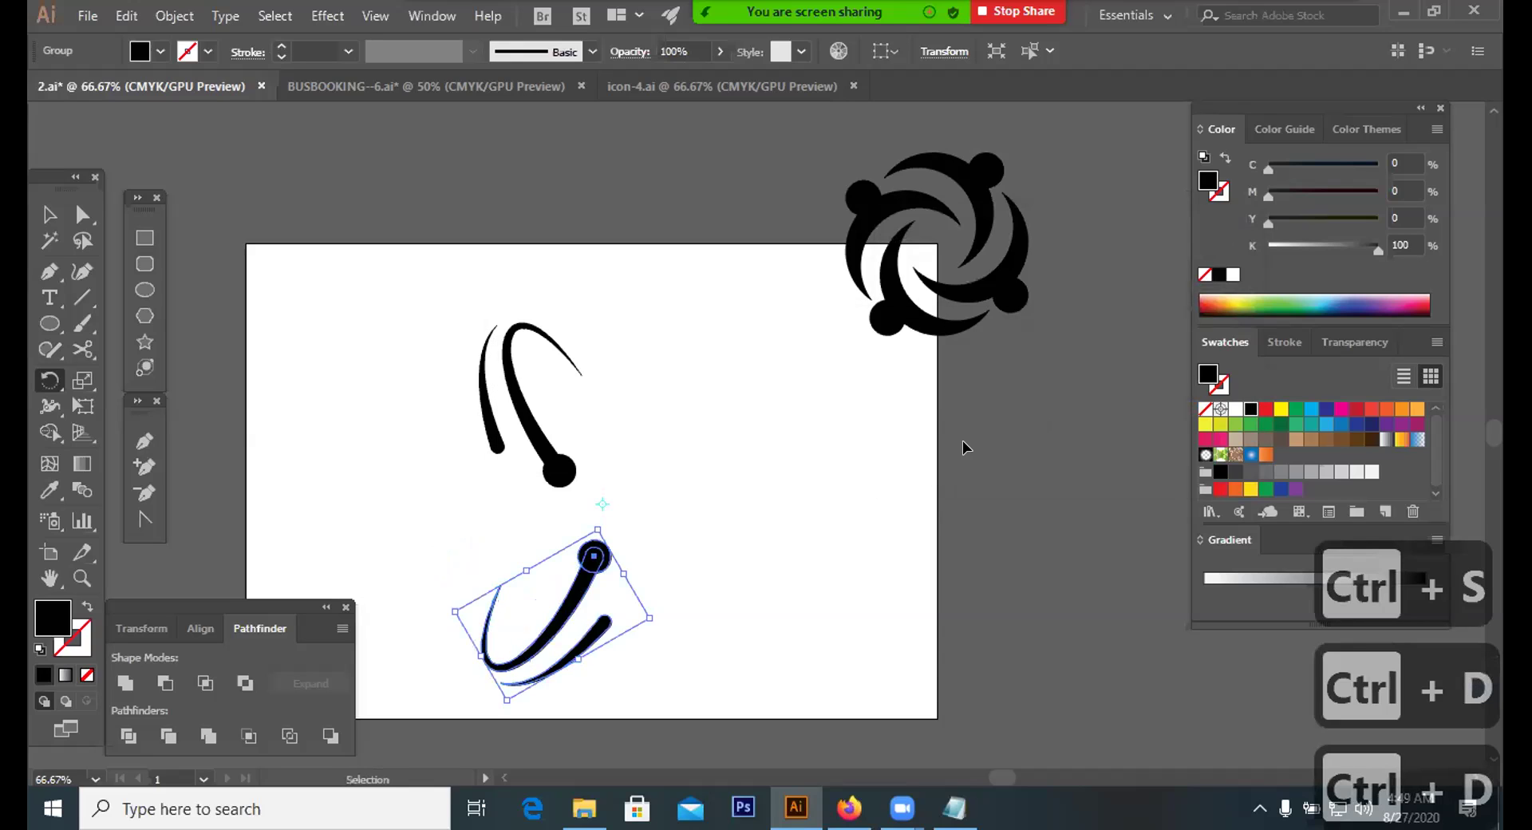
key("ctrl+d")
key("r")
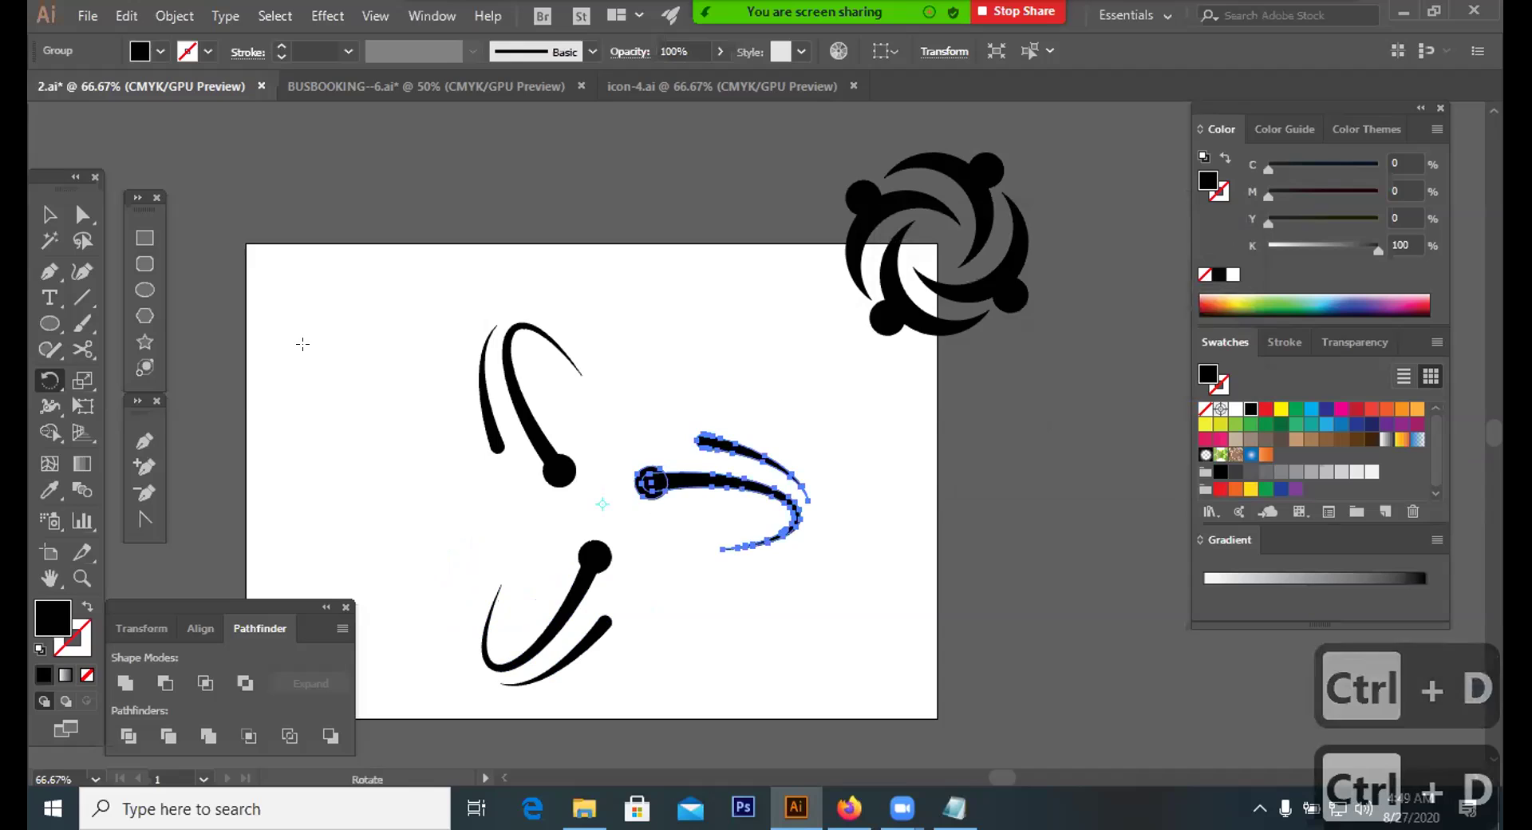
key("v")
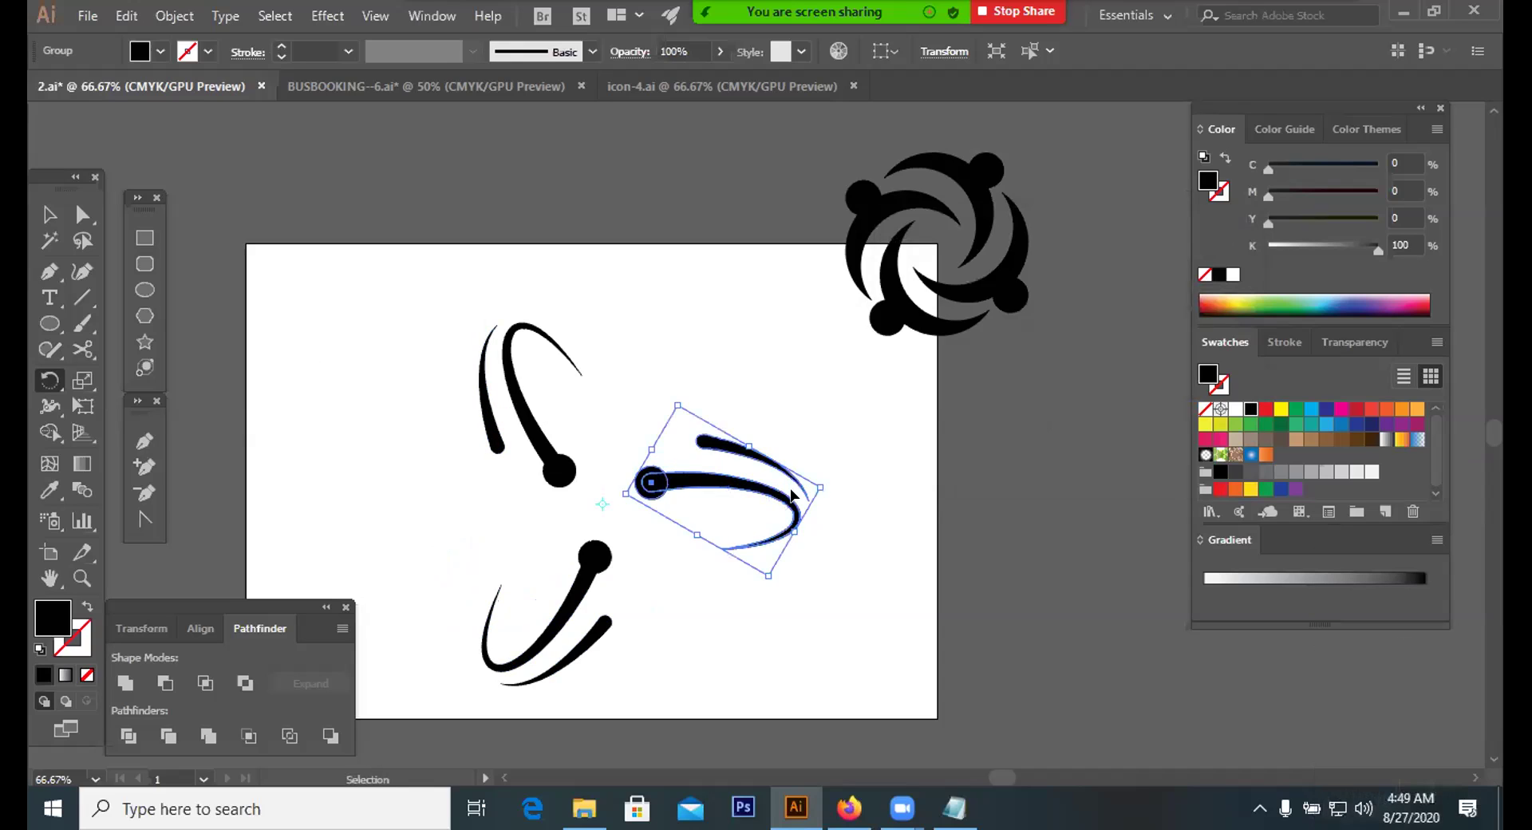
key("ctrl+z")
key("ctrl+z")
Try a 120° rotated copy of the figure about a point right of and slightly above its head, and undo it
key("r")
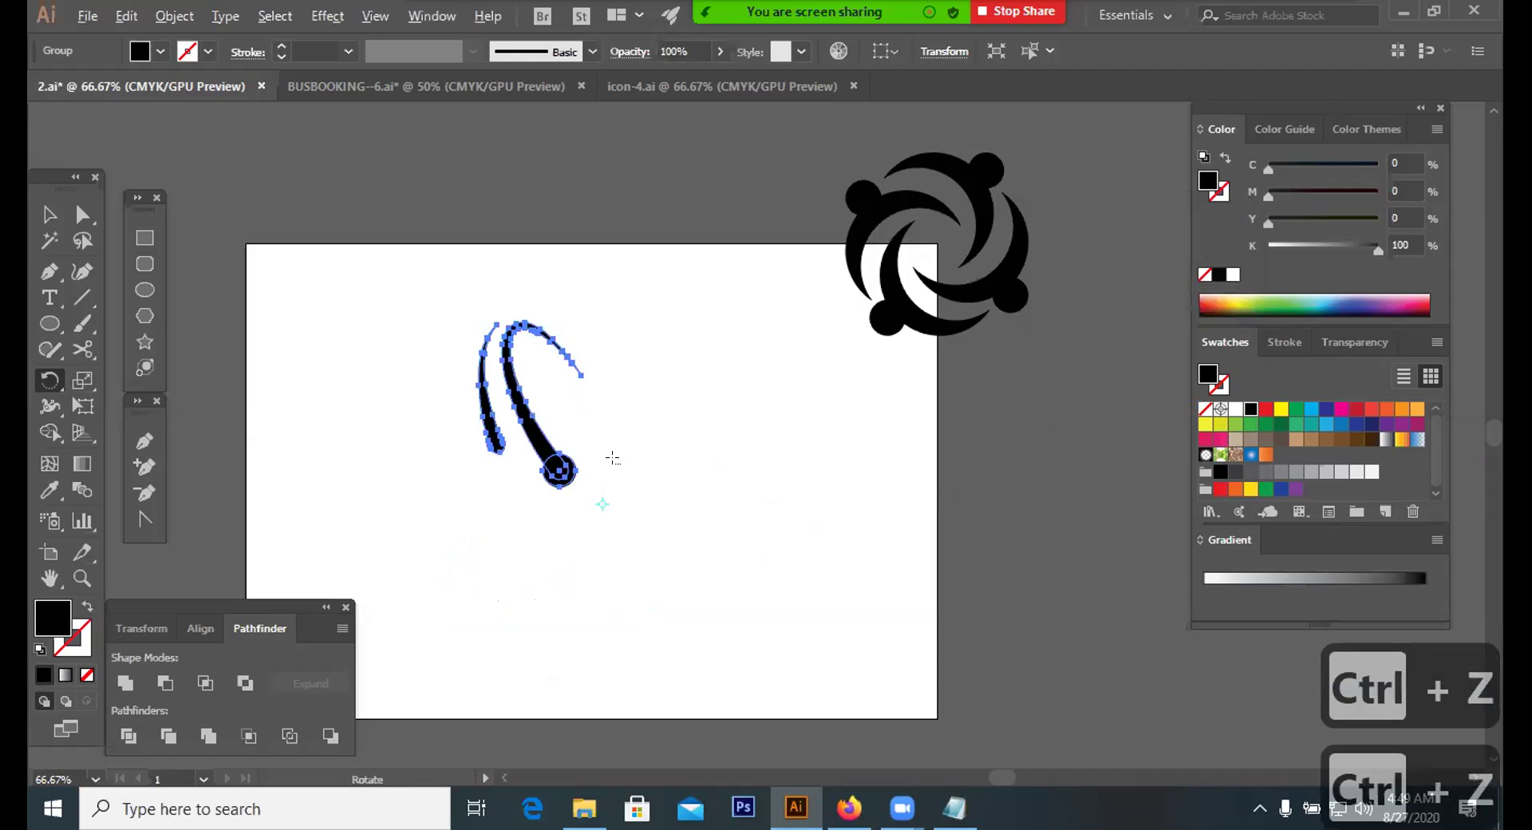
left_click(620, 462, "alt")
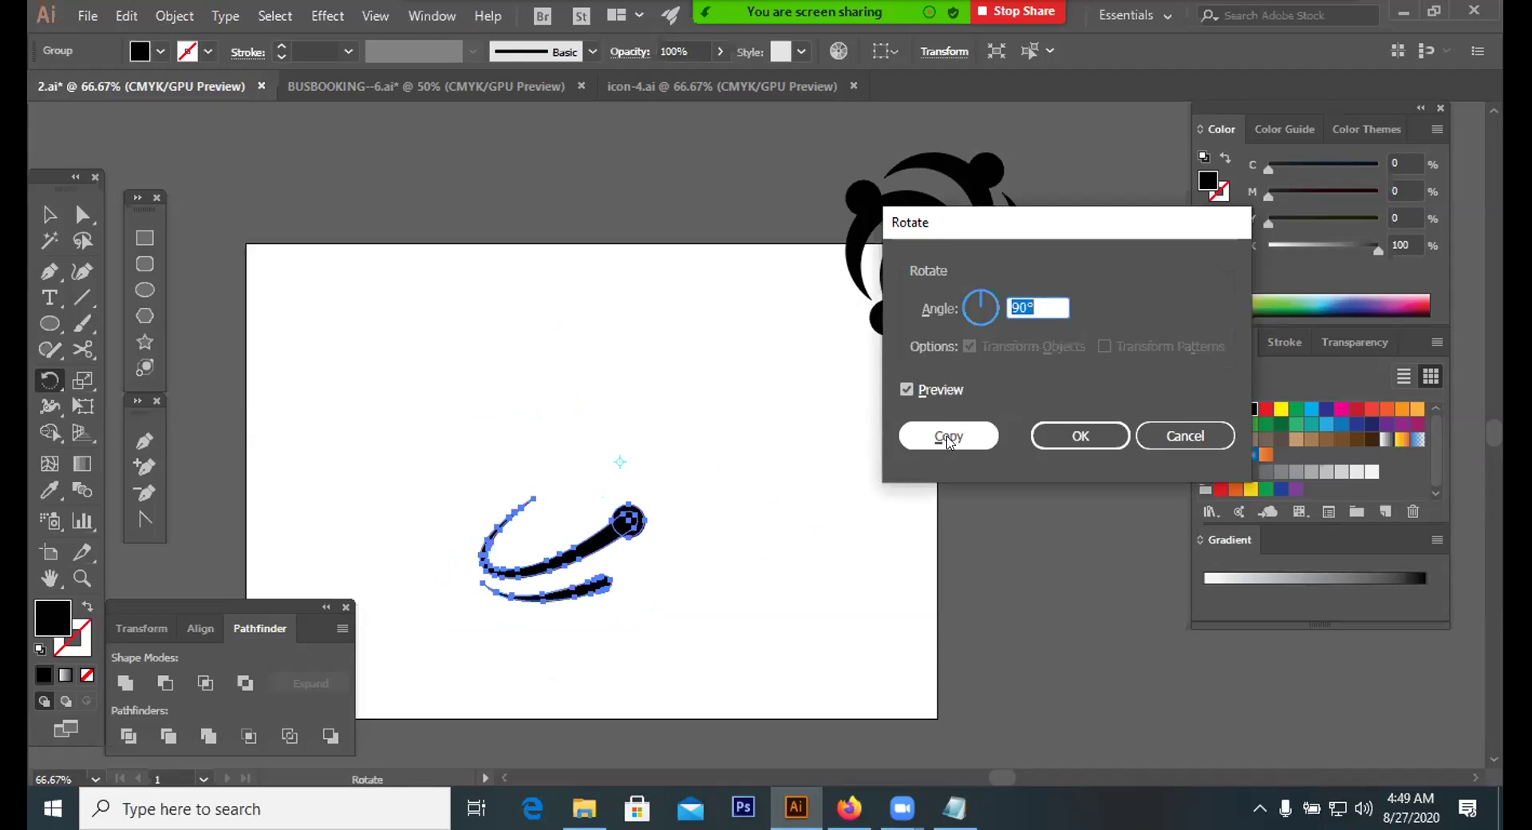
double_click(1020, 307)
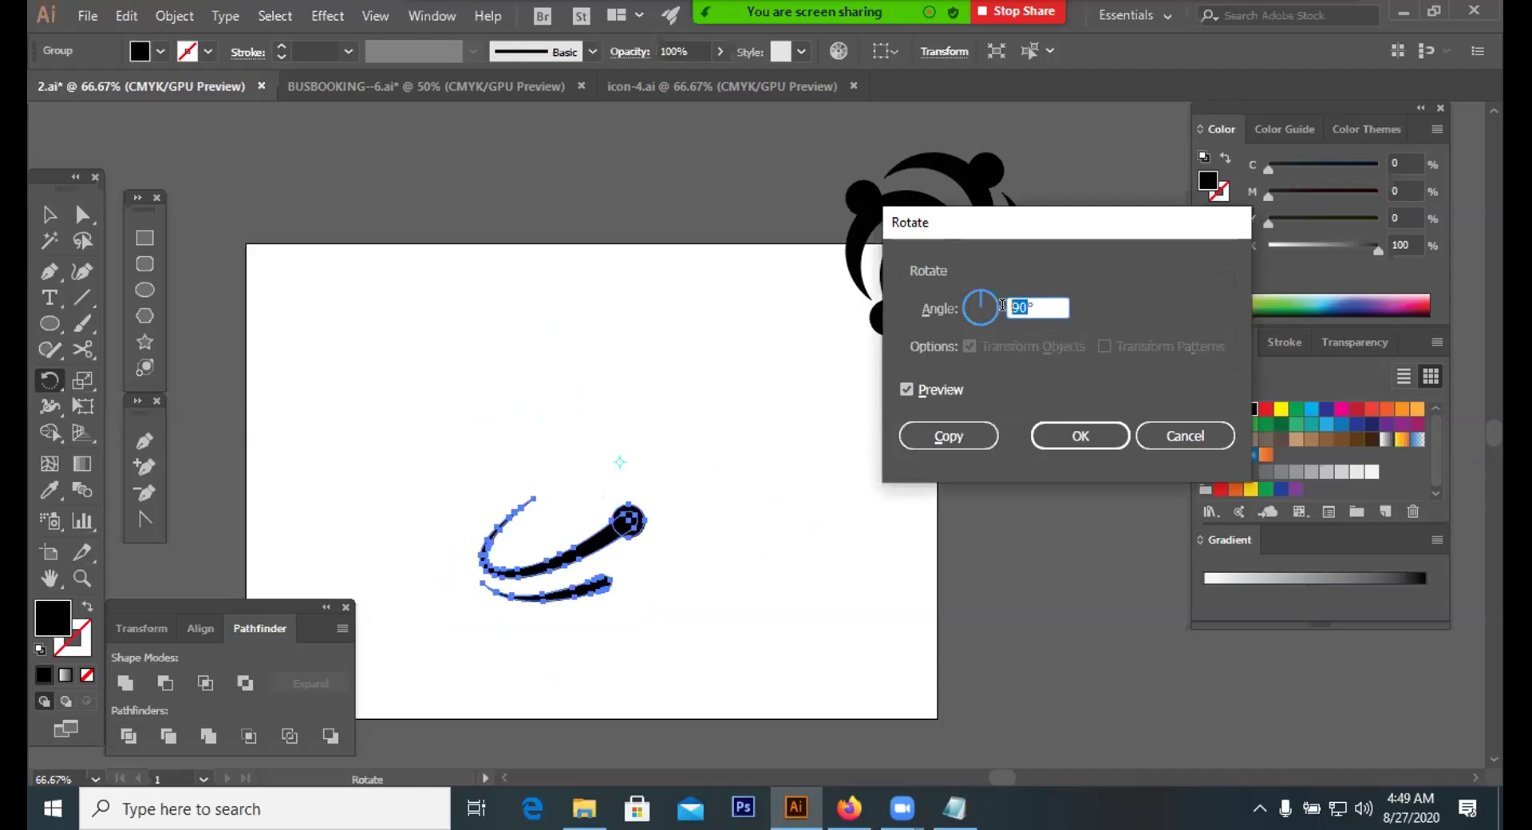
type("129")
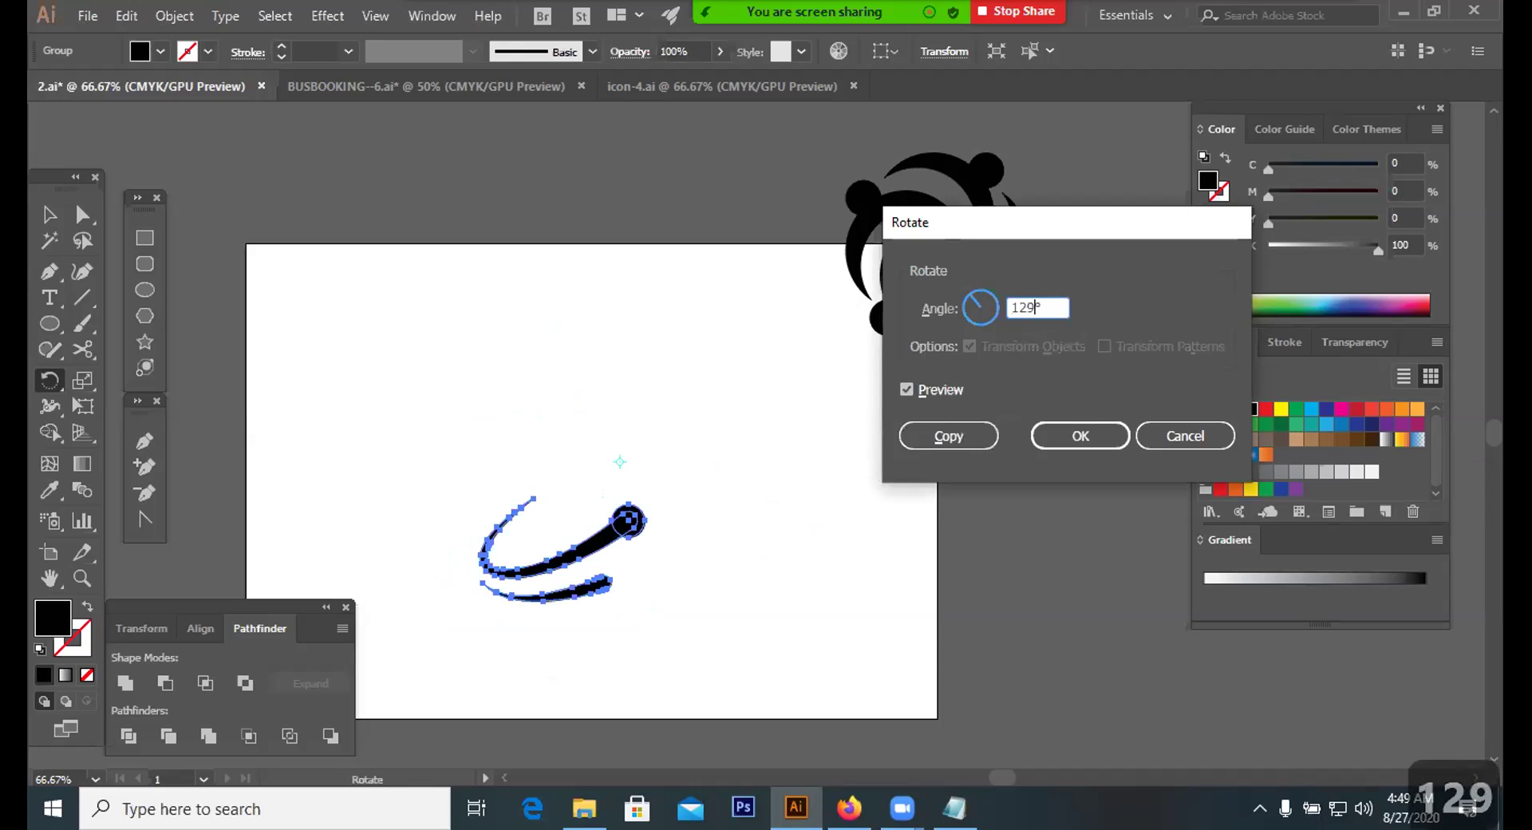
key("BackSpace")
type("0")
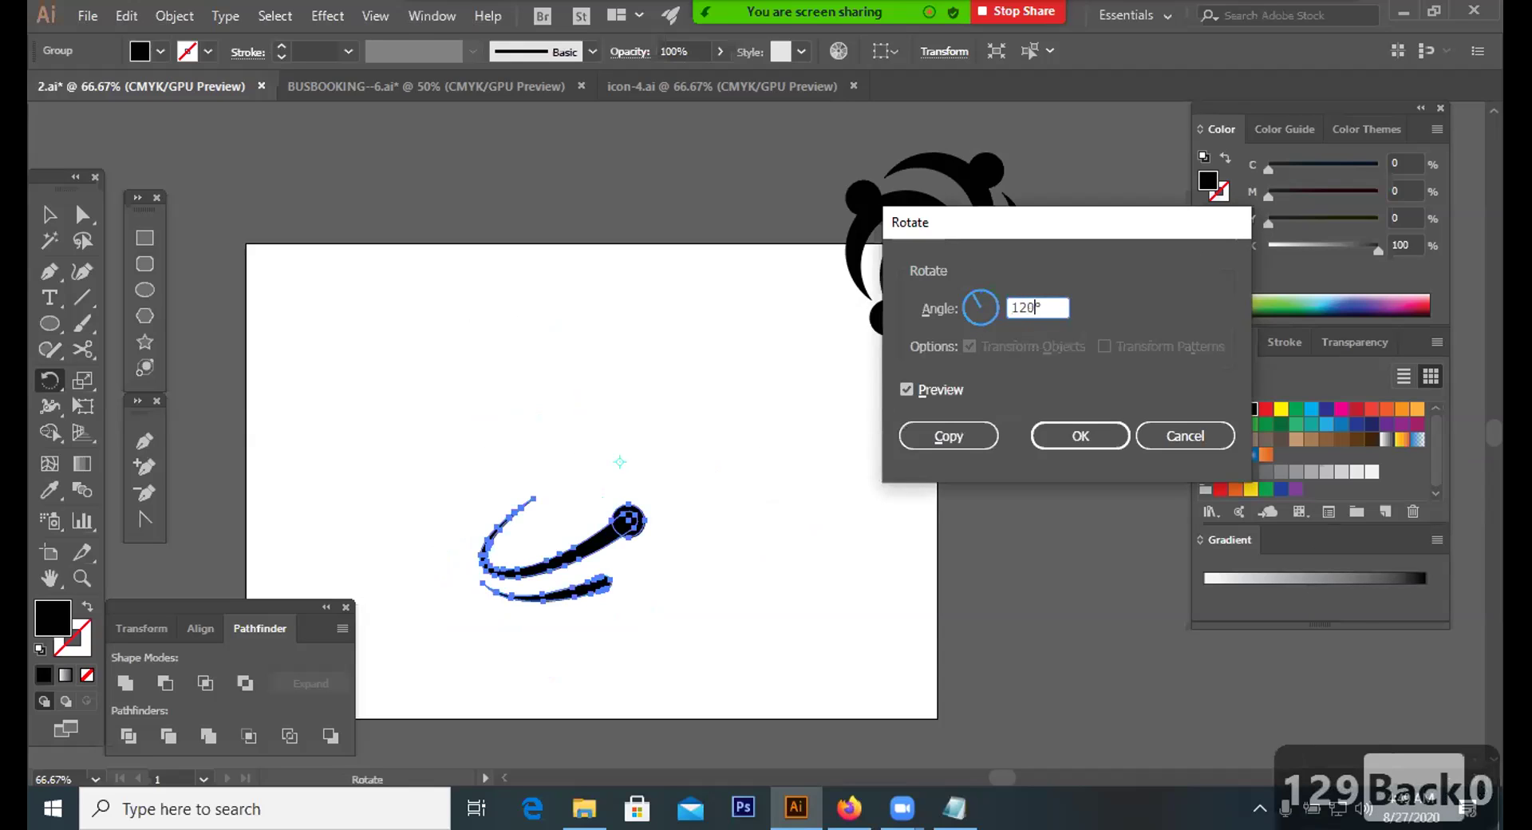
left_click(950, 435)
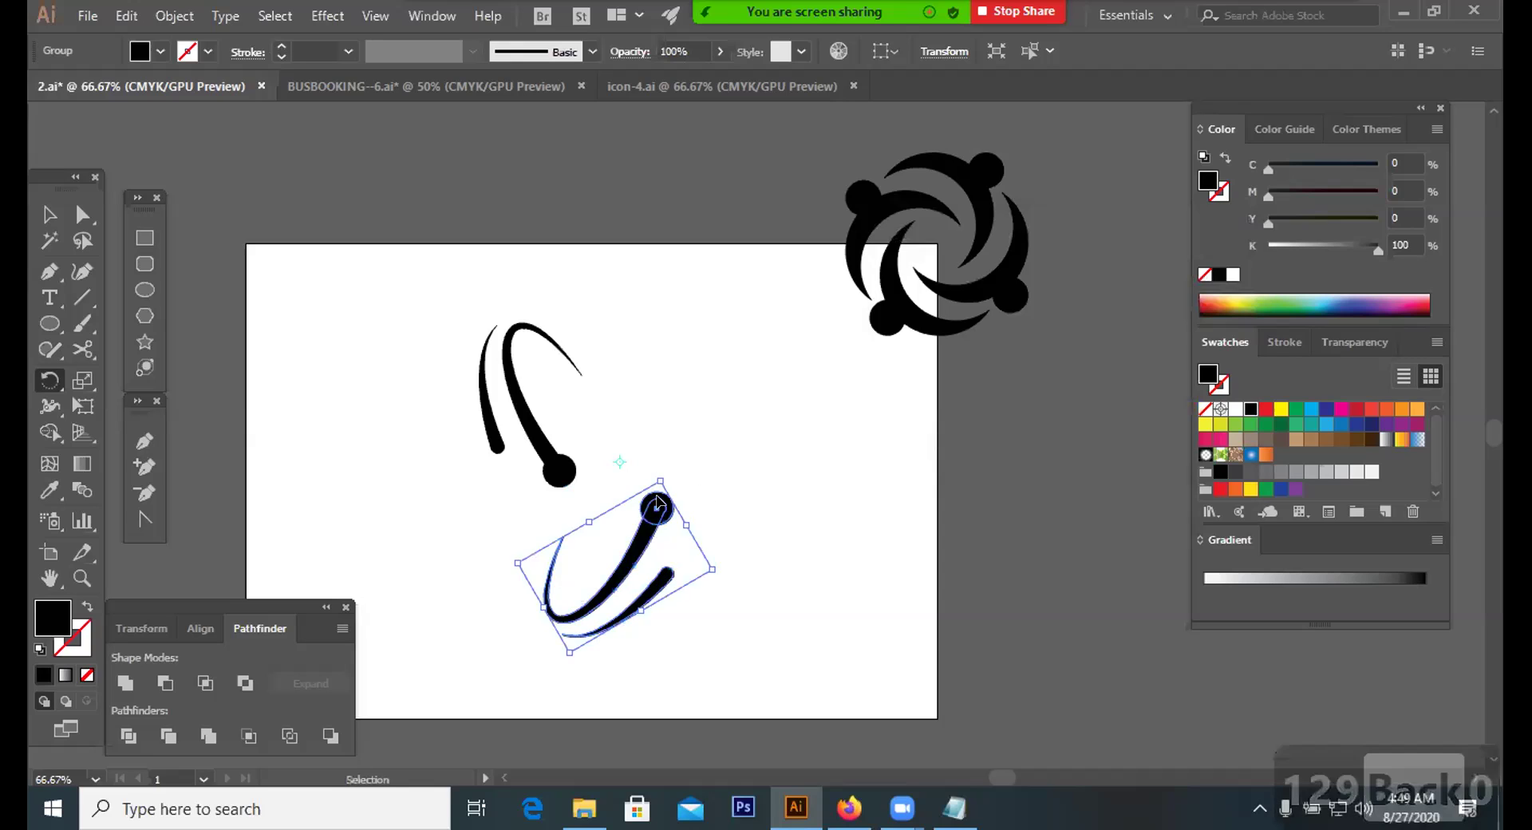
key("ctrl+z")
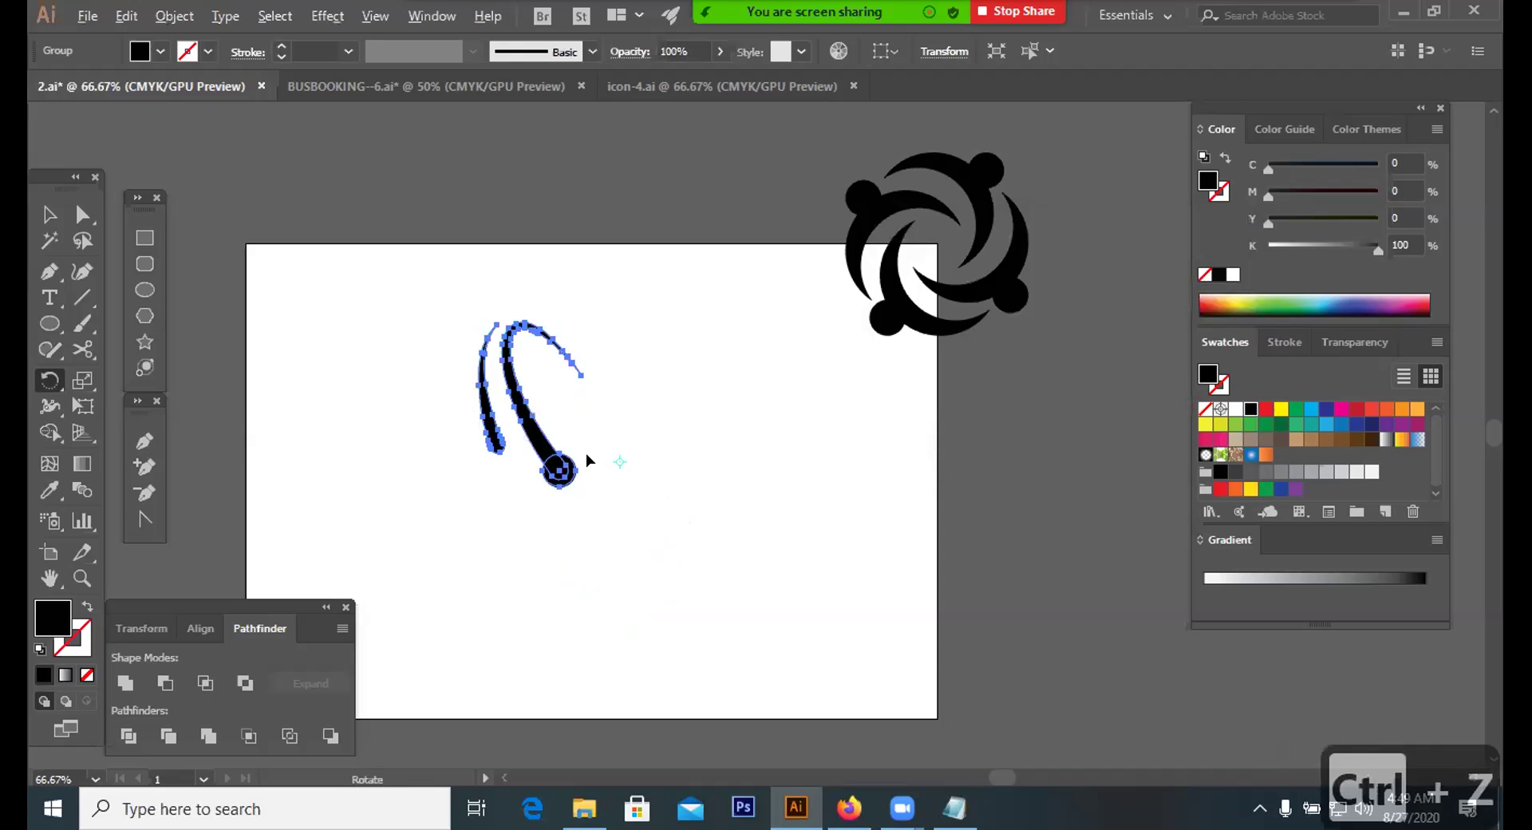
Try a 120° rotated copy of the figure about a point just right of its head, slightly above the head's center, and undo it
left_click(589, 455, "alt")
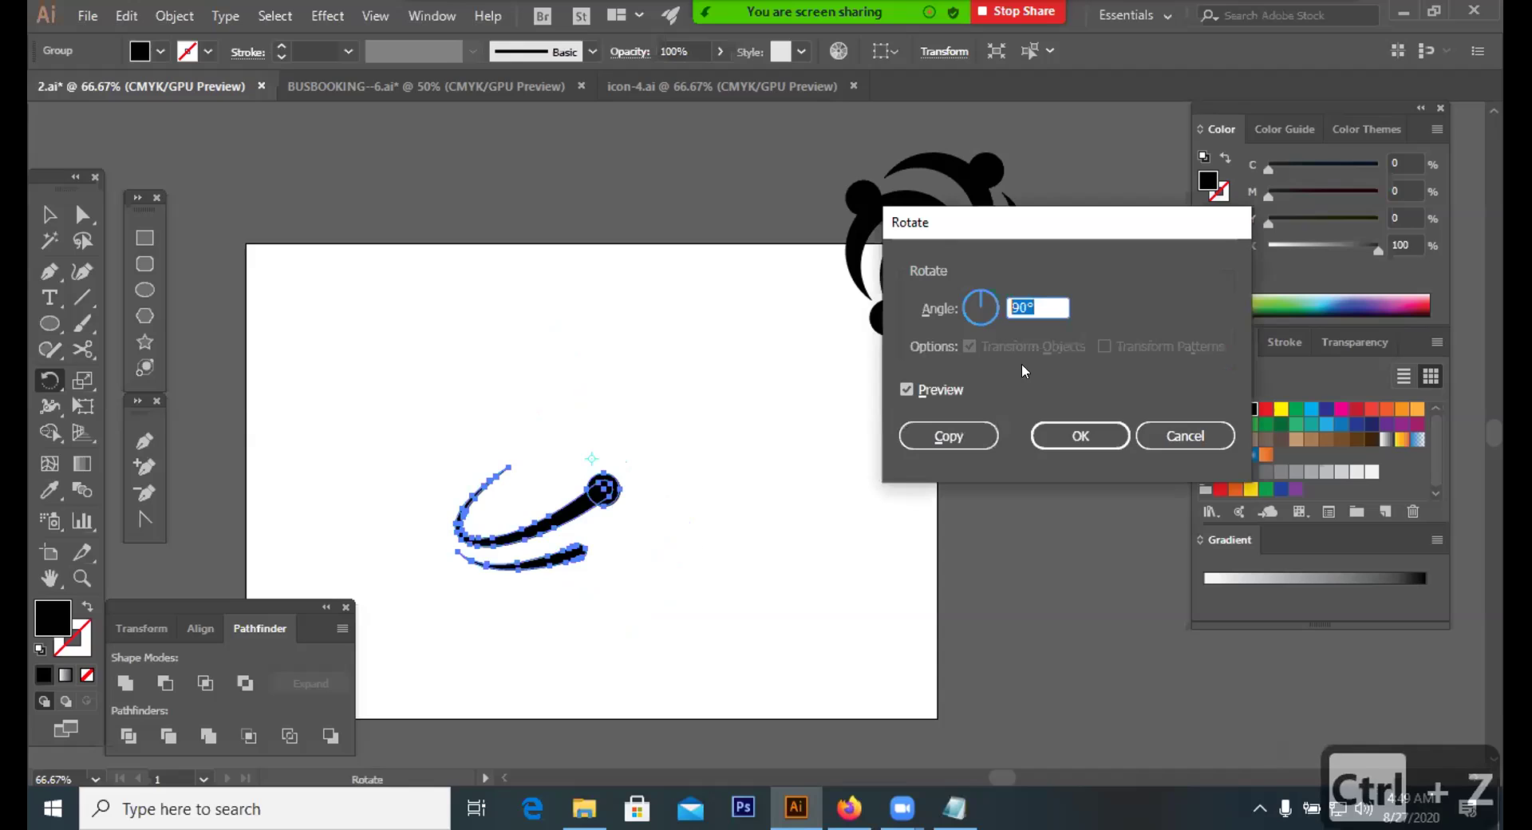
type("120")
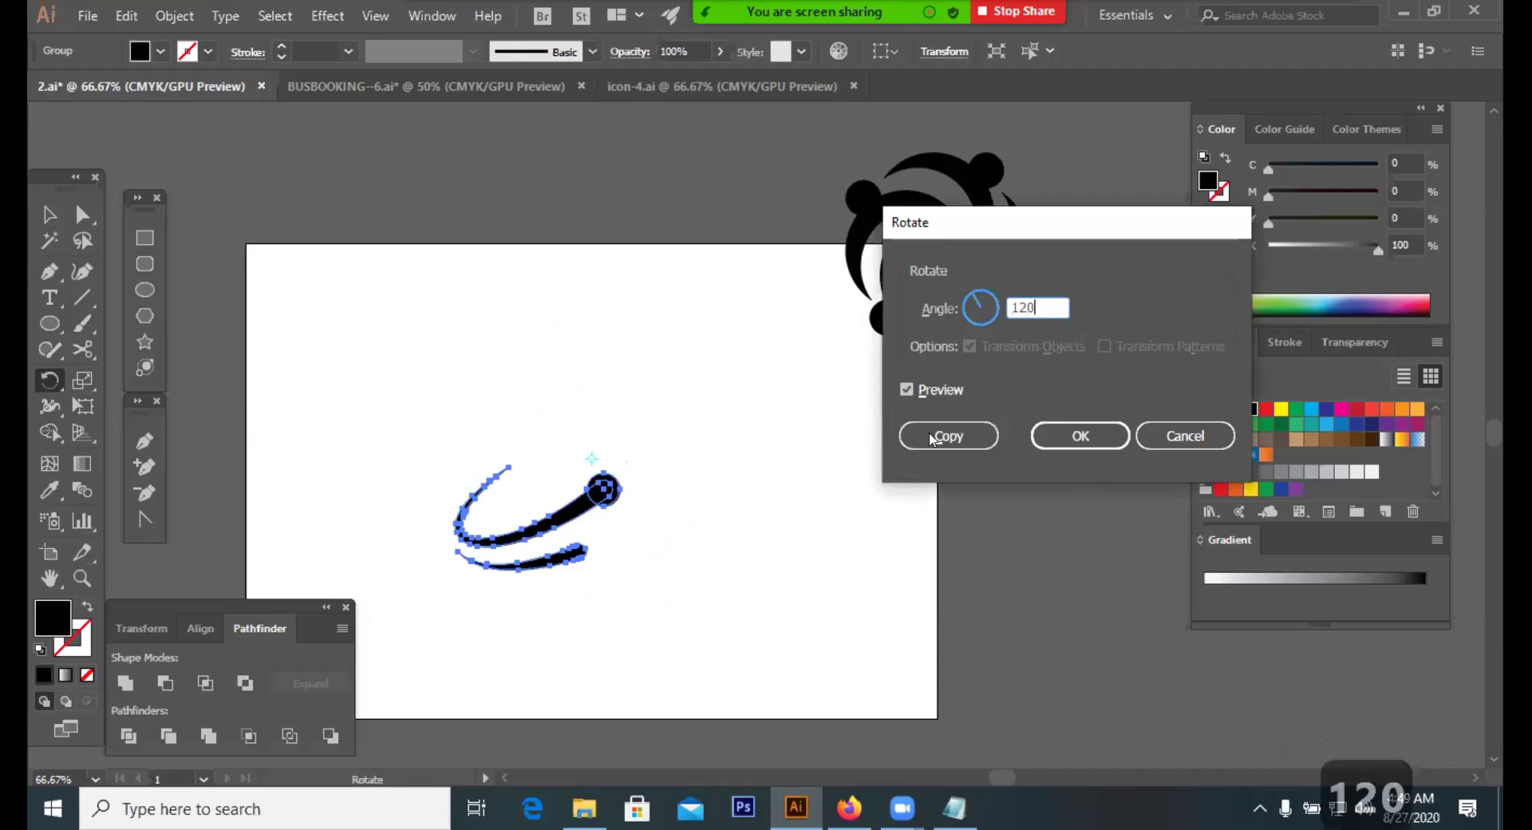
left_click(924, 427)
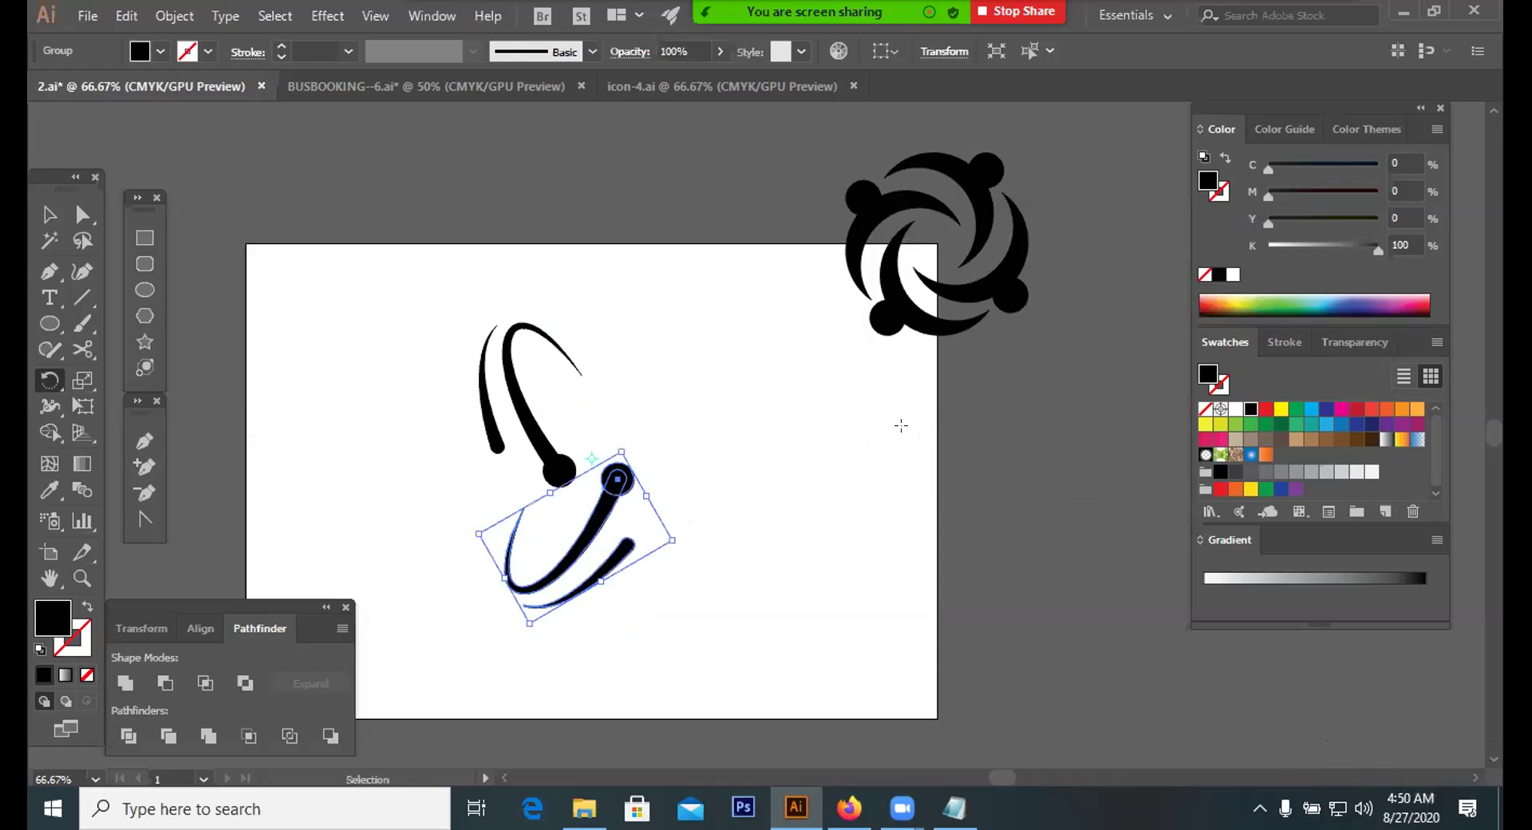
key("ctrl+z")
Try a 120° rotated copy of the figure about a higher point, diagonally above and right of its head, and undo it
left_click(590, 438, "alt")
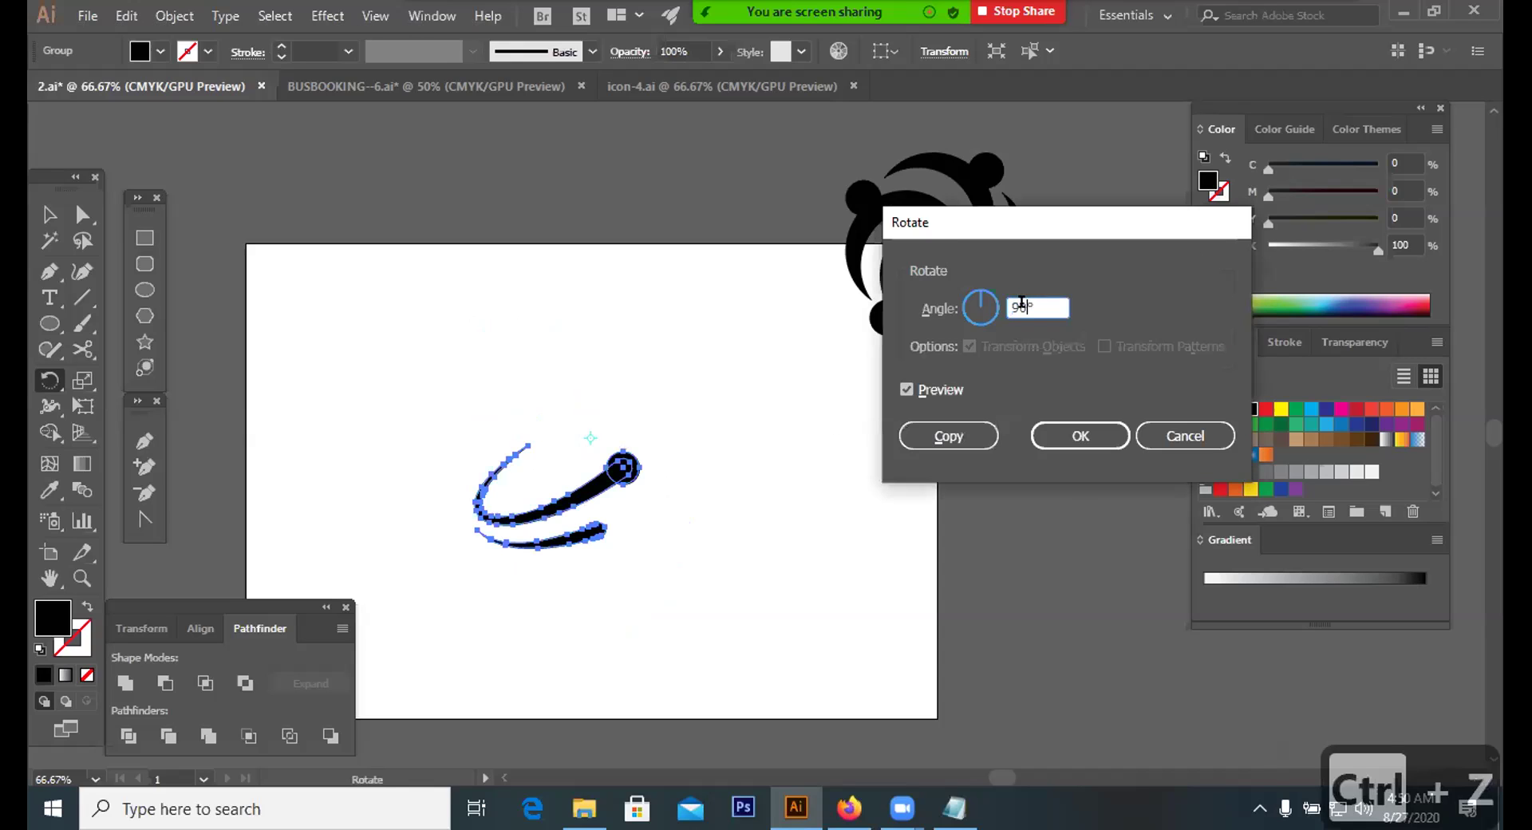
type("120")
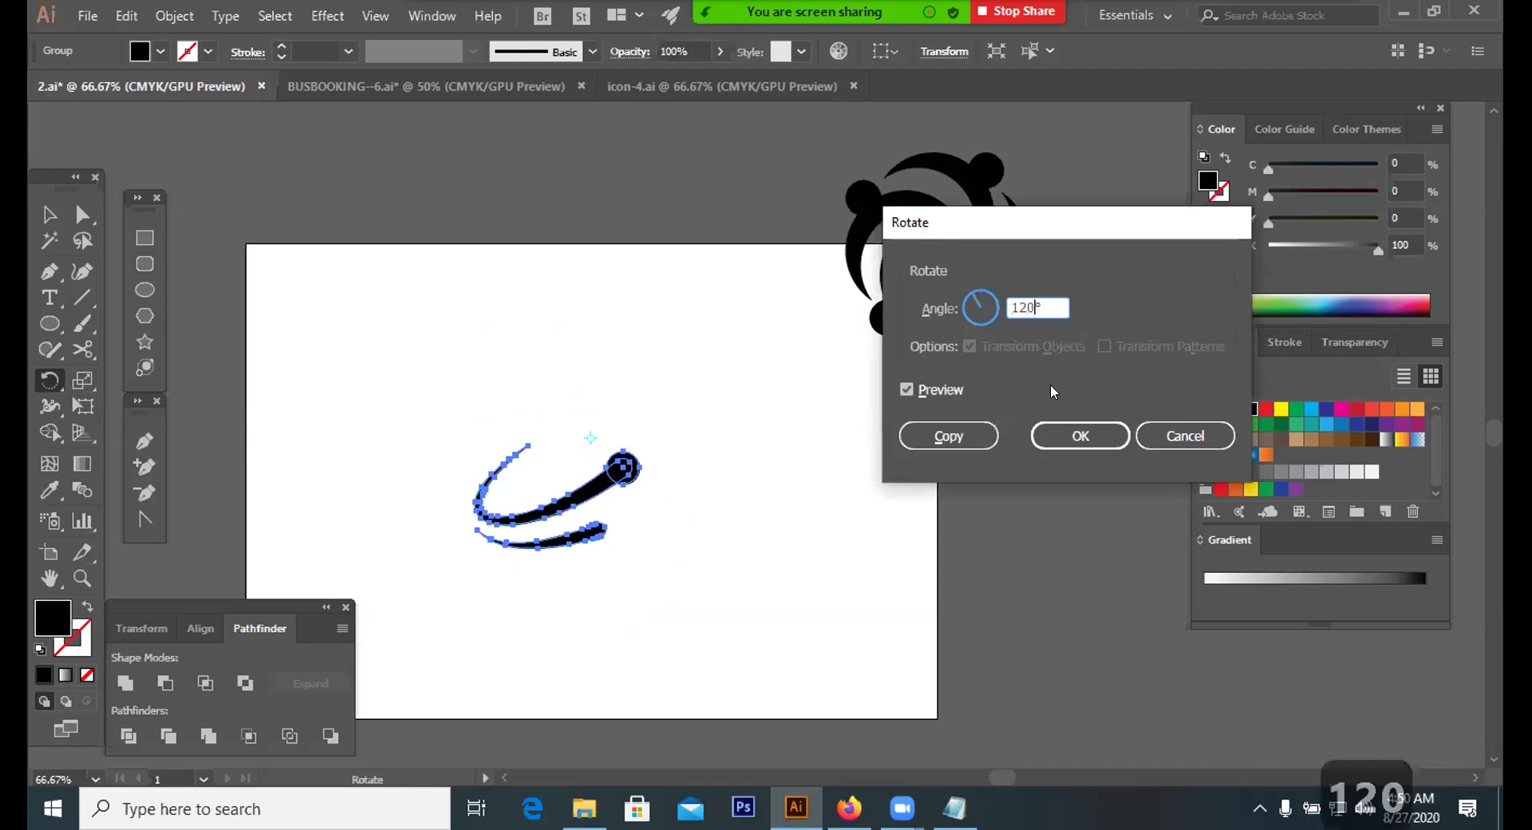
left_click(926, 436)
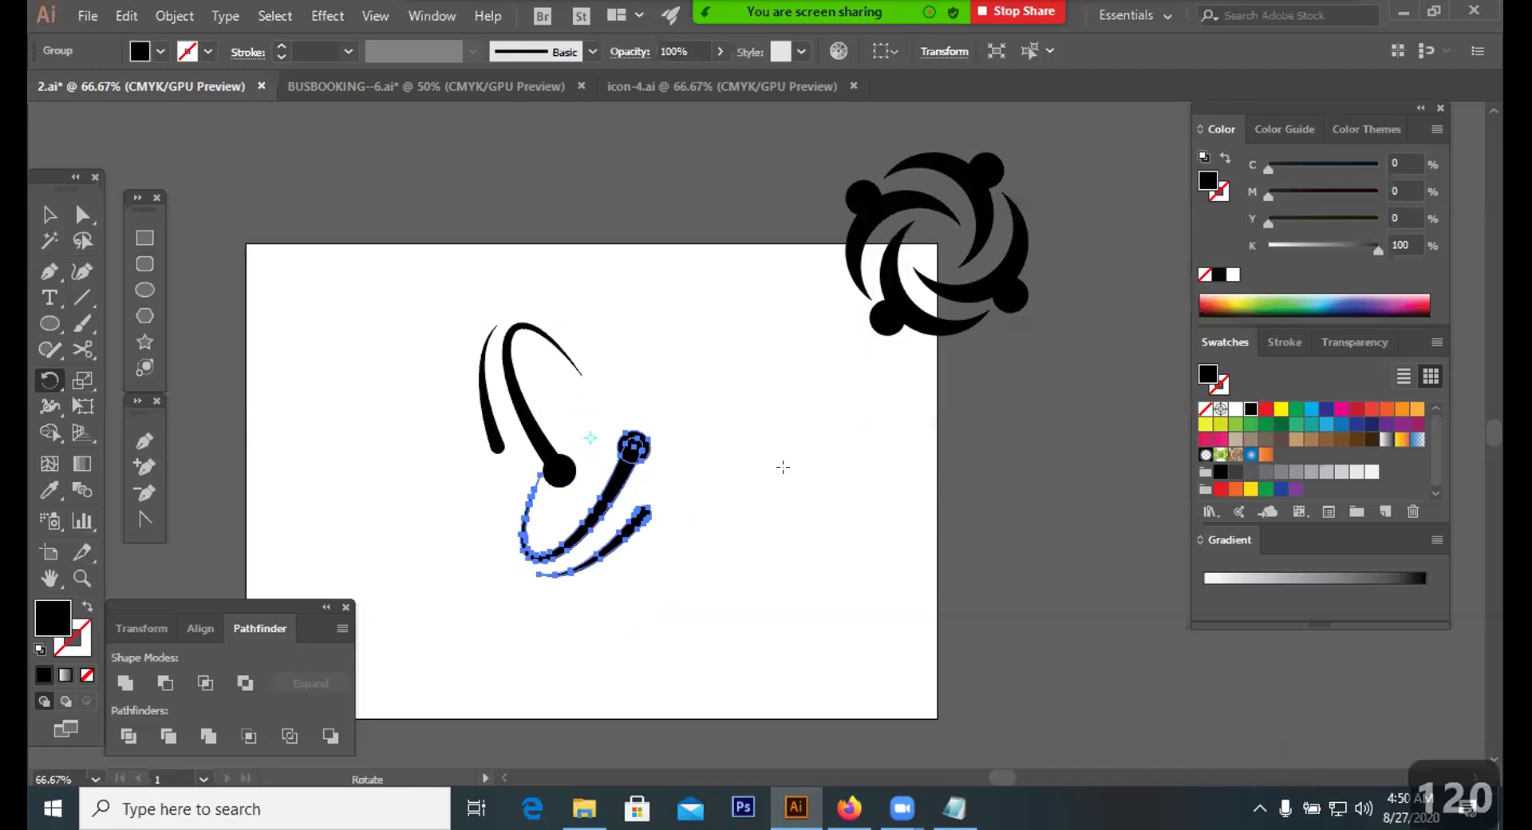
key("ctrl+equal")
key("ctrl+equal")
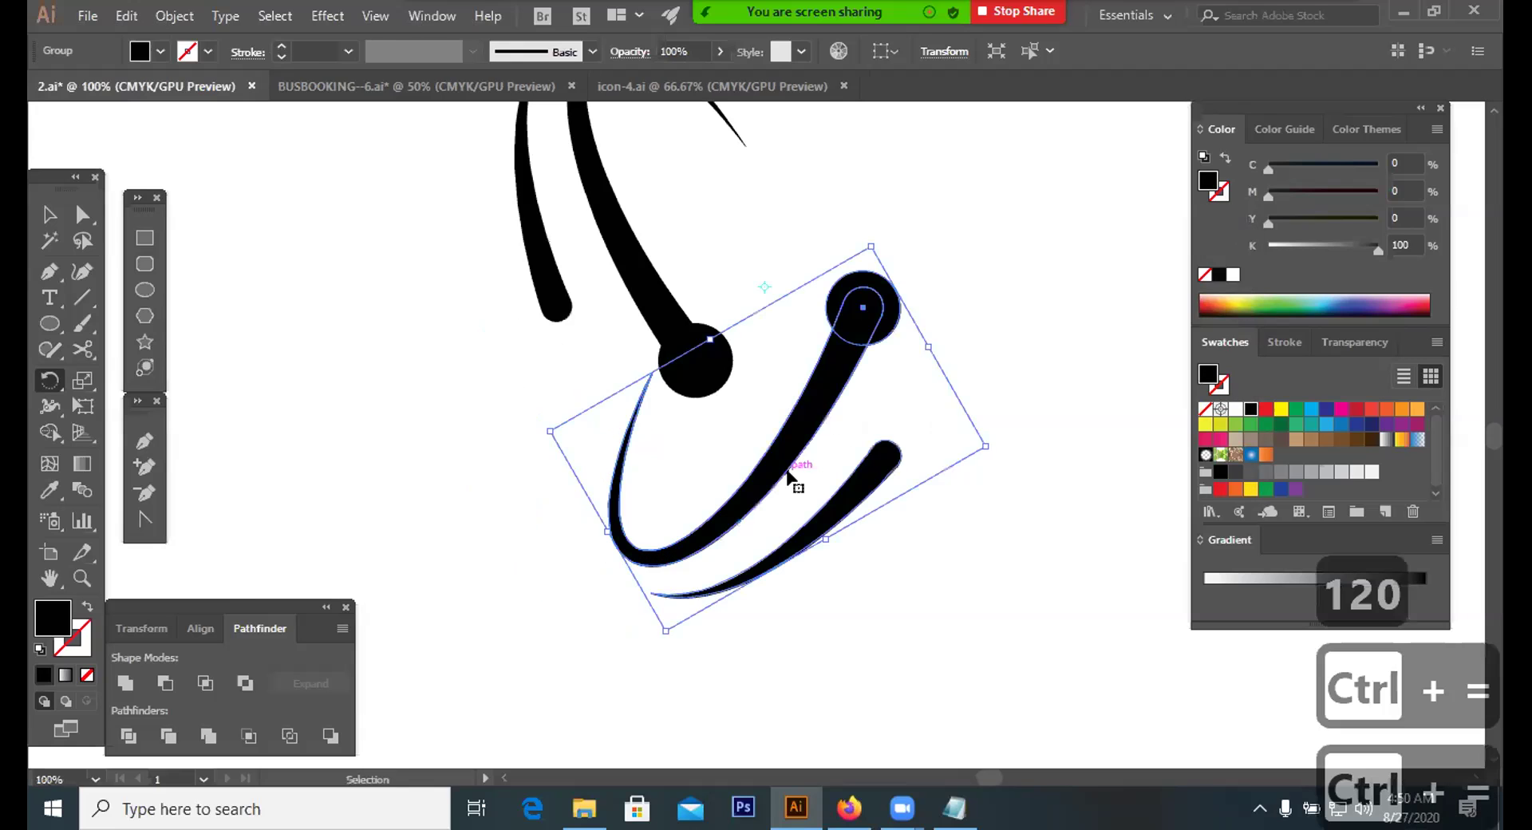
left_click_drag(750, 357, 729, 394)
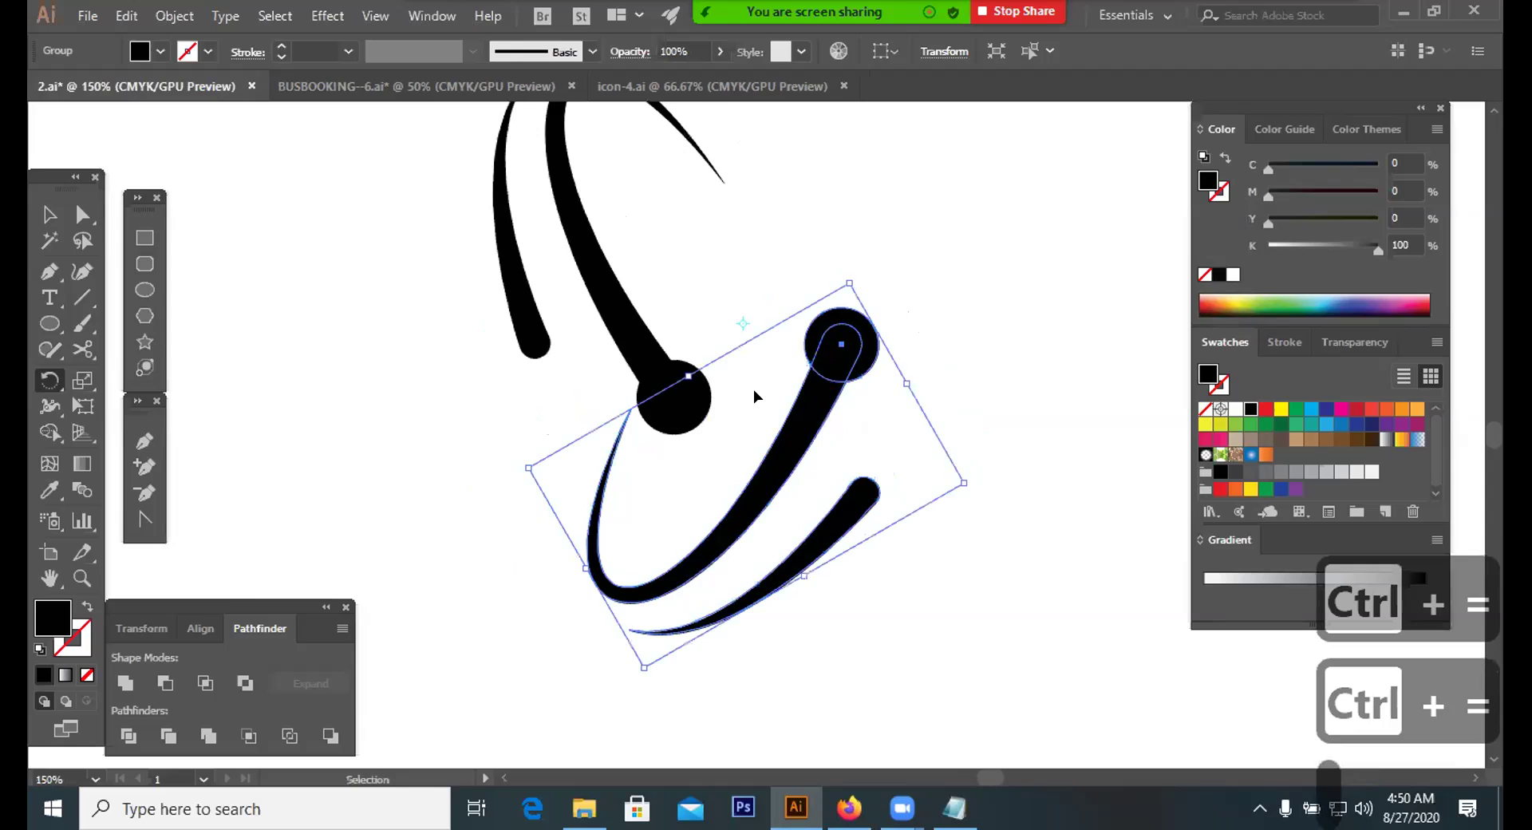
key("ctrl+z")
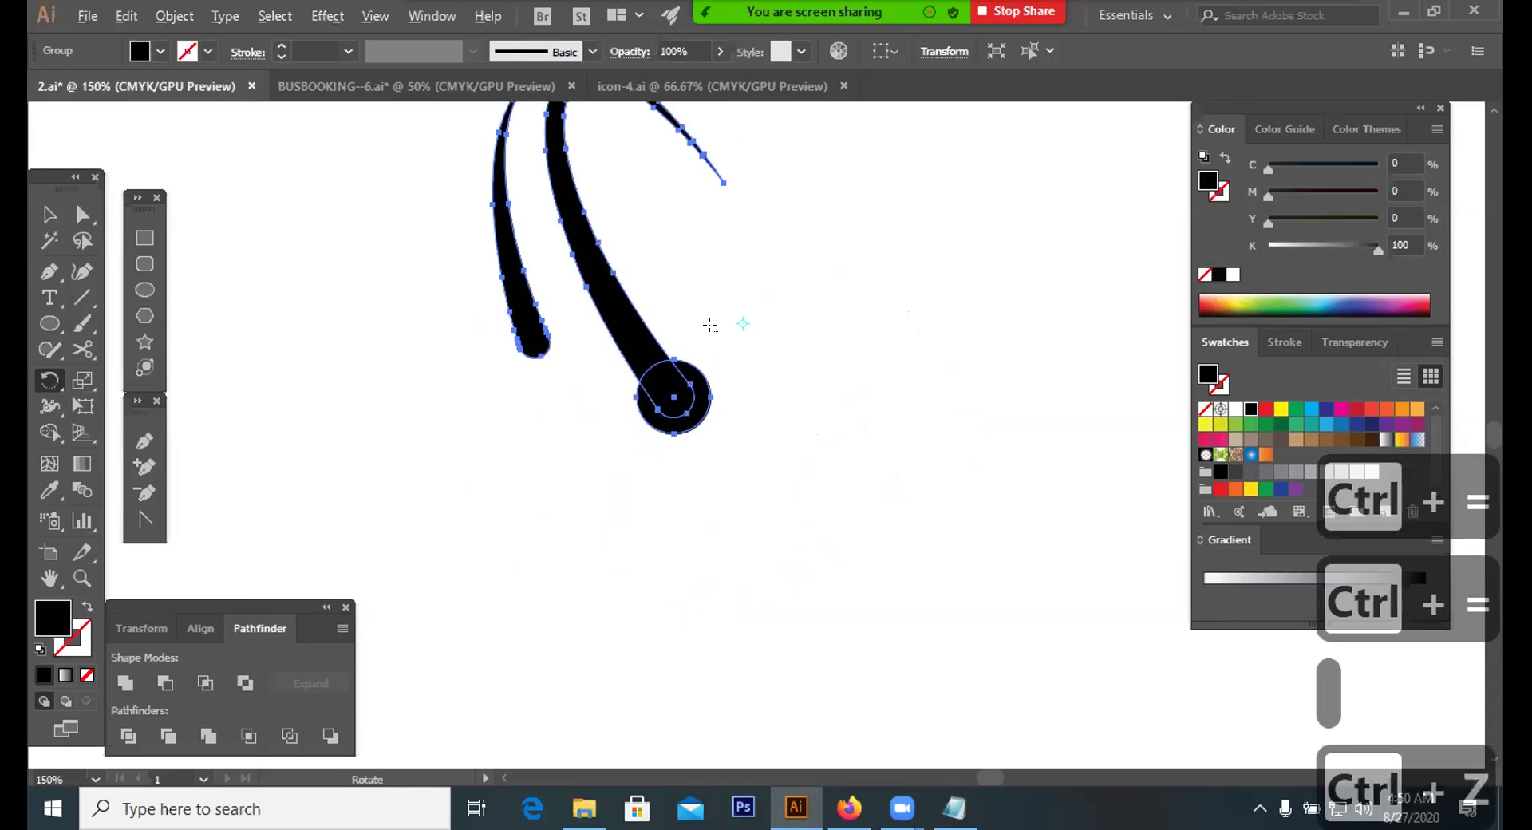
Create a 120° rotated copy of the figure about a point above its head, near the head's right edge
left_click(709, 329, "alt")
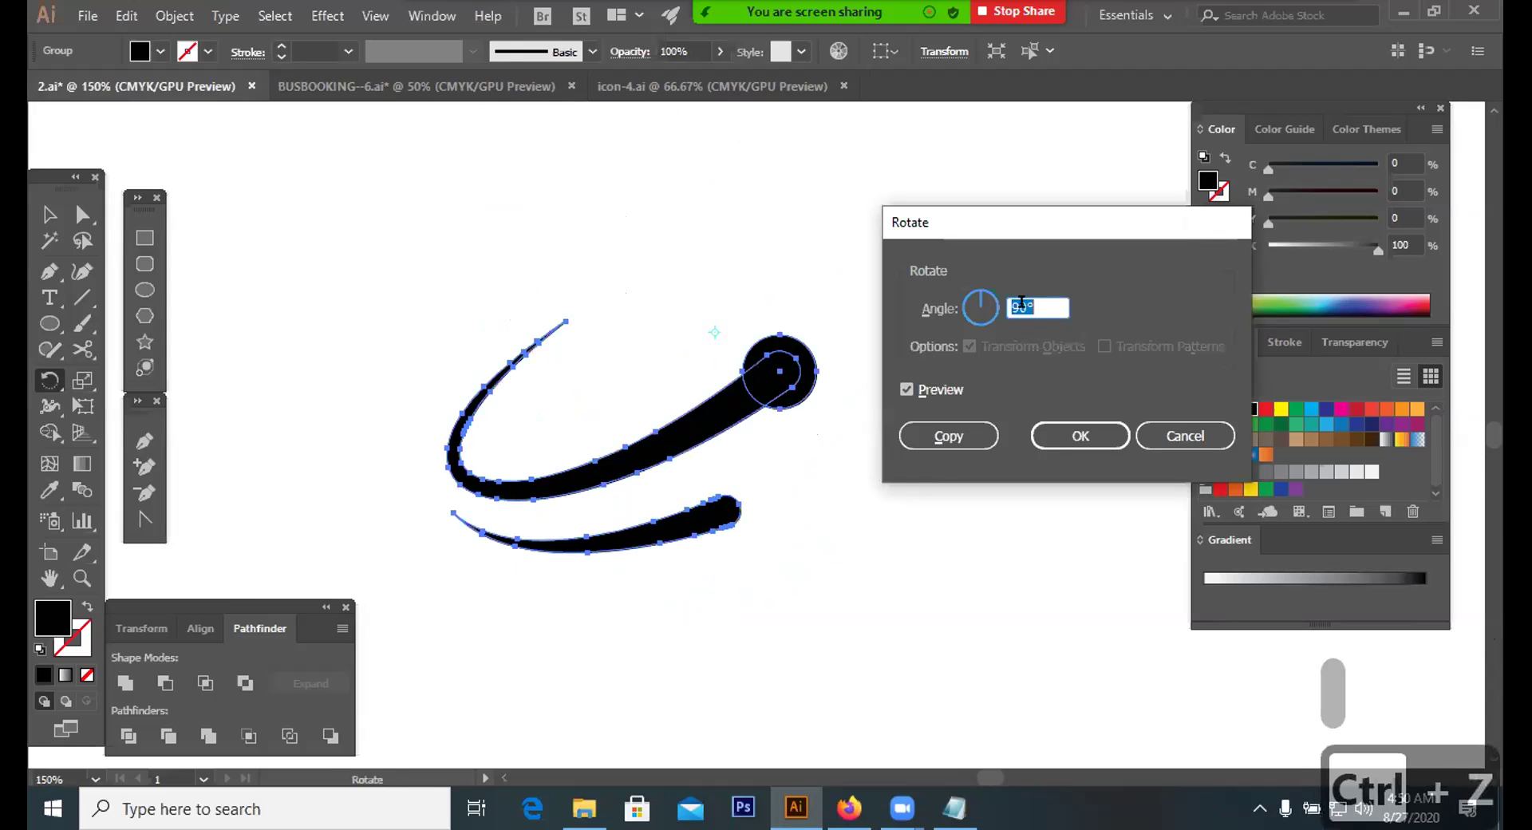
type("12-°")
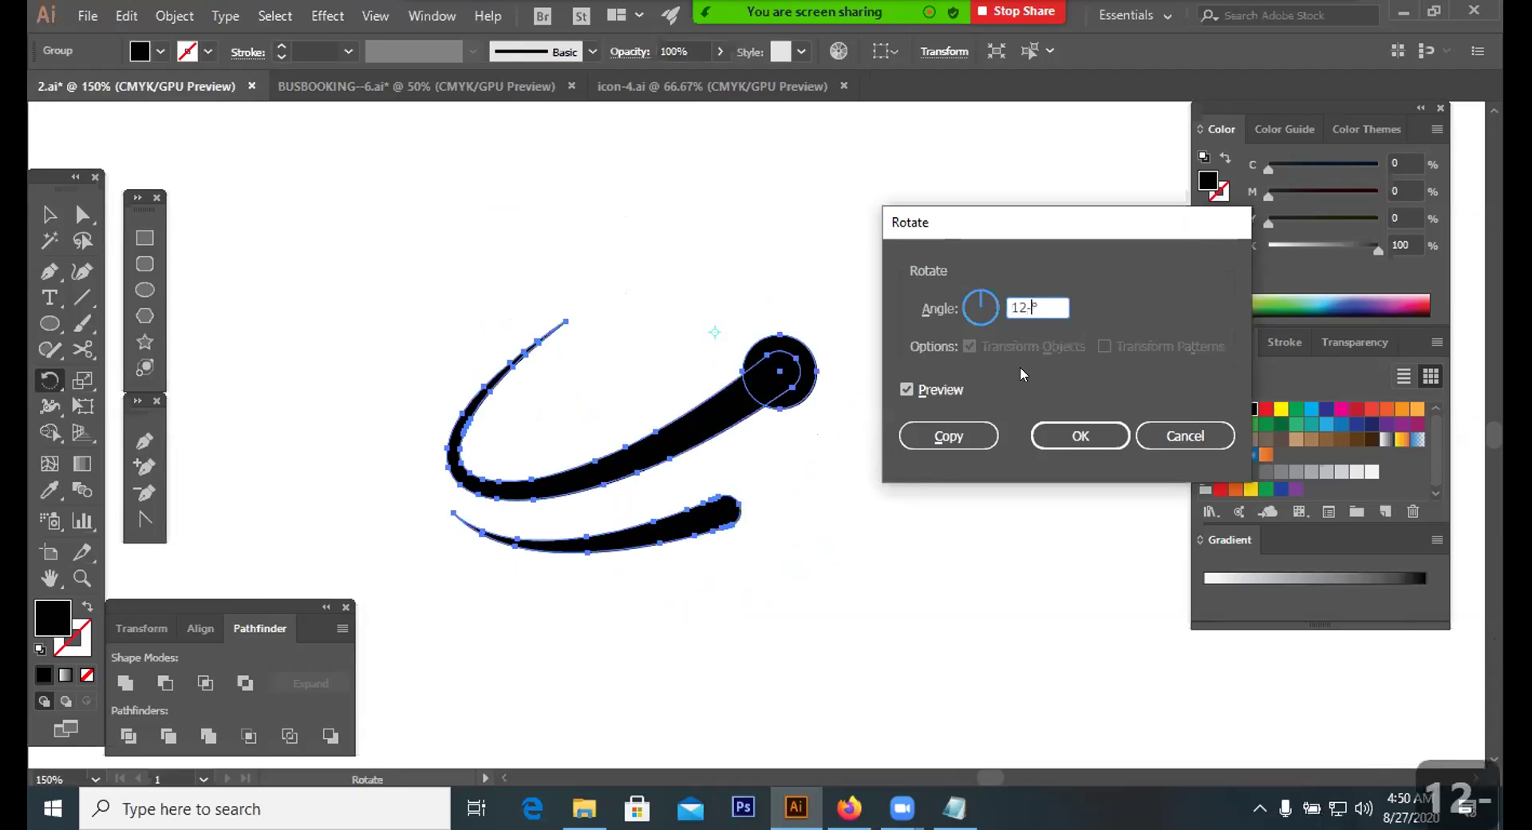
key("BackSpace")
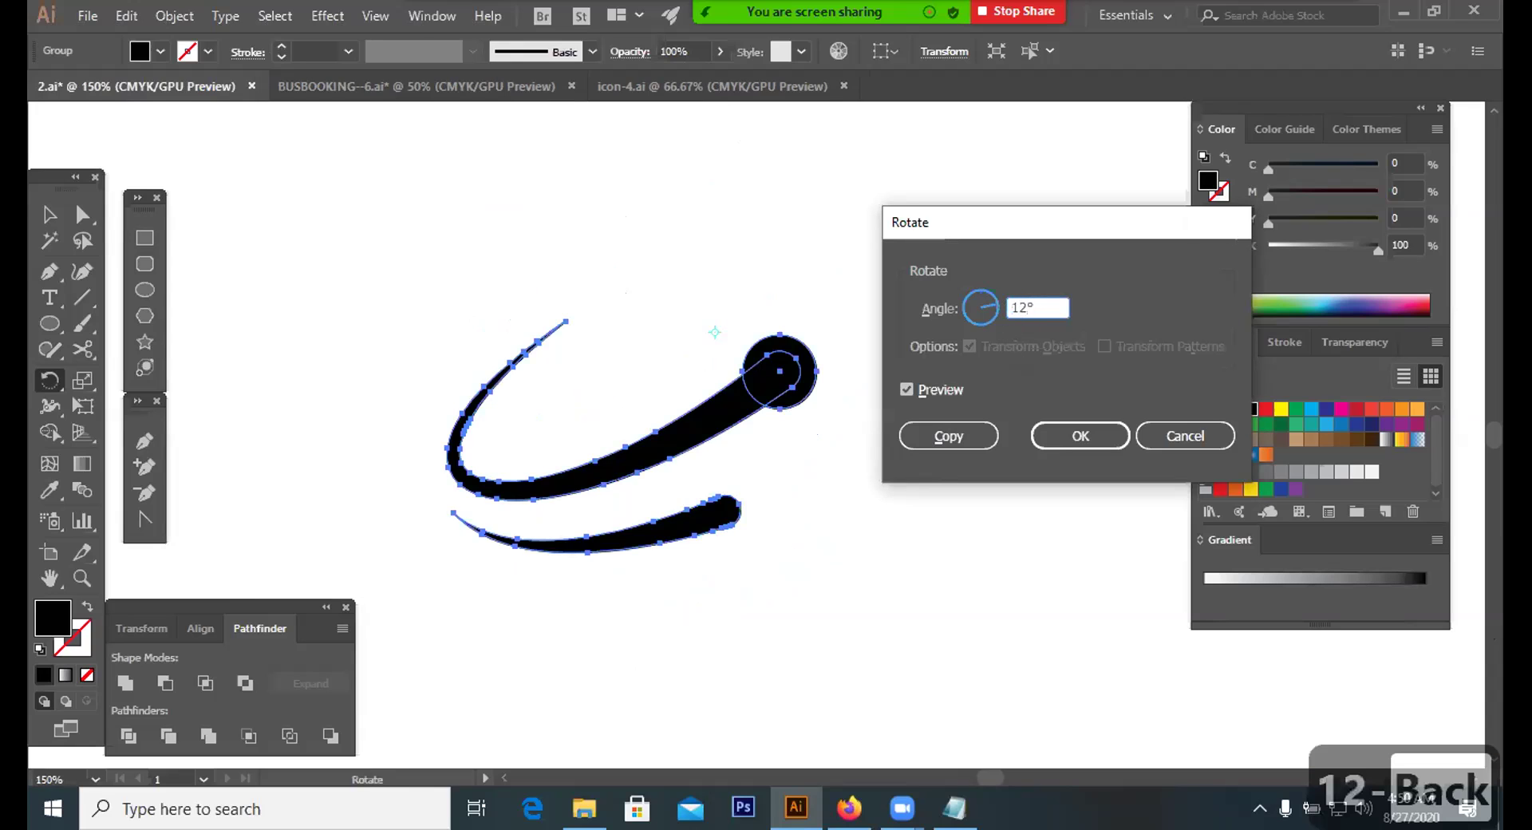
type("0")
key("Tab")
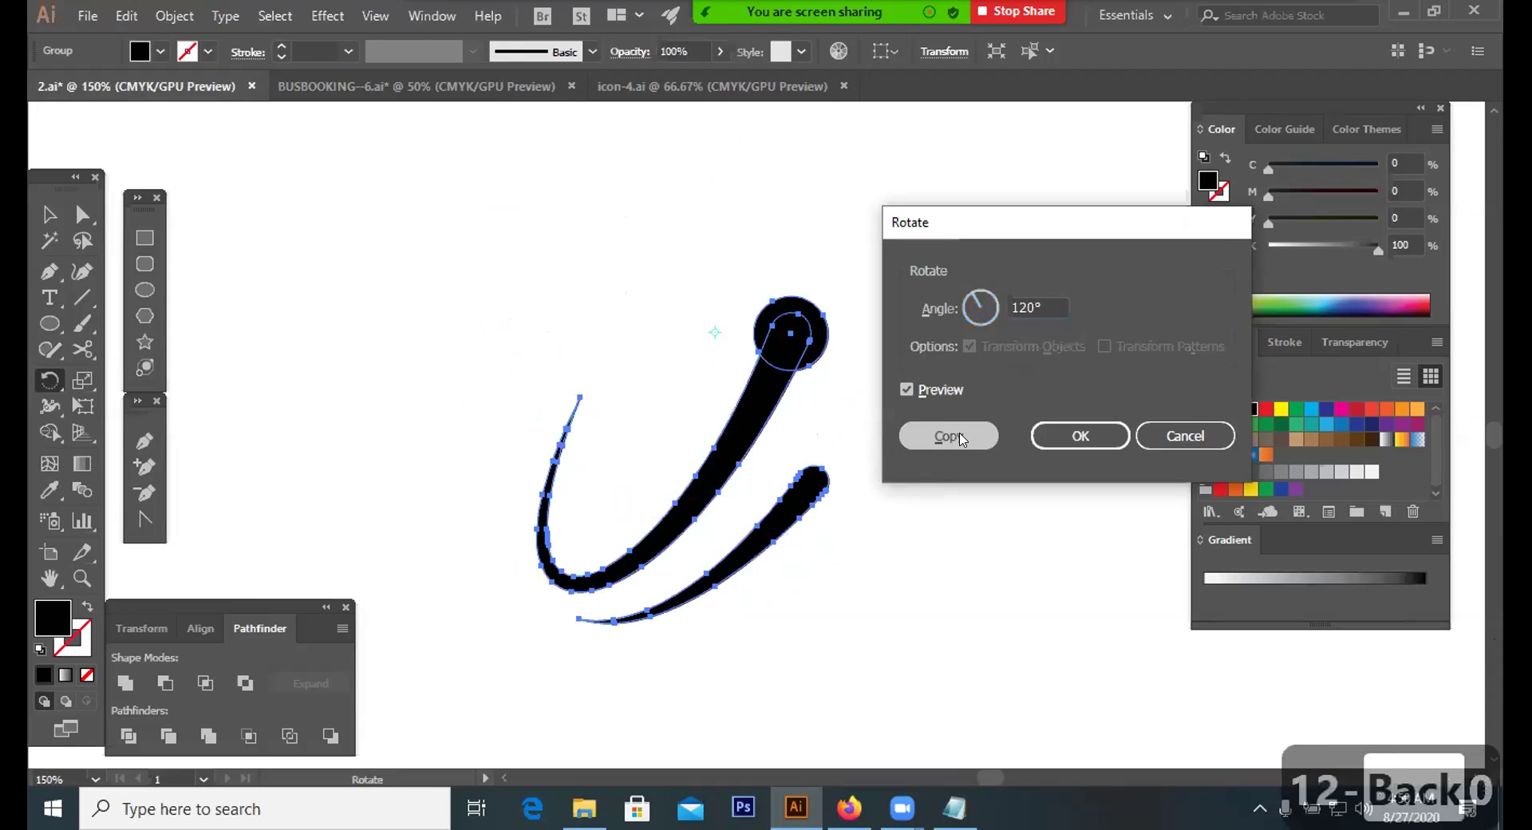
Create two copies of the curved figure group, each rotated a further 120° around the centre, to complete the three-part emblem
left_click(924, 438)
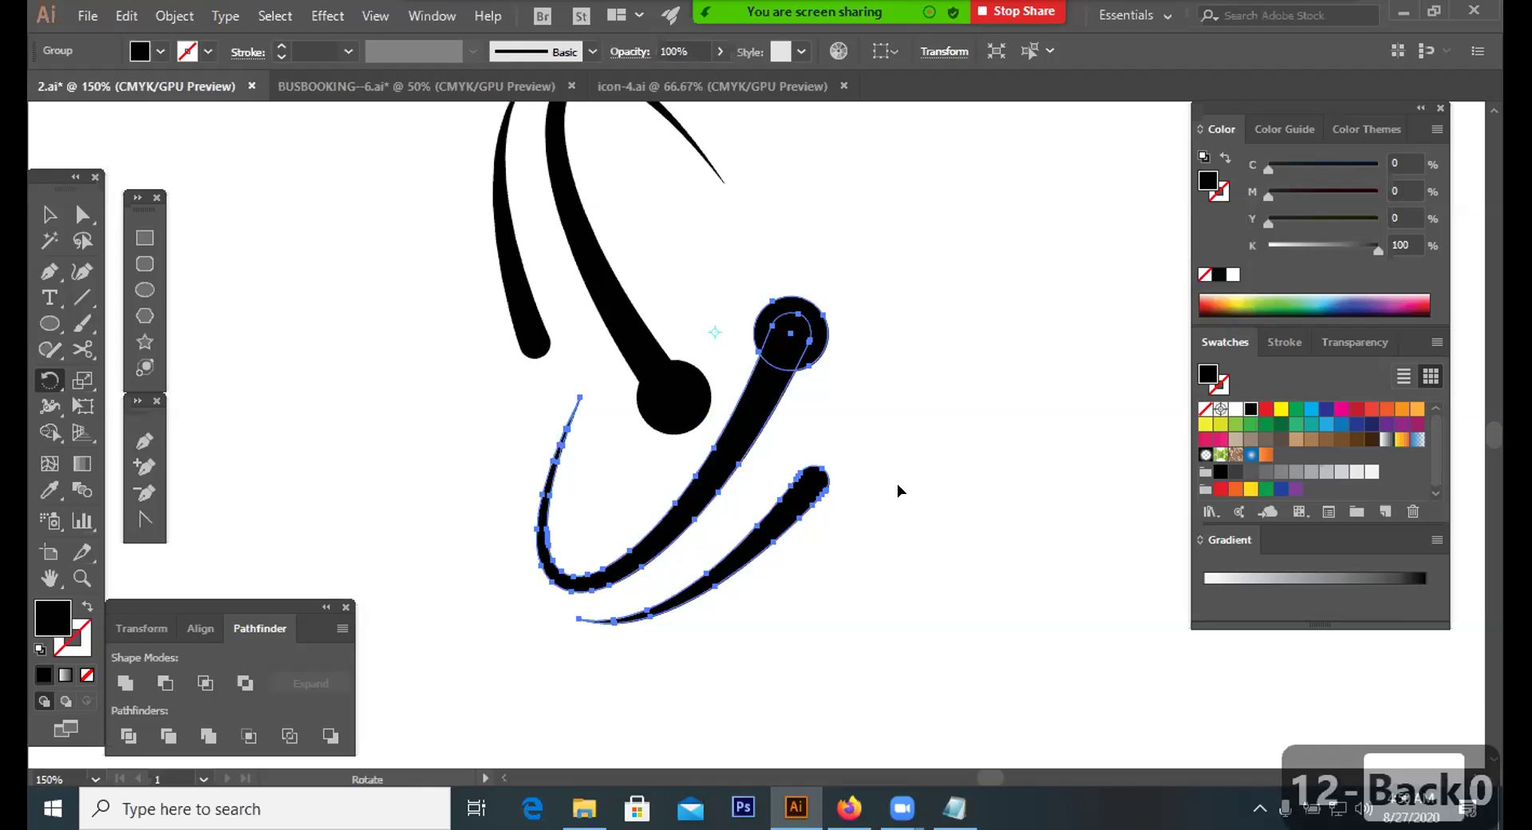
key("ctrl+d")
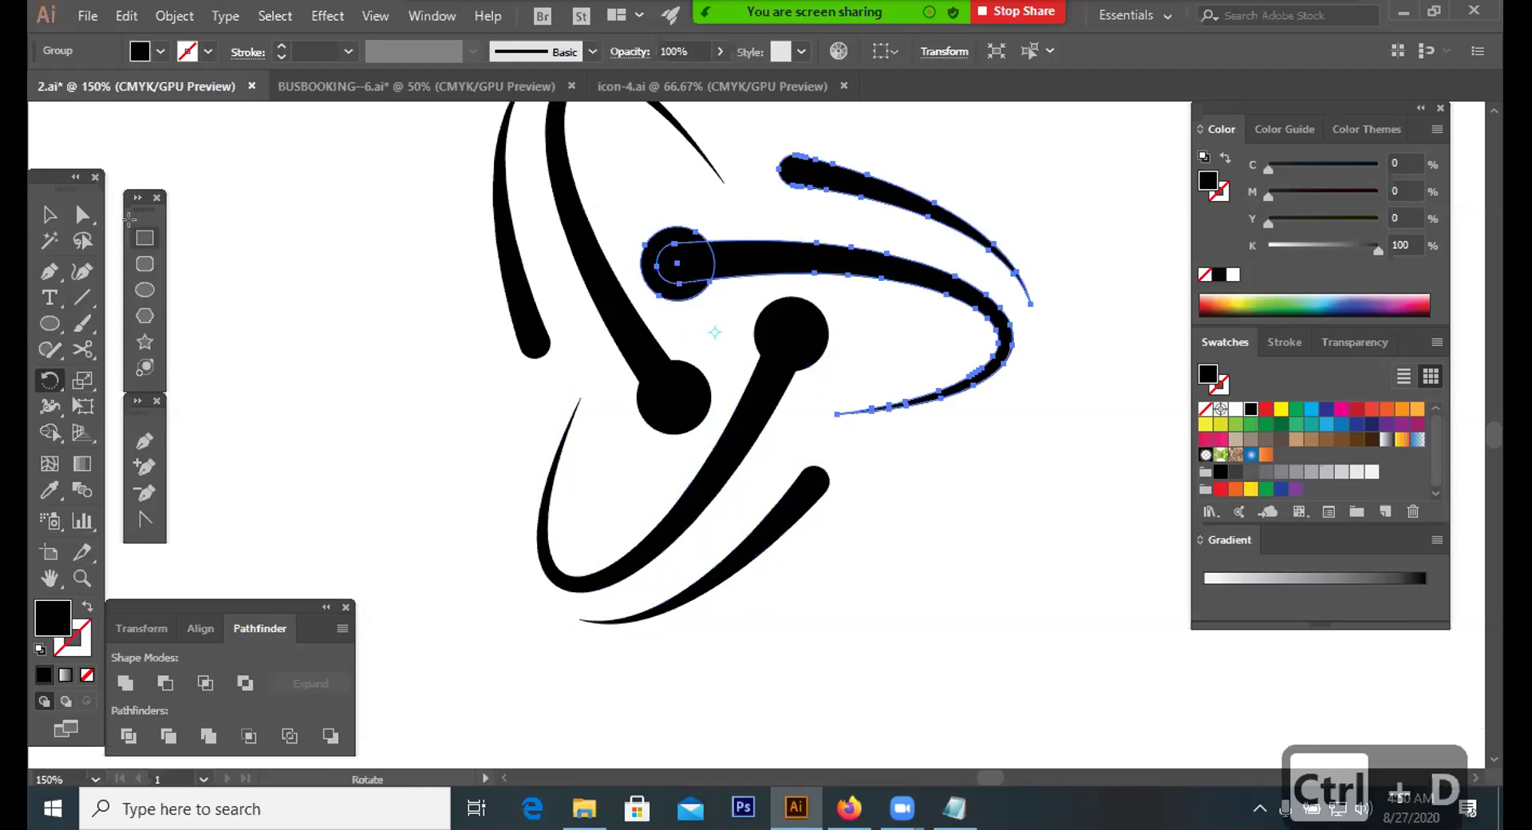
Scale the whole three-part emblem down to about a quarter of the artboard's width
left_click(49, 214)
left_click_drag(346, 250, 918, 571)
left_click_drag(1028, 615, 951, 574)
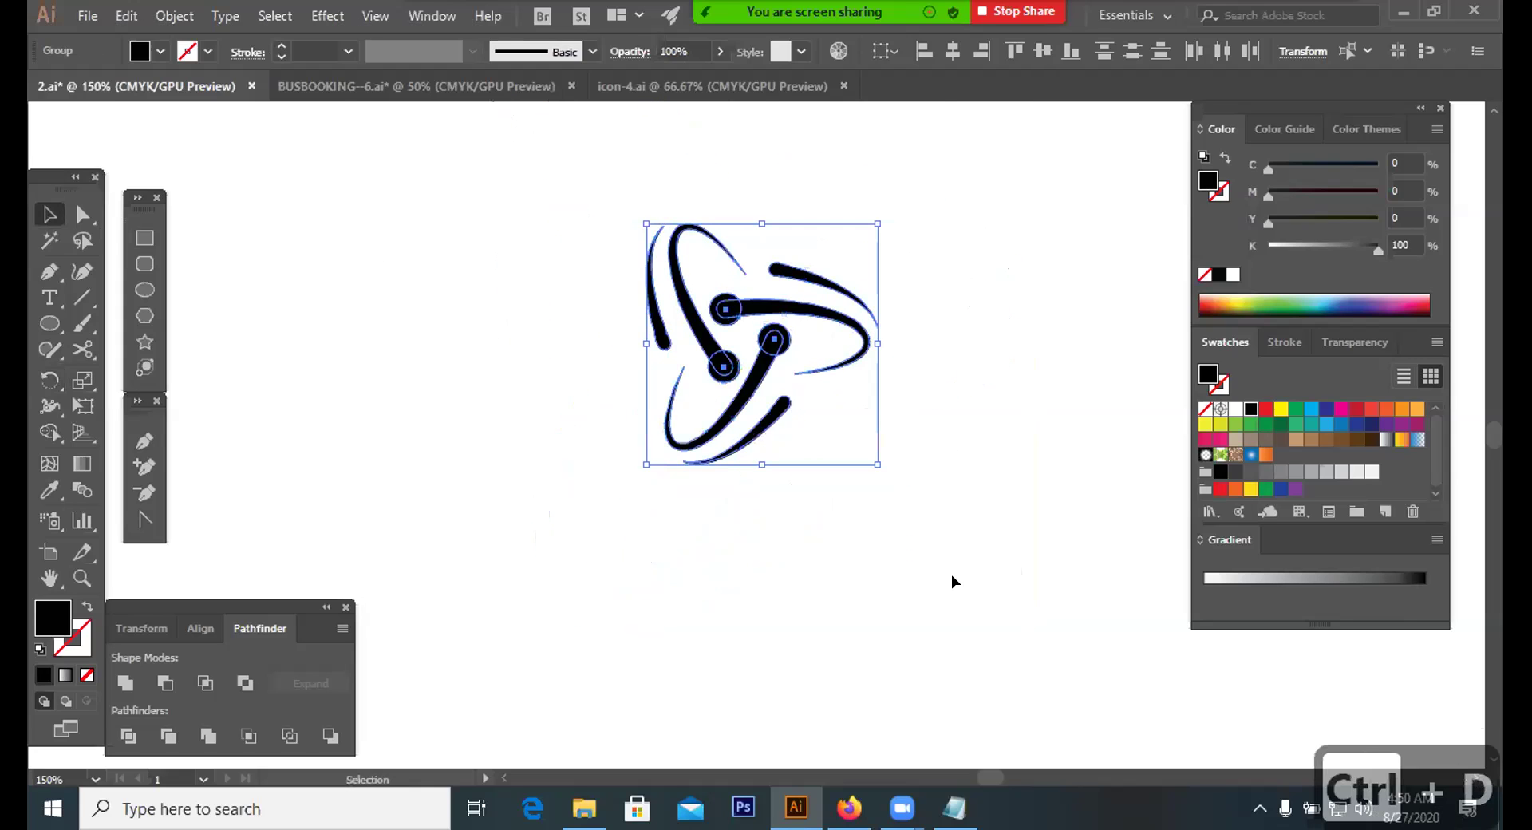
left_click(951, 575)
key("ctrl+minus")
key("ctrl+minus")
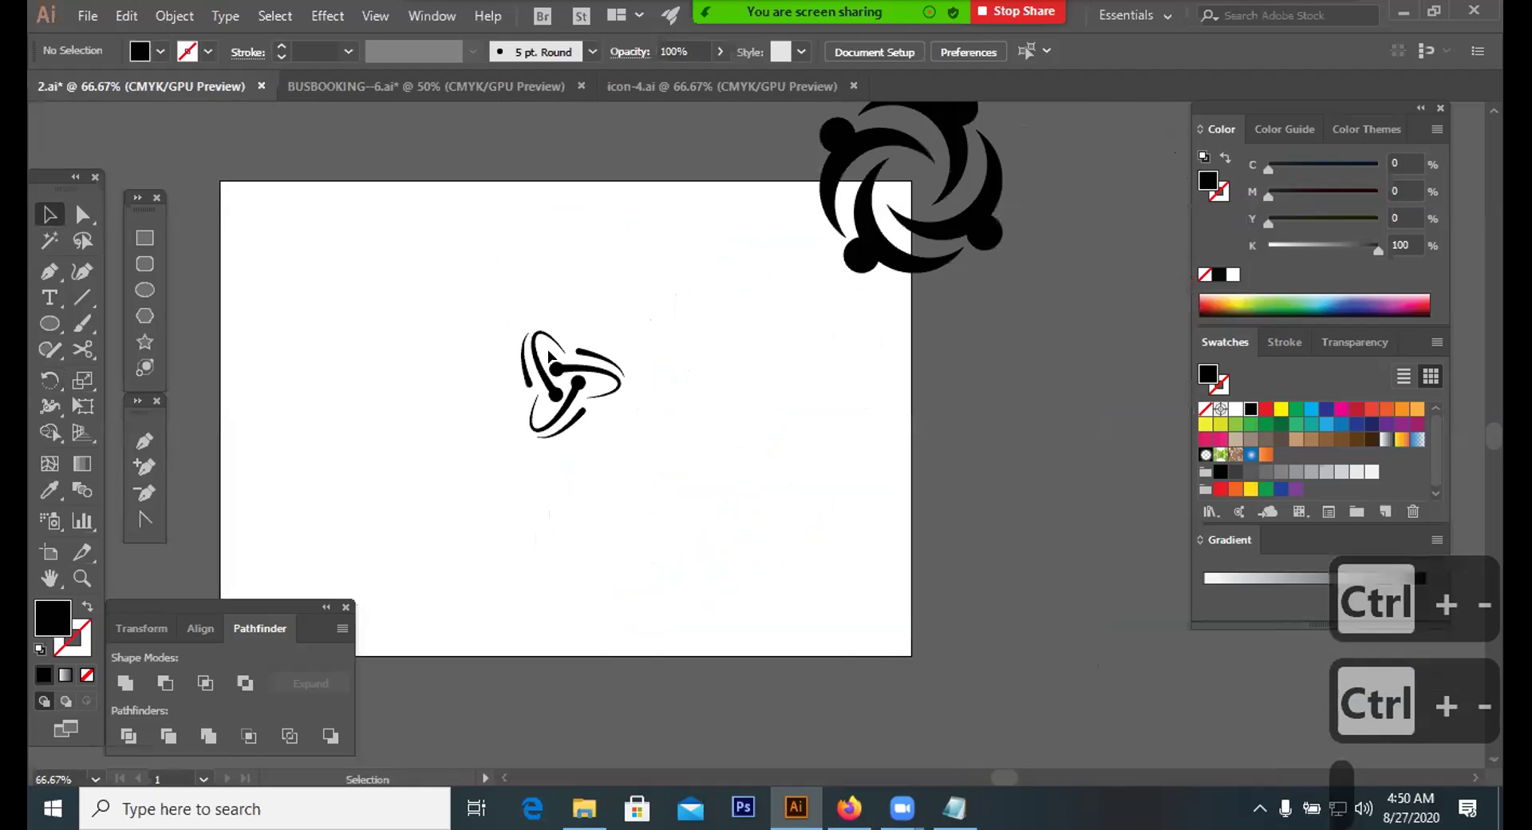
left_click_drag(482, 470, 701, 477)
left_click(727, 485)
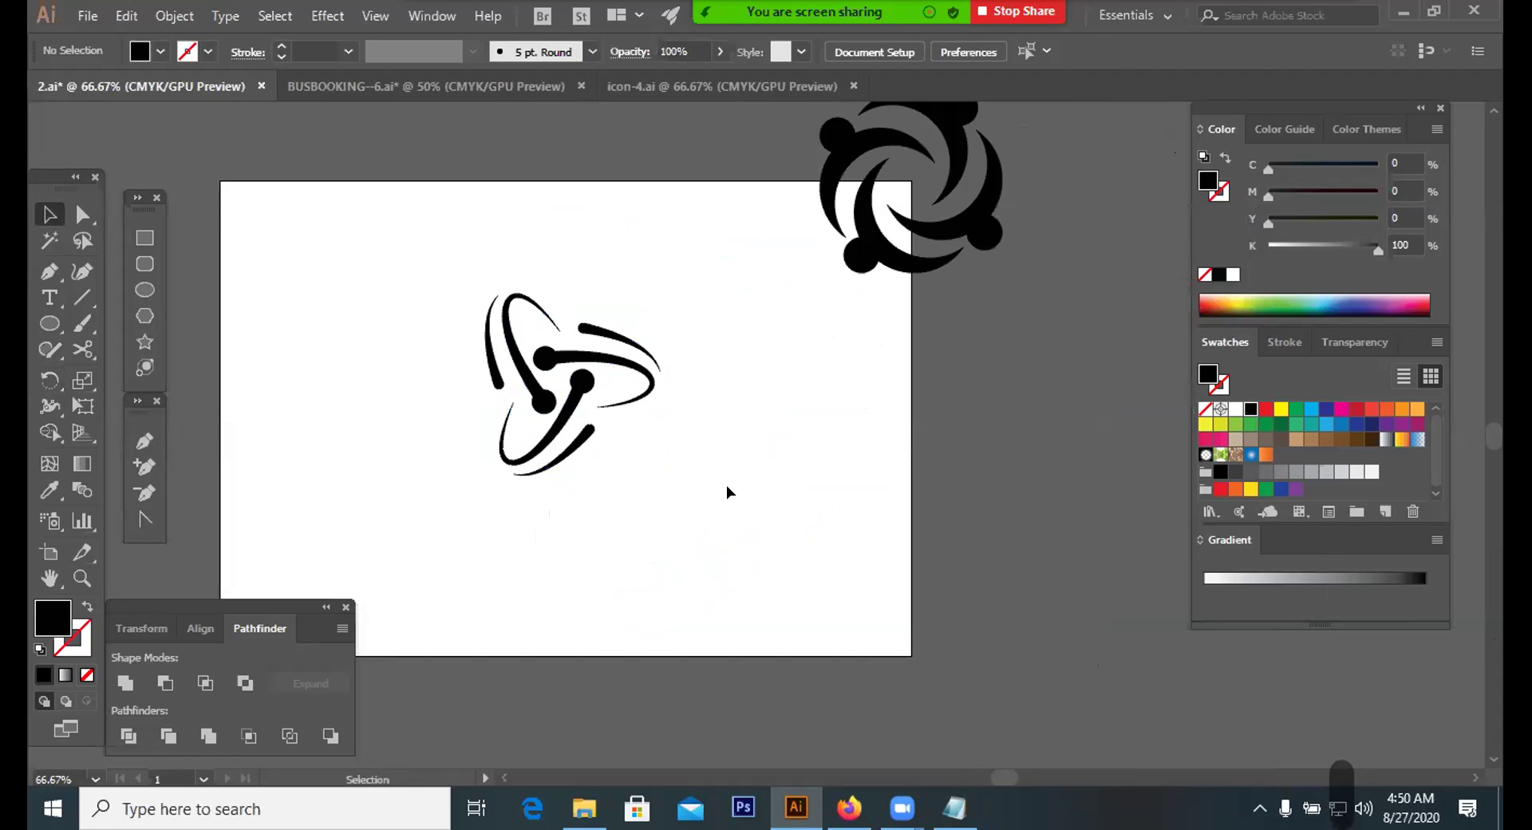
left_click_drag(718, 317, 449, 551)
left_click(449, 545)
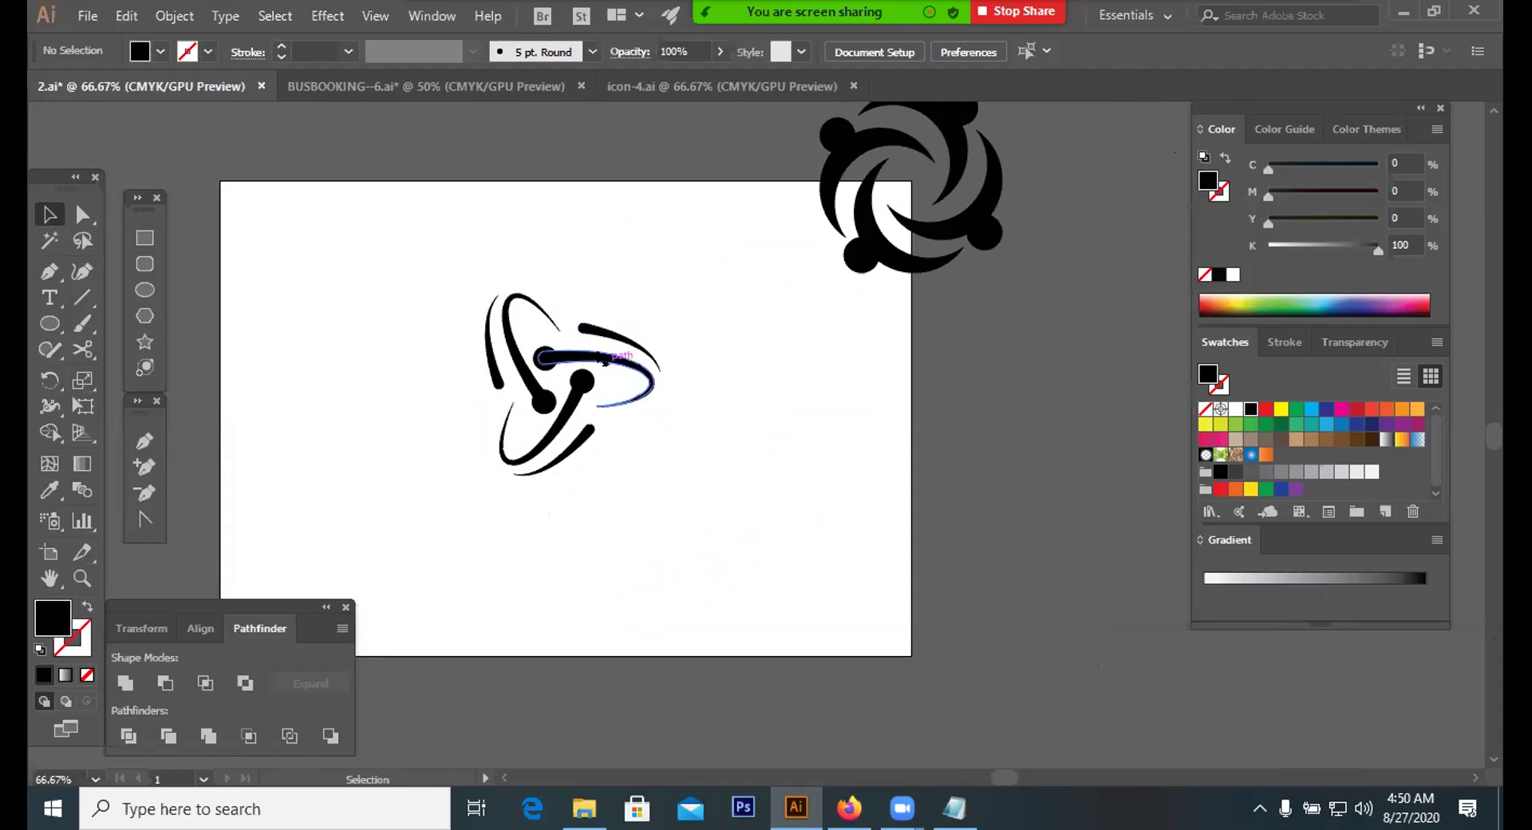
left_click_drag(410, 267, 673, 480)
left_click(589, 558)
key("ctrl+z")
left_click(588, 558)
left_click_drag(687, 319, 397, 506)
key("ctrl+shift+a")
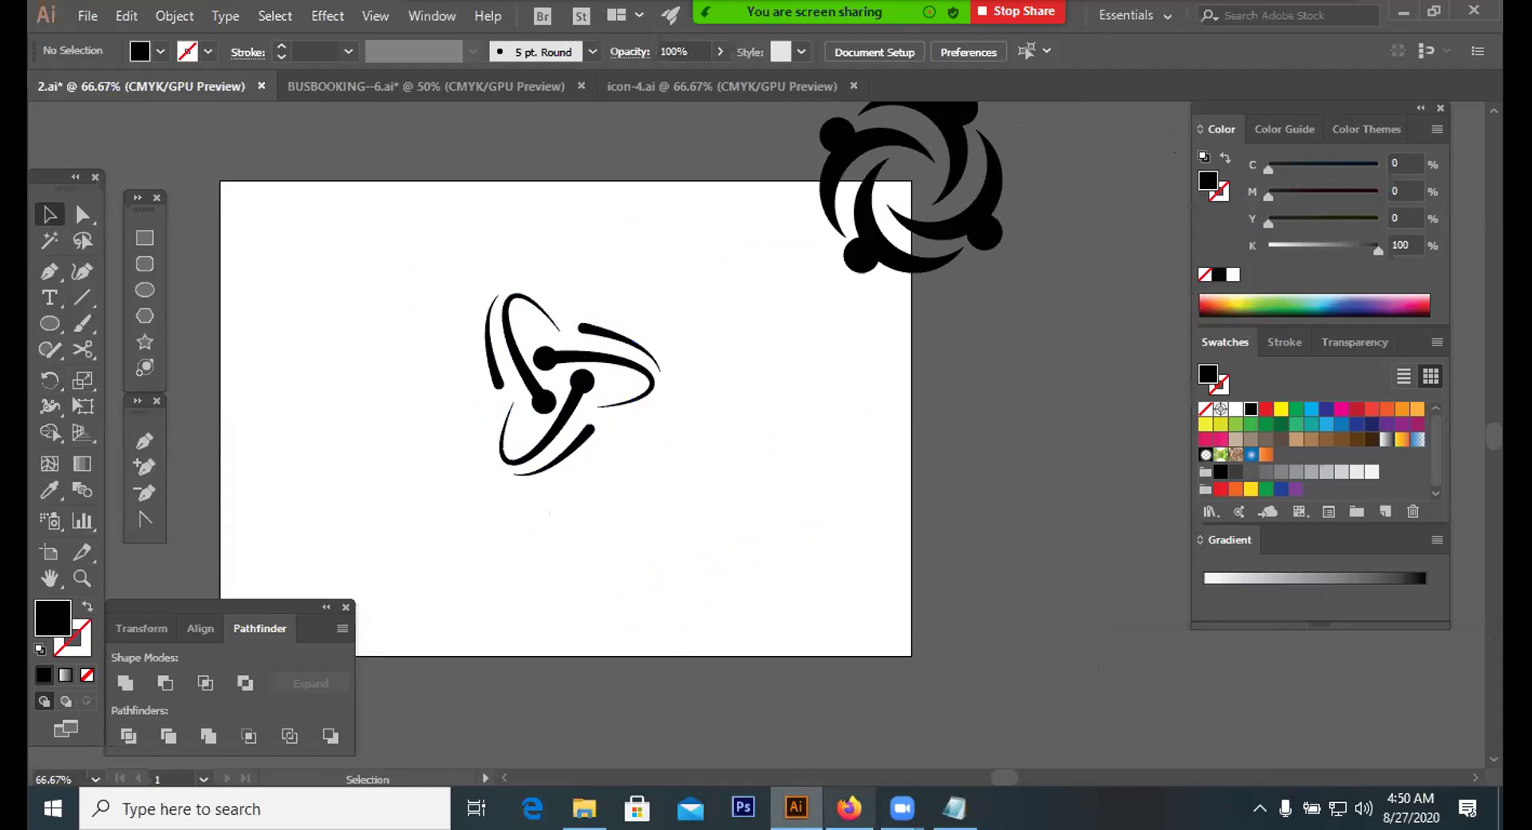
Switch to Firefox, close the open logo entry and look through the Design a Logo contest entries
key("alt+Tab")
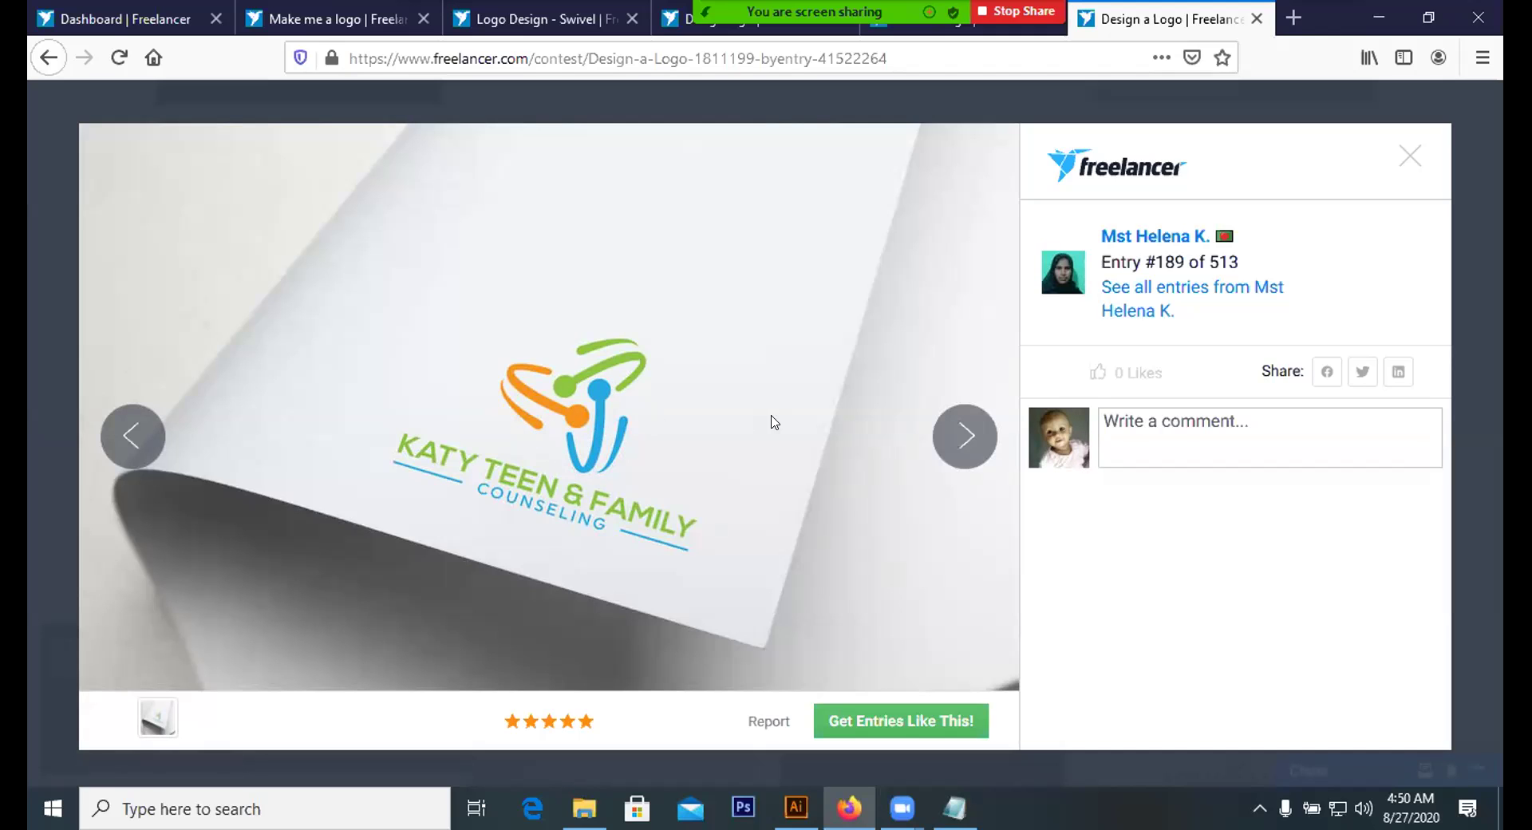
left_click(1405, 163)
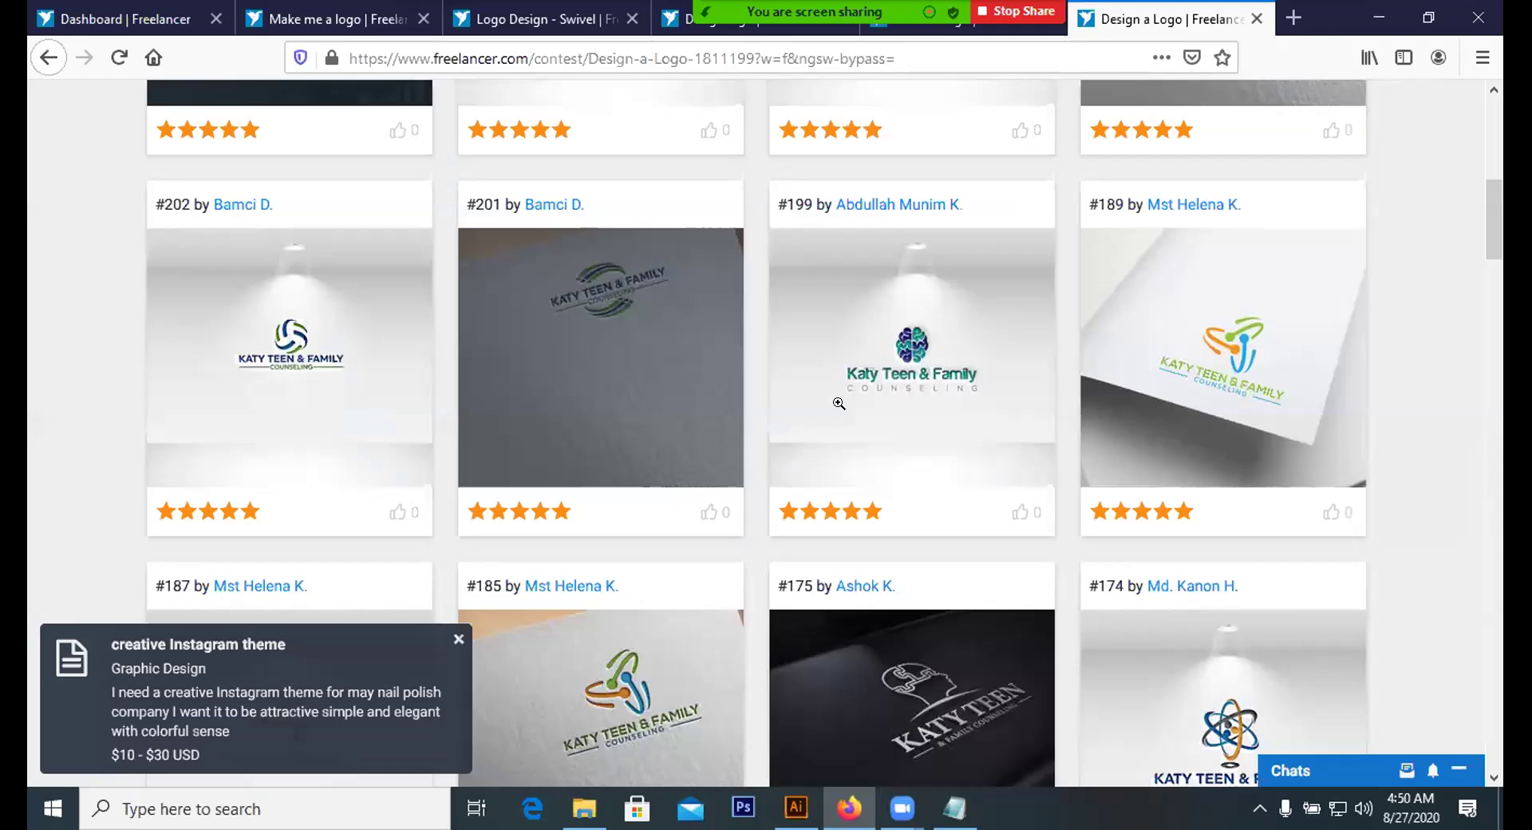
scroll(647, 215, "up", 3)
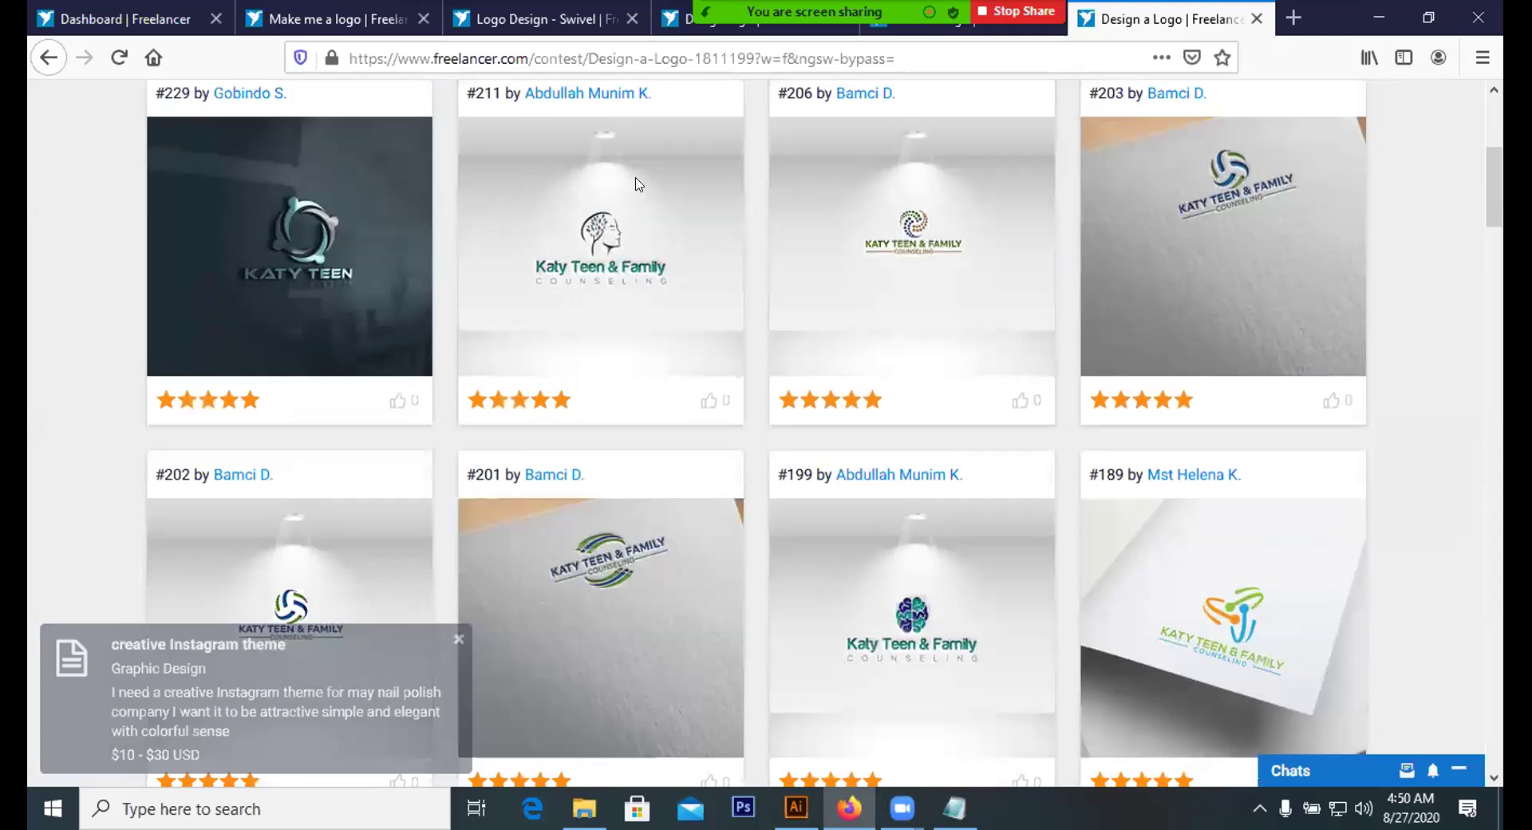
scroll(636, 183, "up", 3)
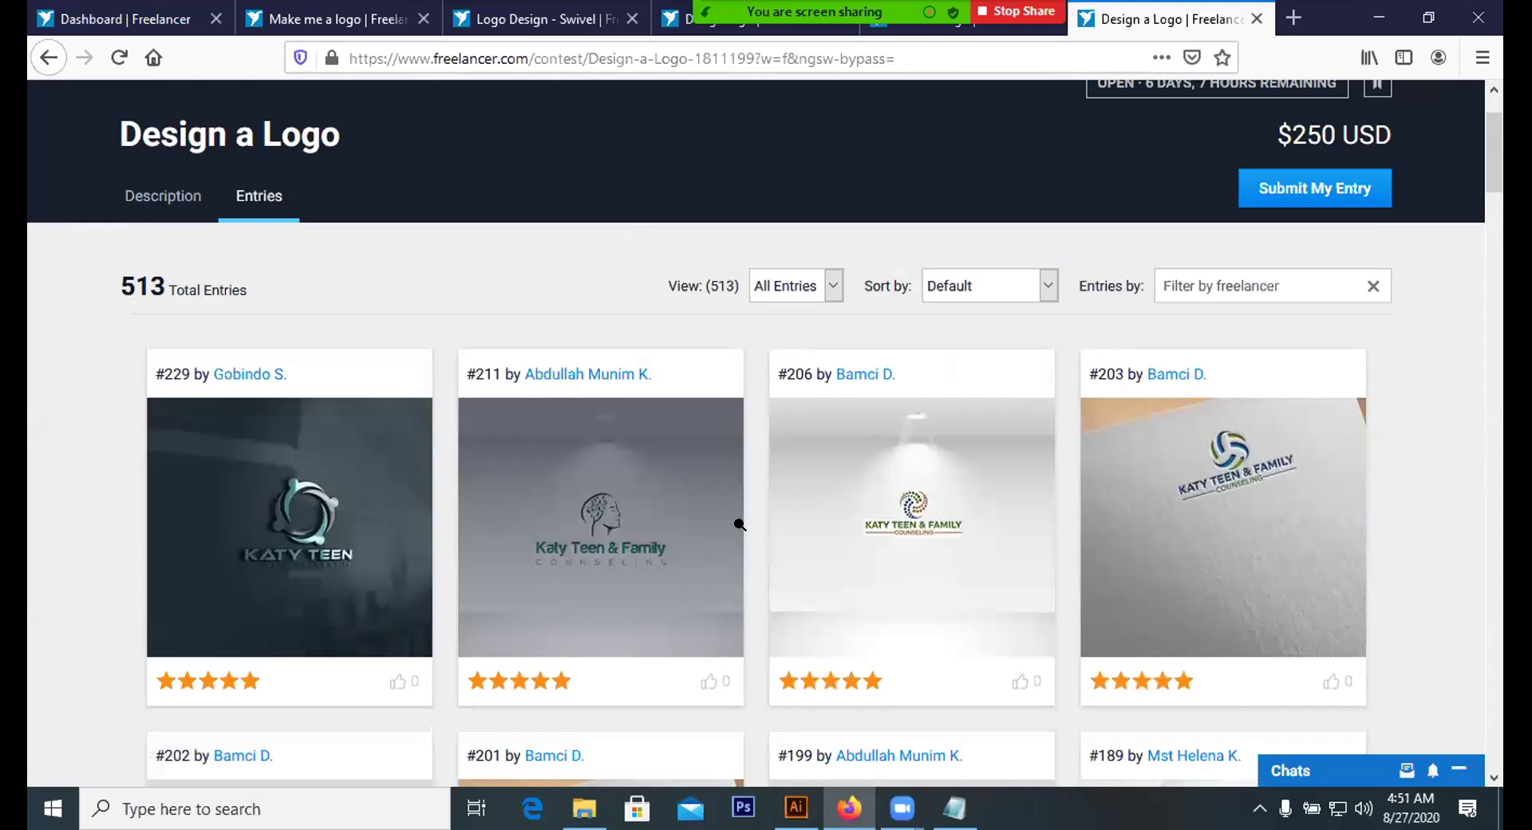
scroll(740, 524, "down", 8)
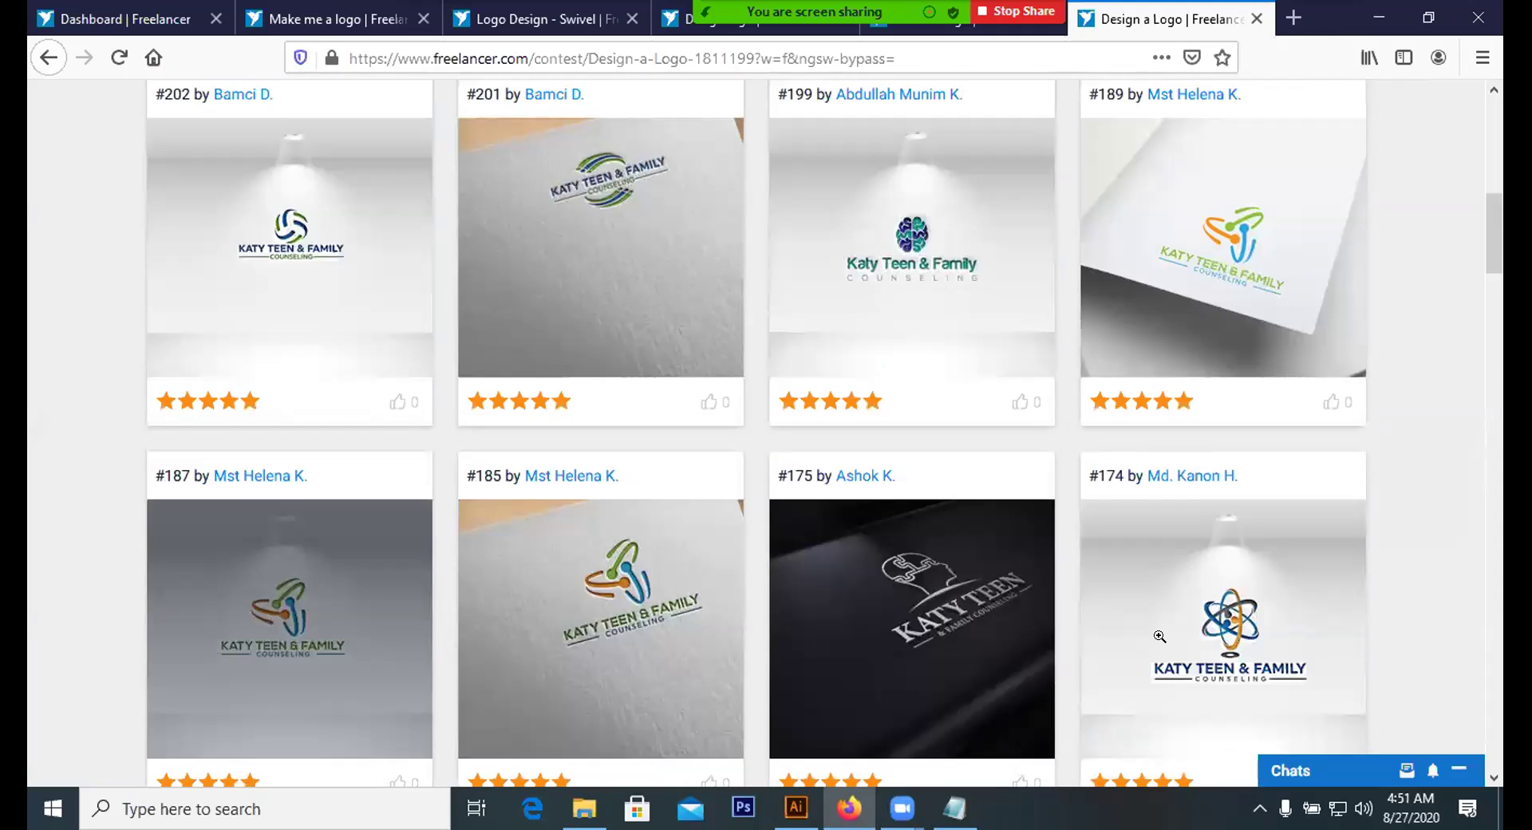
scroll(692, 576, "down", 7)
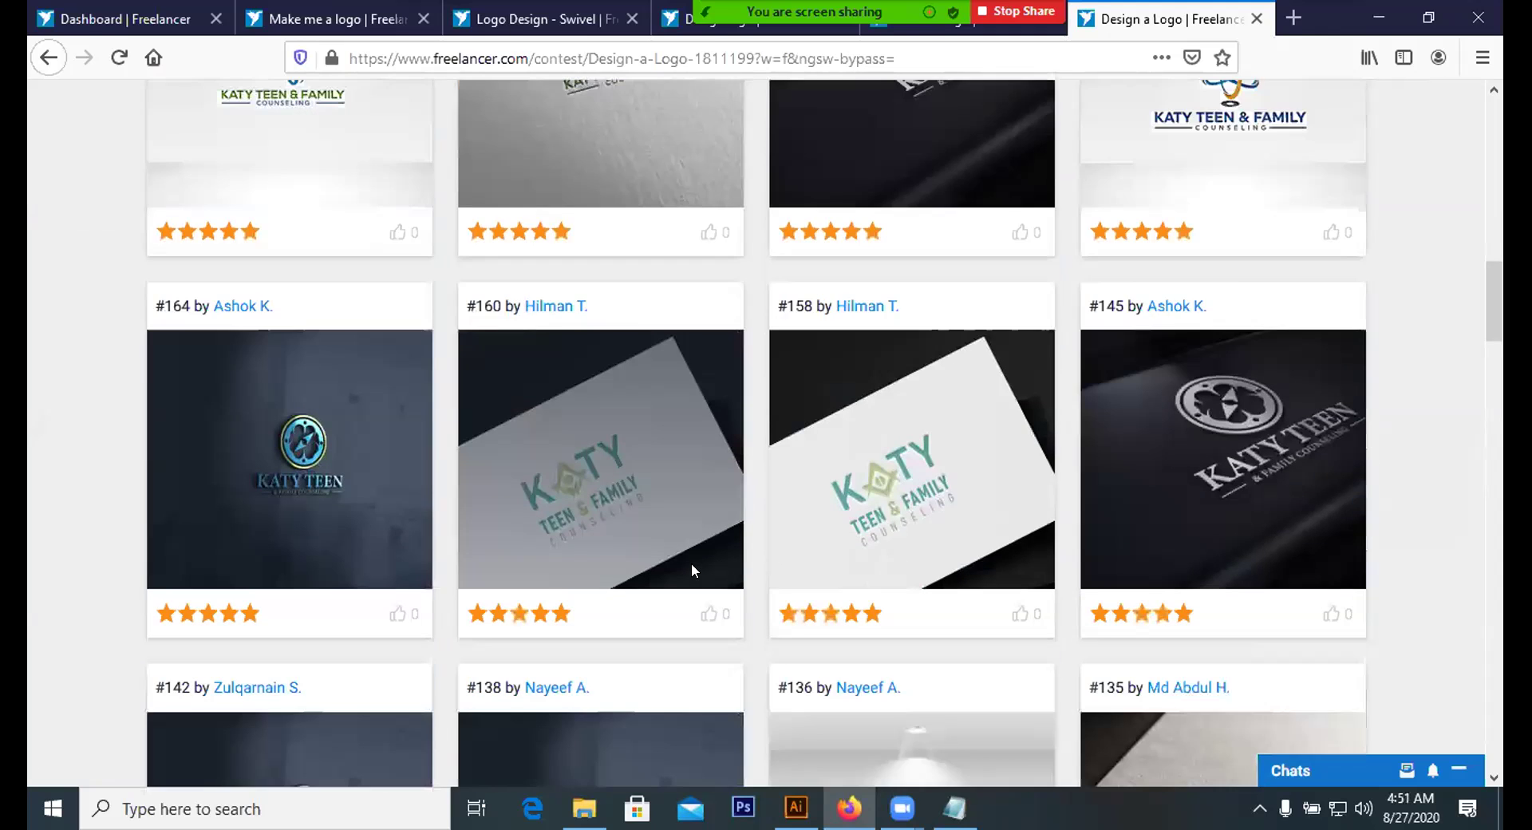
scroll(691, 569, "down", 5)
scroll(966, 505, "up", 12)
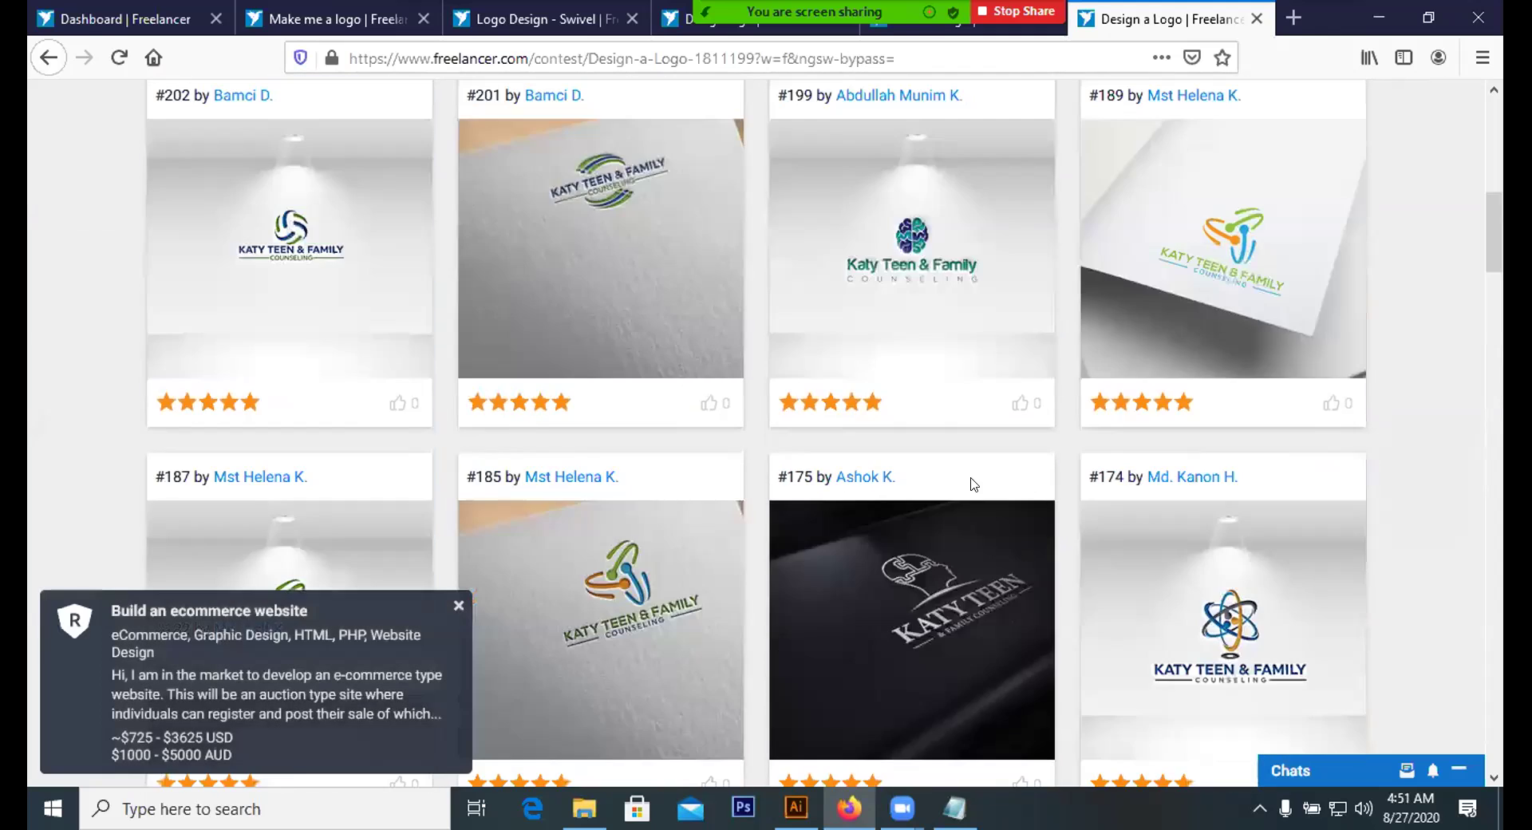
scroll(966, 505, "up", 8)
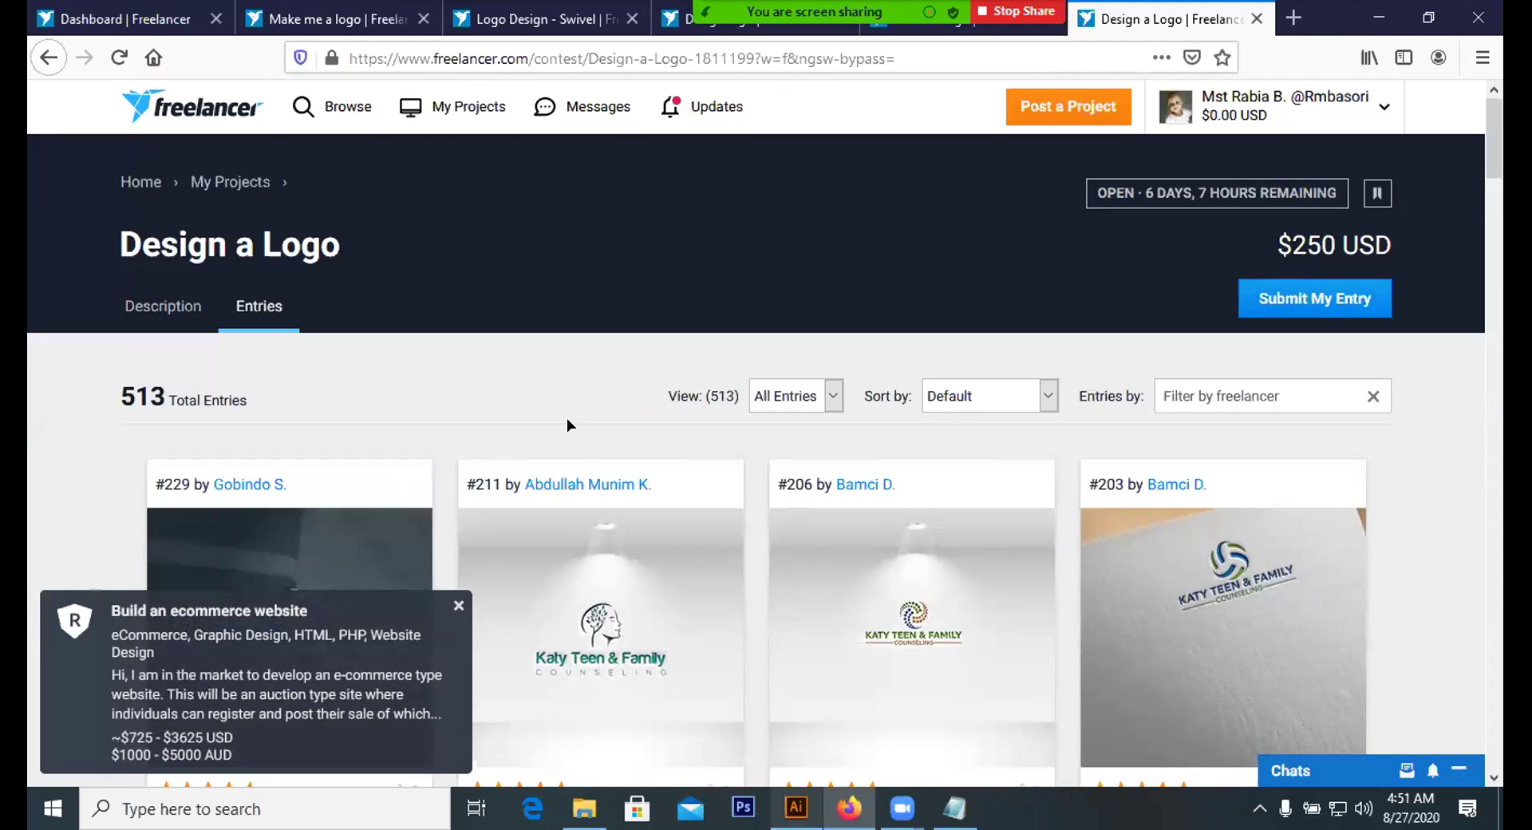
Switch back to the three-part emblem in Illustrator and leave it deselected
key("alt+Tab")
left_click_drag(410, 271, 712, 527)
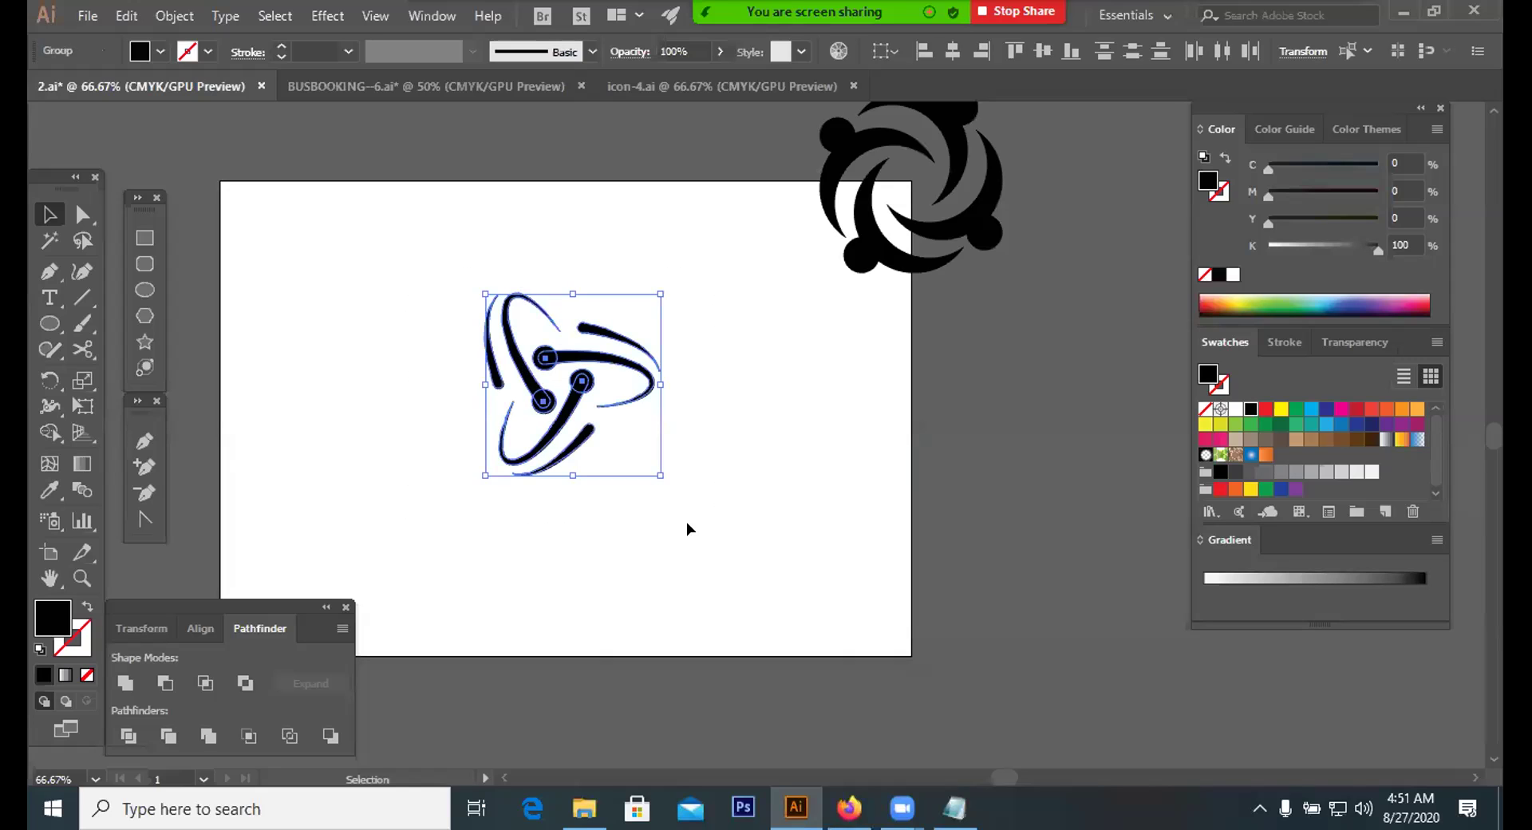
left_click(687, 456)
left_click_drag(598, 260, 687, 530)
left_click(687, 530)
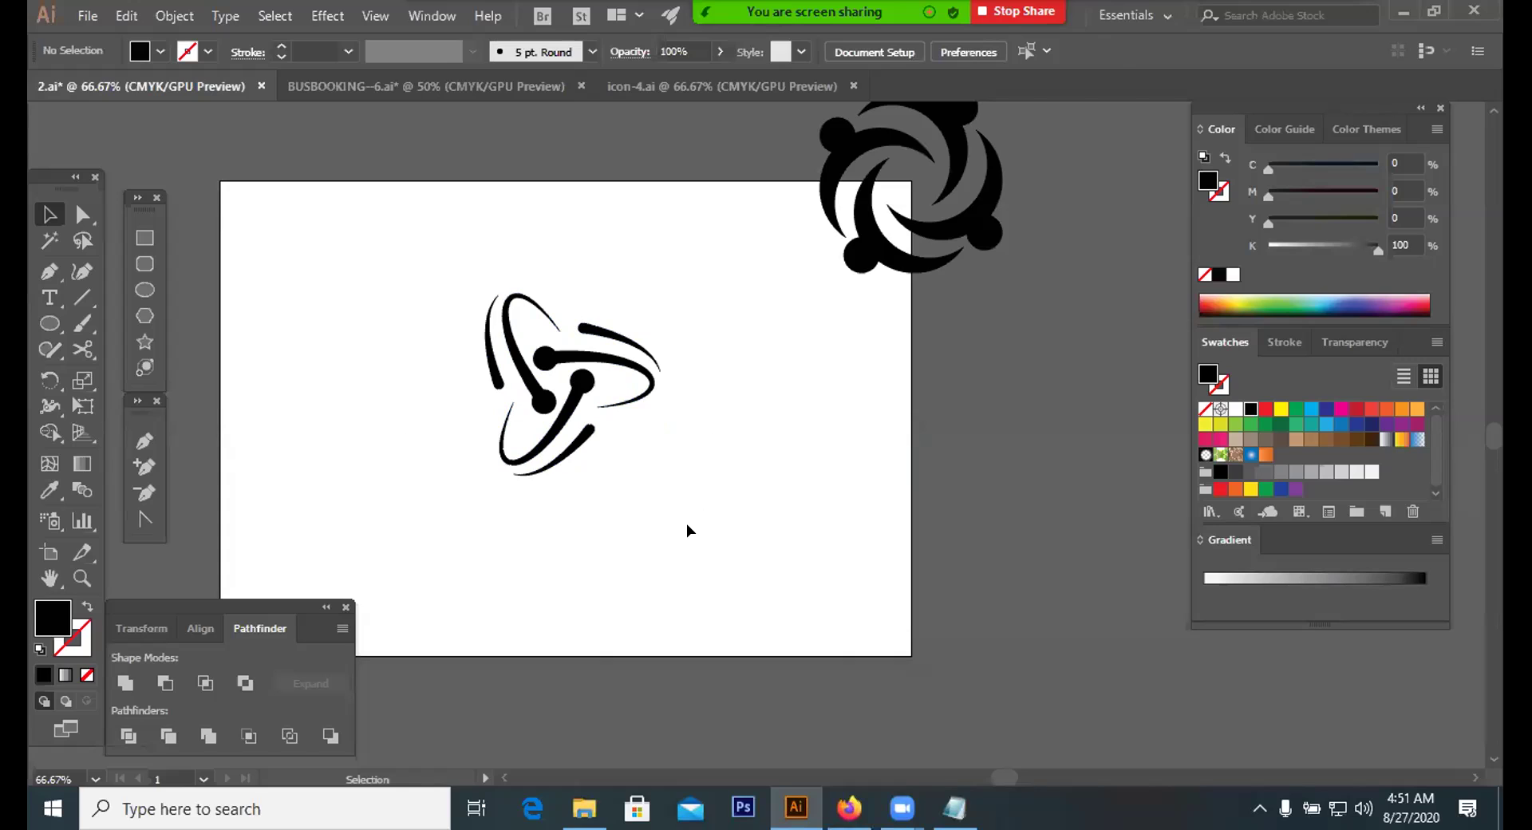
Fill the emblem's lower arm with blue, the right arm with light green and the upper-left arm with orange
left_click(556, 453)
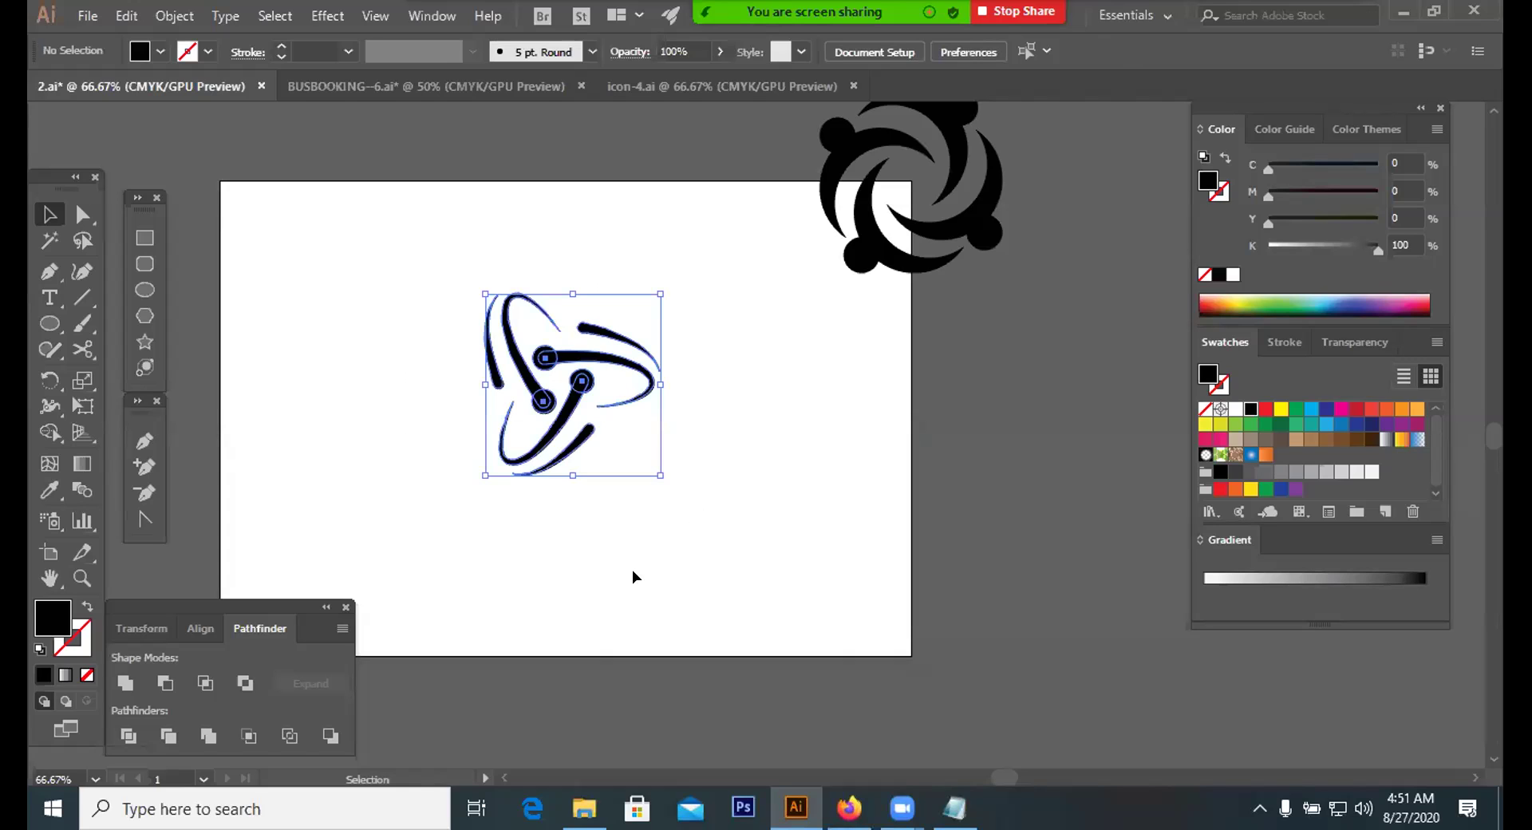
left_click(555, 449)
left_click(556, 454)
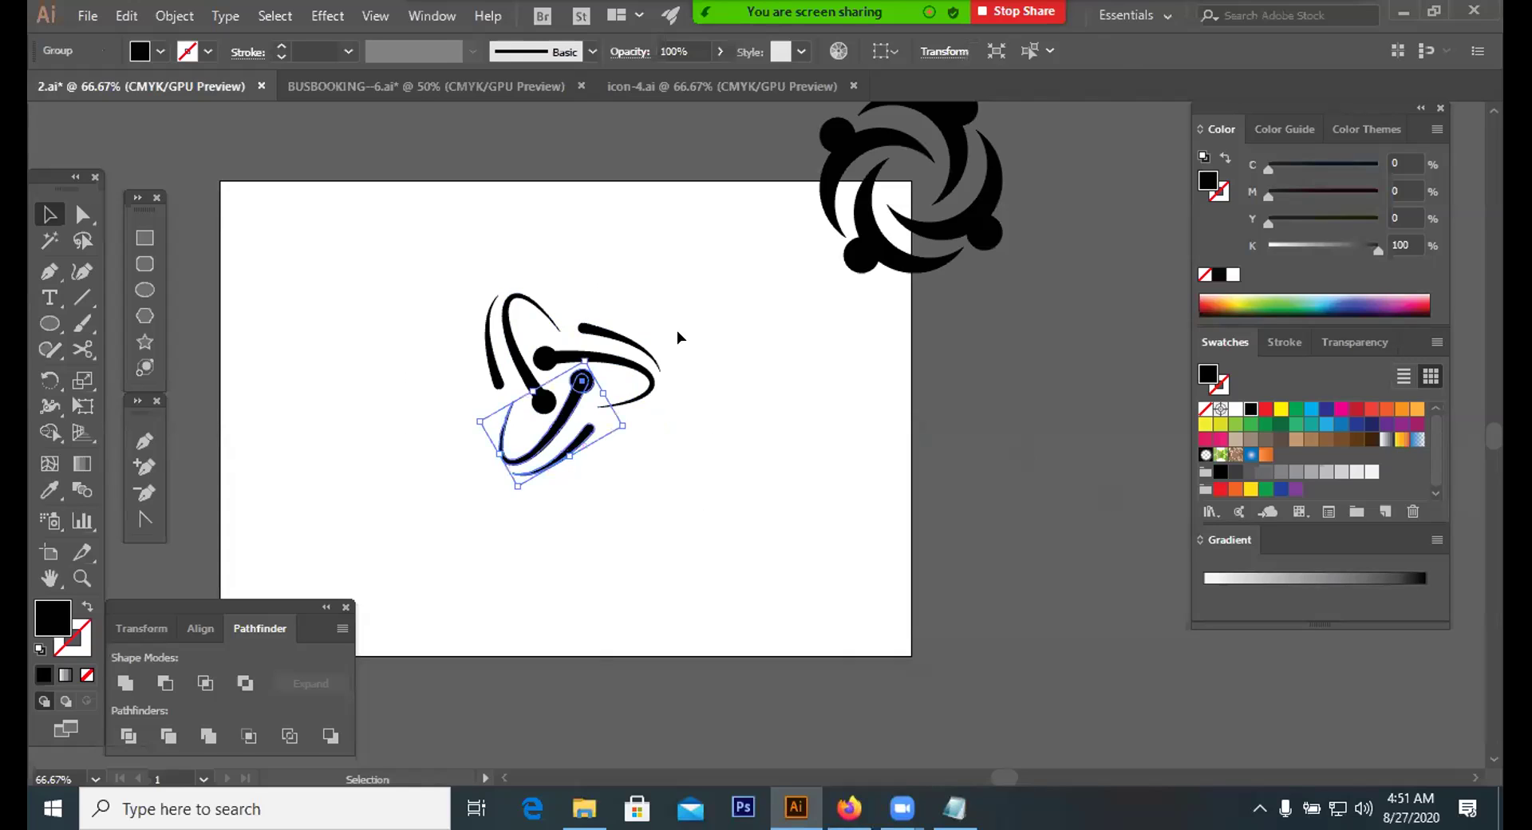
left_click(1326, 424)
left_click(653, 389)
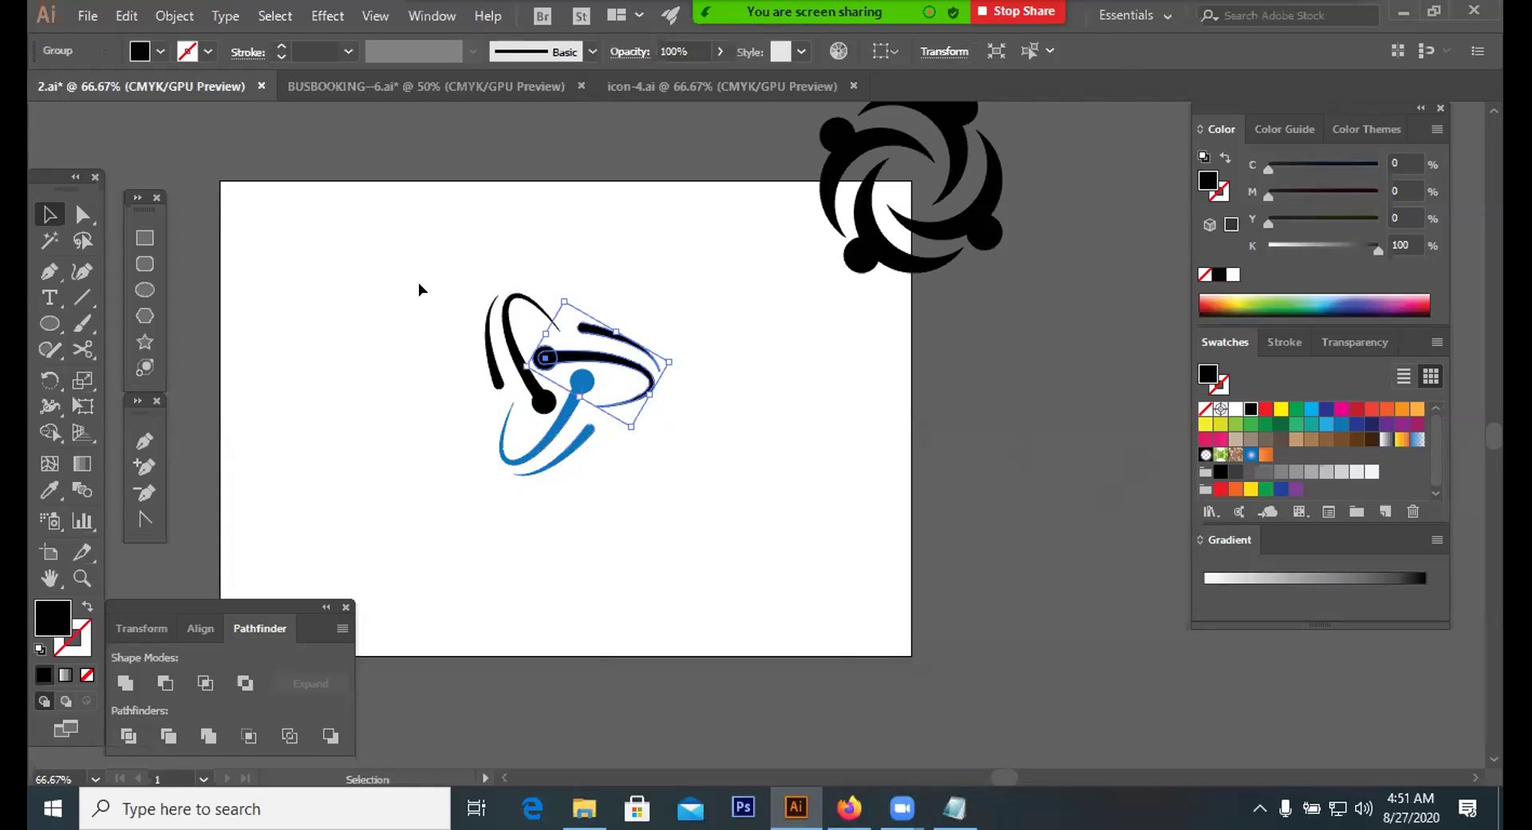
left_click(1221, 424)
left_click(519, 351)
left_click(1416, 408)
Scale the coloured emblem down to about one sixth of the artboard's width
left_click_drag(467, 315, 583, 399)
left_click(561, 481)
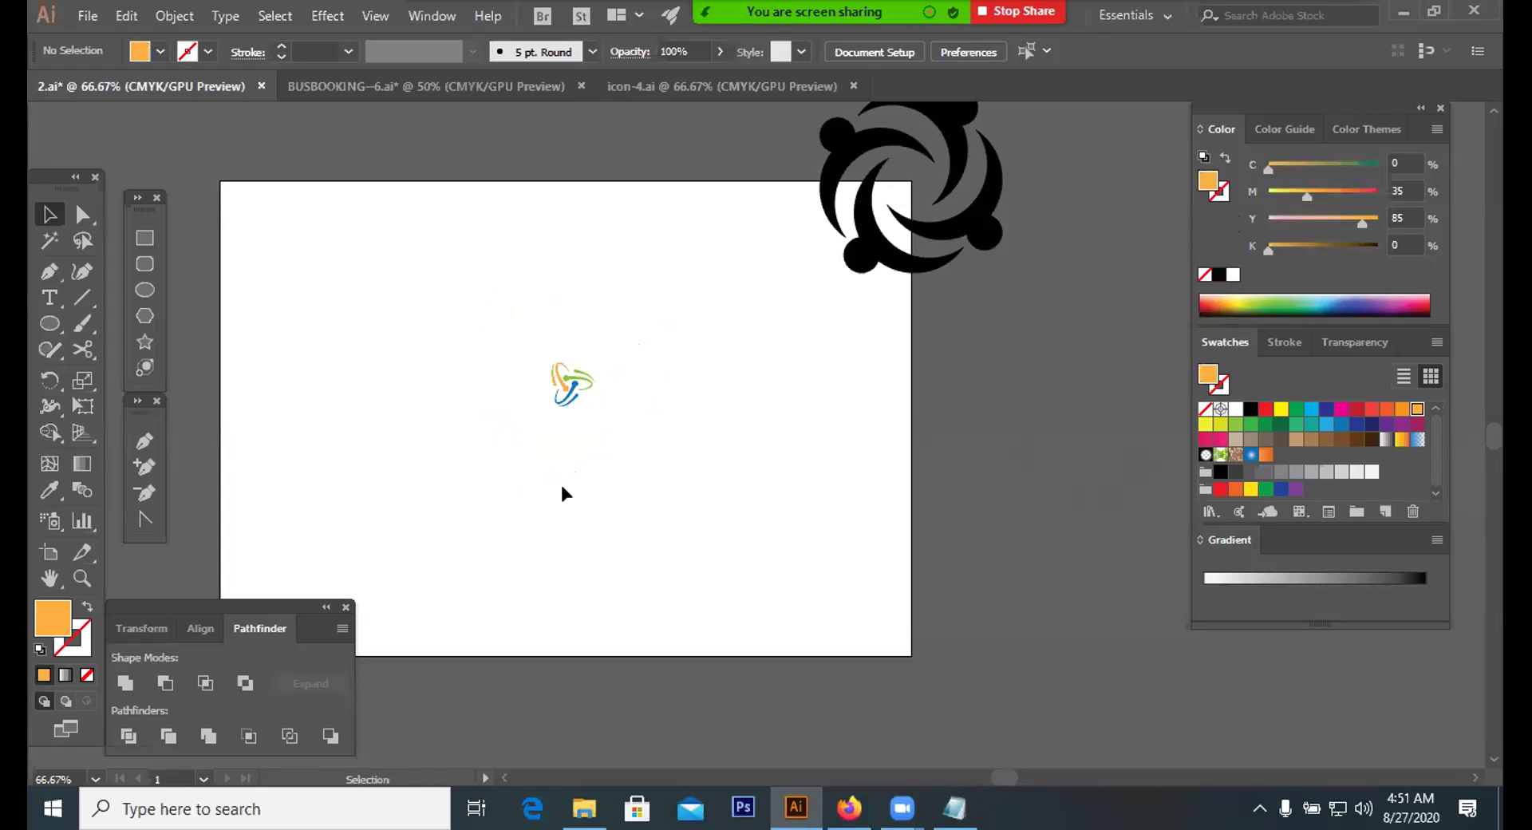
left_click(535, 461)
left_click(641, 368)
left_click_drag(537, 417, 519, 437)
left_click_drag(597, 406, 692, 475)
left_click(693, 476)
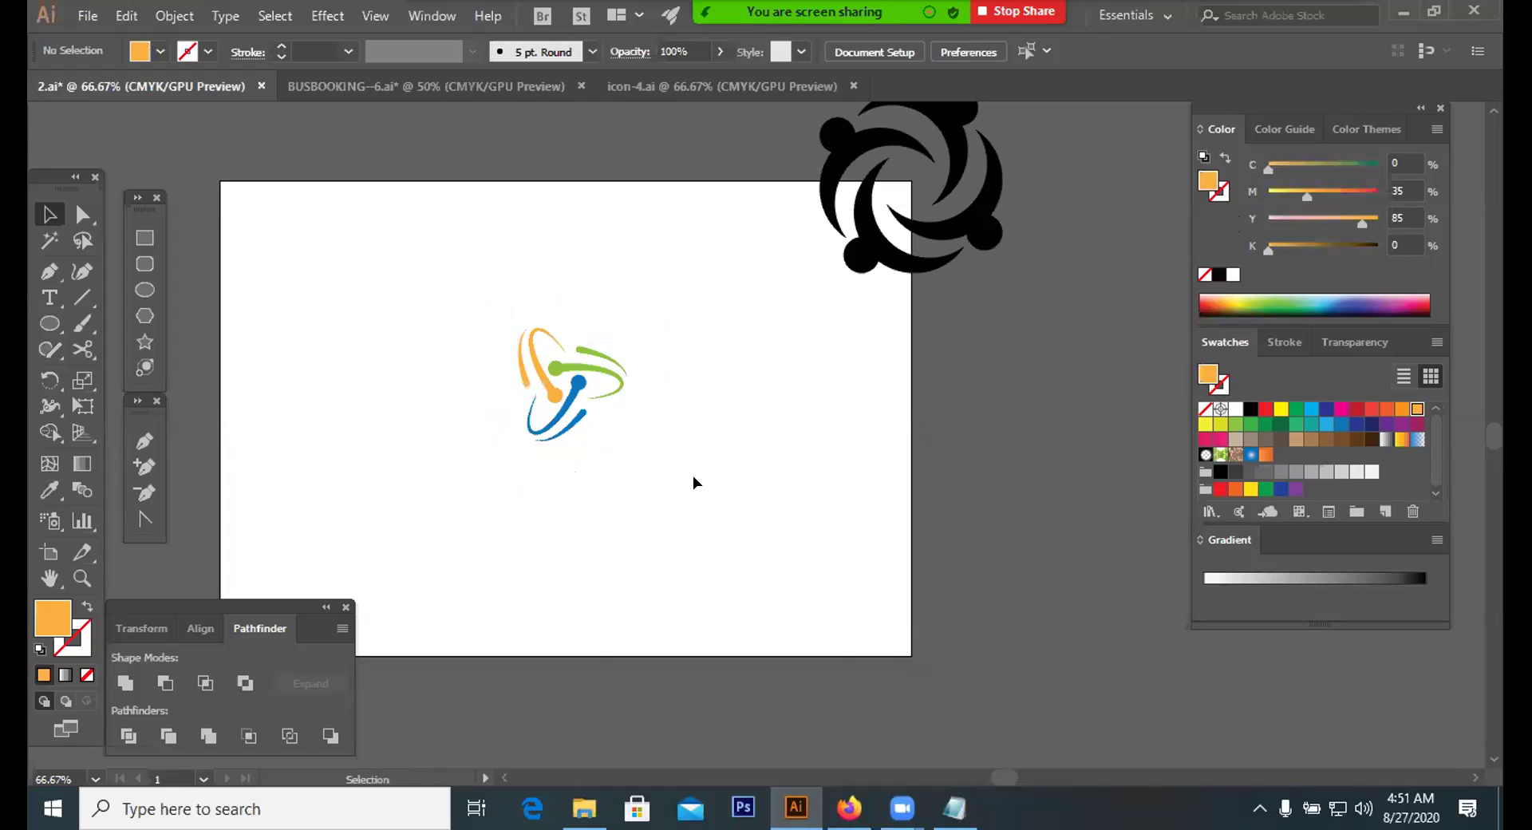
Switch to Firefox and examine contest entry #201 with its curved arcs around the text, closing the preview when done
left_click(851, 797)
scroll(717, 551, "down", 4)
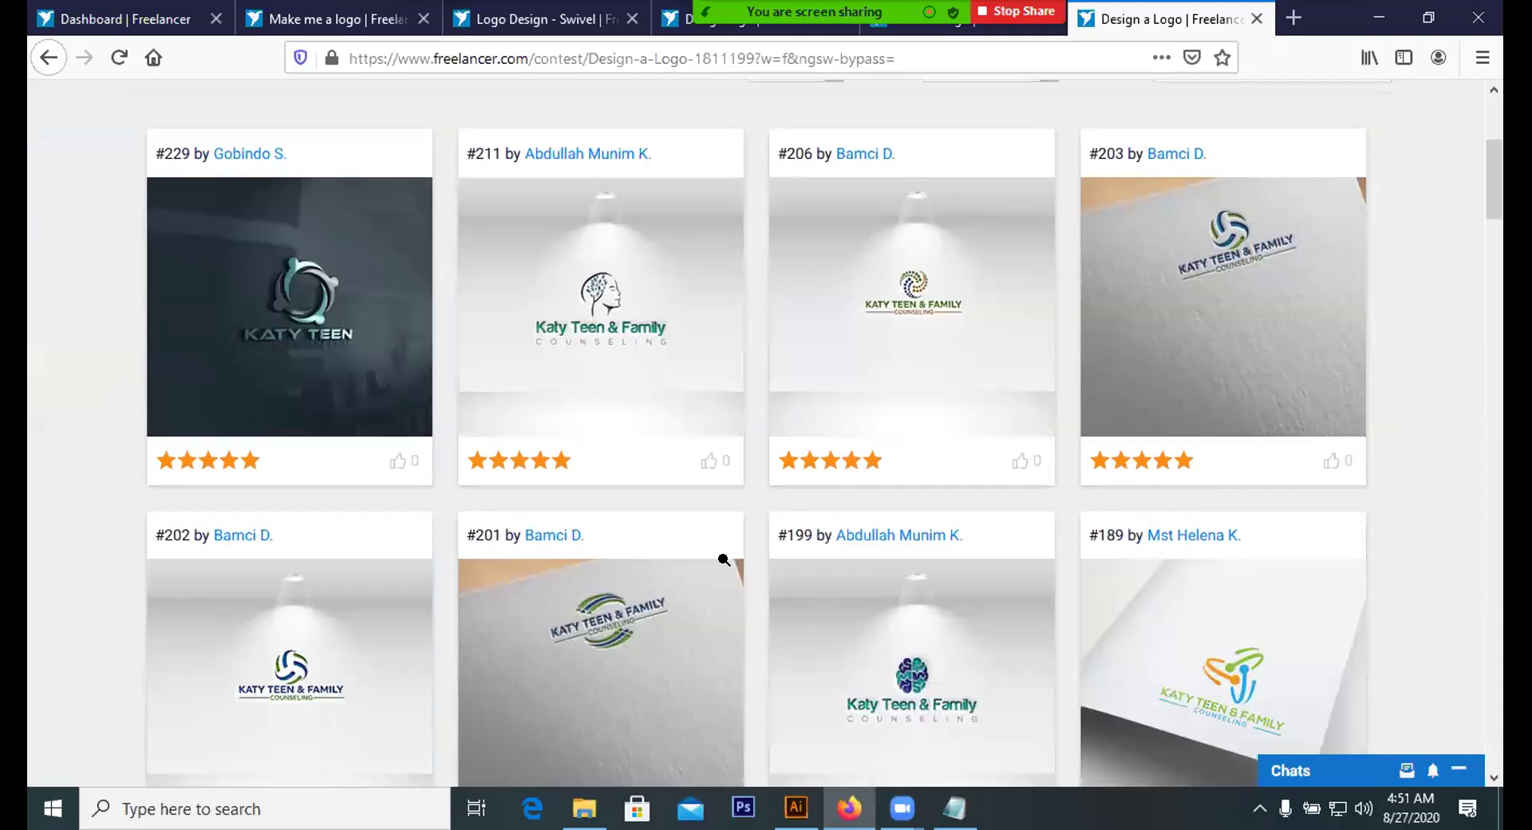
scroll(697, 546, "down", 3)
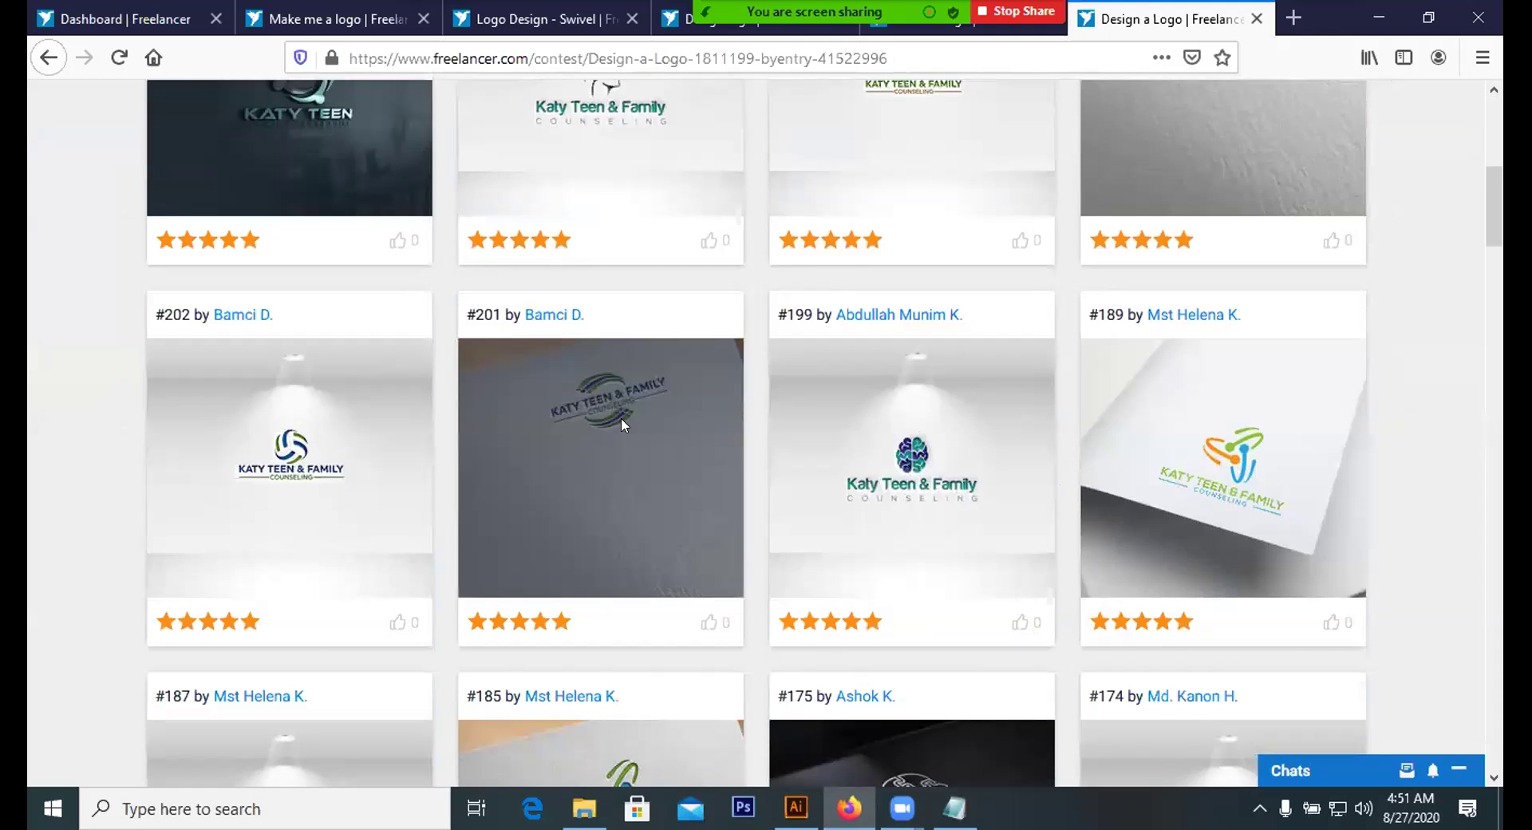
left_click(621, 418)
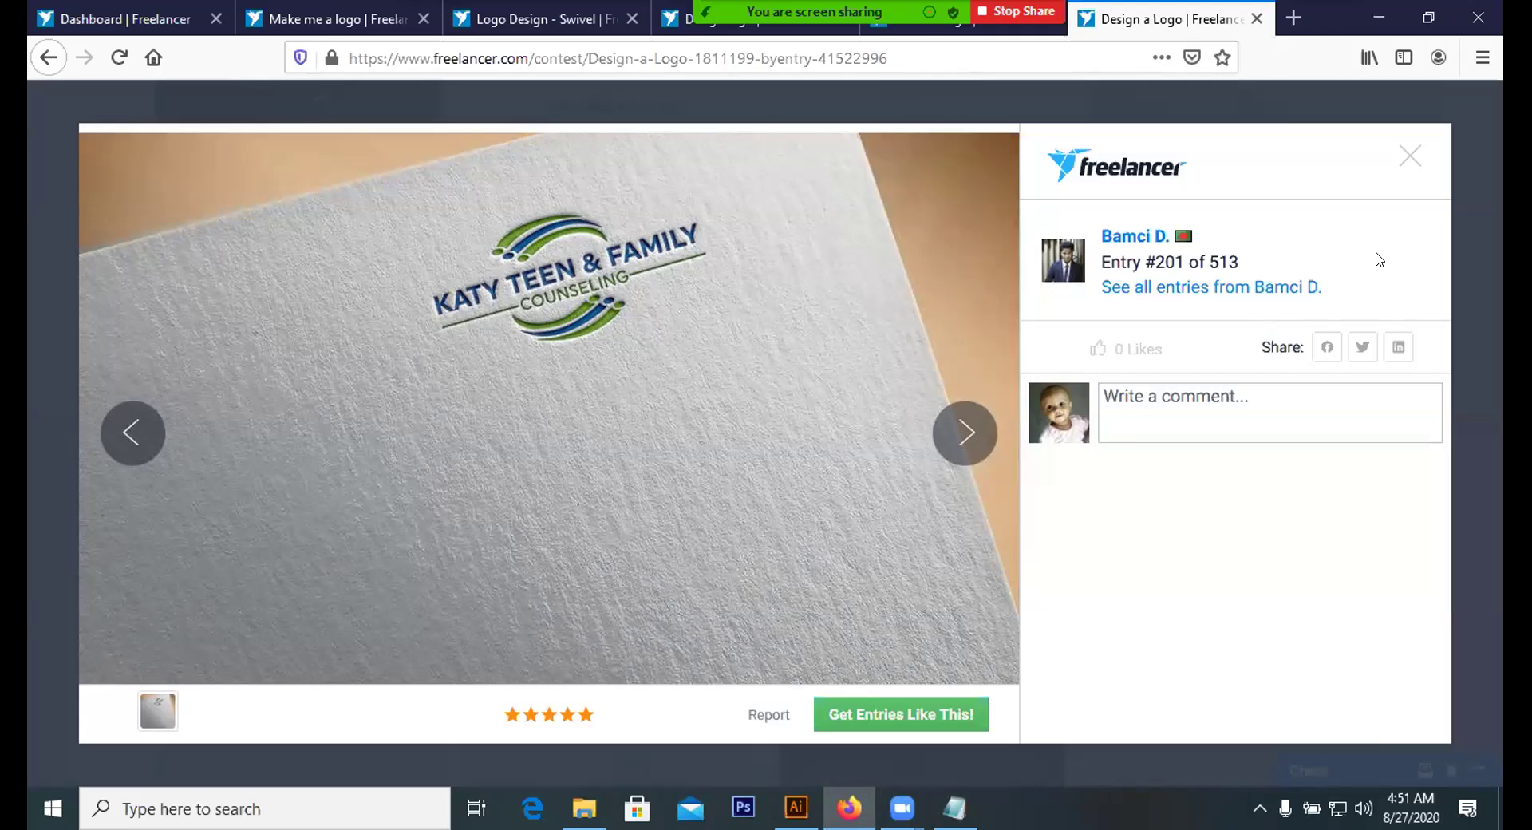
left_click(1410, 155)
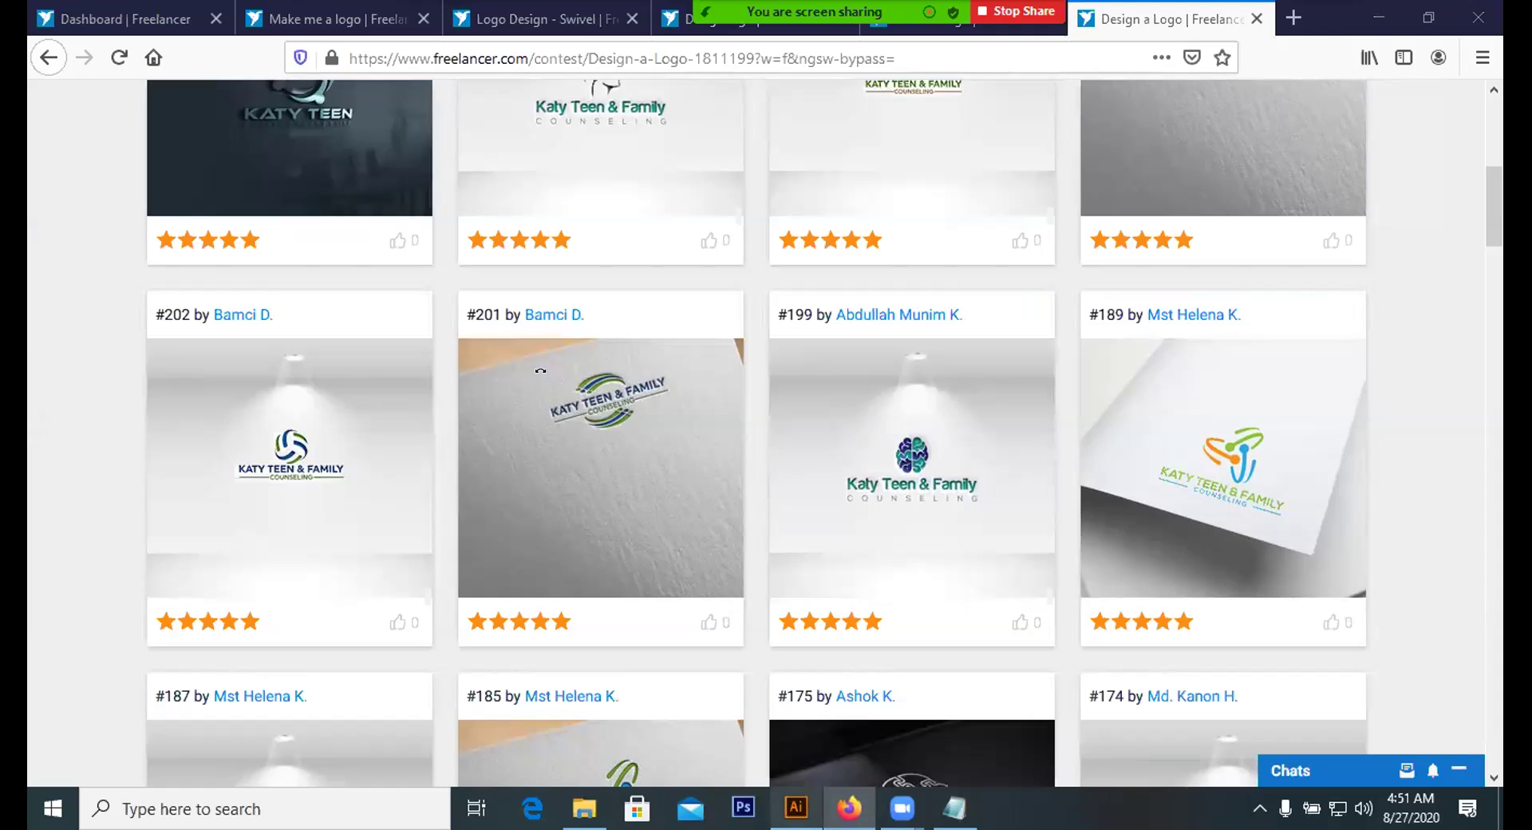
Switch back to Illustrator and move the coloured emblem to the artboard's right edge to clear the centre
key("alt+Tab")
left_click(579, 383)
left_click_drag(579, 383, 945, 399)
left_click(205, 267)
Draw a blue circle about 309 px wide mid-artboard, flatten it to about 235 px high and tilt it about 45° counterclockwise
key("l")
left_click_drag(580, 389, 702, 482)
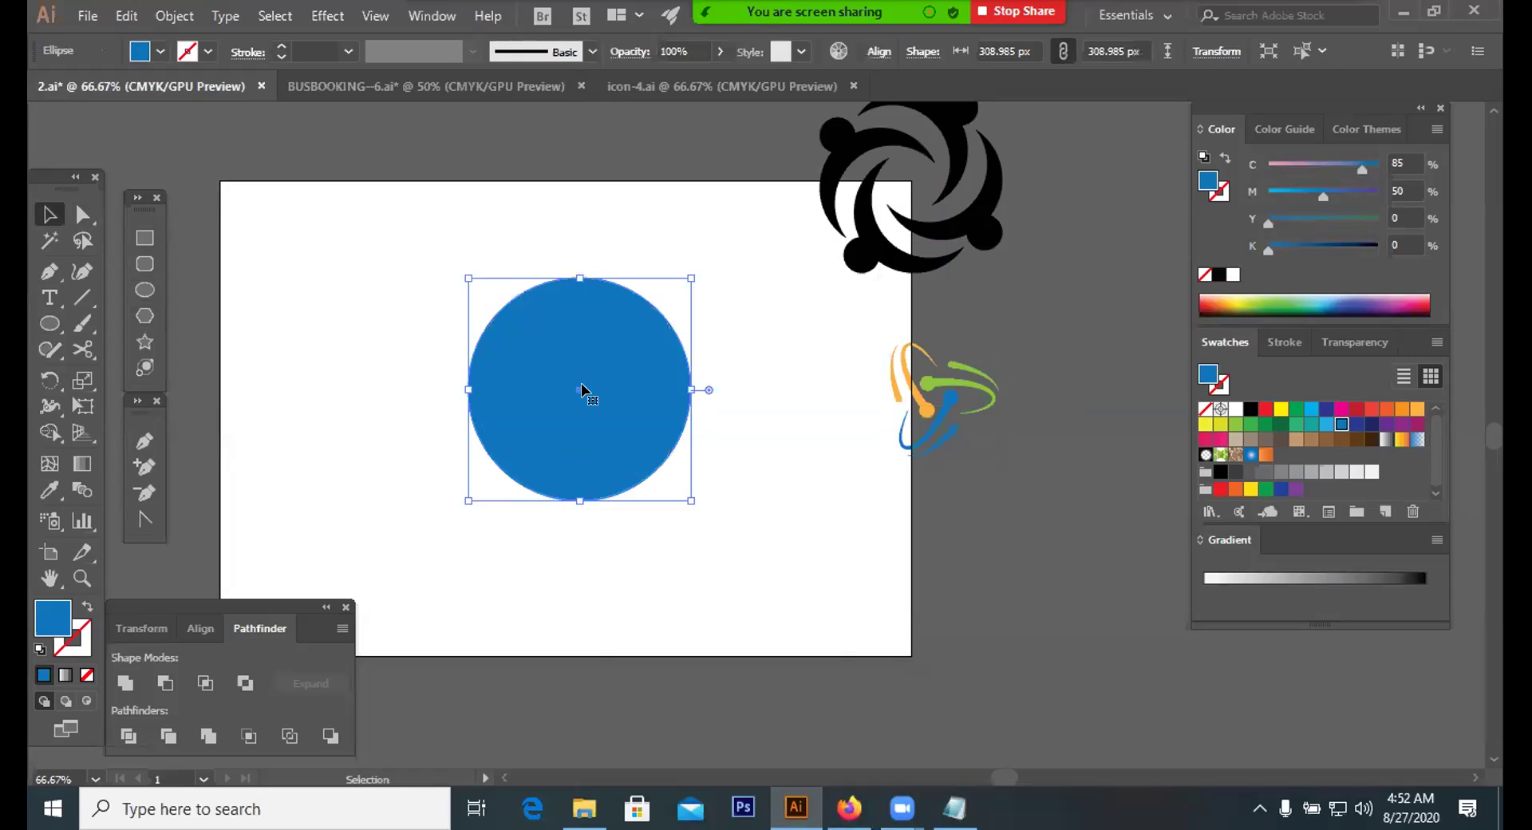
left_click_drag(579, 279, 579, 331)
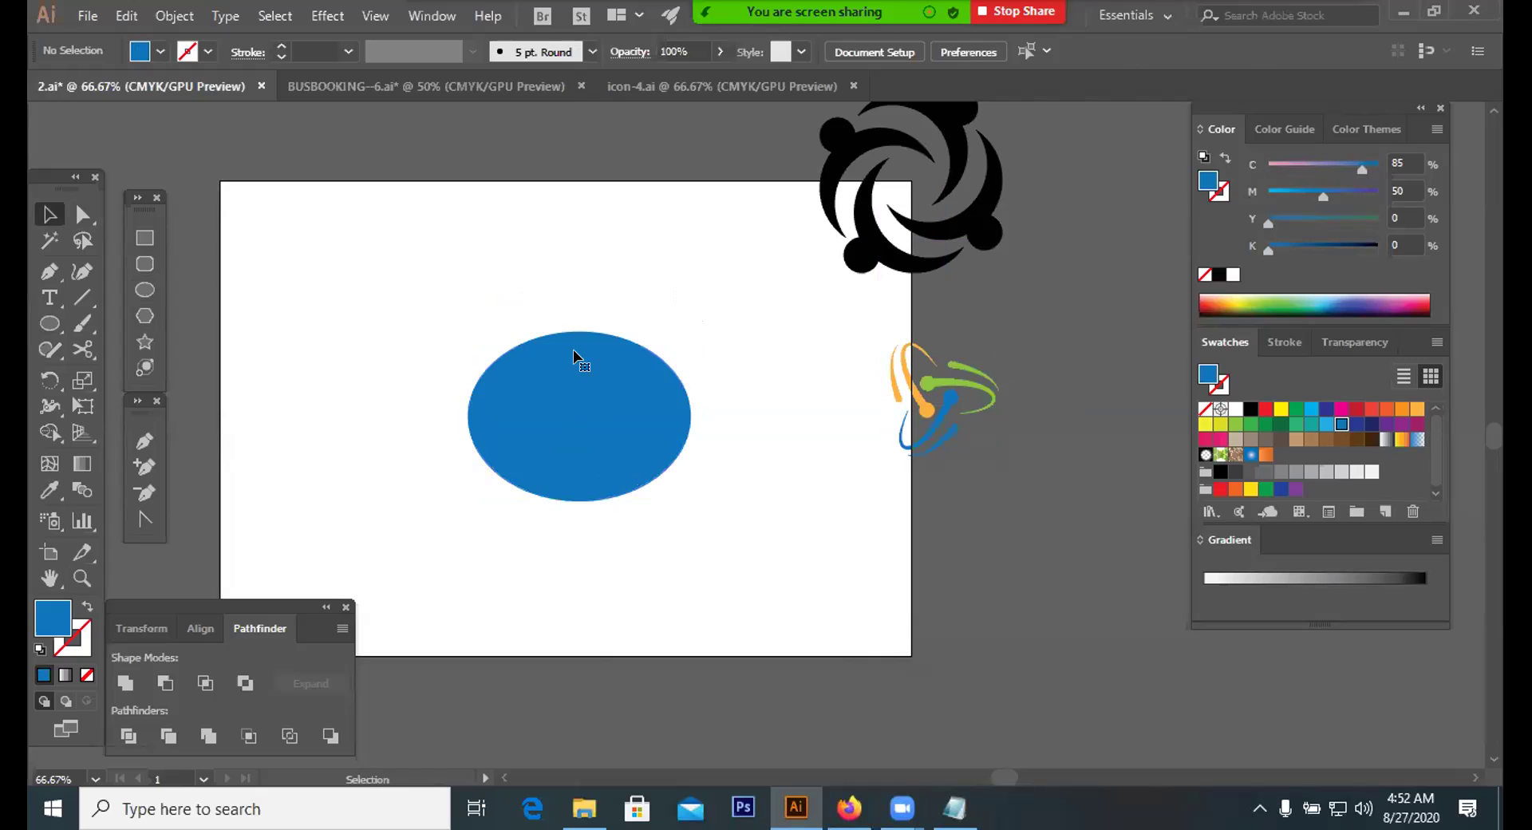
left_click_drag(694, 328, 588, 277)
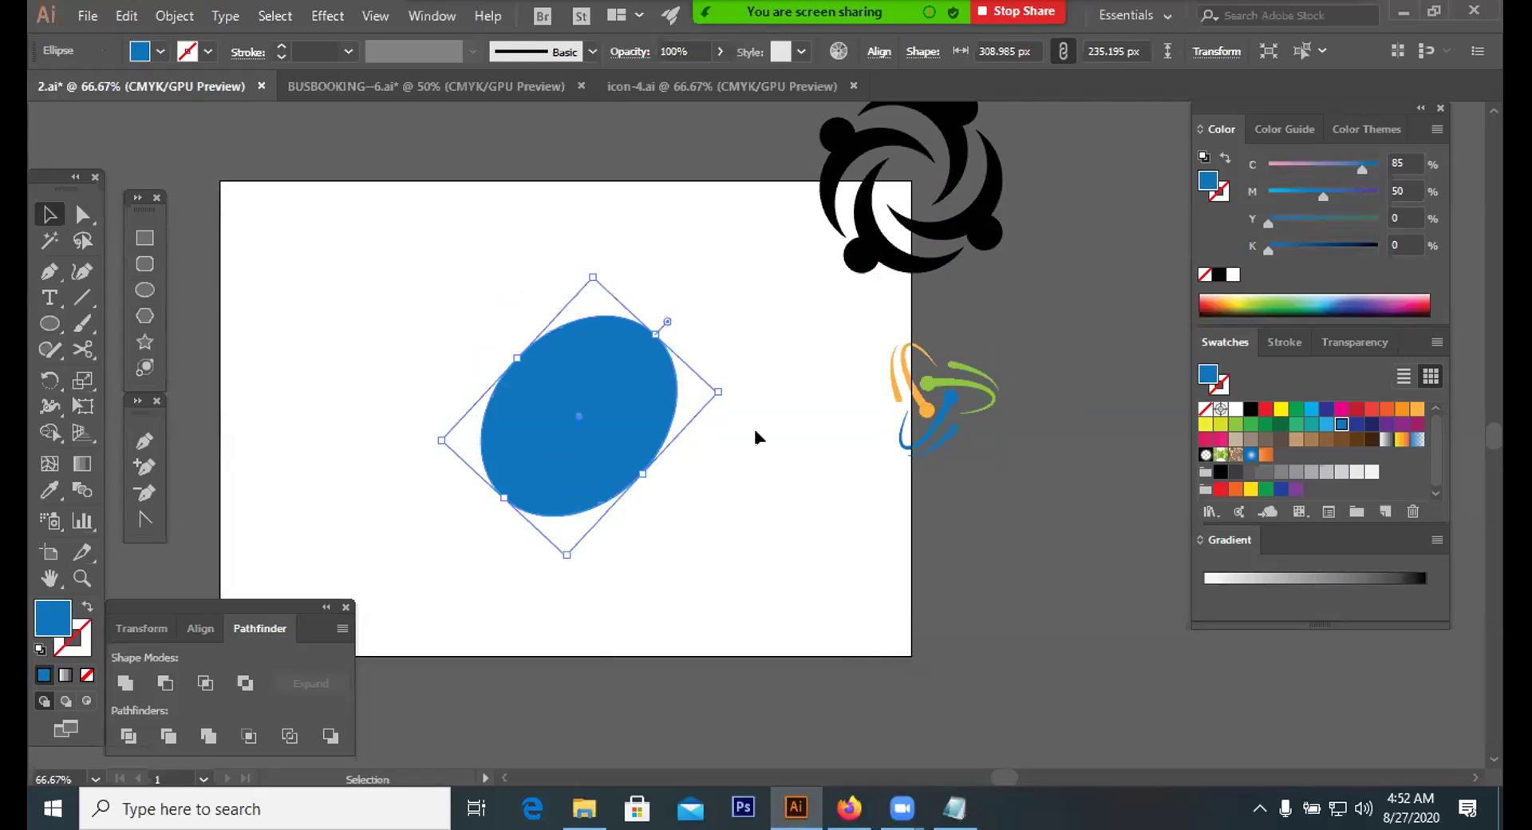
left_click(754, 425)
Duplicate the tilted ellipse slightly below the original and fill the copy with white
mouse_move(632, 445)
left_mouse_down()
mouse_move(624, 467)
mouse_move(638, 466)
left_mouse_up()
left_click(775, 476)
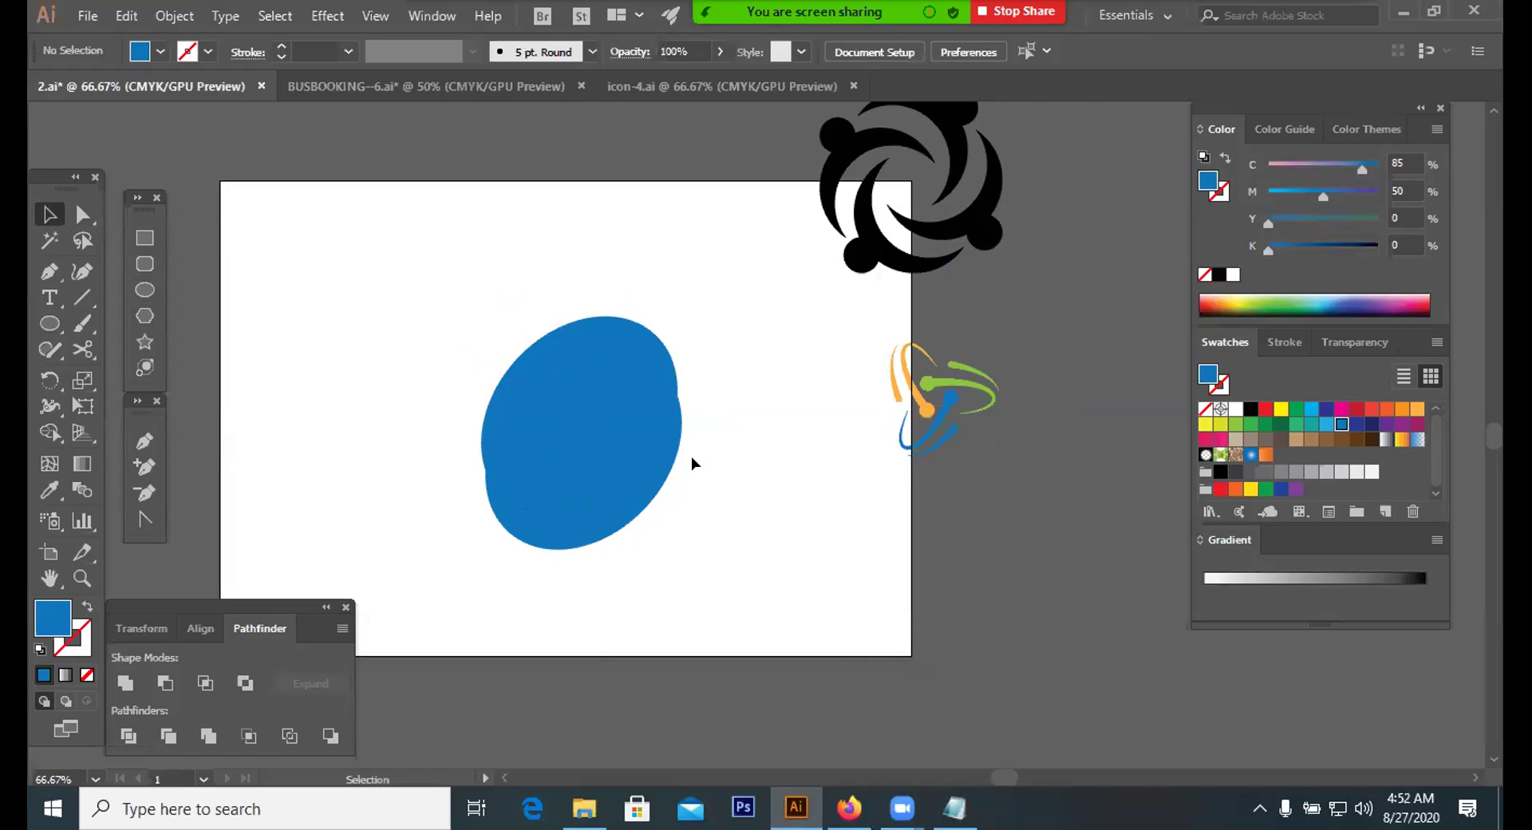
left_click(678, 451)
left_click(1223, 410)
left_click(1235, 409)
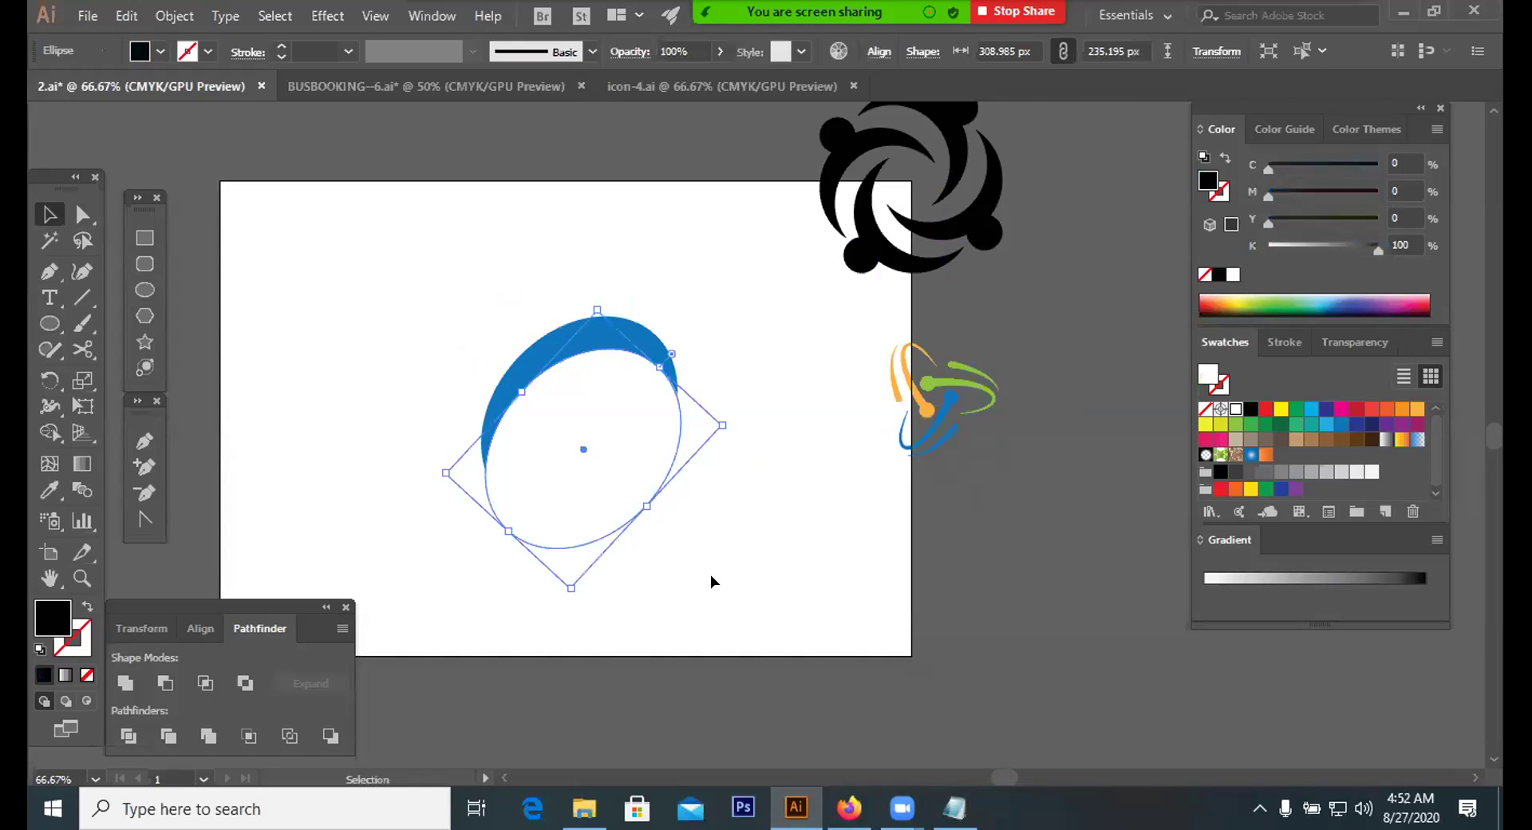
Shift the white ellipse up and left to thin the blue crescent, and subtract it from the blue ellipse with Minus Front
left_click(712, 575)
left_click_drag(665, 456, 630, 429)
left_click(769, 463)
left_click(773, 477)
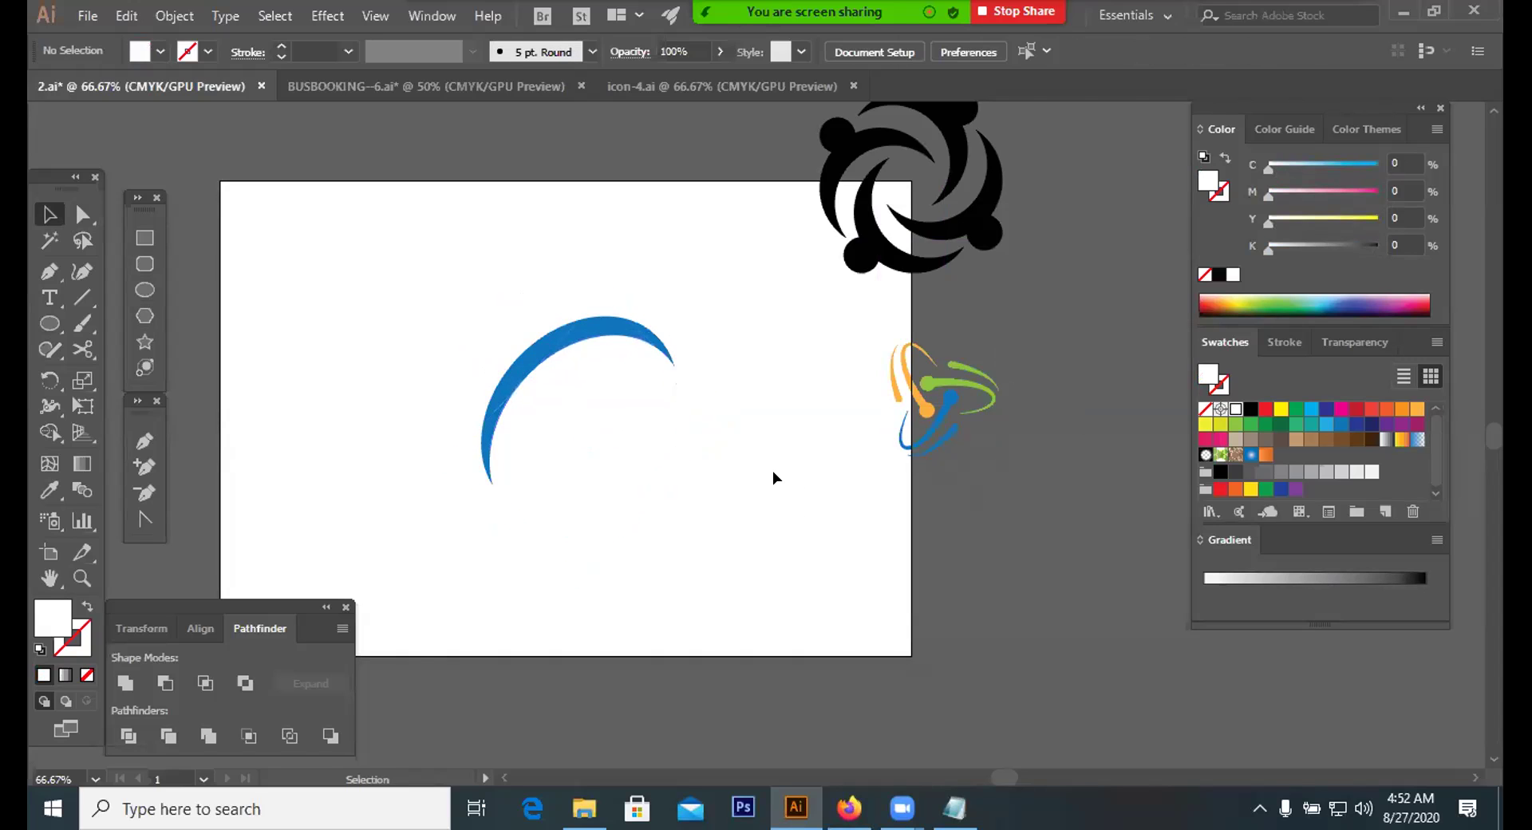
left_click(549, 445)
left_click_drag(729, 477, 377, 587)
left_click(165, 682)
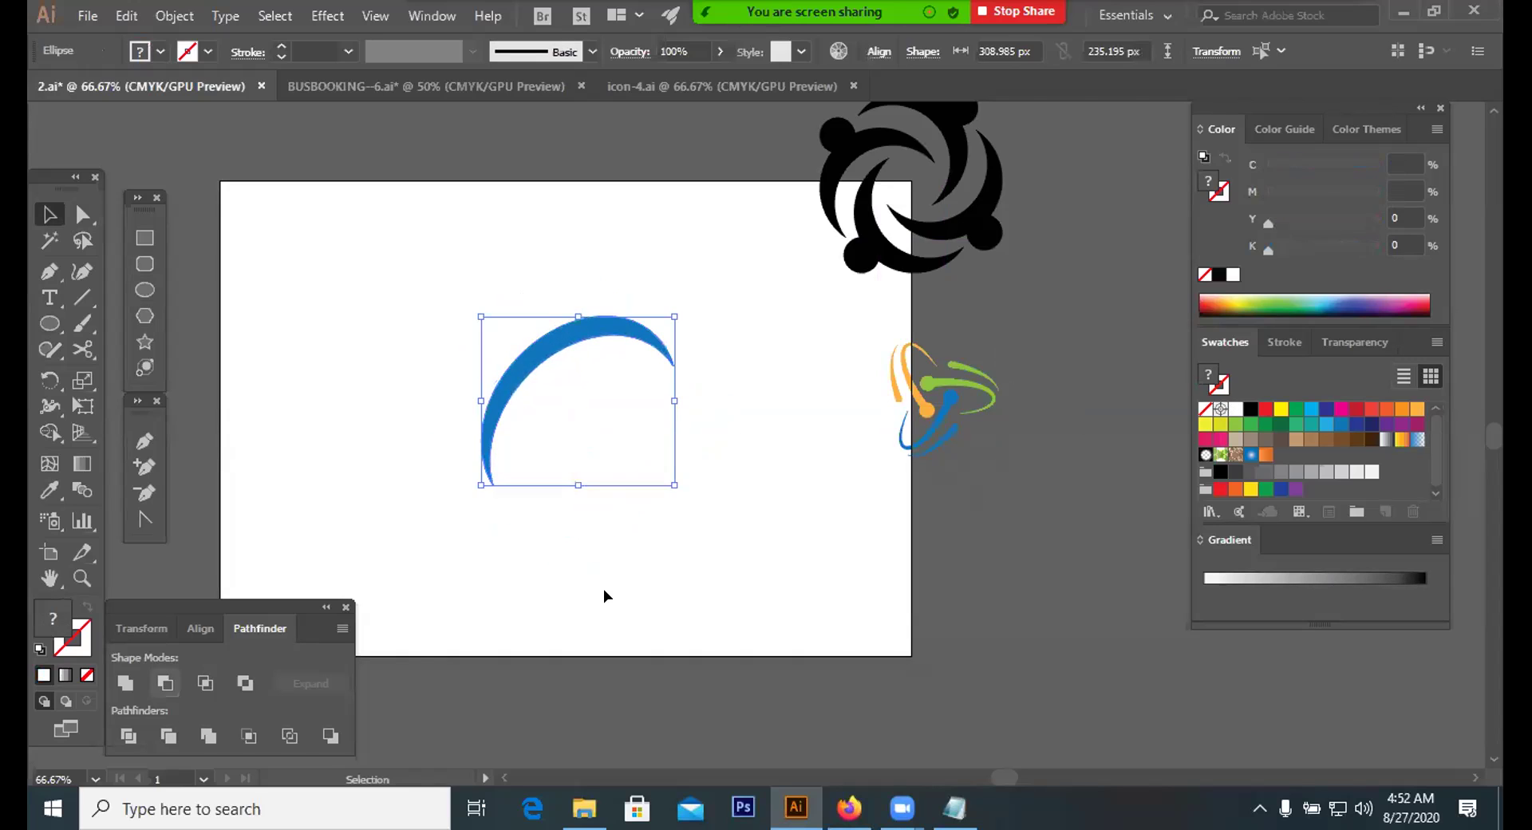
left_click(603, 591)
Draw a blue circle about 67 px in diameter over the upper part of the crescent and select it for direct editing
left_click(144, 290)
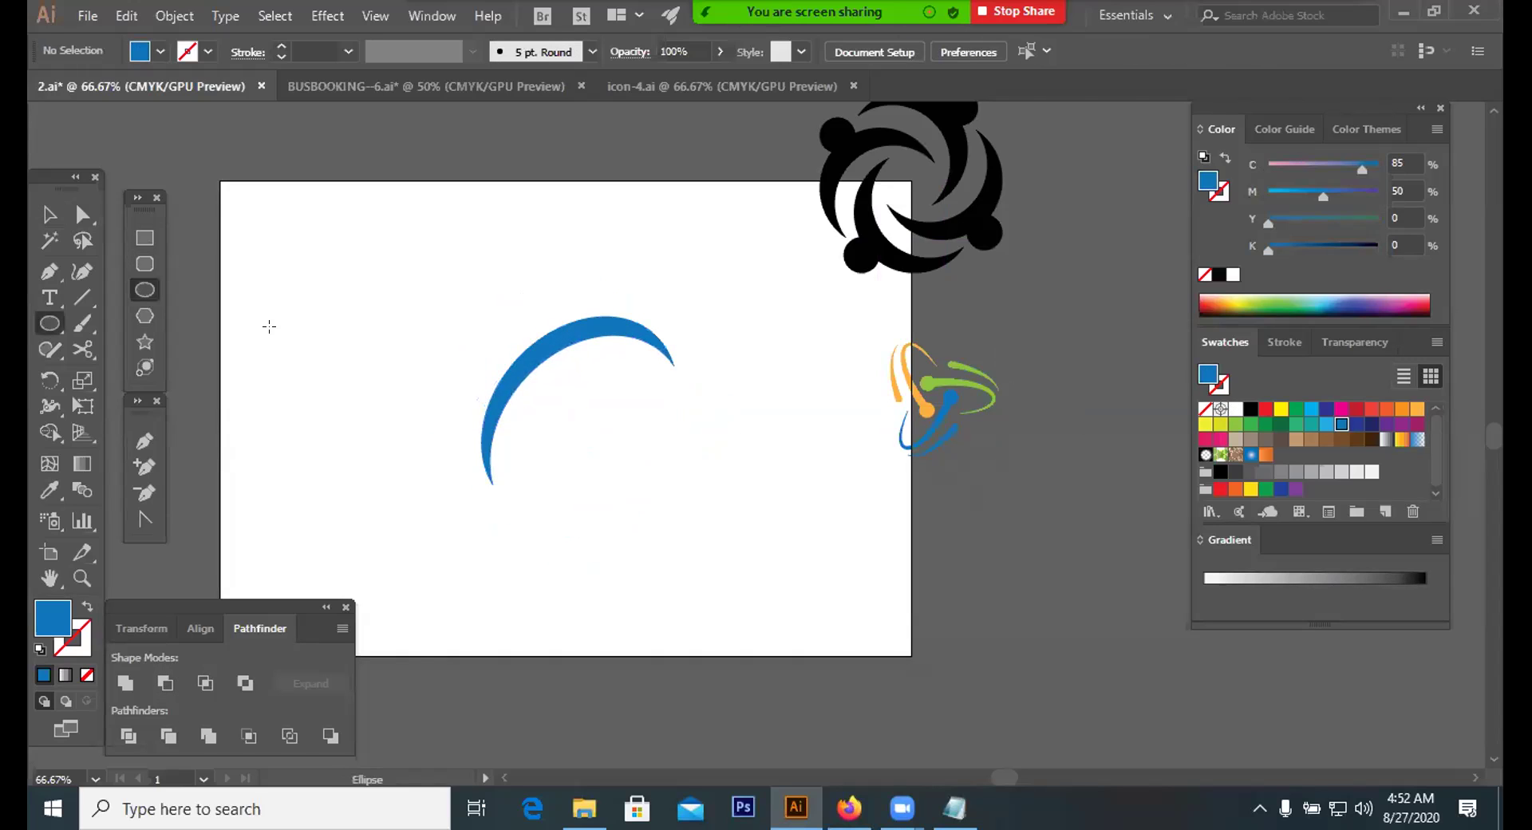
left_click_drag(572, 326, 602, 344)
left_click(49, 214)
left_click(746, 473)
left_click(589, 346)
key("a")
key("ctrl+plus")
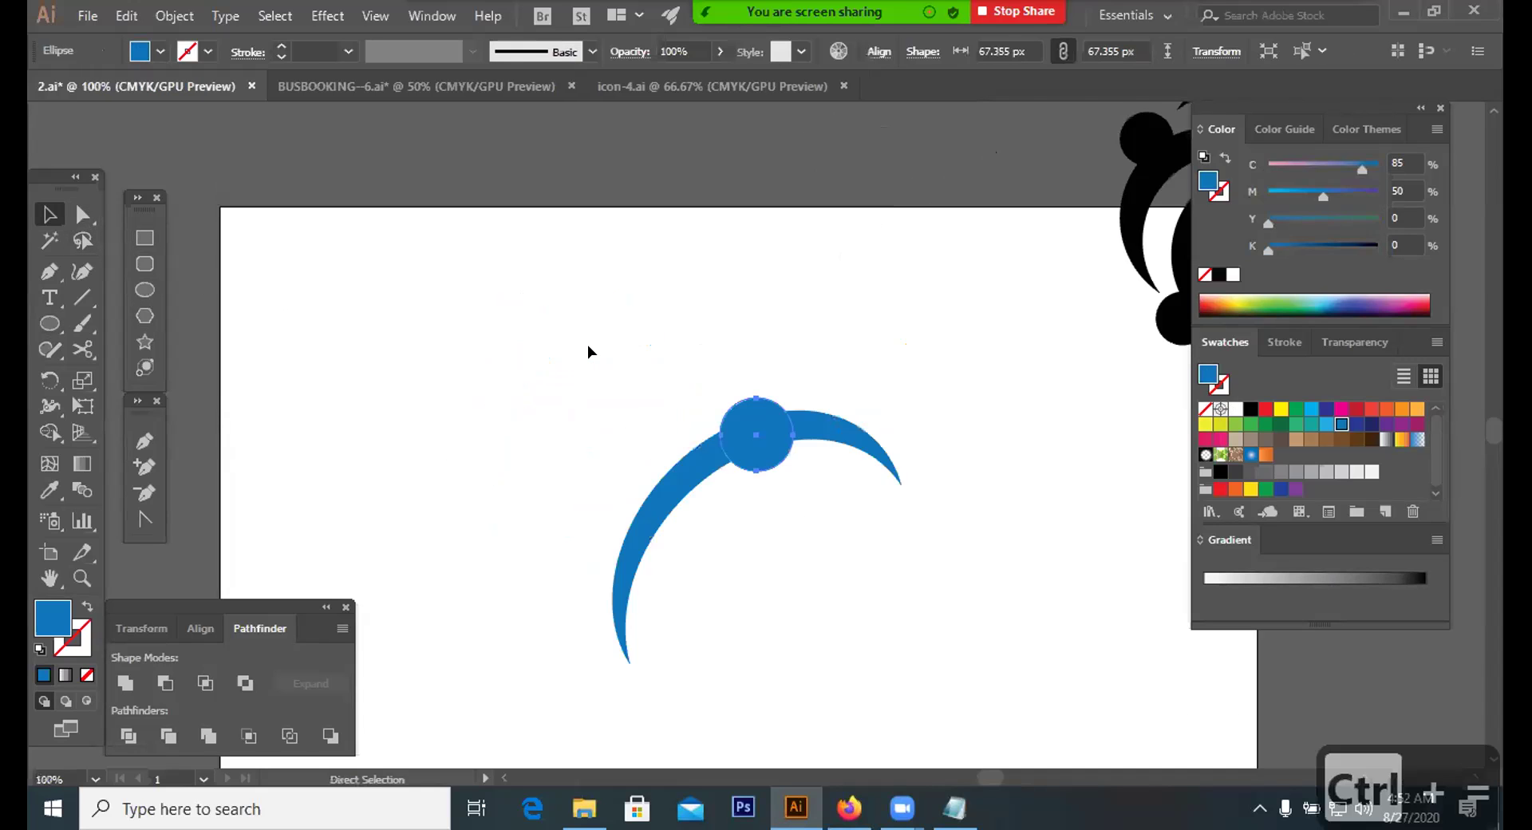
Shrink the blue circle on the crescent to about 55 px in diameter, keeping its centre in place
key("v")
key("ctrl+plus")
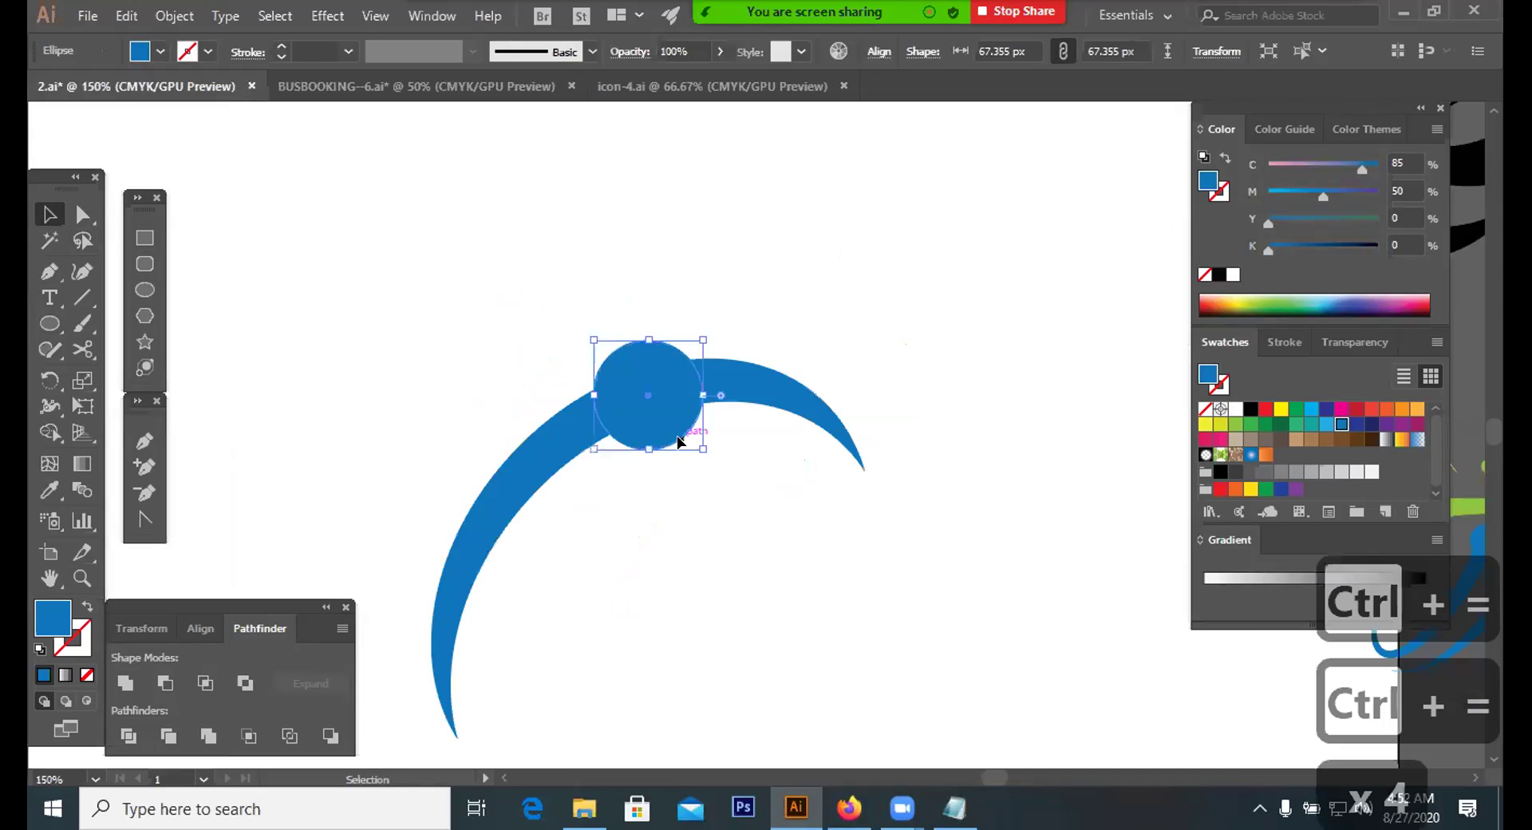
left_click_drag(703, 448, 707, 455)
left_click(694, 445)
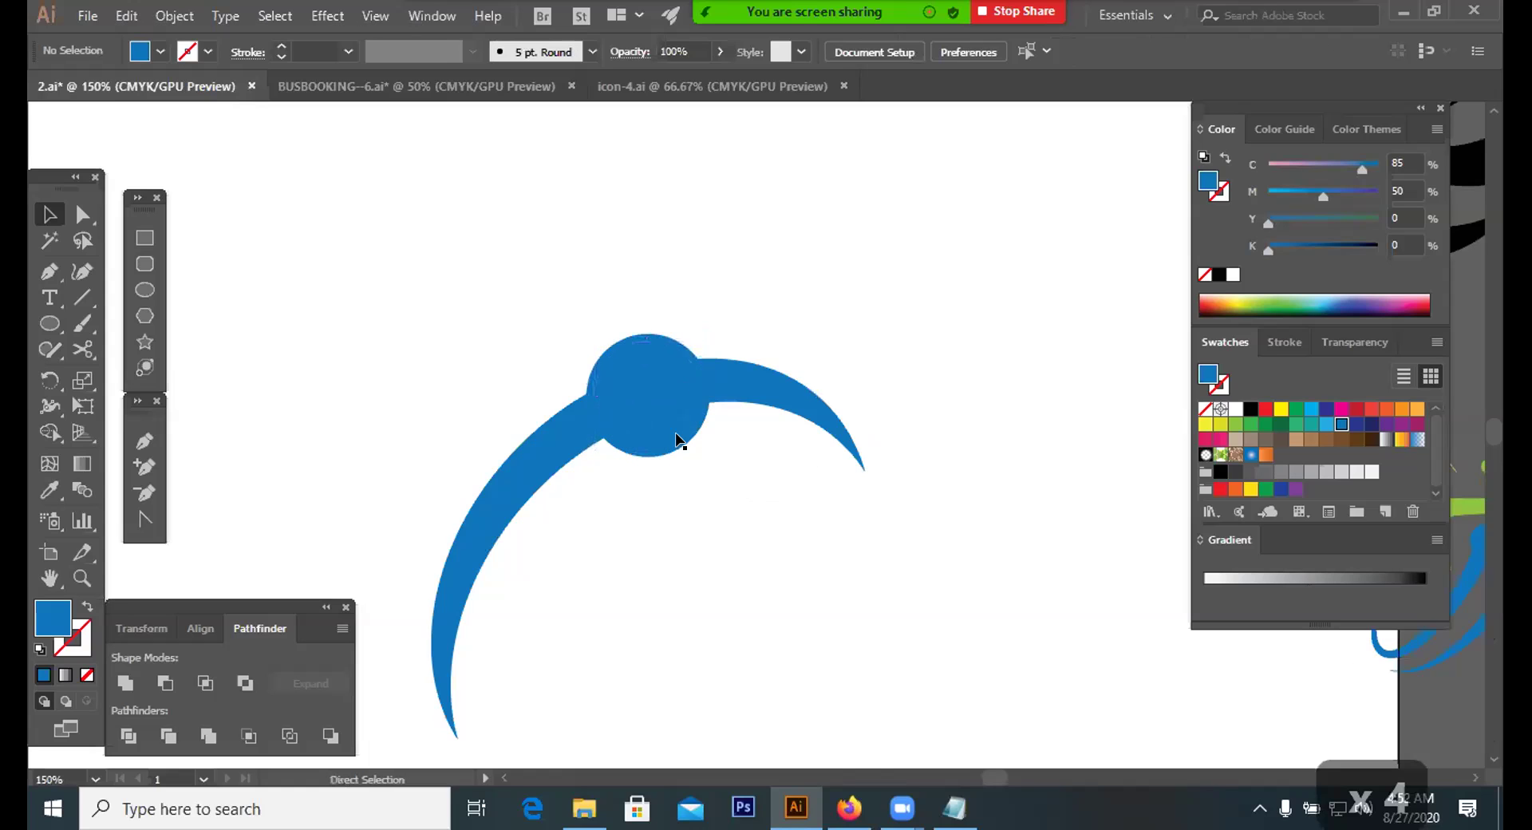
key("ctrl+z")
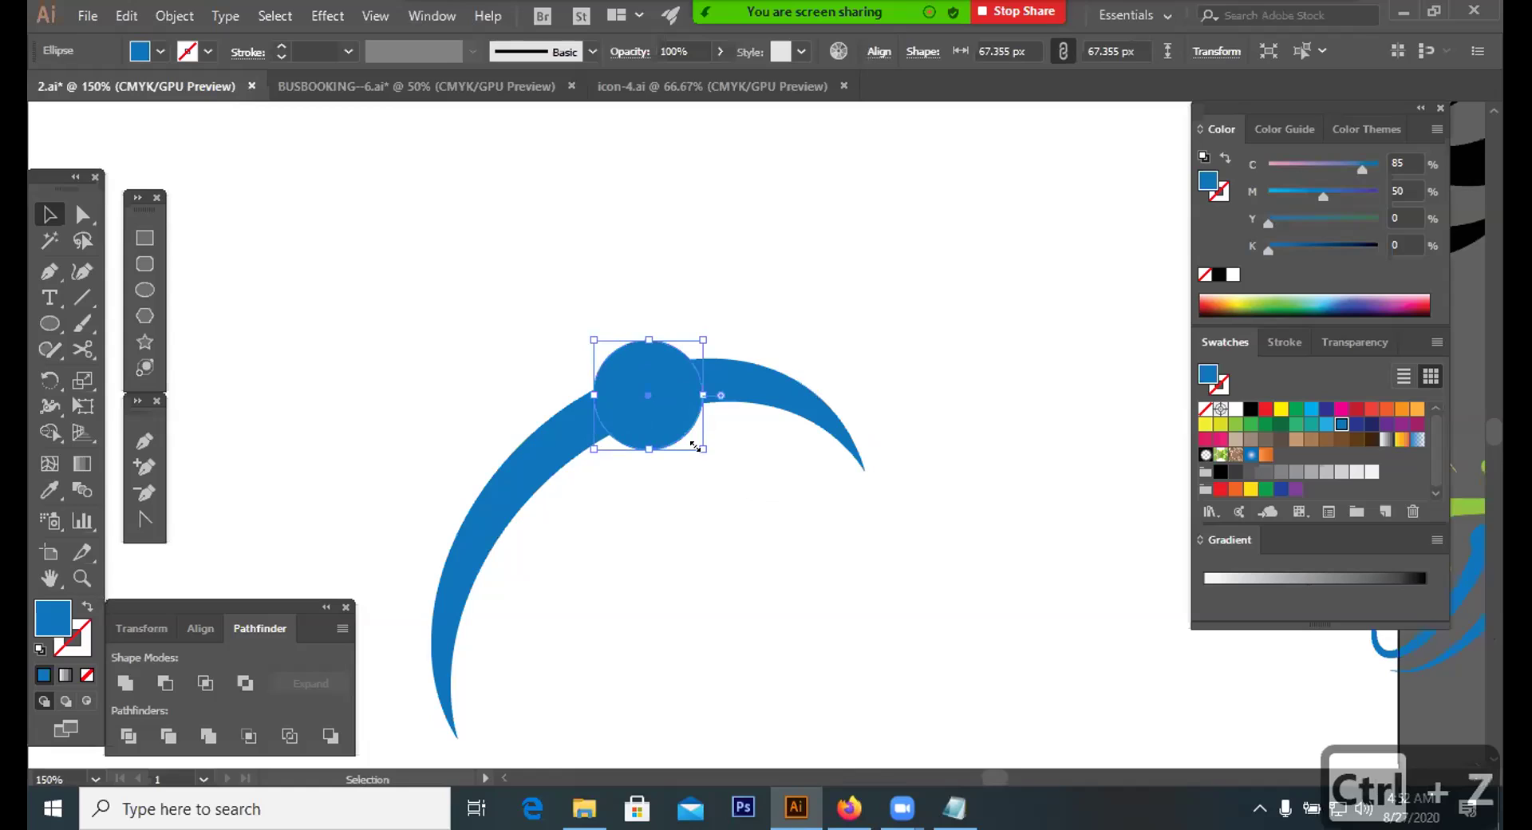
left_click_drag(691, 446, 693, 440)
key("a")
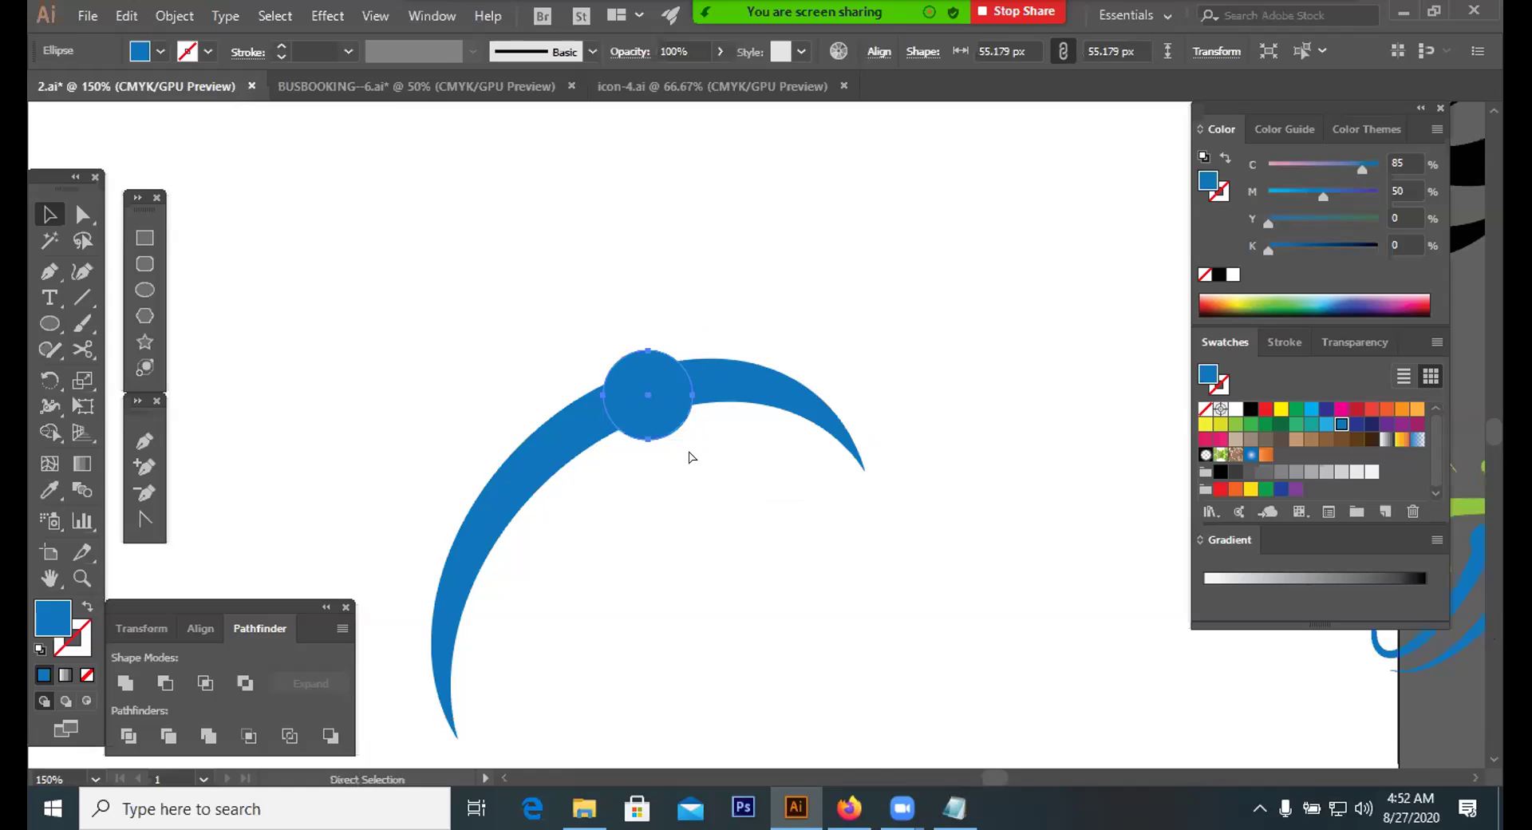
Paste a copy of the circle behind it, enlarge the copy to about 74 px and subtract it from the crescent with Minus Front
key("ctrl+c")
key("ctrl+b")
left_click_drag(691, 434, 712, 450)
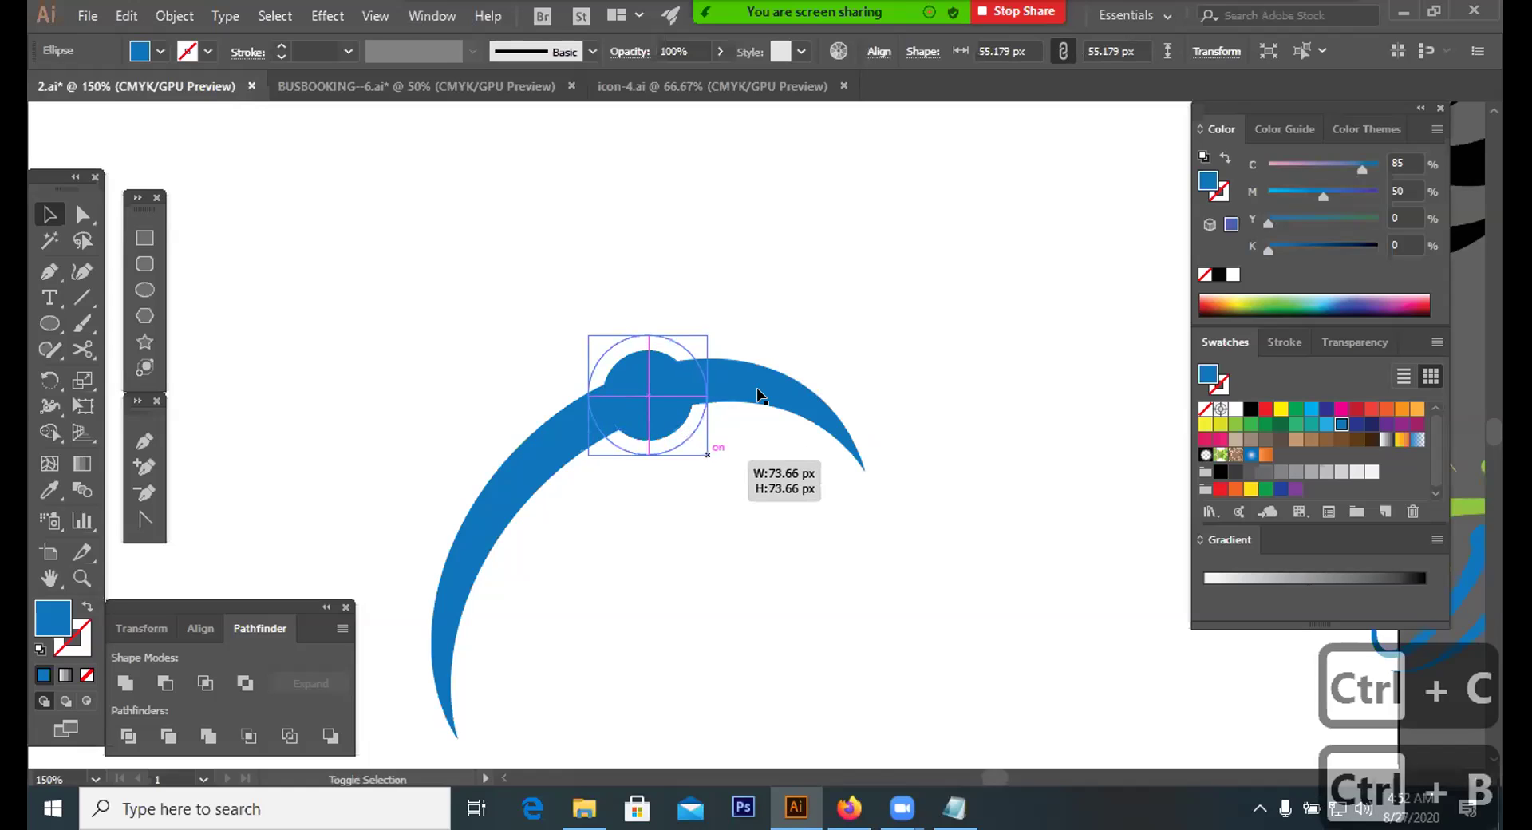
left_click(749, 412, "shift")
left_click(163, 682)
Delete the shorter crescent piece to the right of the circle
left_click(843, 564)
left_click(776, 407)
key("BackSpace")
key("BackSpace")
Move the circle and remaining crescent piece slightly up and right, and group them as one figure
left_click_drag(778, 326, 564, 510)
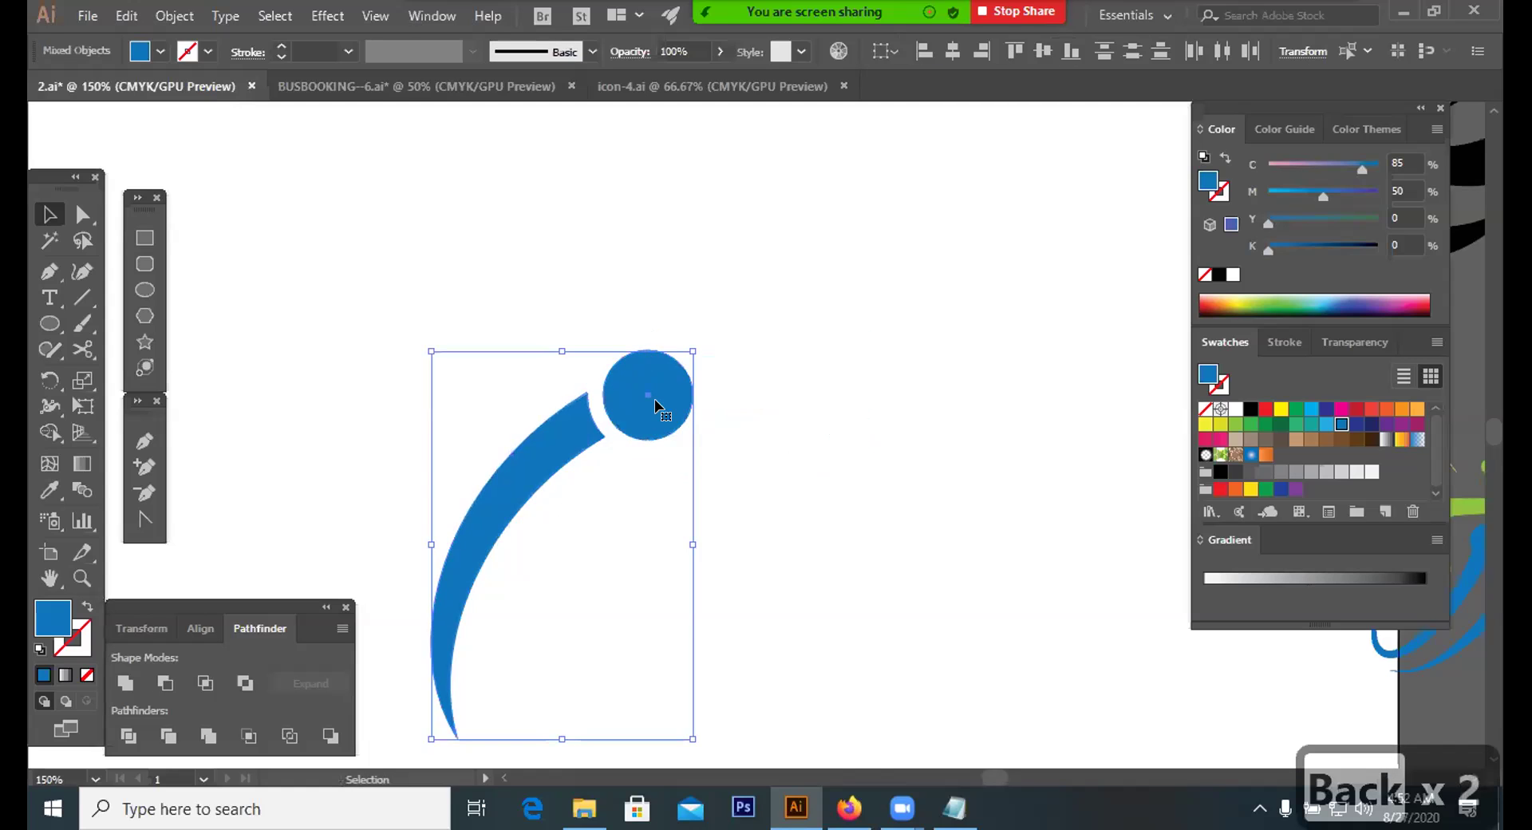
left_click_drag(653, 400, 686, 314)
key("ctrl+a")
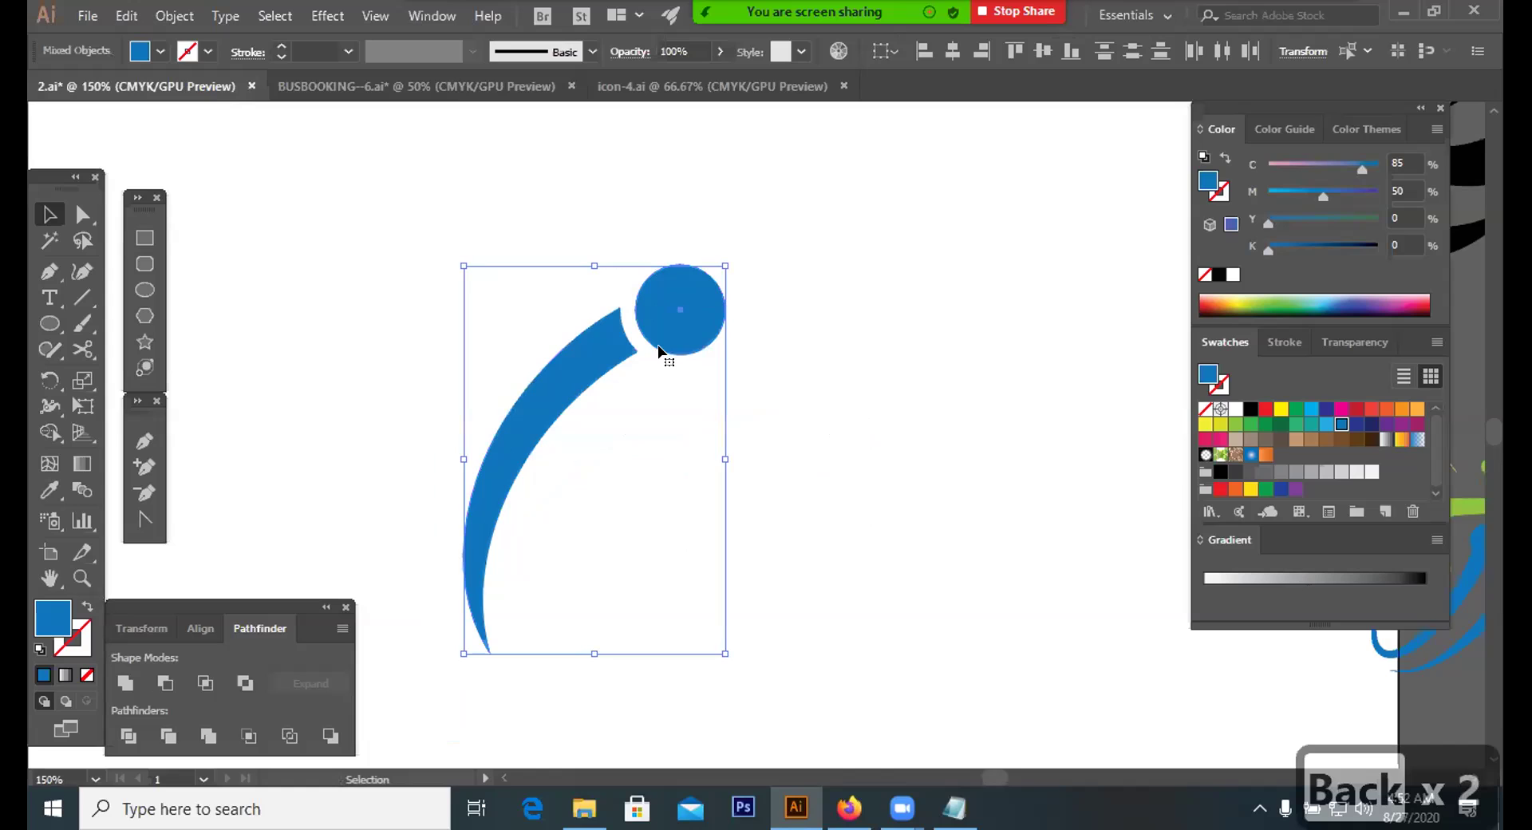
key("ctrl+g")
Duplicate the grouped figure to its lower right as a slightly smaller copy rotated about 22° clockwise
left_click_drag(674, 317, 739, 367)
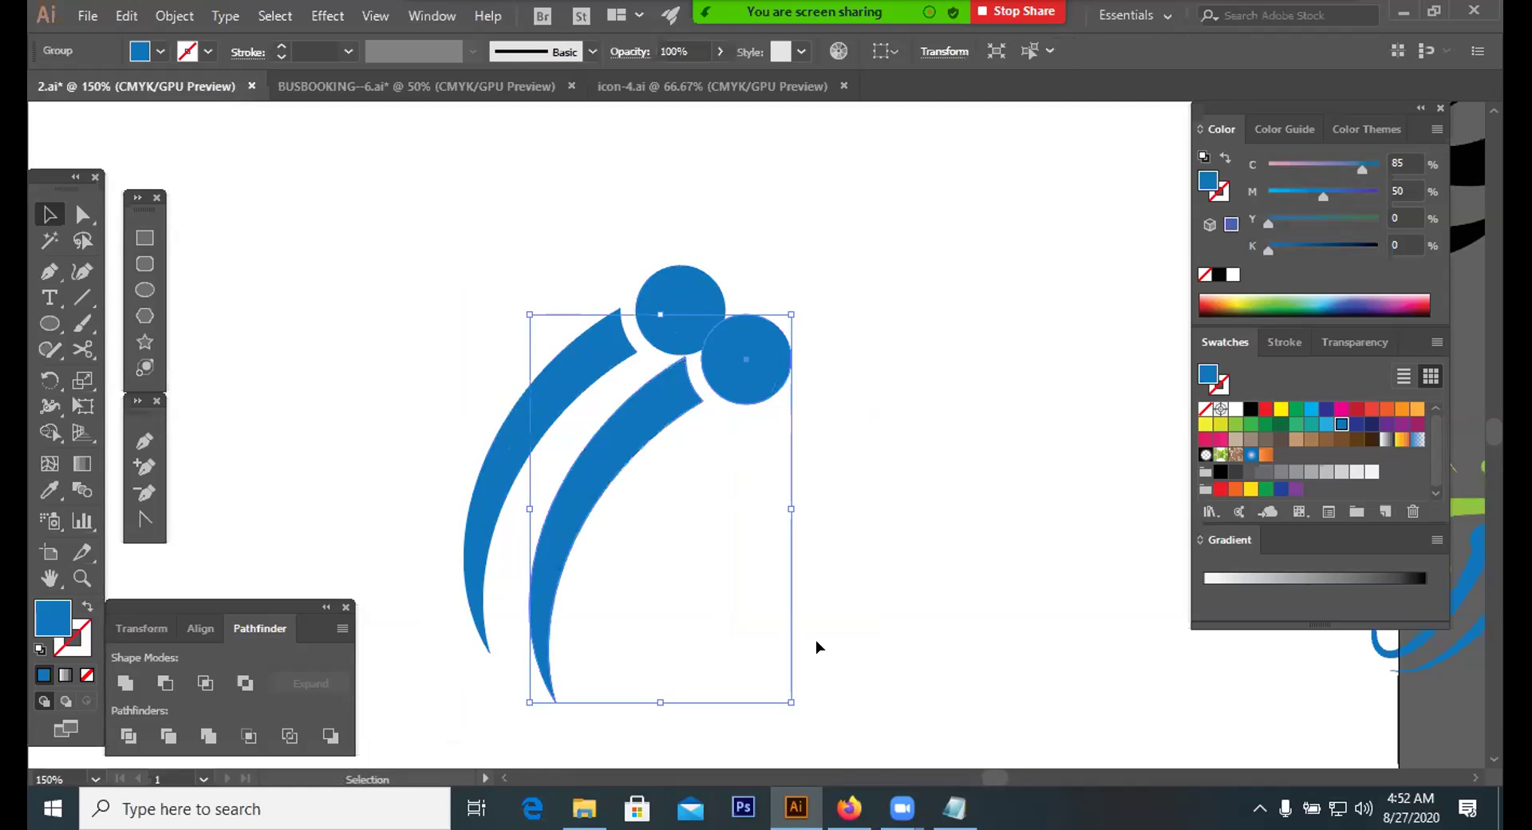
mouse_move(794, 700)
left_mouse_down()
mouse_move(780, 702)
mouse_move(779, 679)
left_mouse_up()
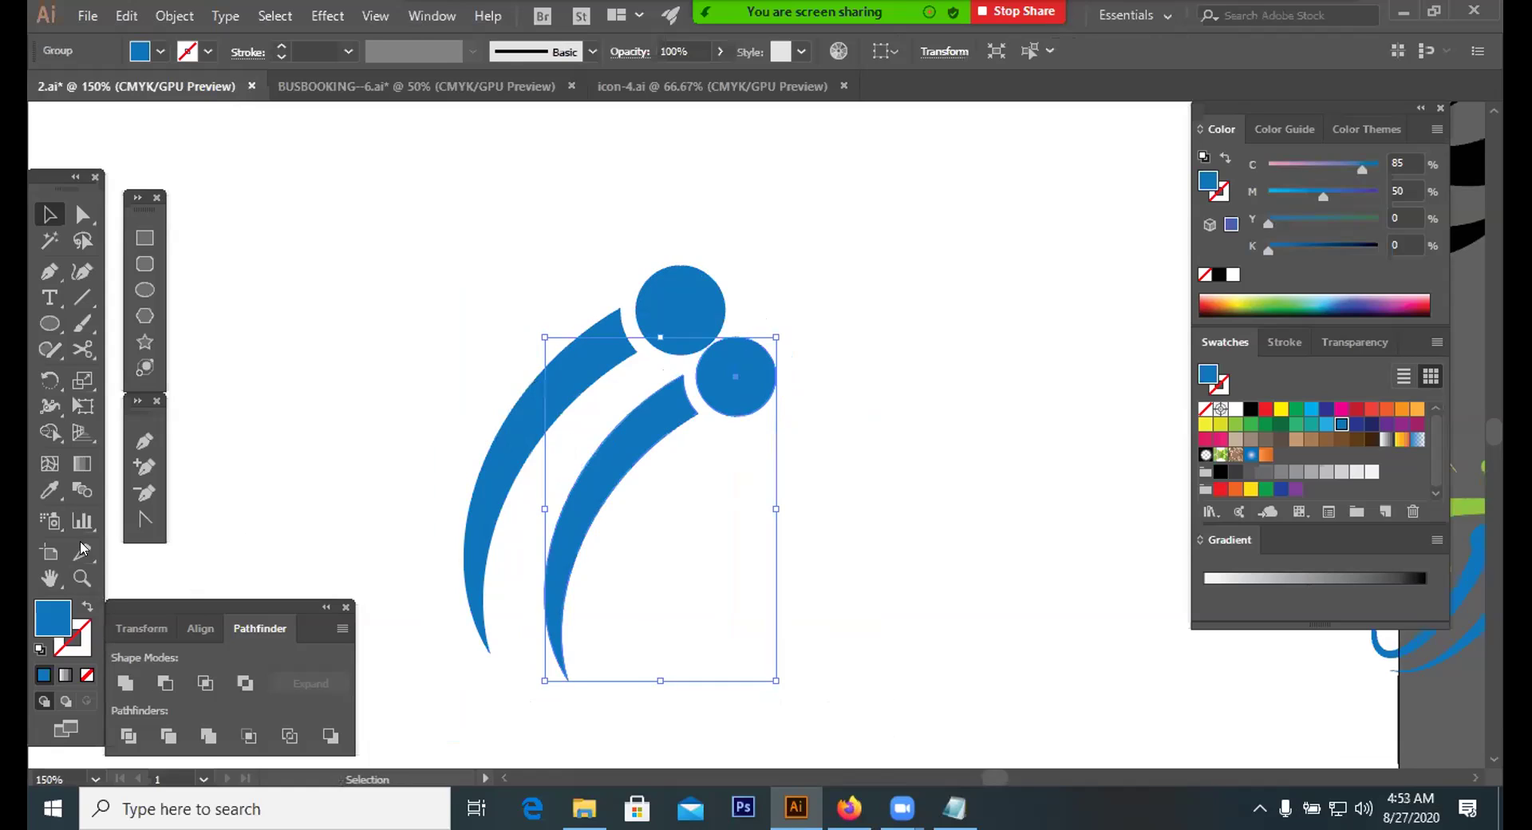
left_click(48, 377)
left_click_drag(832, 433, 994, 520)
Position the smaller figure below the large one so that their tail tips sit close together
left_click(50, 213)
left_click(684, 524)
left_click_drag(656, 489, 639, 458)
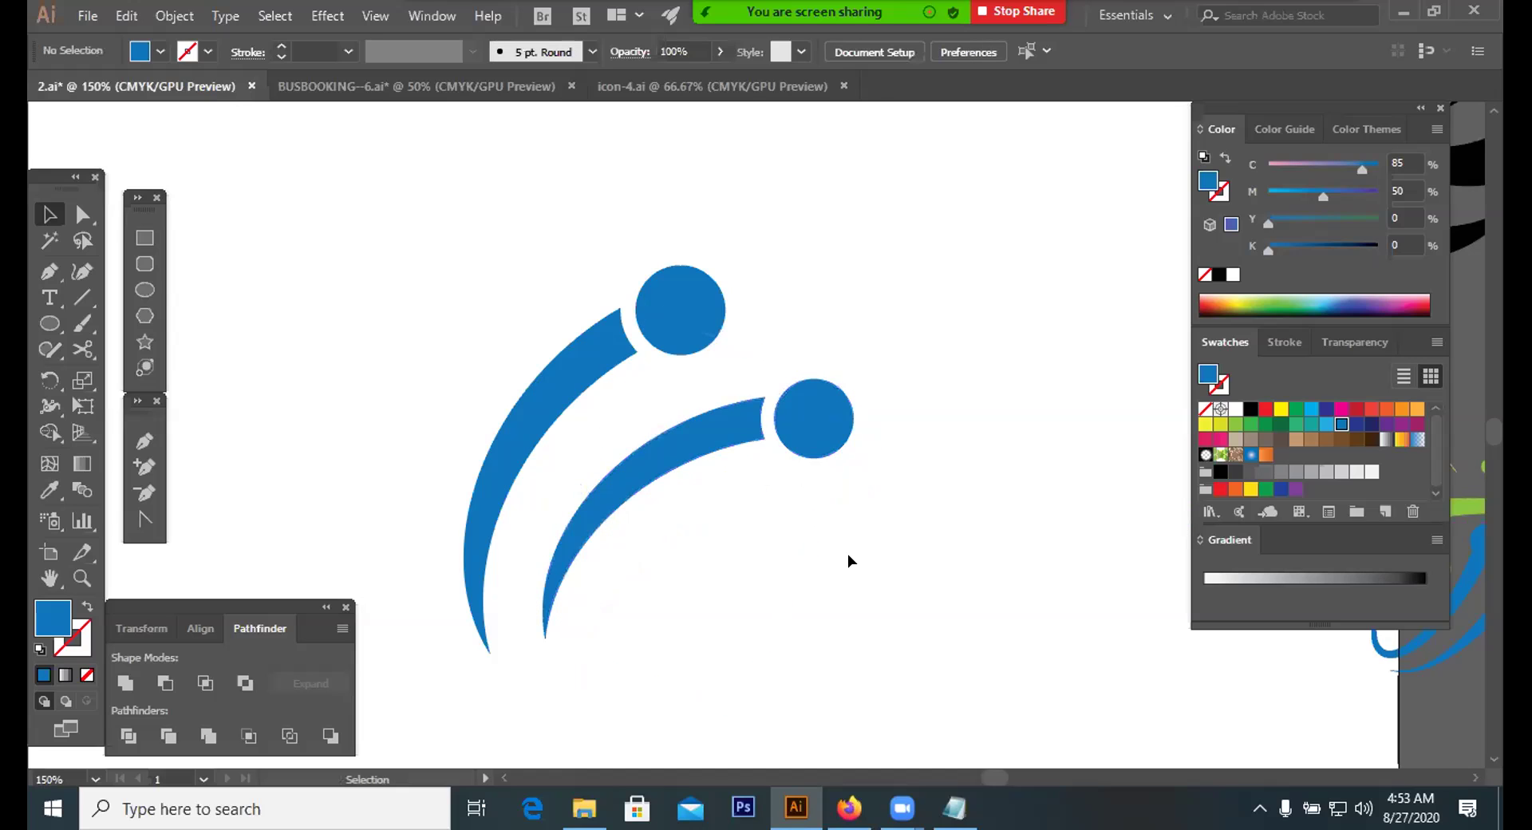
left_click_drag(786, 428, 755, 437)
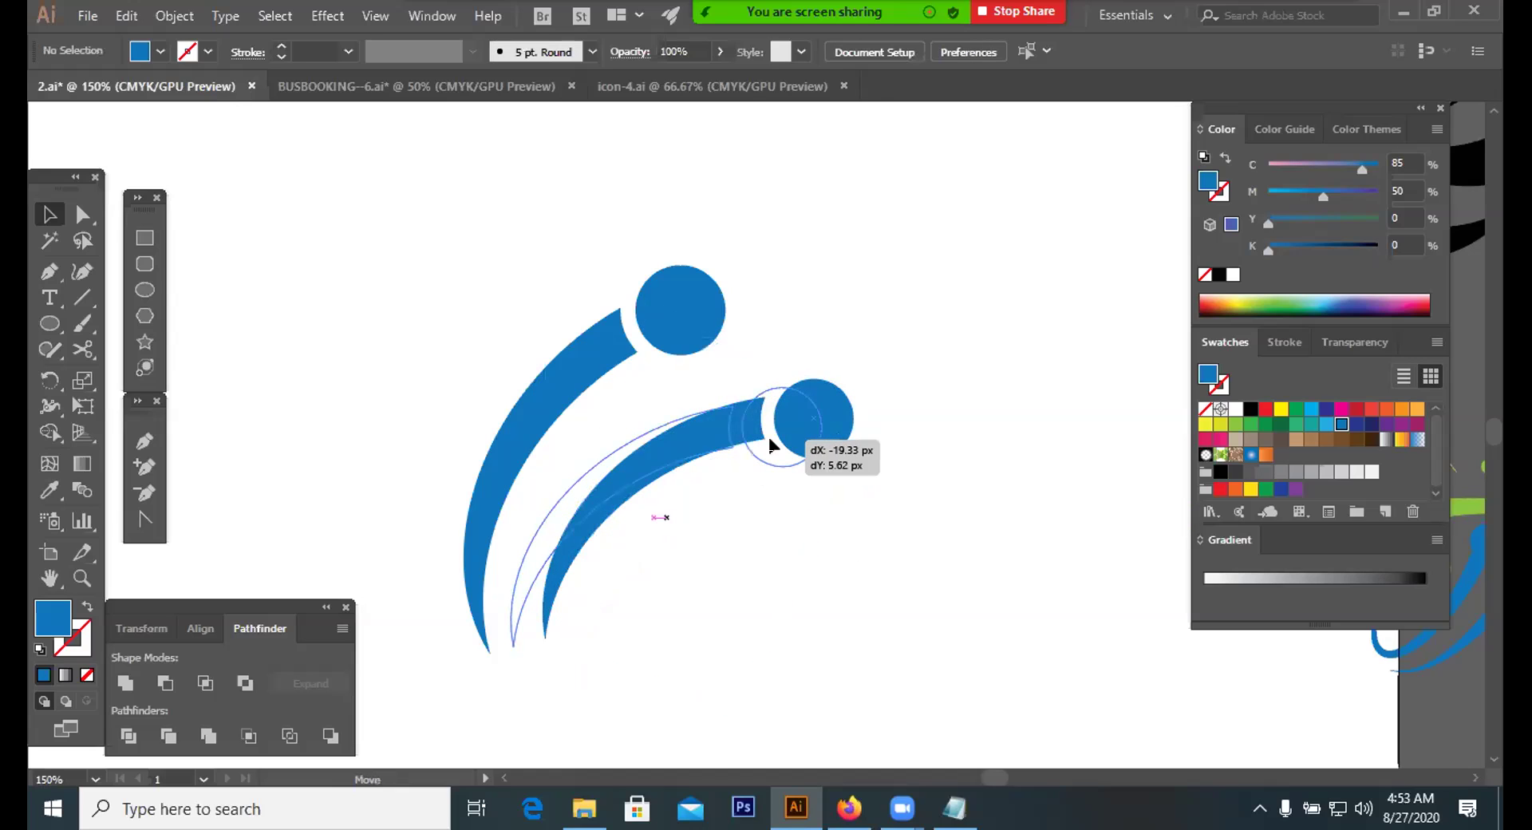
left_click_drag(841, 588, 820, 478)
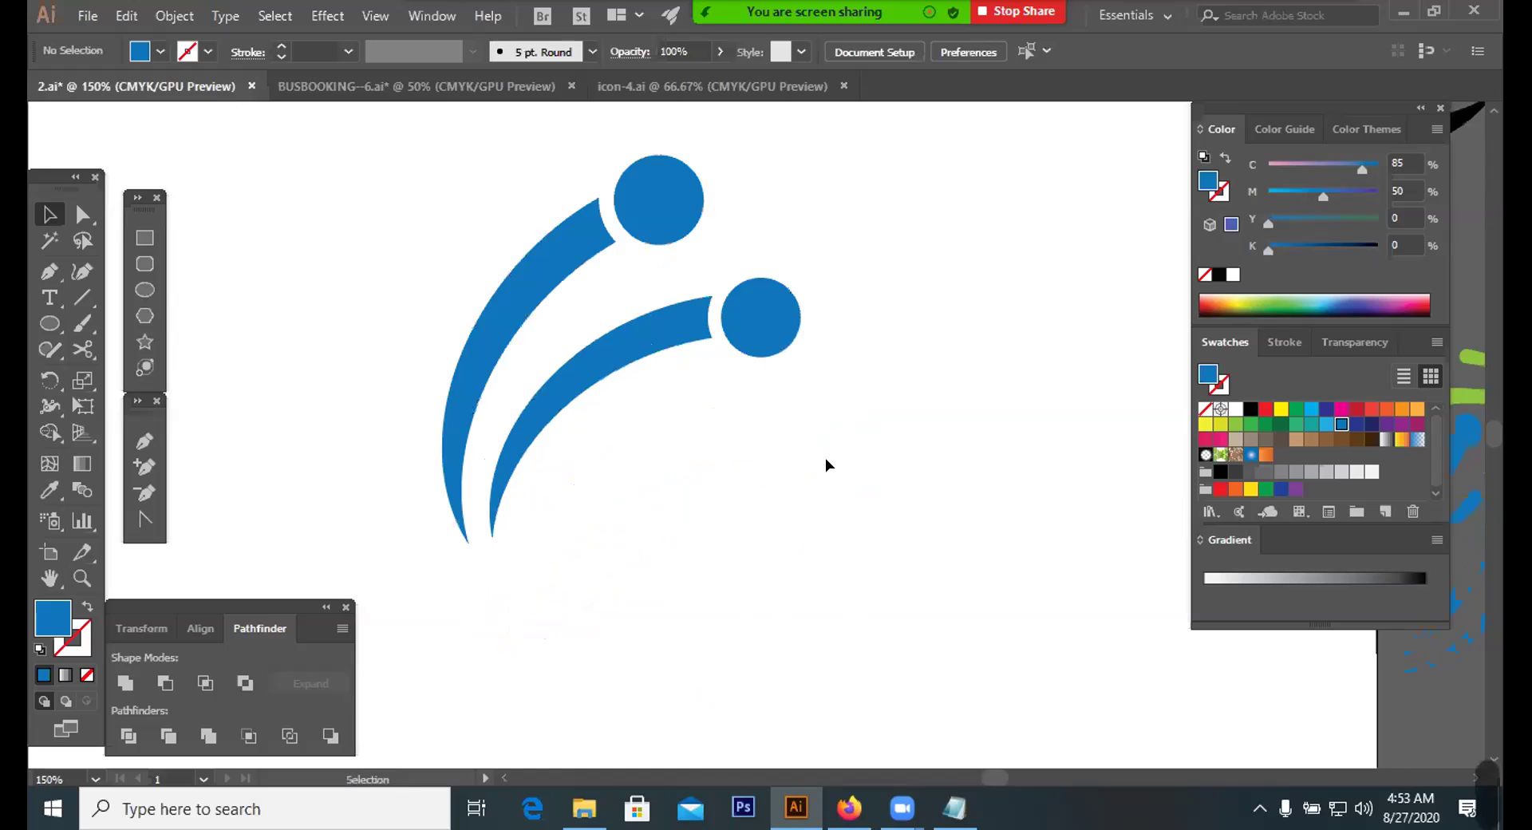
Duplicate the second figure to its lower right and rotate the copy about 23° clockwise around its tail tip
left_click_drag(758, 315, 807, 367)
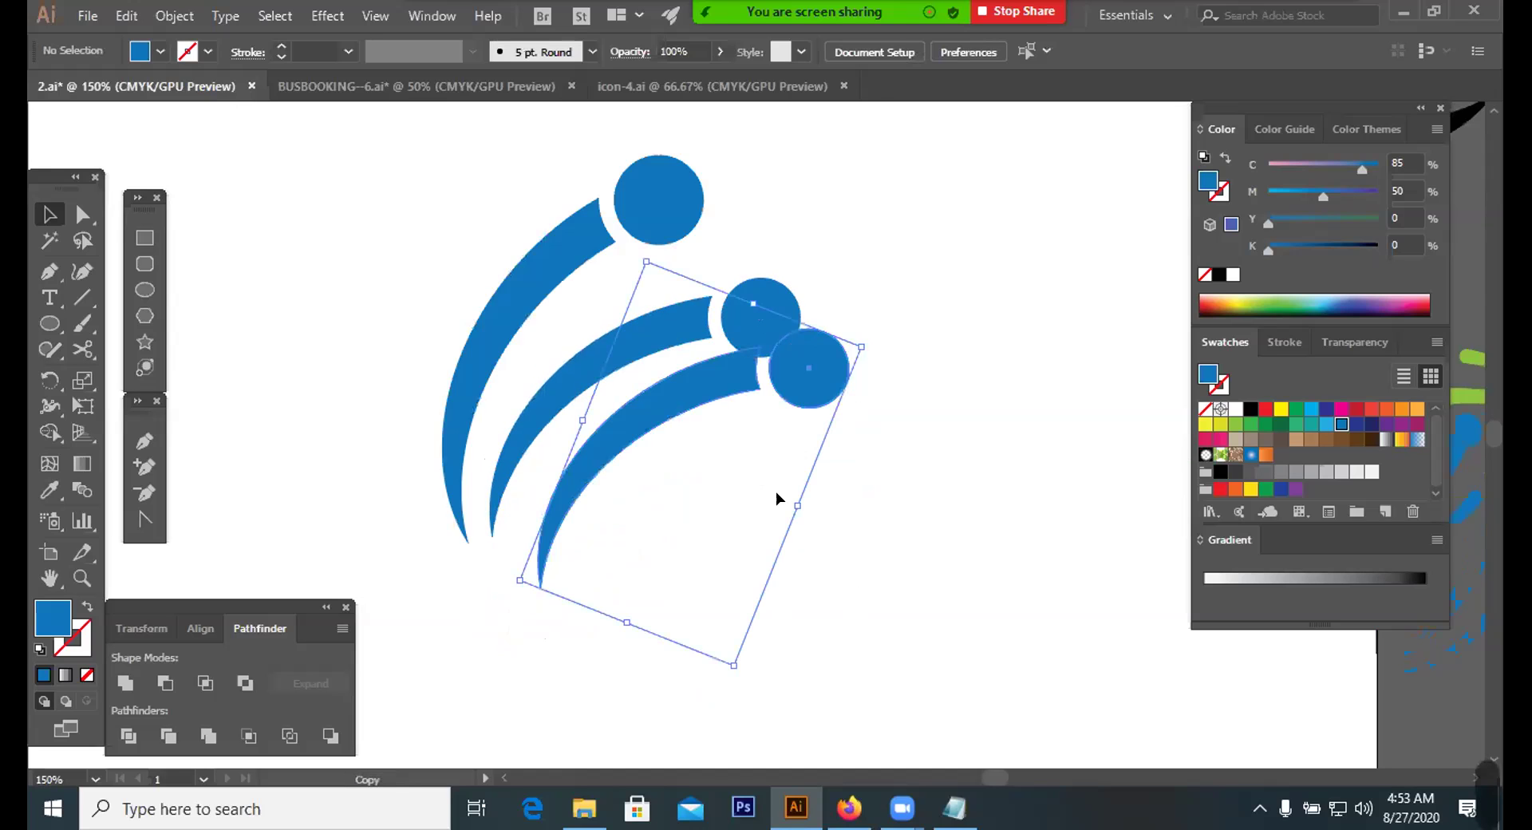
left_click(49, 380)
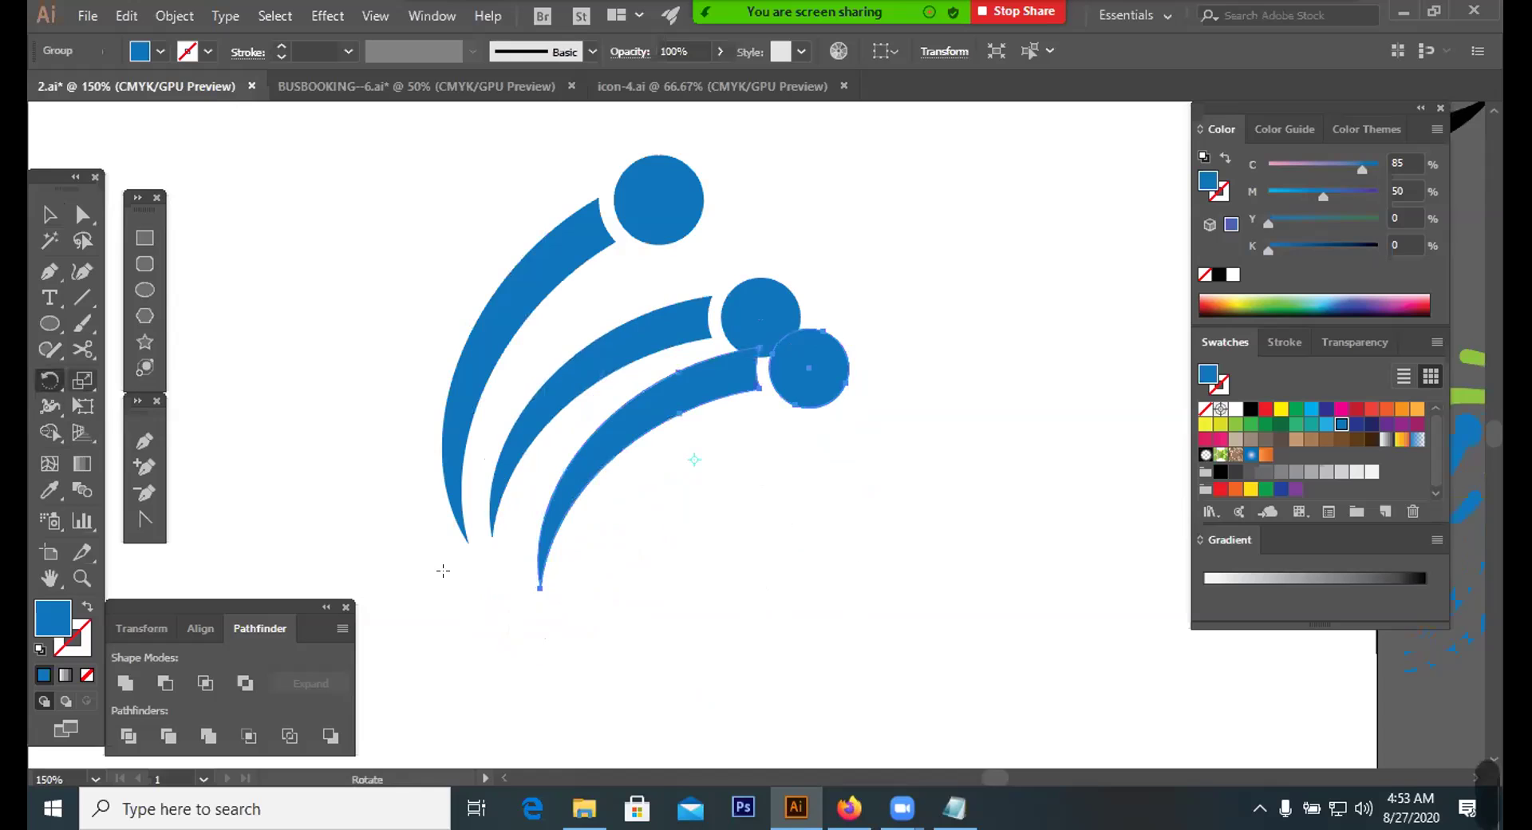
left_click(538, 586)
left_click_drag(723, 596, 1037, 607)
left_click(48, 214)
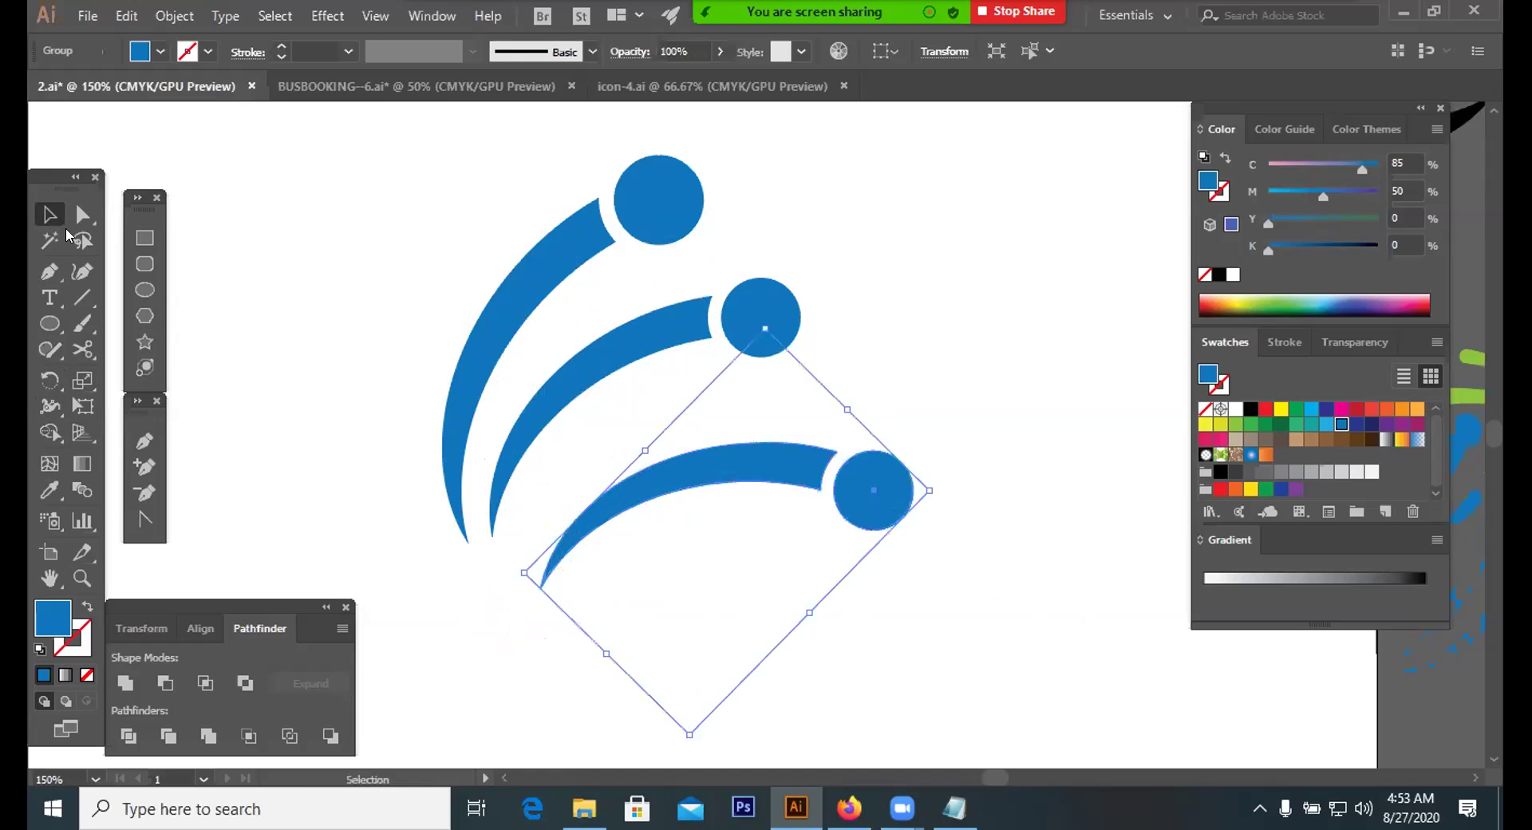
Move the third figure up and left beneath the second one and scale it down slightly
left_click_drag(670, 479, 816, 569)
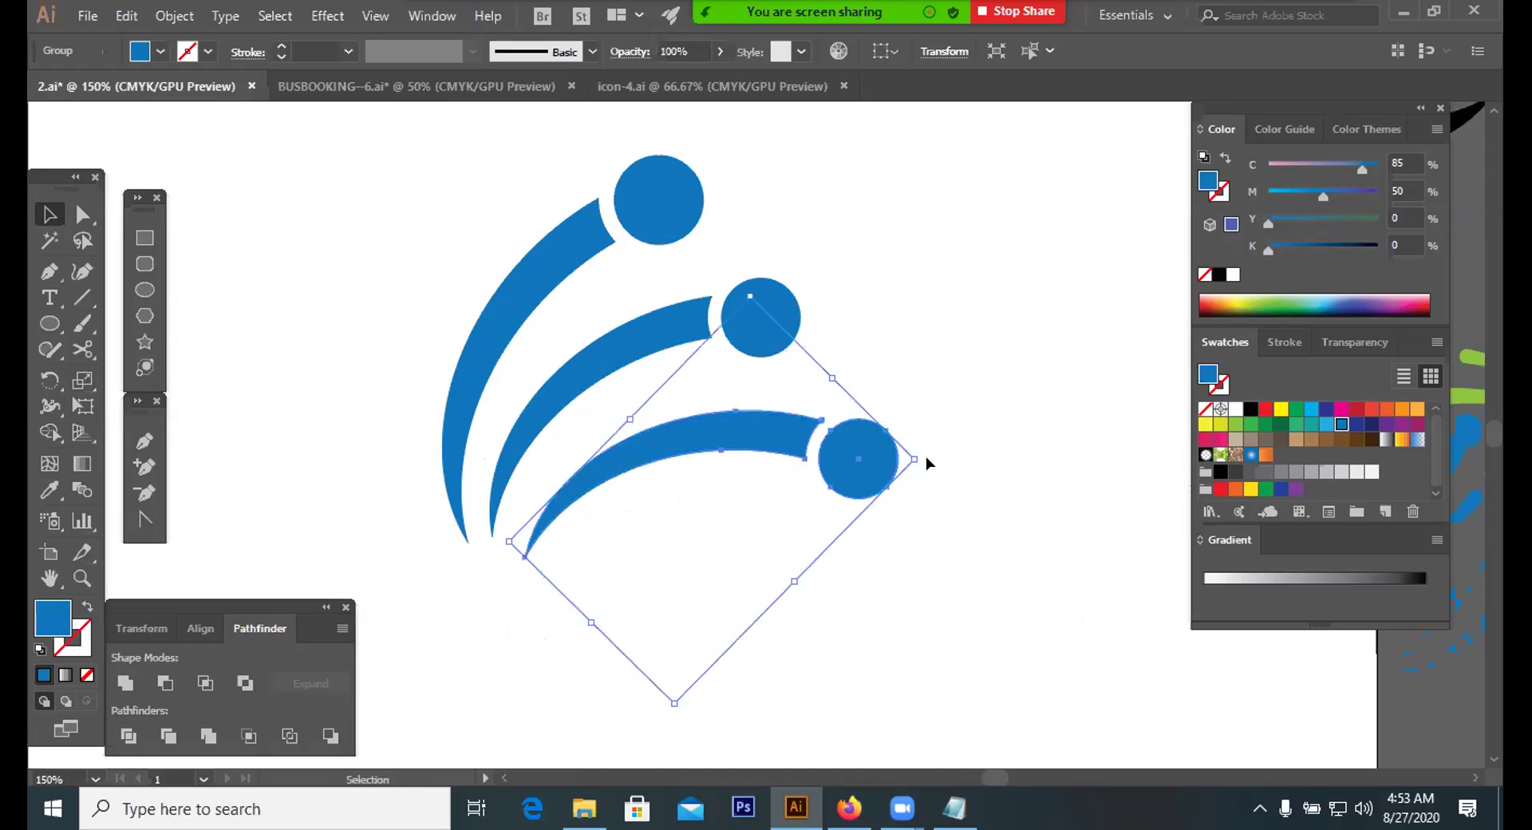
left_click_drag(926, 478, 862, 472)
left_click(875, 447)
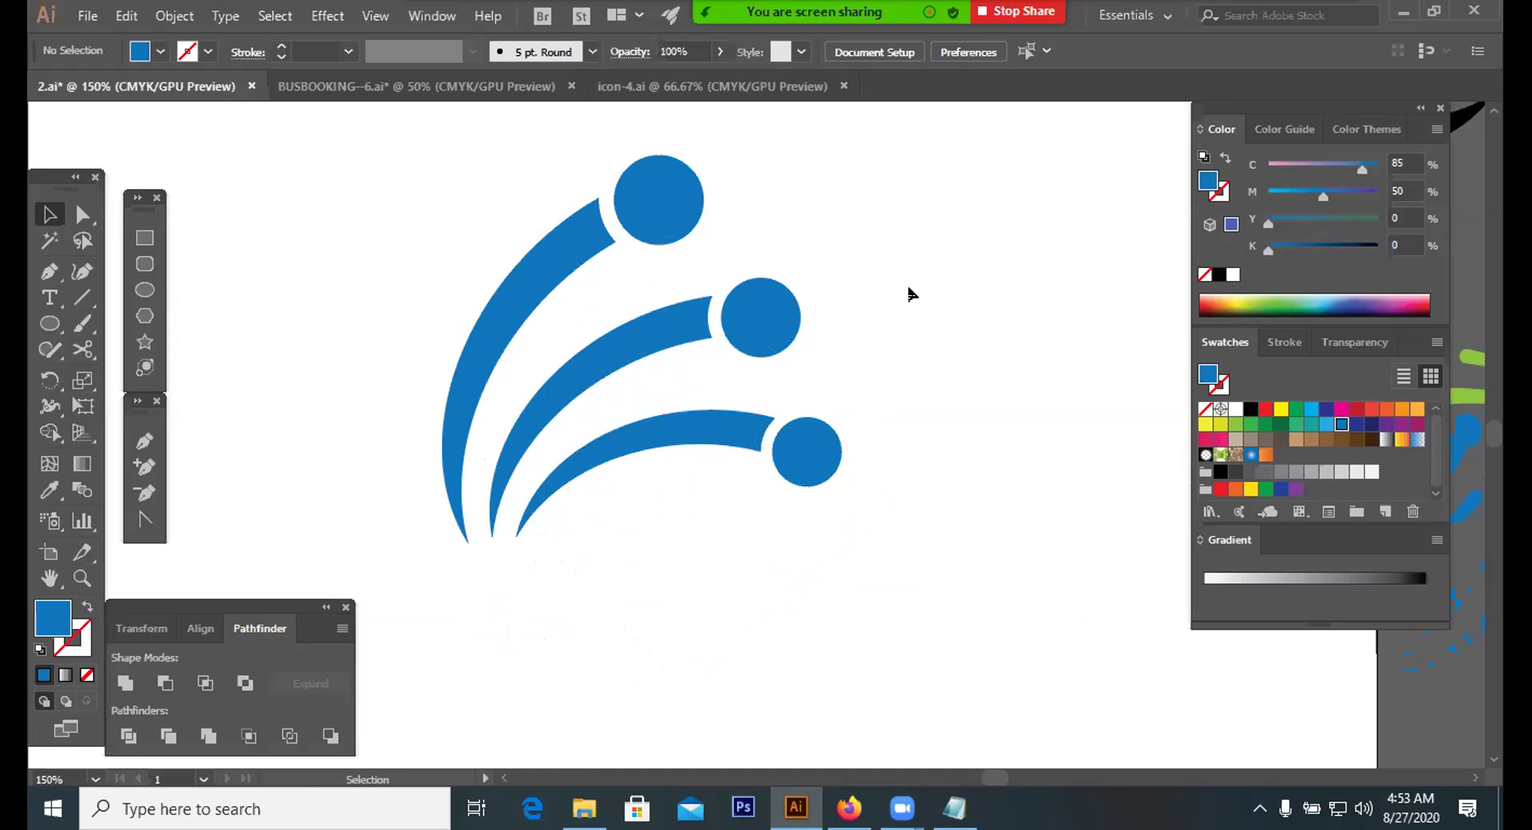
Nudge the two smaller figures together about seven steps left toward the large figure
key("ctrl+a")
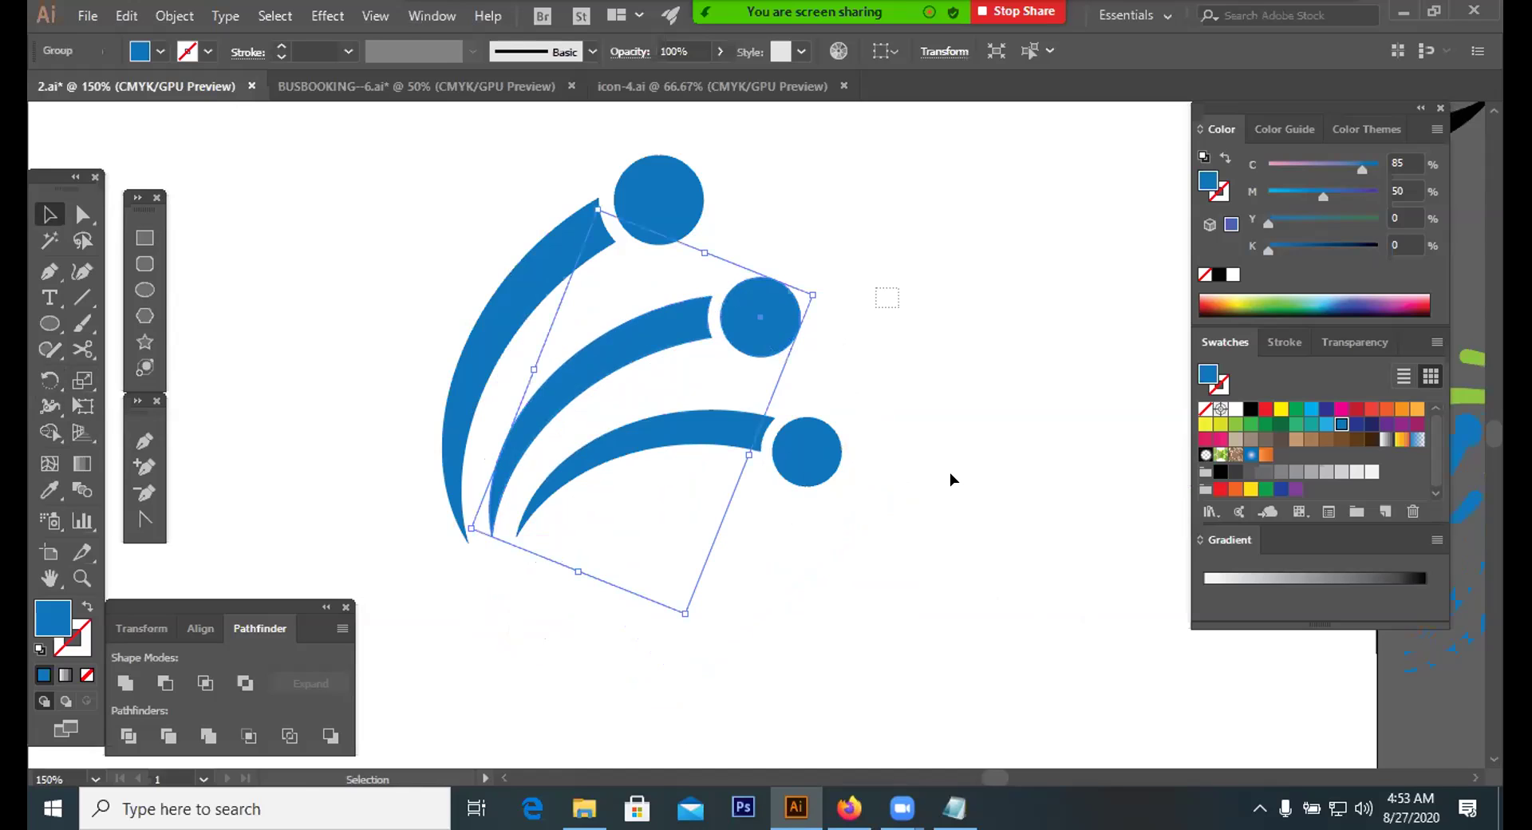
key("Left")
key("Left")
key("Left")
key("Left")
key("Left")
key("Left")
key("Left")
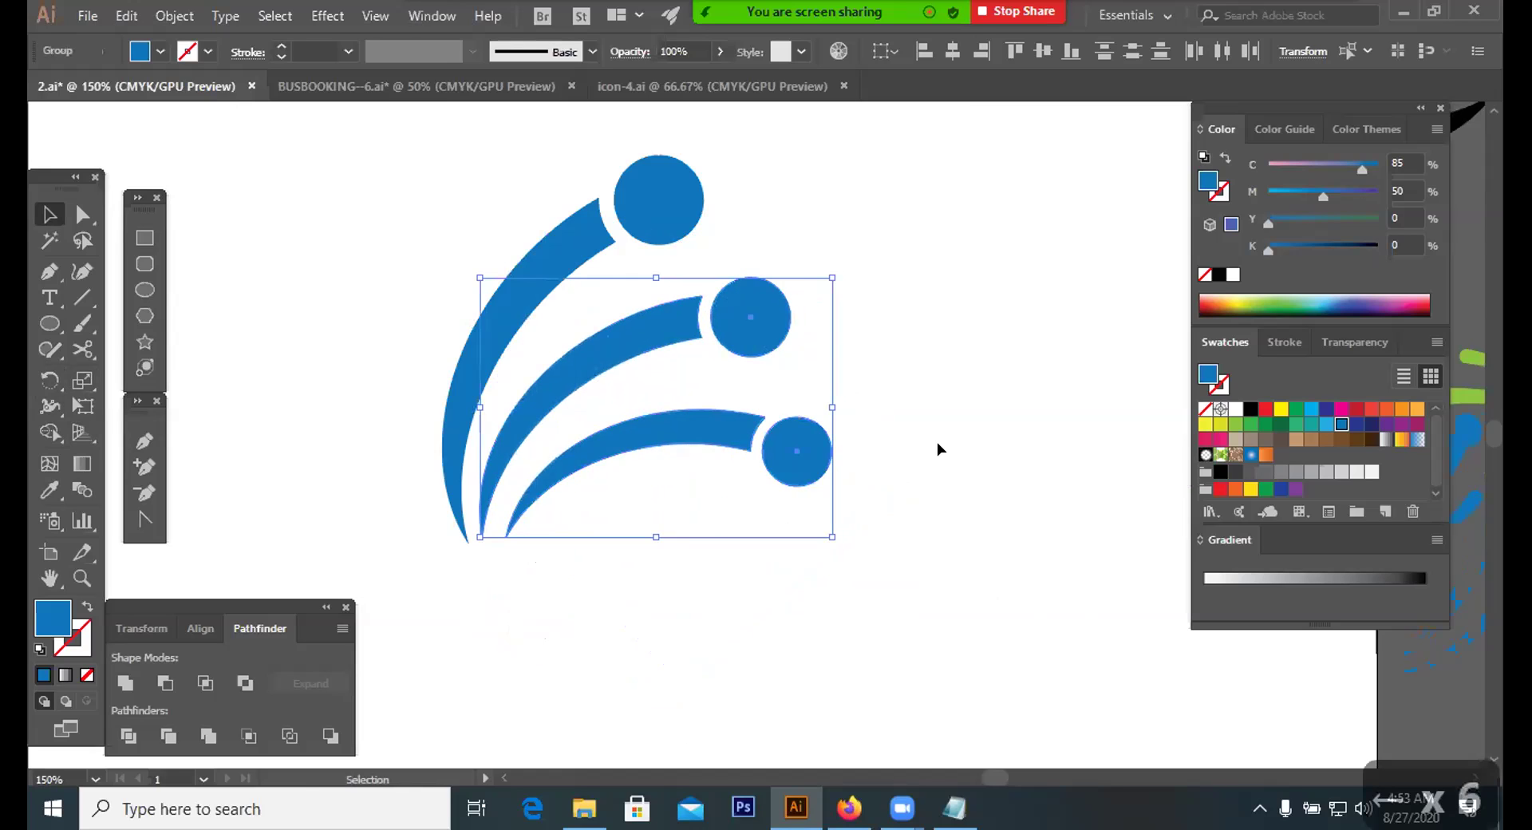
Nudge the lowest figure six steps left and three steps up toward the shared tail point
key("Left")
key("Left")
key("Left")
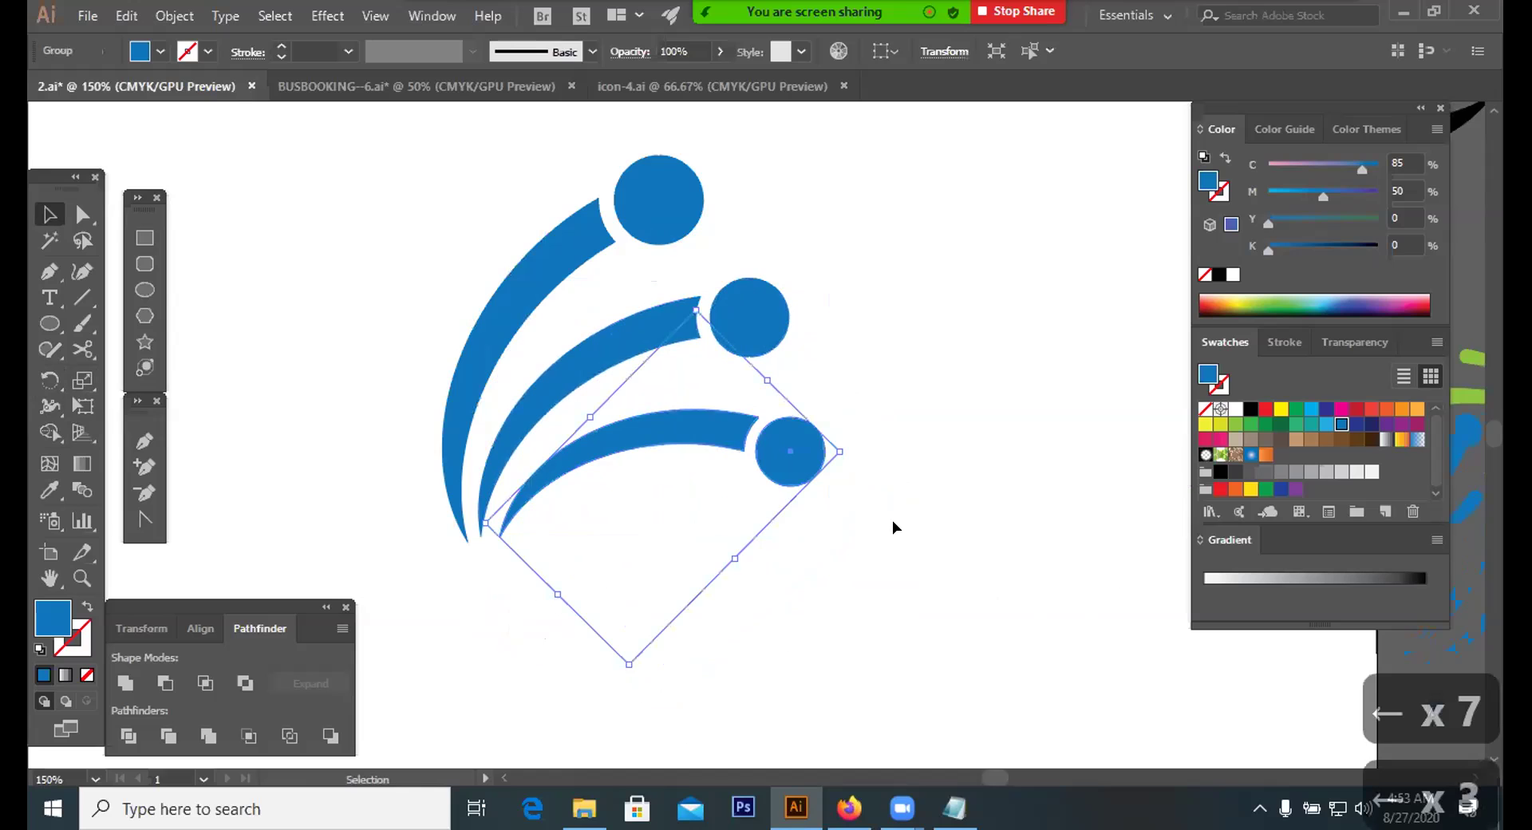
key("Left")
key("Left")
key("Left")
key("Up")
key("Up")
key("Up")
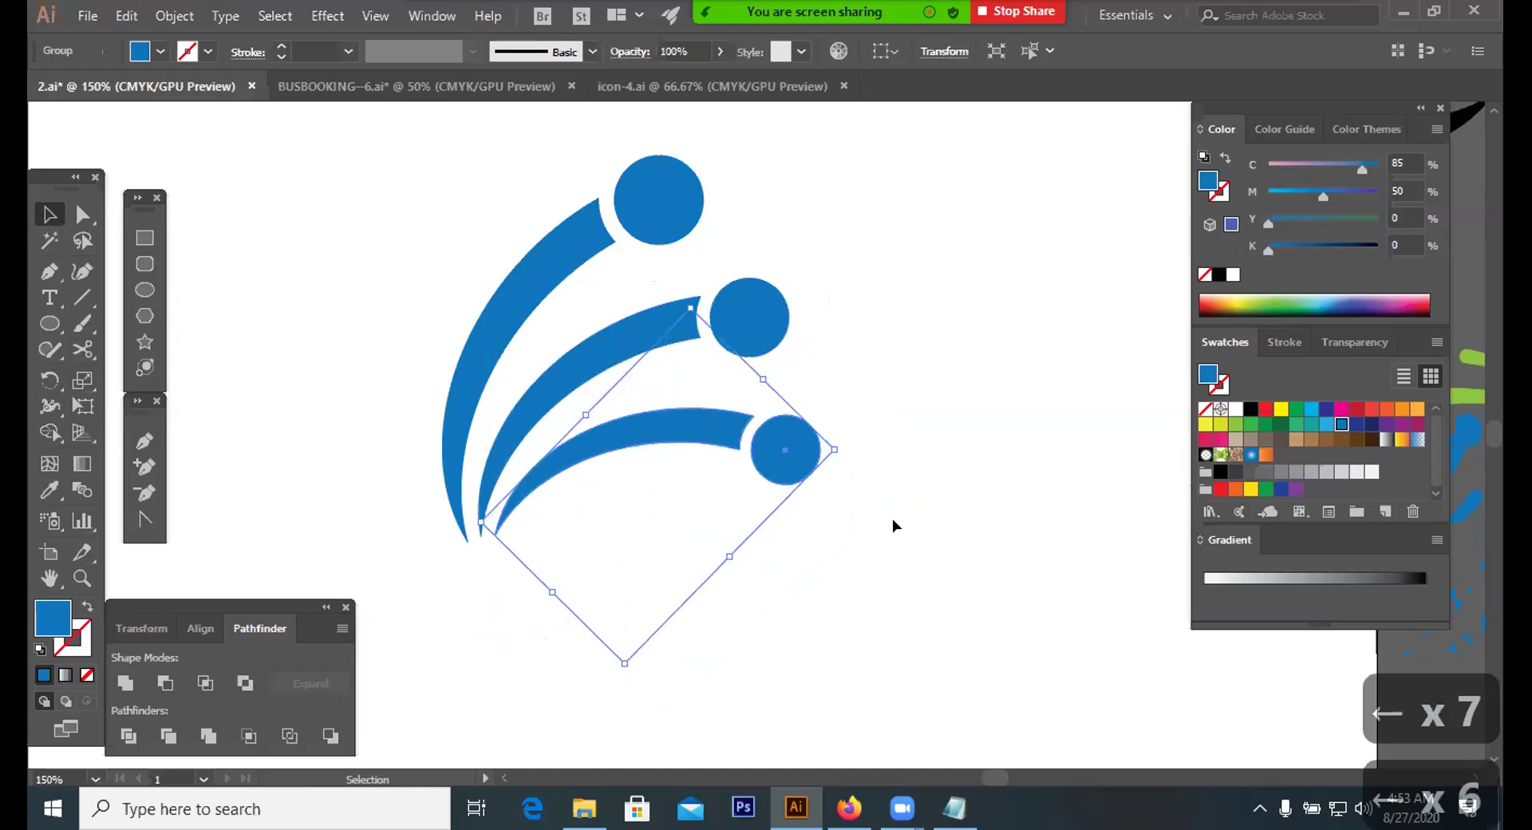
Nudge both smaller figures slightly further left, and shift the lowest one a touch more to close up the tails
left_click(877, 511)
left_click_drag(394, 232, 963, 515)
left_click_drag(756, 301, 838, 489)
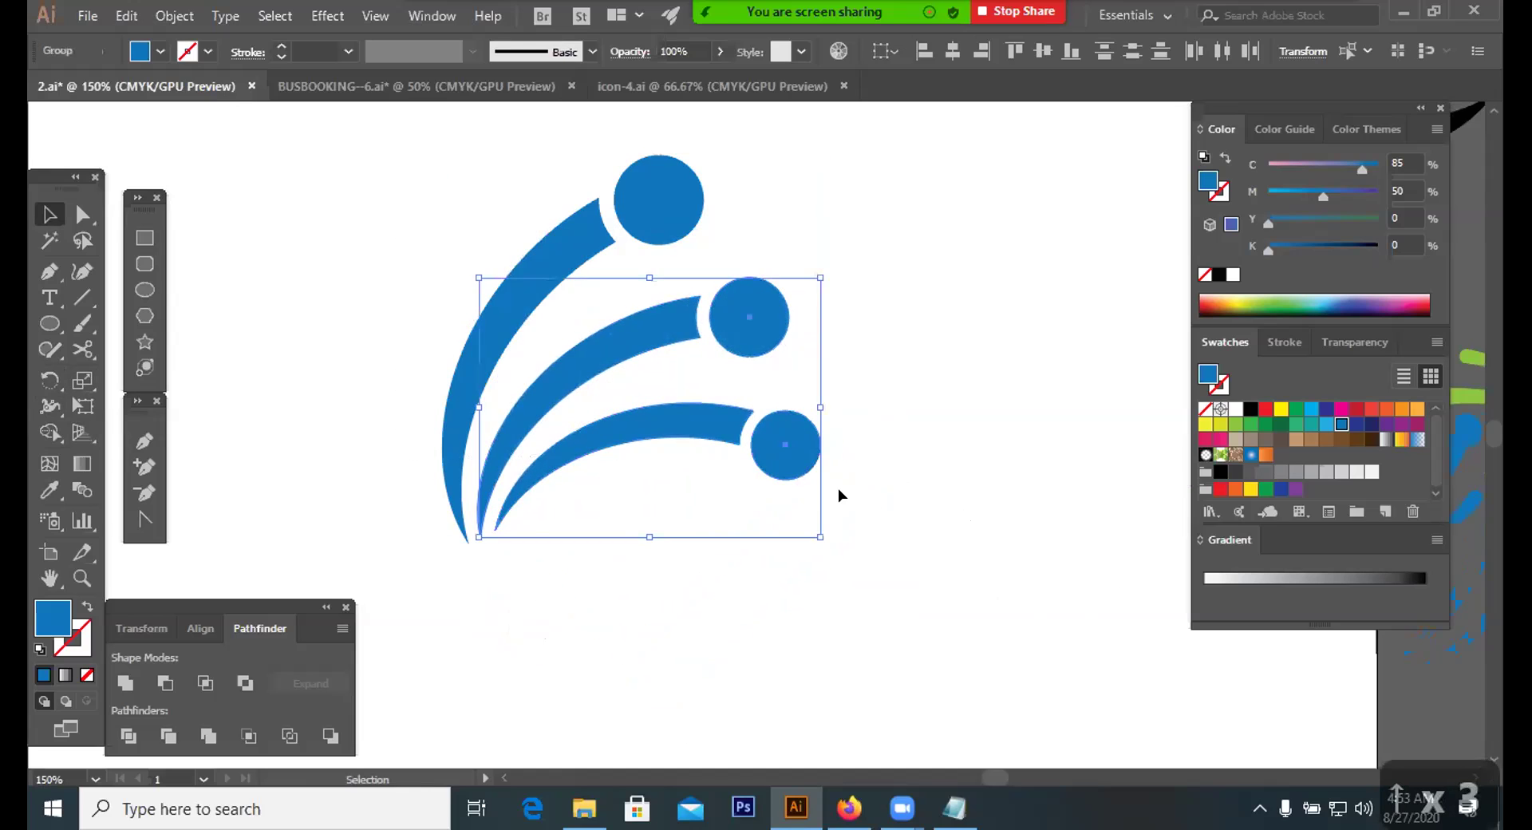
key("Left")
key("Left")
left_click(966, 434)
left_click_drag(966, 435, 792, 559)
key("Left")
key("Left")
left_click(931, 597)
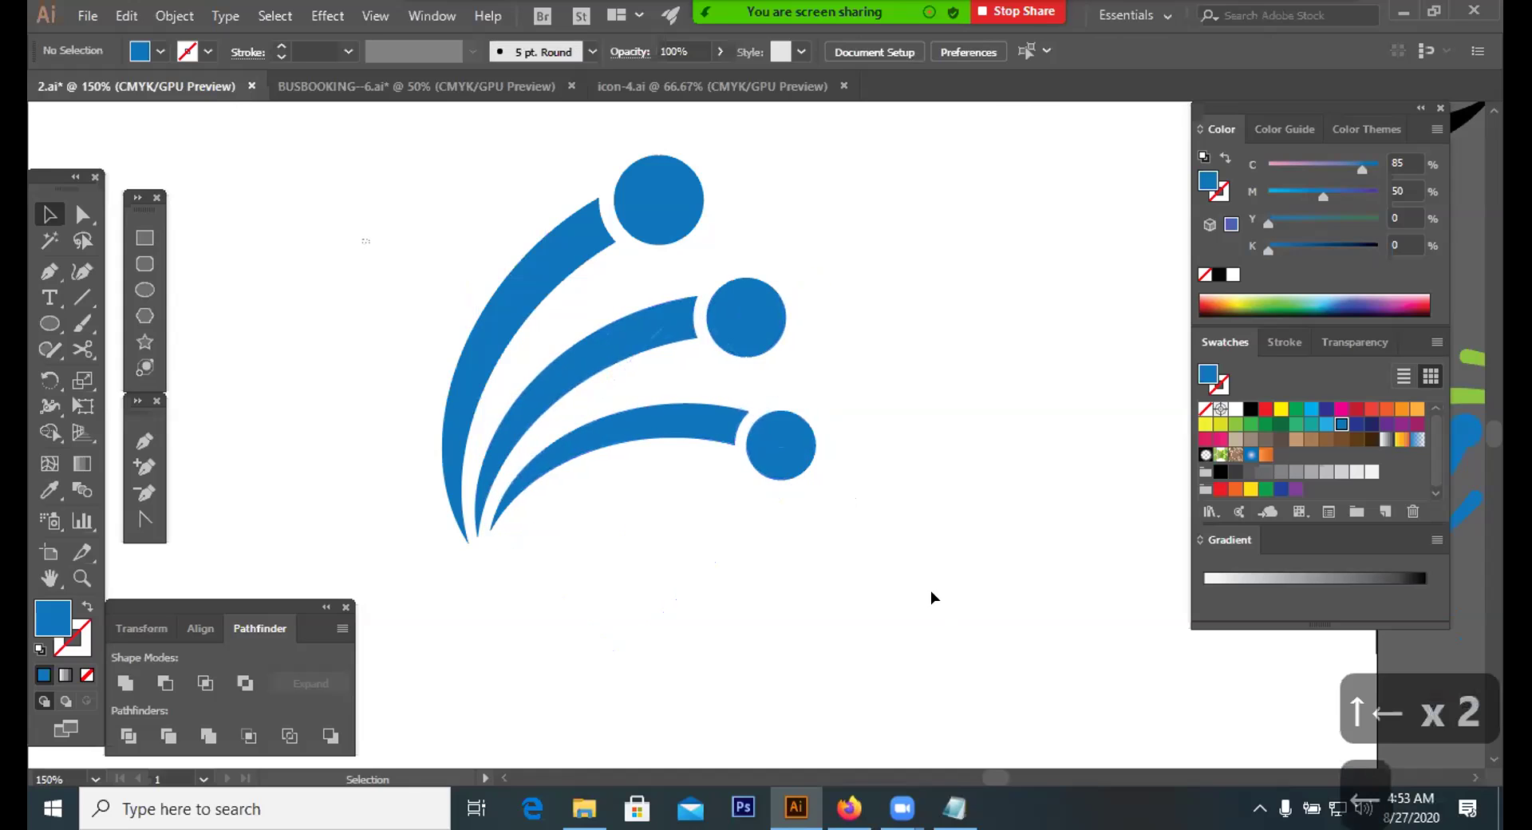
Scale the whole three-figure cluster down to roughly half its size
key("ctrl+a")
left_click_drag(820, 539, 727, 453)
left_click(811, 508)
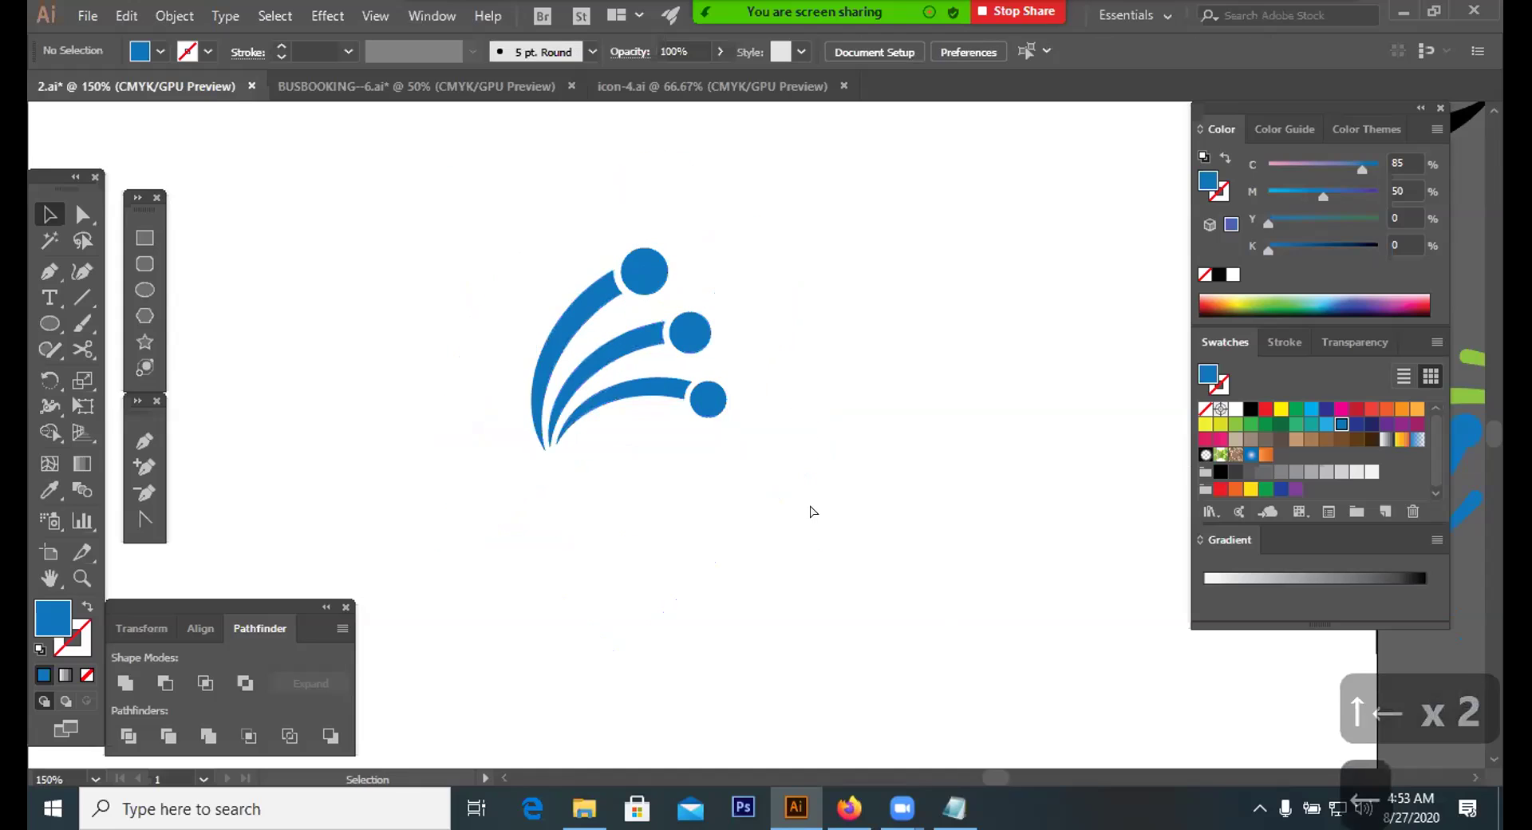
key("ctrl+minus")
key("ctrl+minus")
left_click_drag(803, 502, 688, 479)
left_click_drag(499, 311, 713, 481)
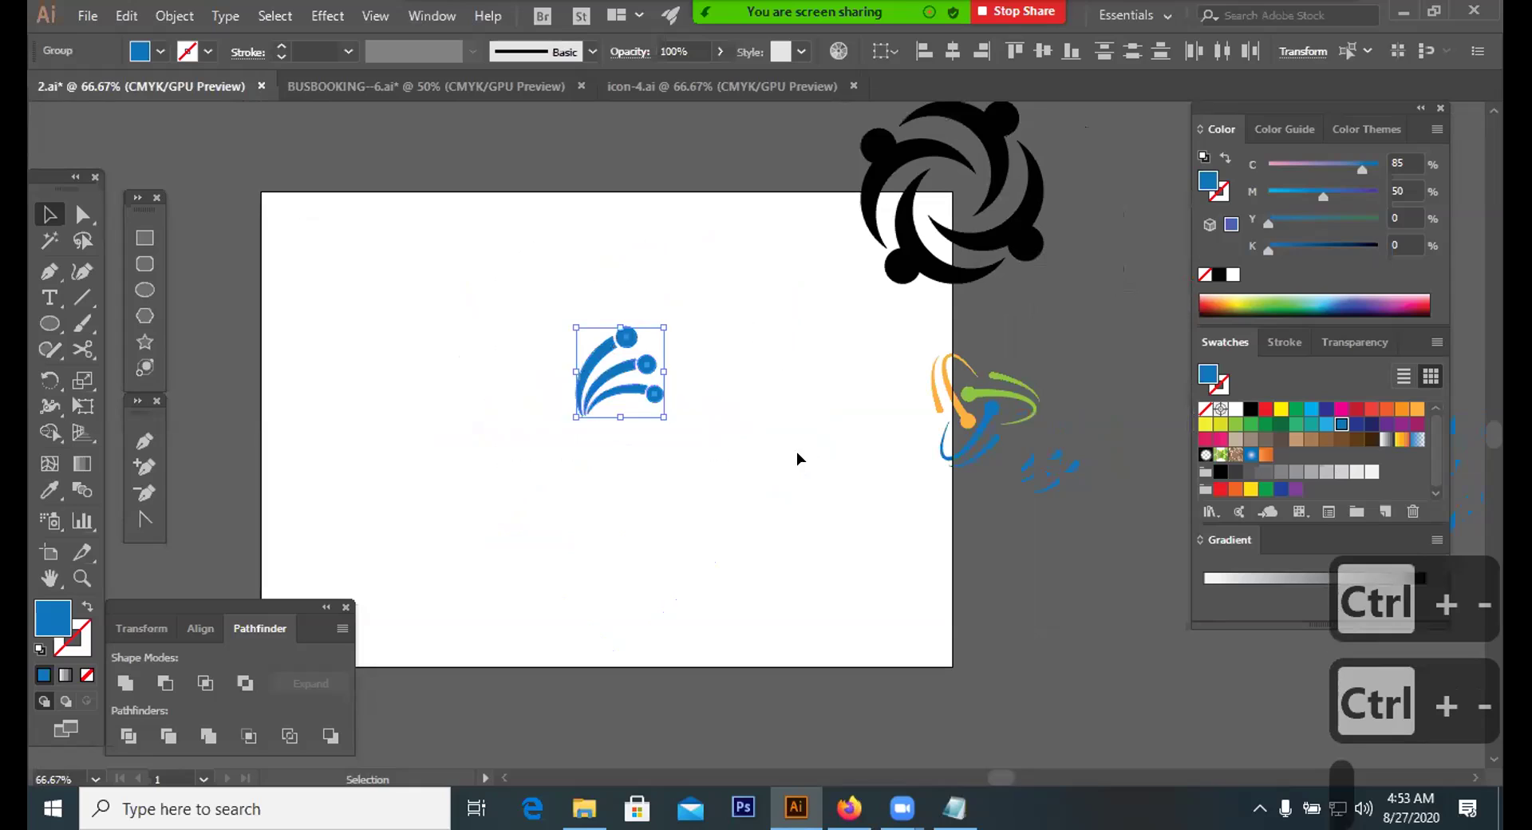
left_click(775, 369)
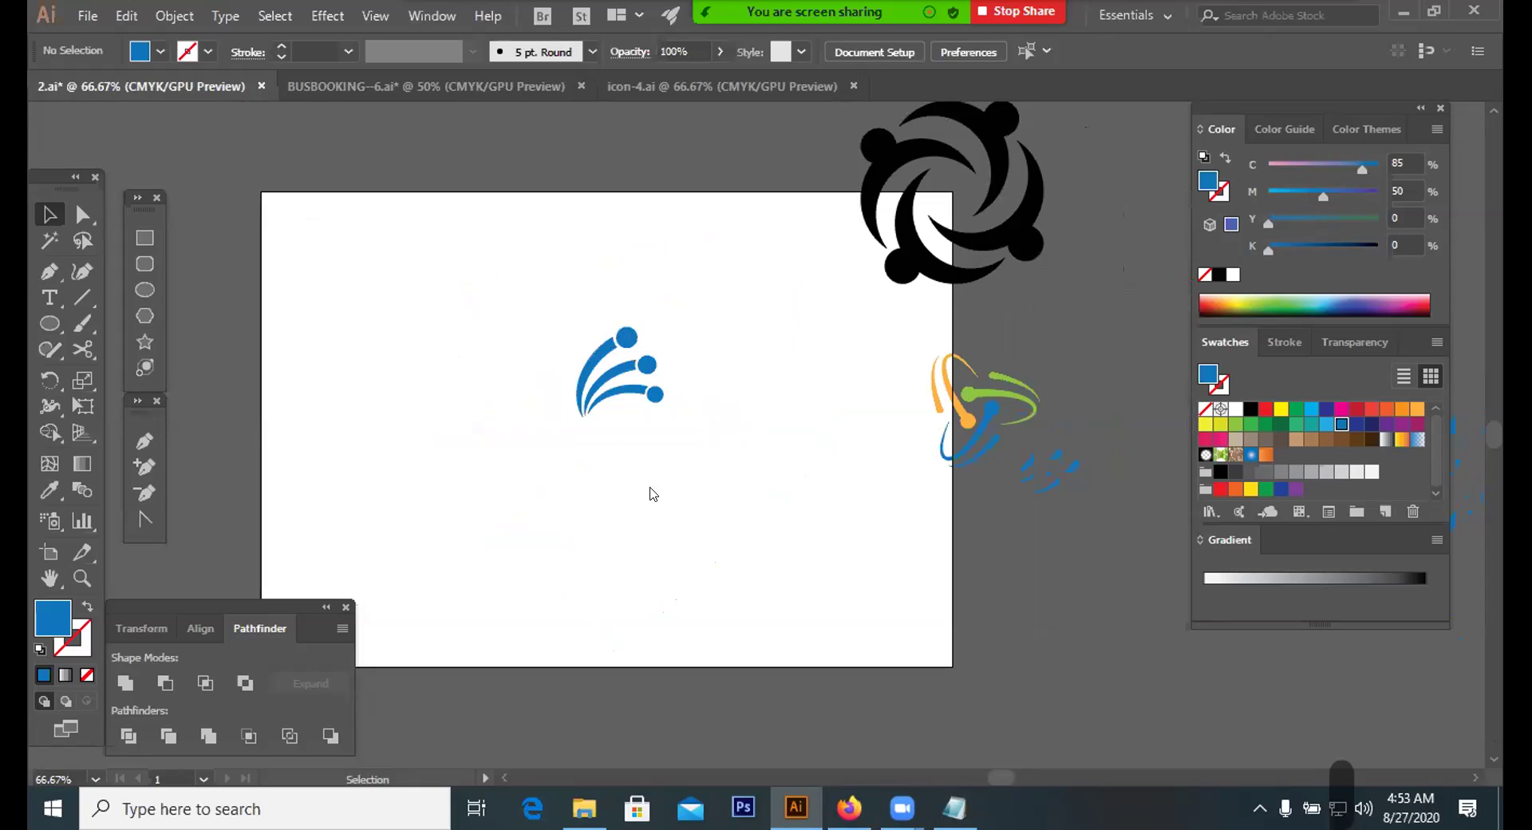
left_click_drag(496, 417, 695, 410)
left_click_drag(708, 301, 672, 413)
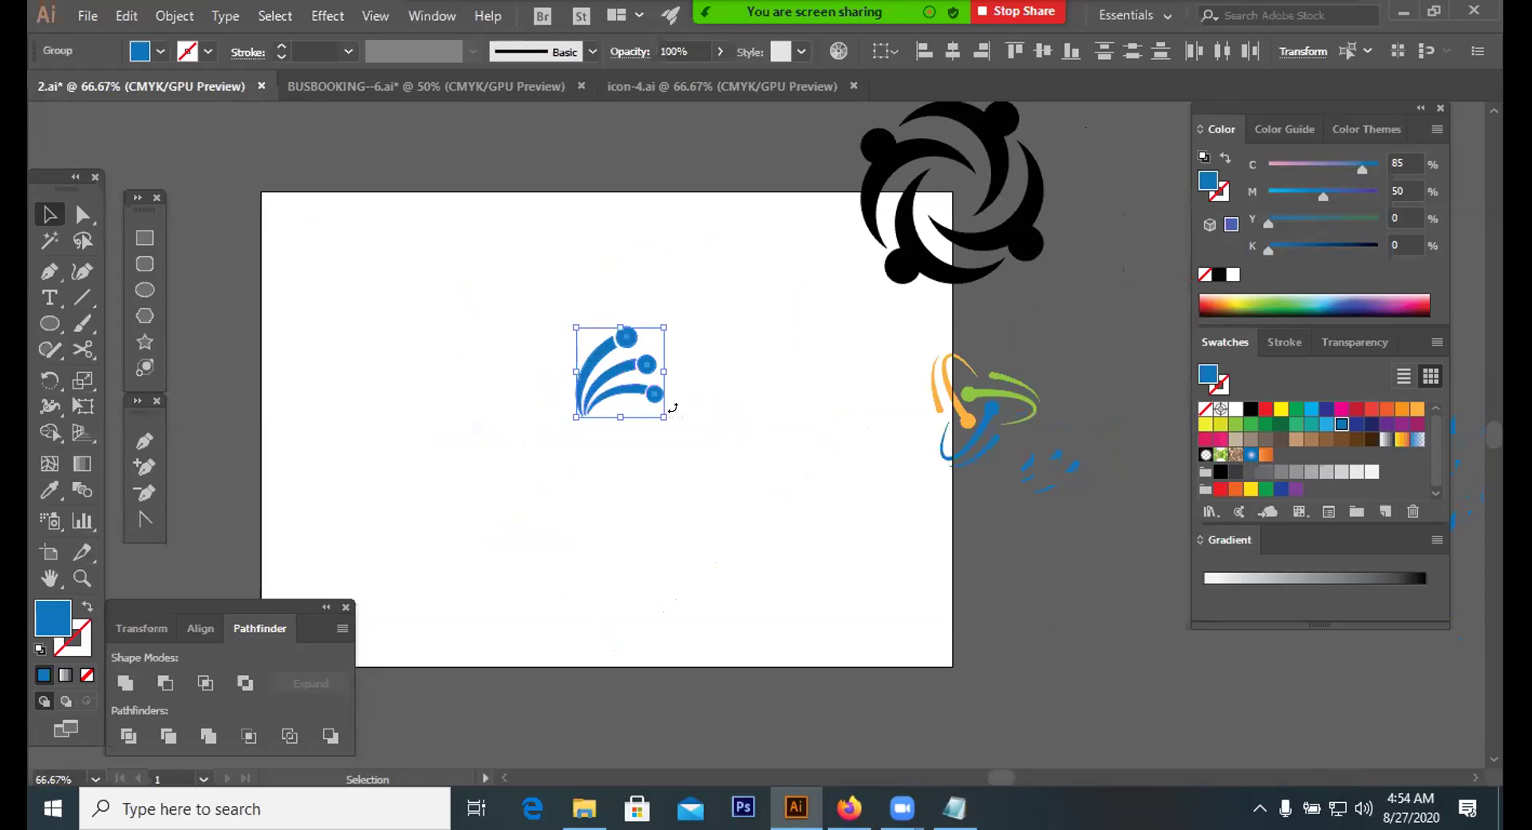
left_click(691, 511)
left_click_drag(691, 511, 662, 415)
left_click(727, 443)
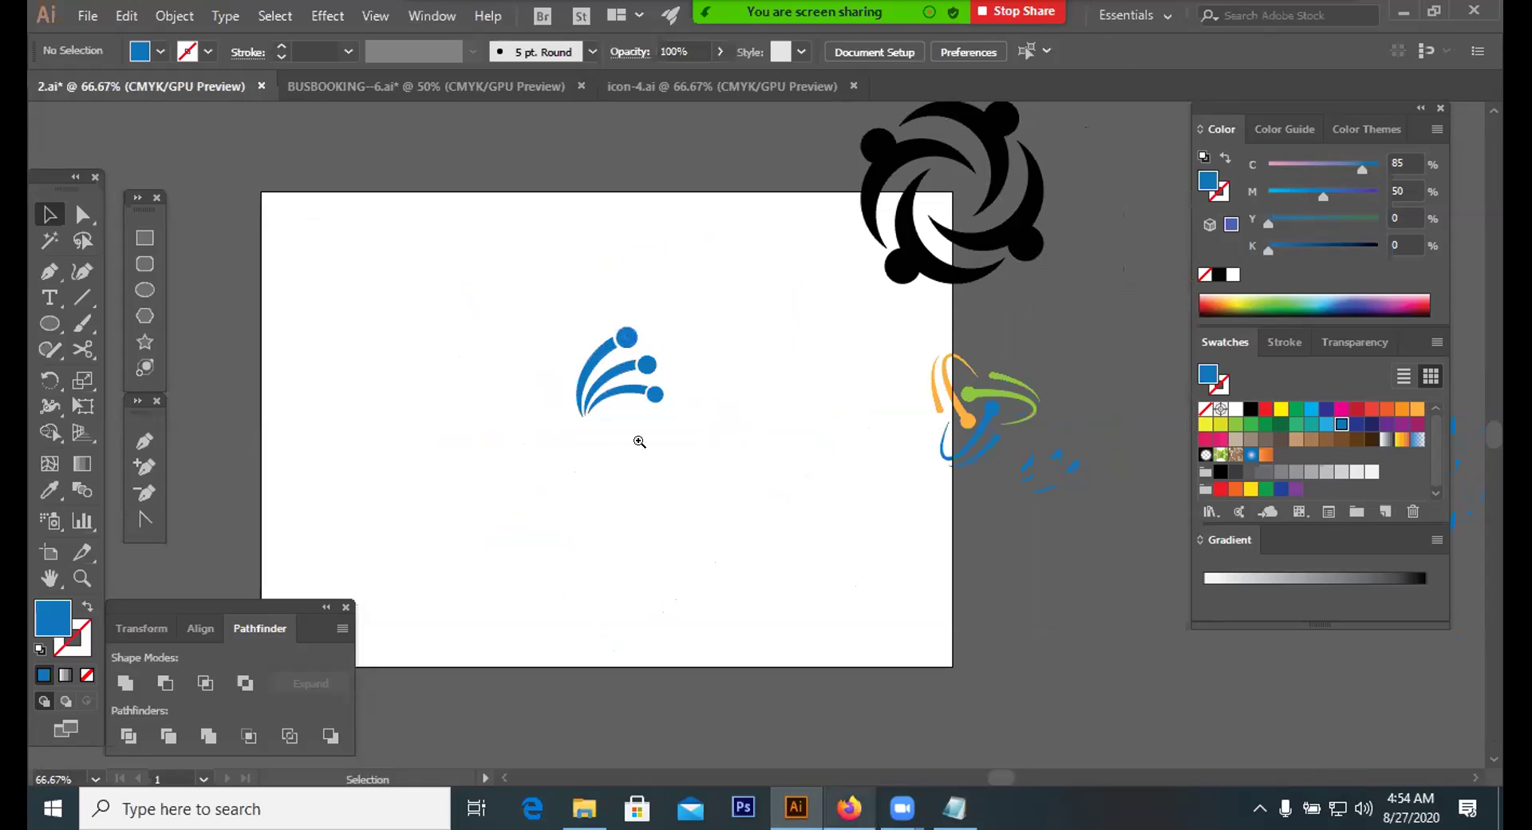
Check the reference logos on the Freelancer contest page in the browser and return to Illustrator
key("alt+Tab")
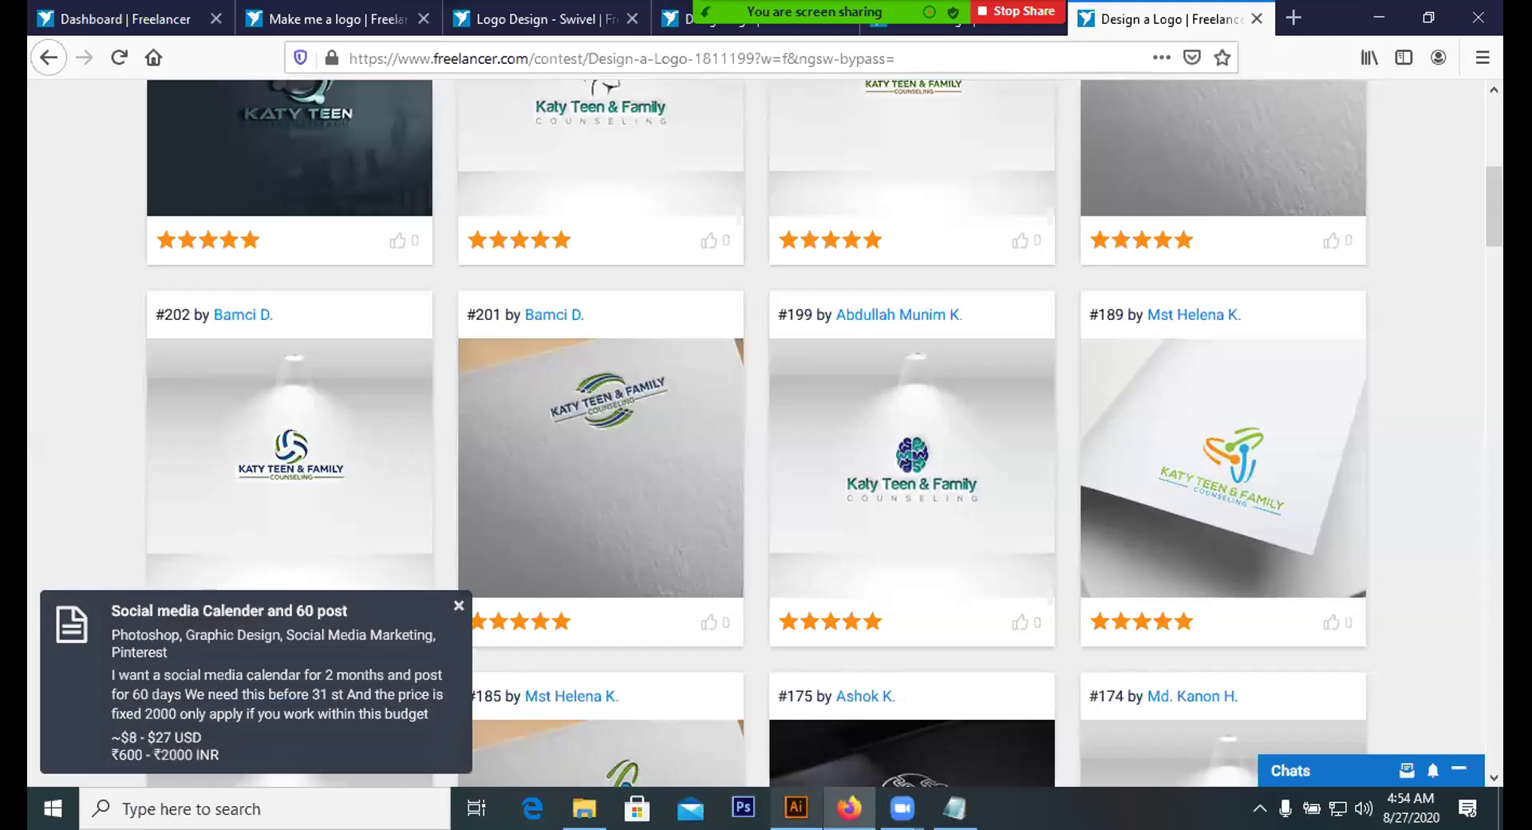
key("alt+Tab")
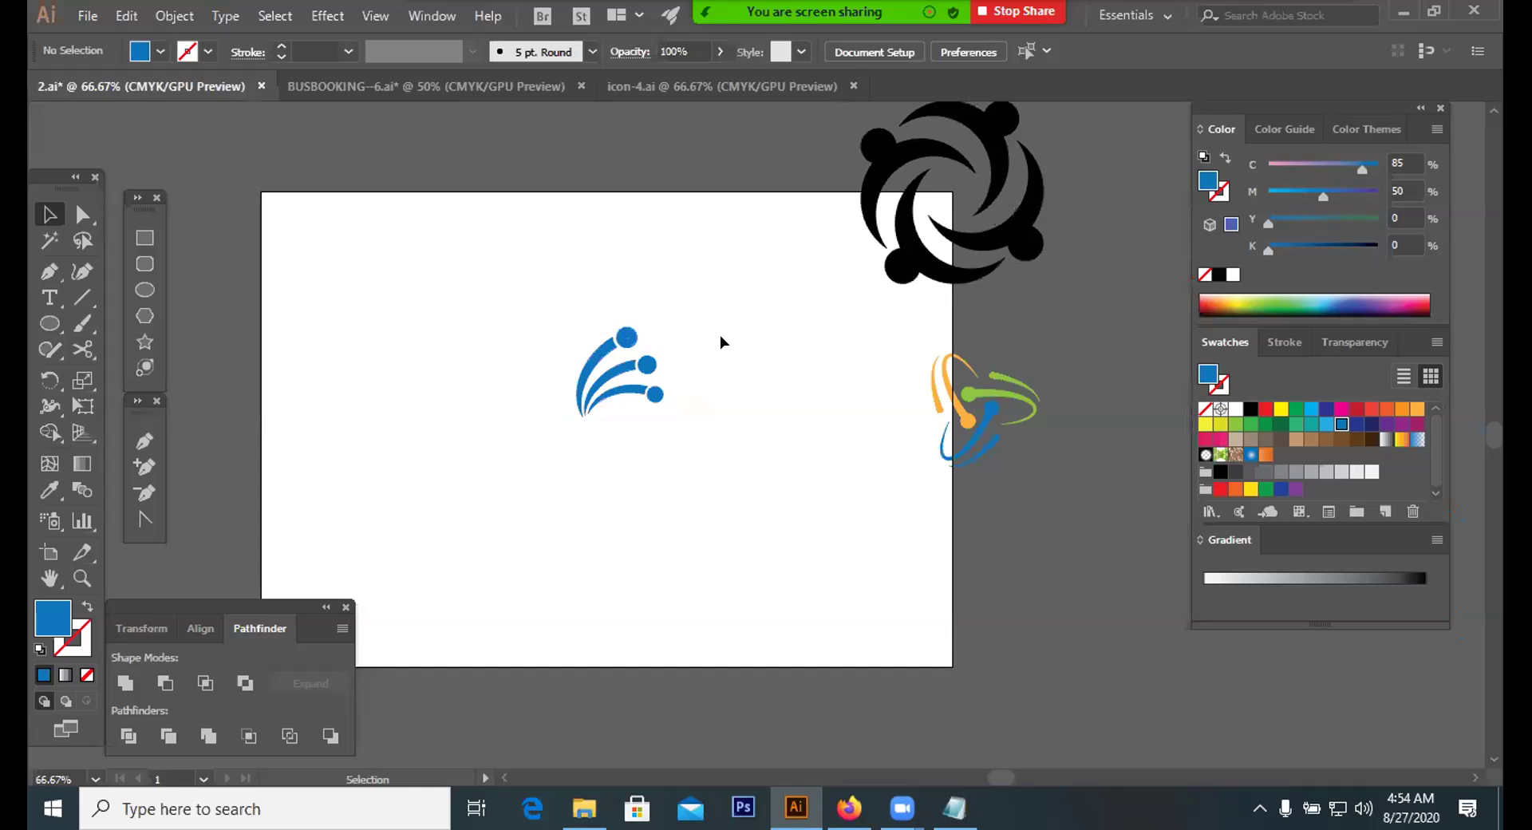
Duplicate the three-figure cluster to the lower right of the original and group the copy
left_click_drag(513, 472, 734, 321)
left_click_drag(653, 394, 745, 493)
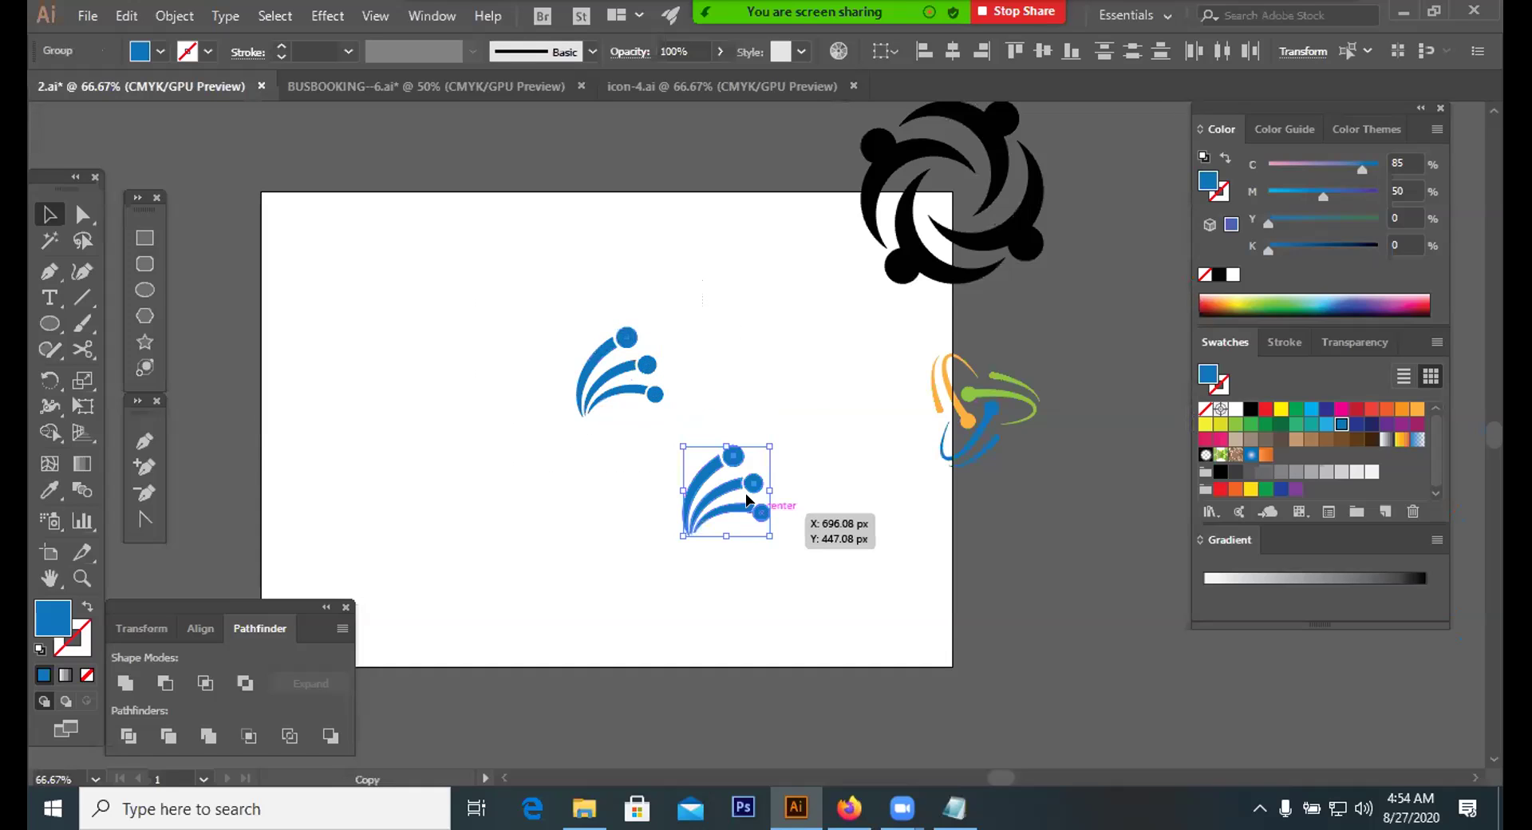
right_click(816, 338)
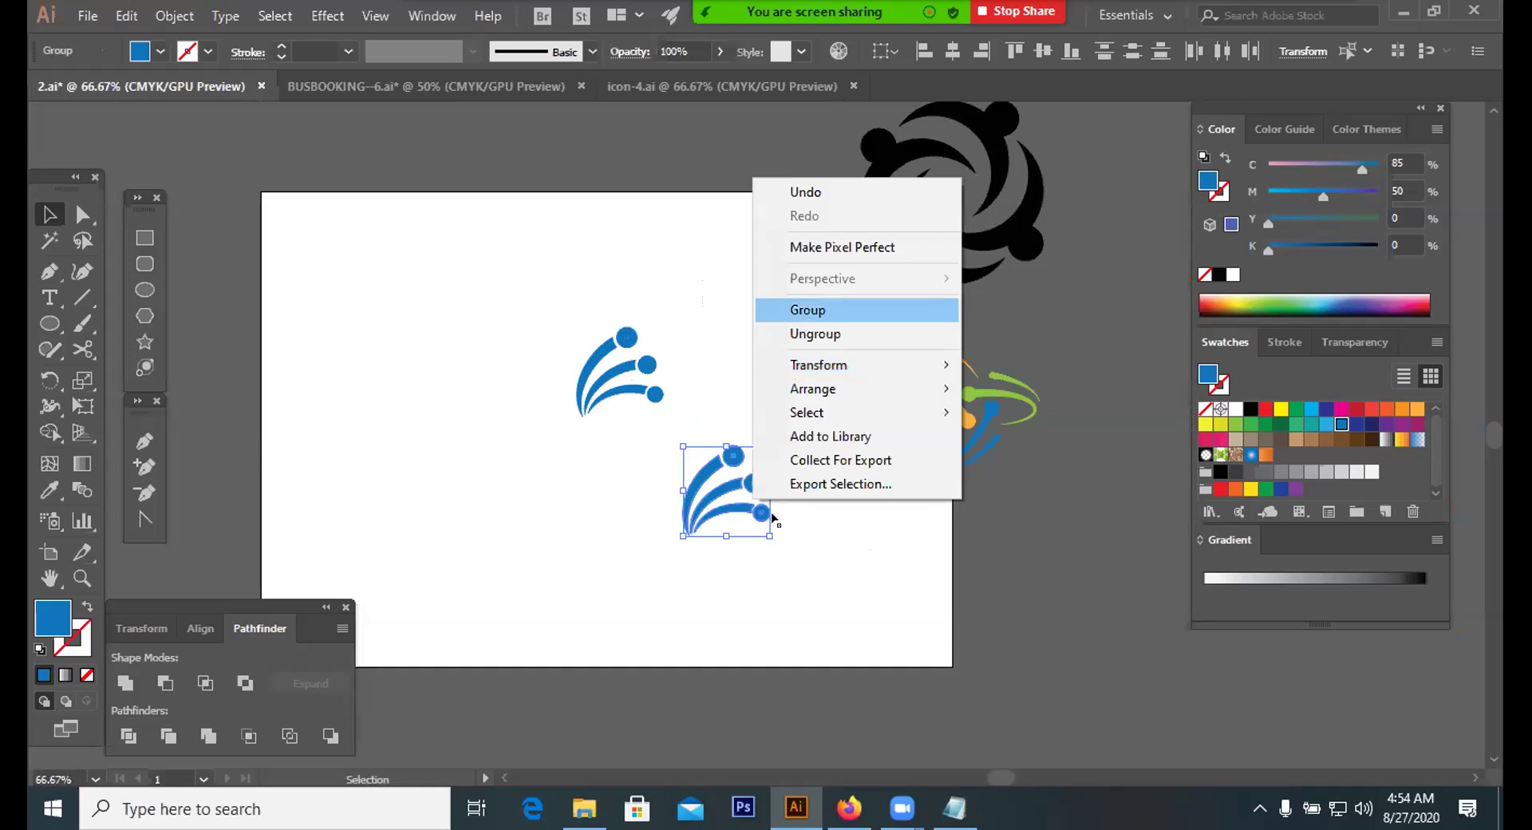
left_click(783, 460)
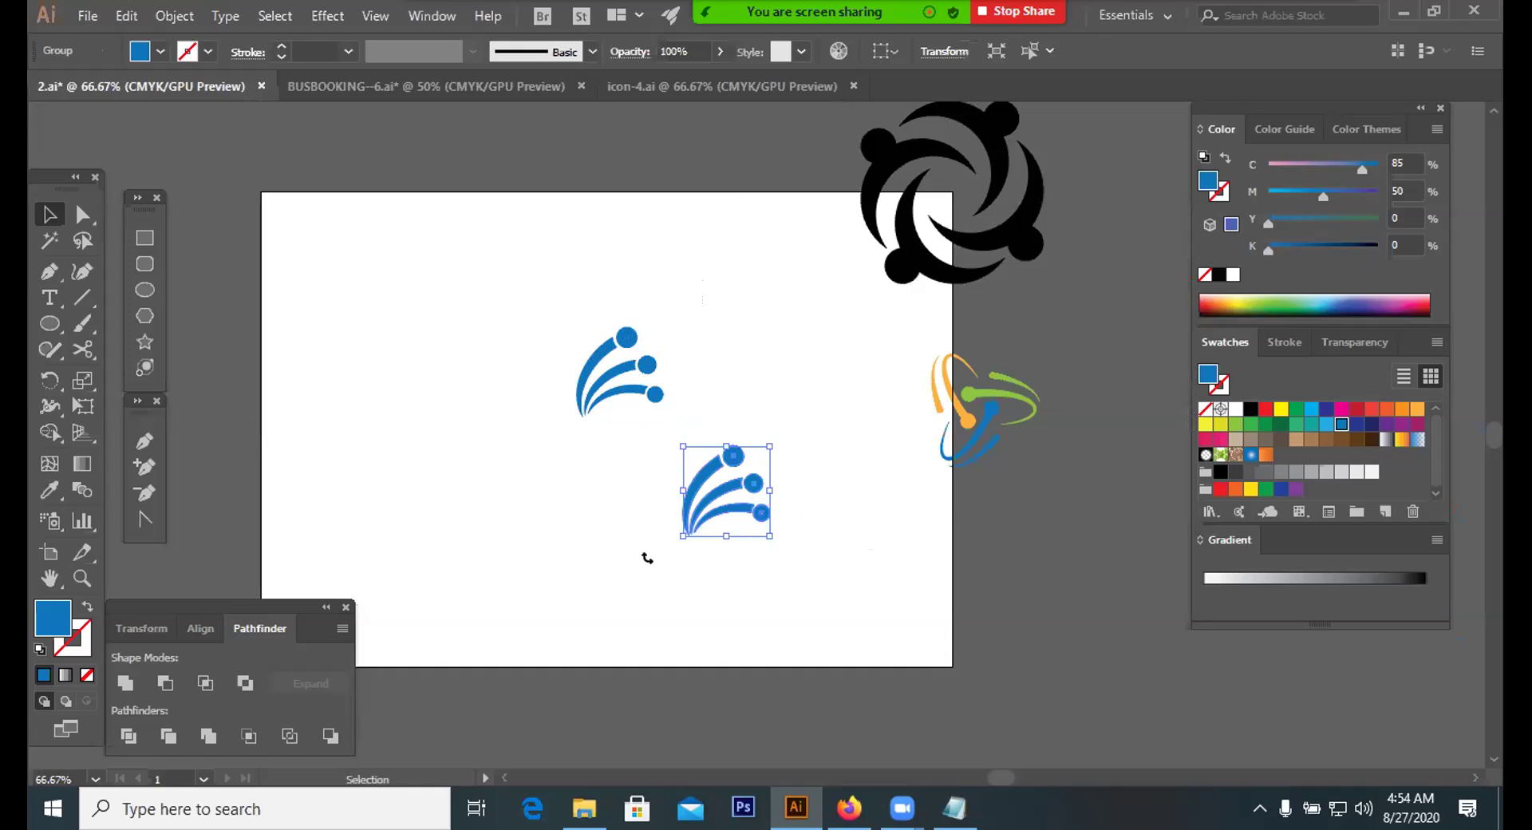
Rotate the copied cluster 180° and place it below the original so the tails interlock in the middle
left_click_drag(647, 559, 731, 515)
left_click_drag(619, 494, 622, 488)
left_click(720, 430)
left_click_drag(684, 325, 672, 520)
left_click(722, 417)
left_click_drag(632, 468, 702, 481)
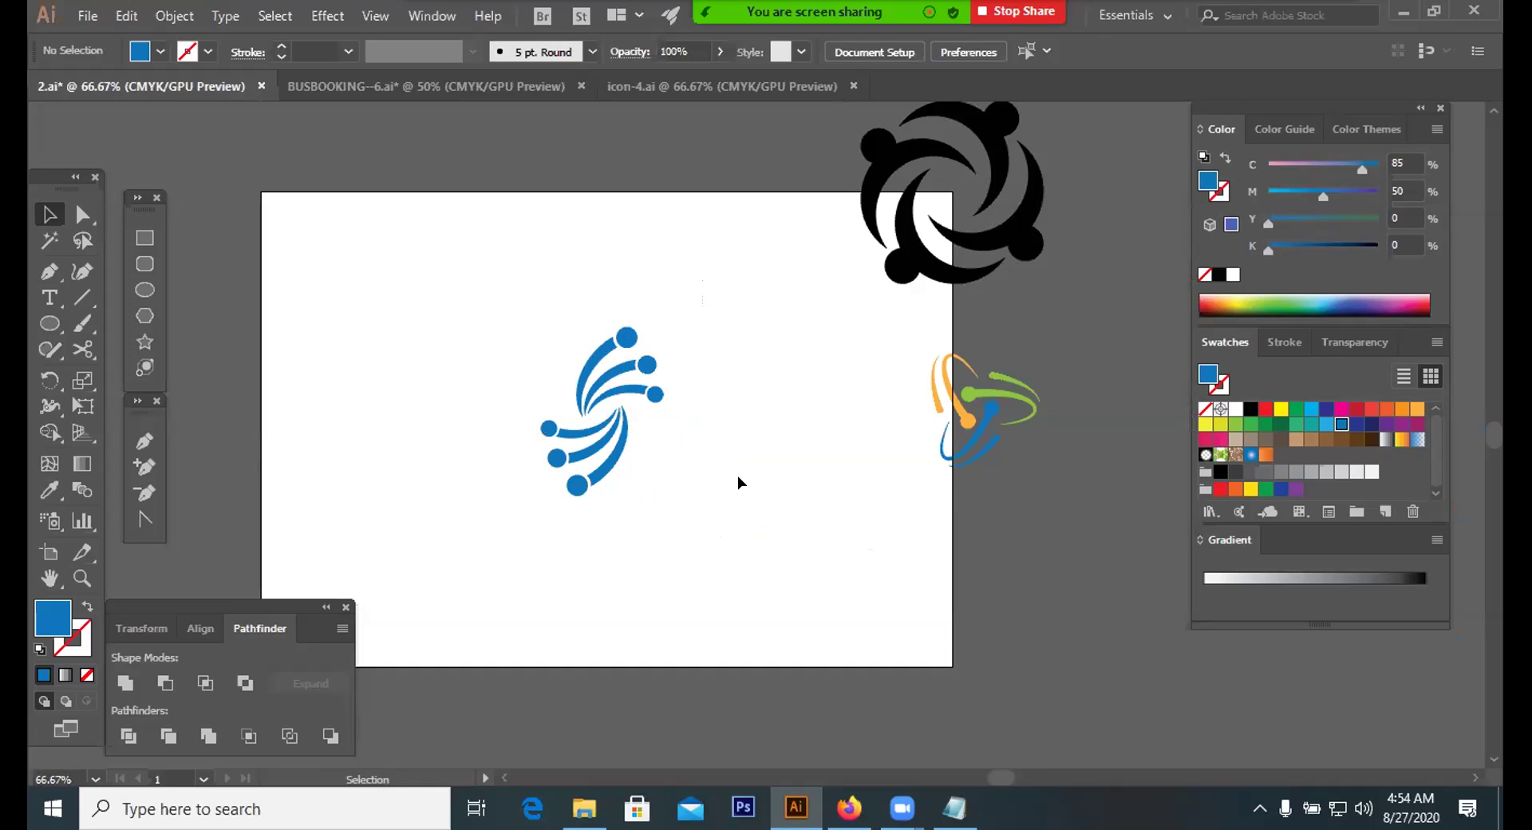
Move the lower three-figure cluster out to the left, clear of the upper cluster, and leave it selected
left_click_drag(626, 388, 508, 342)
key("ctrl+z")
left_click_drag(577, 467, 379, 455)
left_click(449, 452)
left_click(403, 439)
Try making two copies of the left cluster, each rotated 120° further around a point above its tails
left_click(50, 379)
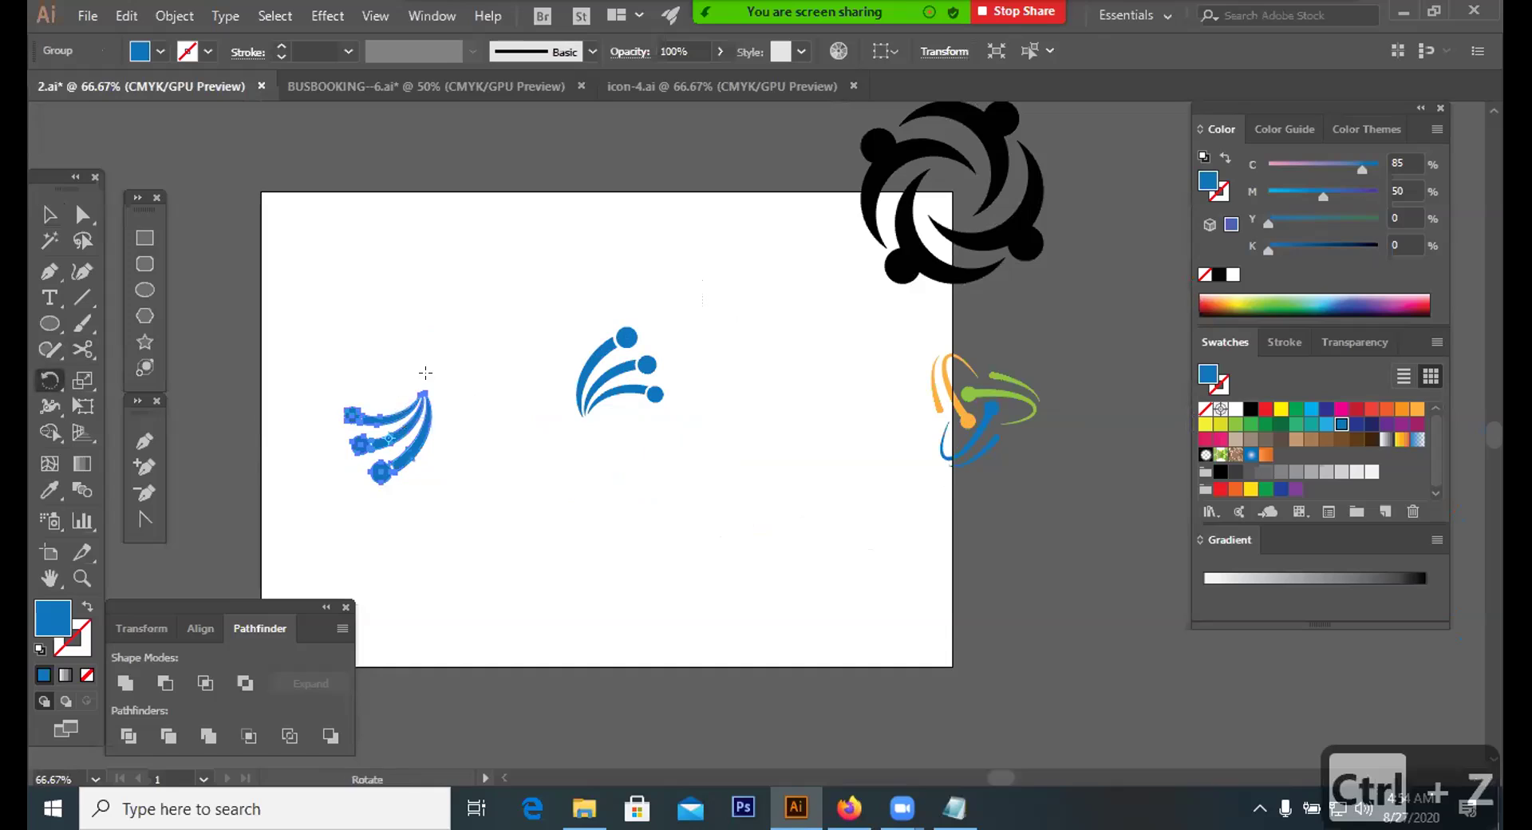
left_click(401, 370, "alt")
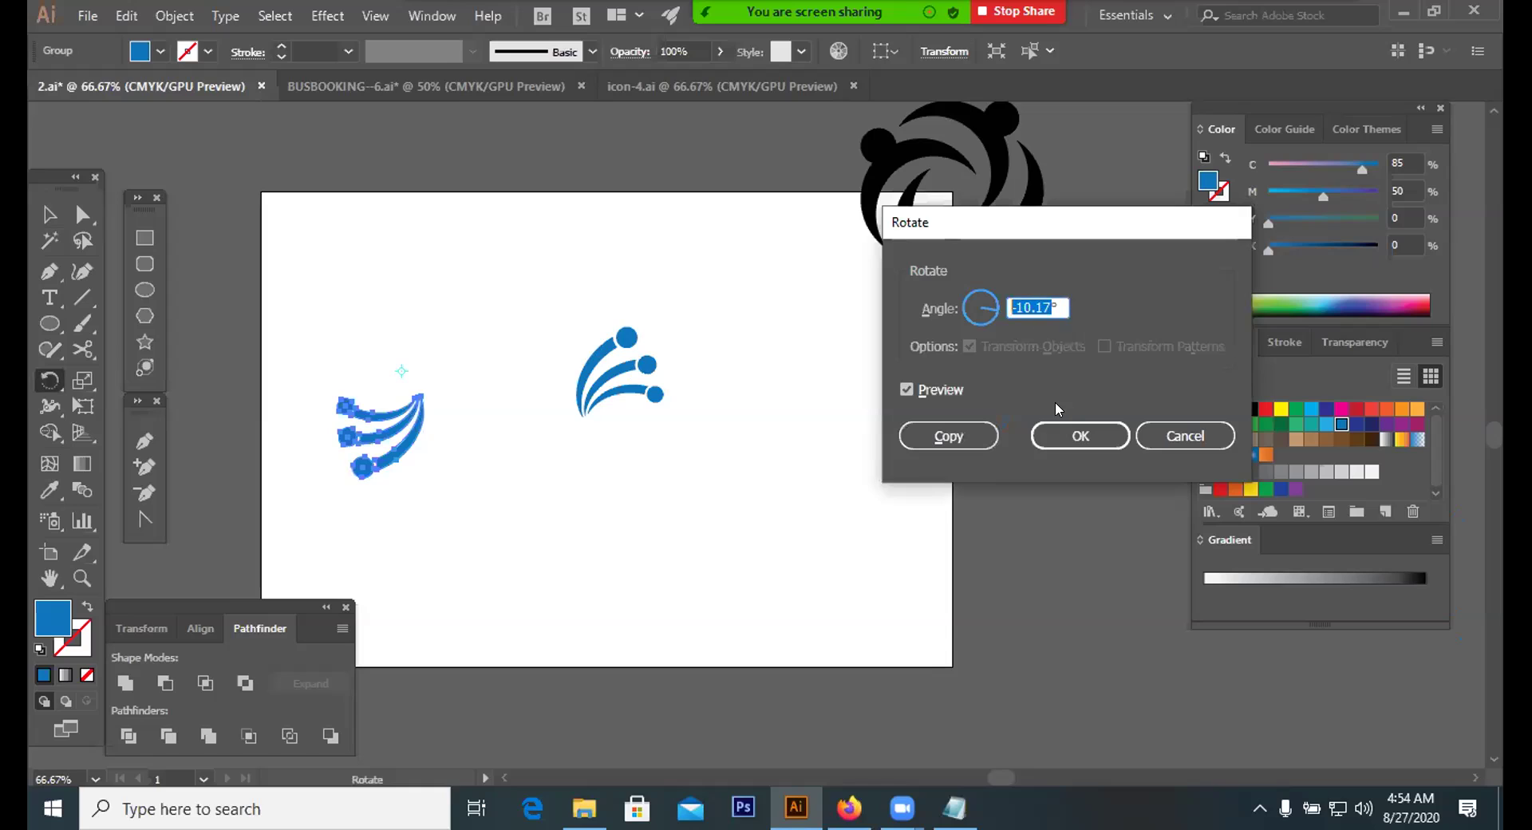
type("`2")
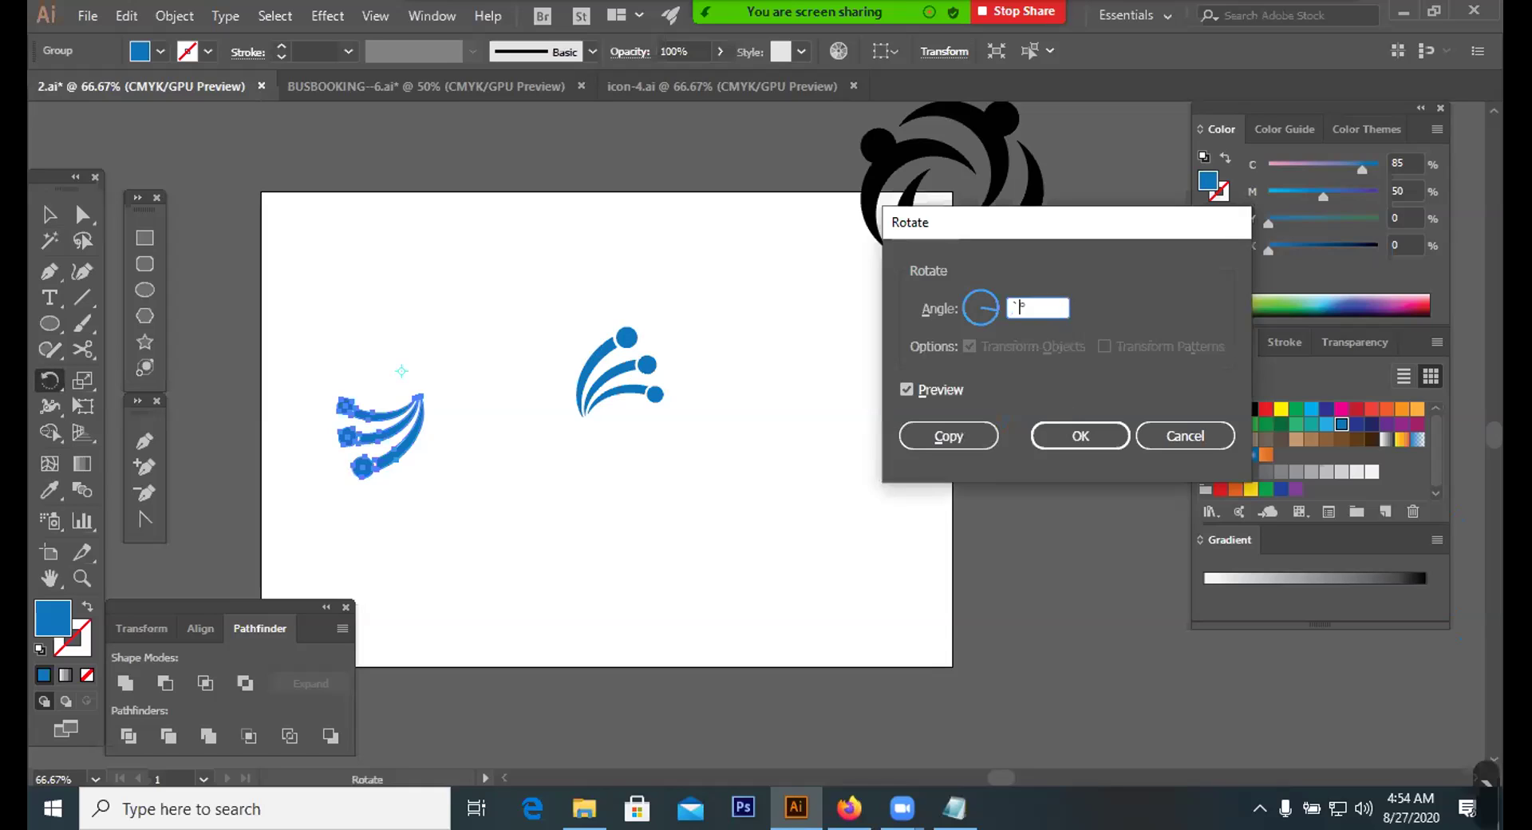
key("BackSpace")
key("BackSpace")
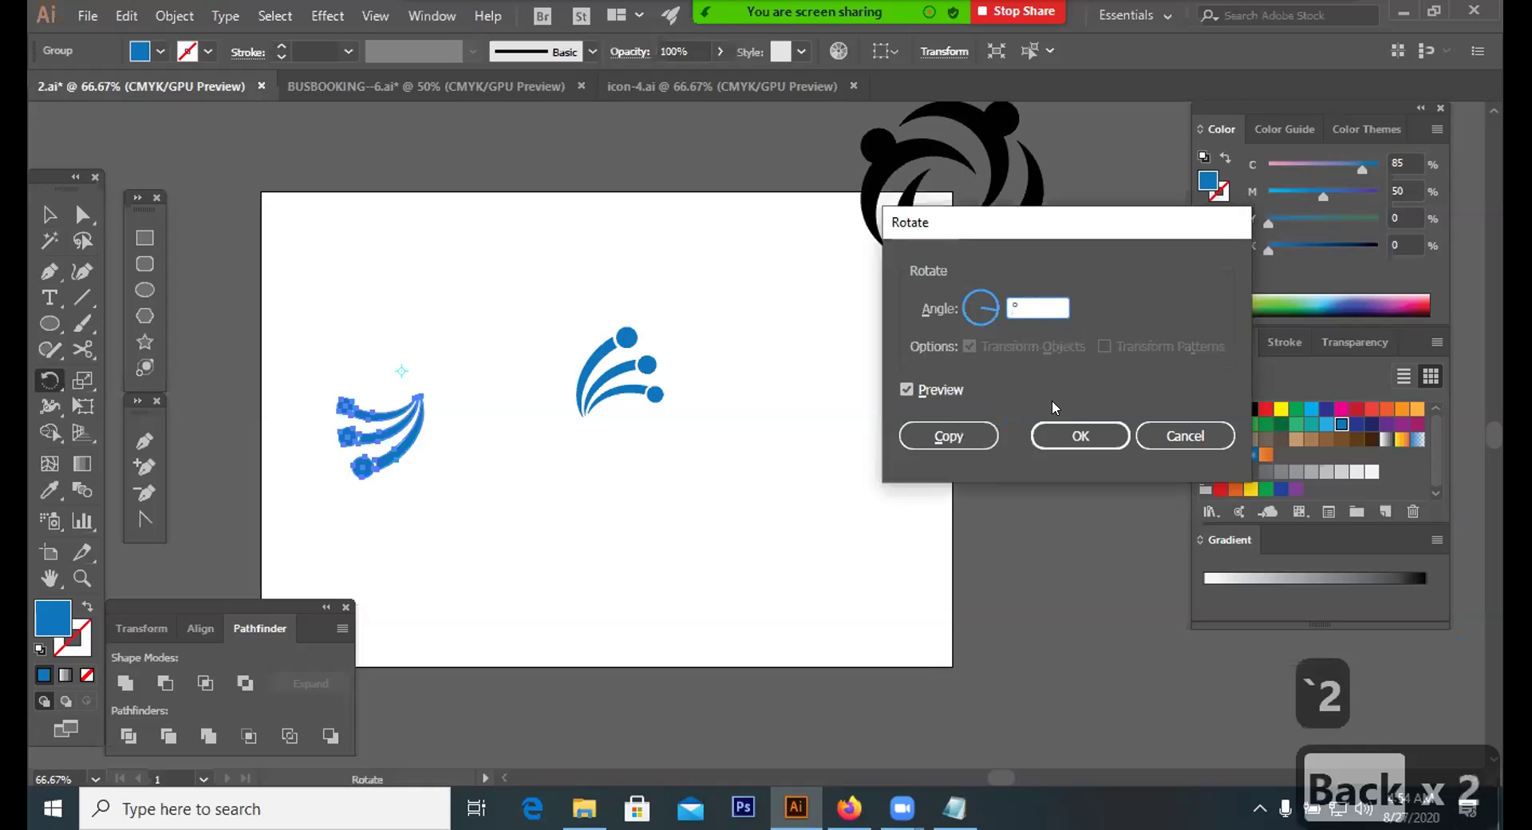
type("120")
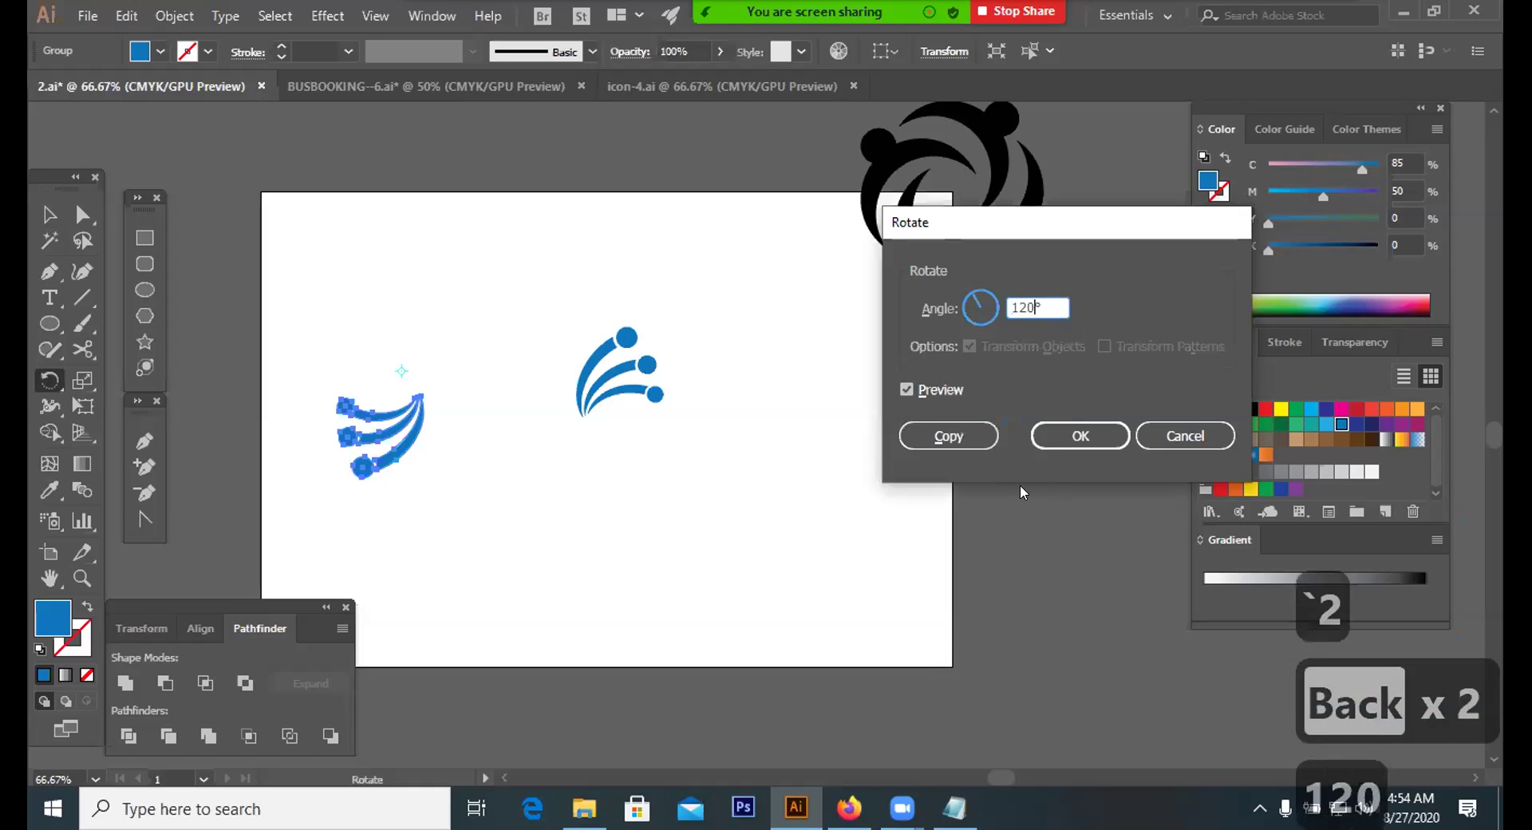
left_click(951, 438)
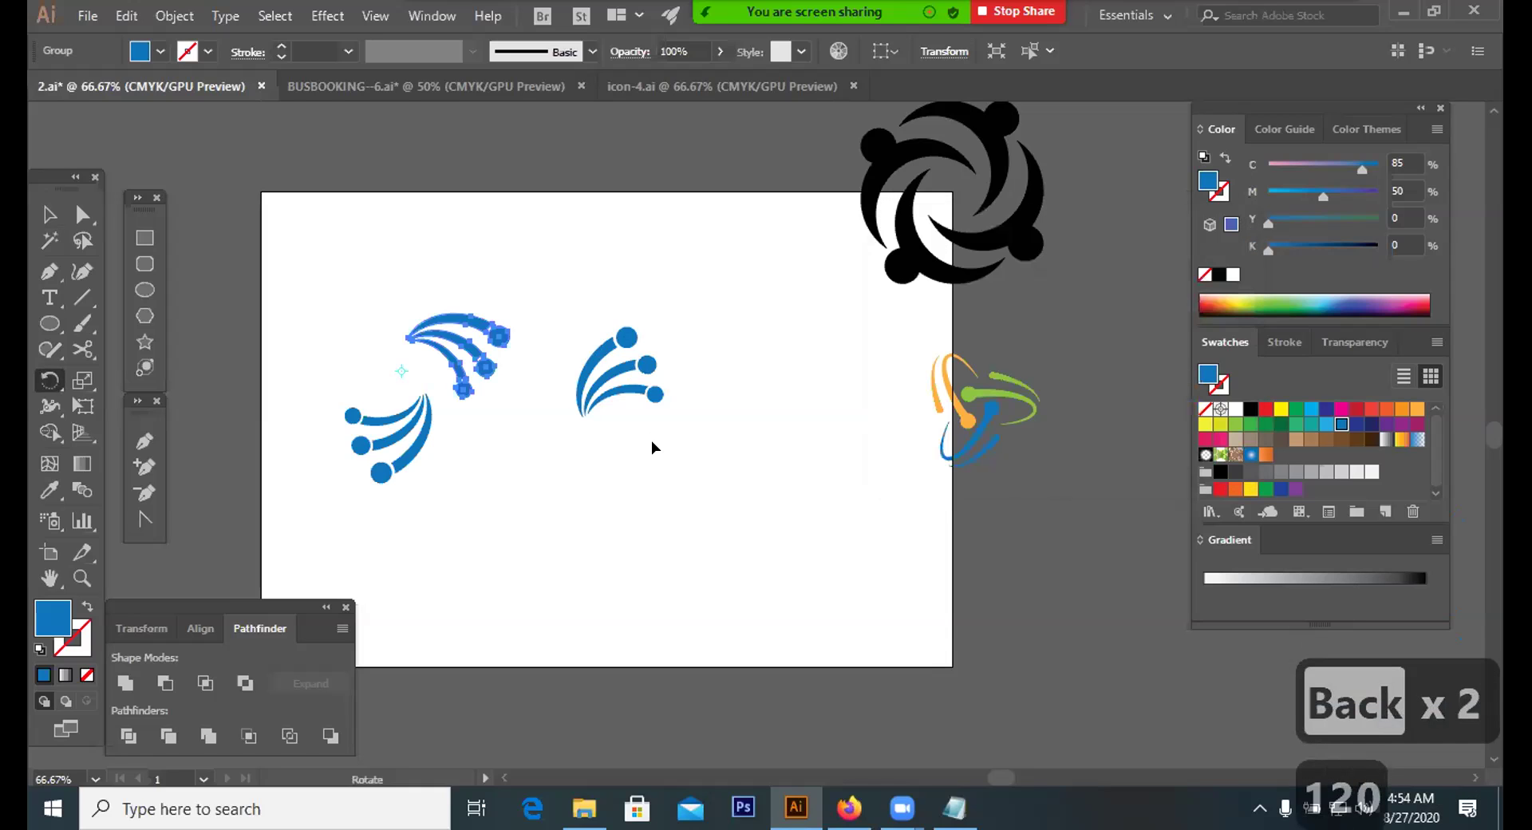
key("ctrl+d")
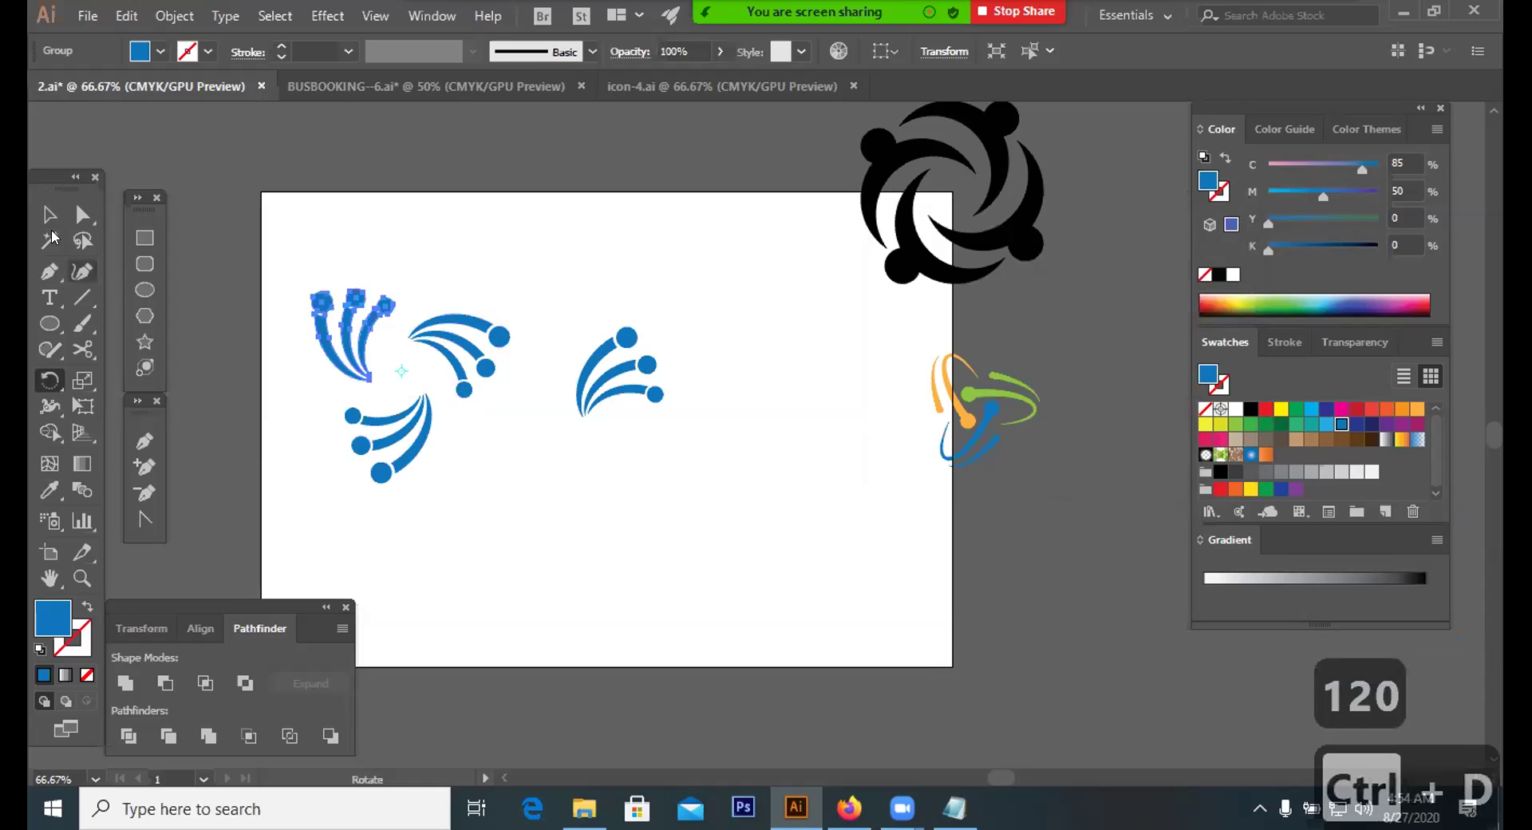
Shrink the three-cluster emblem as a size test and undo both the scaling and the rotated copies
left_click(556, 552, "ctrl")
left_click(342, 356)
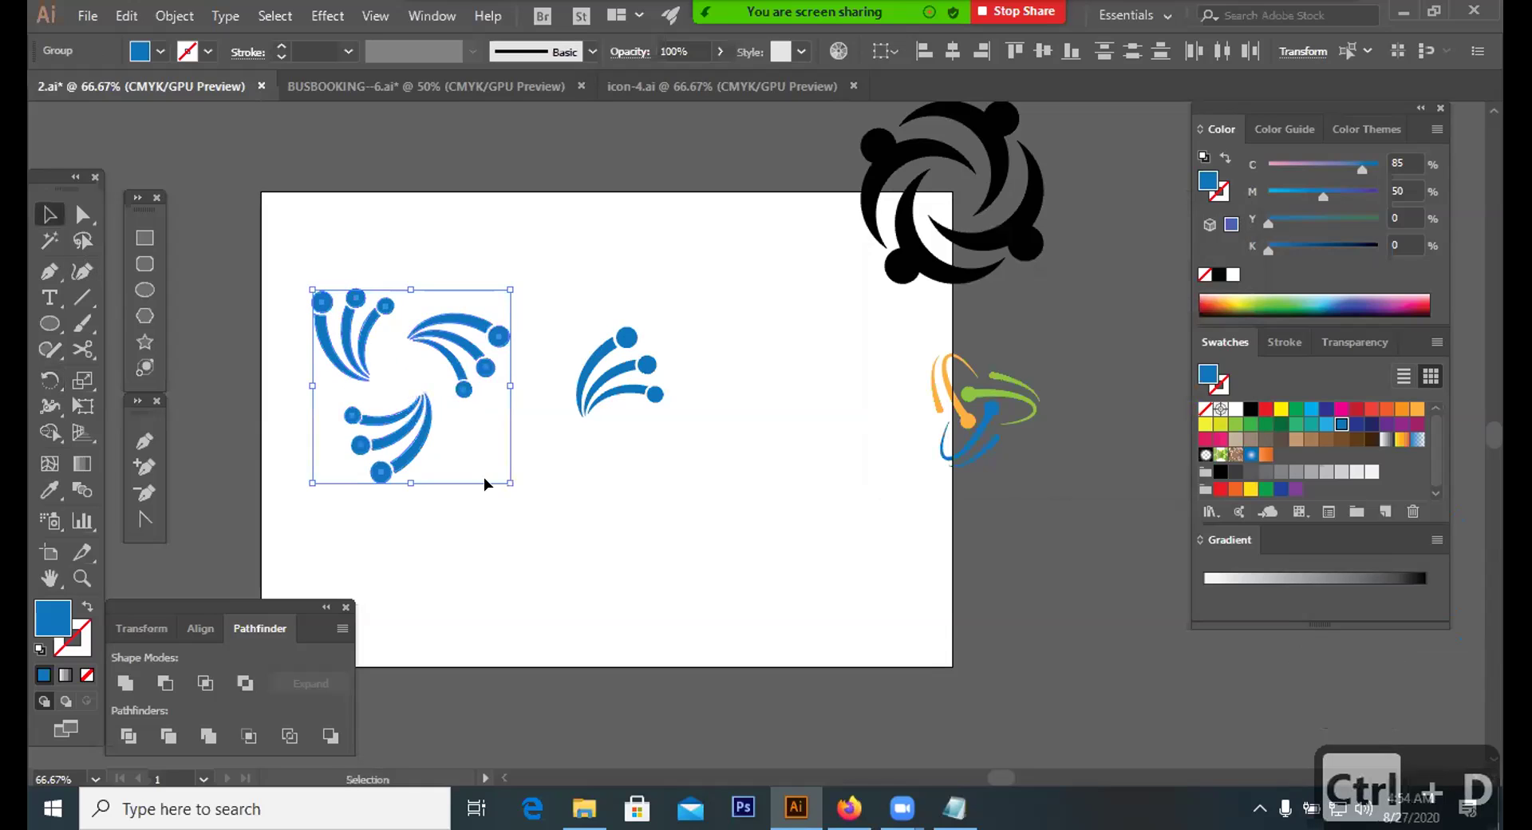
left_click_drag(508, 482, 432, 414)
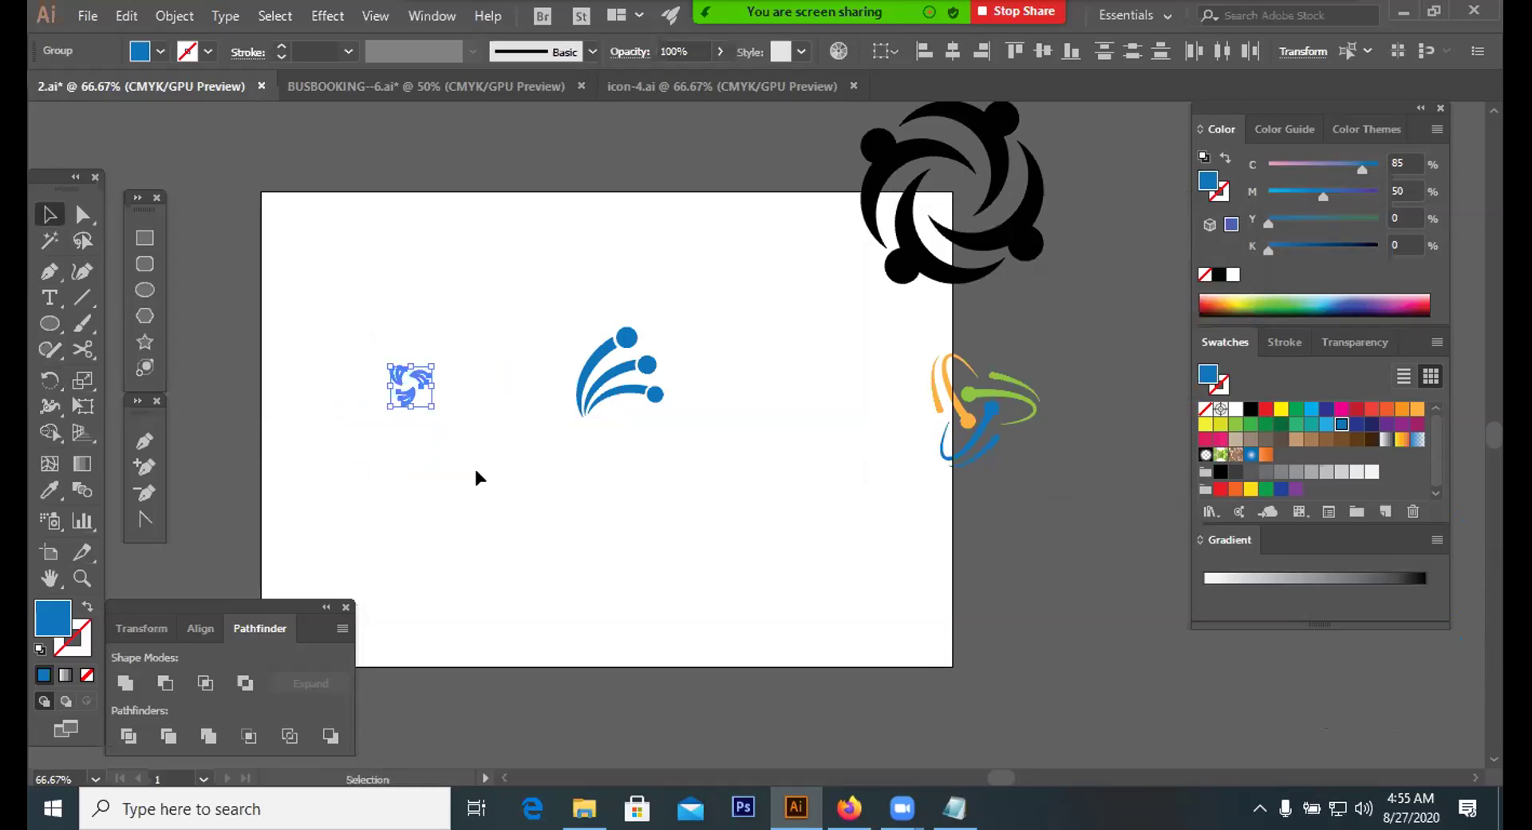
left_click(474, 466)
key("ctrl+z")
key("ctrl+z")
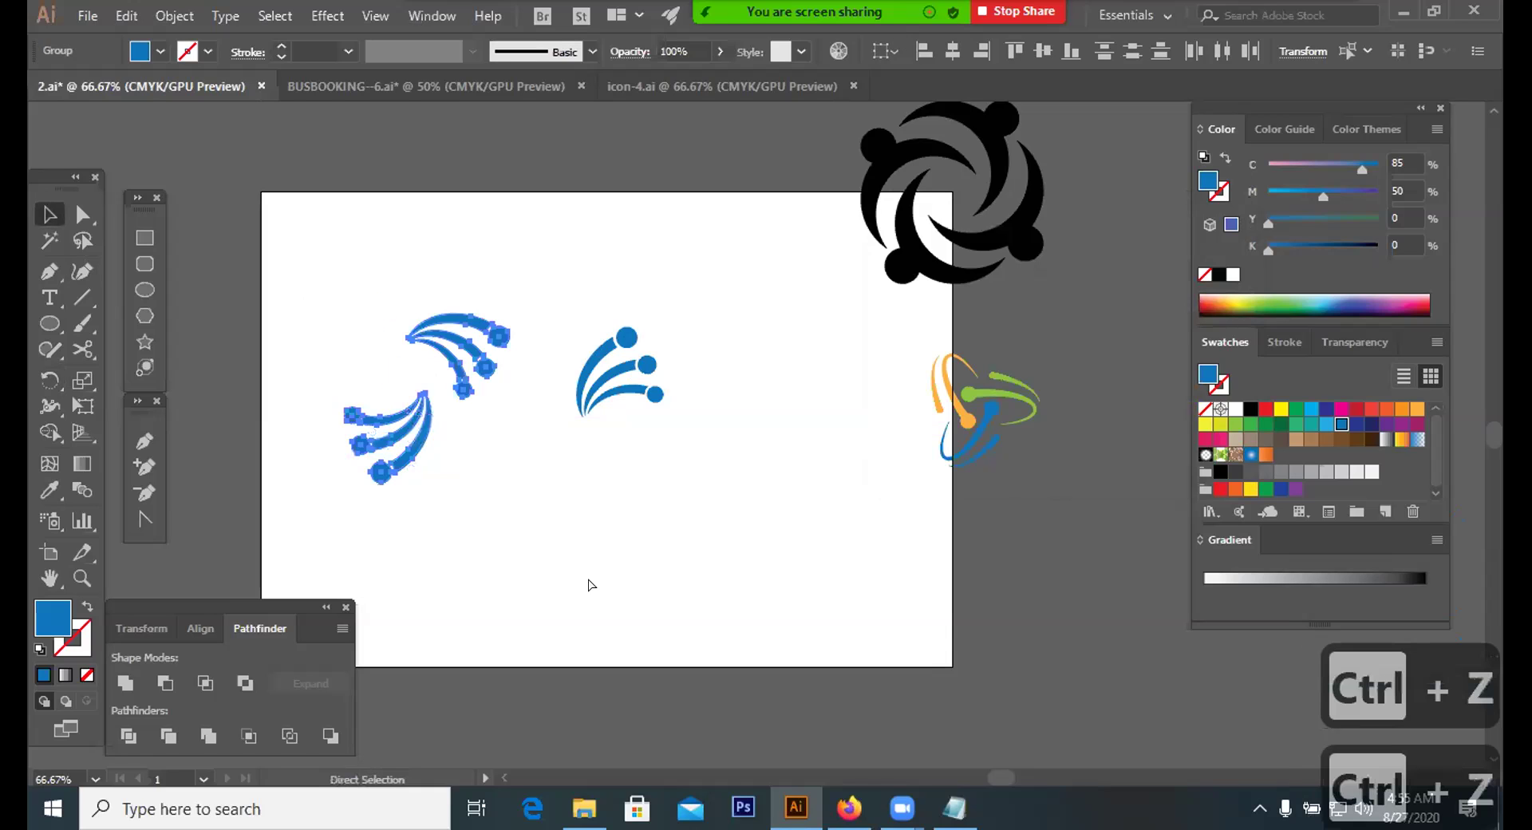
key("ctrl+z")
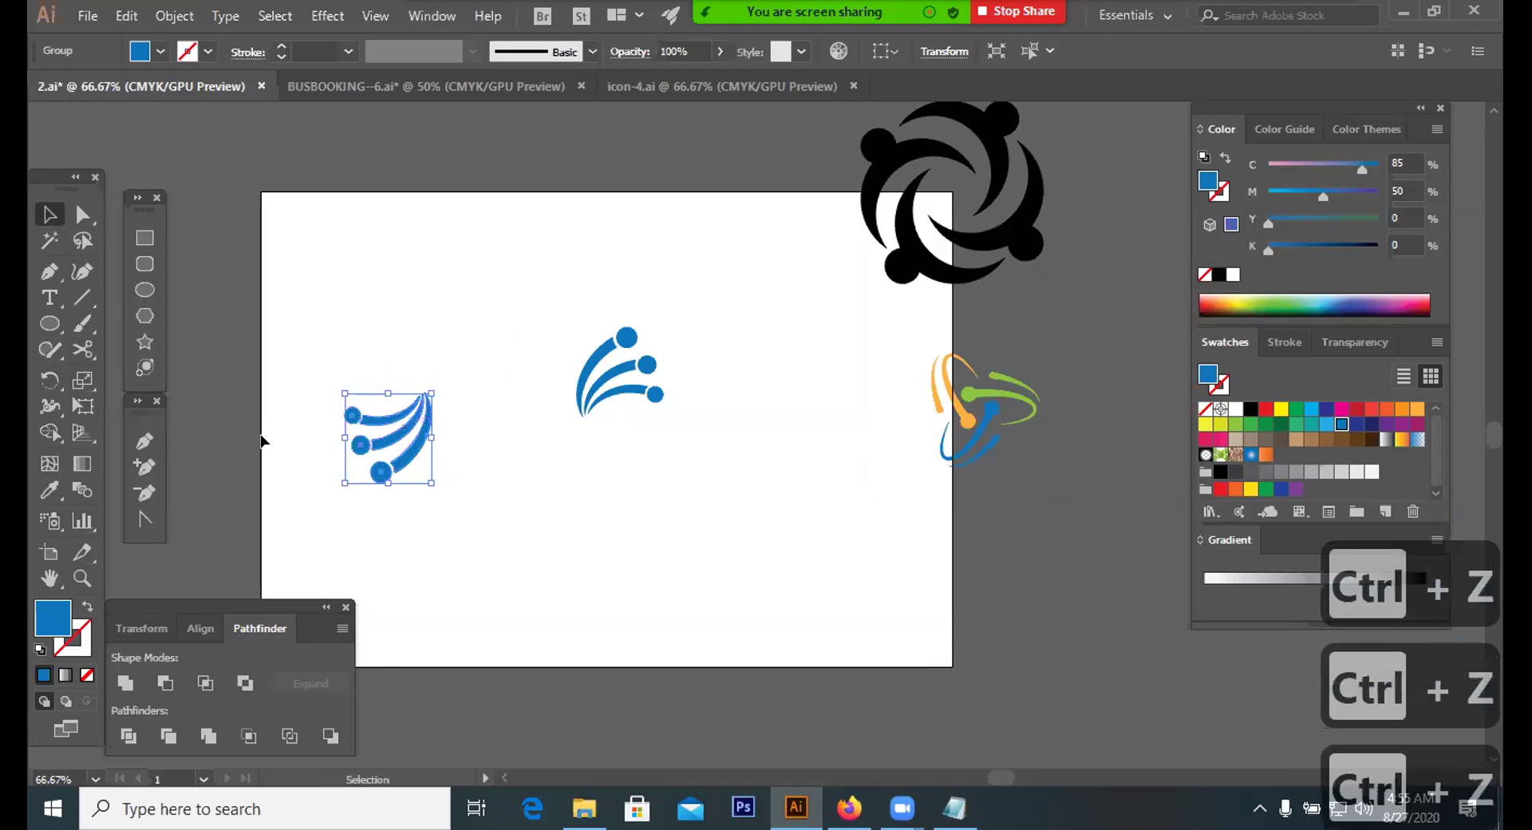
Try the 120° rotated copies around a slightly lower centre point and undo them
left_click(63, 381)
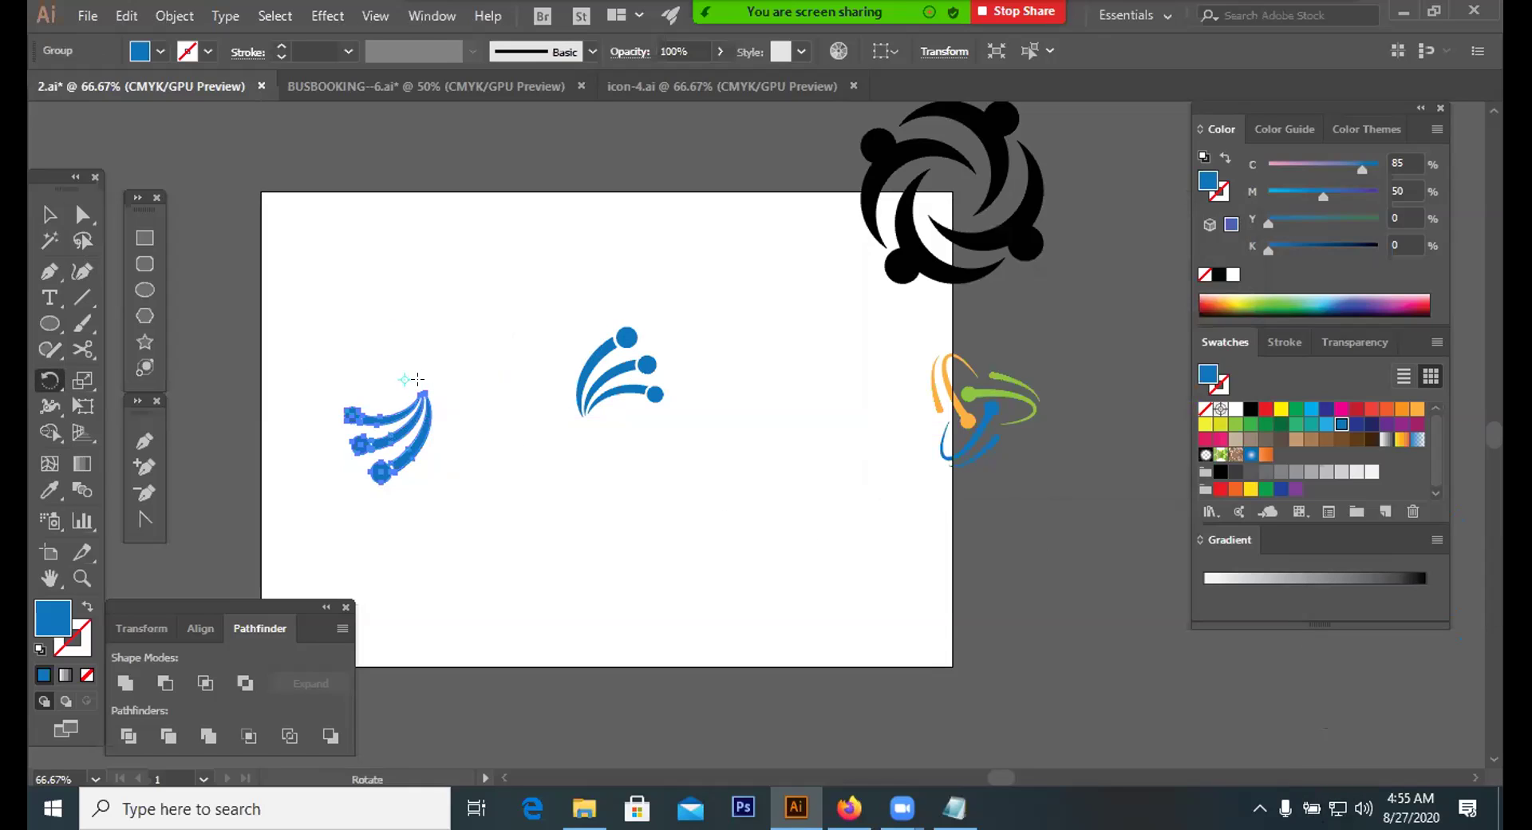
left_click(402, 375, "alt")
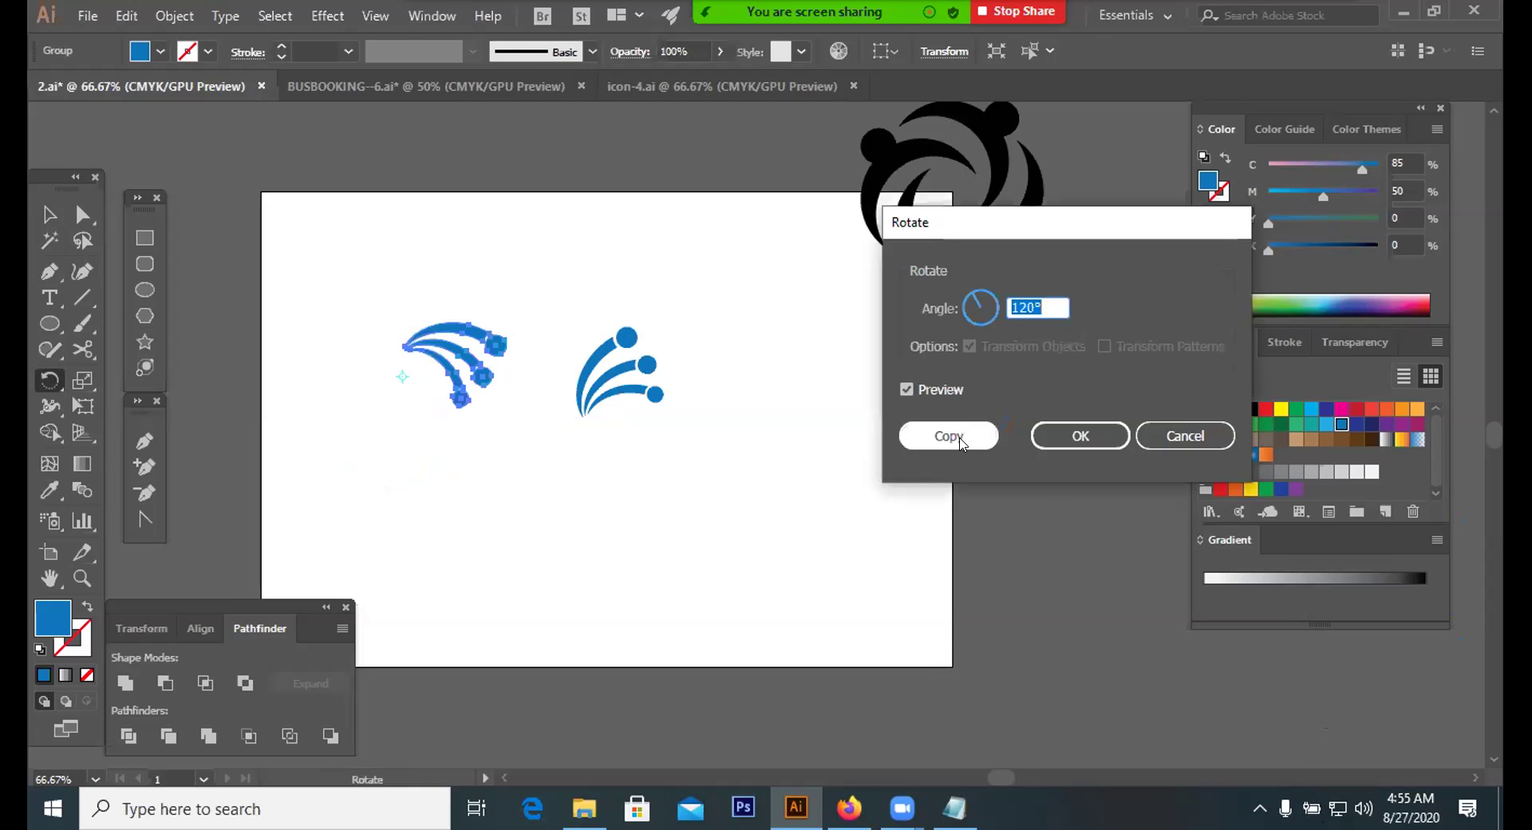
left_click(960, 441)
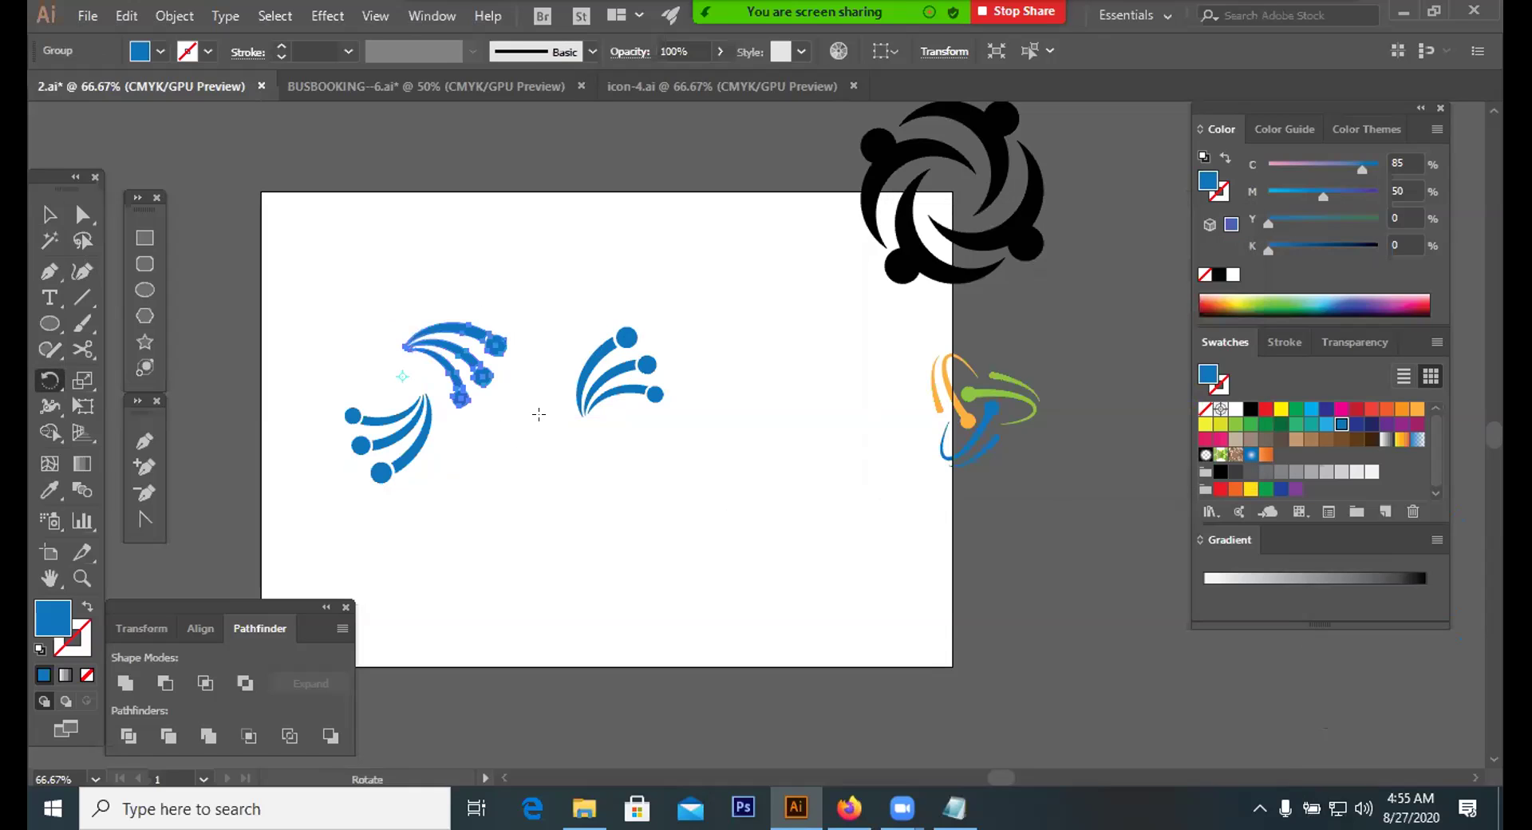
key("ctrl")
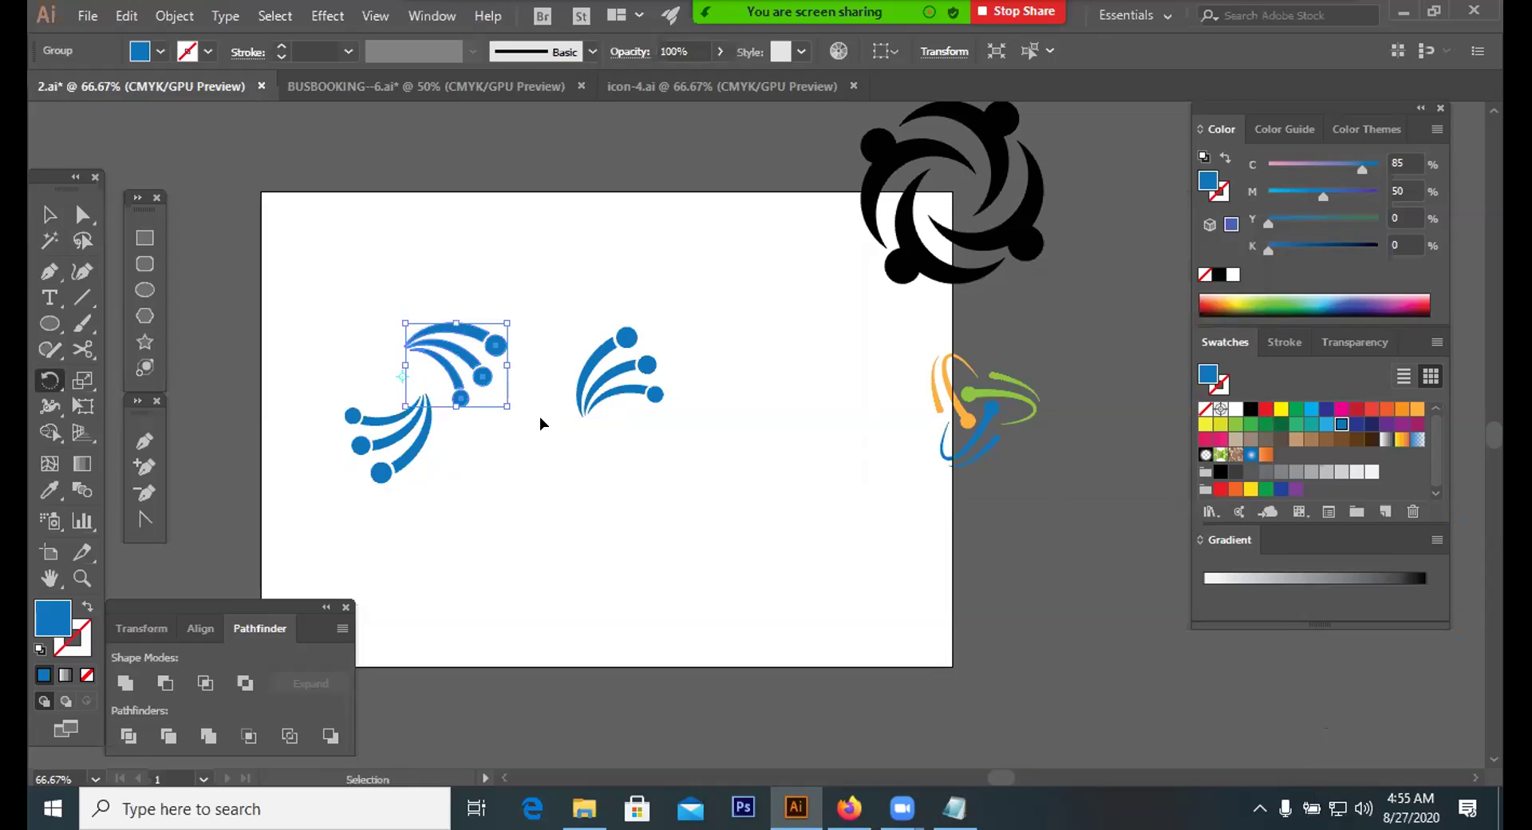
key("ctrl+d")
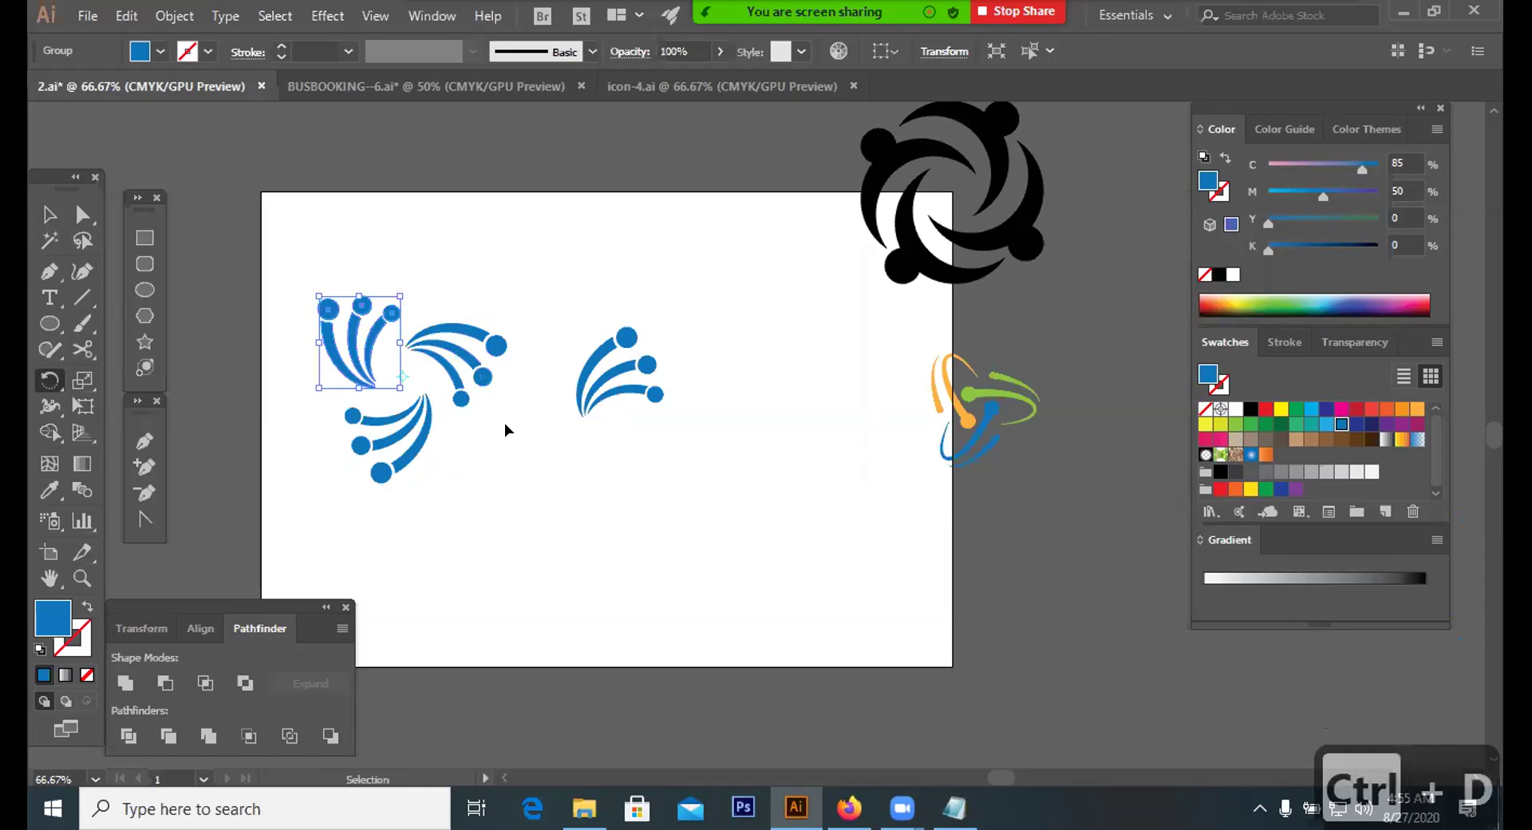
key("ctrl+z")
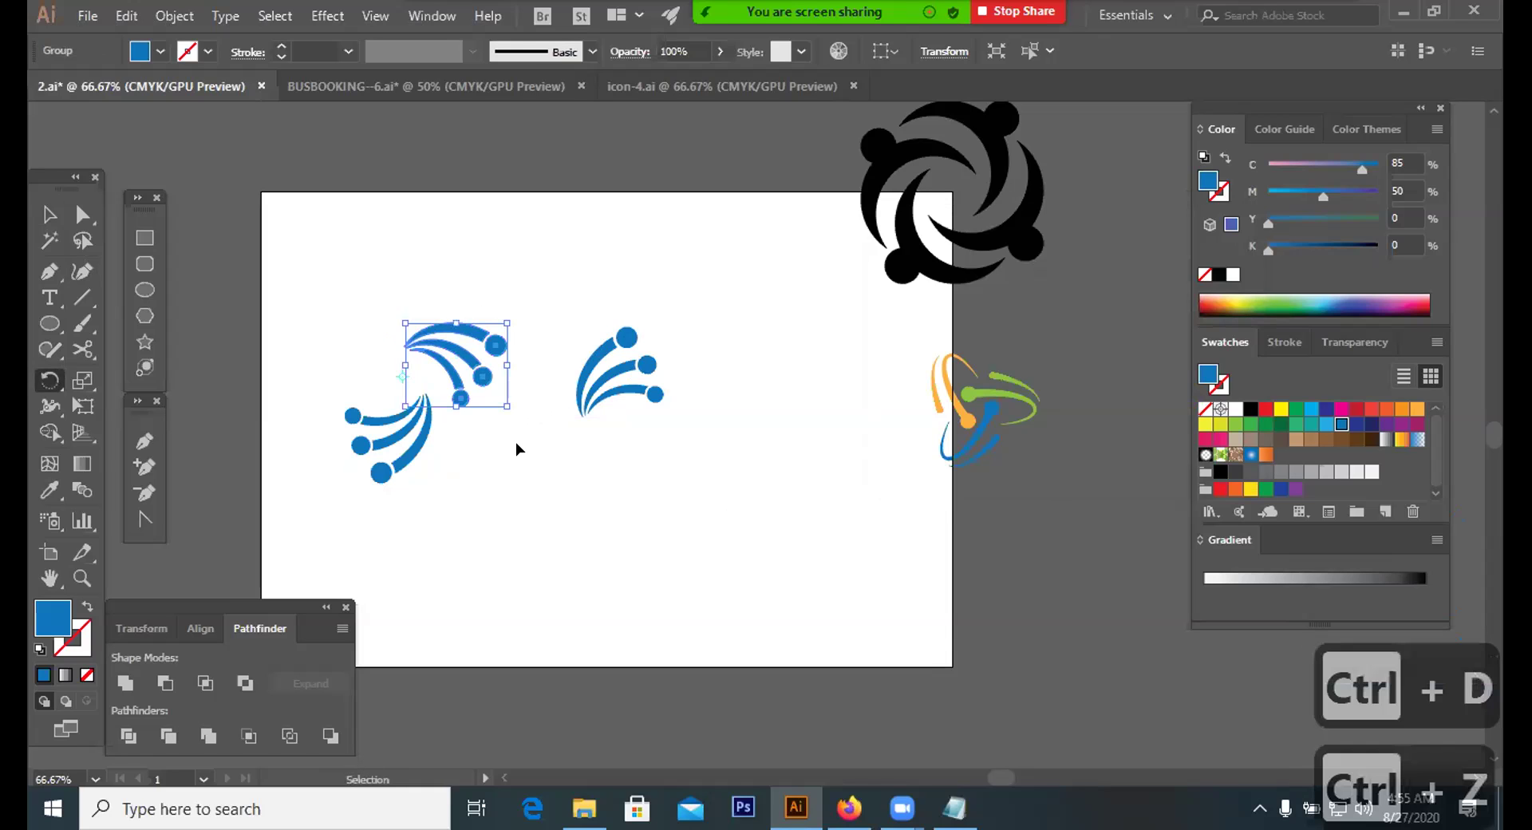
key("ctrl+z")
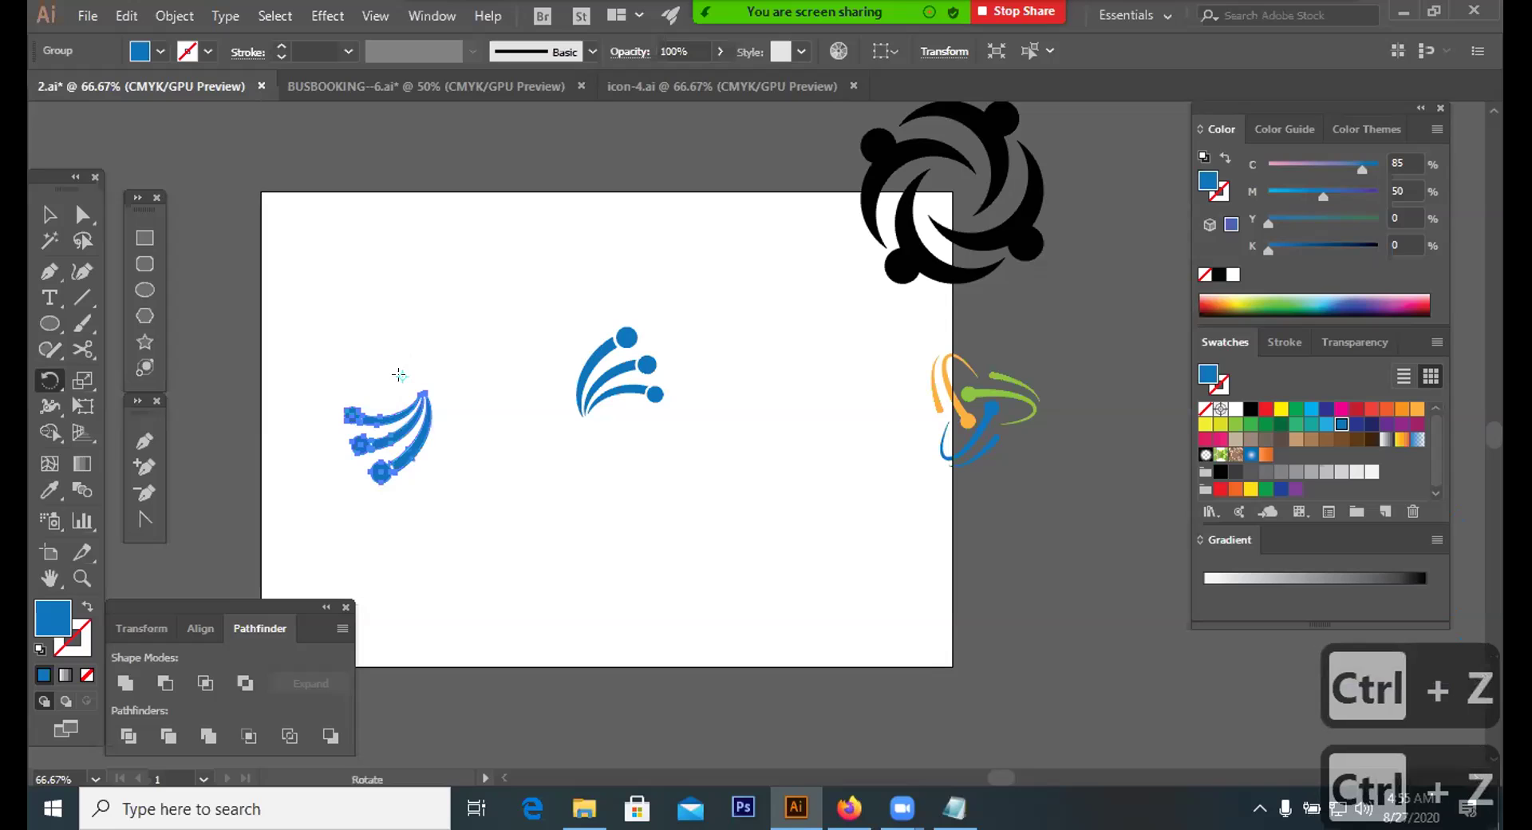
Try one 120° rotated copy around a centre point nearer the cluster's tail tips and undo it
key("ctrl+equal")
key("ctrl+equal")
key("ctrl+equal")
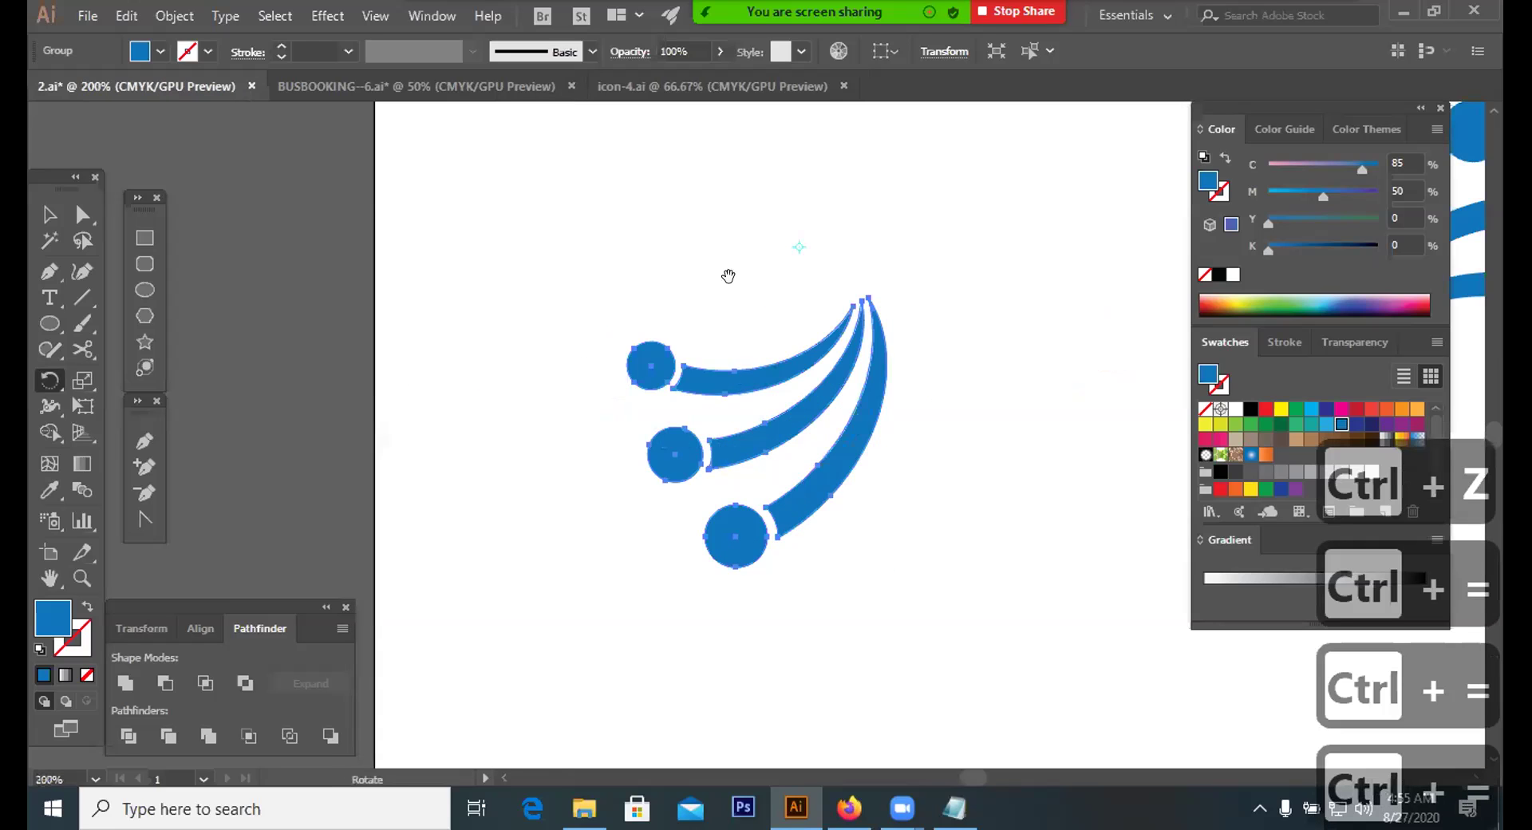
scroll(758, 423, "up", 3)
scroll(758, 423, "right", 1)
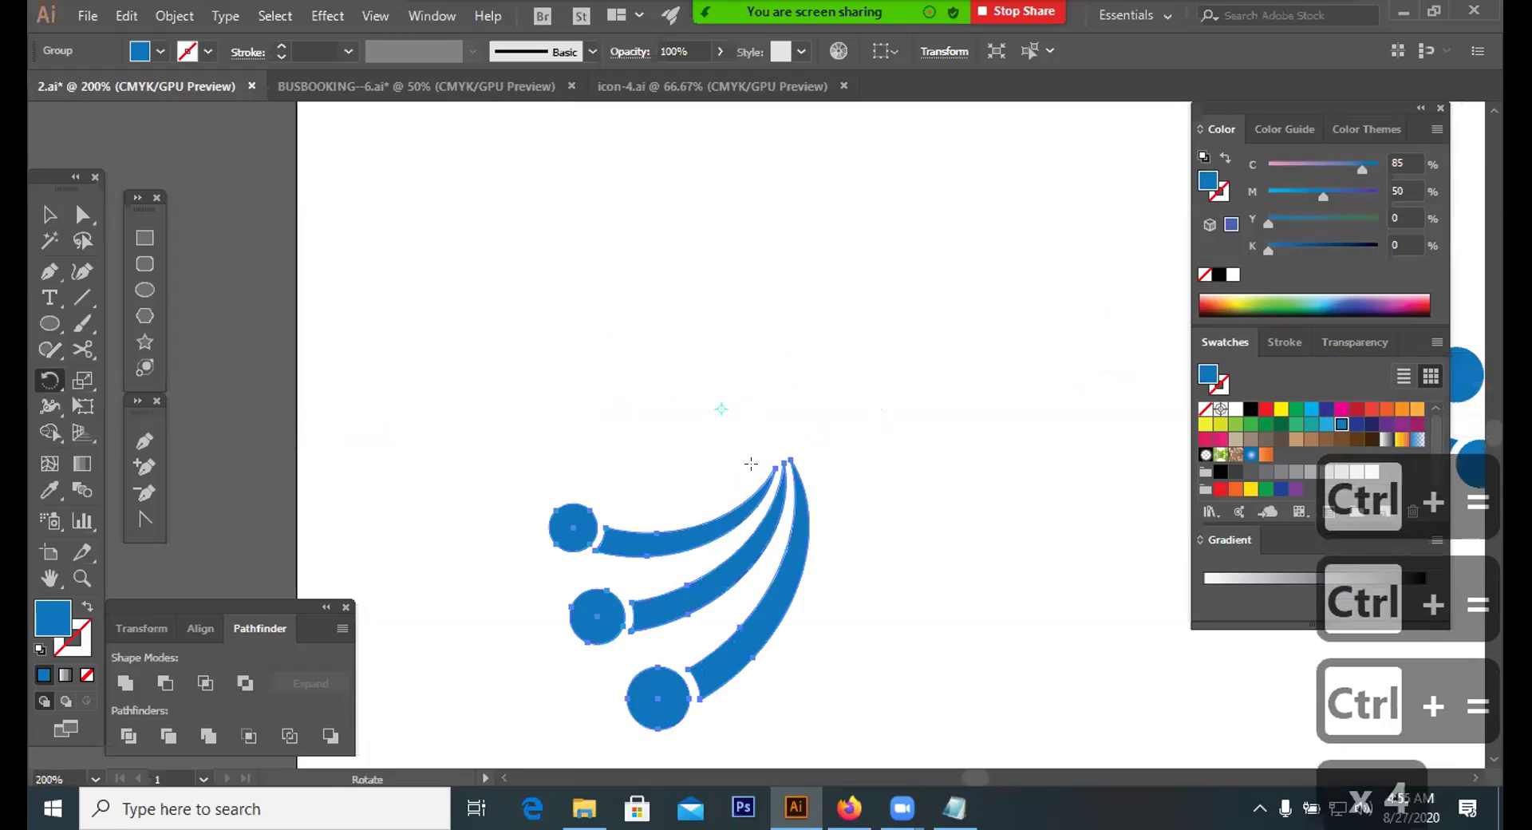
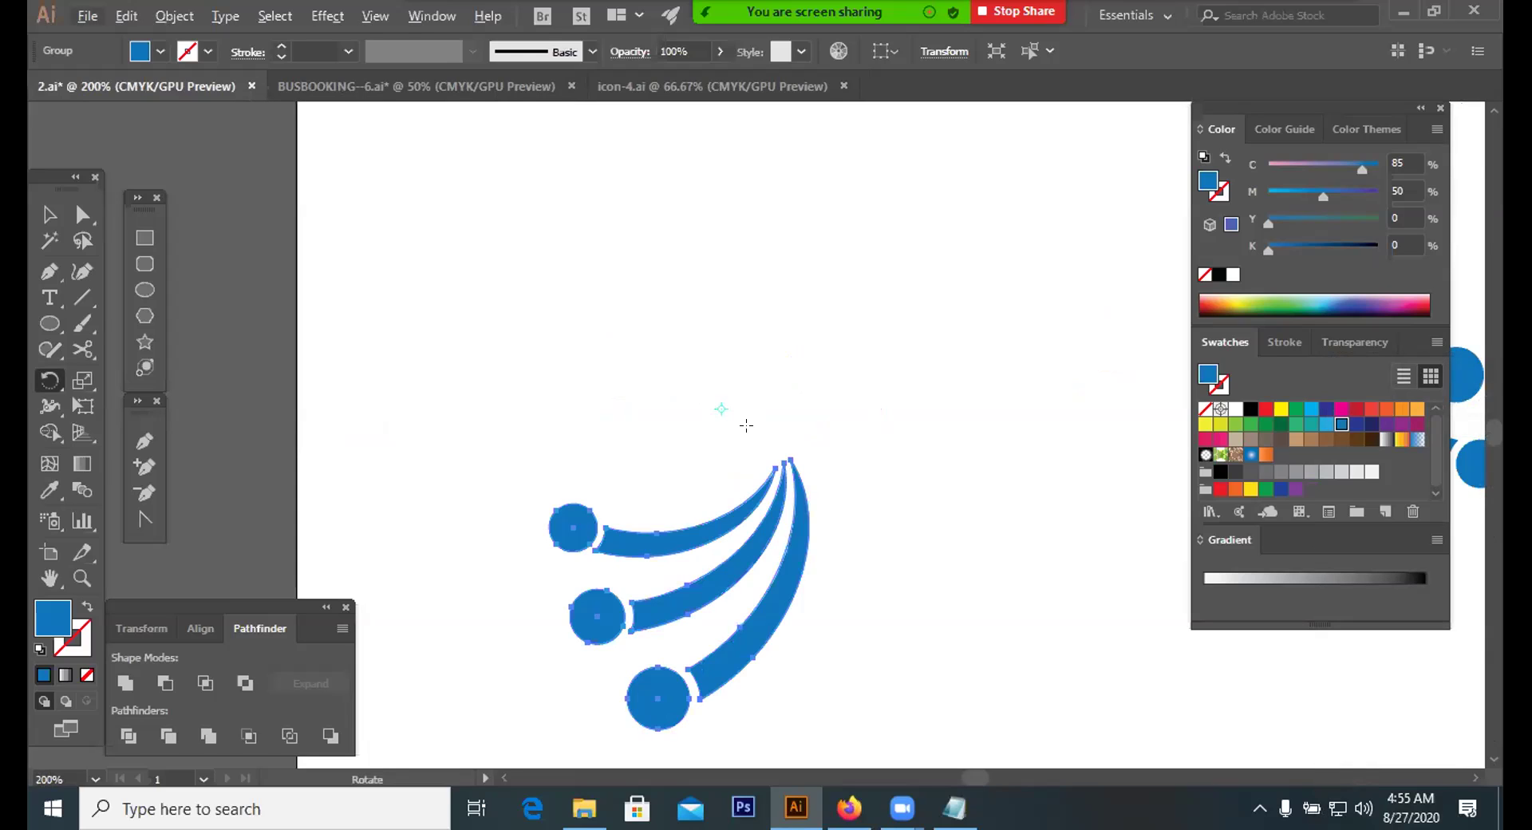
left_click(746, 427, "alt")
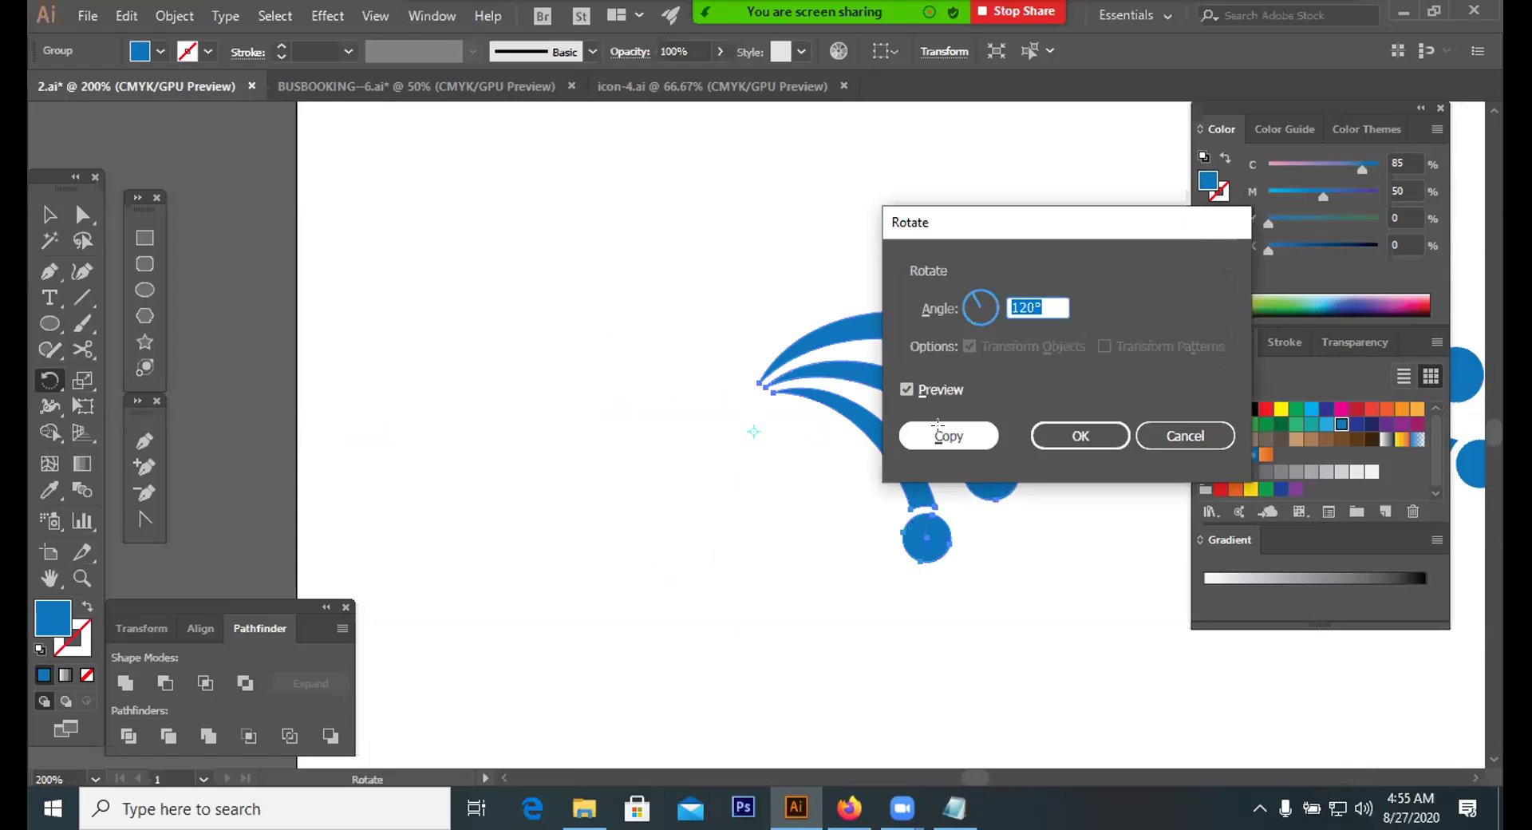
left_click(939, 436)
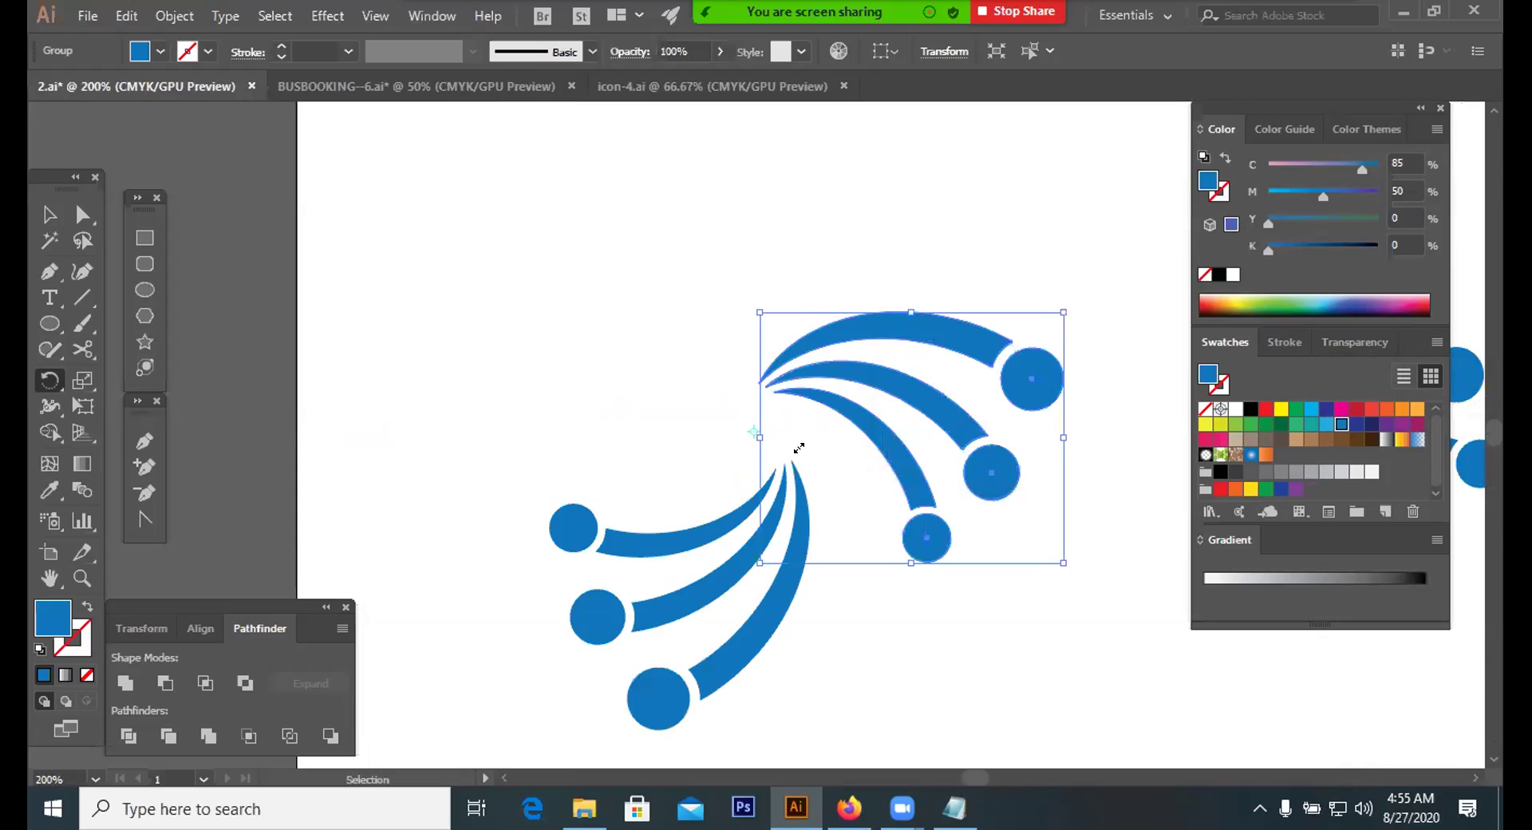
key("ctrl+z")
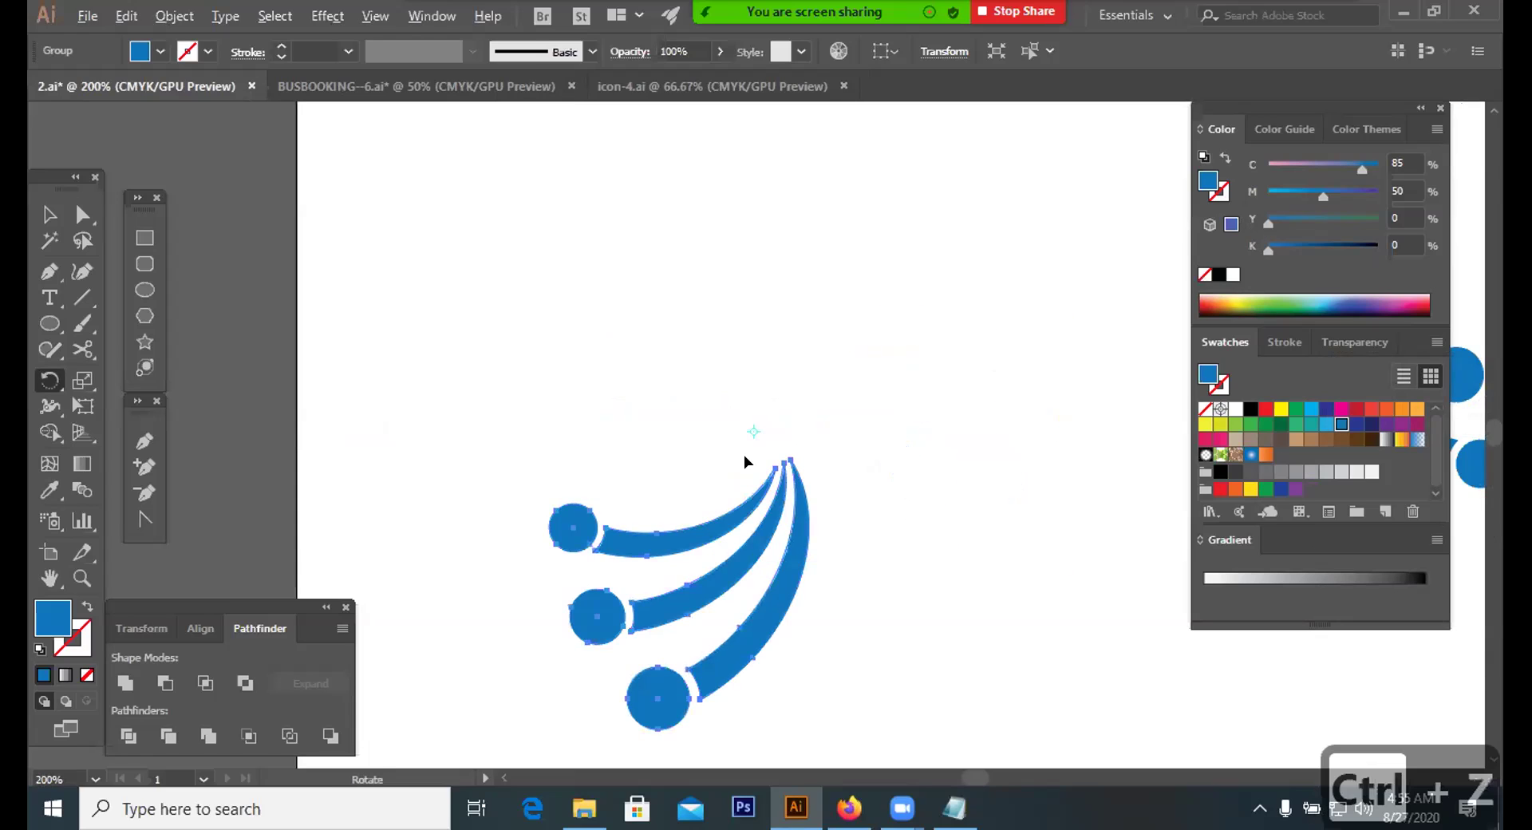
Make two copies of the cluster, each rotated 120° further around a point level with and just beside its tail tips
left_click(746, 456, "alt")
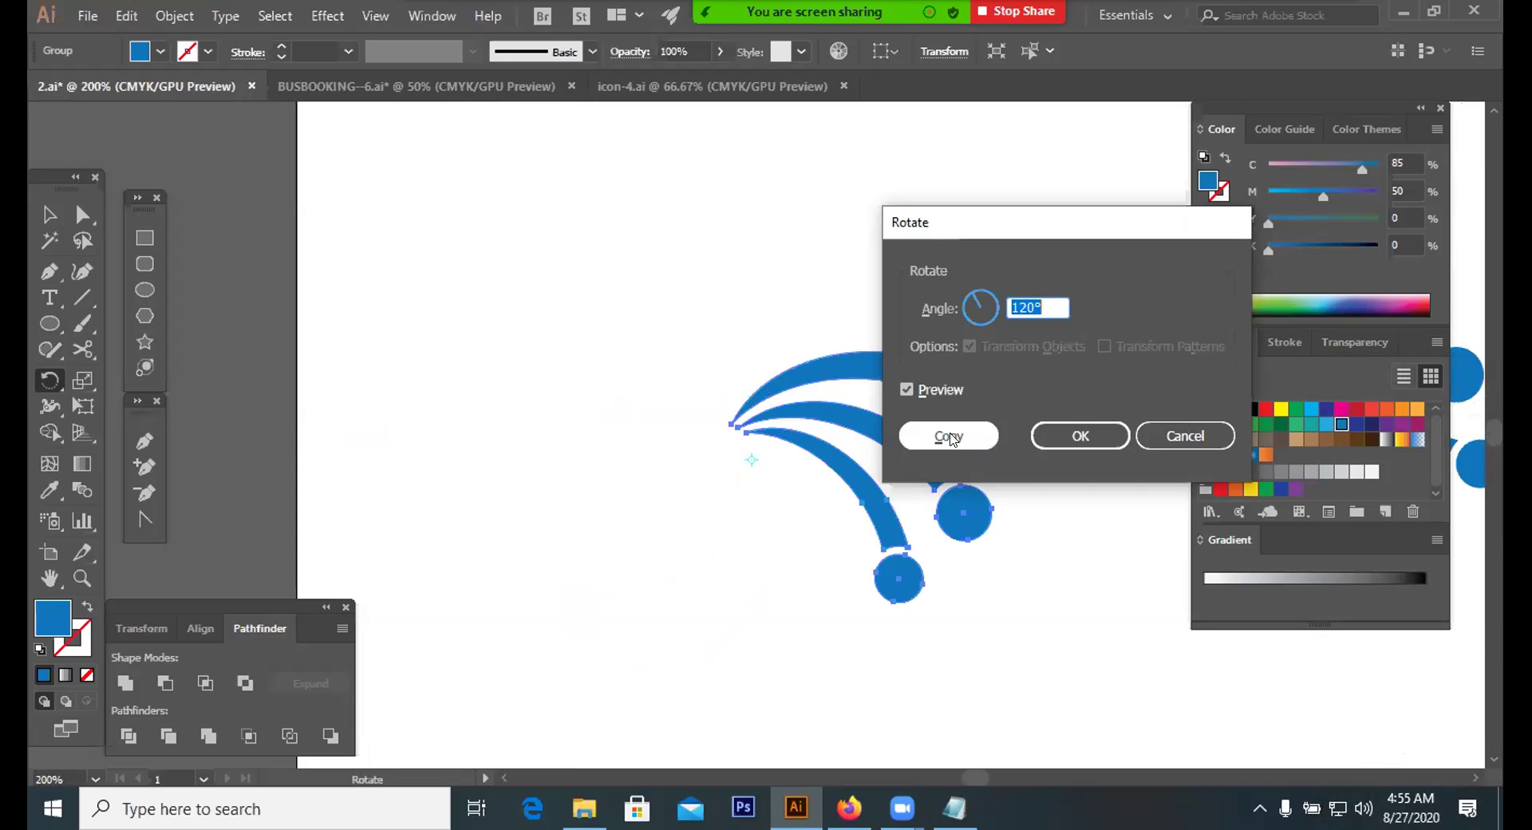
left_click(952, 438)
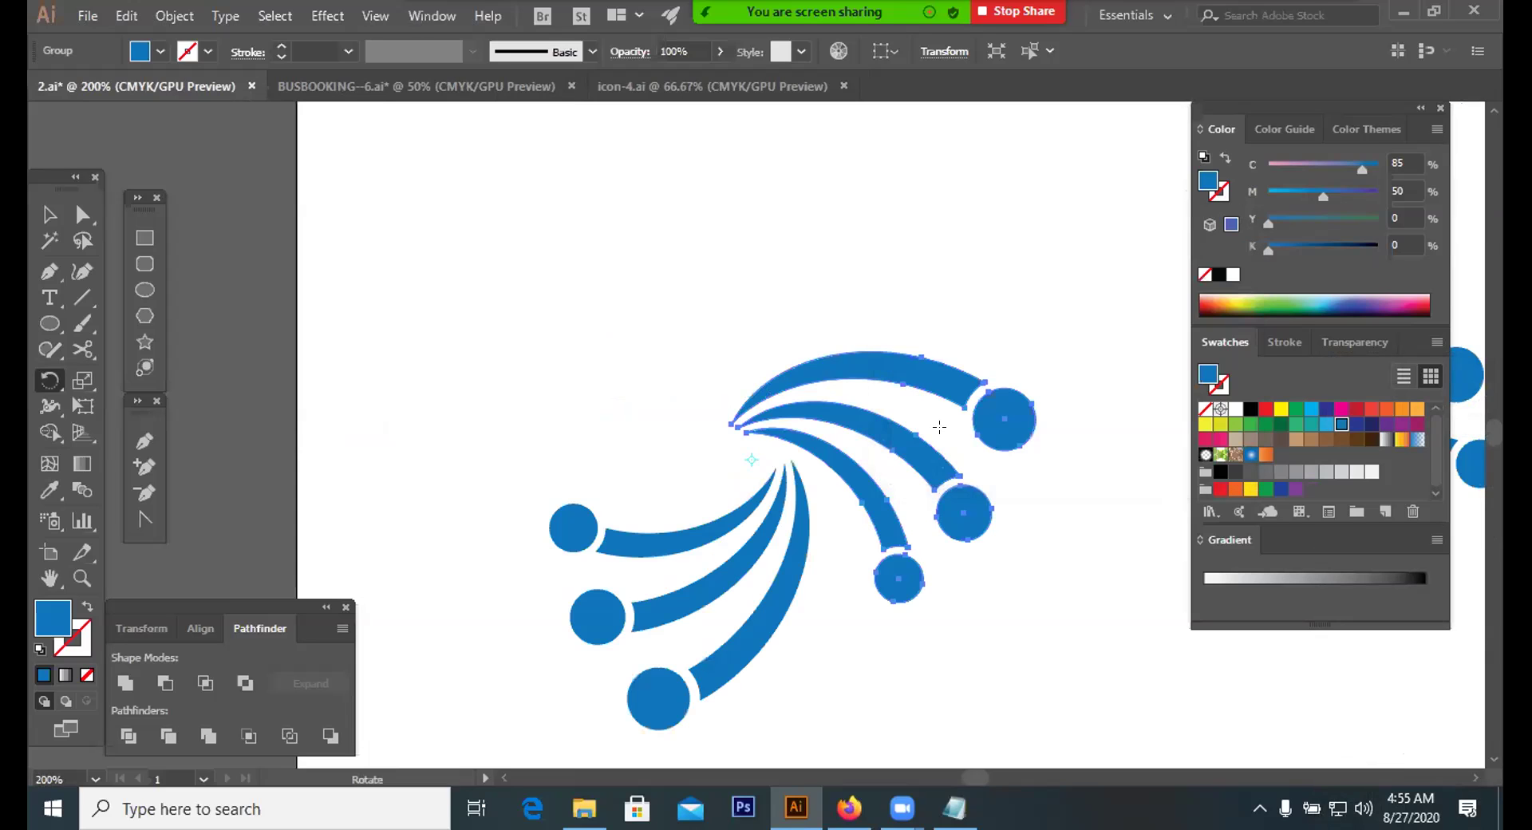
key("ctrl+d")
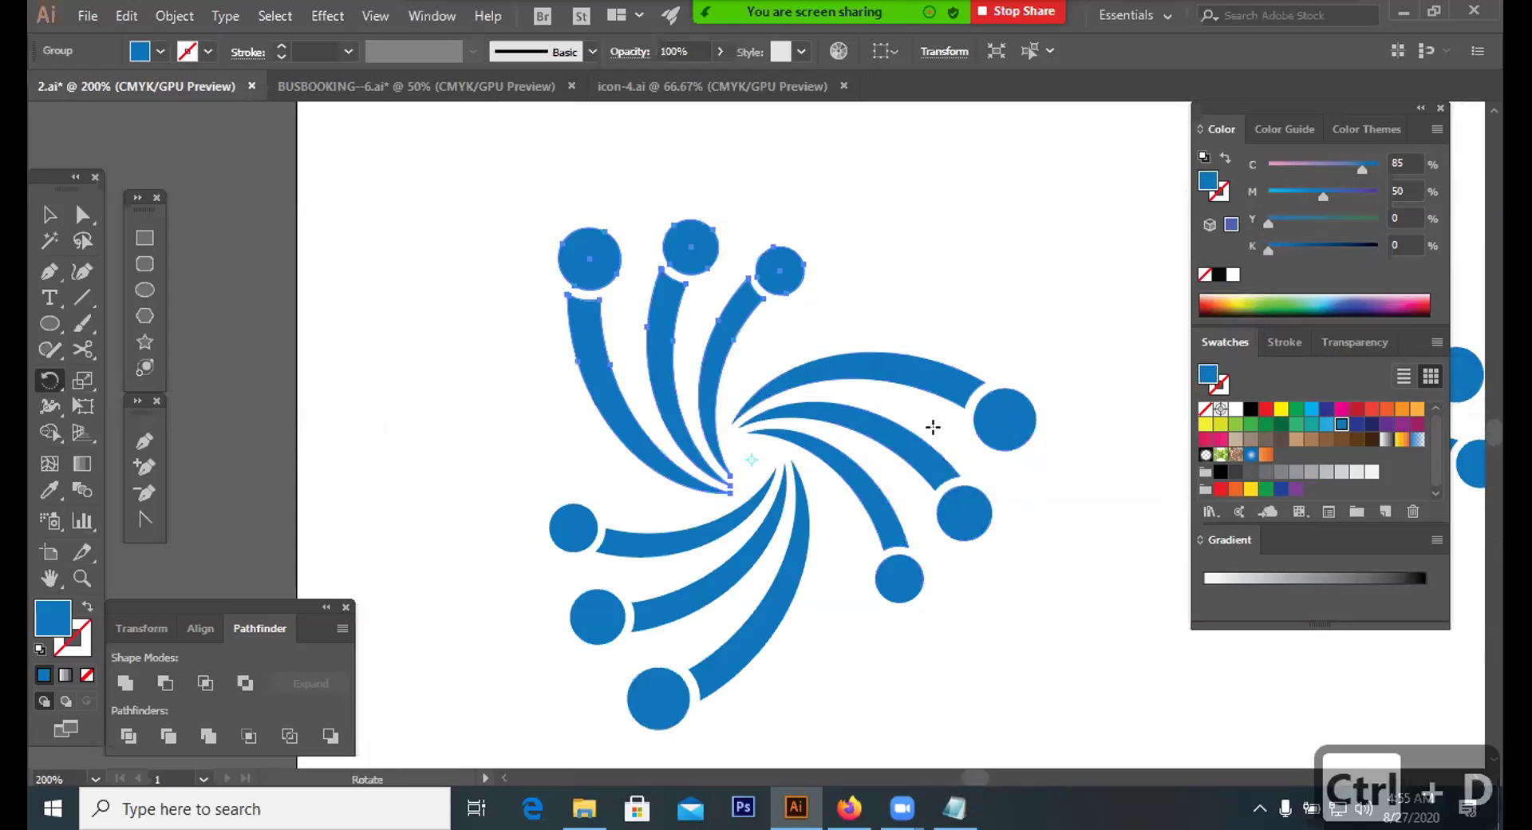
Select the whole three-cluster emblem and scale it down to about a fifth of its size around its centre
key("v")
left_click_drag(479, 308, 1092, 658)
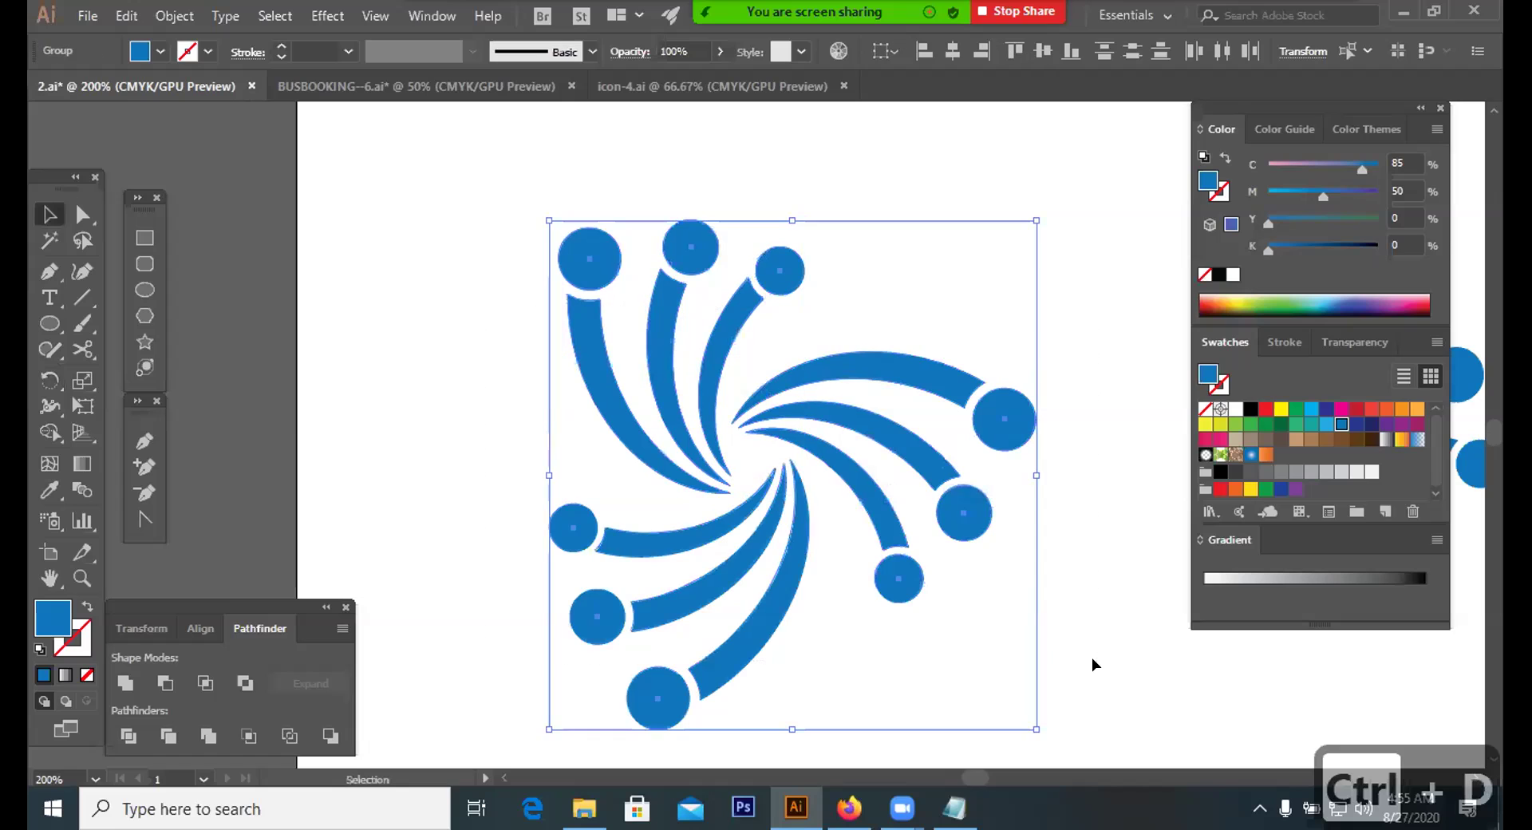
left_click_drag(1030, 476, 814, 471)
left_click(861, 542)
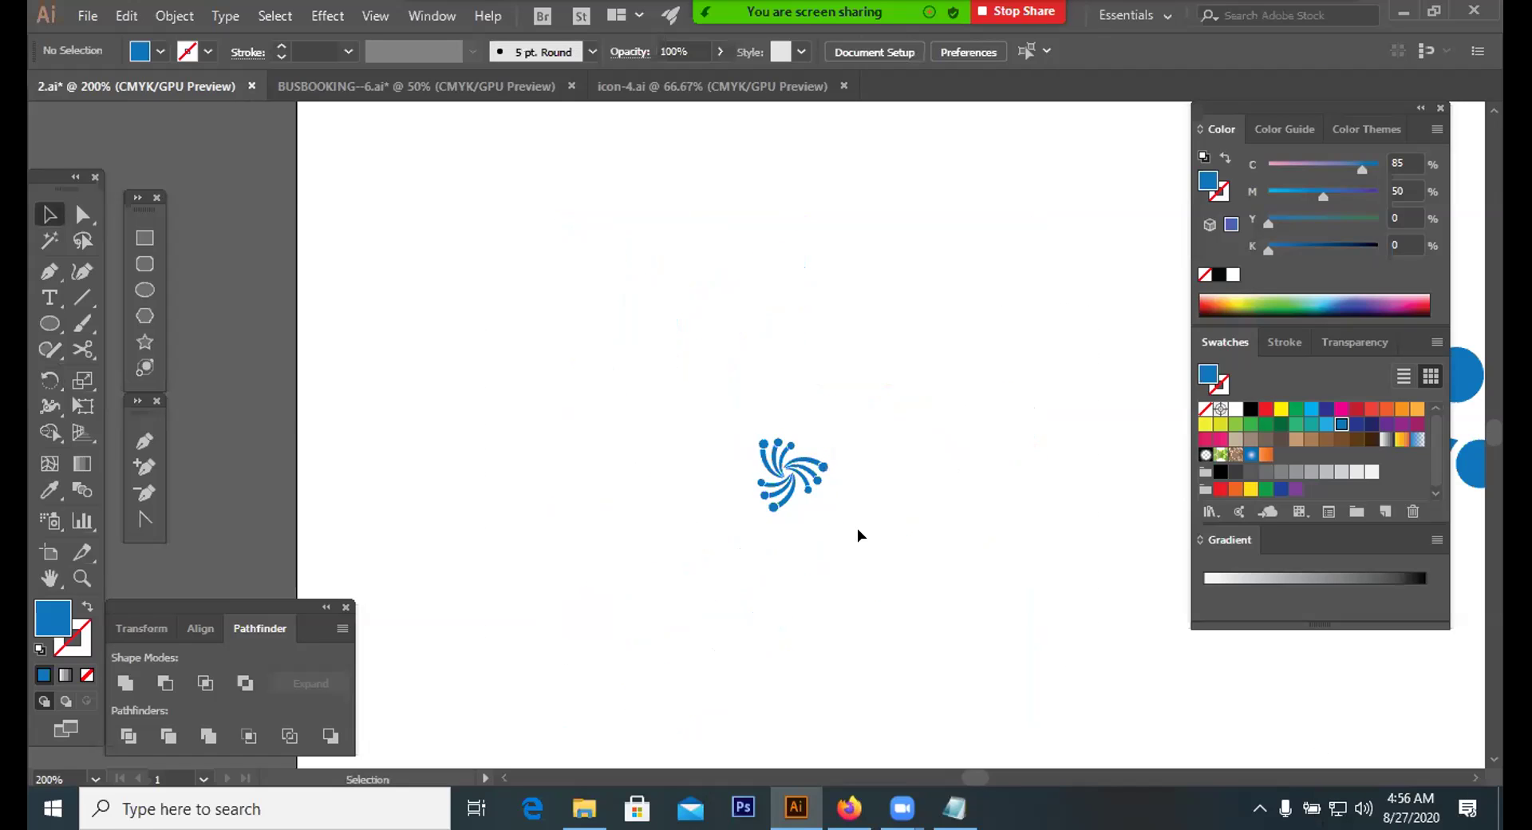
left_click_drag(716, 565, 881, 395)
left_click_drag(831, 514, 883, 530)
left_click(937, 563)
left_click_drag(904, 359, 830, 463)
left_click(559, 575)
Draw a long, thin horizontal blue rectangle on the empty area above the small emblem
left_click(144, 237)
left_click_drag(449, 294, 768, 312)
key("v")
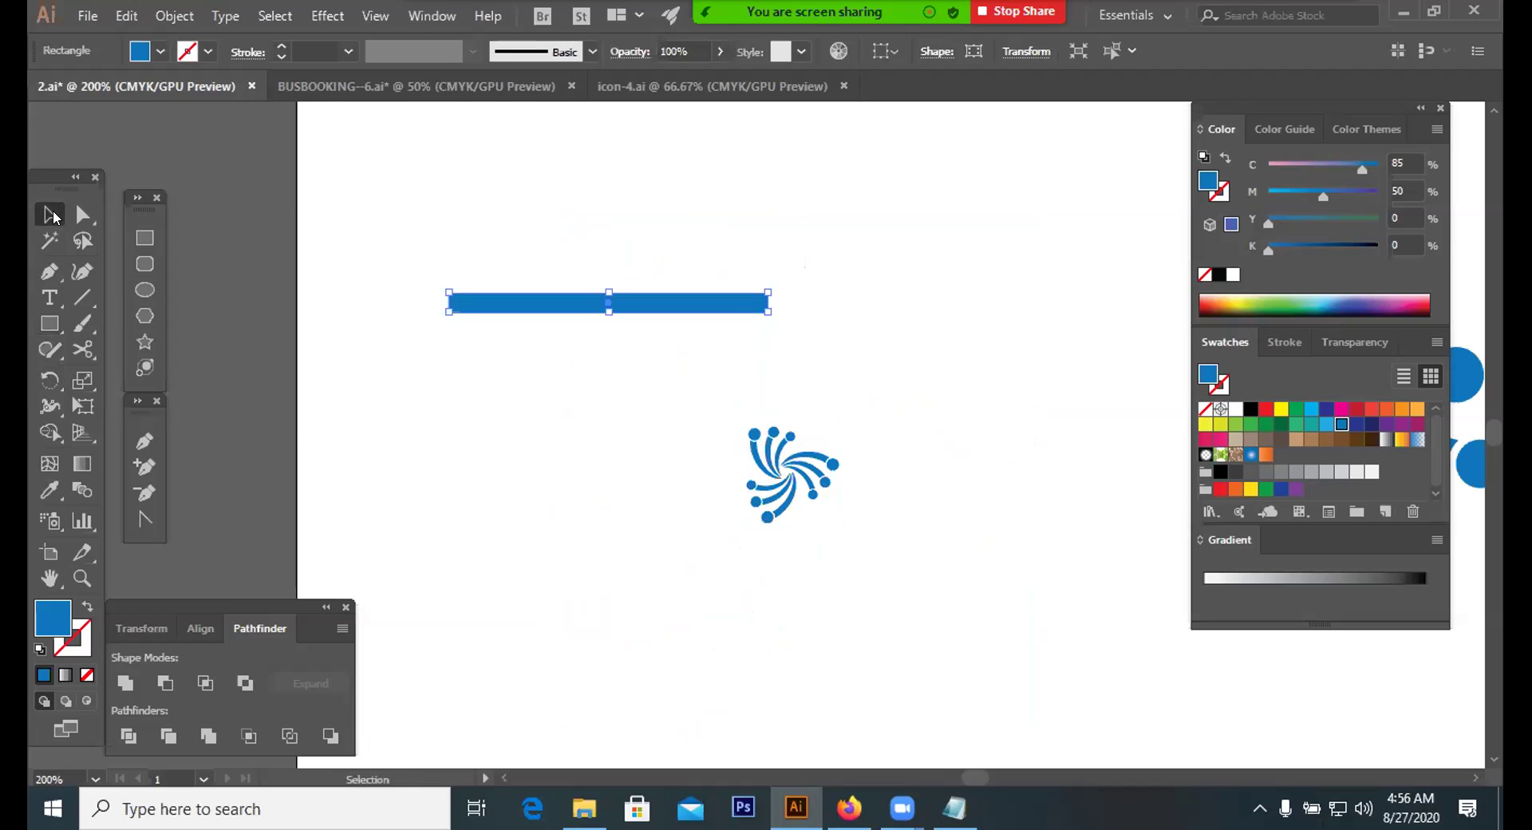
left_click(624, 351)
Rotate the thin rectangle freehand around its own centre to a slanted angle
left_click(674, 308)
left_click(53, 390)
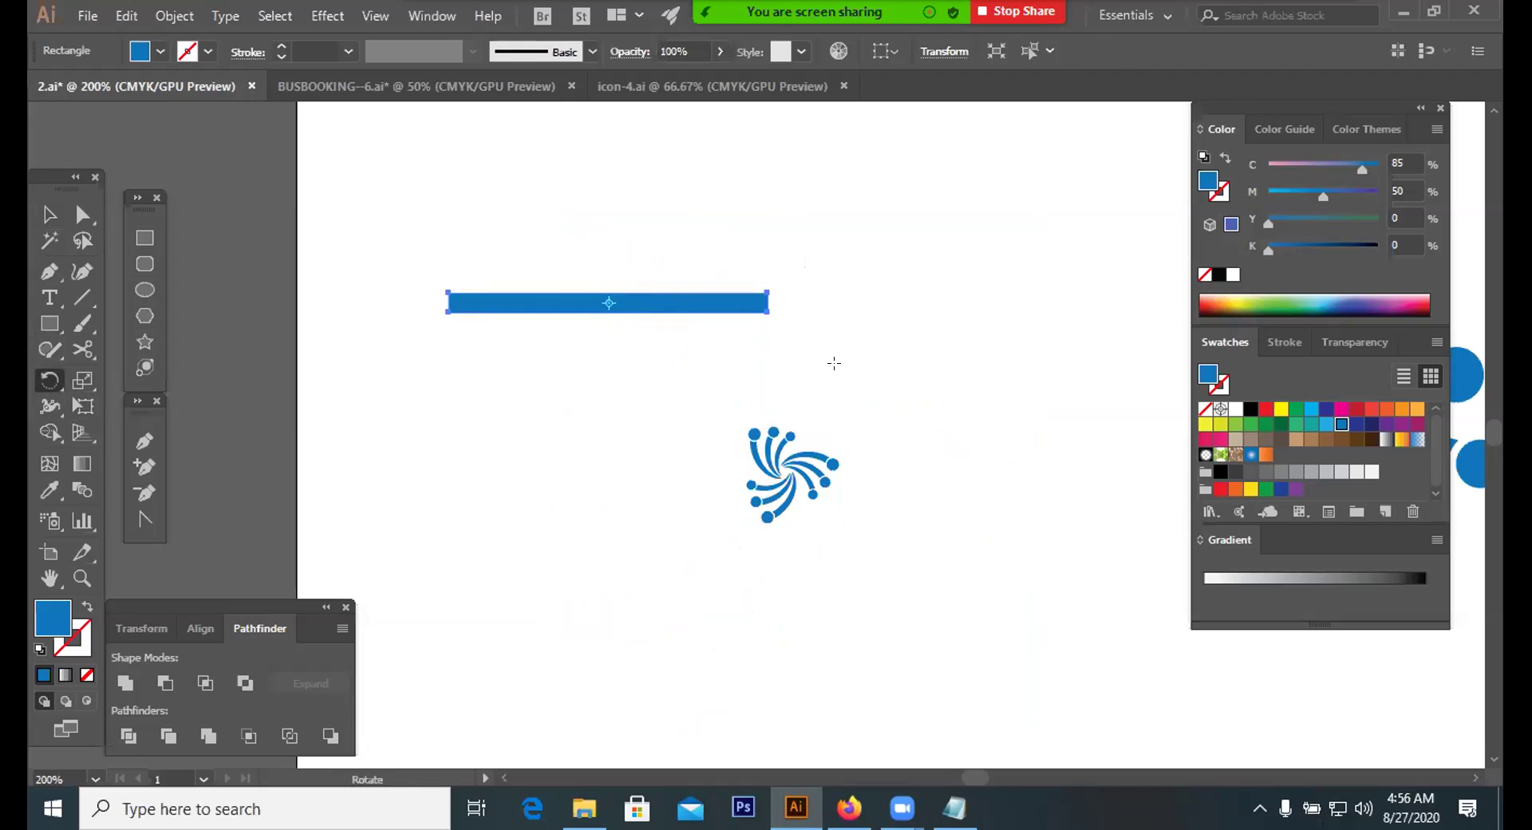
left_click_drag(898, 408, 774, 342)
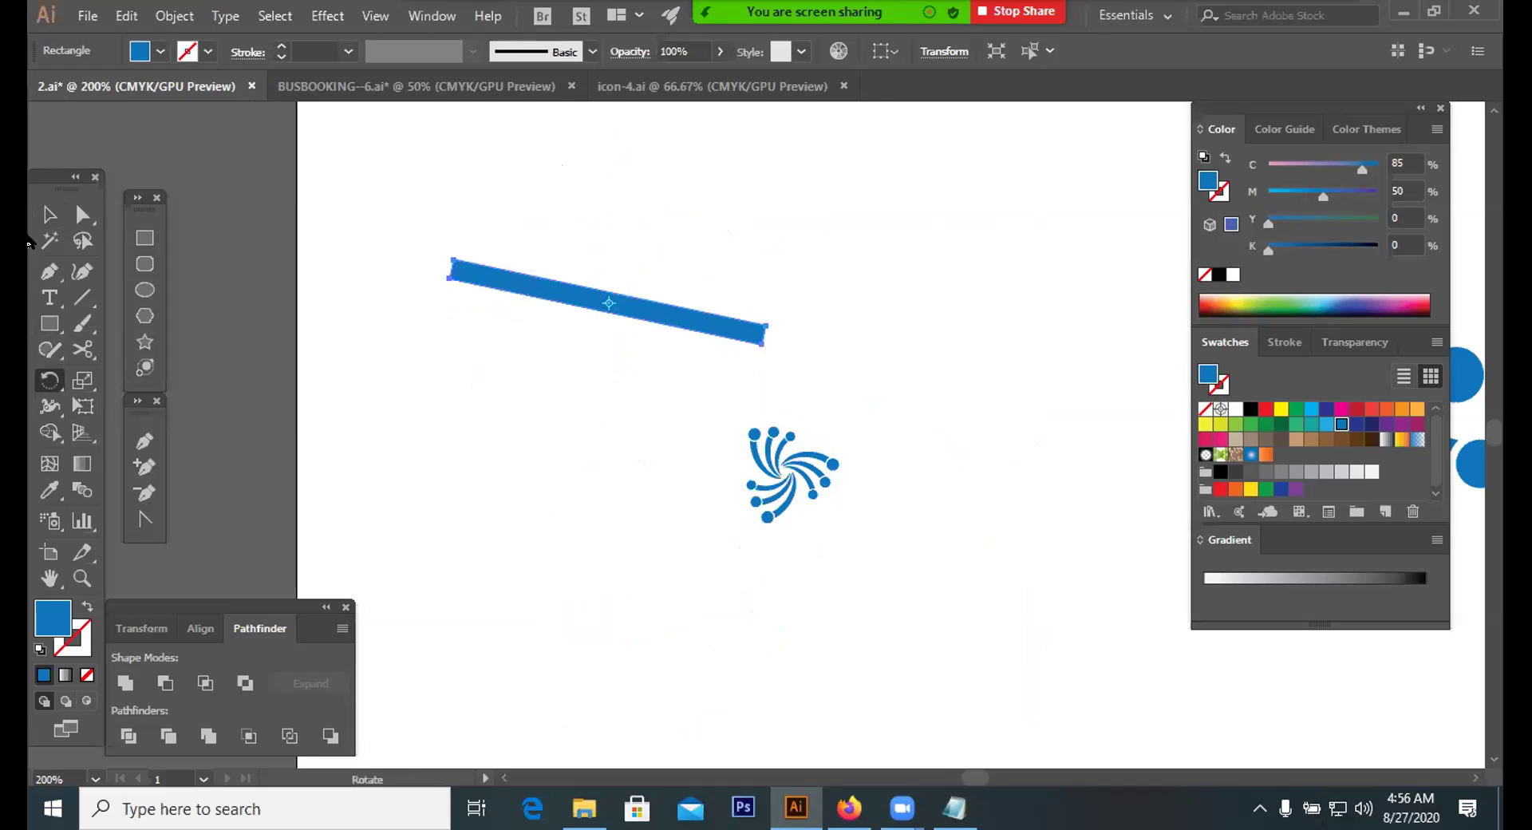
key("v")
left_click(672, 329)
Undo the most recent rotations of the thin rectangle and select it
key("ctrl+z")
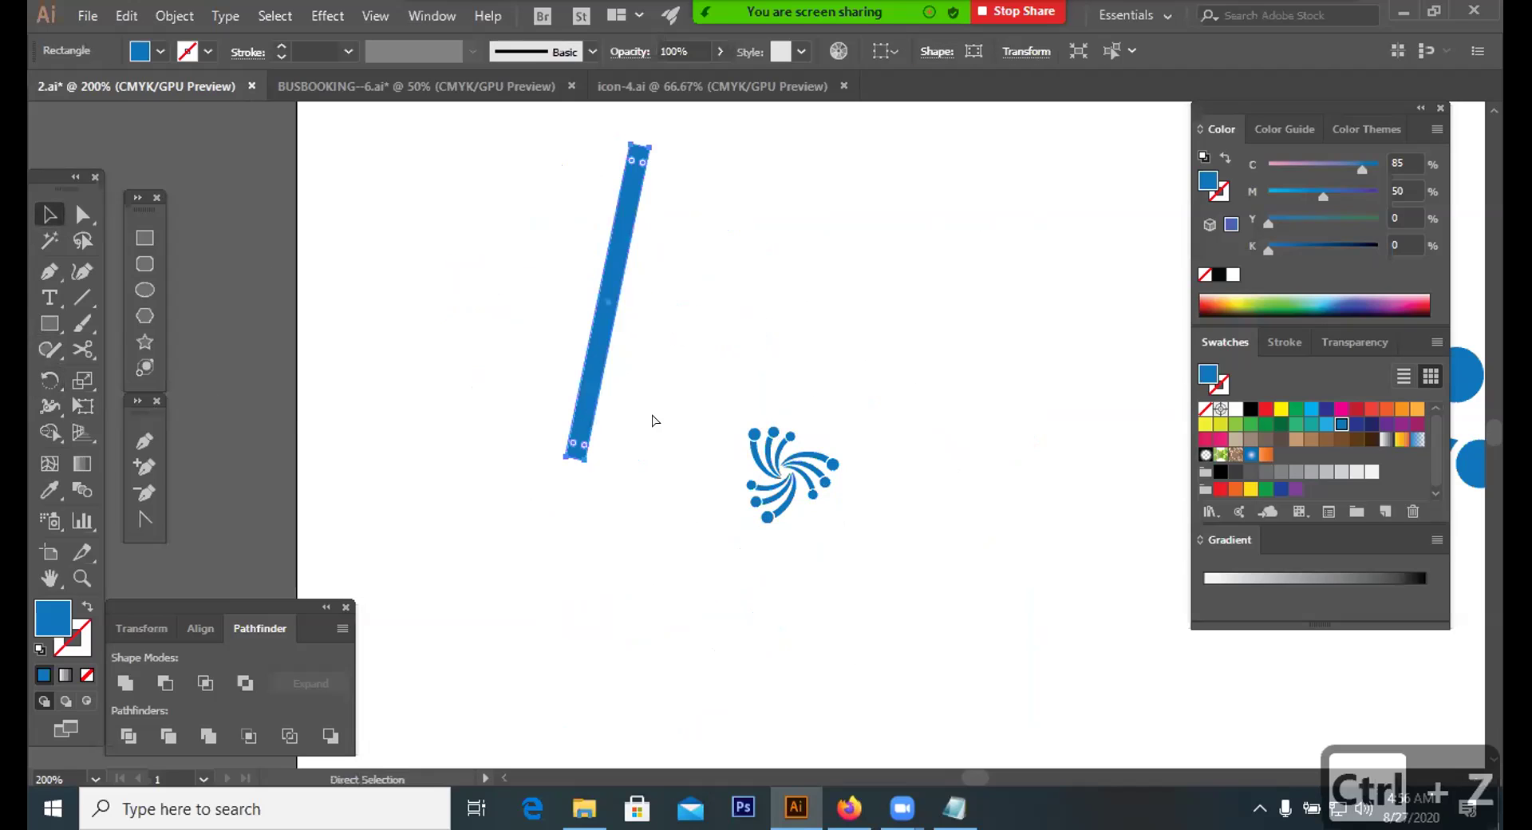
key("ctrl+z")
key("ctrl+z")
key("ctrl+z")
key("ctrl+z")
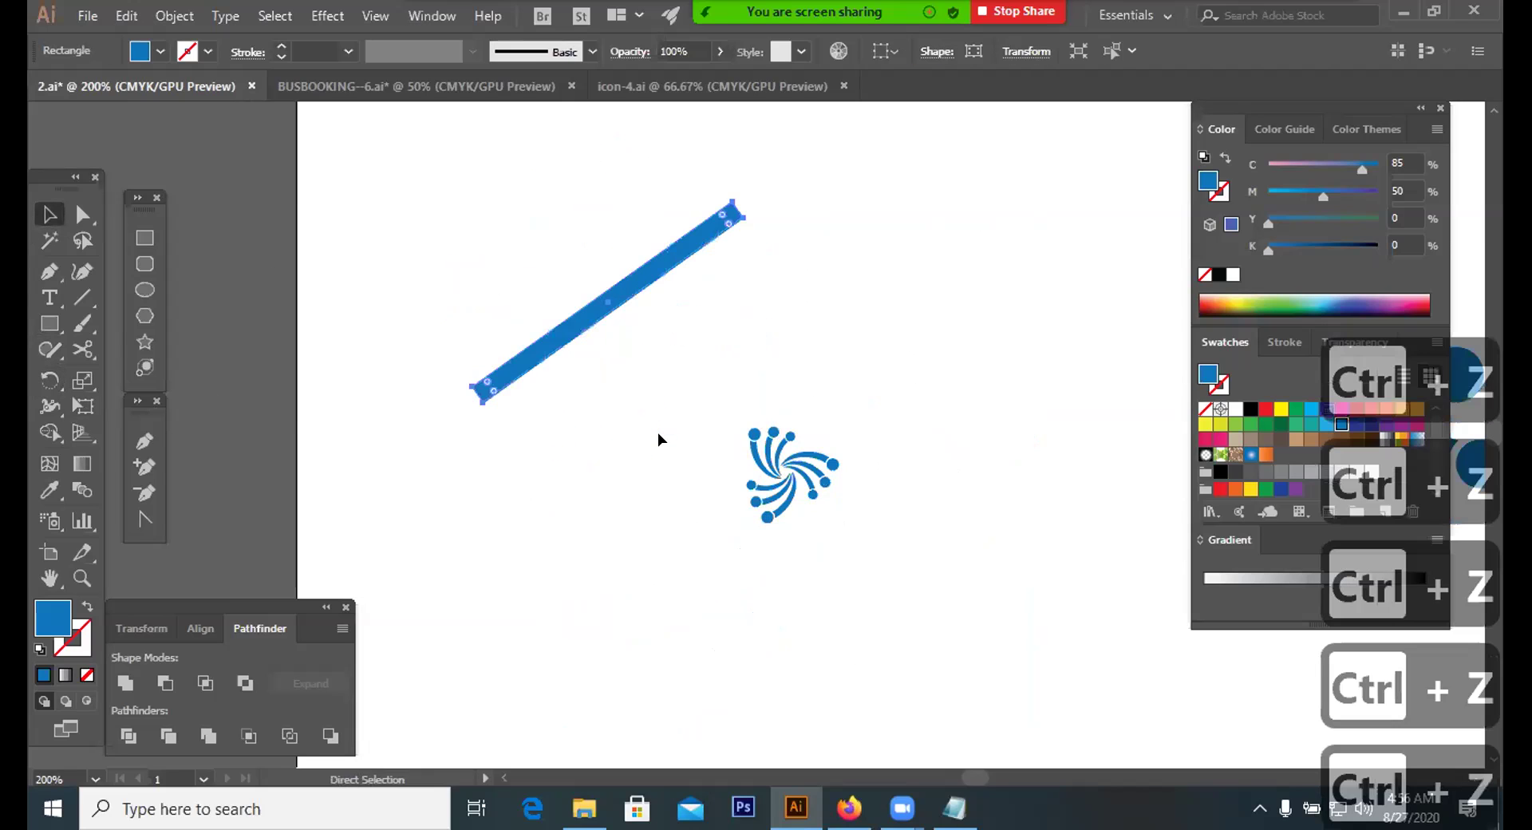
left_click(639, 272)
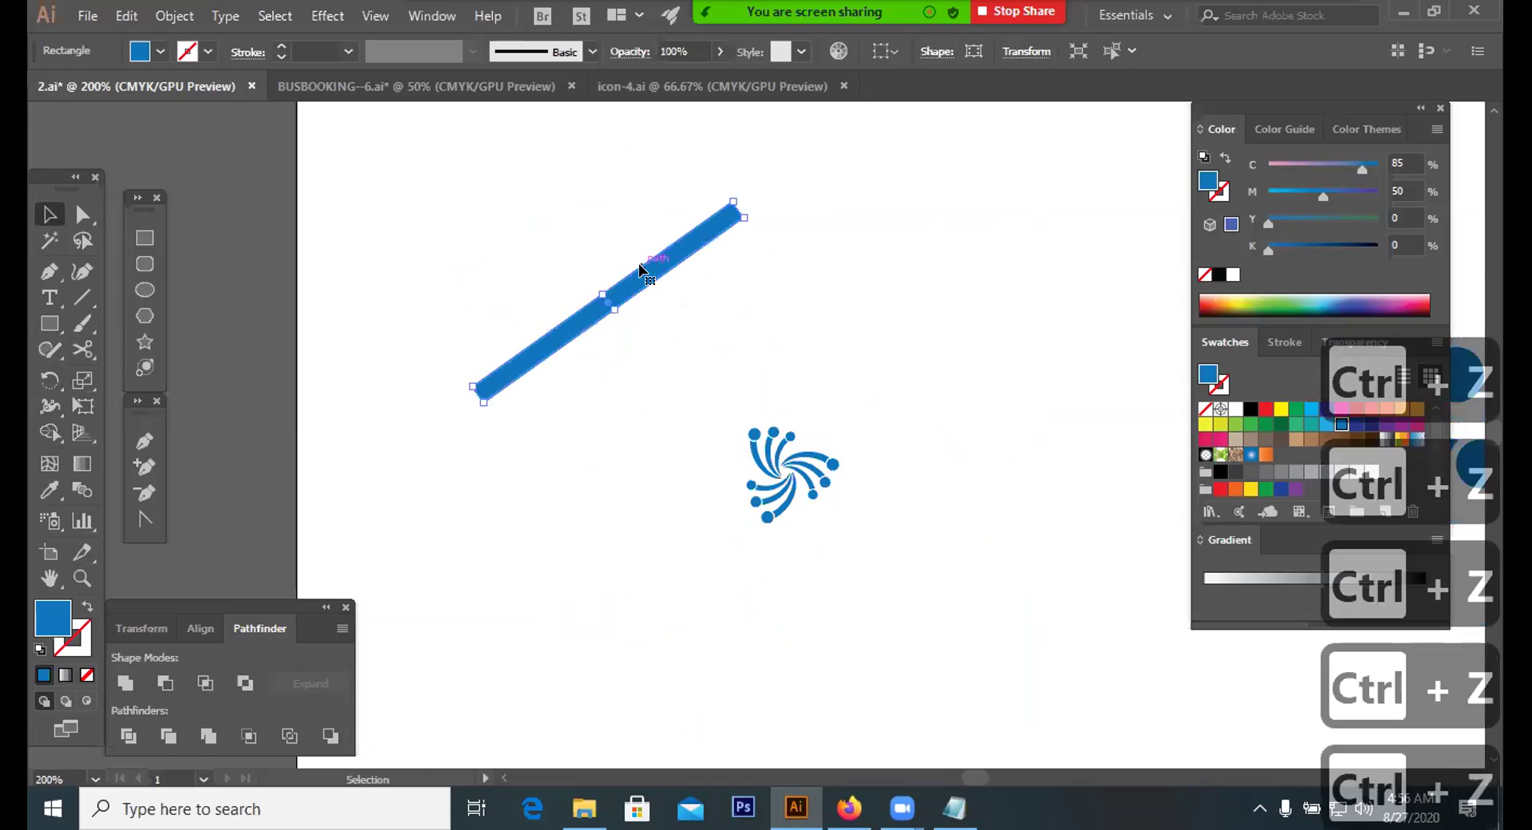
Delete the slanted thin rectangle and enlarge the small swirl emblem proportionally to about twice its size around its centre
key("BackSpace")
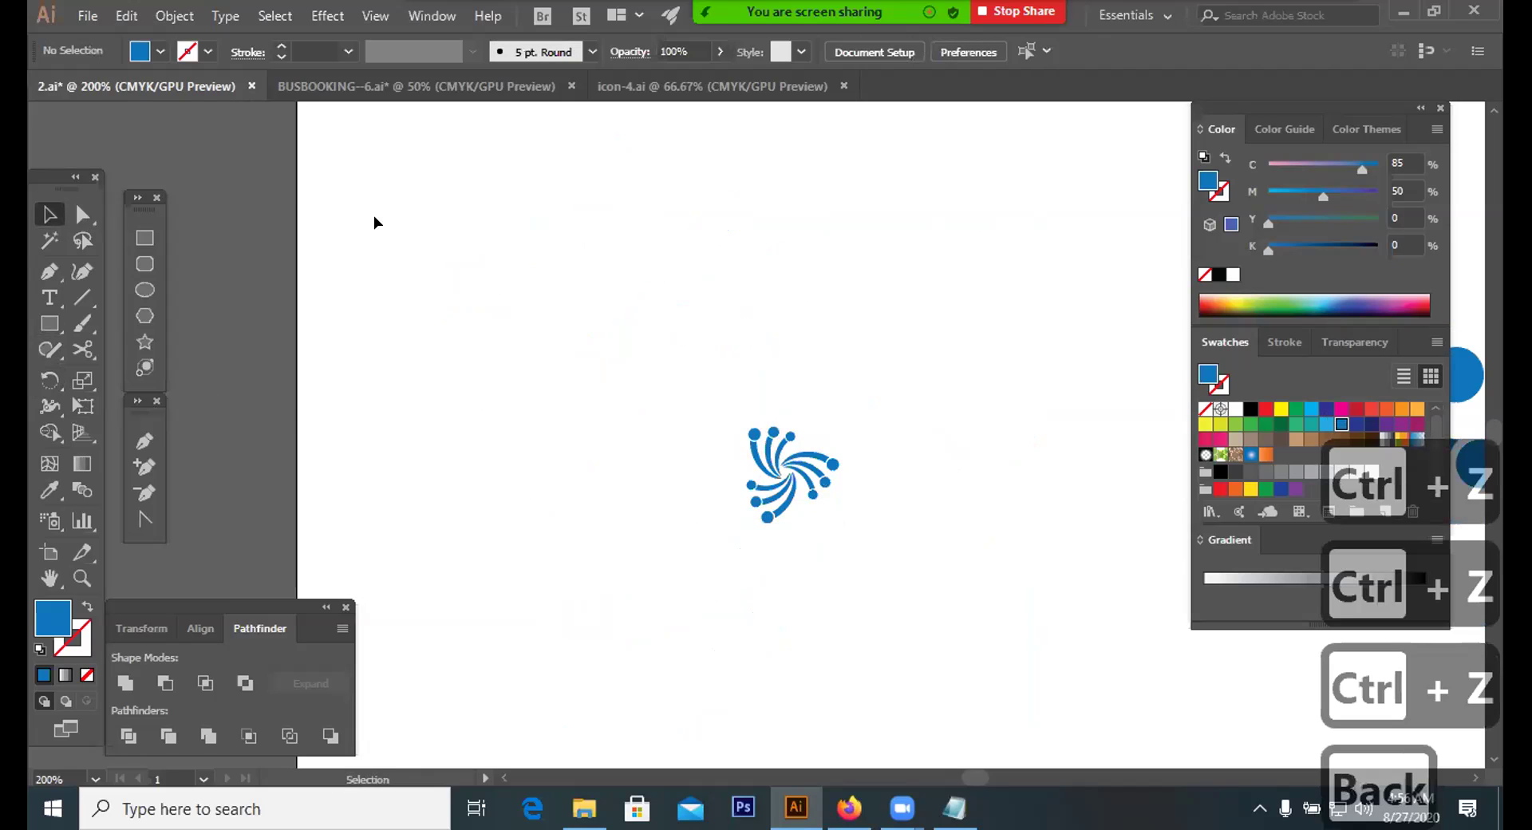
left_click_drag(702, 540, 961, 387)
left_click(796, 550)
scroll(910, 339, "up", 3)
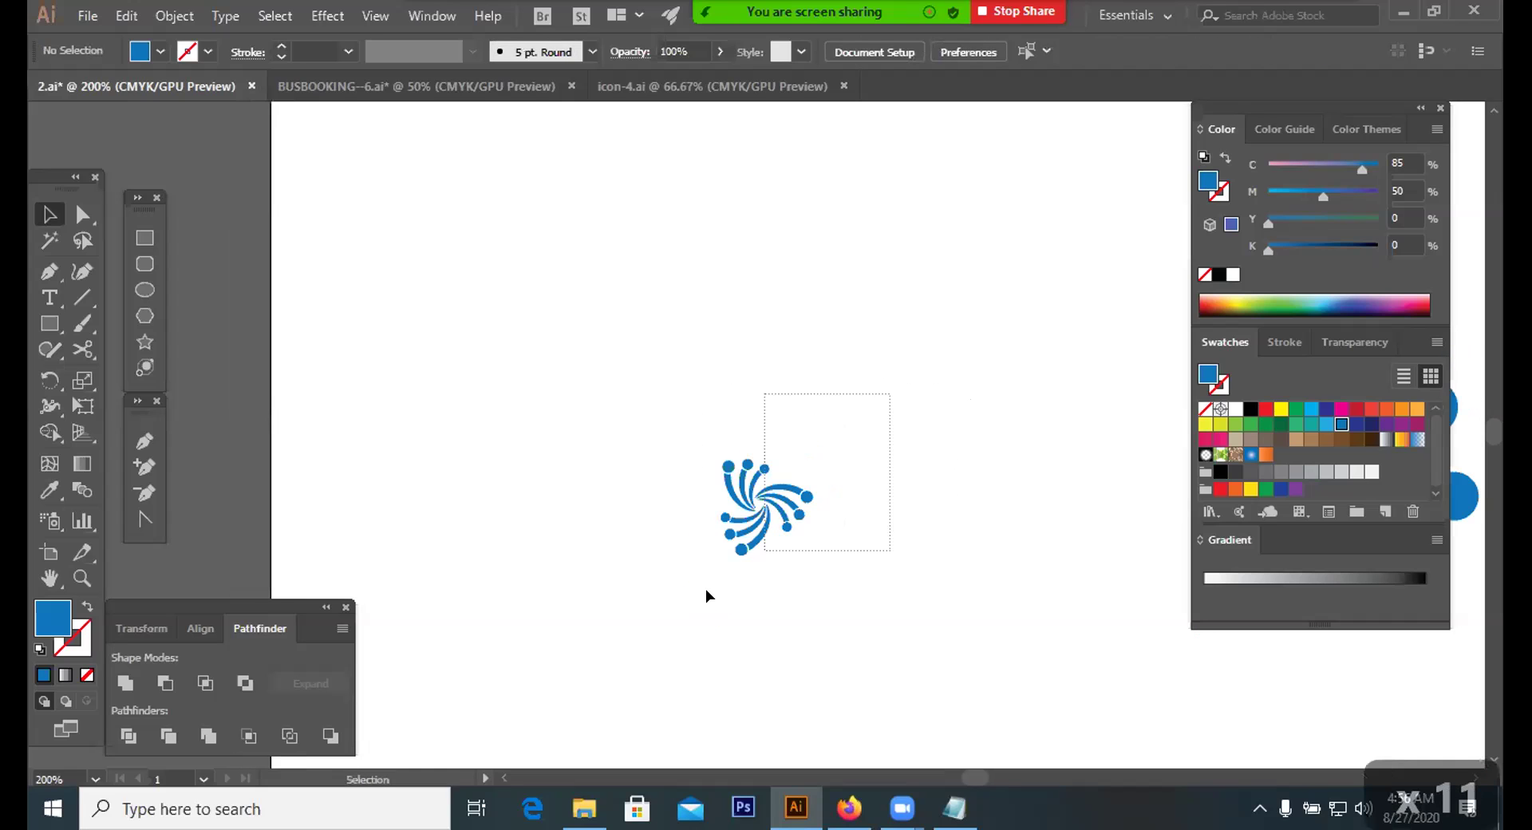
left_click(742, 542)
left_click_drag(815, 564, 860, 605)
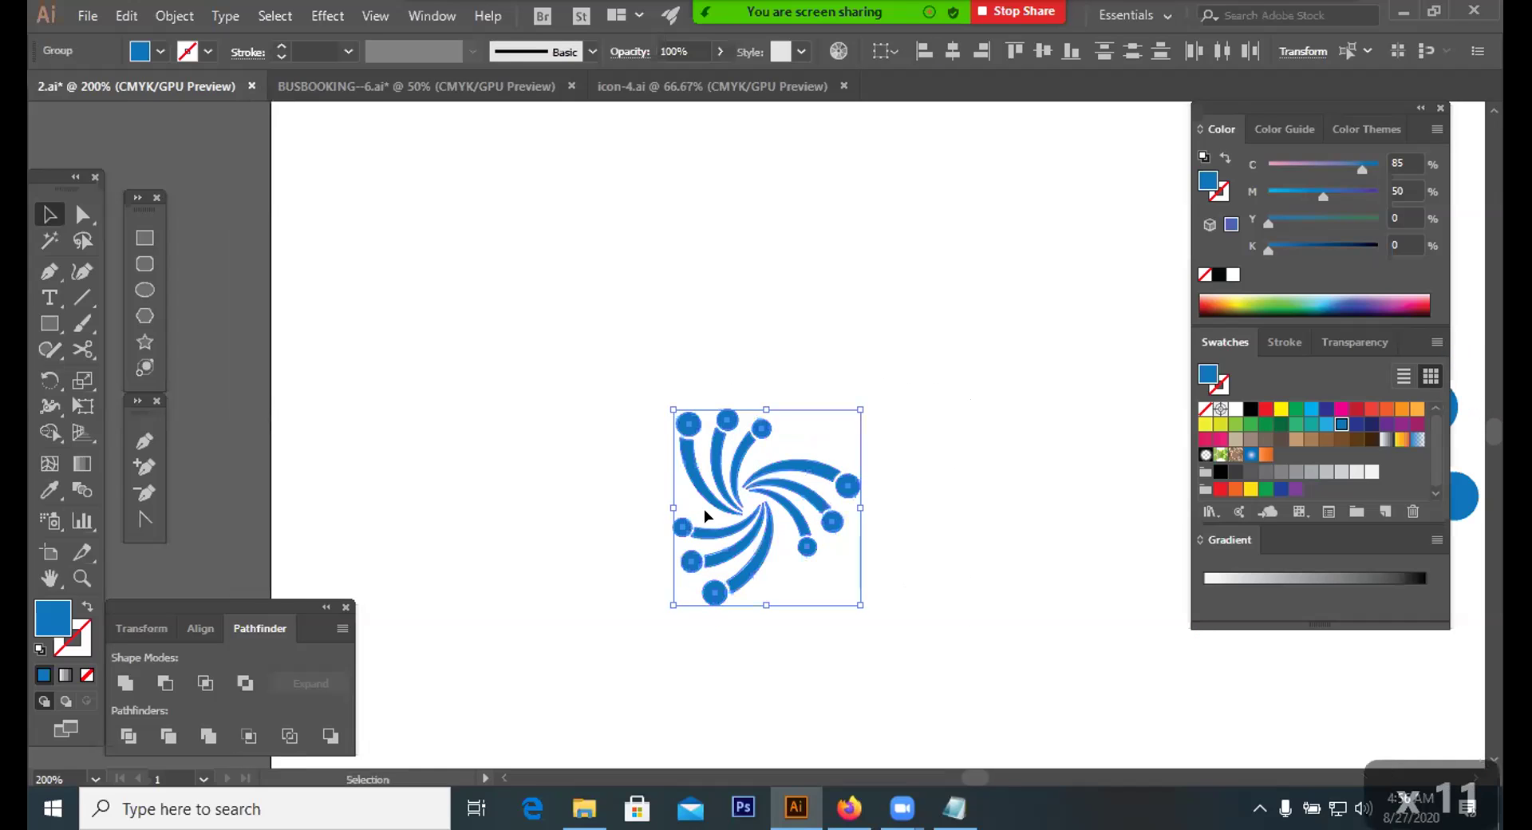
left_click(912, 520)
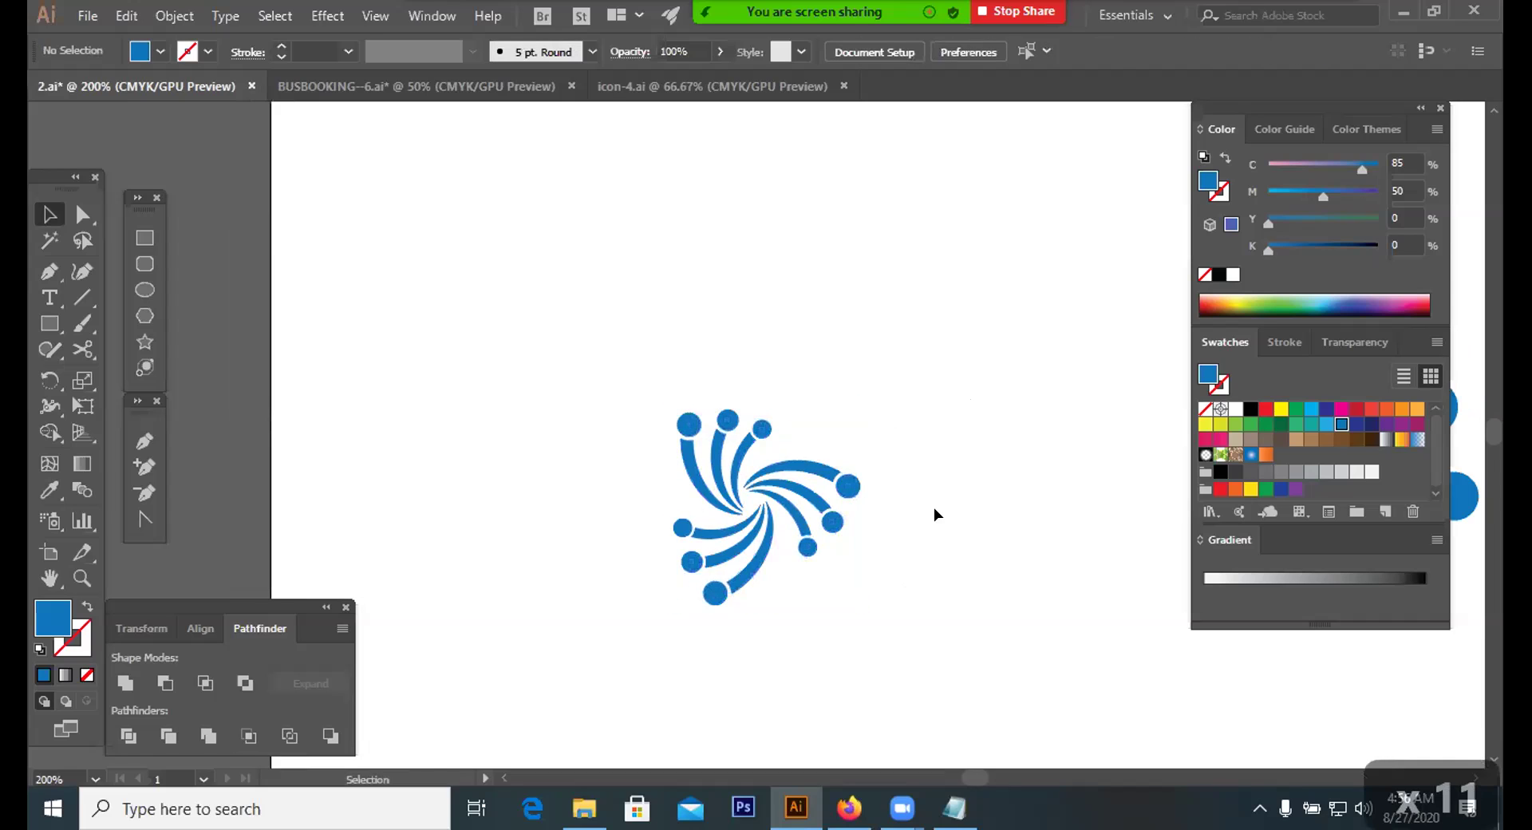
scroll(936, 519, "down", 3)
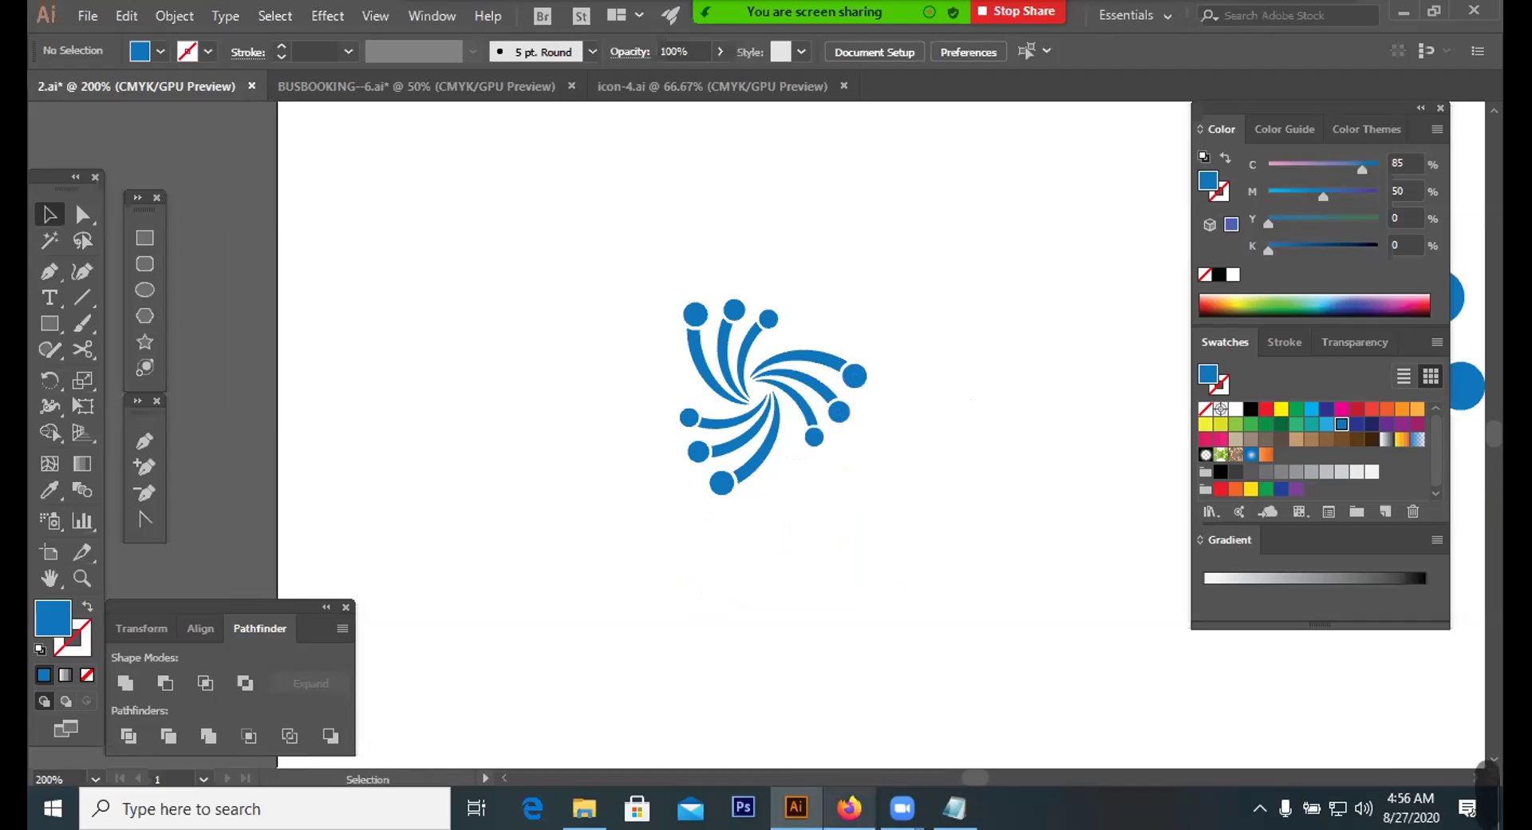
Switch to the Freelancer contest page in Firefox, examine the dotted swirl logo of entry #206, and return to Illustrator
key("alt+Tab")
scroll(747, 477, "down", 3)
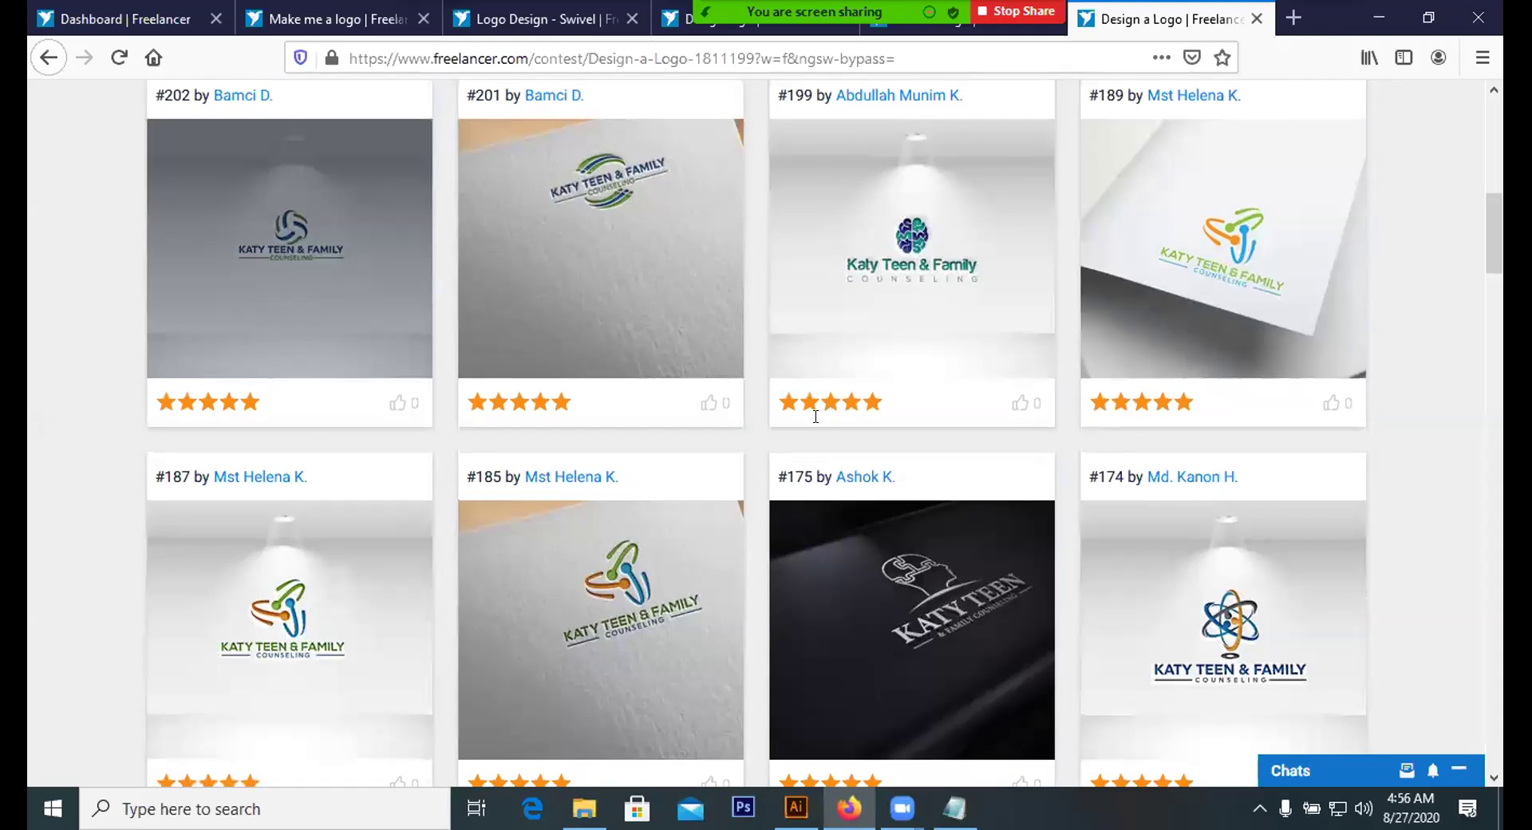
scroll(414, 430, "up", 4)
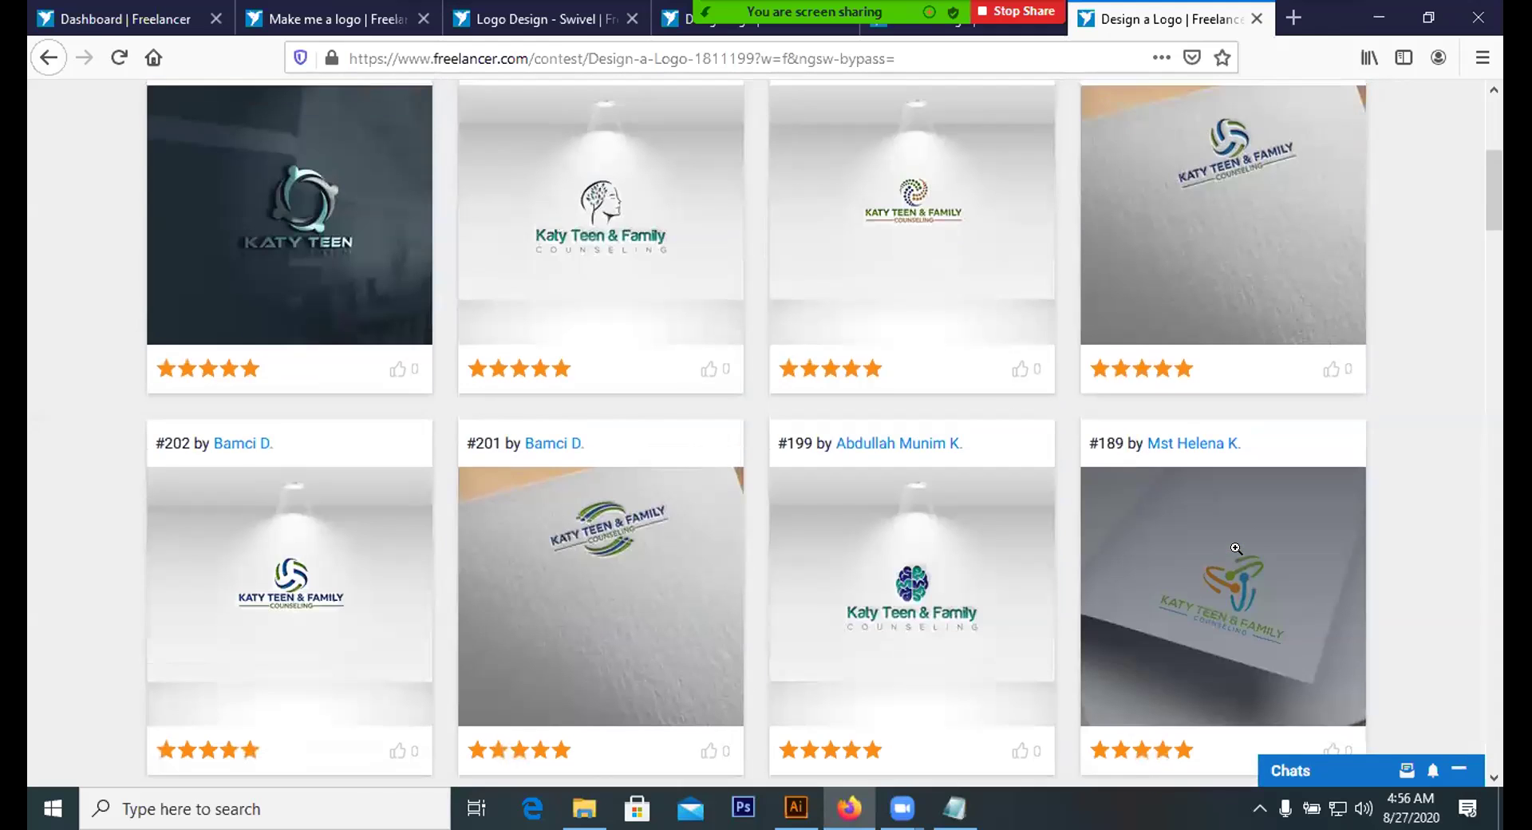
scroll(1217, 479, "up", 1)
scroll(1221, 264, "down", 1)
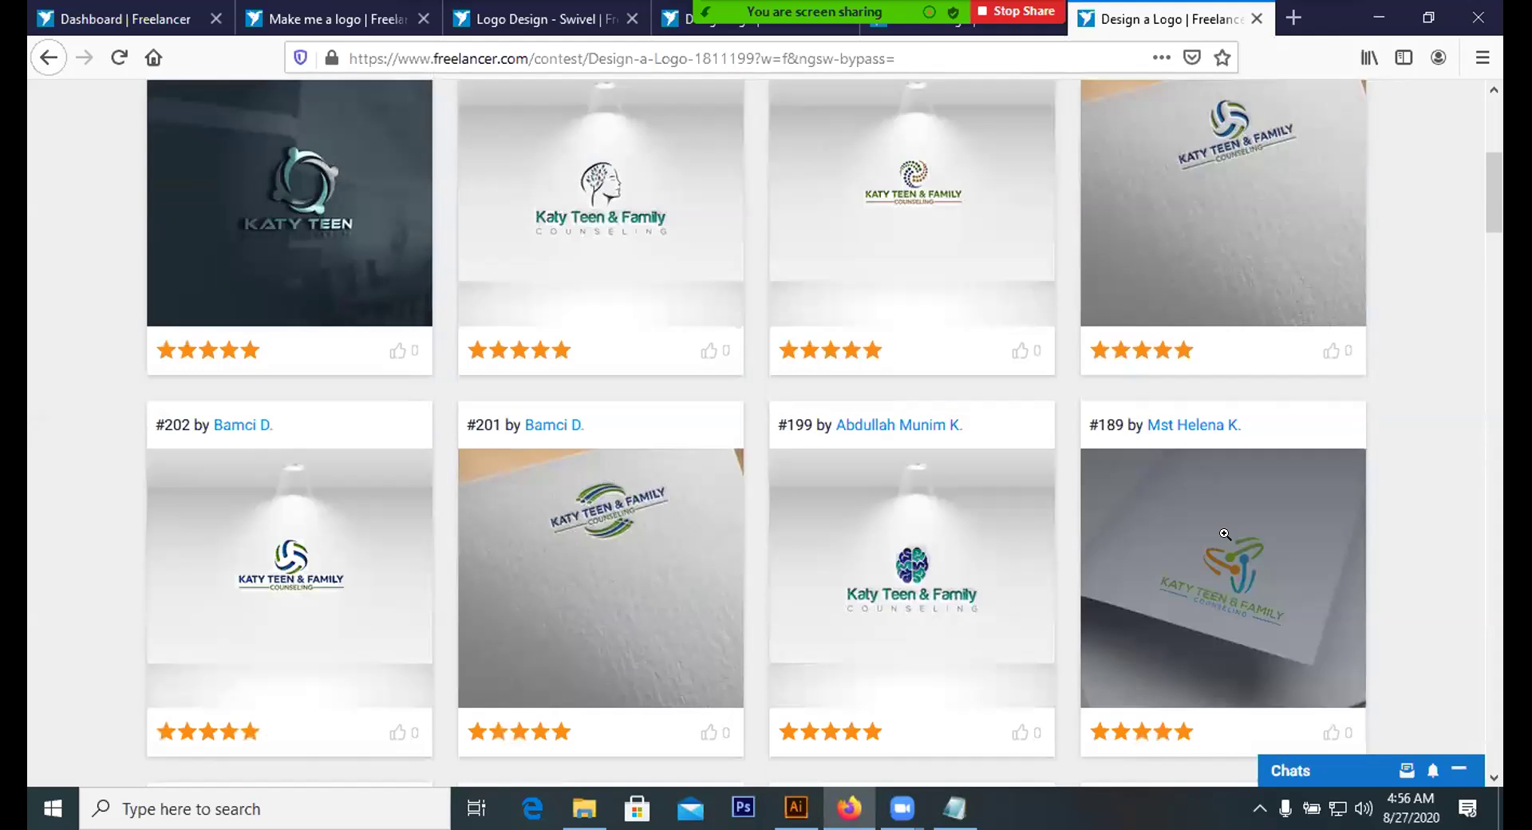
left_click(1021, 304)
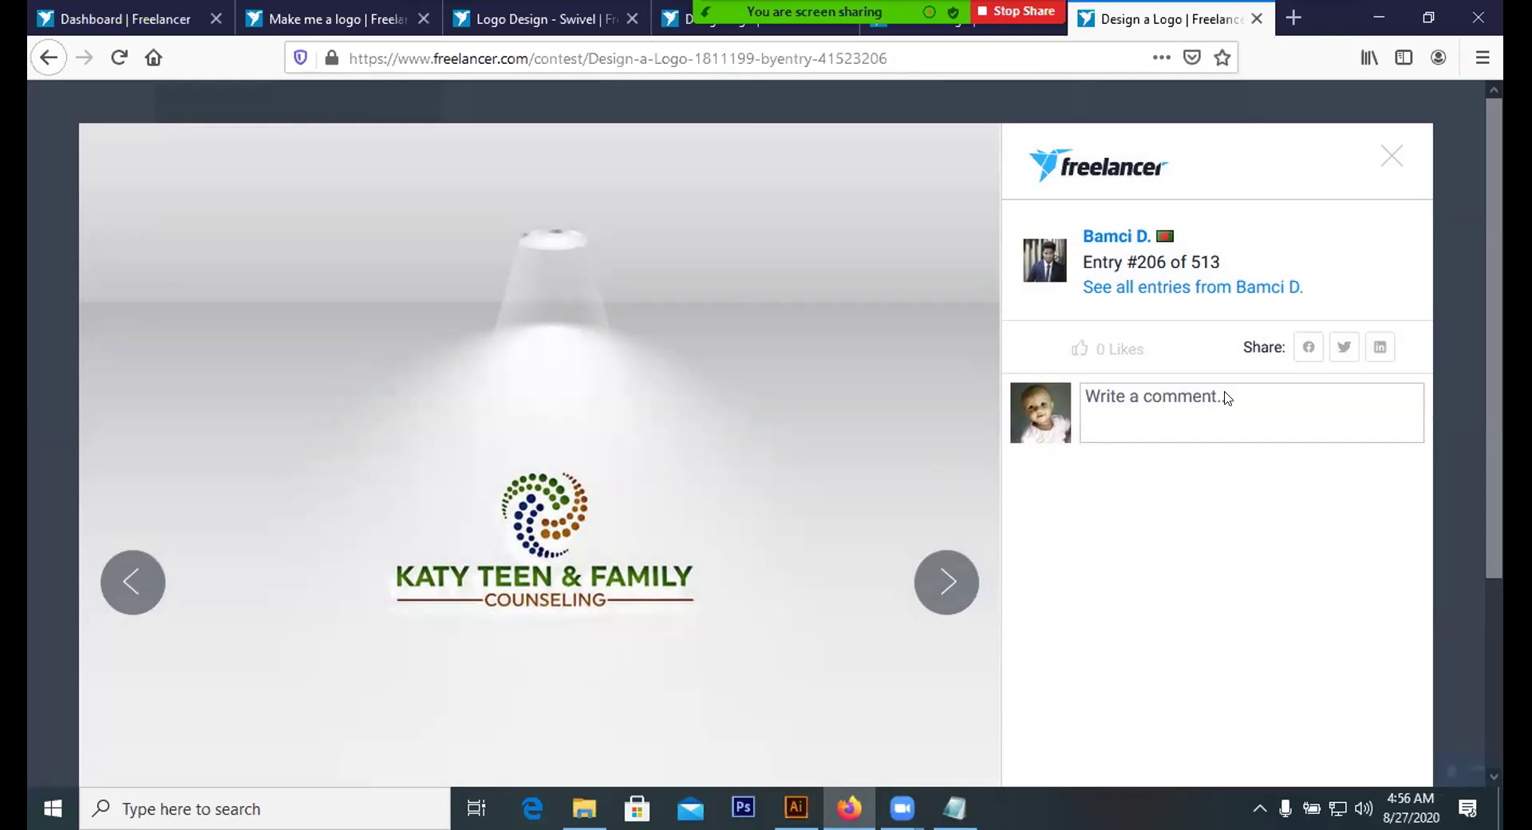
left_click(1392, 157)
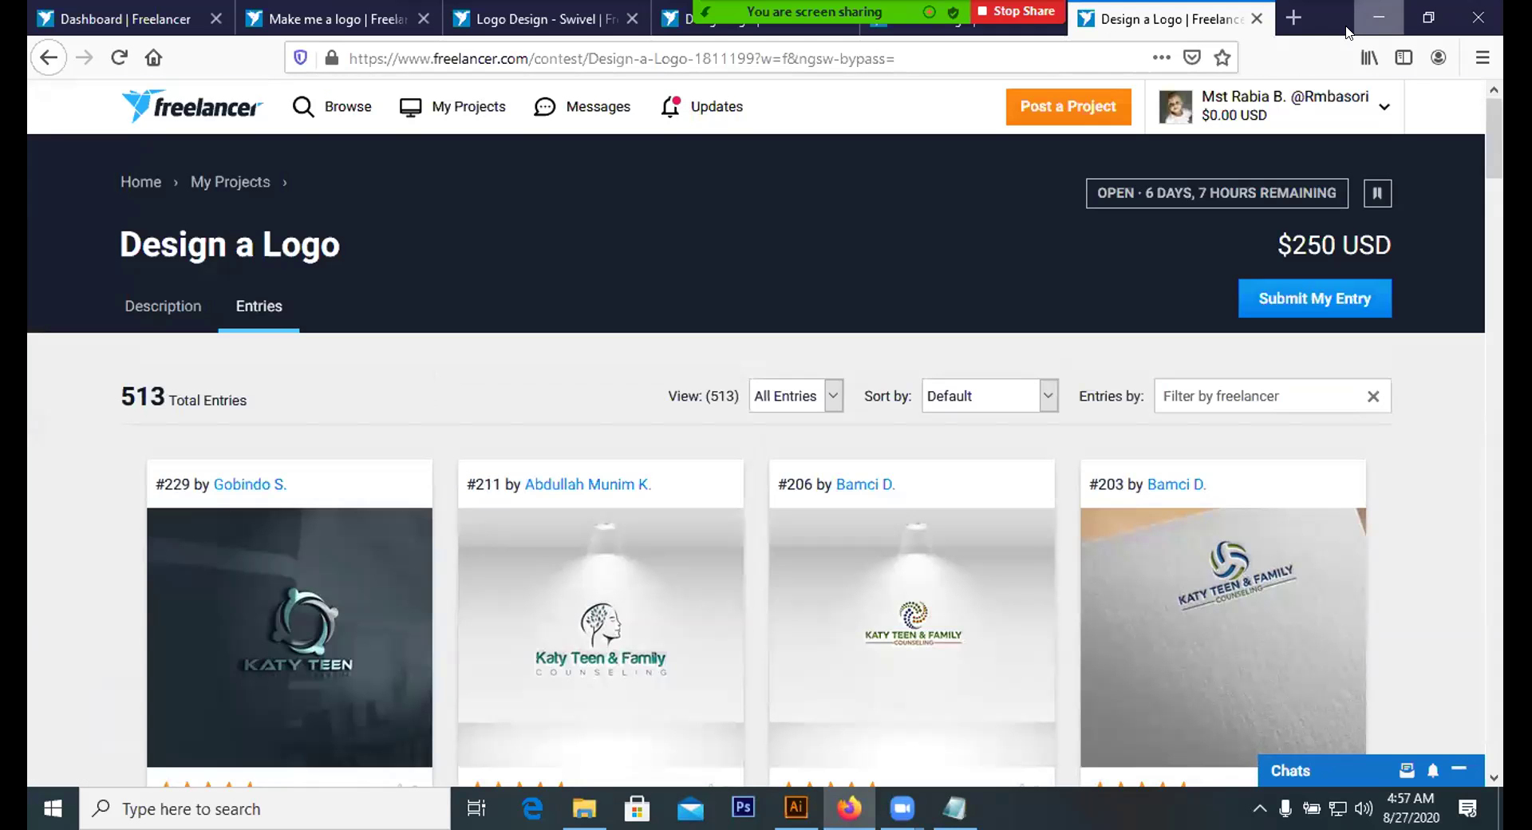
left_click(1373, 18)
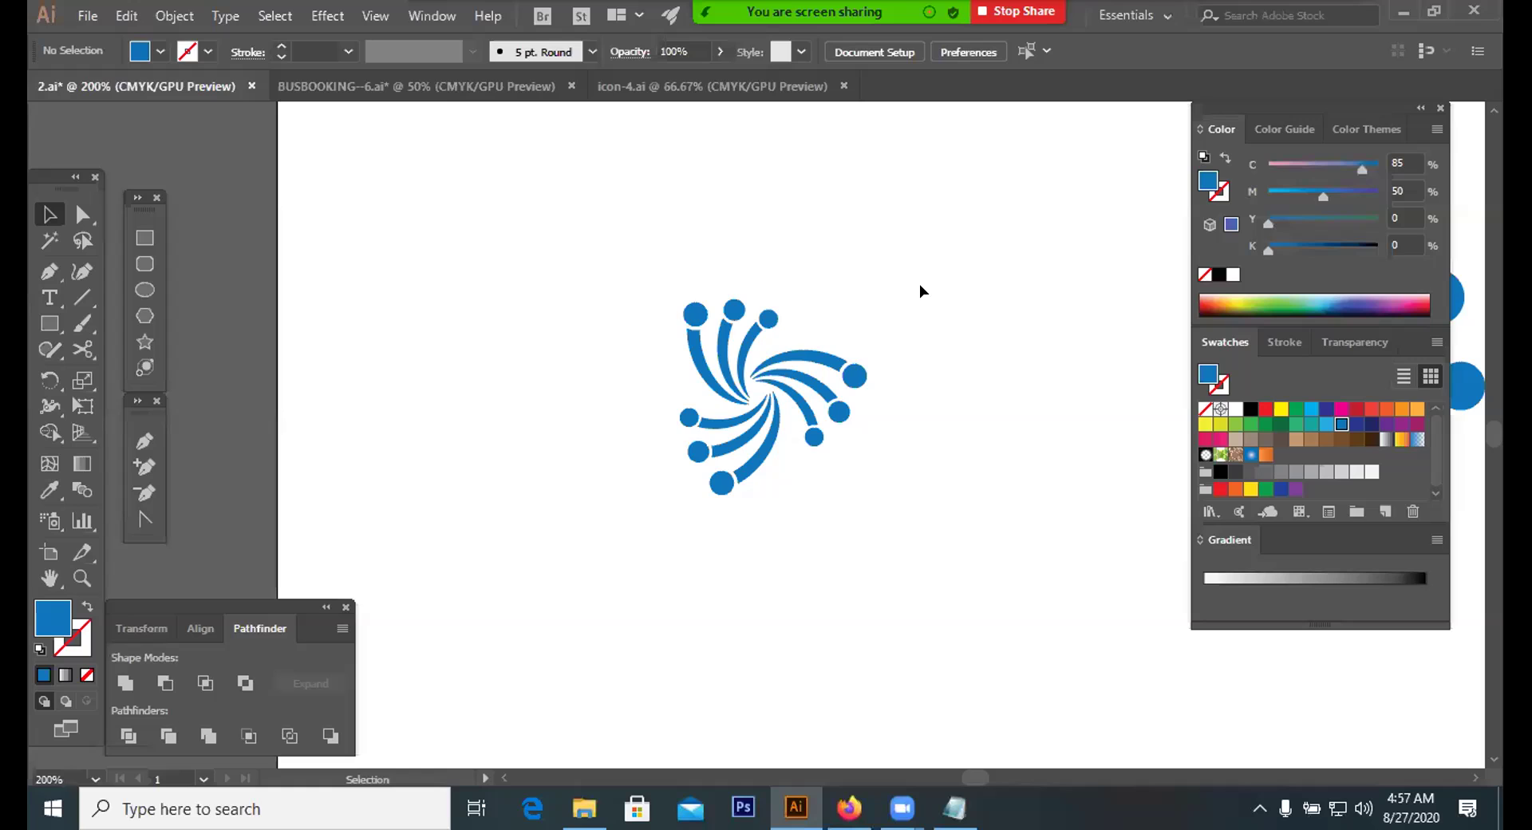
Move the whole swirl emblem down and to the right to free the middle of the artboard
left_click_drag(623, 478, 831, 479)
left_click_drag(797, 401, 1083, 549)
left_click(436, 353)
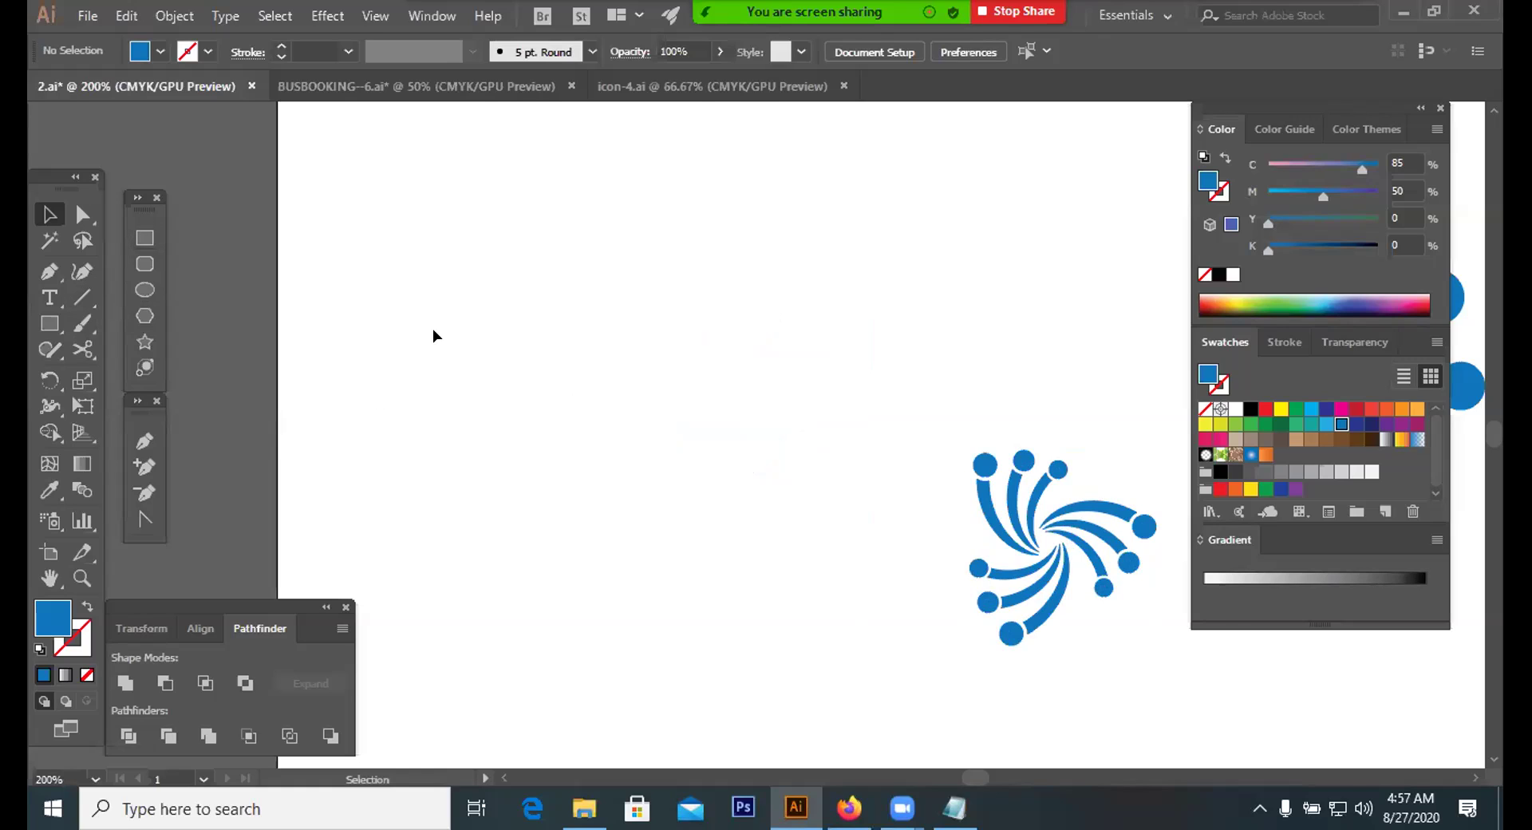
Draw a long horizontal straight line on the empty area above and left of the emblem, and select it
left_click(83, 297)
left_click_drag(434, 314, 887, 315)
left_click(49, 213)
left_click_drag(407, 247, 585, 383)
left_click_drag(410, 290, 409, 290)
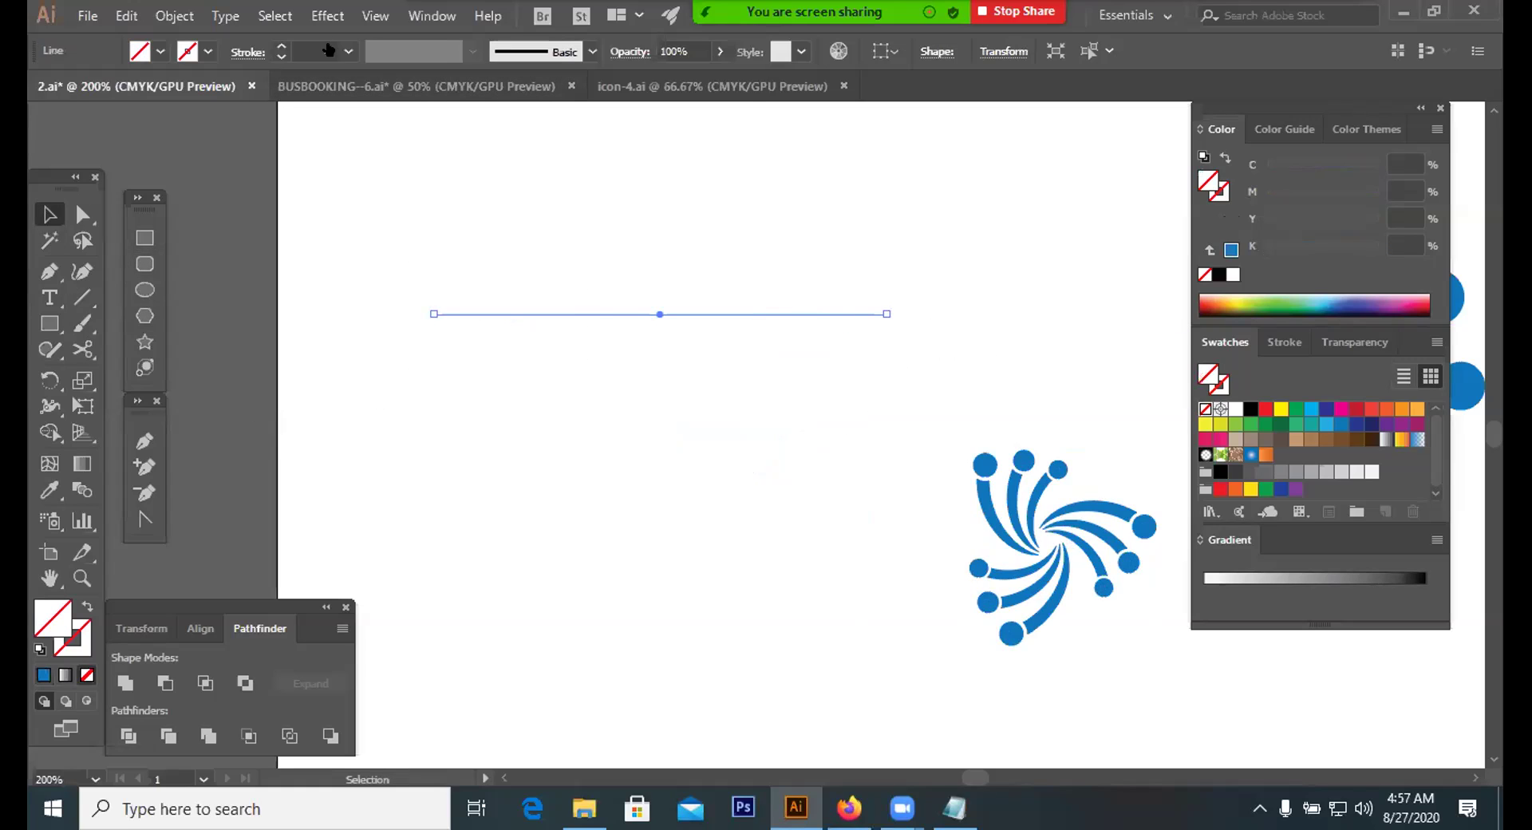
Give the horizontal line a black stroke with a weight of 4 pt
left_click(279, 44)
left_click(279, 45)
left_click(280, 45)
left_click(280, 44)
left_click(280, 45)
left_click(279, 45)
left_click(279, 45)
left_click(279, 45)
left_click(280, 57)
left_click(279, 57)
left_click(279, 58)
left_click(279, 58)
left_click_drag(512, 218, 626, 372)
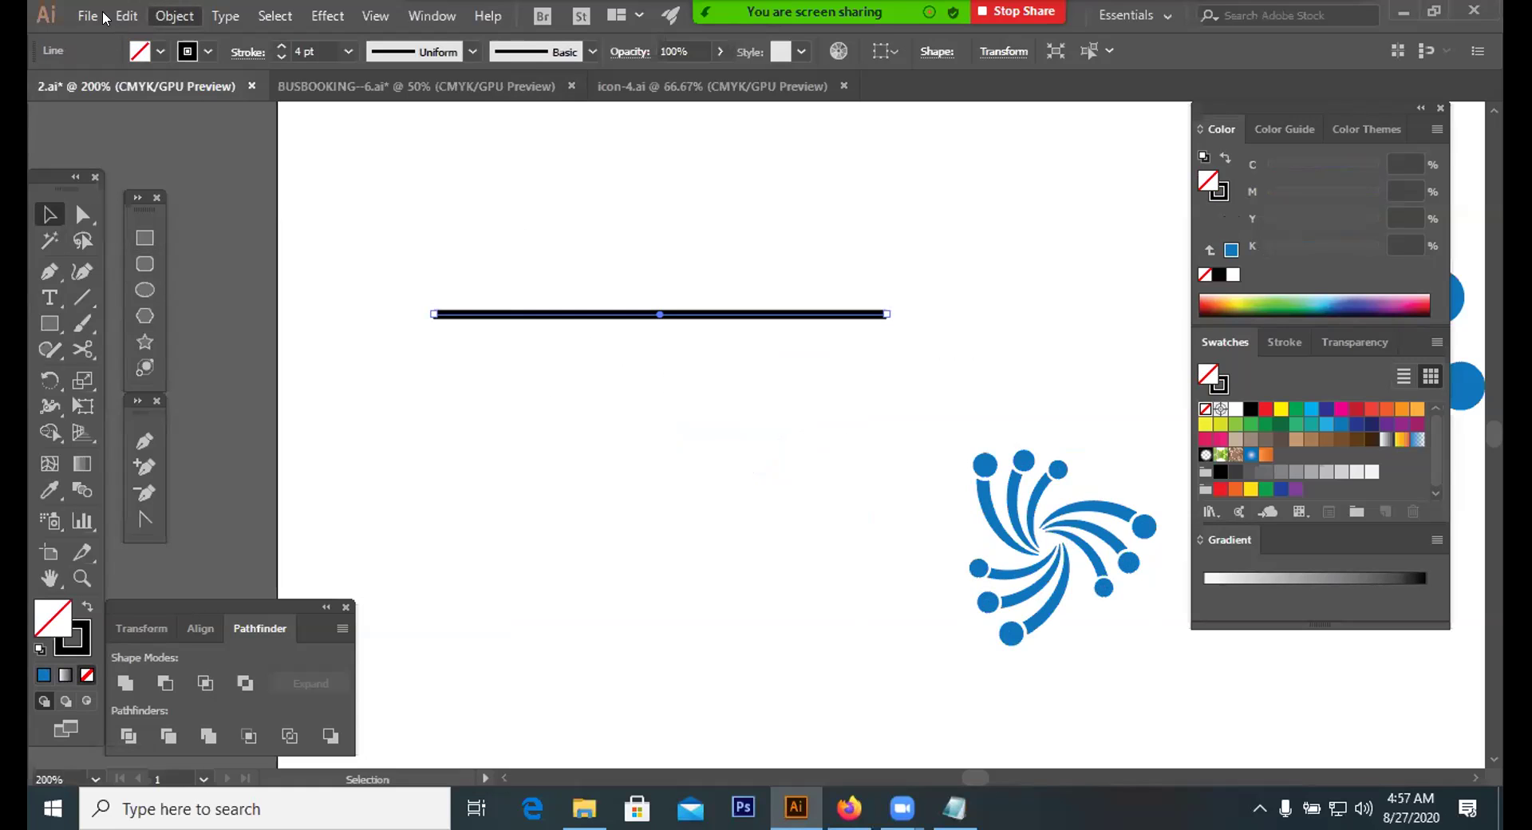
Make the line's stroke dashed with a 12 pt dash, round caps and round corner joins
left_click(123, 15)
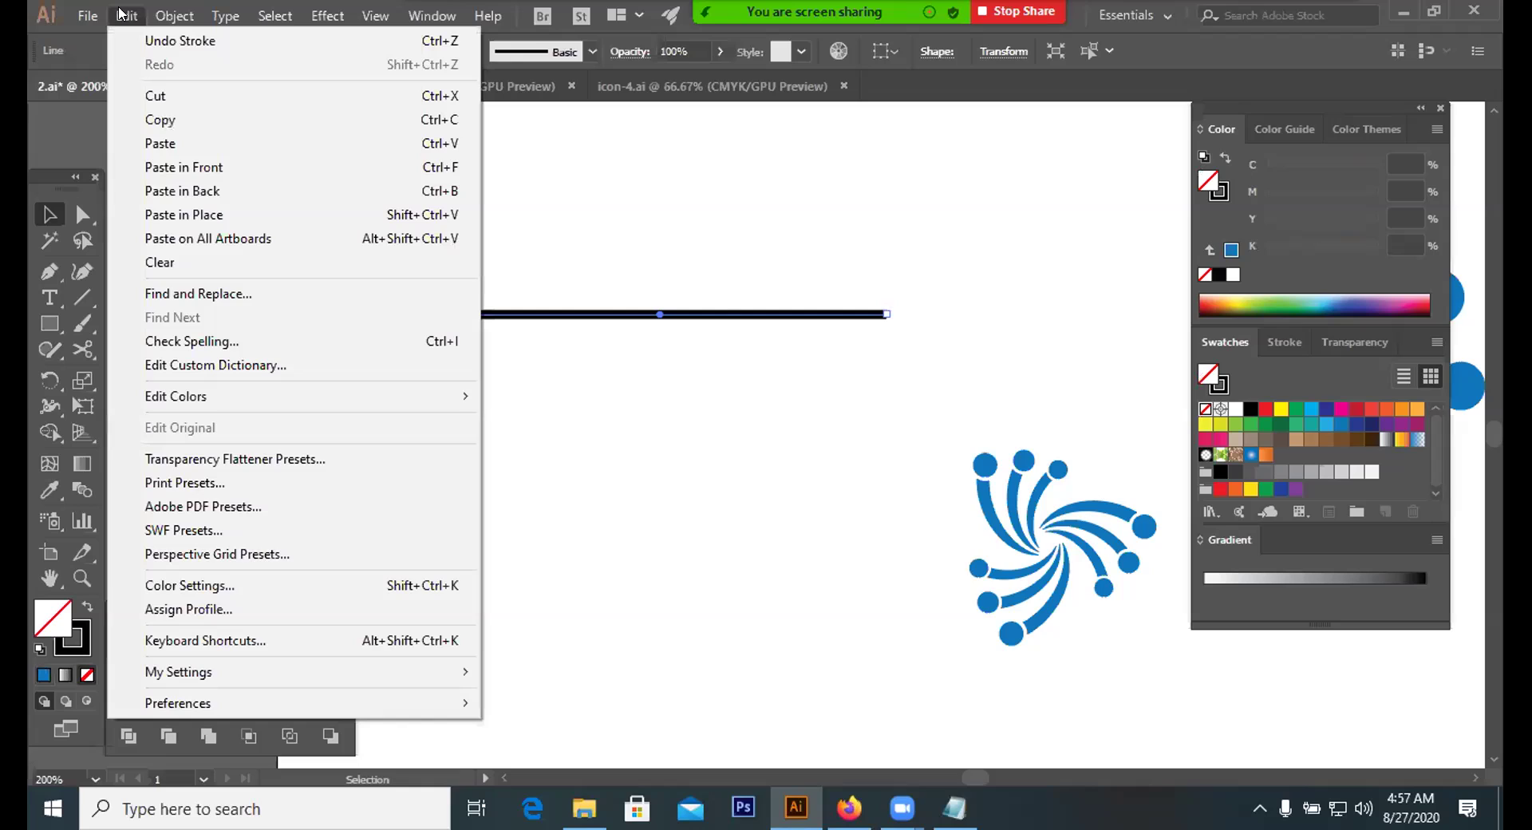
left_click(718, 393)
left_click(628, 316)
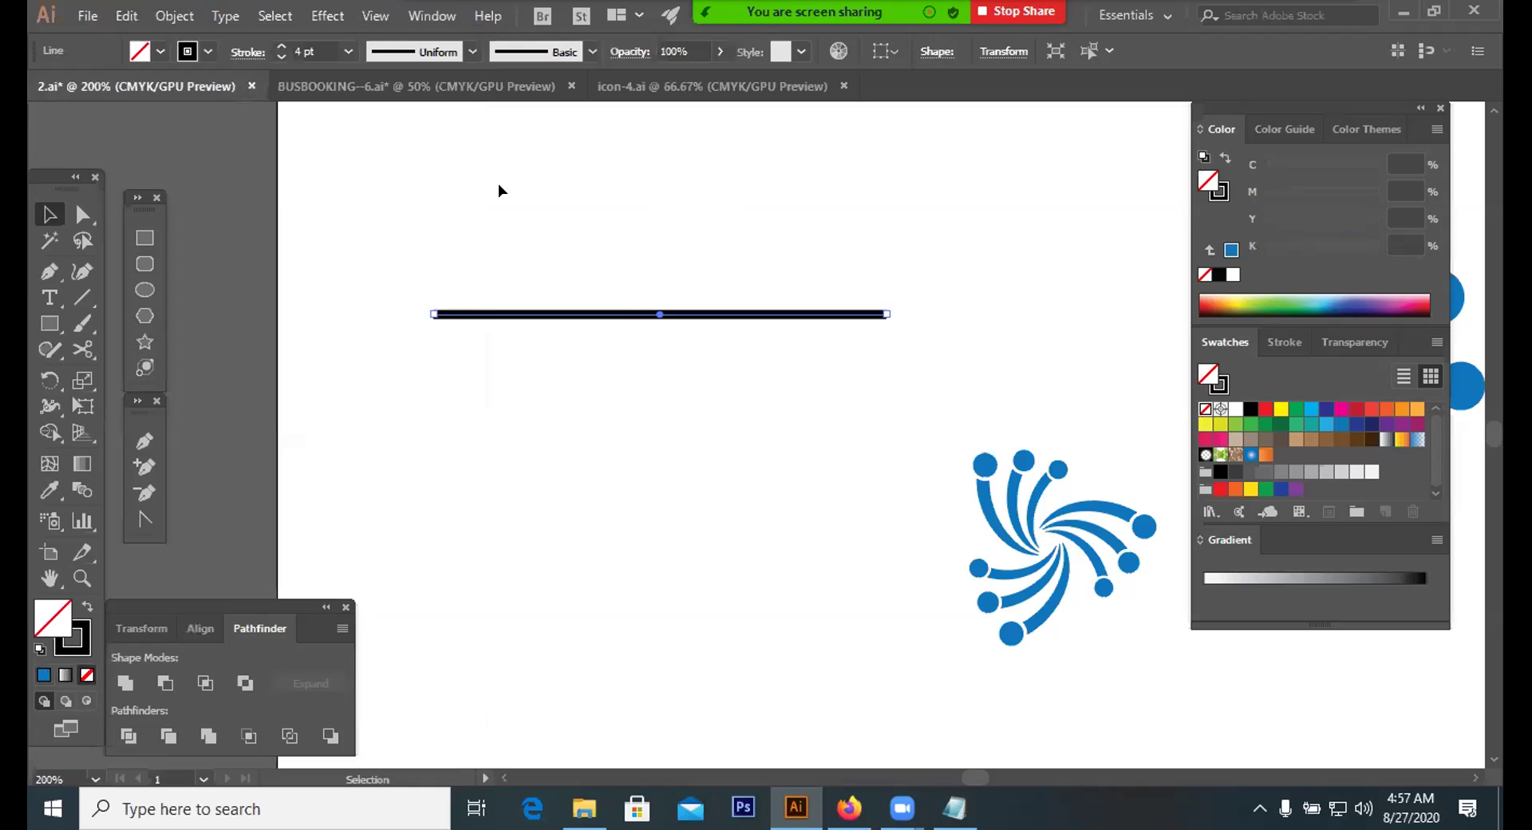
left_click(248, 52)
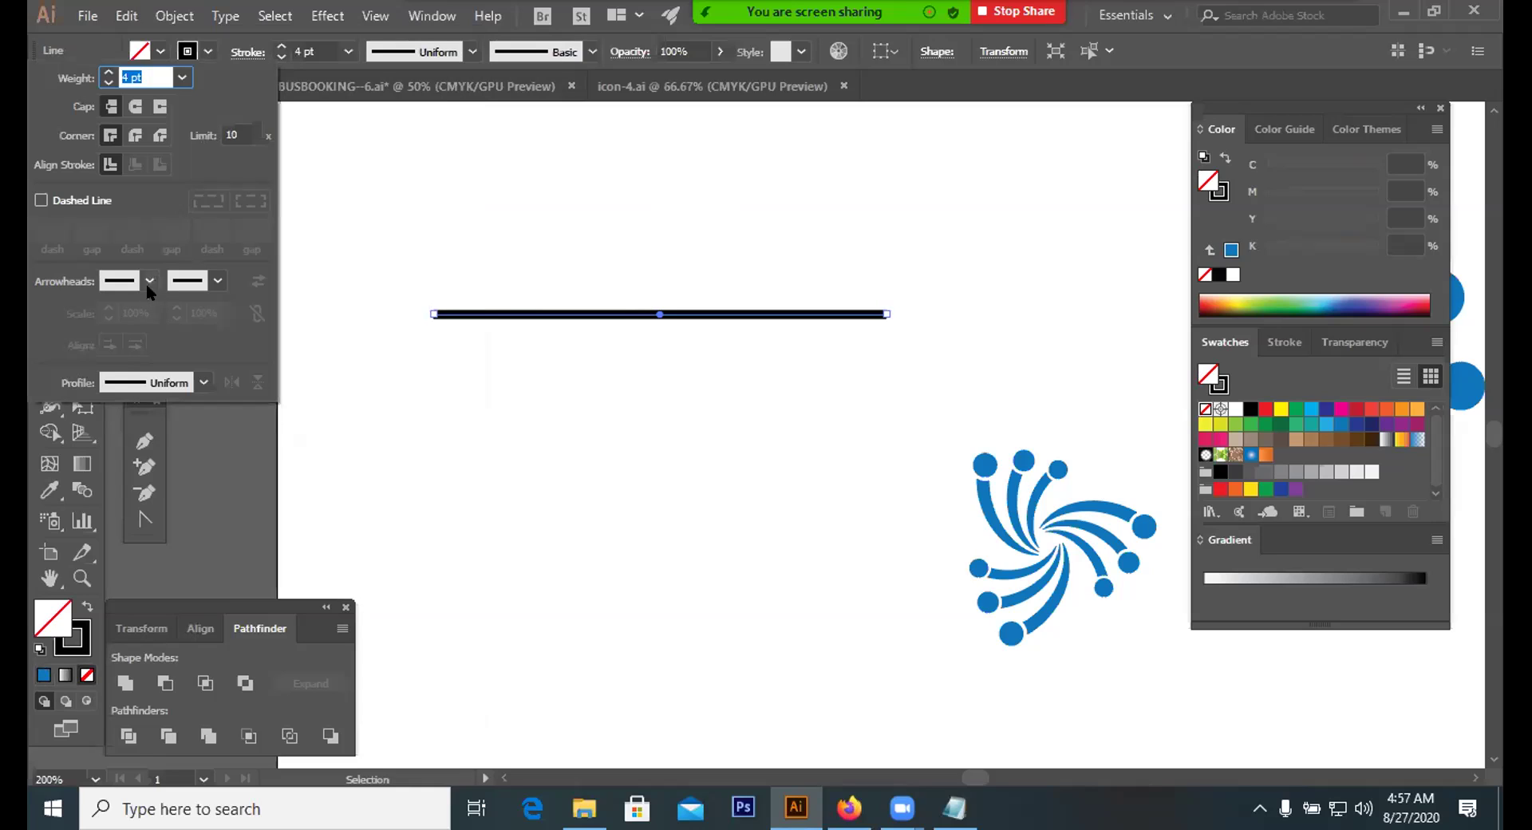
left_click(41, 200)
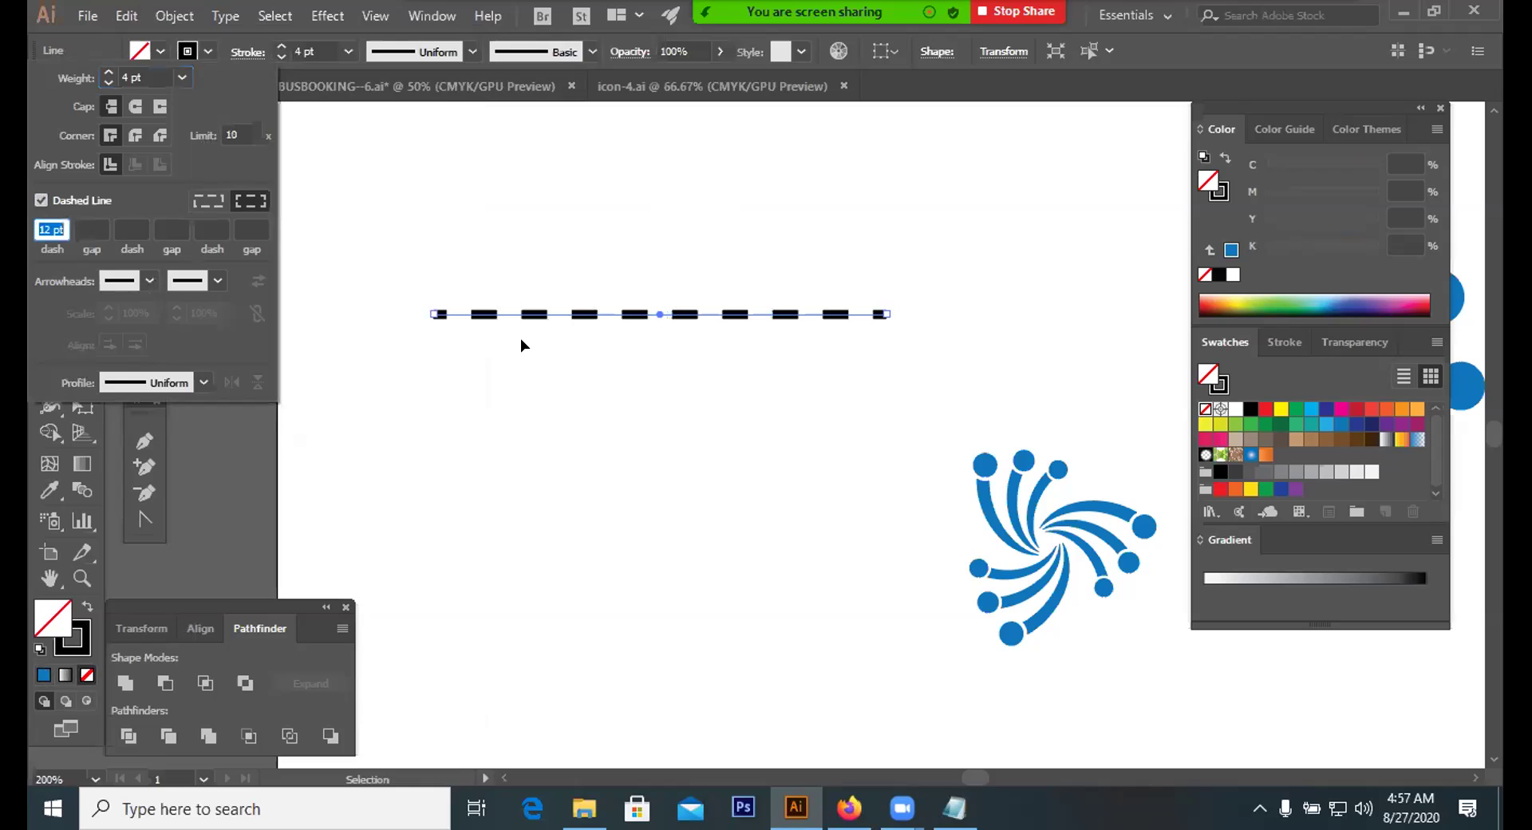
left_click(135, 108)
left_click(136, 136)
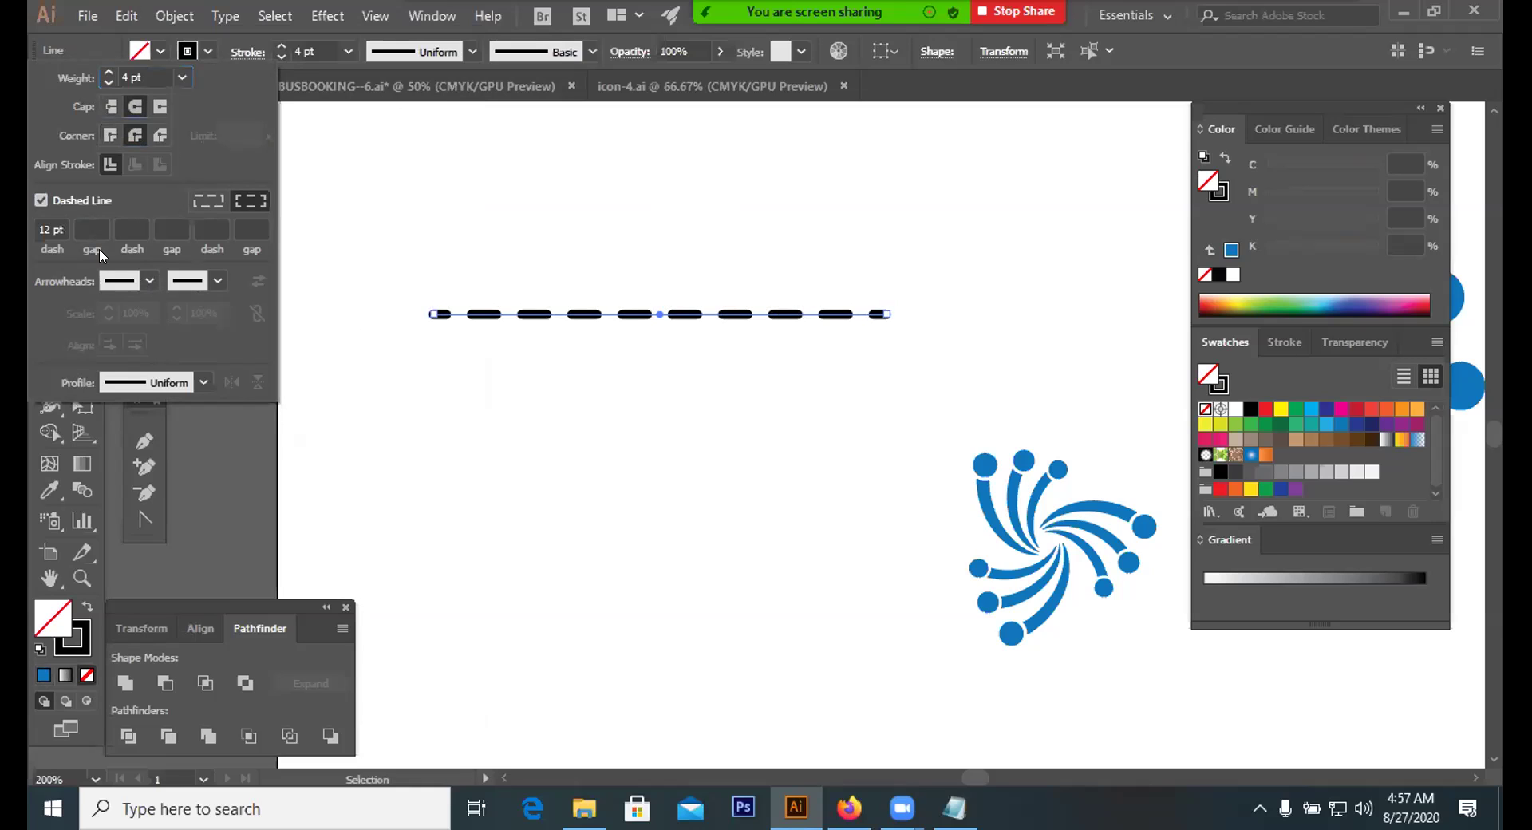
Set the dashed line's first gap to 31 pt and its second dash to 27 pt
left_click(92, 229)
type("3")
key("Return")
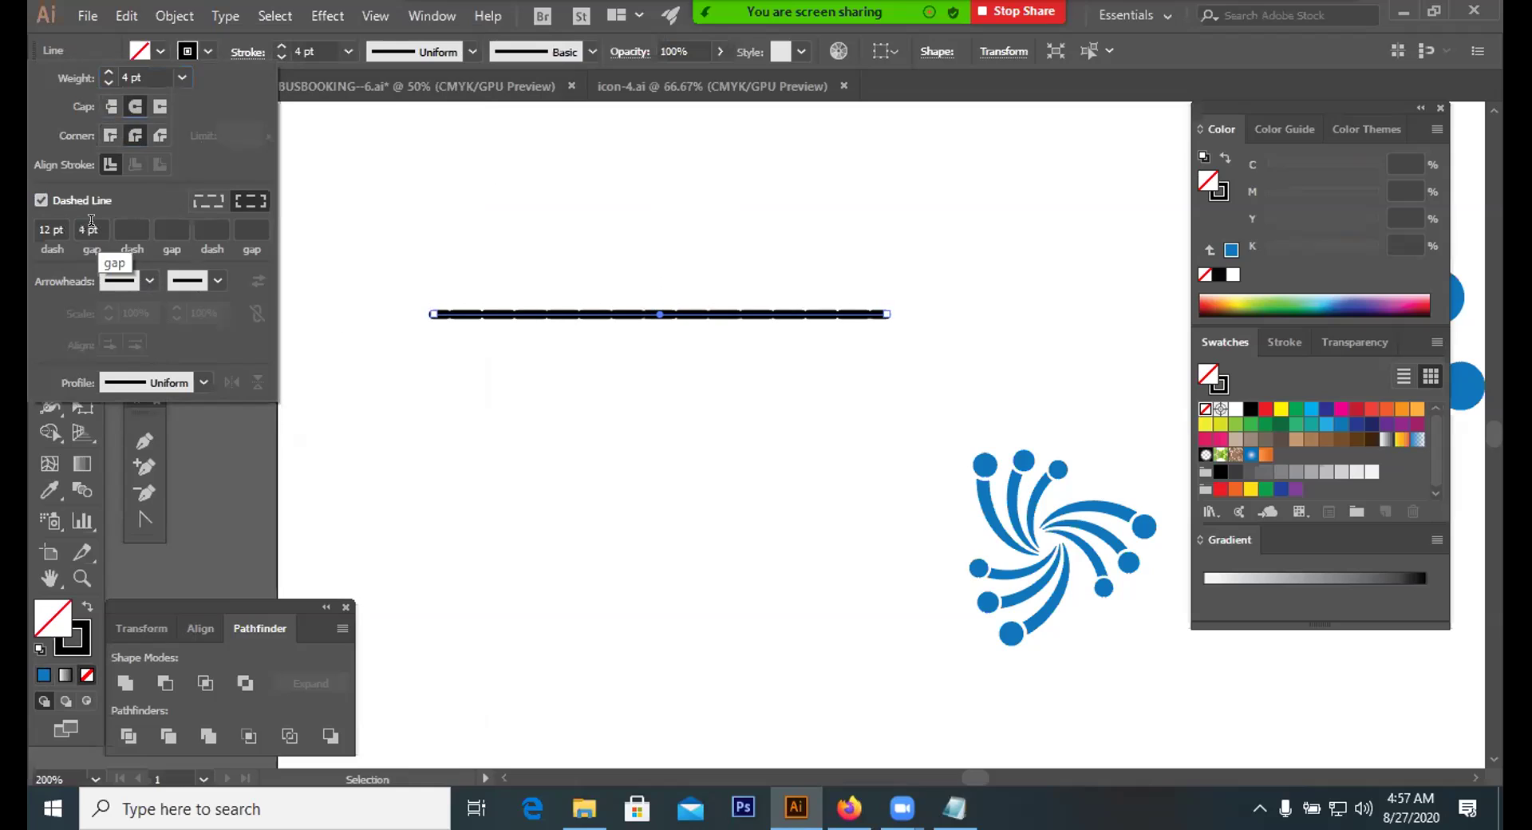
scroll(91, 227, "up", 17)
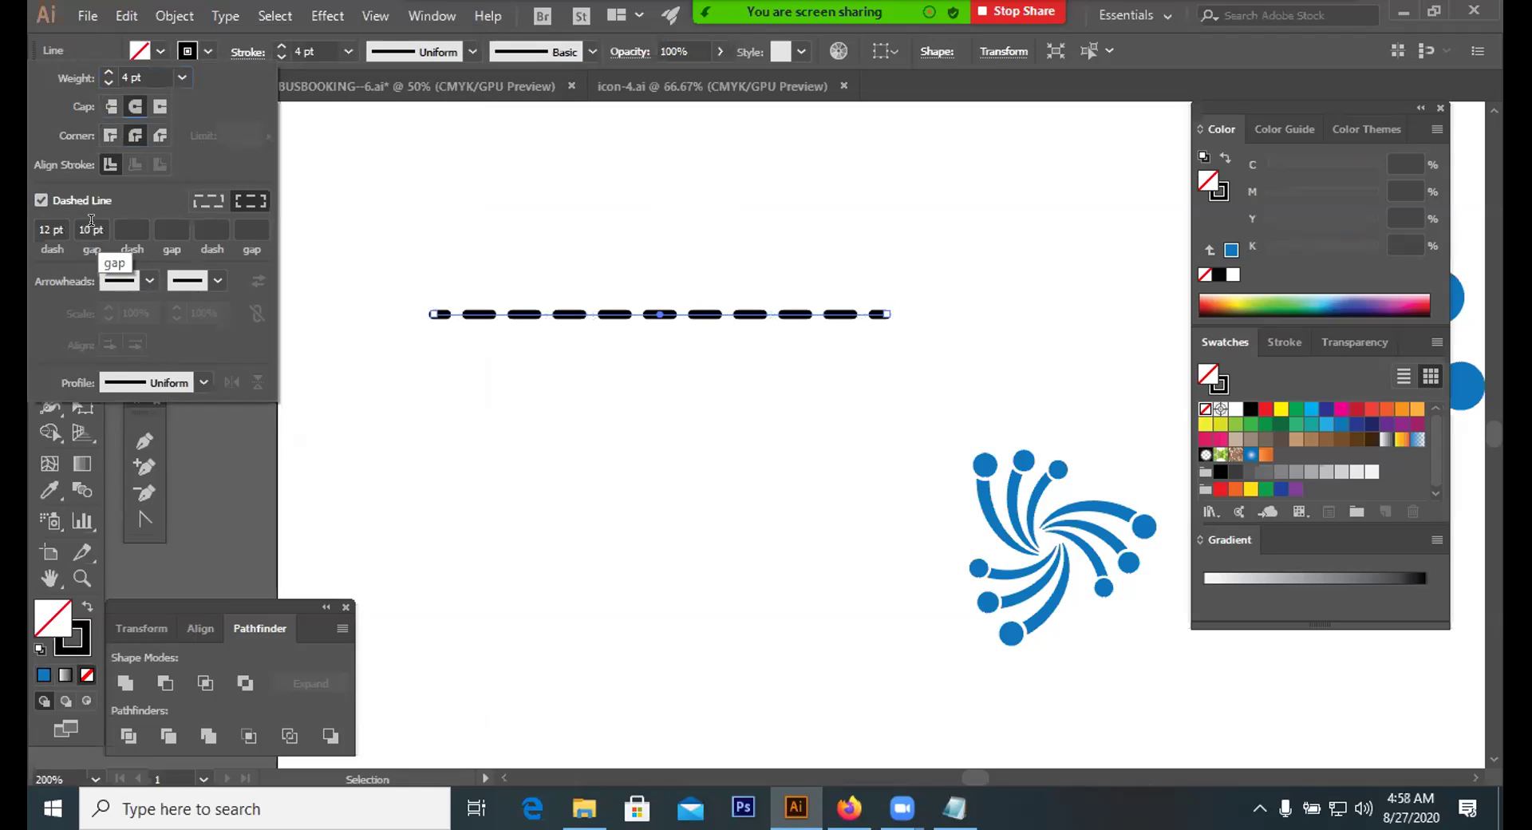
scroll(91, 222, "up", 11)
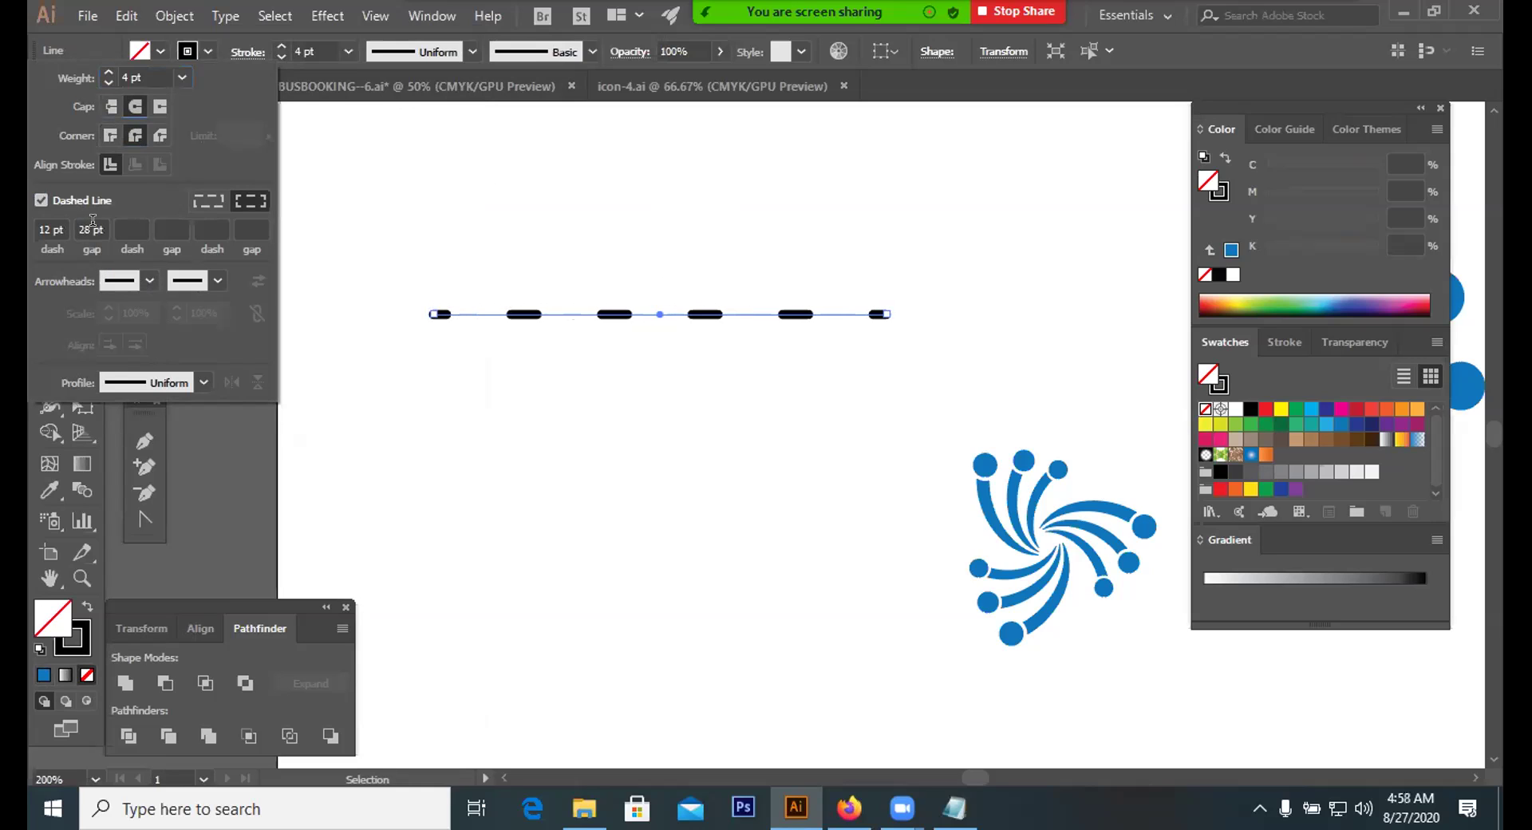
scroll(135, 226, "up", 6)
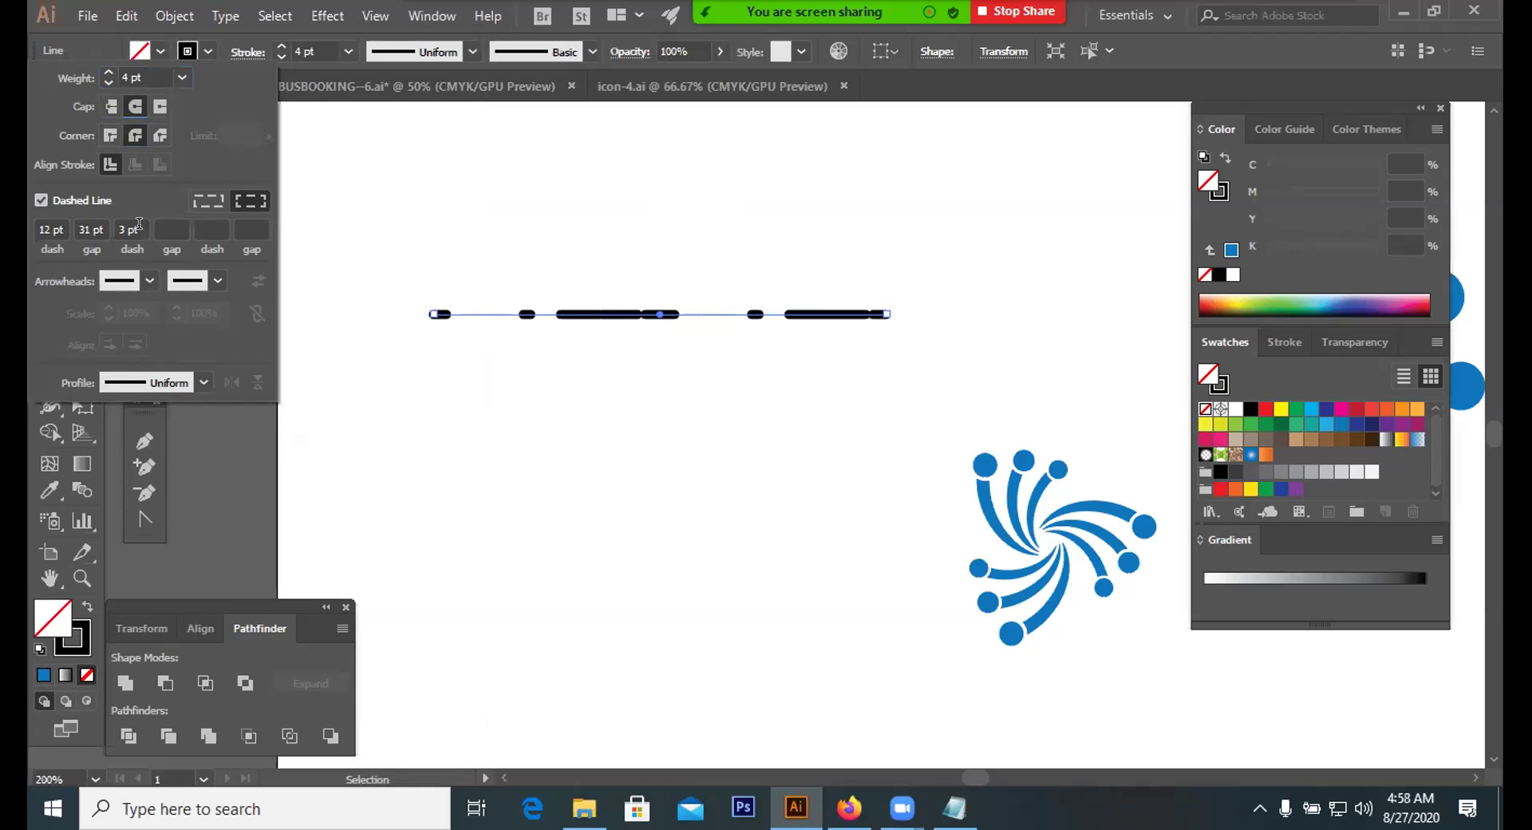
scroll(139, 224, "up", 17)
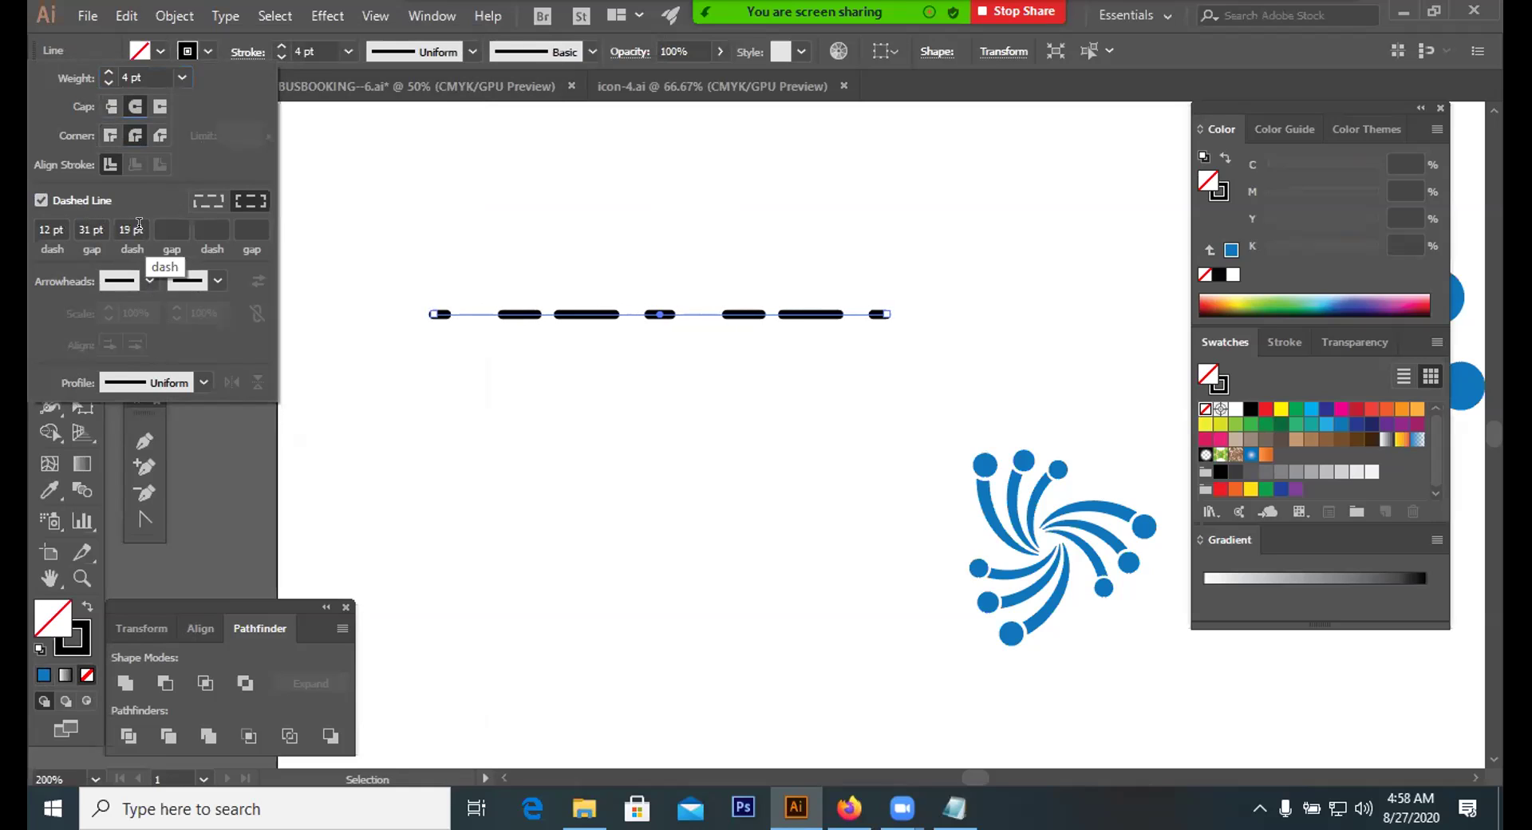
scroll(139, 224, "down", 3)
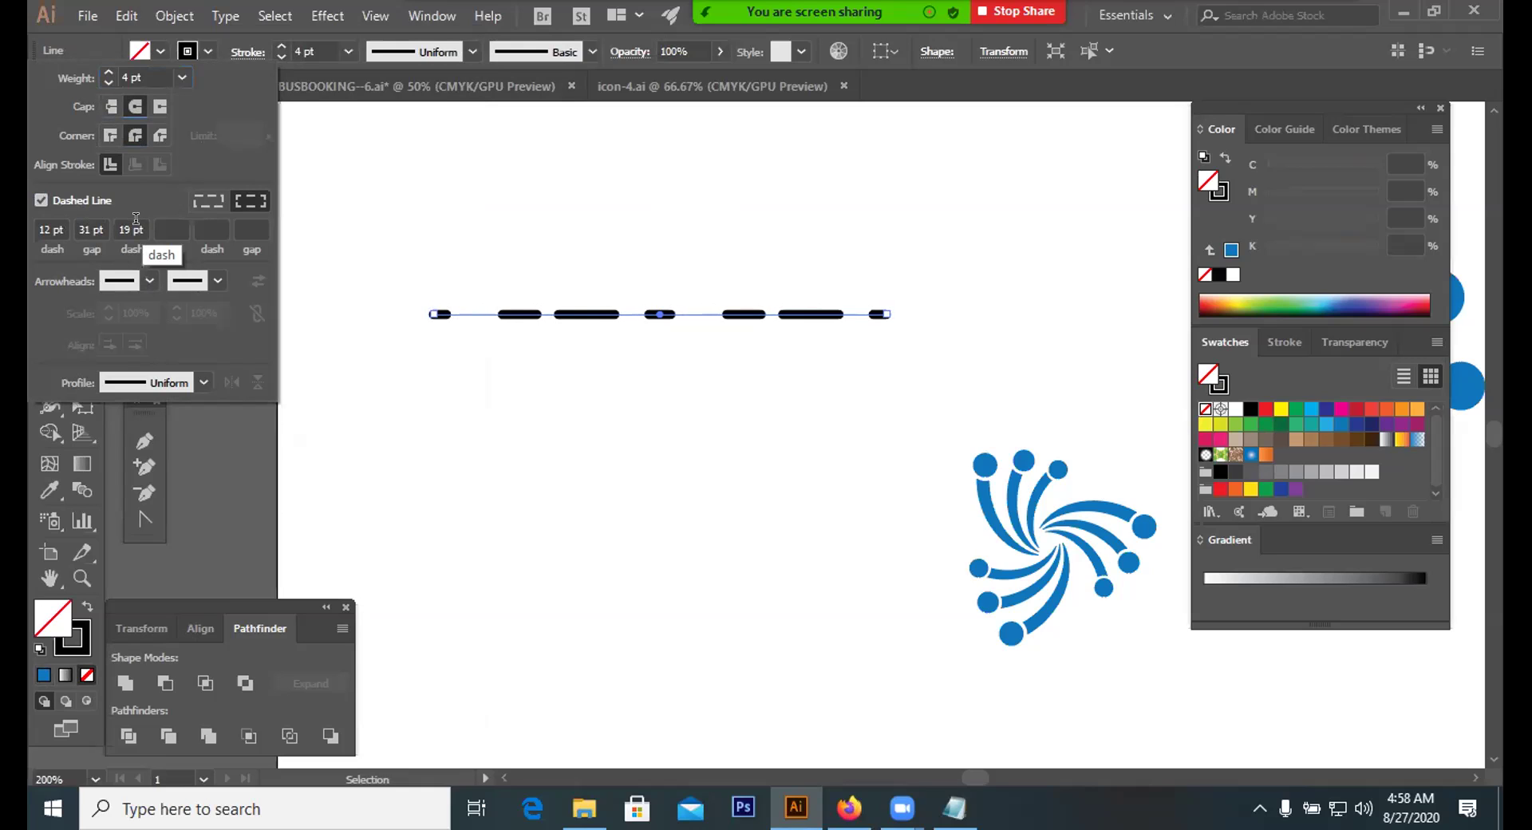
scroll(136, 219, "up", 3)
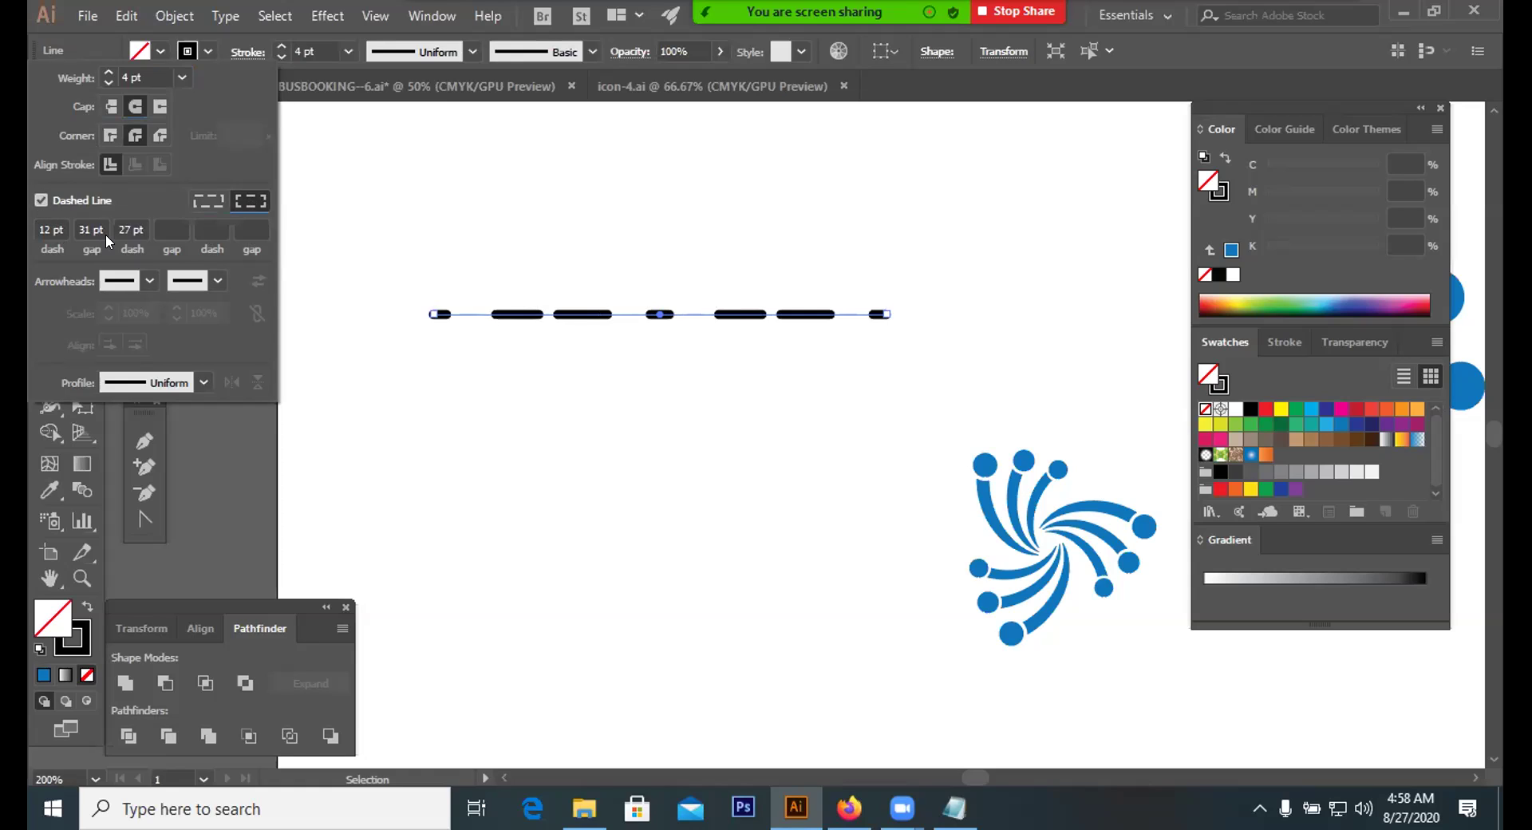
Reduce the dashed line's first gap to 20 pt and set its second gap to 39 pt
scroll(100, 221, "down", 1)
scroll(101, 221, "down", 3)
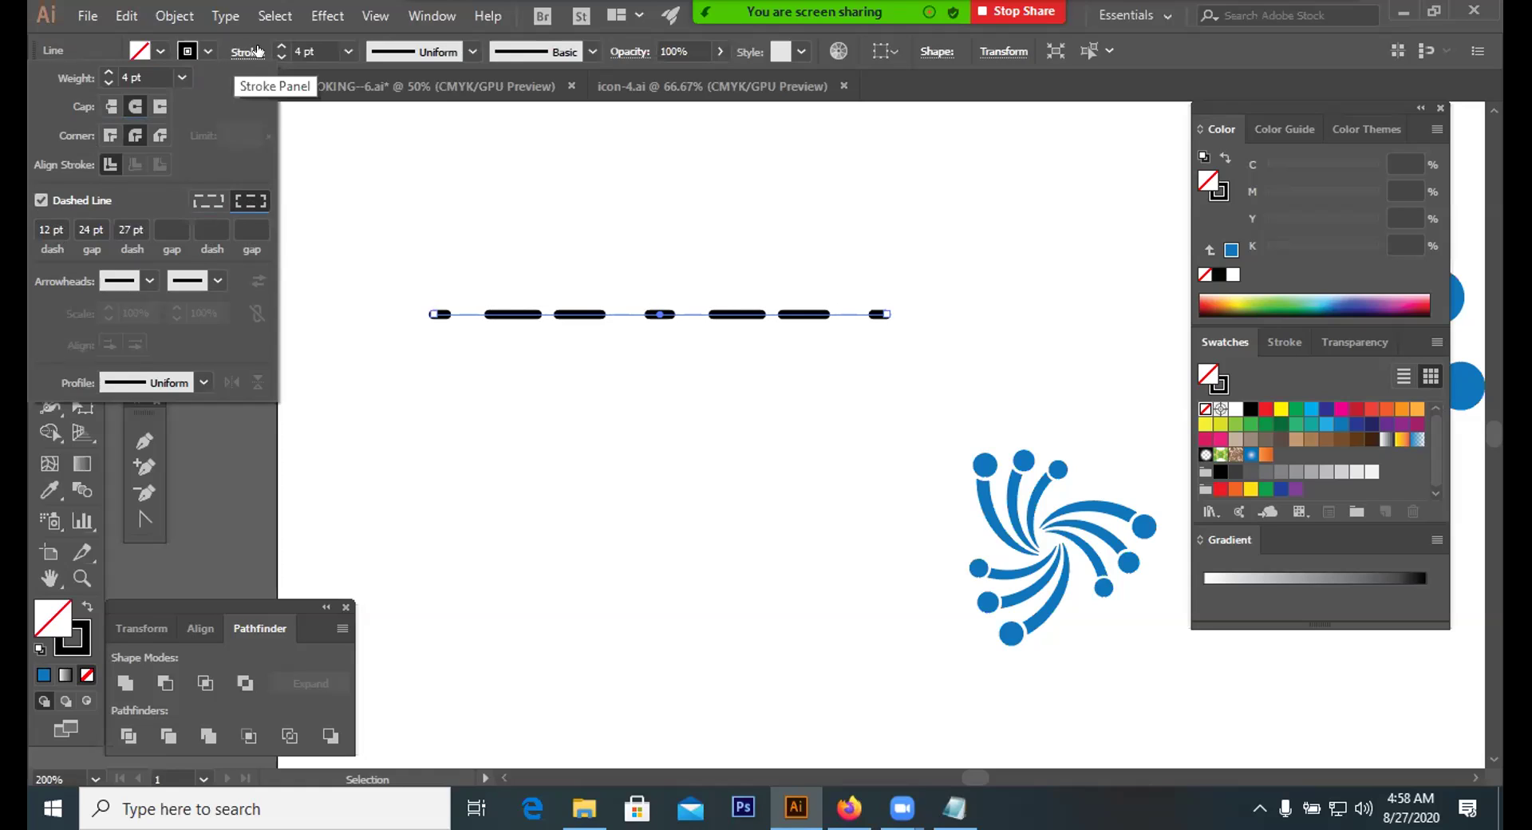
left_click(232, 52)
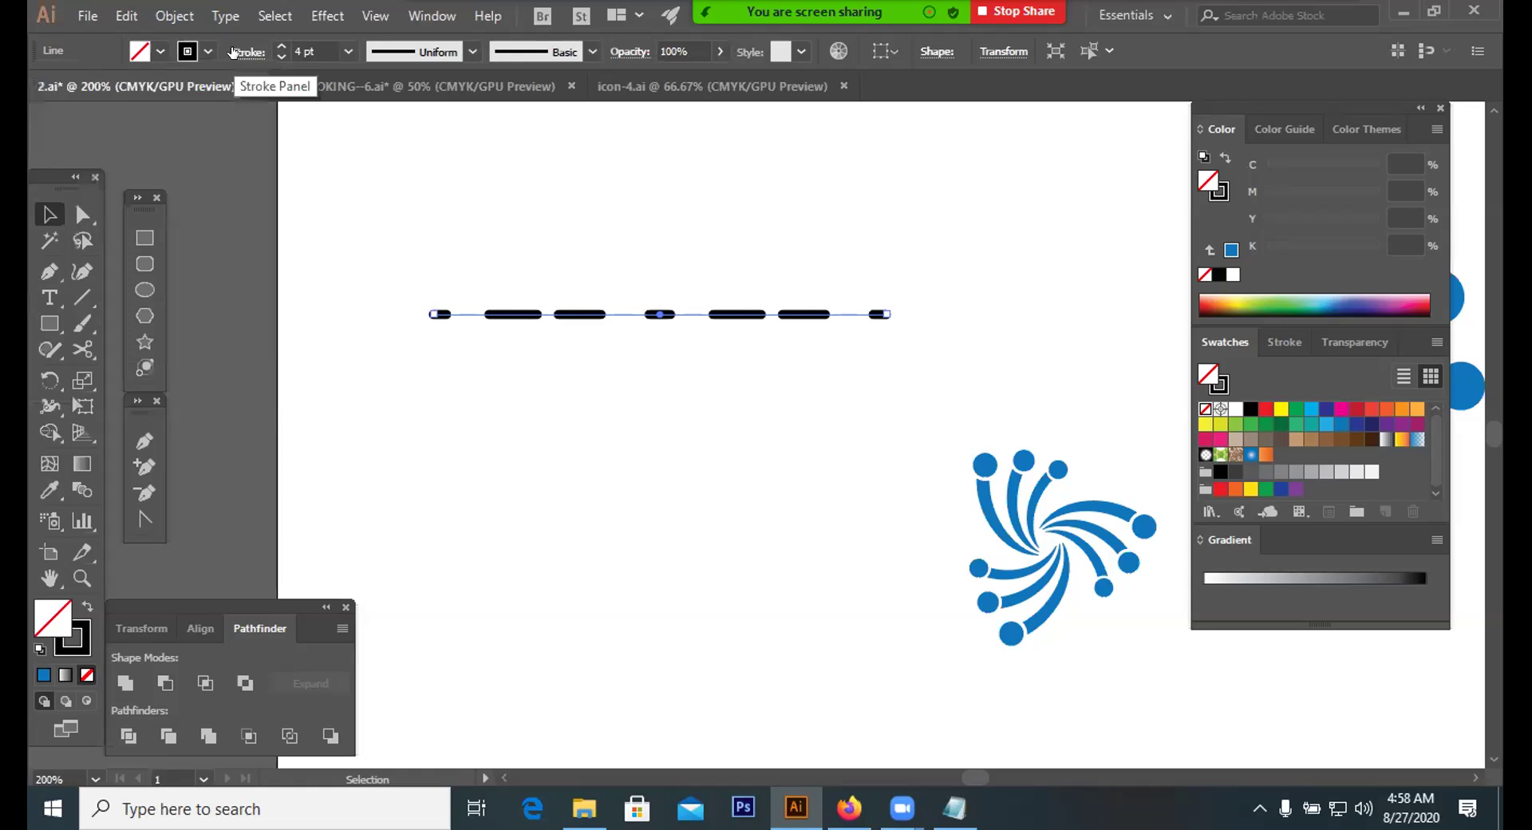
left_click(247, 52)
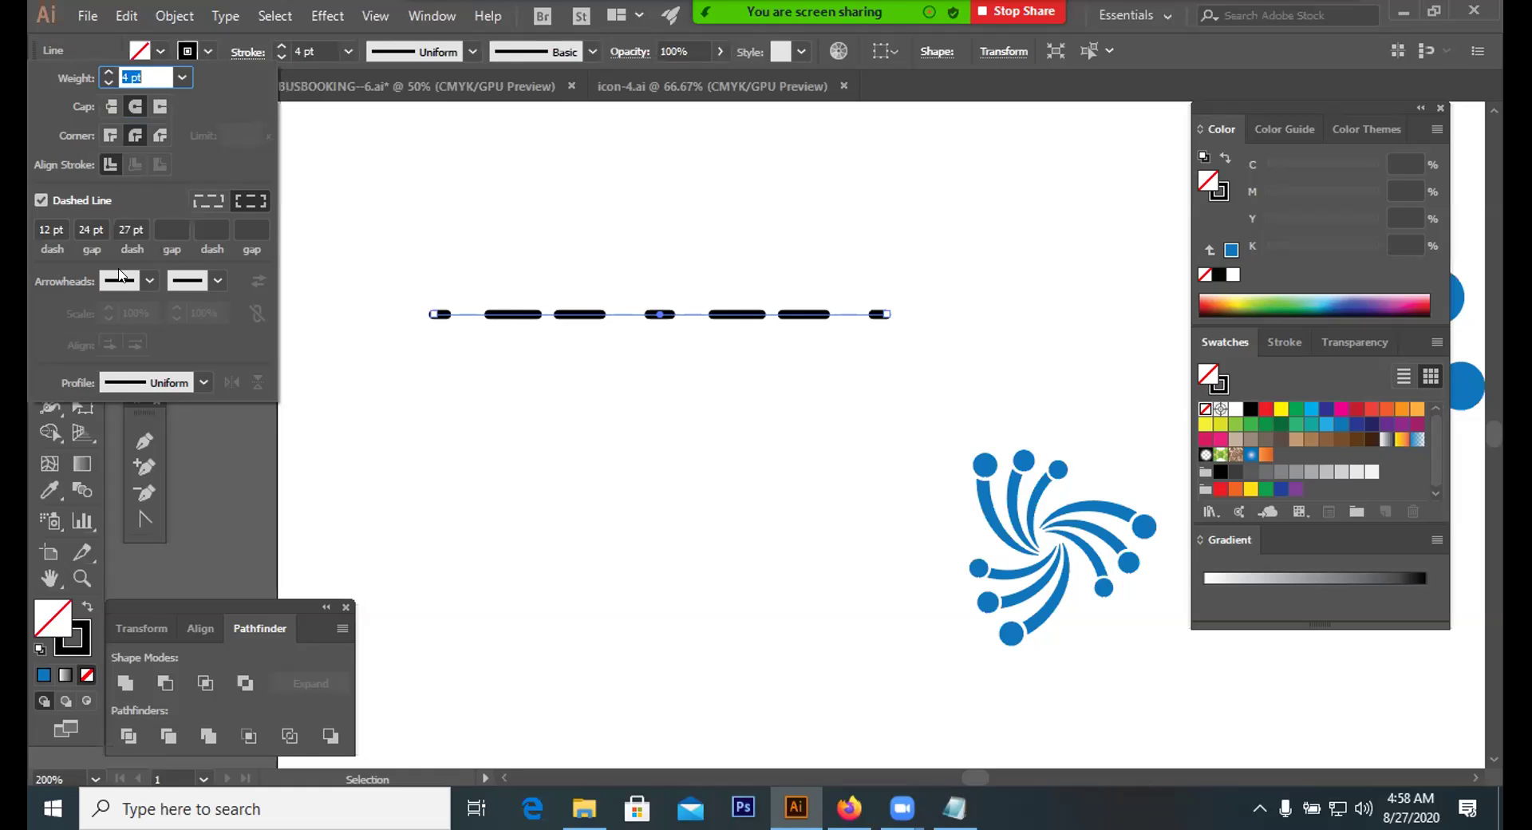
scroll(94, 226, "up", 4)
scroll(93, 220, "down", 8)
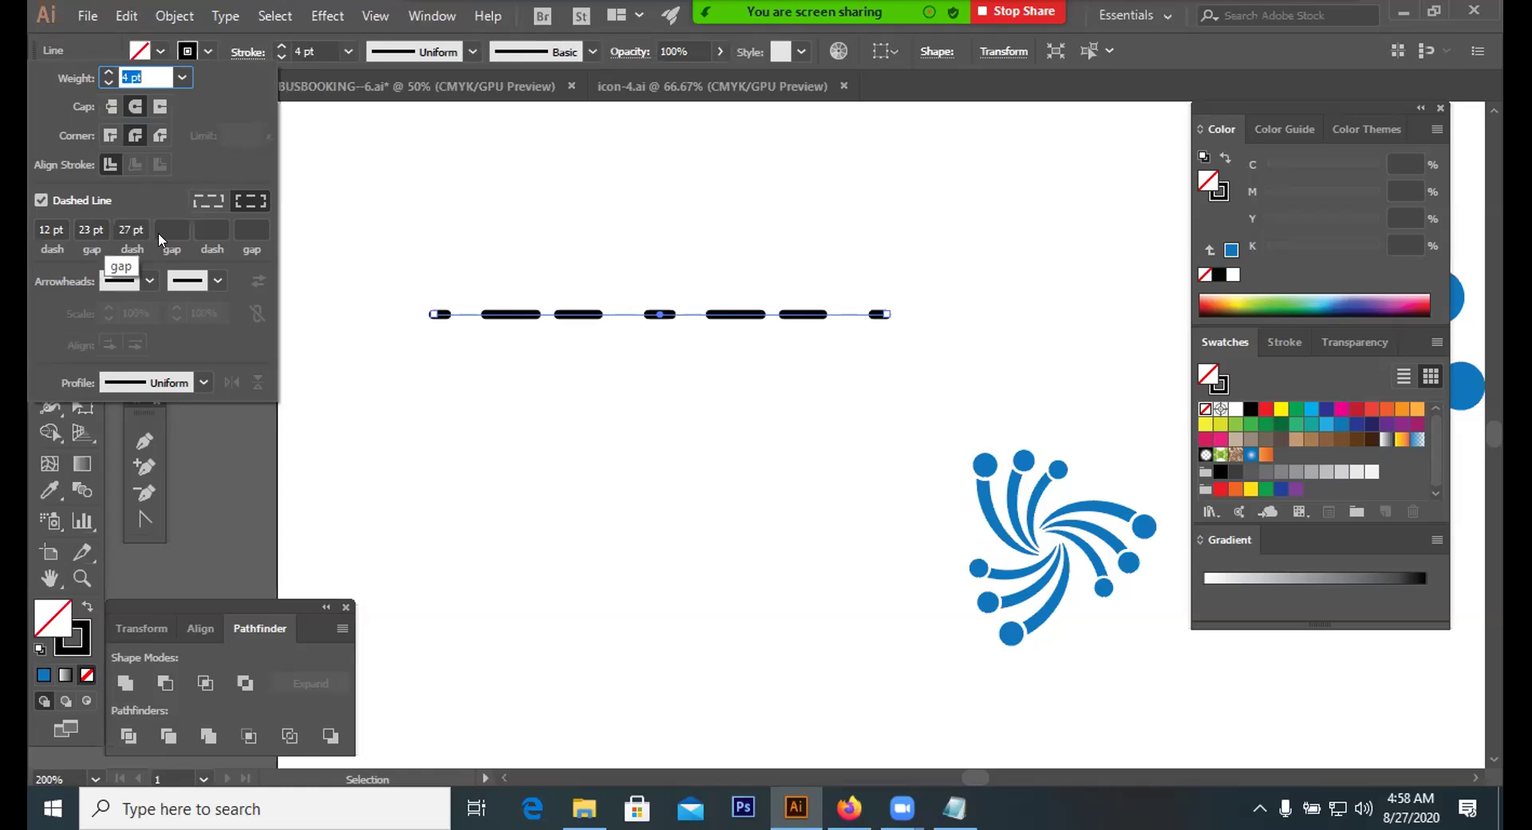
scroll(172, 230, "down", 10)
scroll(185, 227, "up", 20)
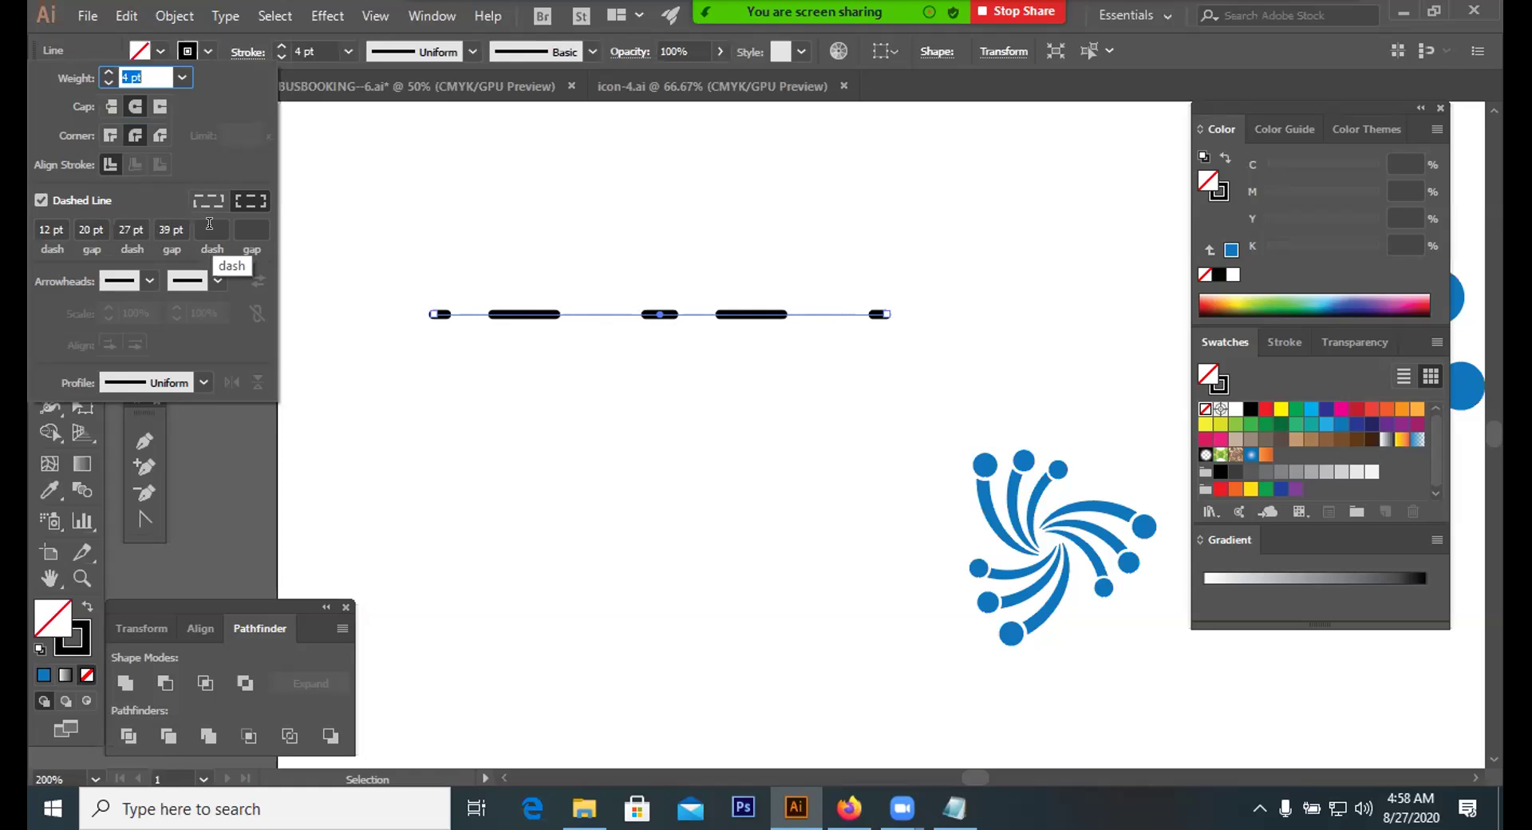
Set the dashed line's third gap to 55 pt and its third dash to 0 pt
scroll(224, 228, "up", 18)
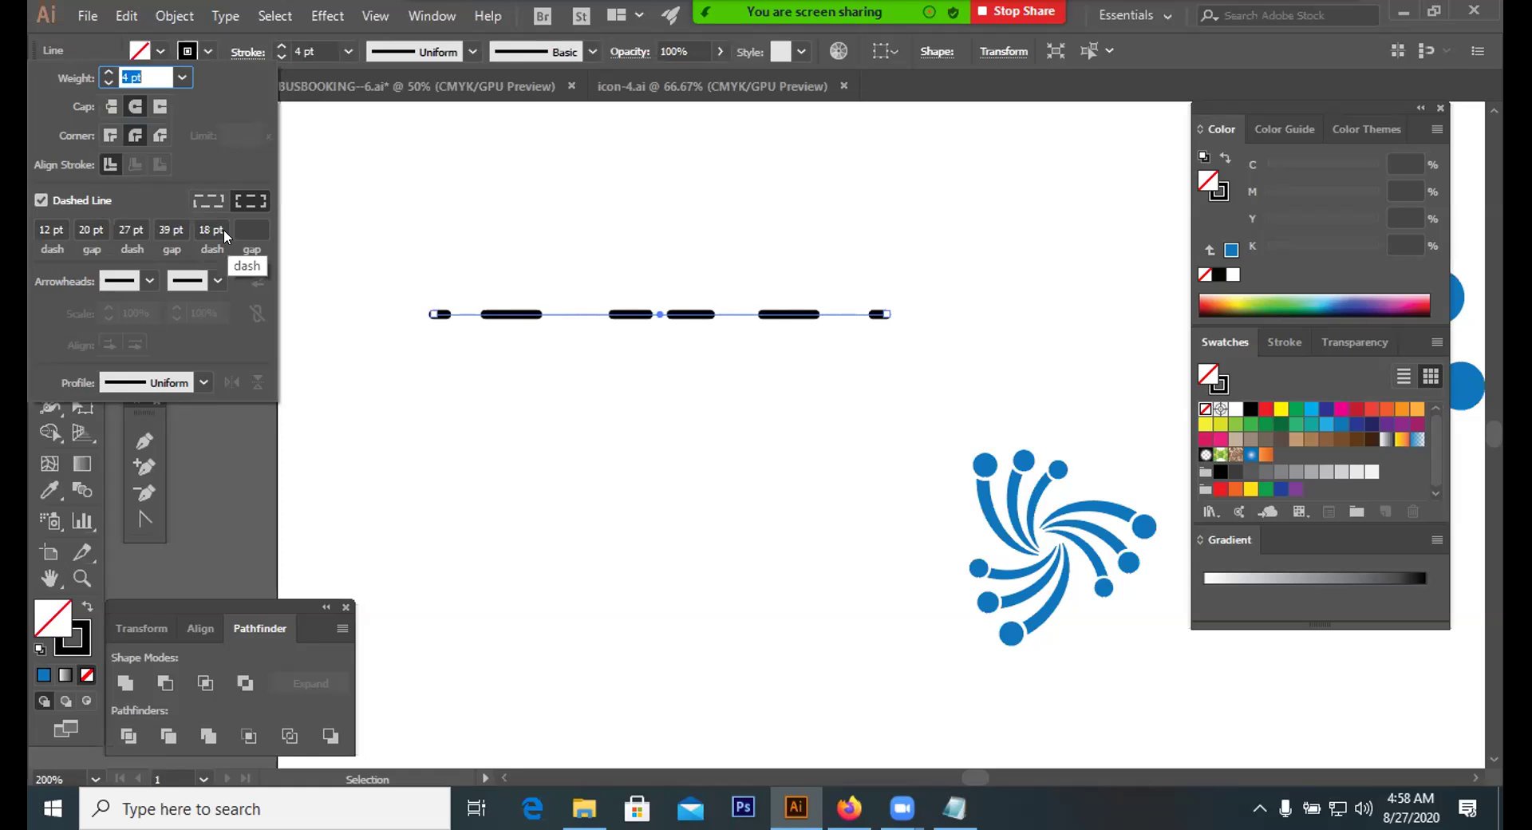
scroll(224, 229, "up", 3)
scroll(259, 218, "up", 7)
scroll(259, 219, "up", 20)
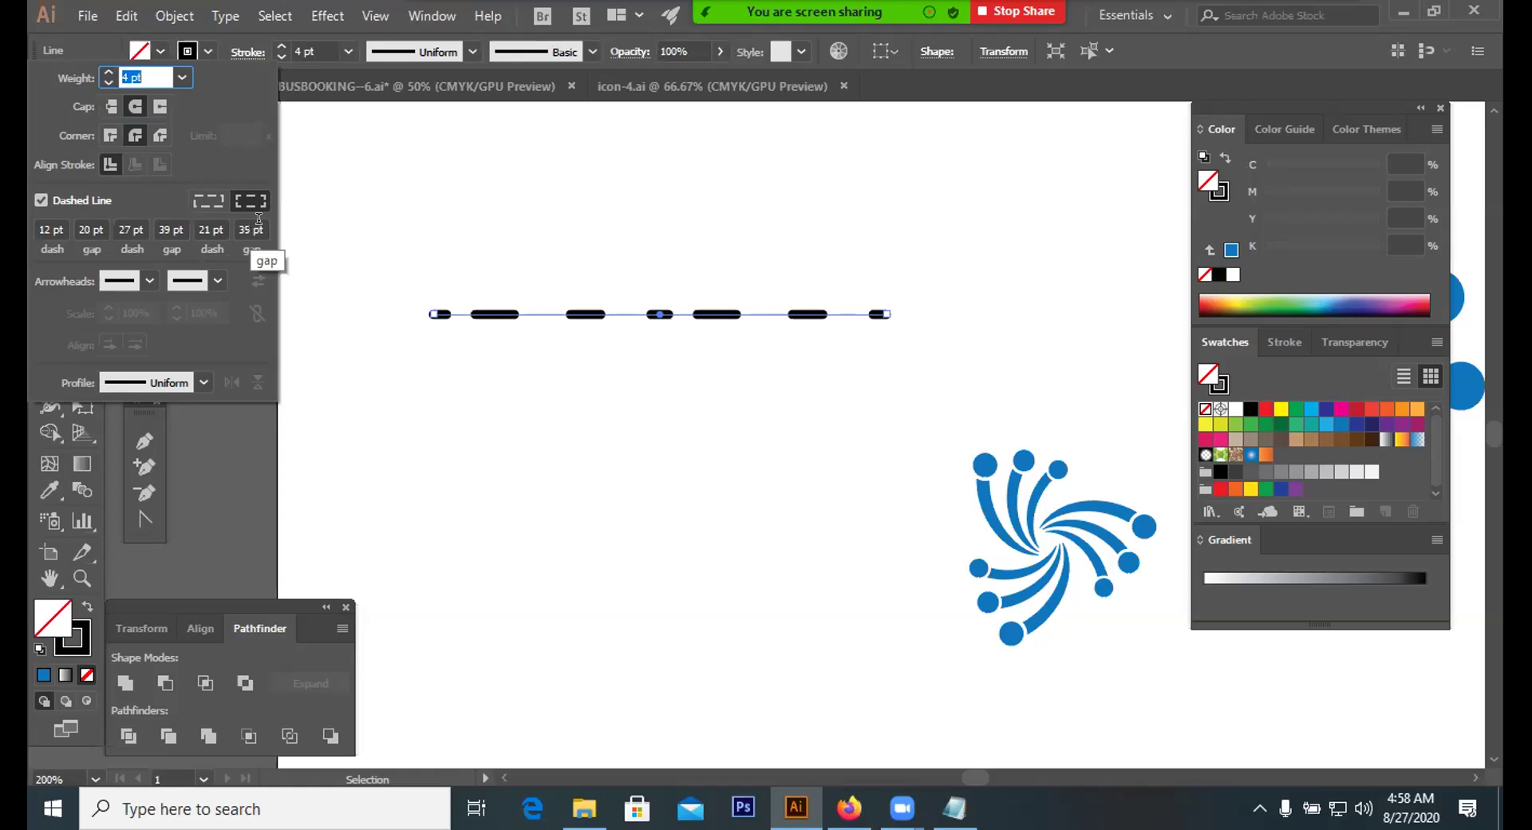
scroll(258, 219, "up", 7)
scroll(259, 219, "up", 9)
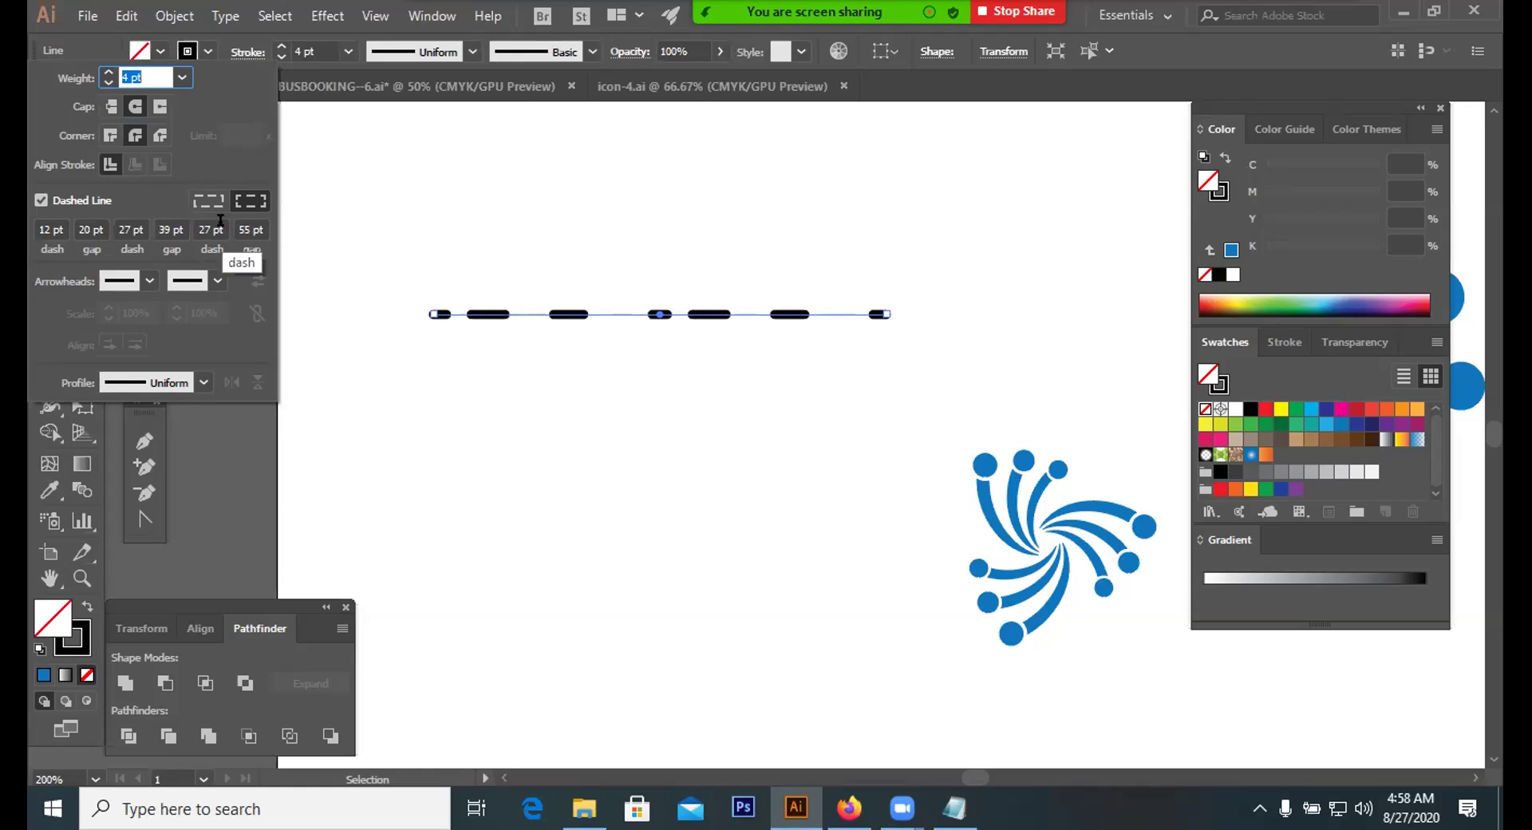
scroll(221, 220, "down", 20)
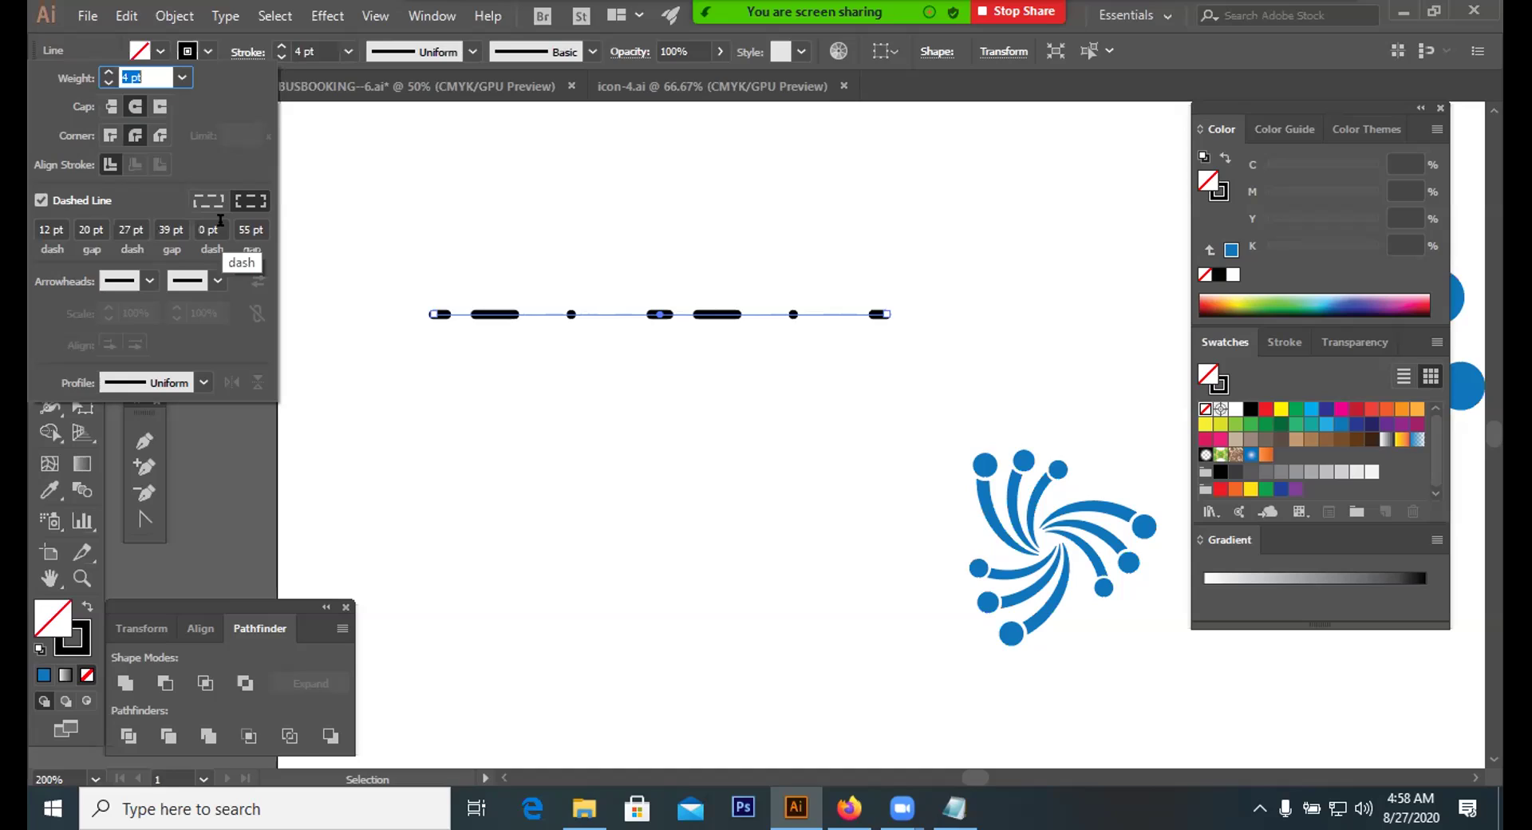
Reduce the dashed line's third gap and second gap to 0 pt
scroll(251, 224, "down", 8)
scroll(214, 225, "down", 4)
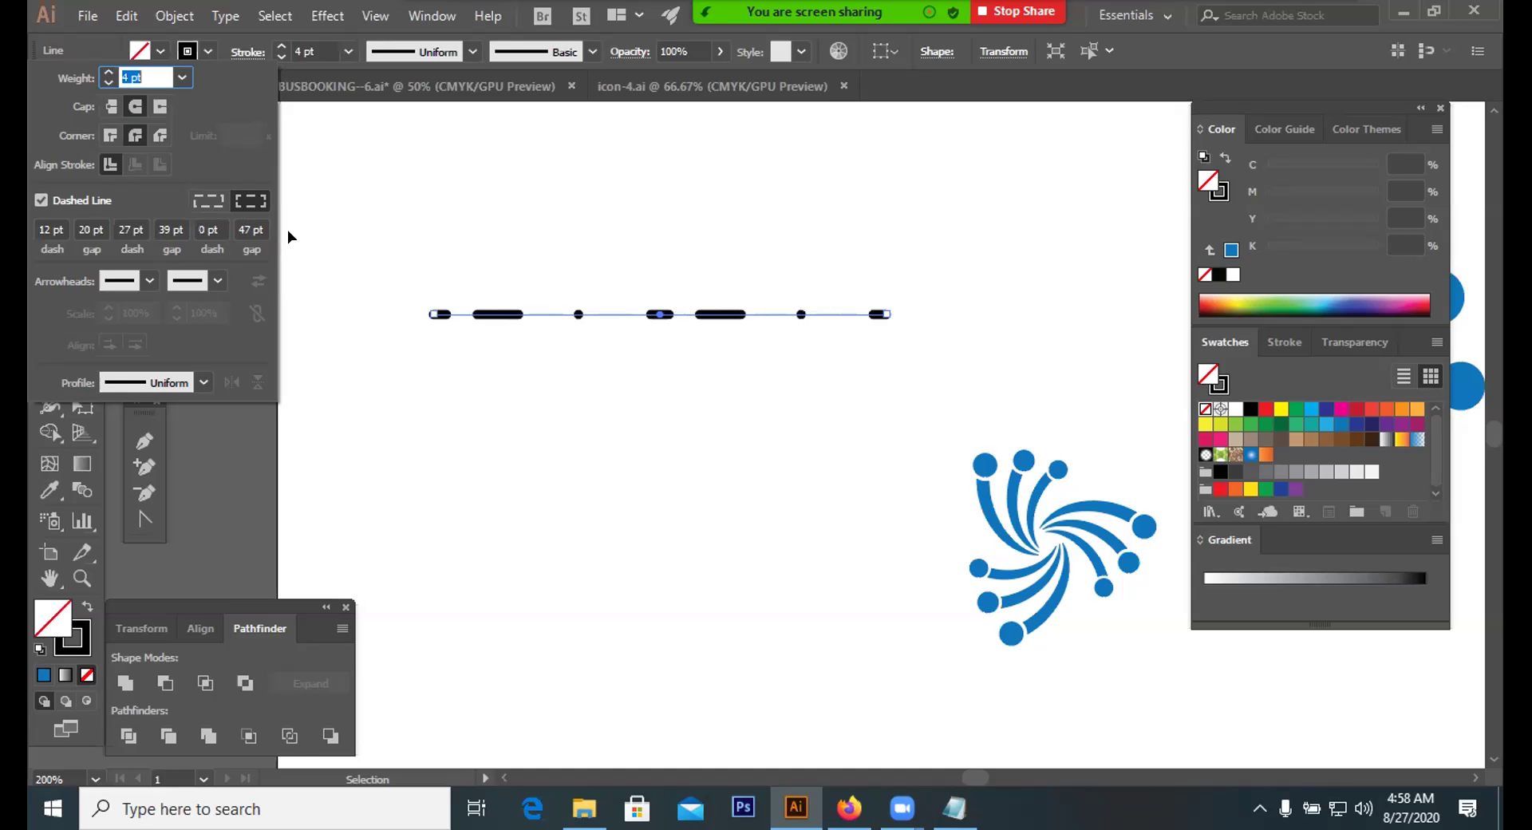
scroll(259, 220, "down", 20)
scroll(257, 221, "down", 12)
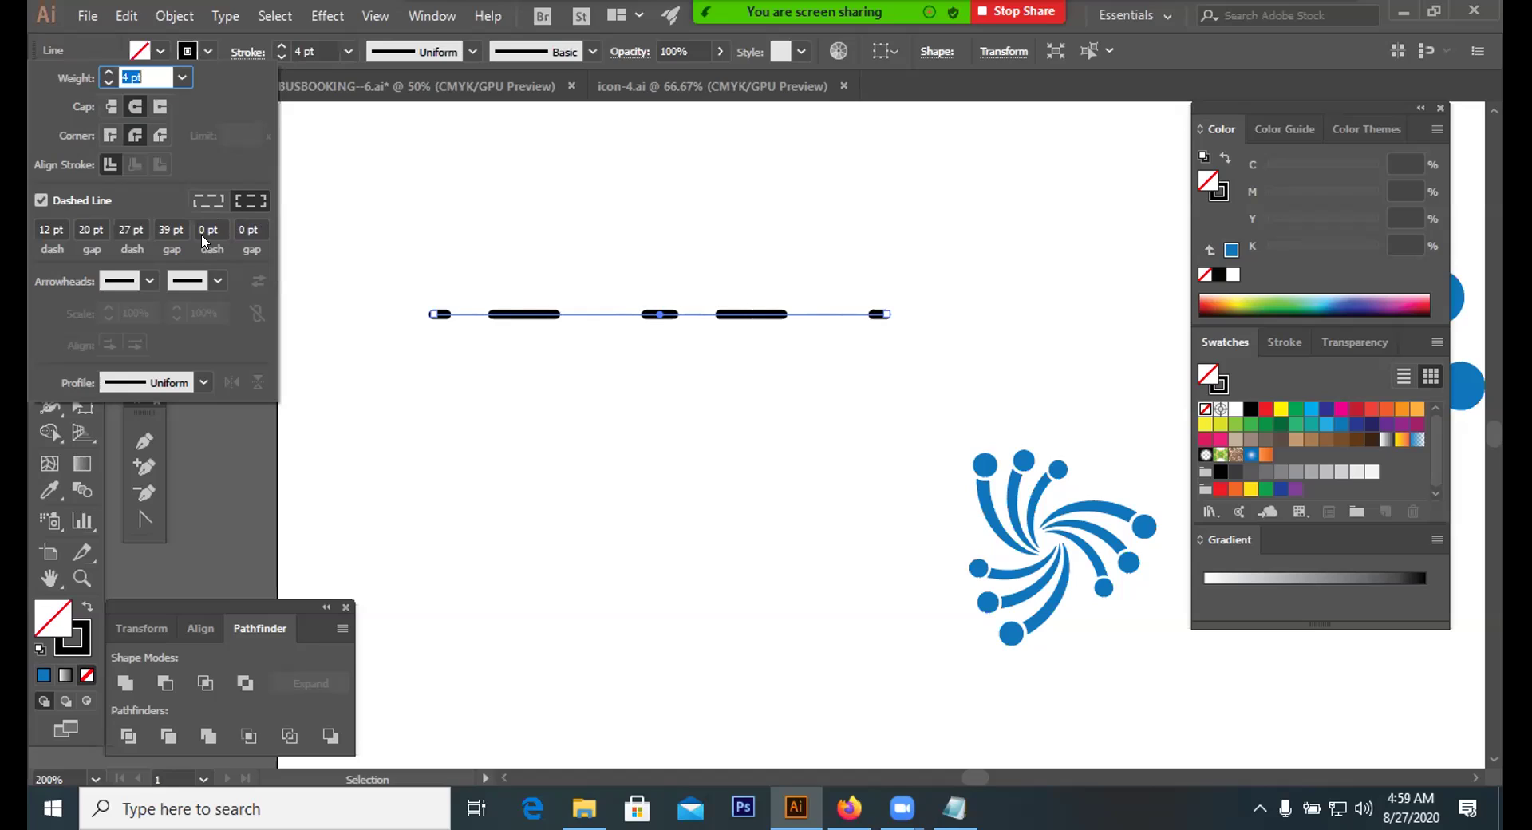
scroll(178, 218, "down", 6)
scroll(177, 218, "down", 14)
scroll(185, 227, "down", 10)
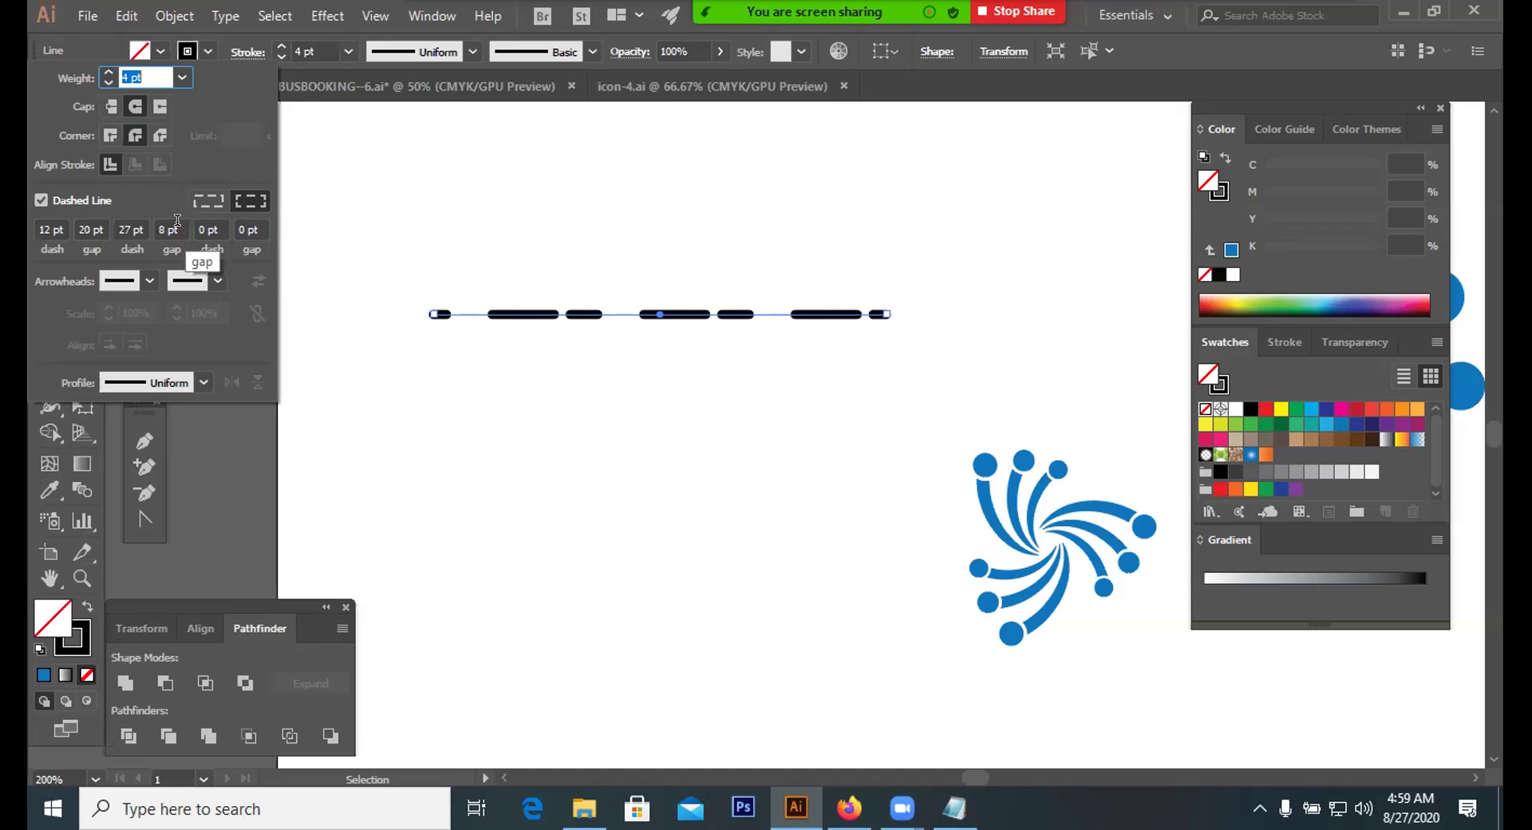
scroll(177, 219, "down", 8)
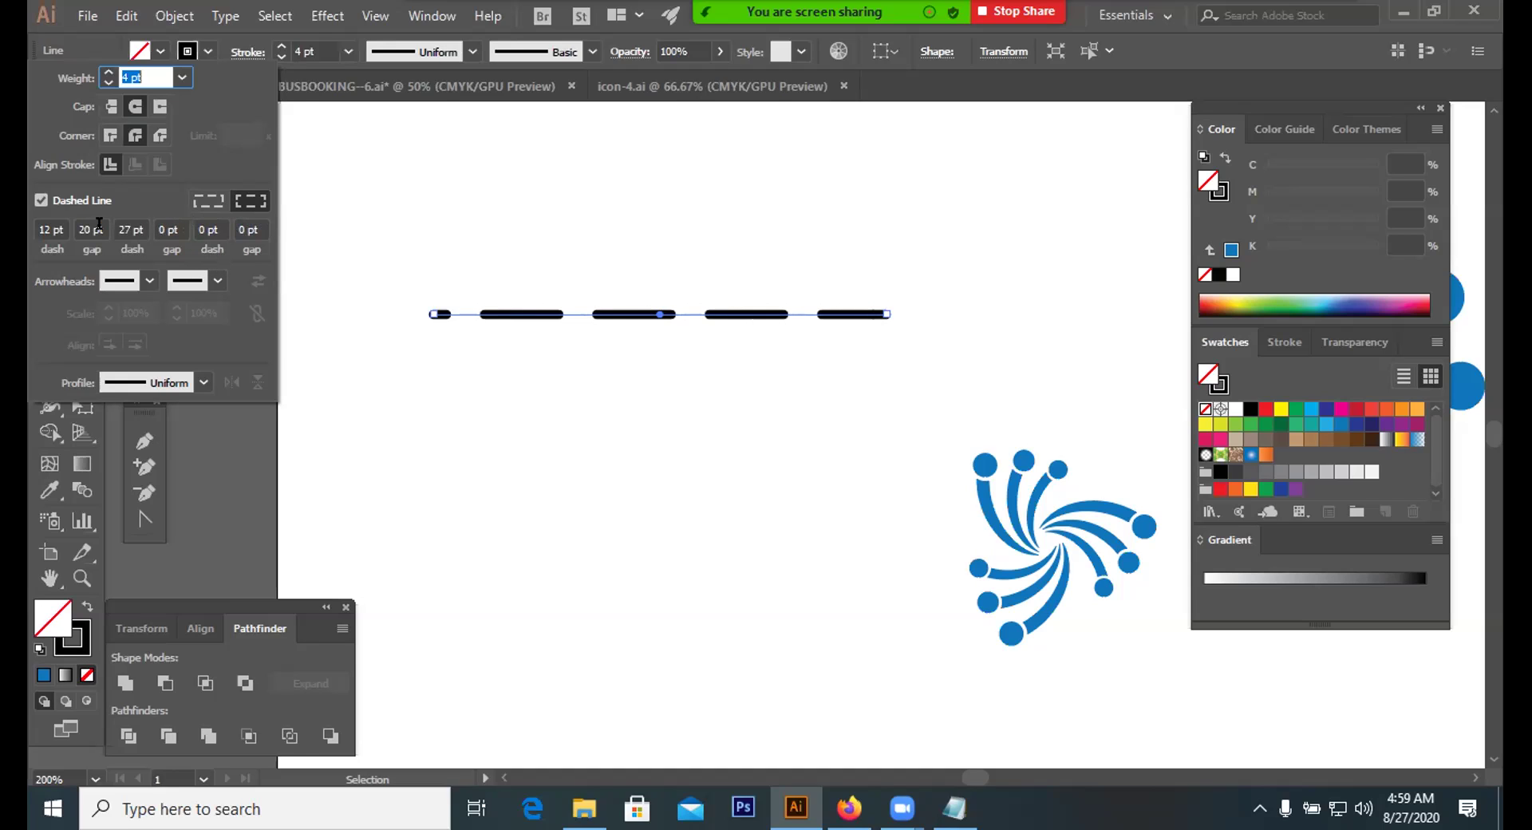
Set the dashed line's first gap to 10 pt and its first dash to 3 pt
scroll(91, 225, "down", 7)
scroll(91, 226, "up", 20)
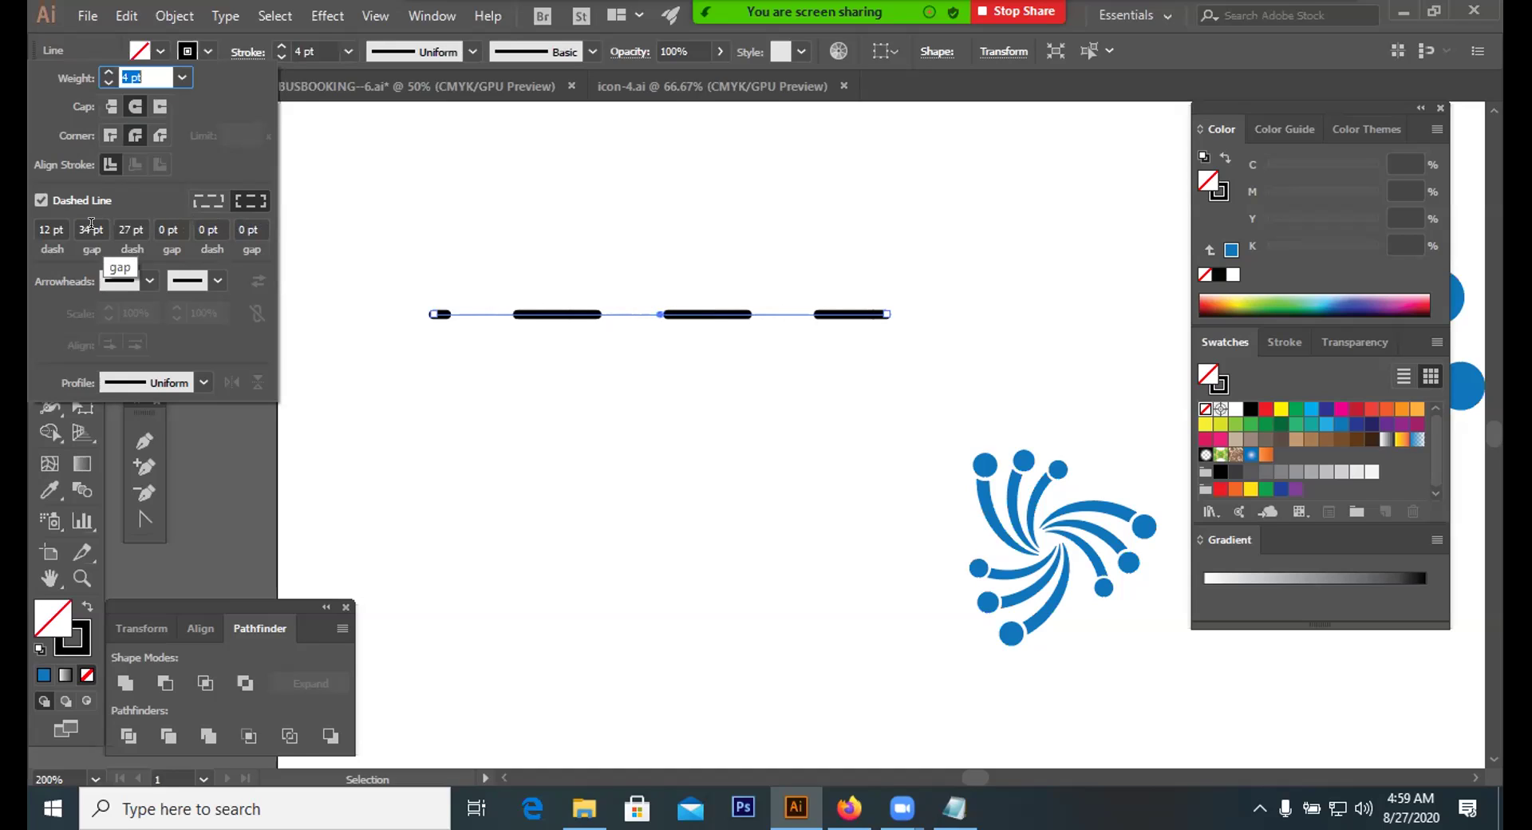
scroll(91, 226, "down", 20)
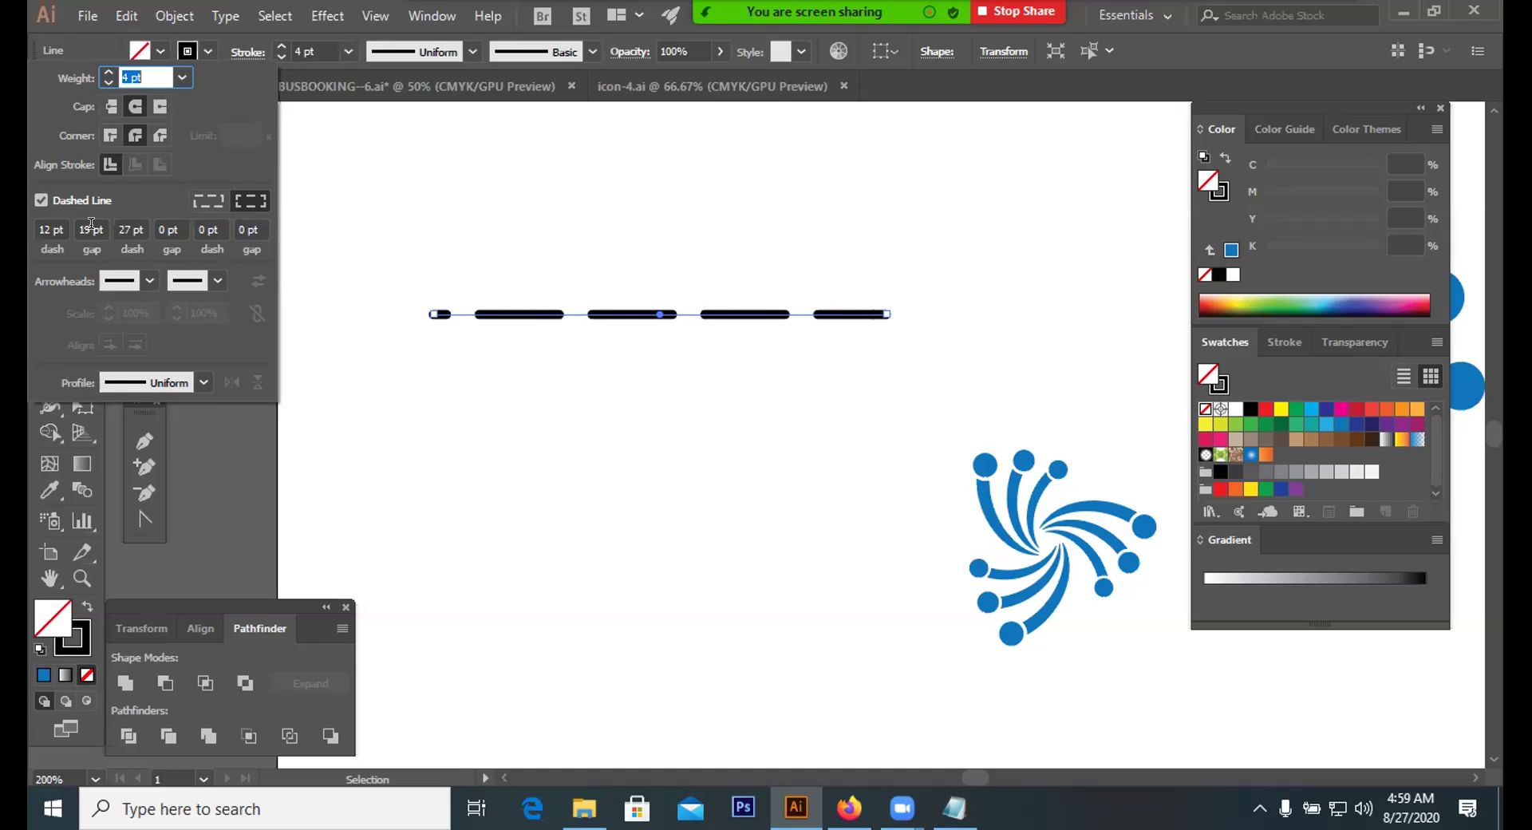
scroll(56, 226, "down", 4)
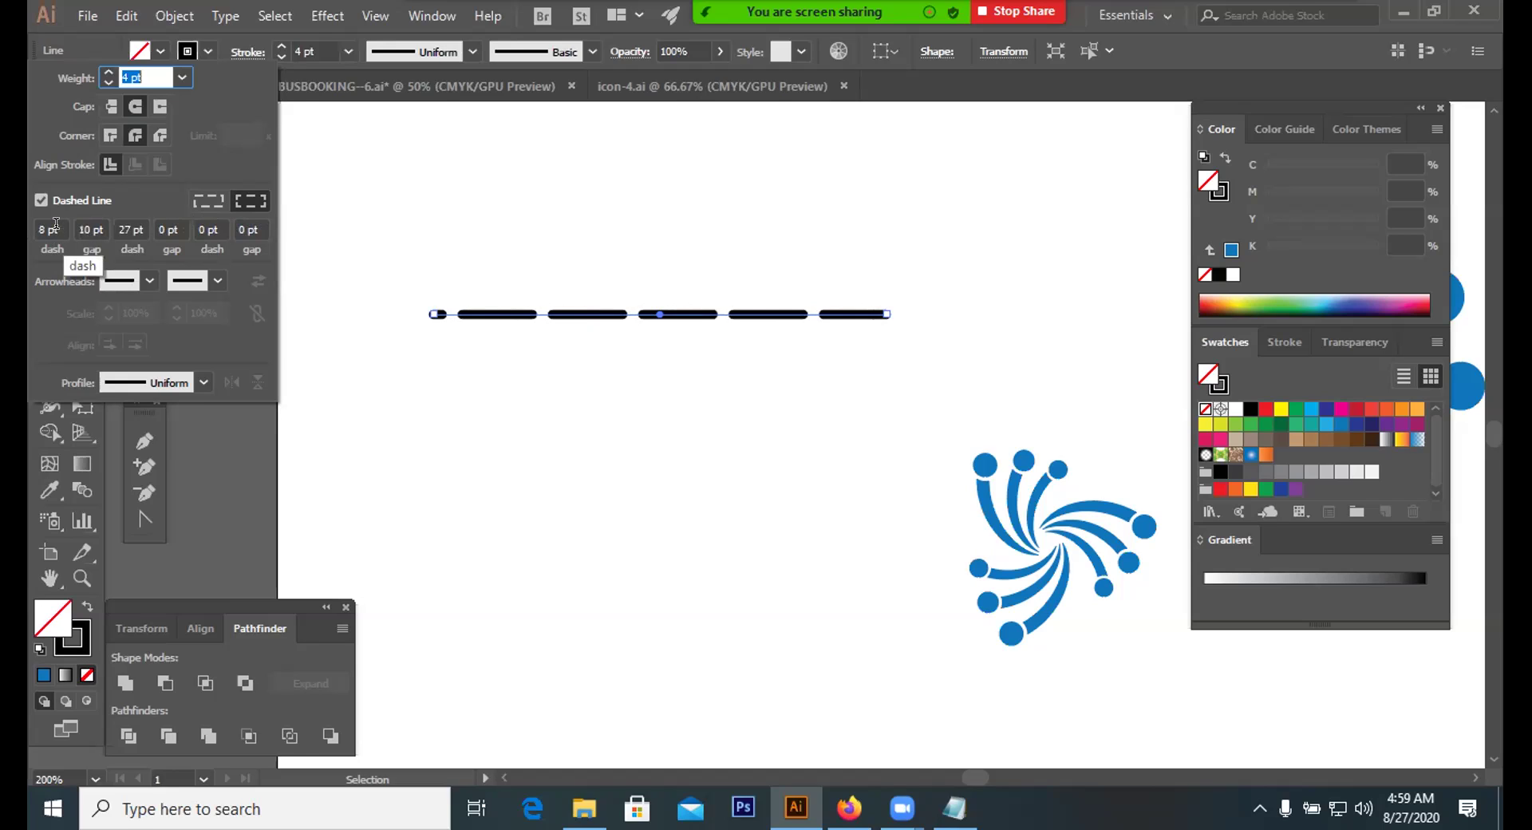
scroll(56, 226, "down", 5)
scroll(58, 224, "up", 3)
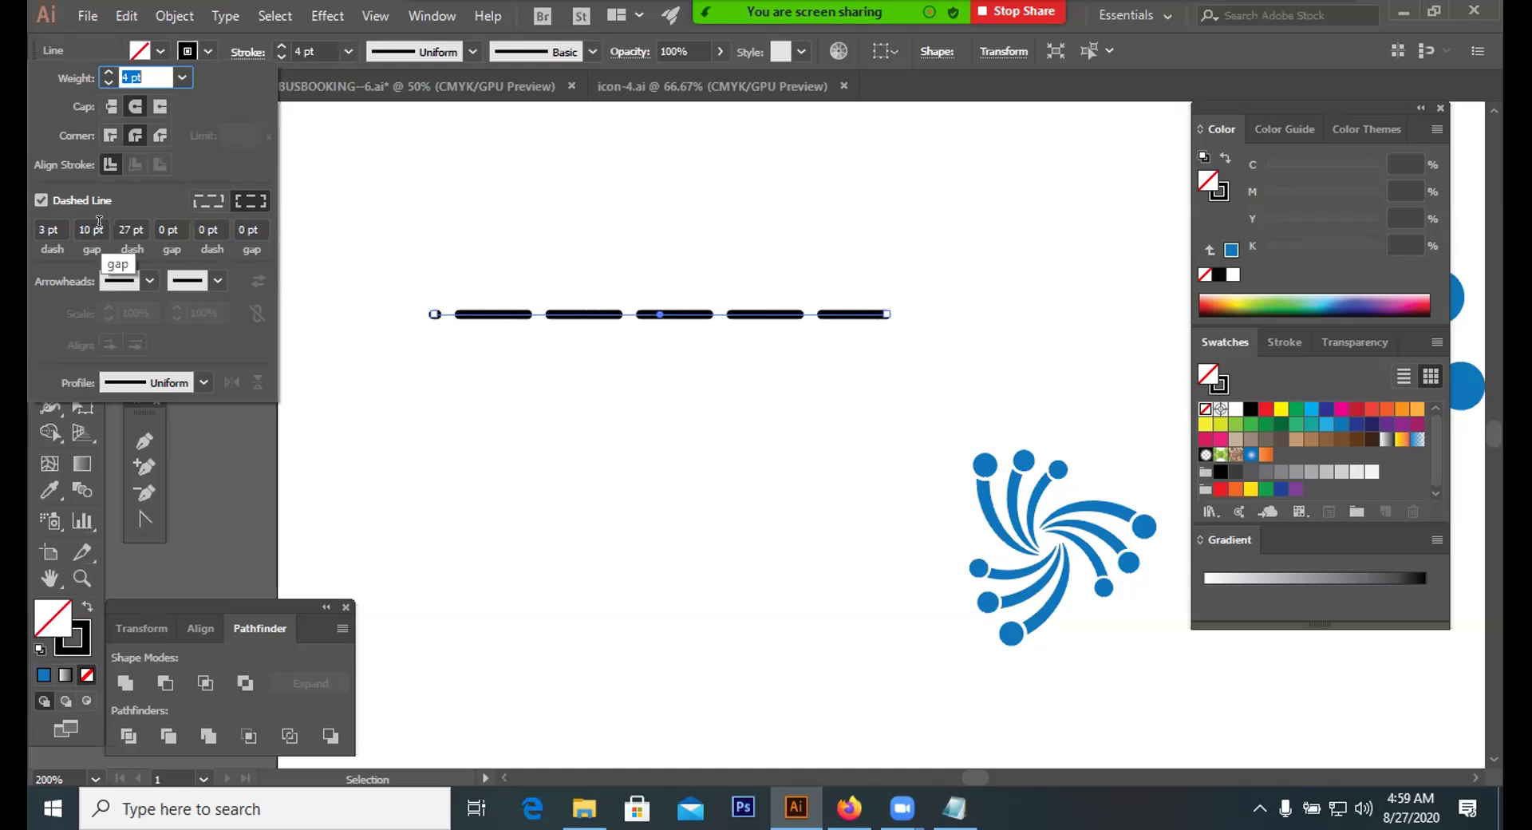
Widen the dashed line's first gap to 57 pt
scroll(99, 222, "down", 8)
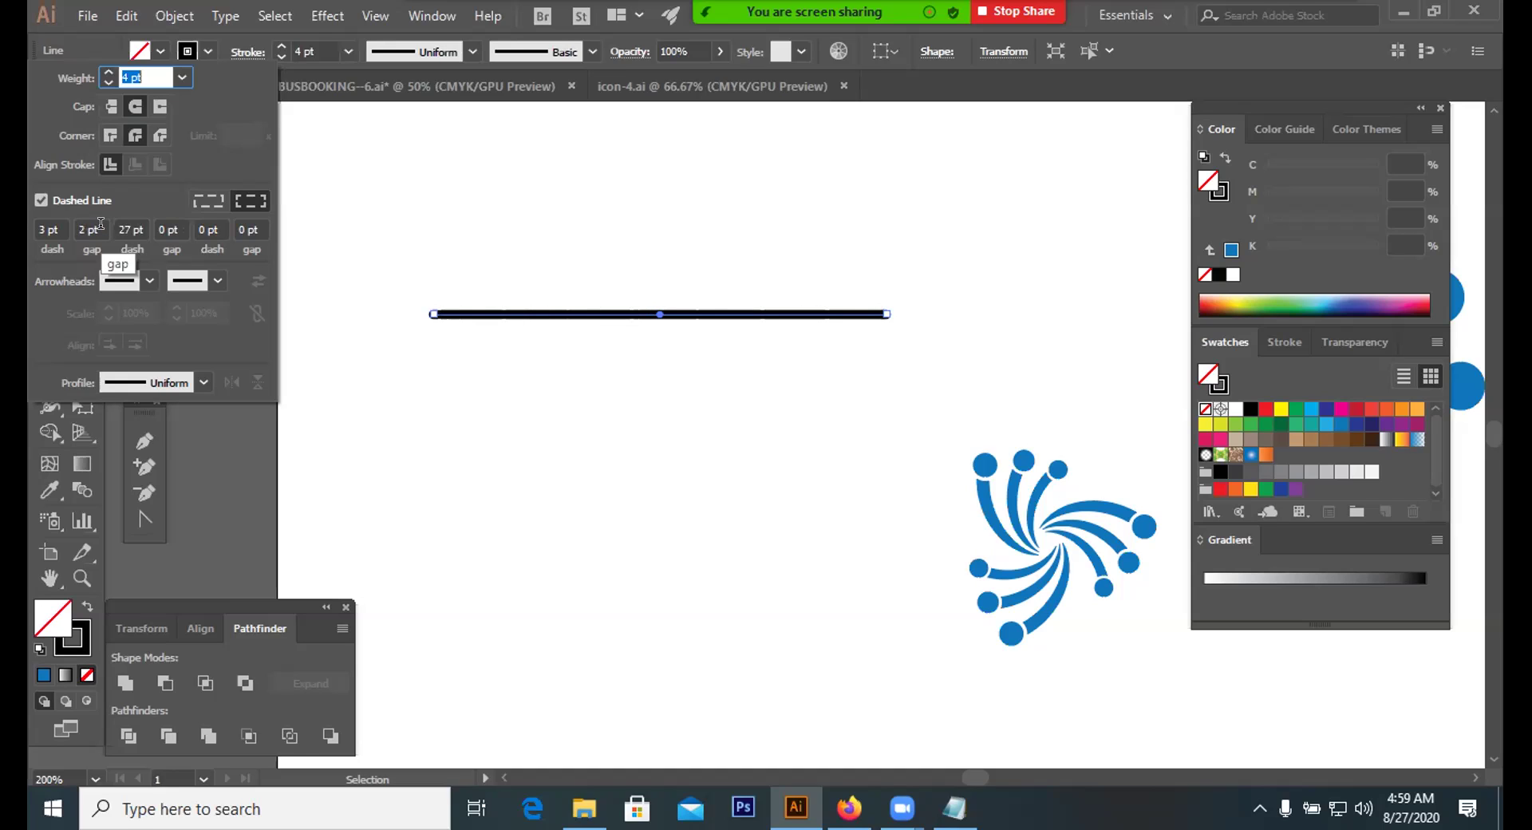
scroll(101, 222, "down", 2)
scroll(101, 223, "up", 13)
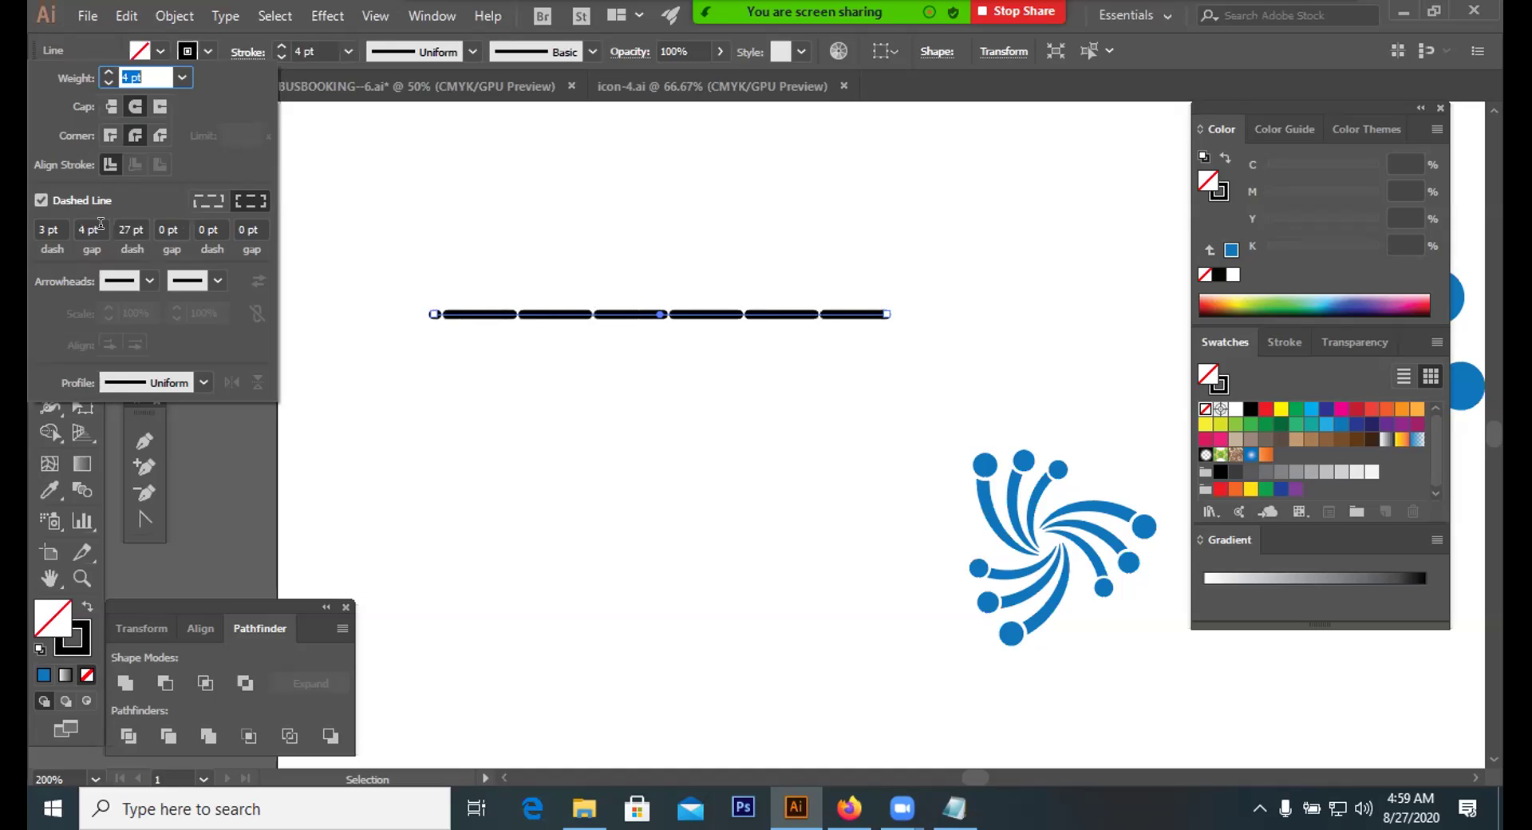
scroll(101, 223, "up", 15)
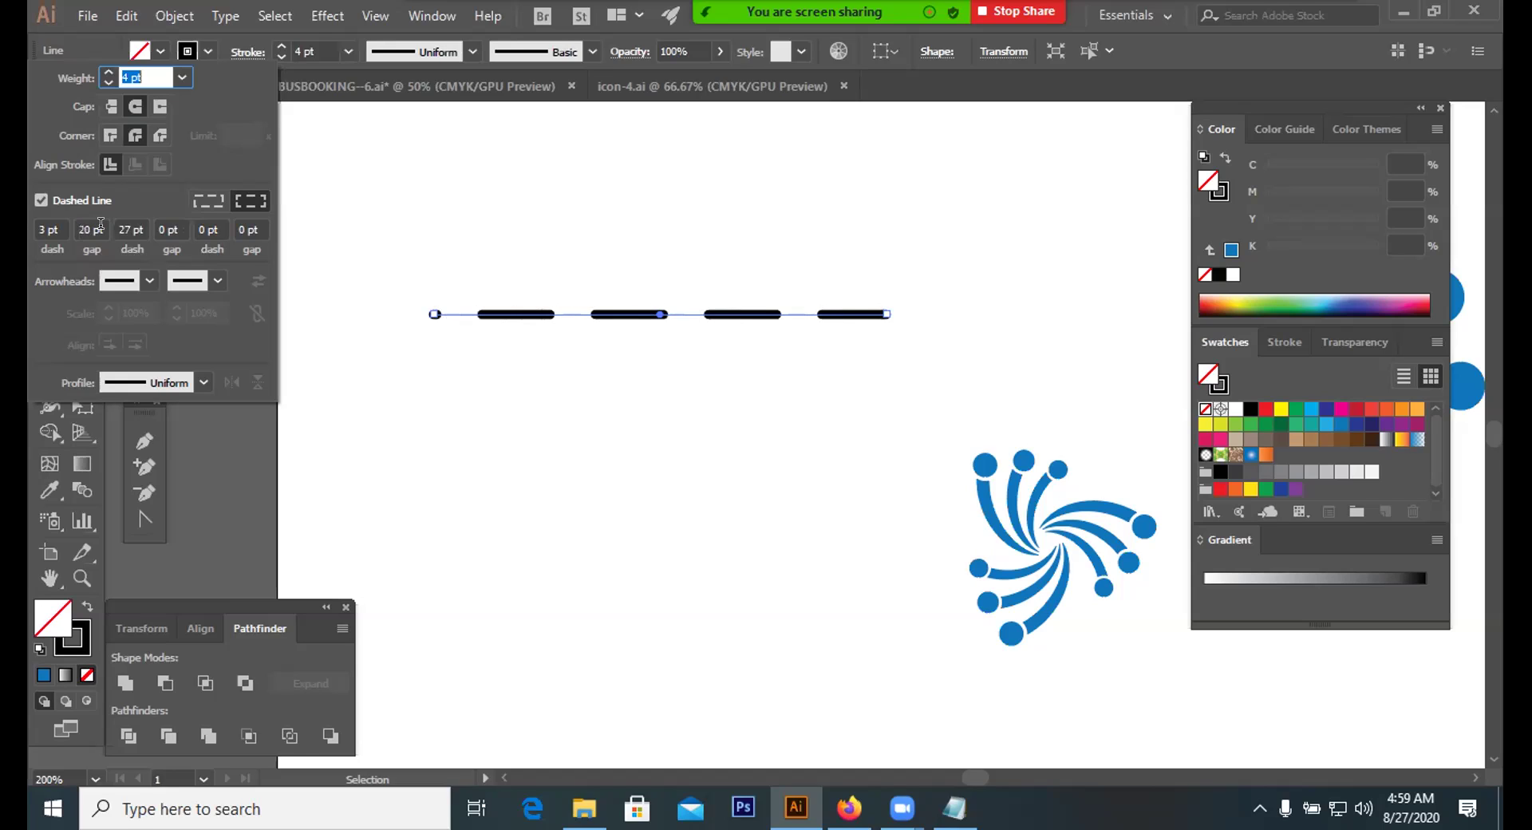
scroll(100, 223, "up", 15)
scroll(100, 223, "up", 3)
scroll(100, 223, "up", 2)
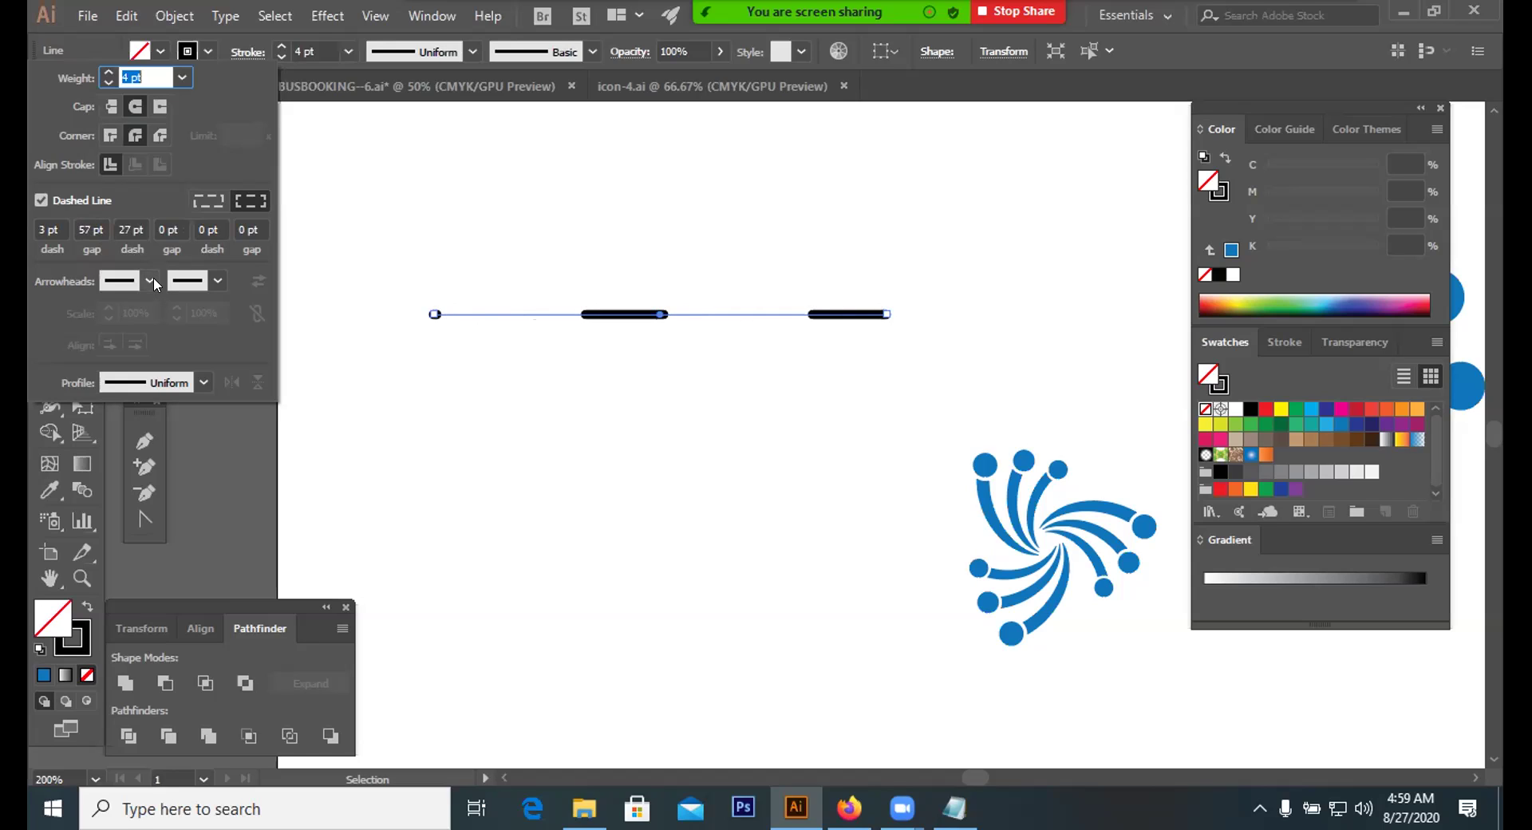
Try the round Arrow 21 arrowhead on the end of the dashed line, and undo it
left_click(214, 281)
scroll(122, 429, "down", 7)
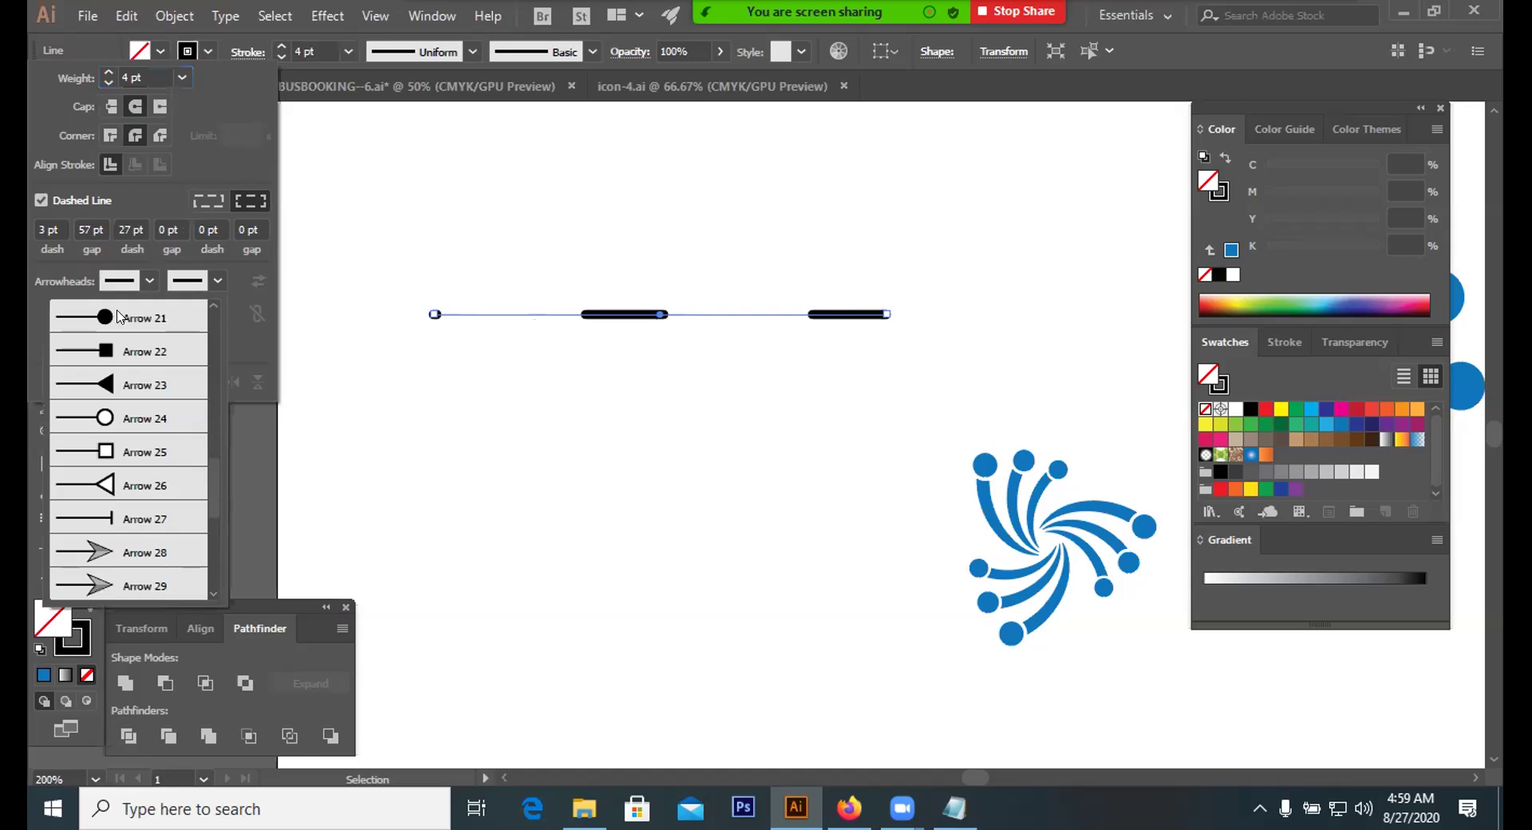
left_click(119, 316)
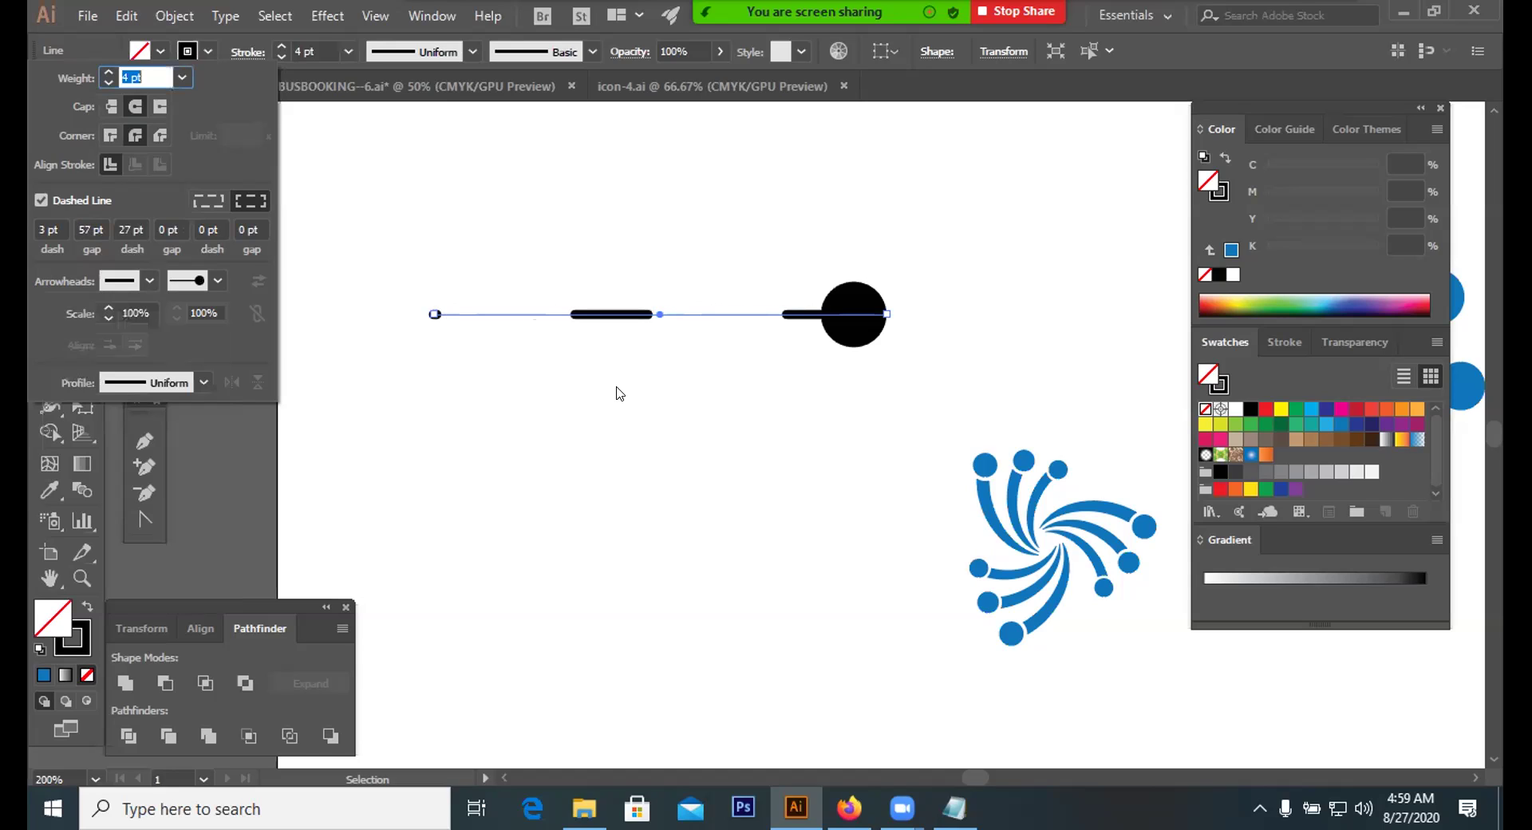
key("ctrl+z")
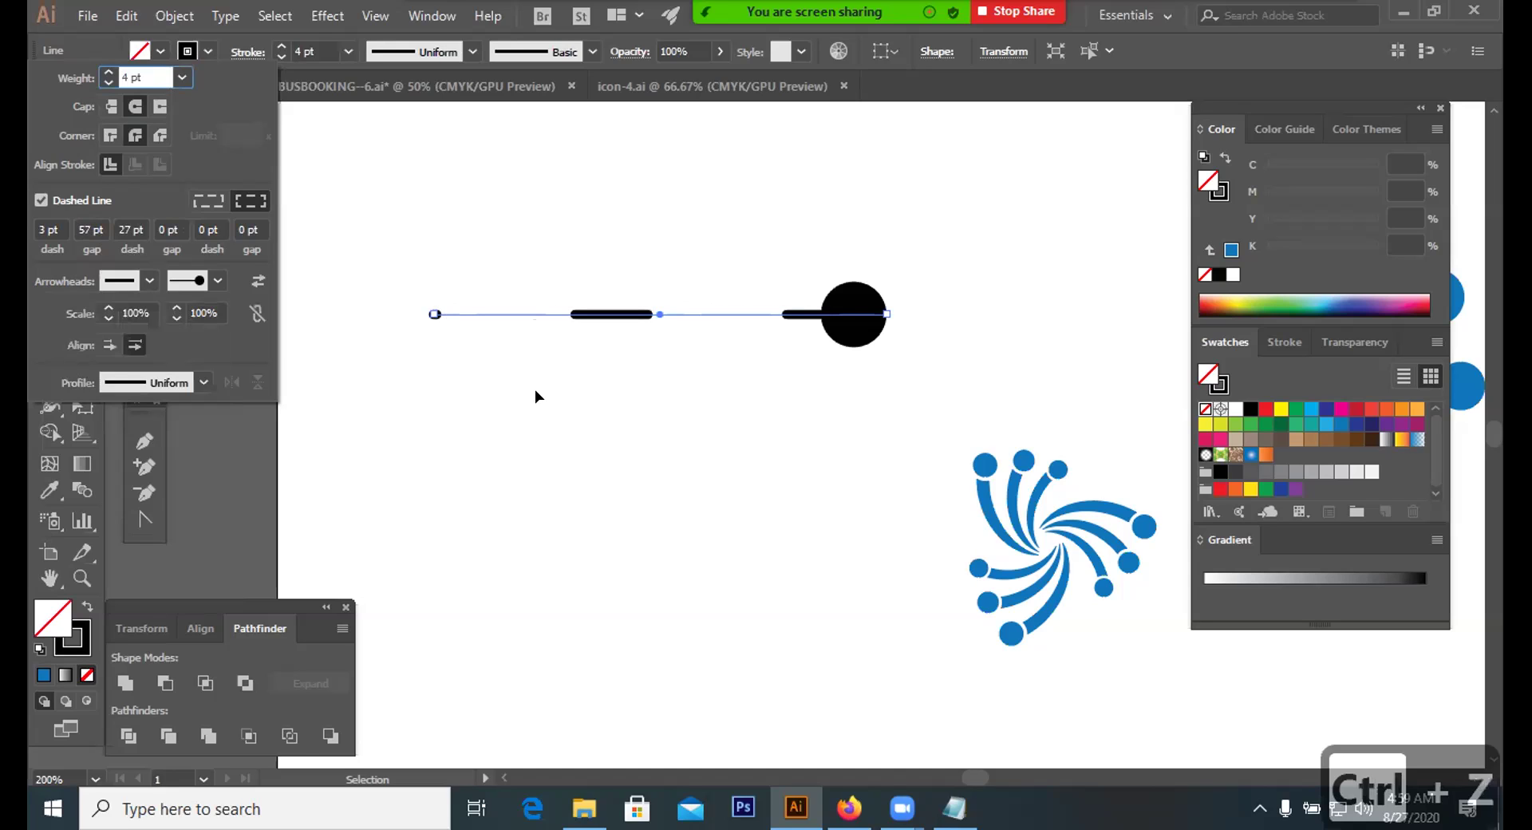
left_click(589, 266)
left_click(585, 267)
key("ctrl+z")
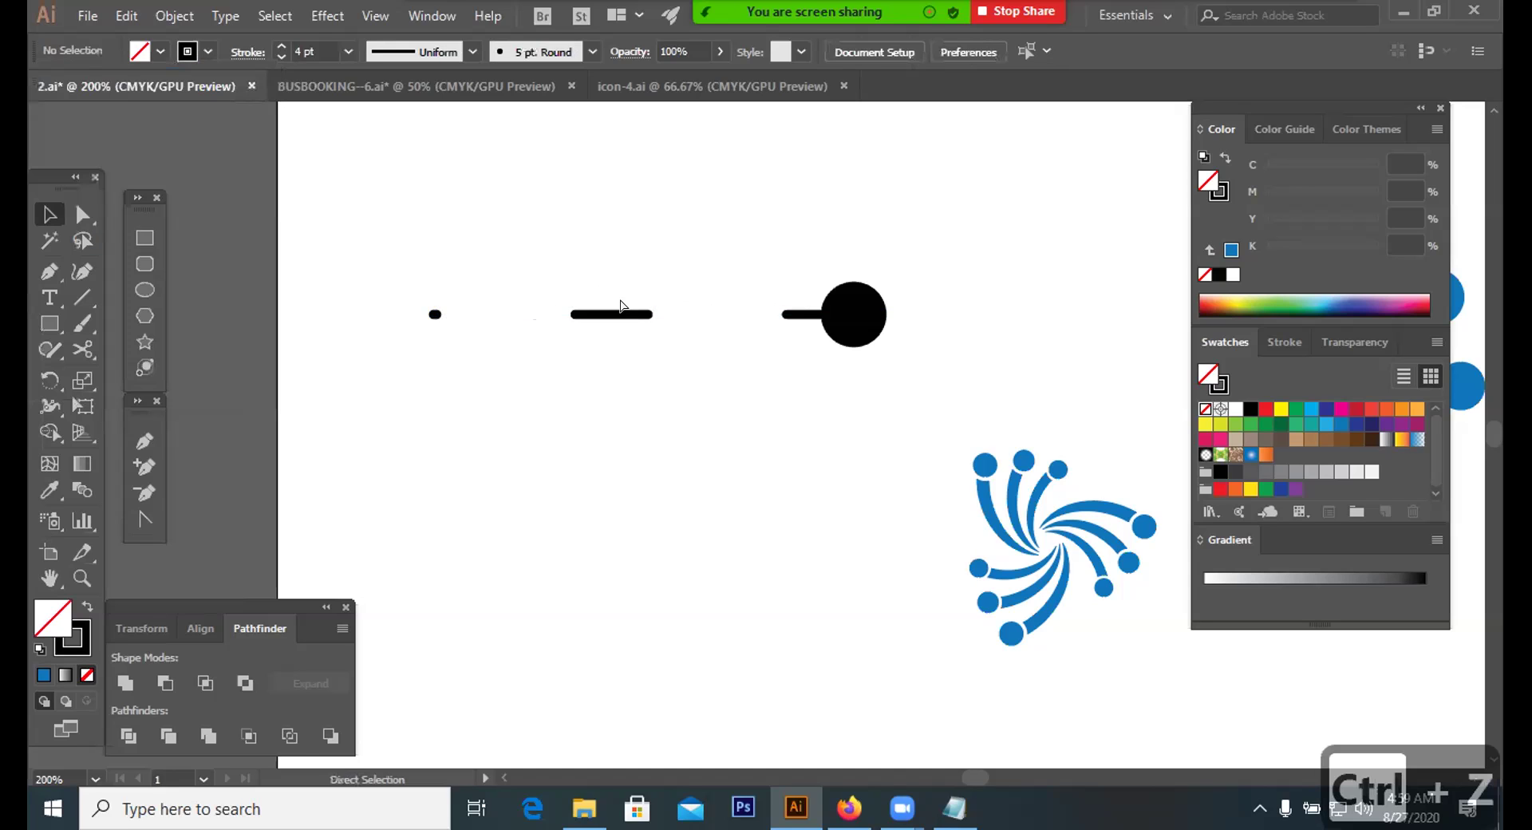
left_click(653, 274)
key("ctrl+z")
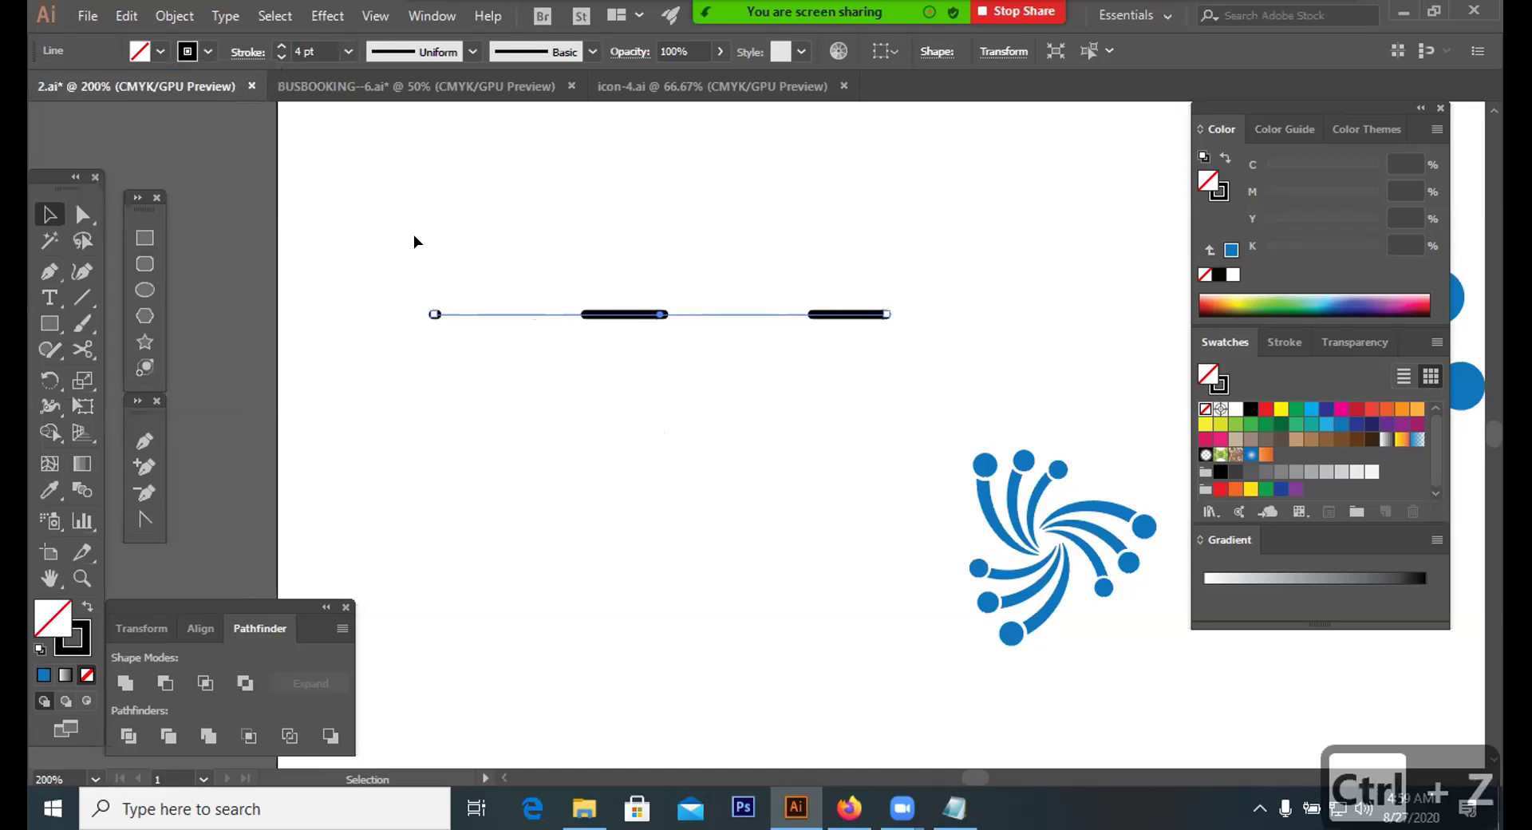
Delete the straight dashed line from the artboard
left_click(236, 52)
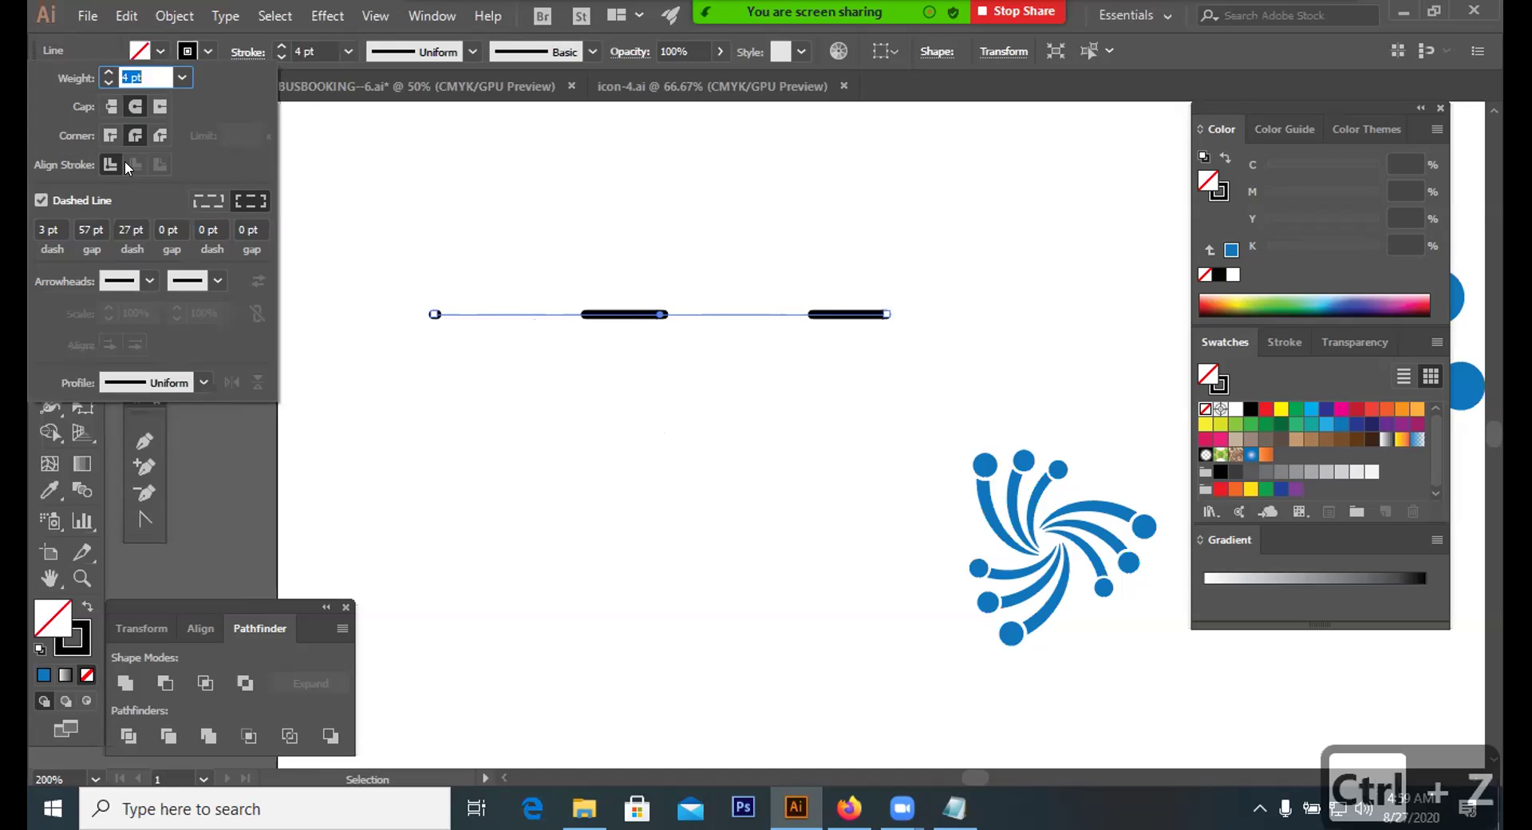
key("BackSpace")
key("BackSpace")
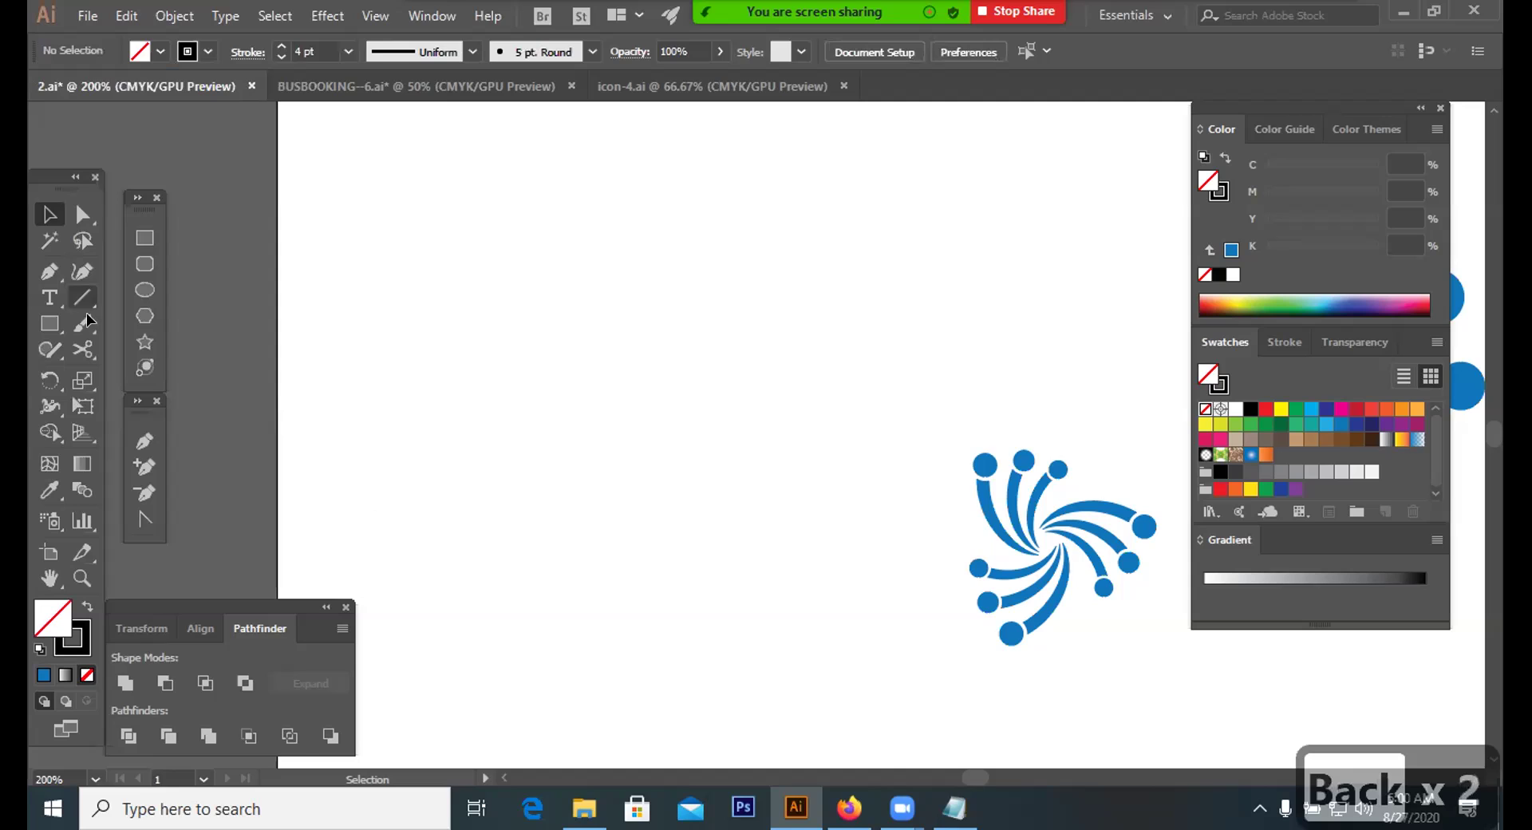
left_click(144, 440)
left_click(620, 514)
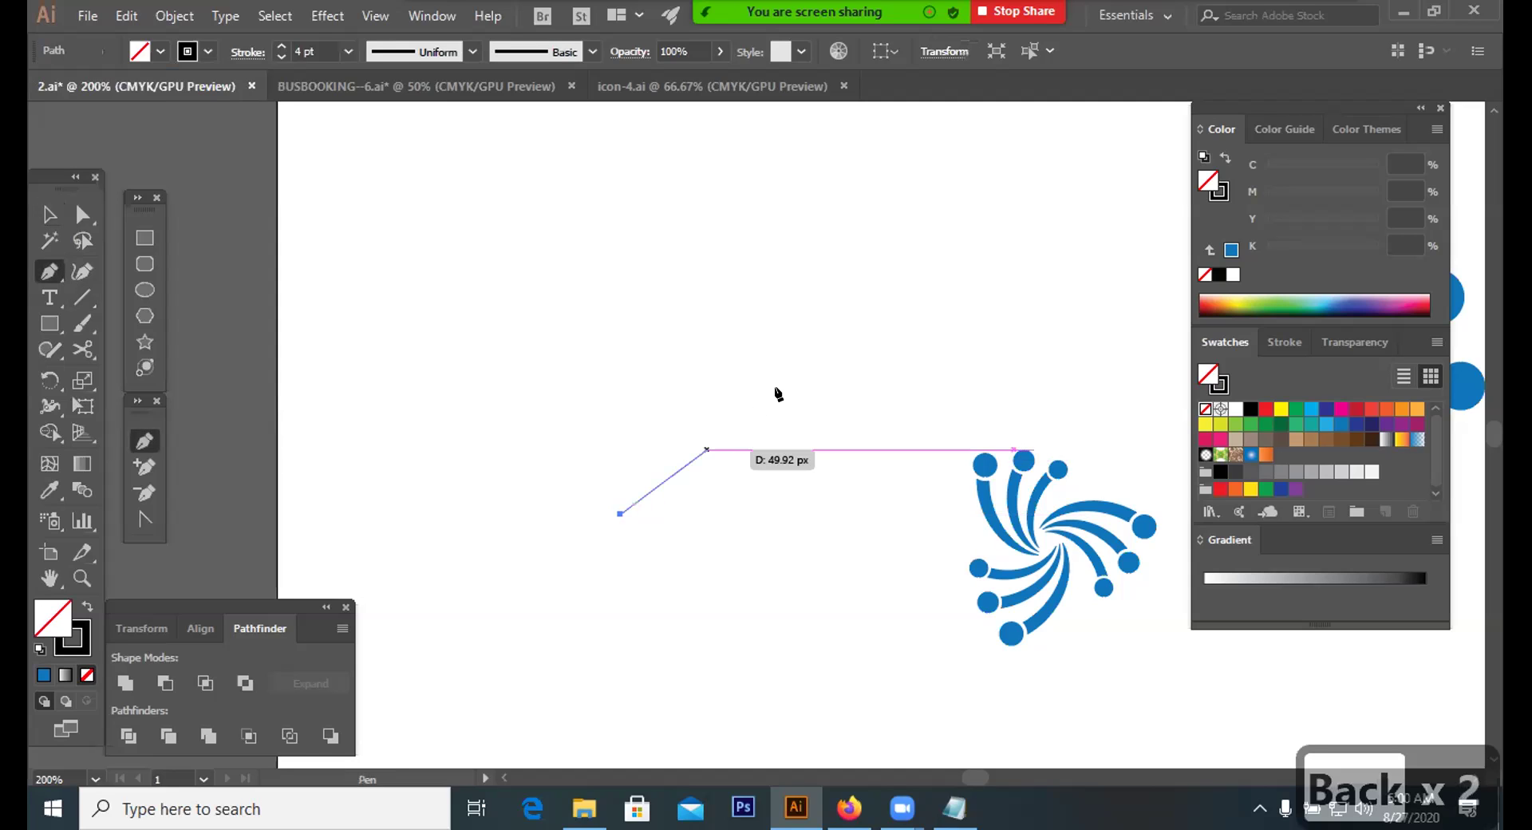
left_click_drag(834, 324, 1139, 249)
key("ctrl+z")
key("ctrl+z")
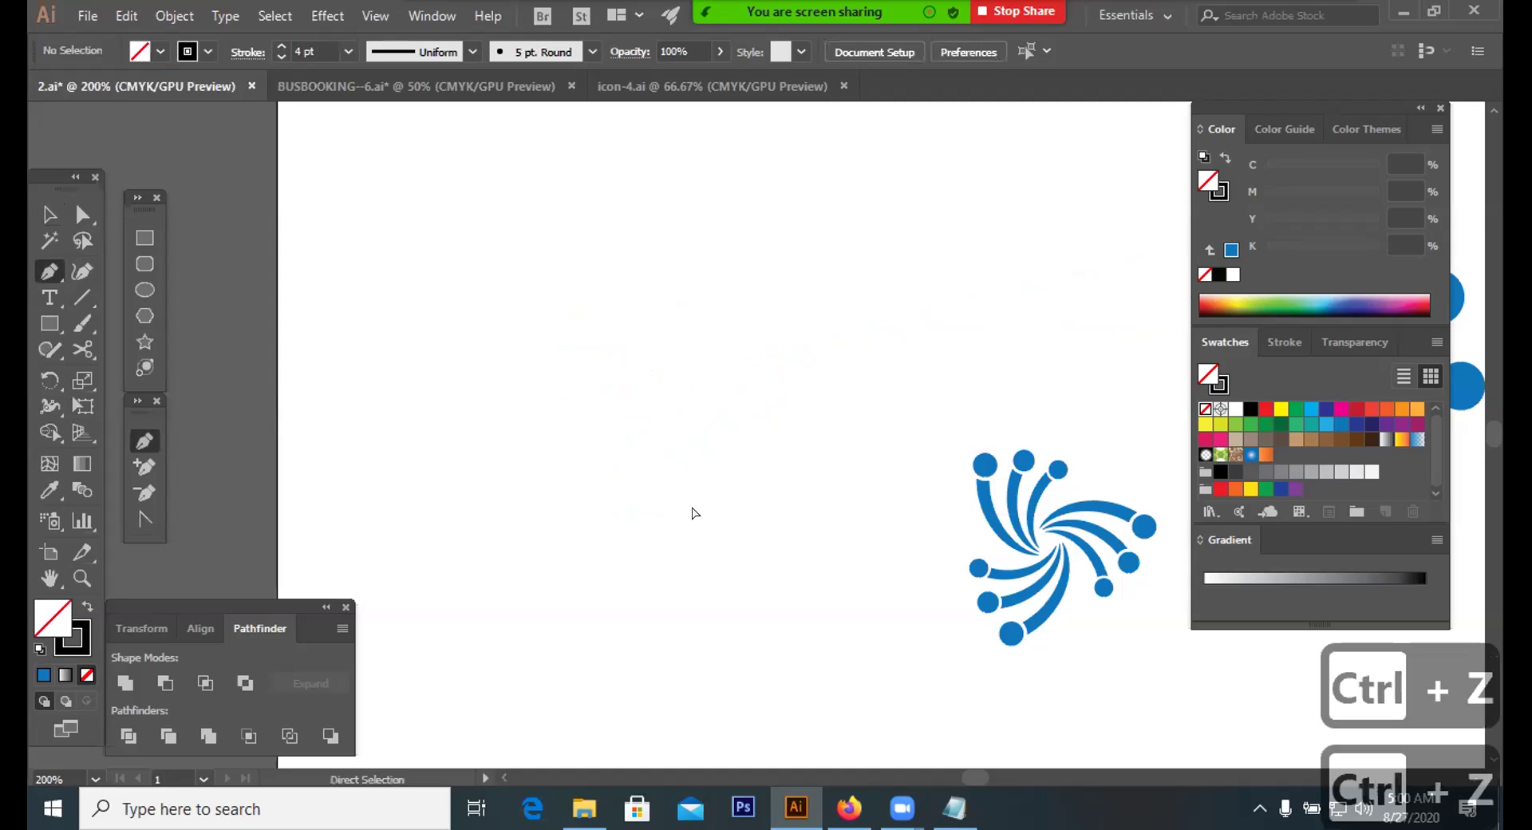
Draw a two-point curved path with the Pen tool and bend its lower start outward, making an arc about 150 by 100 px
left_click_drag(606, 519, 614, 407)
left_click_drag(914, 318, 1082, 365)
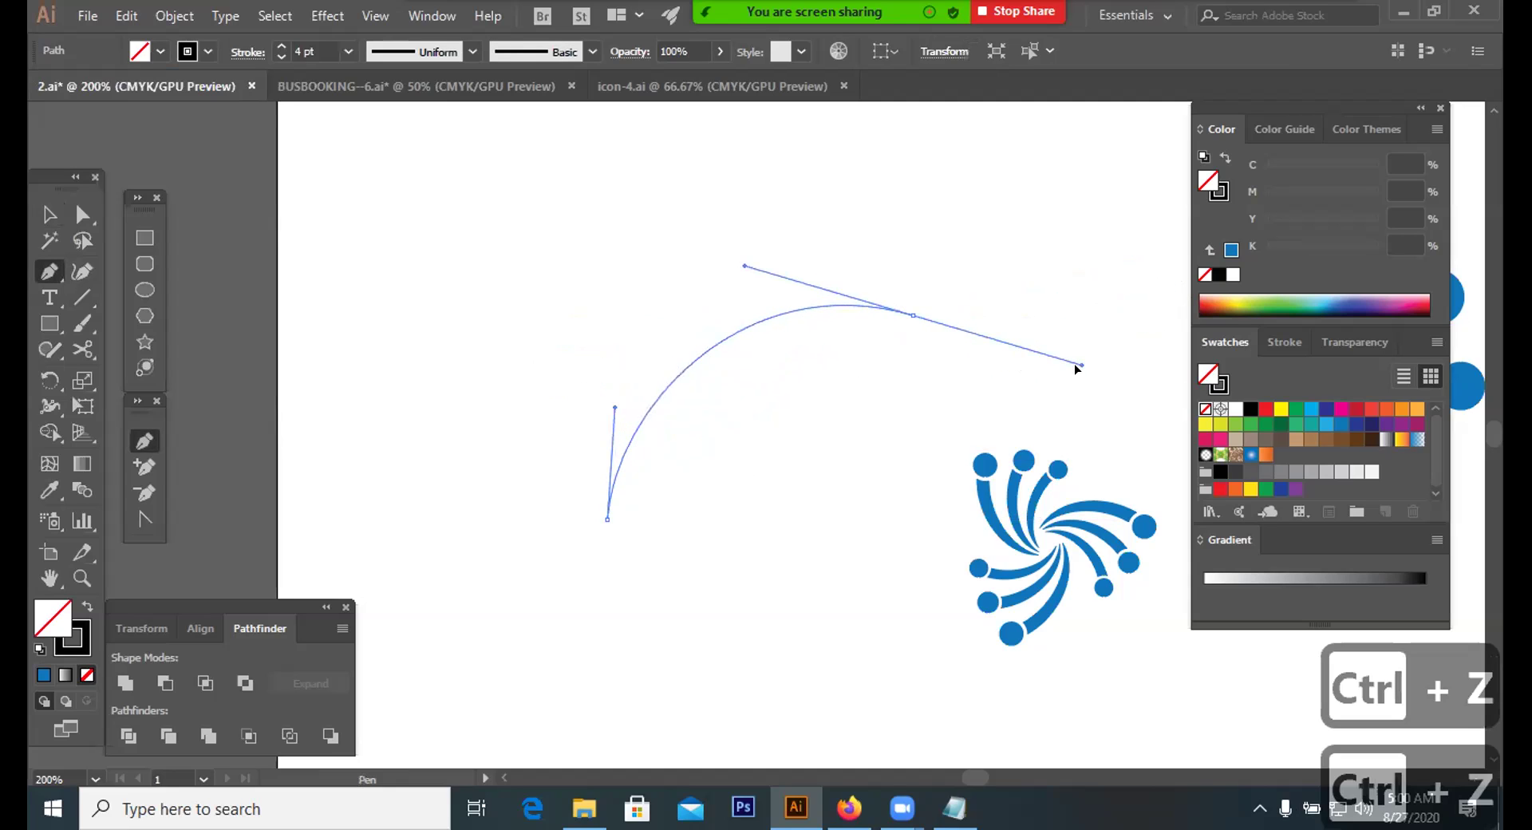
key("a")
left_click(615, 410)
left_click_drag(614, 408, 523, 378)
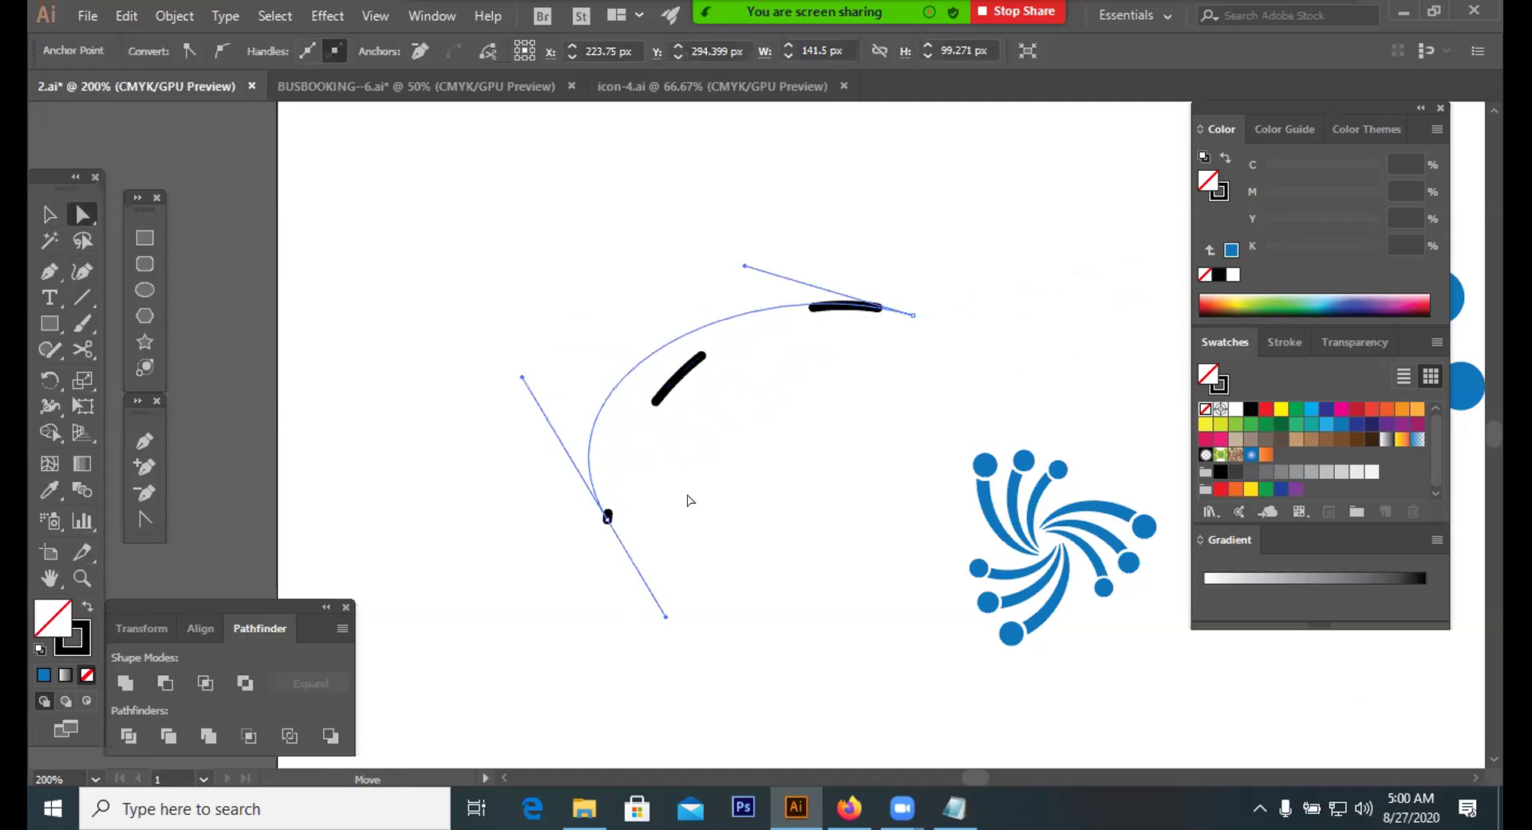
left_click(691, 499)
left_click_drag(513, 284, 679, 460)
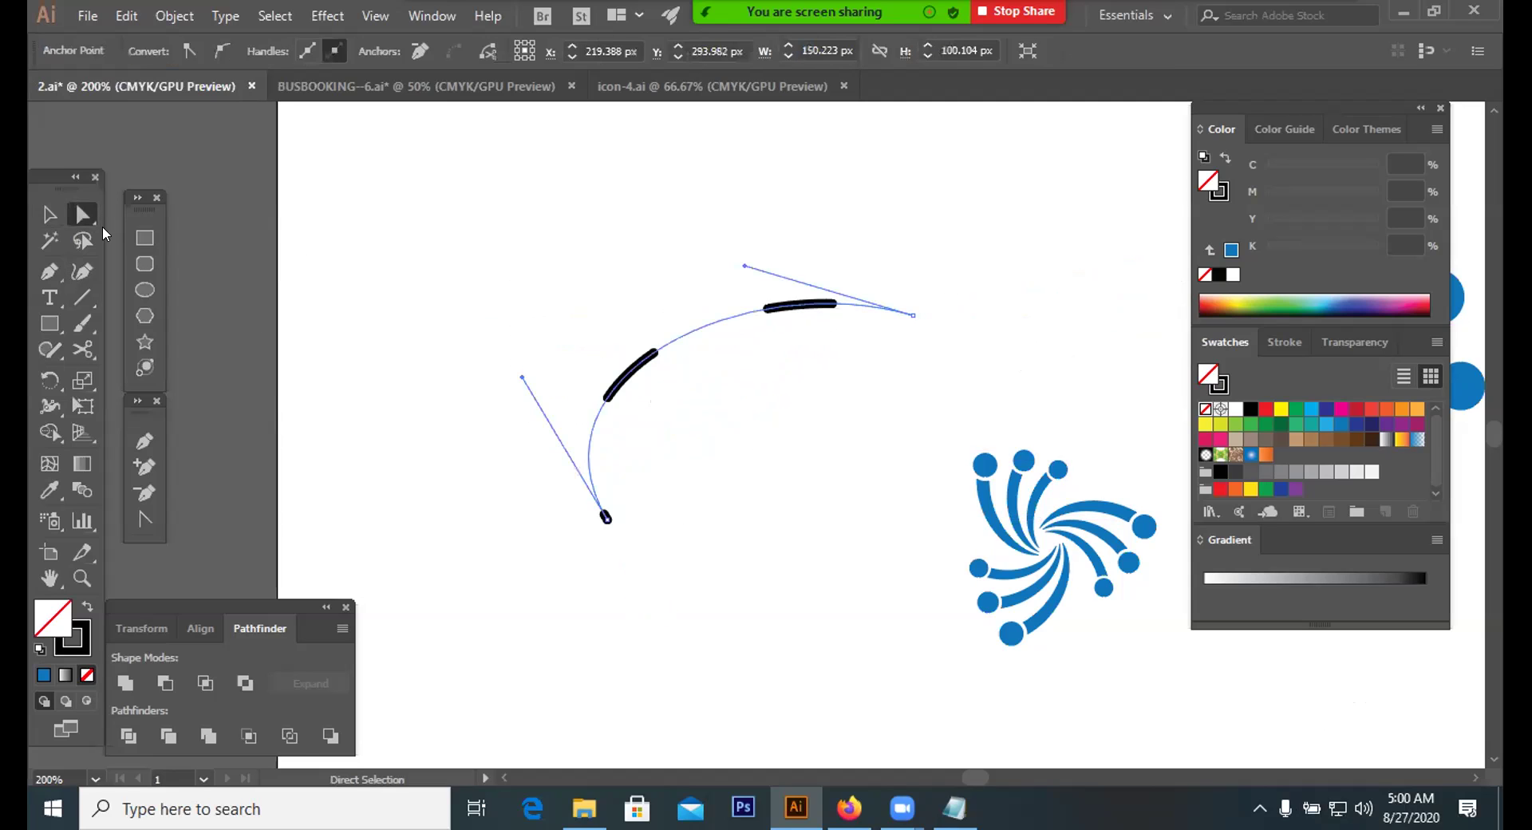
Increase the curved path's stroke weight to 8 pt
key("v")
left_click(280, 42)
left_click(279, 41)
left_click(280, 42)
left_click(279, 41)
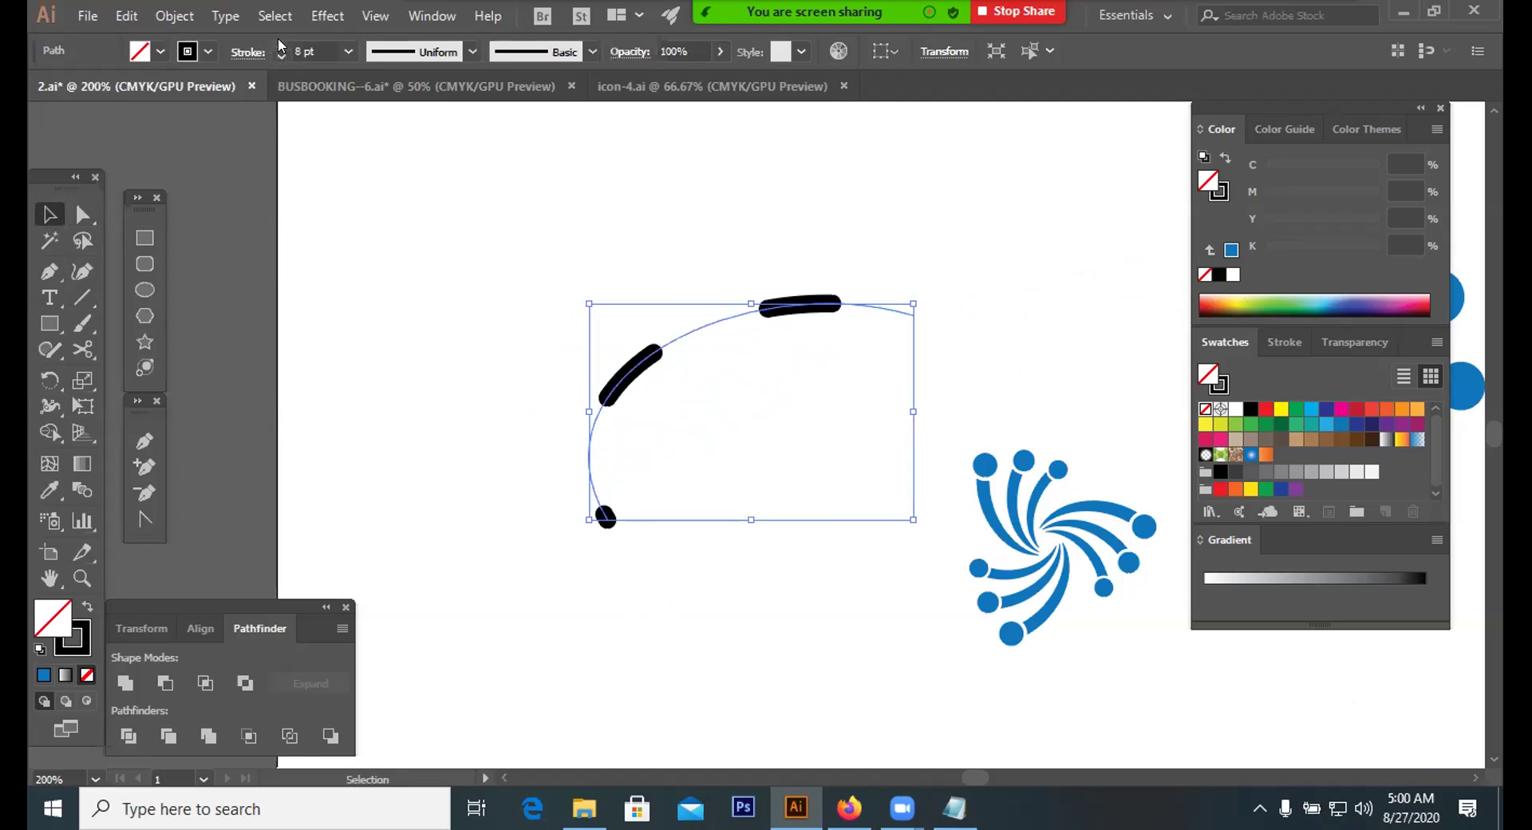
Set the curve's first and second dashes to 0 pt and reduce its first gap to form closely spaced round dots
left_click(244, 55)
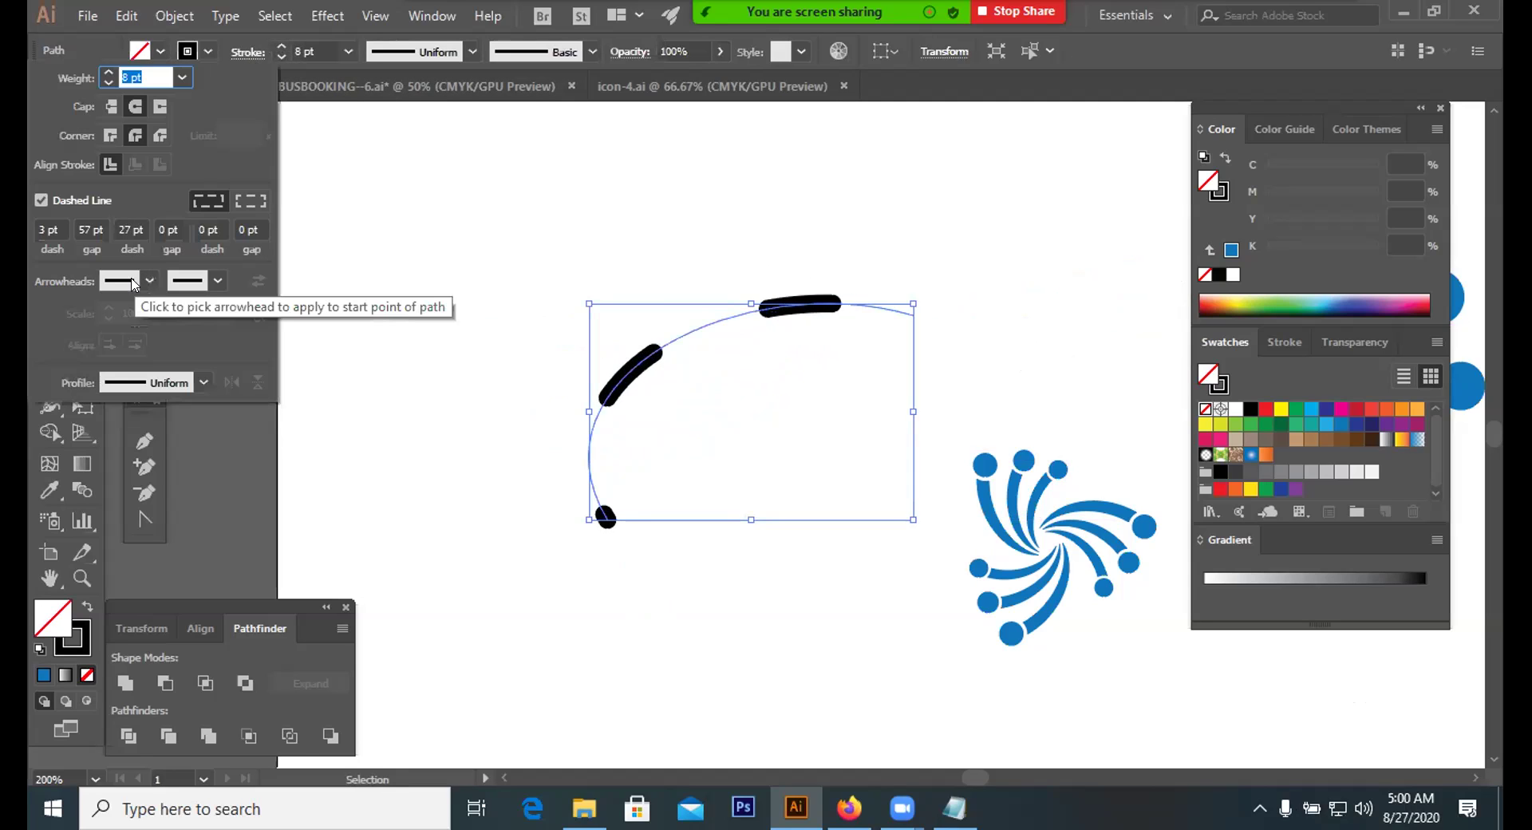
scroll(137, 227, "down", 12)
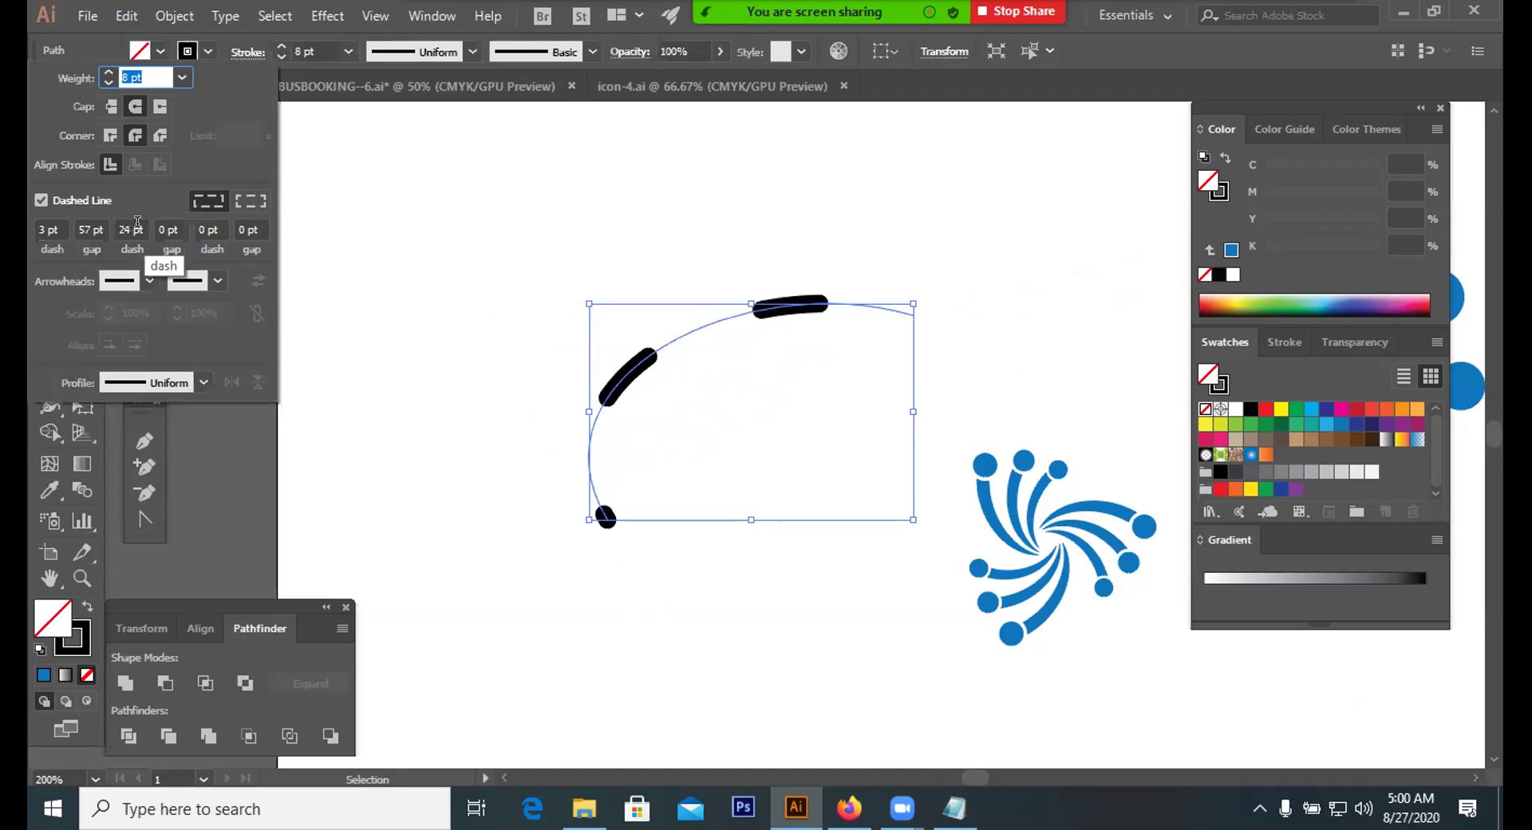
scroll(137, 227, "down", 15)
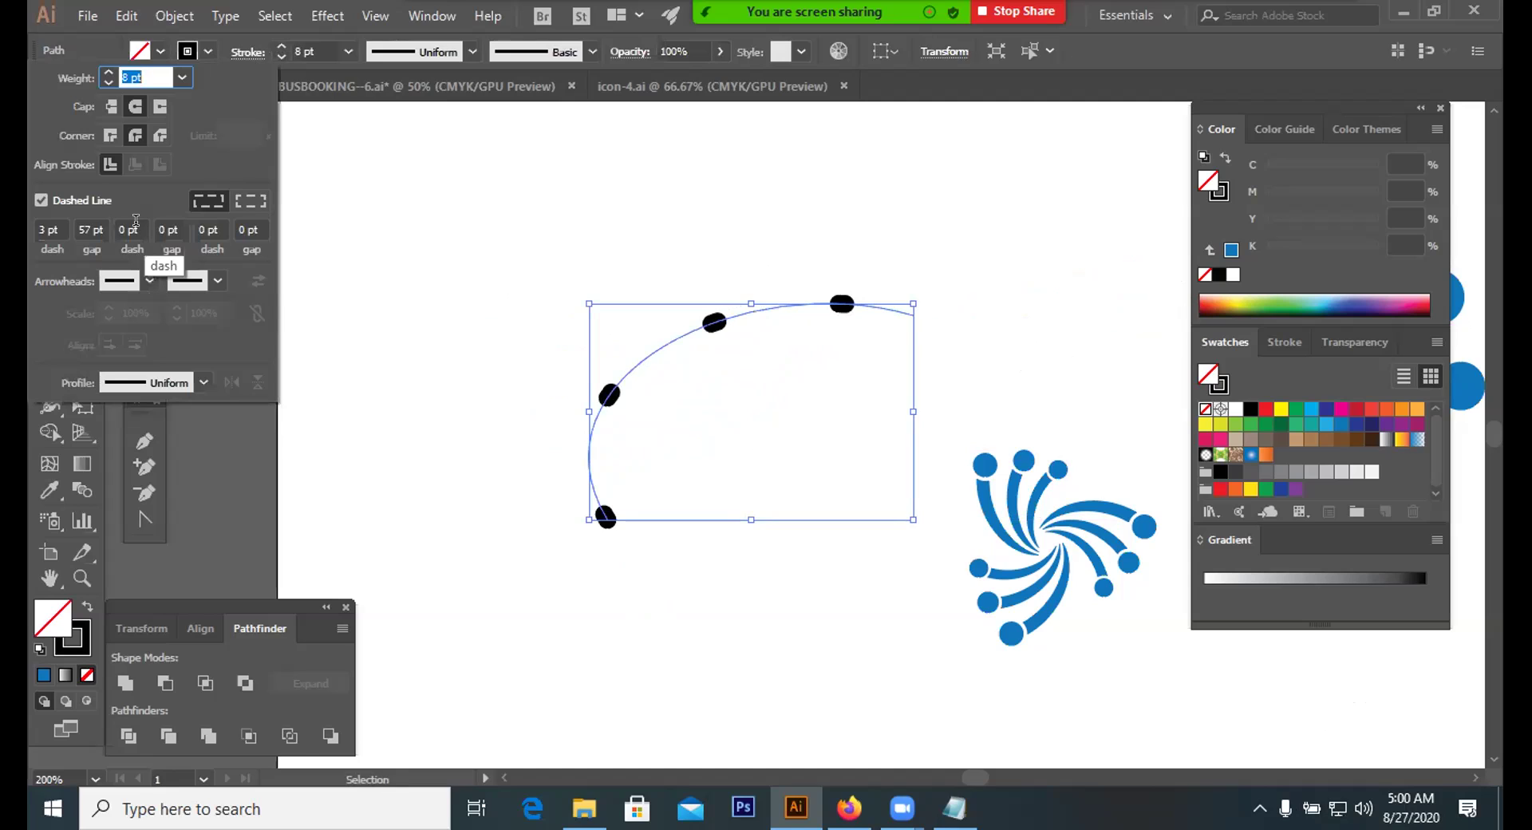
scroll(100, 220, "down", 17)
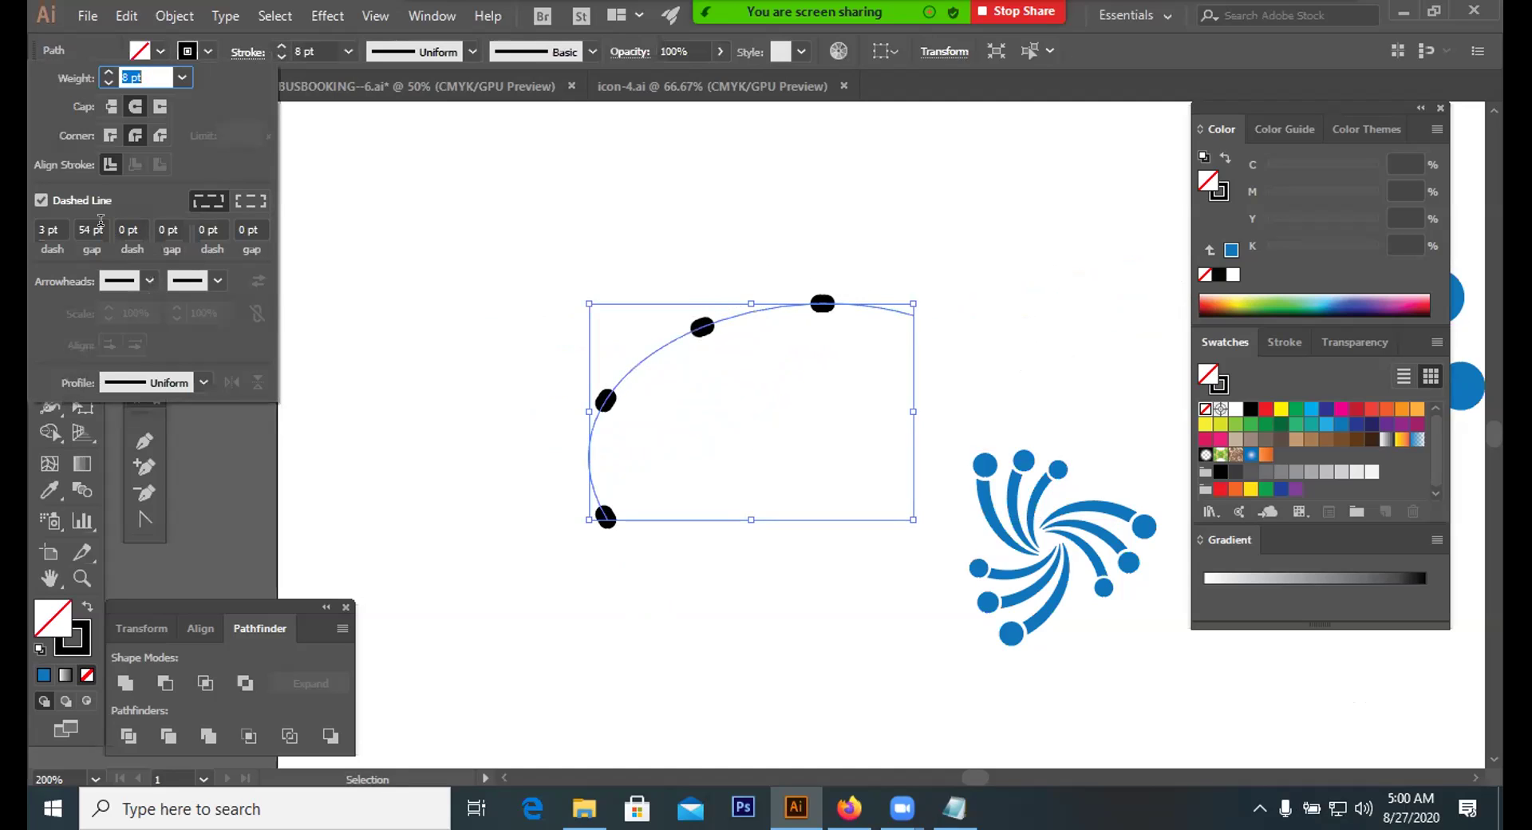
scroll(101, 220, "down", 17)
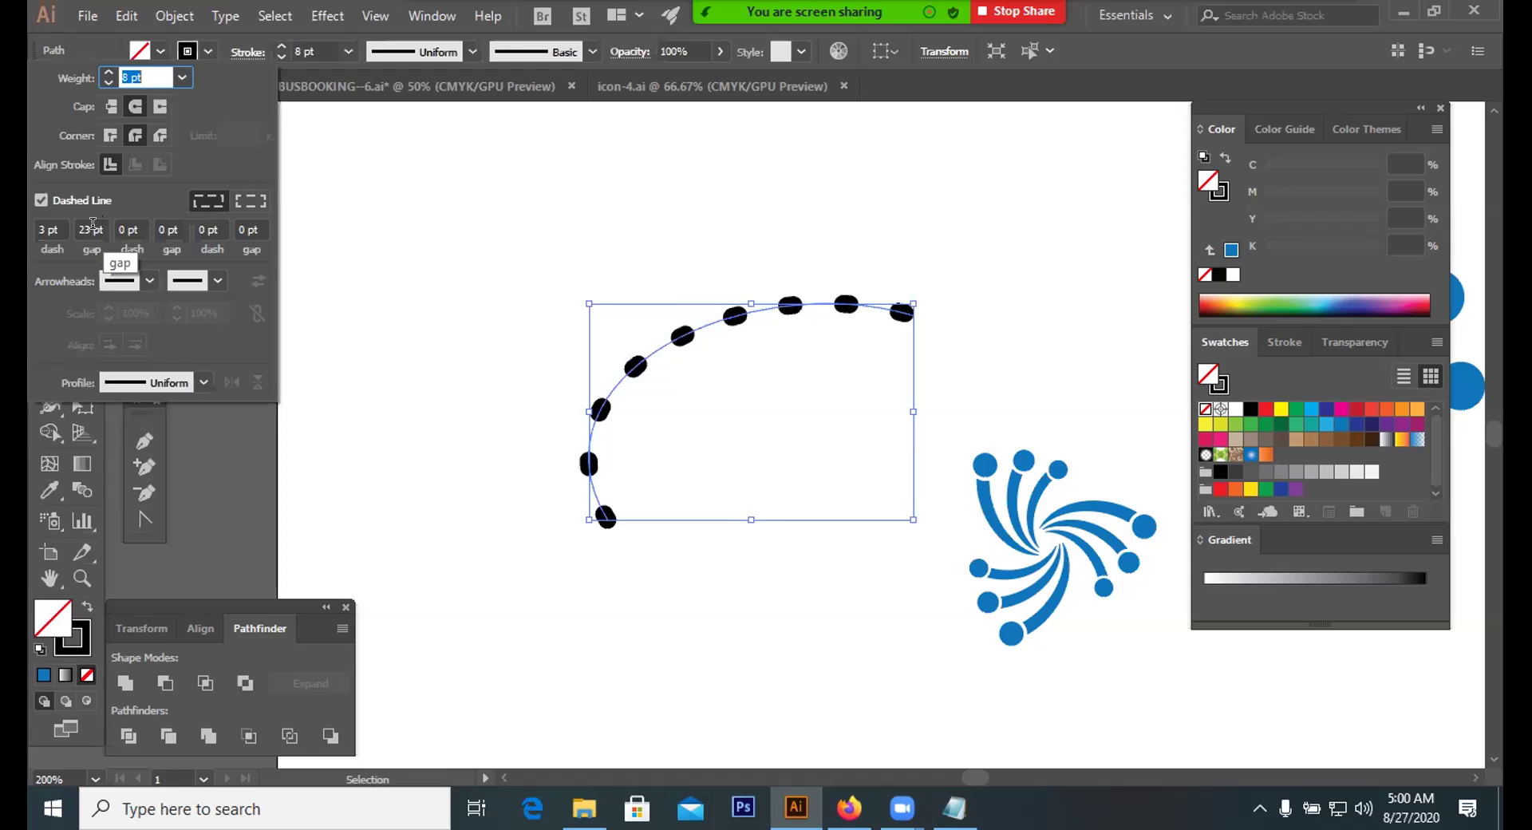
scroll(53, 225, "down", 2)
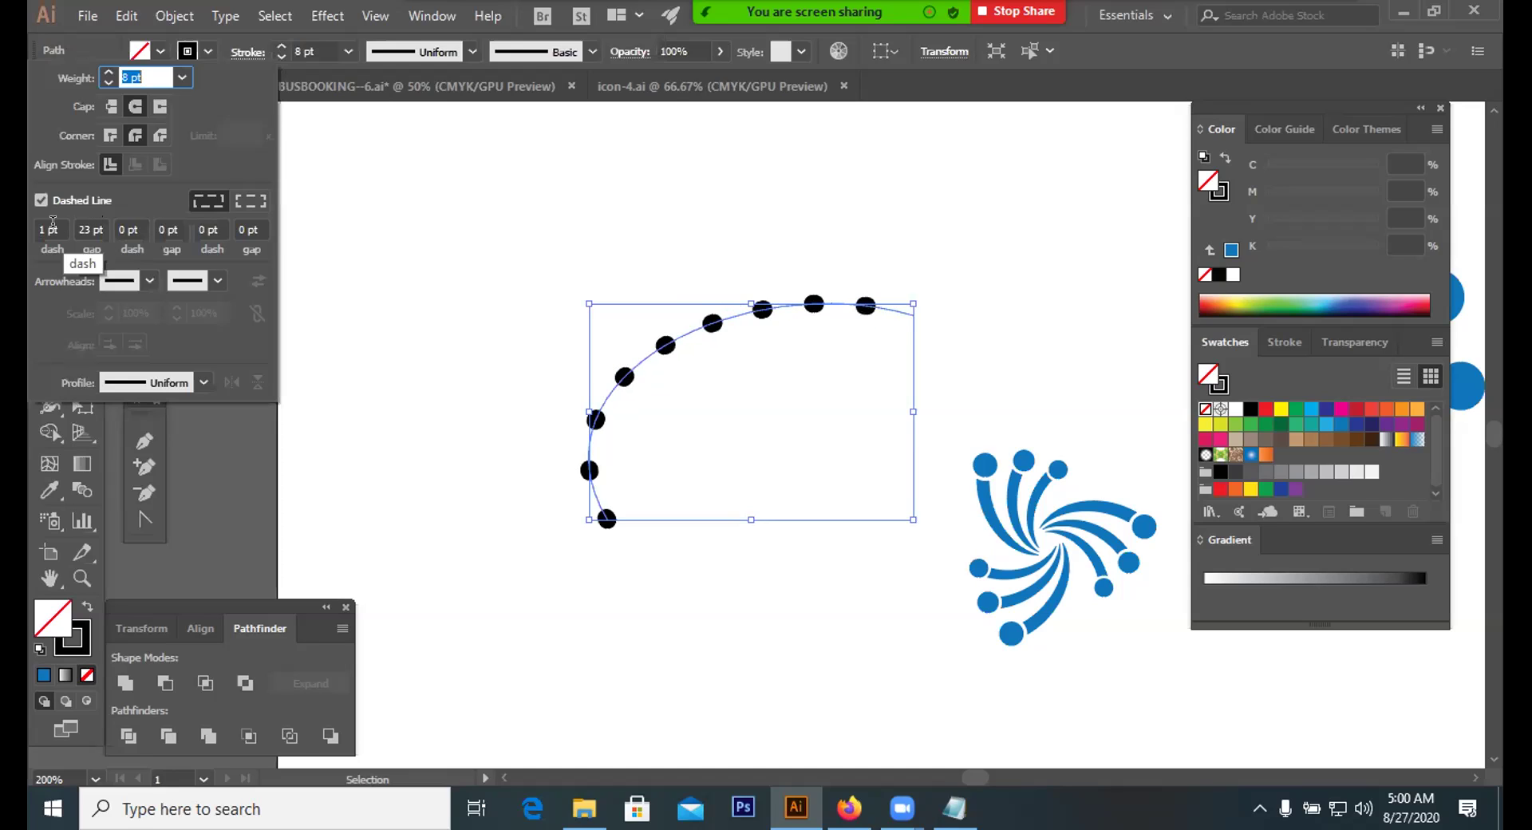
scroll(52, 225, "down", 1)
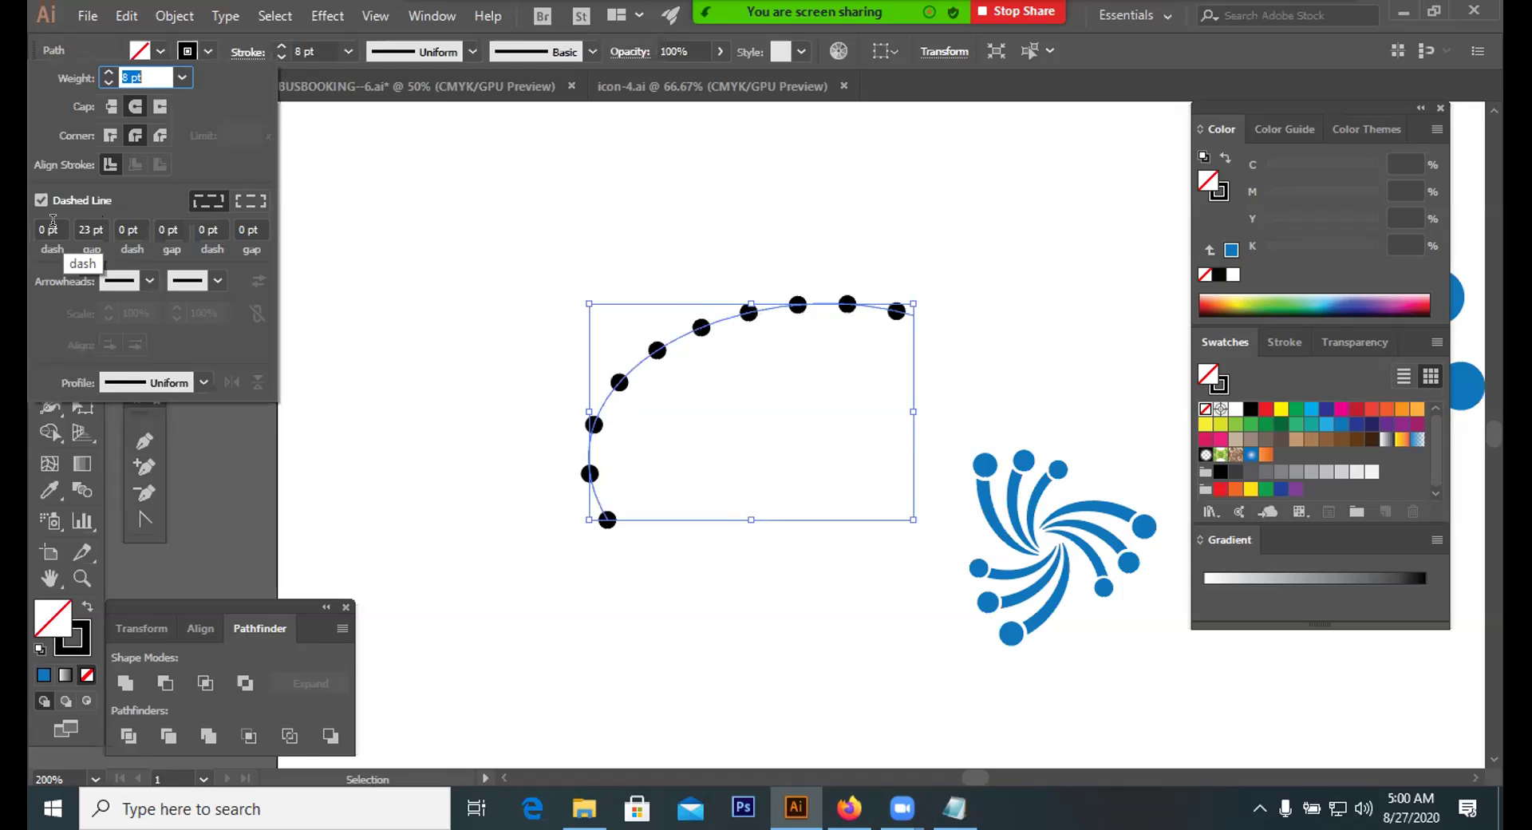
scroll(102, 216, "down", 7)
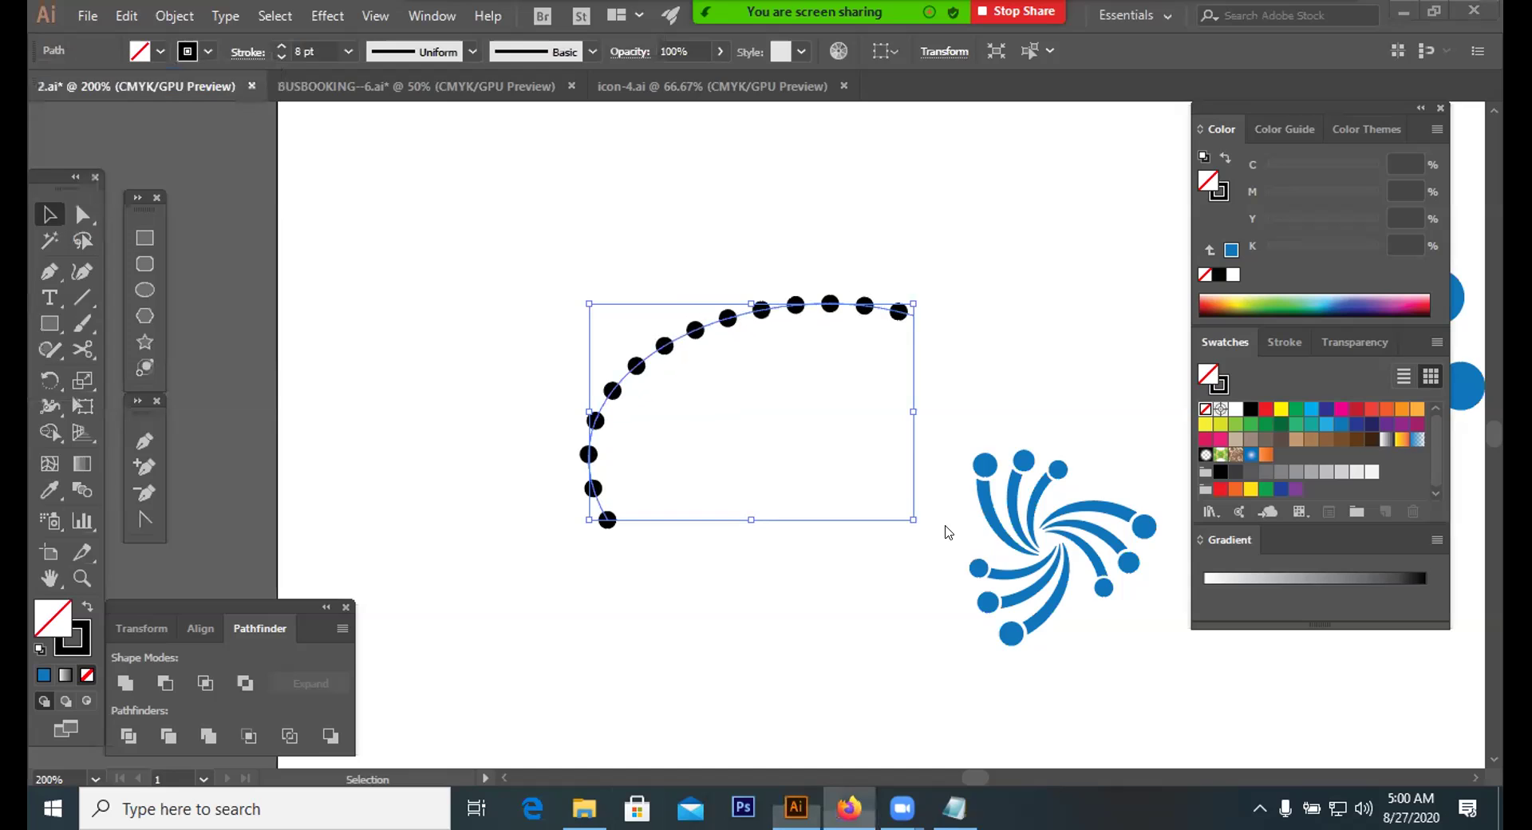
Switch to the browser to examine the dotted swirl logo in Freelancer contest entry #206, and return to Illustrator
key("alt+Tab")
scroll(897, 495, "down", 3)
left_click(896, 495)
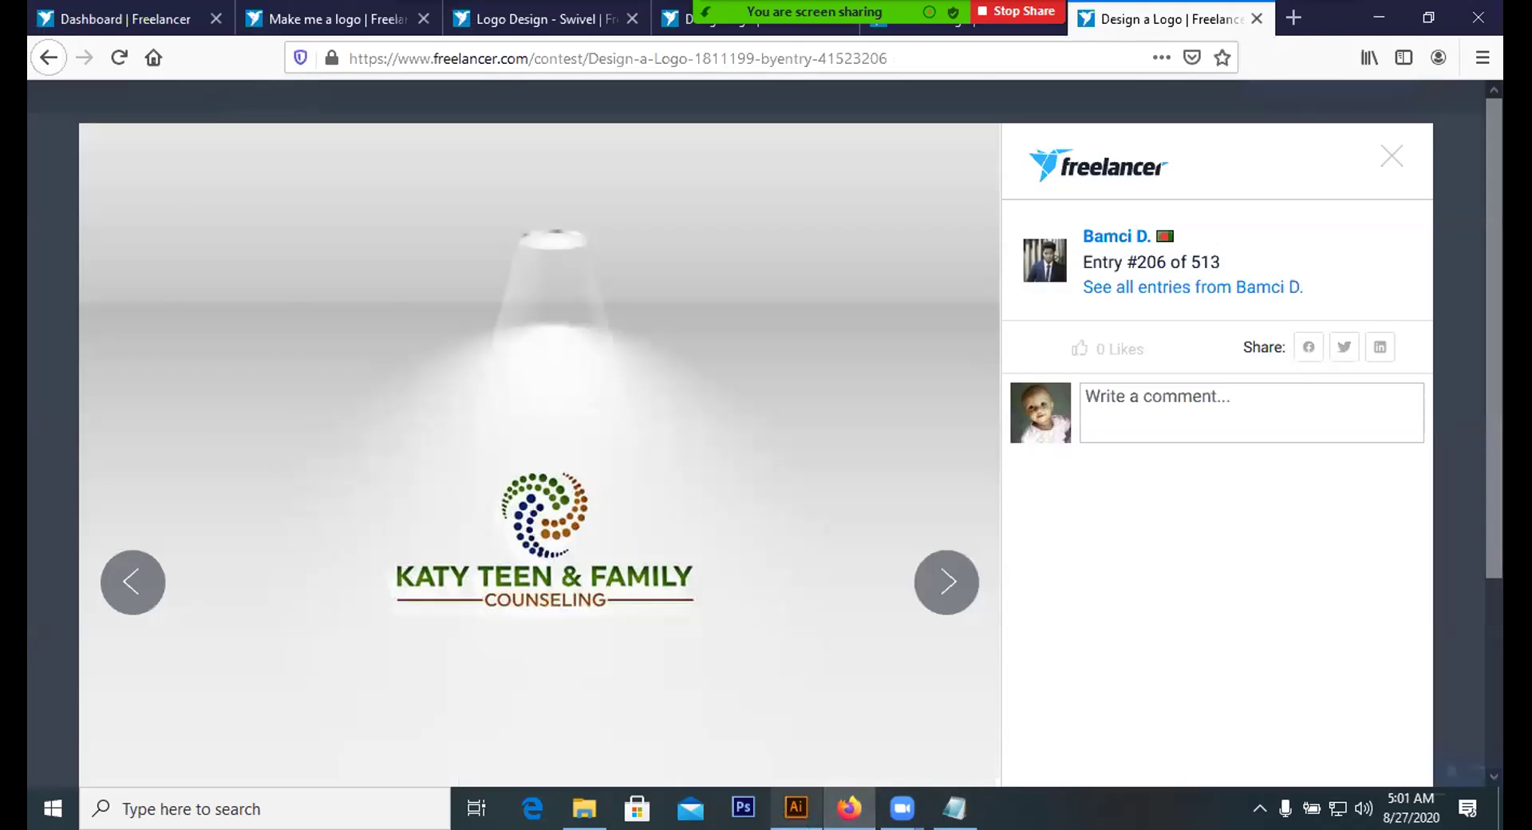
key("alt+Tab")
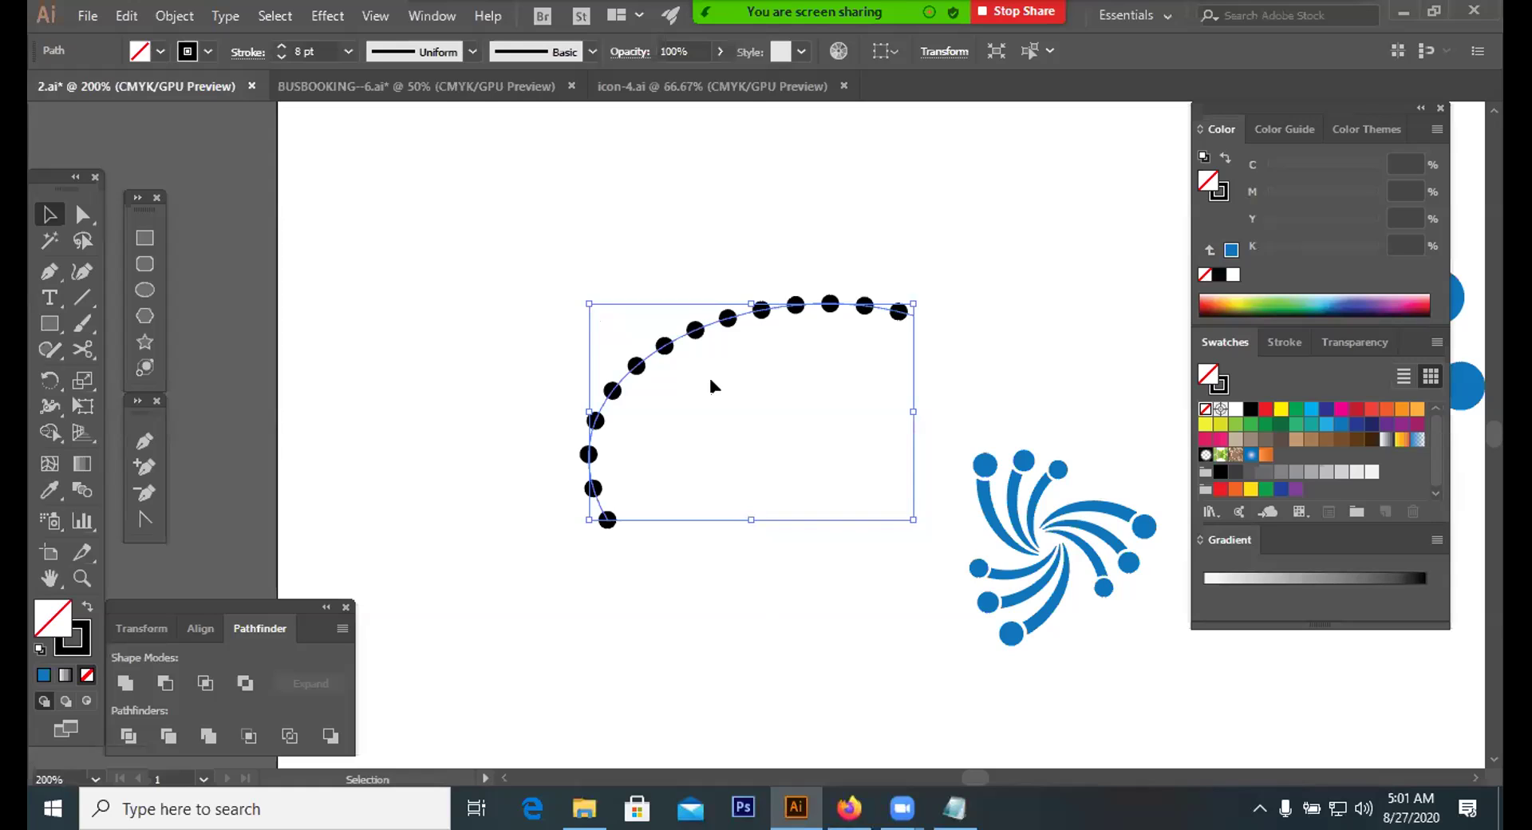
Reshape the dotted curve by adjusting the direction handles of its upper and lower end anchors into a rounder arc
left_click(597, 300)
left_click(83, 213)
left_click(636, 365)
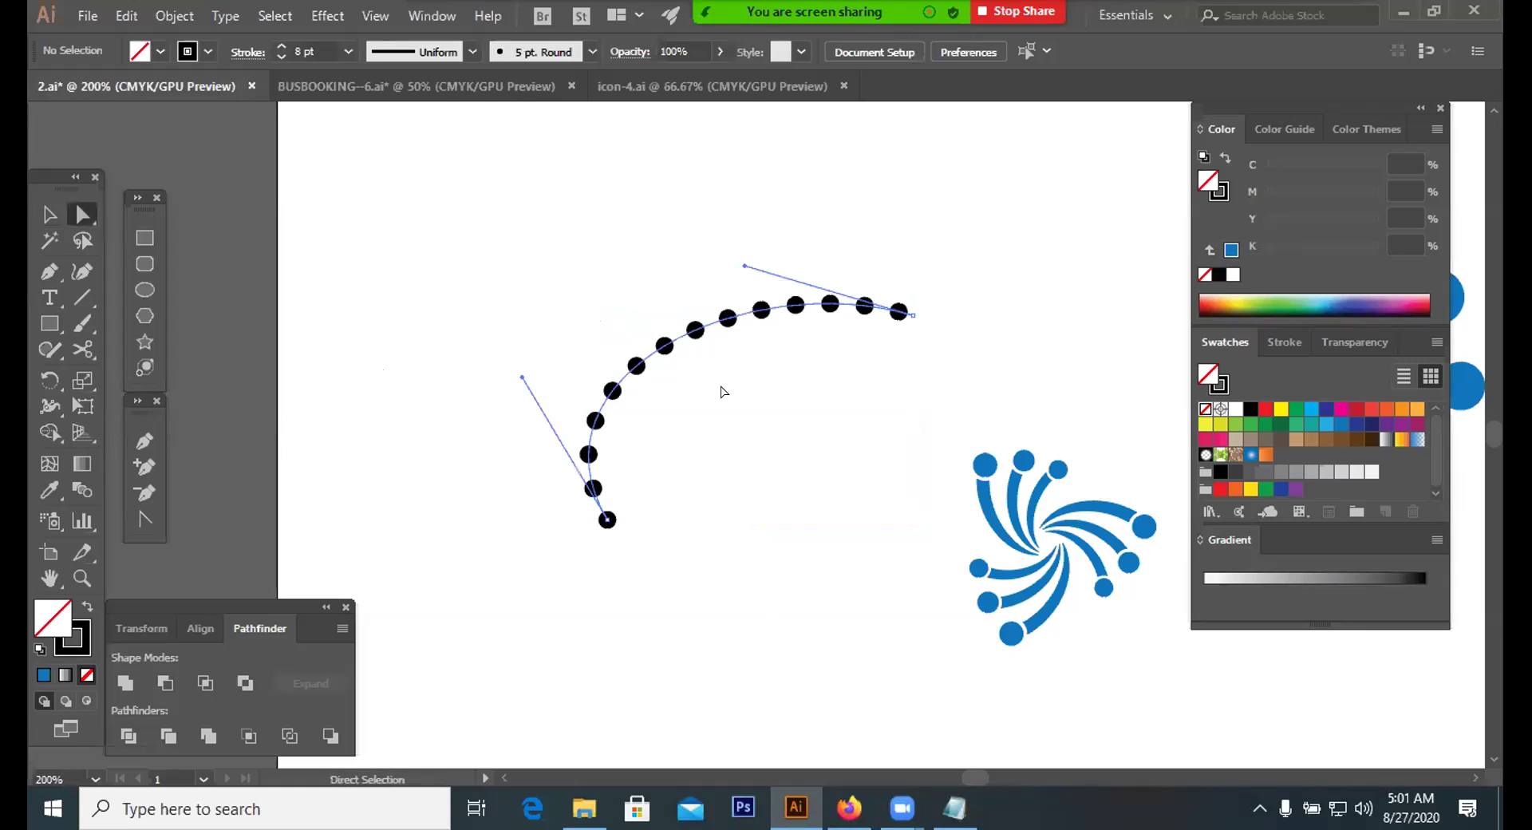
left_click_drag(745, 265, 711, 253)
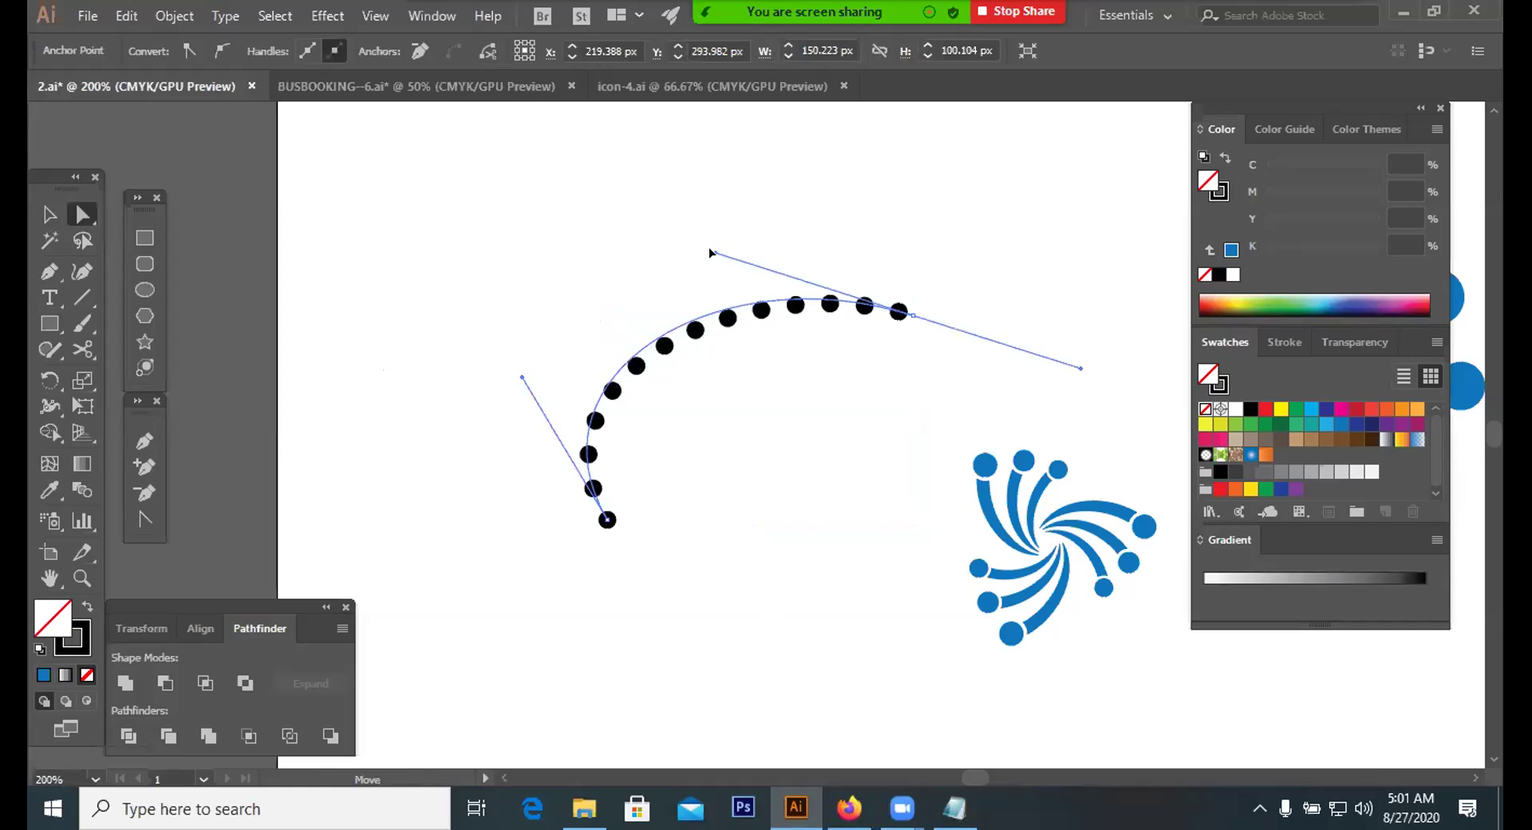
left_click(674, 424)
left_click_drag(522, 376, 503, 404)
left_click(688, 496)
left_click_drag(702, 437, 604, 276)
left_click_drag(495, 403, 505, 366)
left_click(717, 479)
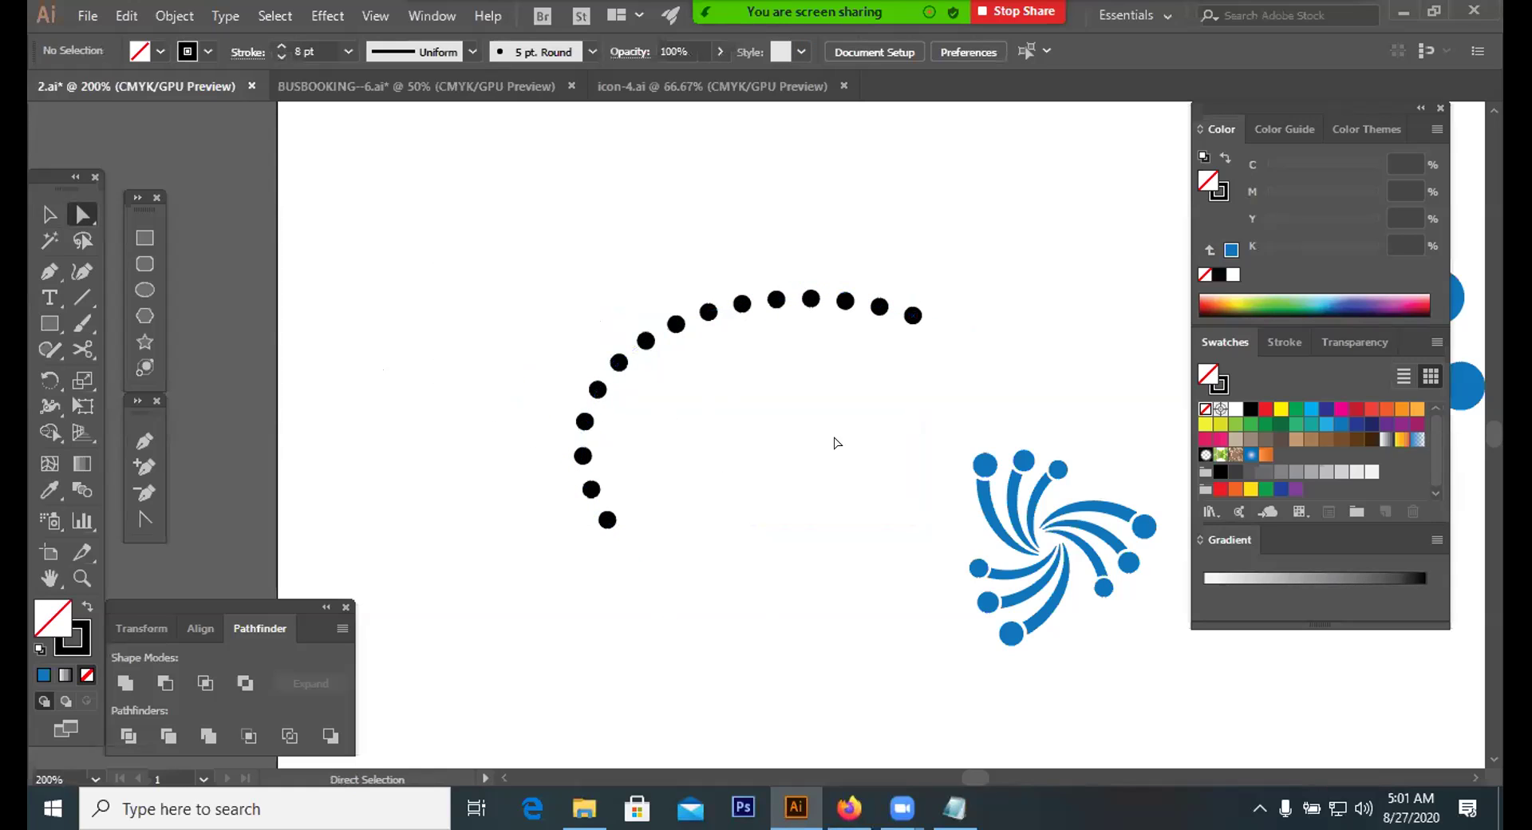
Select the dotted arc and set its dashed stroke's first gap to 15 pt
key("ctrl+a")
left_click(48, 214)
left_click_drag(487, 271, 534, 294)
key("ctrl+a")
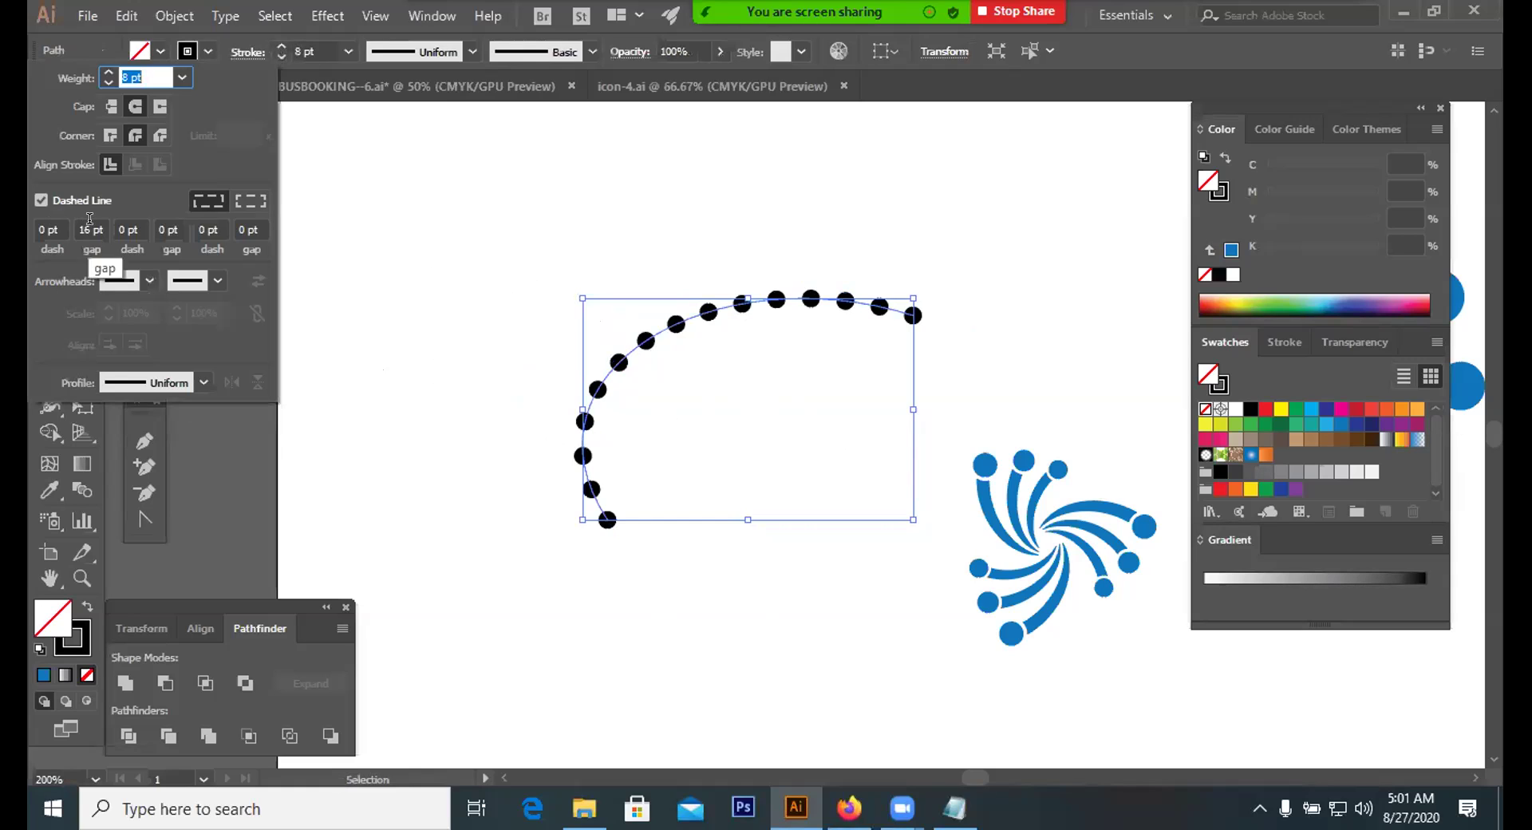
scroll(91, 220, "down", 4)
scroll(91, 220, "down", 4)
scroll(91, 221, "up", 5)
scroll(91, 220, "down", 4)
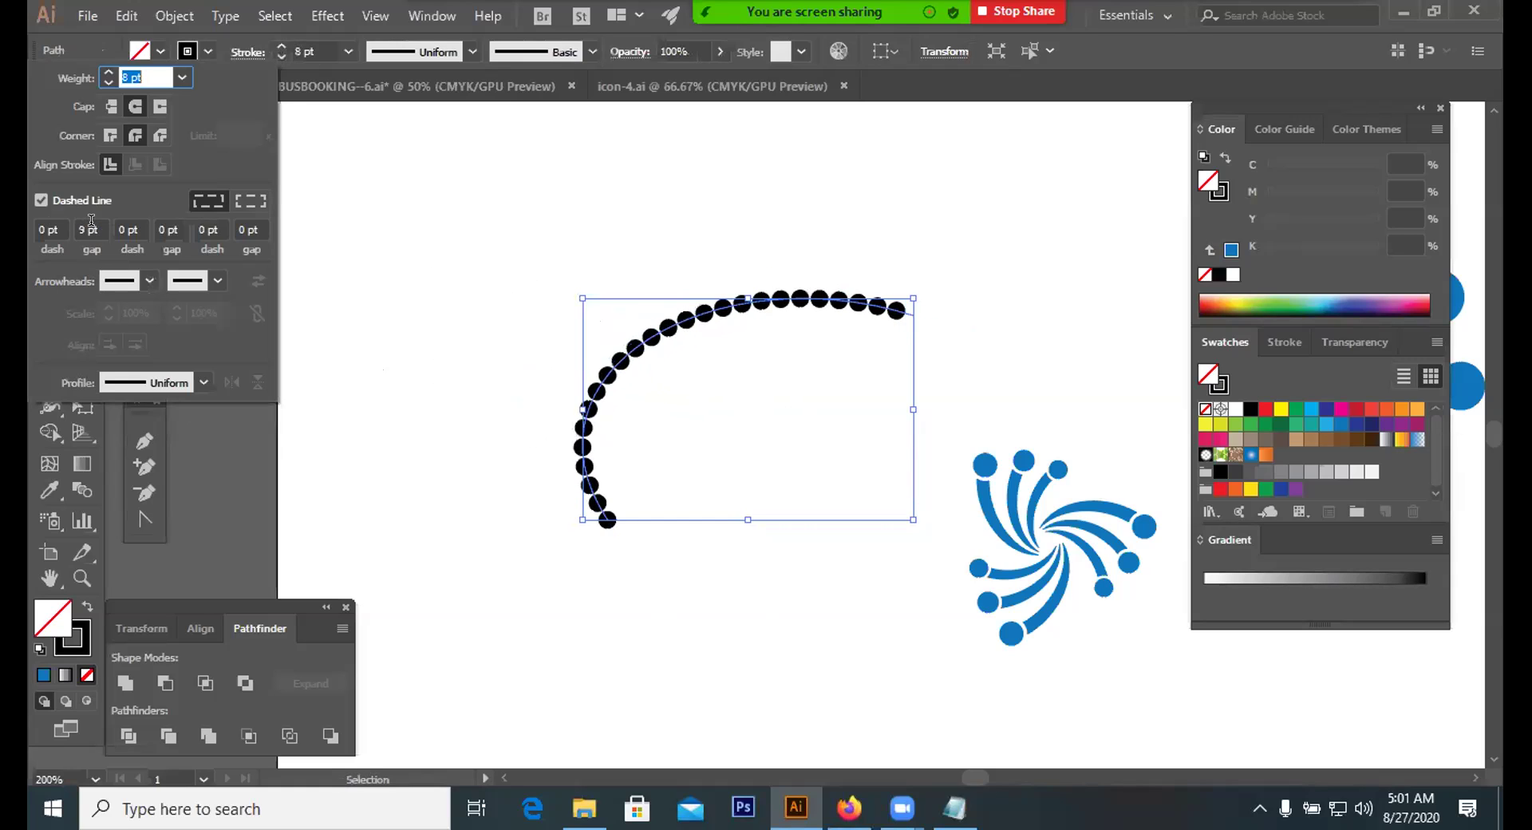
scroll(91, 221, "up", 4)
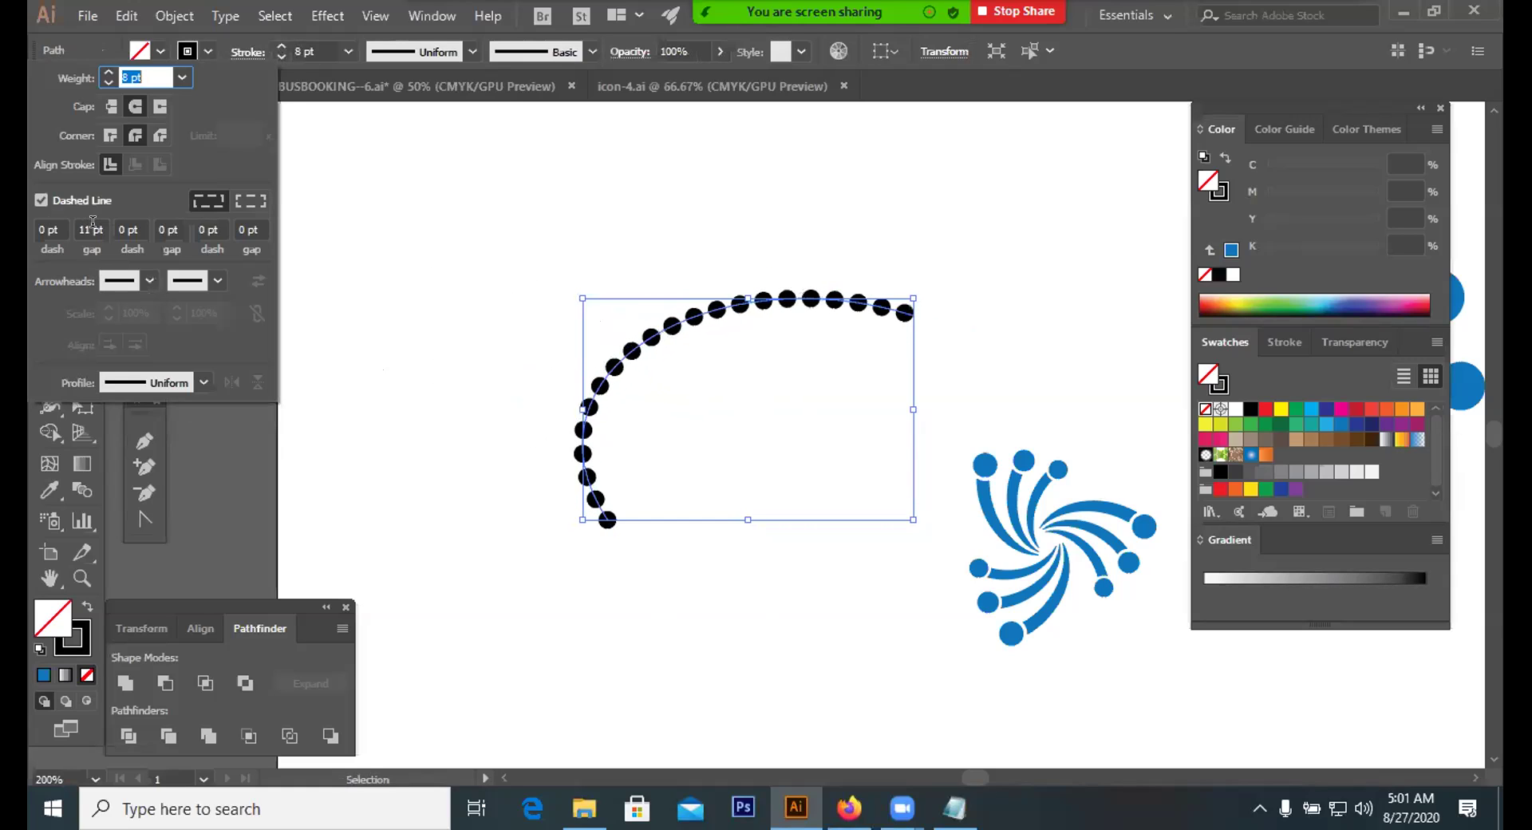
scroll(92, 222, "up", 2)
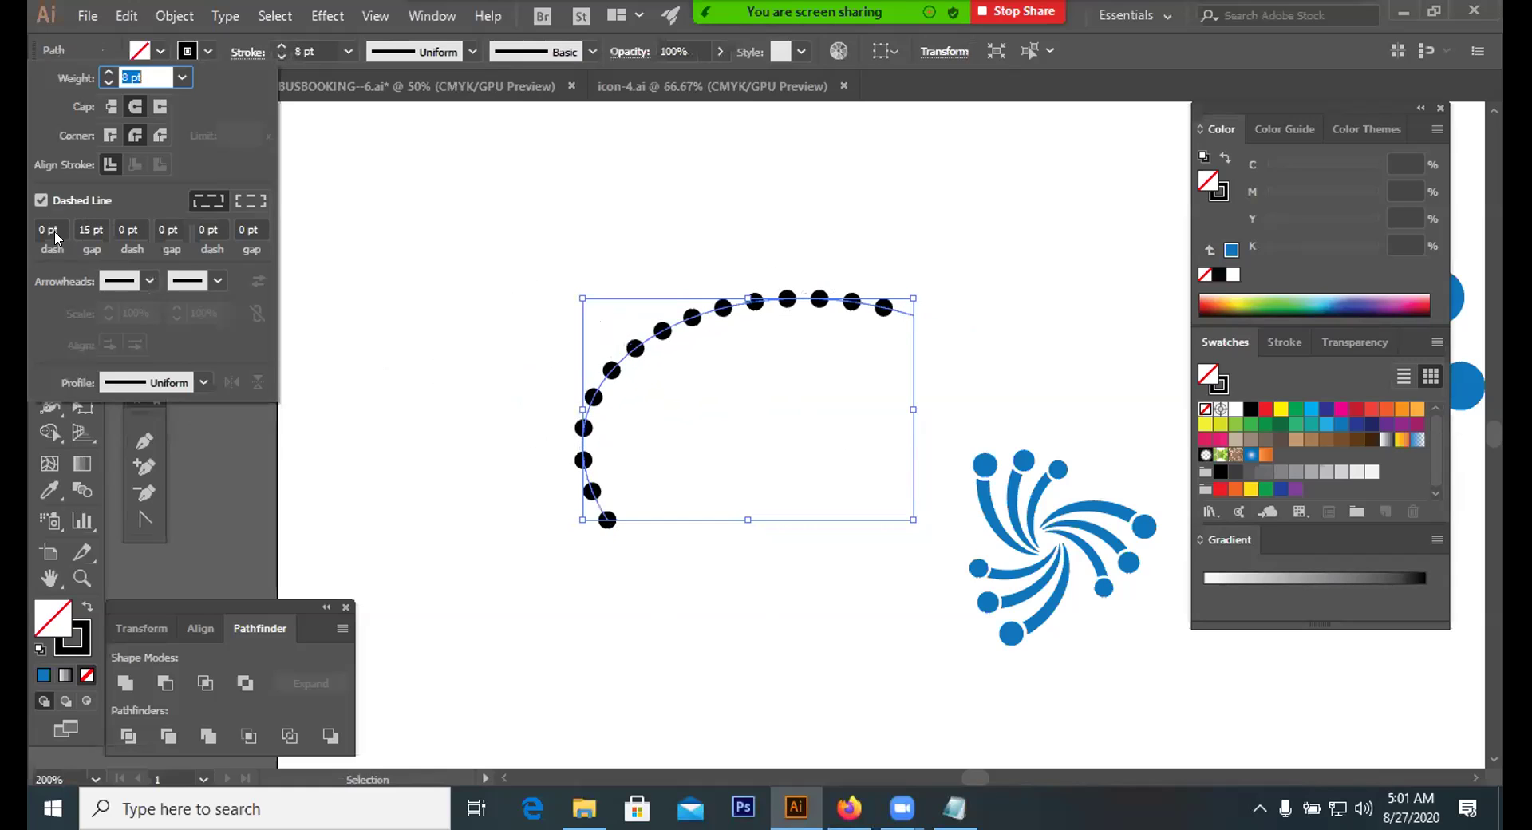
Try a 5 pt first dash on the arc's stroke, and return it to 0 pt with the 15 pt gap
scroll(54, 222, "up", 10)
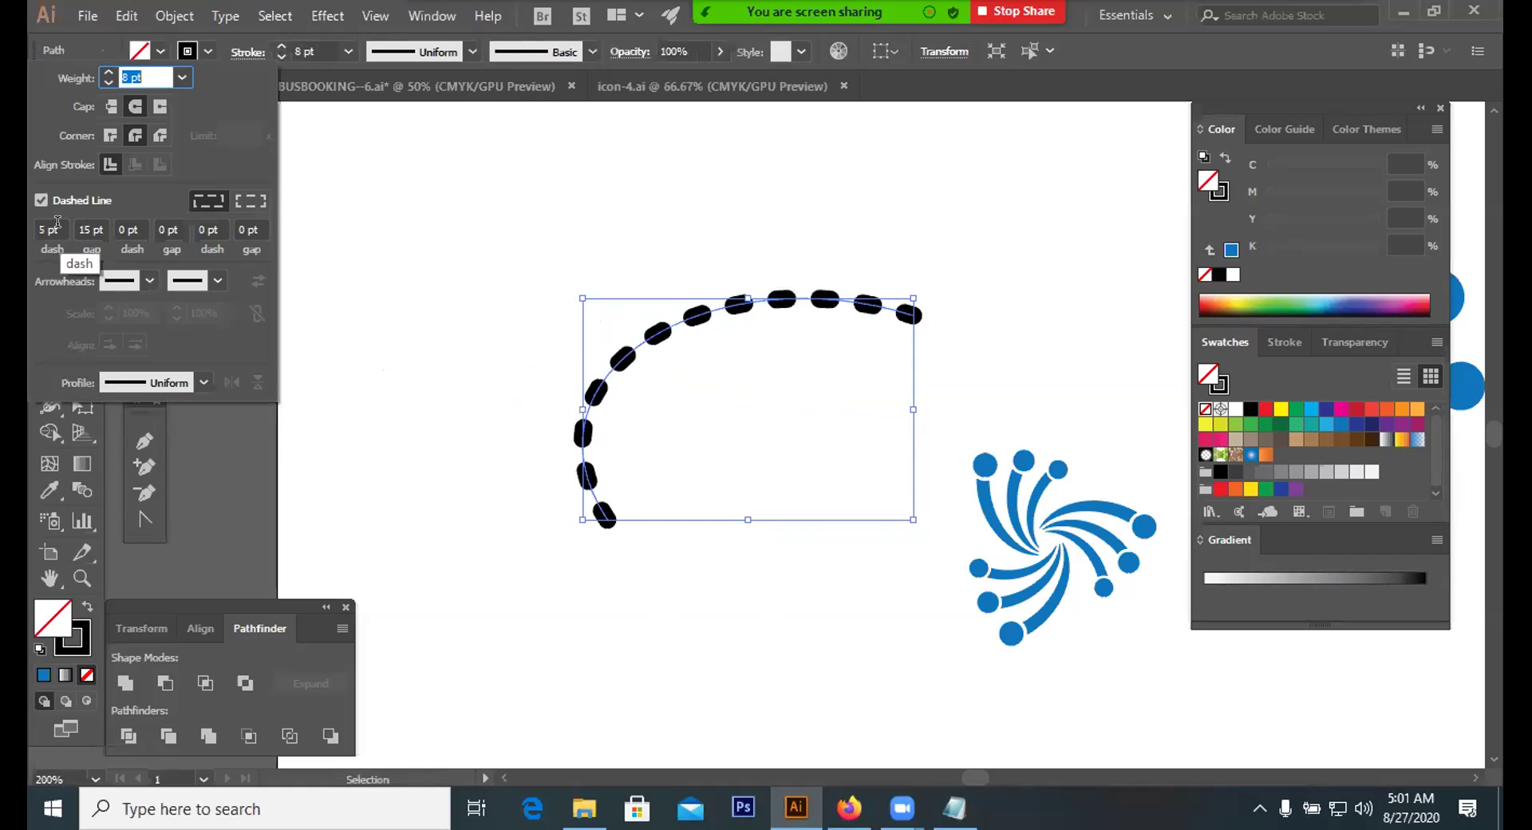
scroll(61, 227, "down", 8)
scroll(65, 227, "down", 2)
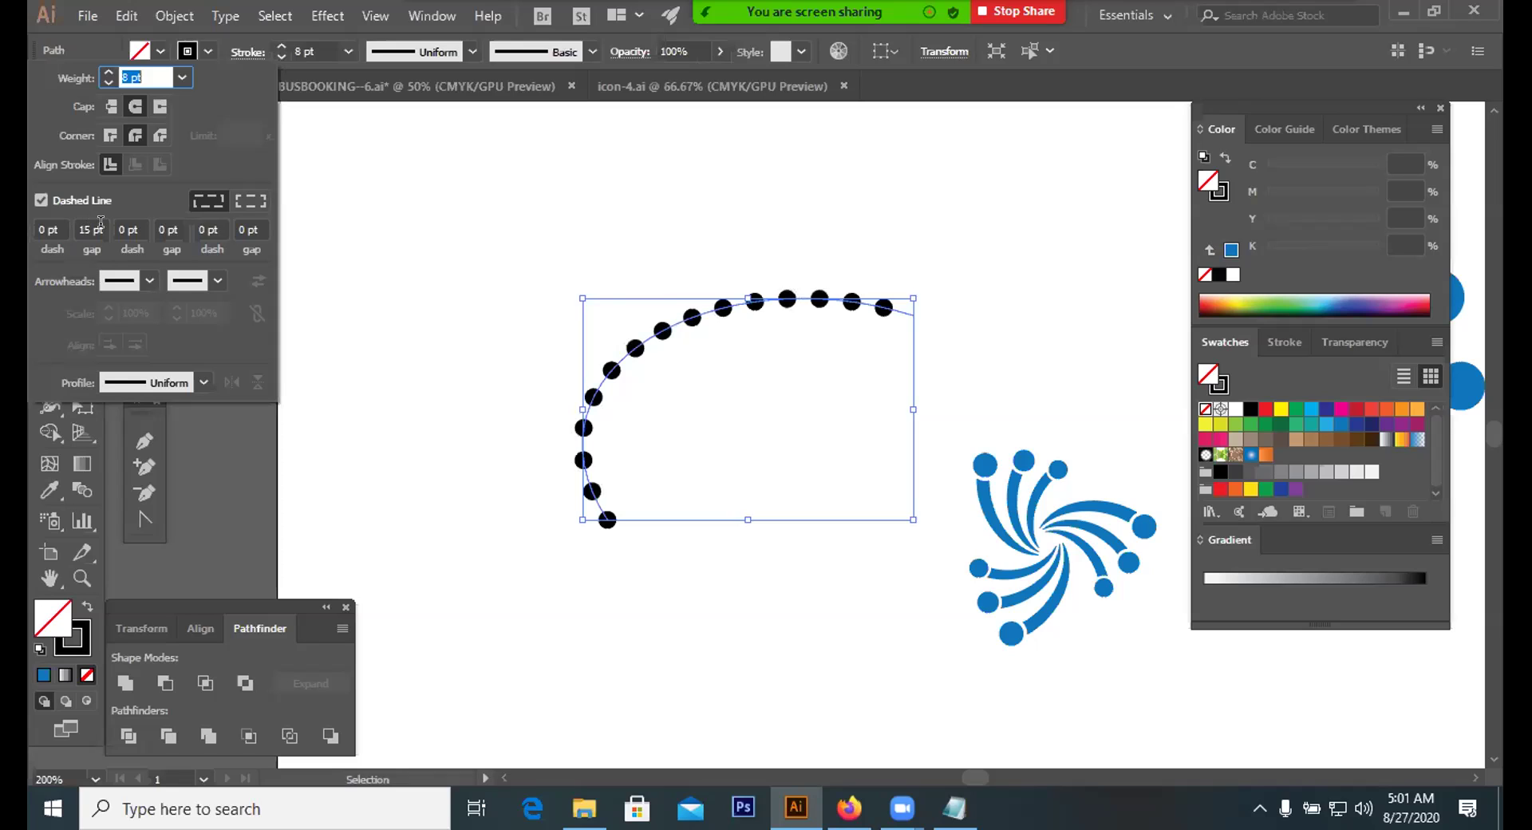
scroll(101, 222, "down", 1)
scroll(100, 223, "up", 1)
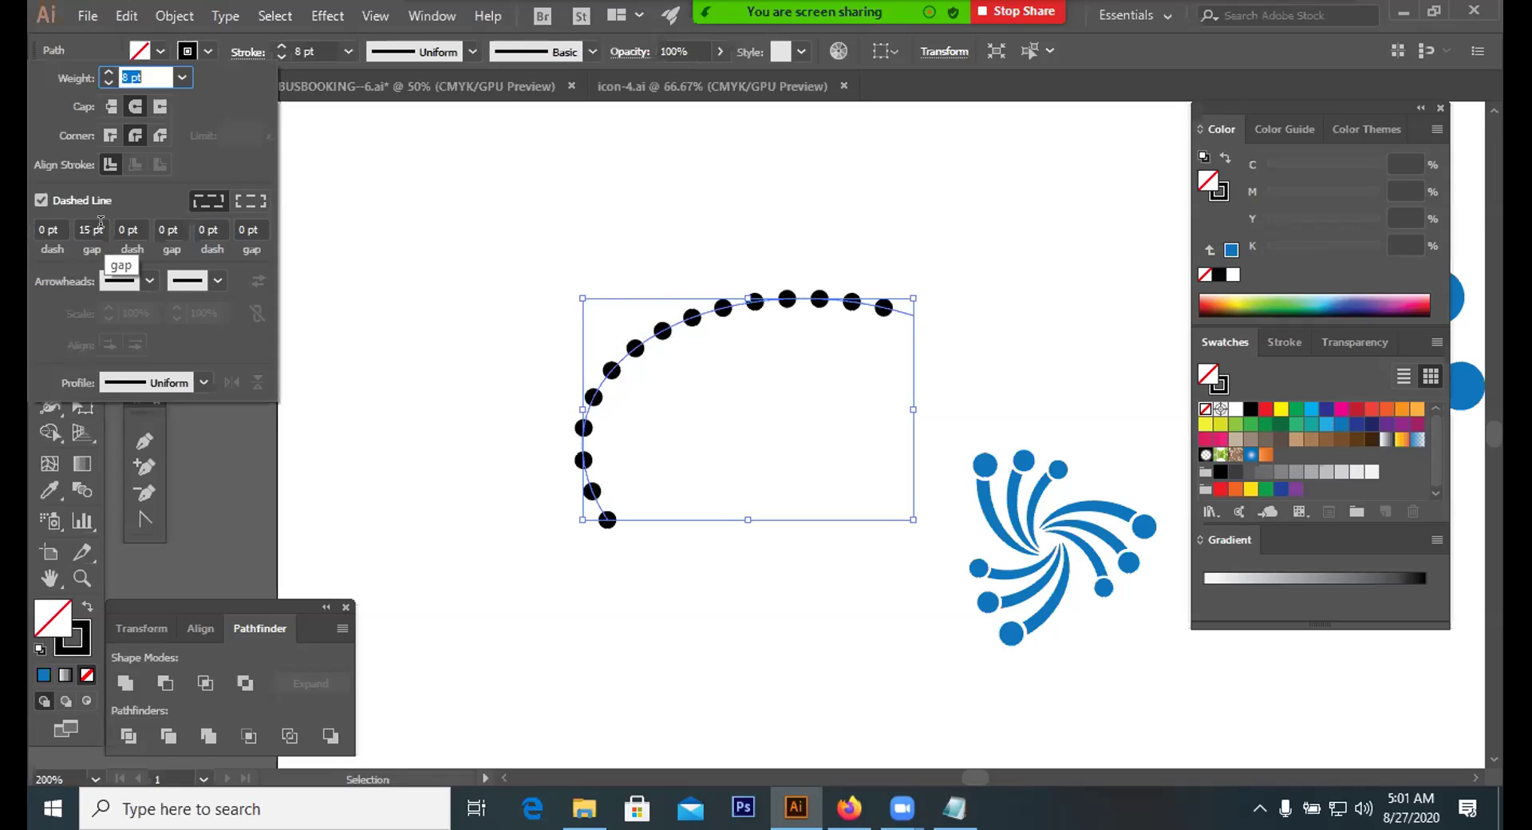
Move the dotted arc down and further away from the blue swirl icon
left_click(739, 449)
left_click(739, 448)
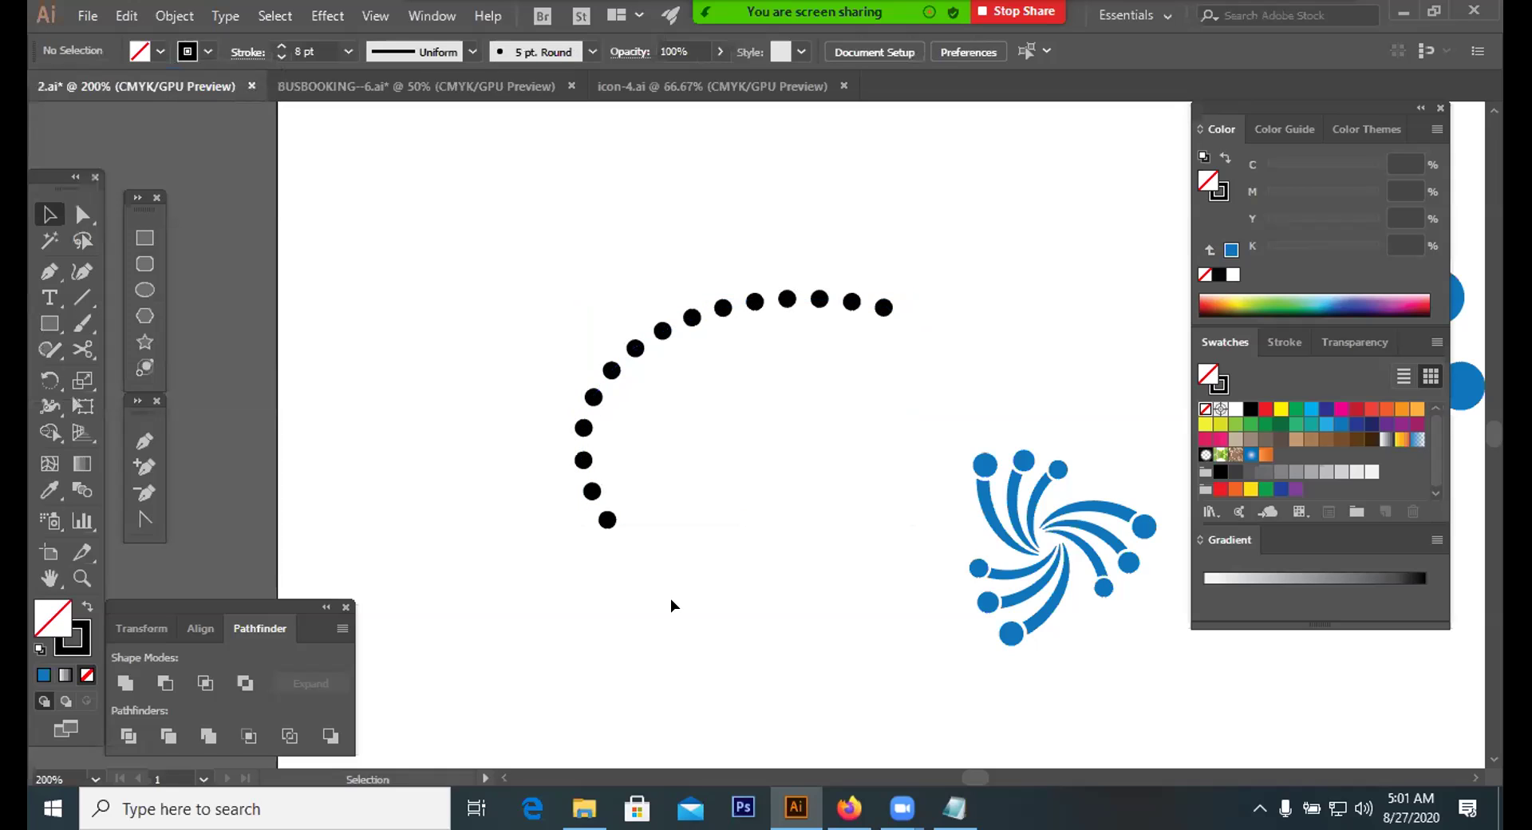
left_click_drag(723, 368, 537, 291)
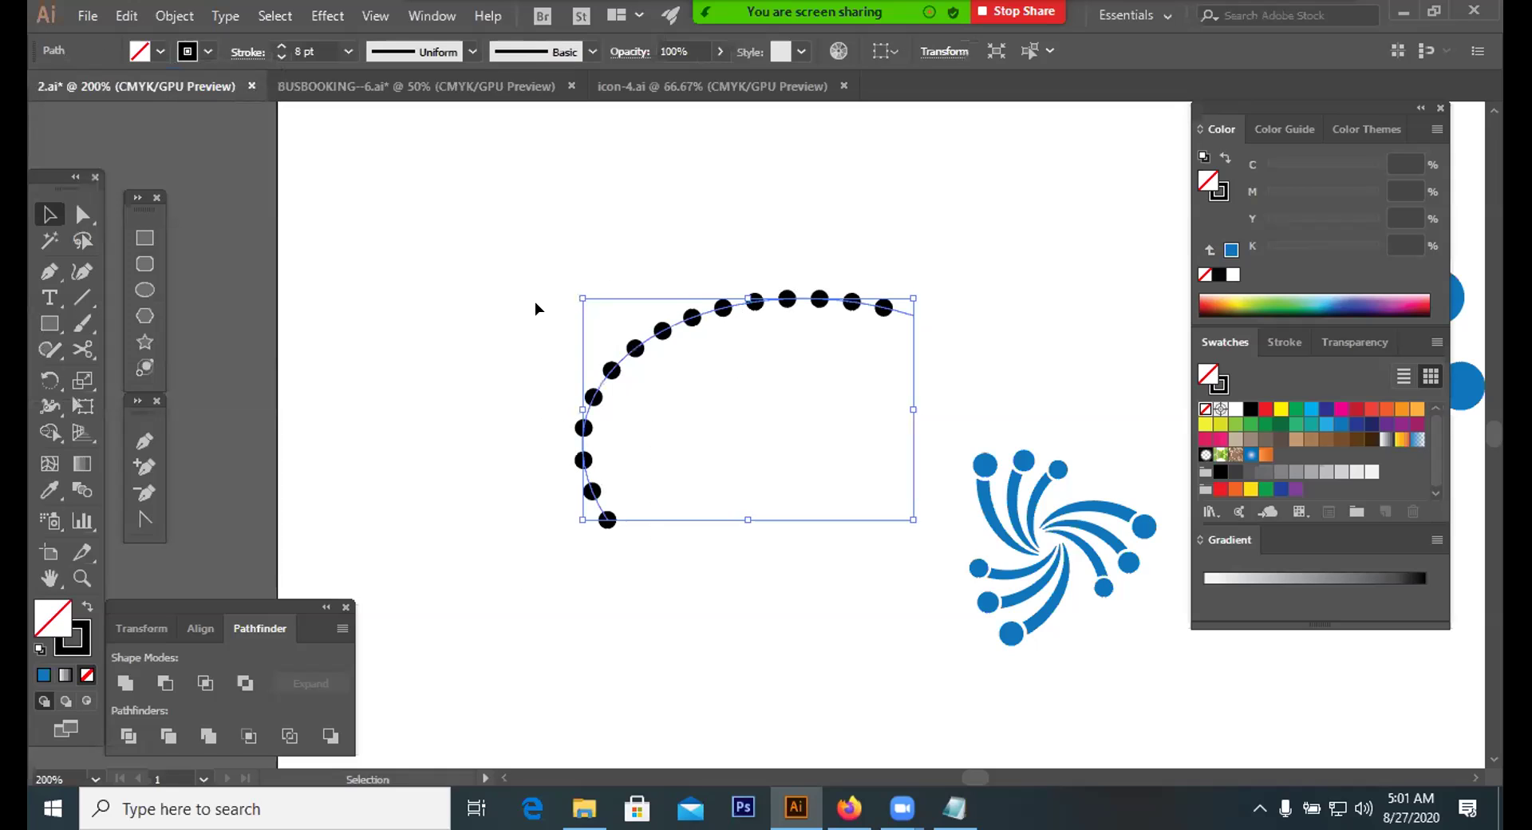
left_click(721, 431)
left_click(718, 306)
left_click_drag(713, 304, 641, 361)
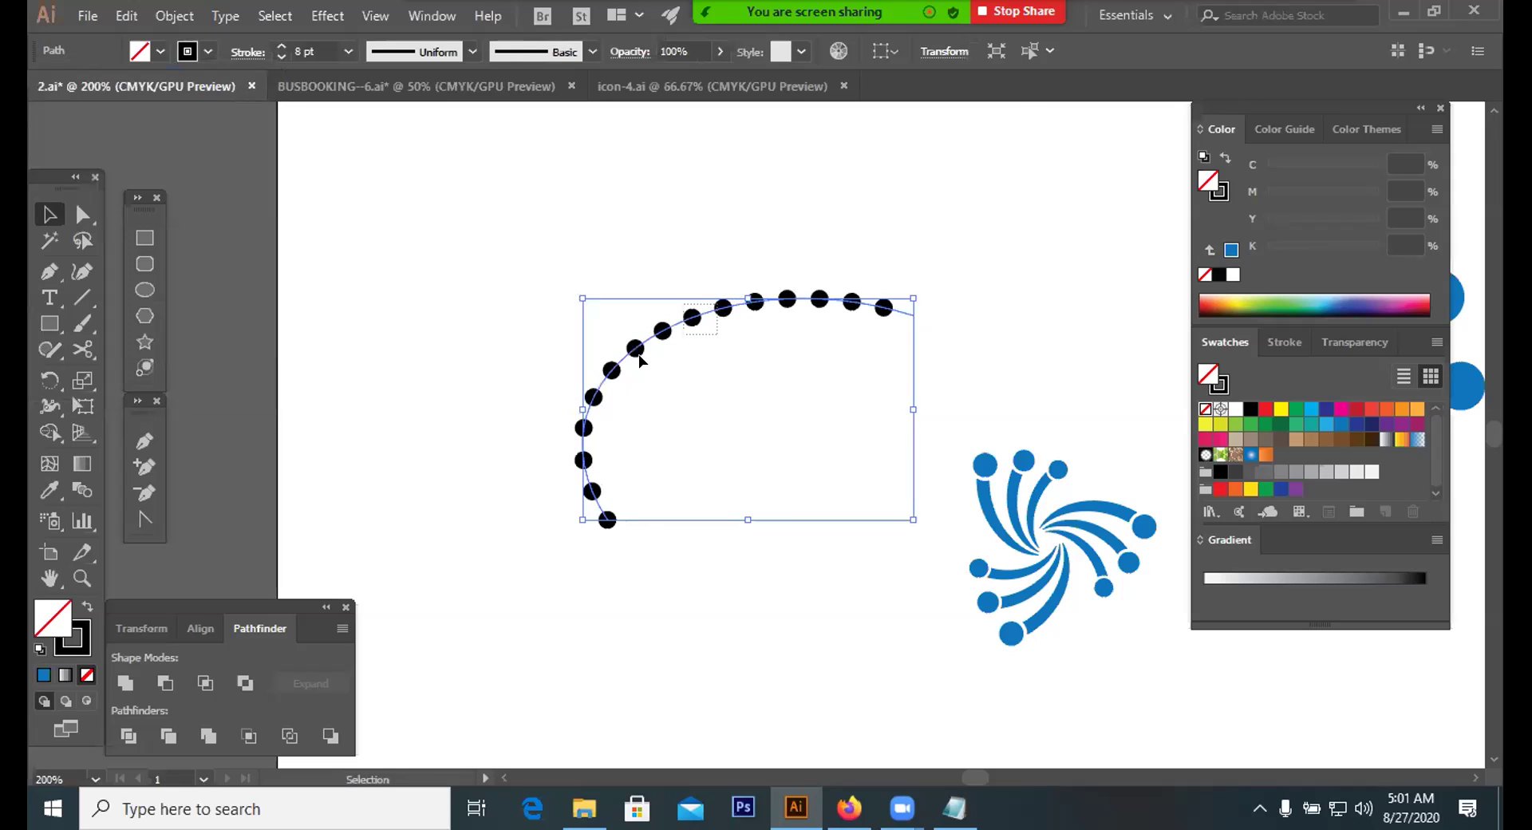
left_click(728, 348)
key("ctrl+z")
key("ctrl+z")
key("ctrl+z")
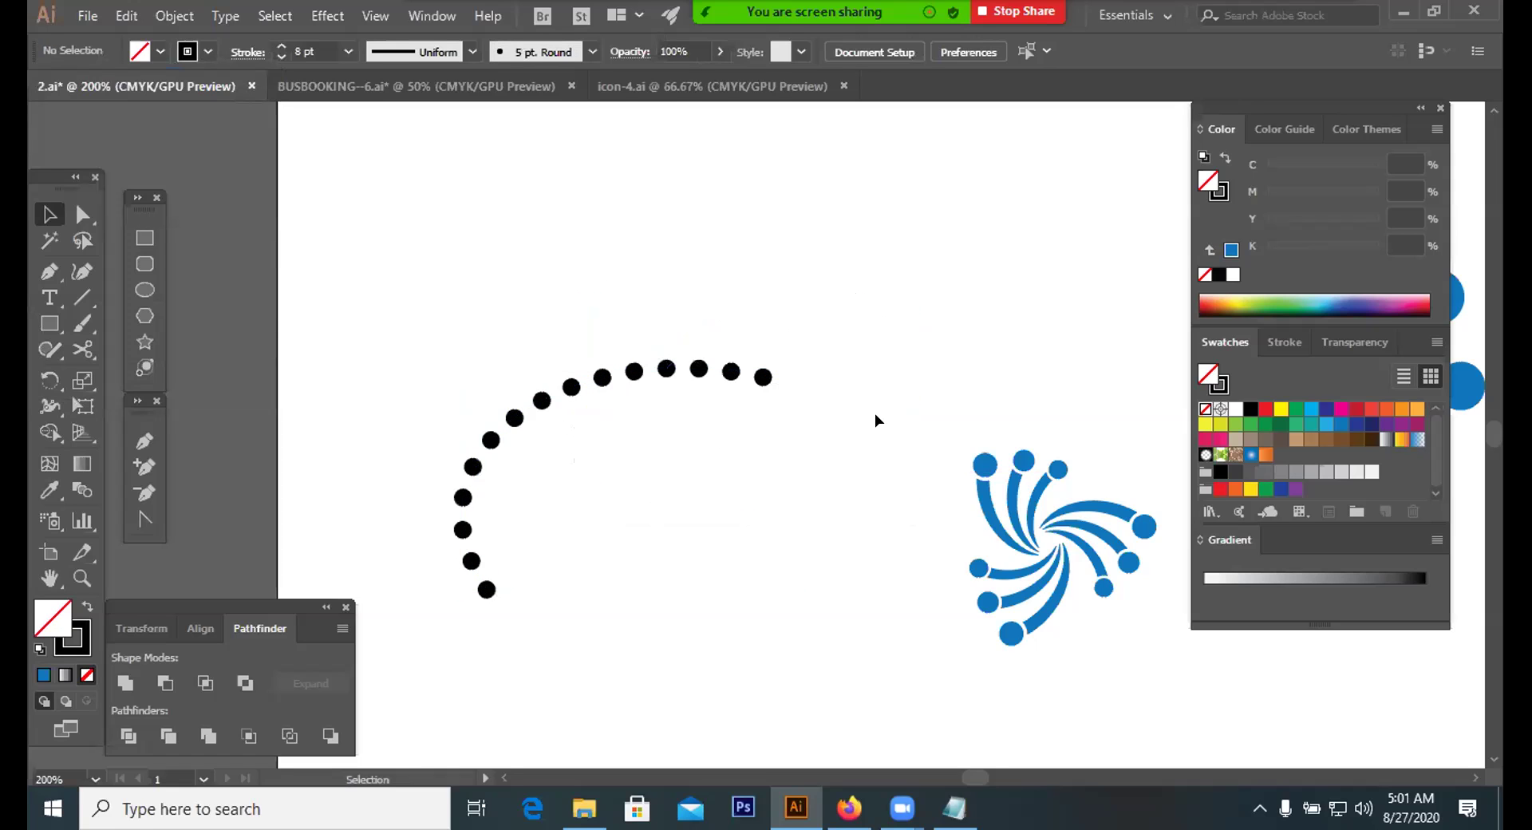
left_click_drag(934, 391, 798, 360)
left_click_drag(951, 438, 818, 417)
Switch to the browser and close the preview of contest entry #206
left_click(849, 809)
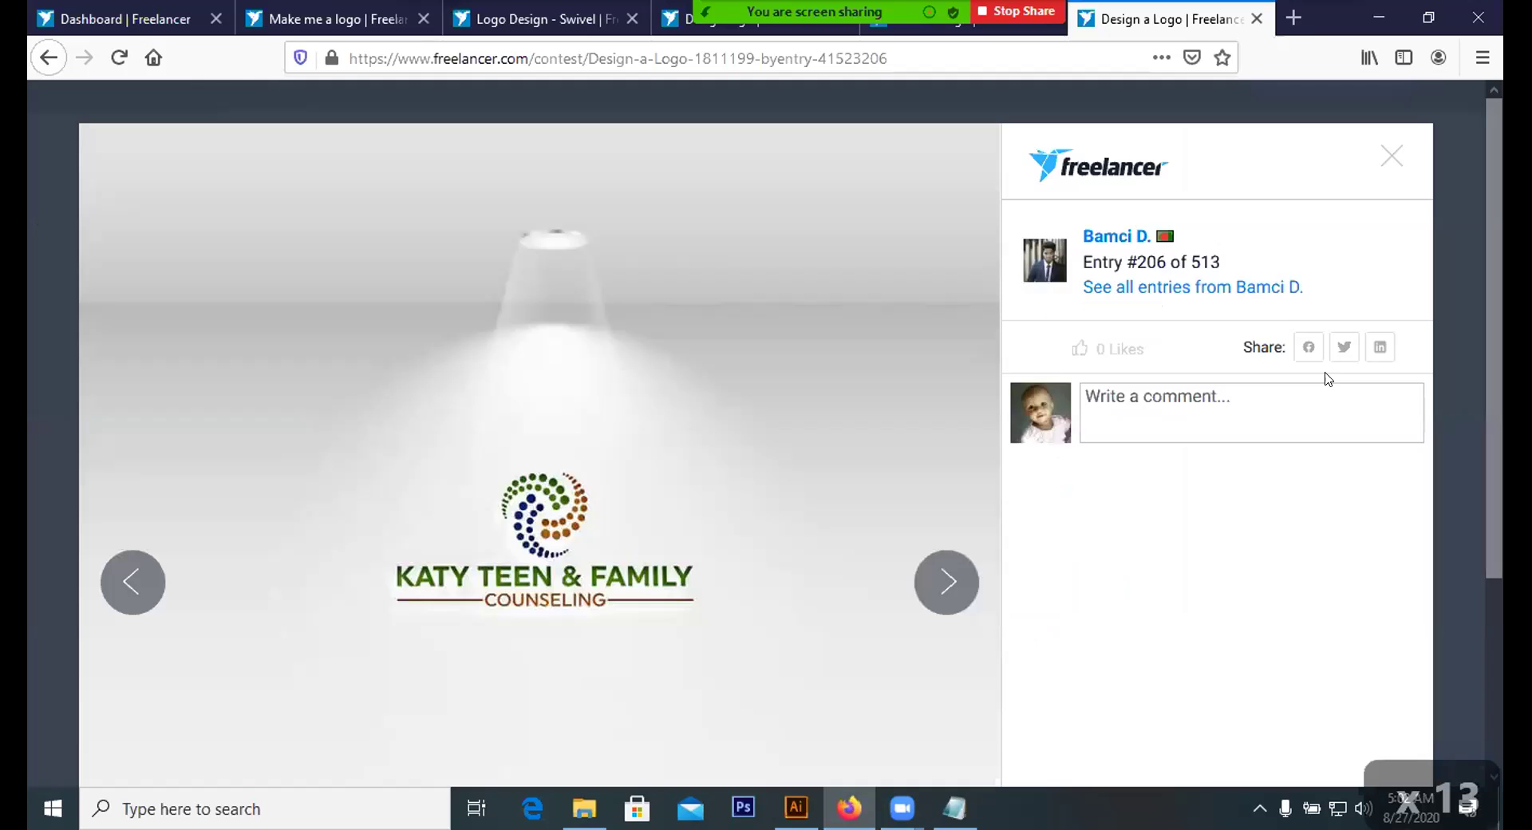
left_click(1389, 155)
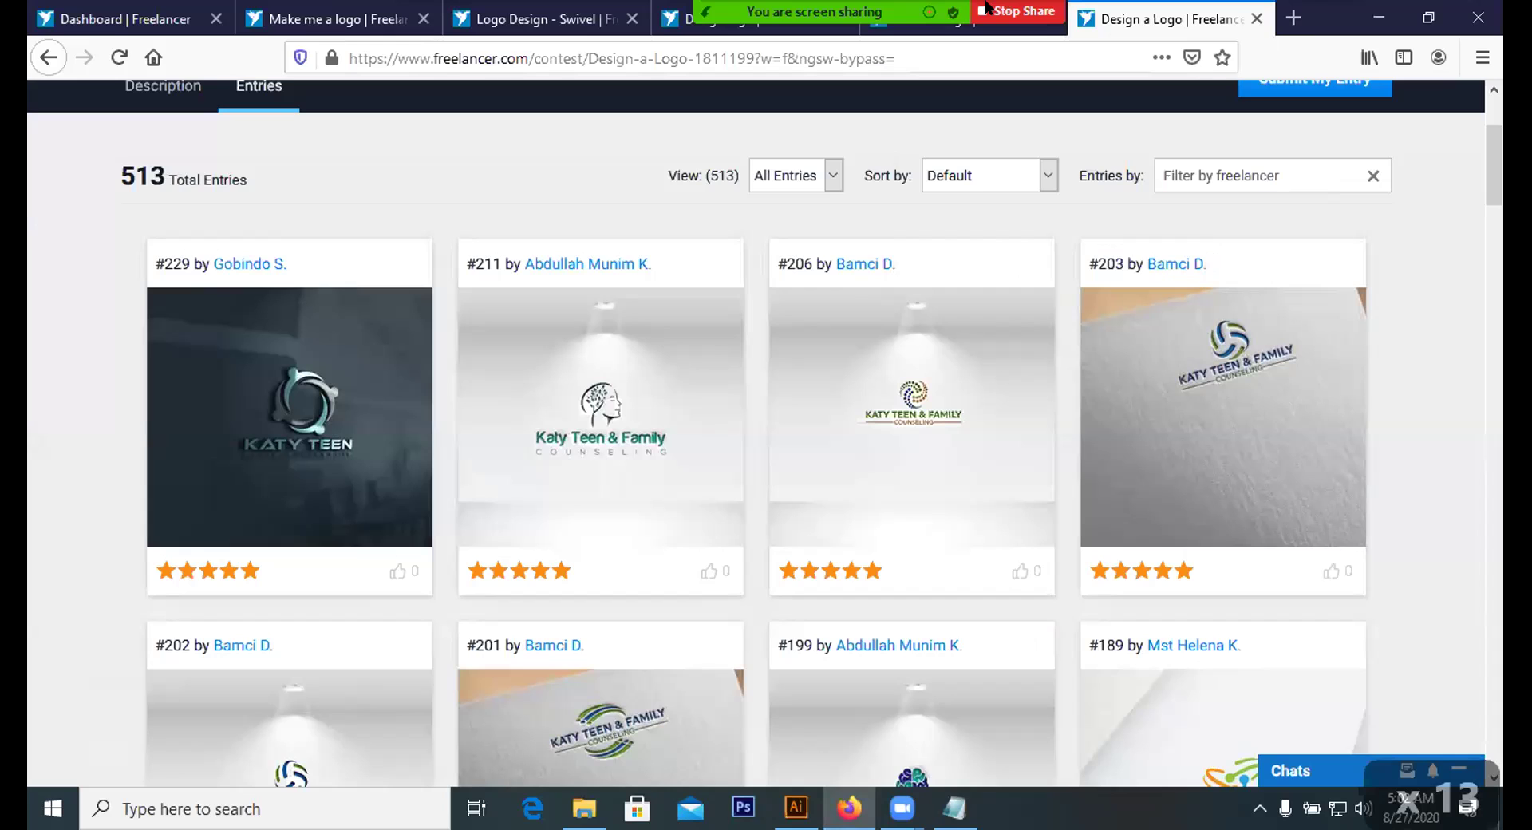
Check the Zoom meeting's participant list and minimize it
key("alt+u")
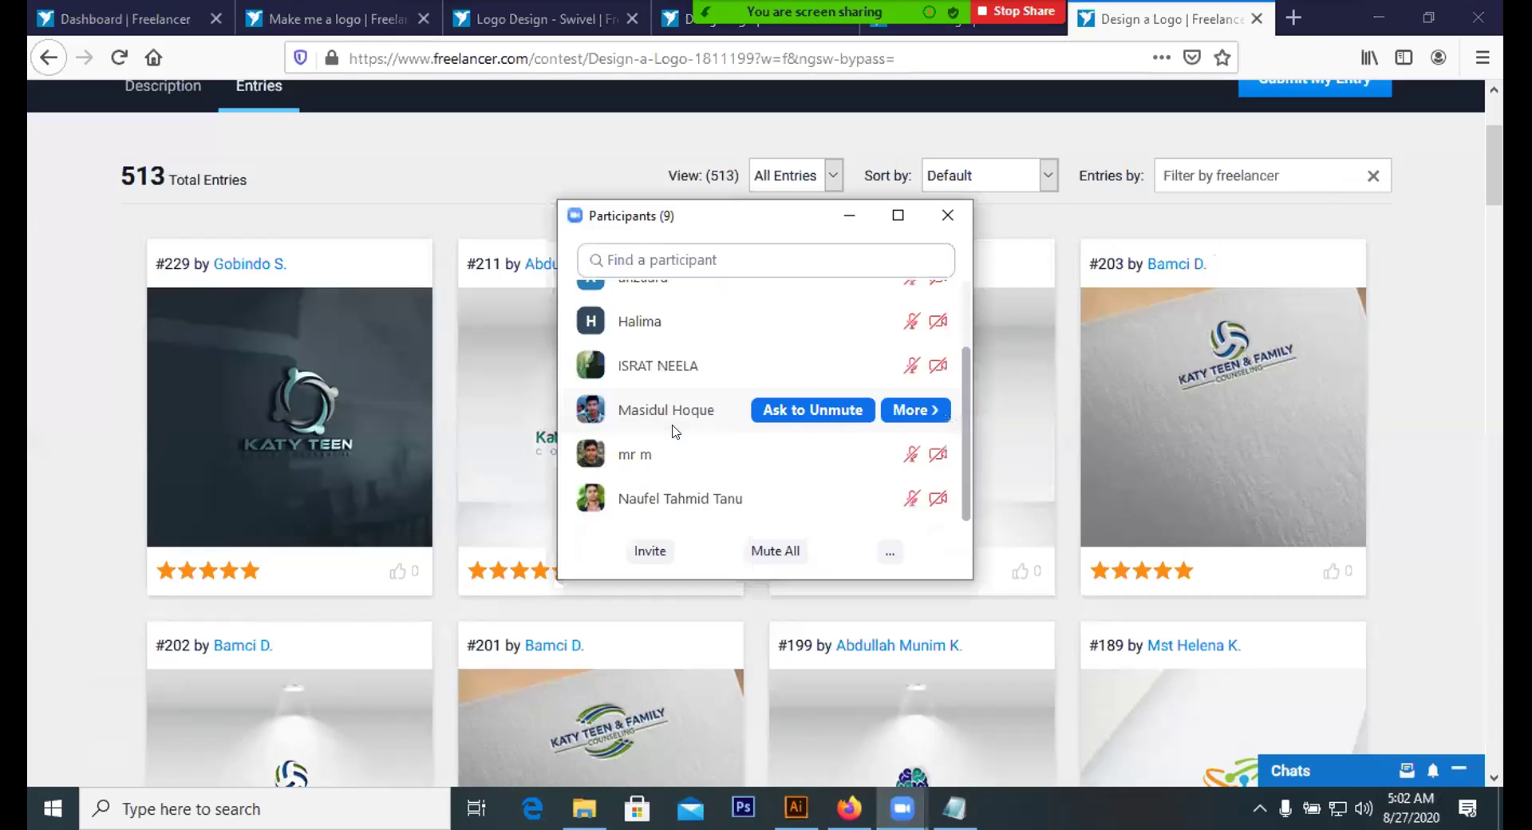
scroll(827, 392, "up", 3)
left_click(849, 215)
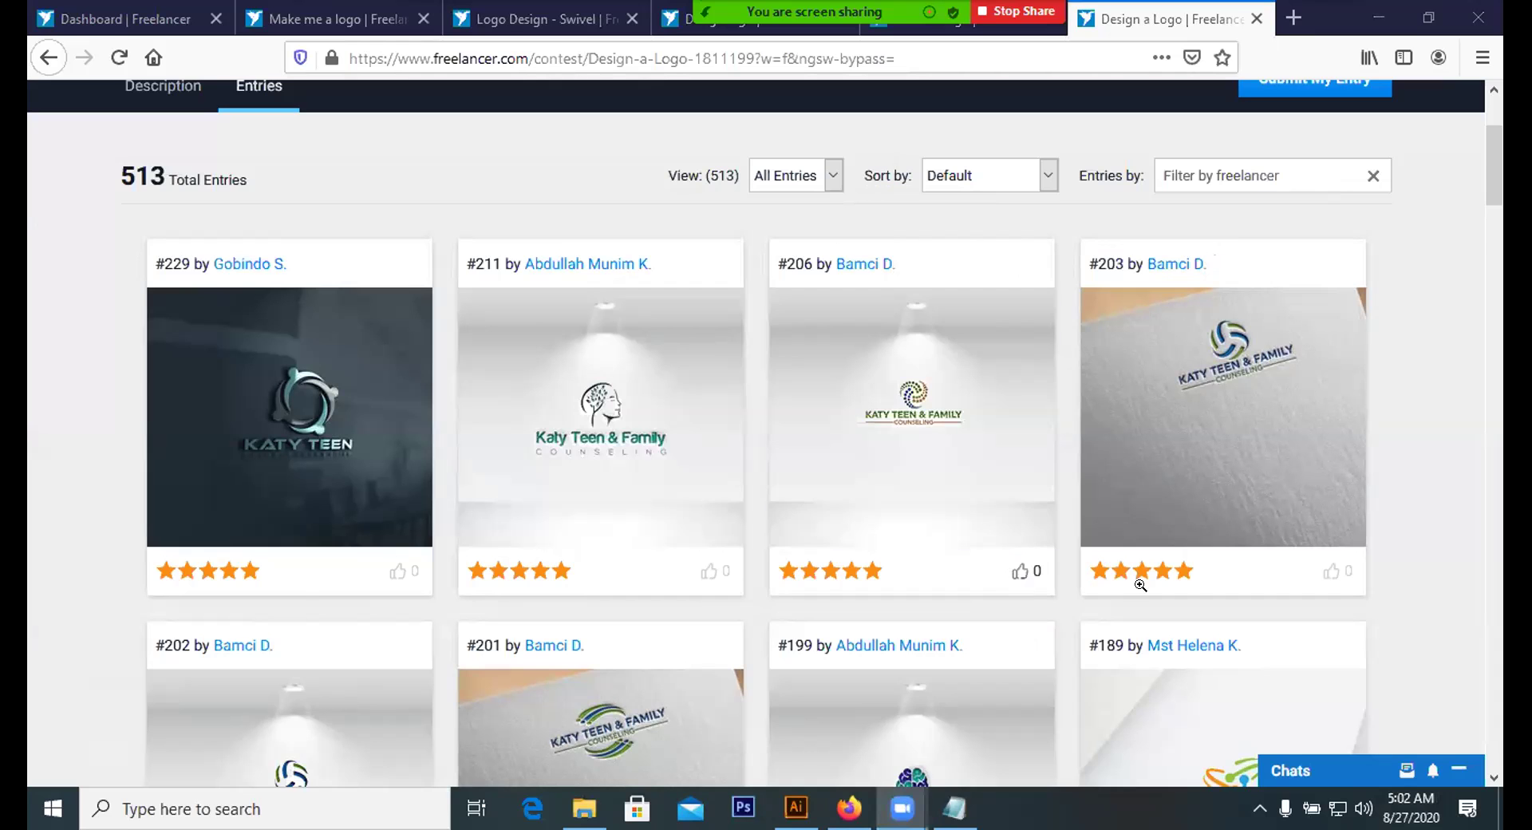
Browse the Katy Teen & Family logo entries, examine the head-and-atom logo of entry #132, and close its preview
scroll(1141, 585, "down", 4)
scroll(957, 585, "down", 3)
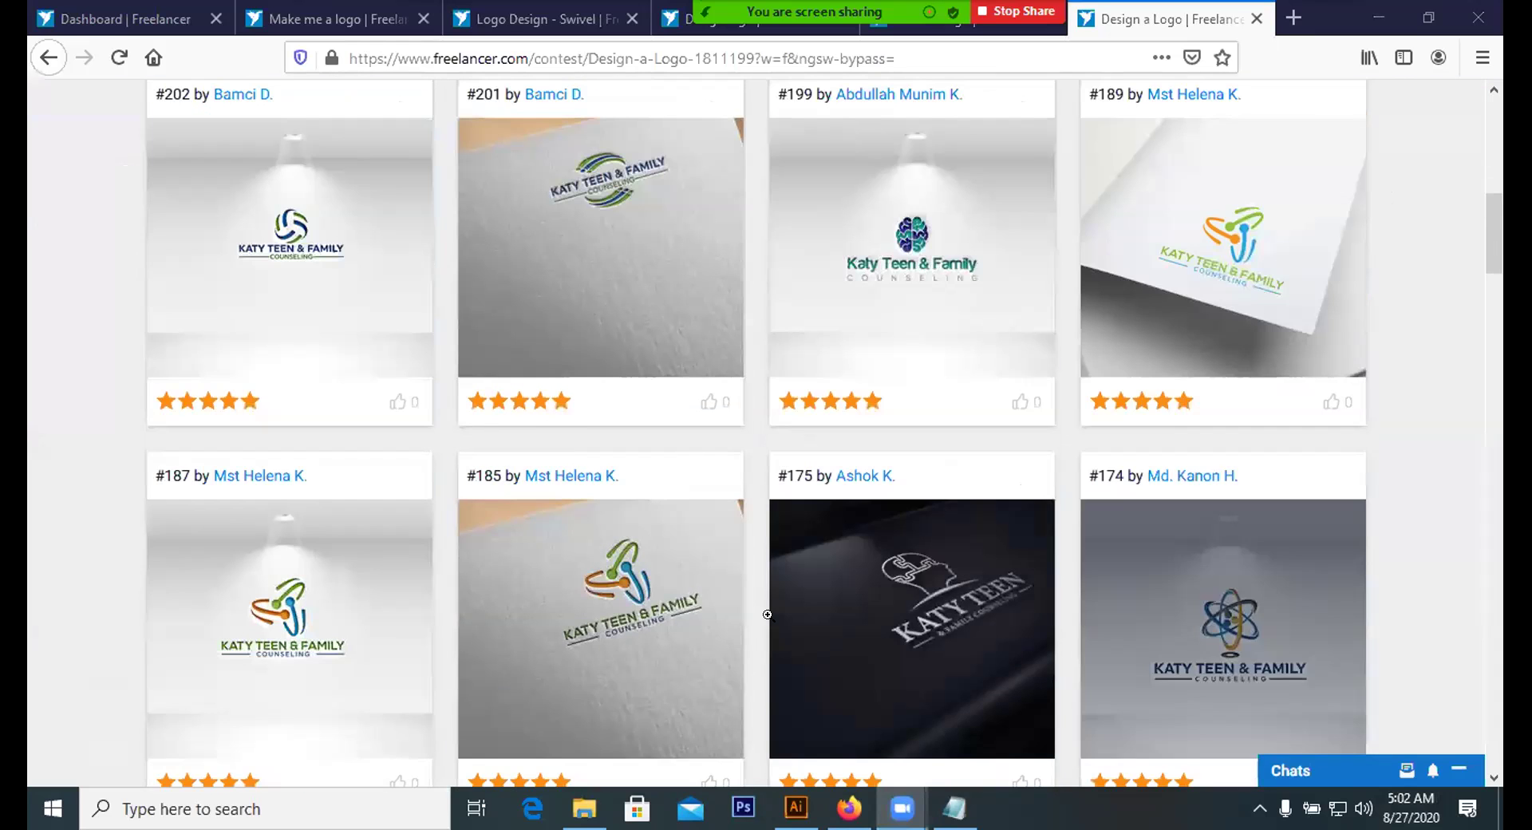
scroll(622, 611, "down", 3)
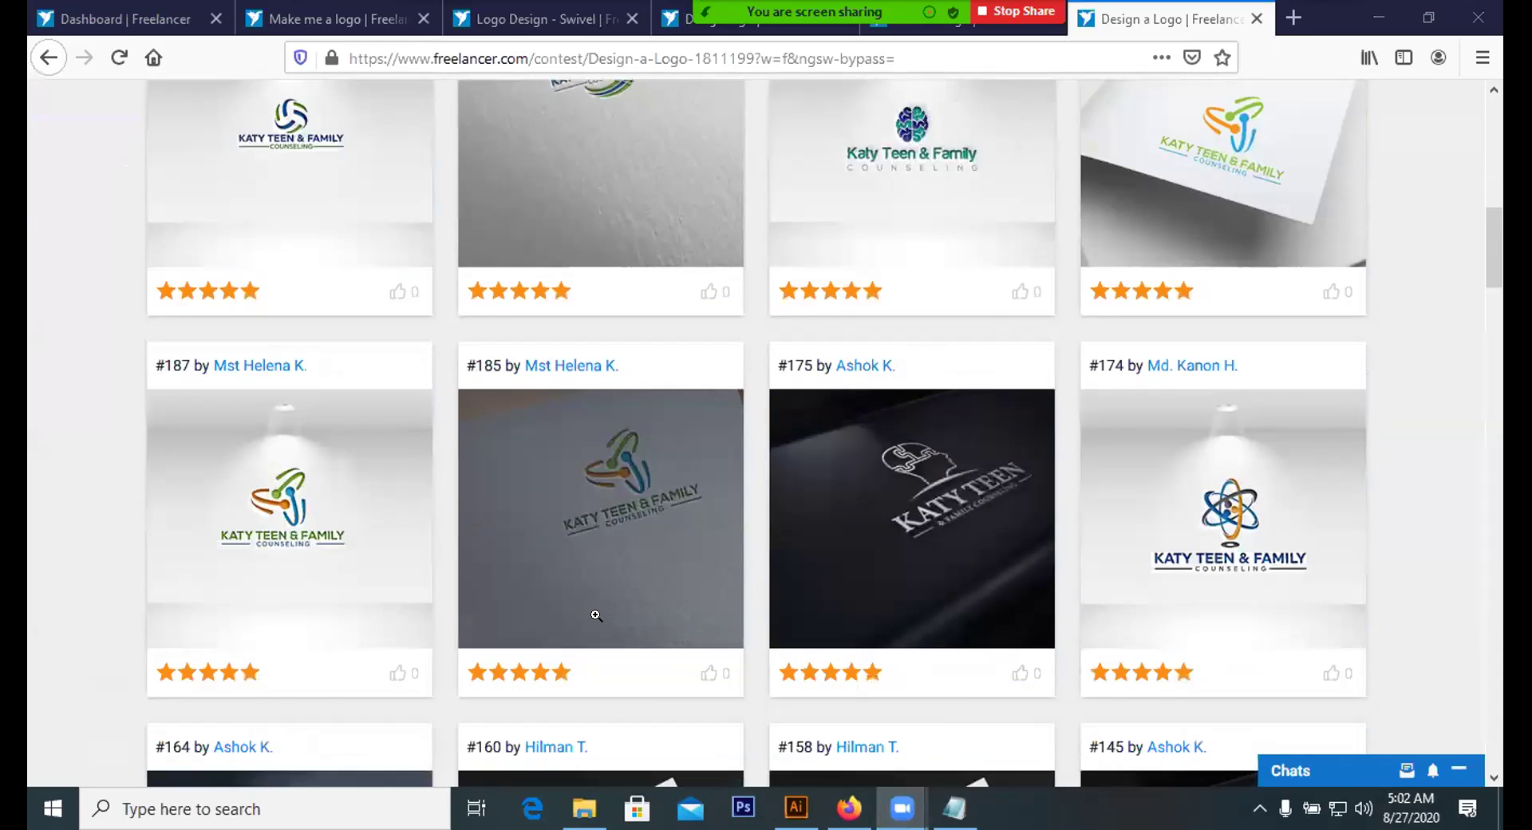
scroll(724, 542, "down", 6)
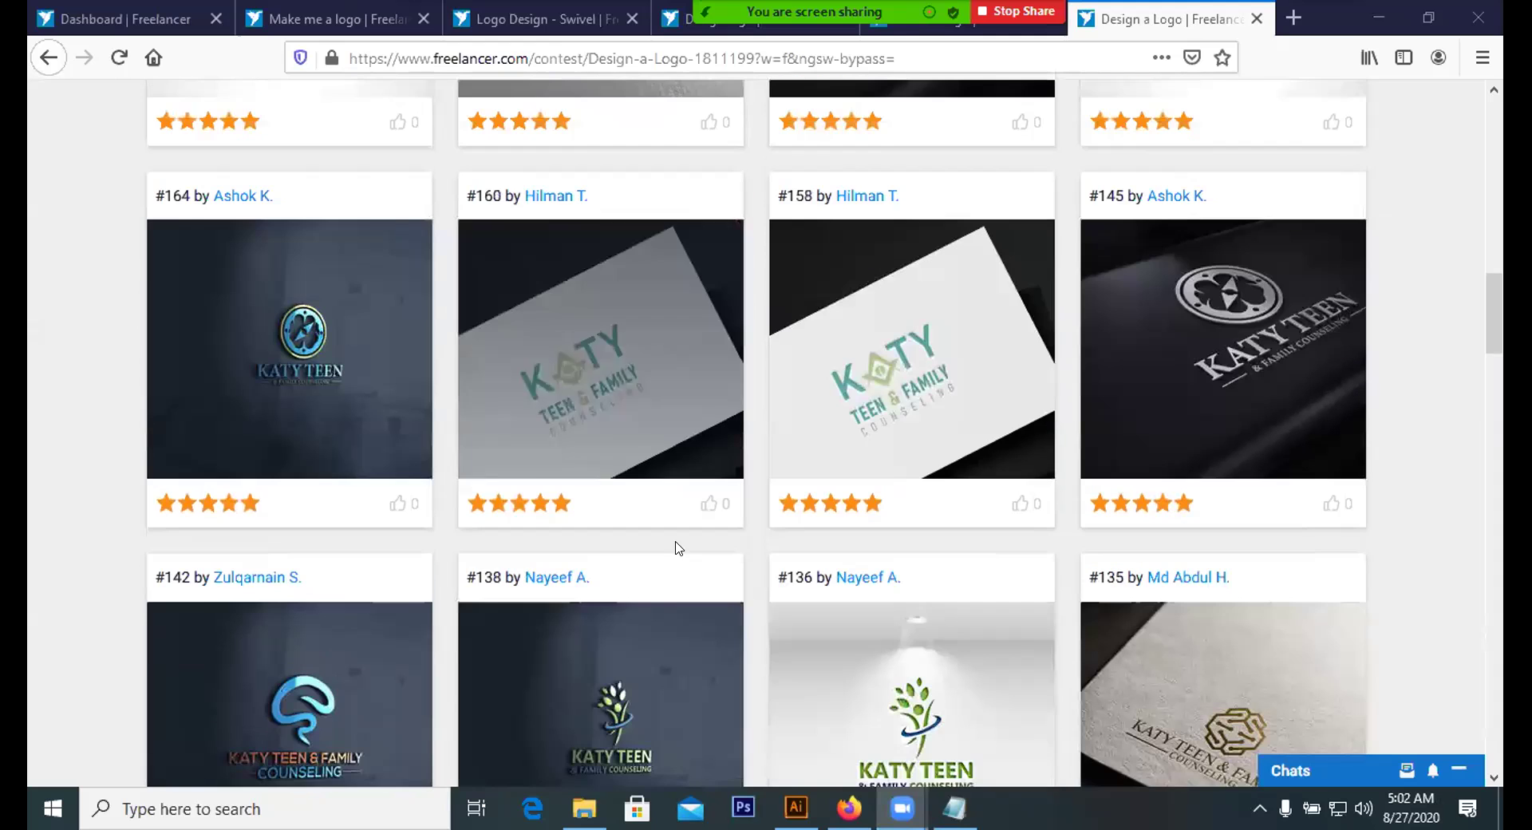
scroll(693, 544, "down", 3)
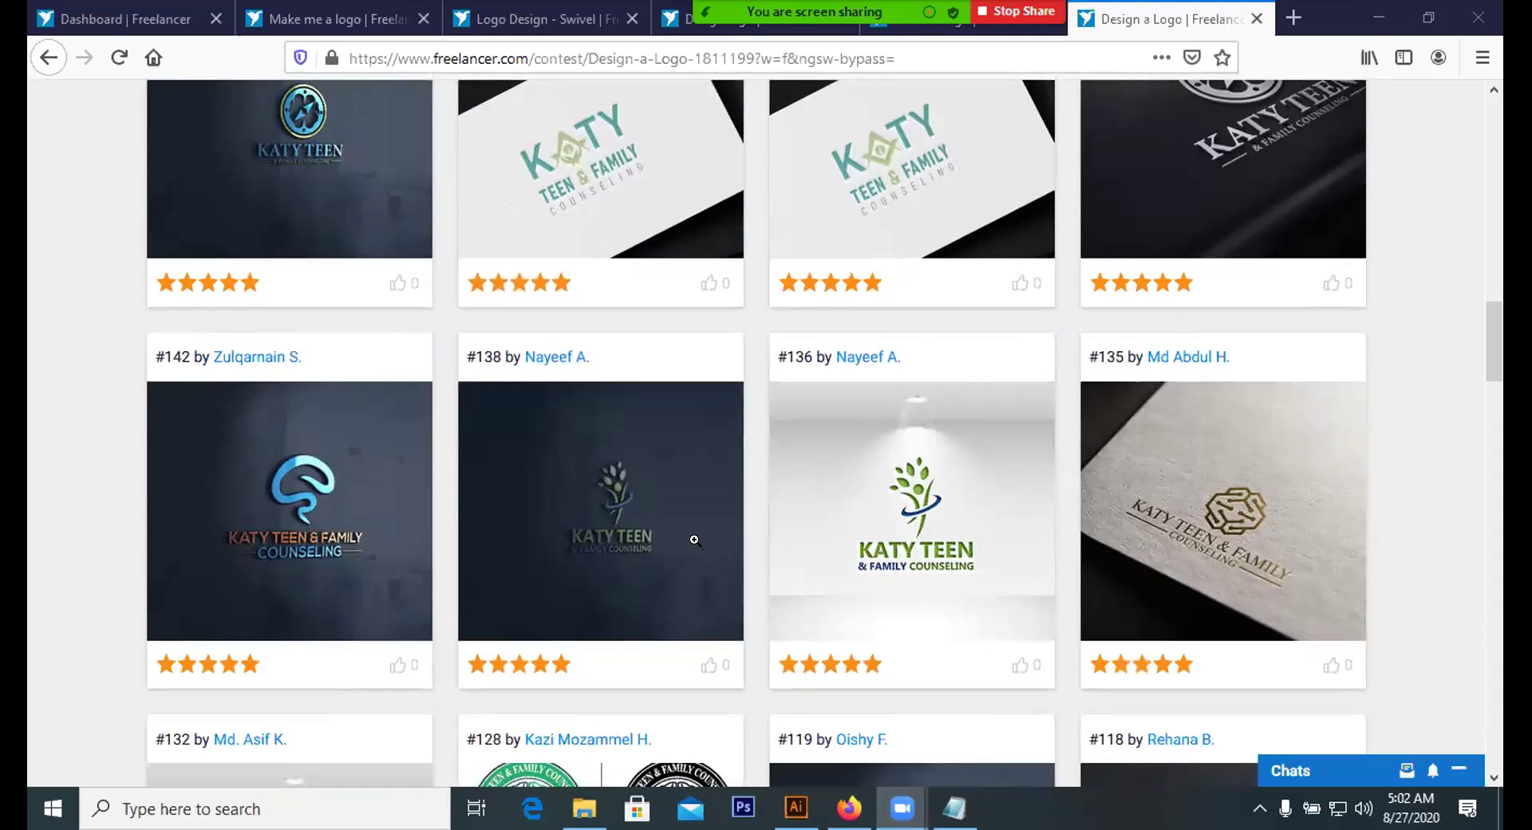
scroll(694, 540, "down", 4)
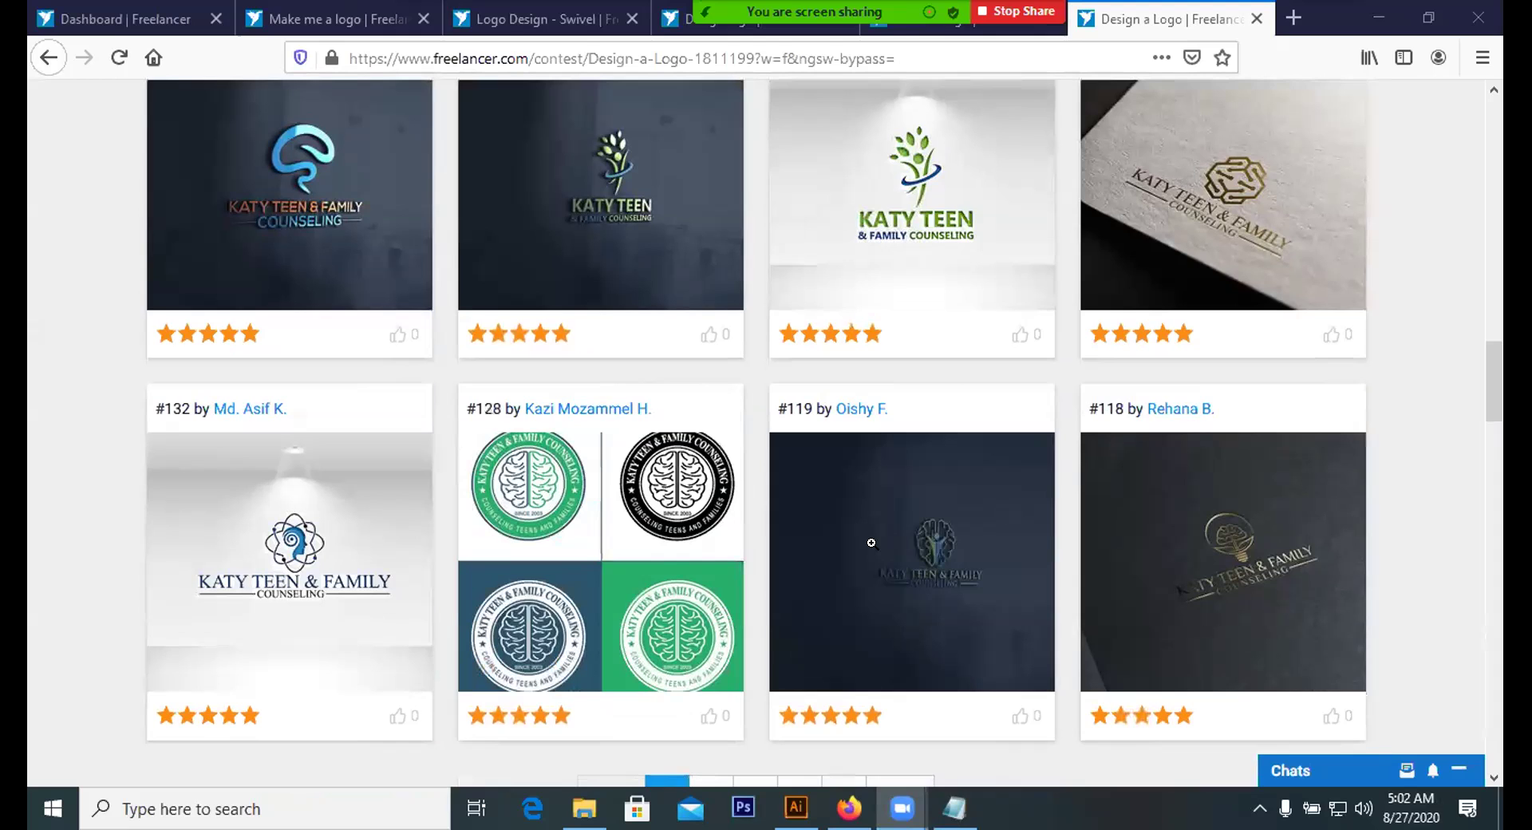
scroll(431, 514, "down", 2)
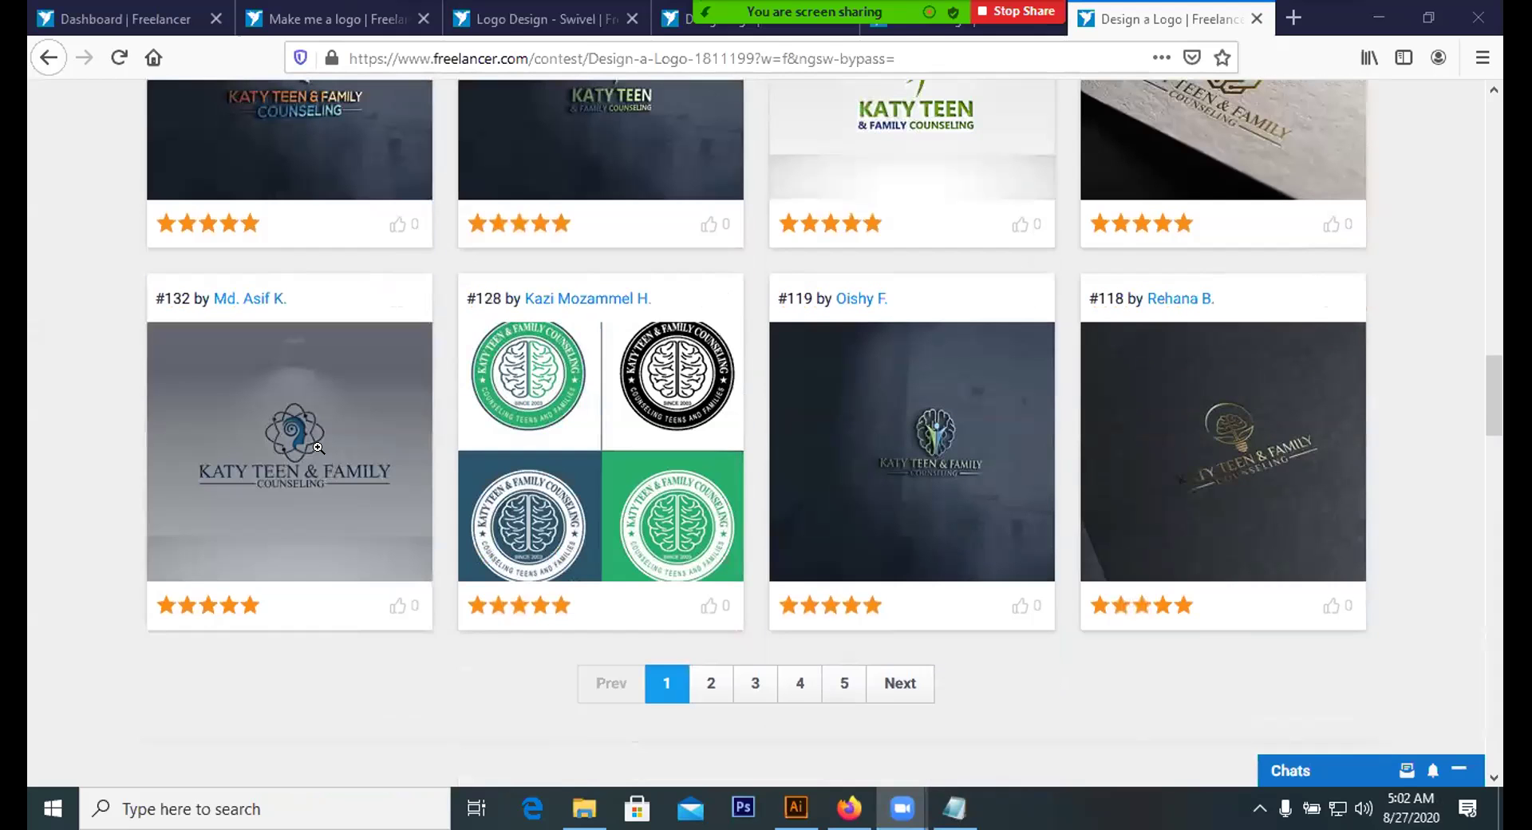
left_click(317, 445)
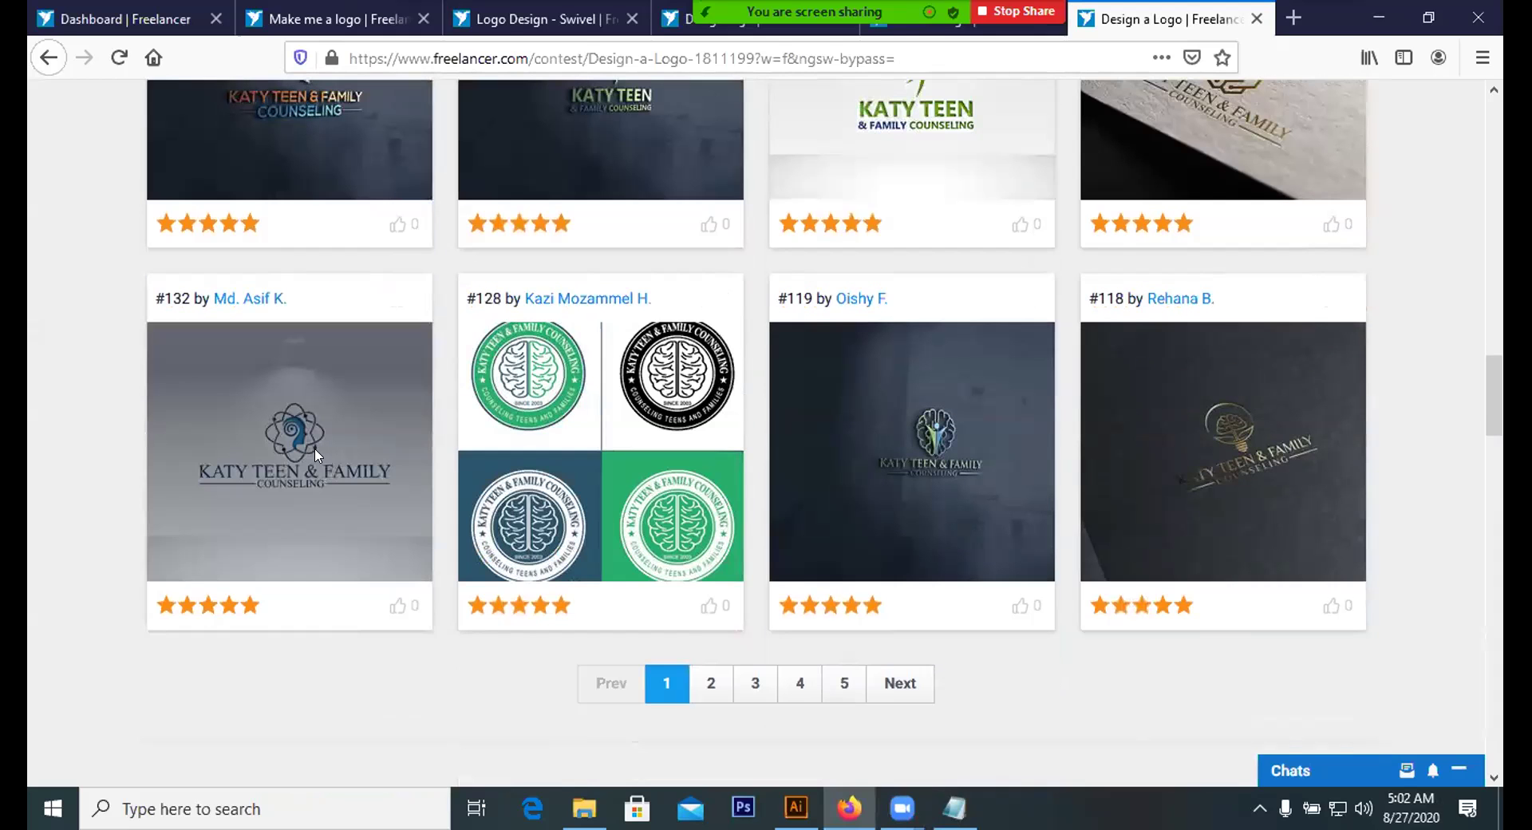
left_click(384, 457)
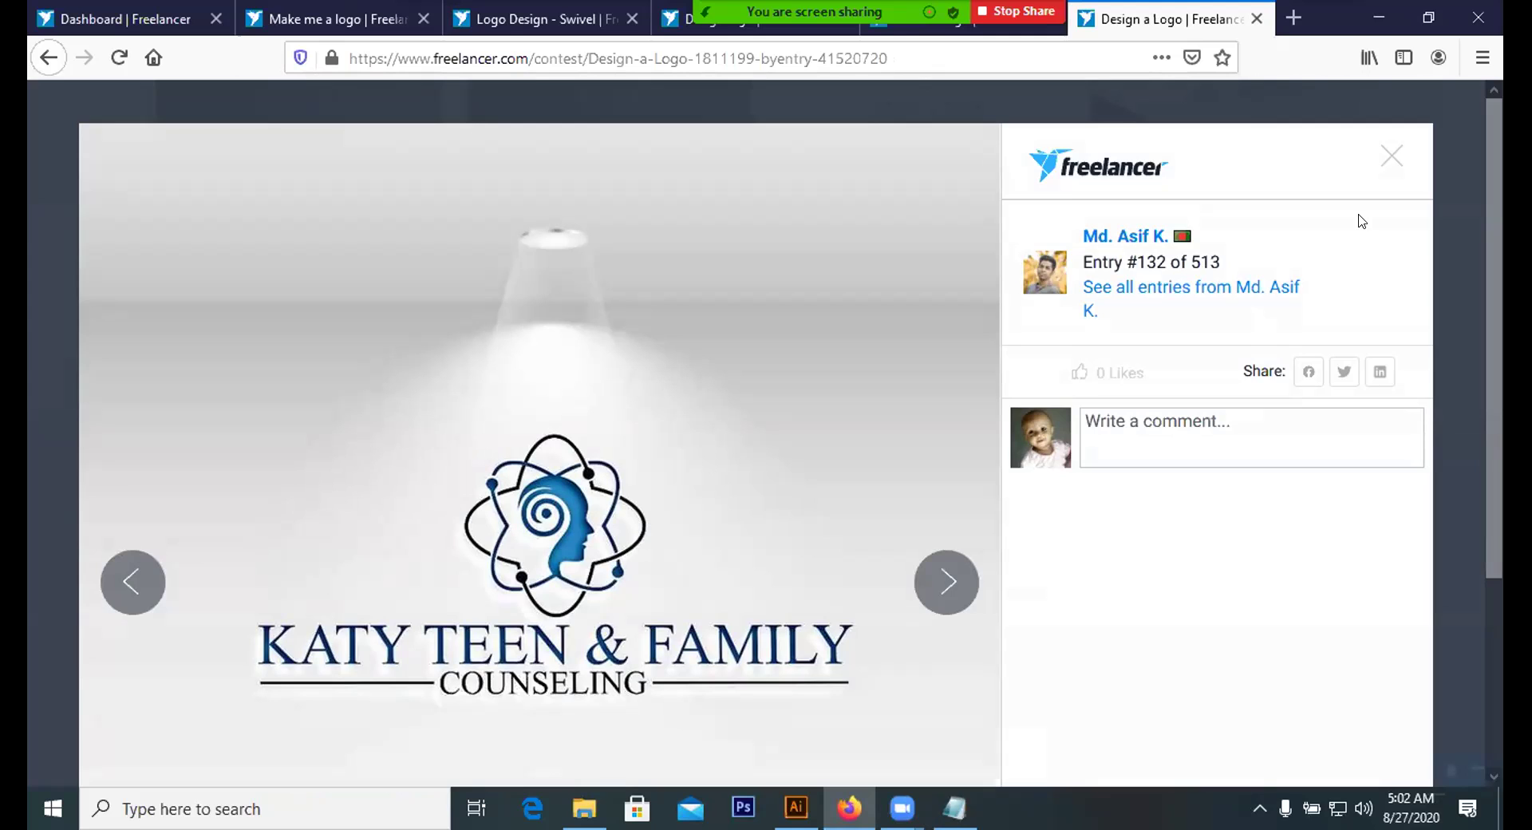
left_click(1392, 157)
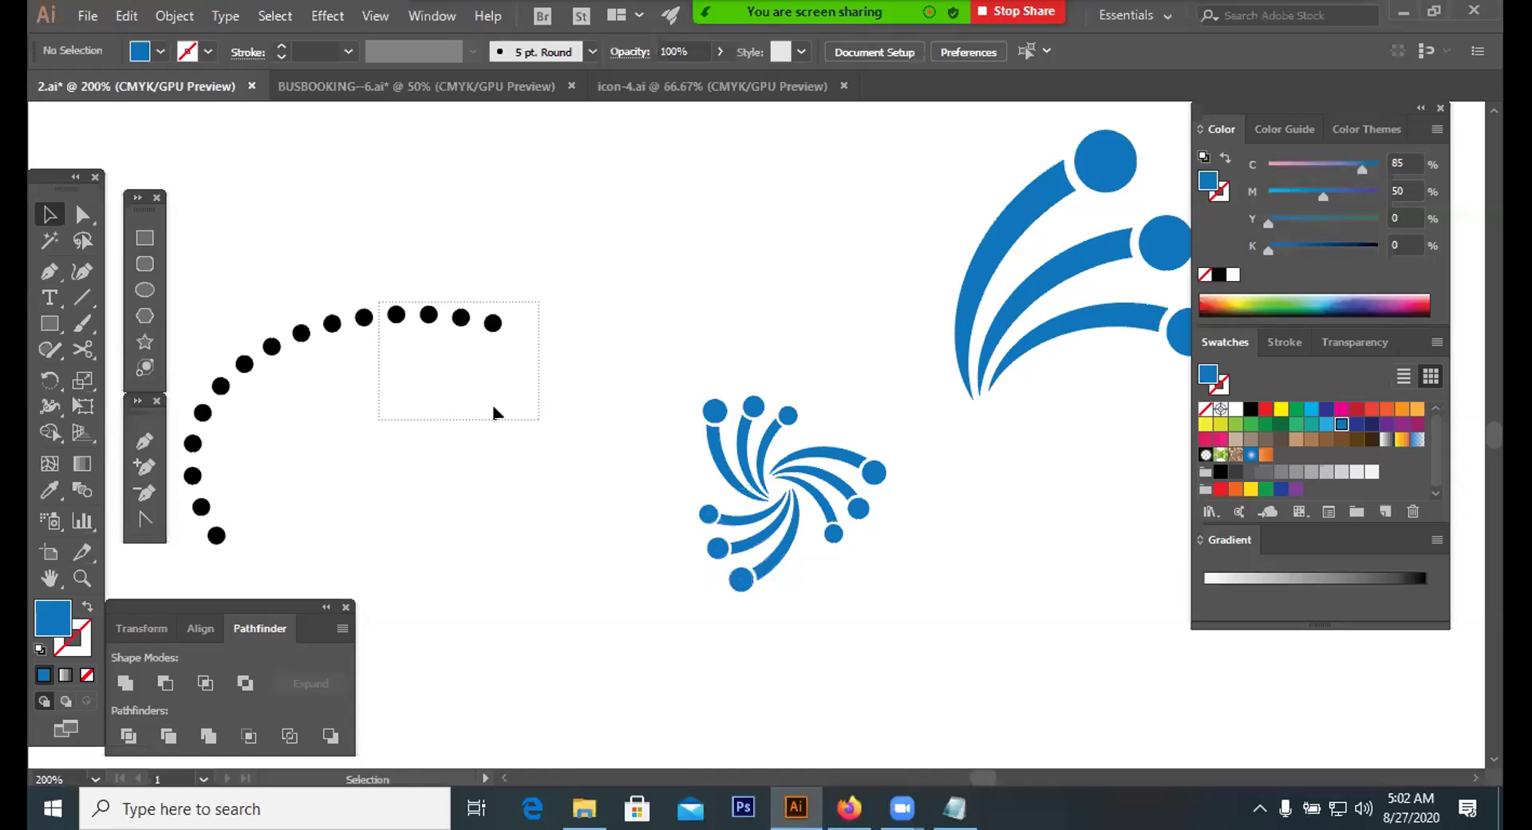
In Illustrator, delete the dotted arc and undo the deletion of the small blue swirl icon
left_click_drag(491, 401, 526, 411)
key("BackSpace")
left_click_drag(908, 643, 996, 441)
key("BackSpace")
left_click(795, 474)
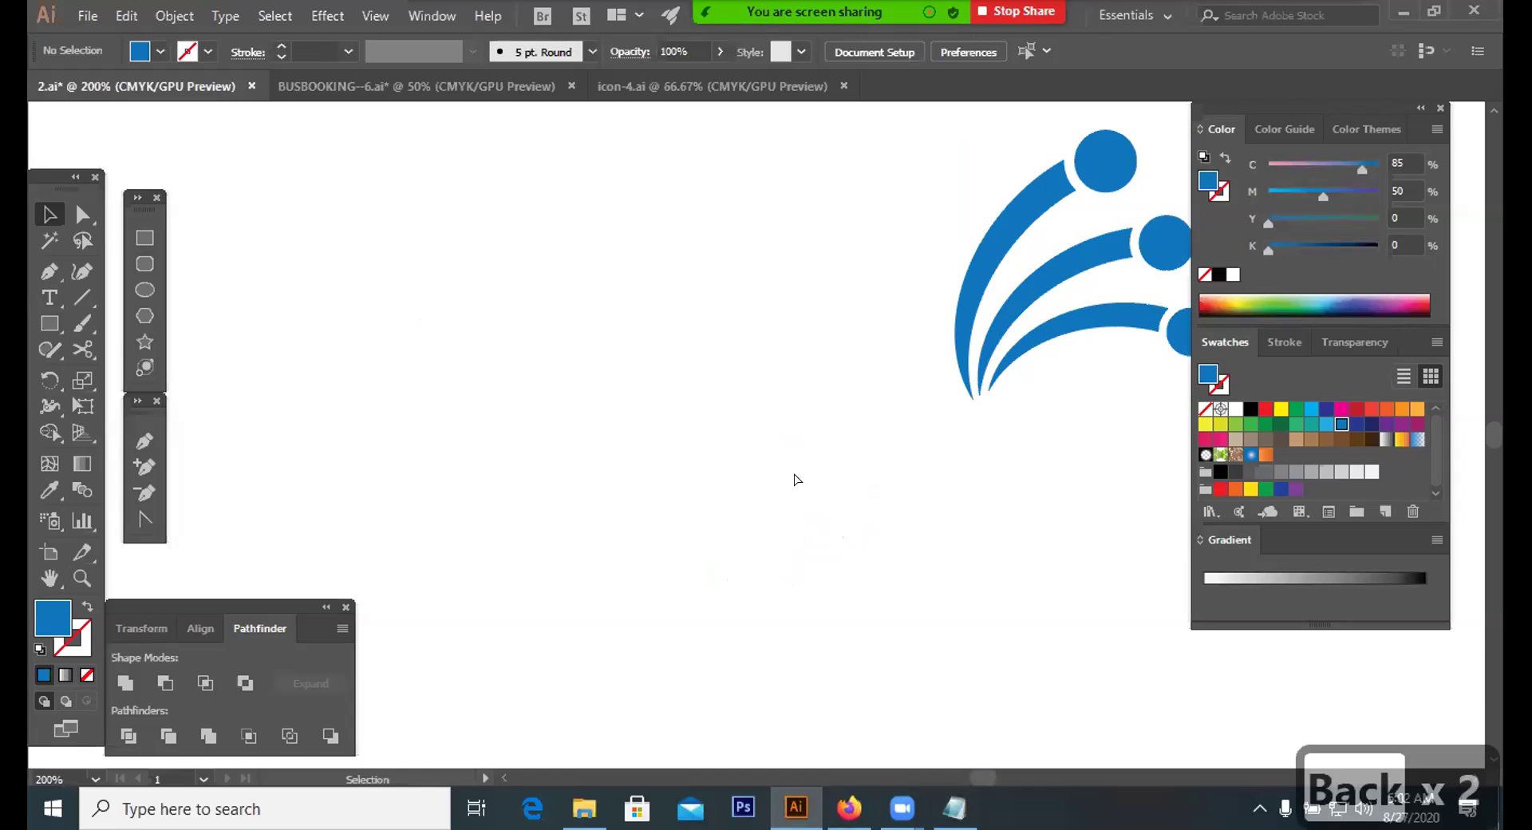
key("ctrl+z")
left_click(914, 574)
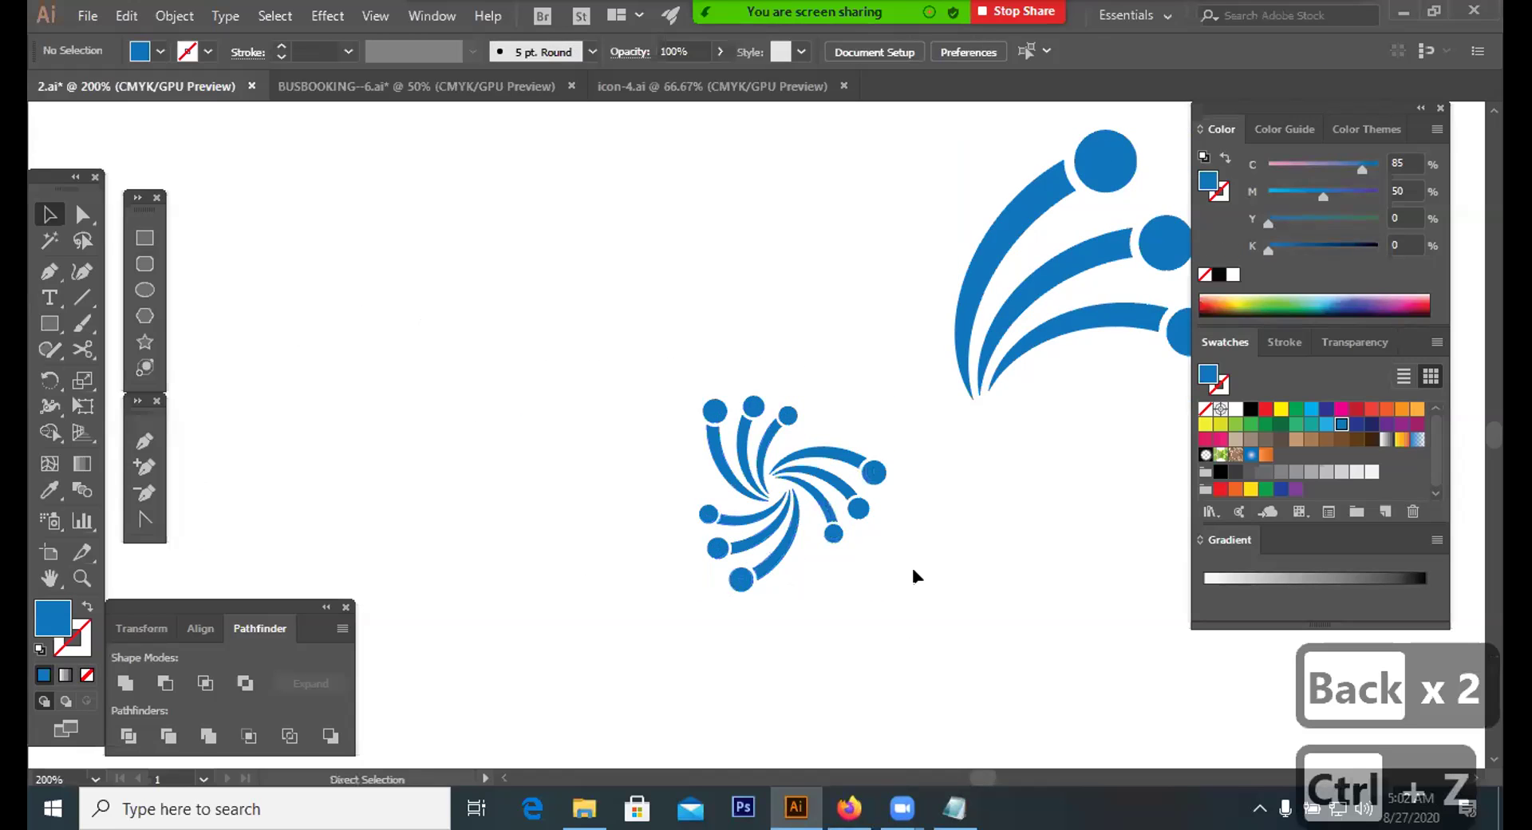
Delete the large blue fan of three curved strokes and their circles
key("ctrl+minus")
key("ctrl+minus")
key("v")
left_click(780, 376)
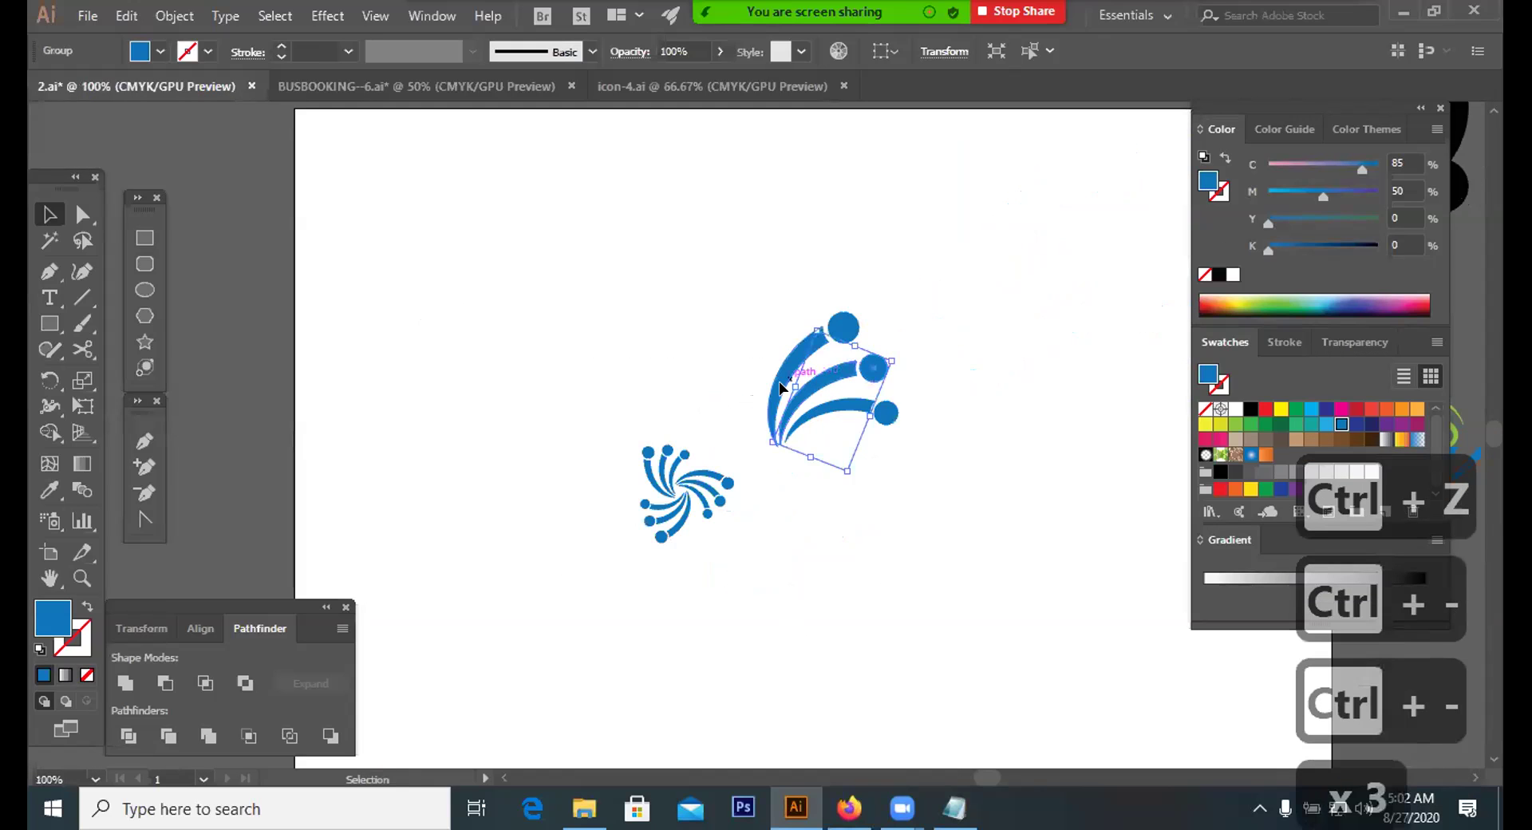
left_click(781, 377)
key("BackSpace")
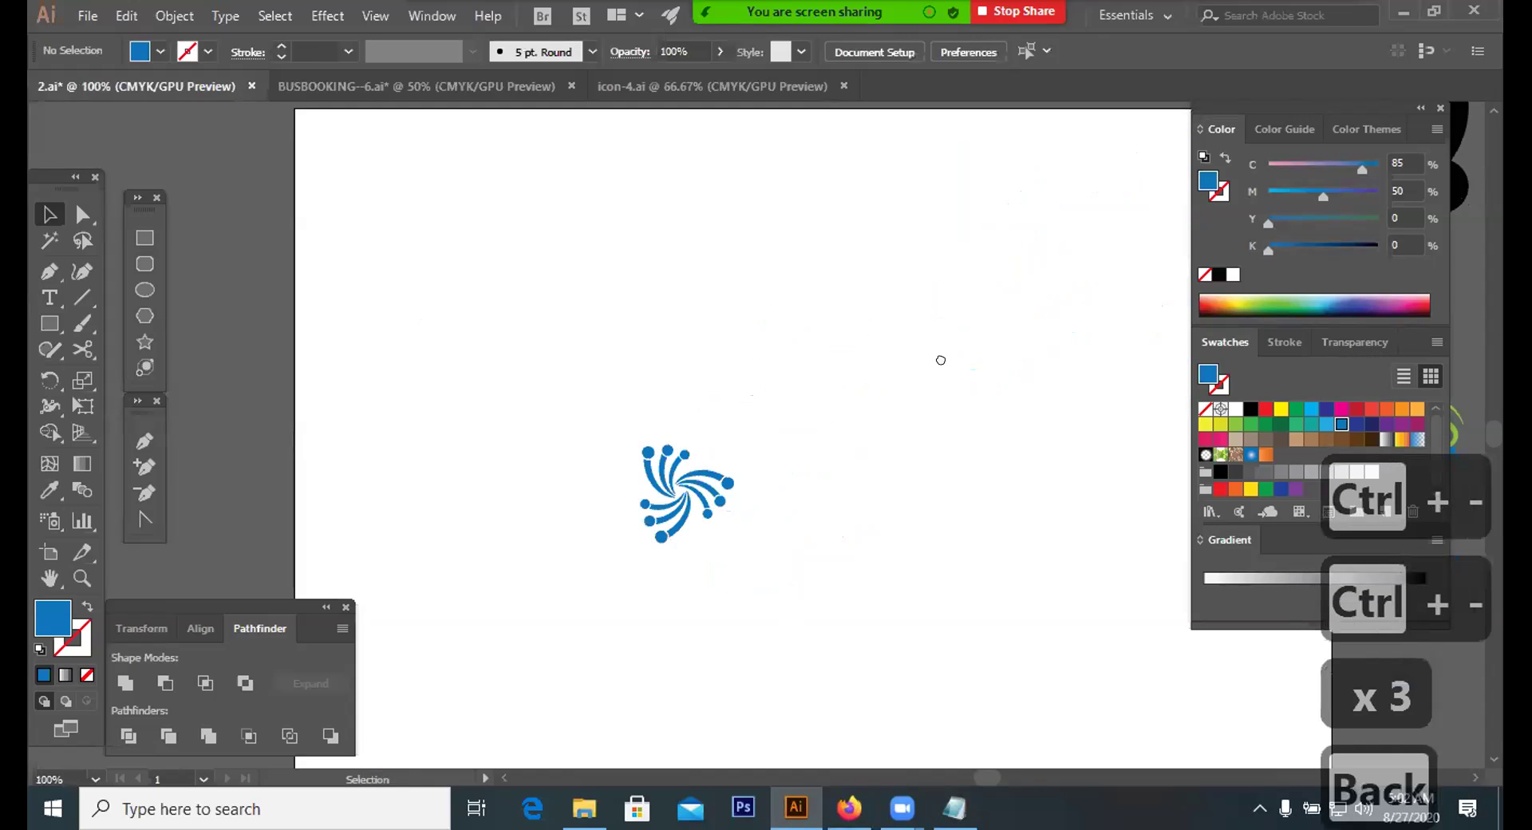
Move the small blue swirl icon to the artboard's upper right area, beside the black shapes
left_click_drag(467, 616, 981, 343)
right_click(984, 295)
left_click_drag(950, 478, 1064, 382)
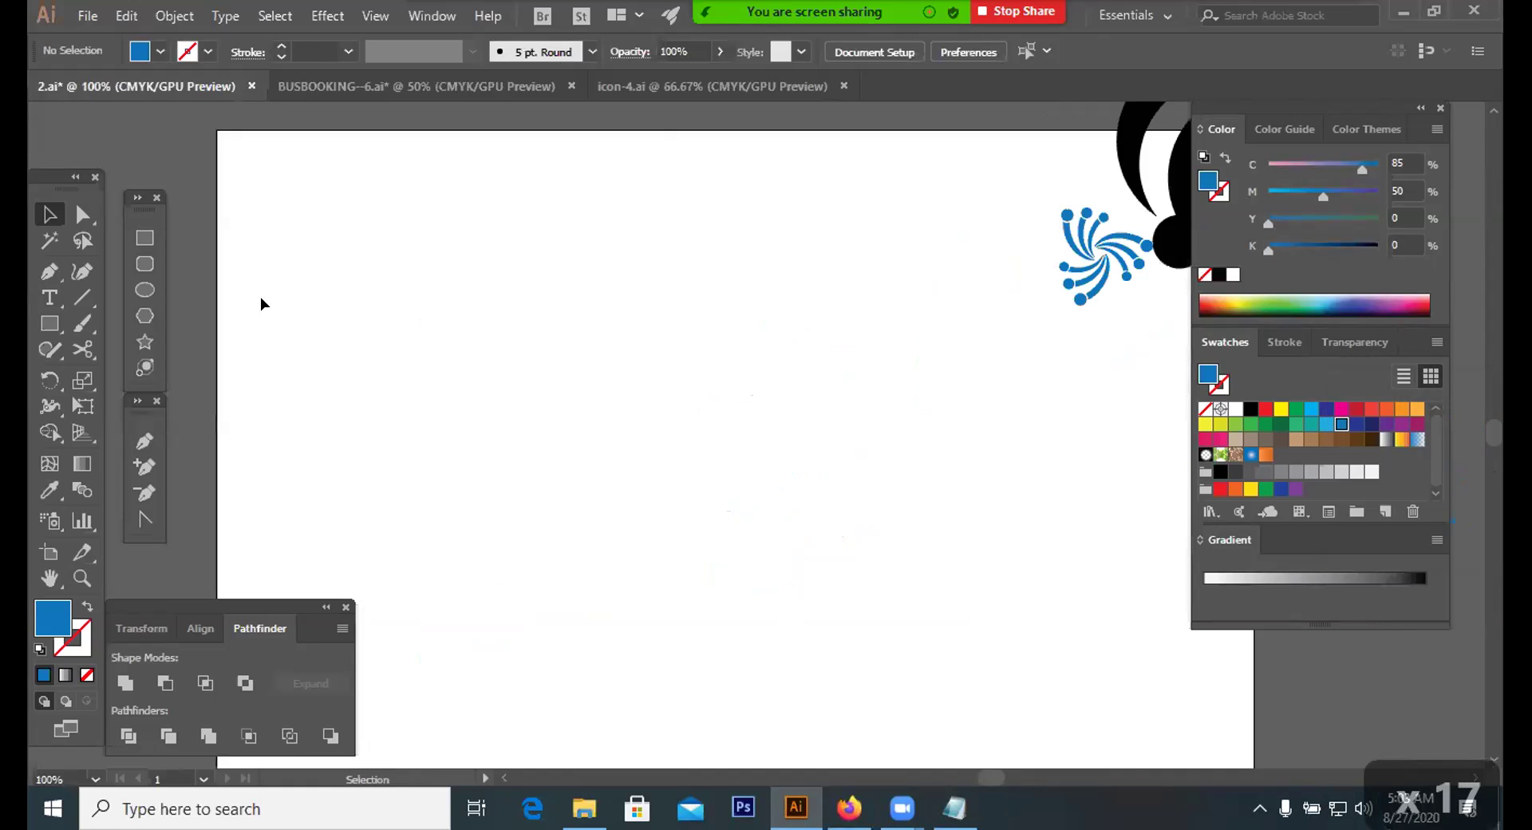
left_click(144, 441)
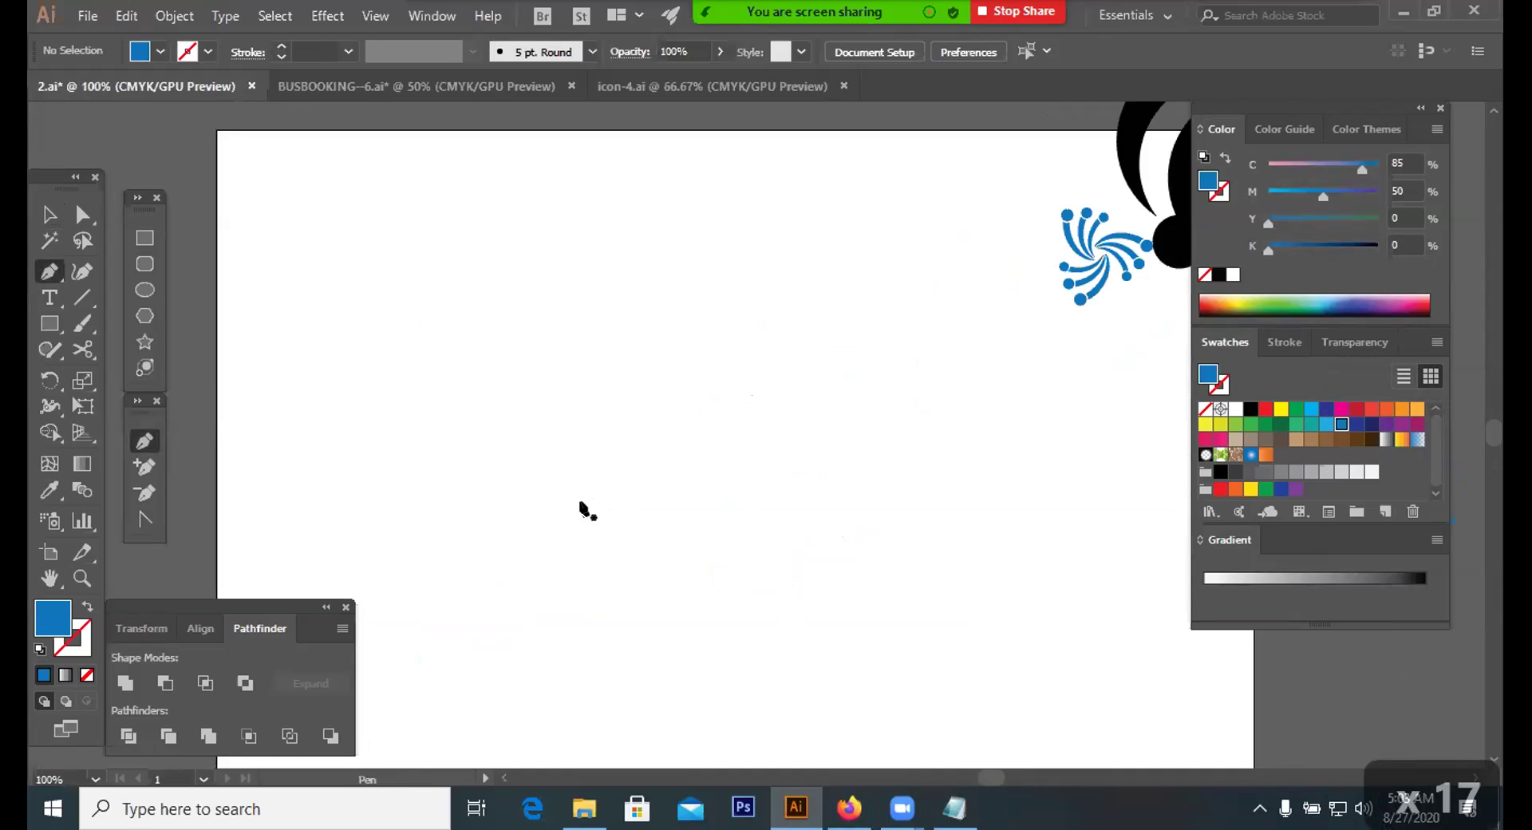
left_click_drag(629, 542, 547, 493)
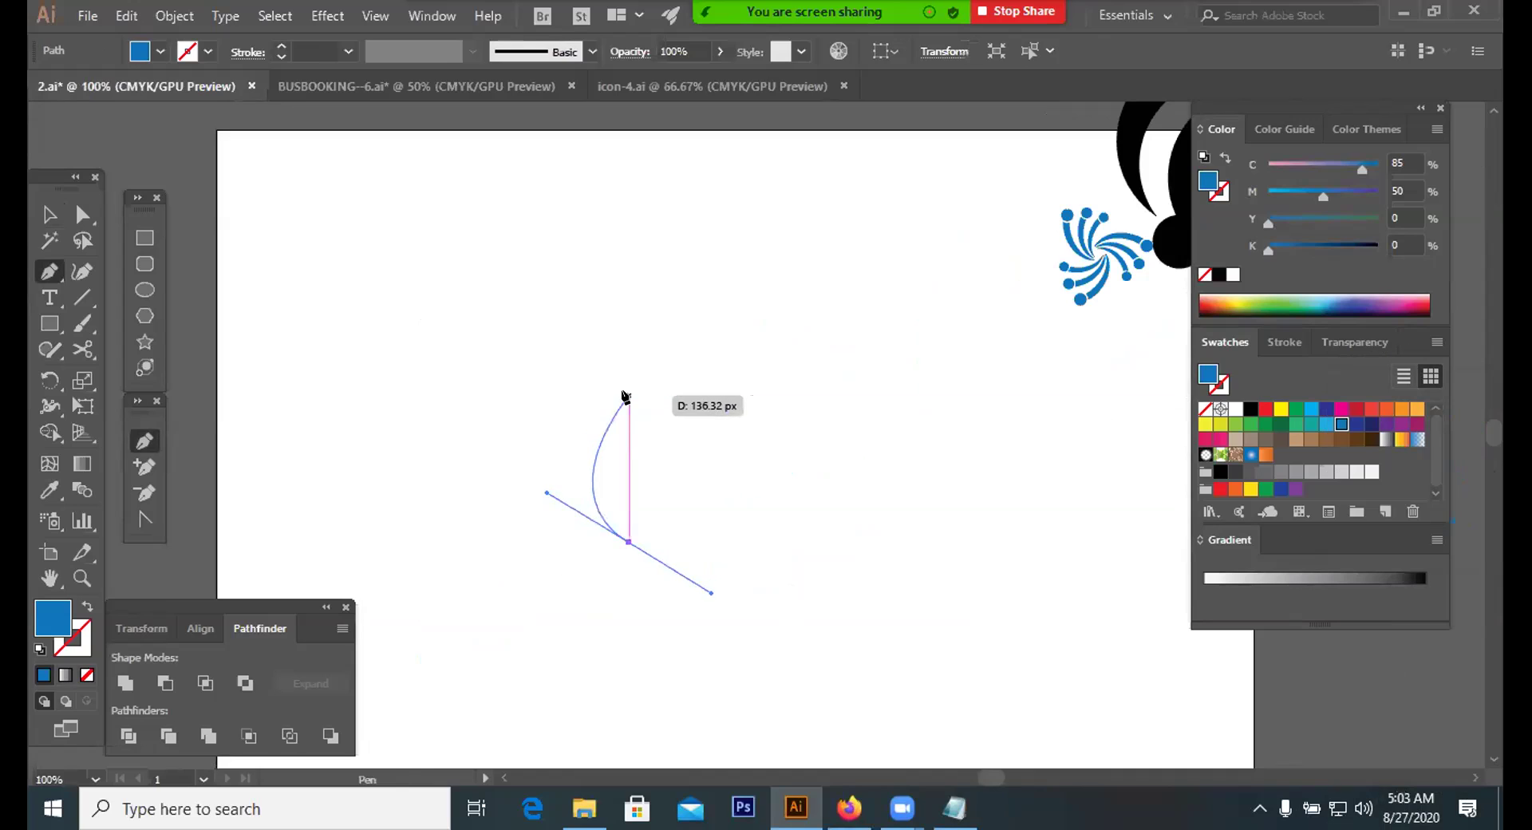
left_click_drag(646, 382, 565, 238)
key("space")
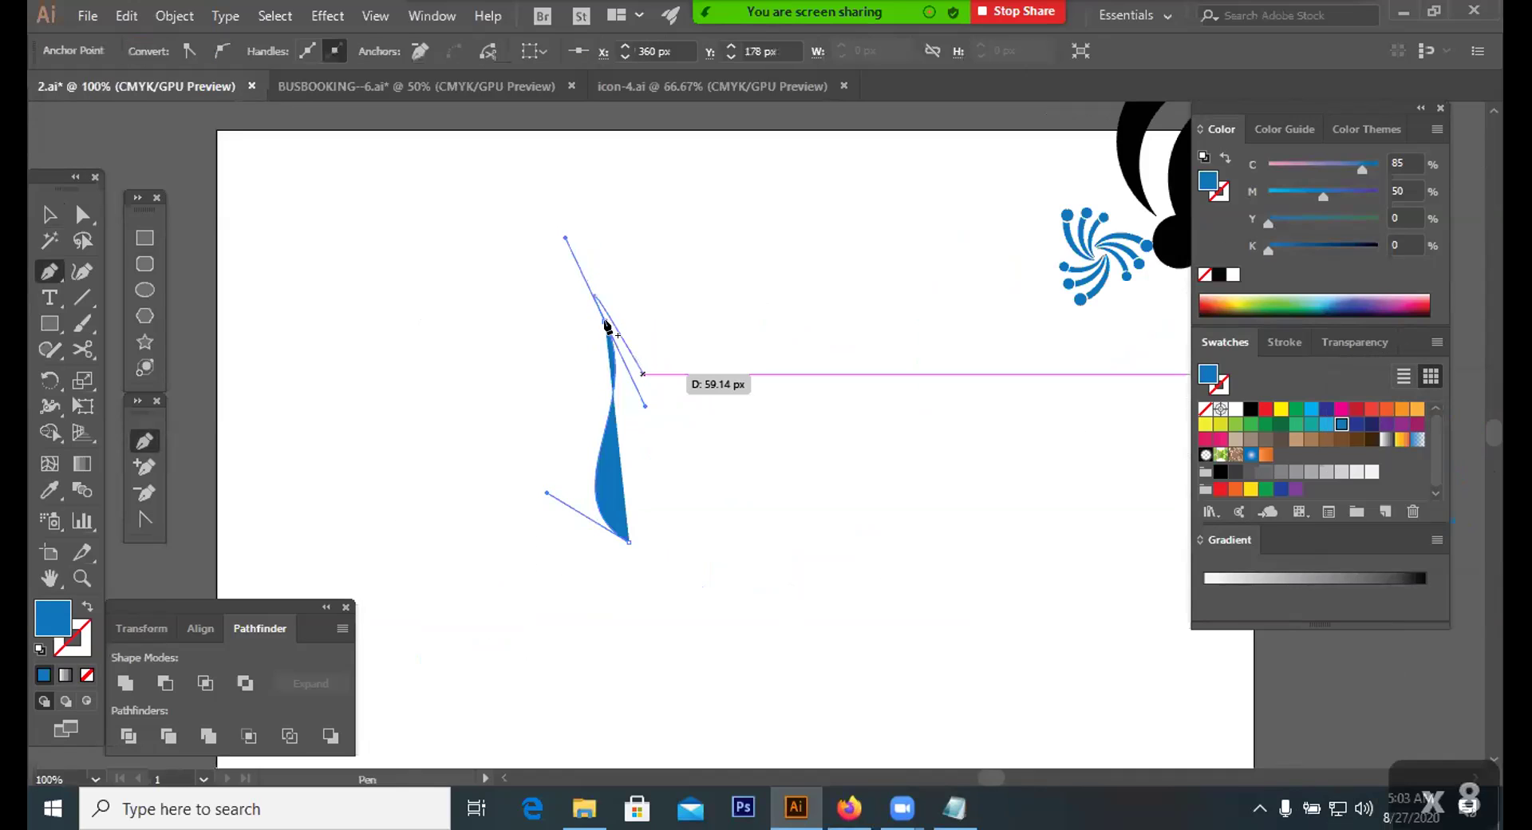
key("ctrl+z")
key("ctrl+z")
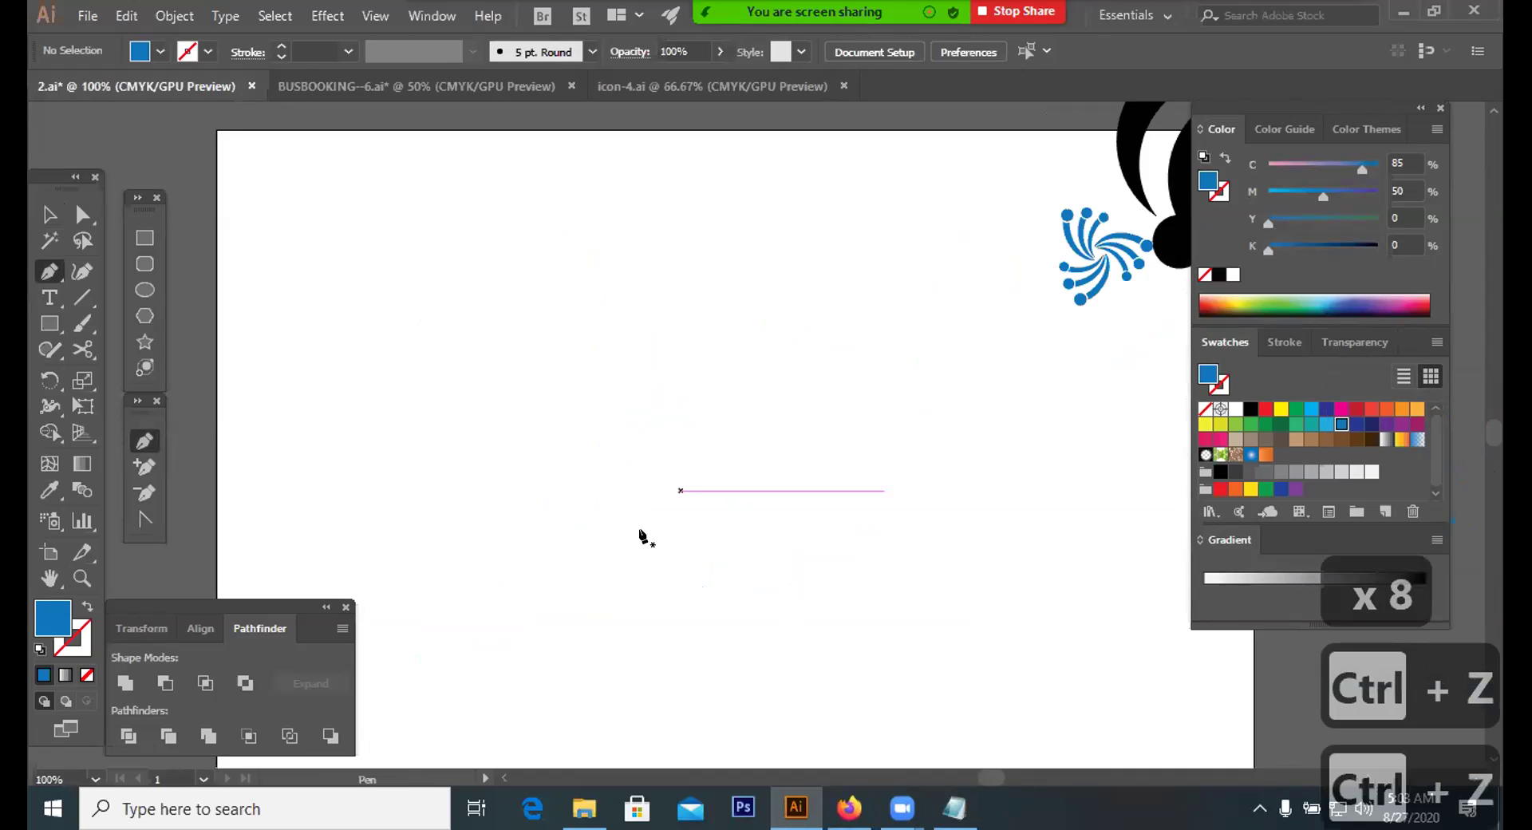
key("ctrl+z")
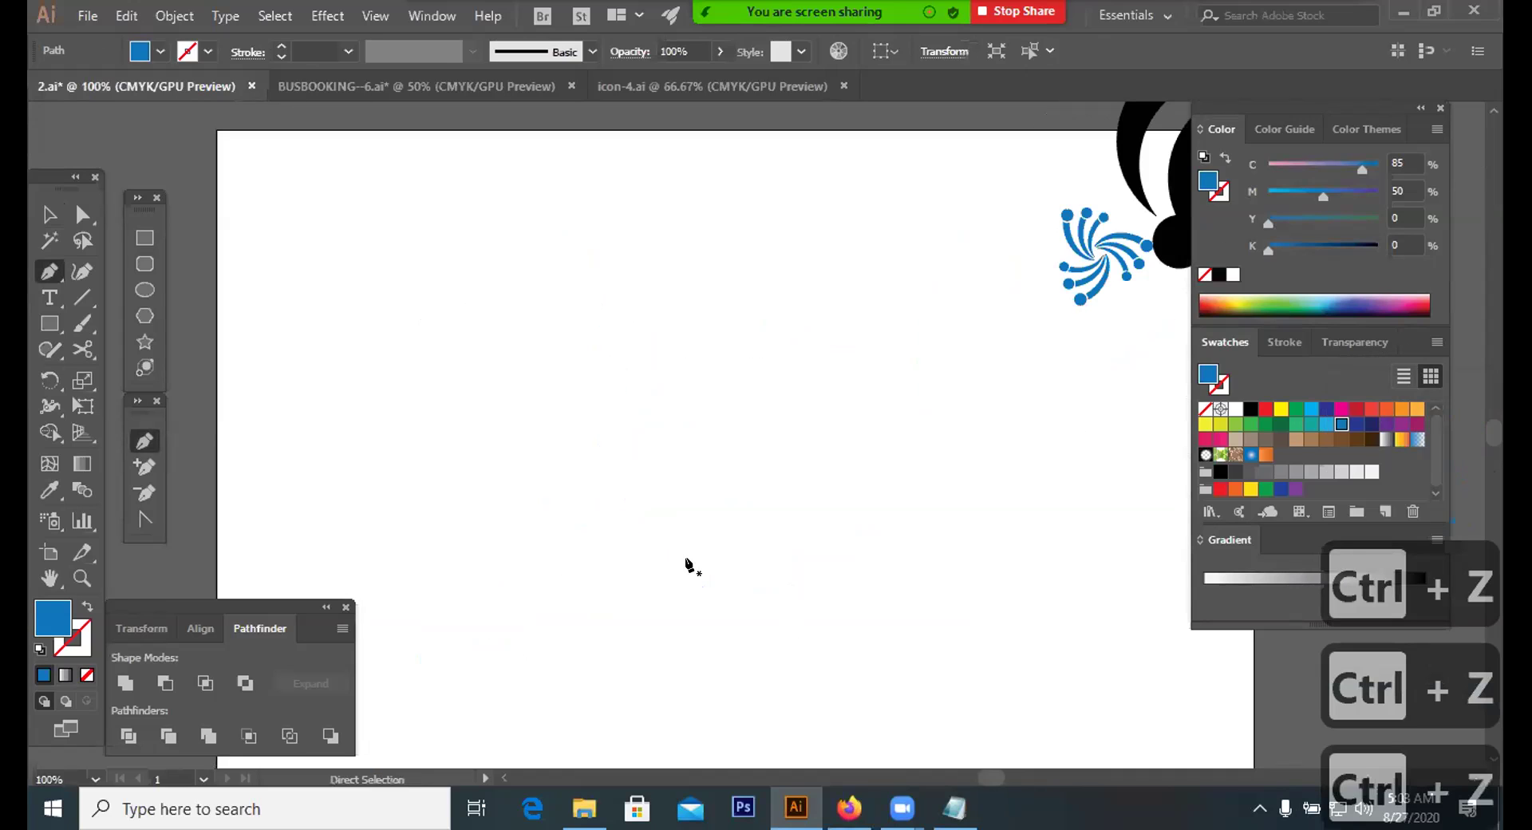
Try drawing a split leaf shape with a pointed top using the Pen tool, and delete it
left_click(615, 563)
left_click_drag(704, 360, 875, 215)
left_click_drag(704, 361, 490, 565)
left_click_drag(688, 585, 678, 452)
left_click(678, 453)
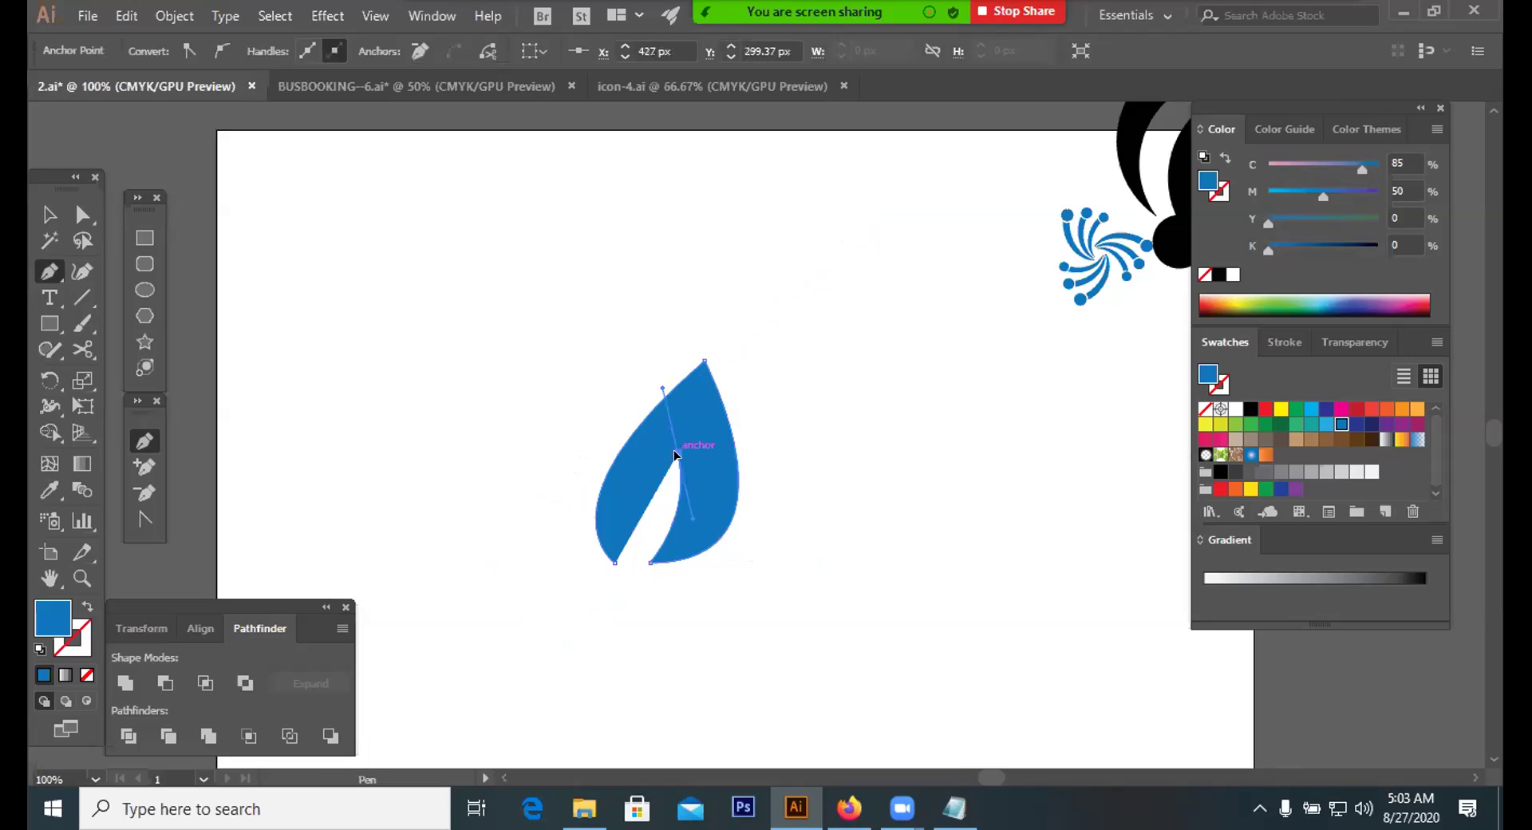
left_click_drag(615, 564, 568, 582)
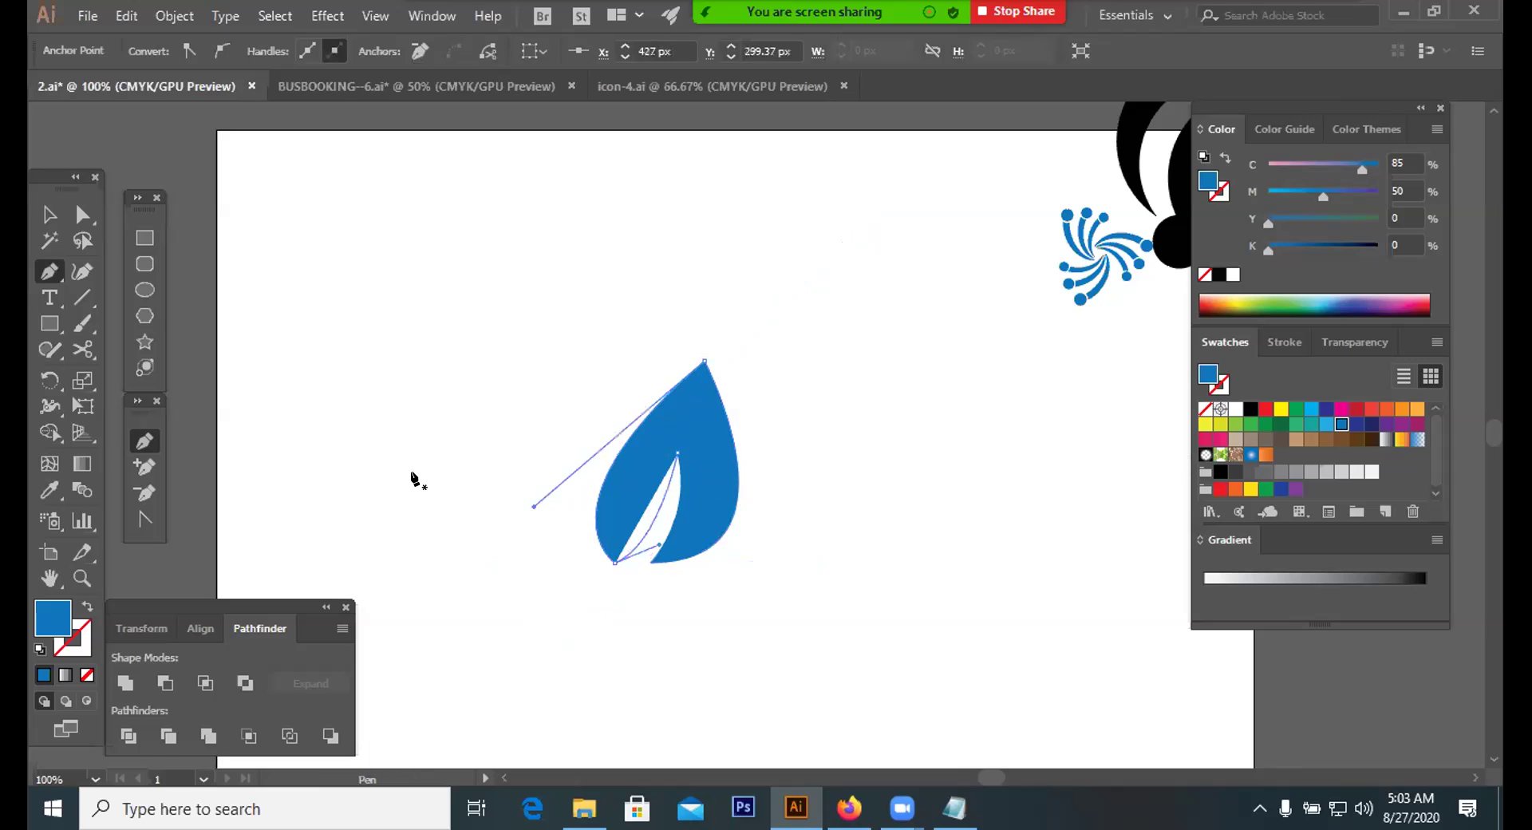
left_click(49, 214)
left_click(755, 369)
left_click_drag(815, 392, 746, 541)
key("BackSpace")
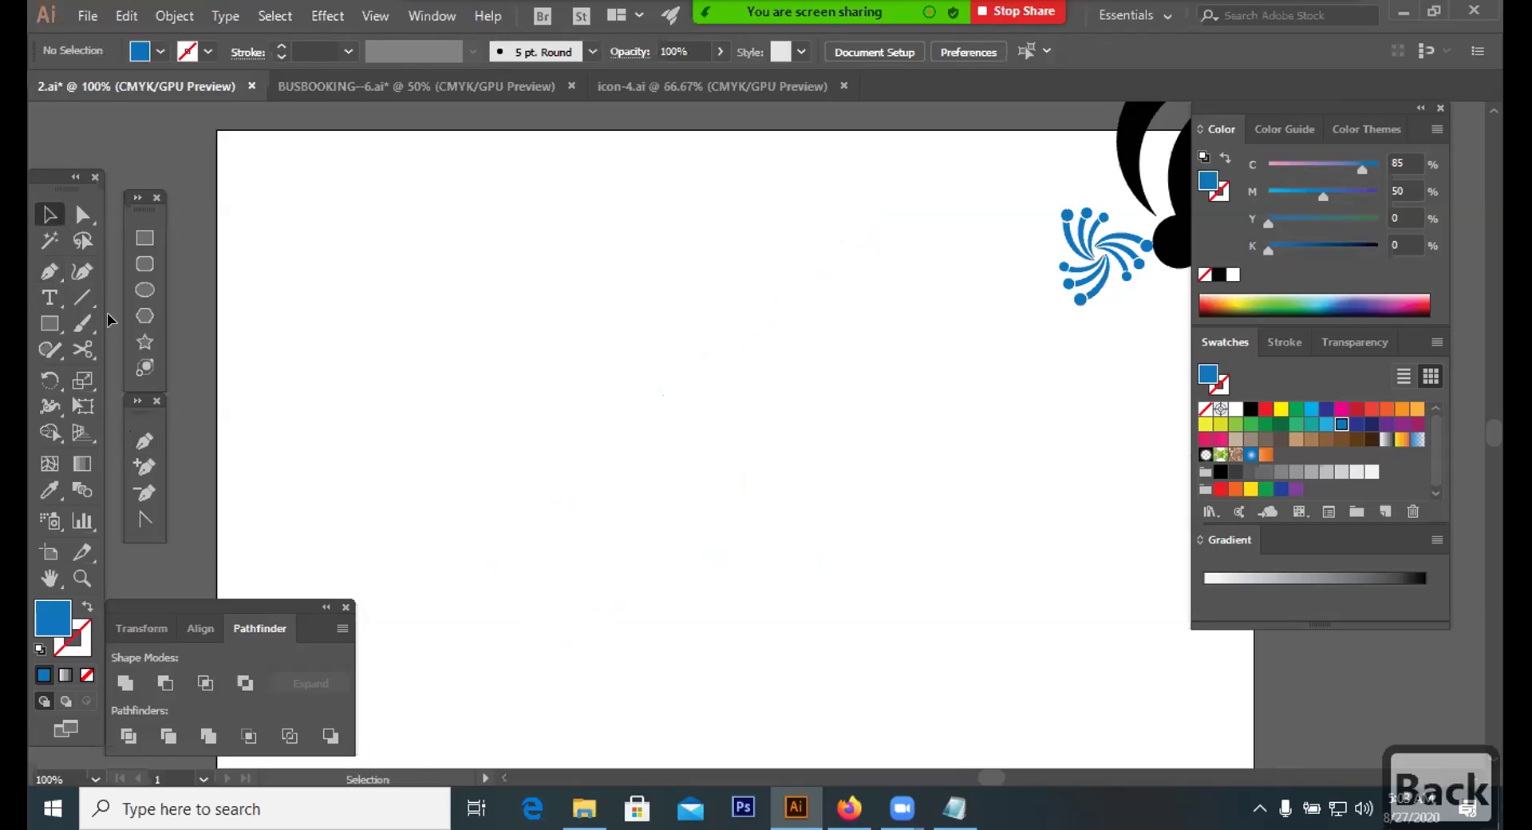
Draw the outer outline of a blue flame shape with the Pen tool, with a pointed tip and curved sides
left_click(145, 442)
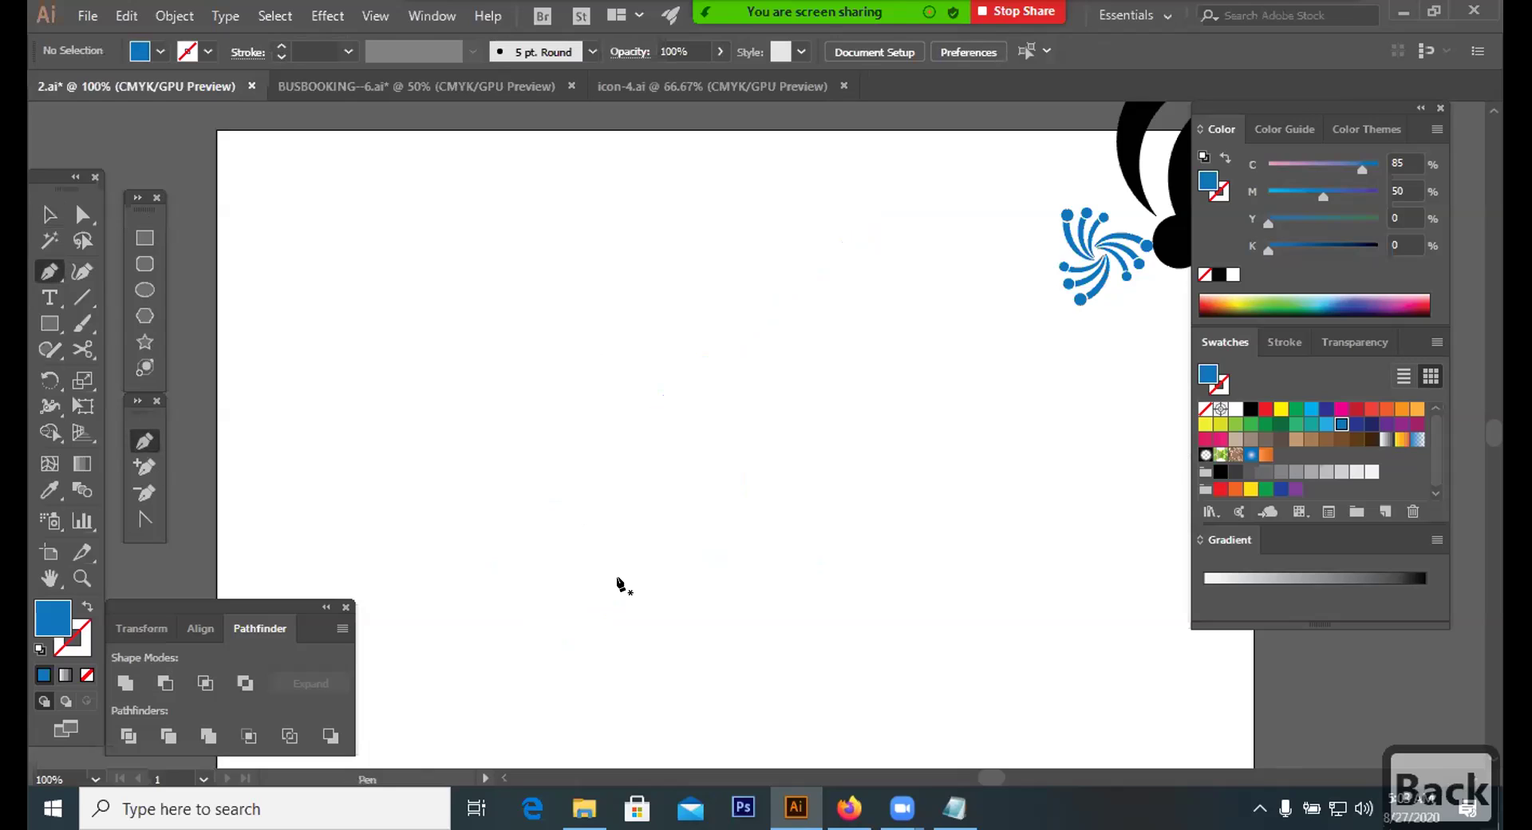
left_click(616, 533)
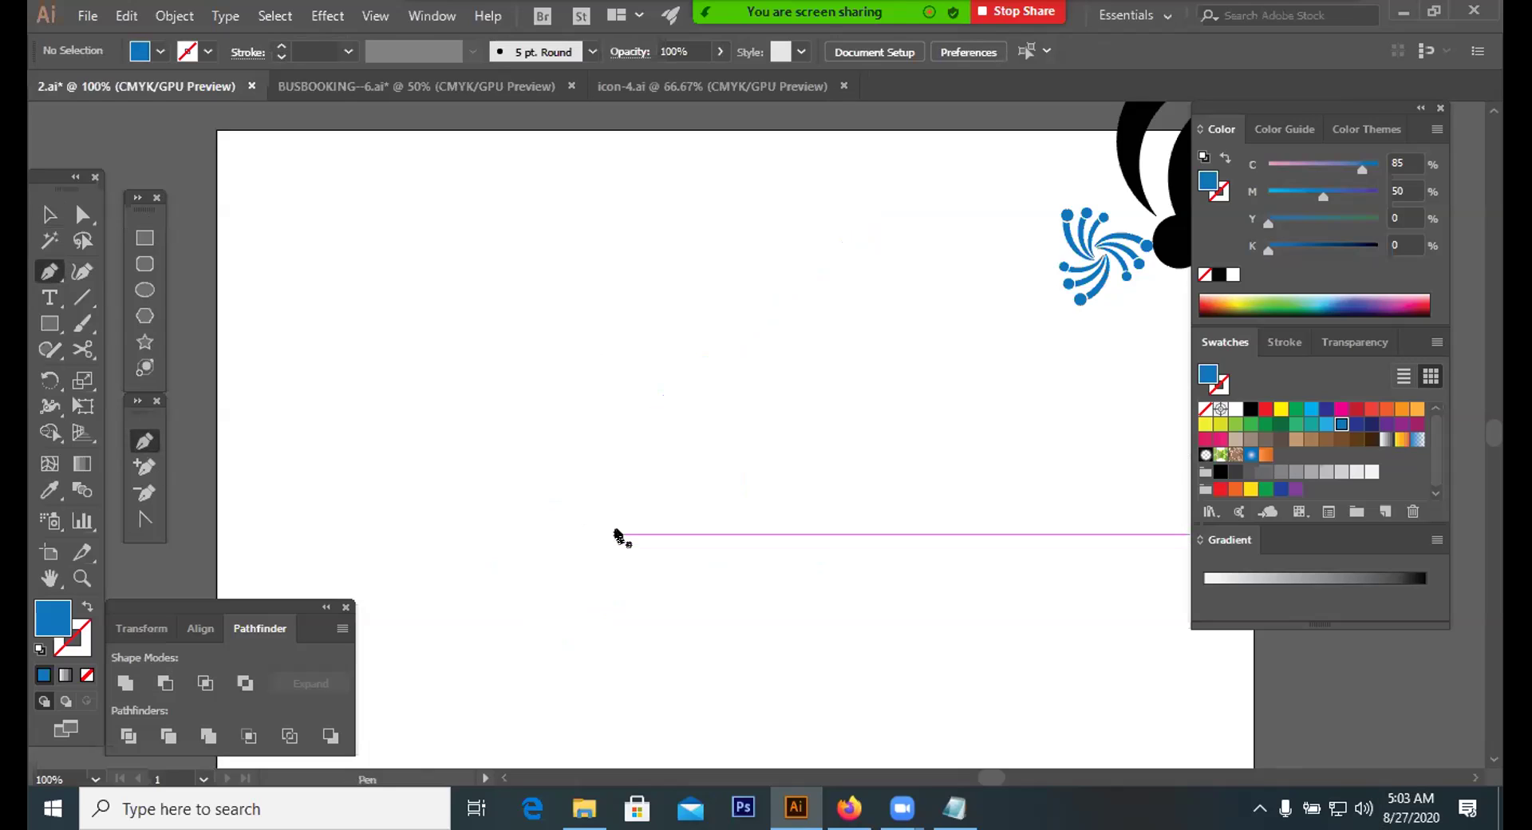
left_click(642, 563)
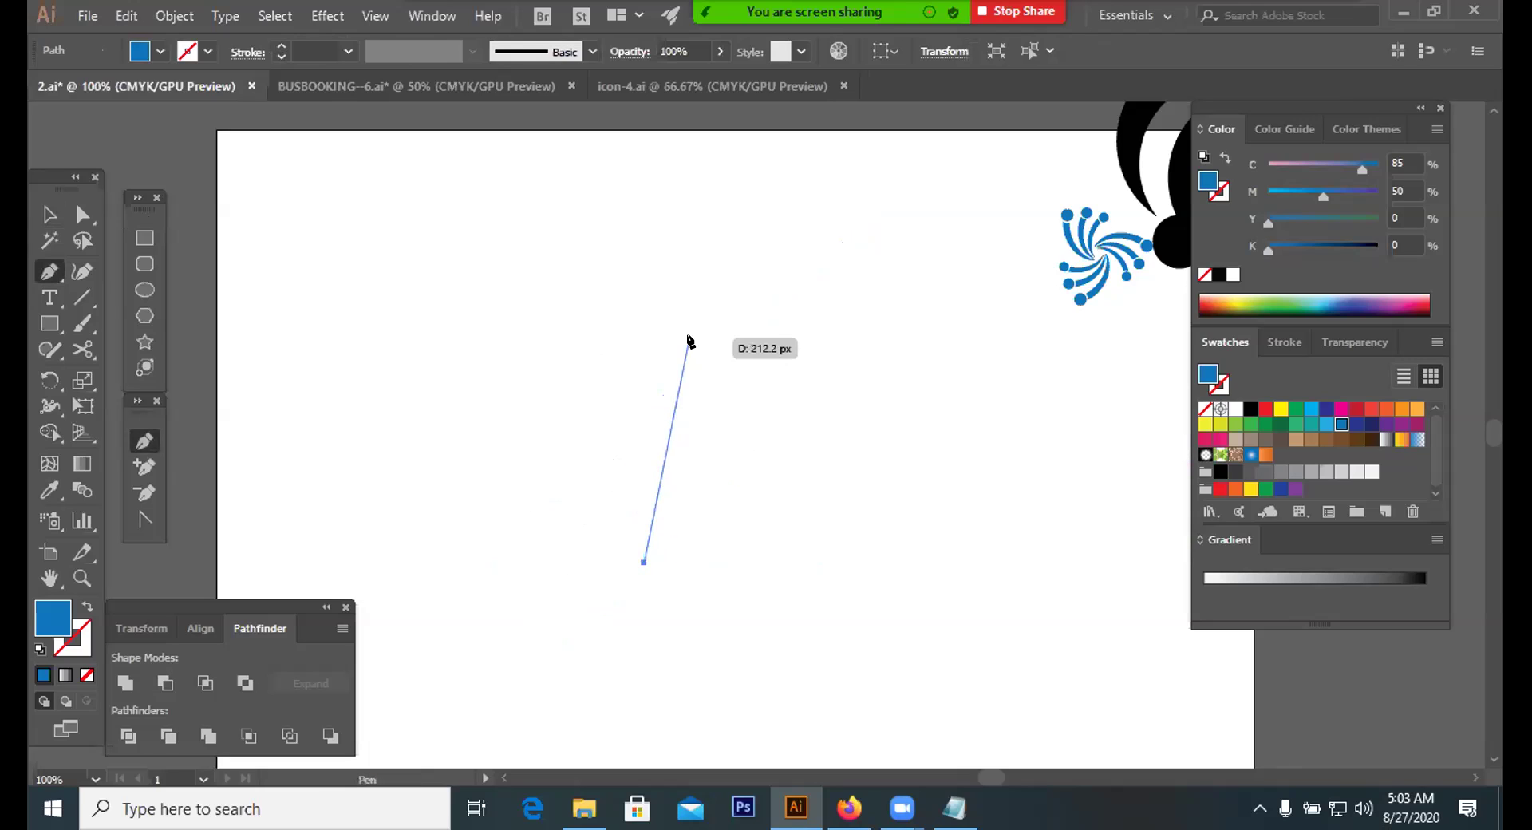
left_click_drag(663, 389, 567, 187)
key("space")
left_click_drag(643, 343, 643, 341)
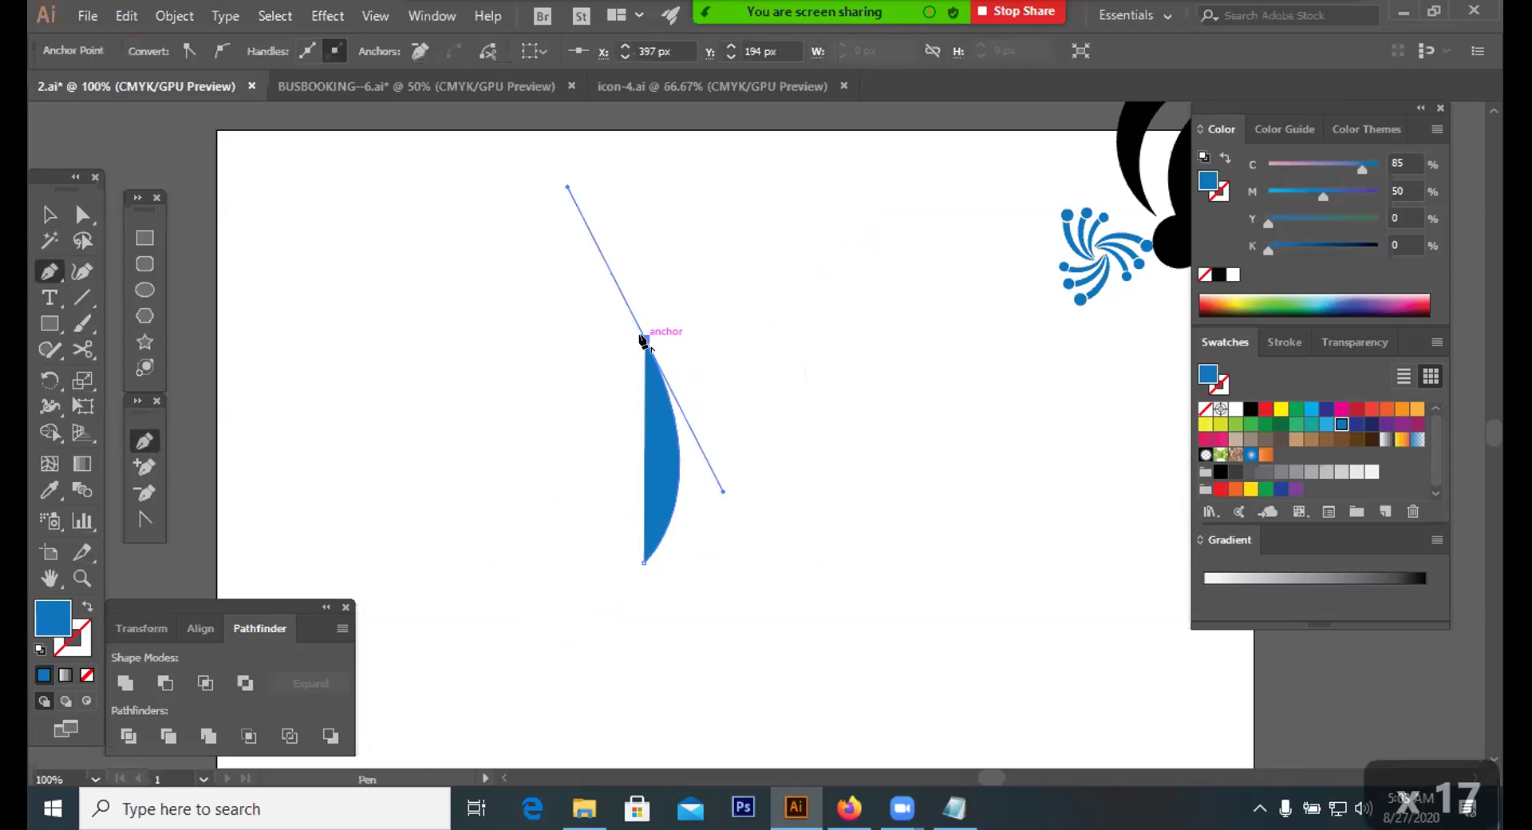
left_click_drag(594, 400, 537, 438)
left_click_drag(593, 549, 653, 583)
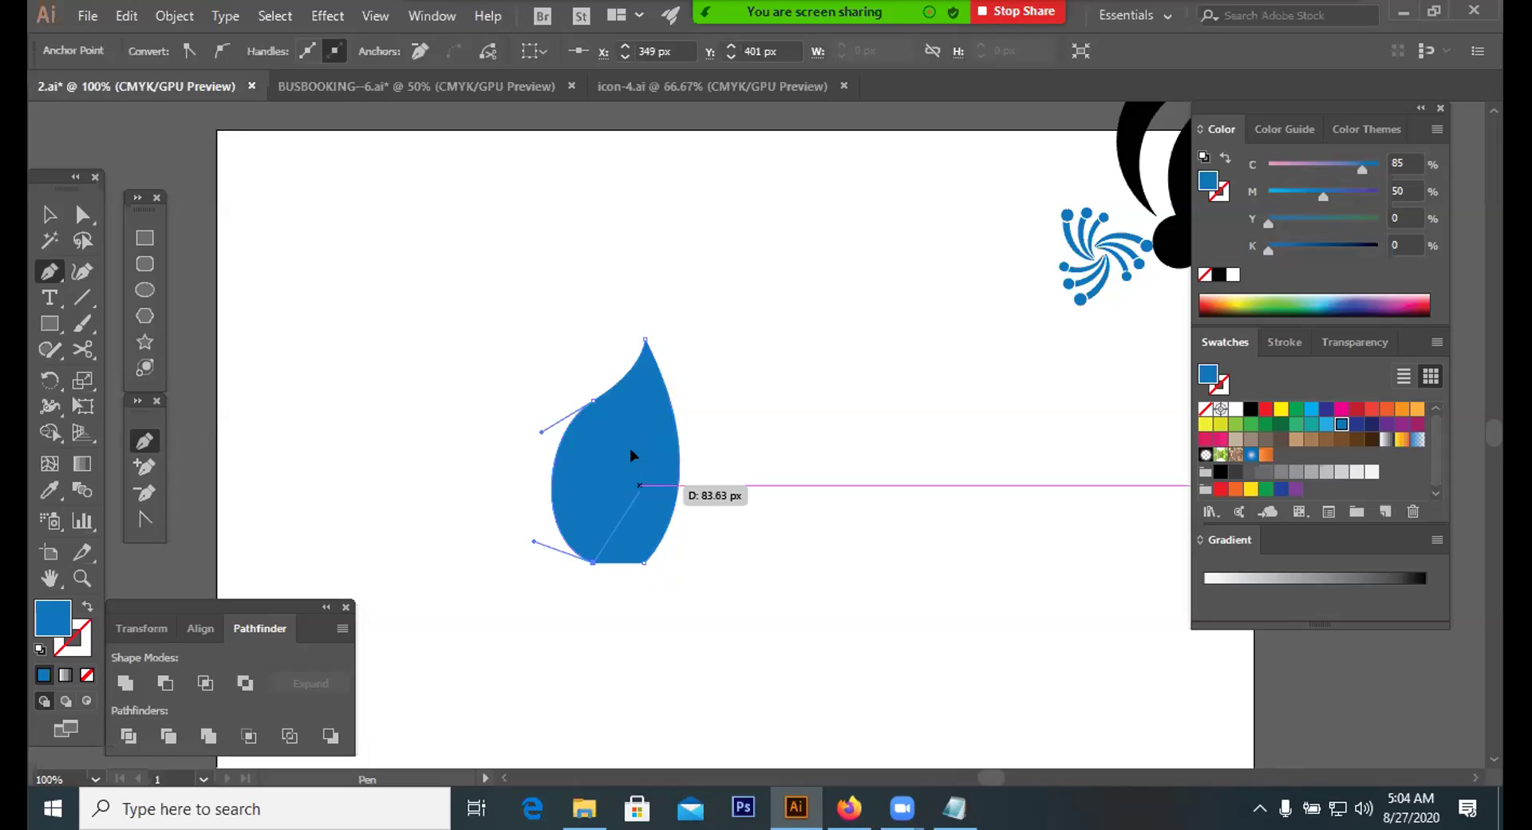
Add a narrow curved notch rising from the flame's base and close the path at its starting anchor
left_click(626, 402)
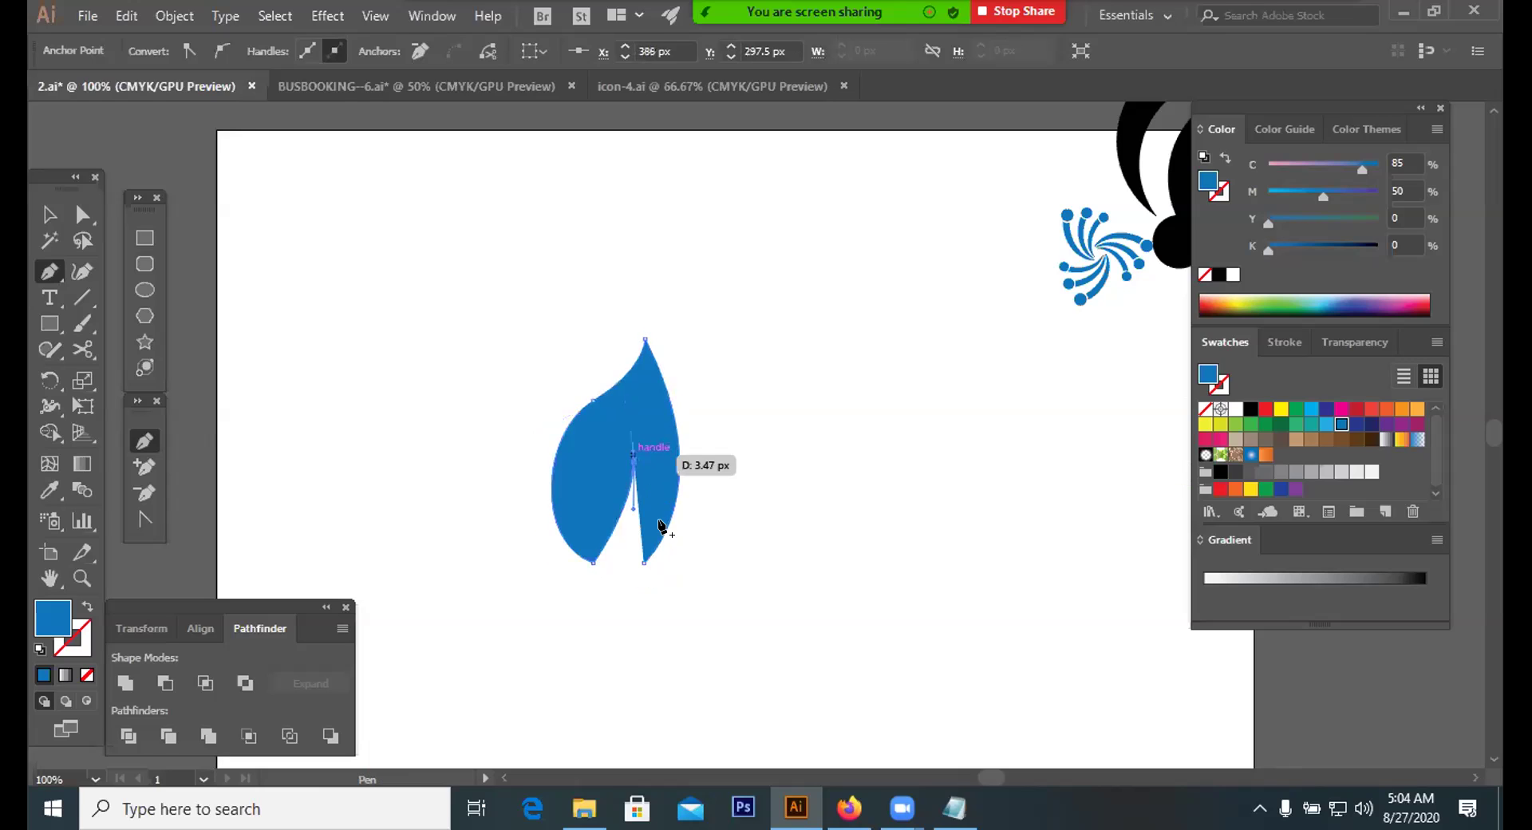
key("ctrl+z")
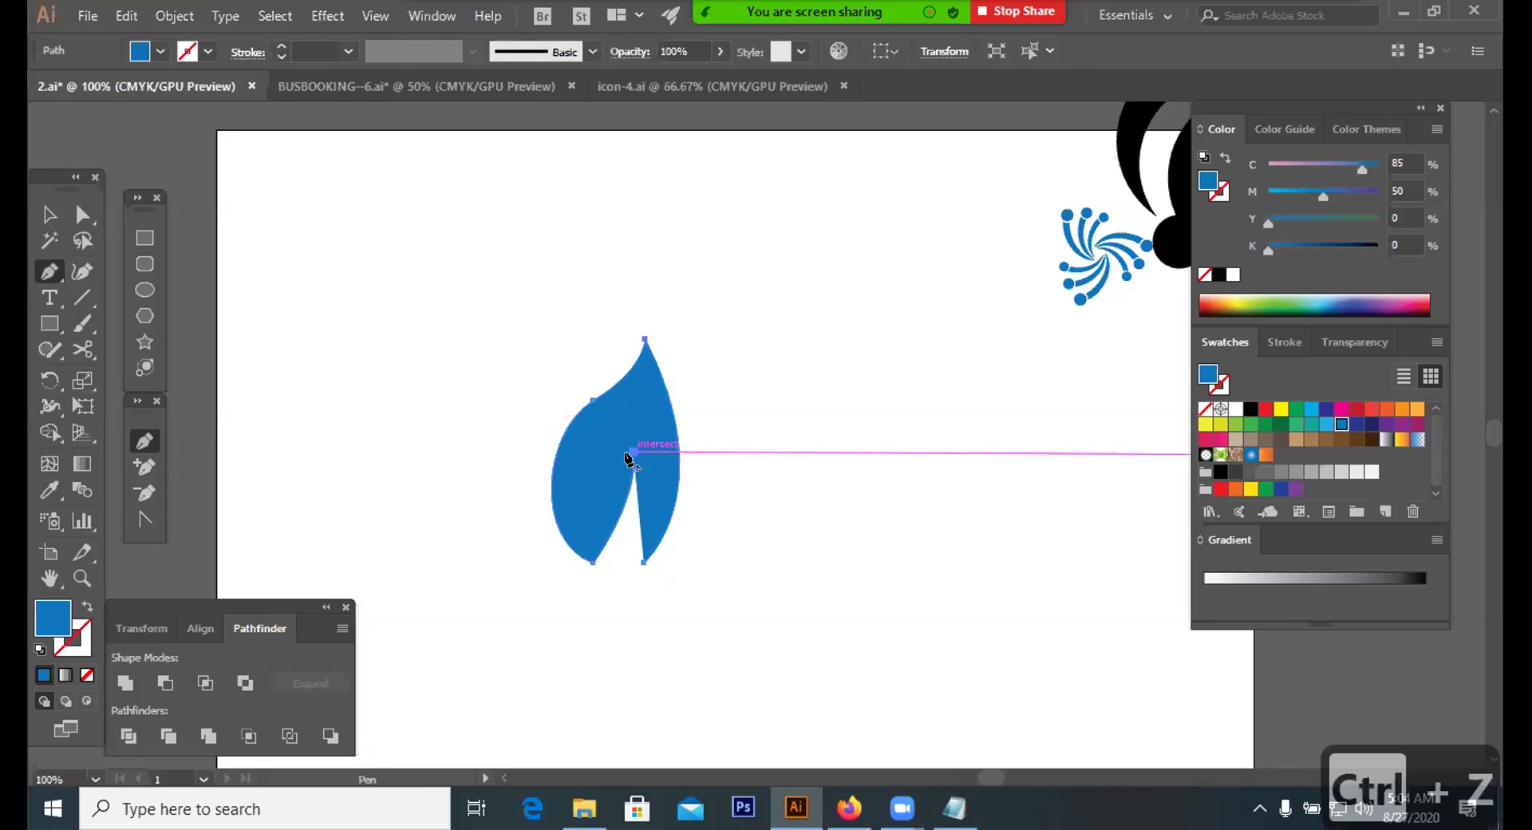
left_click(636, 563)
left_click(638, 562)
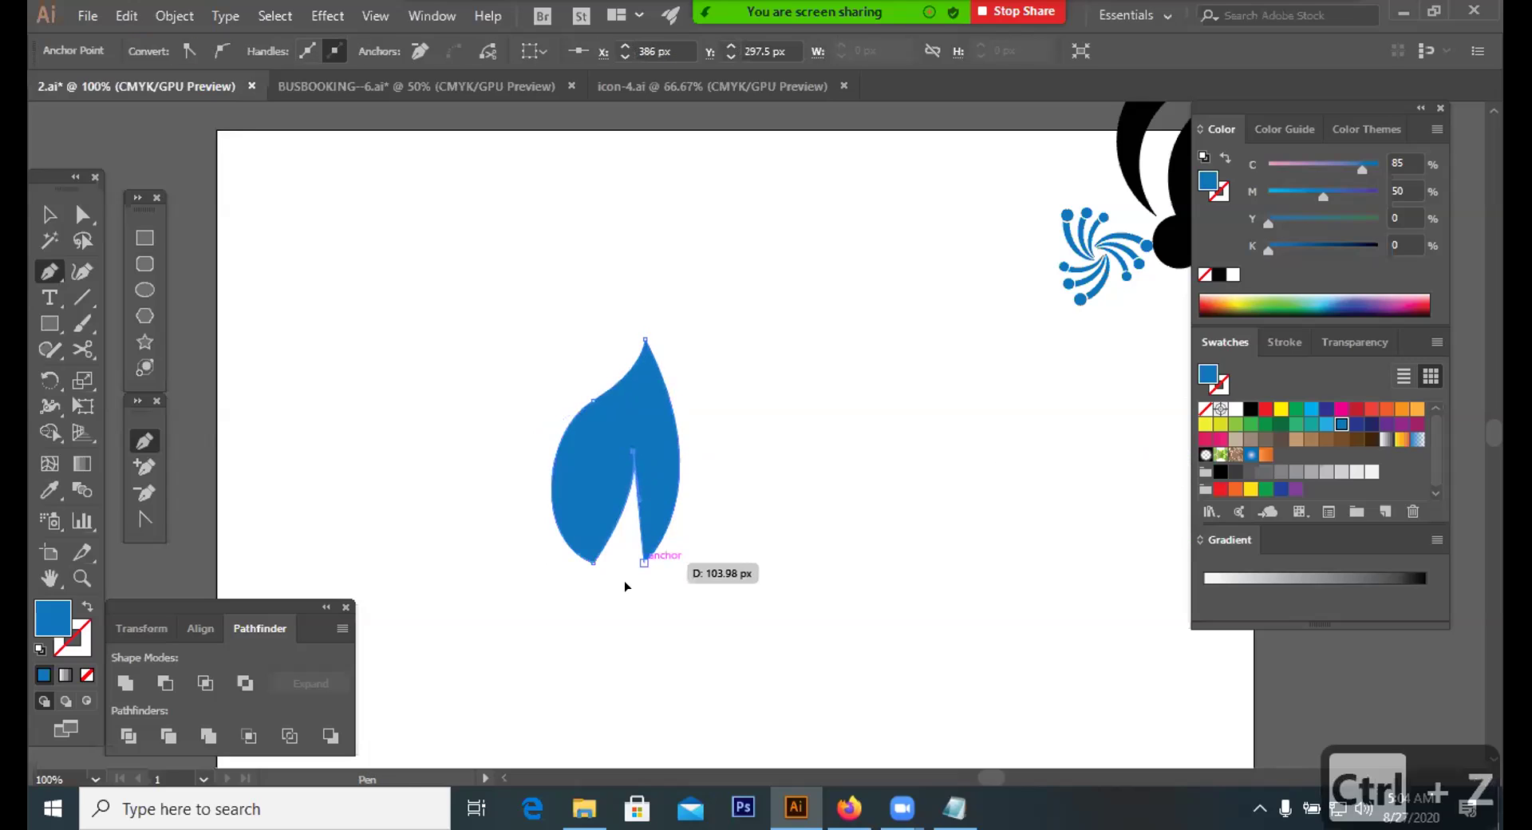
Reshape the flame with Direct Selection by raising its tip and bulging its right side outward
left_click(67, 219)
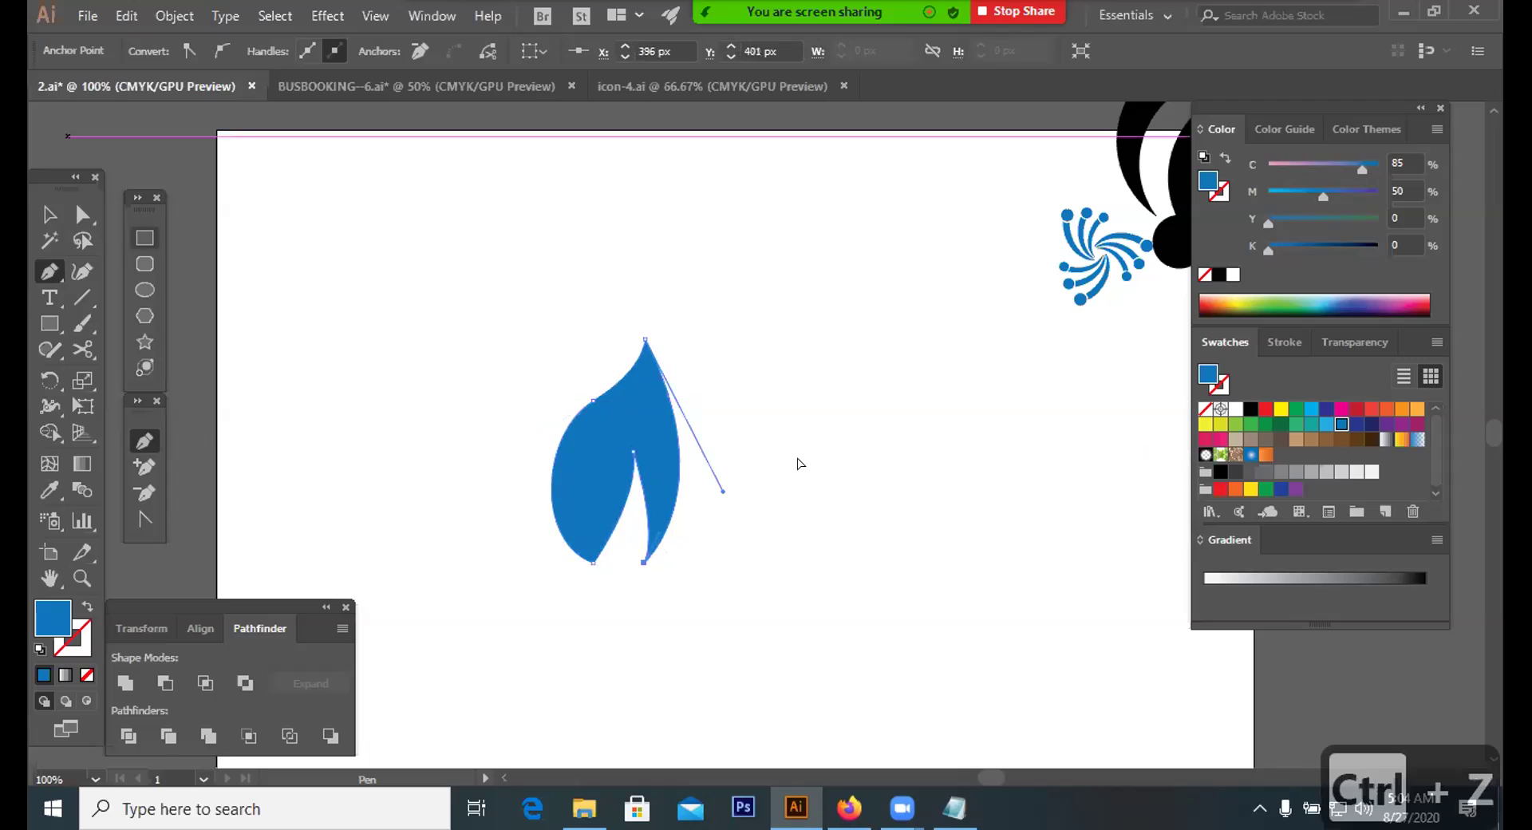
left_click_drag(599, 293, 633, 289)
left_click_drag(710, 439, 711, 440)
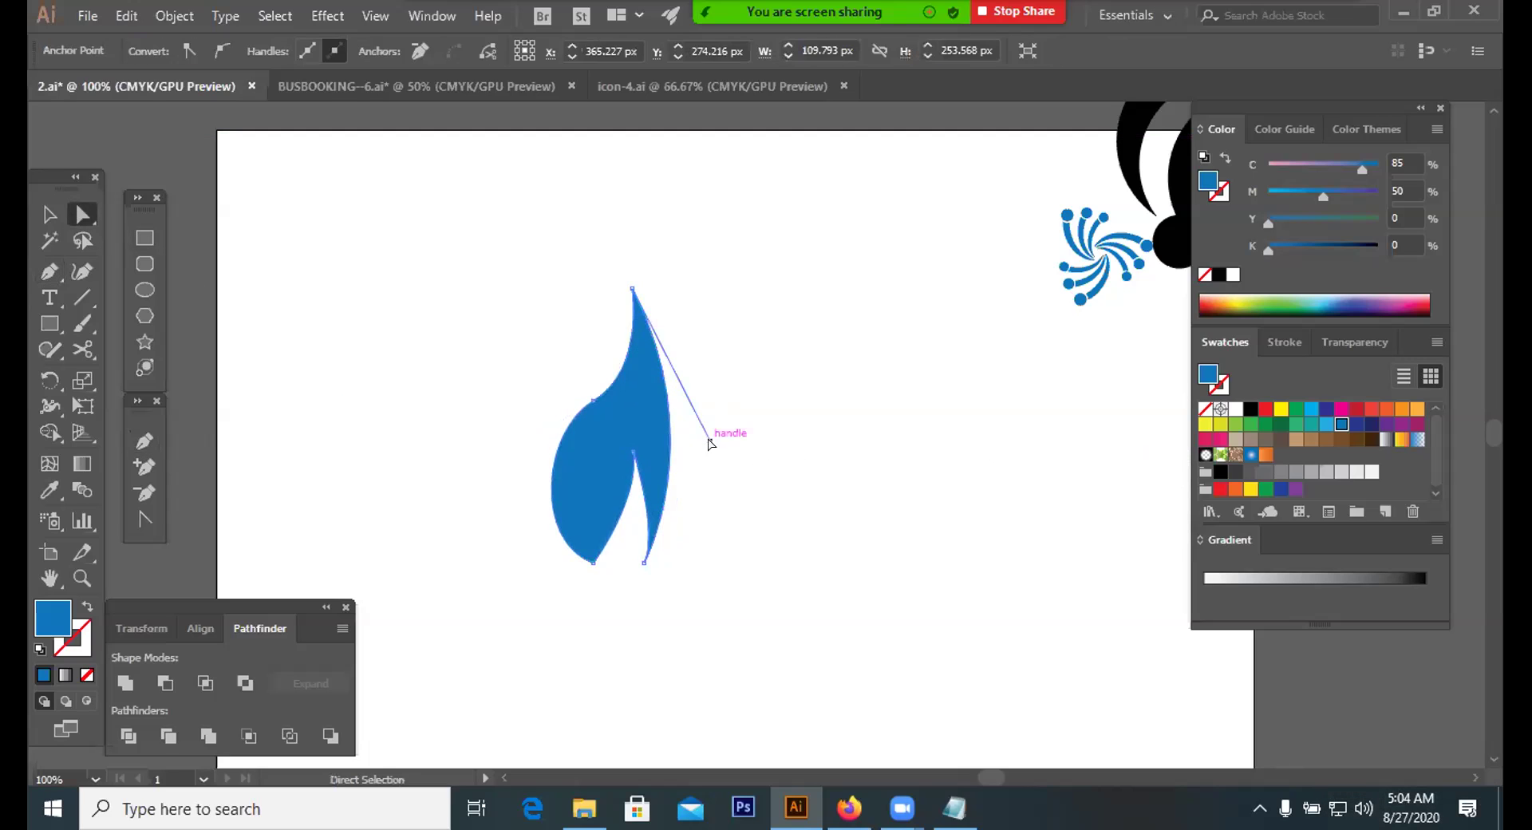
left_click_drag(755, 520, 811, 558)
left_click(811, 557)
left_click(589, 459)
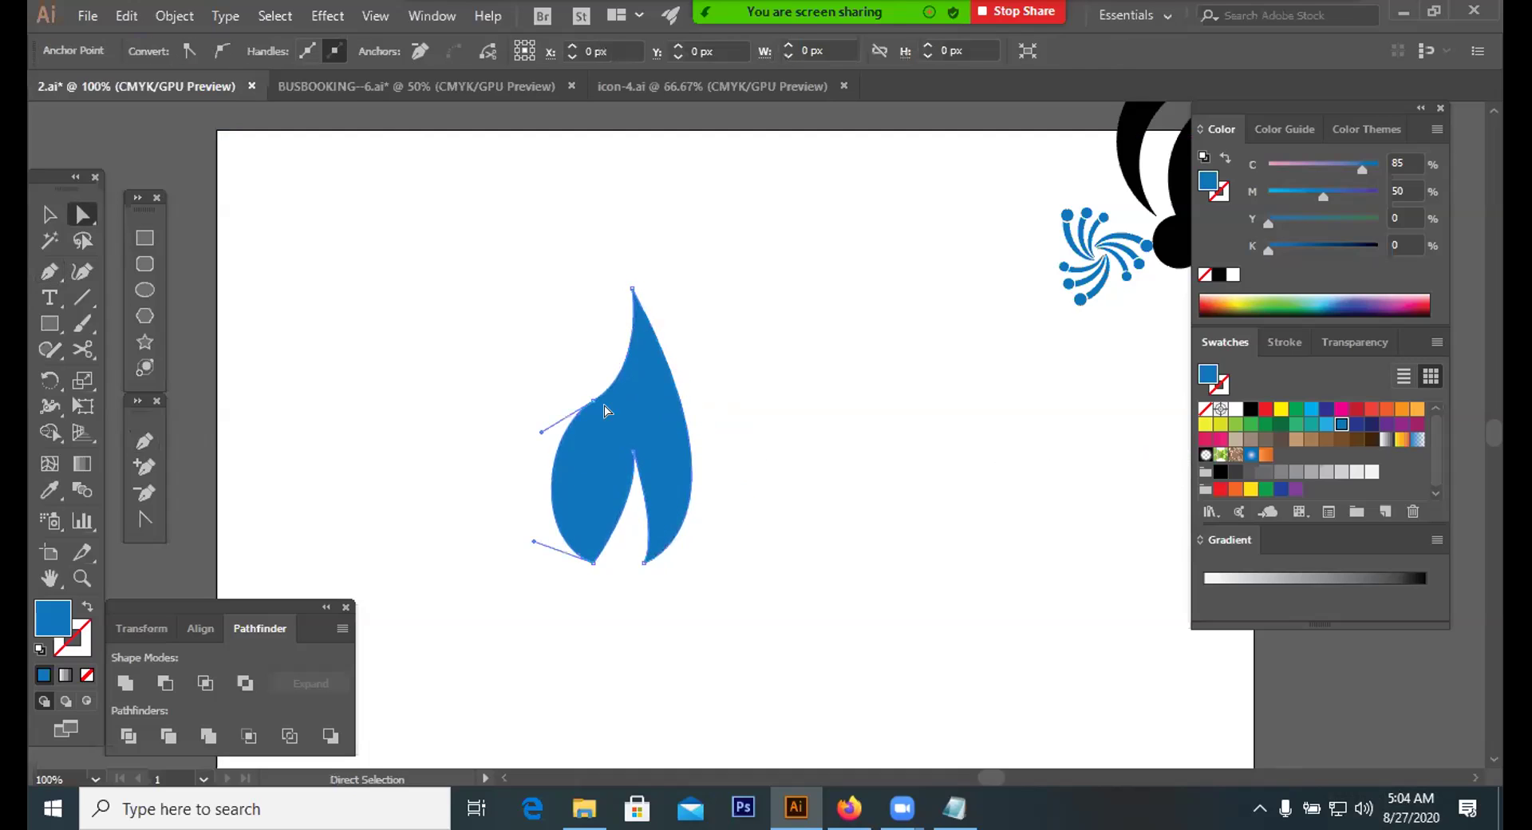
left_click_drag(603, 399, 590, 399)
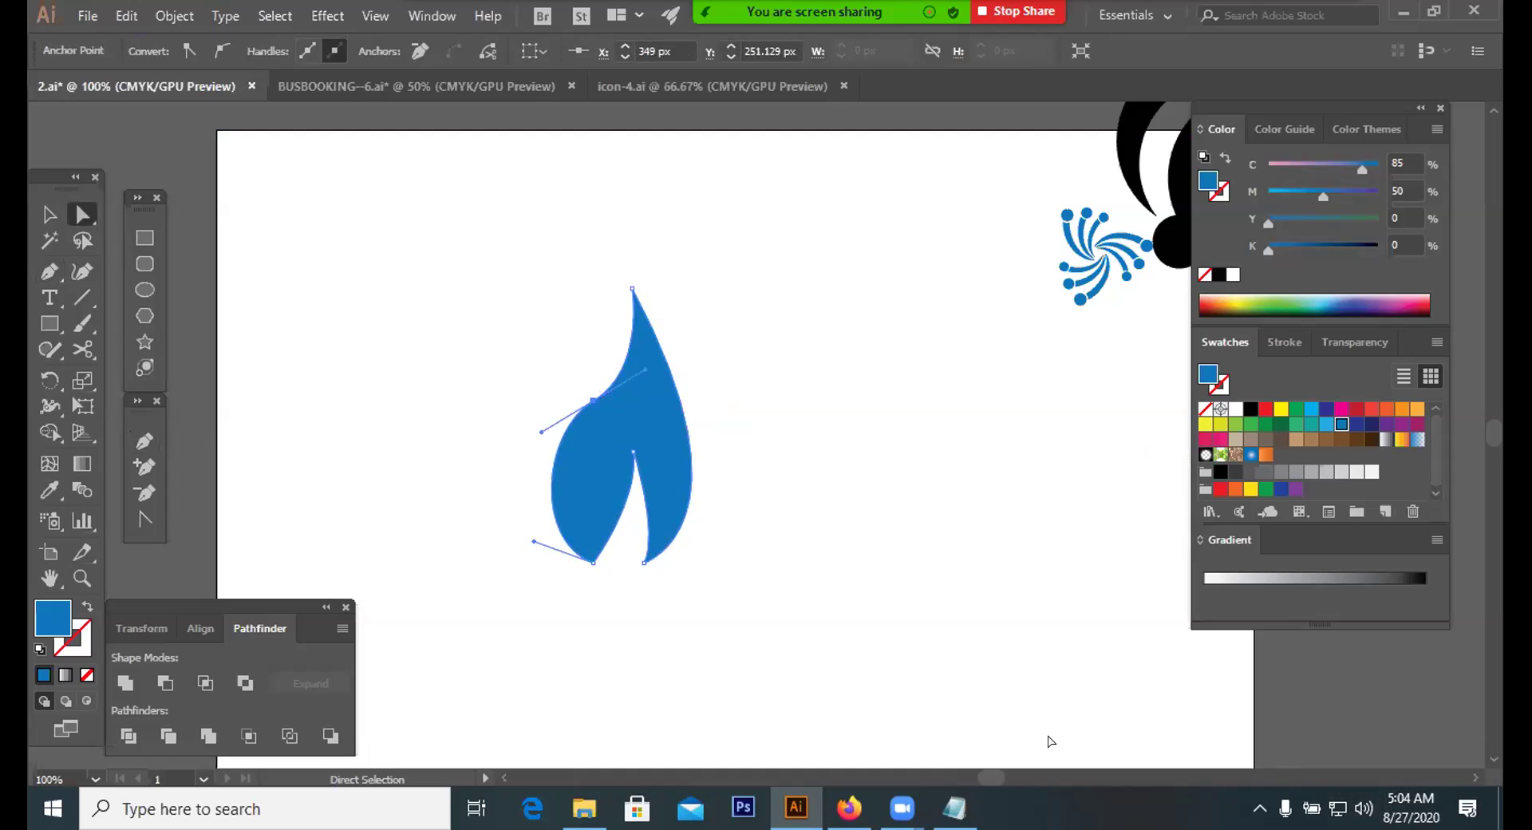
Open the Zoom meeting's participants list and look through all the attendees
key("alt+u")
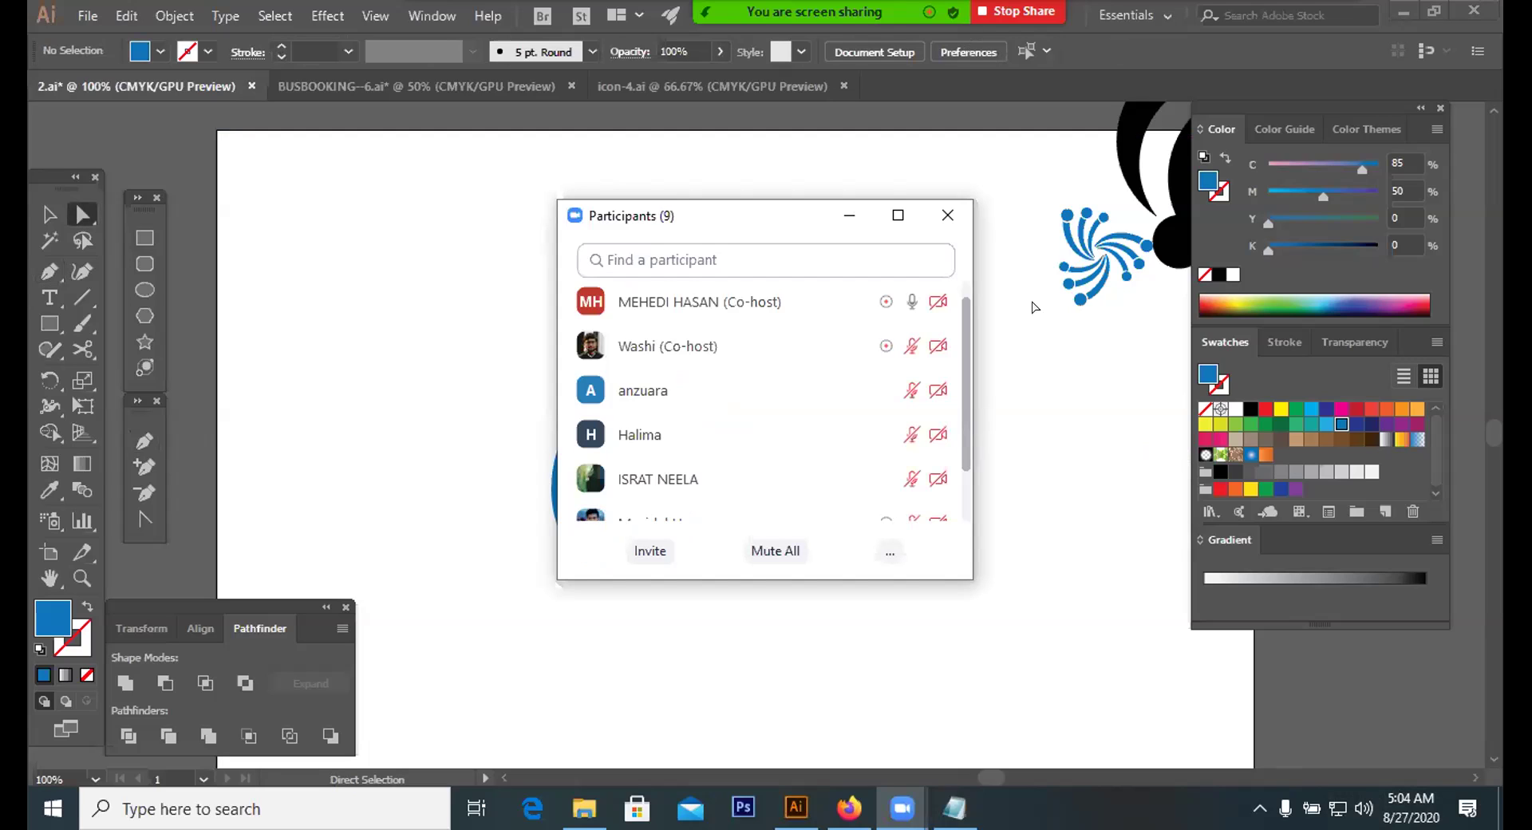
mouse_move(794, 46)
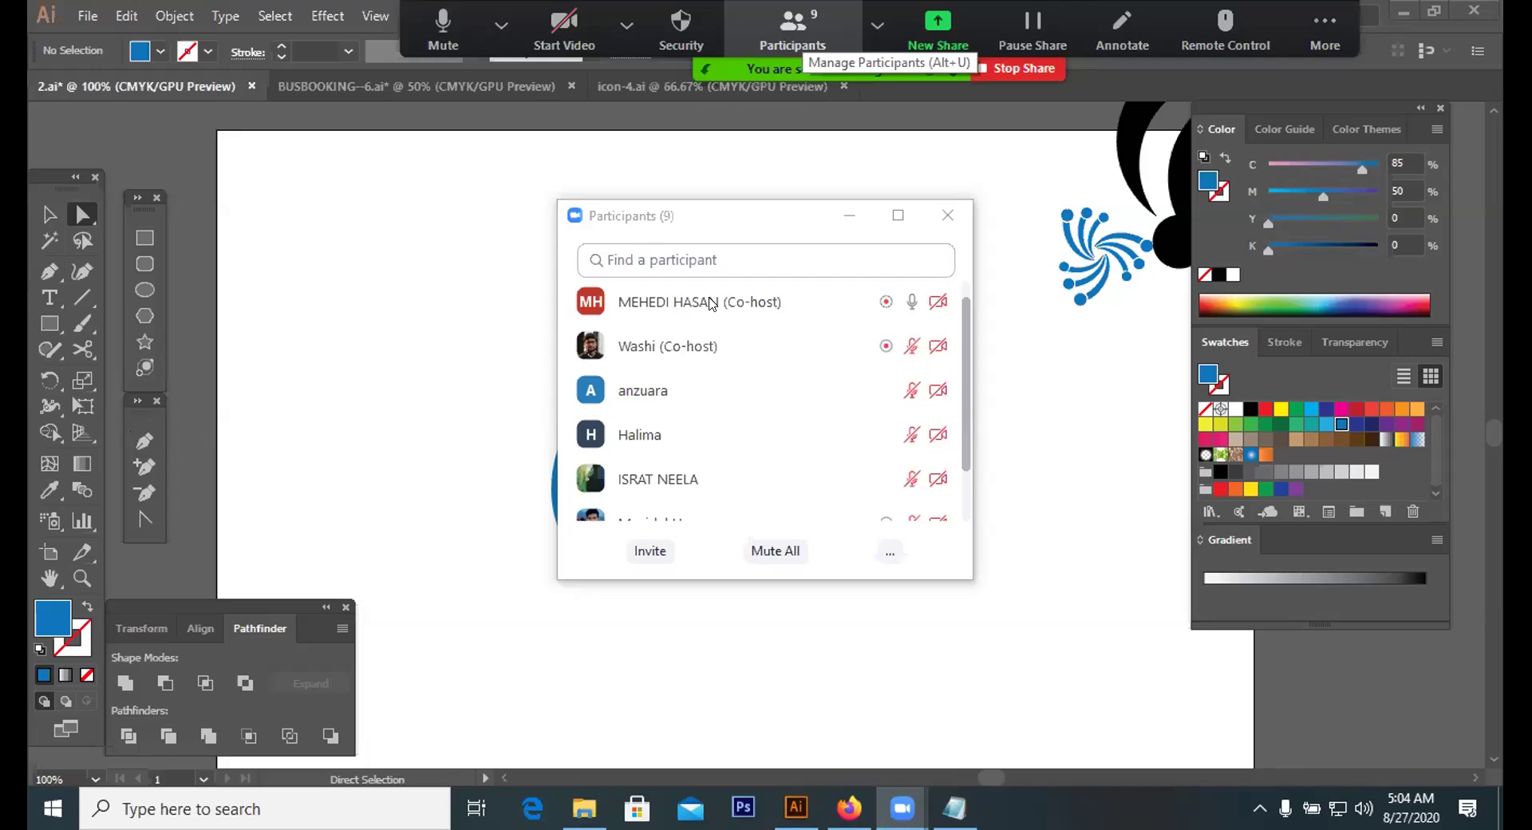
scroll(798, 307, "up", 1)
left_click(860, 305)
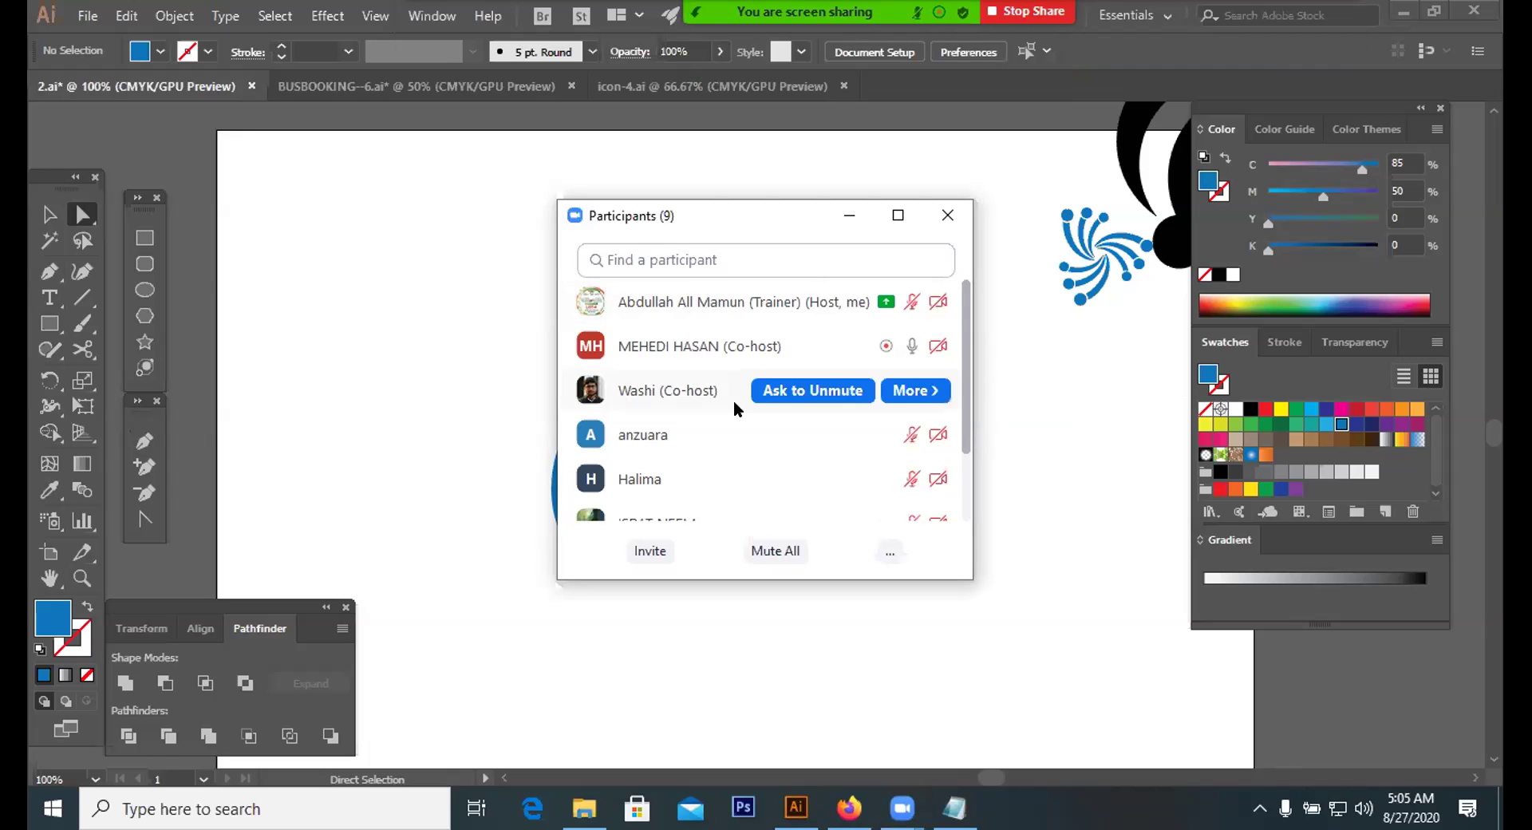
scroll(726, 399, "down", 1)
scroll(725, 405, "down", 2)
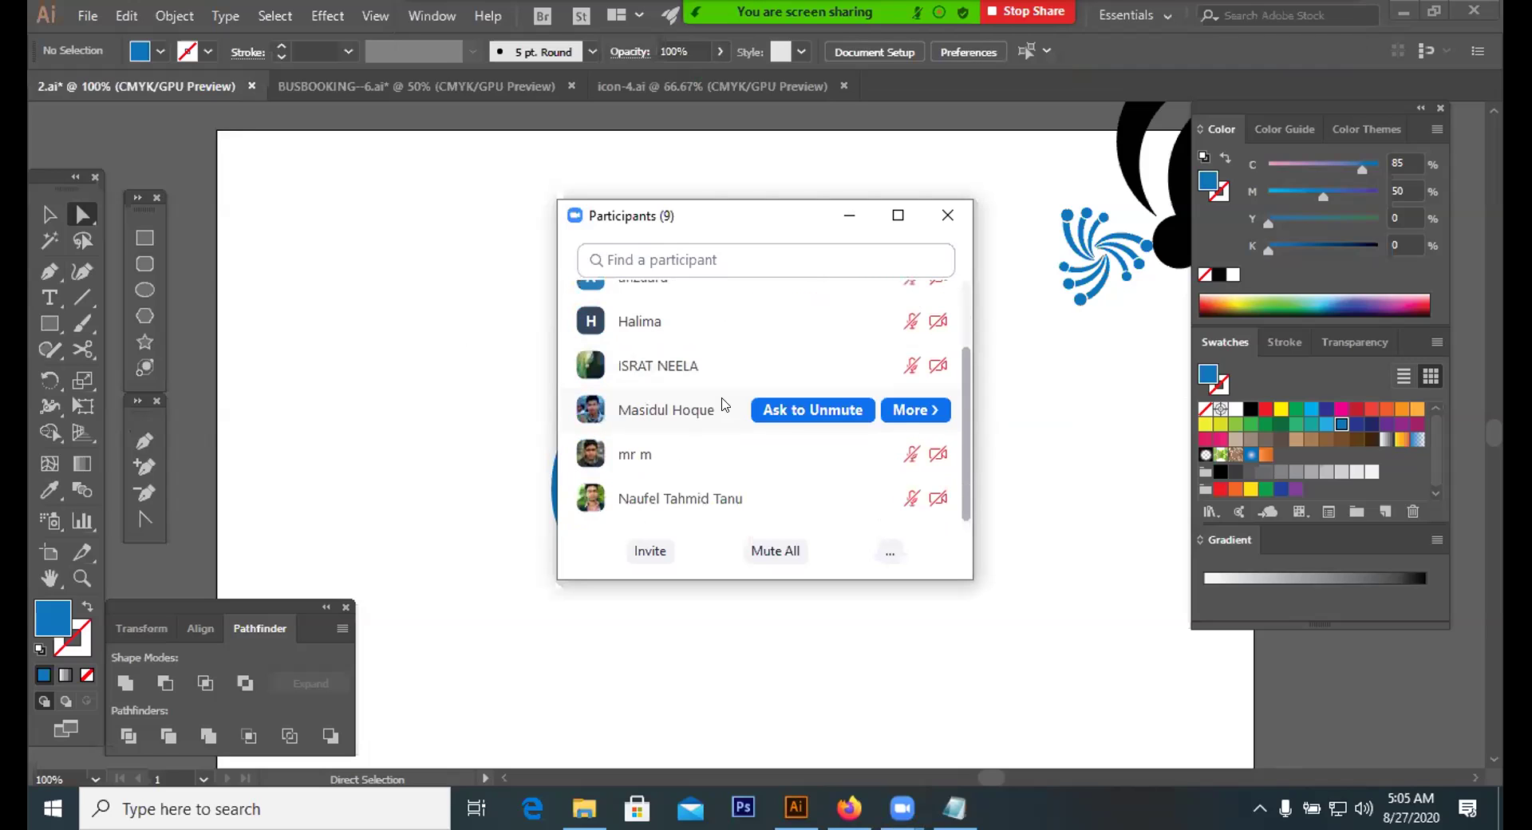
scroll(726, 404, "up", 3)
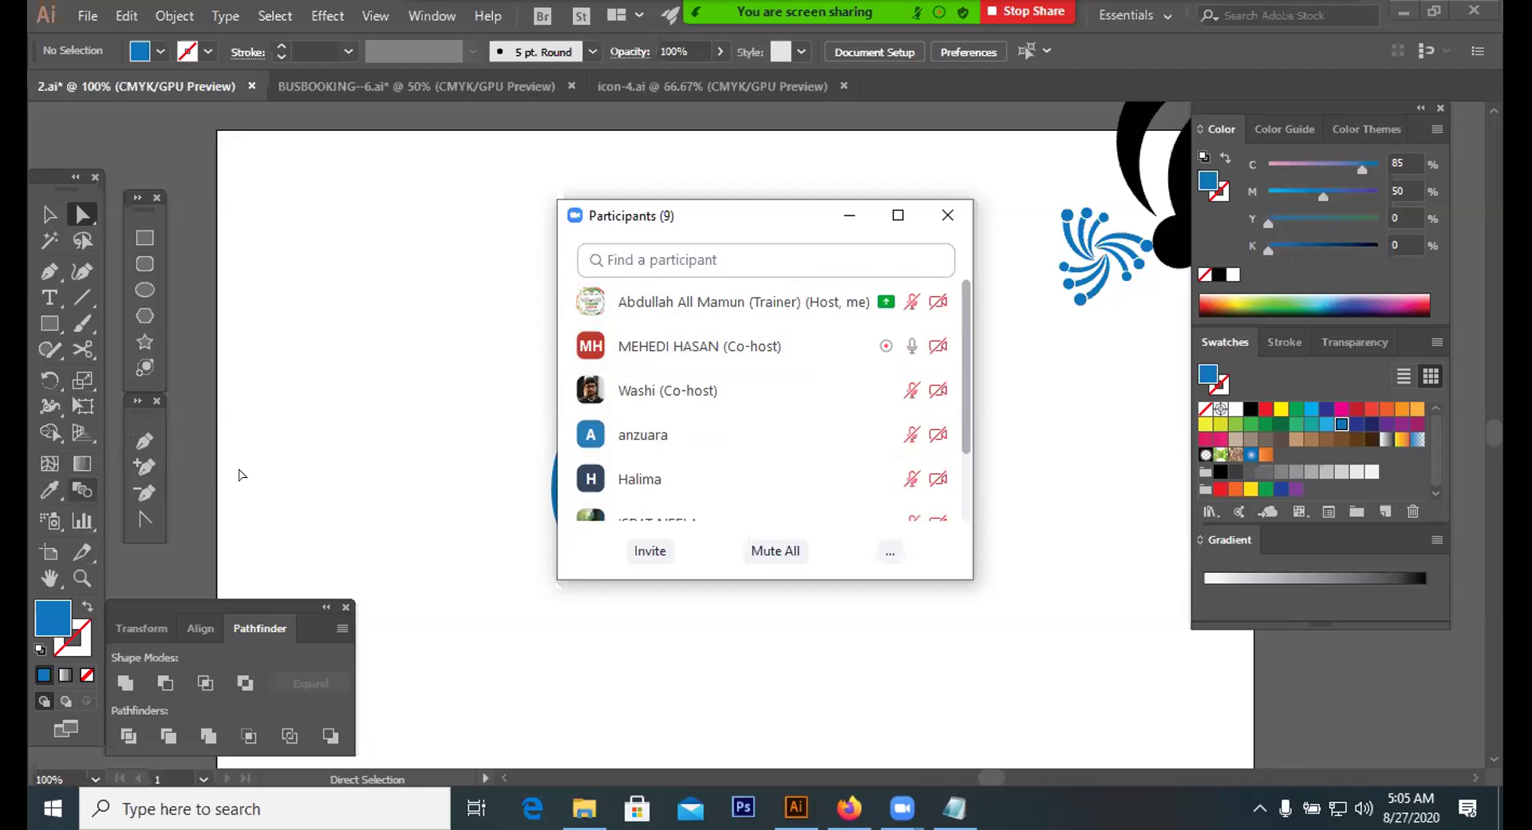
scroll(746, 421, "down", 3)
scroll(749, 424, "down", 2)
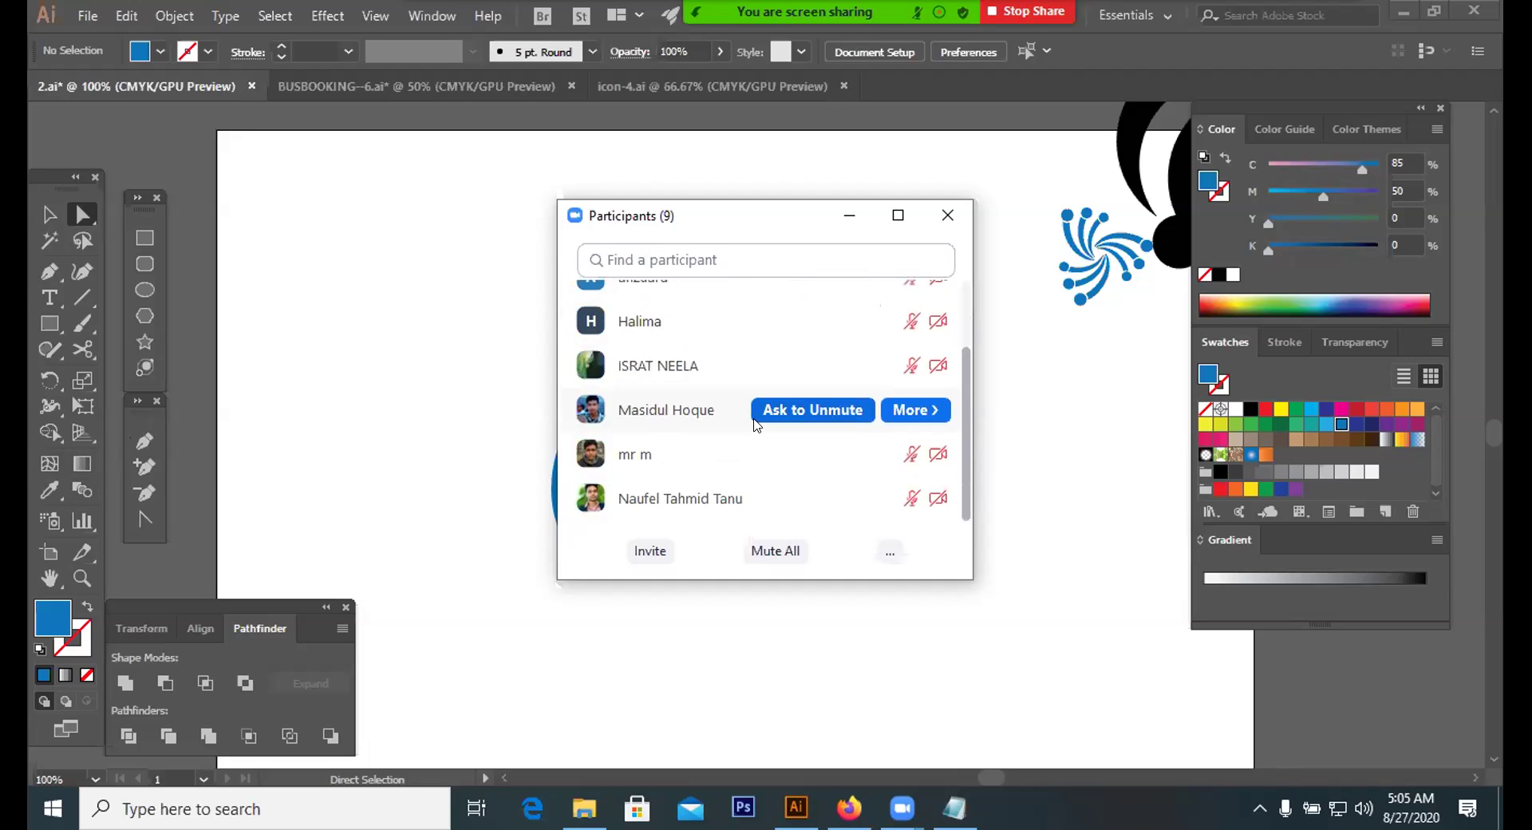
scroll(750, 419, "up", 5)
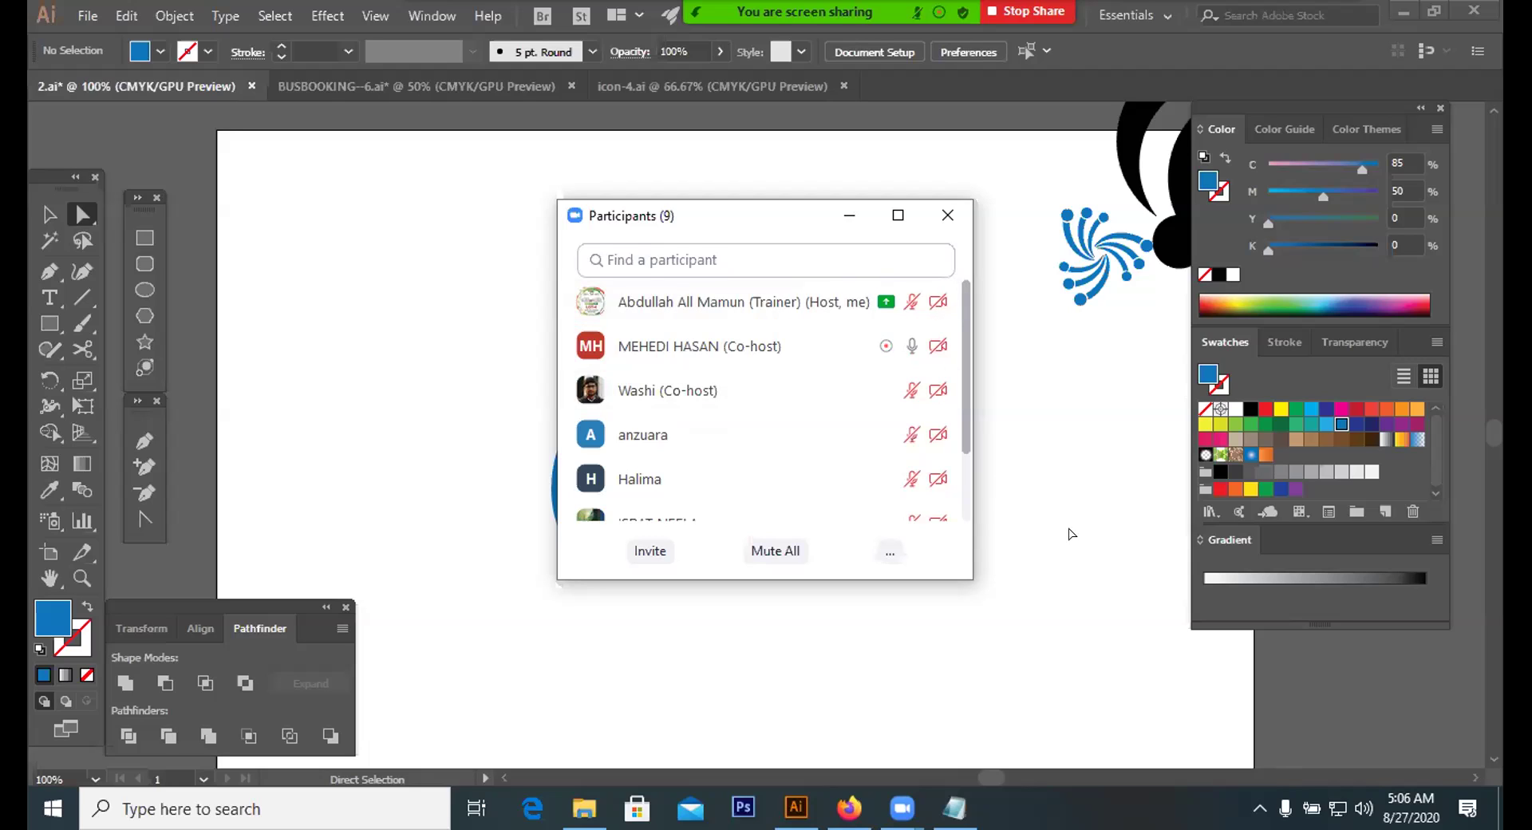
Unmute the host's own microphone in the Zoom participants list
mouse_move(846, 305)
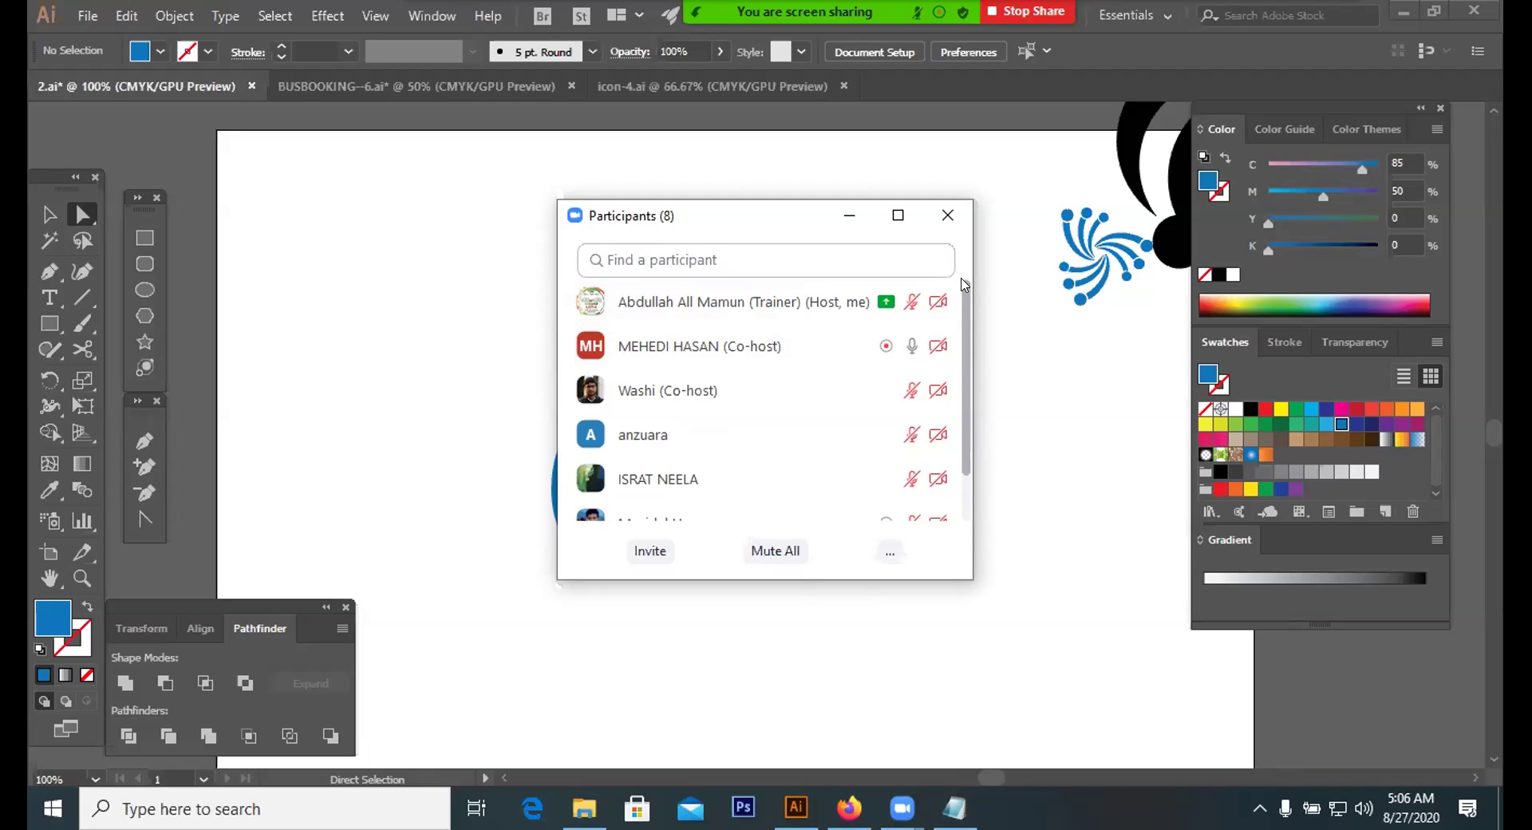
mouse_move(958, 286)
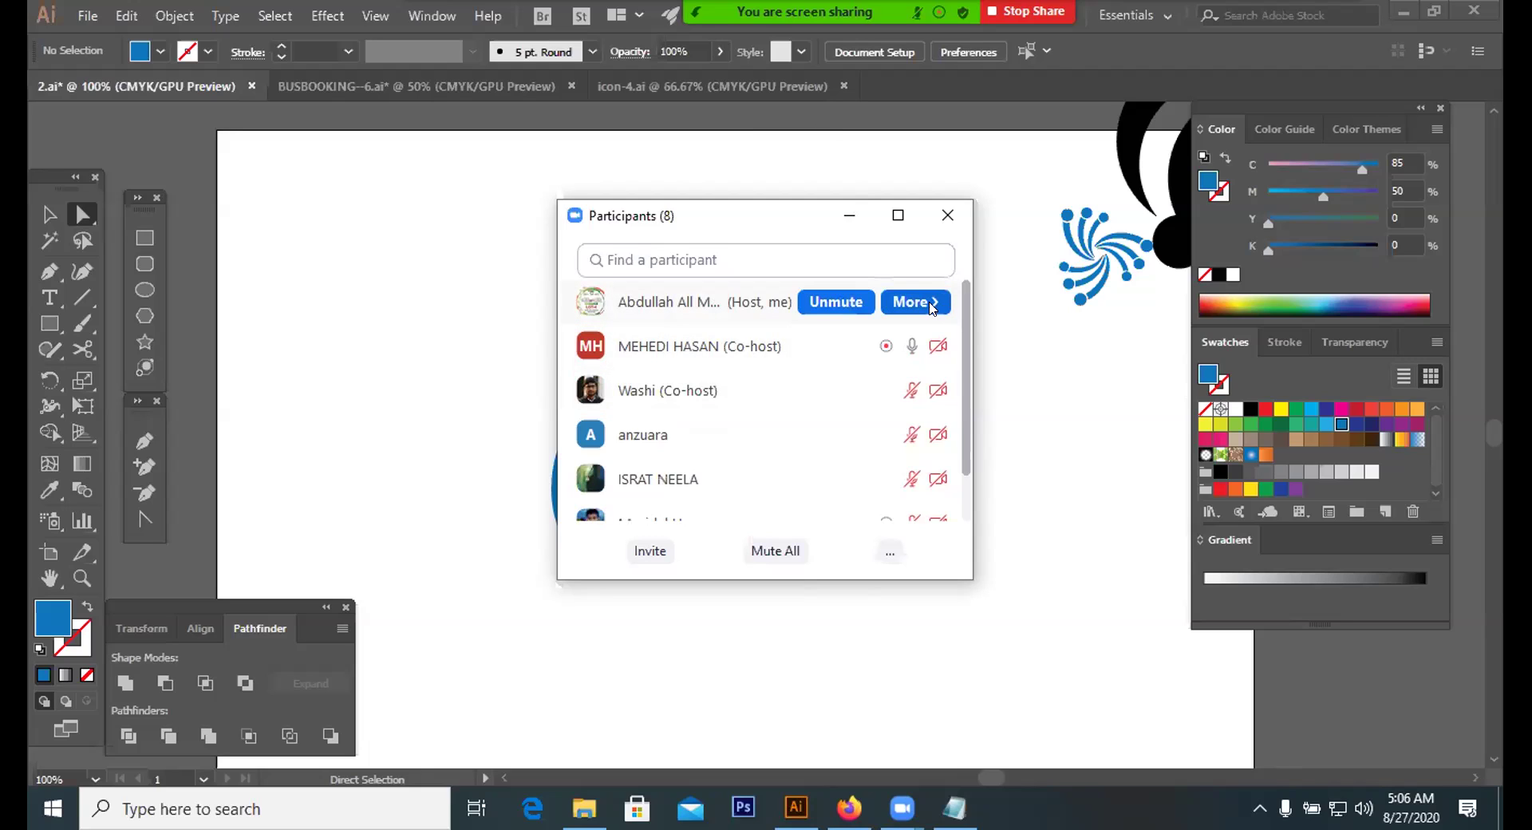
mouse_move(918, 334)
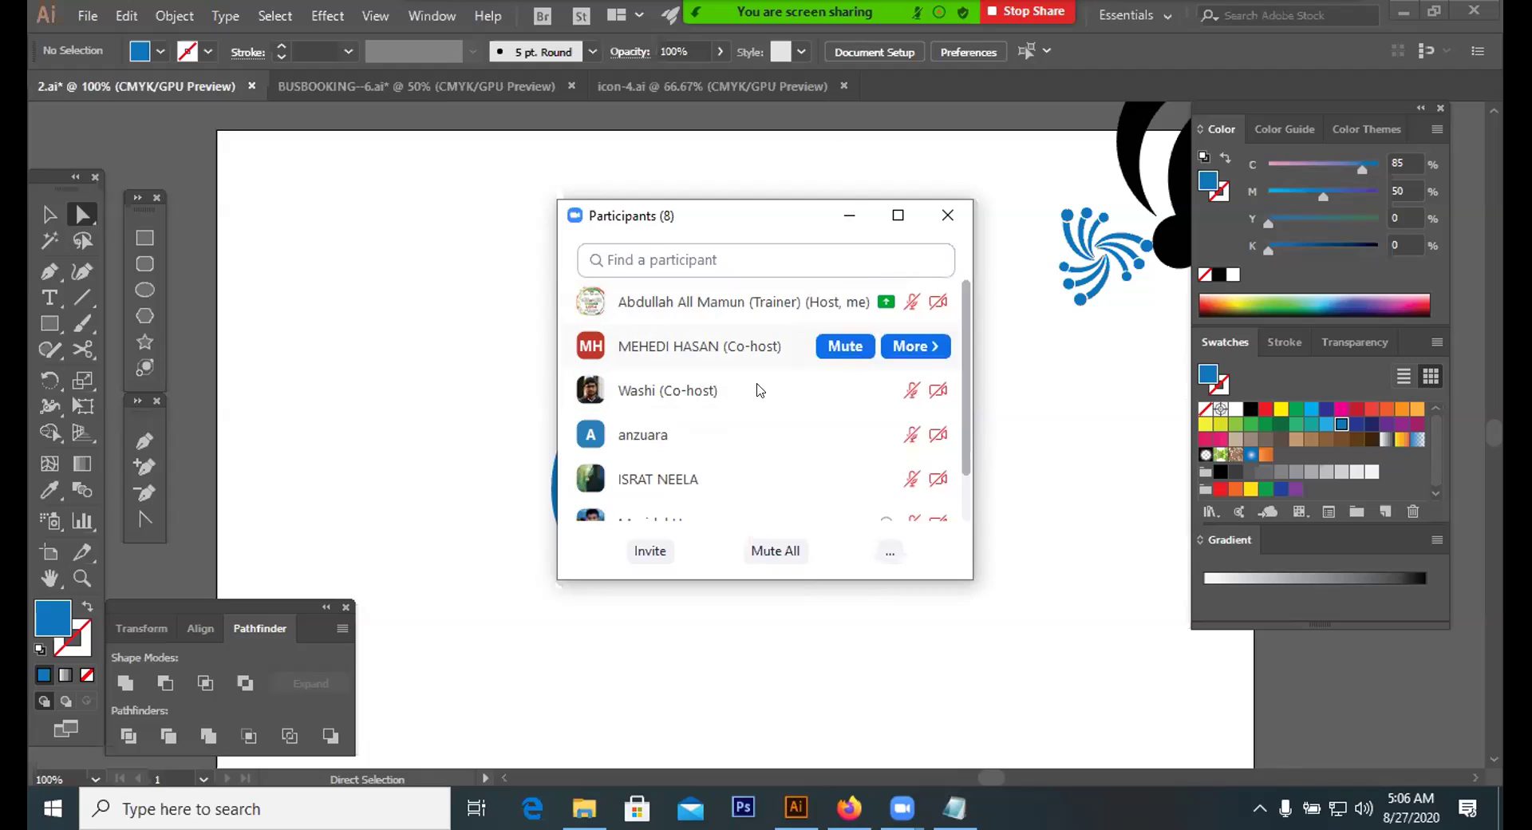
mouse_move(729, 430)
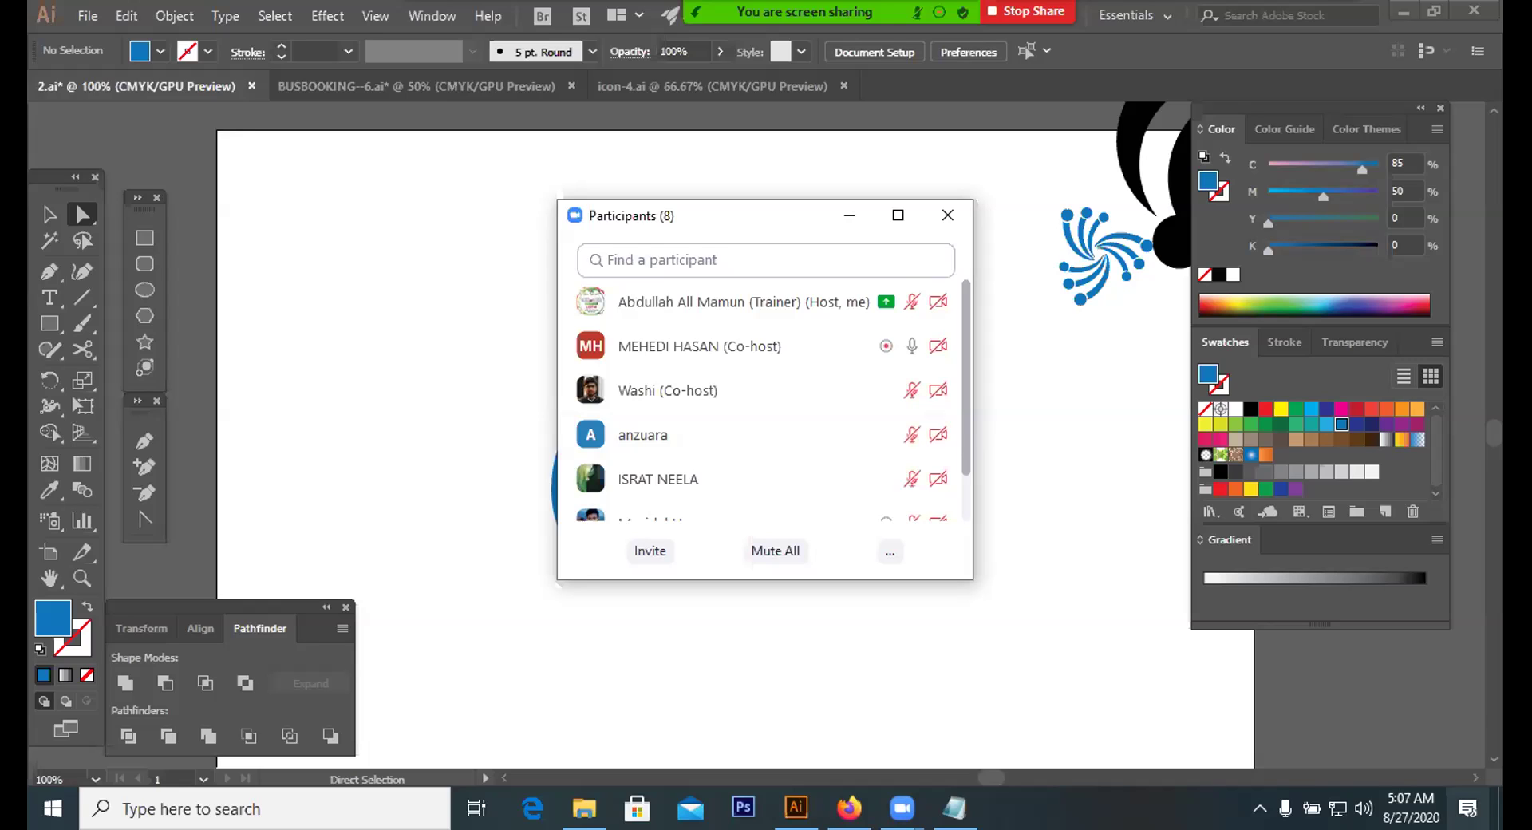
mouse_move(904, 310)
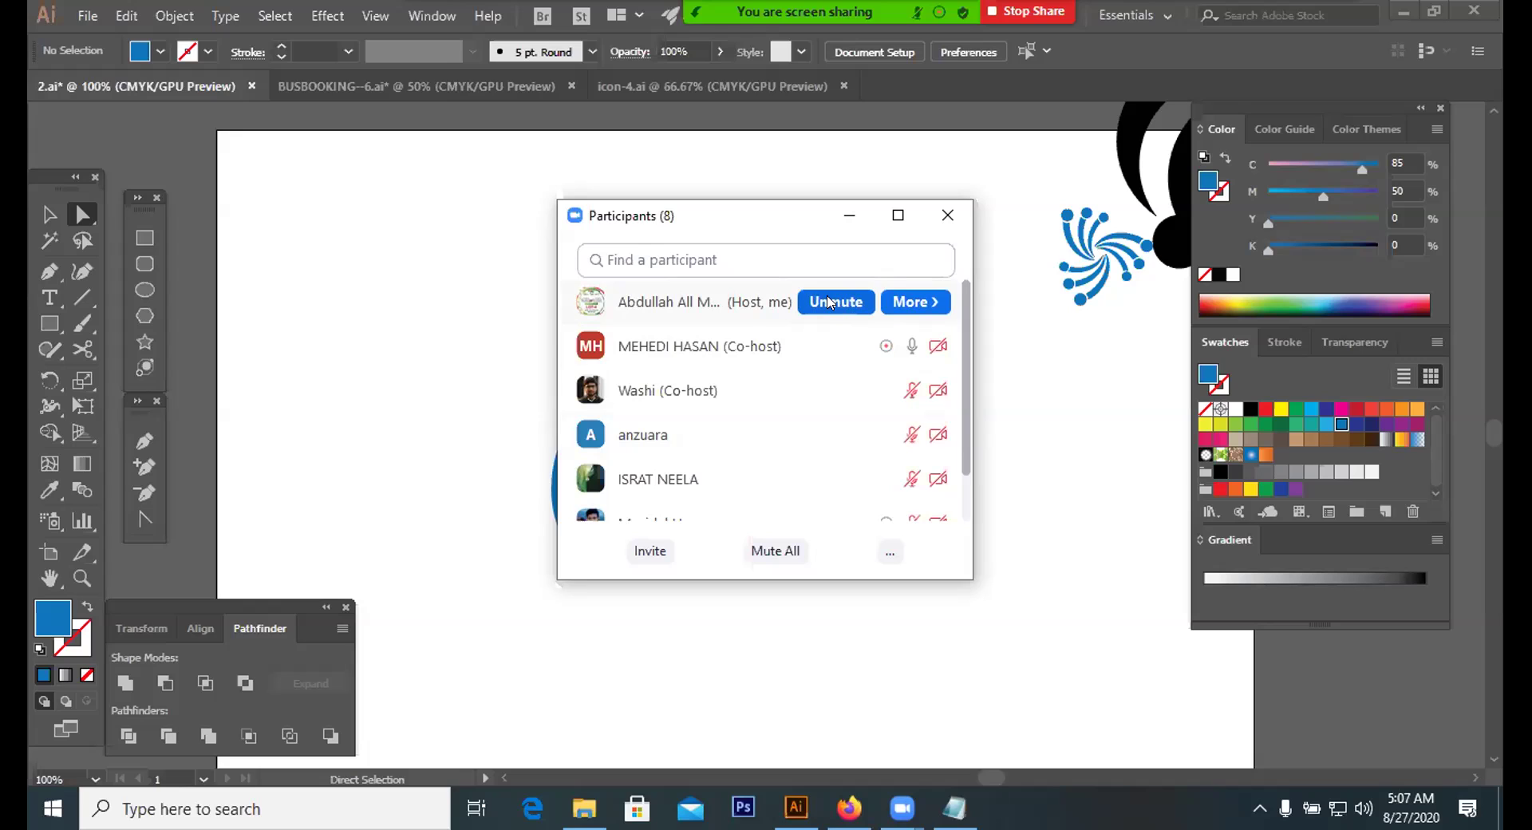
mouse_move(830, 369)
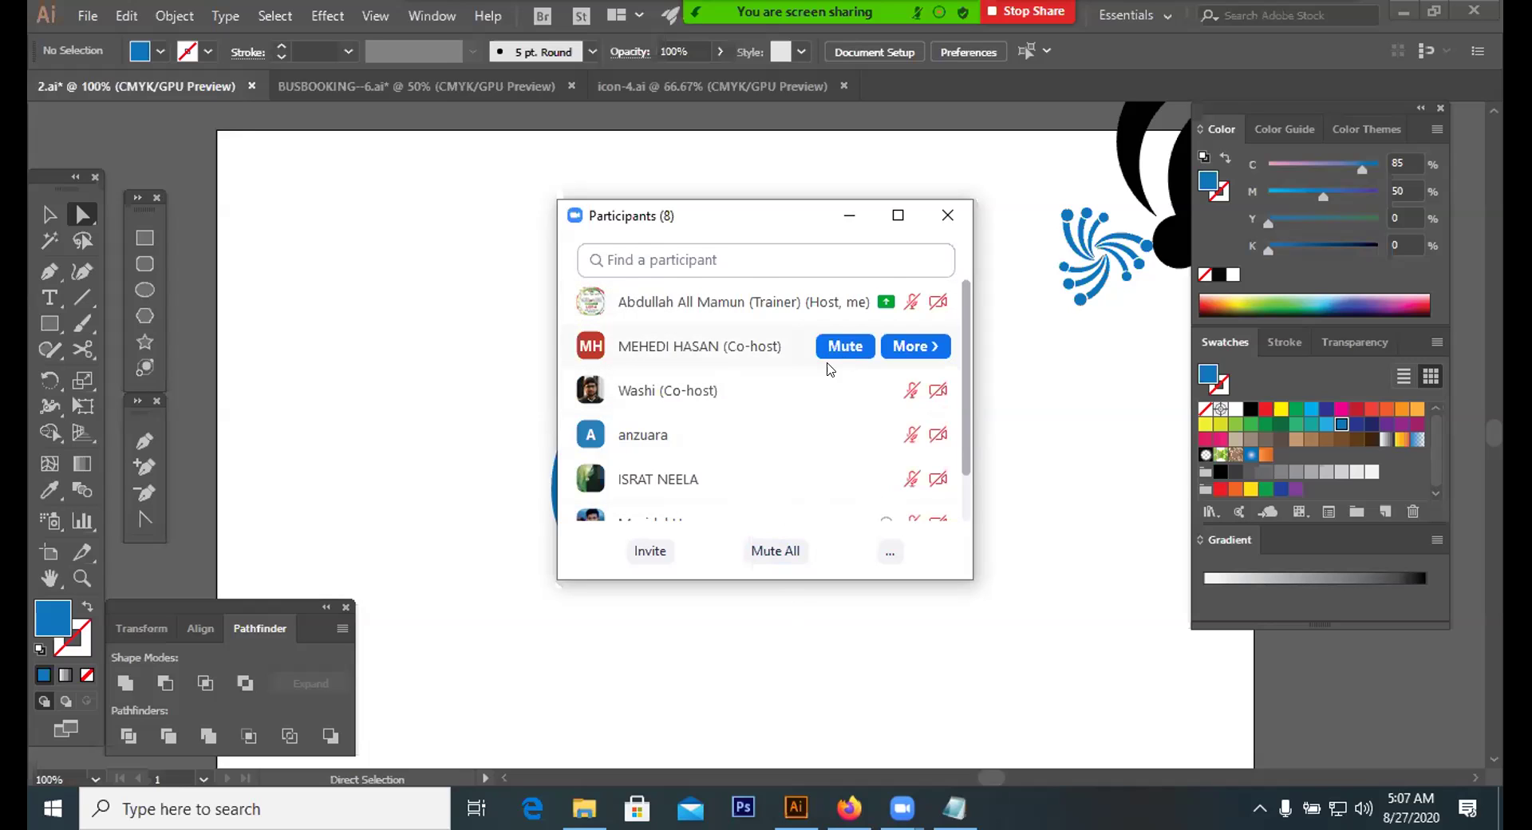
mouse_move(830, 307)
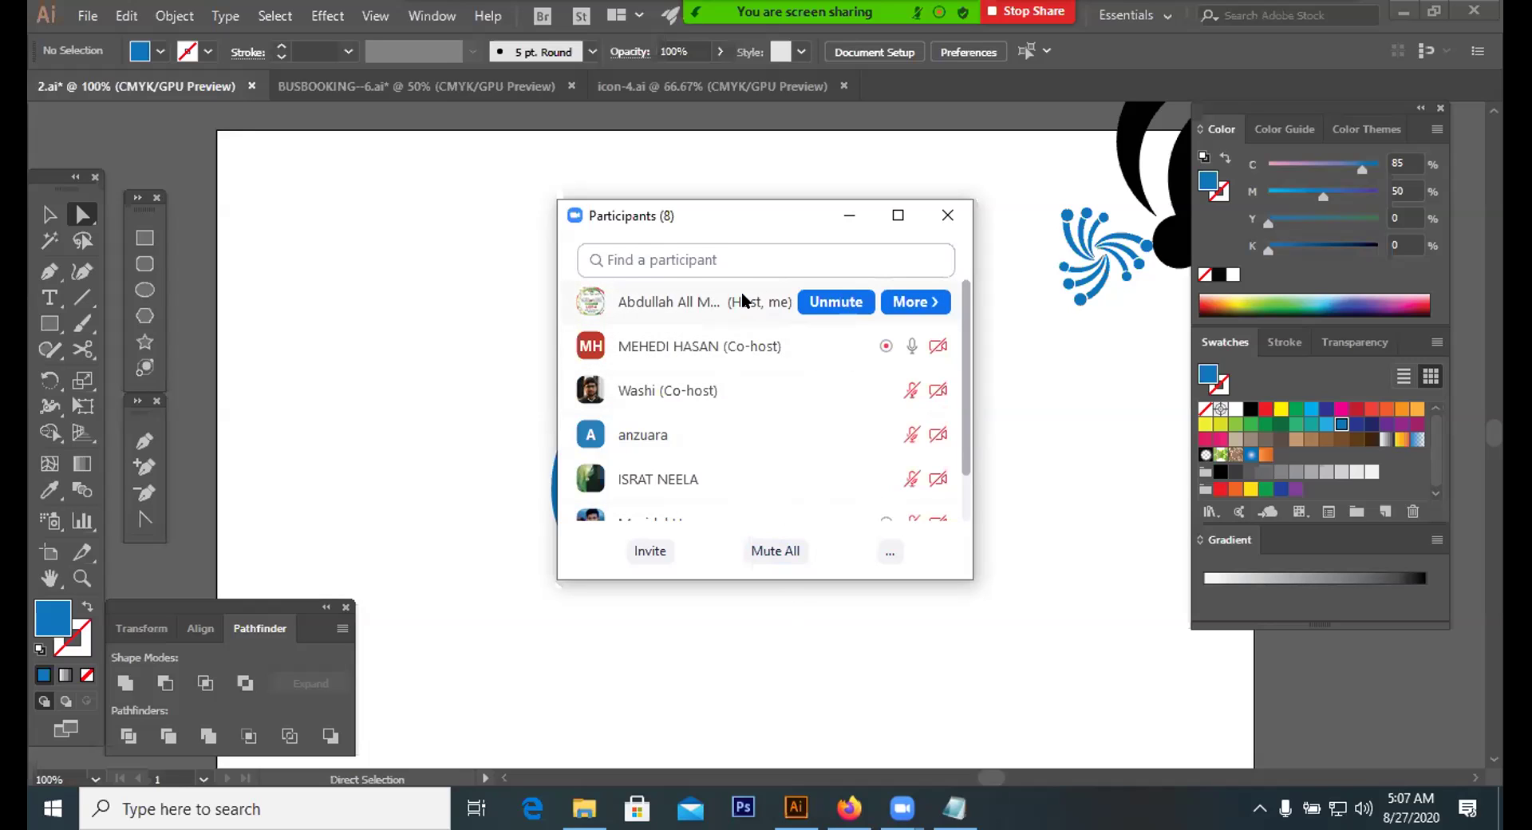
left_click(828, 307)
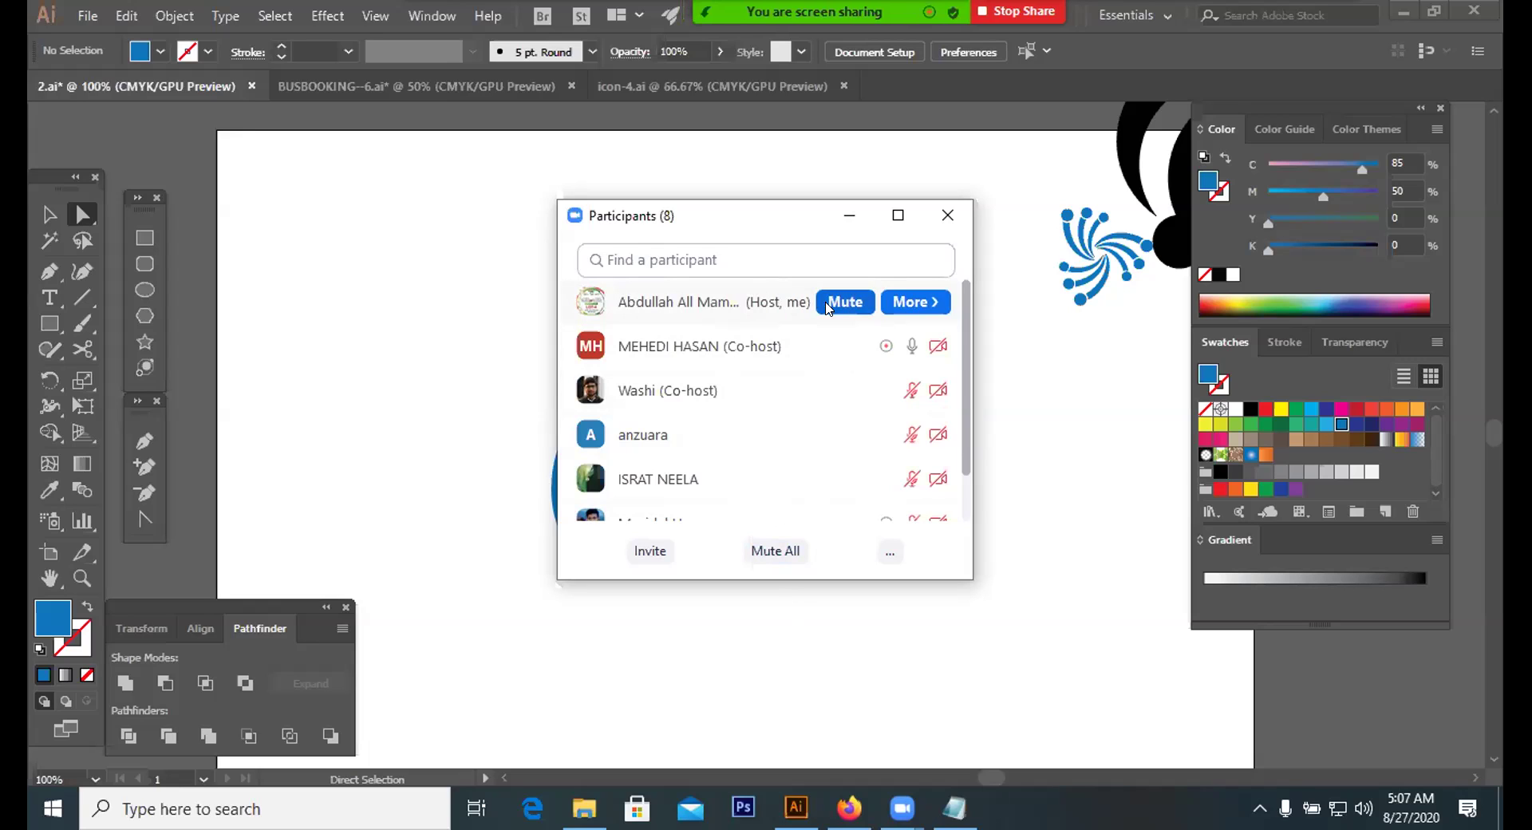
Minimize the Zoom participants list and return to the flame artwork
left_click(1020, 449)
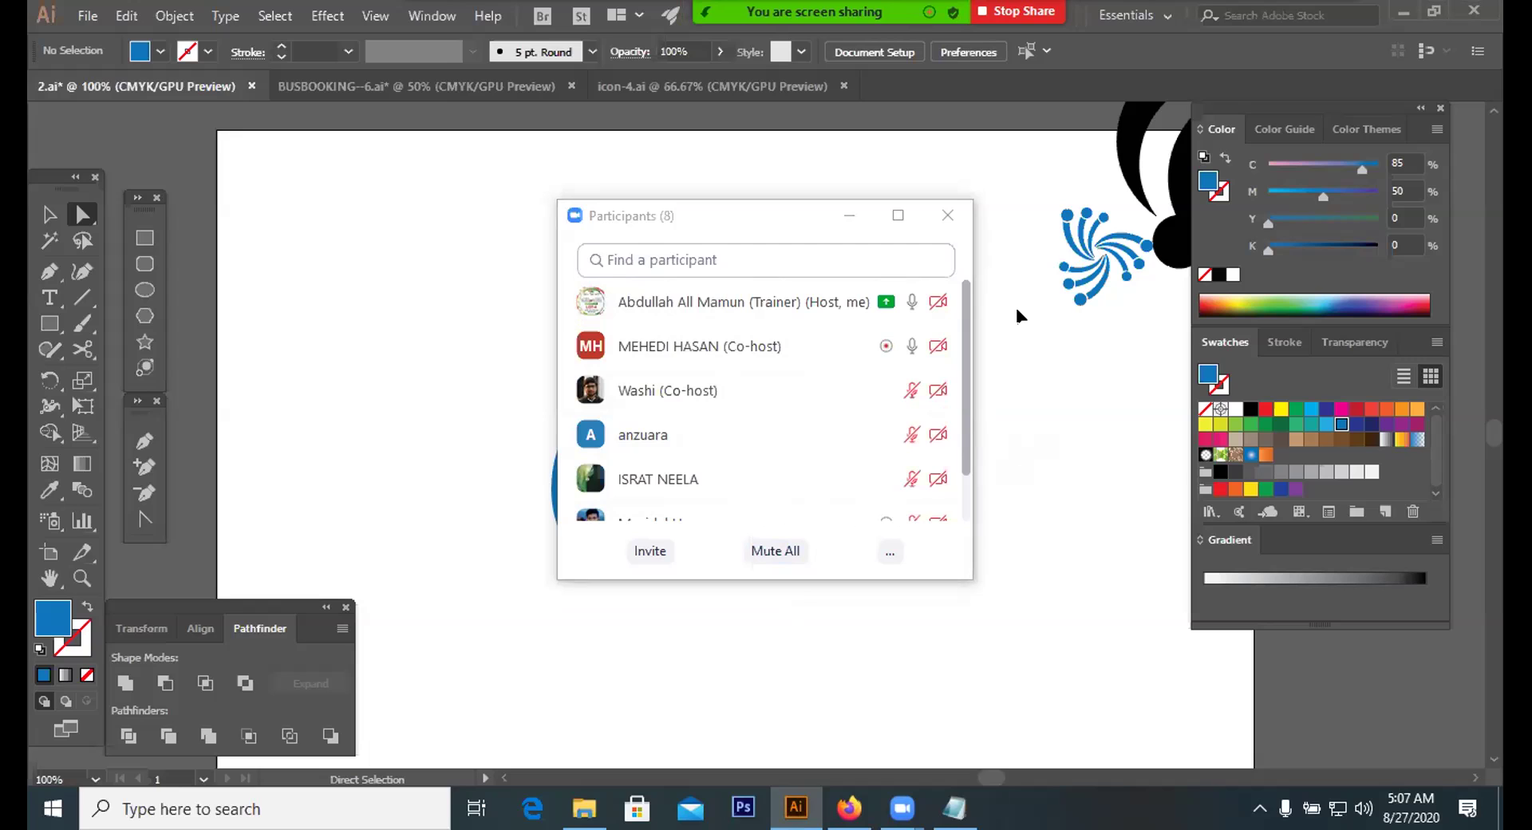
left_click(848, 214)
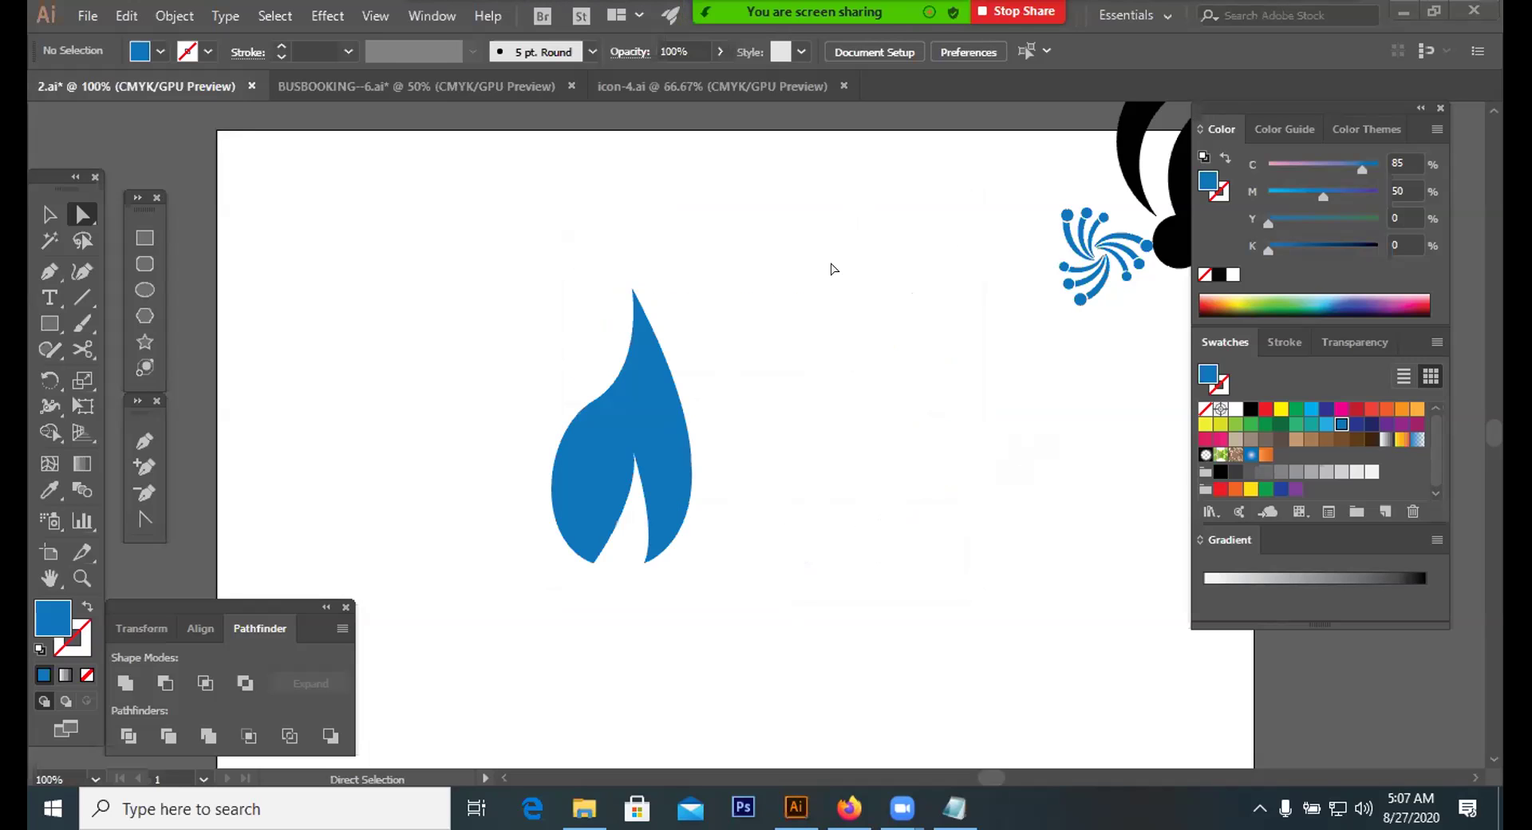
left_click(690, 463)
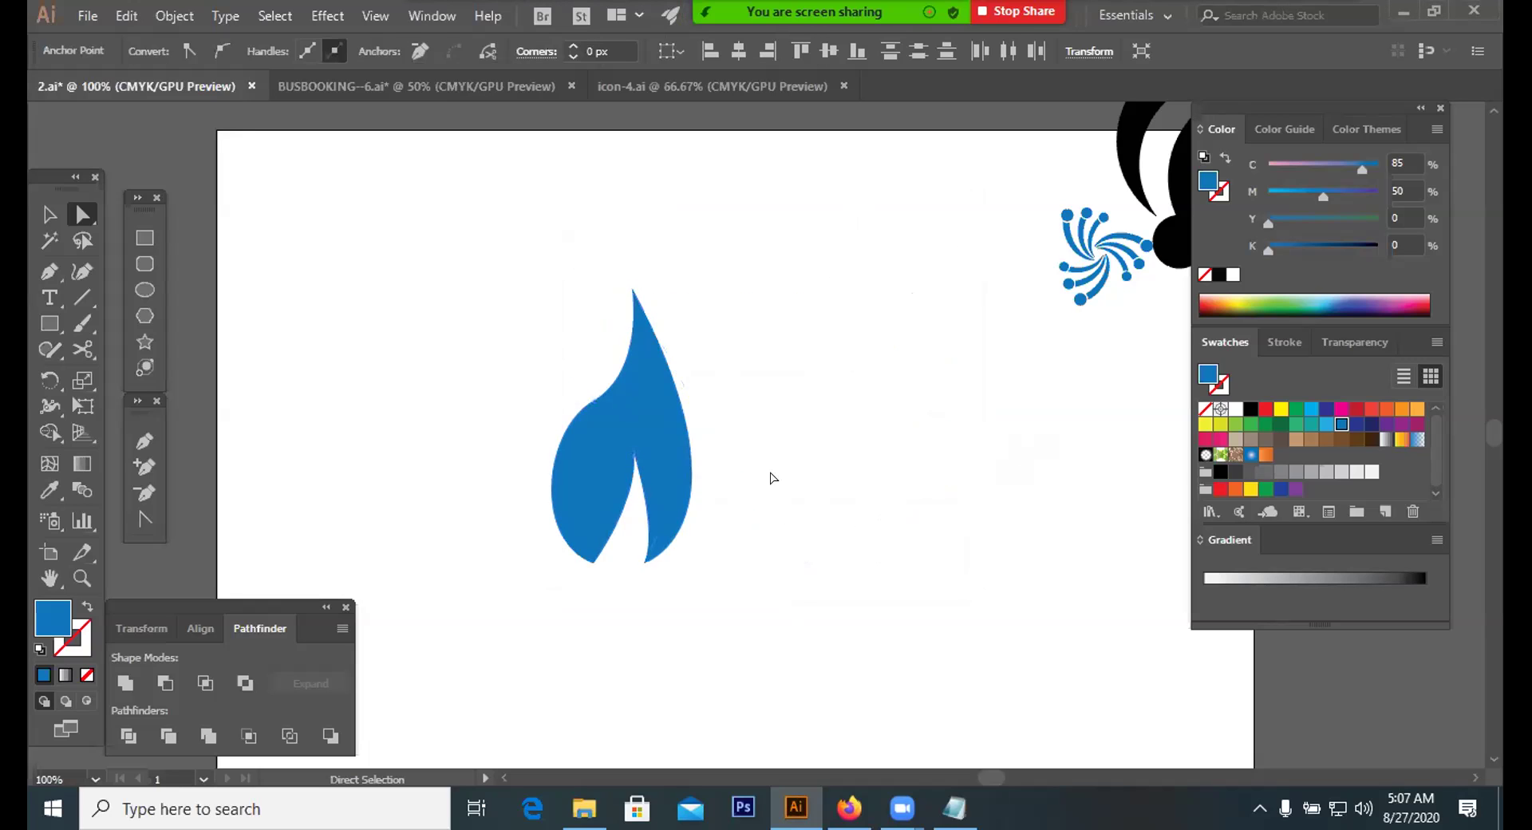
left_click(773, 478)
Smooth the flame's left shoulder with Direct Selection by raising its anchor and lengthening its lower handle
left_click_drag(539, 277, 764, 337)
left_click(594, 399)
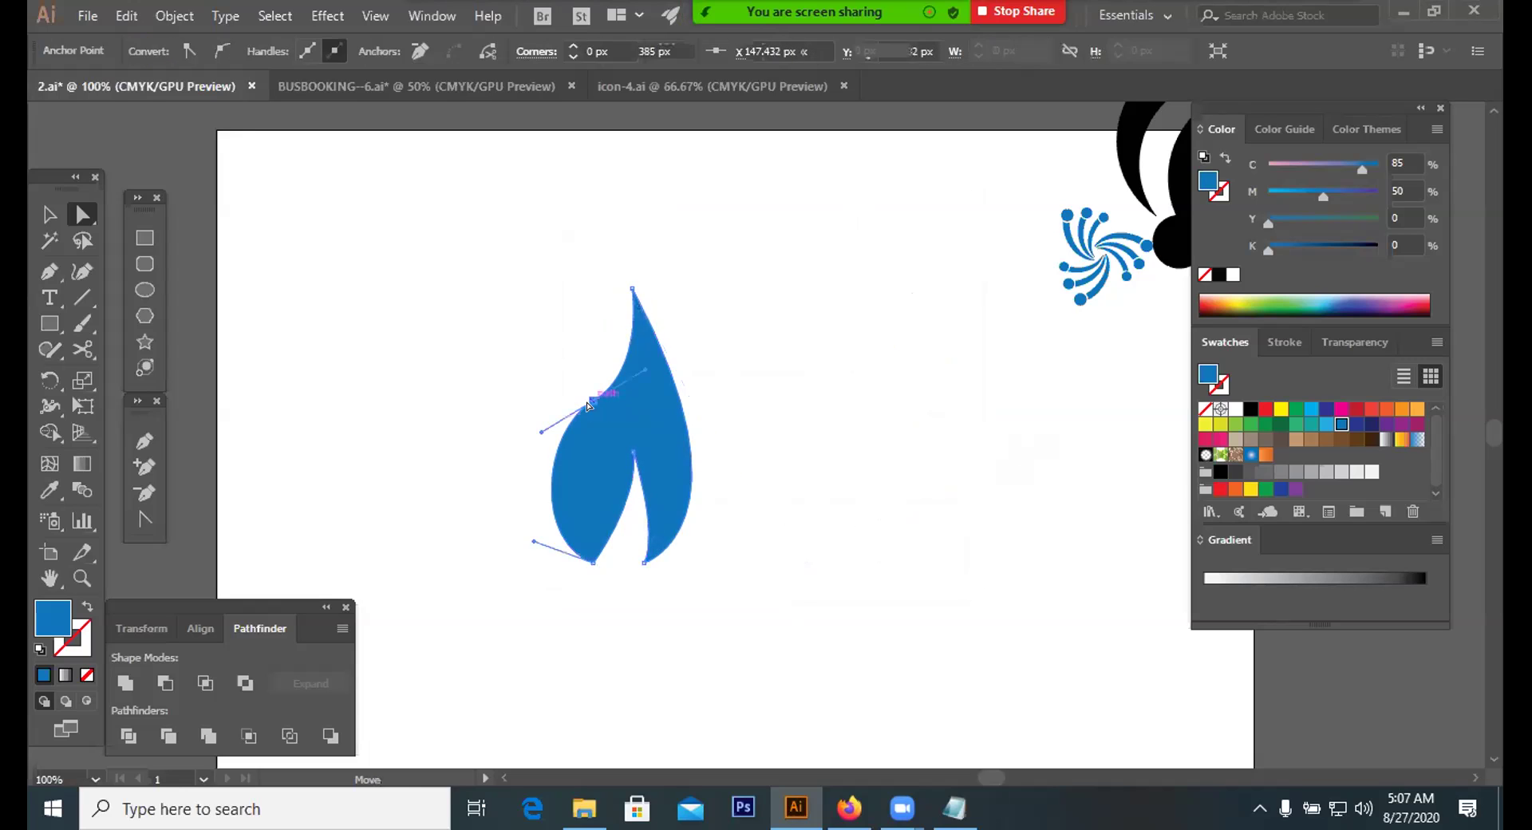
left_click_drag(541, 432, 543, 466)
left_click_drag(593, 400, 598, 373)
left_click(702, 371)
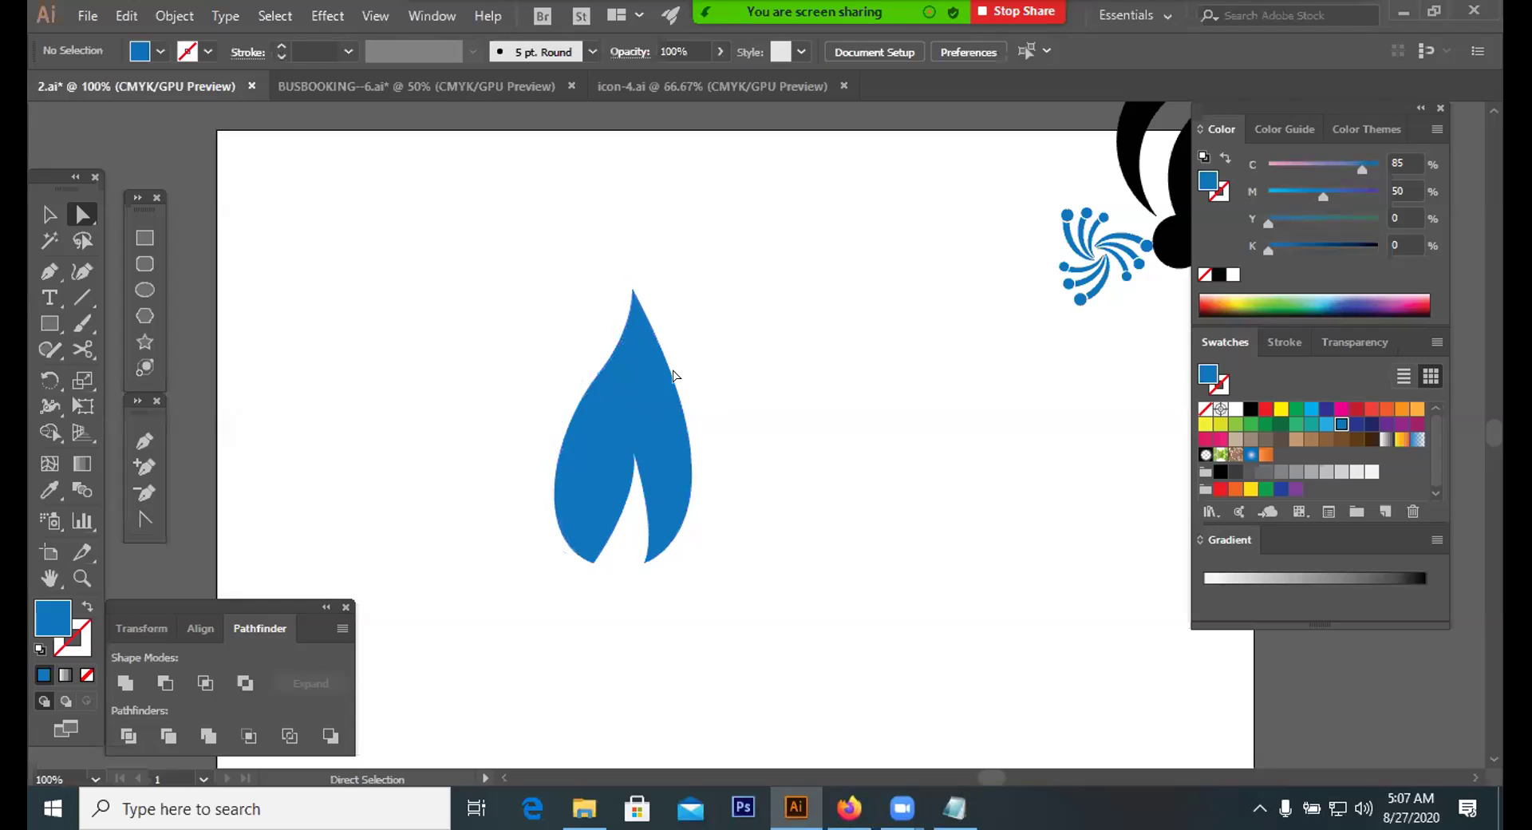
Refine the curves of the flame's left and right sides, bulging the left outward and pulling the right slightly inward
left_click(602, 411)
left_click_drag(548, 437, 530, 455)
left_click(787, 472)
left_click(642, 408)
left_click_drag(759, 412, 650, 461)
left_click(725, 515)
Shift the flame's right base tip down and inward and lower its left base tip slightly
left_click_drag(641, 560, 592, 575)
left_click(733, 588)
left_click(598, 580)
left_click(687, 602)
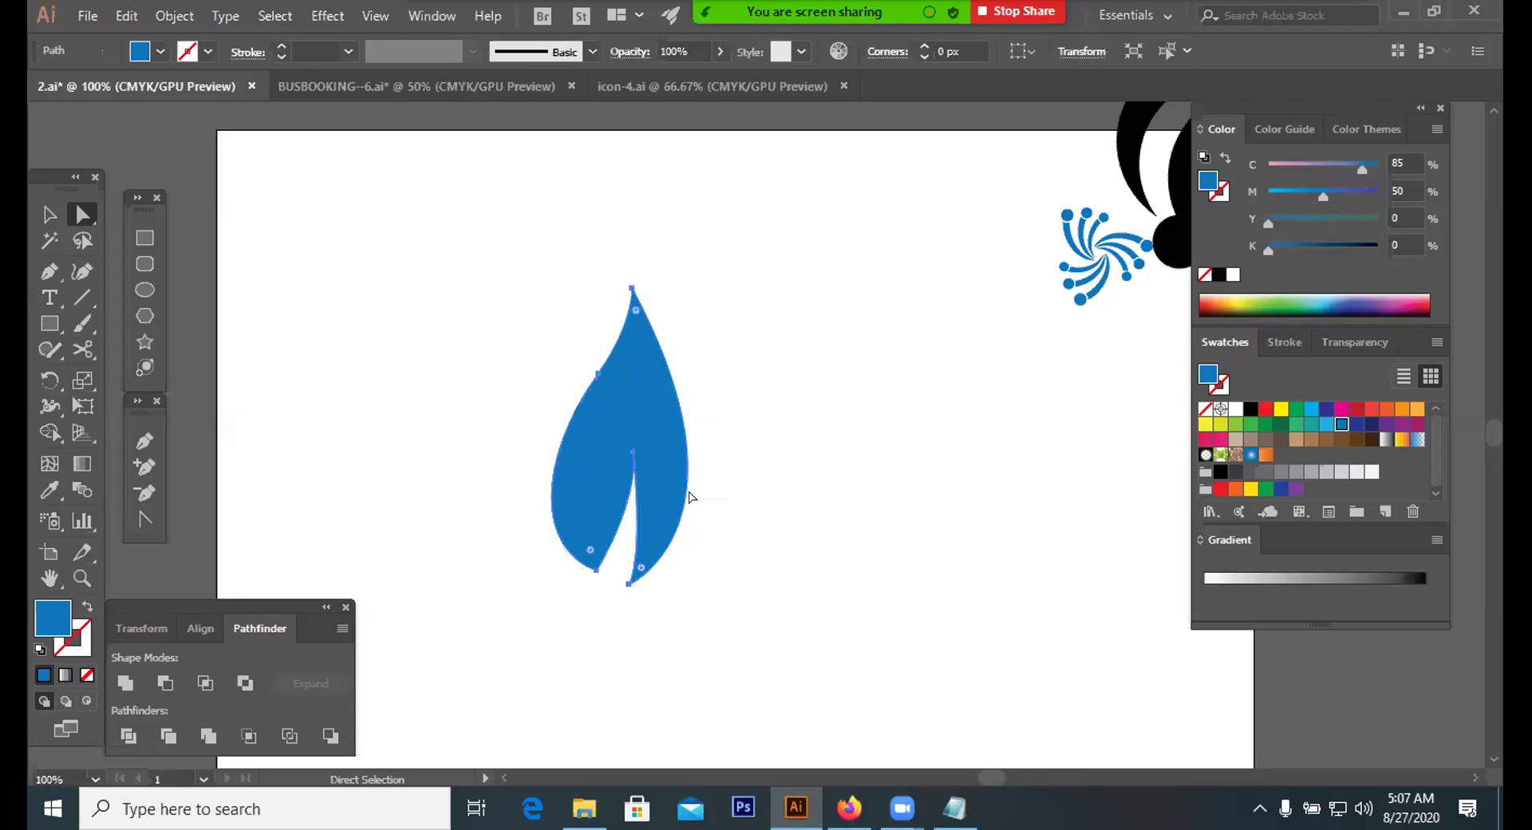
Adjust the handles along the notch's right edge to bow that edge slightly outward
left_click(637, 495)
left_click_drag(642, 495, 650, 500)
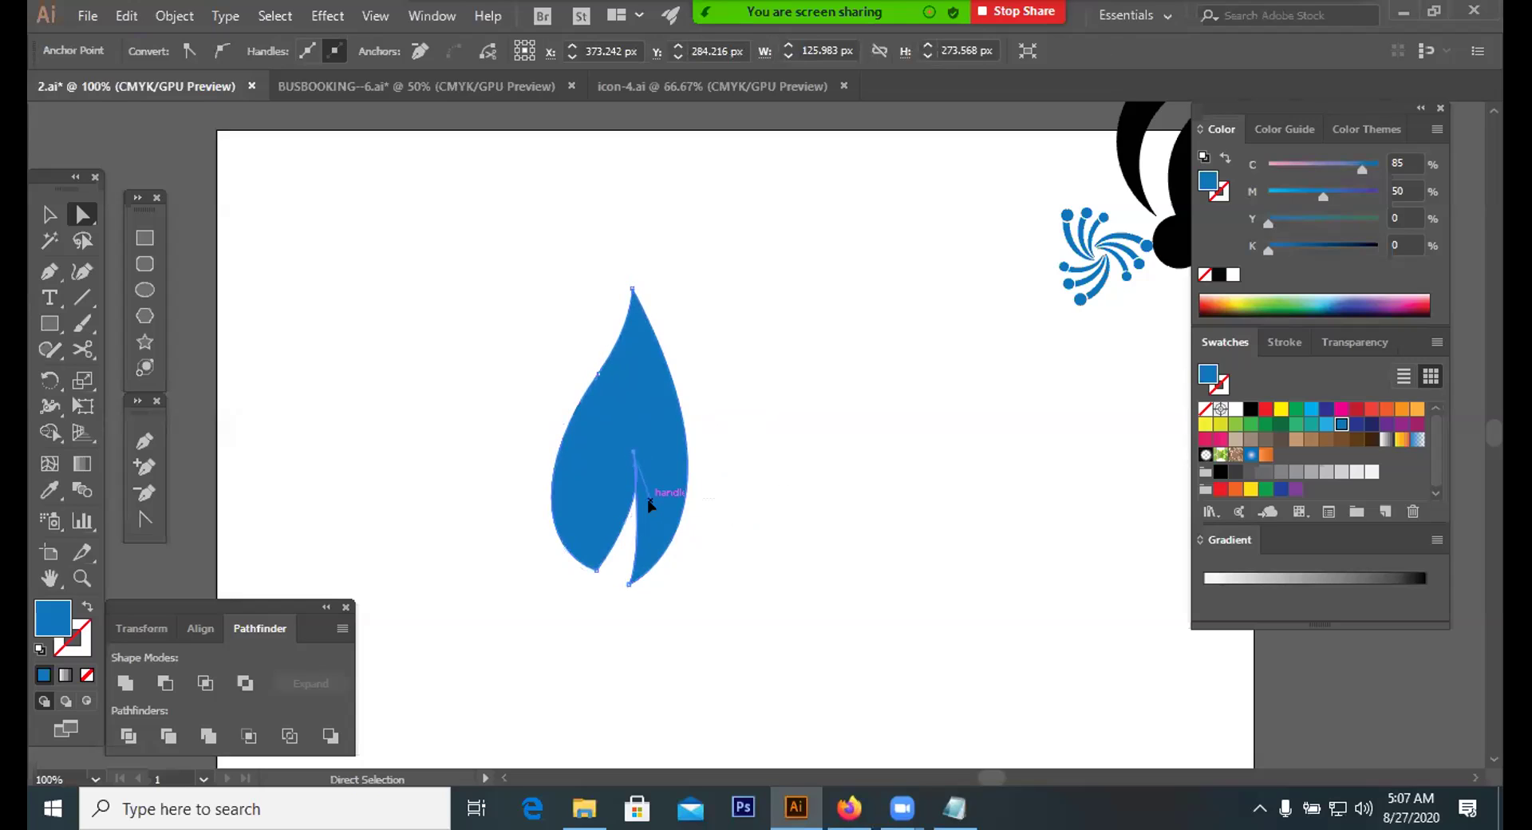
left_click(728, 565)
left_click(653, 457)
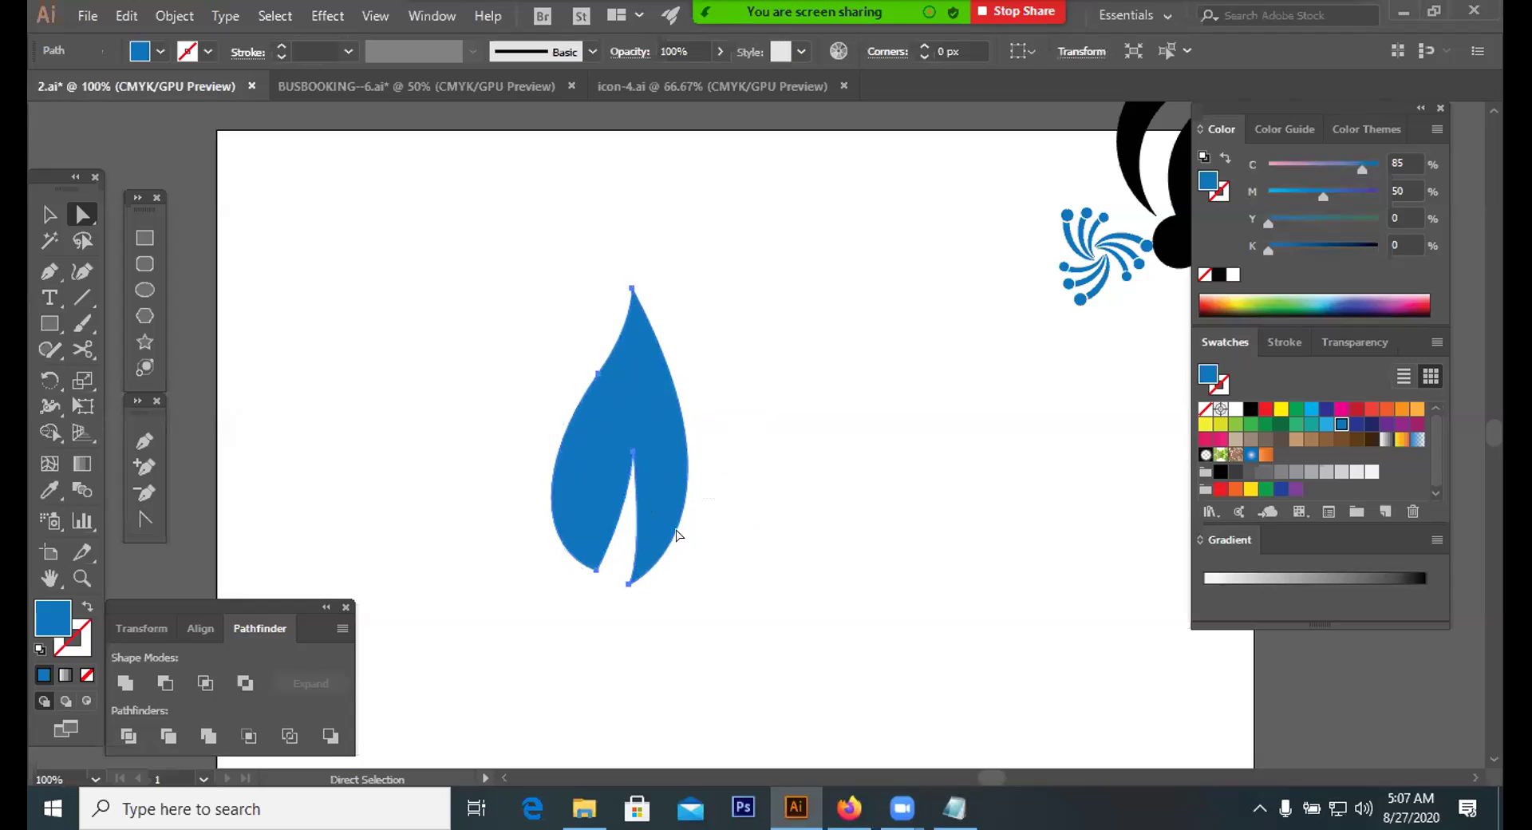
left_click(638, 509)
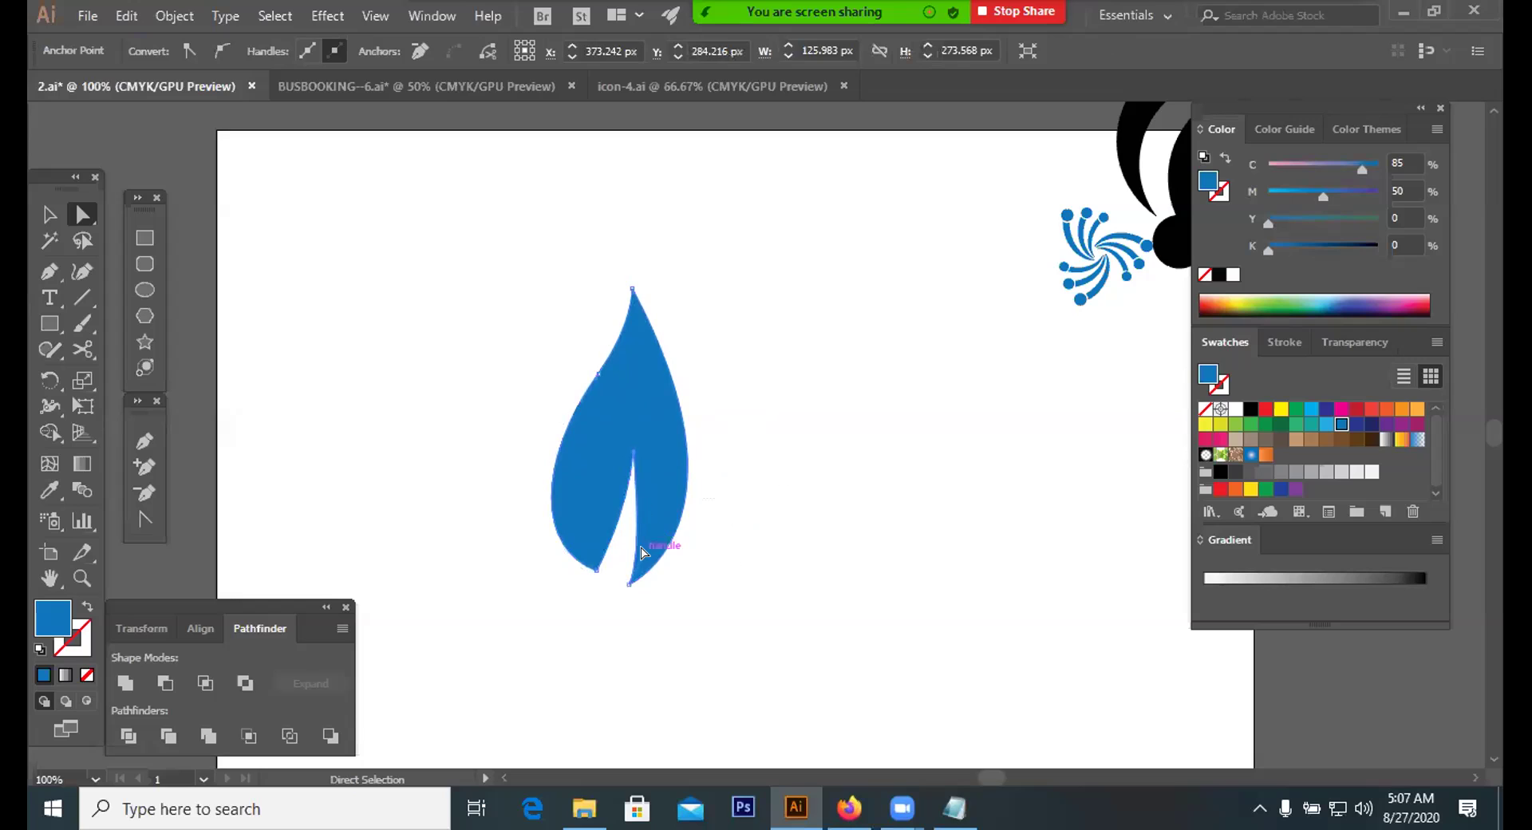
left_click(756, 556)
left_click_drag(605, 409, 890, 421)
left_click(396, 415)
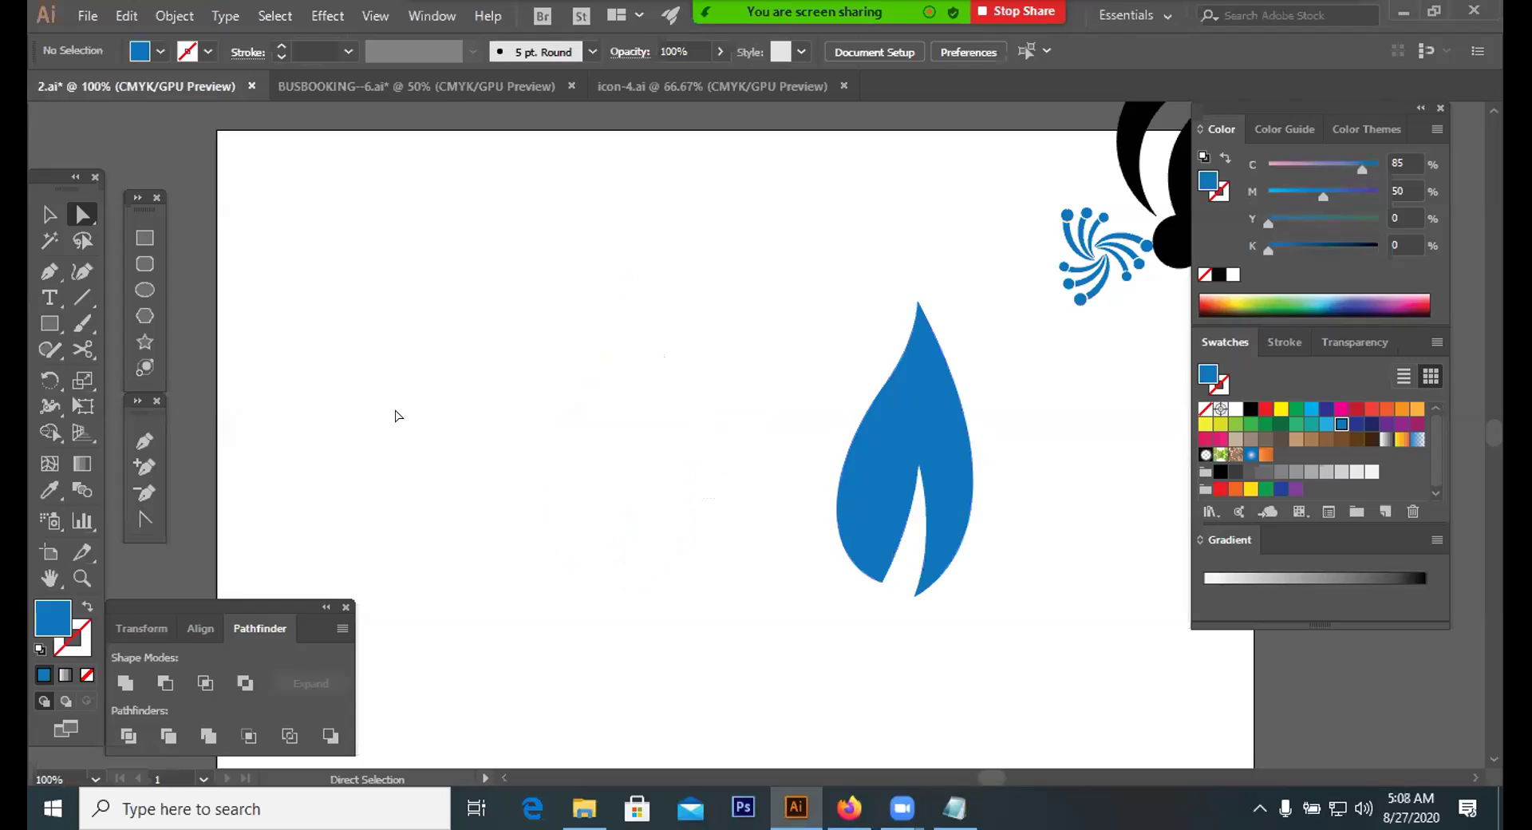
left_click(142, 442)
left_click_drag(563, 596, 495, 542)
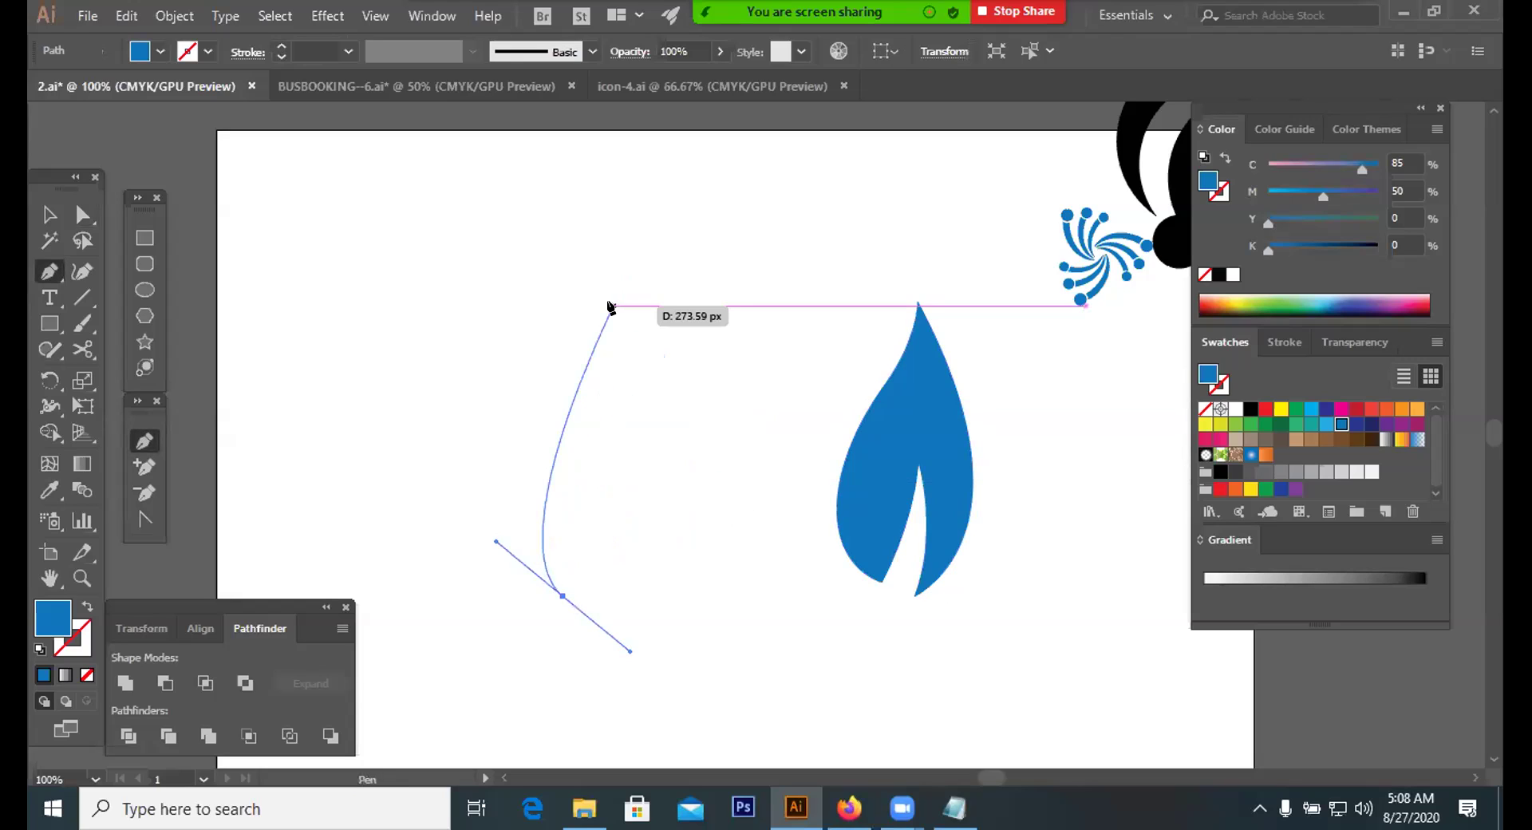
left_click_drag(613, 306, 573, 190)
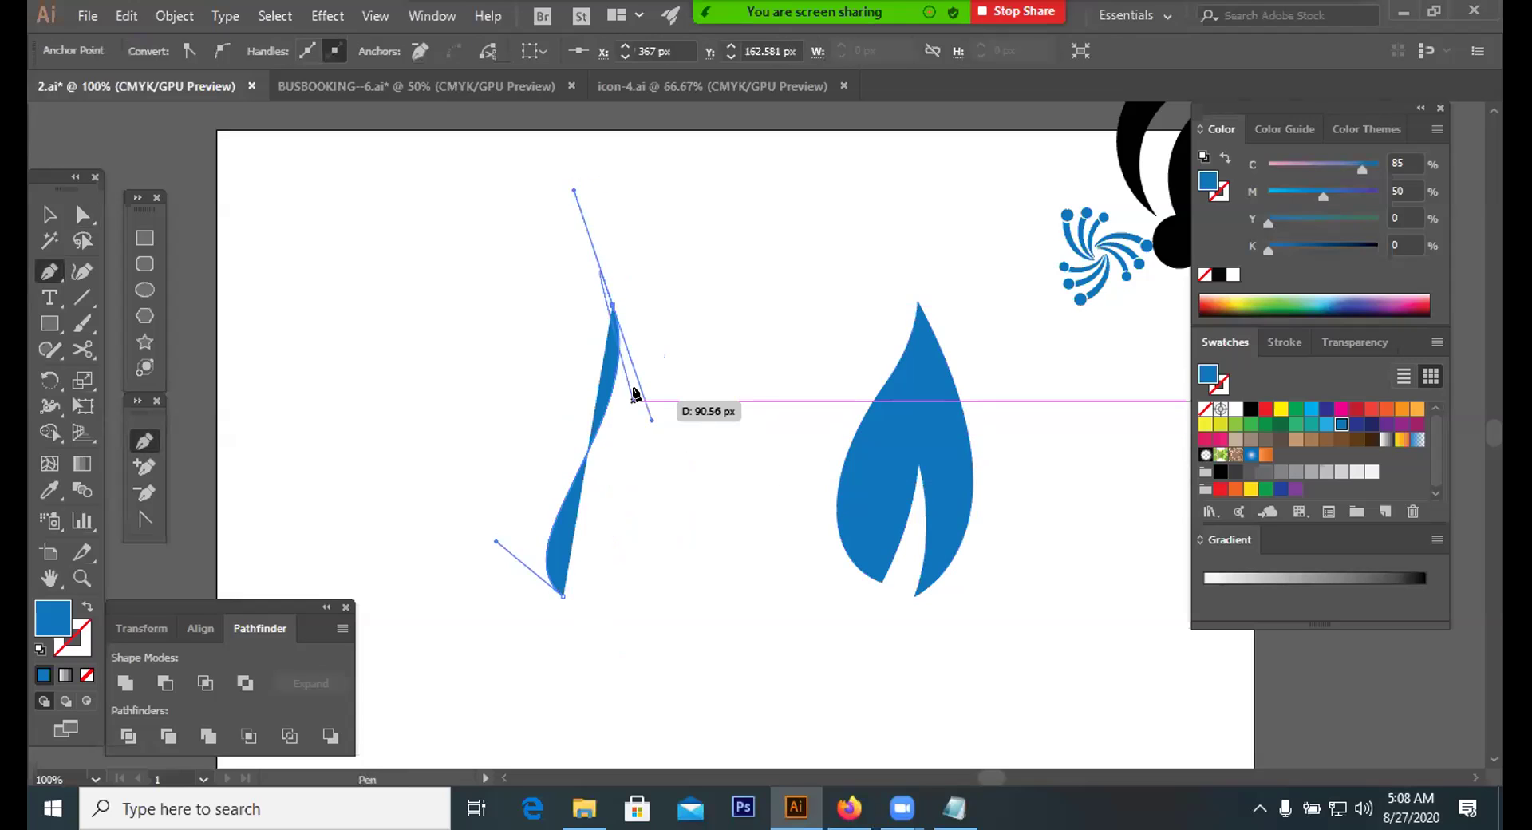
key("ctrl+z")
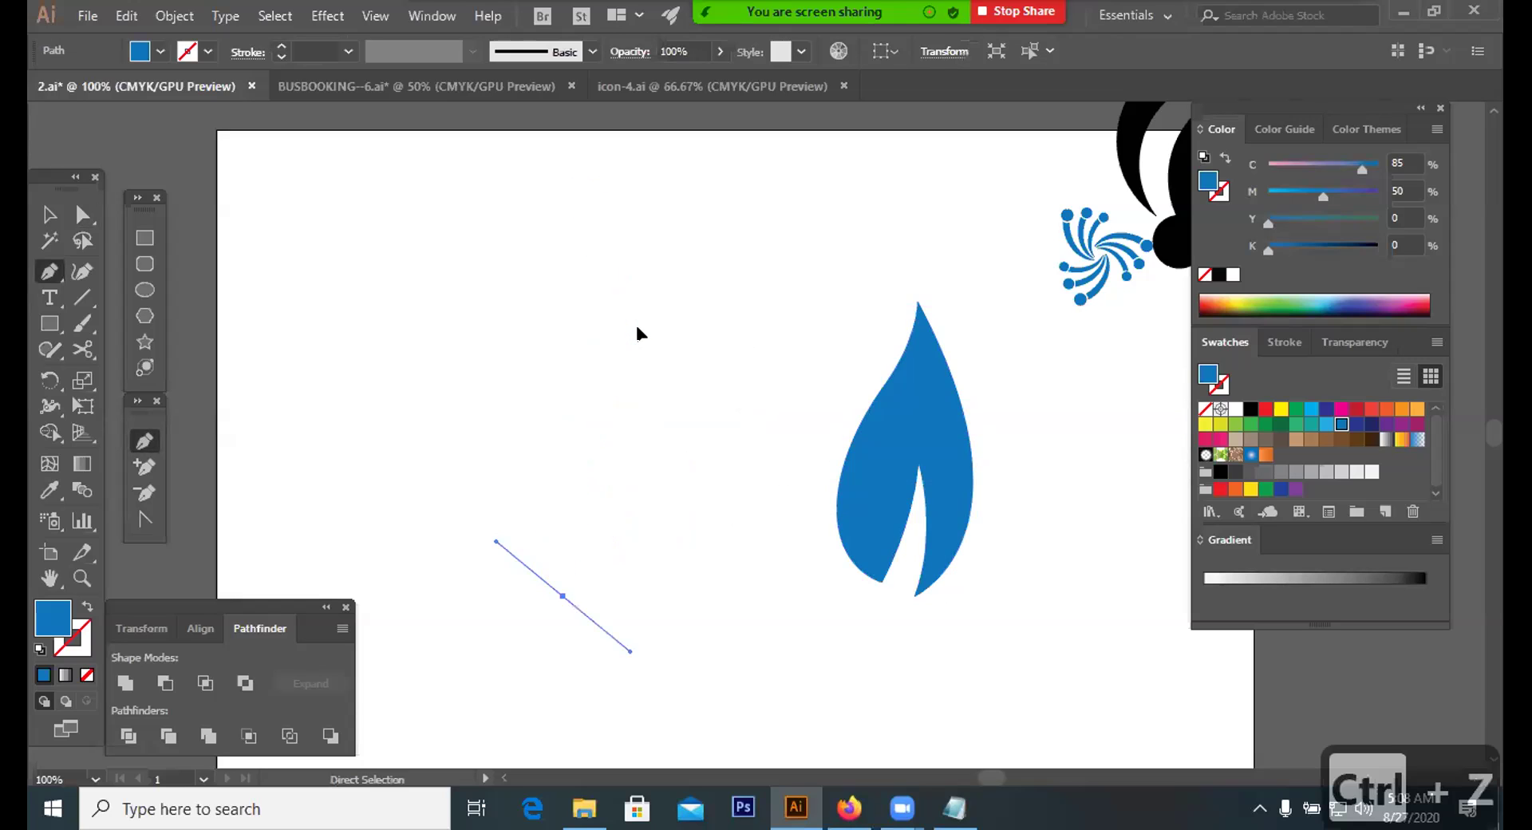
key("ctrl+z")
key("ctrl+z")
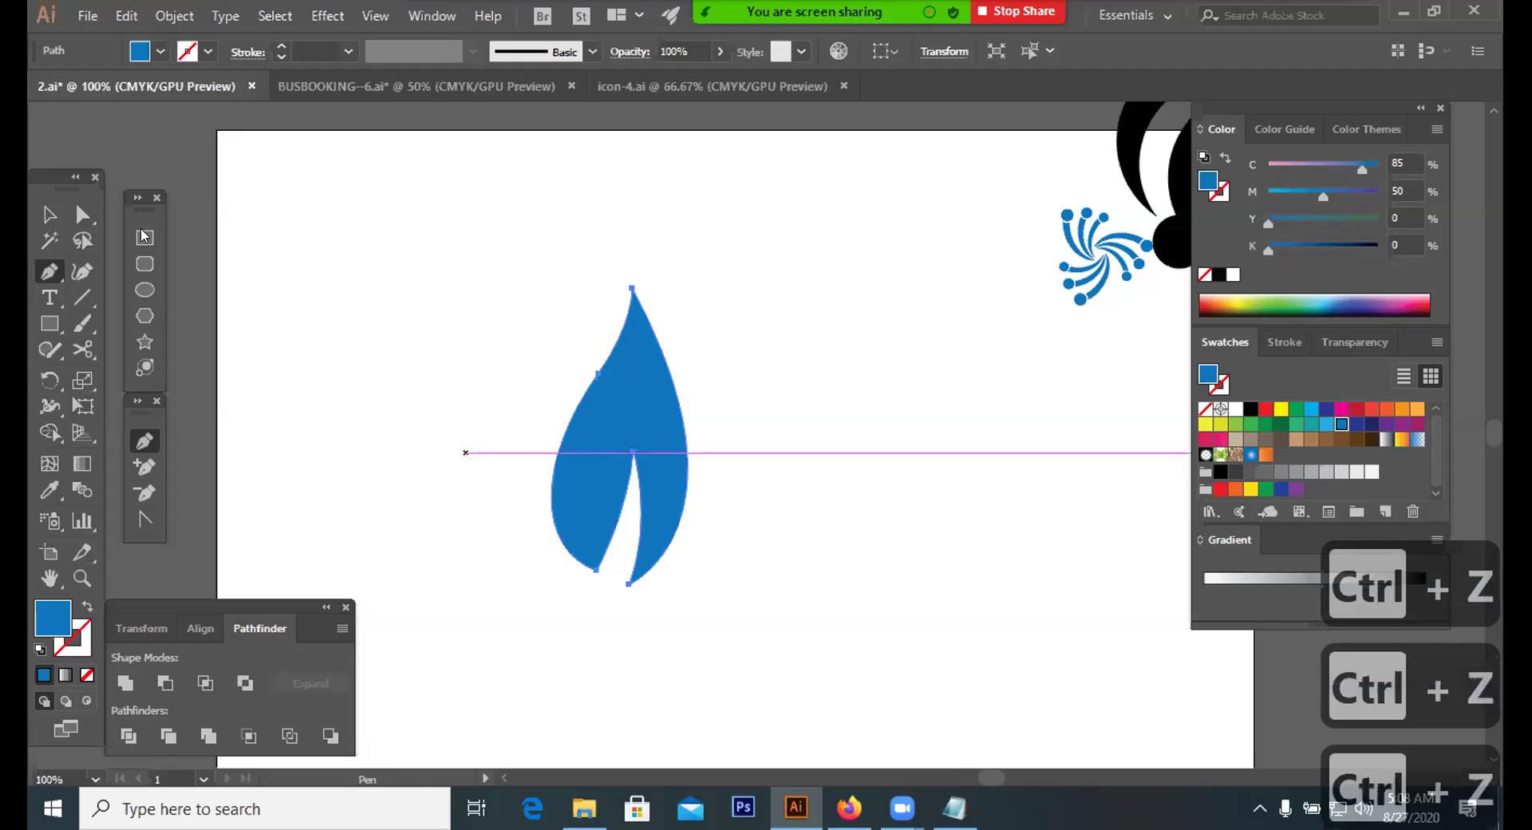
Move the flame right and down to clear drawing space beside it, and activate the Pen tool
key("v")
left_click_drag(553, 440, 796, 525)
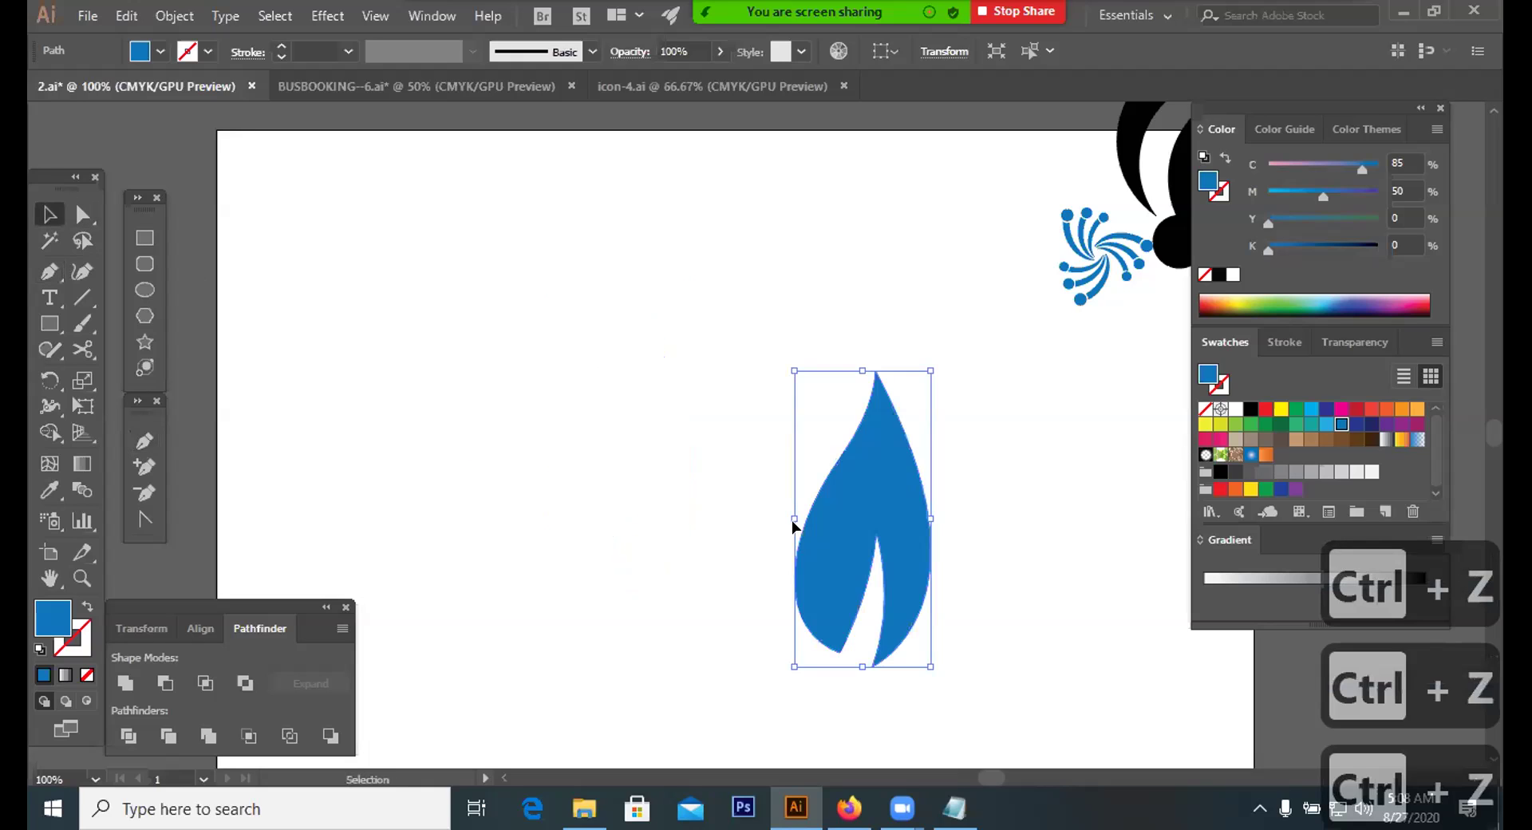
left_click(145, 441)
left_click_drag(563, 569, 494, 488)
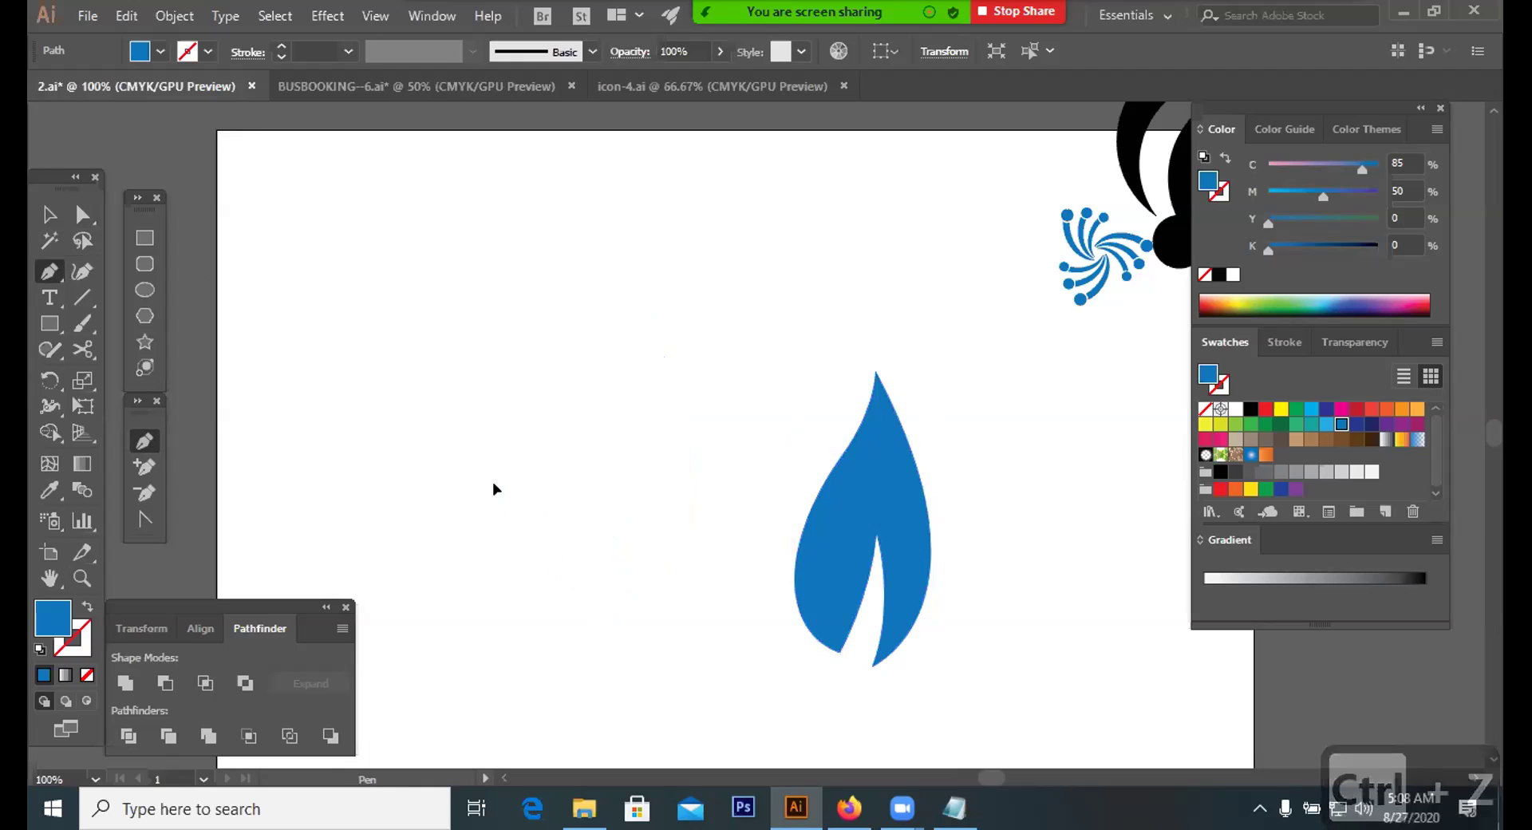
key("ctrl+z")
left_click_drag(591, 552, 469, 482)
key("ctrl+z")
Draw a second, larger flame outline from its left base tip up to a sharp peak and down the right side to the base
left_click(569, 579)
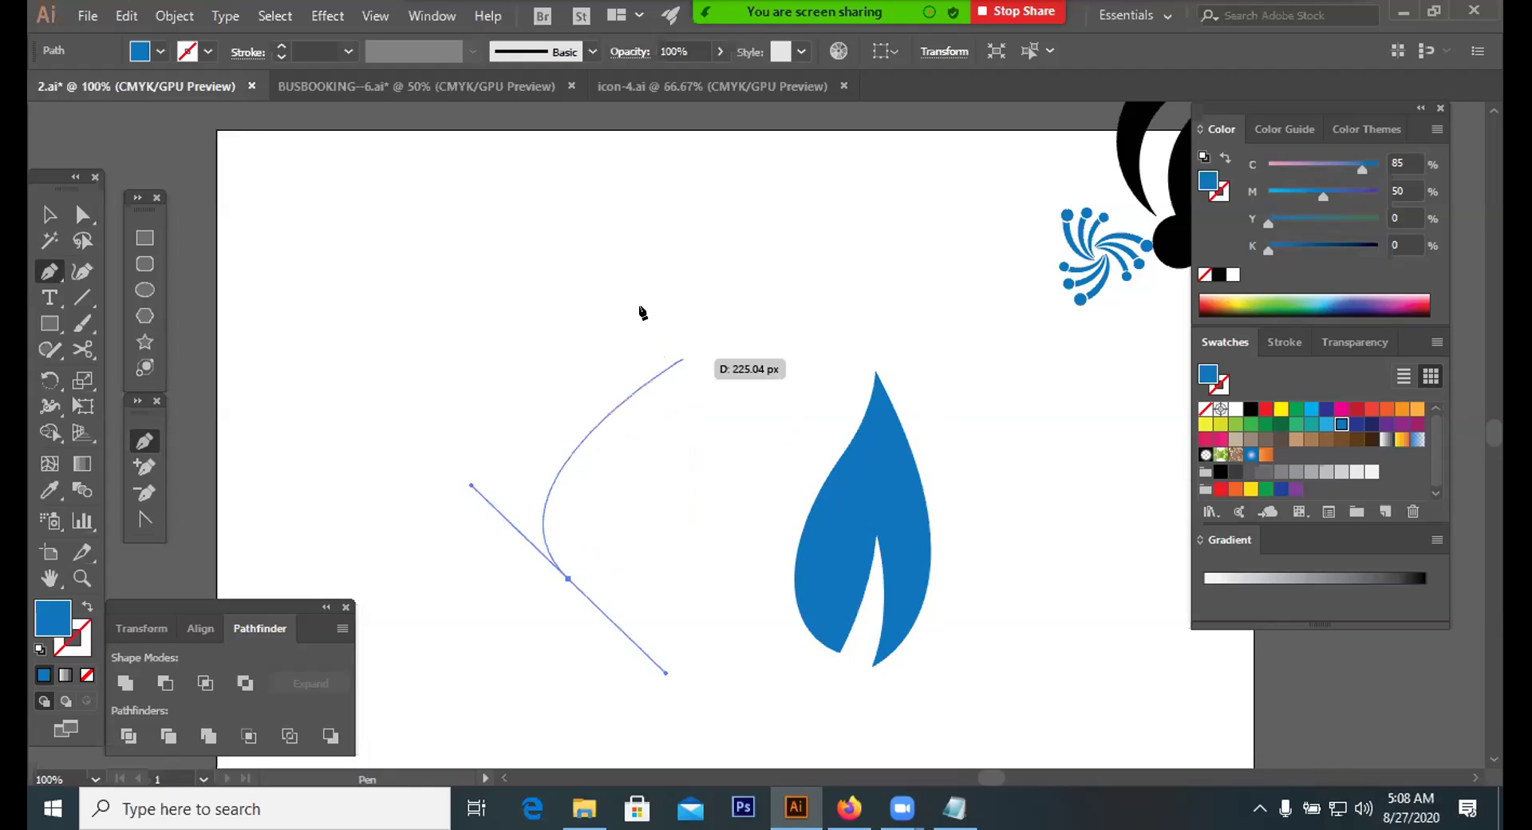
left_click_drag(623, 273, 597, 182)
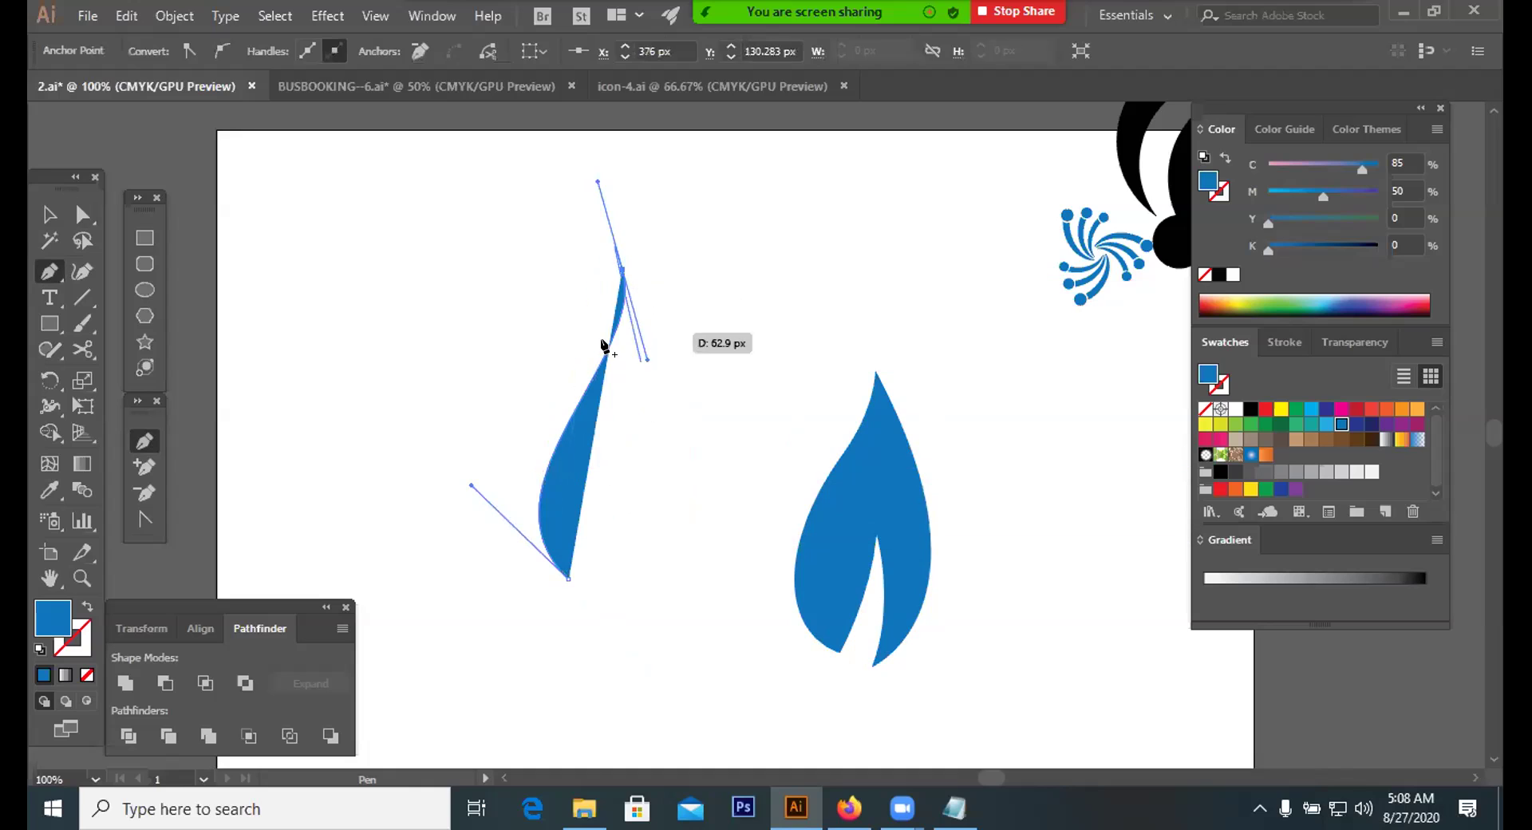
left_click(623, 271)
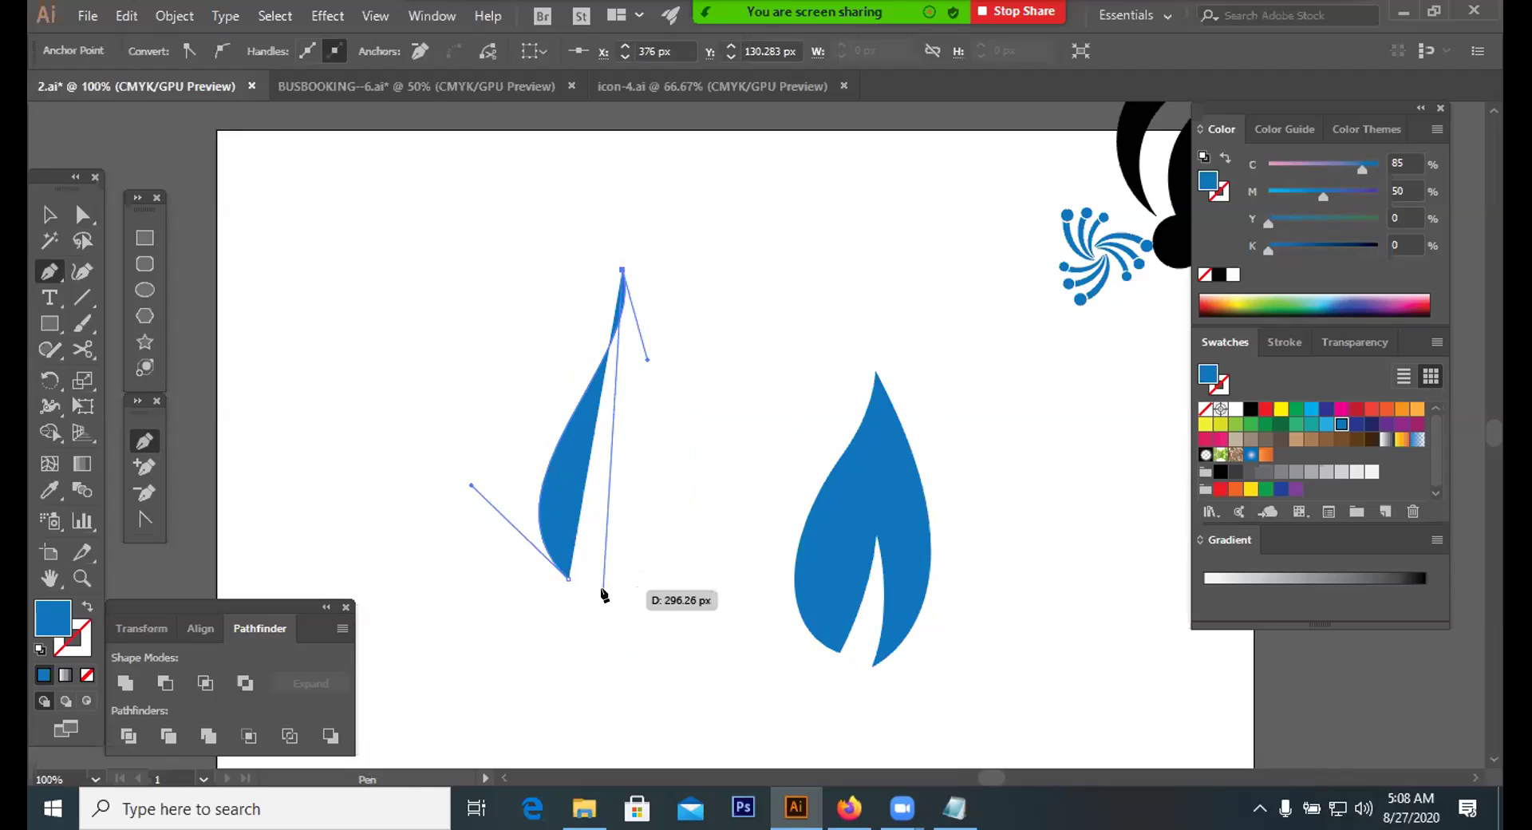
left_click_drag(504, 632, 383, 609)
left_click(603, 590)
Draw a narrow slanted notch rising from the second flame's base toward its middle, undoing misplaced segments
left_click_drag(634, 431, 638, 373)
left_click(651, 426)
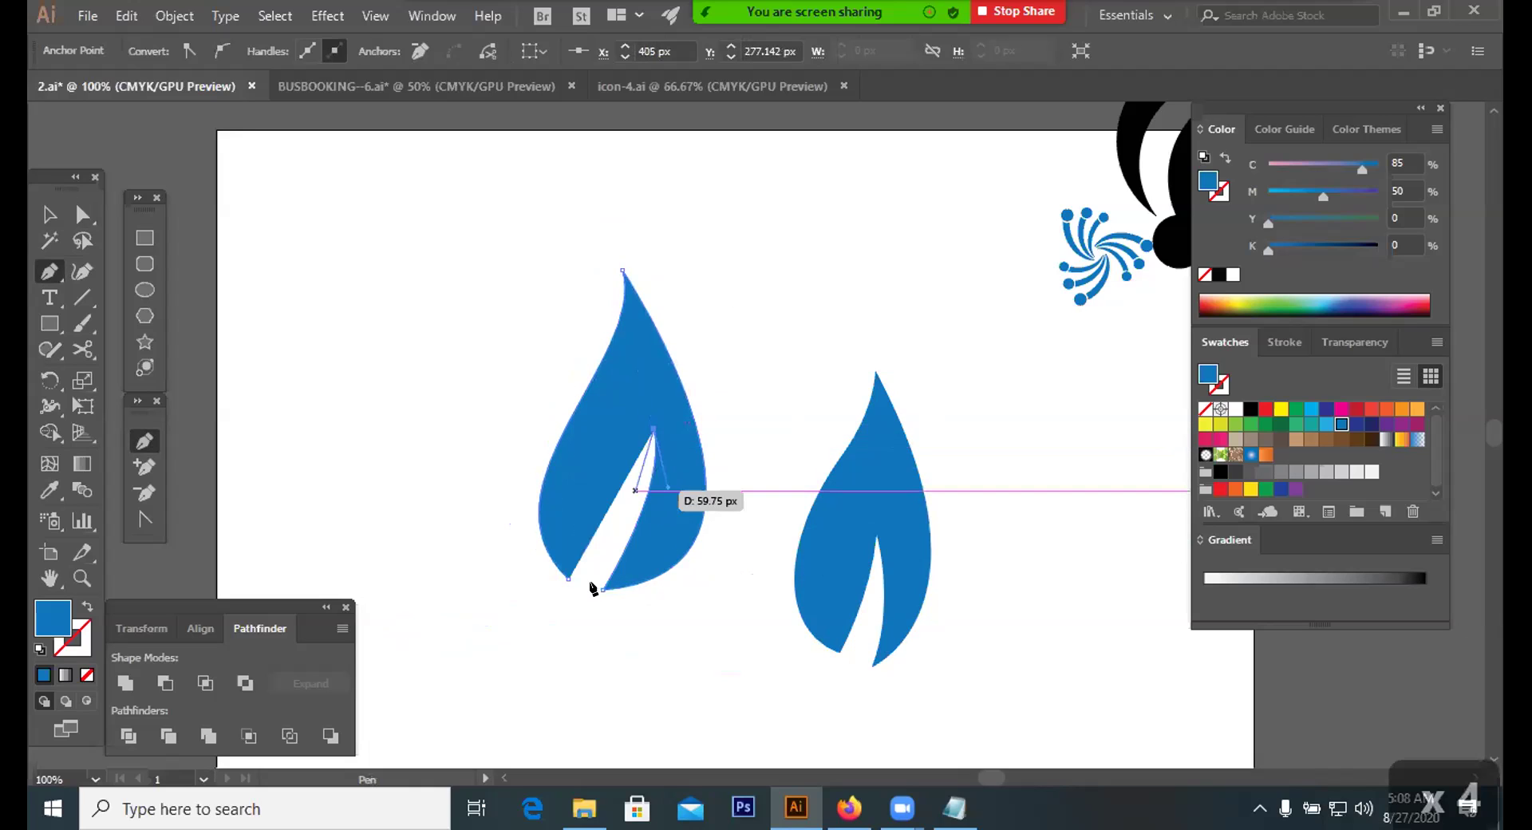
left_click(569, 581)
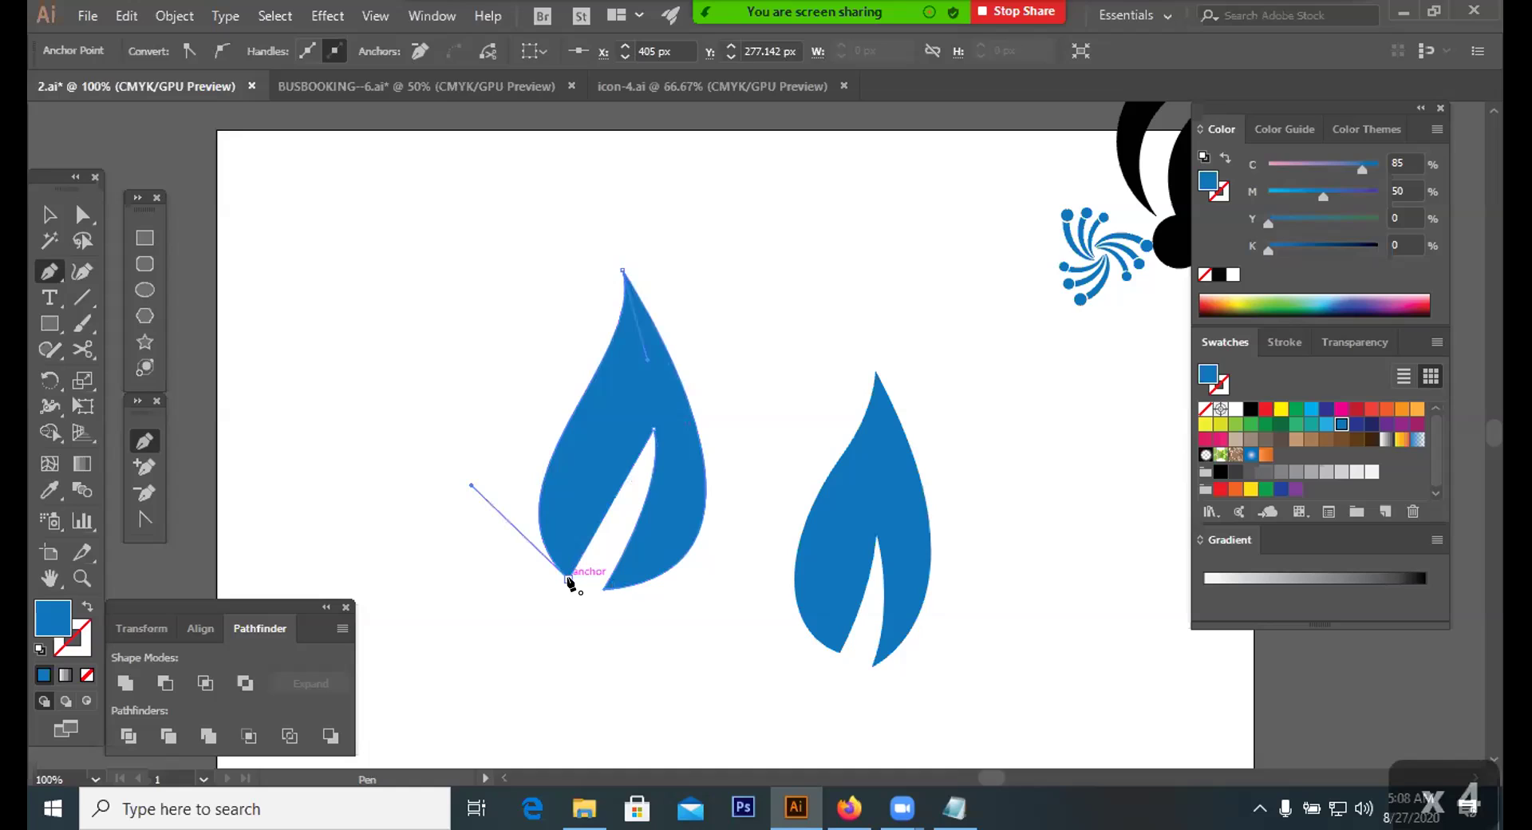
key("ctrl+z")
key("ctrl+z")
key("ctrl+z")
key("ctrl+z")
key("ctrl+z")
Close the second flame's path and clean up the notch's end at the left base tip
mouse_move(577, 590)
left_mouse_down()
mouse_move(533, 637)
mouse_move(602, 602)
left_mouse_up()
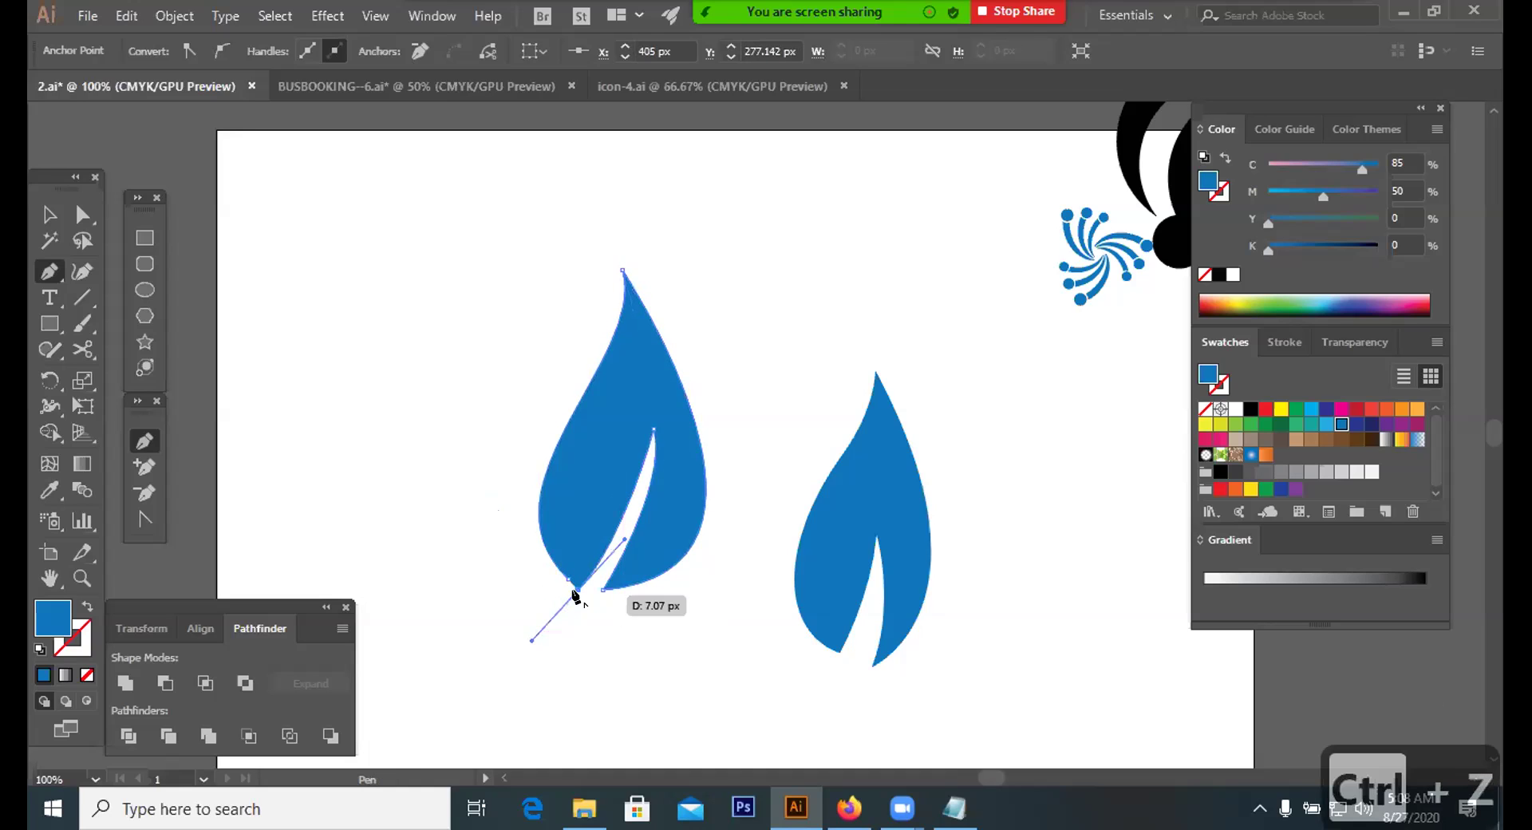
left_click(83, 214)
left_click(319, 414)
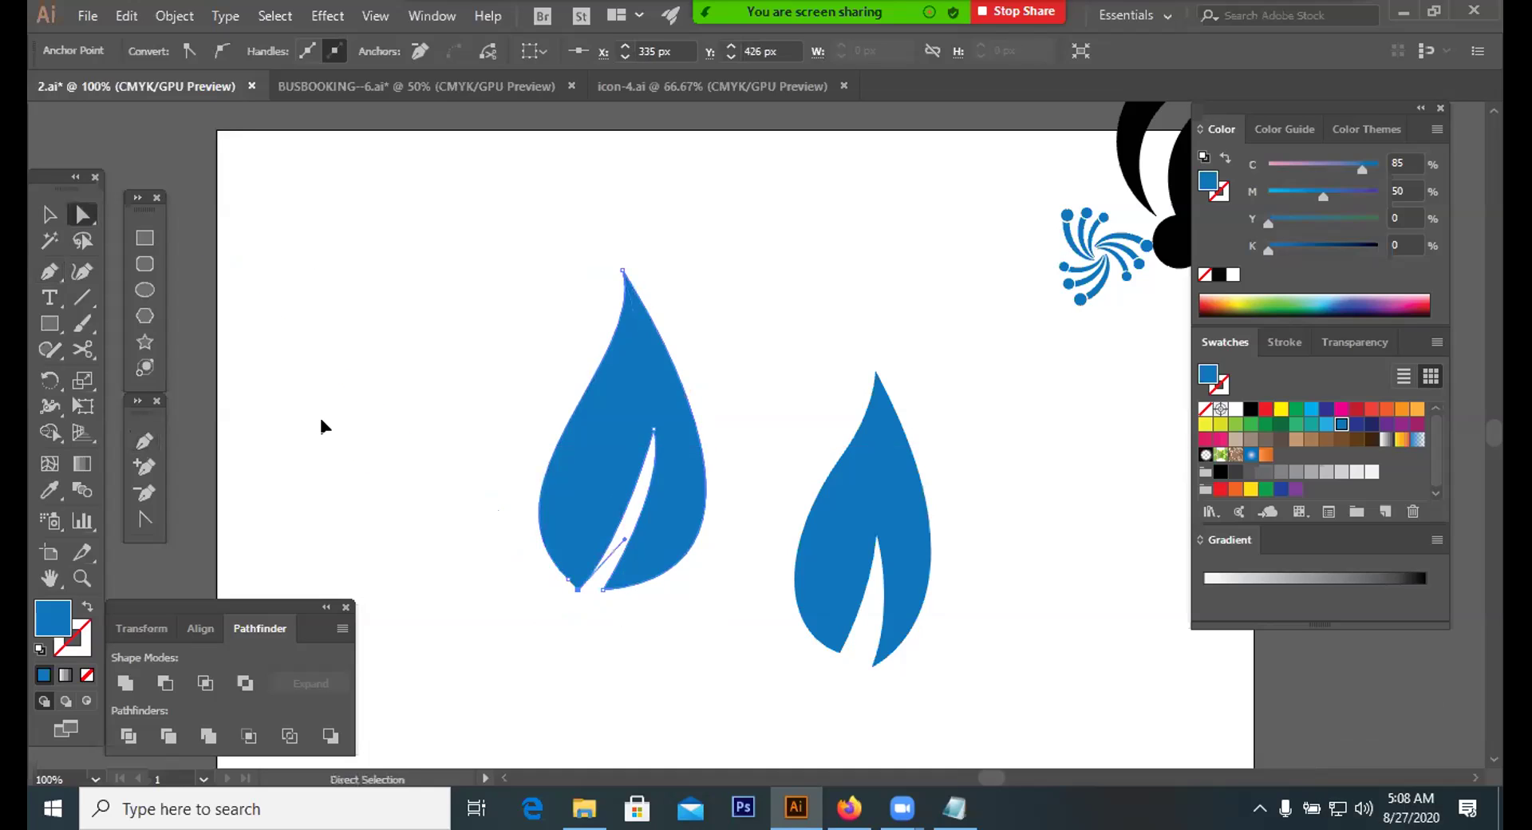
left_click_drag(575, 589, 583, 593)
left_click(610, 545)
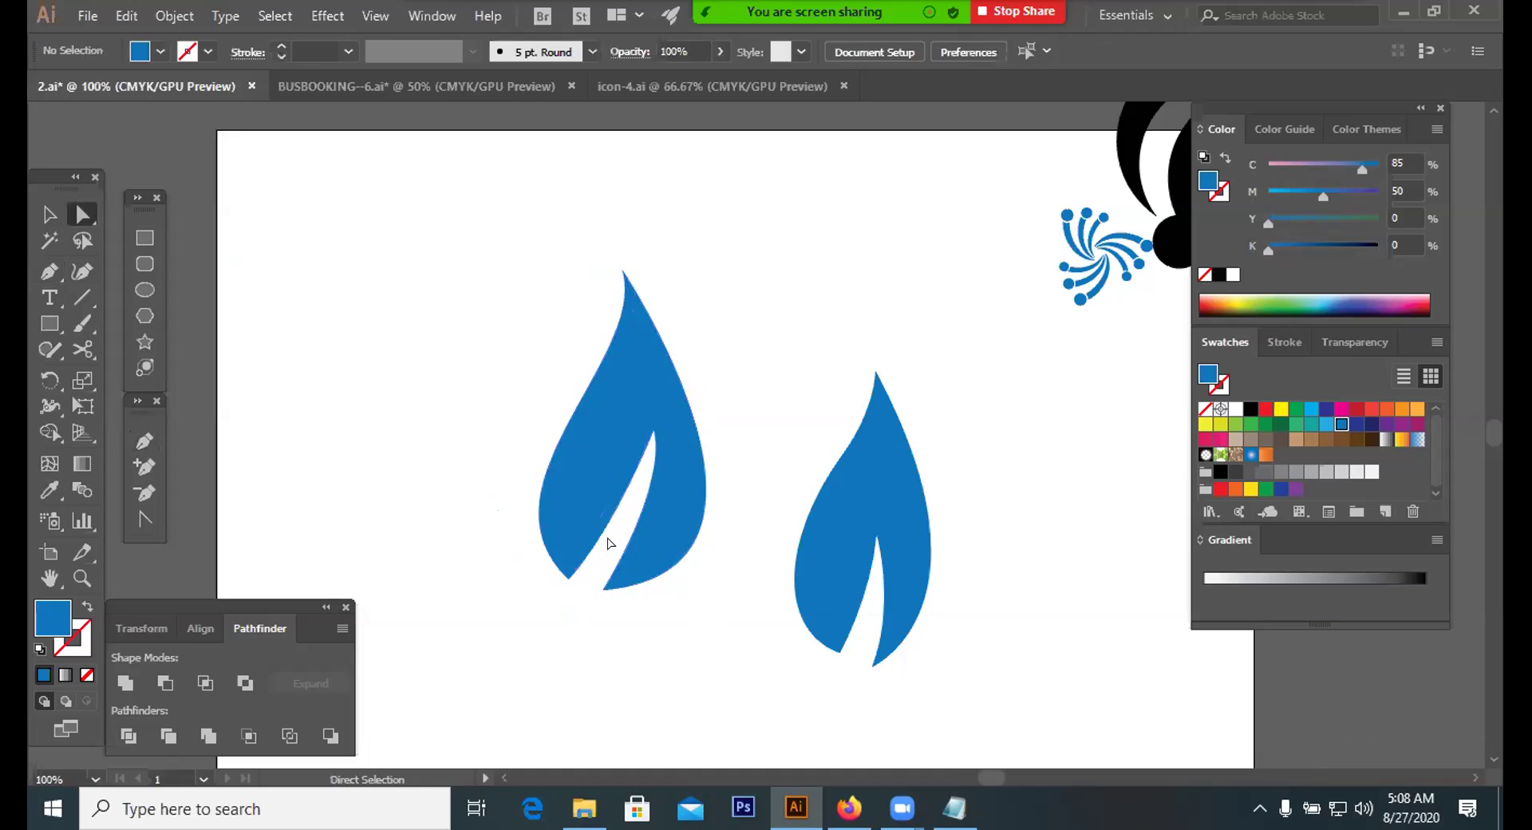
Bow the right edge of the second flame's notch outward to widen the gap
key("ctrl+equal")
key("ctrl+equal")
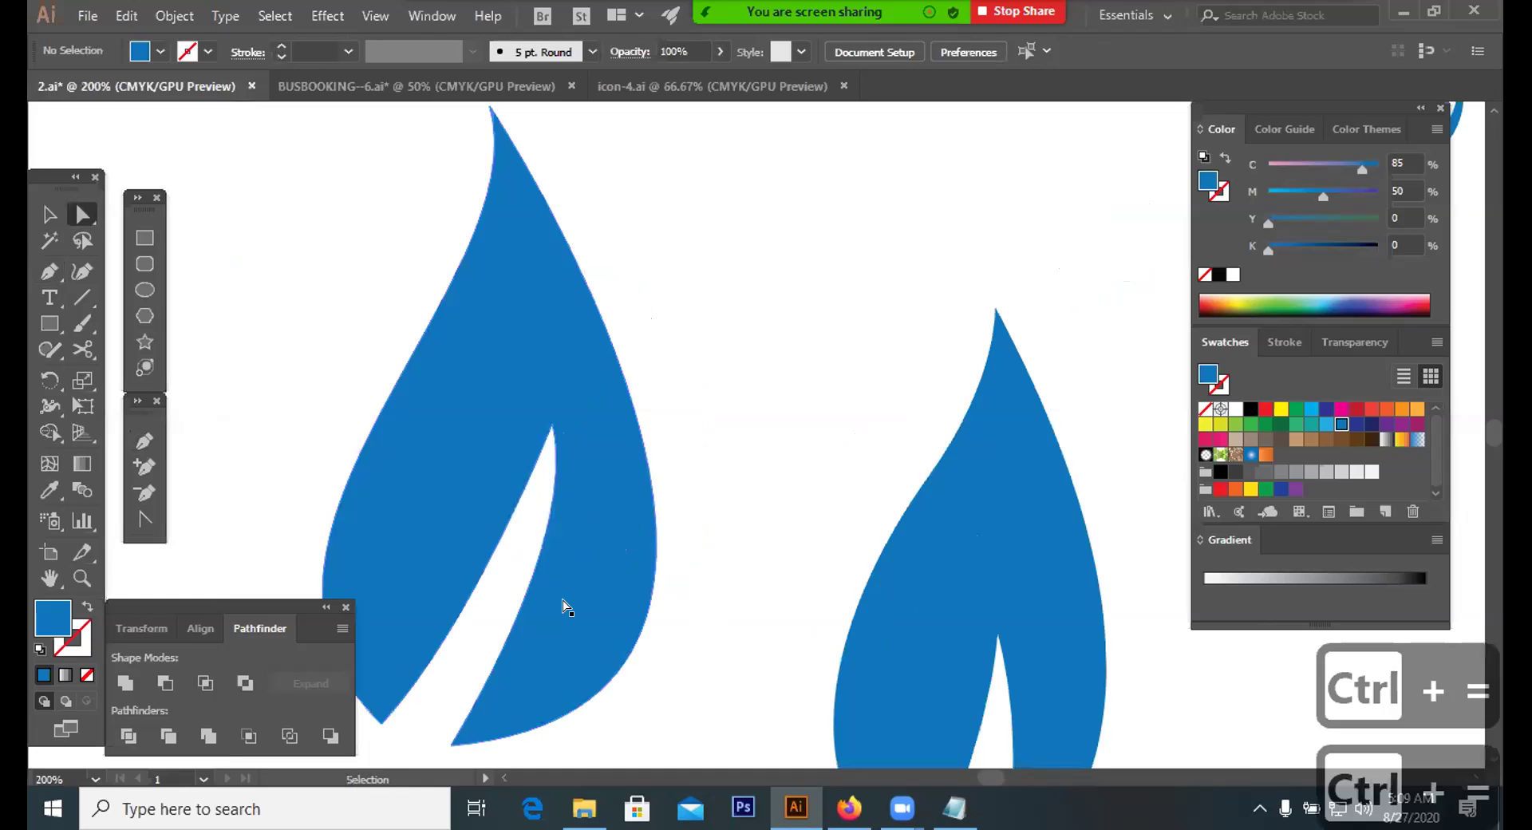
scroll(745, 343, "down", 5)
scroll(745, 343, "left", 1)
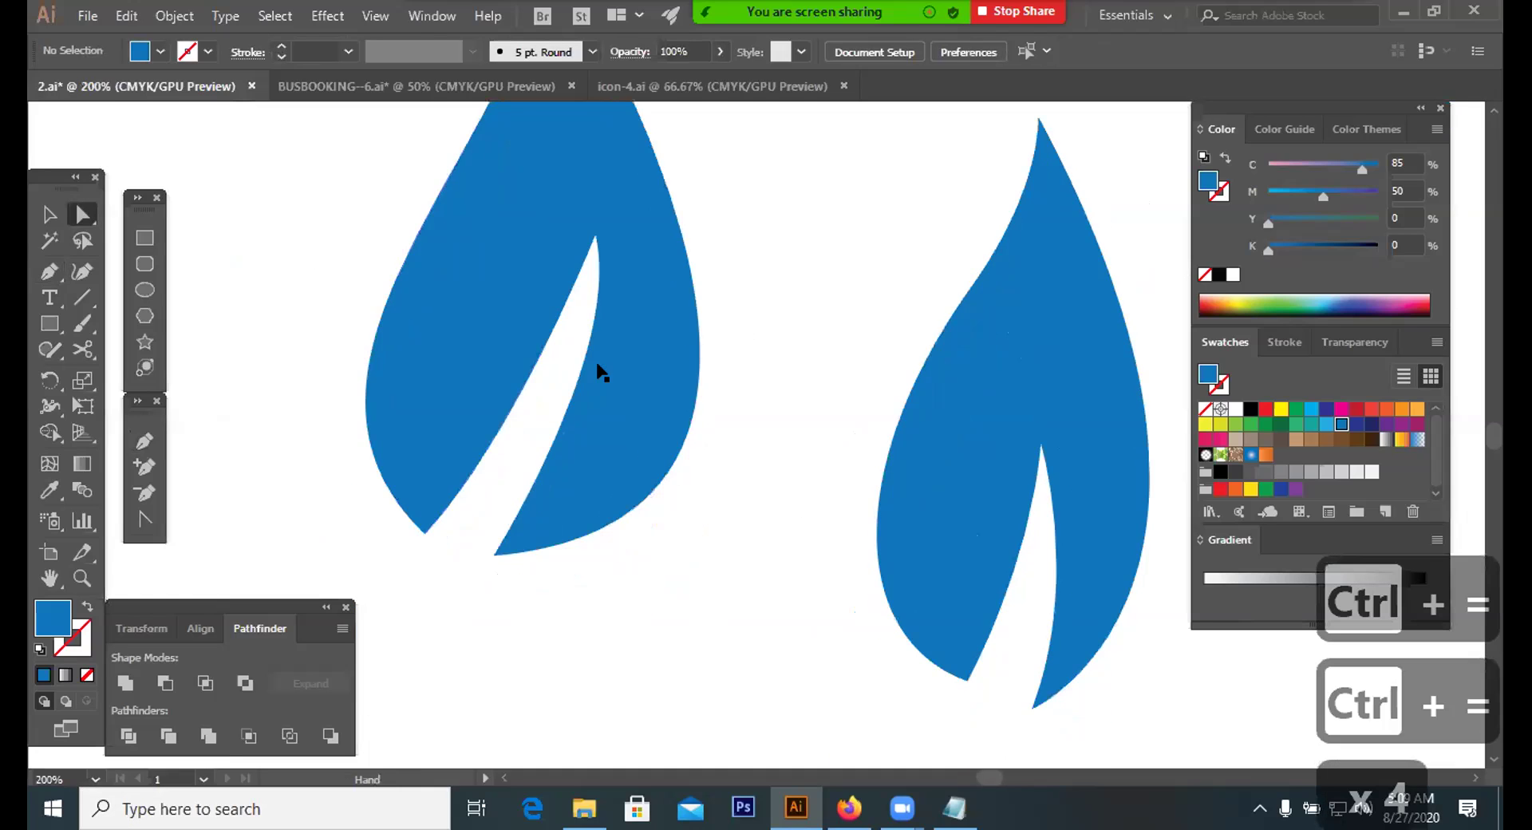
left_click(638, 372)
left_click_drag(625, 357, 612, 424)
left_click(763, 511)
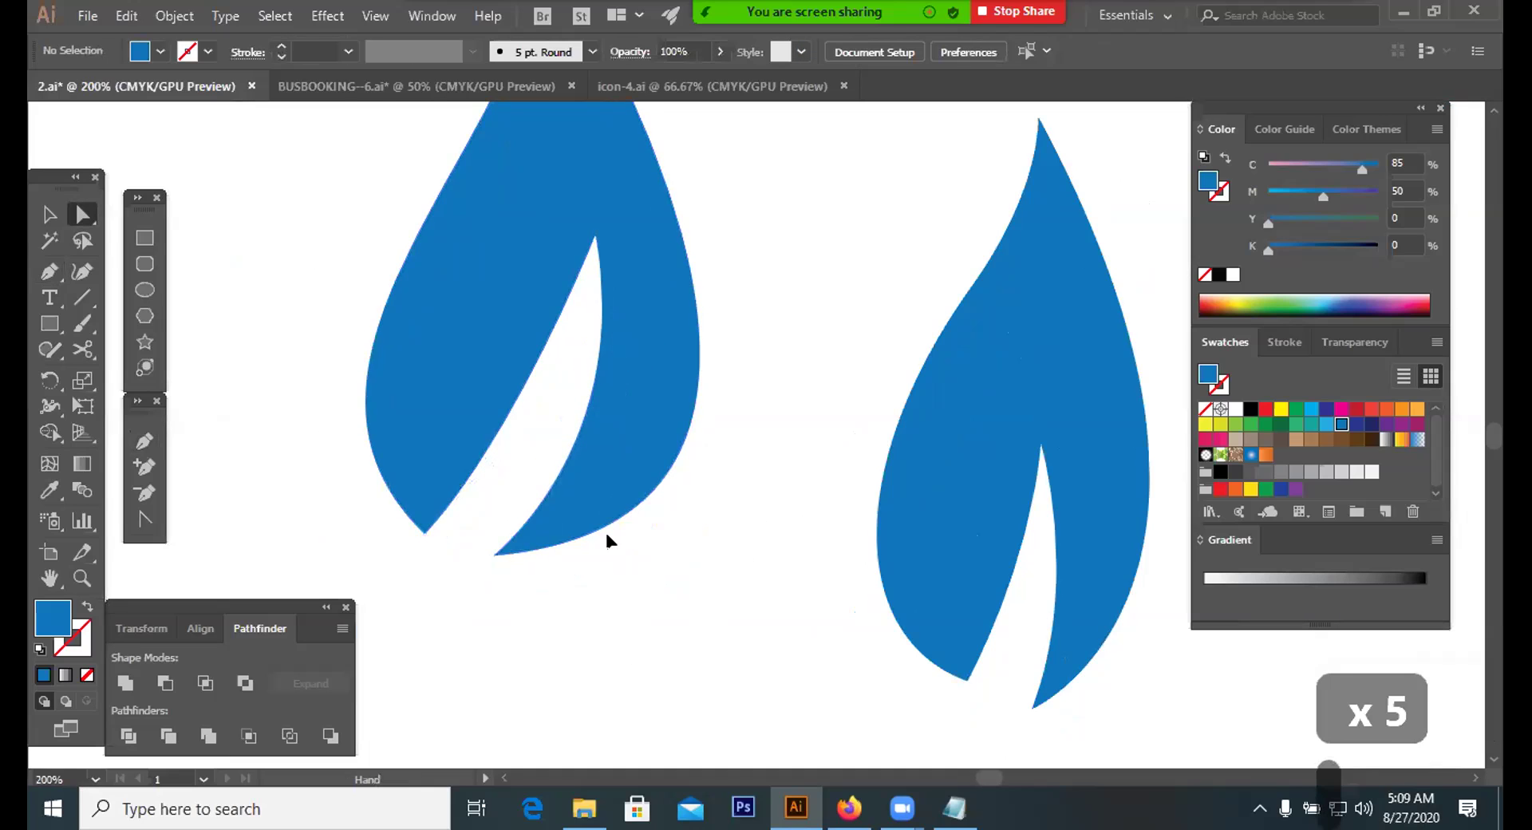
Curve the left edge of the second flame's notch to the right by adjusting the left base tip's handle
scroll(611, 543, "up", 2)
scroll(612, 499, "left", 2)
left_click(596, 472)
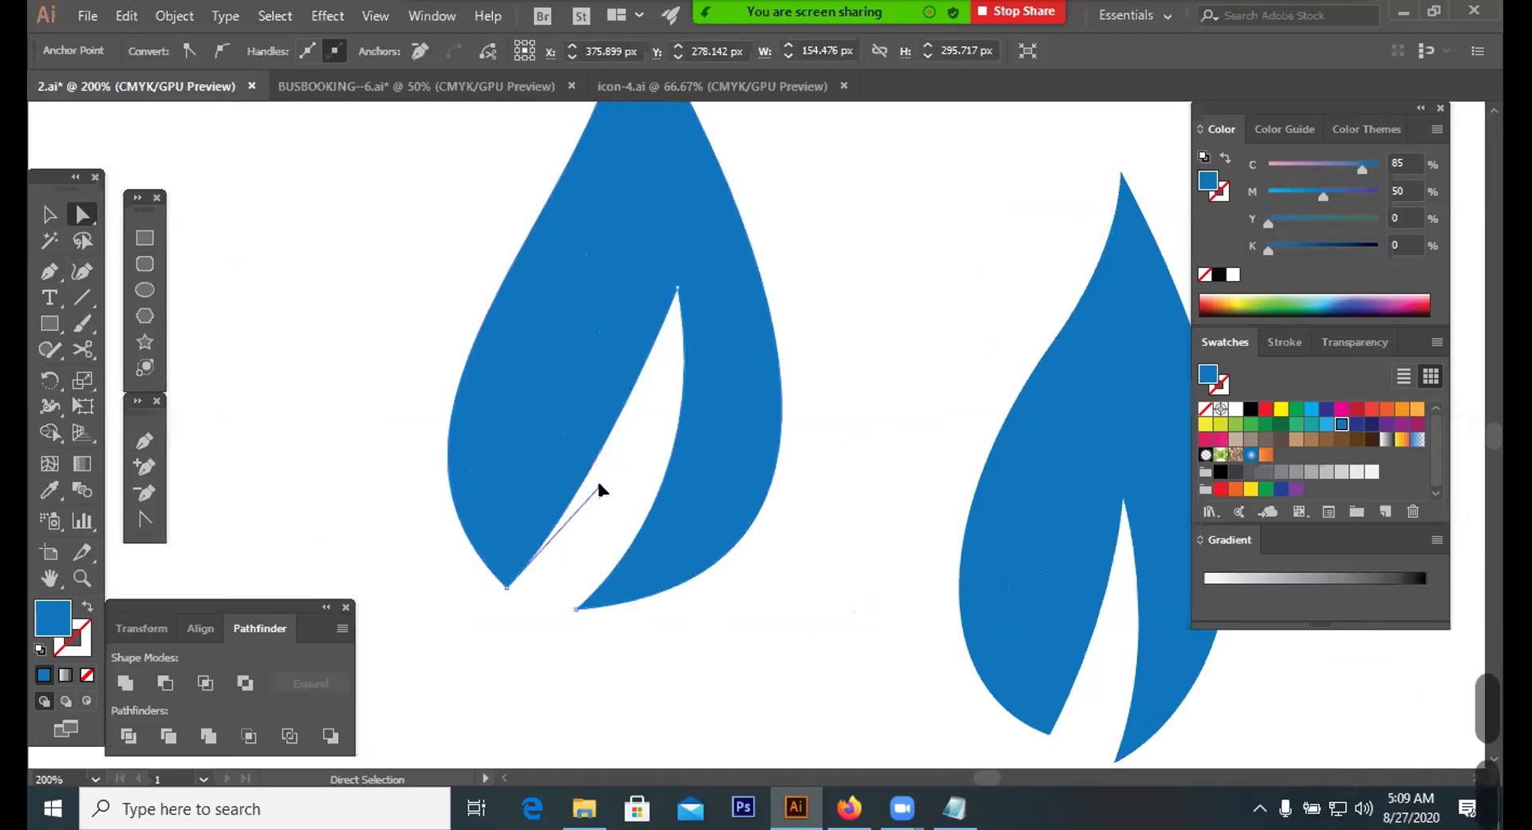
left_click_drag(601, 488, 652, 486)
left_click(809, 523)
Extend the left base tip's outer handle outward to round the second flame's lower left side
scroll(759, 466, "up", 4)
scroll(783, 465, "left", 2)
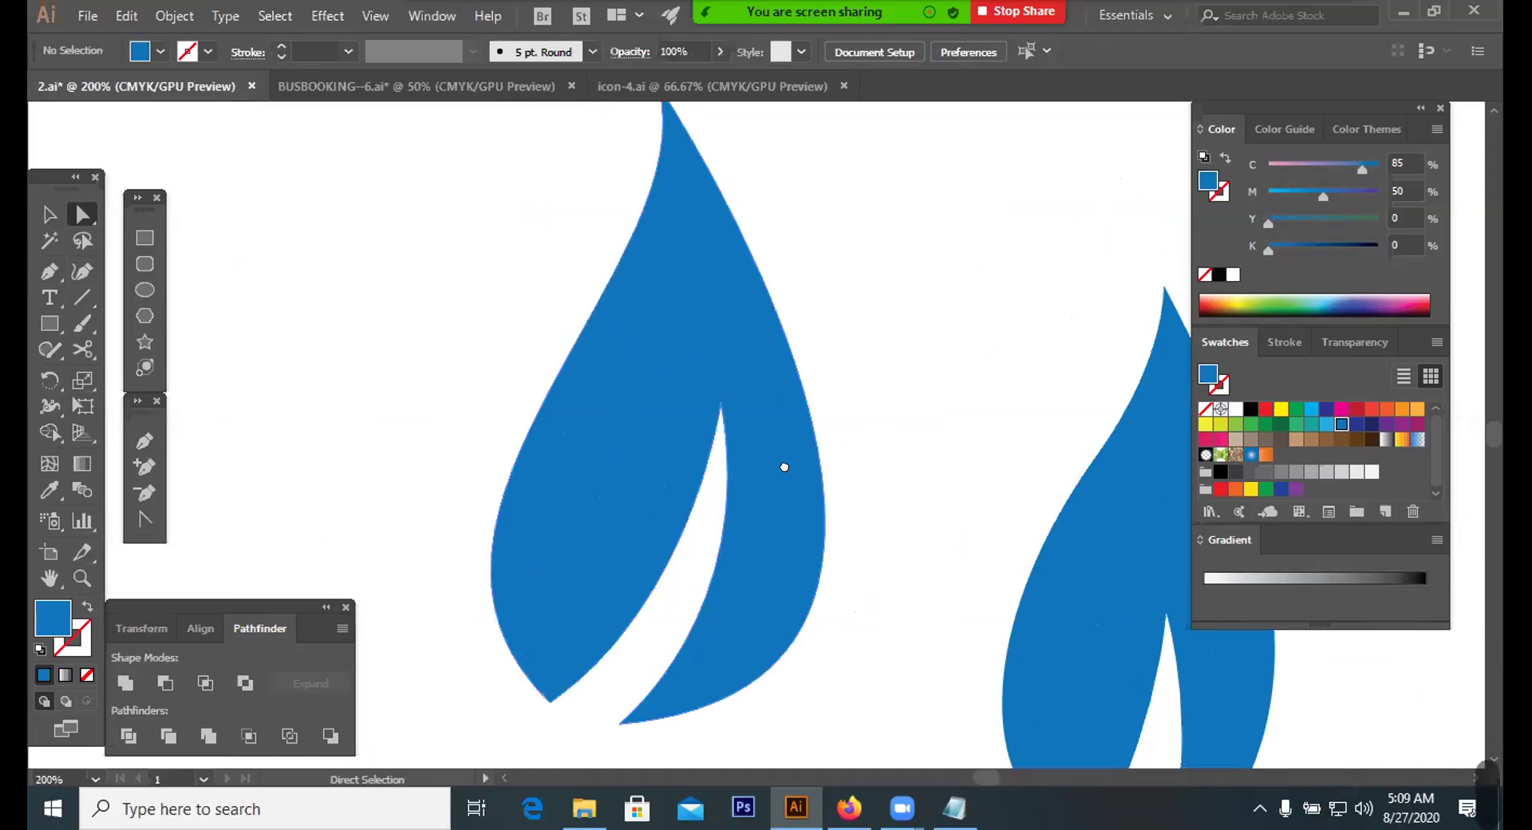
scroll(858, 457, "up", 2)
left_click(834, 301)
scroll(667, 291, "down", 4)
scroll(667, 290, "left", 2)
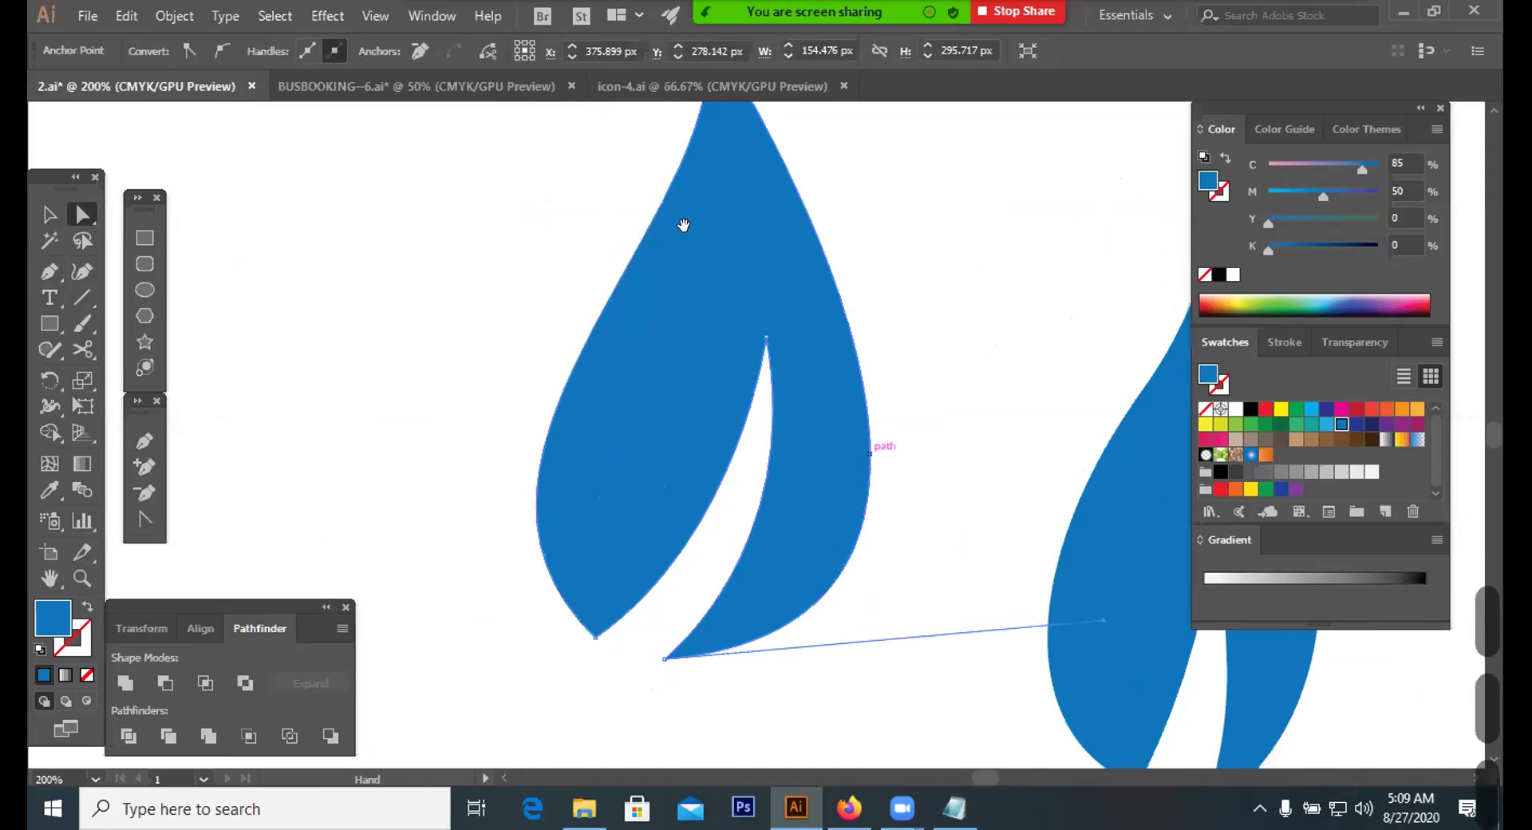
scroll(653, 394, "up", 4)
left_click_drag(382, 562, 317, 571)
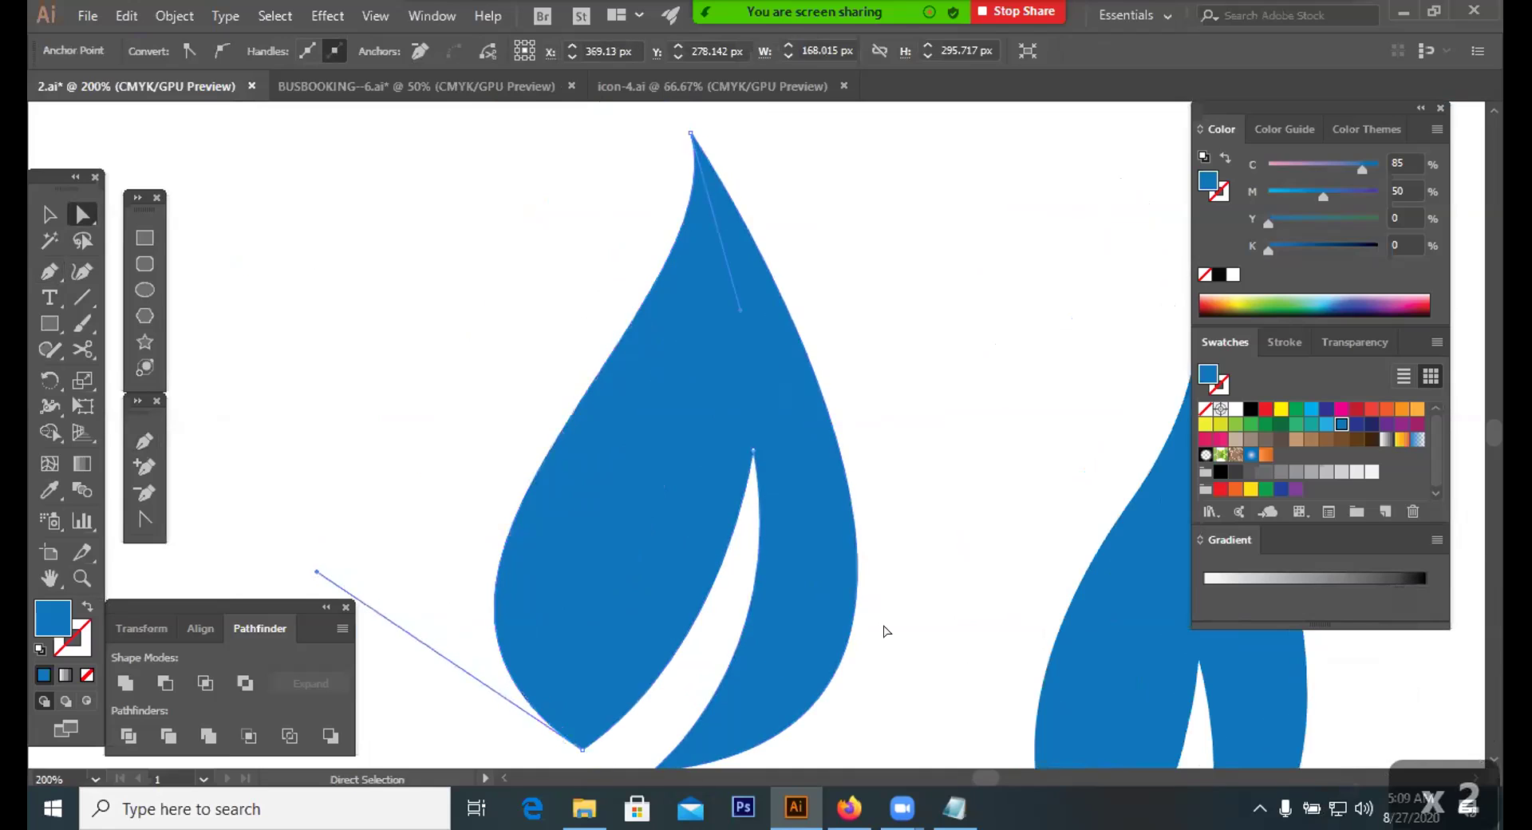
left_click(918, 422)
Move the second flame's right base tip down and inward, and pull its handle up to slim the lower right side
scroll(674, 606, "down", 5)
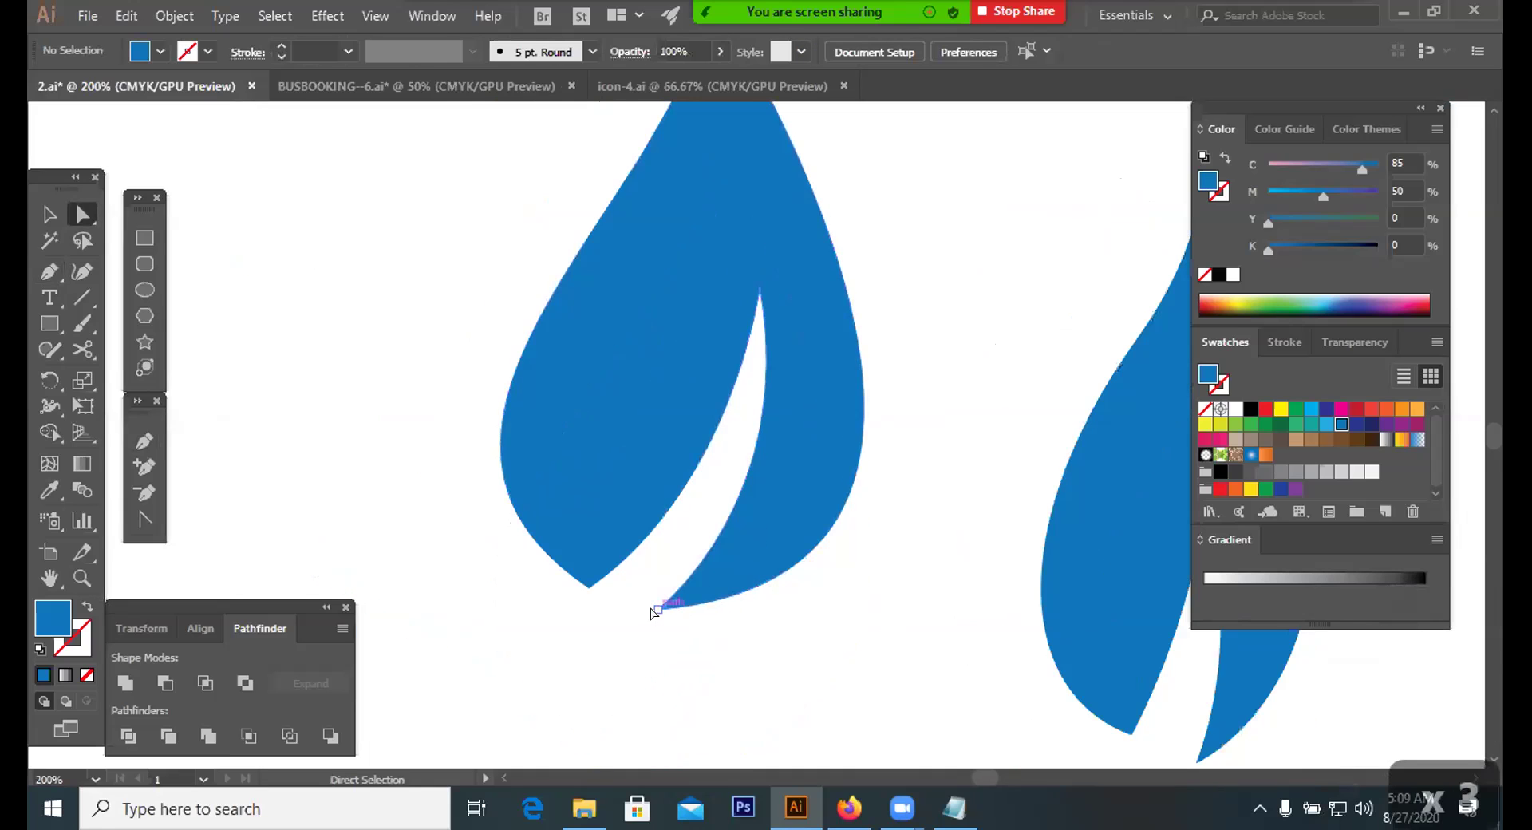
left_click_drag(656, 613, 624, 640)
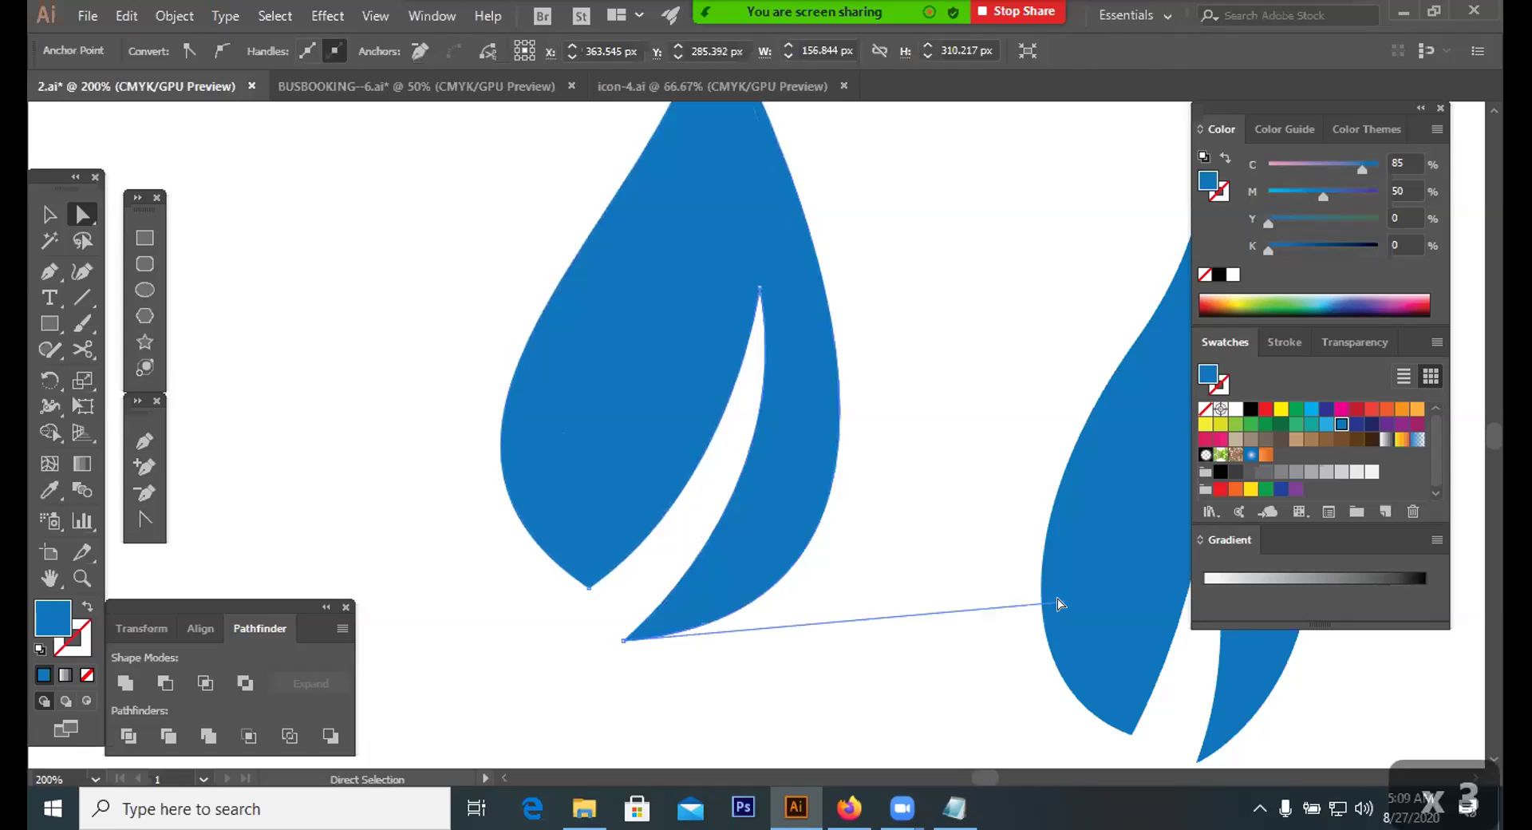
left_click_drag(1062, 601, 1035, 504)
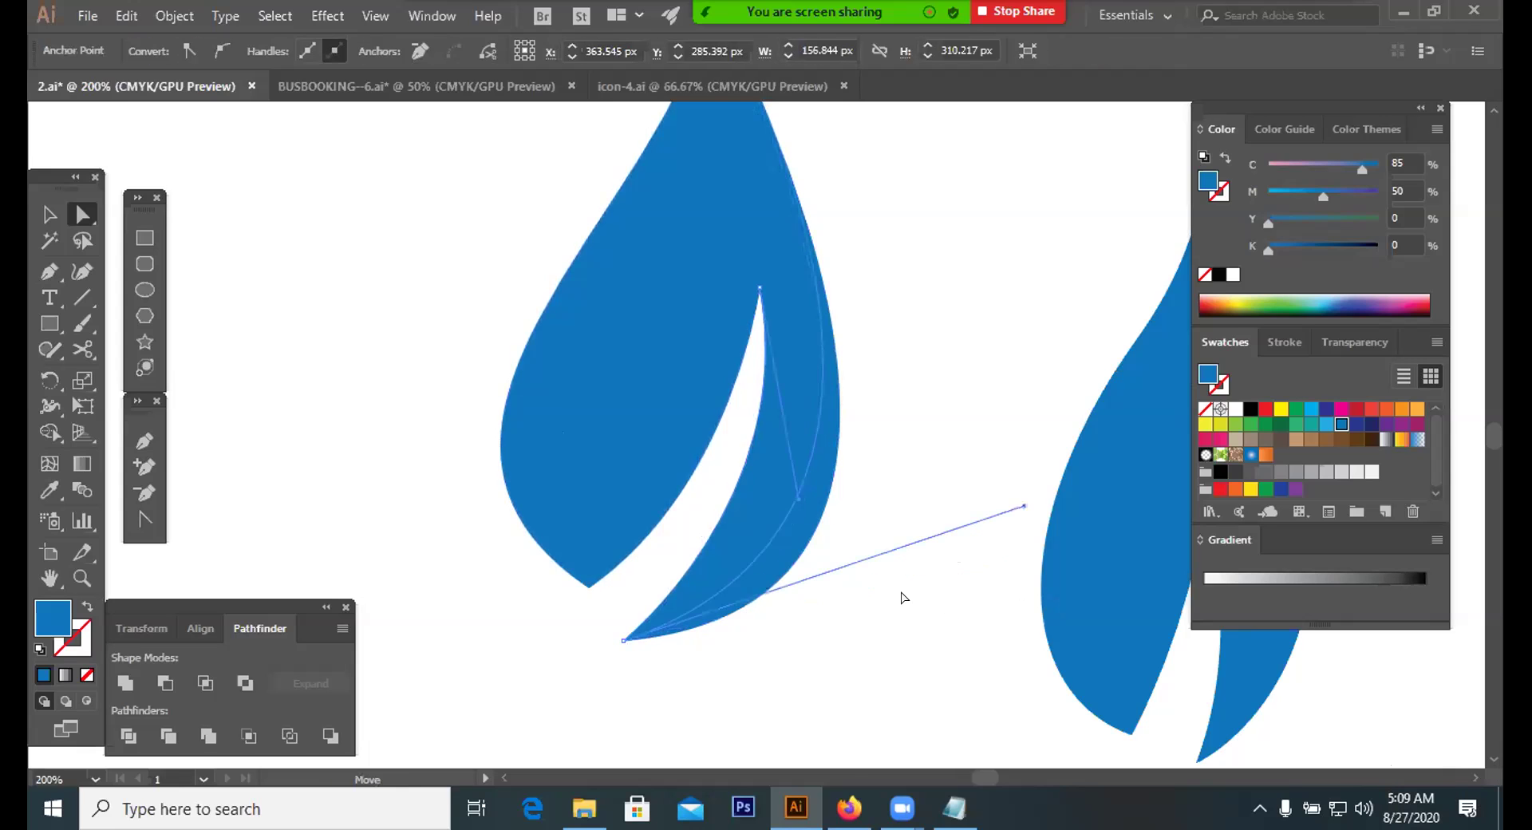
left_click_drag(814, 566, 926, 633)
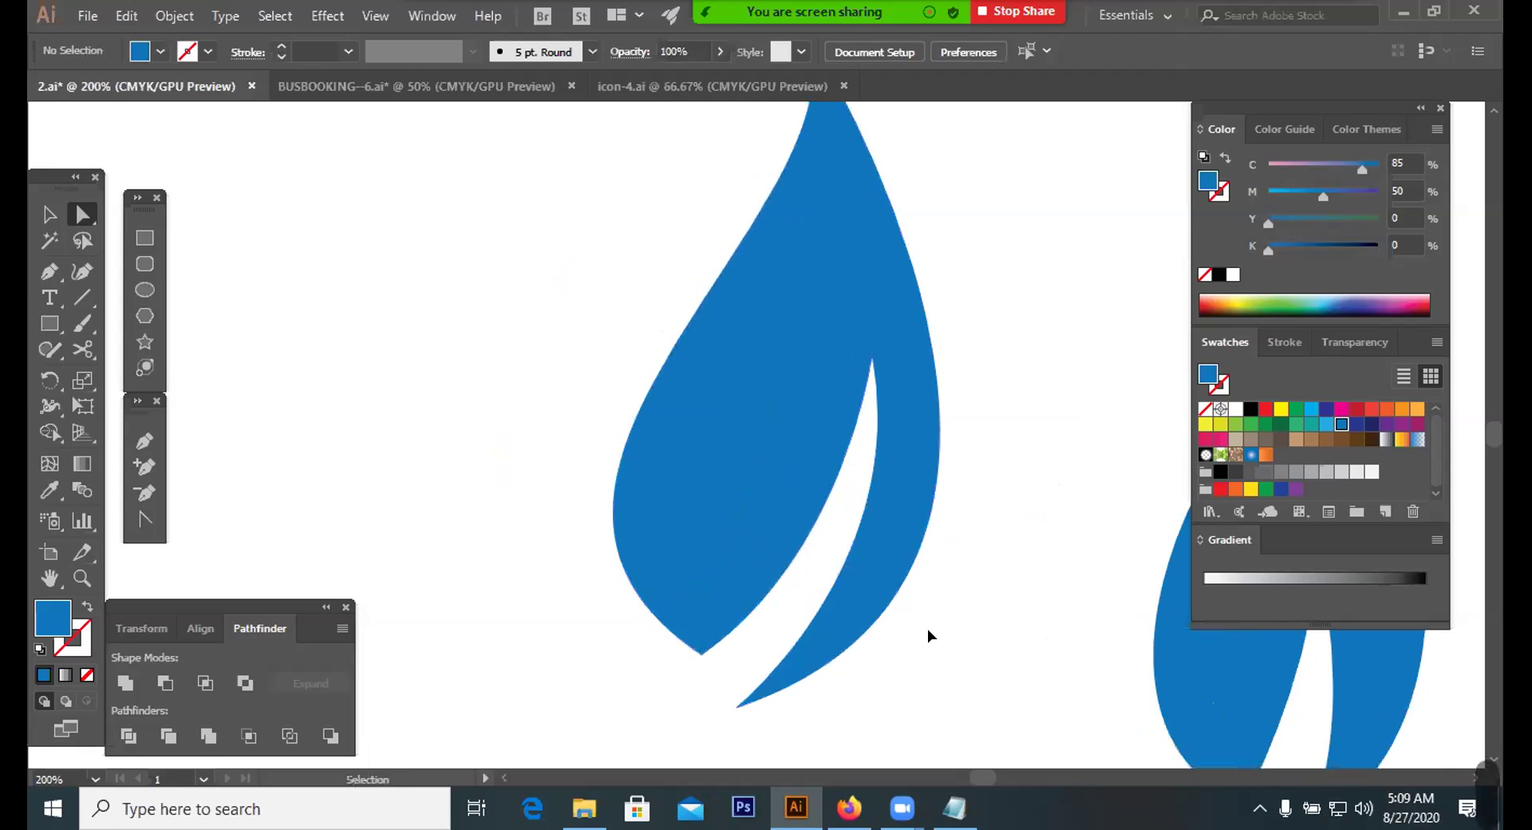
Move the larger flame right and slightly down so it sits close beside the smaller flame
key("ctrl+minus")
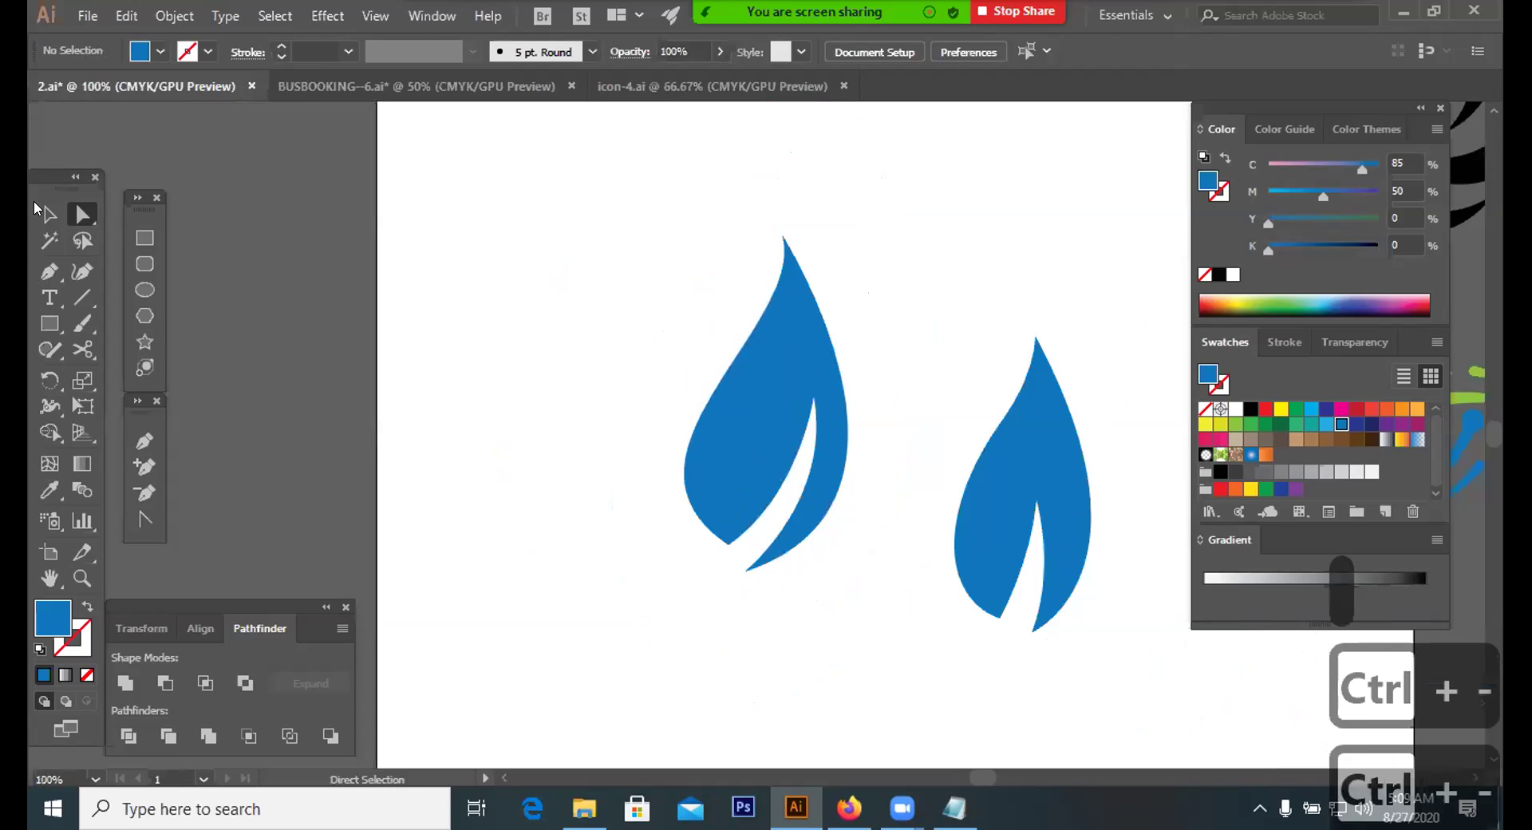
left_click_drag(757, 411, 856, 428)
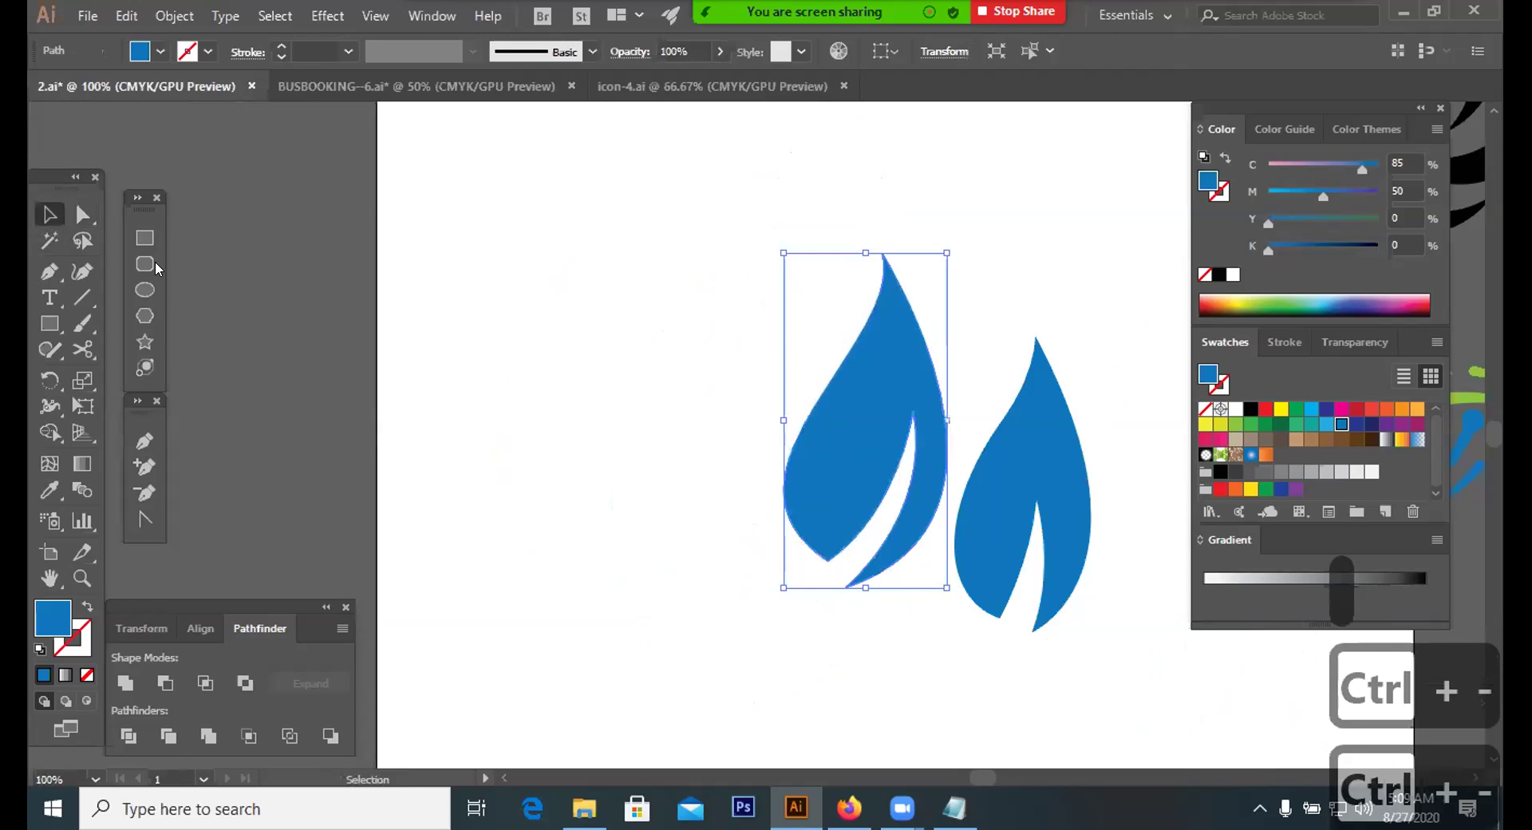
left_click(415, 344)
Place a "Lorem ipsum" placeholder text in the empty area beside the flames and change its case to uppercase
key("t")
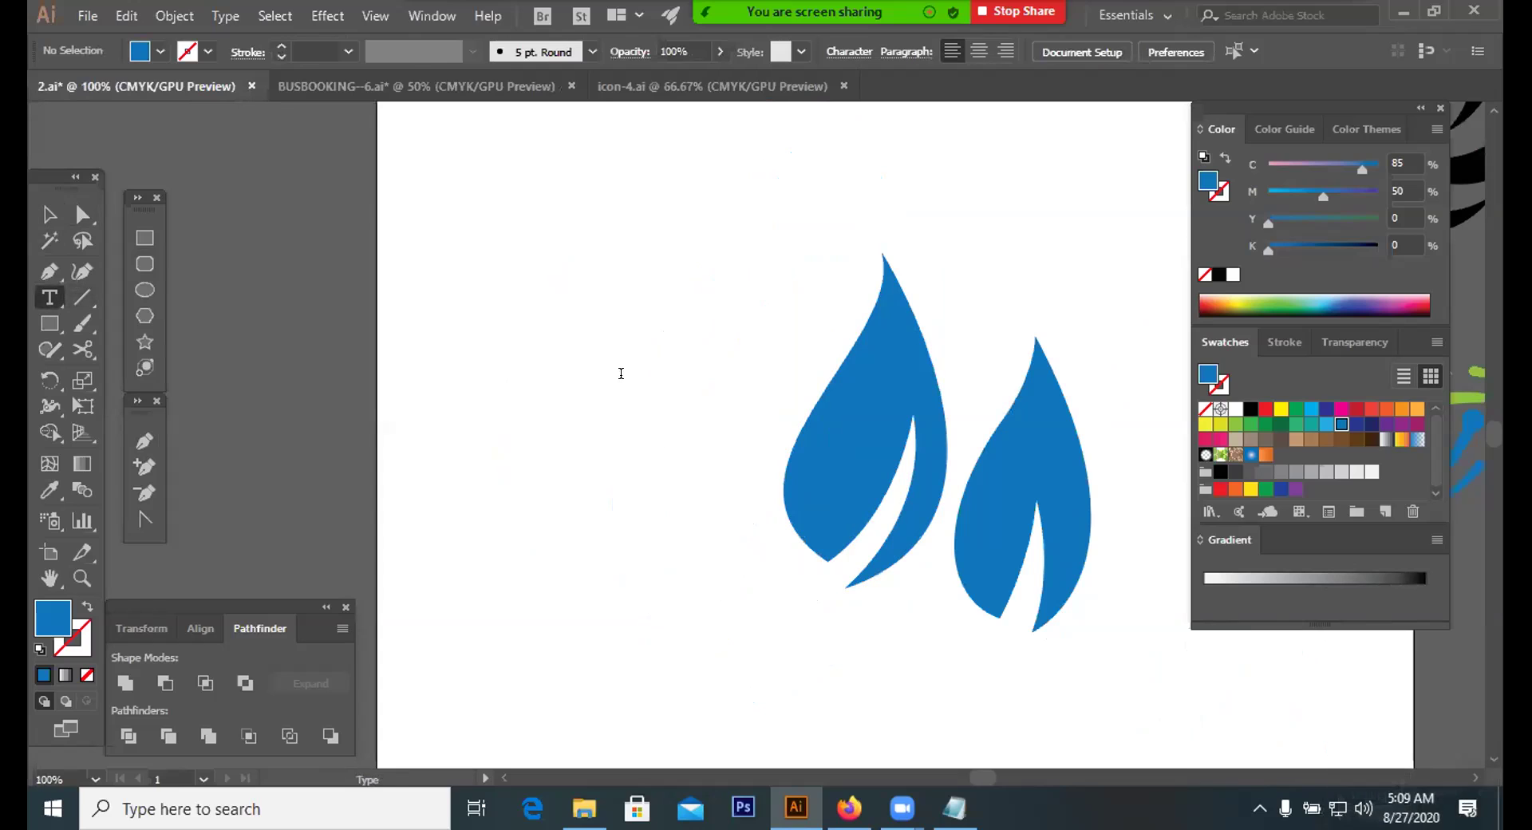
left_click(620, 371)
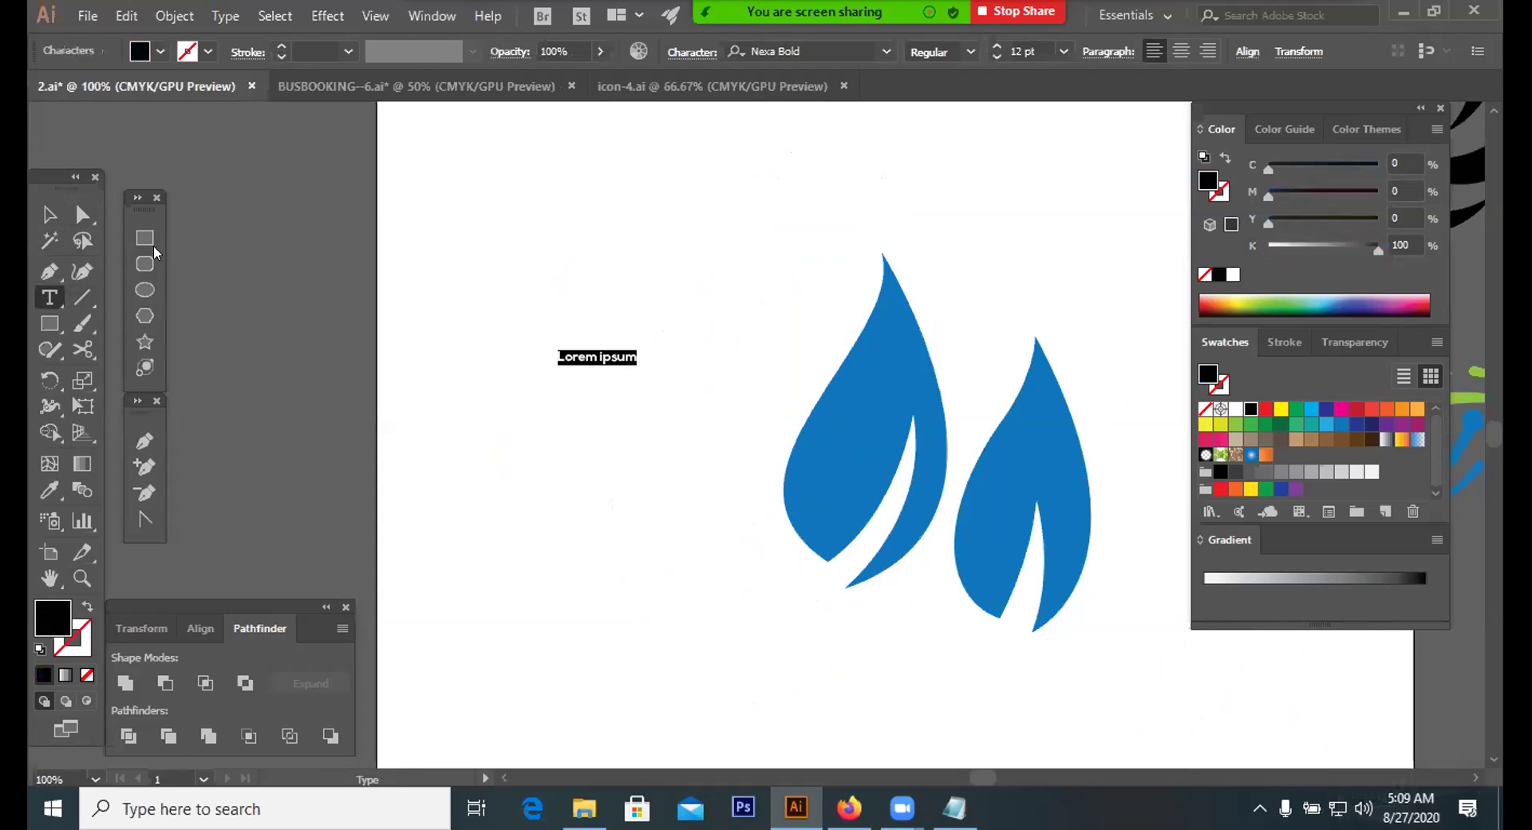
left_click(46, 214)
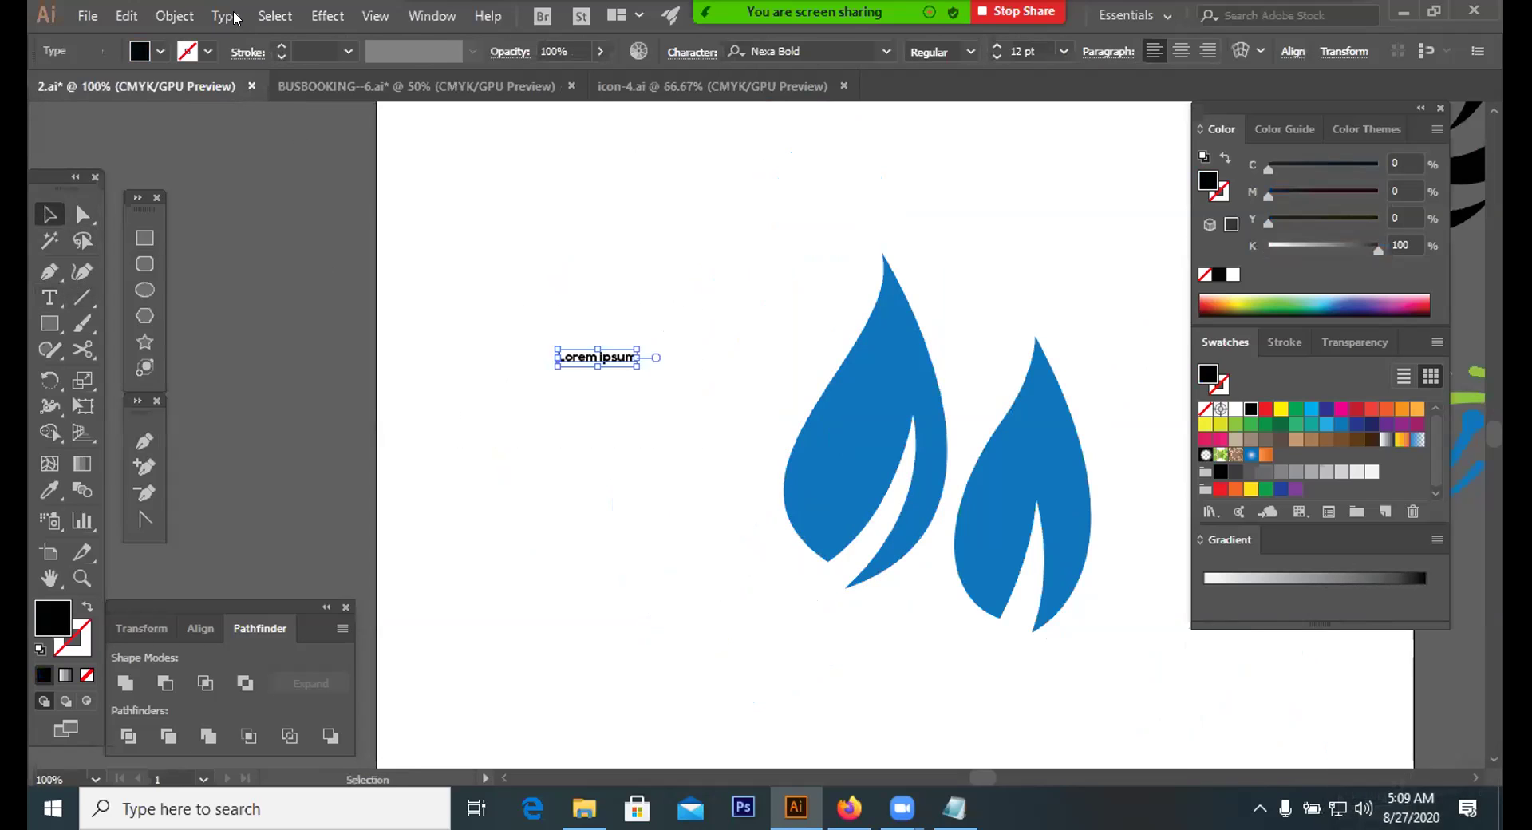
key("alt+t")
mouse_move(295, 345)
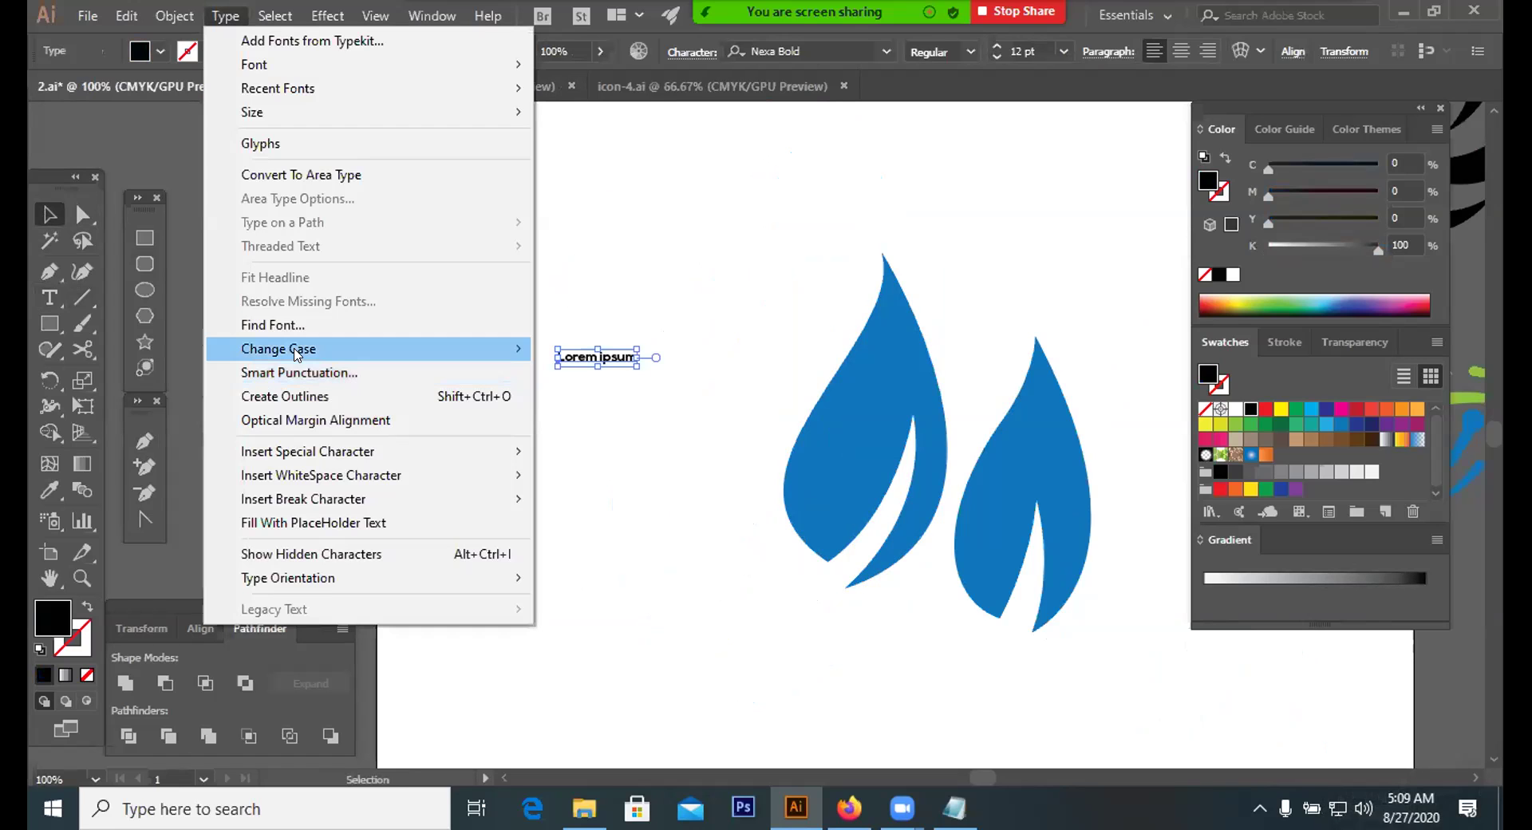
left_click(641, 357)
Enlarge the LOREM IPSUM text to about 336 by 56 px and move it up above the flames' middle
left_click_drag(641, 357, 684, 488)
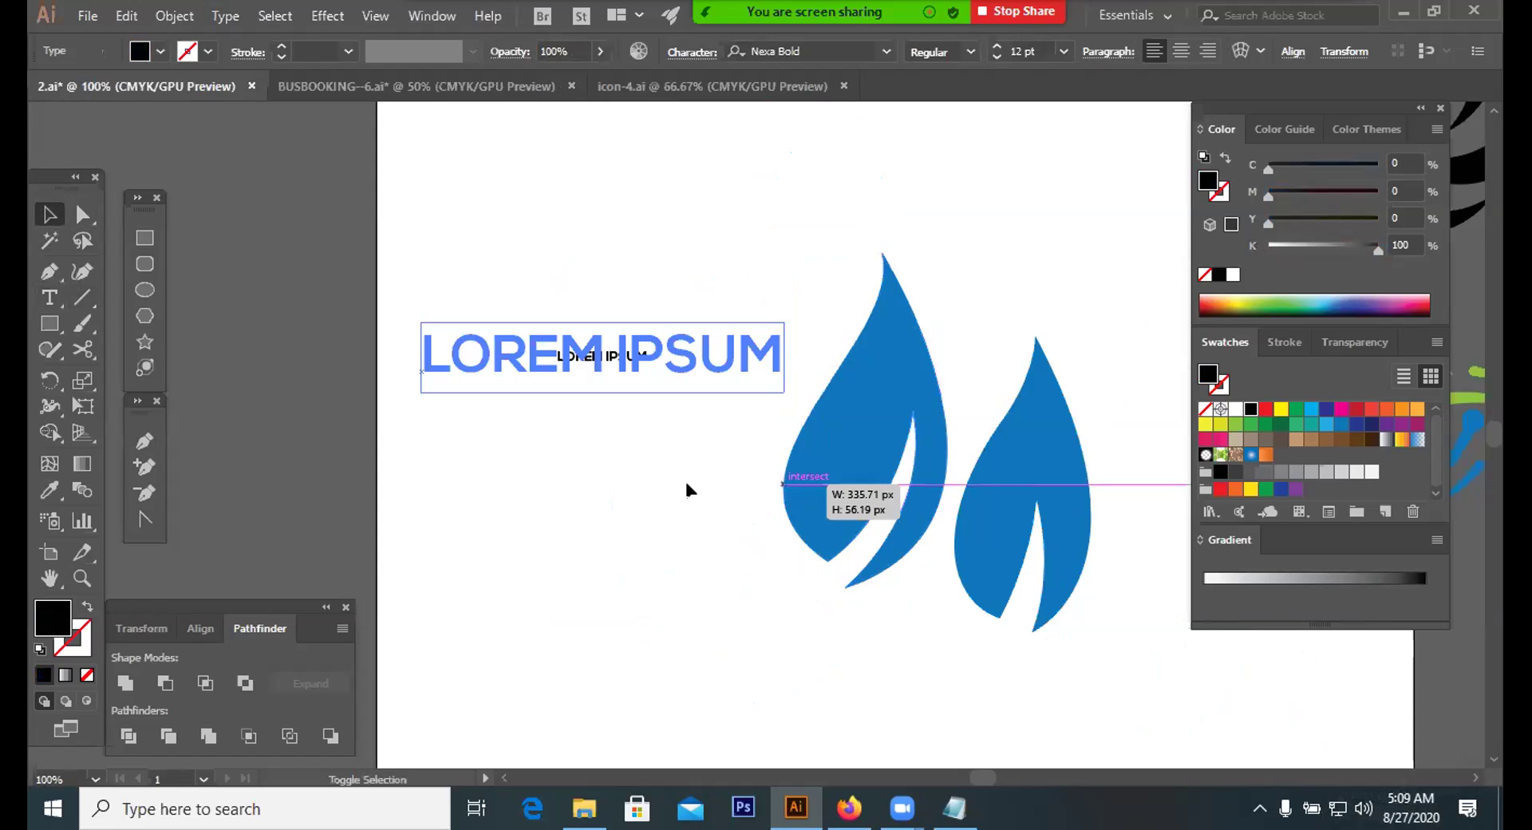
left_click(673, 437)
left_click_drag(599, 343, 592, 278)
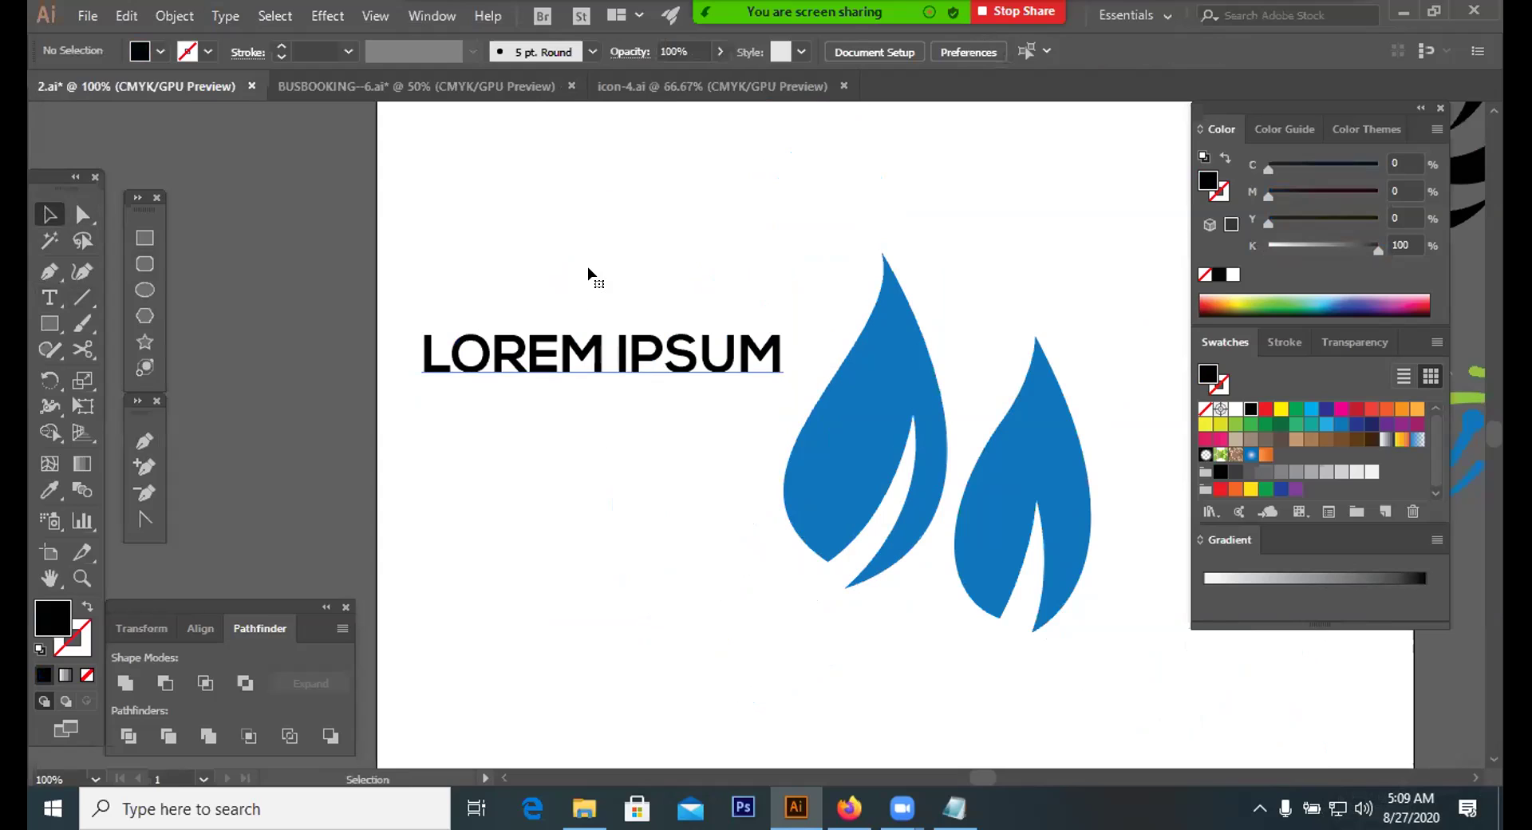
left_click(600, 357)
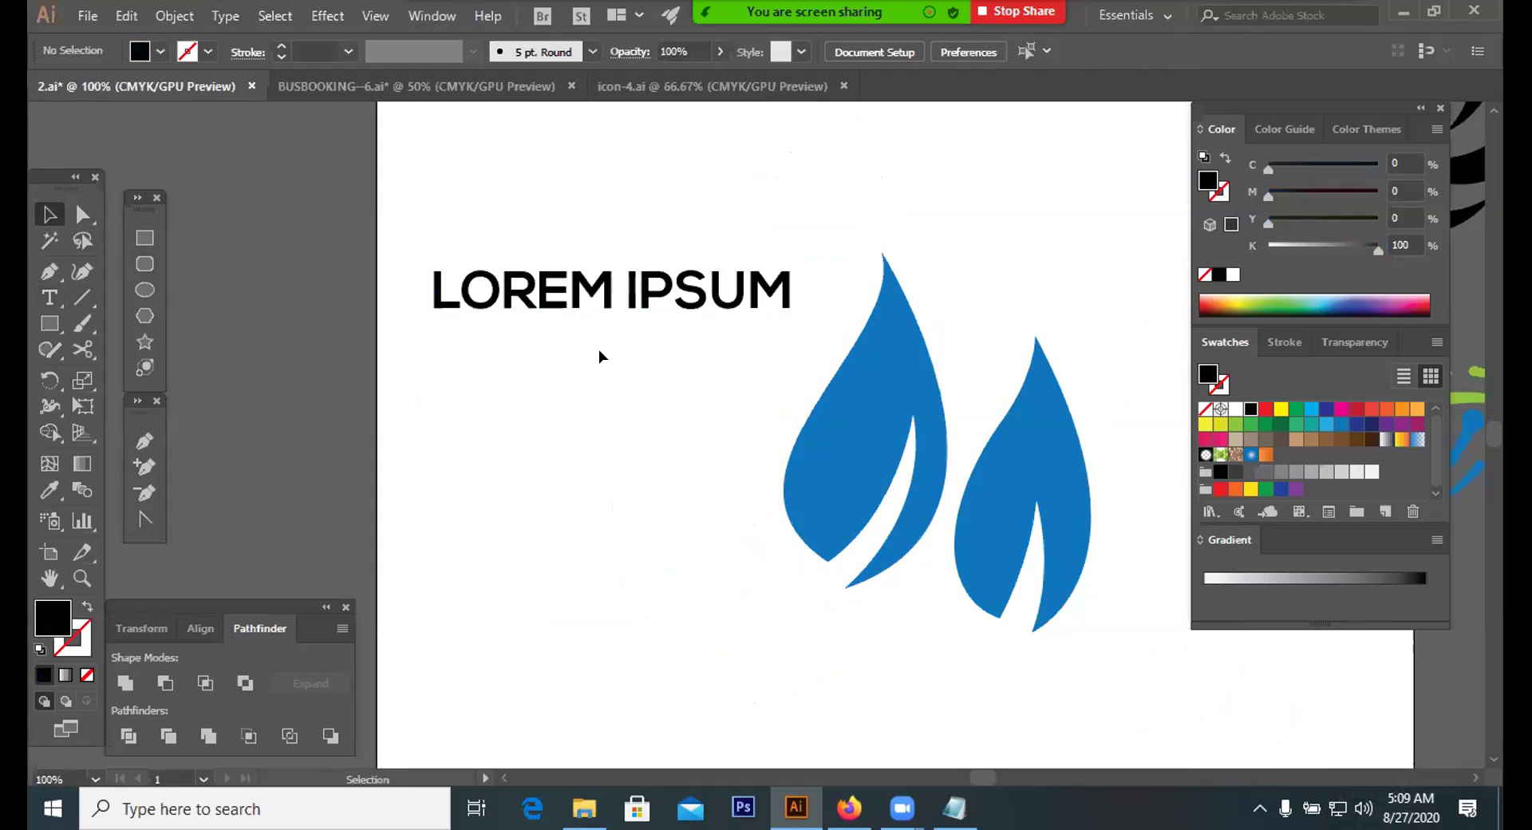
mouse_move(581, 289)
left_mouse_down()
mouse_move(578, 260)
mouse_move(549, 283)
mouse_move(564, 275)
left_mouse_up()
left_click(587, 264)
left_click(577, 275)
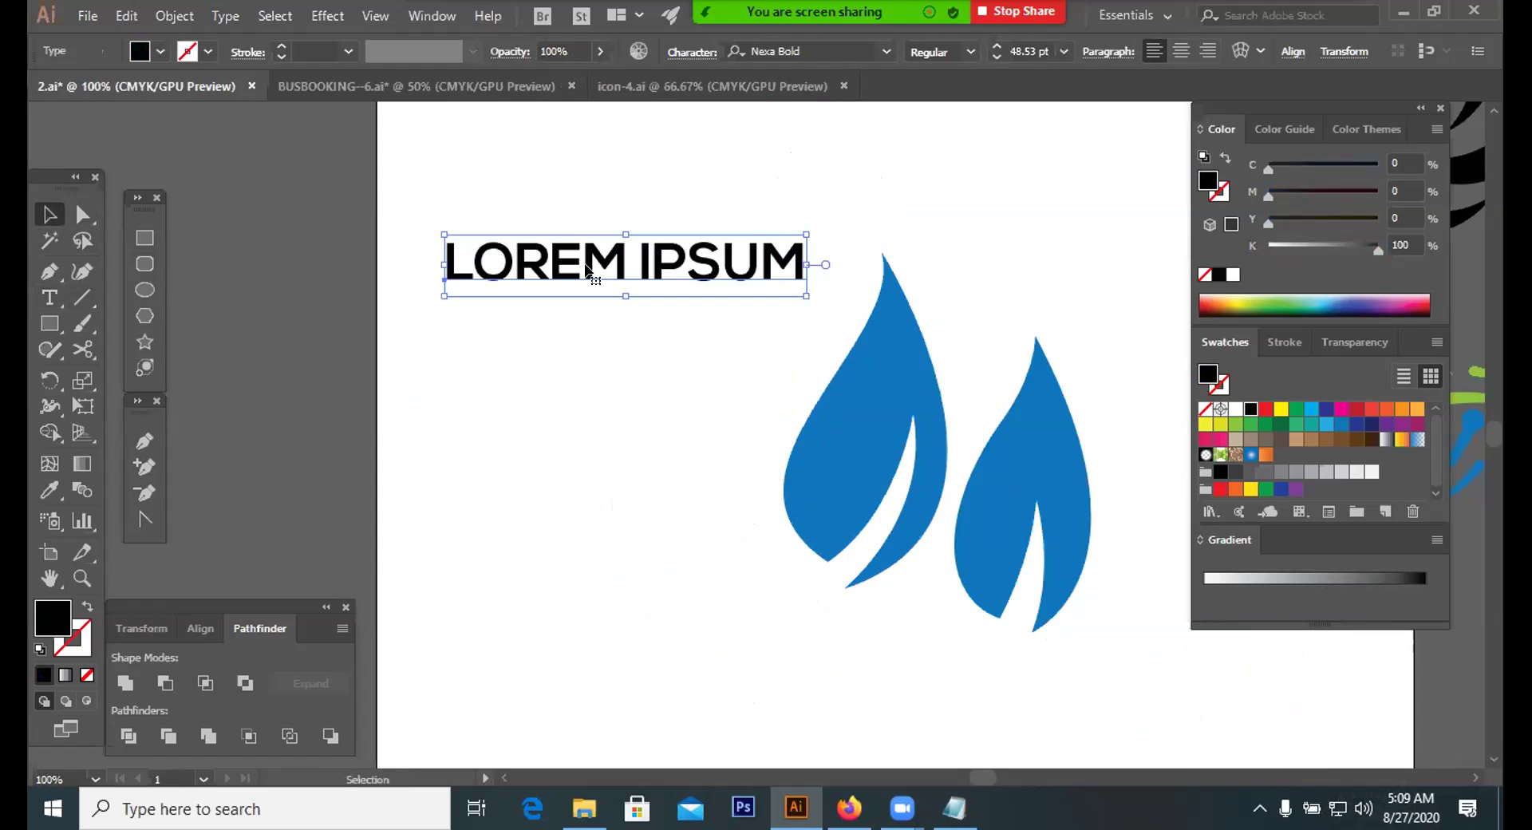
Place a copy of the LOREM IPSUM text below the original, convert it to outlines and ungroup its letters
left_click_drag(587, 375, 584, 403)
right_click(583, 370)
left_click(638, 519)
right_click(603, 411)
left_click(665, 566)
Delete IPSUM and the letters L, O and R from the outlined copy, keeping only E and M
left_click(762, 455)
left_click(758, 423)
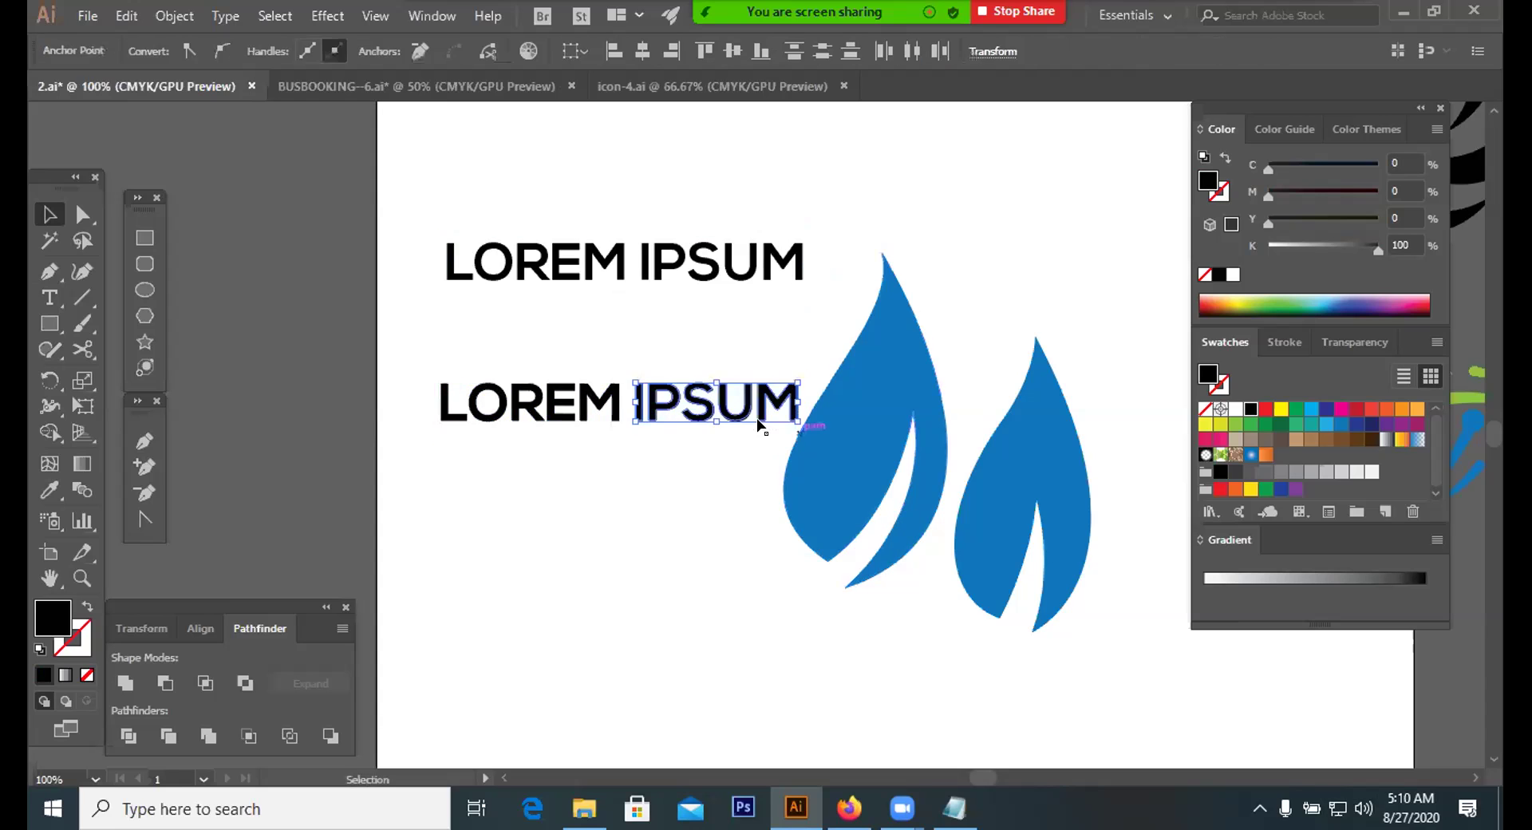
key("BackSpace")
key("BackSpace")
left_click_drag(520, 460, 520, 457)
key("BackSpace")
key("BackSpace")
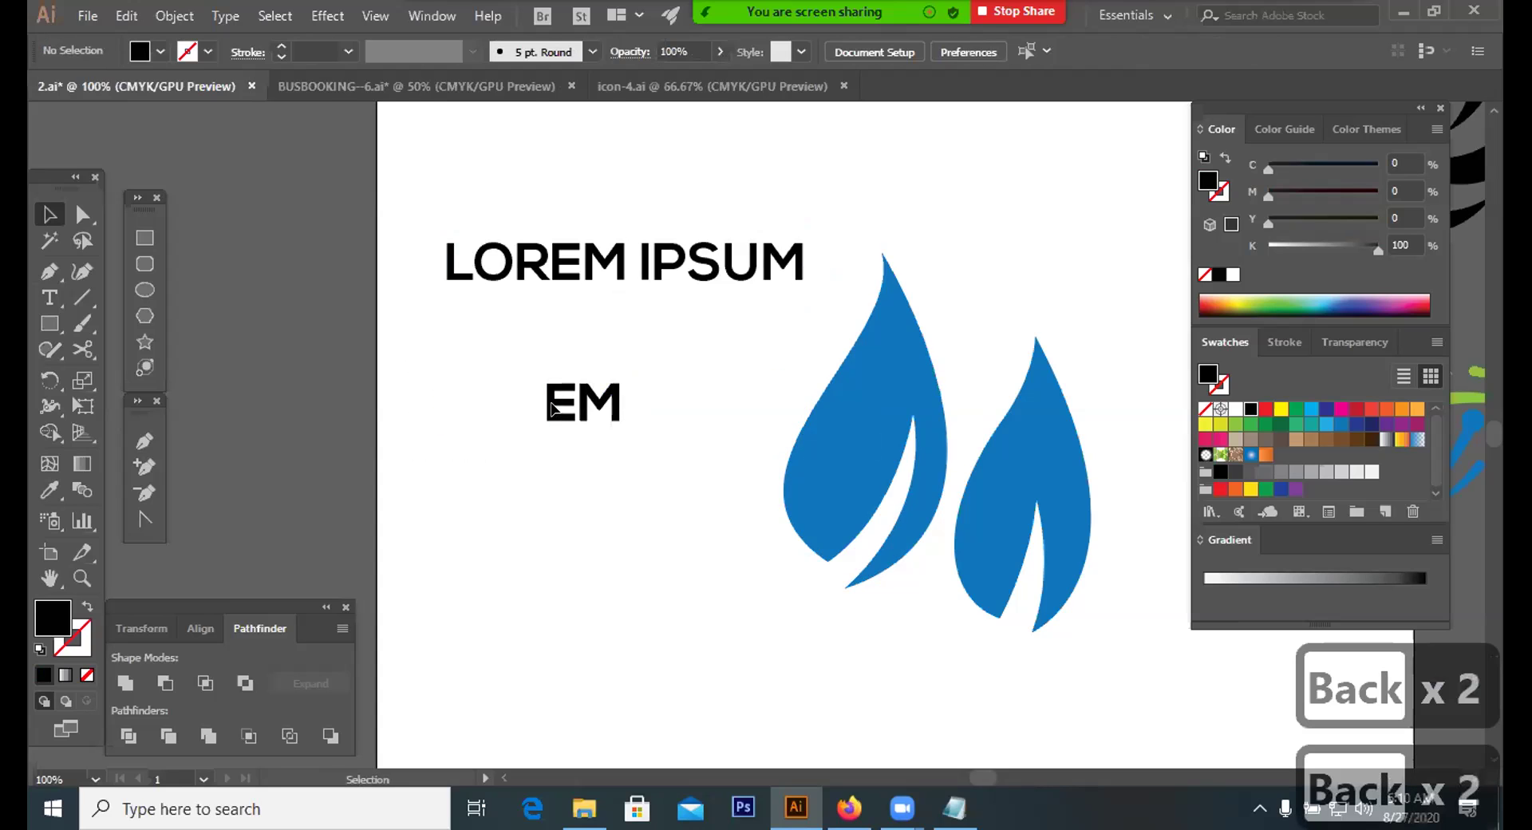
Enlarge the outlined E and M together, and move the live text and both flames away to clear space around them
left_click(614, 413)
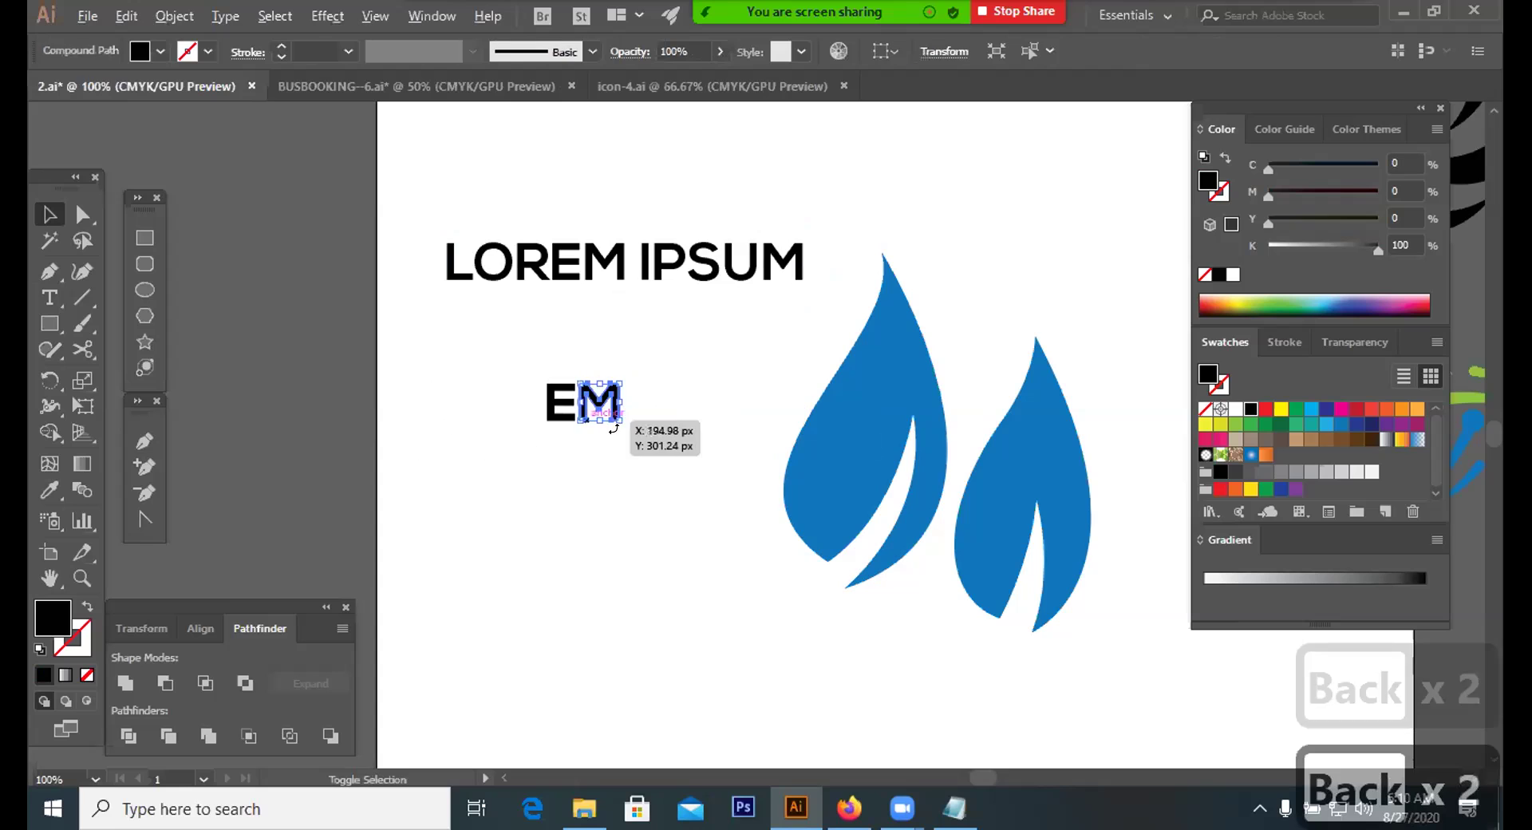
left_click_drag(621, 423, 707, 469)
left_click_drag(610, 257, 1063, 165)
left_click(834, 410)
left_click_drag(905, 462, 1146, 651)
left_click_drag(1029, 519, 1269, 707)
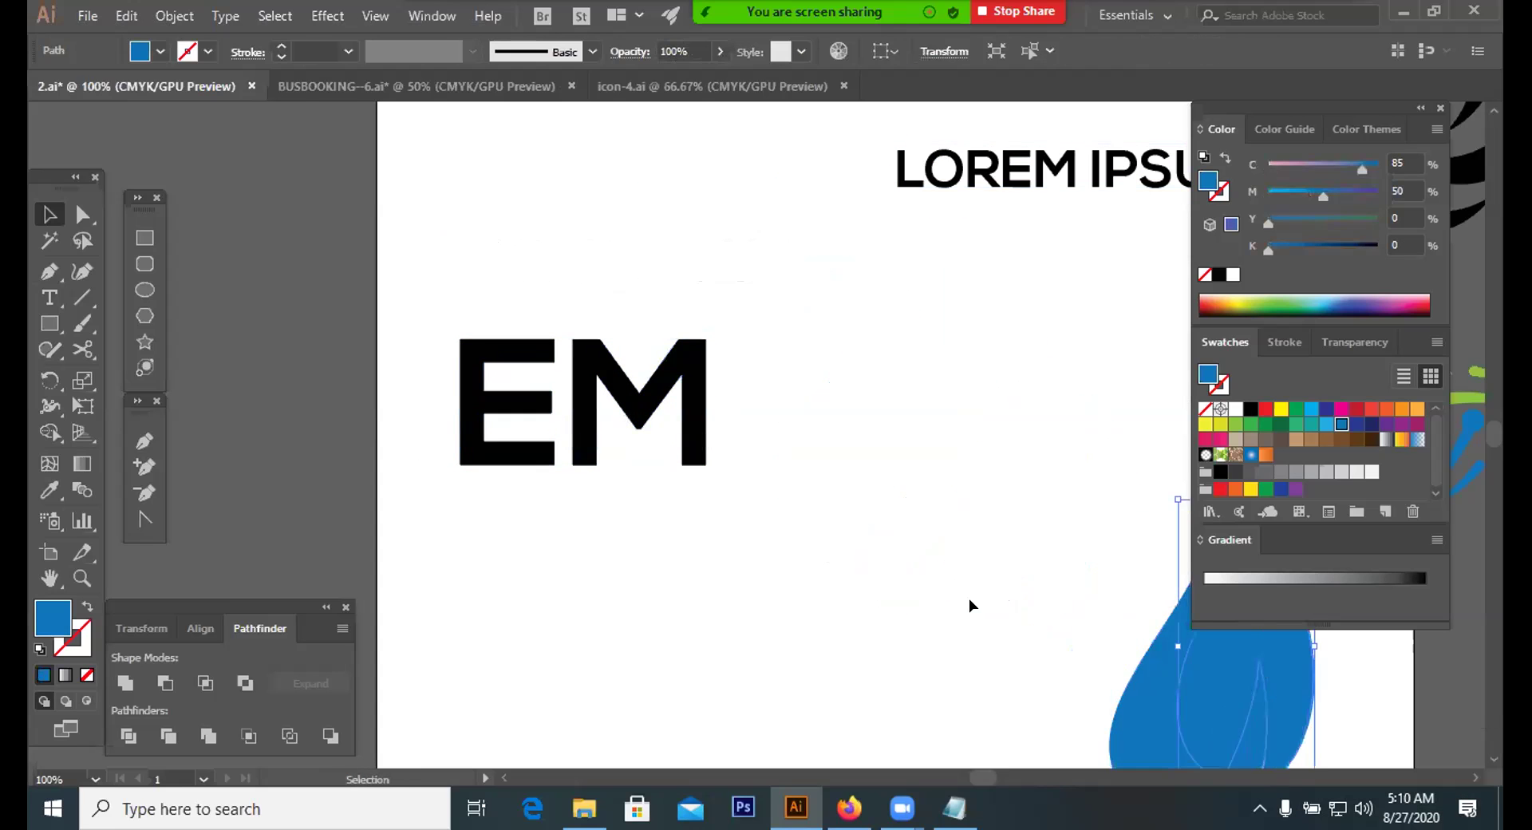
left_click(968, 609)
Extend the end of the E's bottom arm into the foot of the M's left leg with Direct Selection
key("ctrl+plus")
key("ctrl+equal")
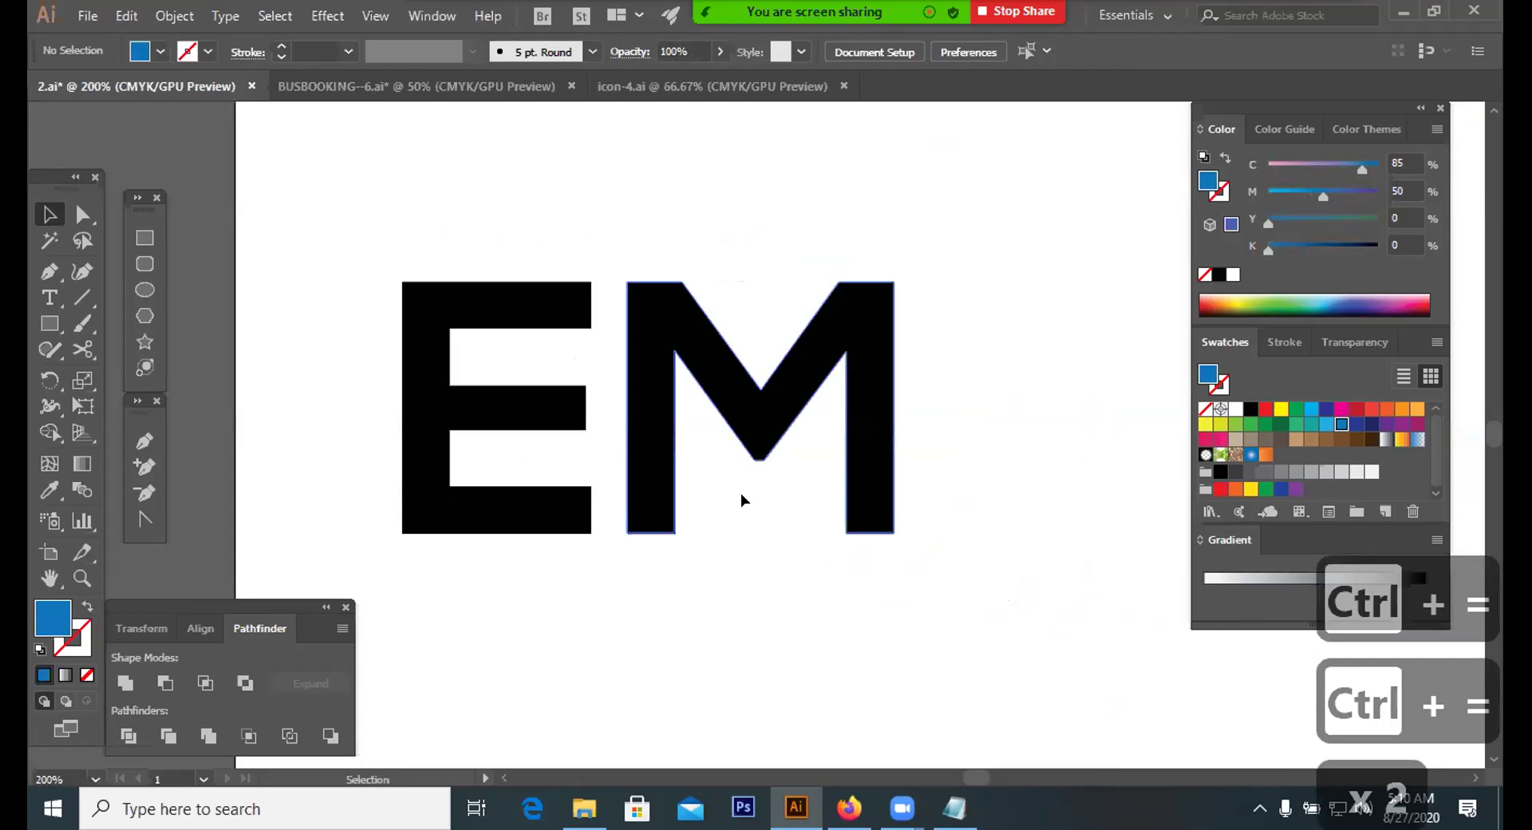
key("a")
left_click(588, 526)
left_click_drag(588, 527, 667, 527)
left_click(742, 631)
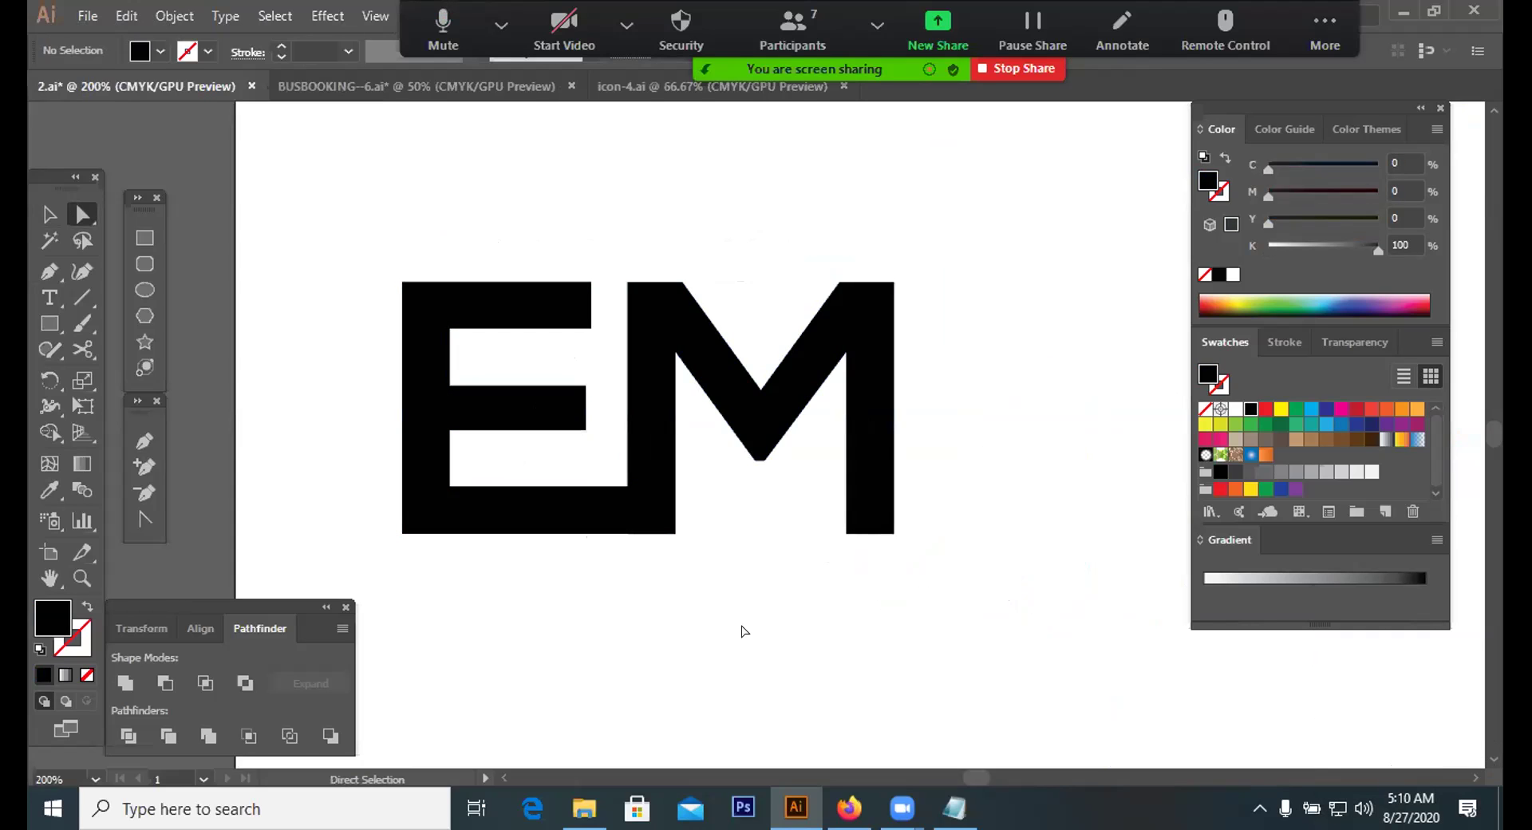
Examine the anchor points where the E's bottom arm overlaps the M's left leg and along the E's other arms
left_click_drag(524, 622, 571, 636)
left_click(575, 635)
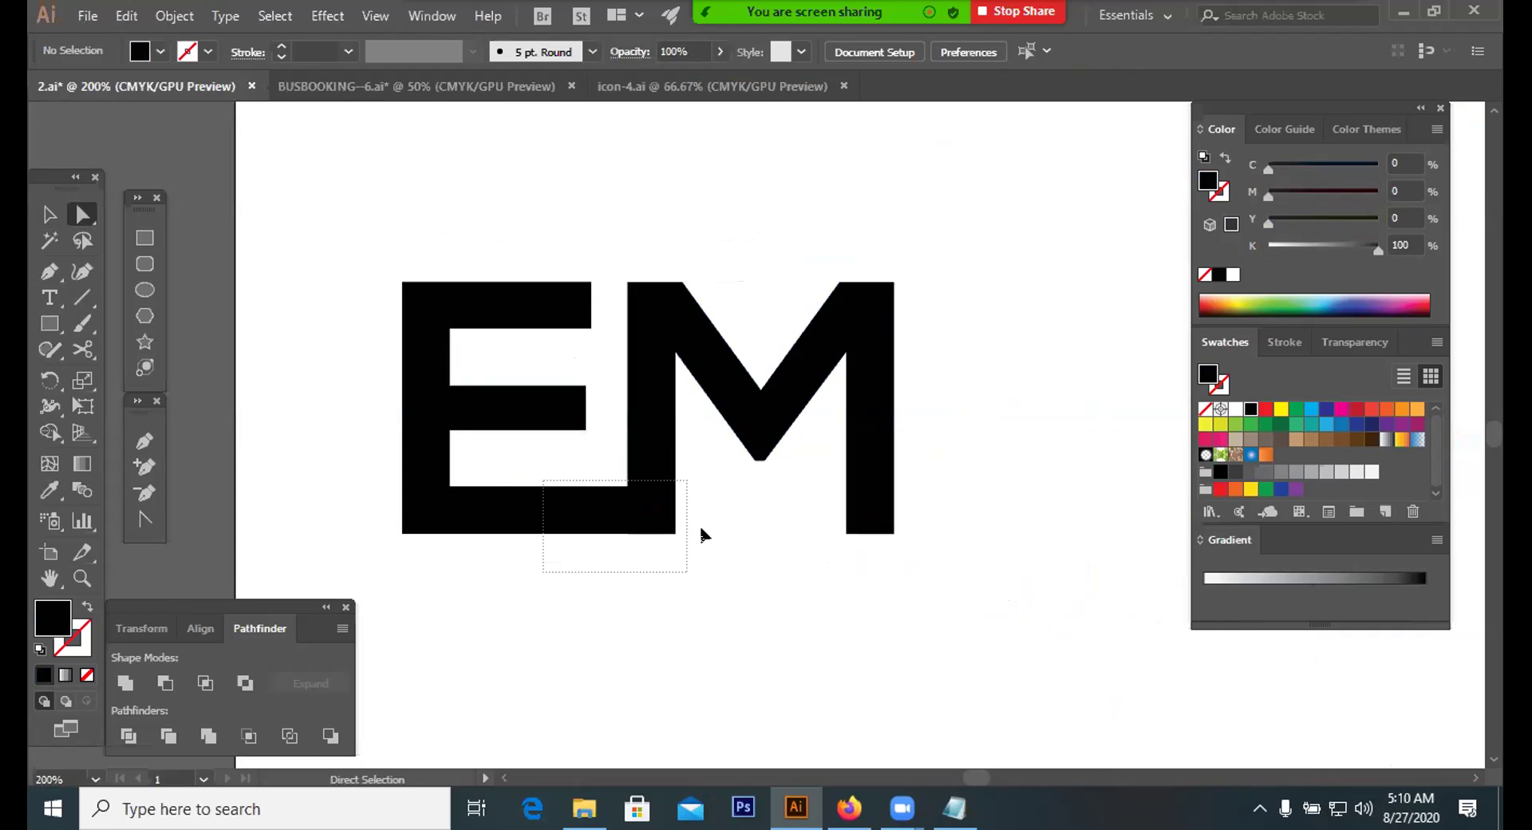
left_click_drag(728, 490, 729, 488)
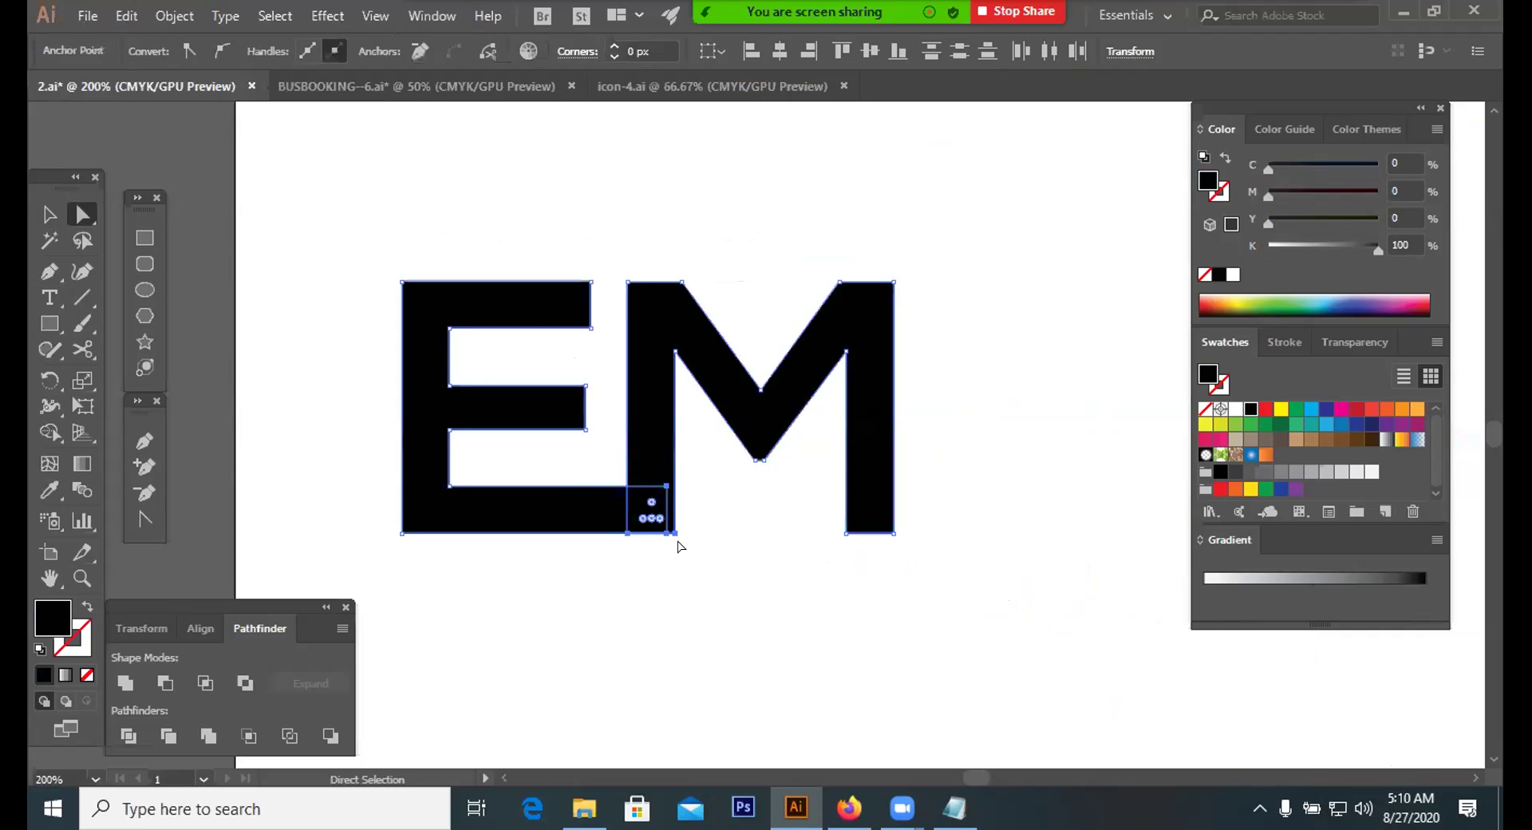
left_click(571, 458)
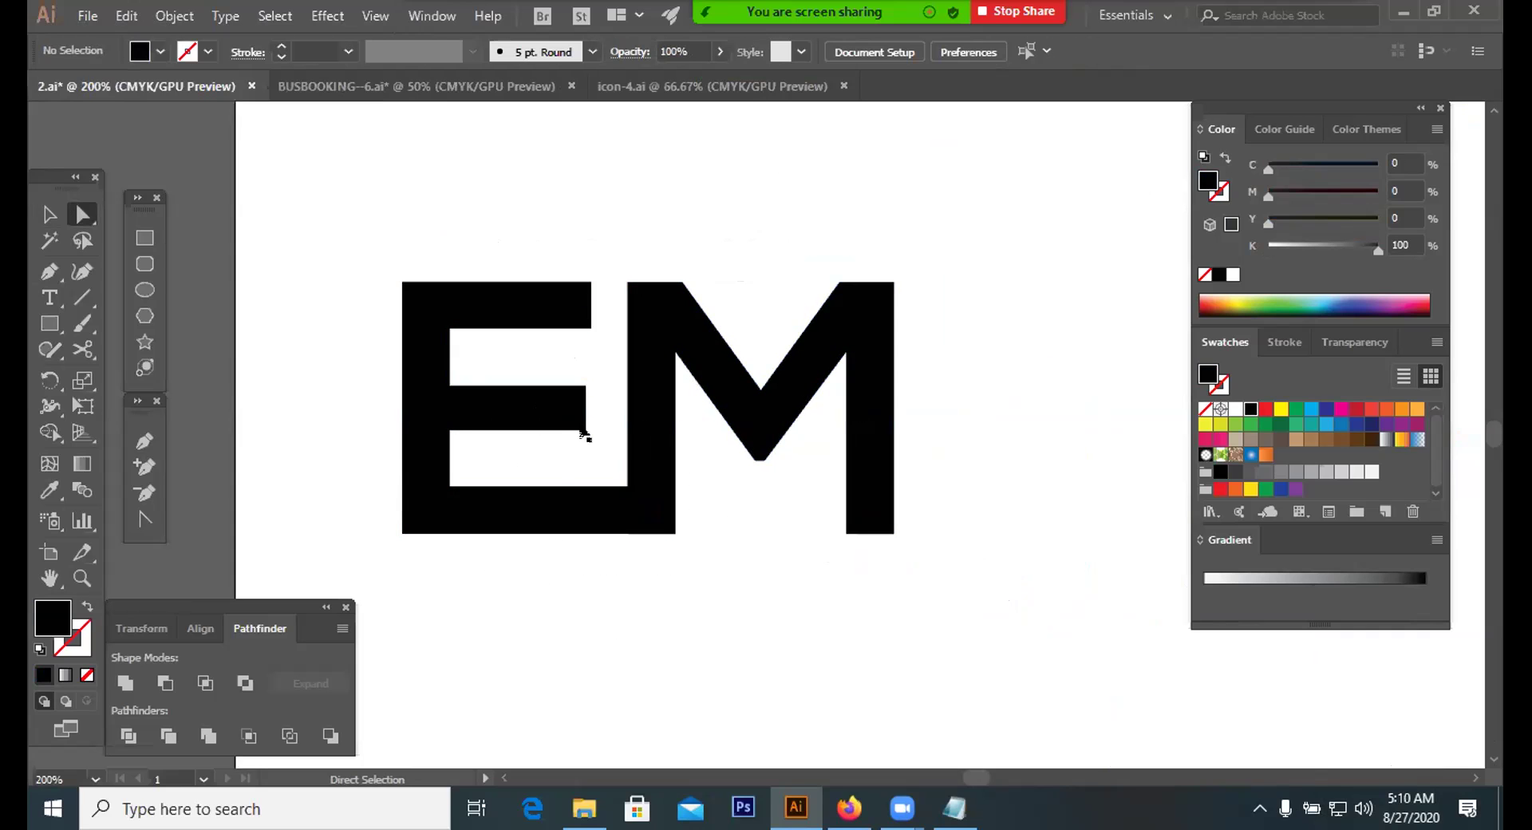
left_click(583, 429)
left_click(600, 433)
left_click(590, 336)
left_click(605, 445)
left_click(656, 446)
Try to pull the upper corner of the E's top arm onto the M's upper left corner, and undo it
left_click(627, 283)
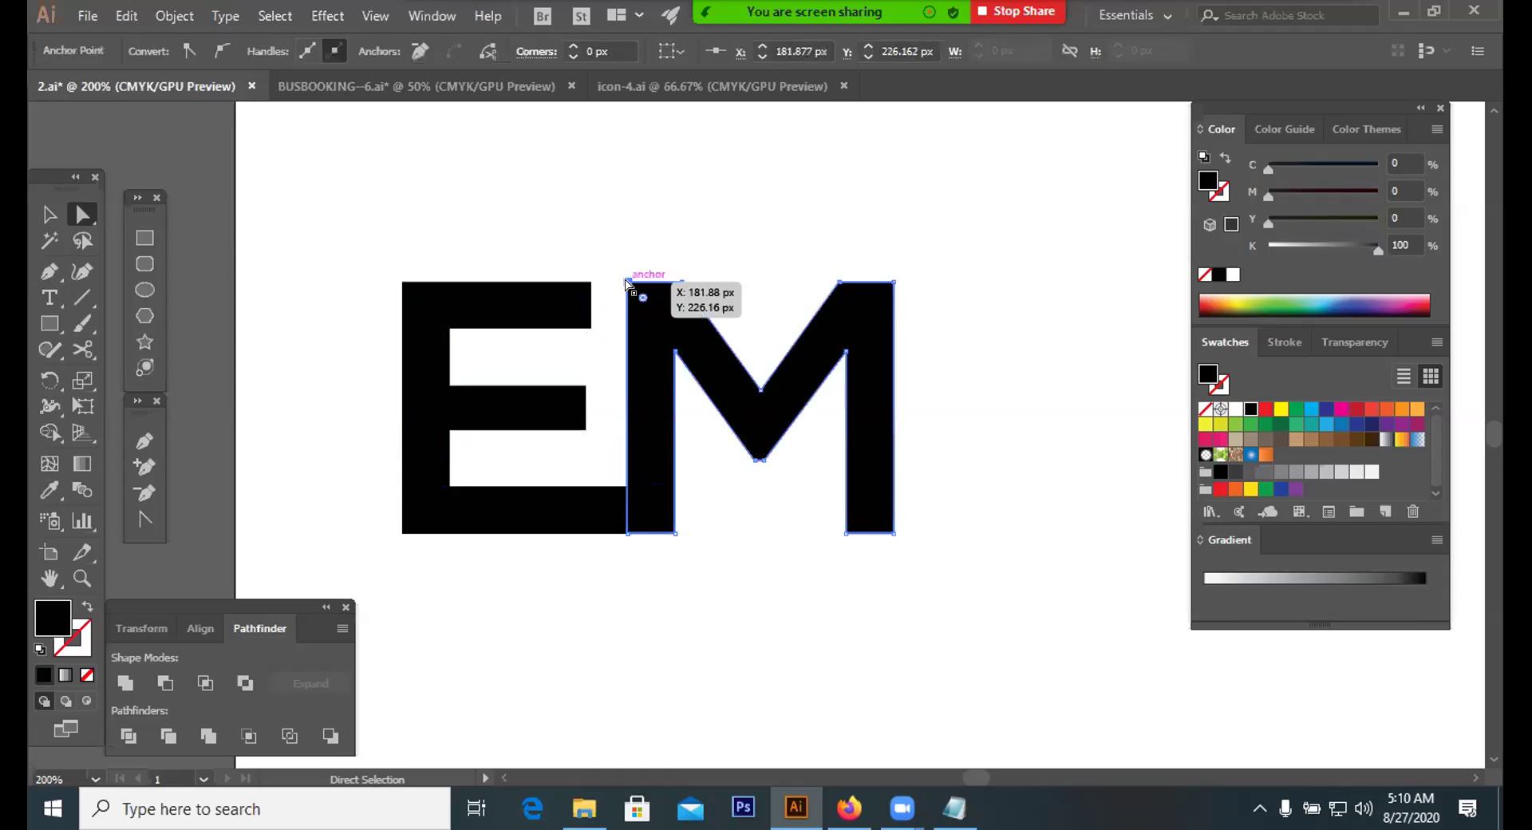
left_click_drag(679, 285, 628, 282)
left_click(602, 301)
left_click(621, 236)
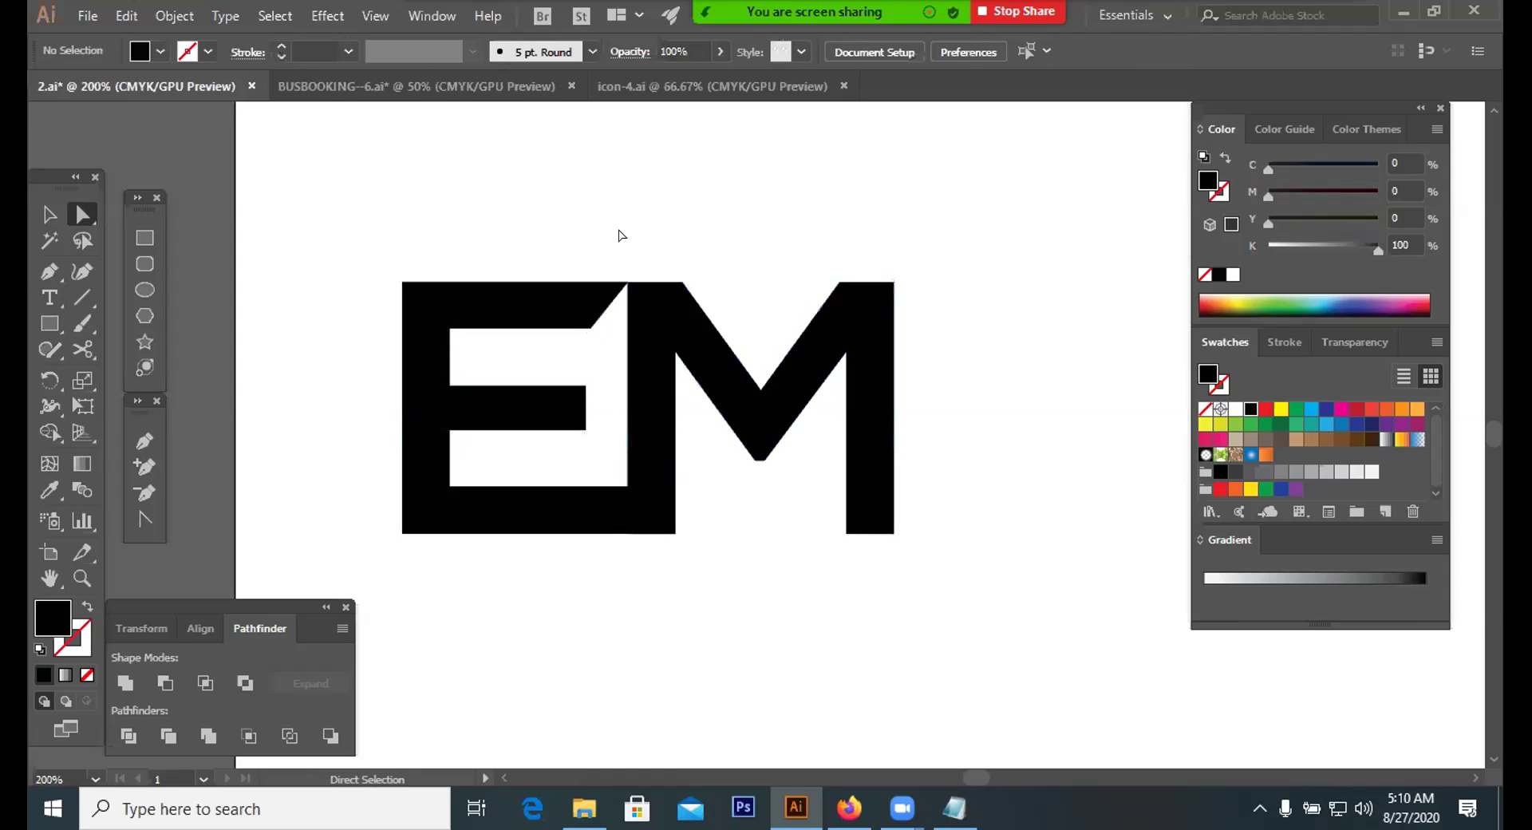
left_click(624, 326)
left_click(577, 242)
left_click(606, 301)
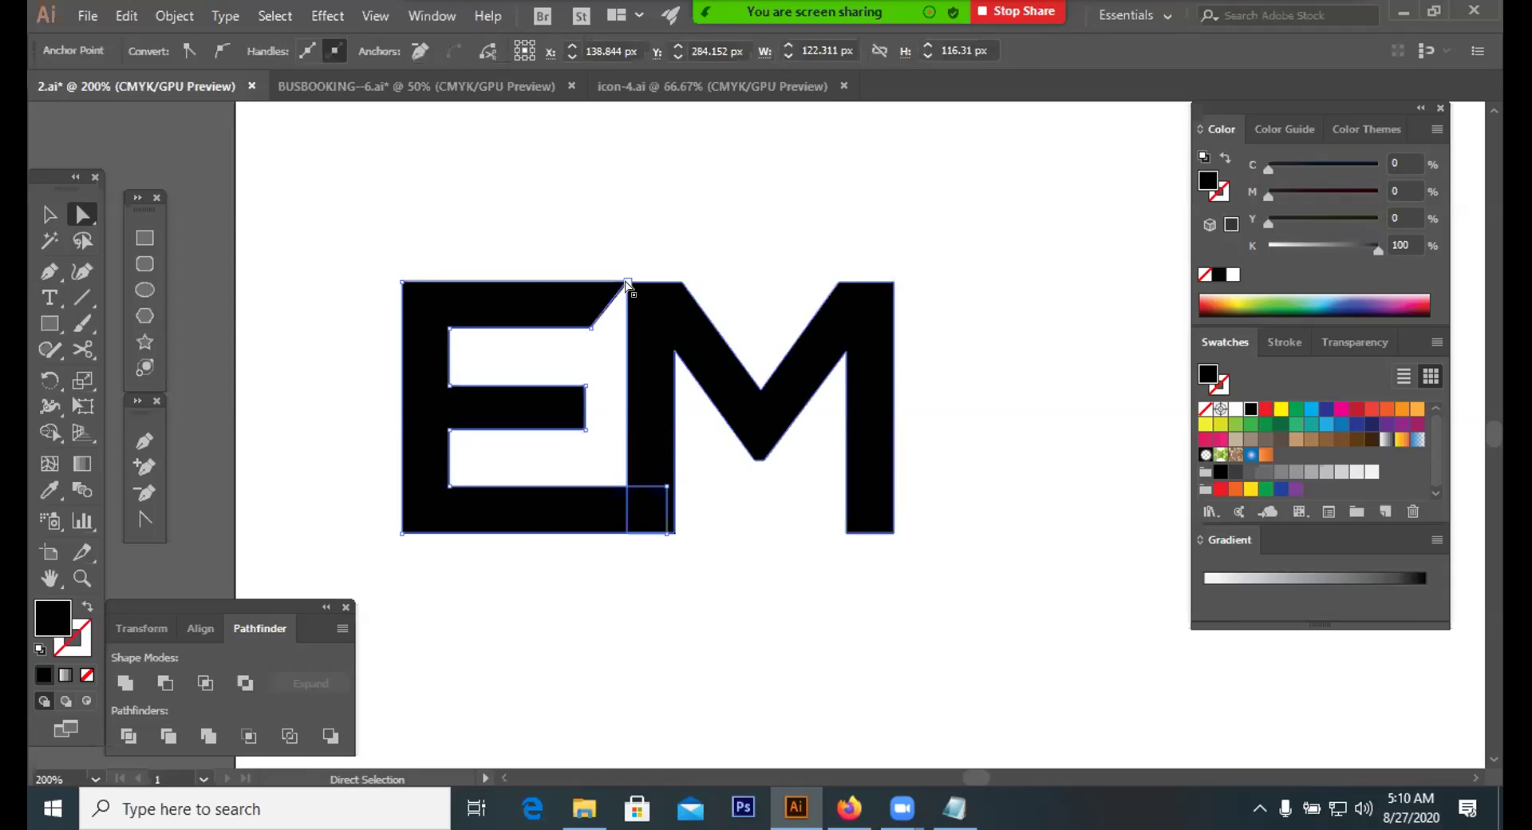
key("ctrl+equal")
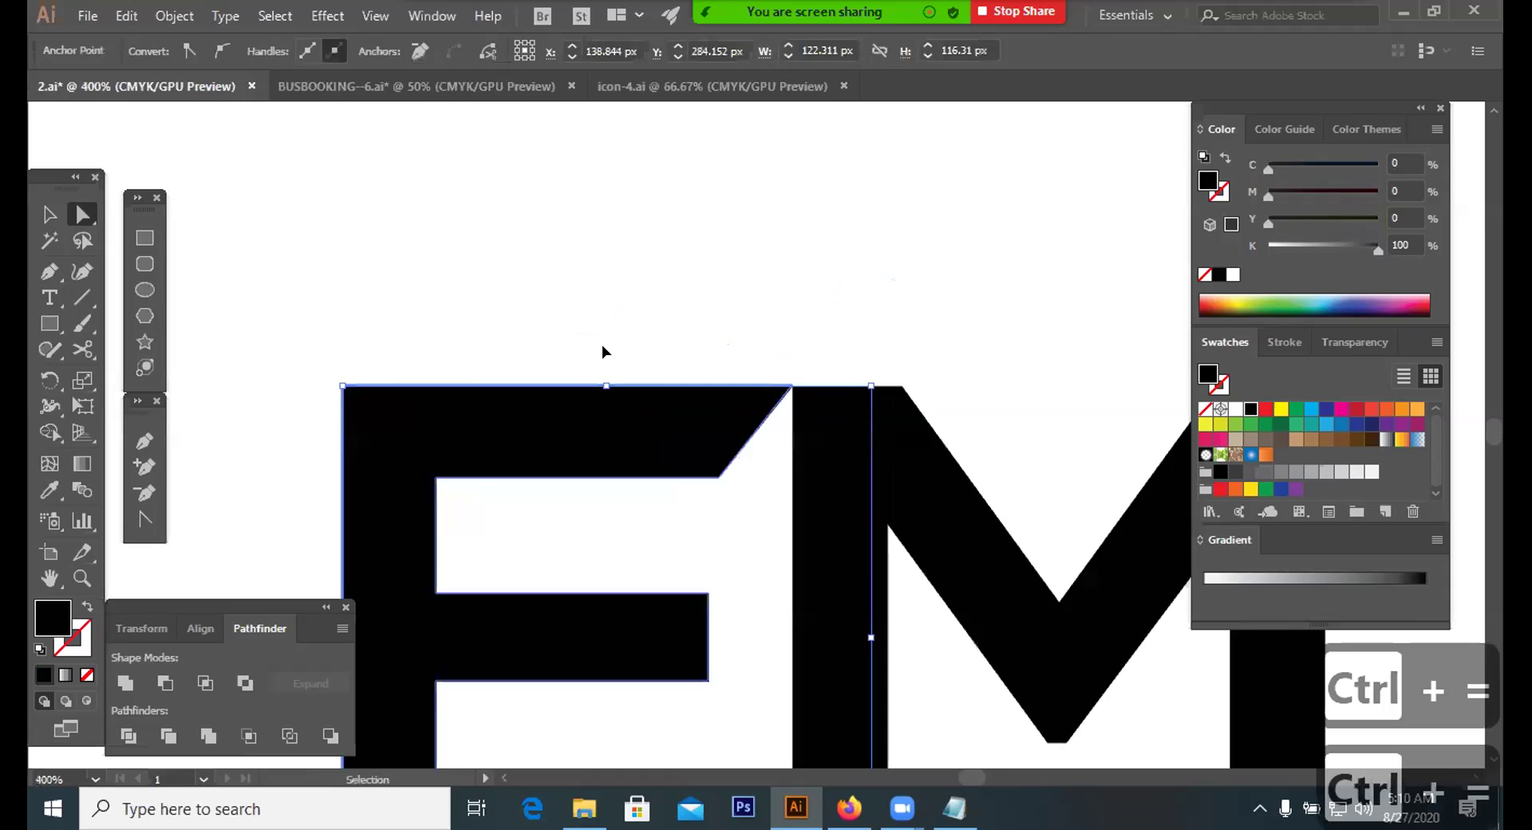
left_click(790, 302)
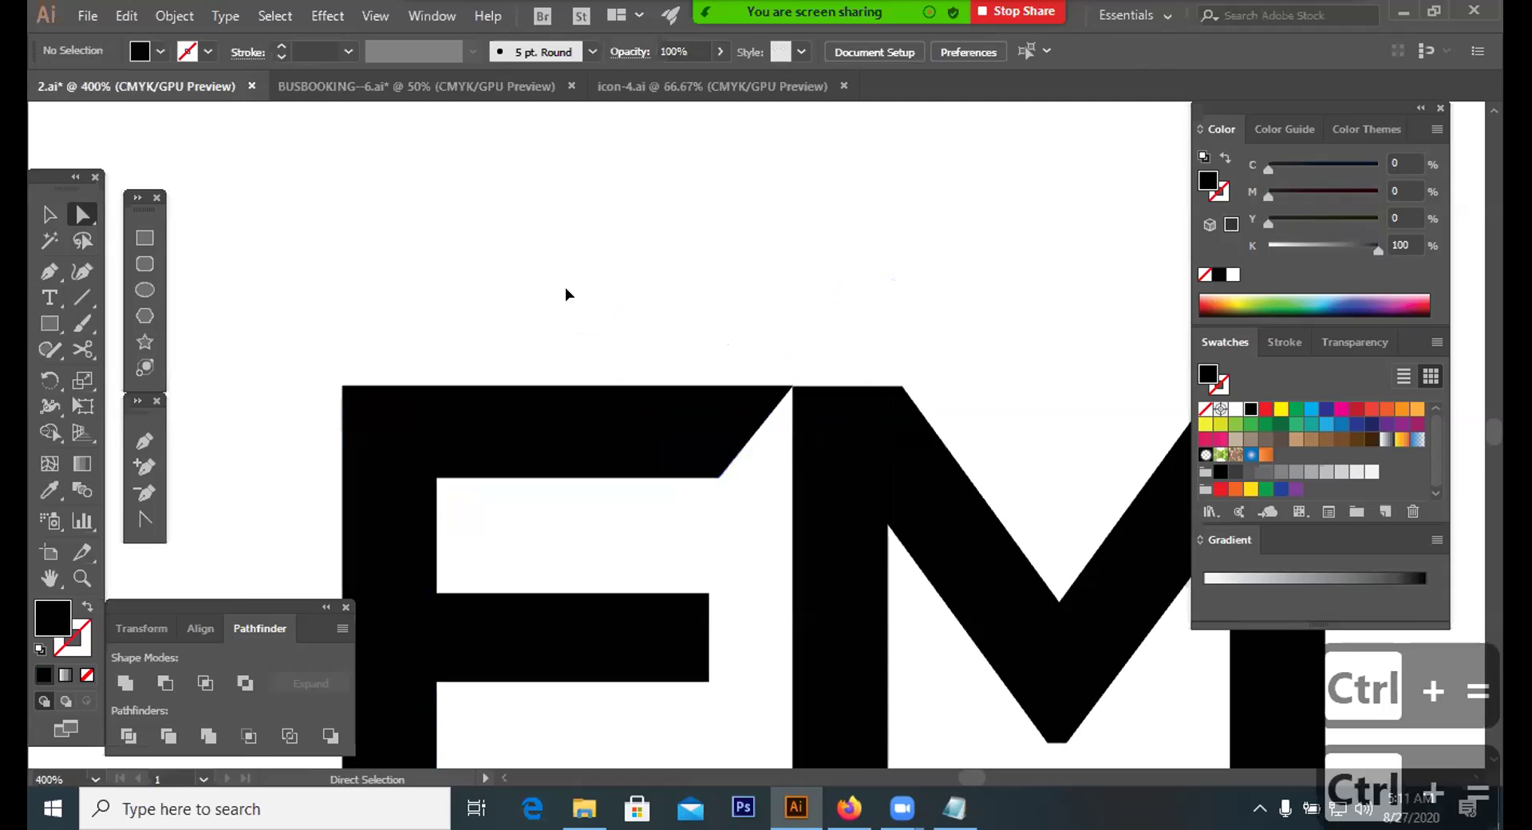
key("ctrl+z")
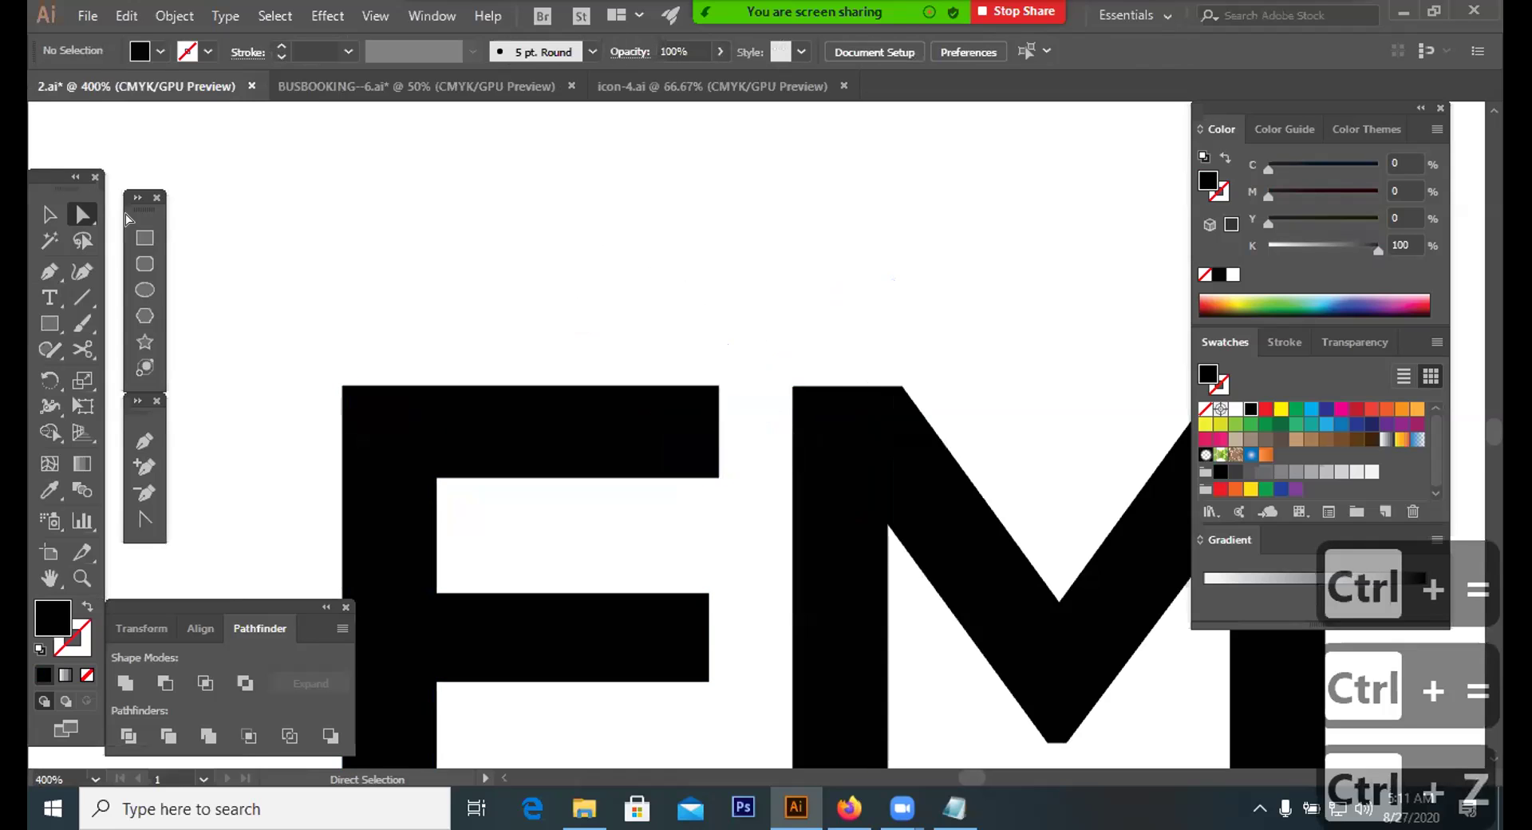
Try to stretch the upper corner of the E's top arm into the M's left leg, and undo the recent changes
left_click(719, 386)
left_click_drag(719, 387, 827, 391)
key("ctrl+z")
left_click(716, 387)
left_click(739, 284)
left_click_drag(718, 284, 783, 473)
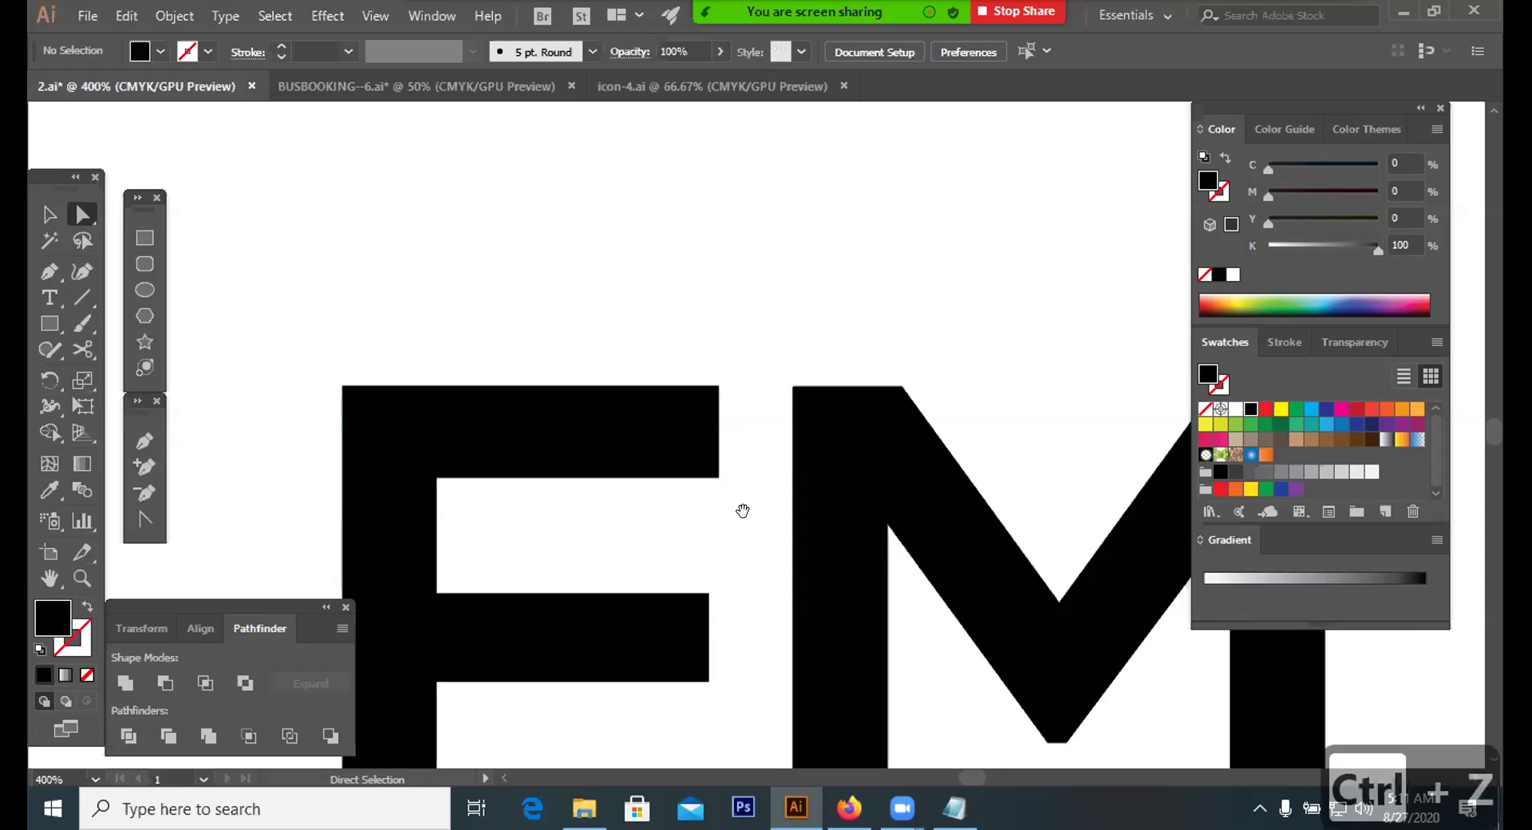
key("ctrl+z")
key("ctrl+z")
key("ctrl+z")
key("ctrl+z")
key("ctrl+z")
key("ctrl+z")
key("ctrl+z")
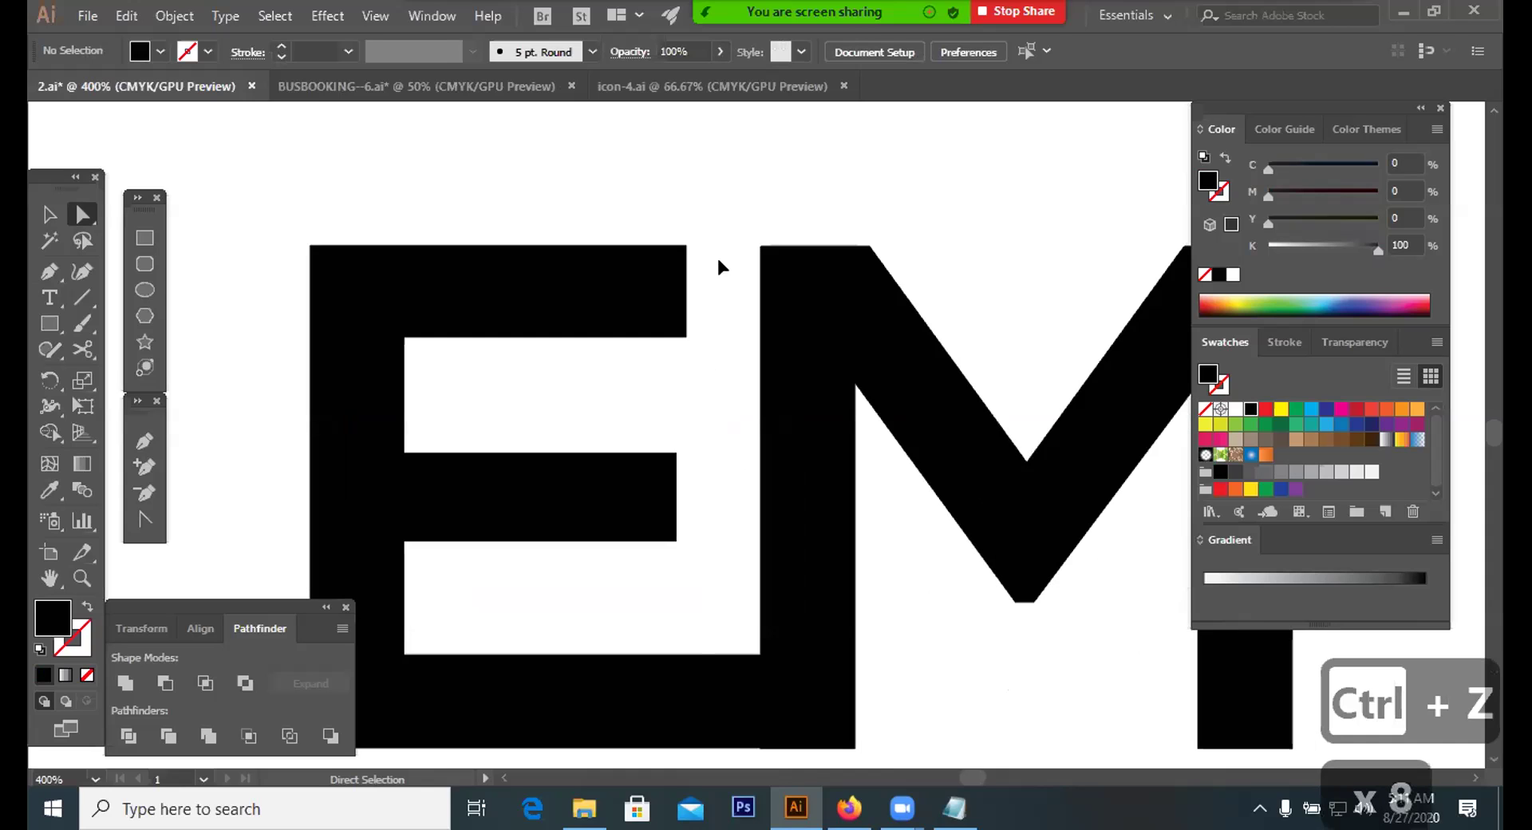
Move the upper end corner of the E's top arm onto the M's upper left corner
left_click_drag(688, 246, 763, 248)
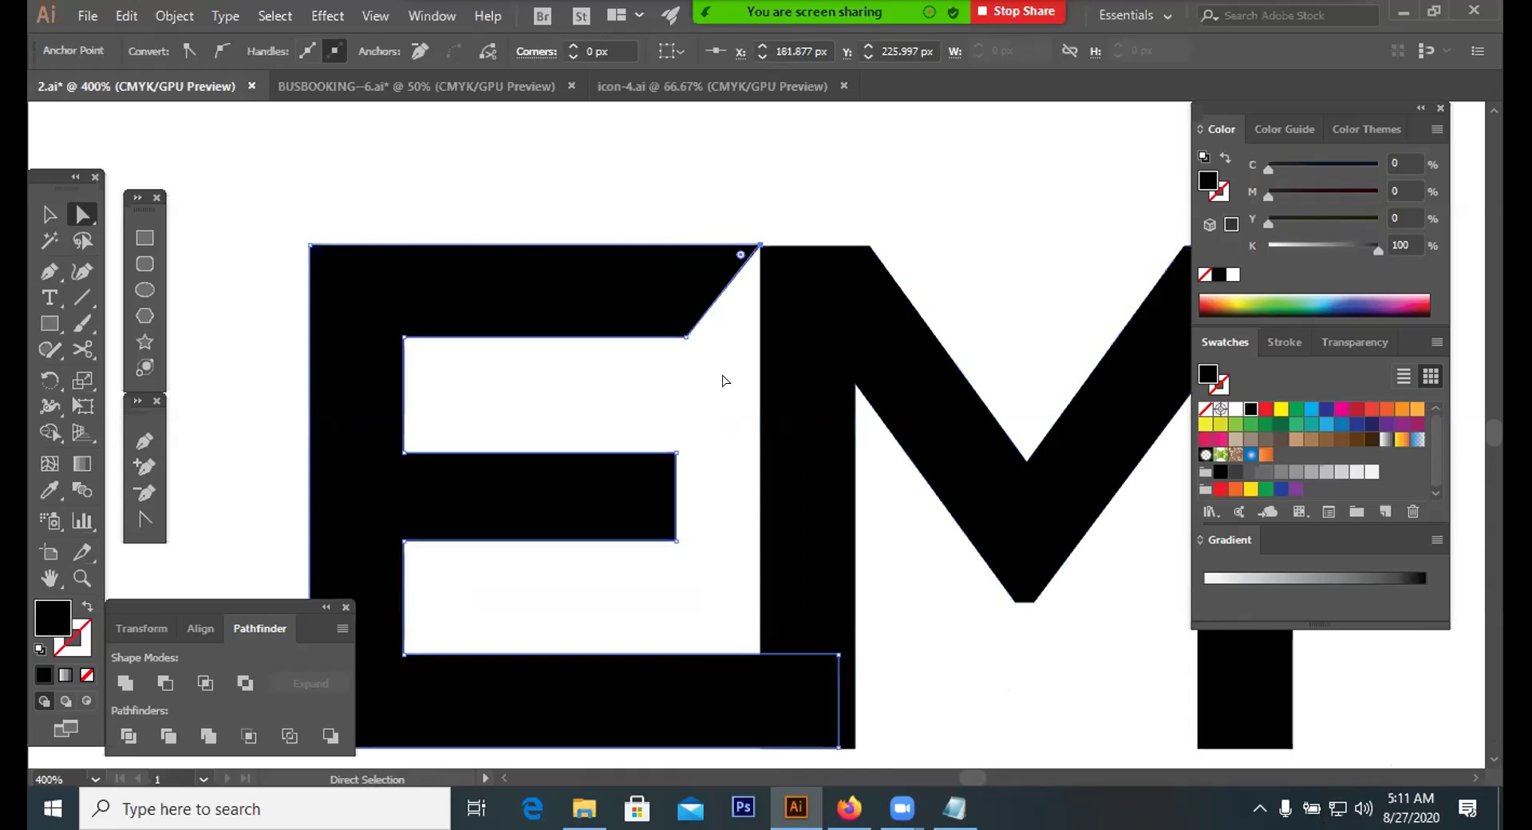
left_click(723, 380)
left_click_drag(849, 615, 726, 729)
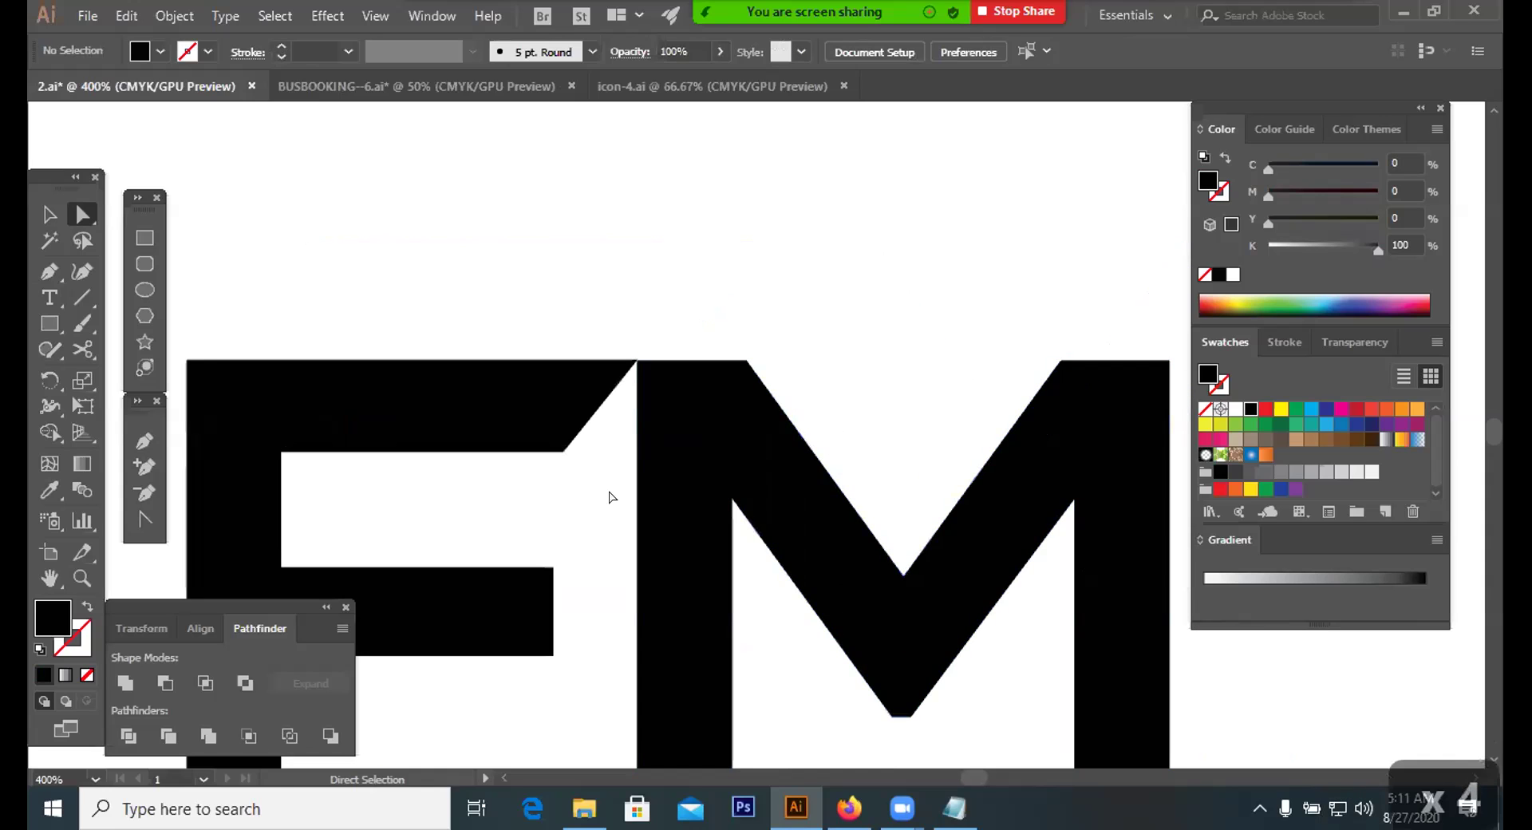
Pull both end points of the E's bottom arm back out of the M to roughly the middle arm's length
scroll(759, 496, "down", 5)
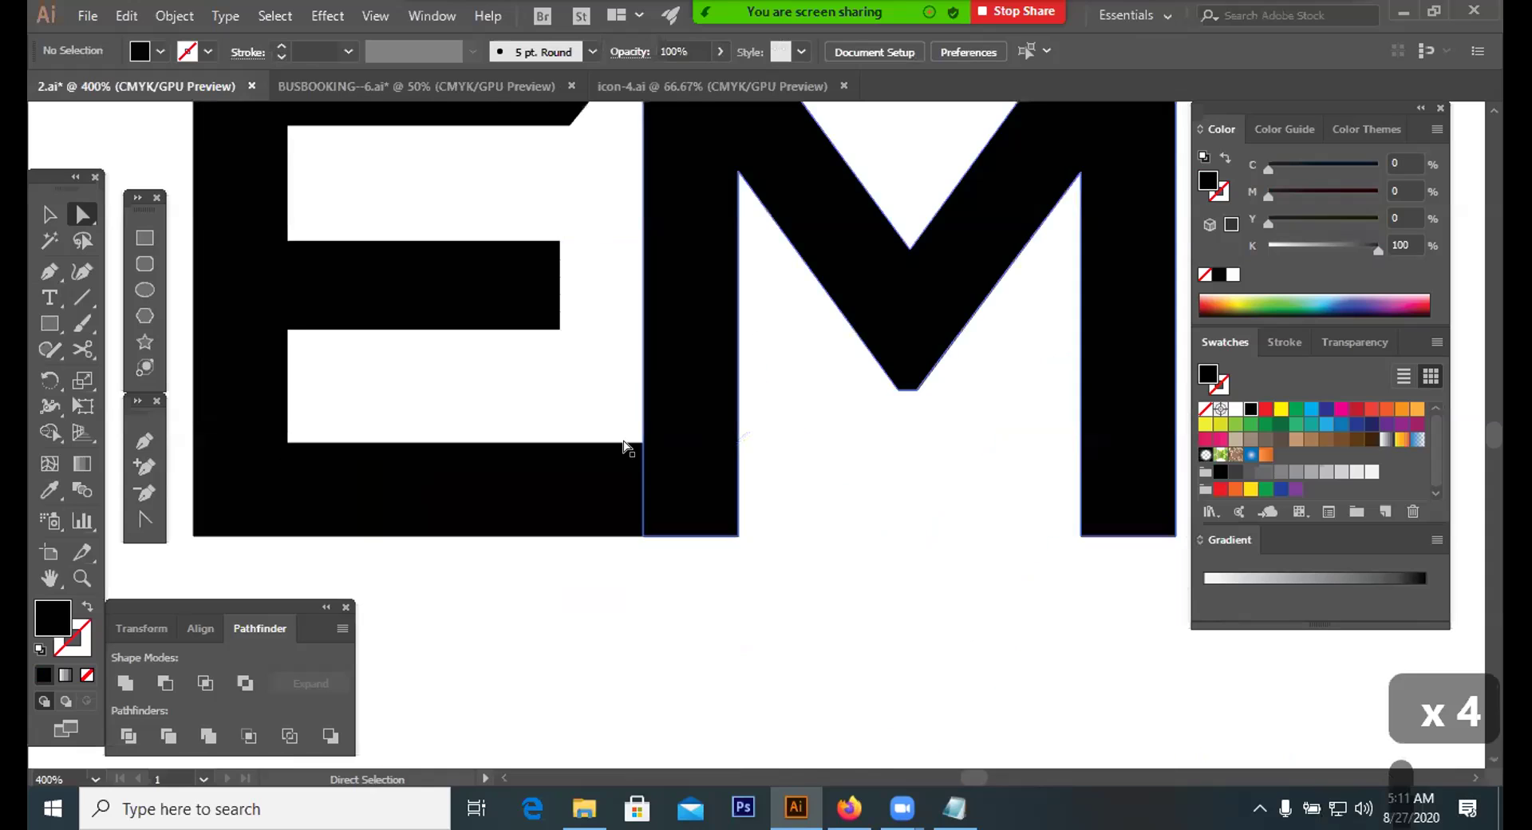
left_click(711, 441)
left_click_drag(717, 442, 560, 441)
left_click_drag(713, 534, 569, 535)
left_click(762, 562)
scroll(804, 648, "up", 2)
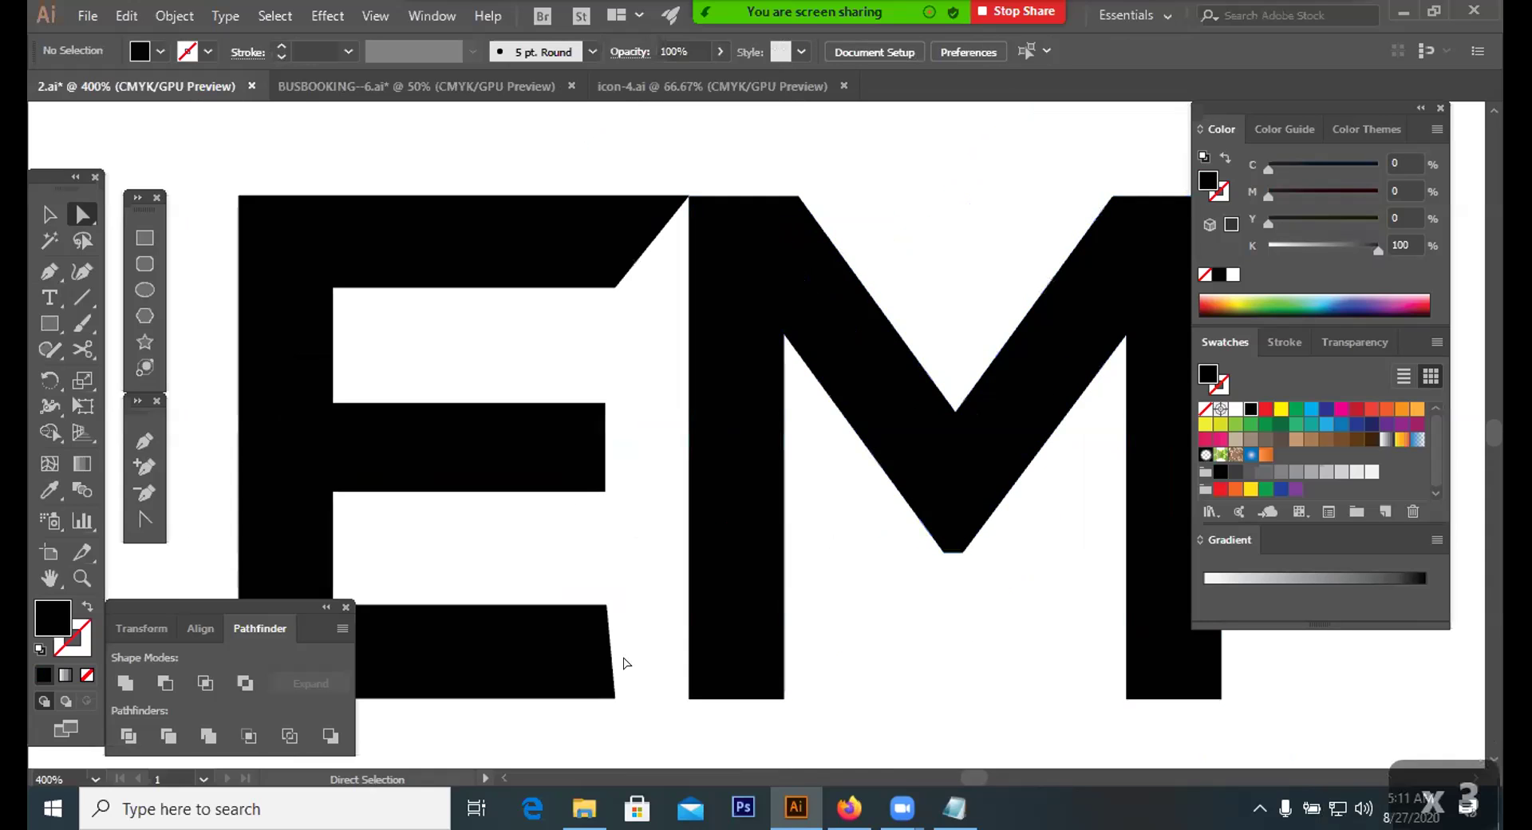
left_click(611, 698)
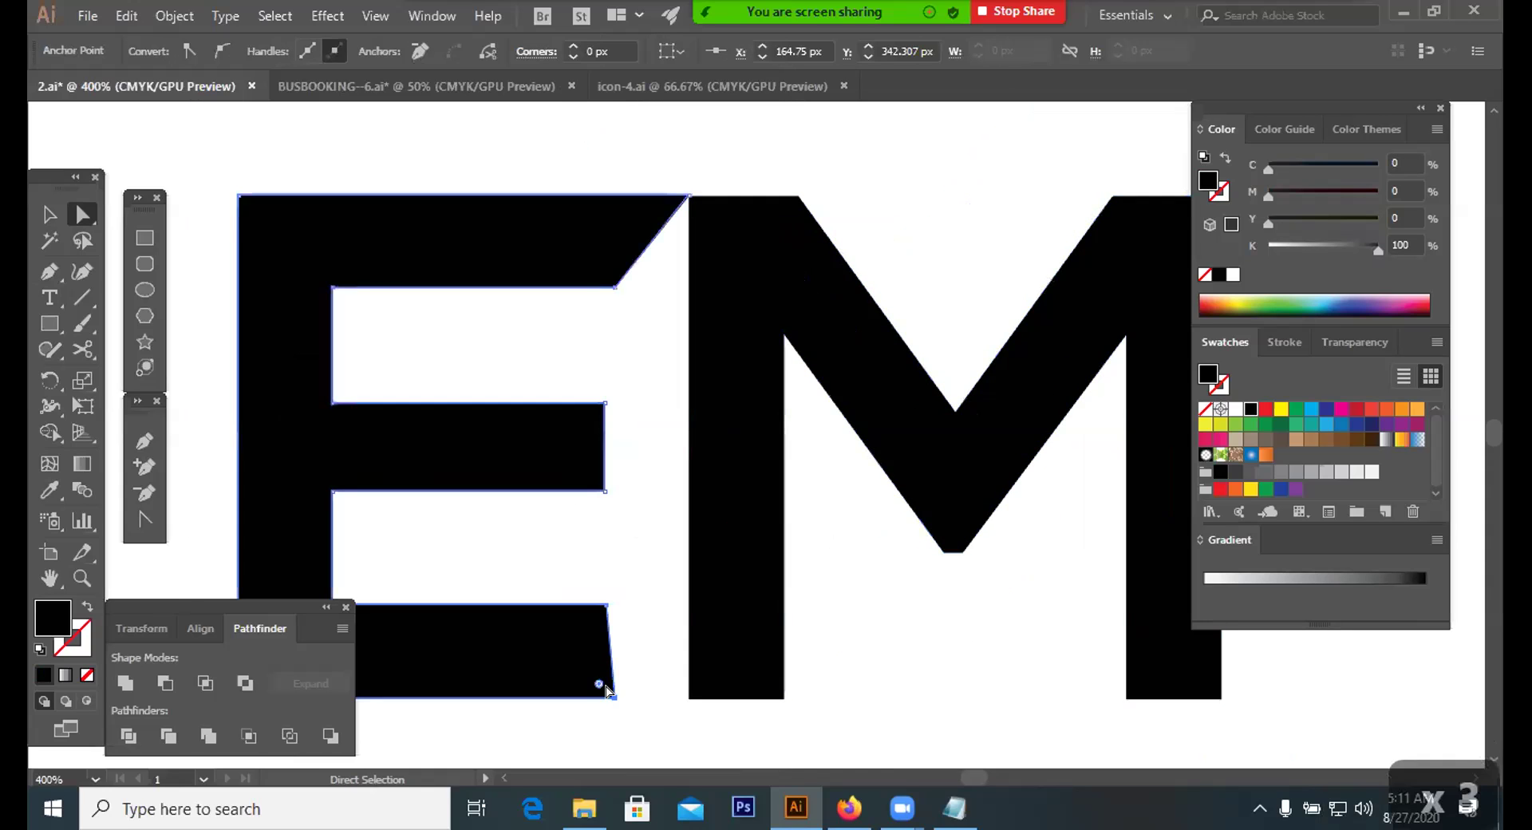
Move the lower end corner of the E's top arm onto the M's left leg to join the letters along the top
left_click_drag(616, 288, 691, 290)
left_click(882, 534)
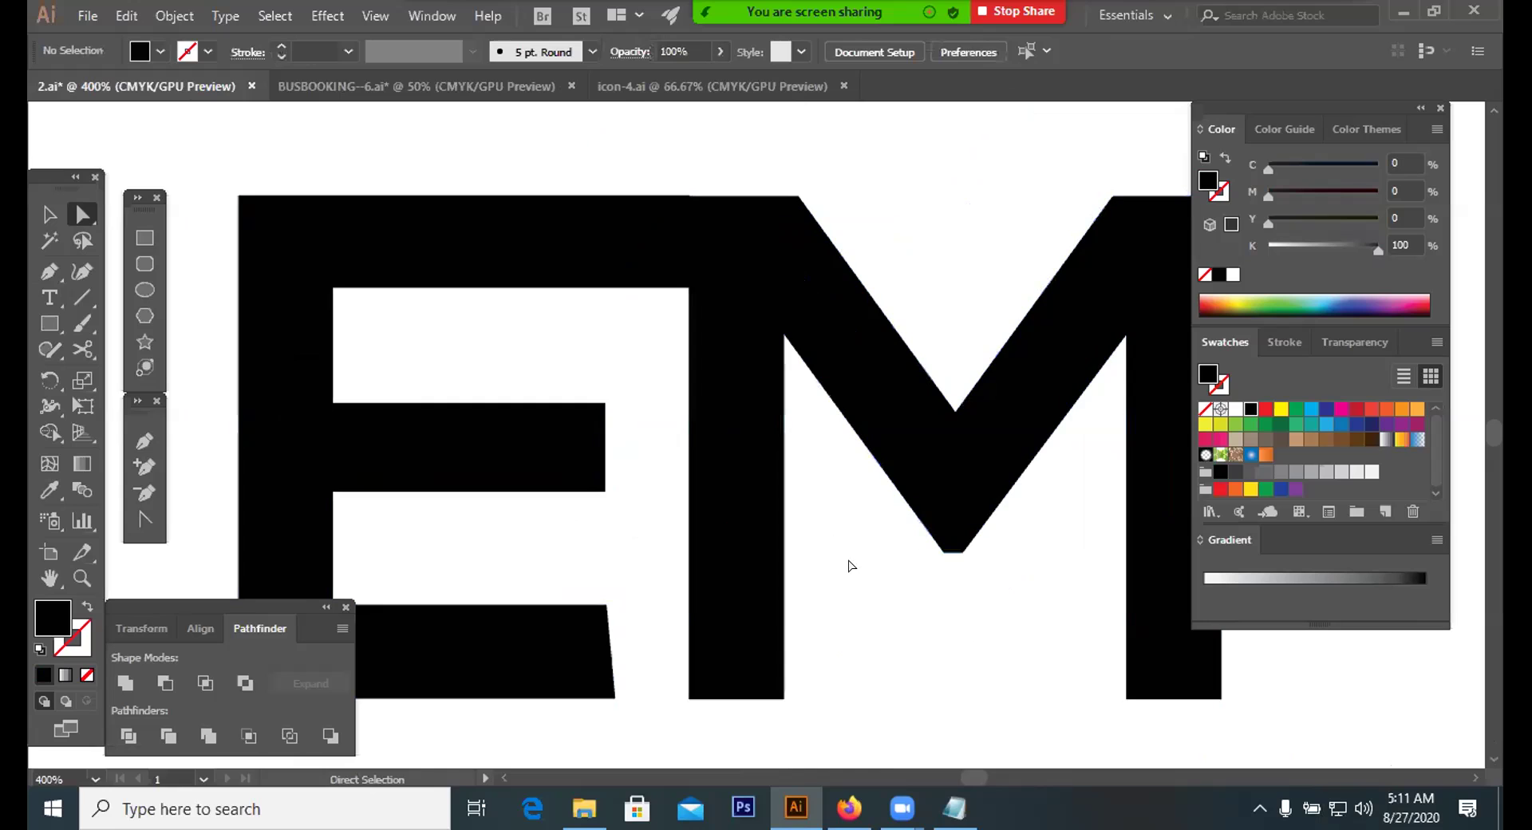
scroll(719, 415, "up", 3)
scroll(719, 415, "left", 2)
left_click(742, 382)
left_click(874, 601)
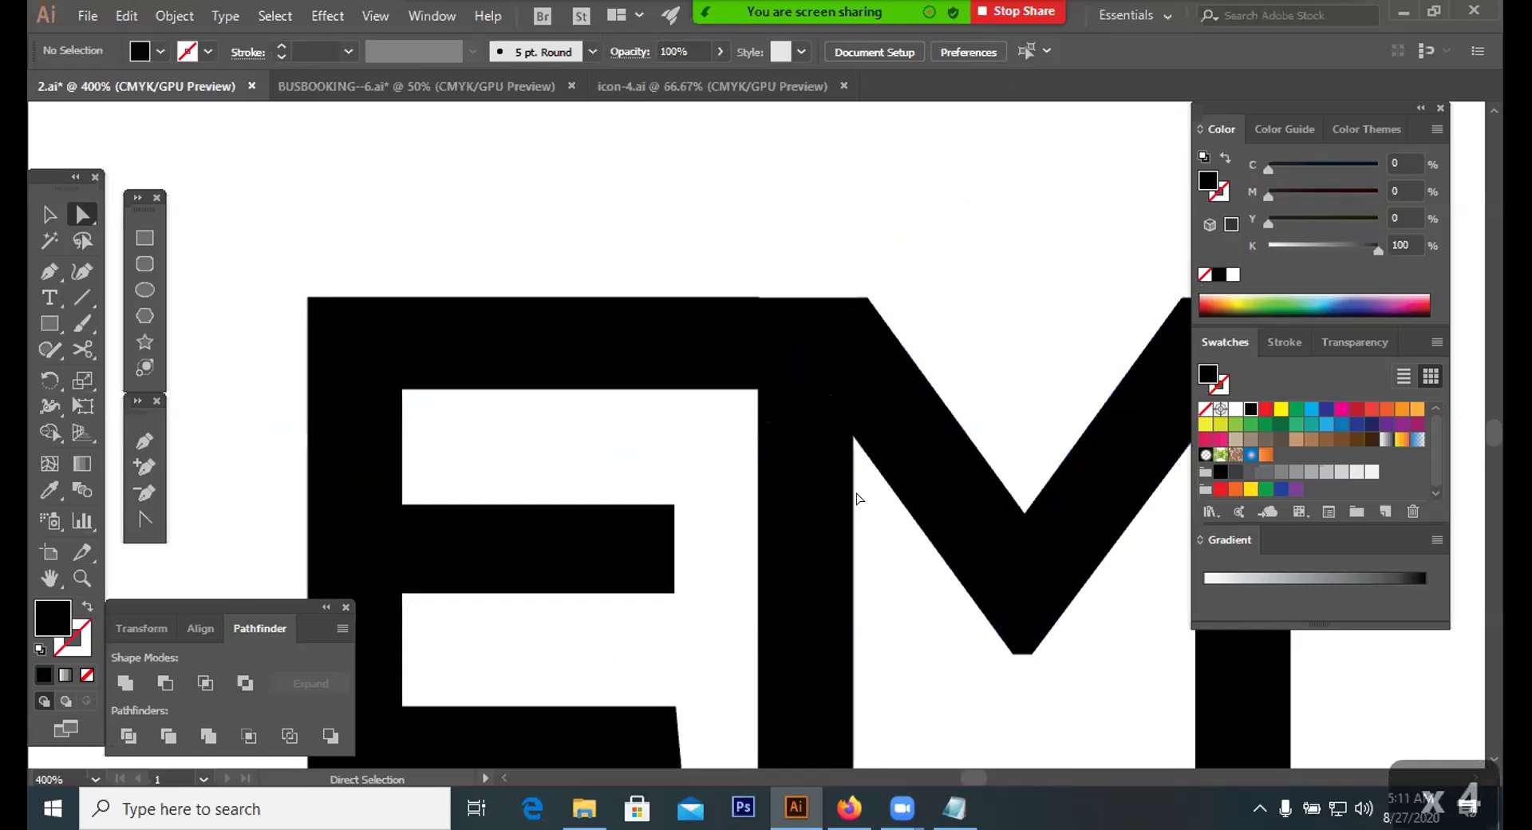
key("ctrl+minus")
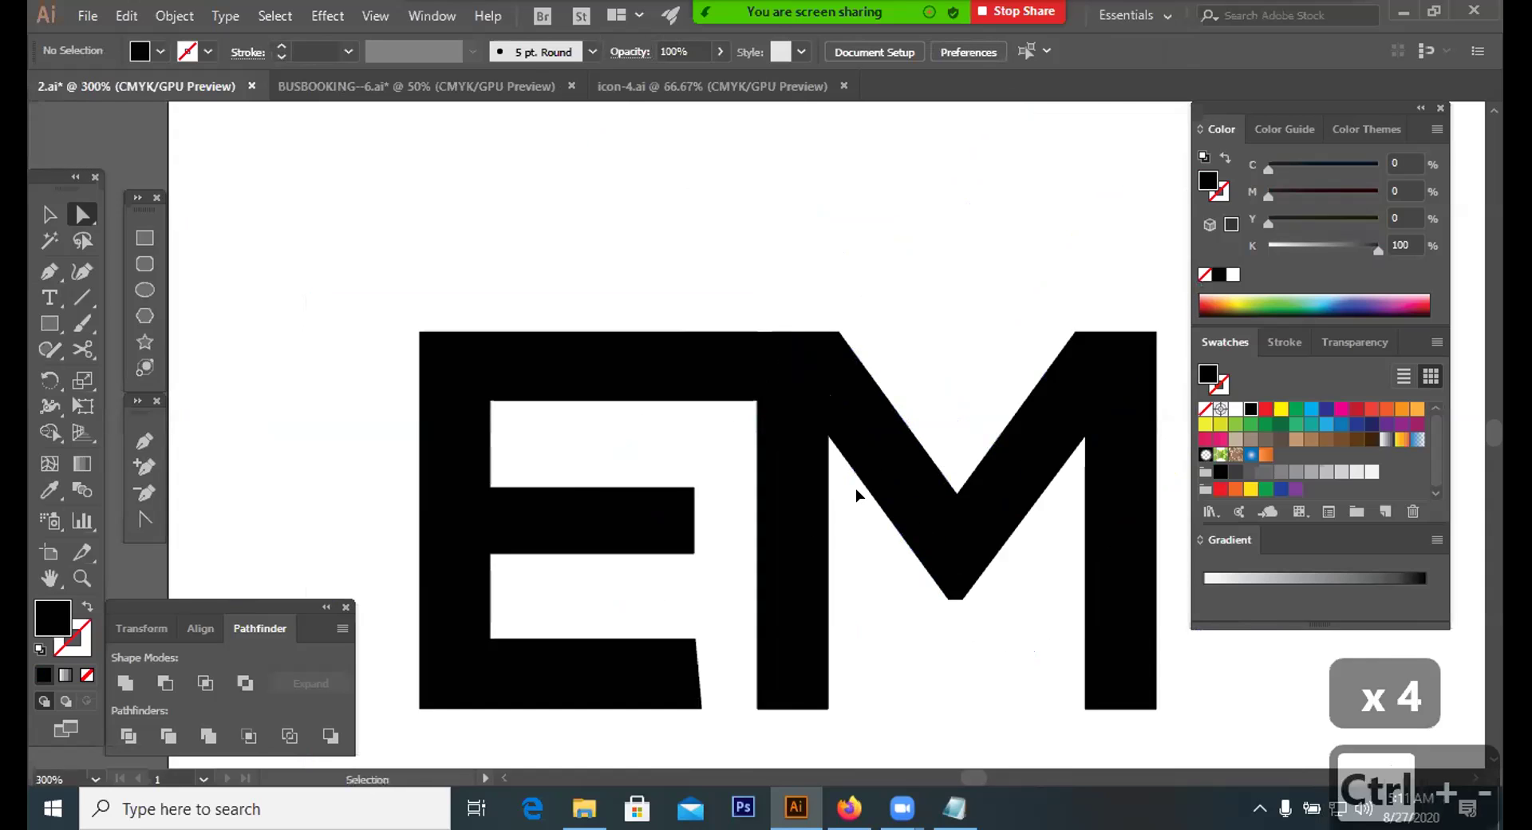
Examine the joint where the E's top arm meets the M's left leg
key("ctrl+minus")
key("ctrl+minus")
key("ctrl+minus")
key("ctrl+minus")
key("ctrl+equal")
key("ctrl+equal")
key("ctrl+equal")
key("ctrl+equal")
key("ctrl+equal")
key("ctrl+equal")
left_click(48, 214)
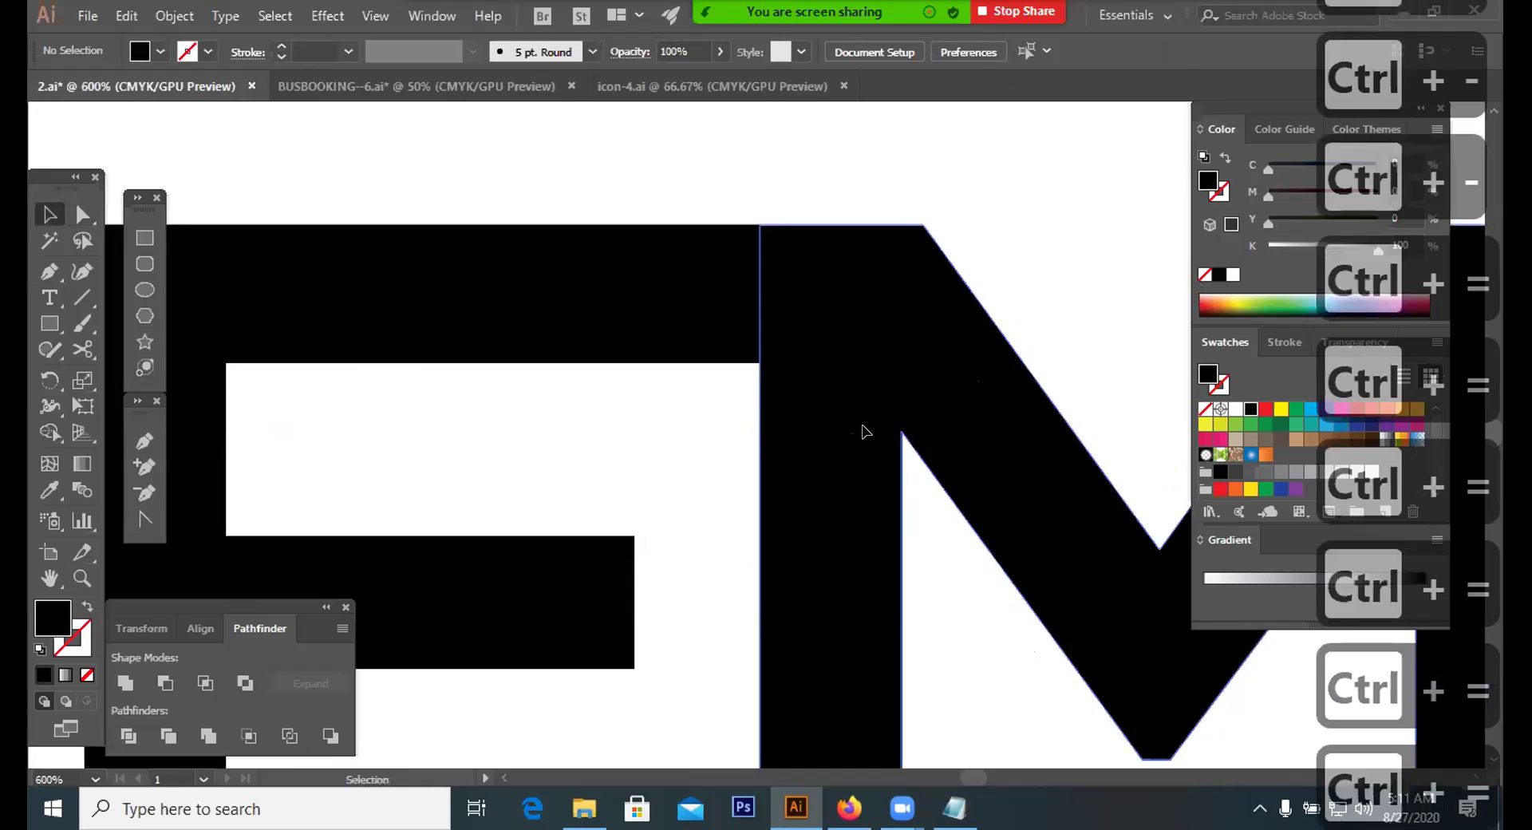
left_click(863, 434)
key("ctrl+z")
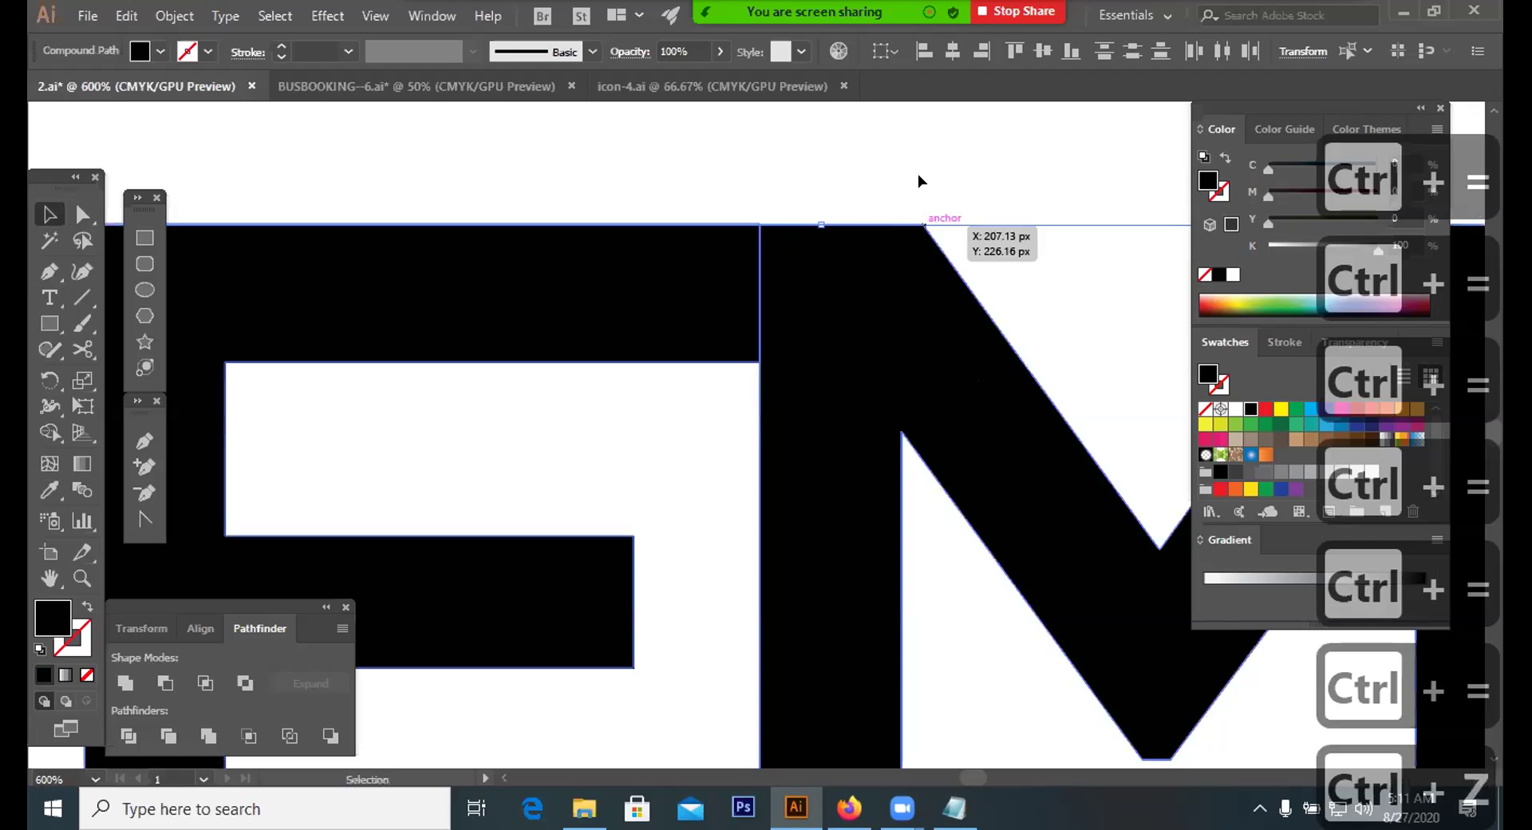
left_click(1010, 53)
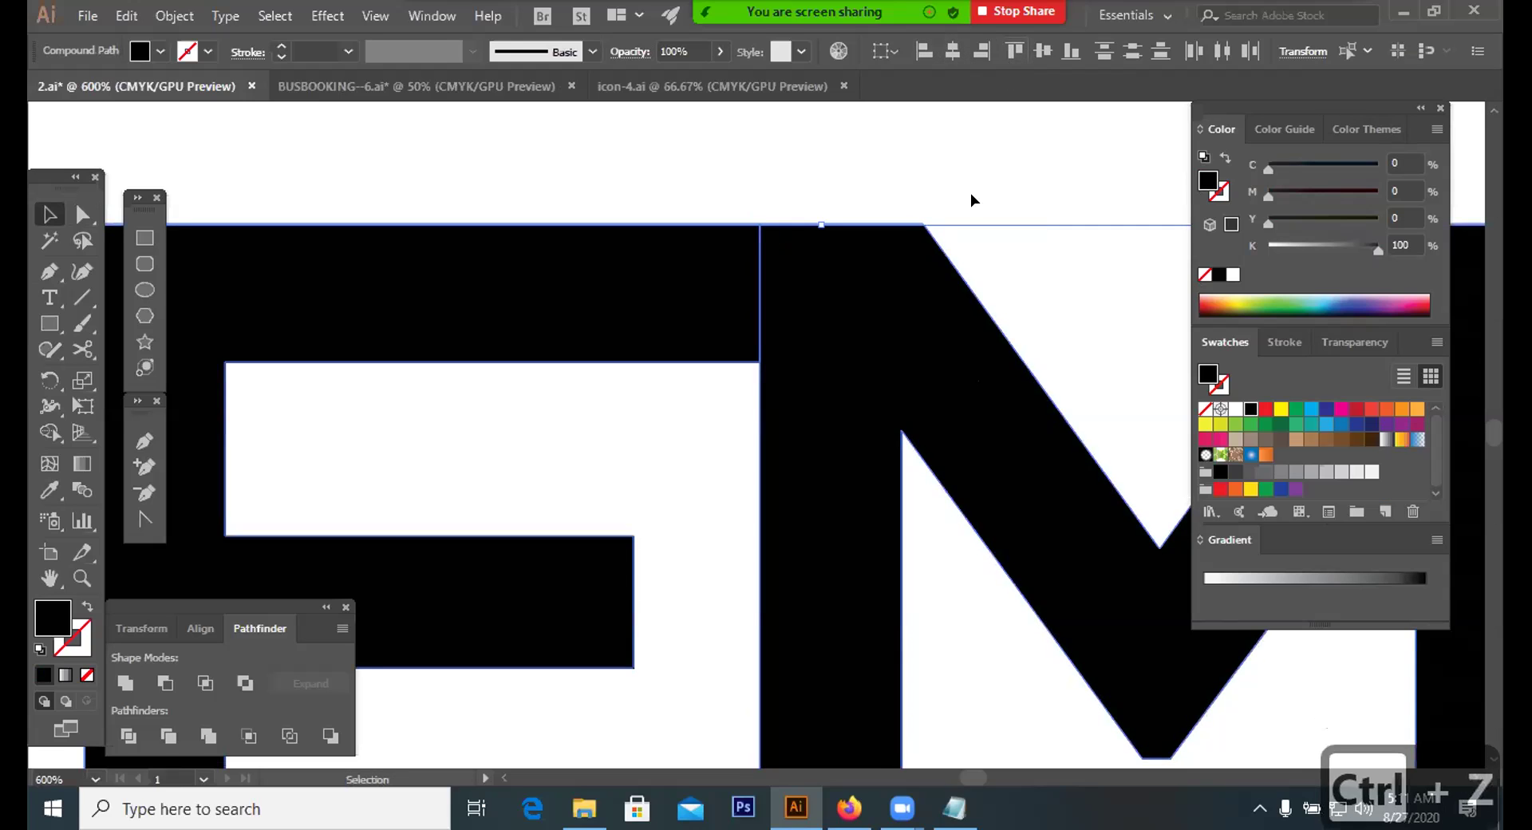
left_click(937, 209)
left_click_drag(633, 410, 1020, 204)
left_click(990, 228)
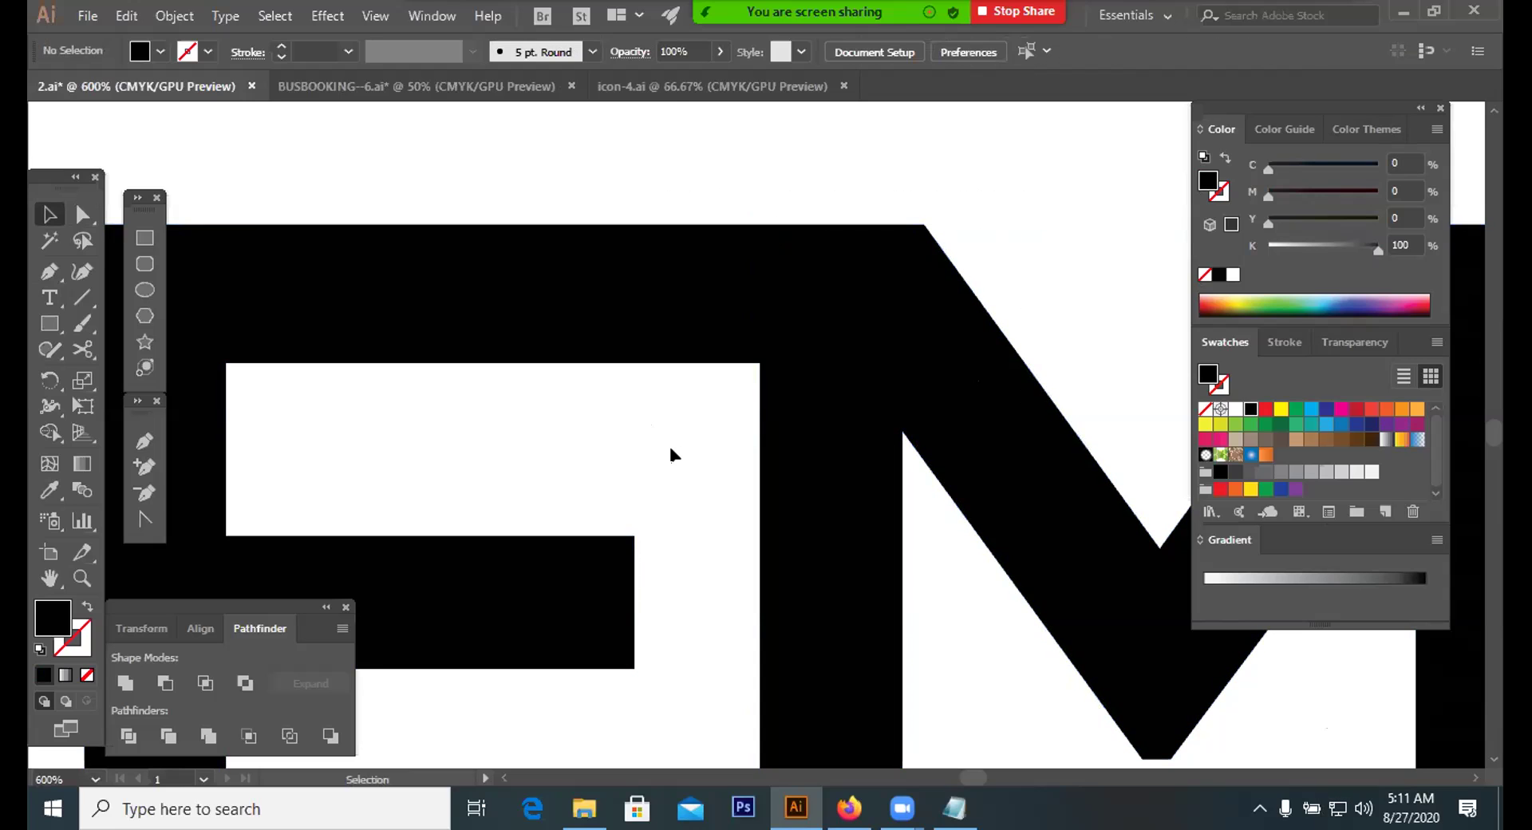
key("ctrl+minus")
key("ctrl+minus")
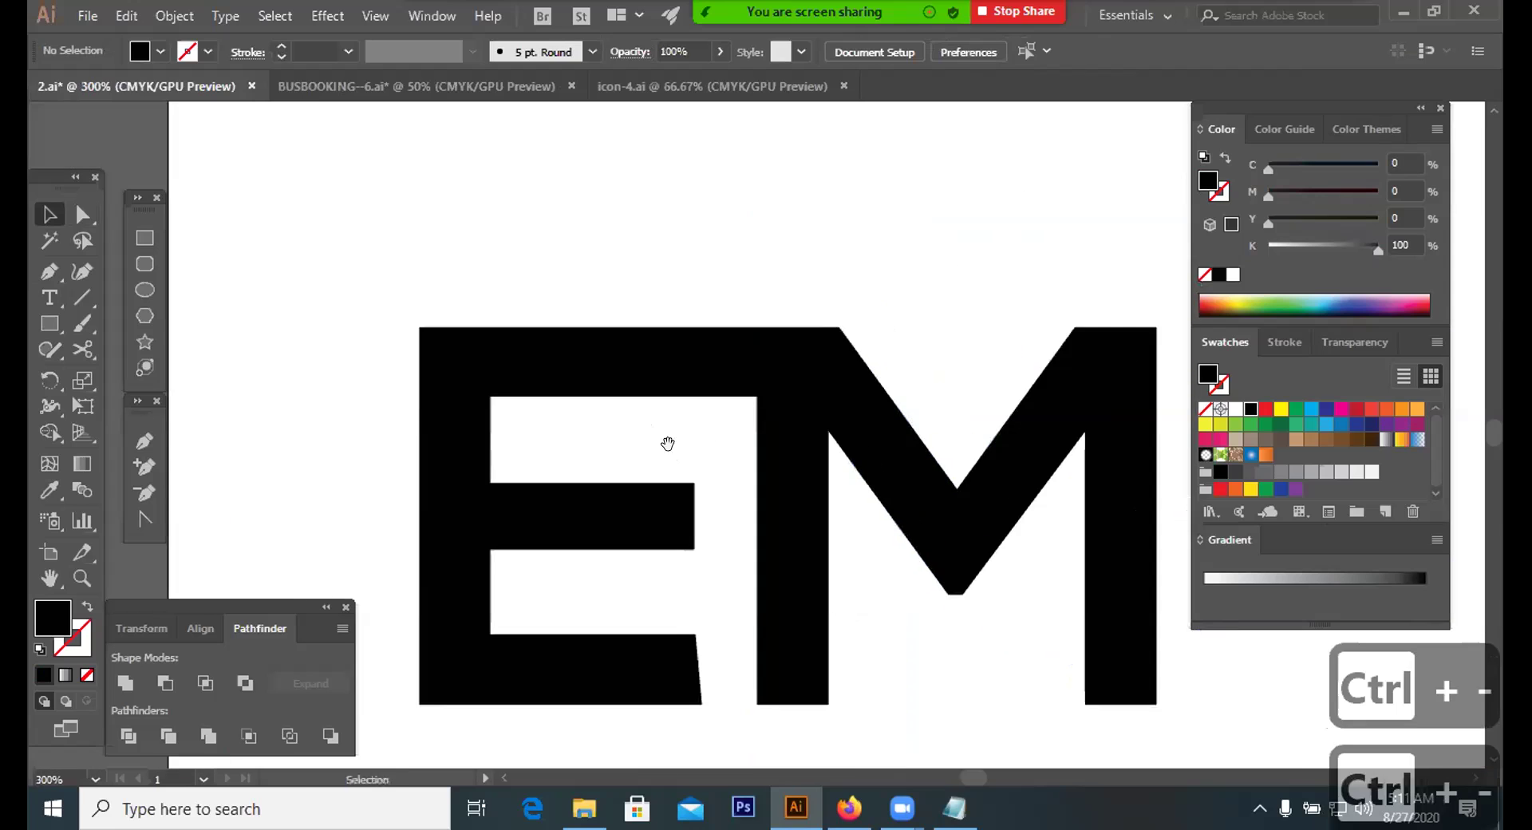
key("ctrl+minus")
left_click_drag(739, 342, 838, 544)
left_click(836, 546)
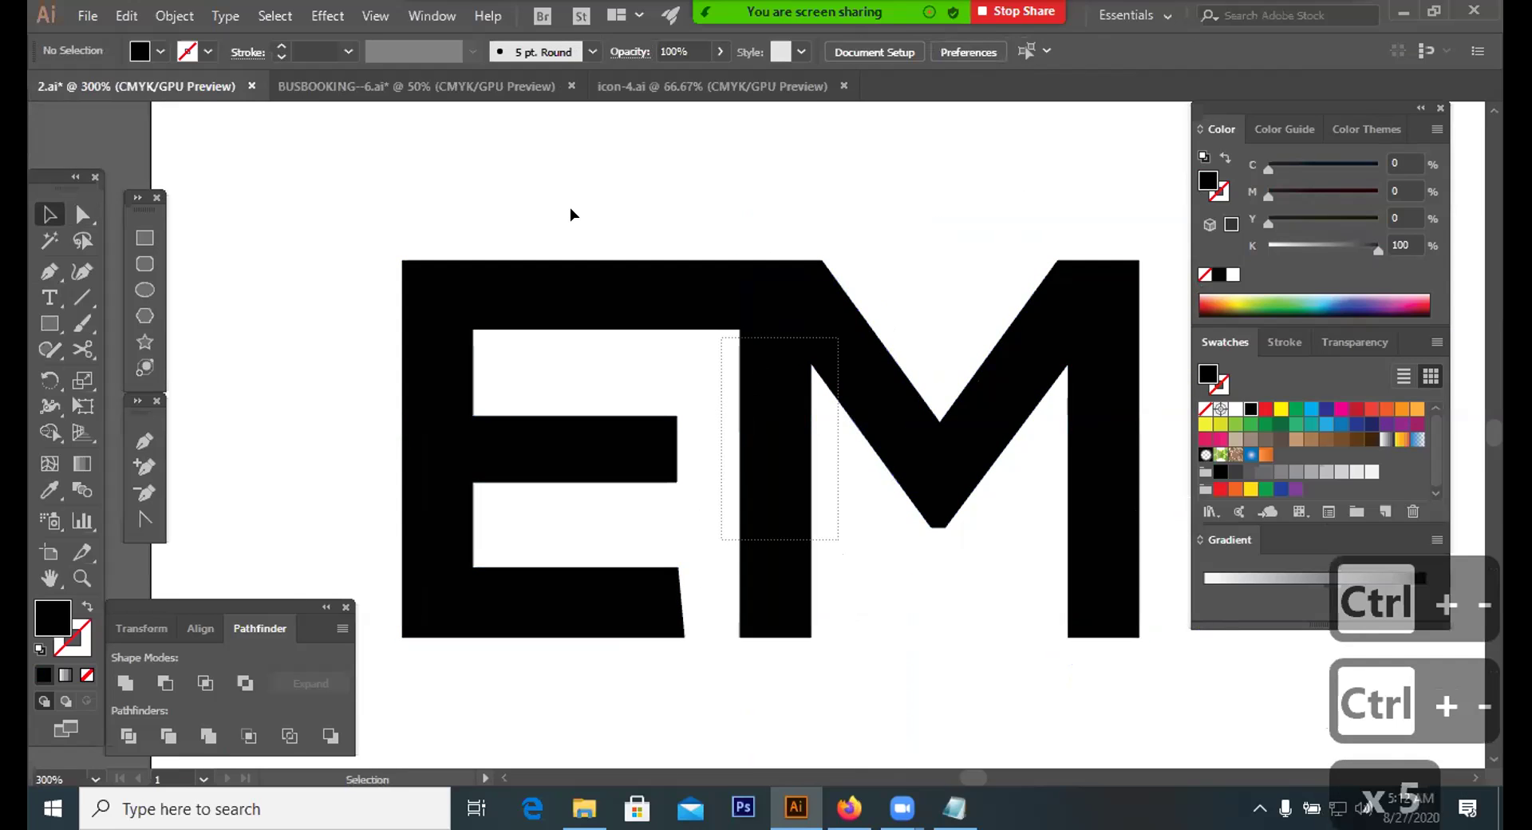
Scale the joined EM letters down together to roughly two thirds of their size
left_click(455, 626)
left_click_drag(403, 636, 709, 541)
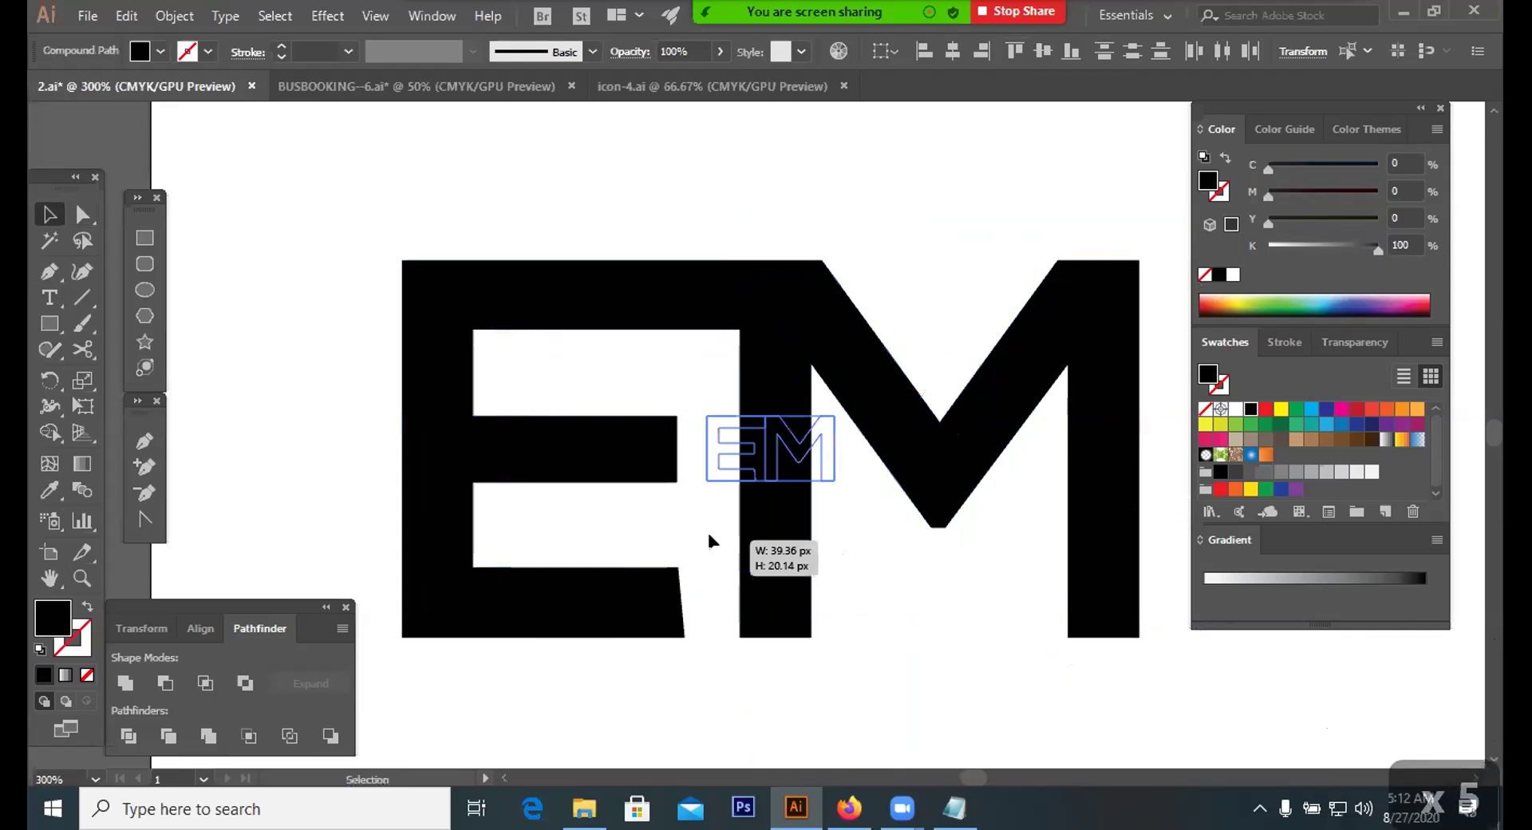
left_click_drag(826, 562, 830, 479)
left_click(858, 479)
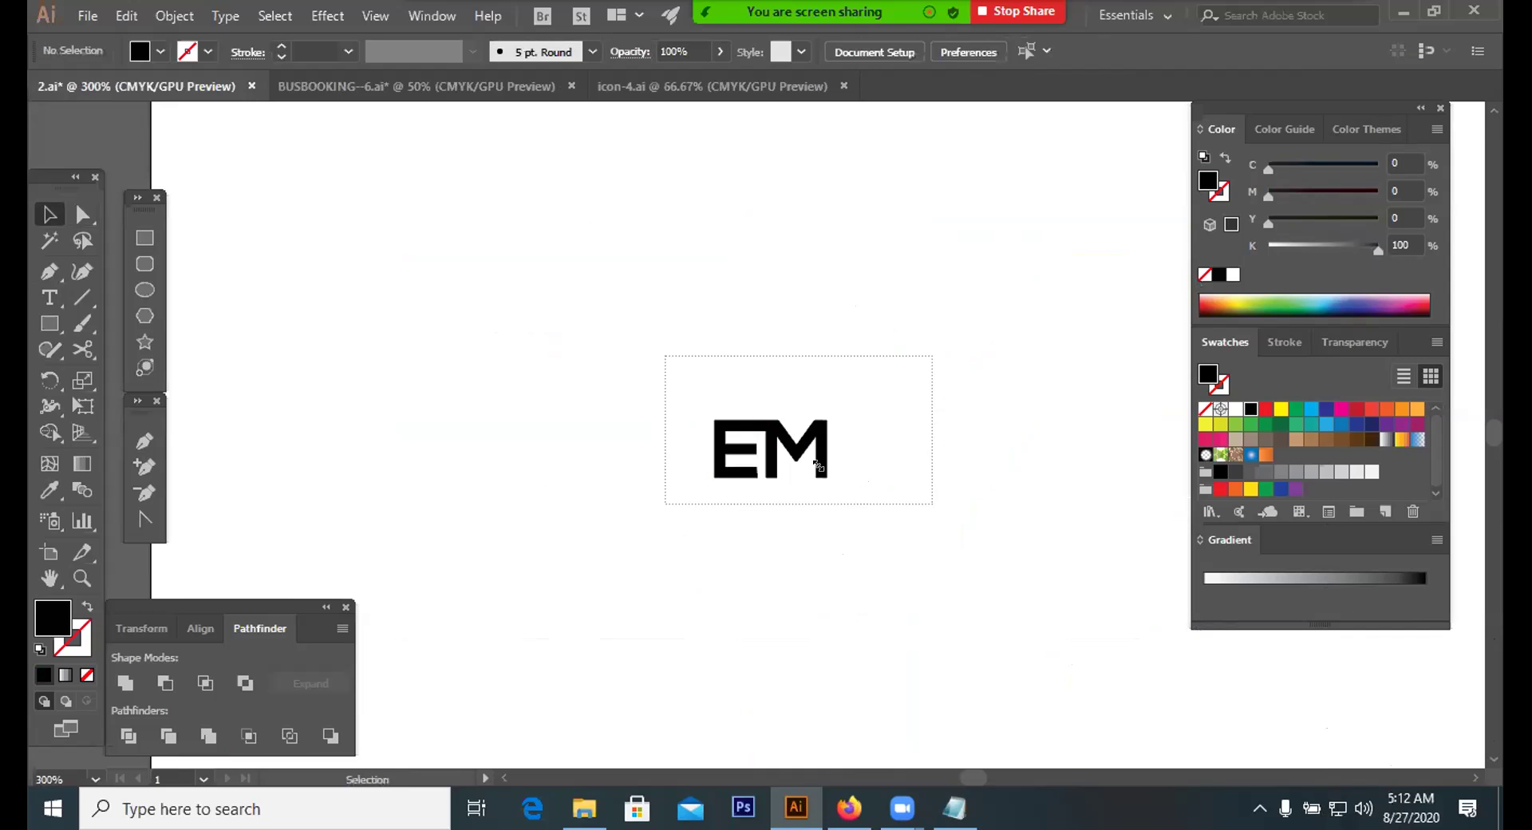
left_click(819, 475)
key("ctrl+z")
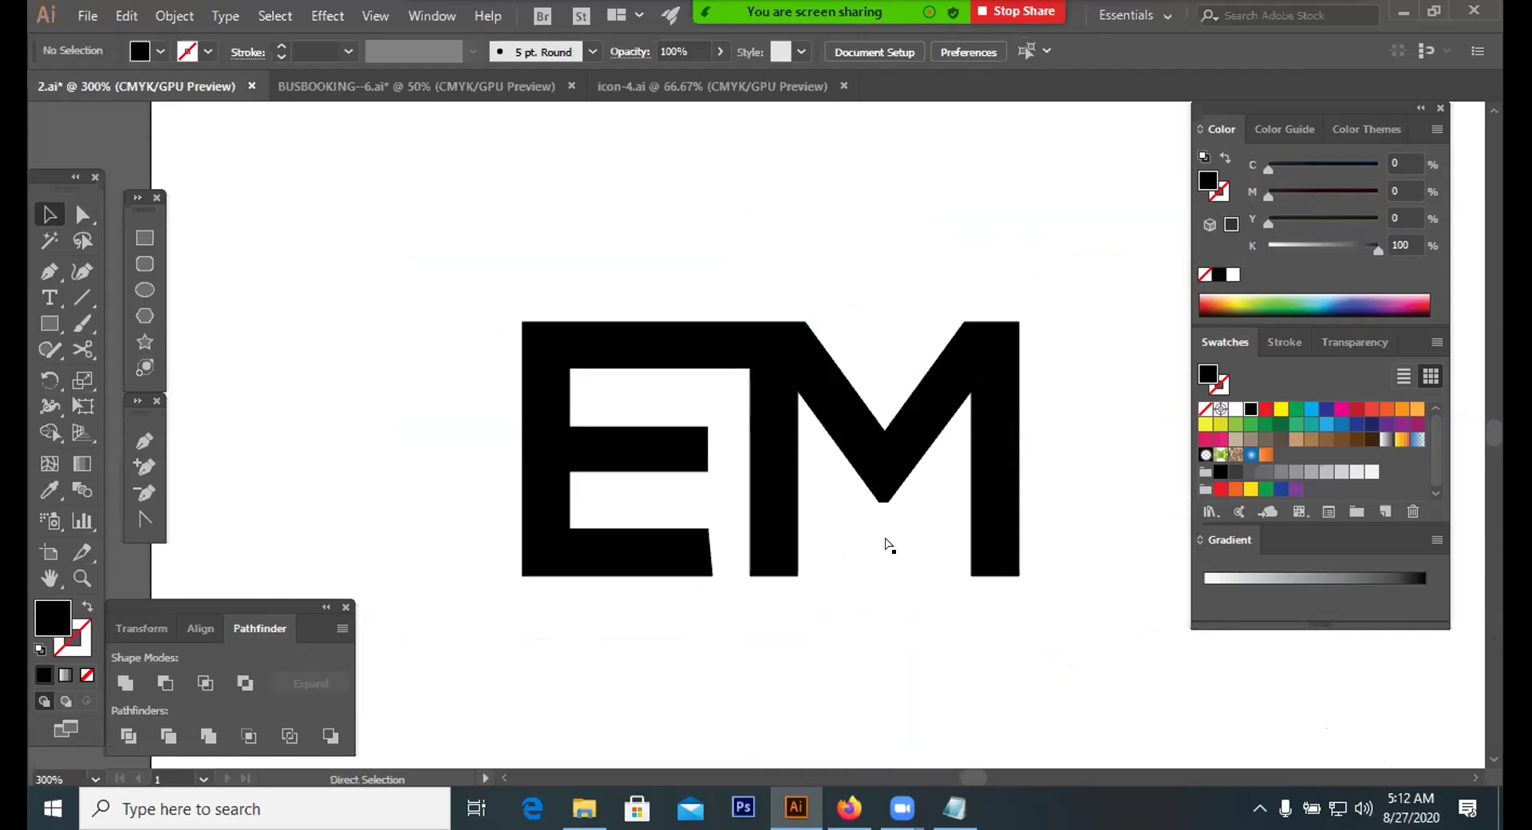
Pull the lower end corner of the E's top arm back from the M's left leg to slant the arm's end
key("ctrl+equal")
key("ctrl+equal")
key("ctrl+equal")
key("ctrl+equal")
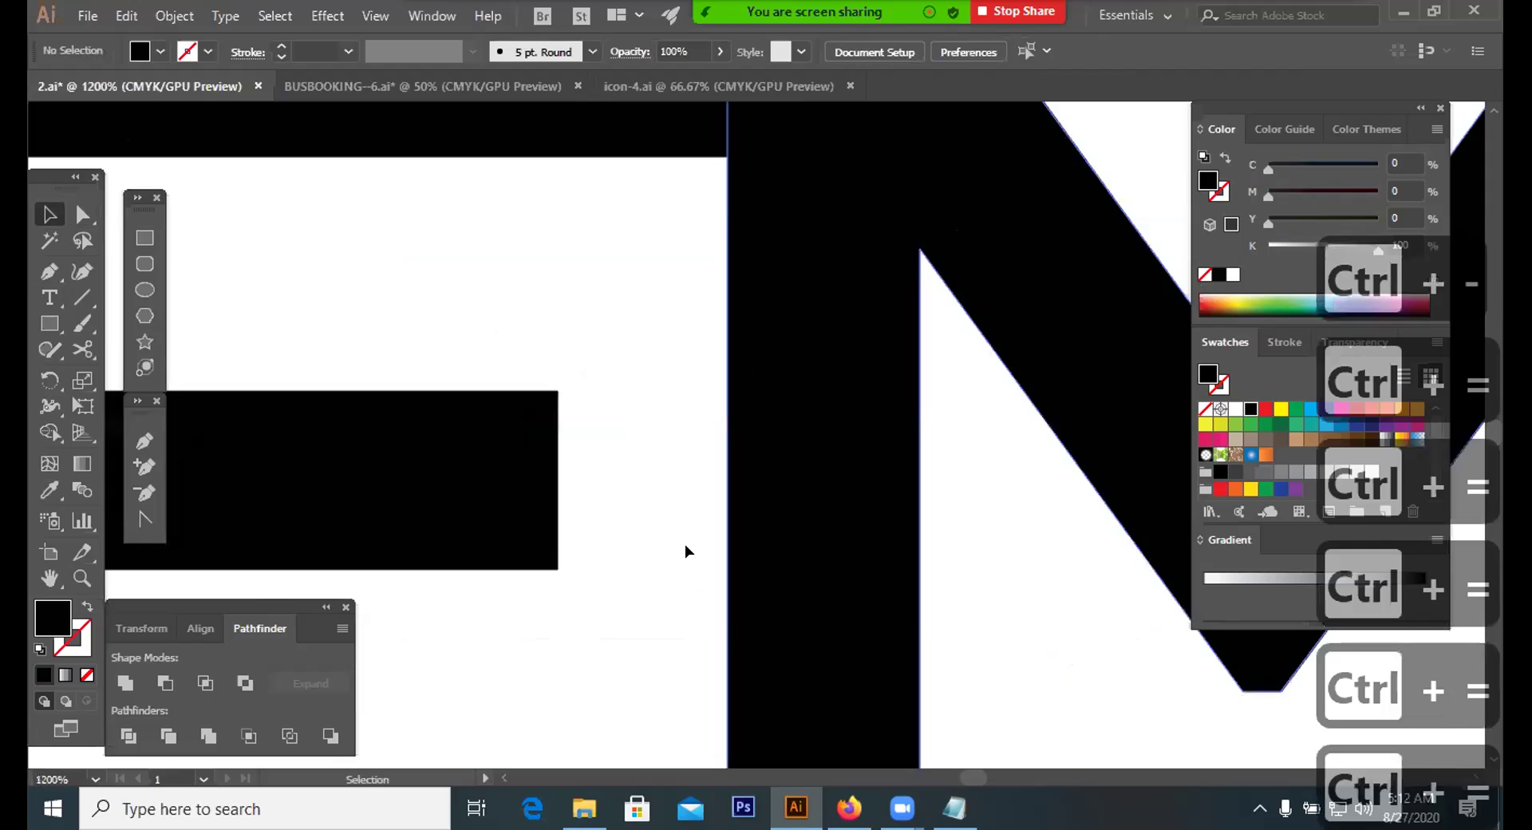
left_click_drag(482, 239, 520, 432)
left_click_drag(537, 223, 585, 359)
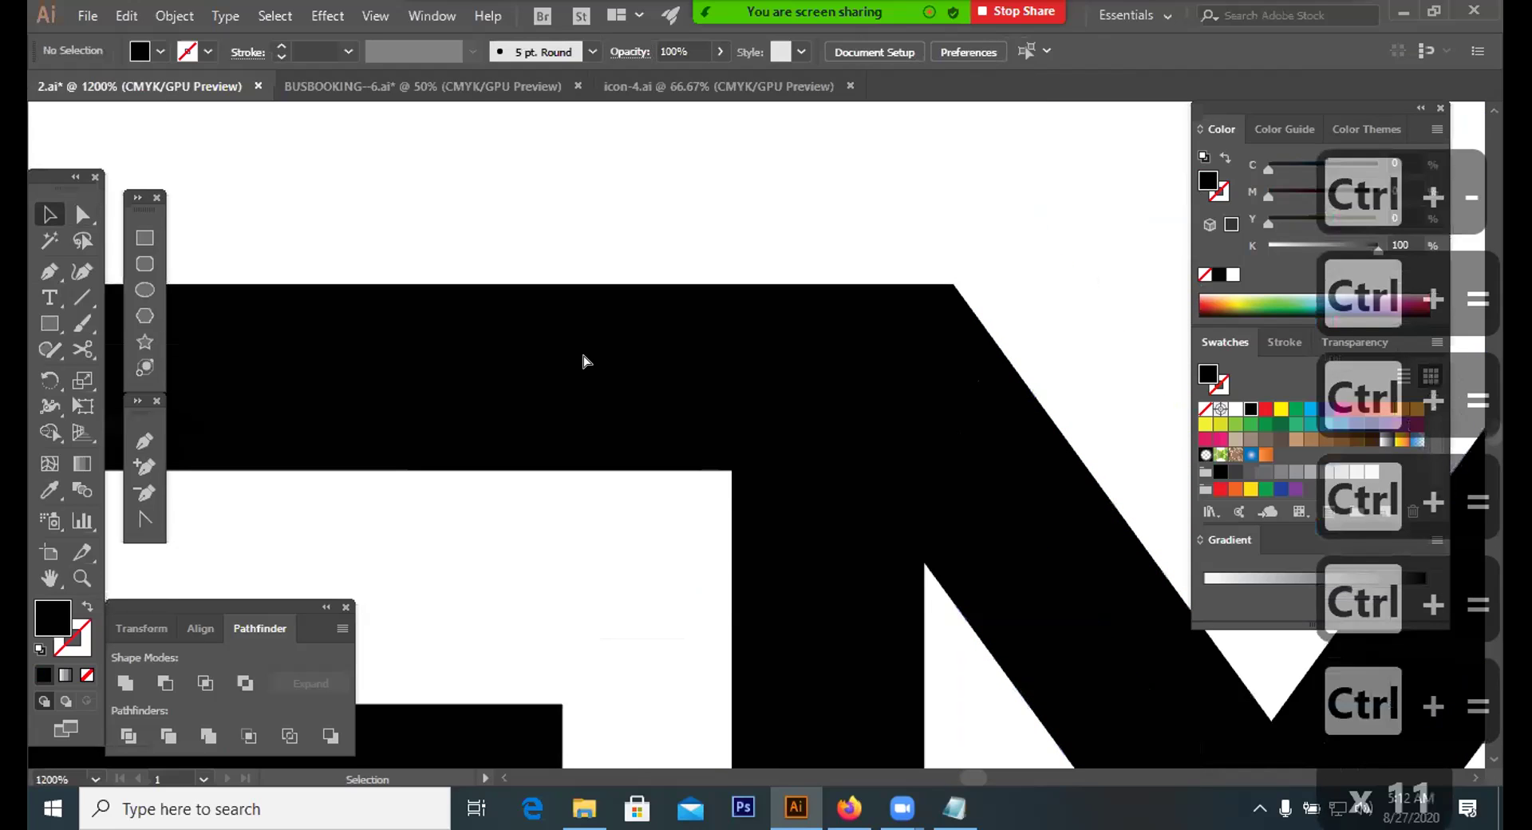
key("a")
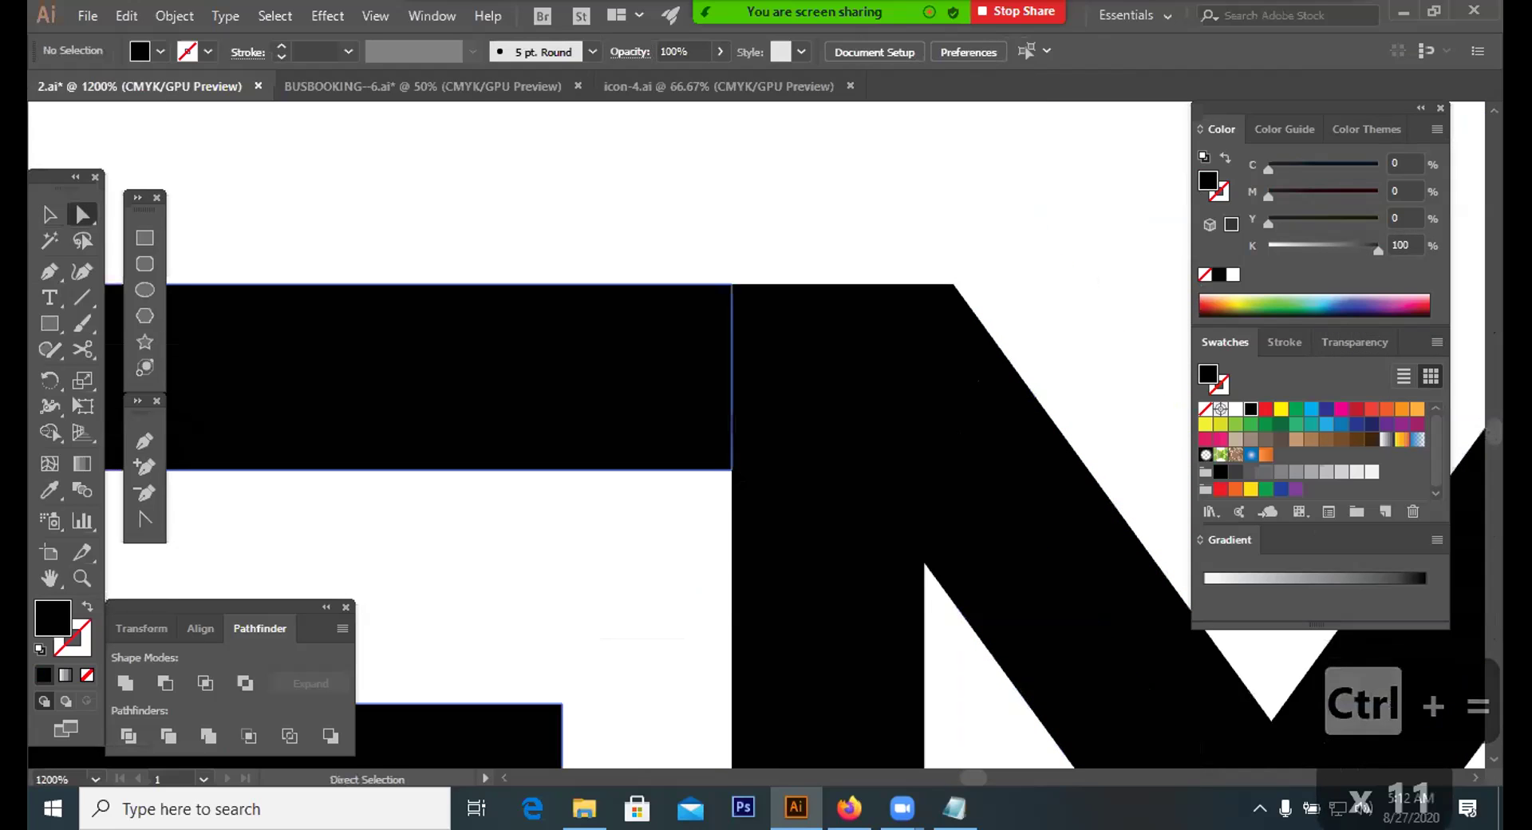
left_click(728, 471)
left_click_drag(608, 455, 610, 457)
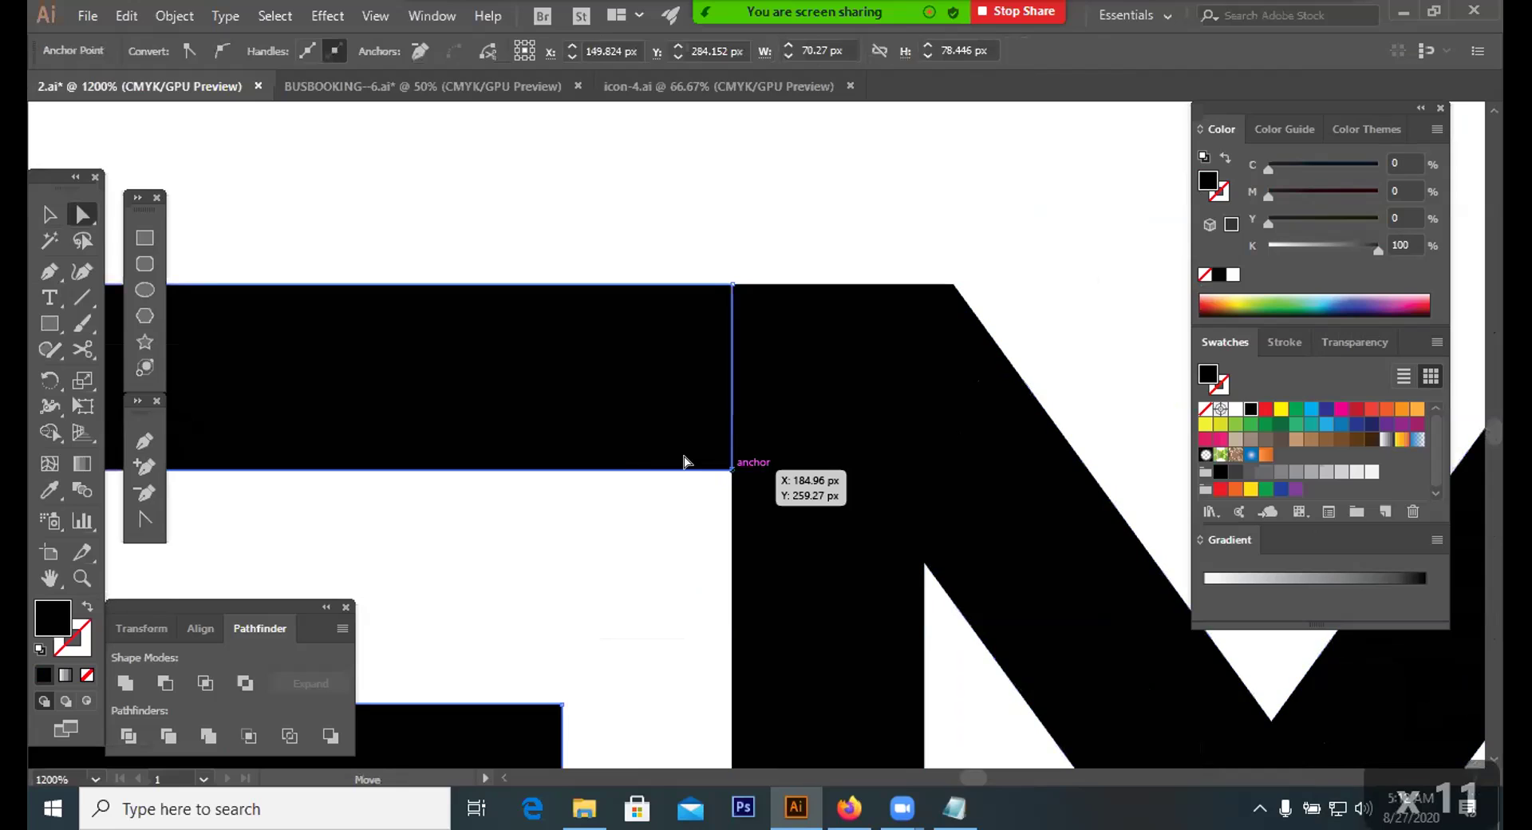
Move the whole E left away from the M, and stretch its top arm's upper end corner back onto the M's upper left corner
left_click(730, 281)
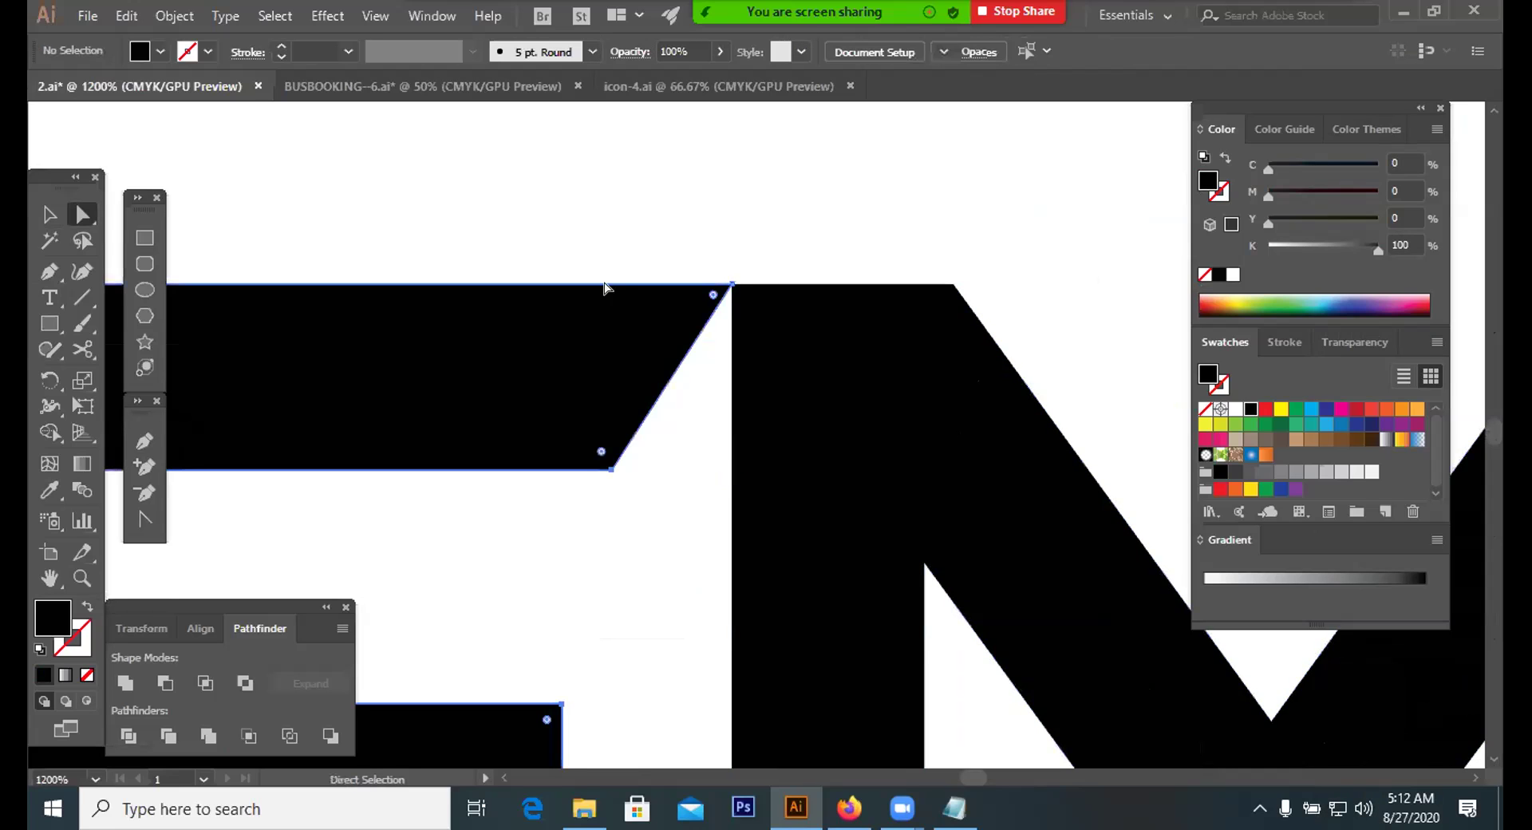
left_click_drag(620, 294, 611, 287)
left_click(611, 284)
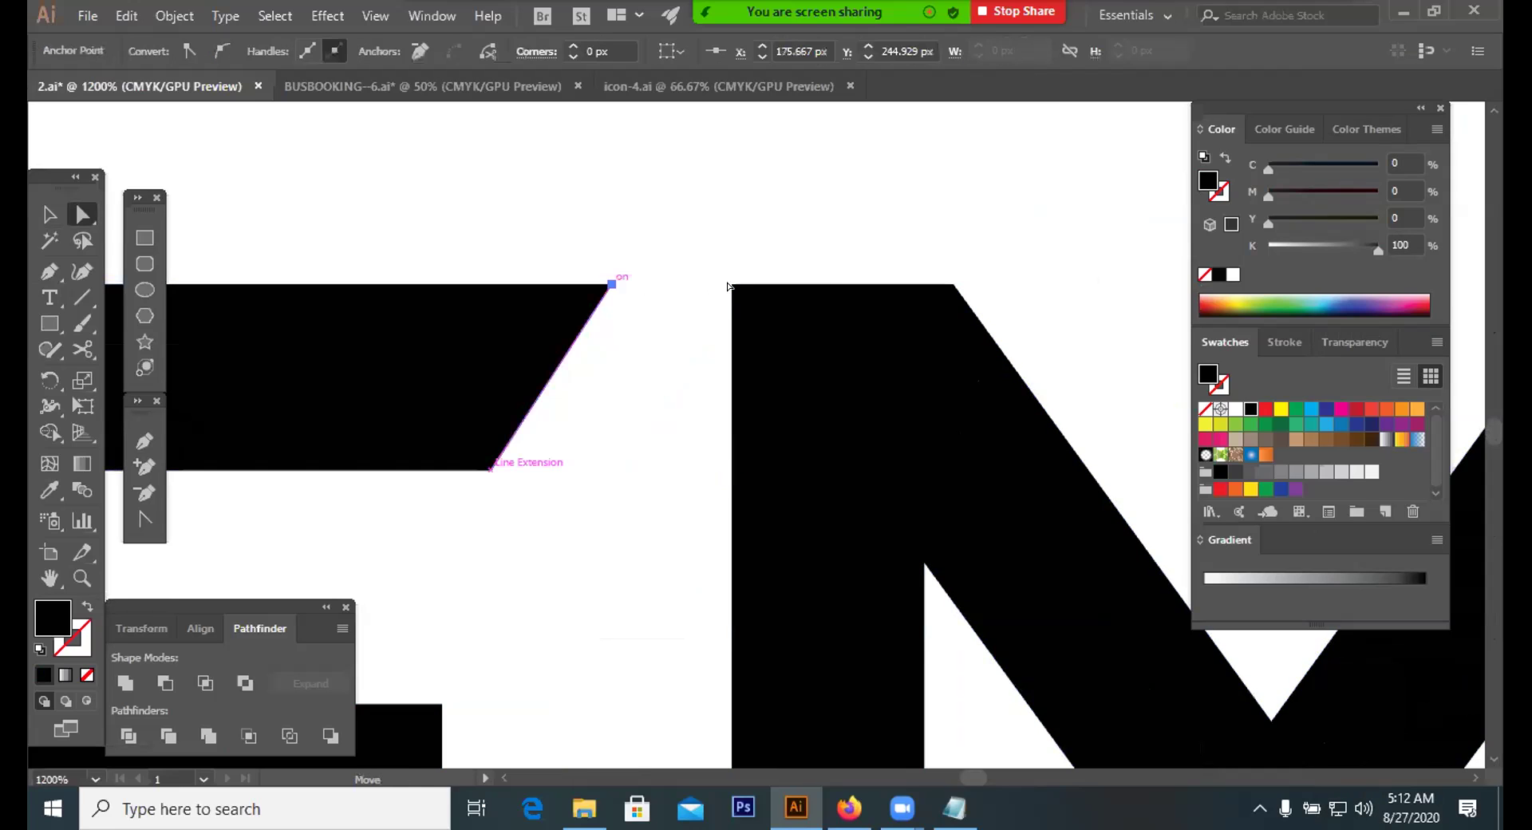
left_click_drag(728, 284, 720, 356)
left_click(726, 289)
left_click_drag(738, 289, 673, 312)
key("ctrl+z")
left_click(729, 285)
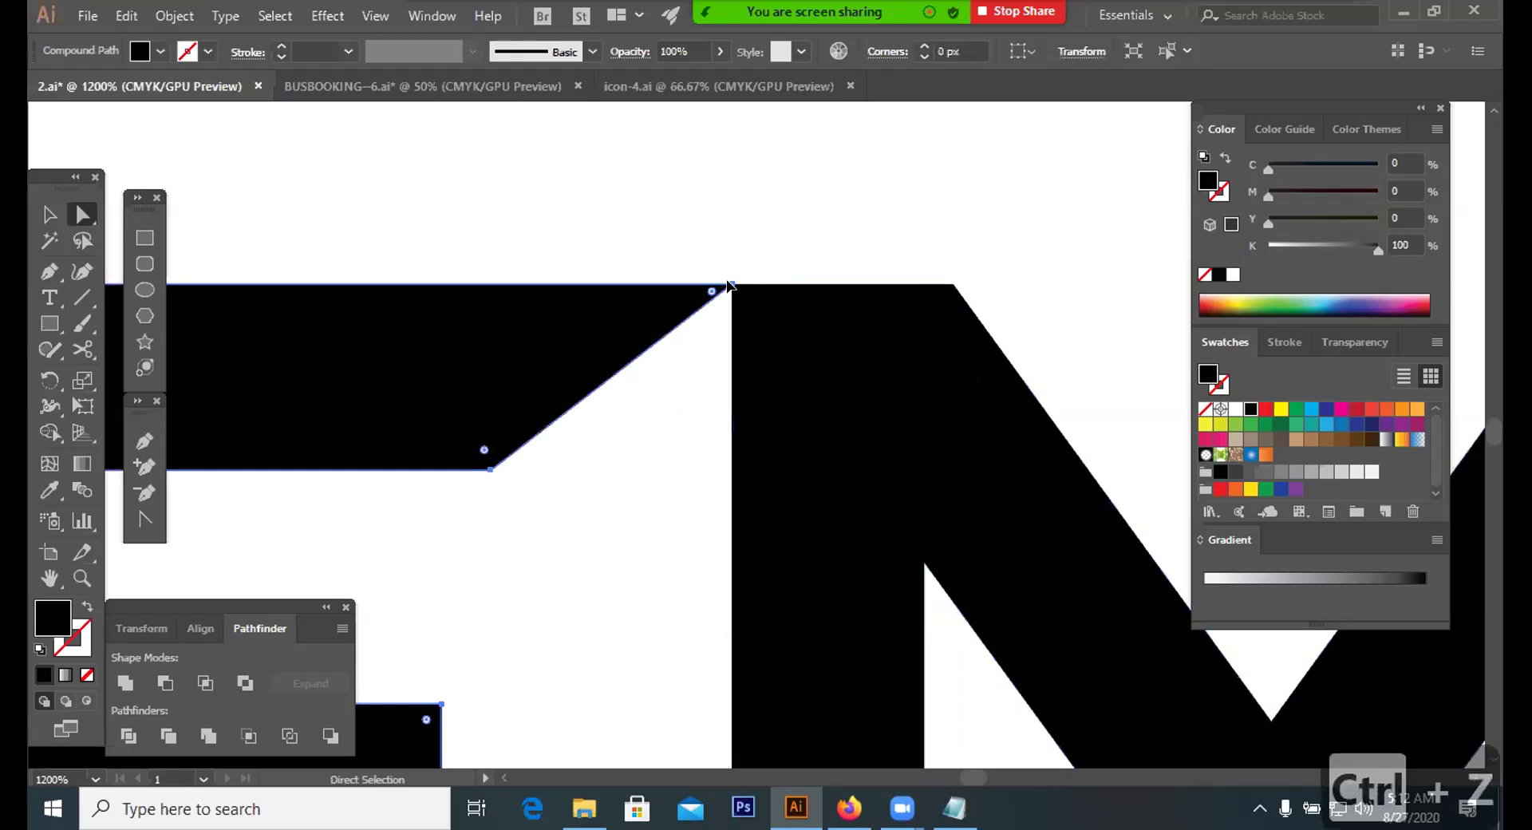
Pull the upper end corner of the E's top arm back to about X 180.7 px, short of the M
left_click(731, 284)
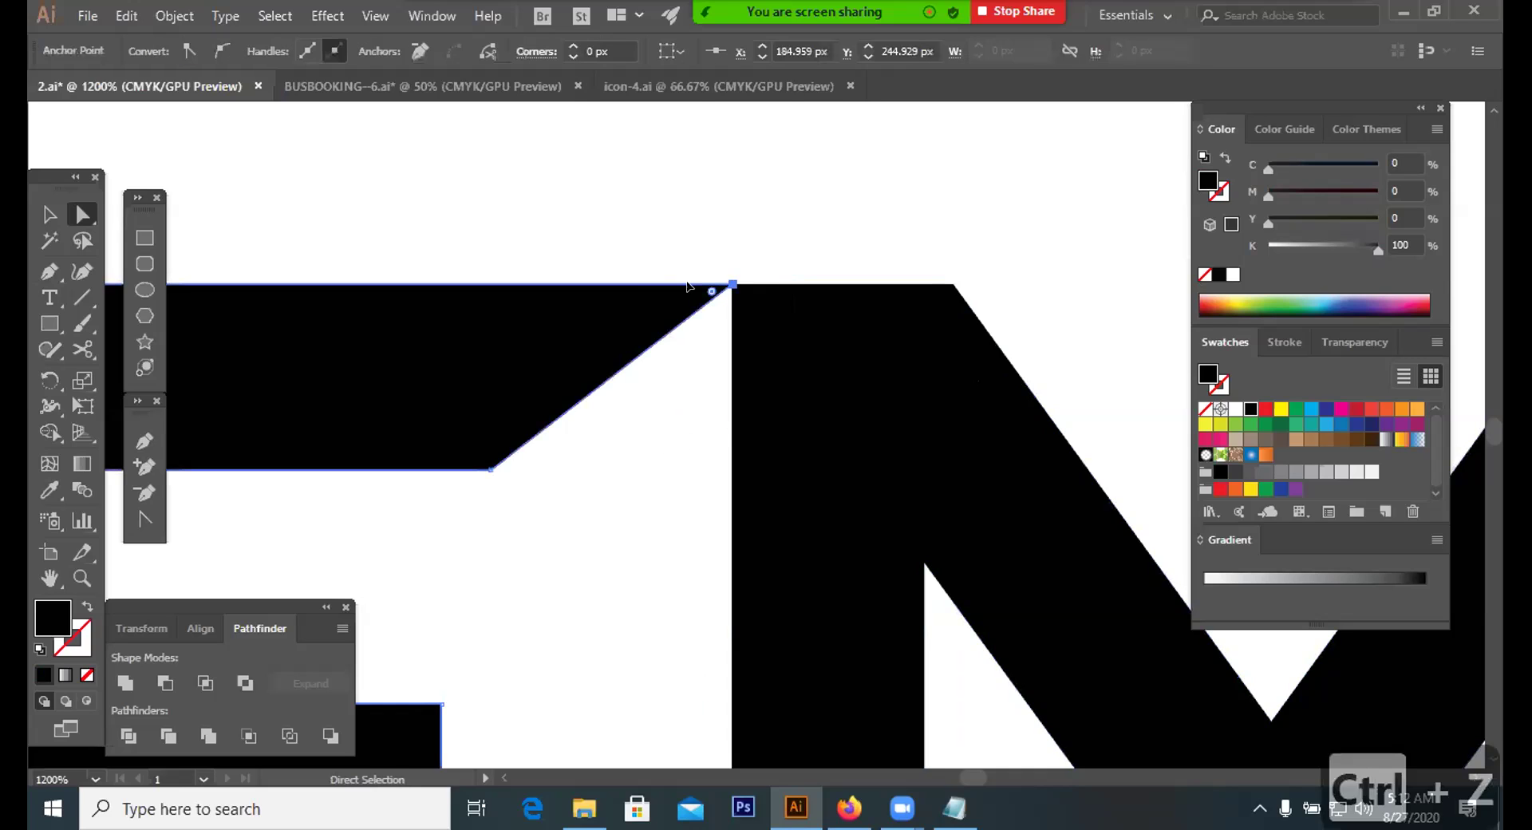
left_click_drag(733, 284, 693, 356)
left_click(691, 291)
left_click_drag(691, 294, 797, 292)
left_click(690, 285)
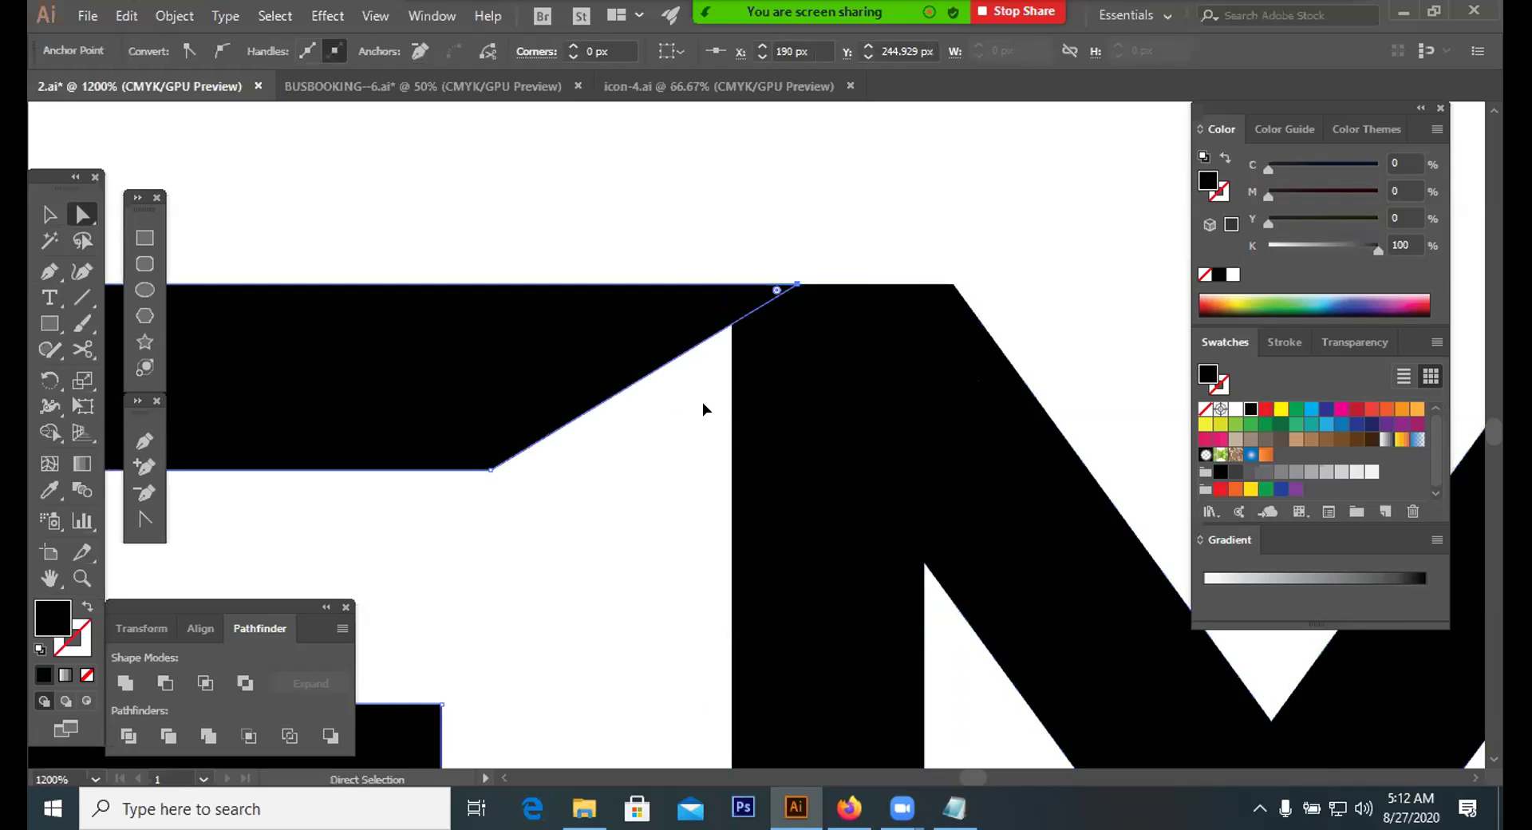
key("ctrl+z")
left_click(712, 398)
mouse_move(691, 283)
left_mouse_down()
mouse_move(732, 284)
mouse_move(677, 284)
left_mouse_up()
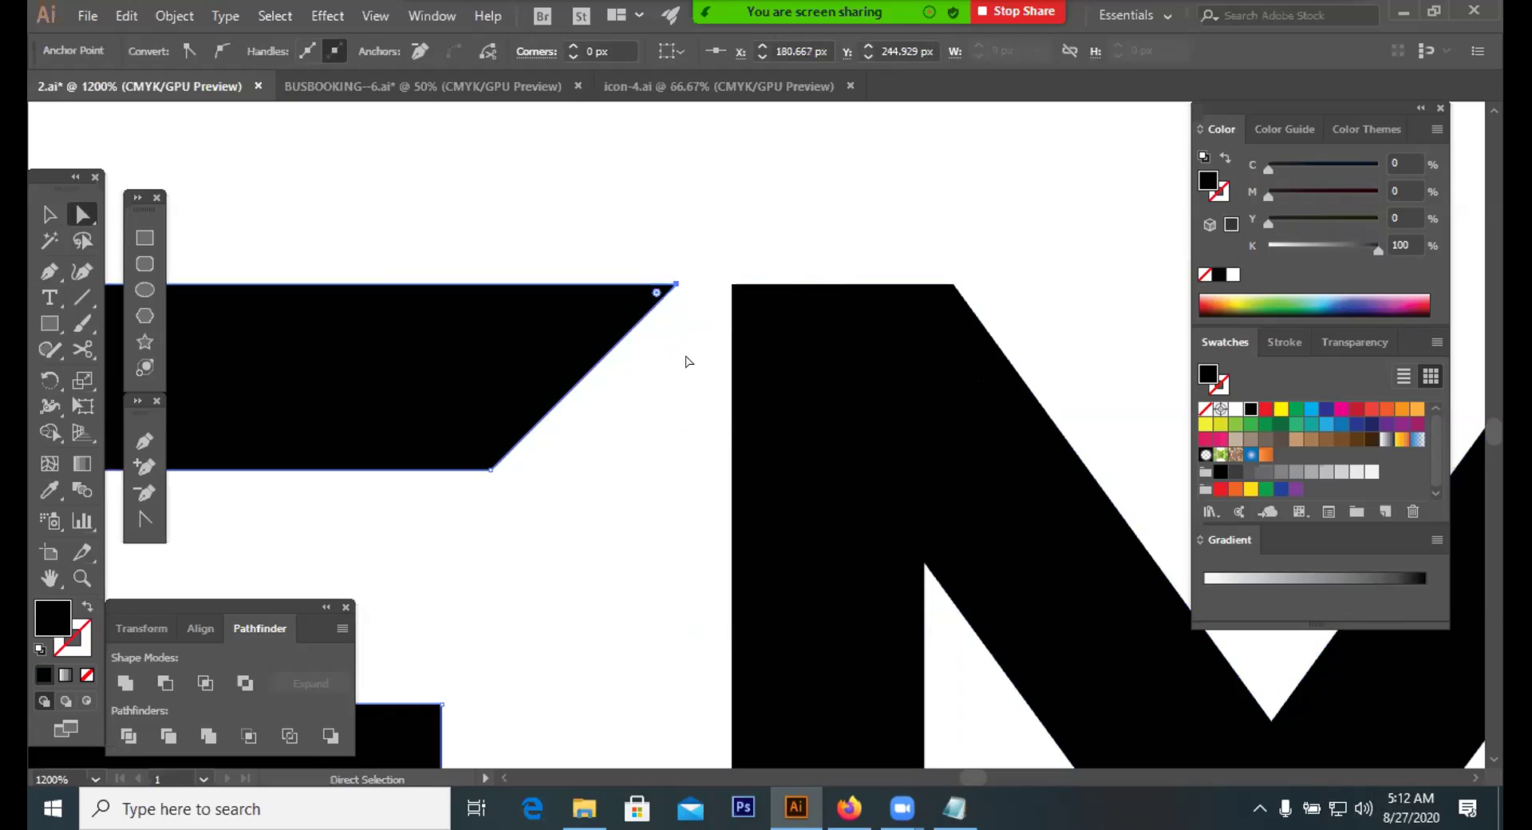
left_click(688, 362)
Select both letters and enlarge them proportionally until they extend far beyond the artboard
key("ctrl+minus")
key("ctrl+minus")
key("ctrl+minus")
key("ctrl+minus")
key("ctrl+minus")
key("ctrl+minus")
key("ctrl+minus")
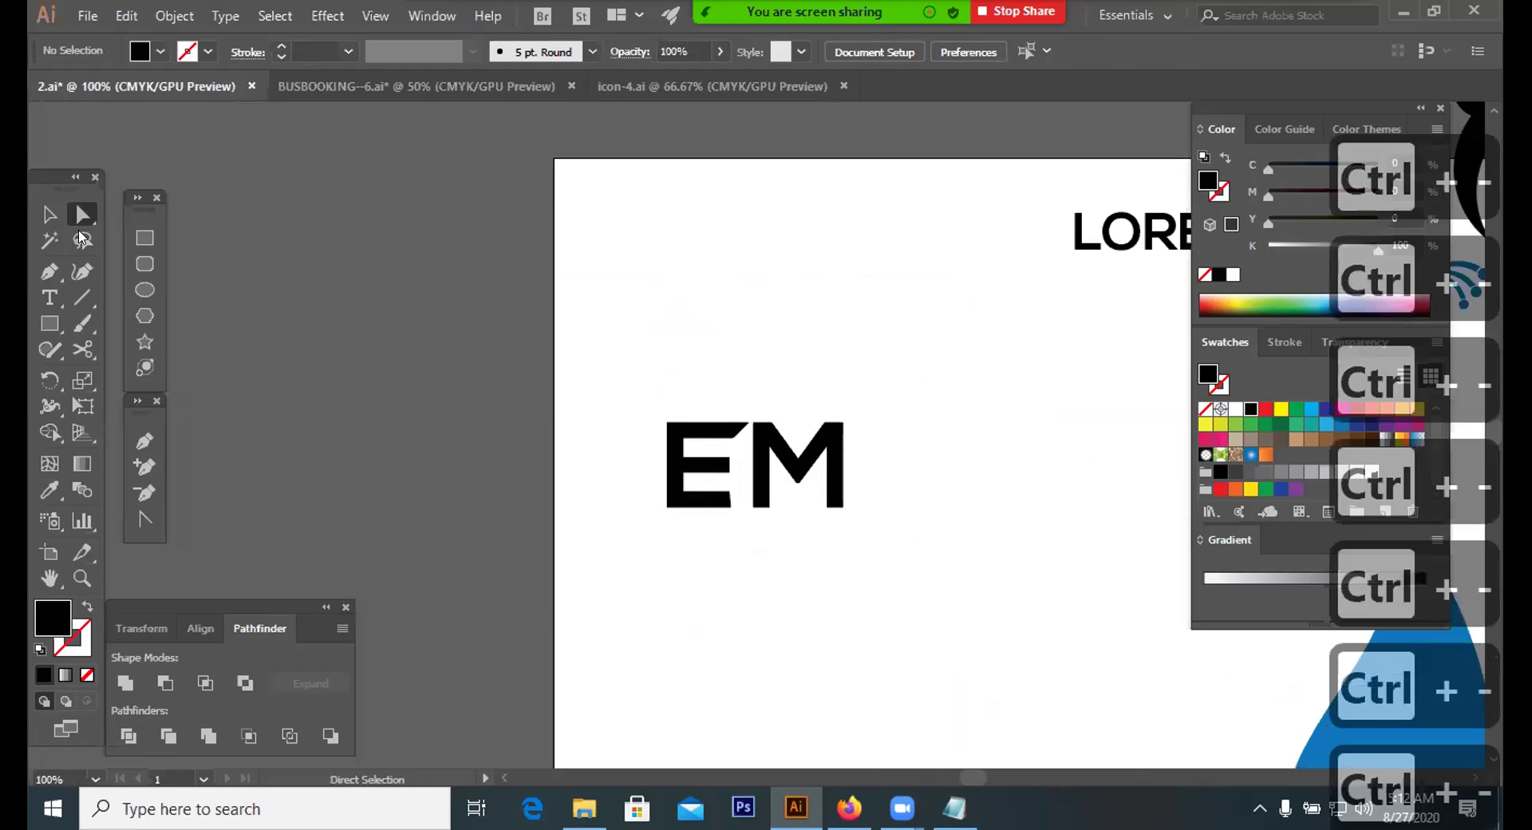
key("v")
left_click_drag(551, 340, 904, 580)
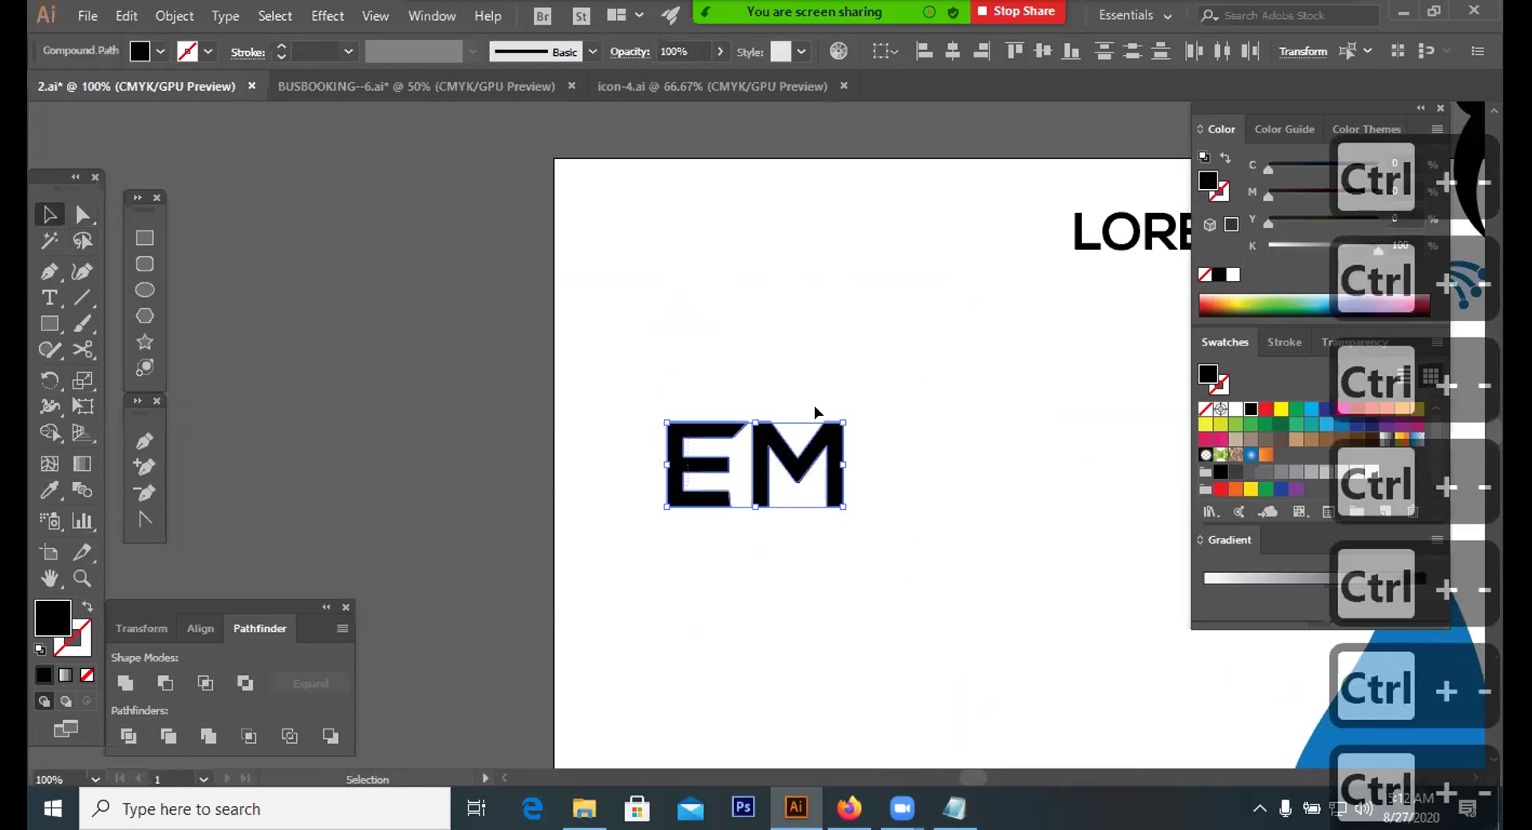
key("ctrl+minus")
key("ctrl+minus")
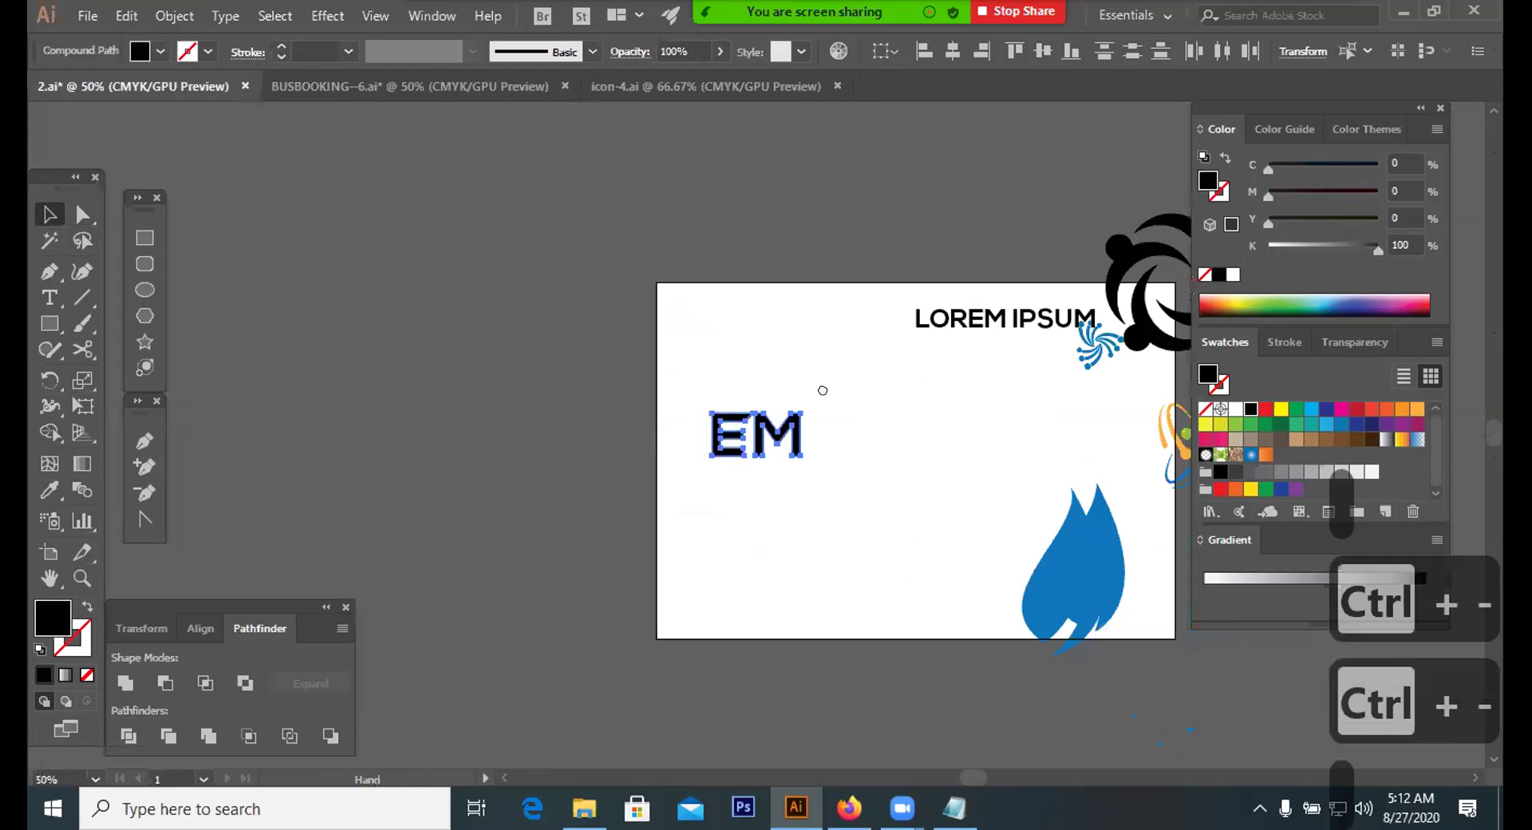
left_click_drag(822, 391, 704, 366)
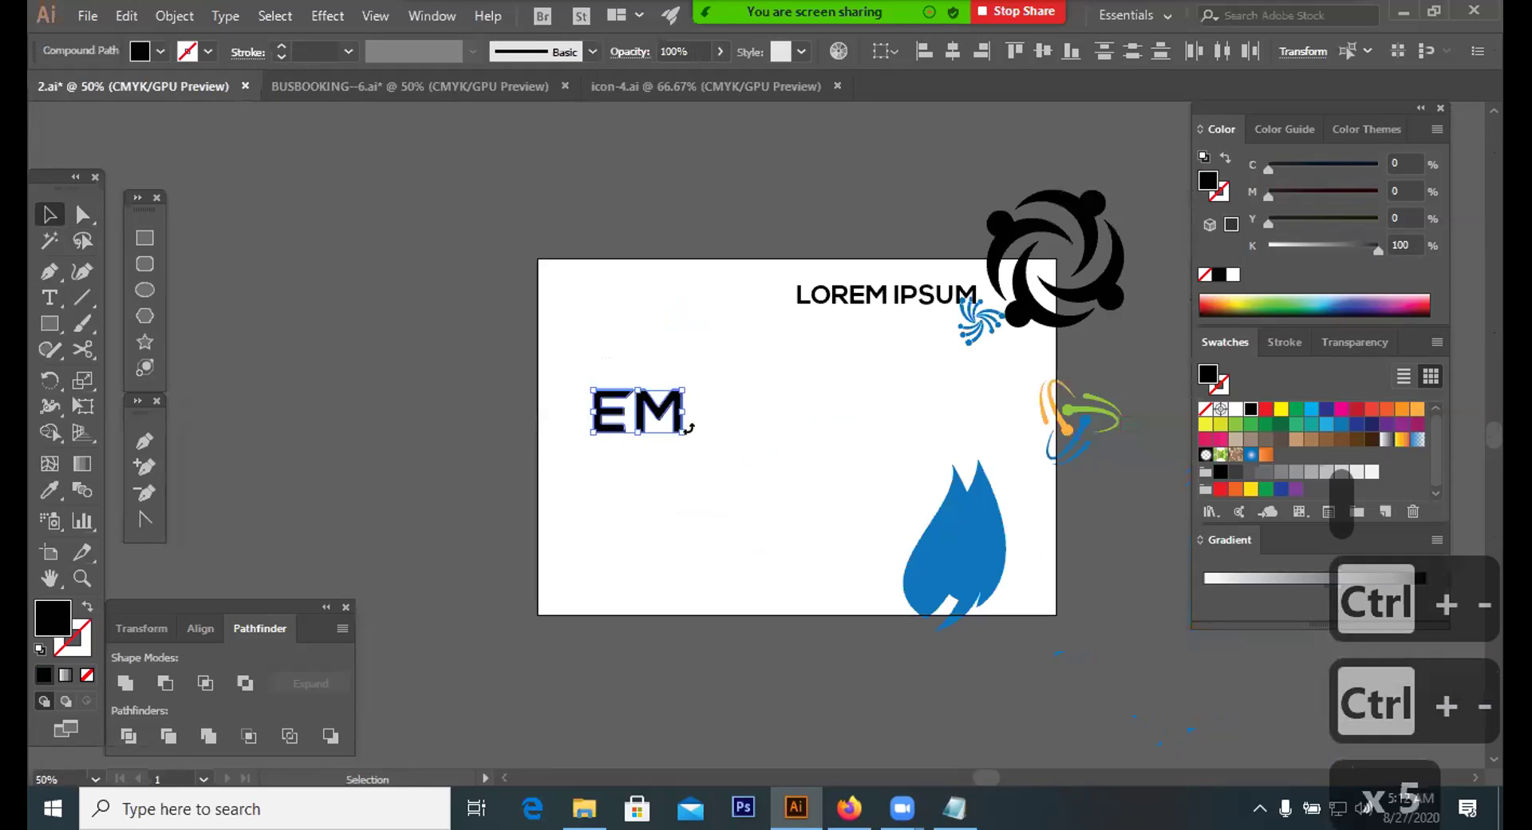
left_click_drag(680, 428, 1137, 594)
left_click_drag(675, 212, 725, 163)
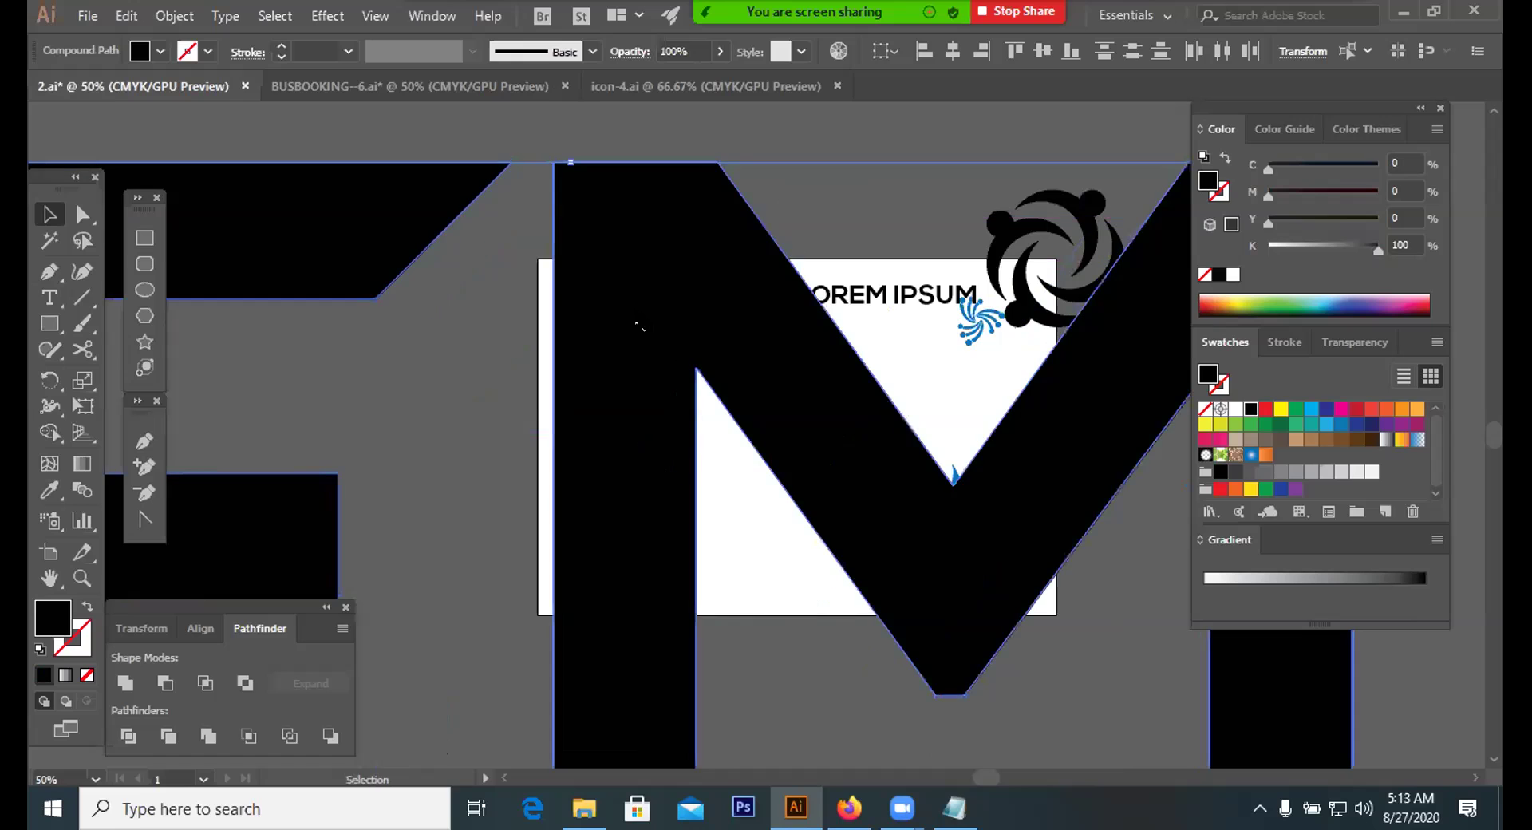
Move the upper end corner of the enlarged E's top arm onto the M's upper left corner
scroll(625, 427, "up", 5)
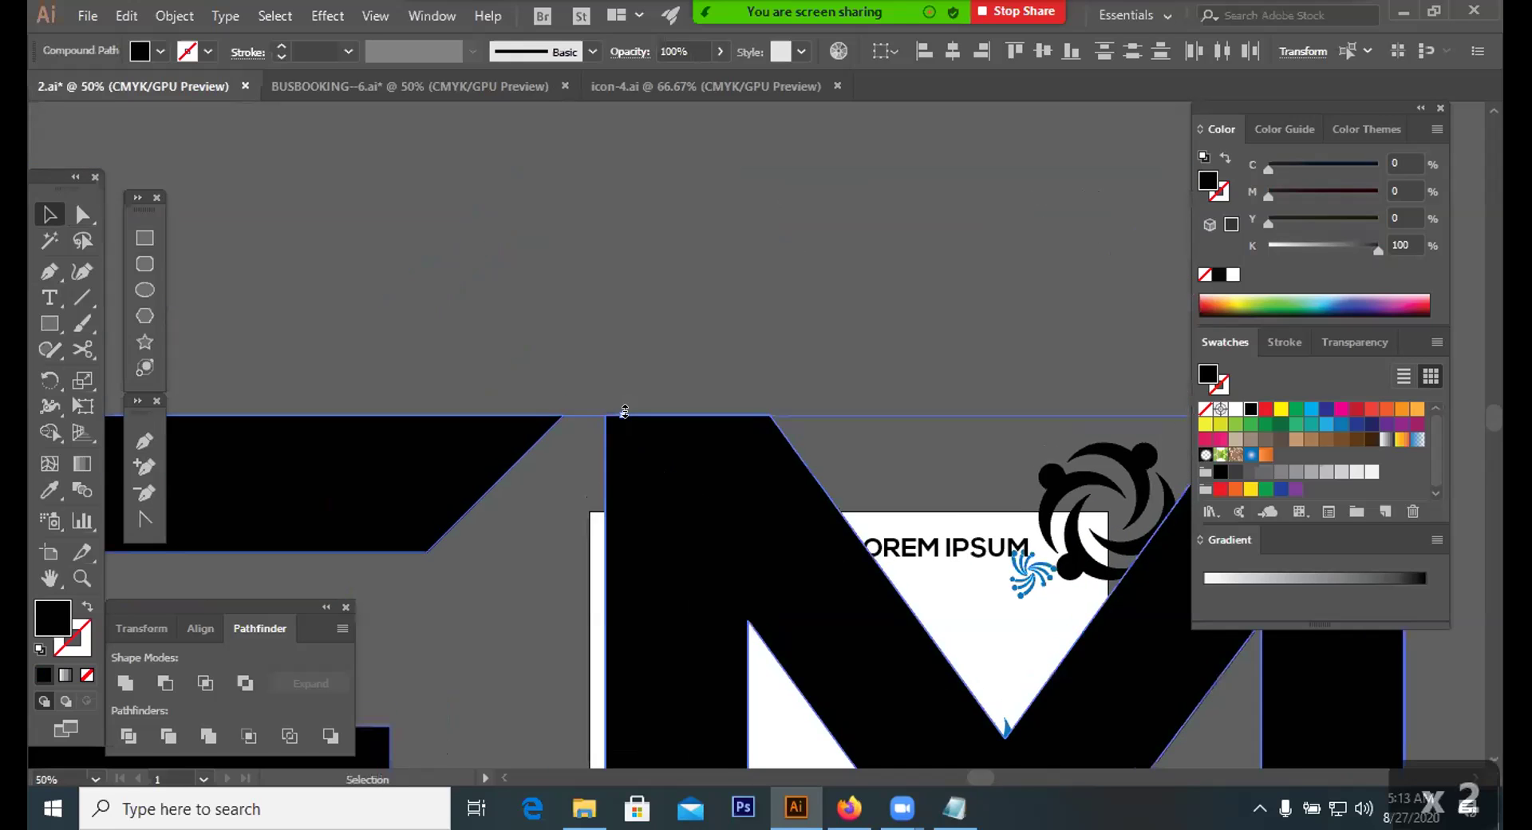
left_click_drag(661, 320, 759, 294)
left_click(118, 247)
key("a")
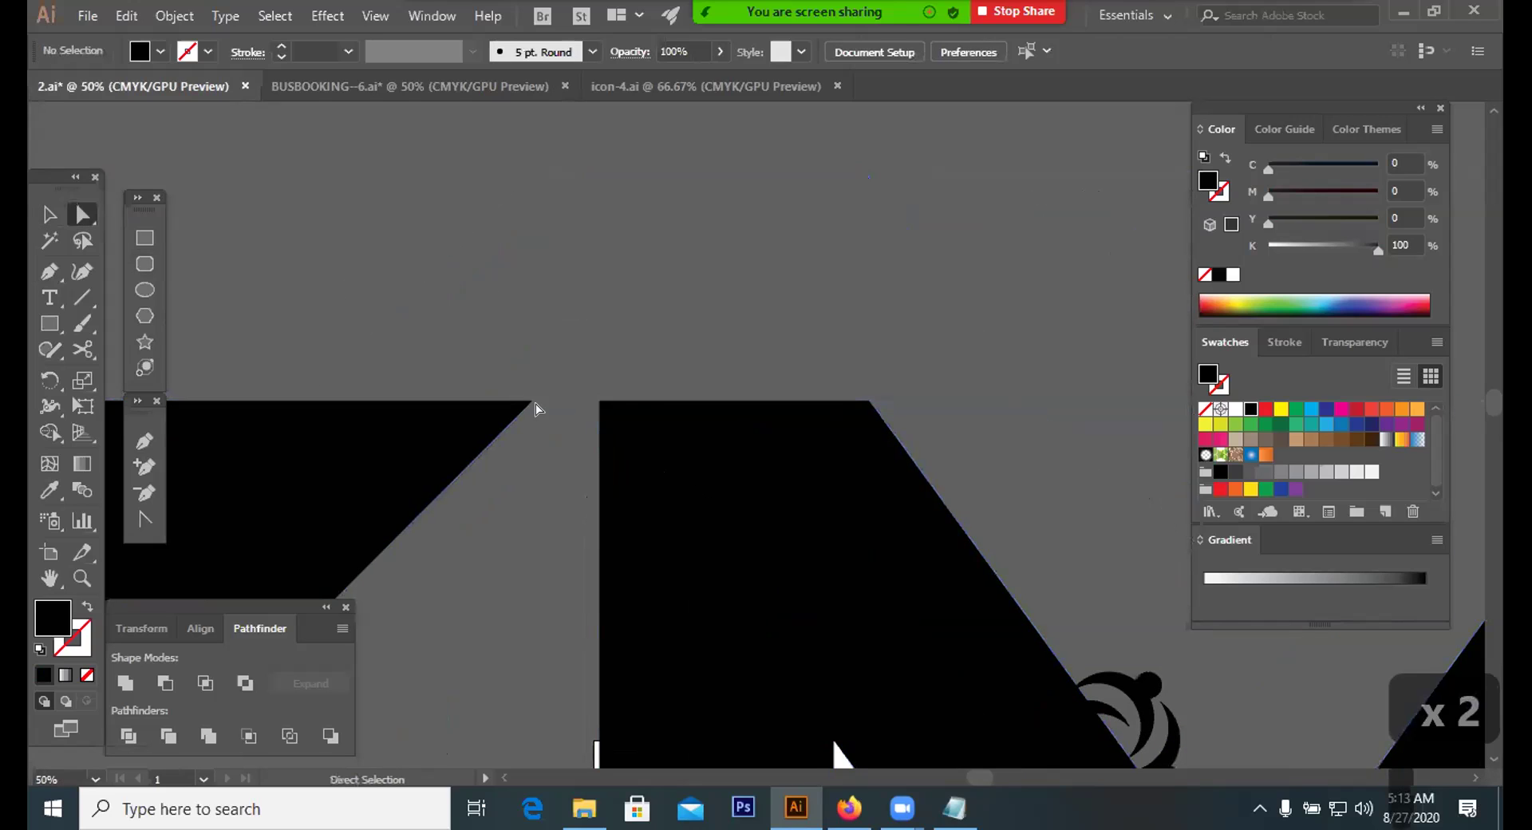
left_click_drag(533, 408, 594, 408)
left_click(650, 356)
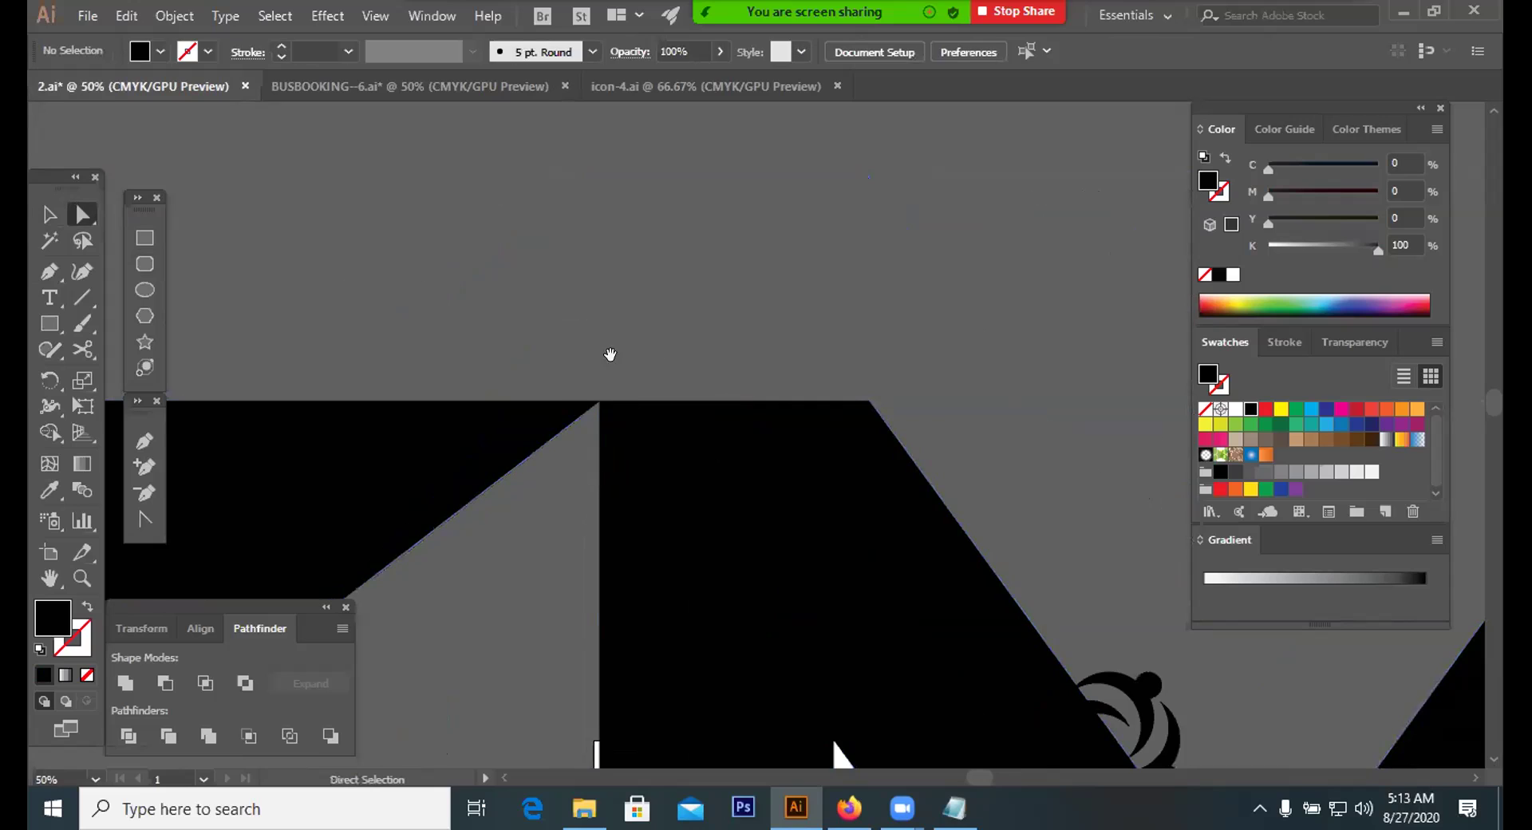
Move the lower end corner of the E's top arm onto the M's left edge to square off the joint
scroll(661, 445, "down", 3)
scroll(661, 445, "left", 4)
left_click_drag(470, 513, 761, 511)
left_click(694, 549)
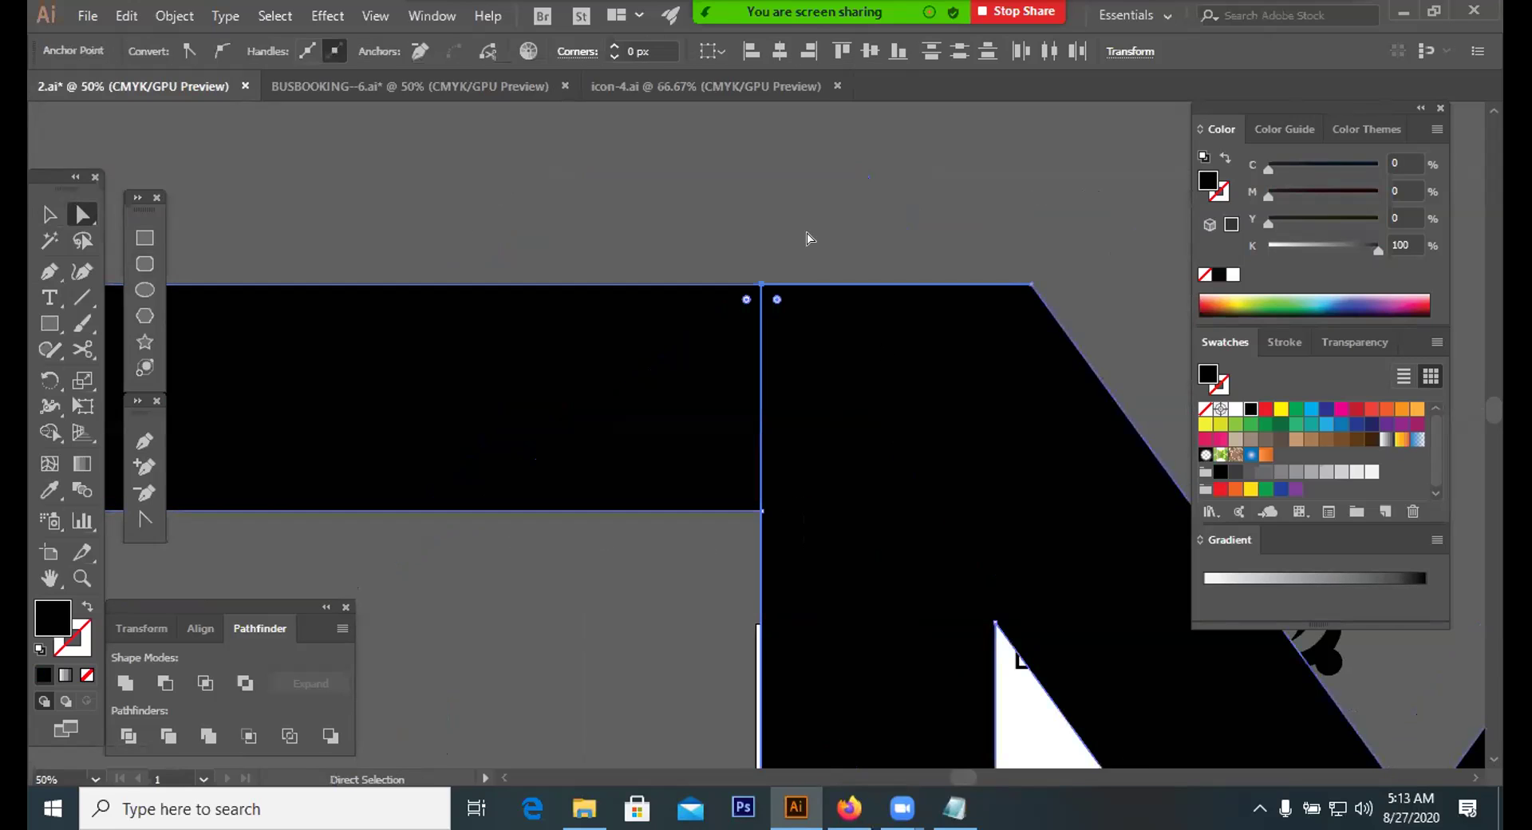
Select both letters, scale them down together and move them off the artboard to its upper left
key("ctrl+minus")
key("ctrl+minus")
key("ctrl+minus")
key("ctrl+minus")
key("ctrl+minus")
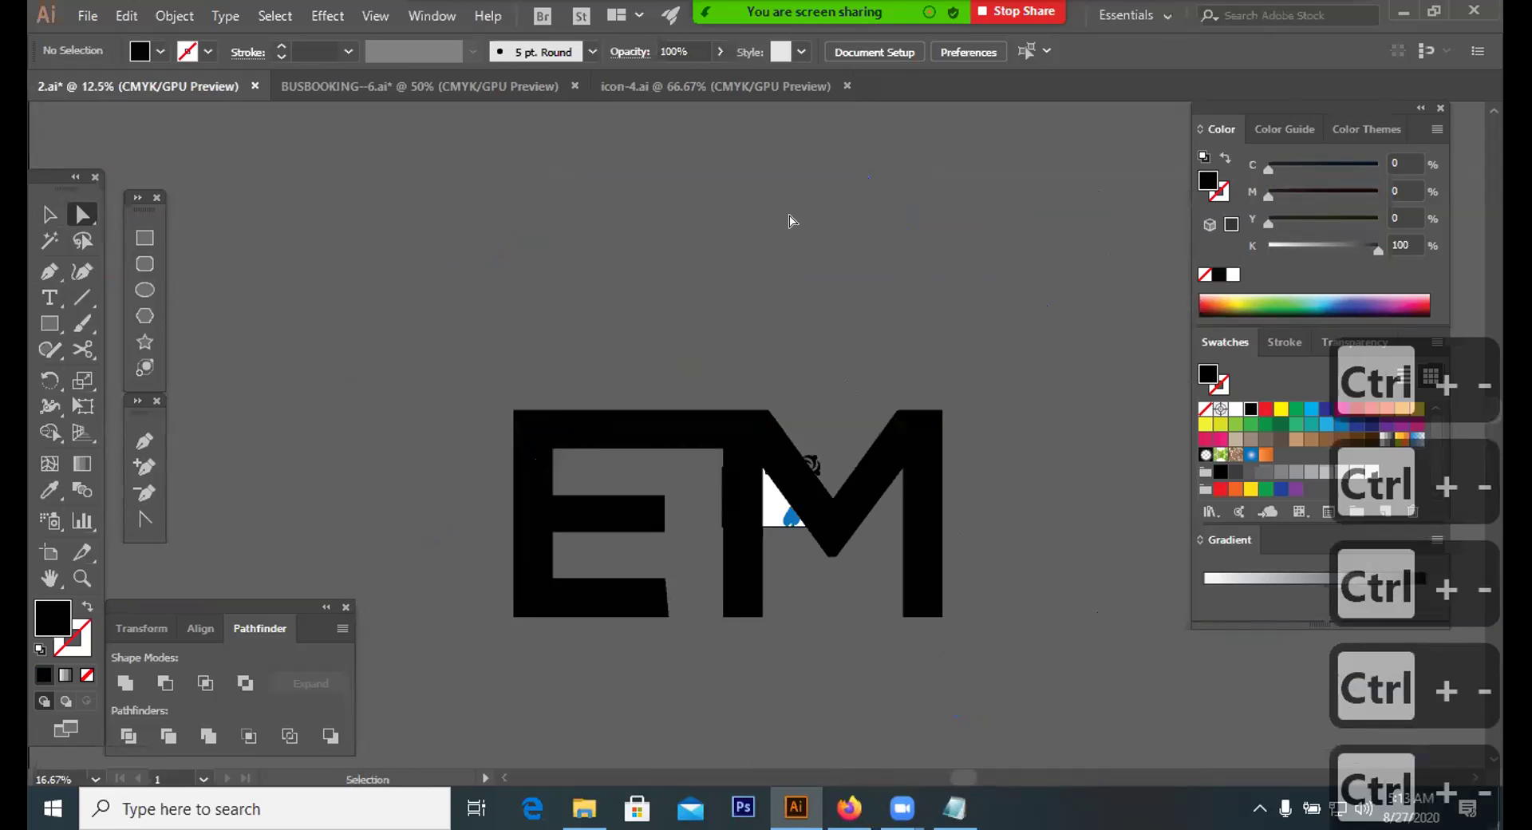
key("ctrl+minus")
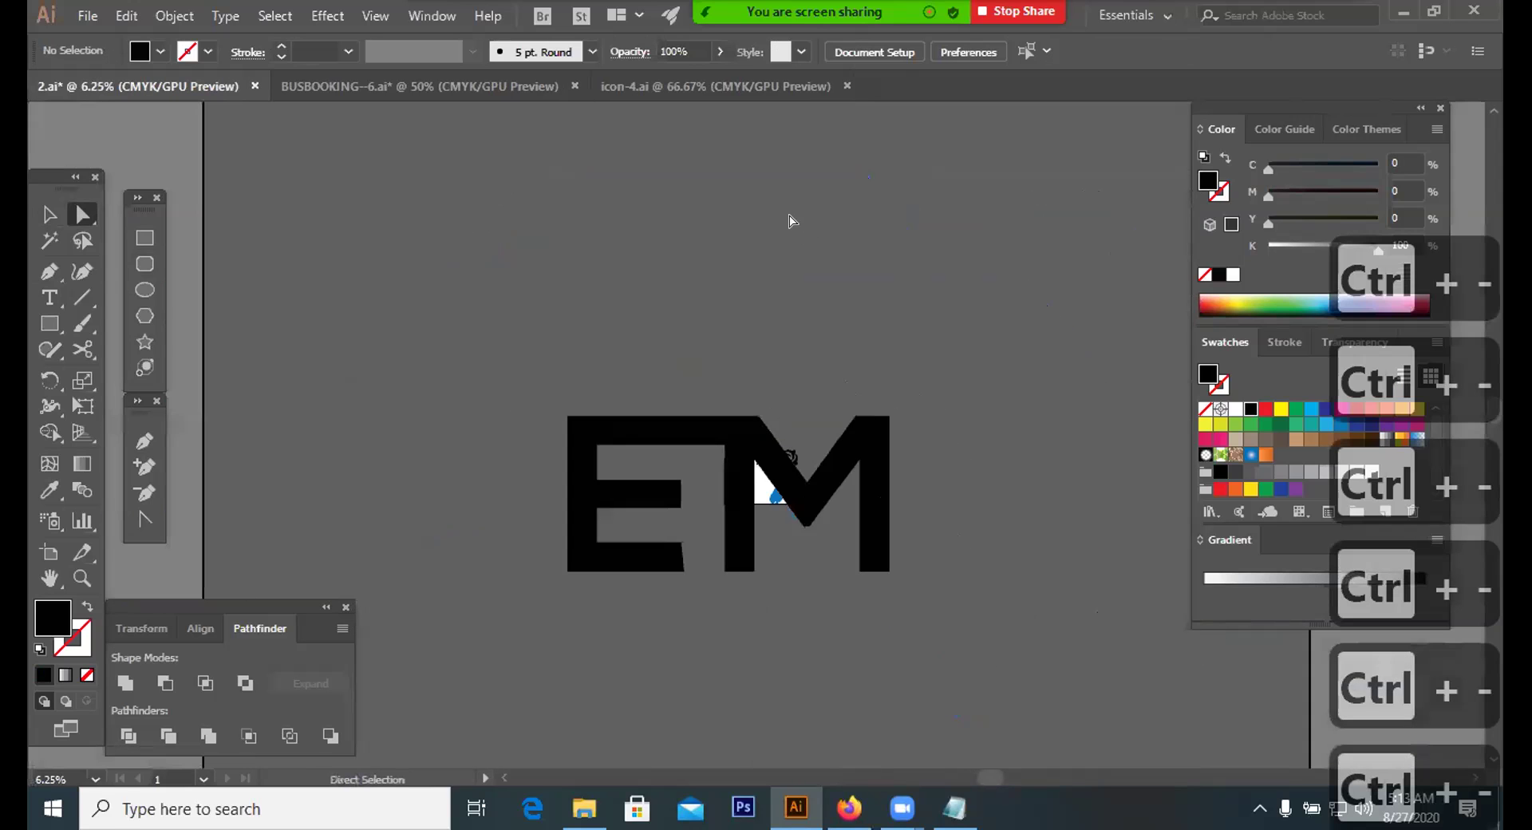
left_click(48, 214)
left_click(651, 559)
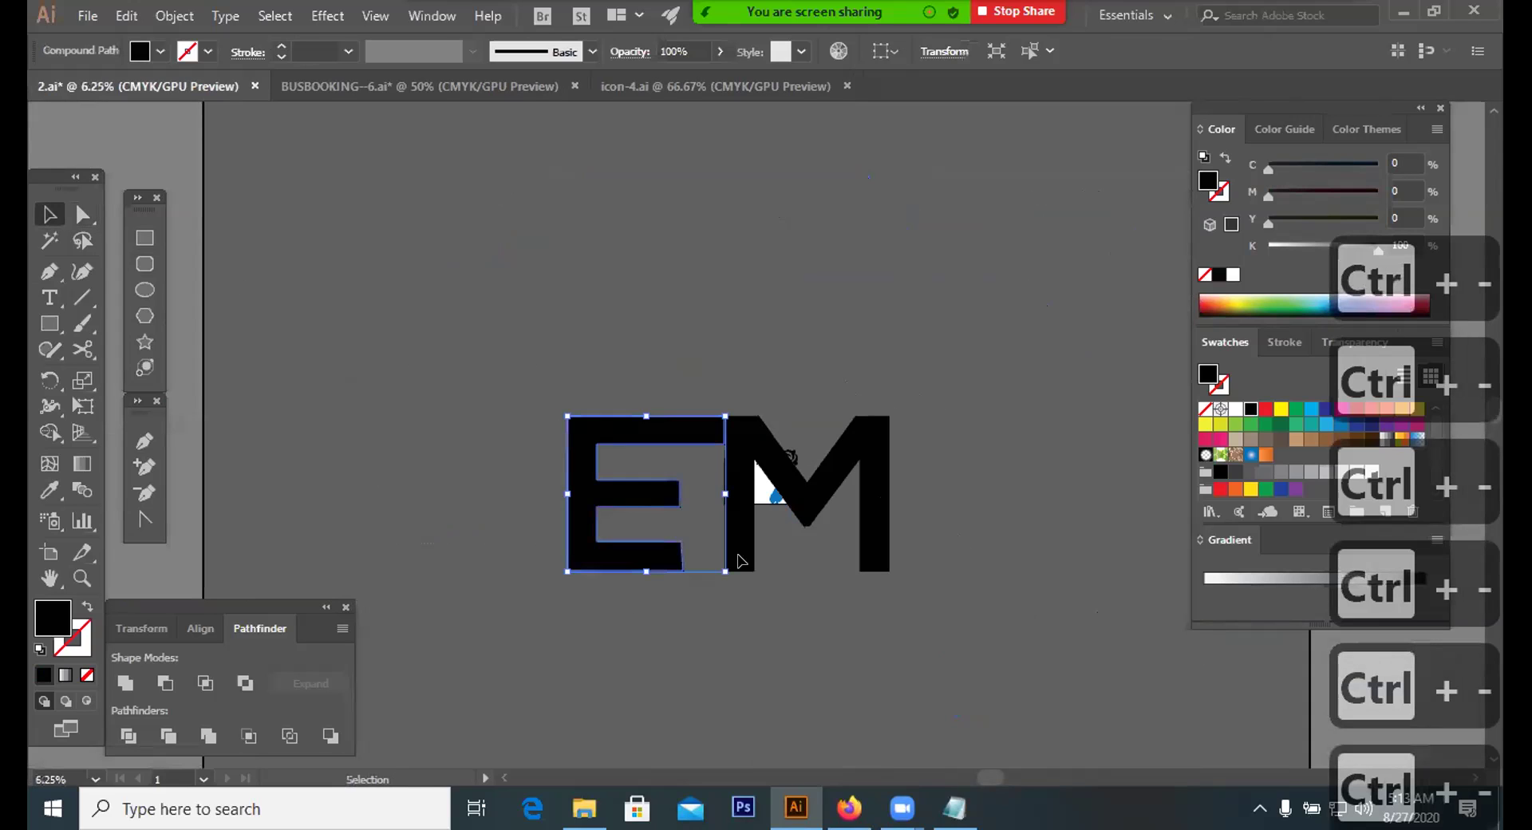
left_click(874, 511, "shift")
left_click_drag(890, 571, 795, 525)
left_click_drag(678, 487, 592, 404)
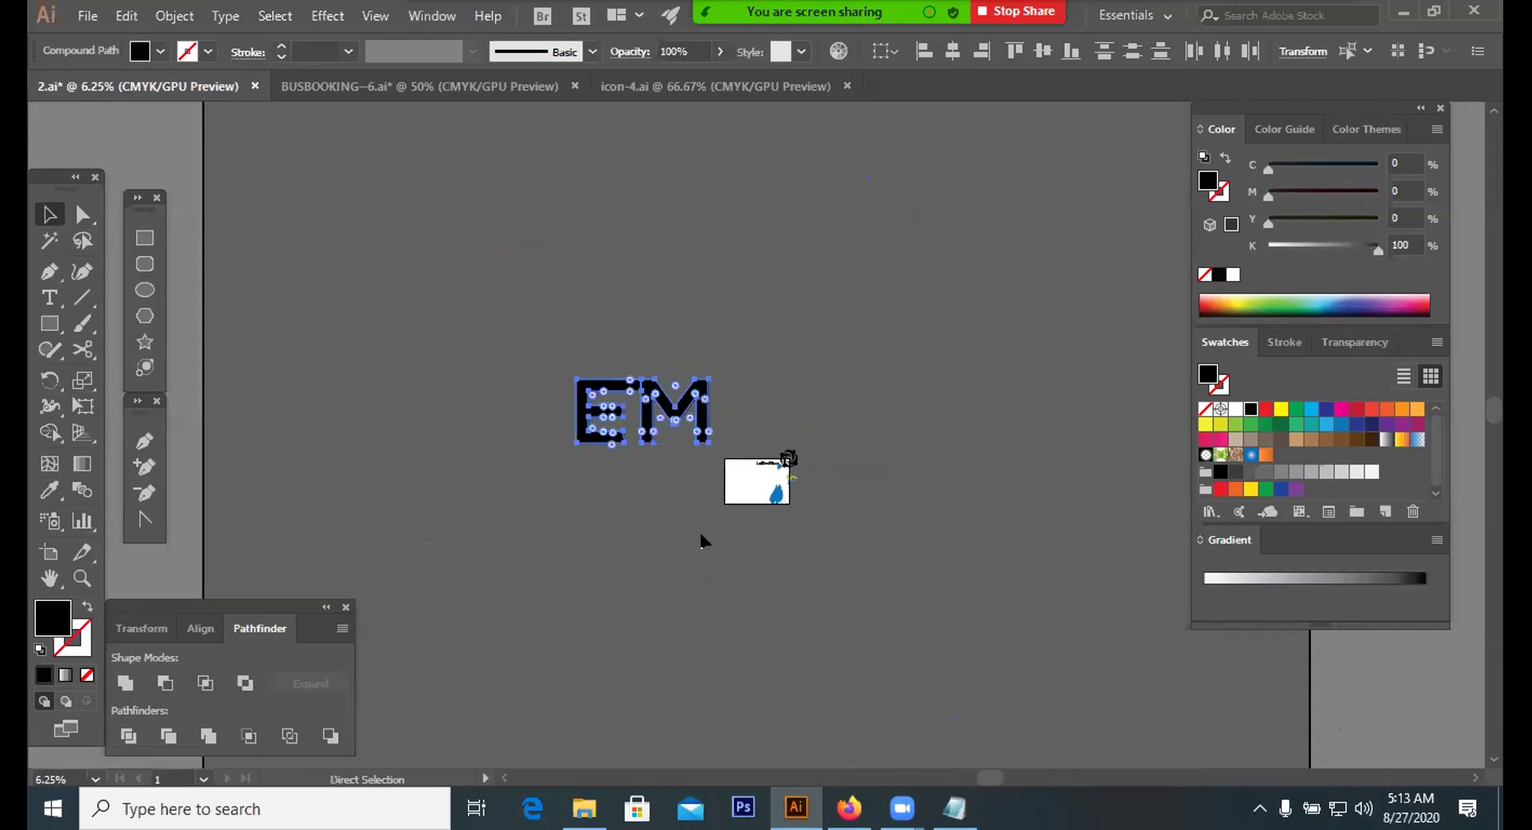
Try to move the inner edge of the E's lower gap outward past the stem's outer edge with Direct Selection
key("ctrl+equal")
key("ctrl+equal")
key("ctrl+equal")
key("ctrl+equal")
key("ctrl+equal")
key("ctrl+equal")
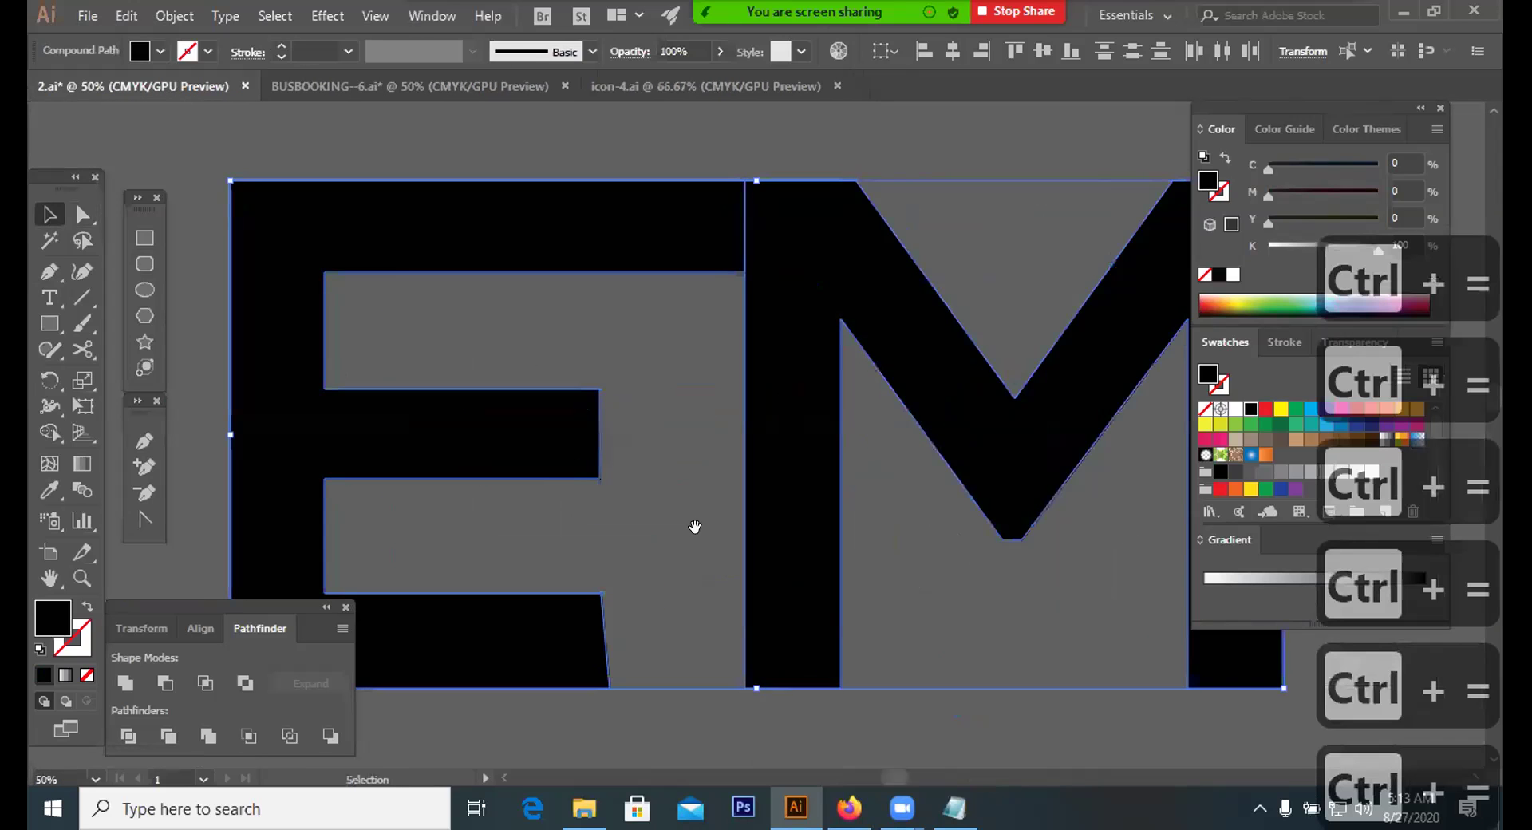
scroll(917, 500, "left", 3)
key("ctrl+shift+a")
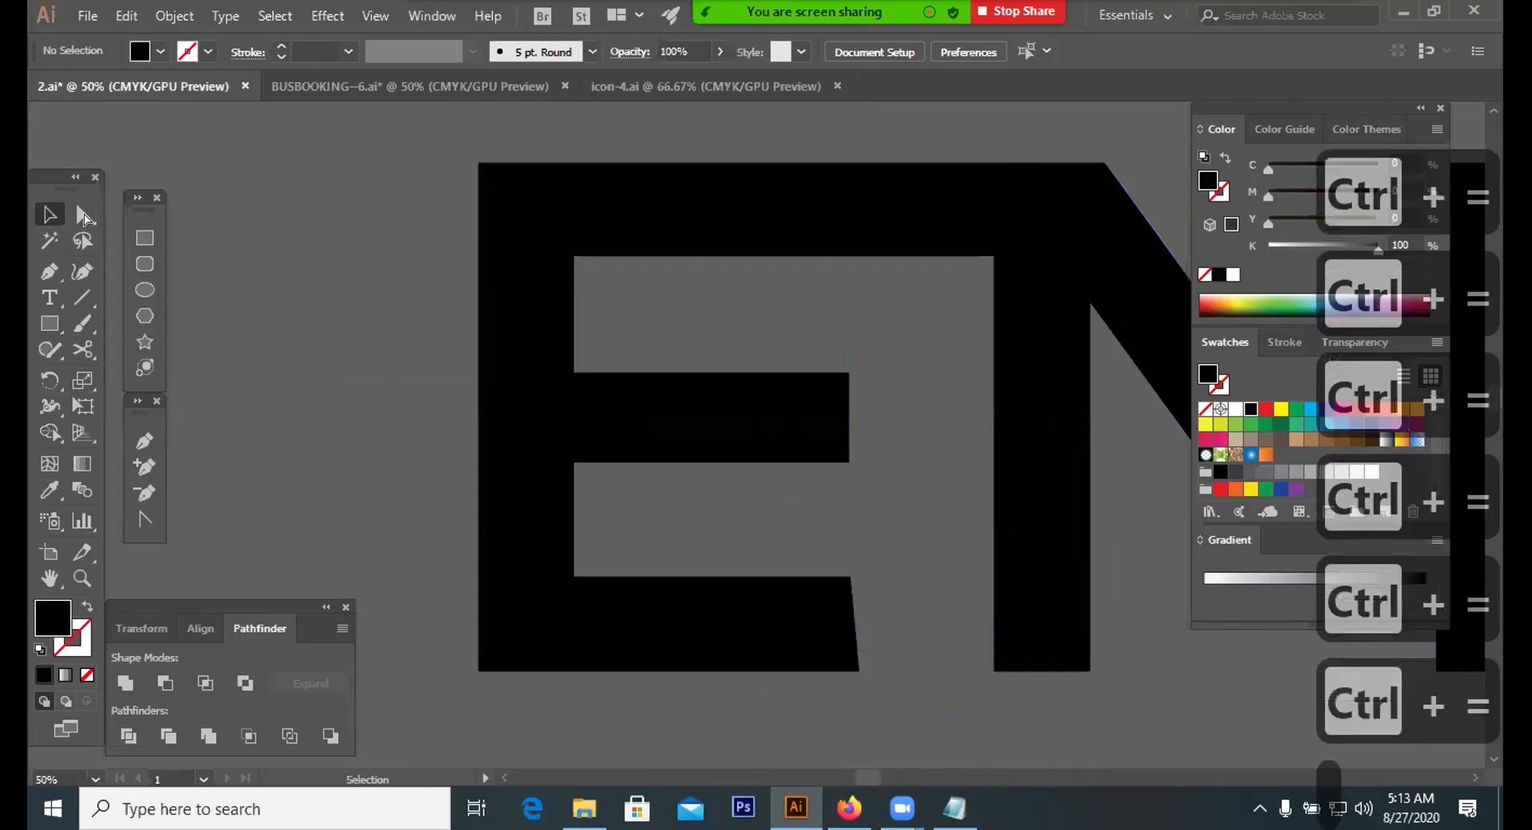
key("a")
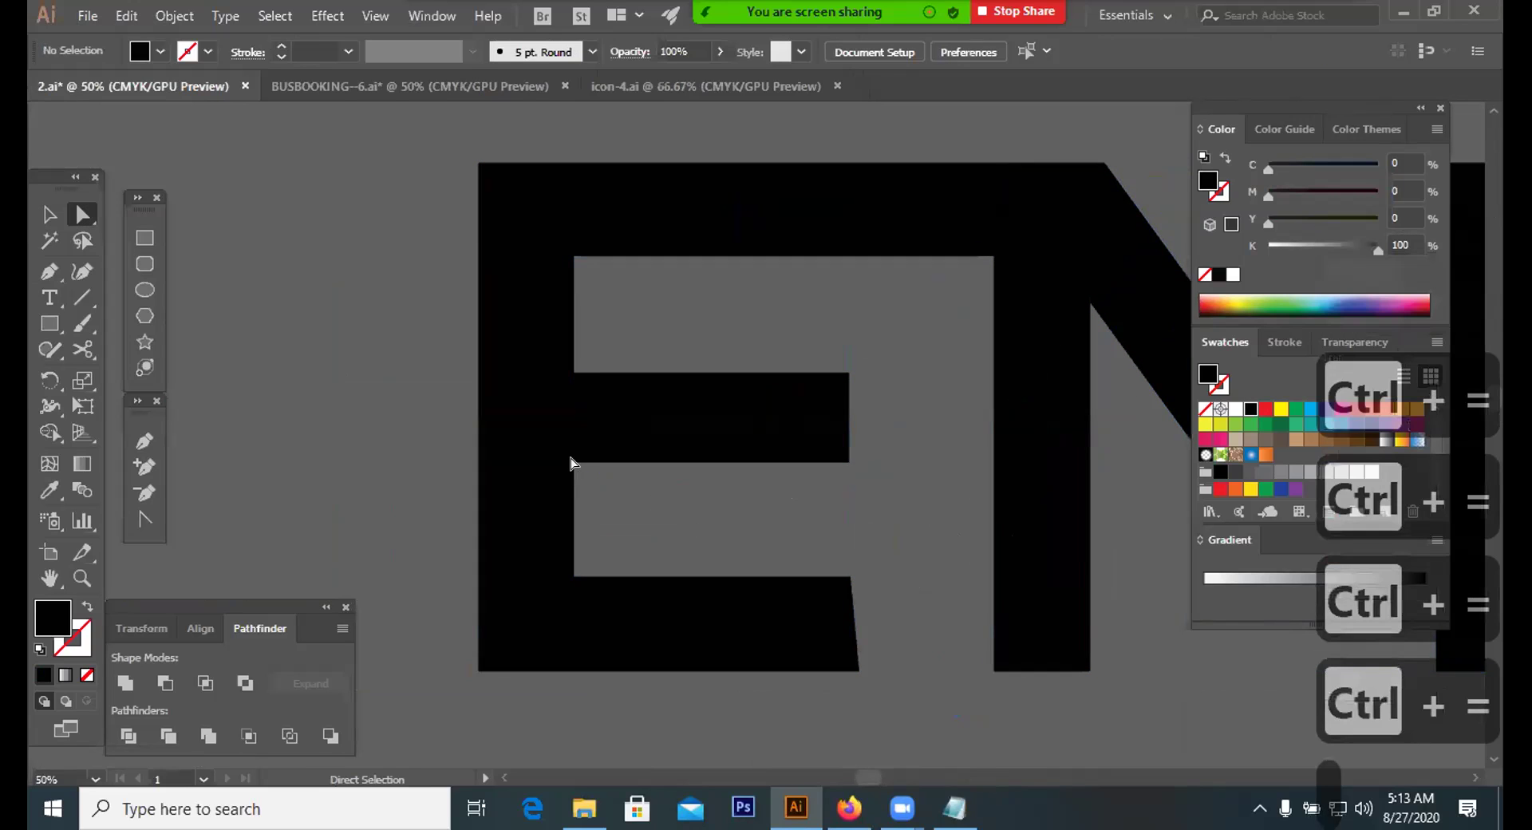
left_click(572, 576)
left_click(572, 576, "shift")
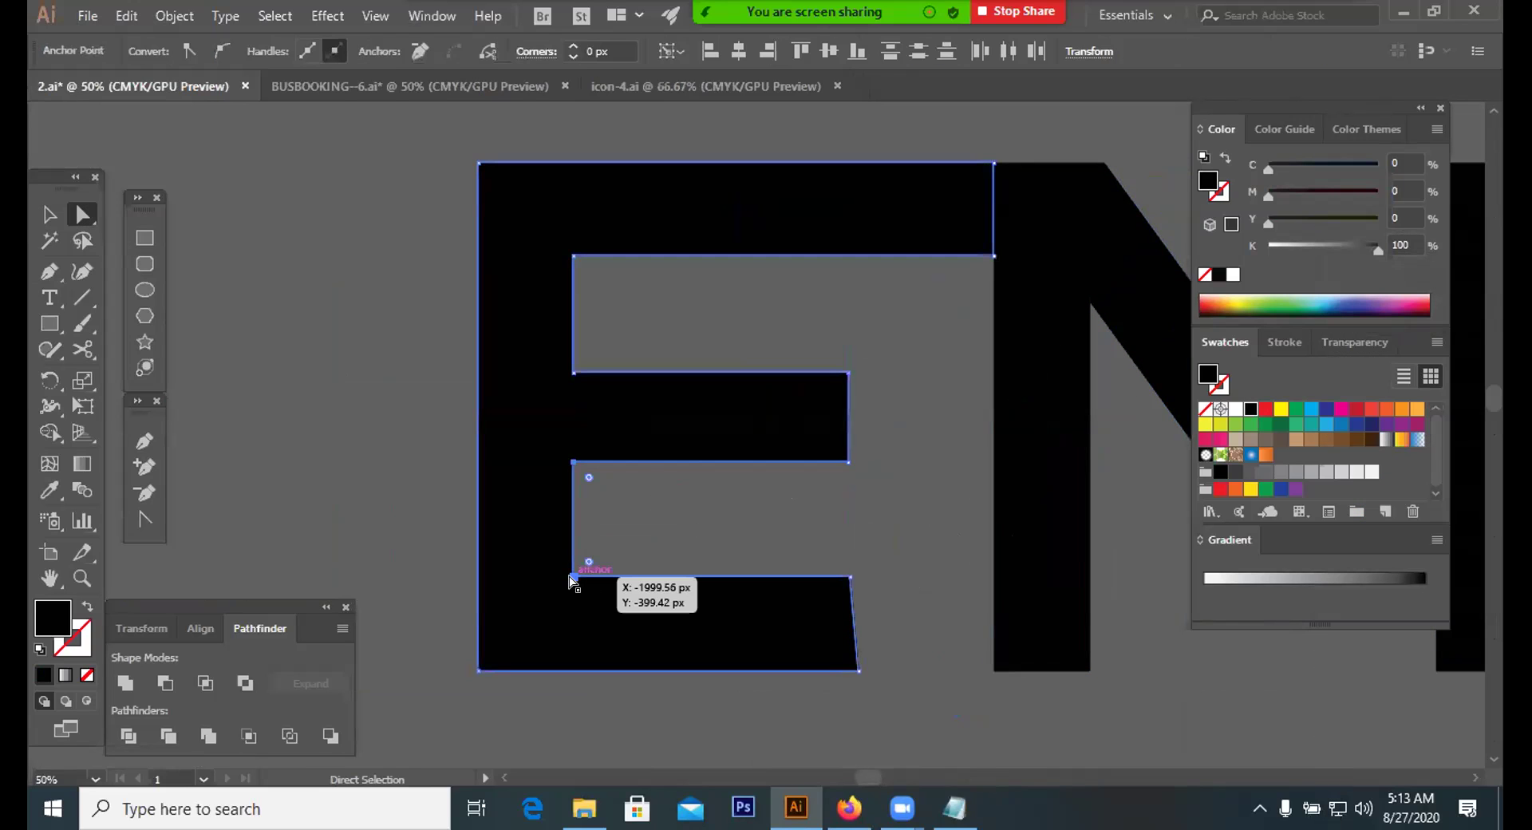
left_click_drag(573, 577, 416, 576)
left_click_drag(572, 531, 573, 528)
left_click(573, 528)
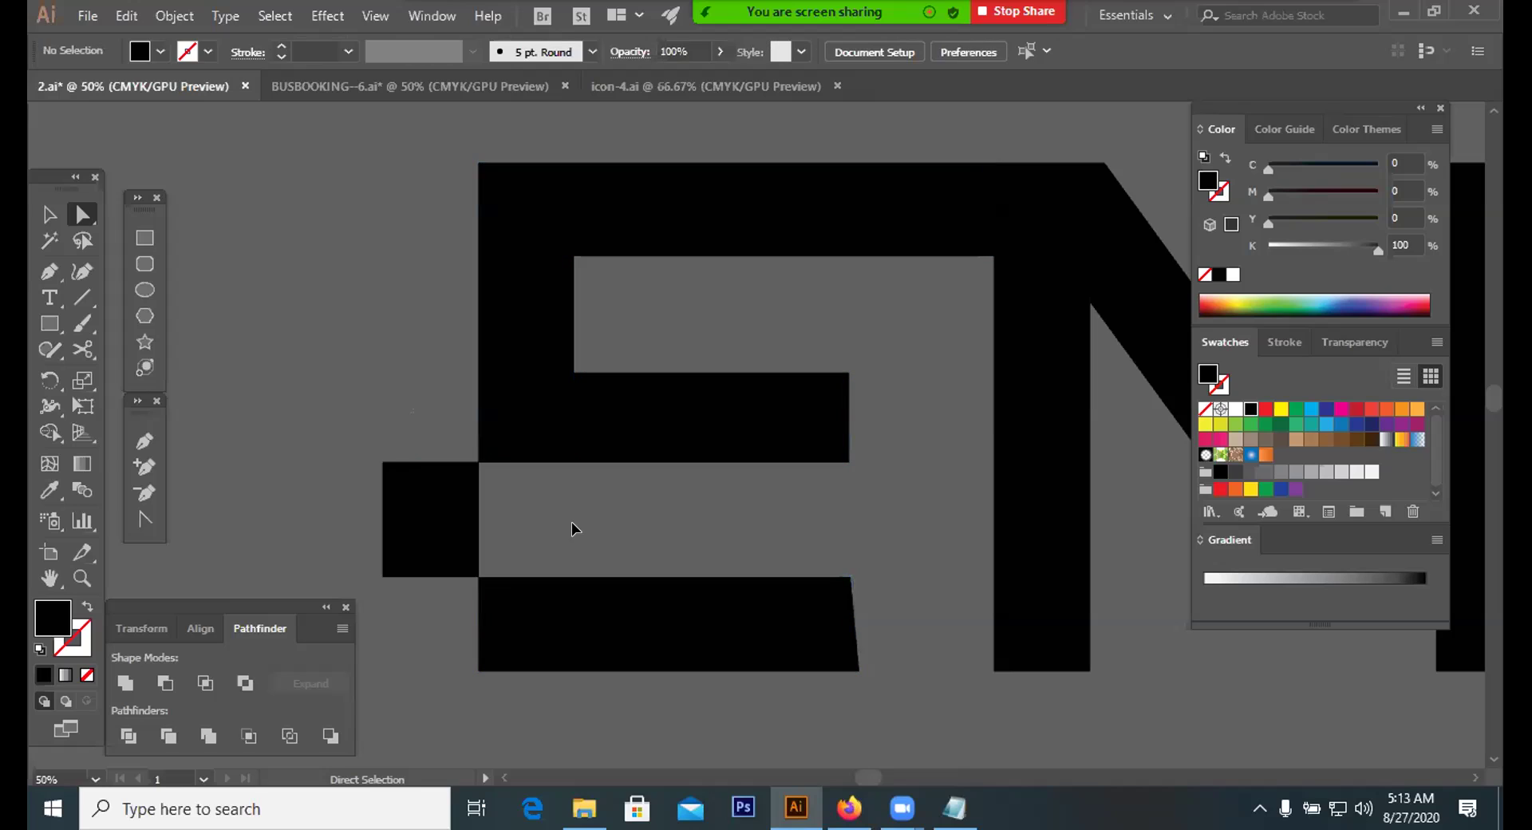
key("ctrl")
key("ctrl+z")
Draw a rectangle across the E's stem at the height of the upper gap and fill it white
key("m")
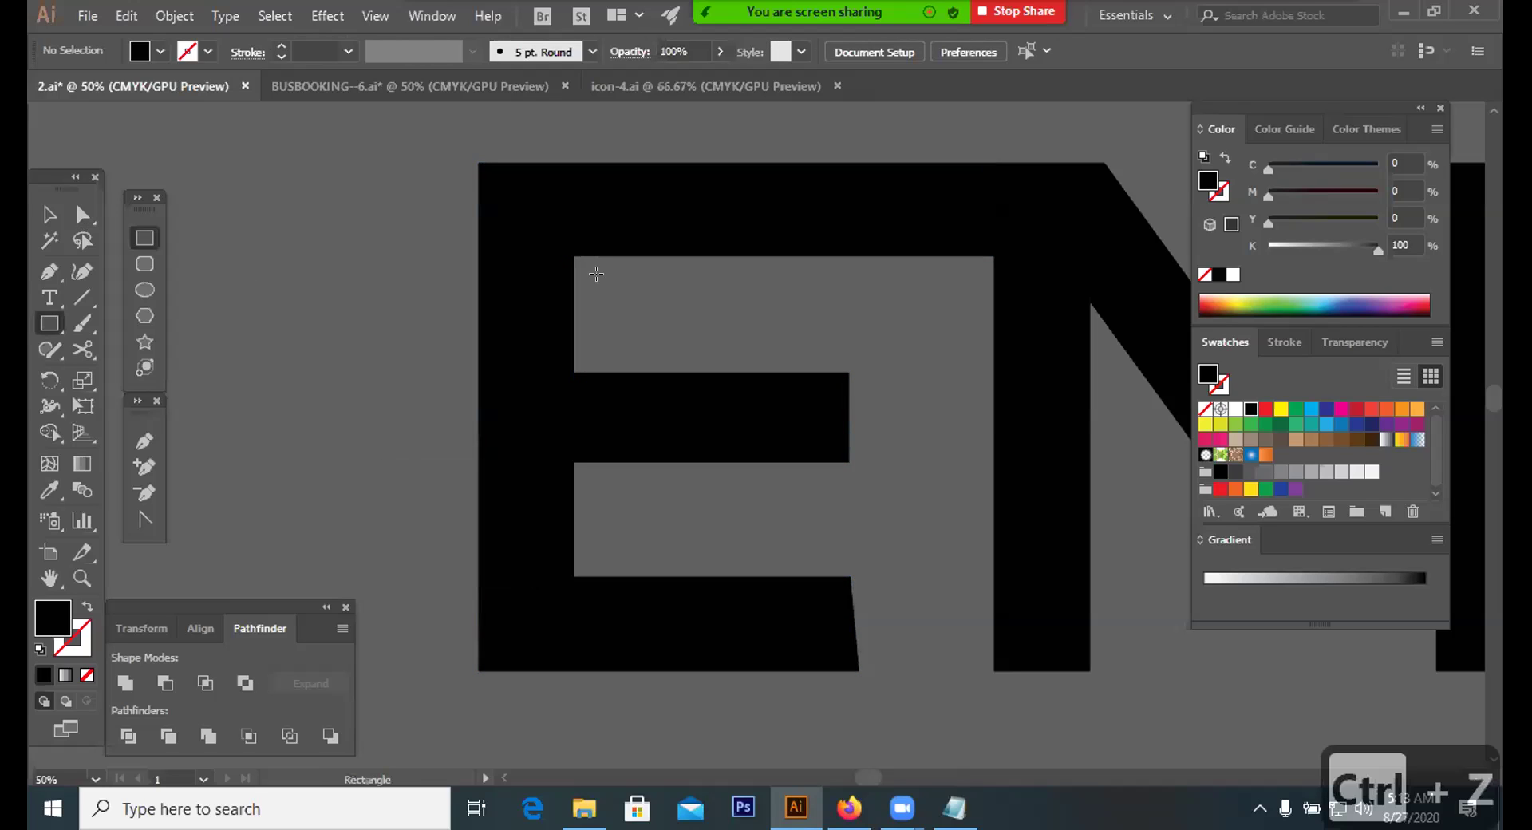
left_click_drag(352, 374, 364, 368)
key("ctrl+z")
left_click_drag(617, 256, 383, 364)
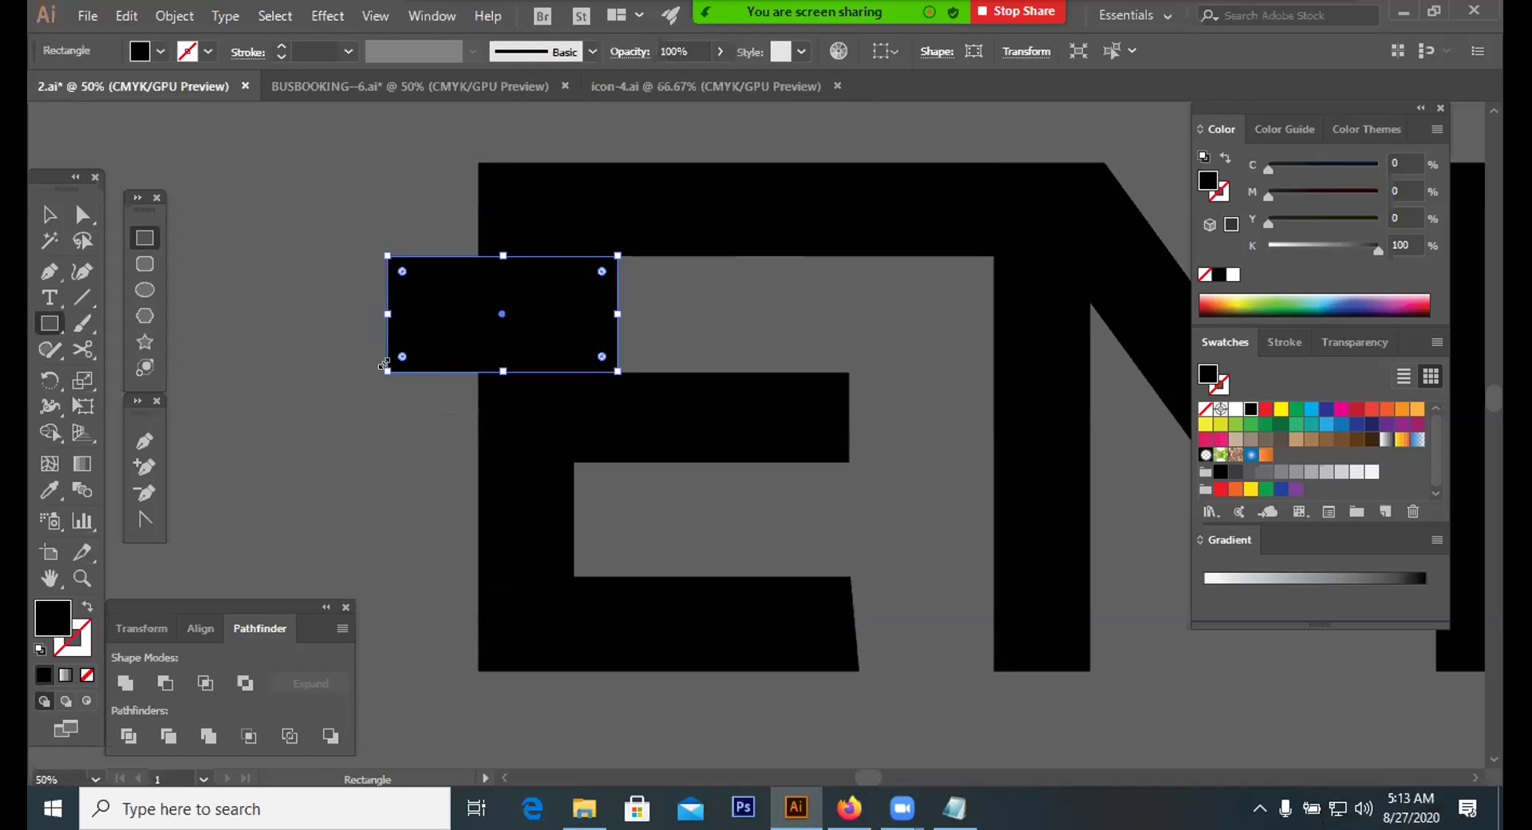
left_click(1236, 408)
key("v")
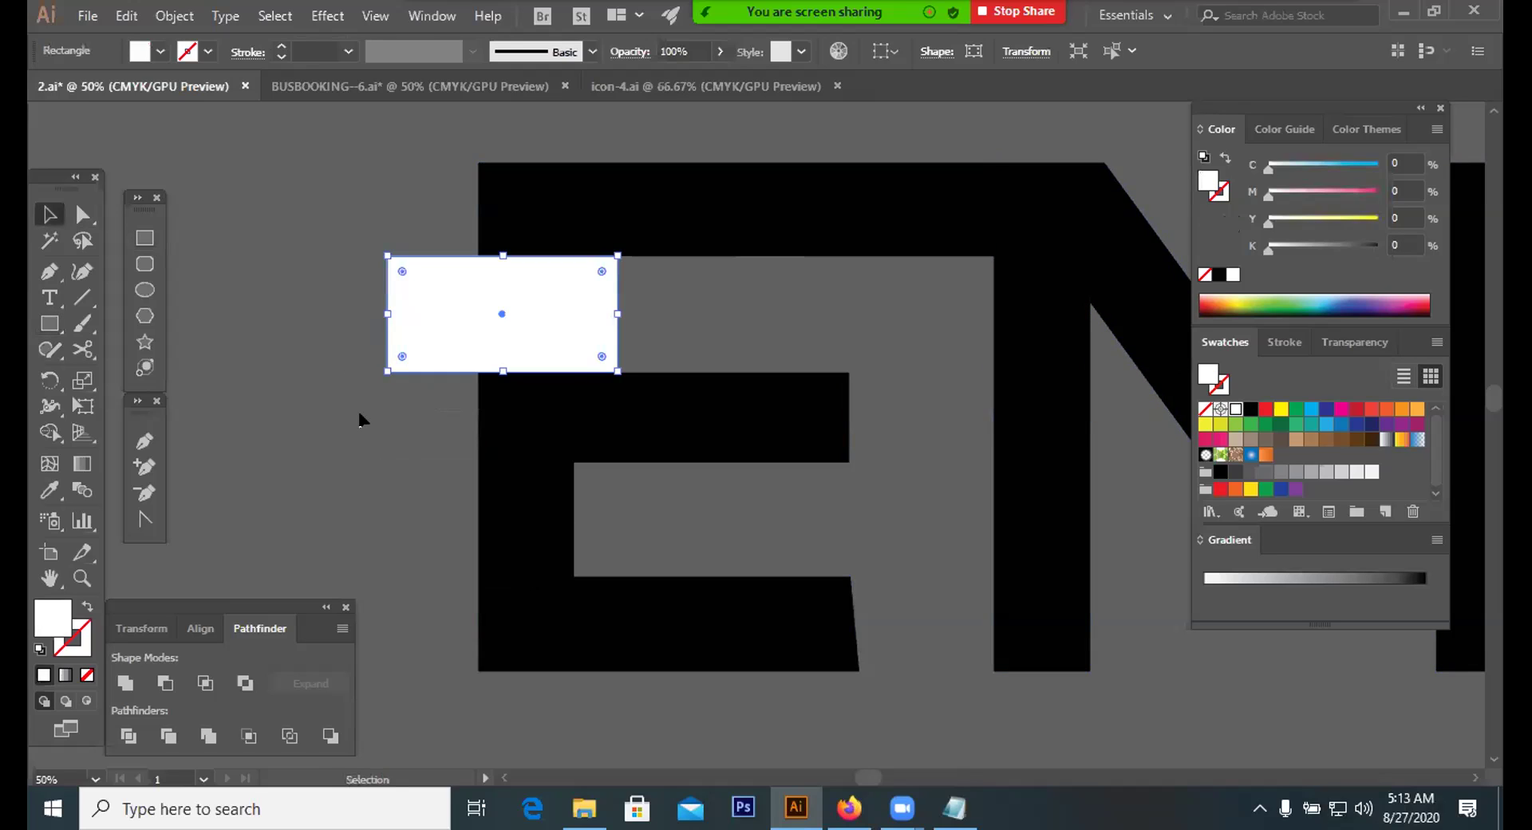
Subtract the white rectangle from the E with Minus Front
left_click(622, 276)
key("ctrl+a")
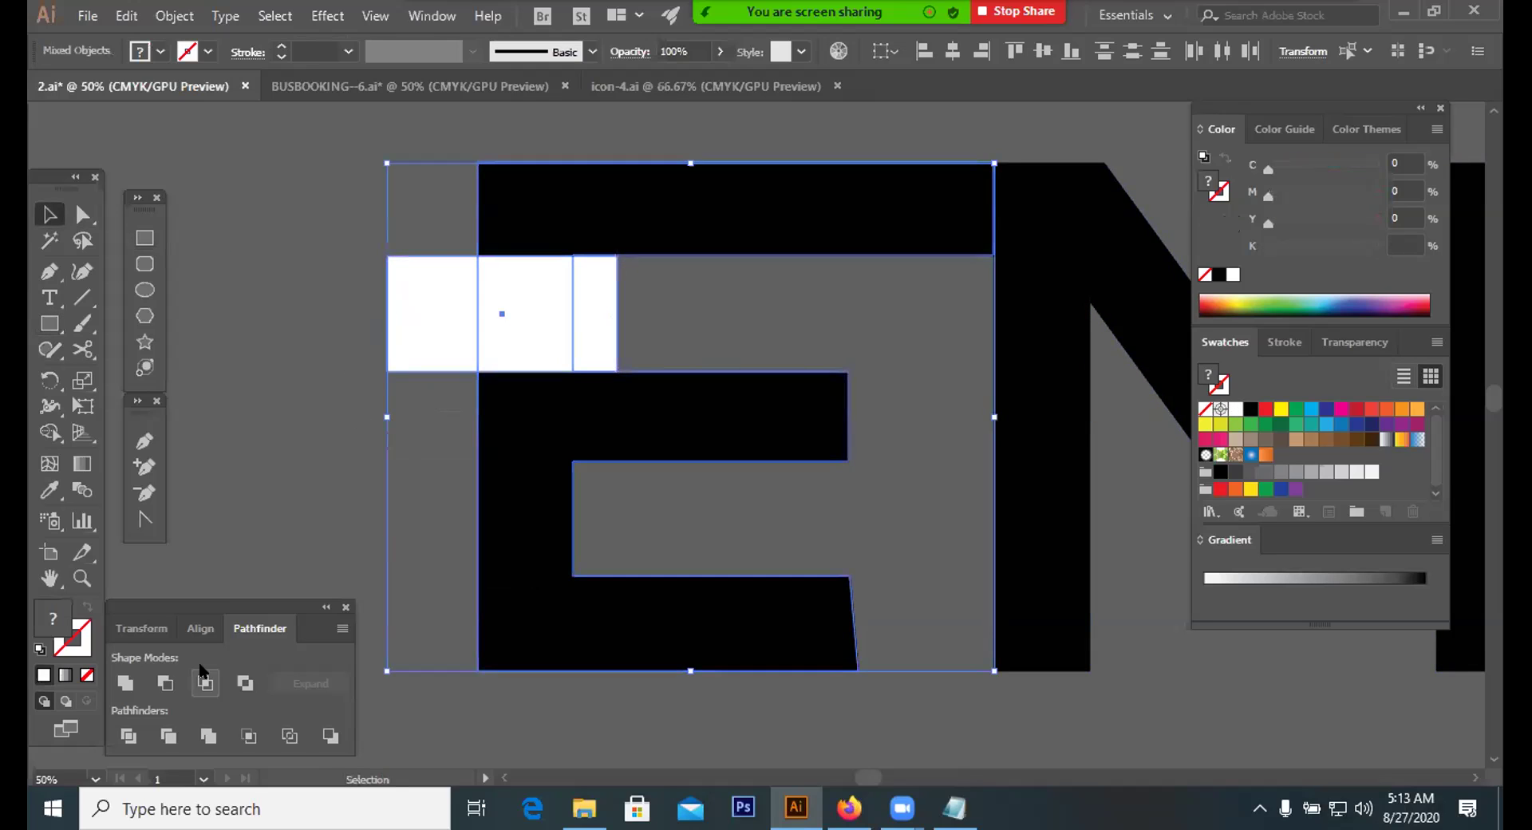
left_click(165, 683)
left_click(722, 342)
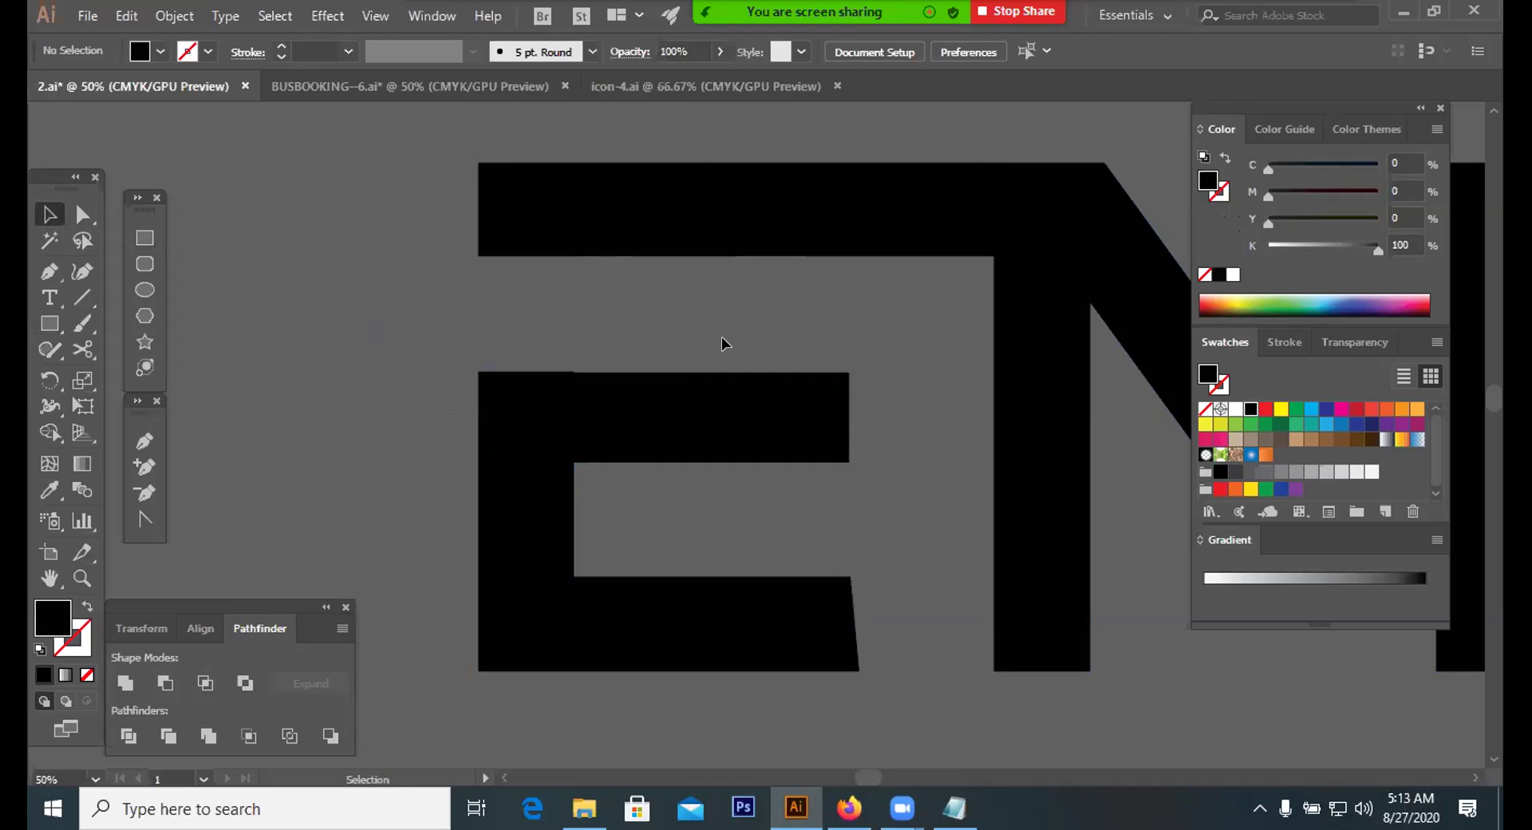
Undo the subtraction and remove the white rectangle from the E
key("ctrl+equal")
key("ctrl+equal")
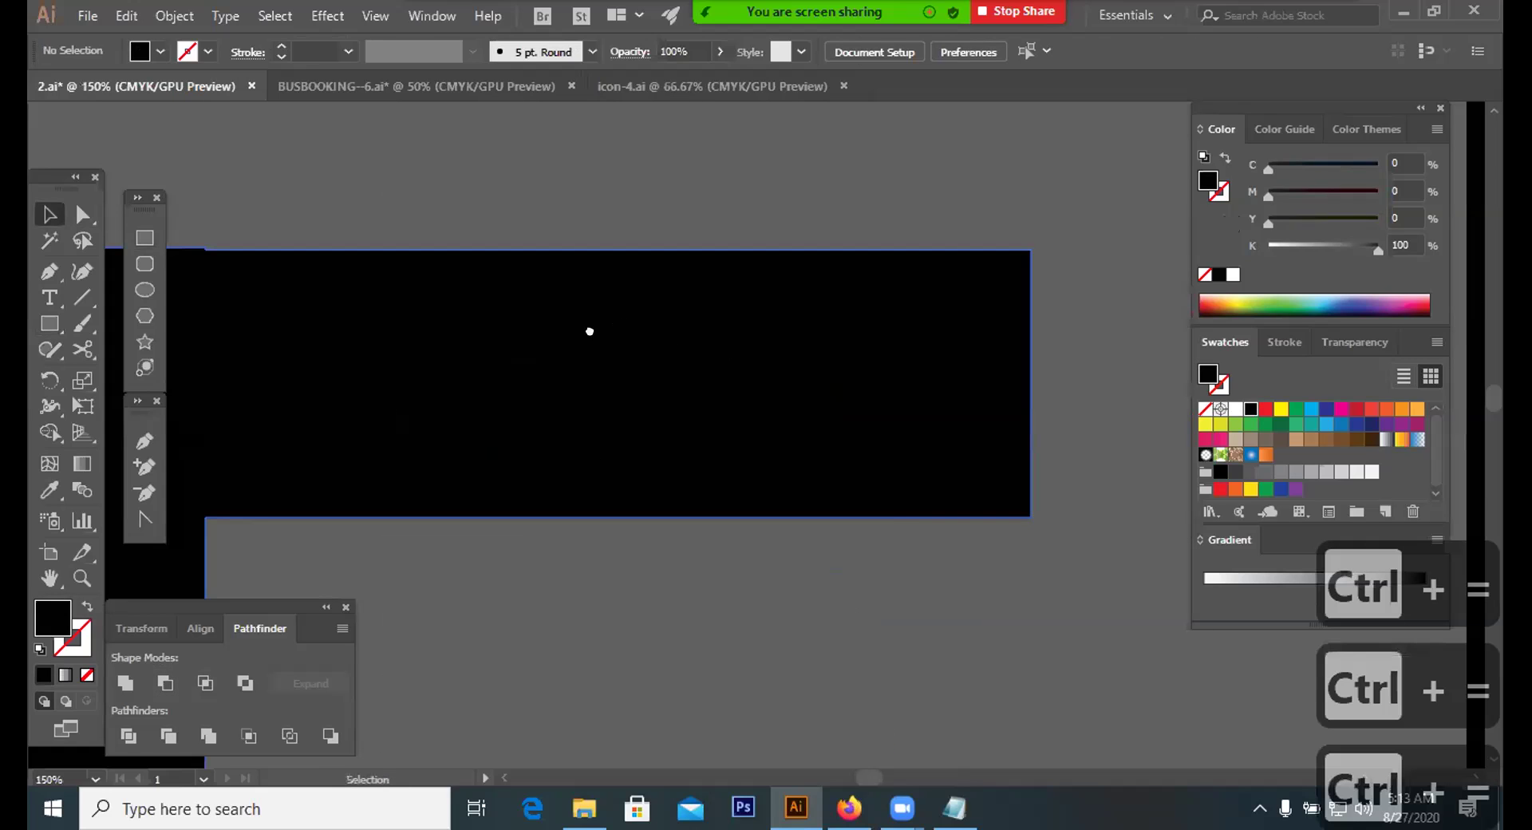
key("ctrl+equal")
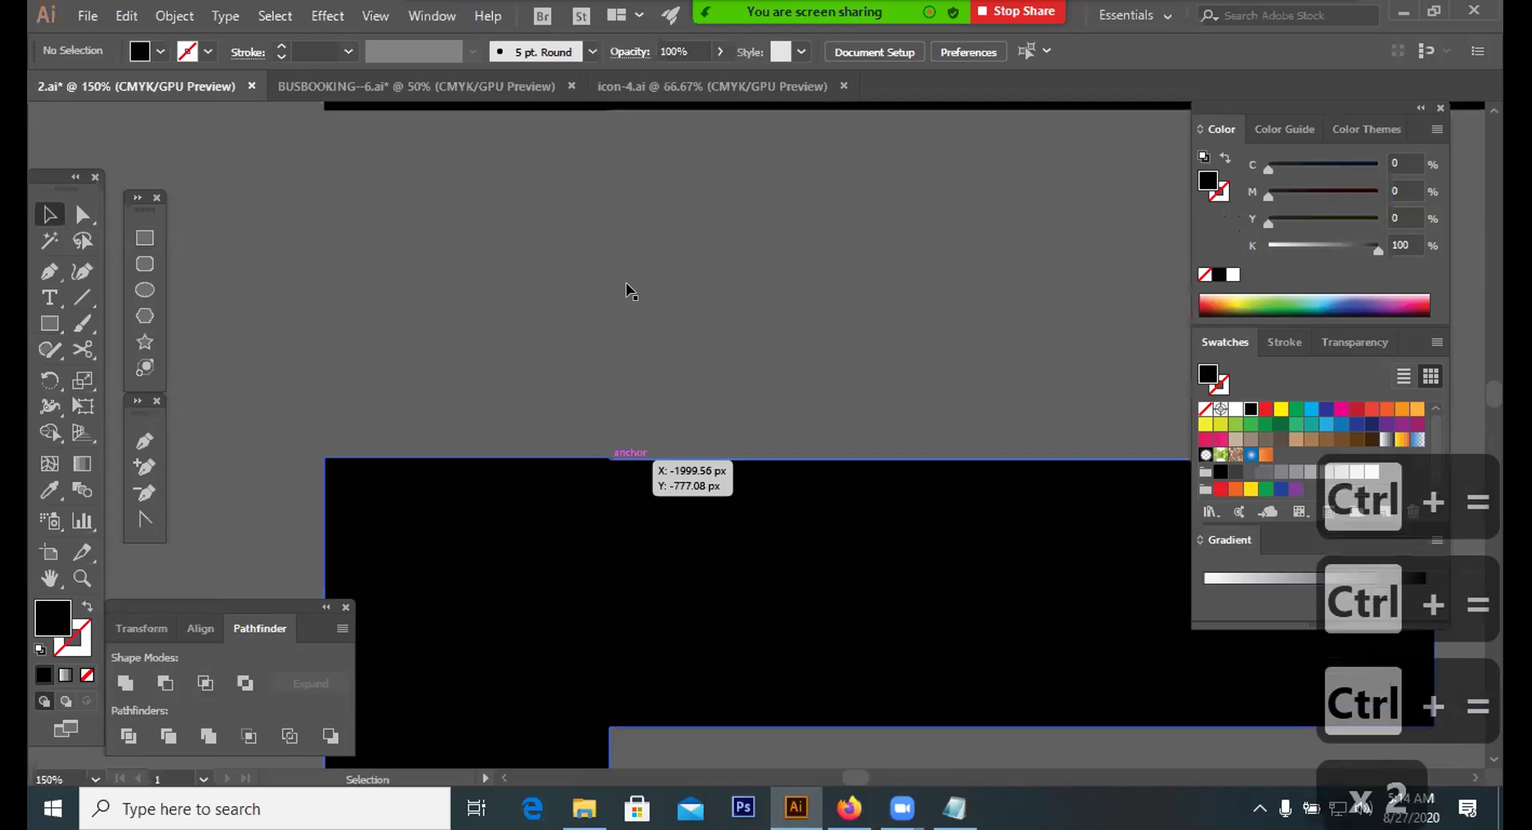
scroll(631, 291, "down", 5)
key("ctrl+z")
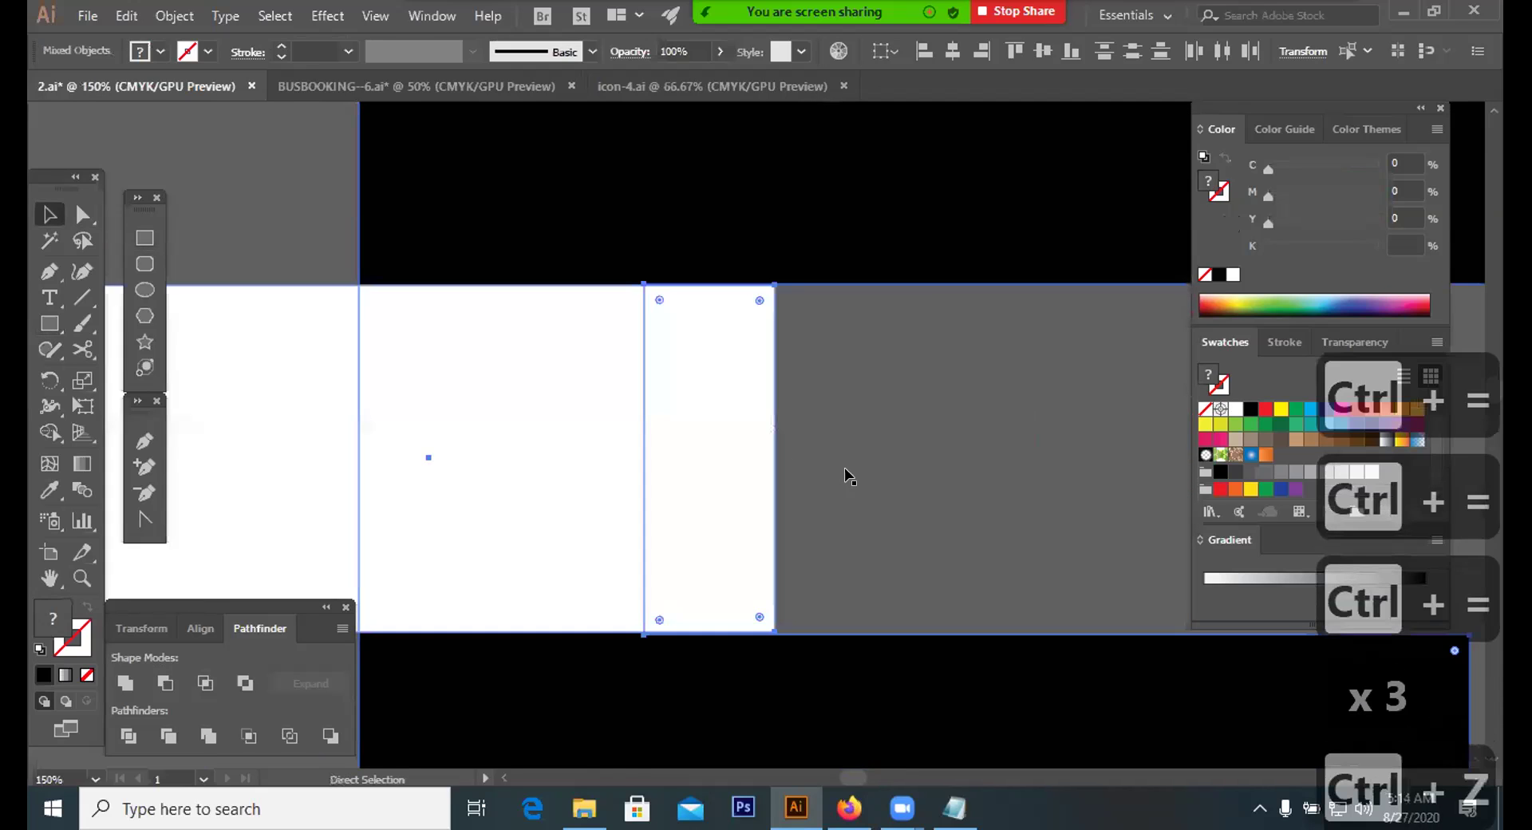
key("ctrl+z")
key("BackSpace")
key("BackSpace")
key("BackSpace")
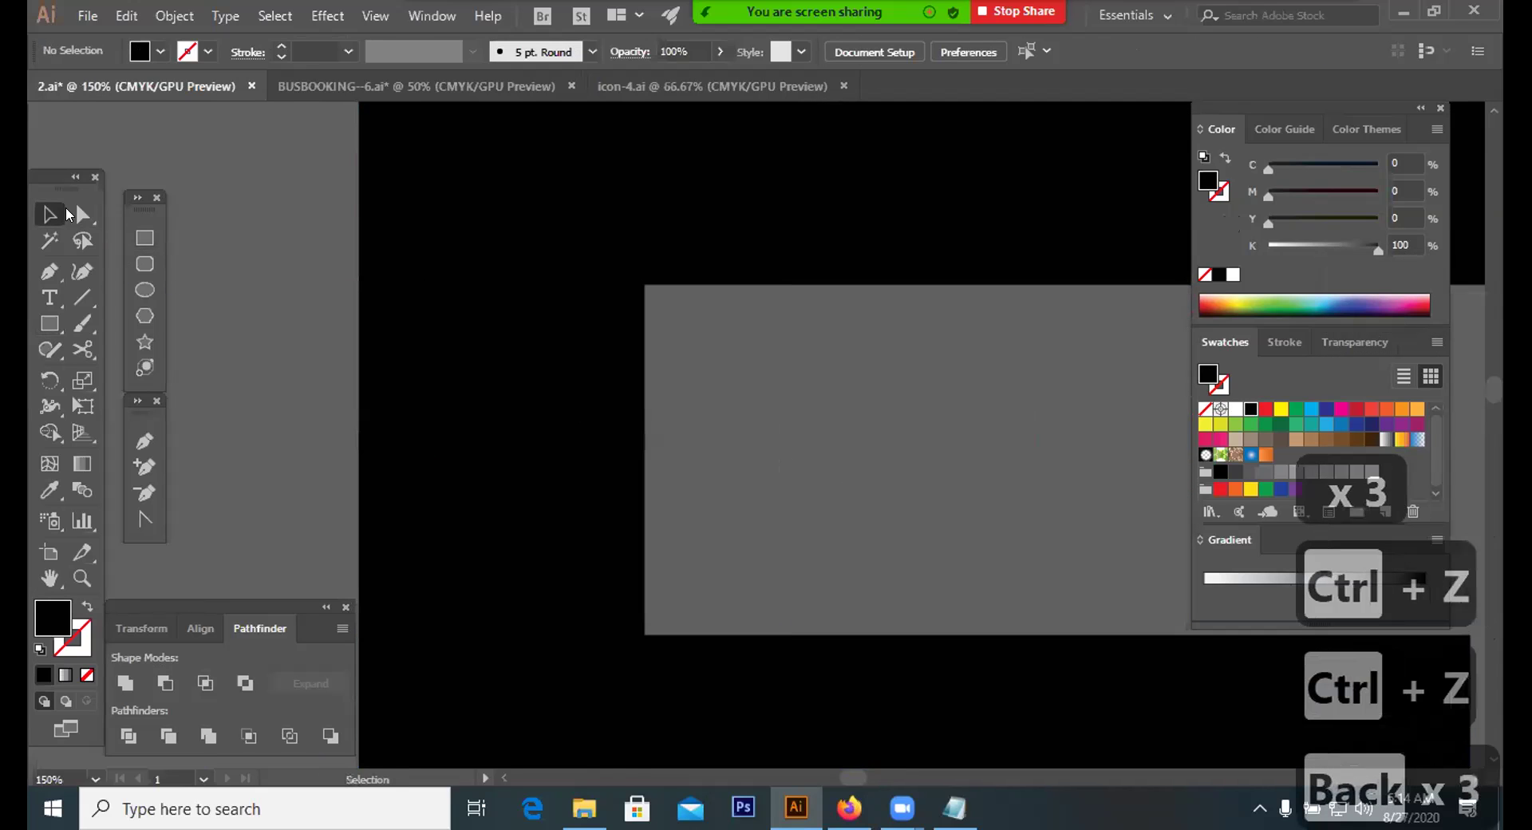
Cut the E's upper gap through the stem by moving its inner edge past the outer edge and deleting the leftover piece
key("a")
left_click(644, 437)
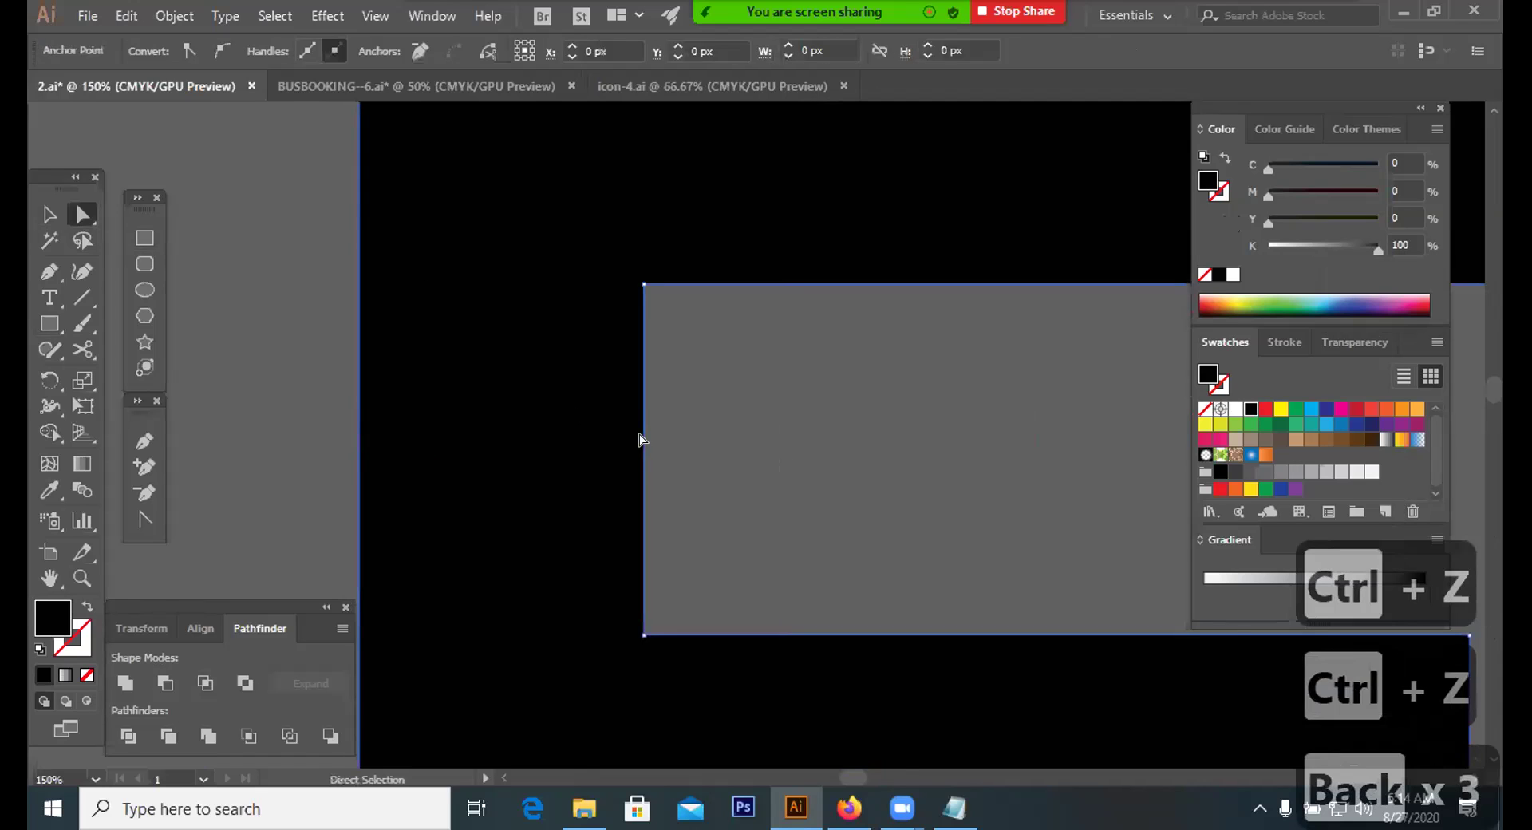
left_click_drag(416, 445, 657, 442)
left_click(159, 684)
key("BackSpace")
key("BackSpace")
key("BackSpace")
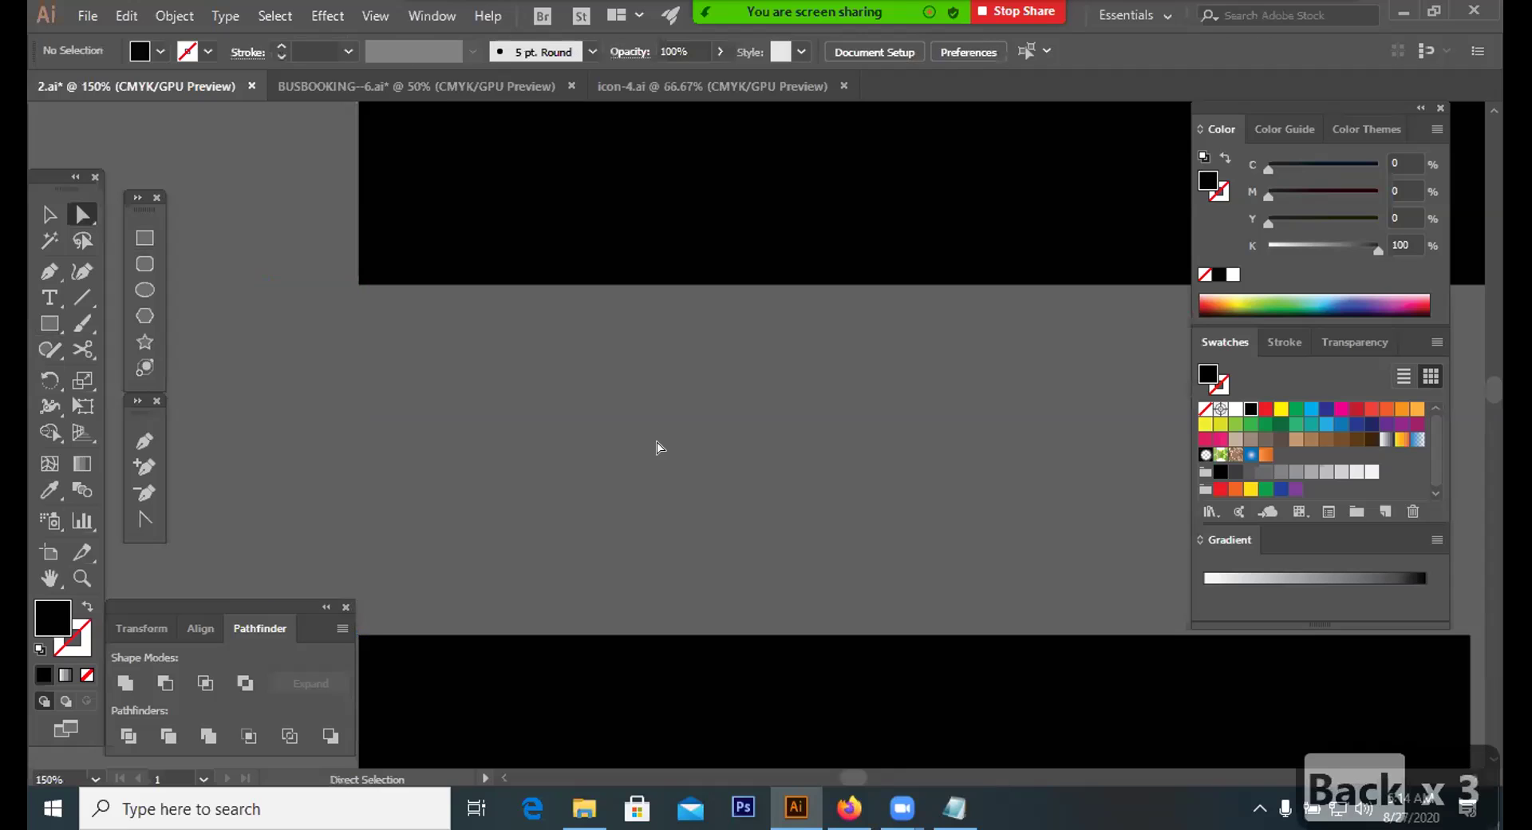
Try to move the whole inner edge of the E's lower gap past the stem's outer edge
key("ctrl+minus")
key("ctrl+minus")
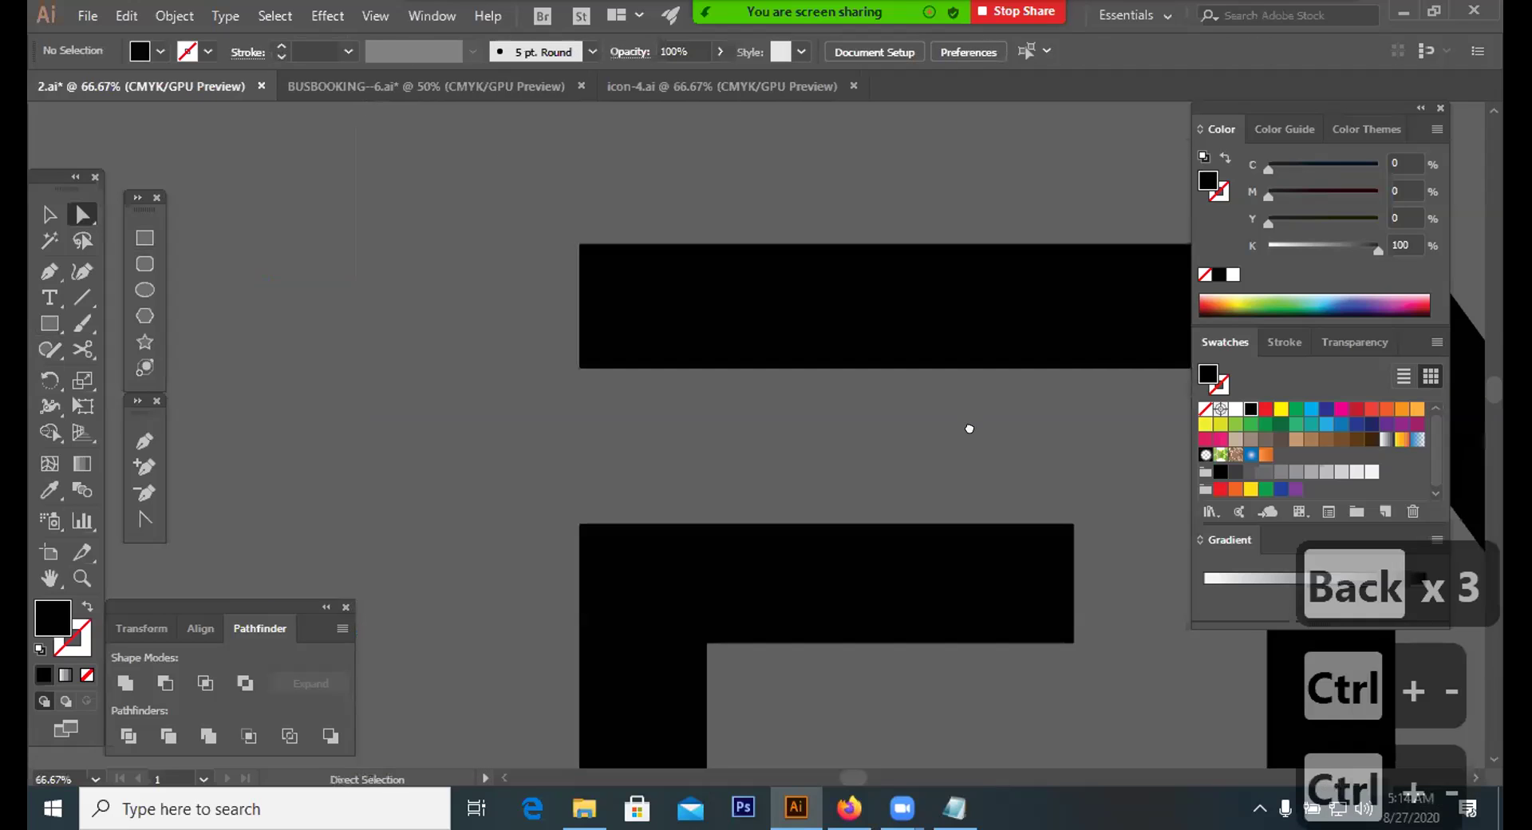
left_click_drag(1084, 545, 907, 510)
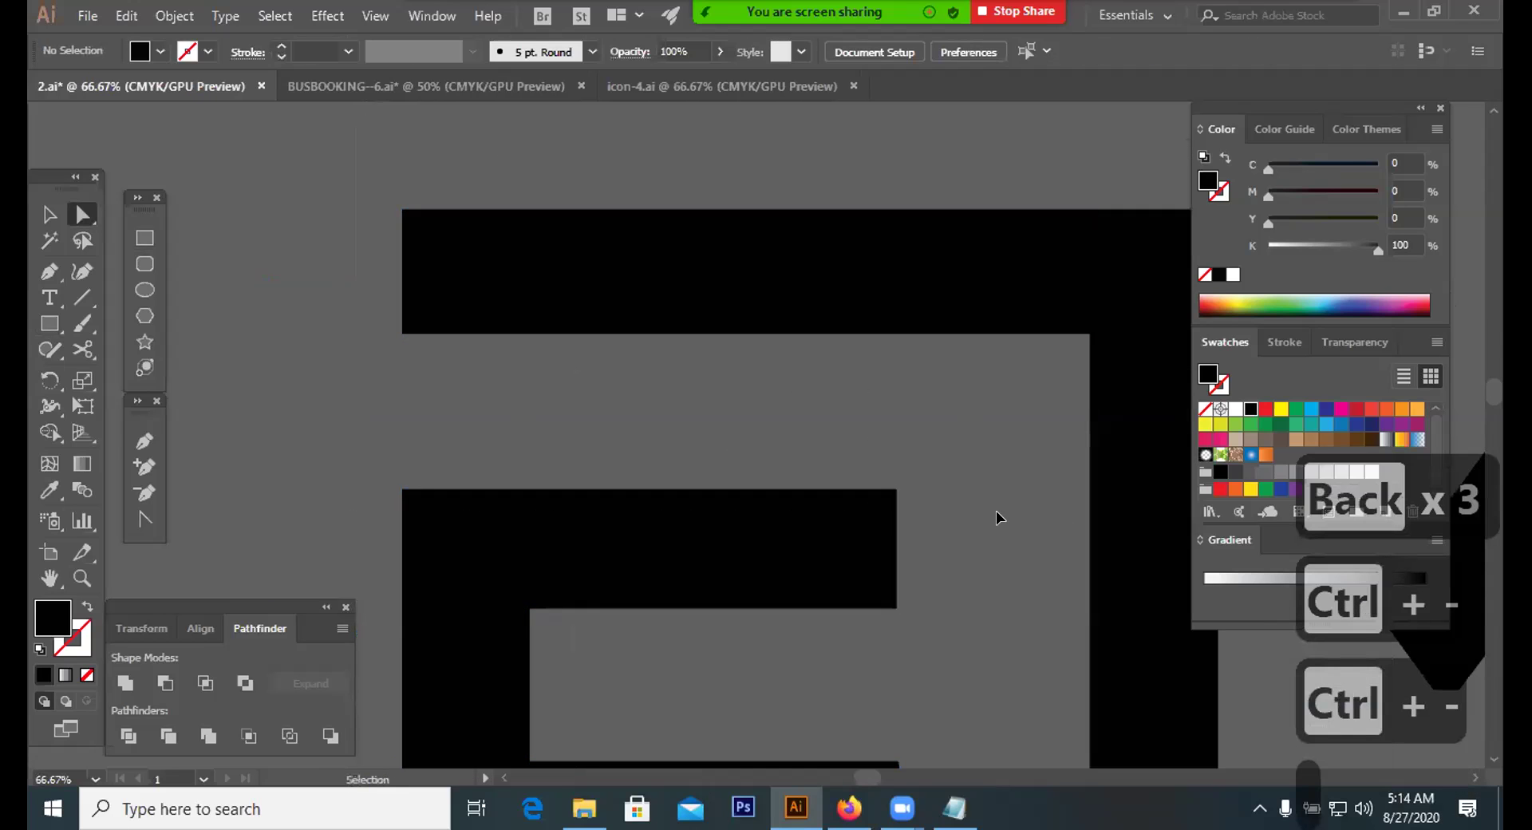
key("ctrl+minus")
key("ctrl+minus")
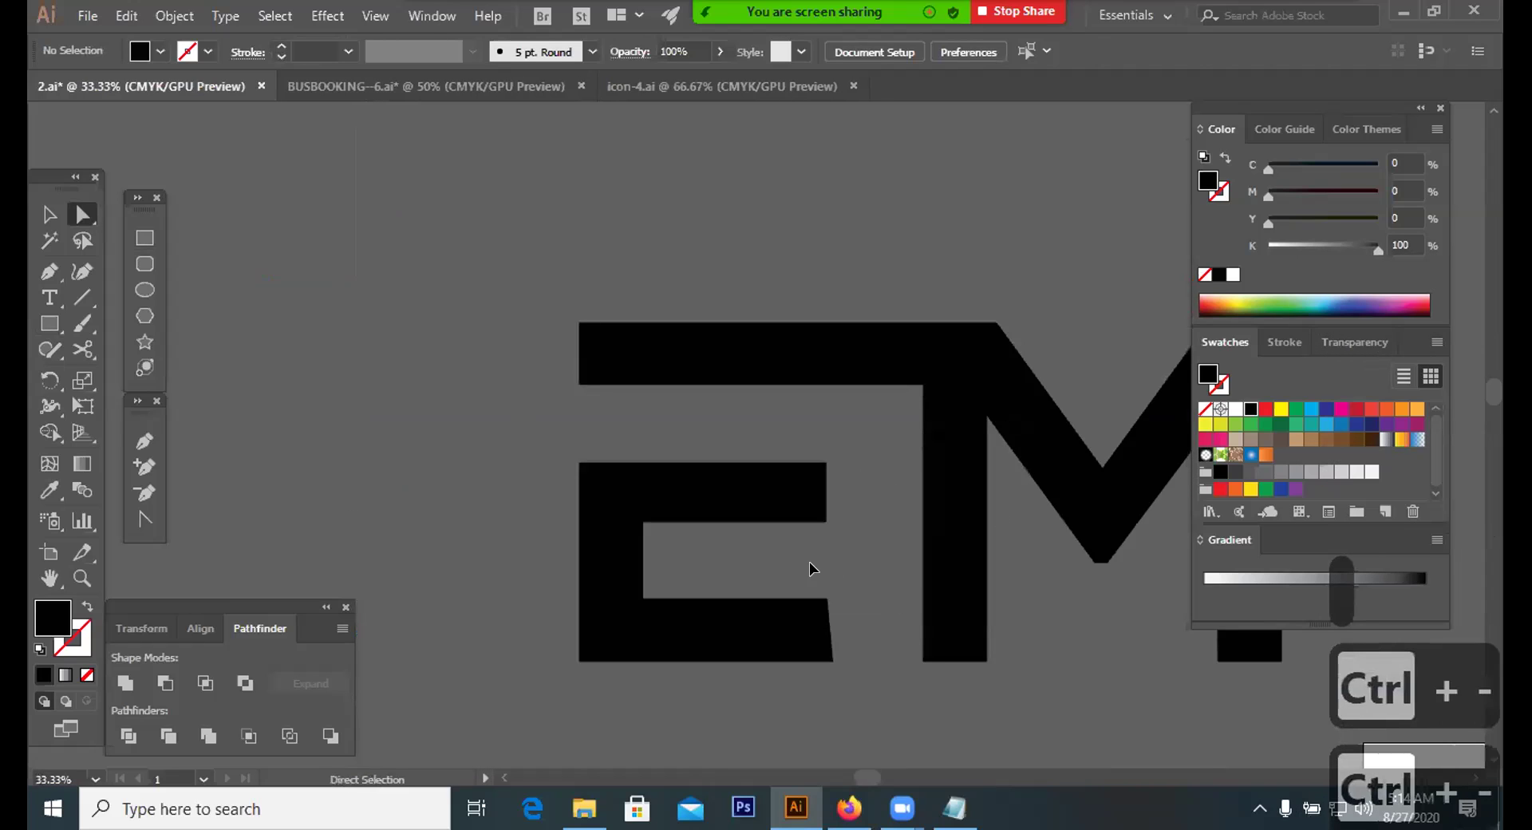
key("ctrl+equal")
key("ctrl+equal")
key("ctrl+equal")
key("ctrl+equal")
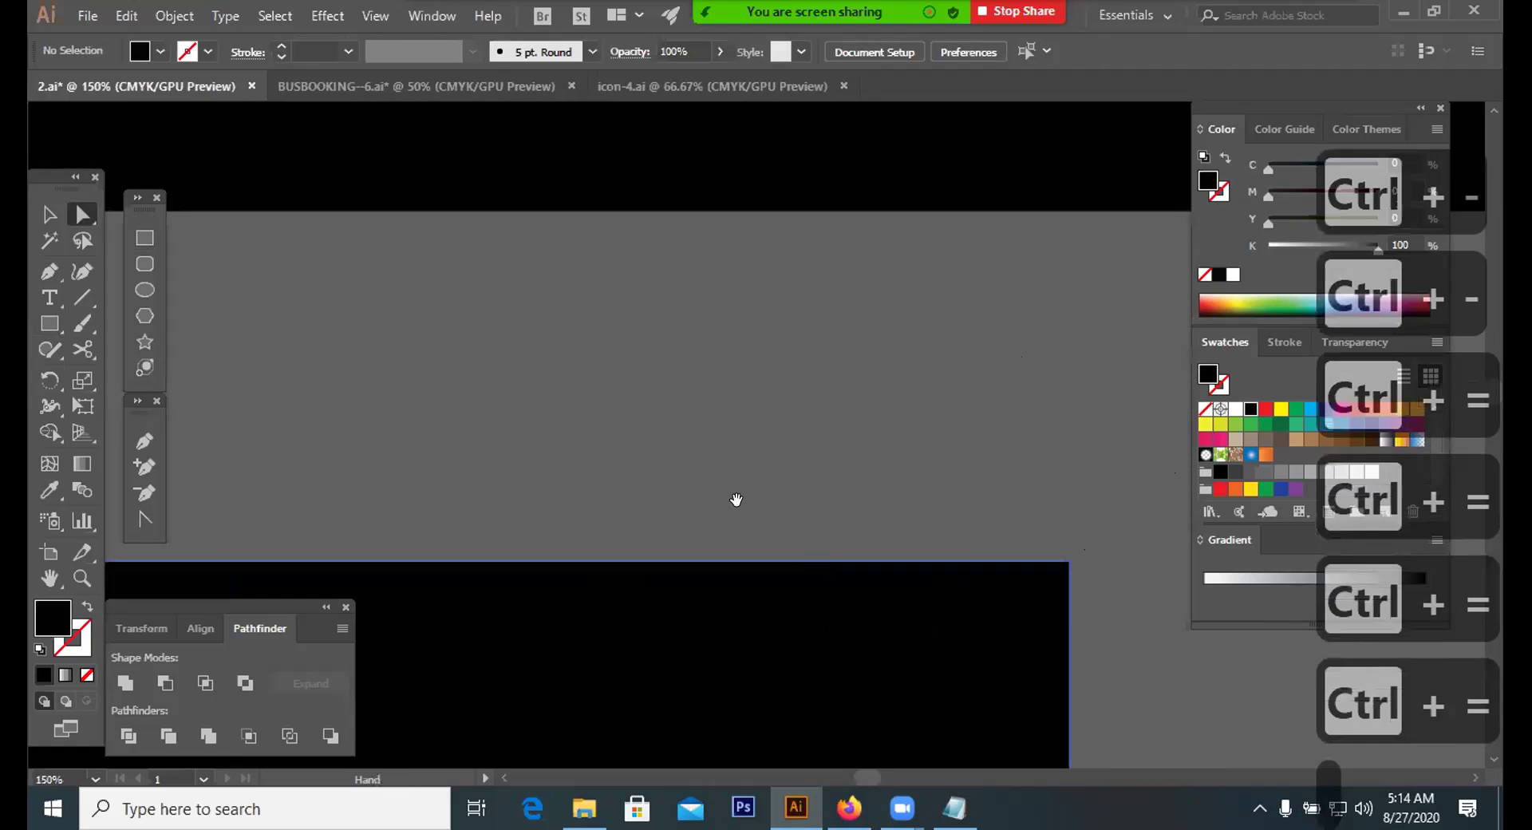
left_click_drag(735, 503, 845, 599)
left_click_drag(729, 500, 833, 416)
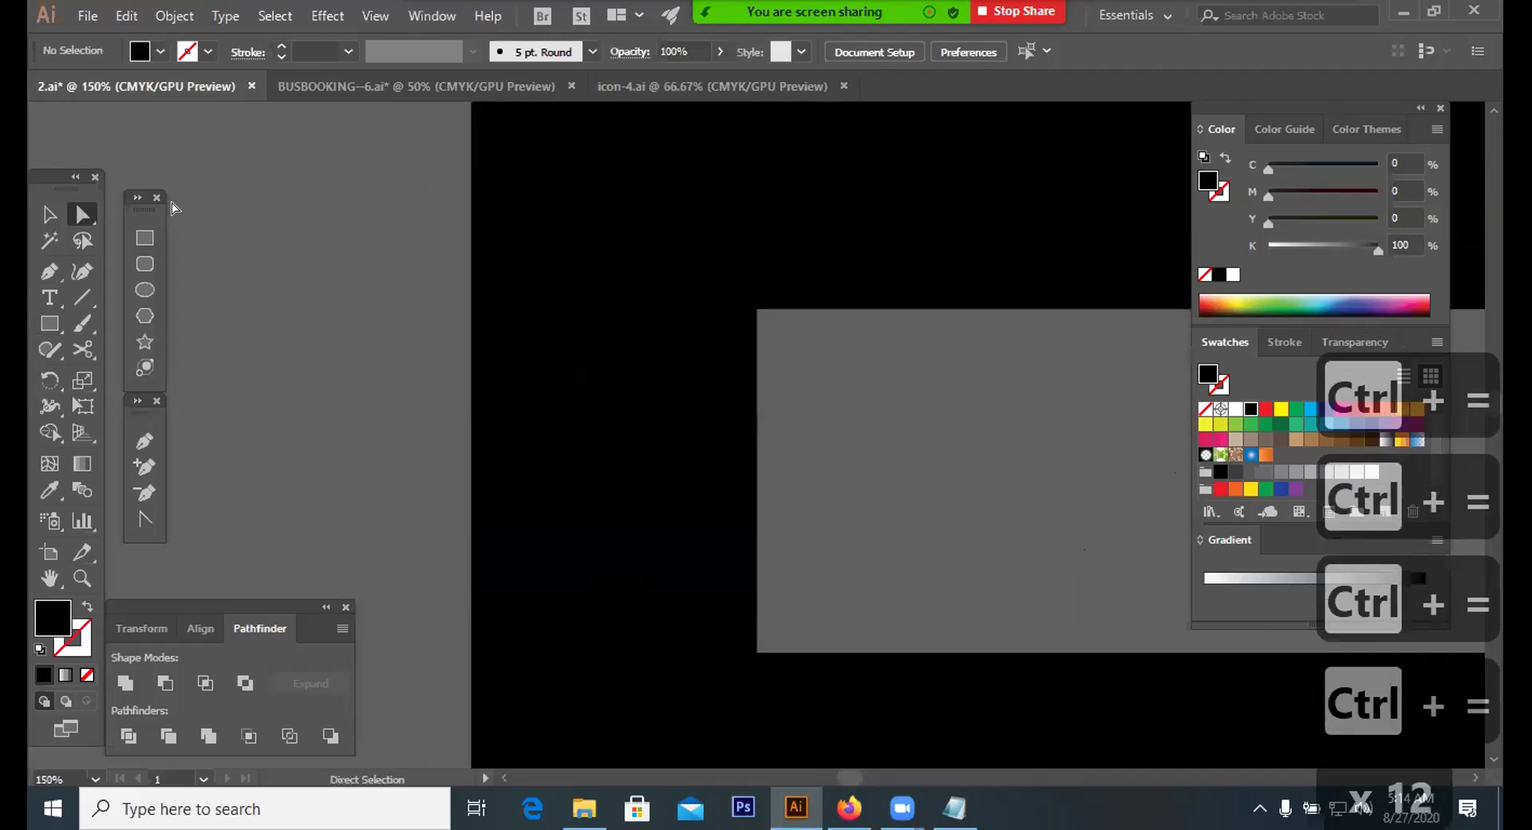
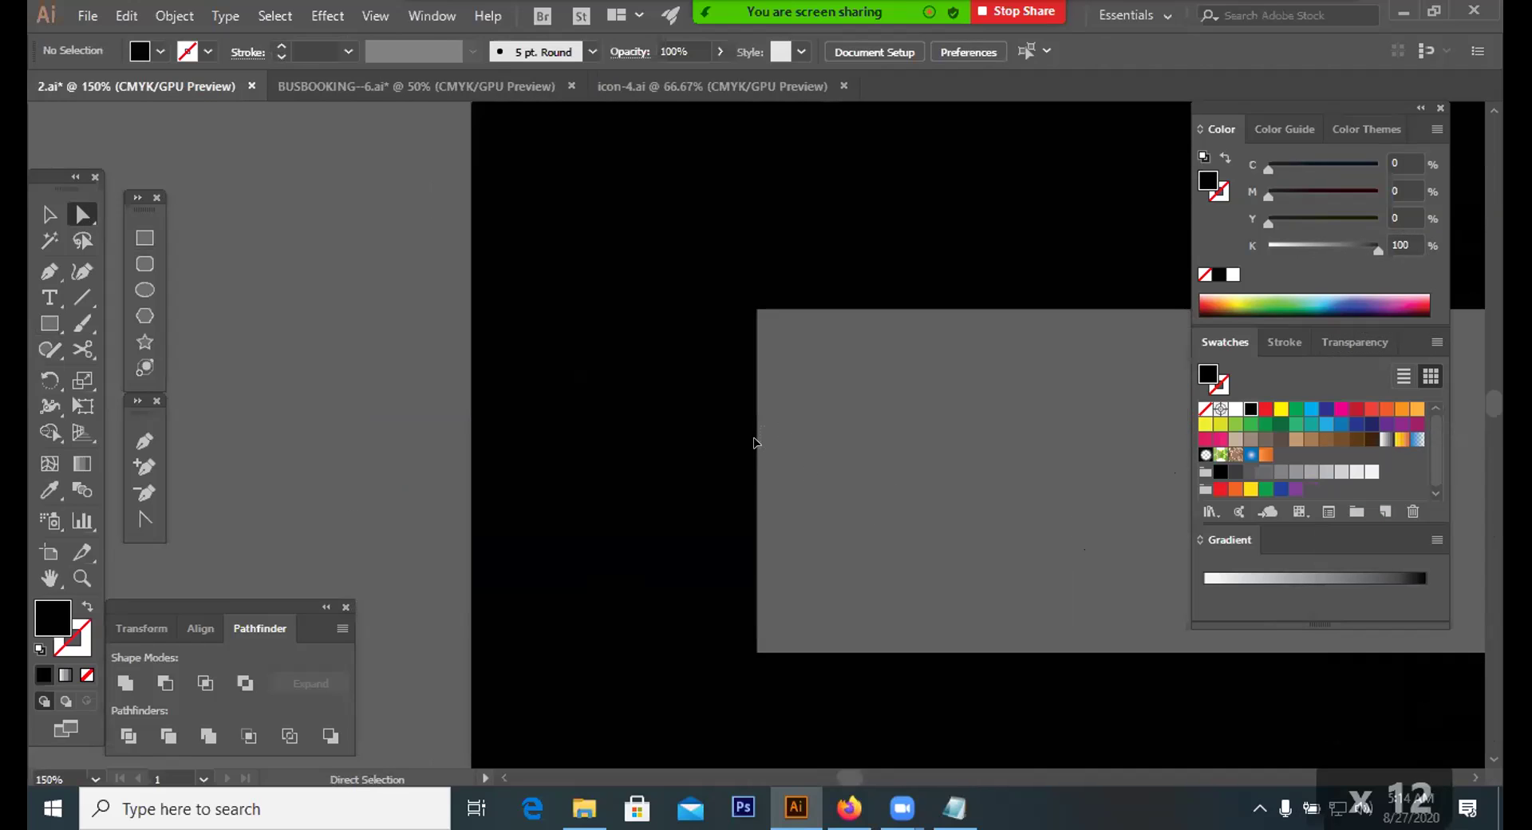
left_click(756, 443)
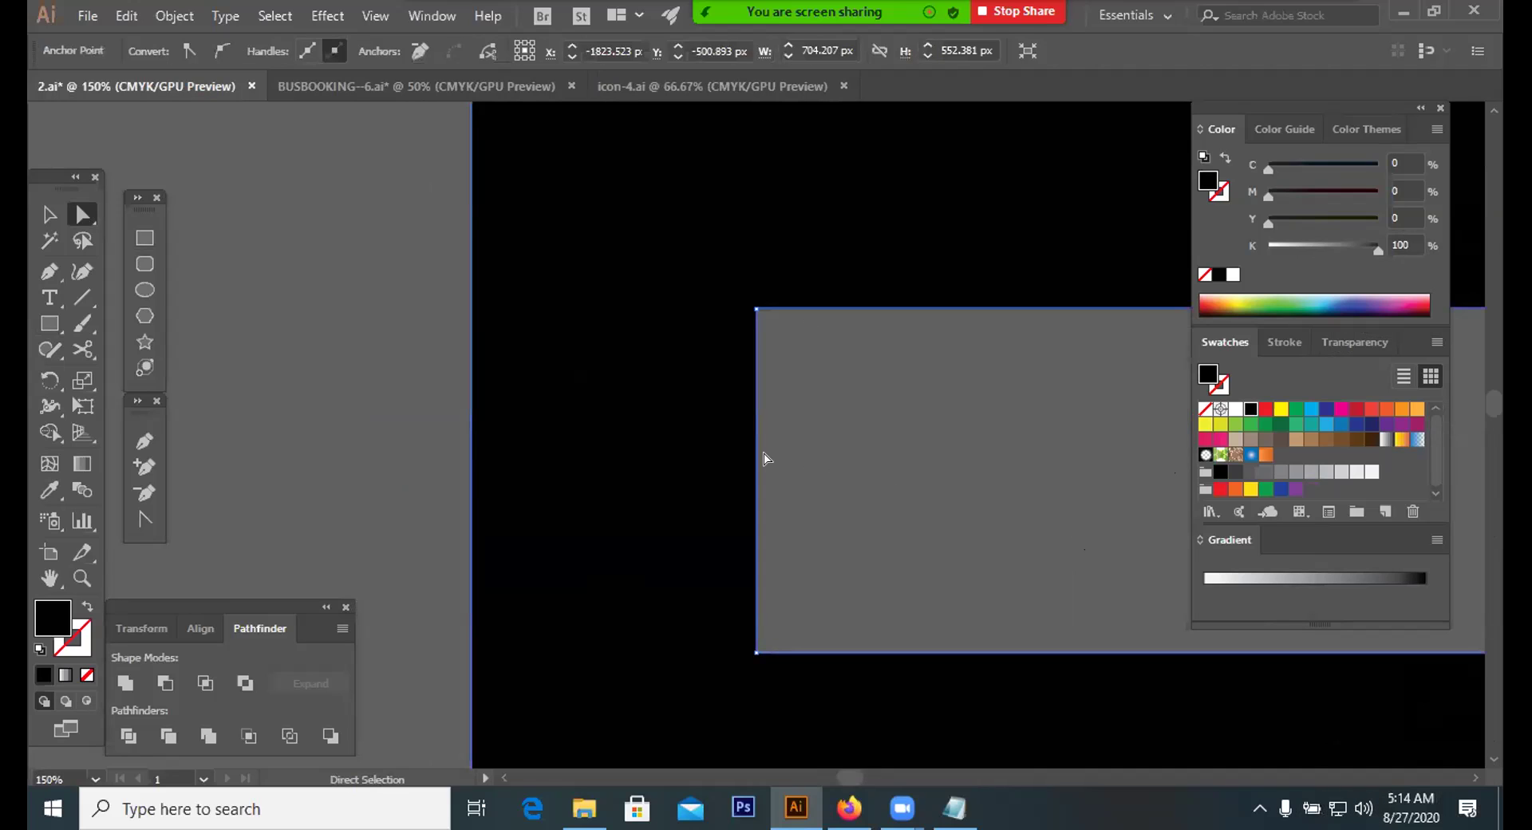
left_click(760, 449)
left_click(758, 445)
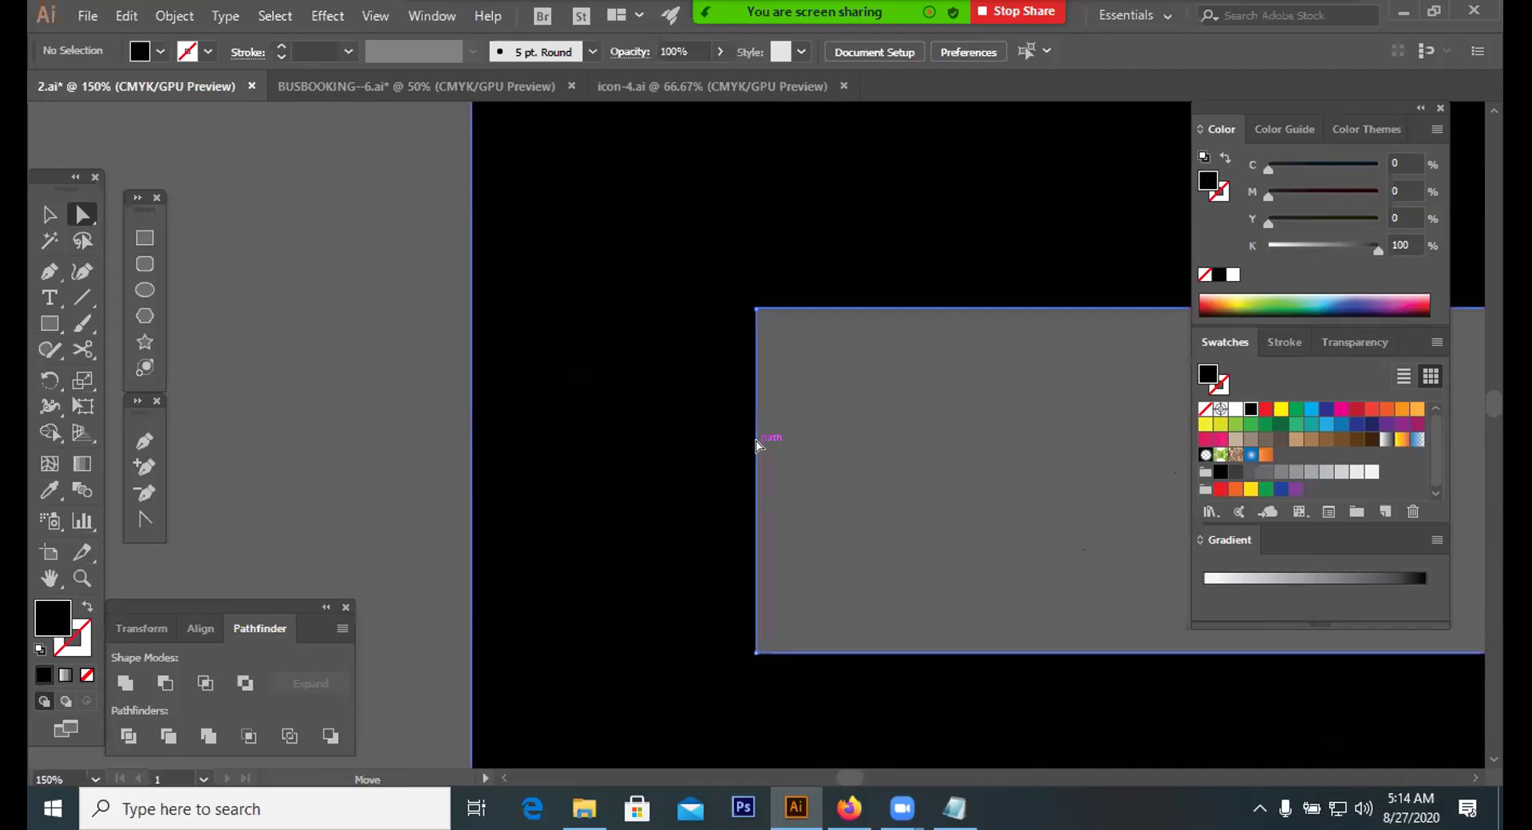
left_click(758, 444)
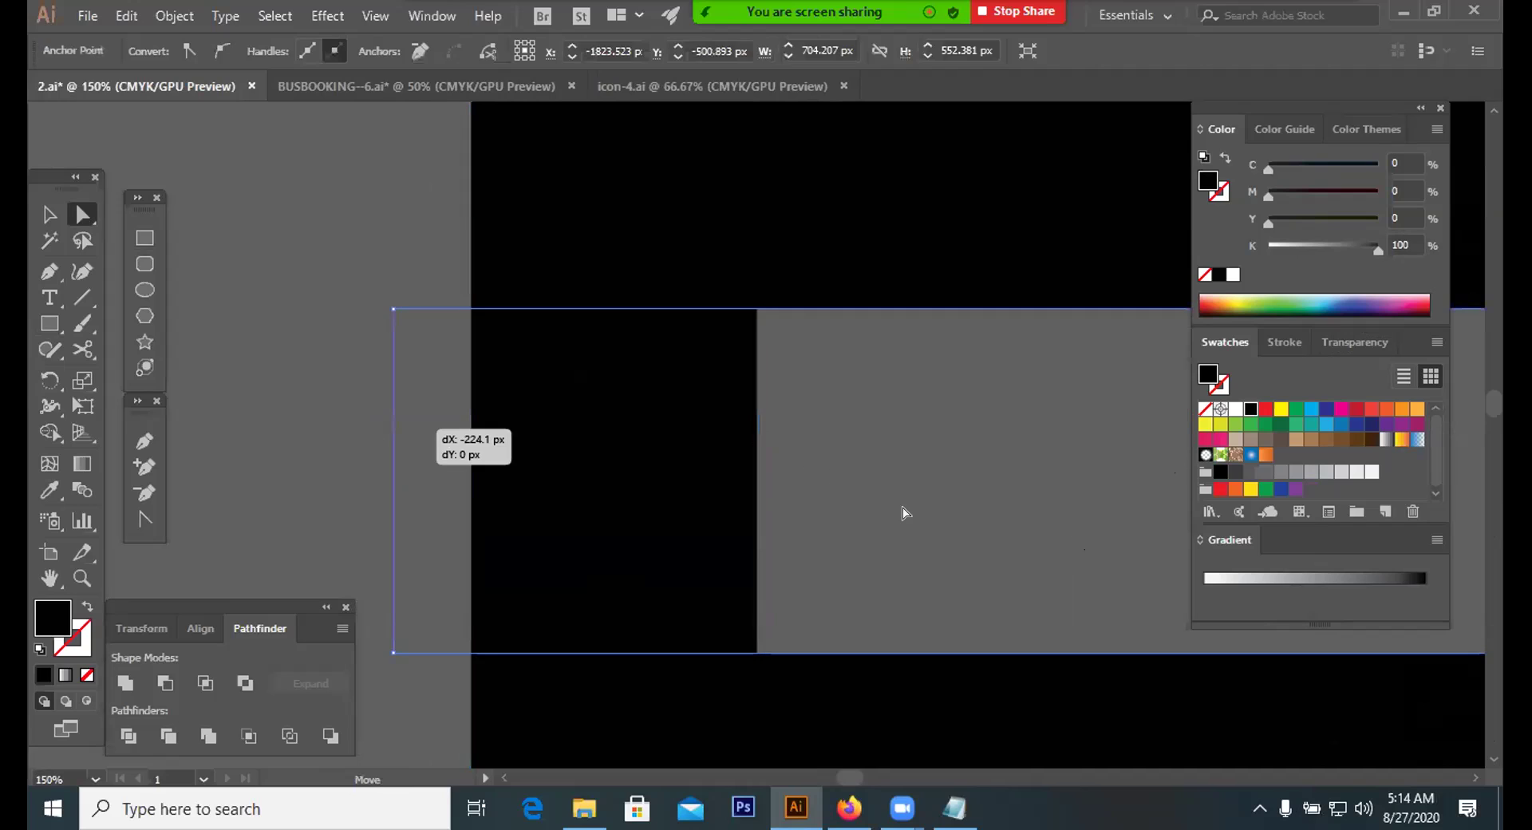
key("ctrl+z")
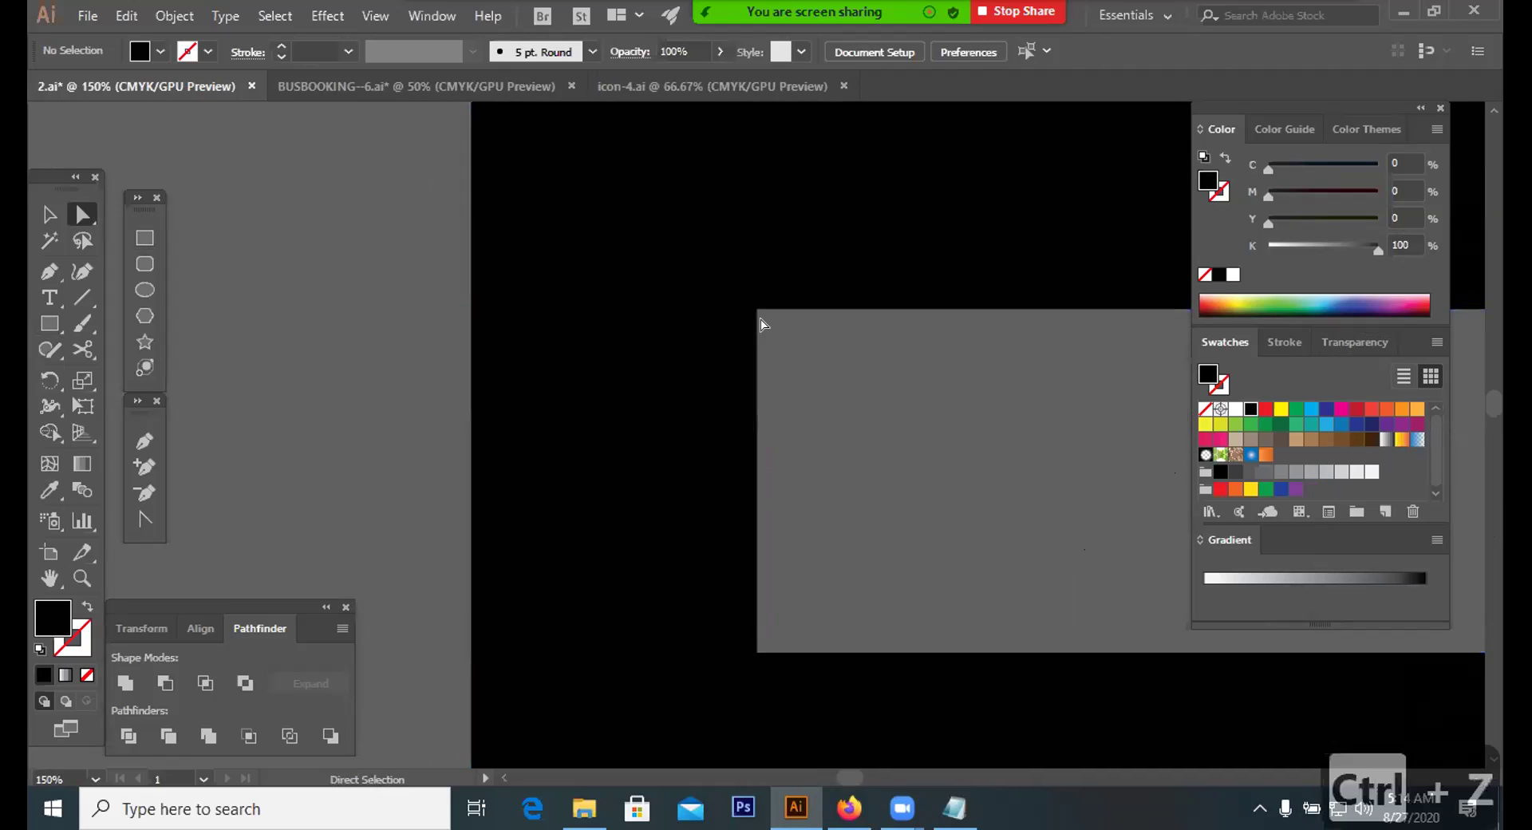
Move the two inner corner points of the E's lower gap individually outward past the stem's outer edge
left_click_drag(757, 311, 277, 308)
left_click_drag(756, 653, 365, 652)
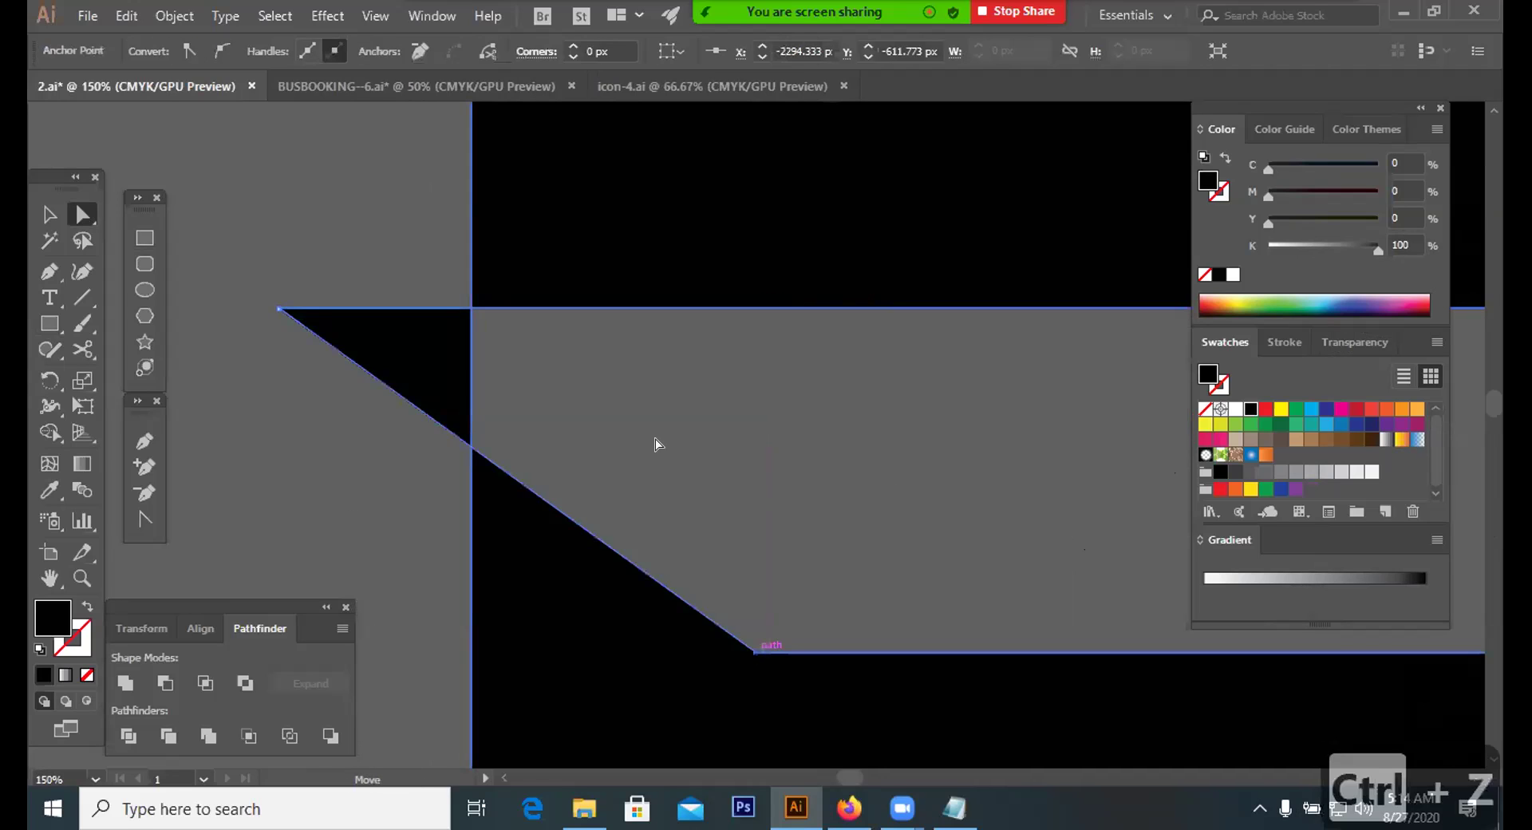
left_click(482, 527)
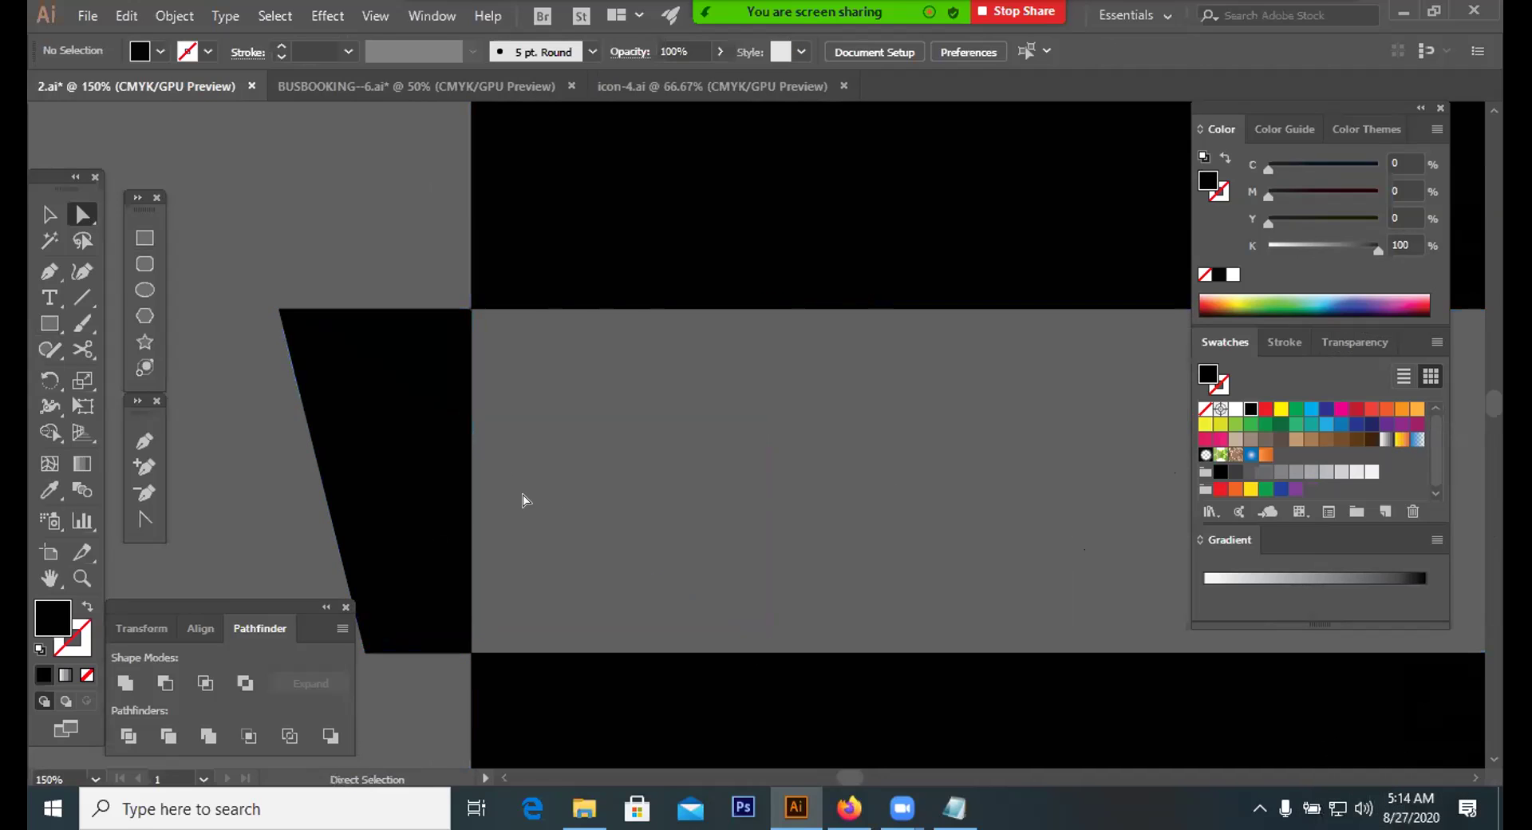
Split off the leftover piece protruding beyond the E's stem at the lower gap with Pathfinder and delete it
left_click(558, 287)
left_click_drag(560, 380, 585, 512)
key("ctrl+z")
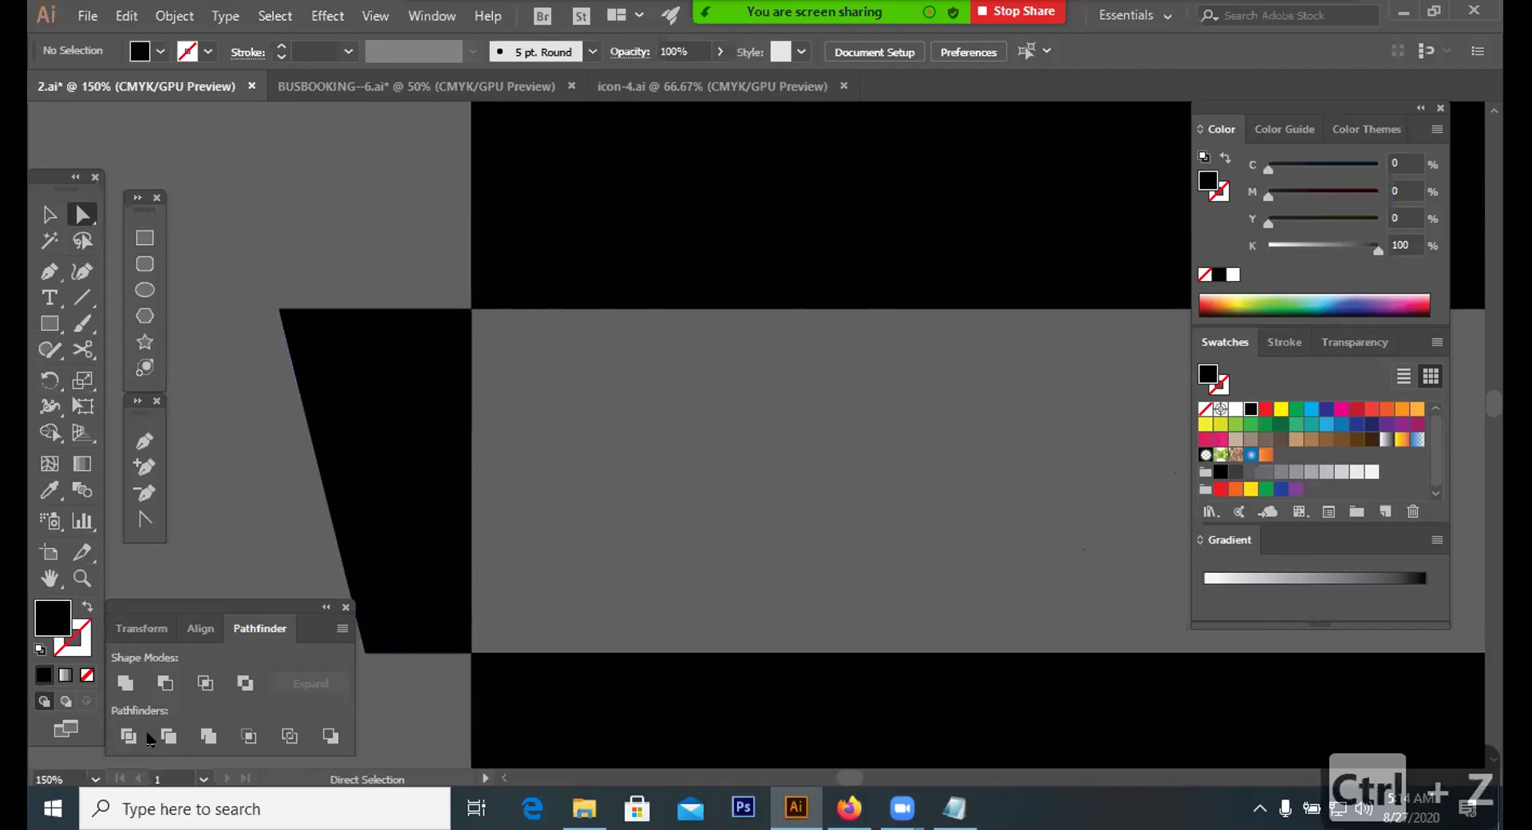
left_click(631, 486)
left_click(416, 422)
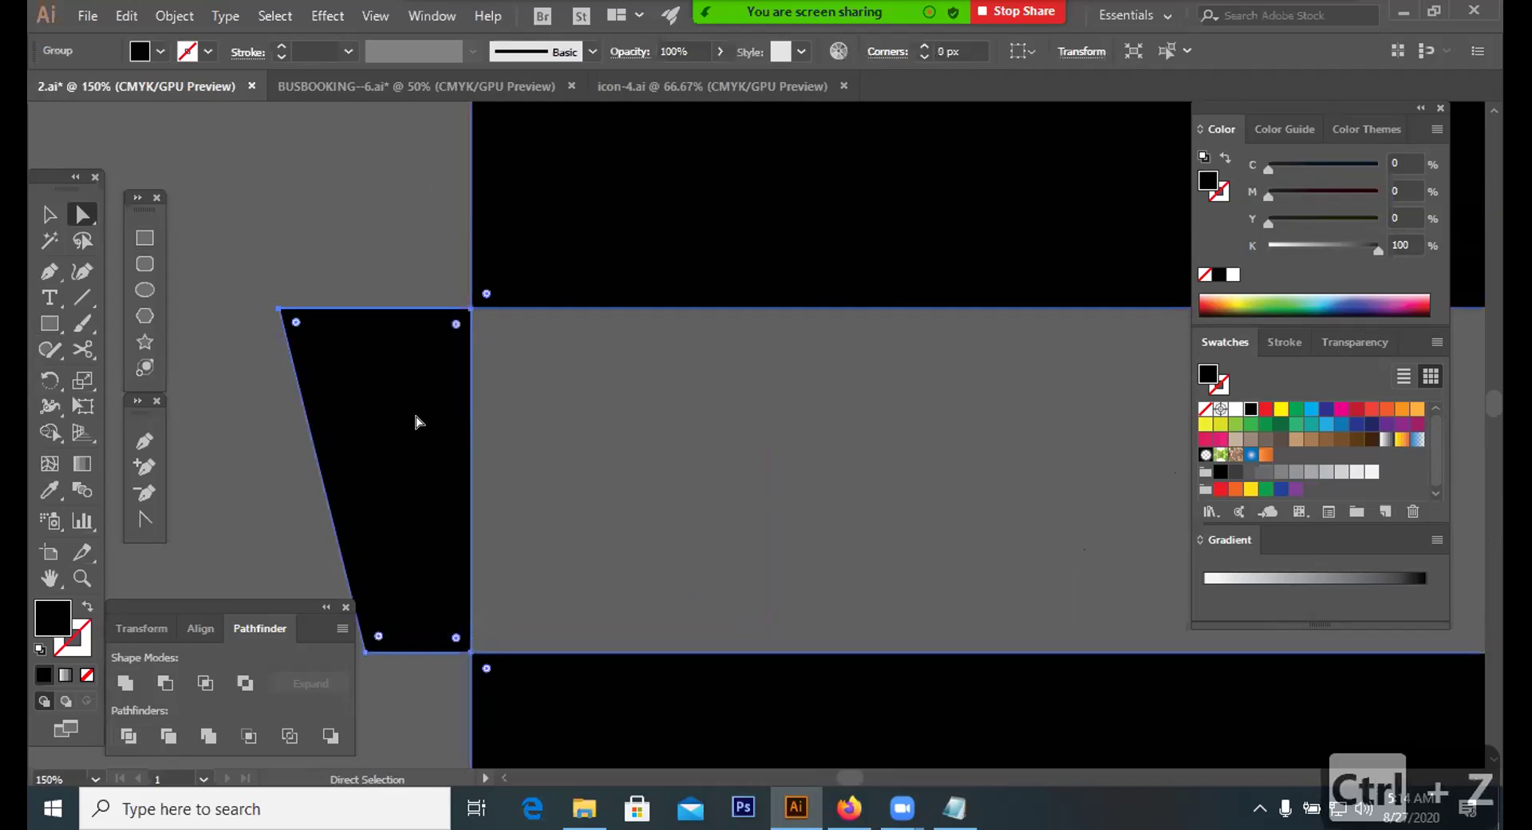
key("BackSpace")
key("BackSpace")
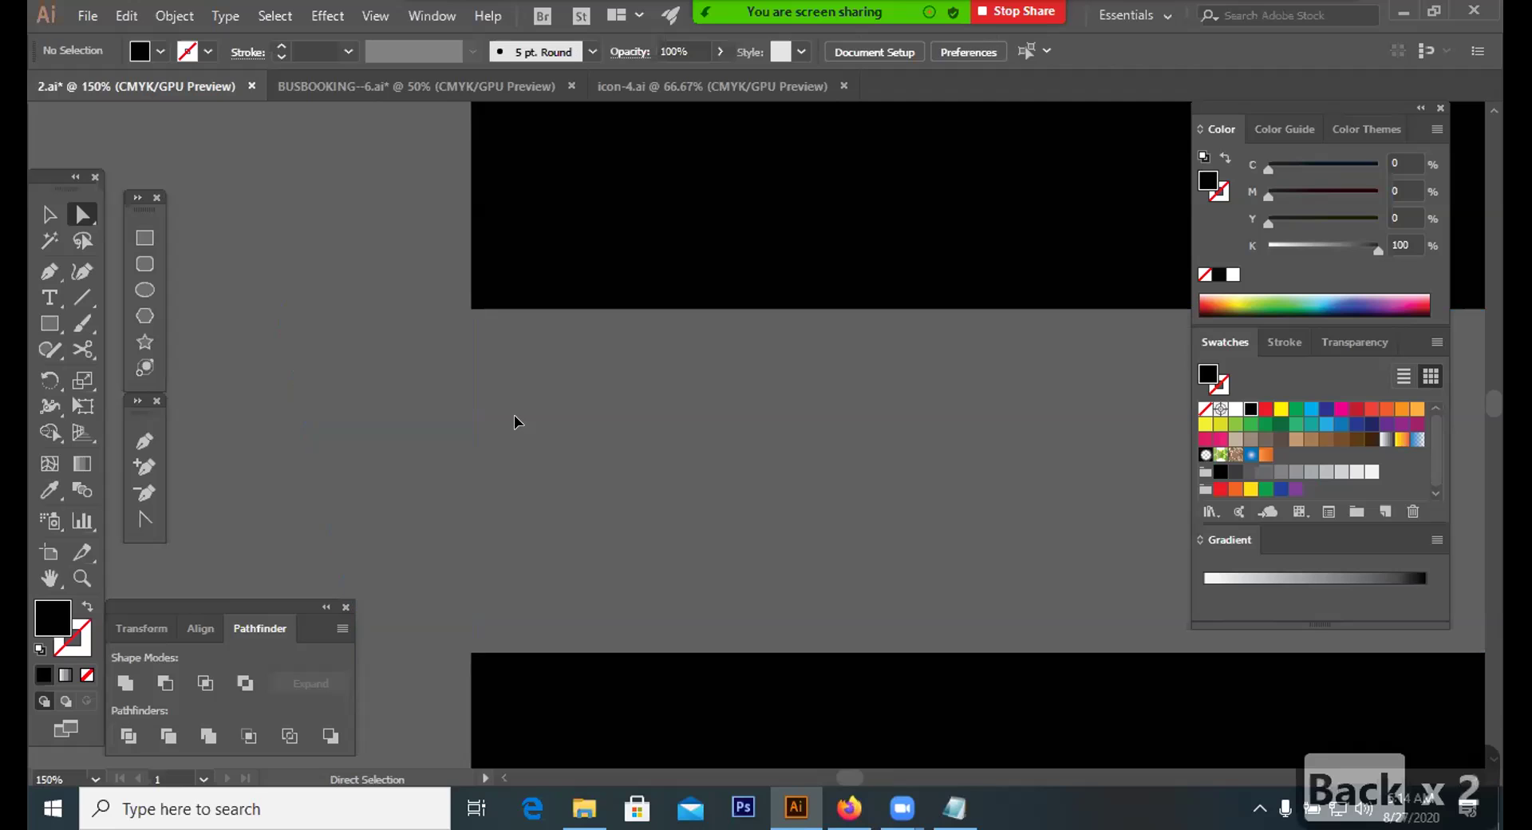
key("ctrl+minus")
key("ctrl+minus")
key("ctrl+minus")
key("ctrl+minus")
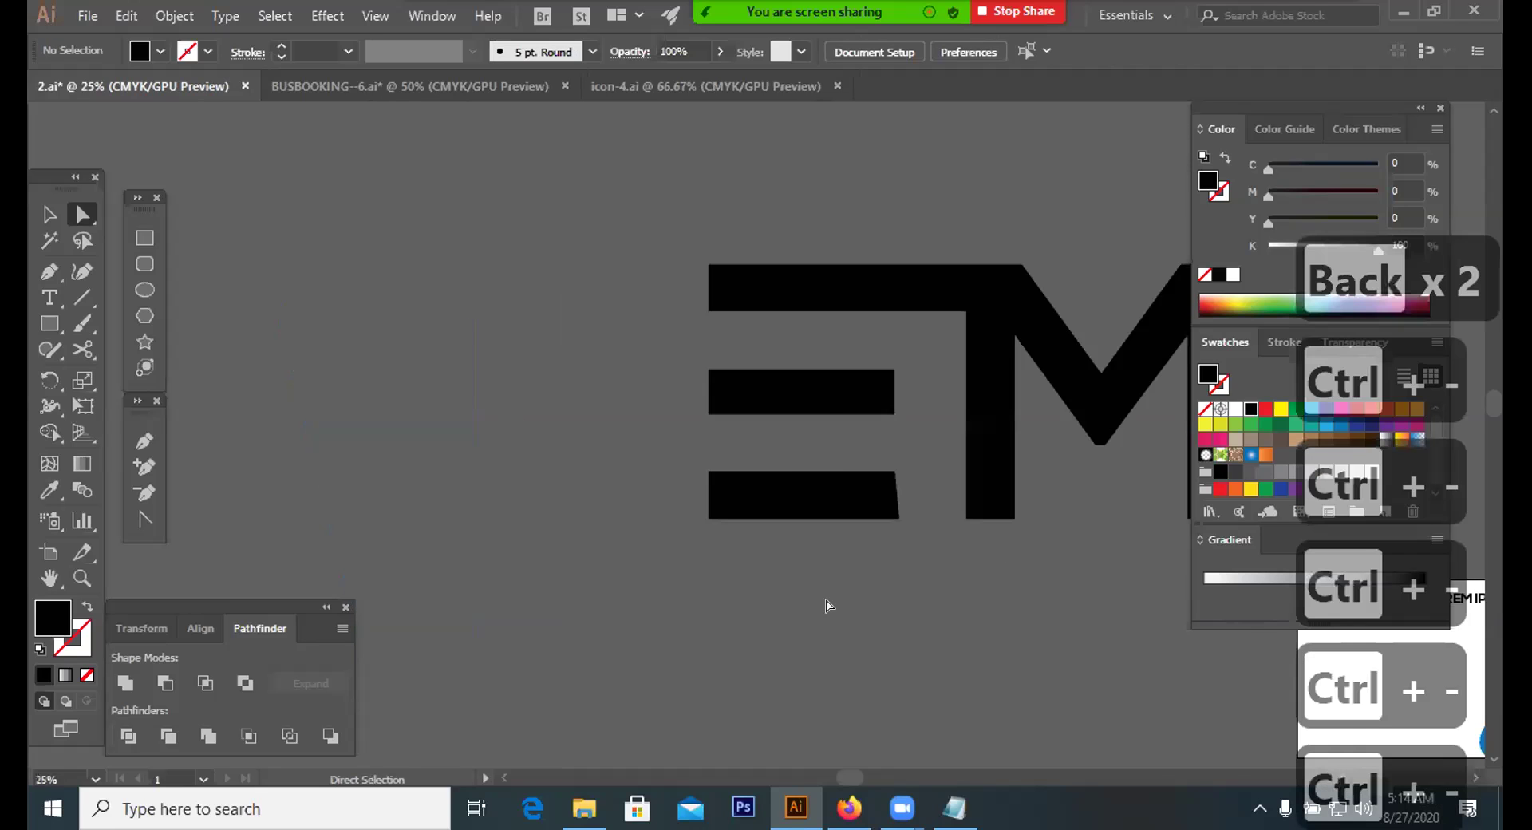
key("ctrl+minus")
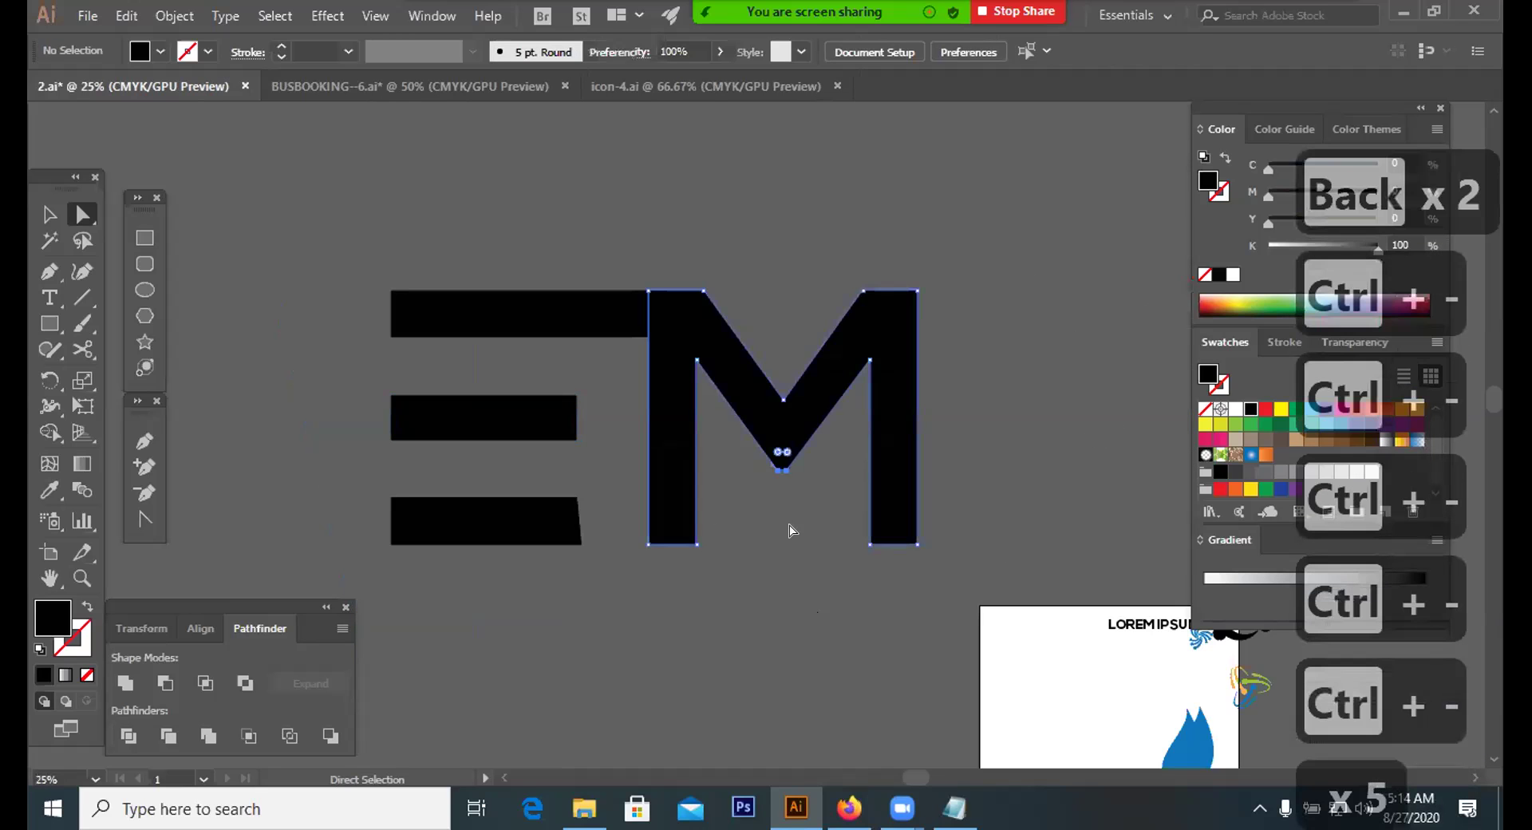
left_click(697, 544)
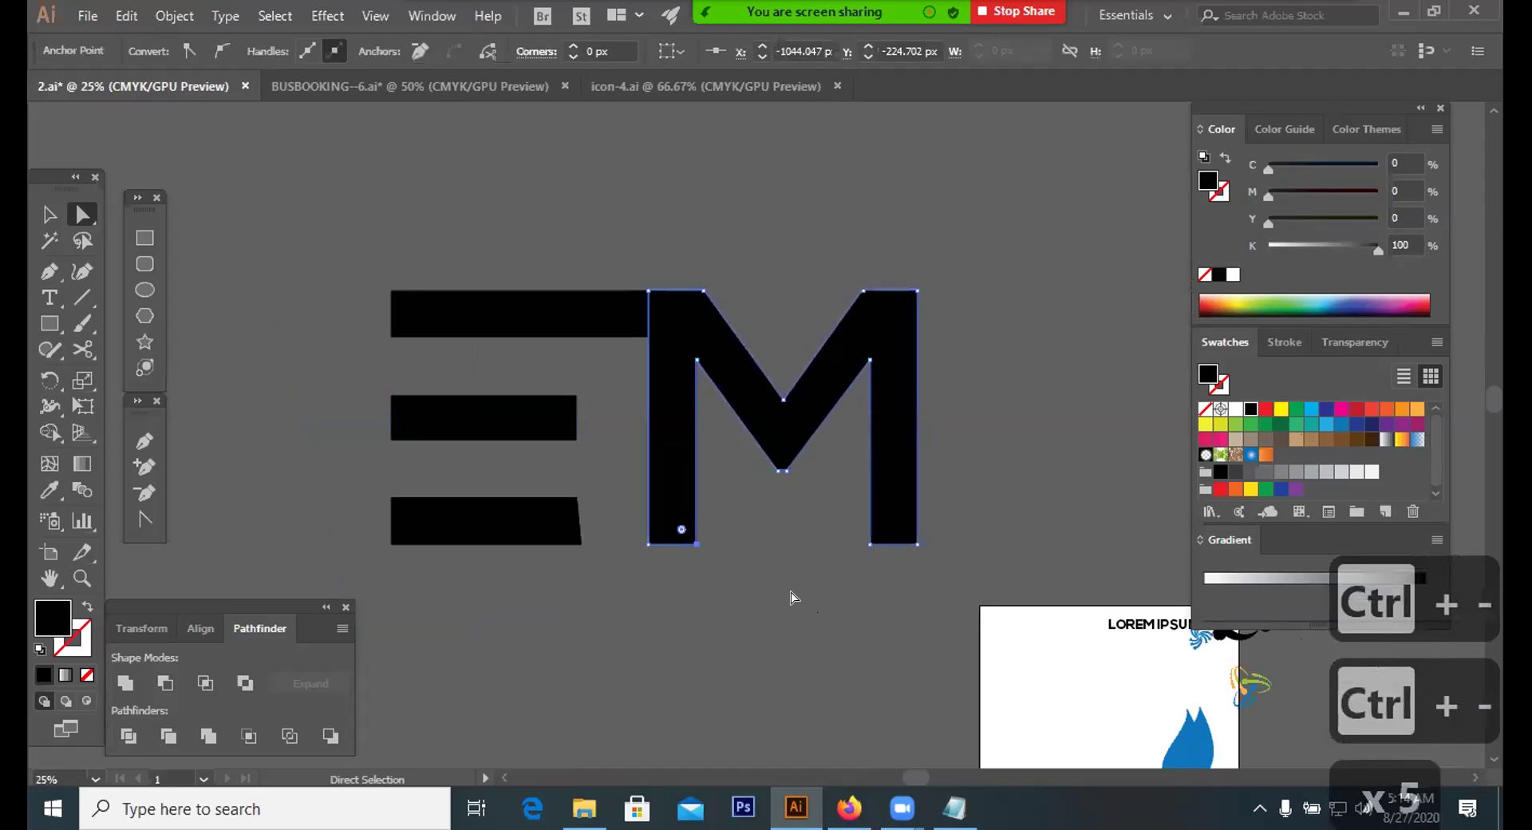
left_click(537, 588)
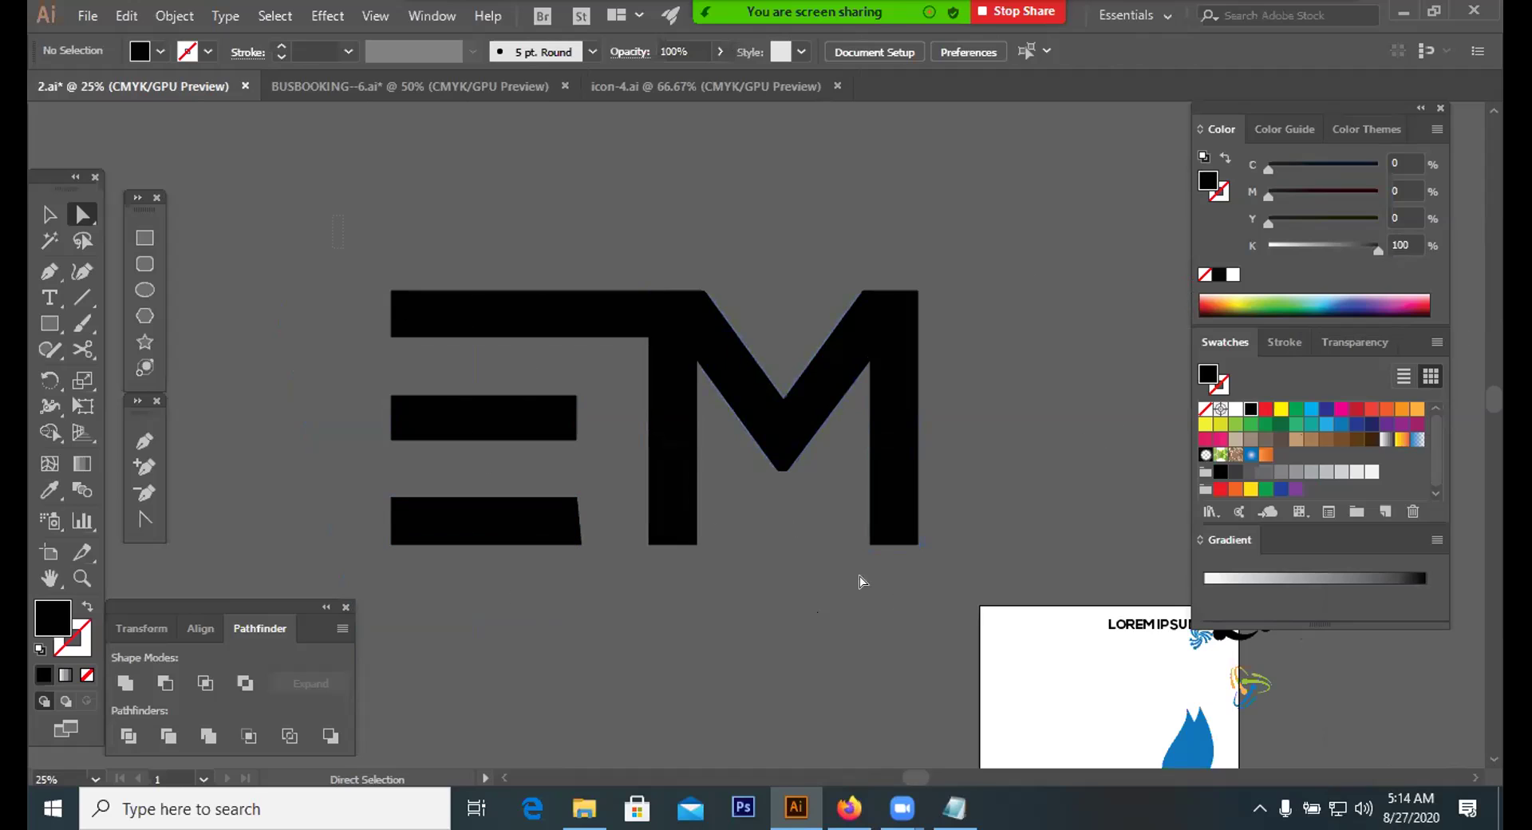
Shift the E's middle and lower bars closer to the M together with the outer end of the top bar, shortening the top bar
key("ctrl+a")
left_click(551, 598)
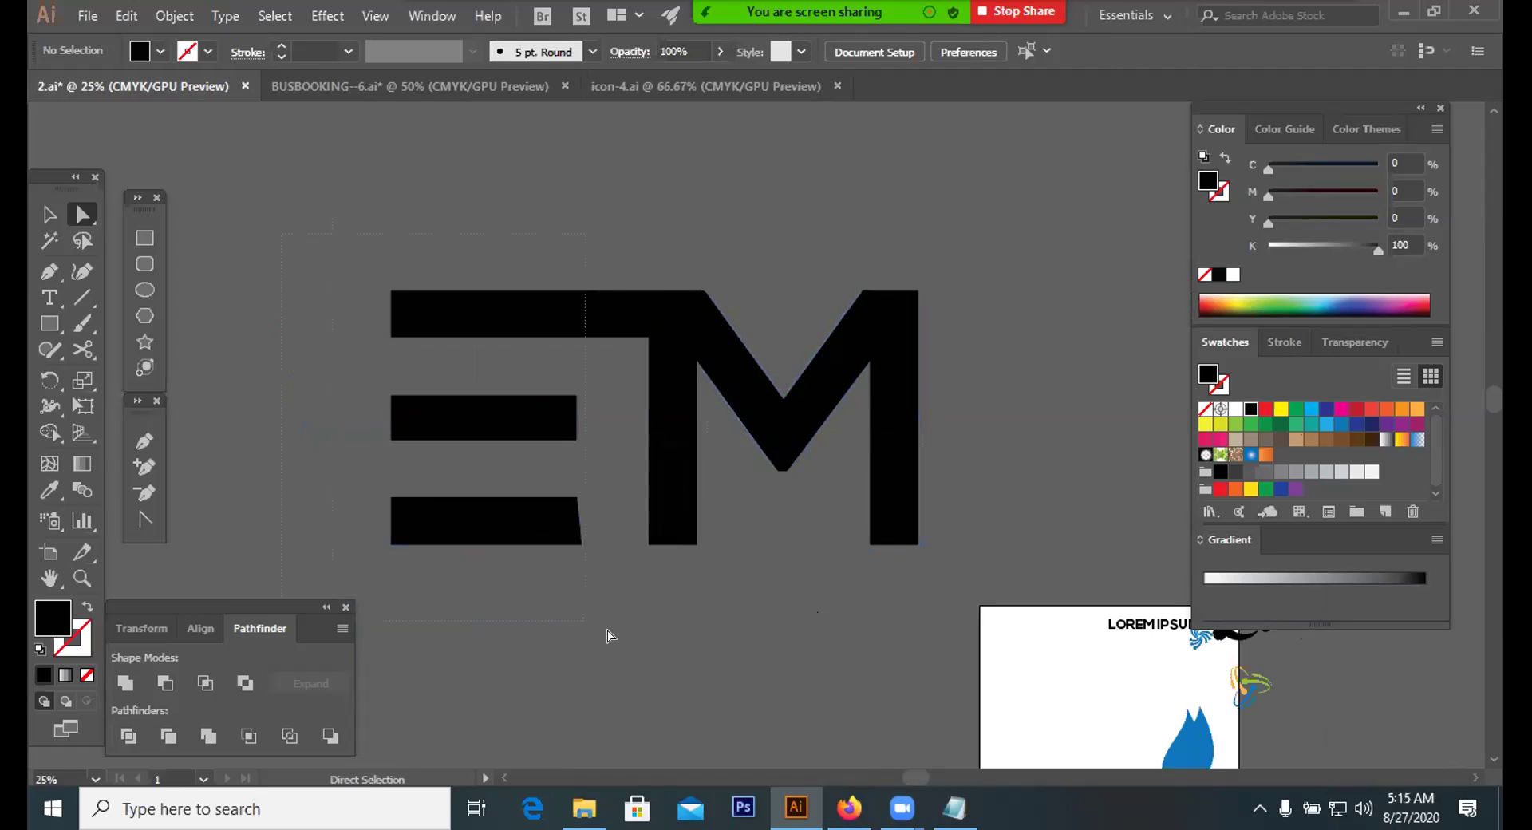
left_click(572, 546)
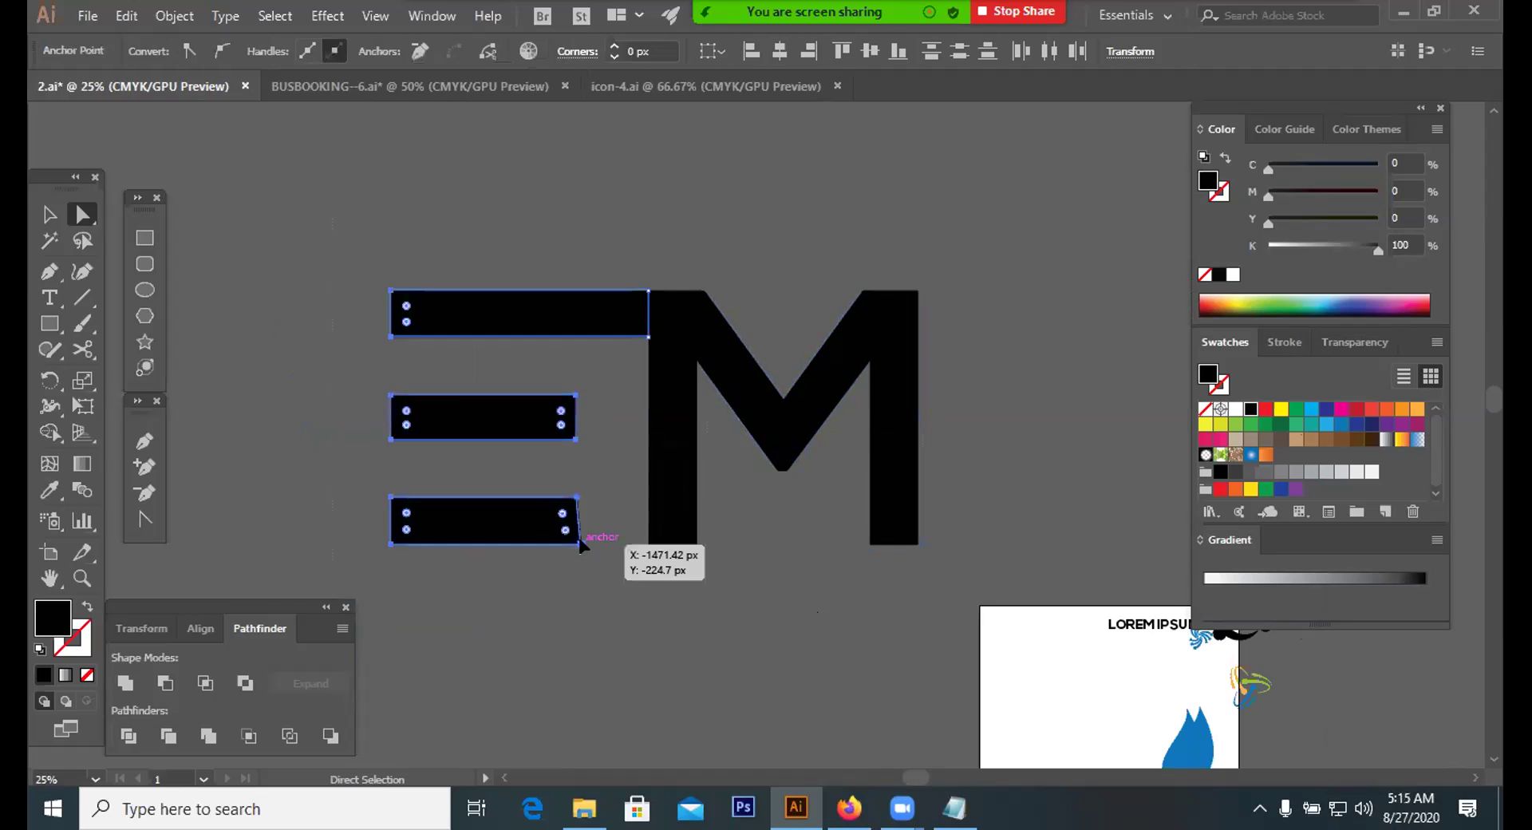
left_click_drag(579, 543, 638, 600)
left_click(639, 600)
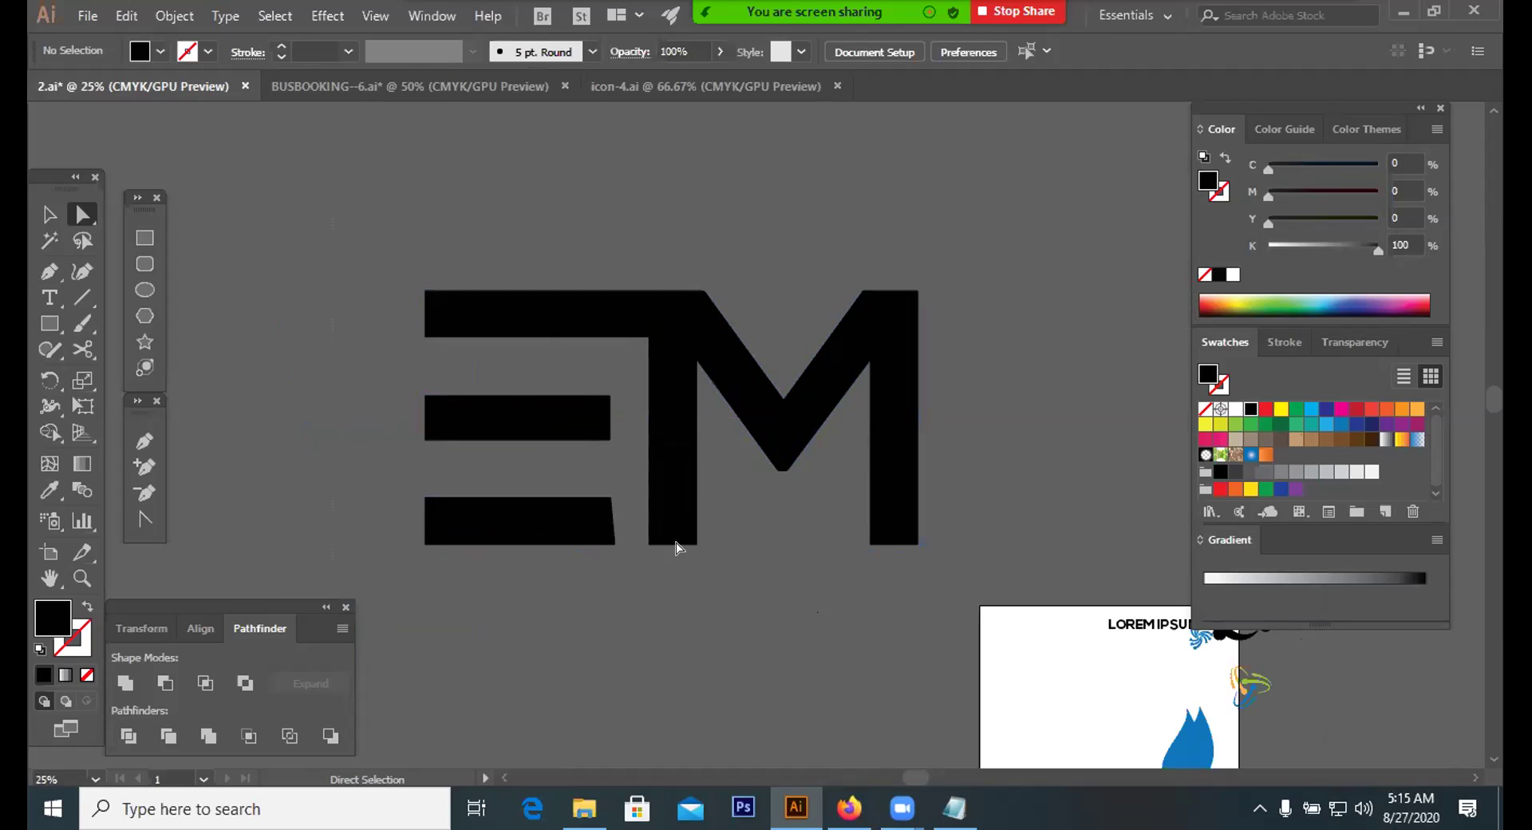
left_click(656, 315)
left_click(639, 323, "shift")
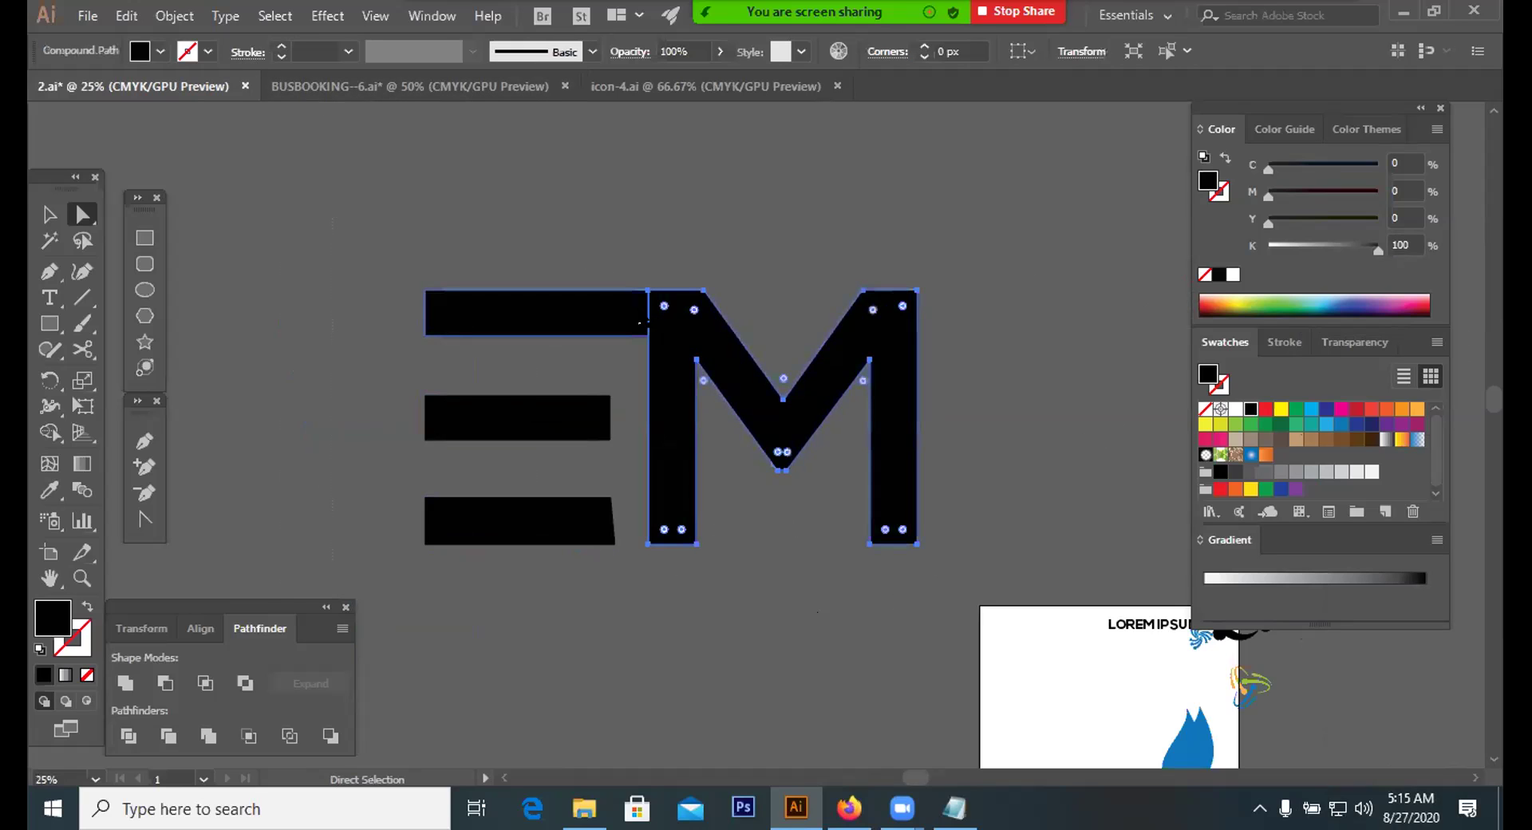
left_click(617, 268)
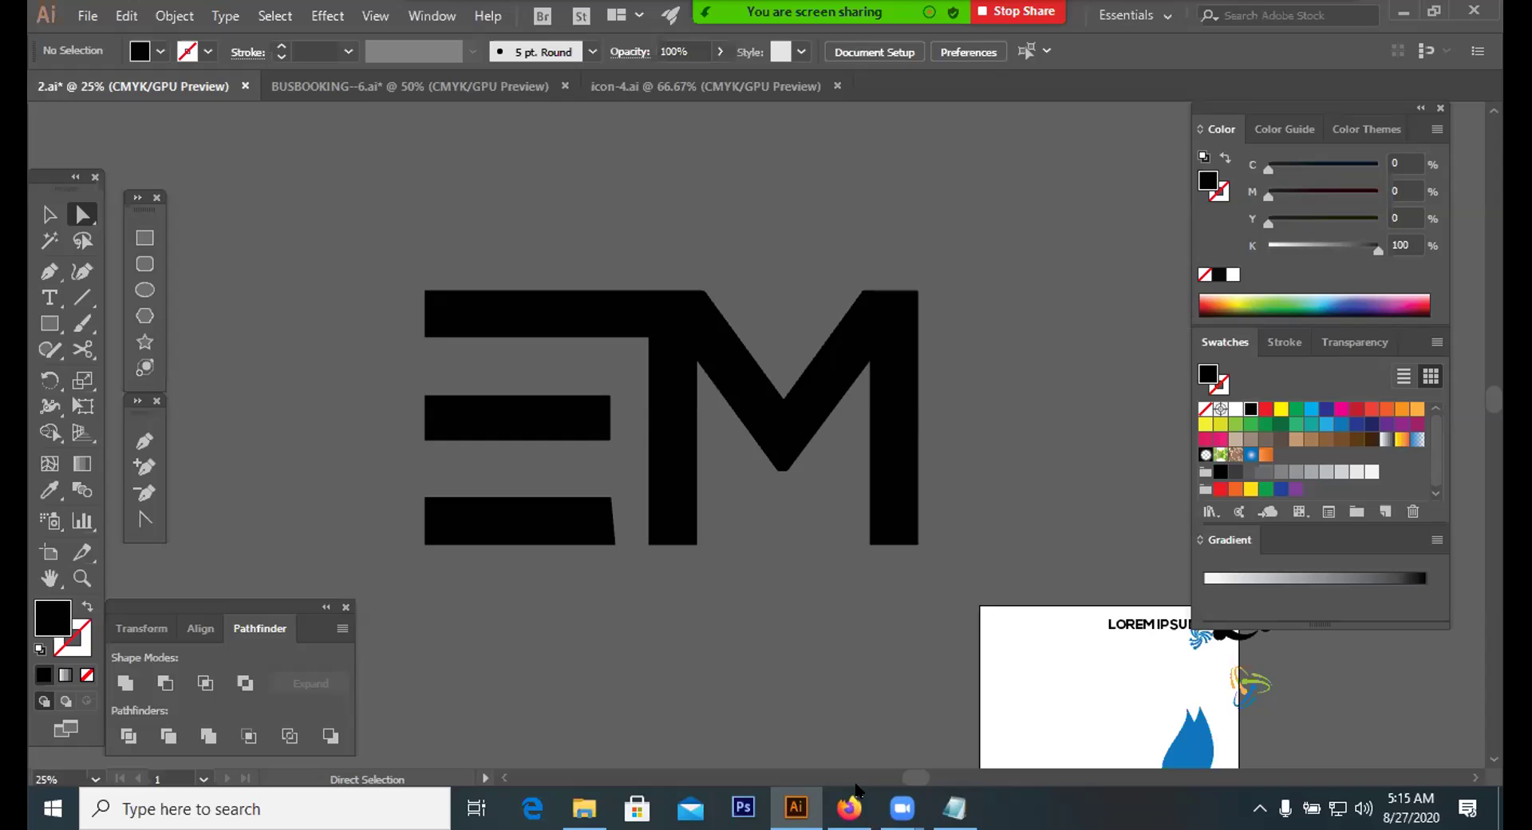
Switch to Firefox and look through the entries of the Freelancer contests "Logo Design - Swivel" and "Design a Logo"
key("alt+Tab")
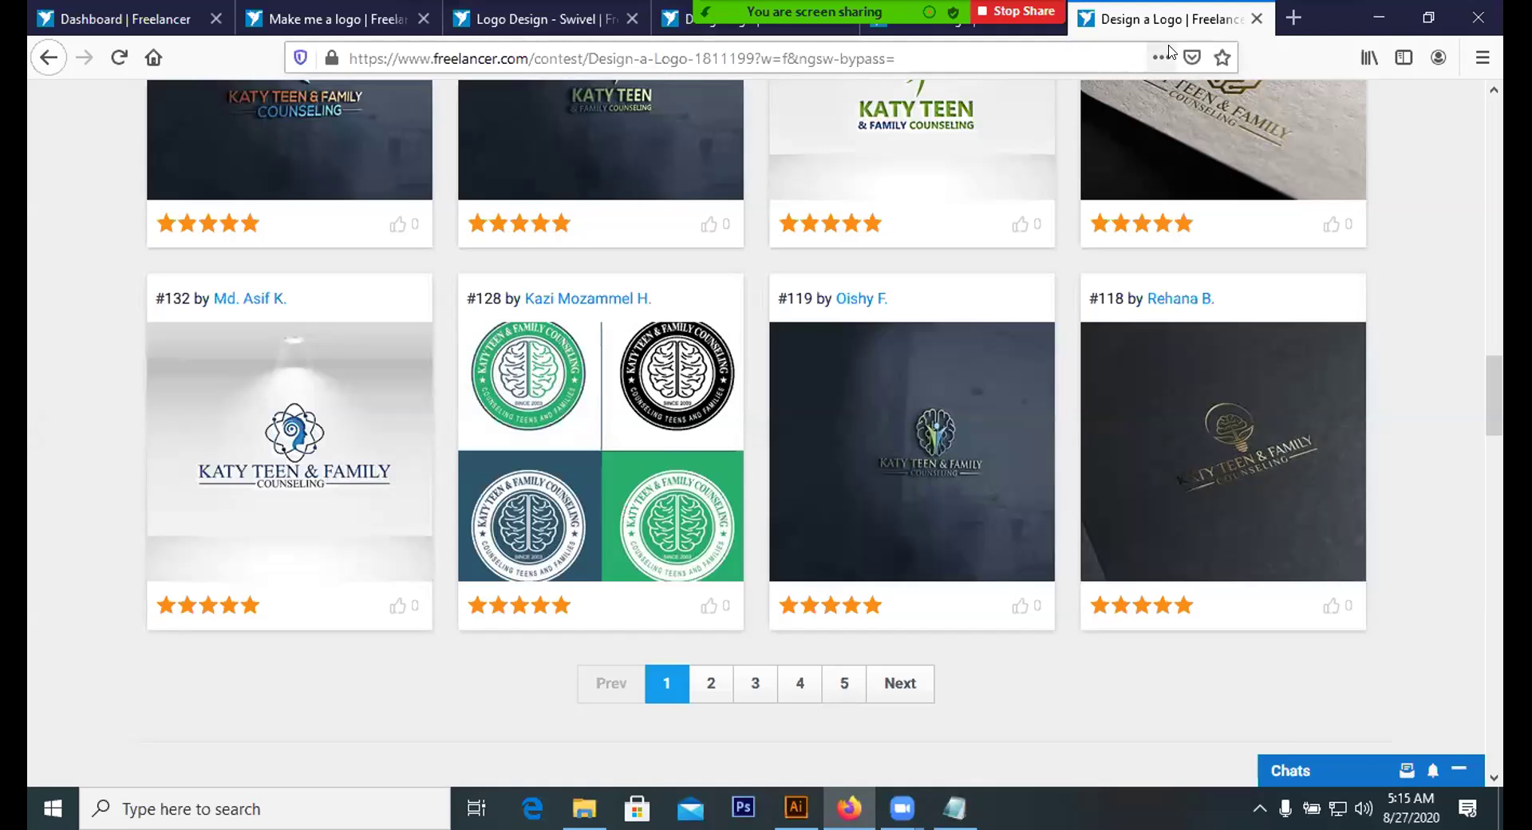
left_click(335, 18)
left_click(501, 4)
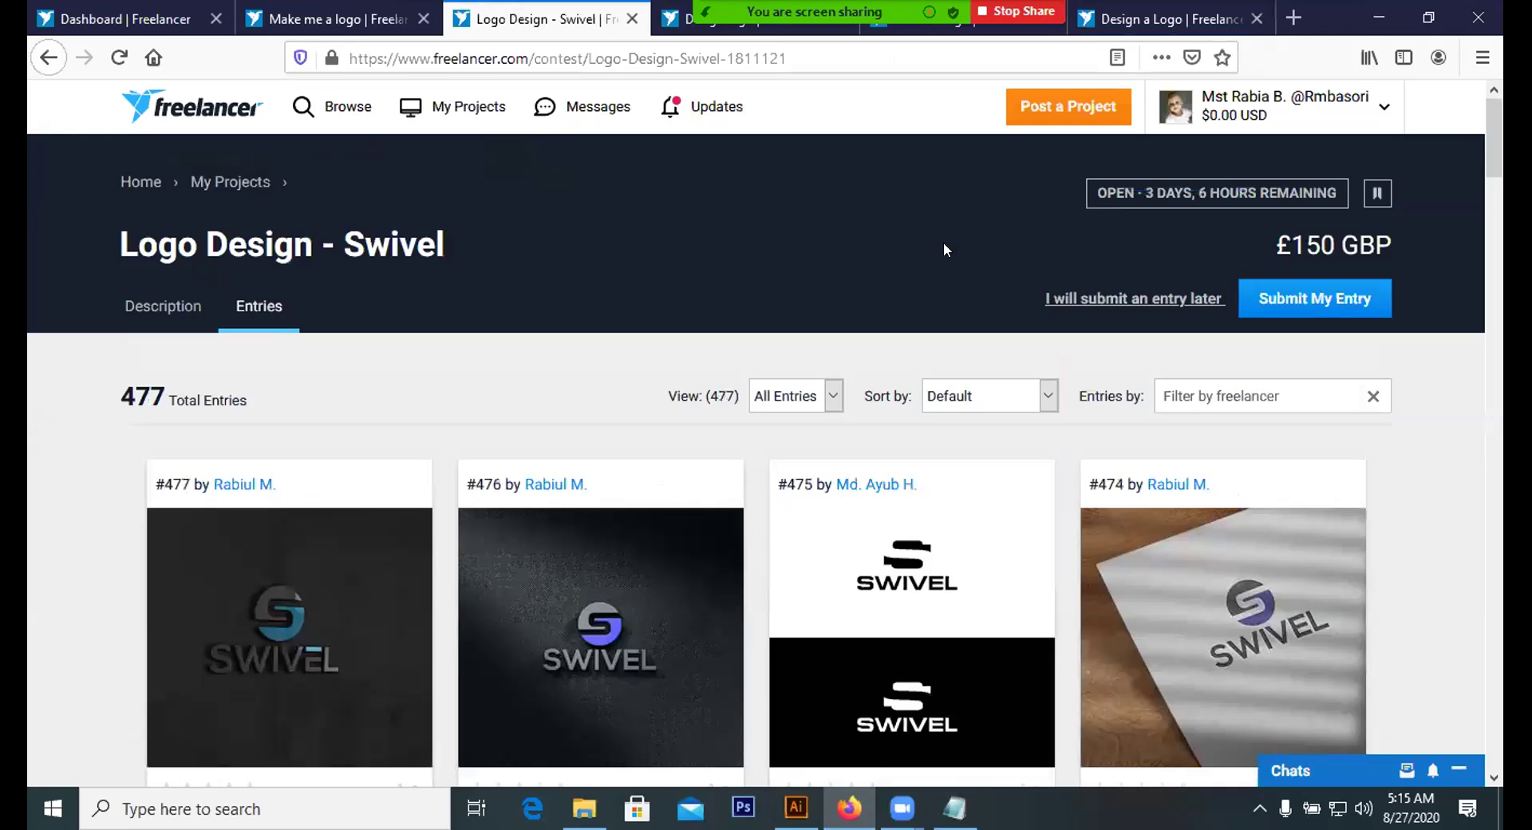
left_click(1145, 10)
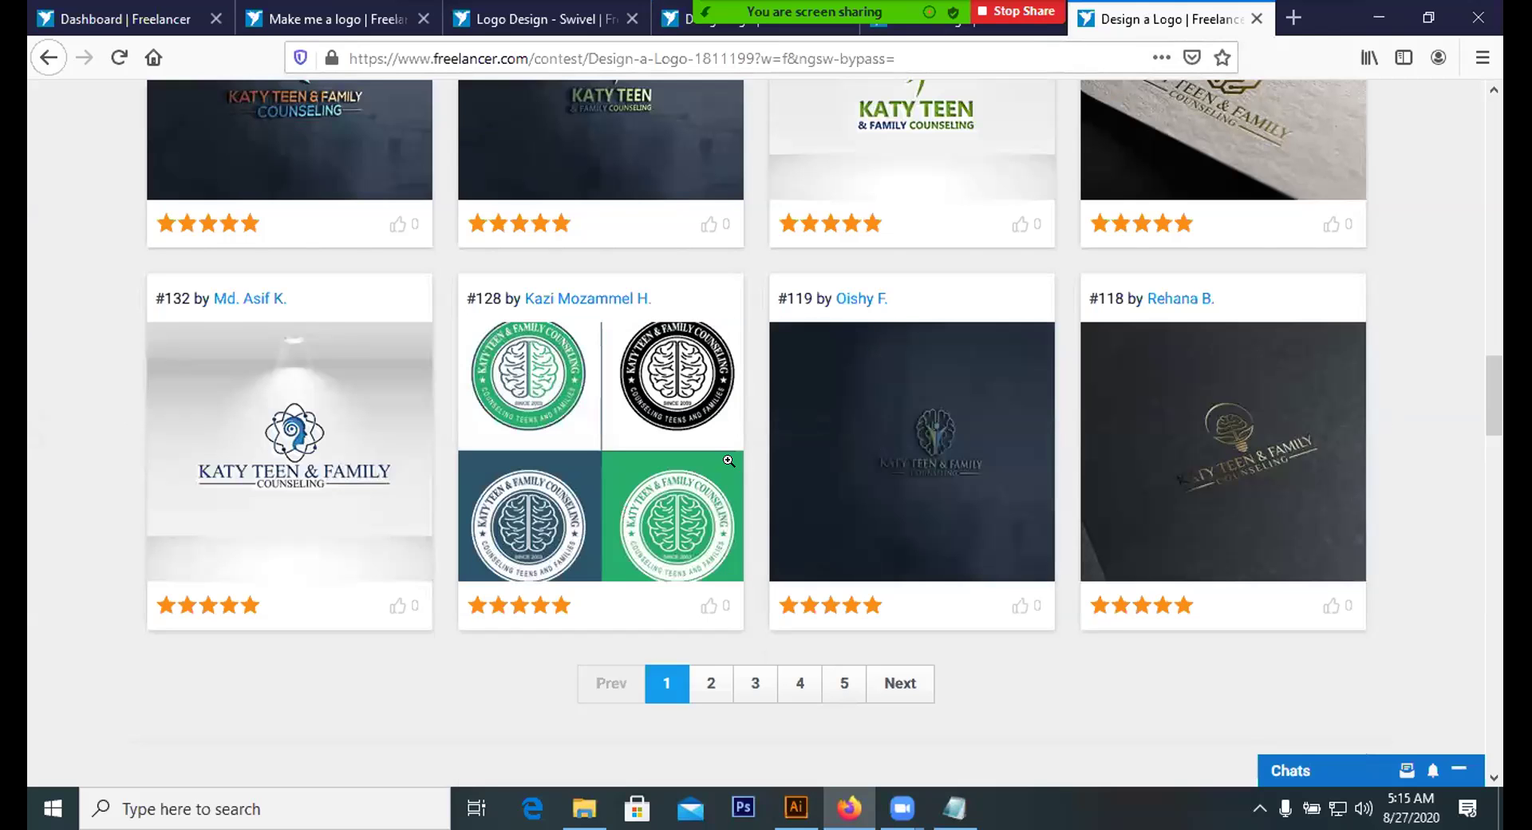
scroll(764, 393, "up", 10)
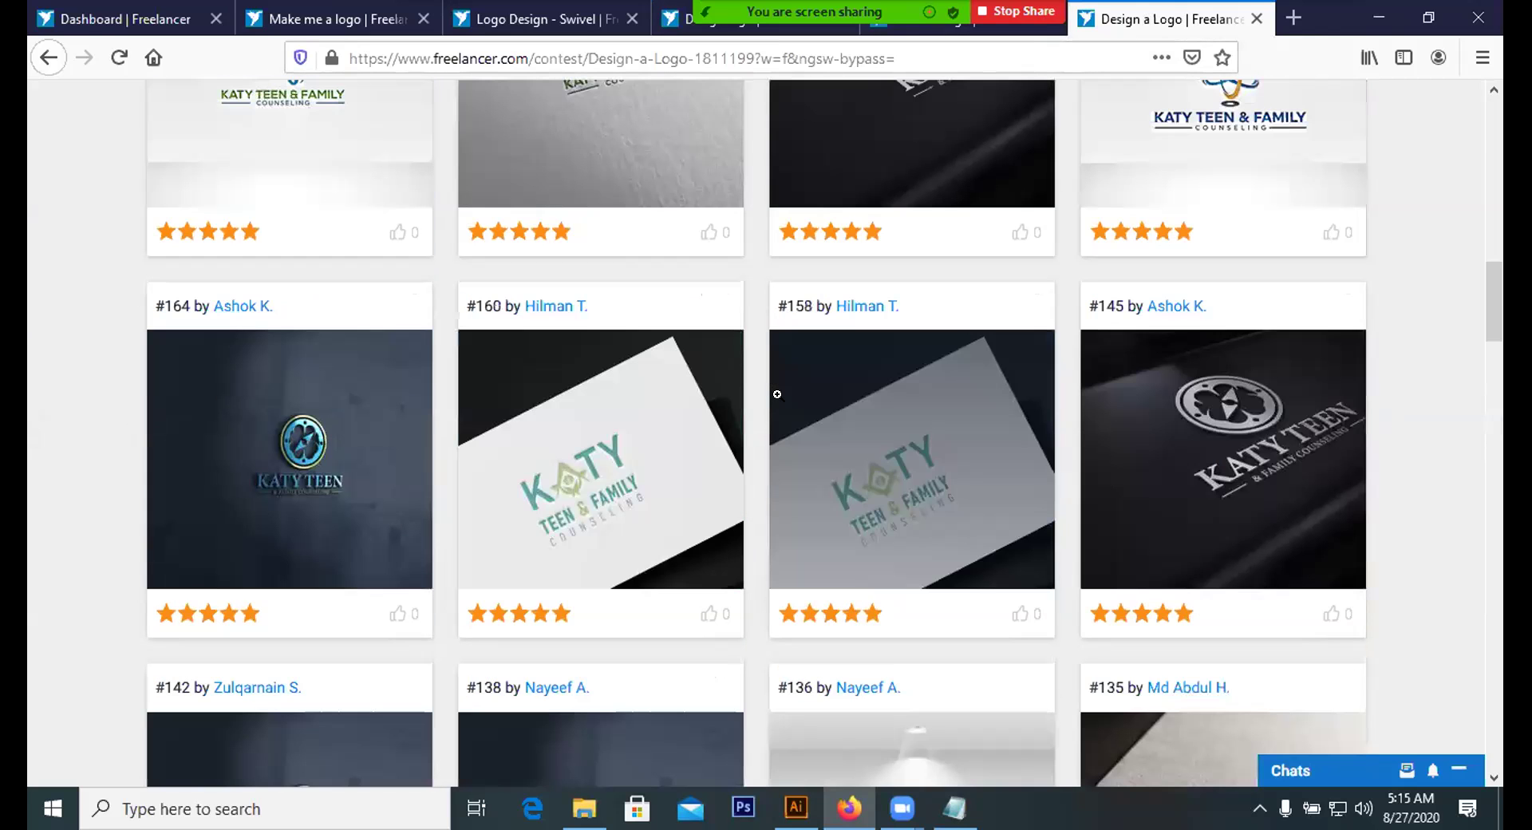
scroll(762, 391, "up", 5)
scroll(759, 391, "up", 15)
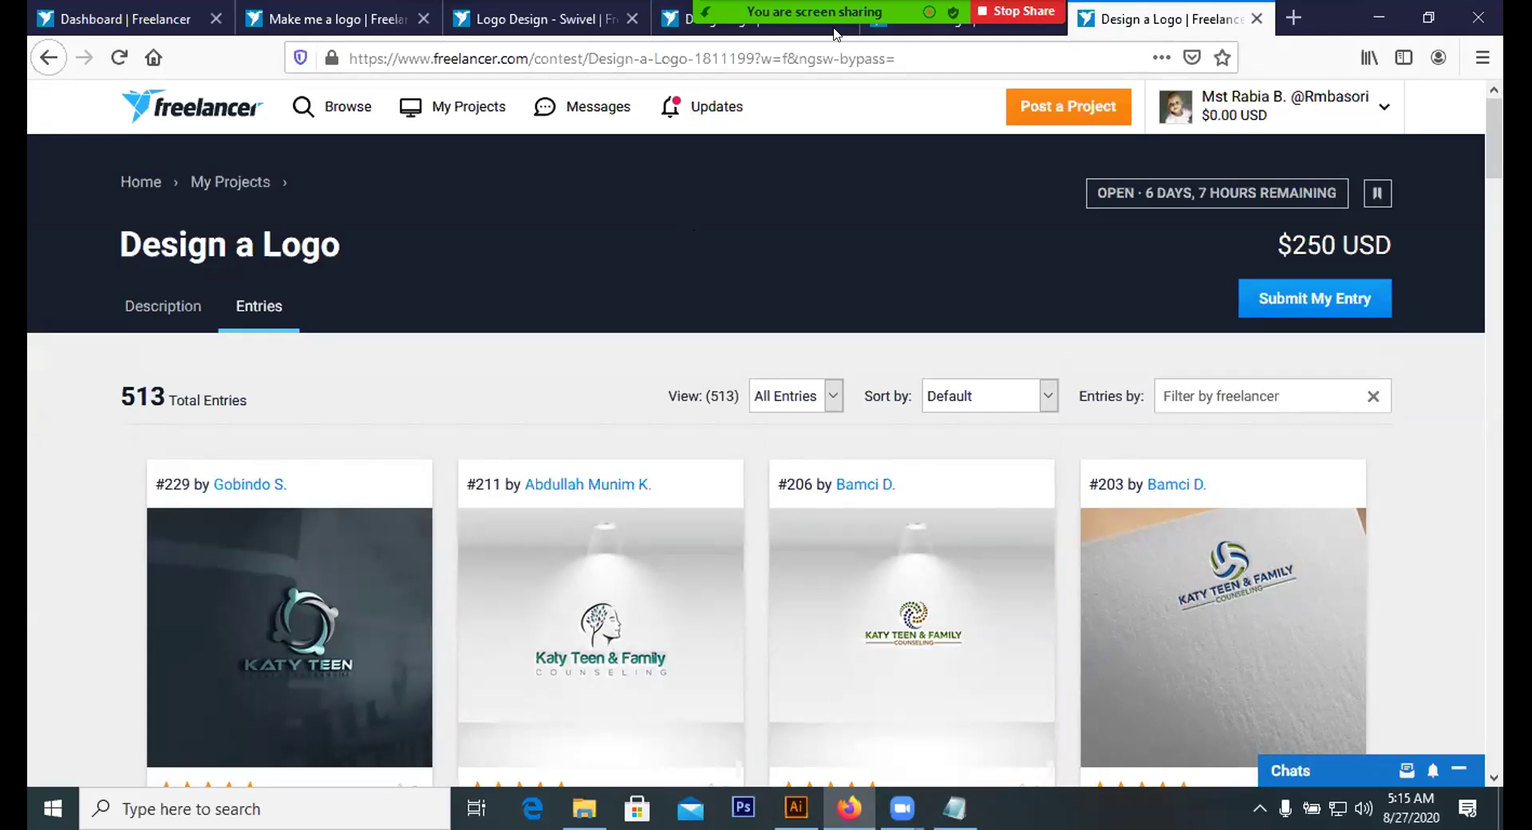
key("alt+u")
left_click(1018, 14)
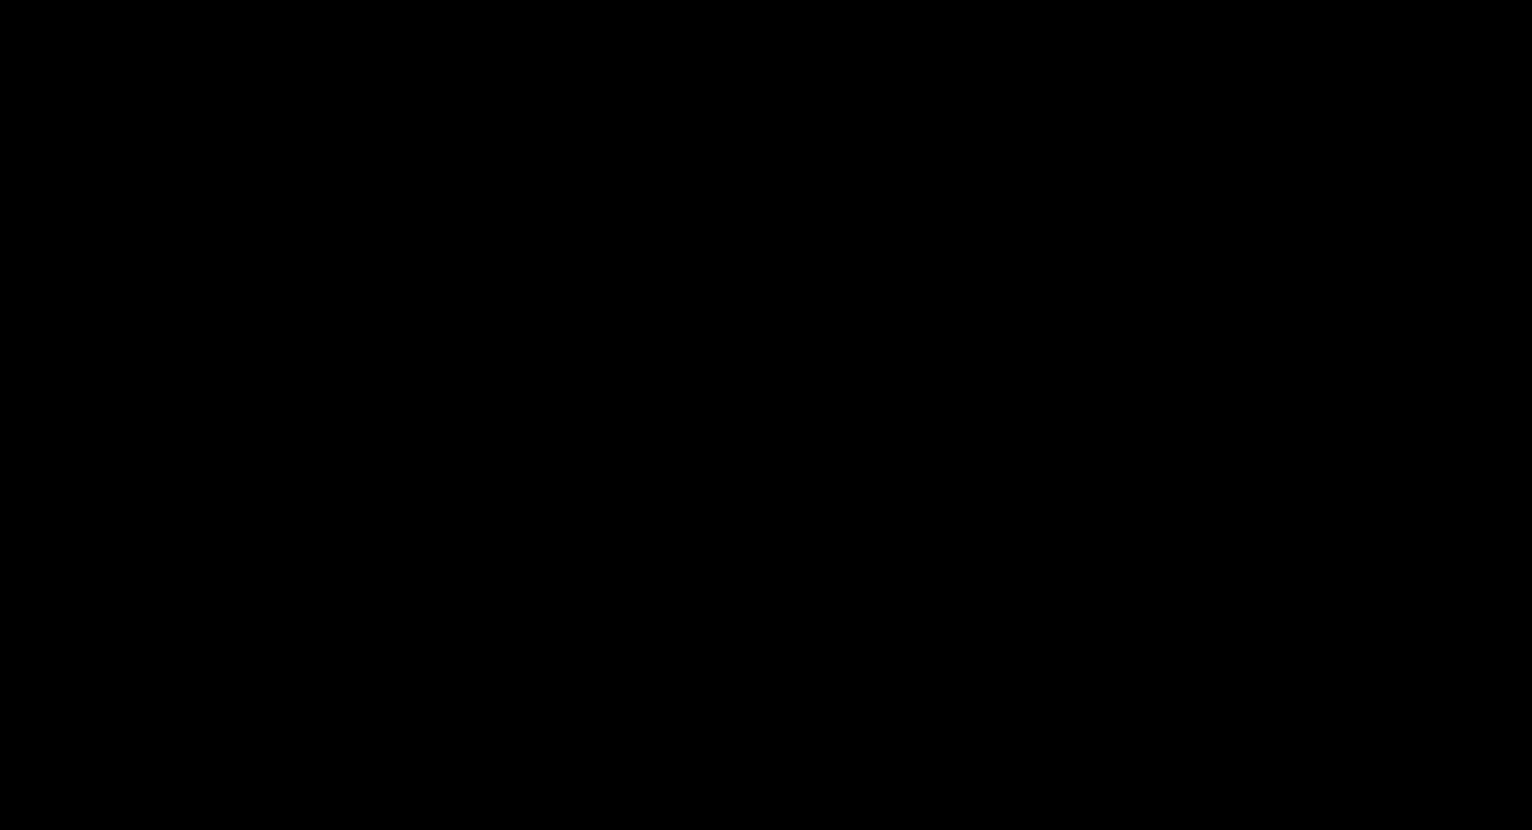